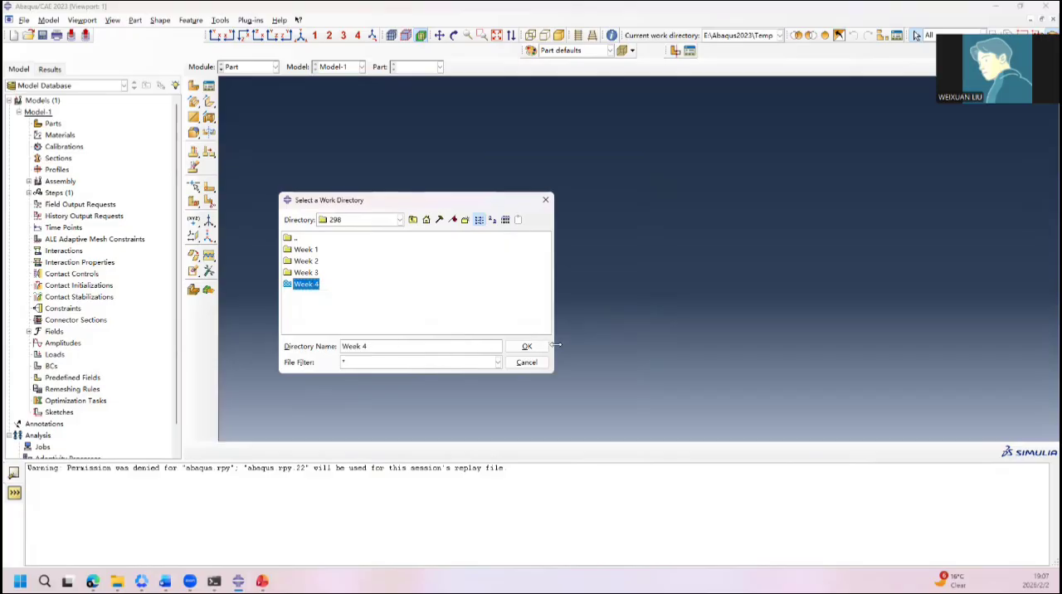
Step: Set the work directory to E:/Abaqus2023/Temp/298/Week 4
click(526, 346)
click(390, 343)
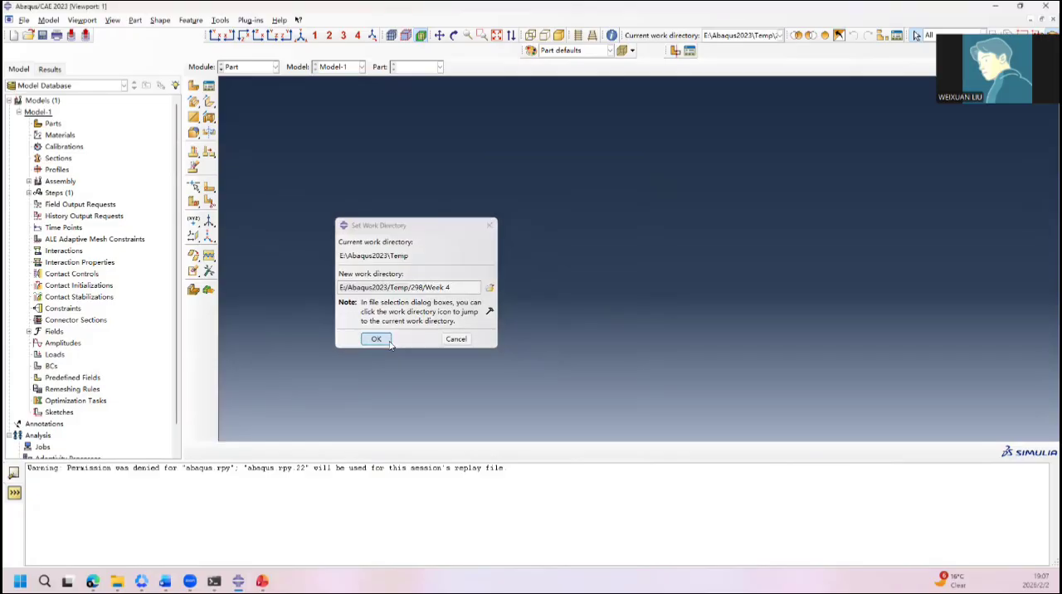
click(22, 20)
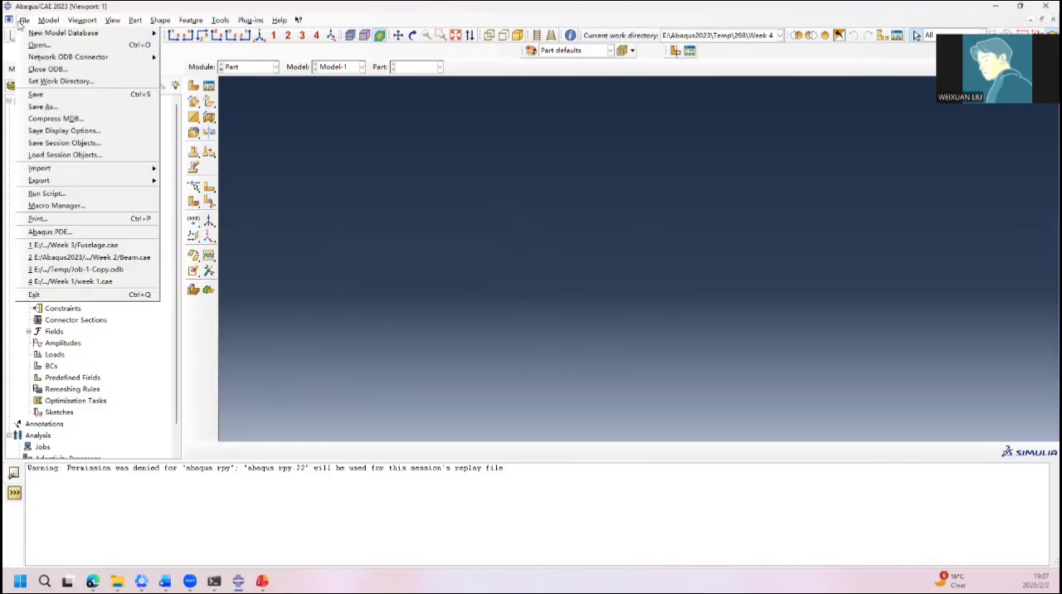
click(72, 83)
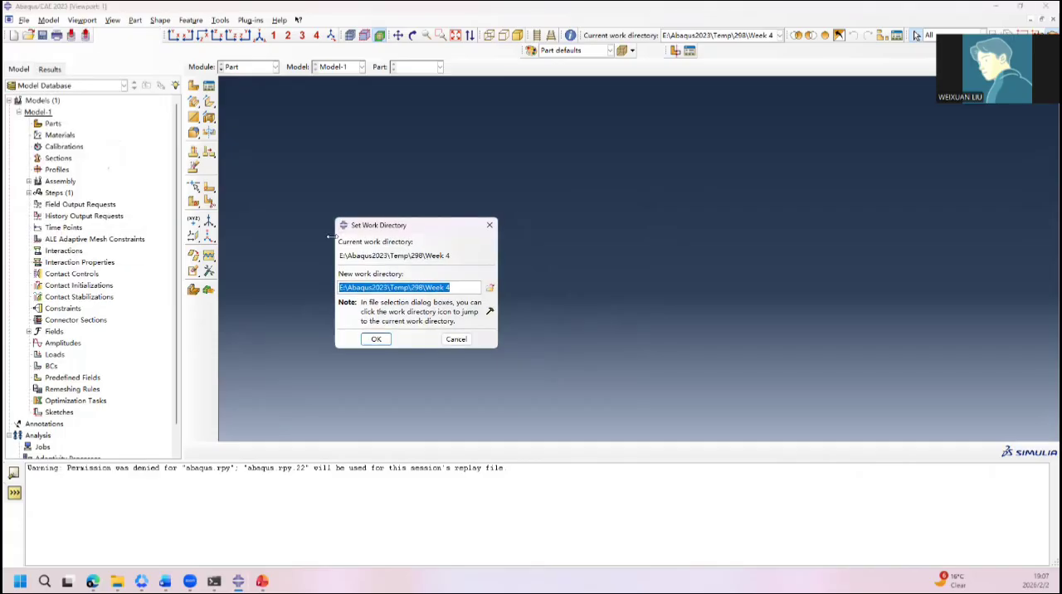
click(490, 223)
Step: Save the model database as "ball valve" in the Week 4 folder
click(25, 20)
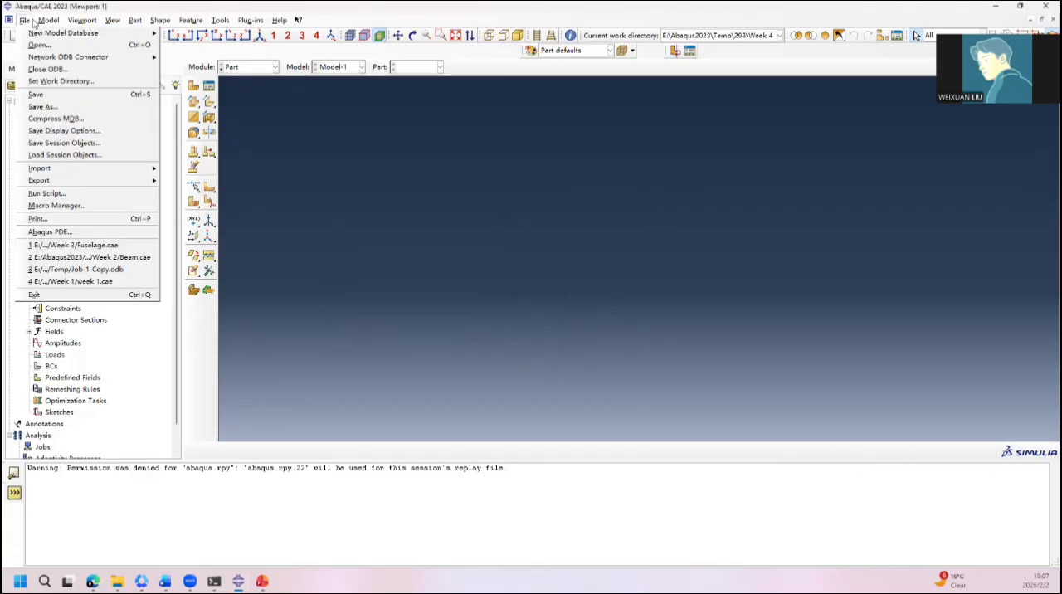
click(39, 95)
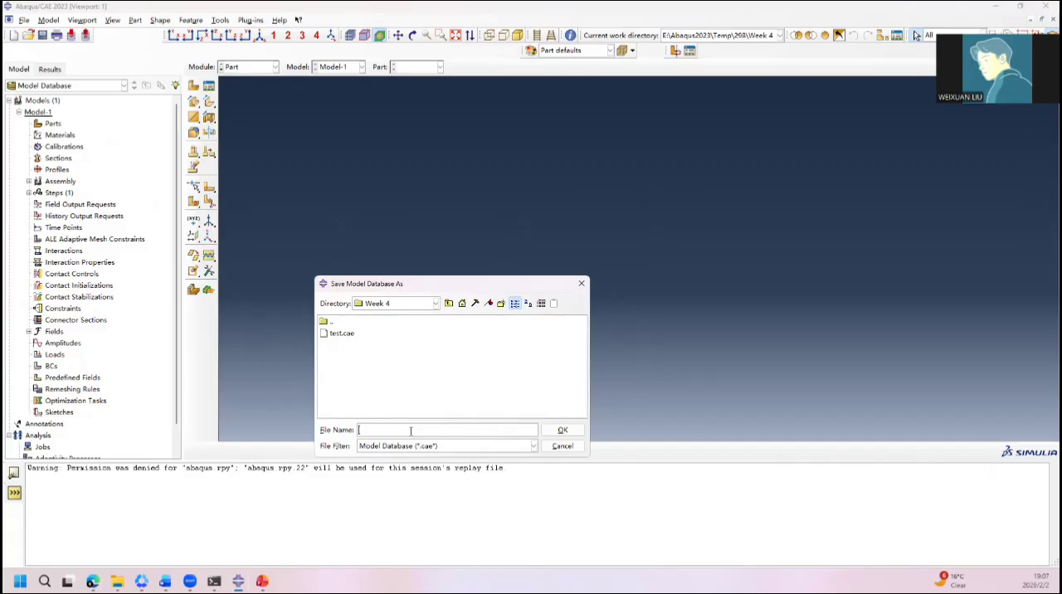
text(ball w)
text(alve)
click(562, 431)
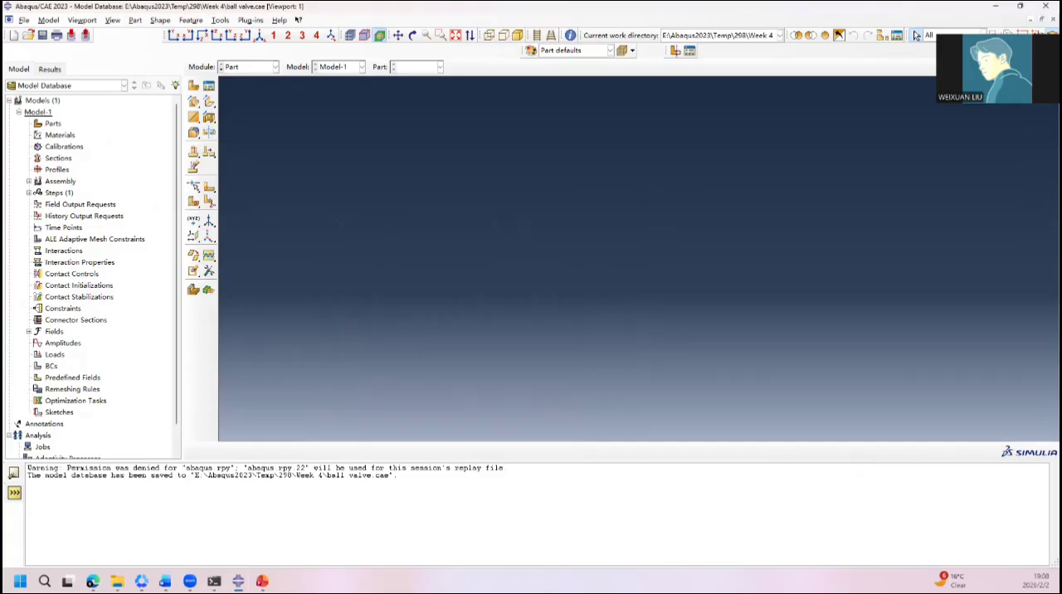
Step: Create a 3D deformable solid extrusion part named Valve_Body with an approximate size of 1000
click(265, 67)
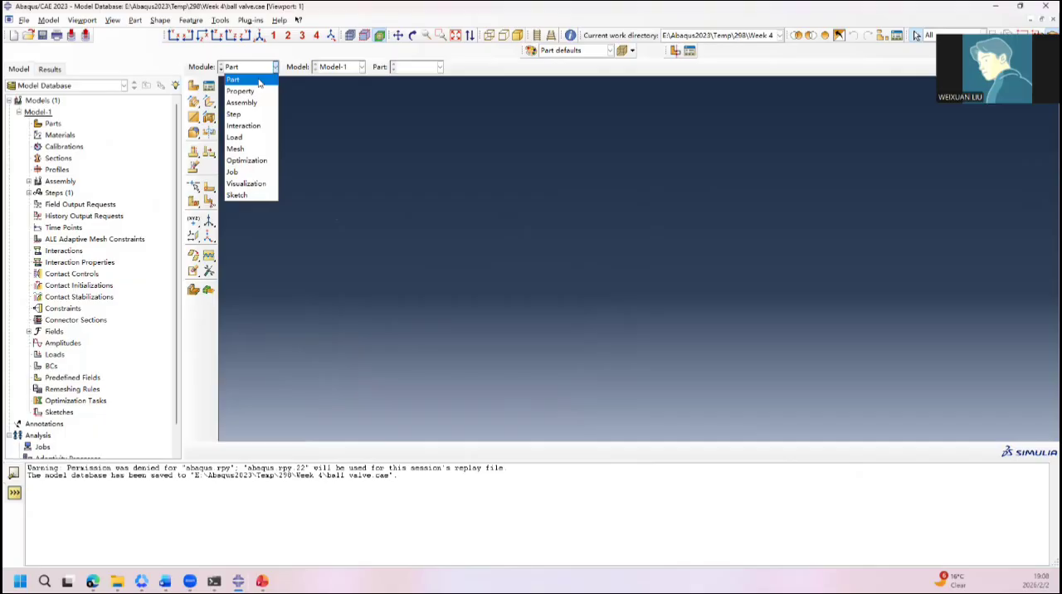
click(259, 81)
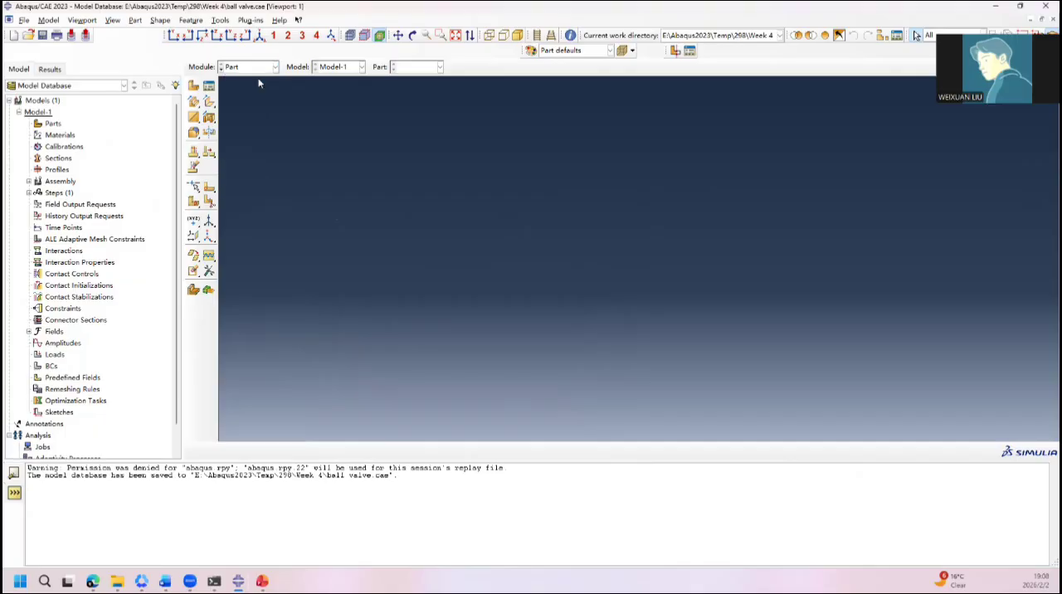
click(193, 86)
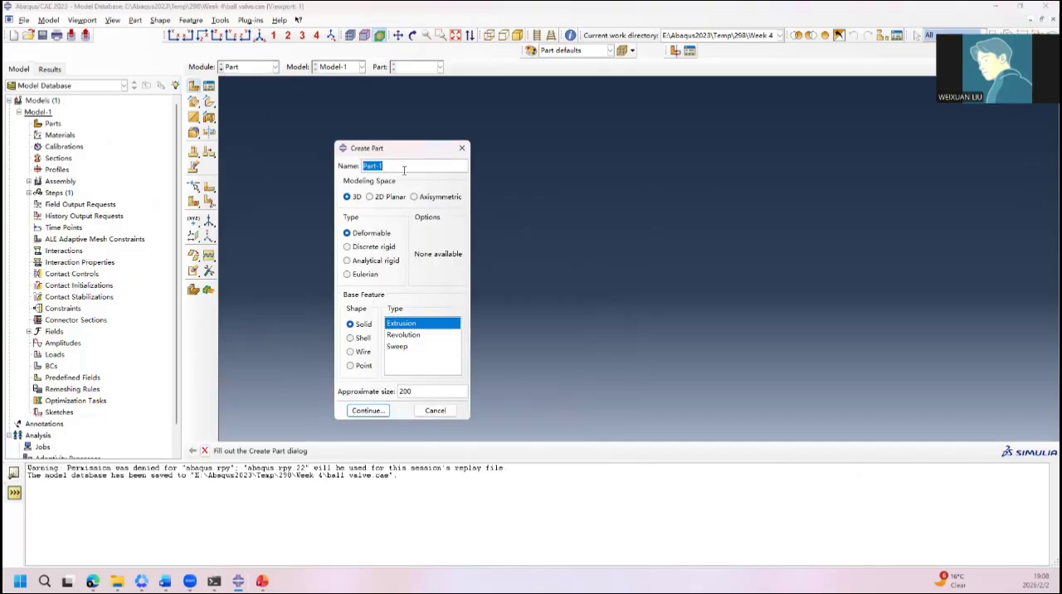
text(Valve_Bop)
key(BackSpace)
key(BackSpace)
text(ody)
double_click(436, 393)
text(1000)
click(368, 411)
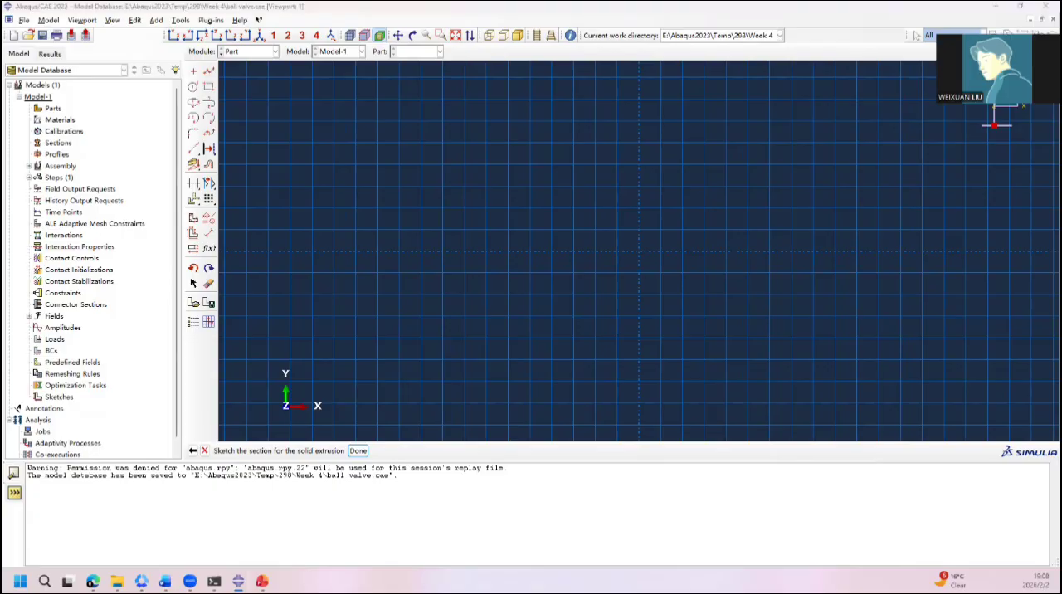
Step: Sketch two concentric circles centred on the origin, with radii of 120 and about 171
click(193, 86)
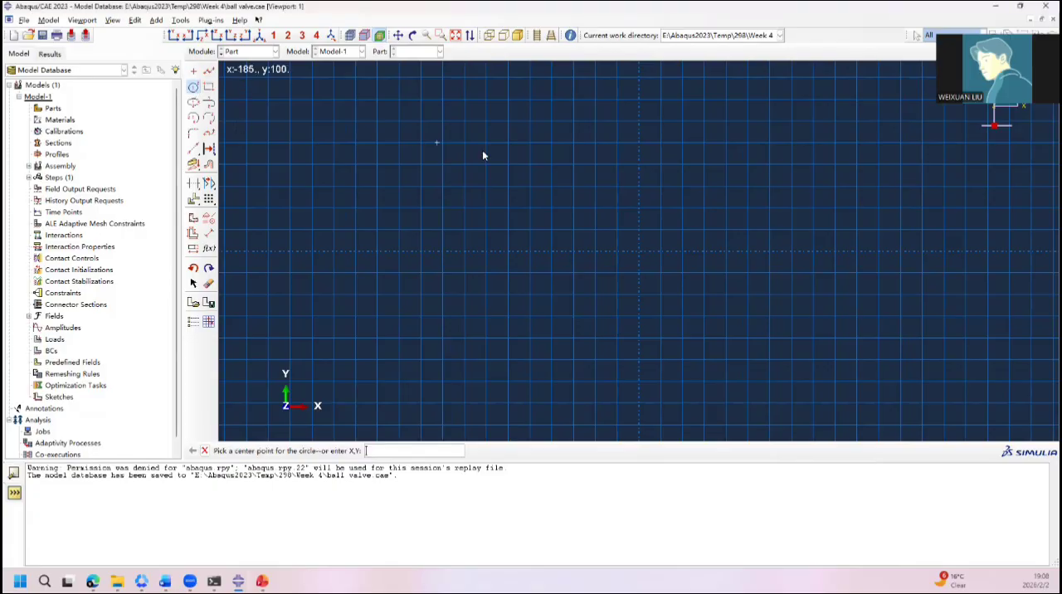
click(639, 251)
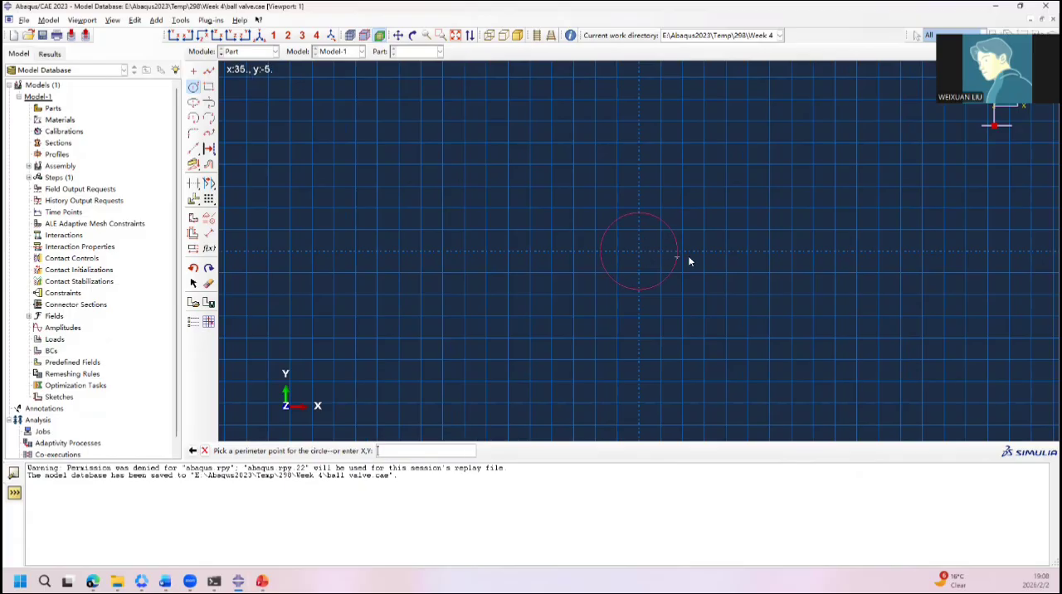
click(770, 251)
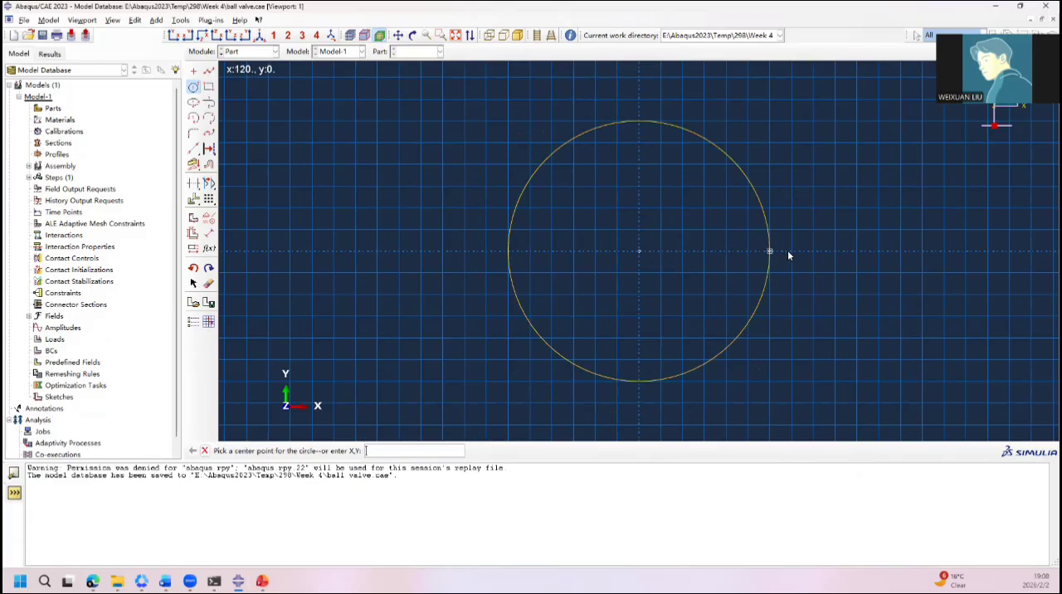
click(192, 90)
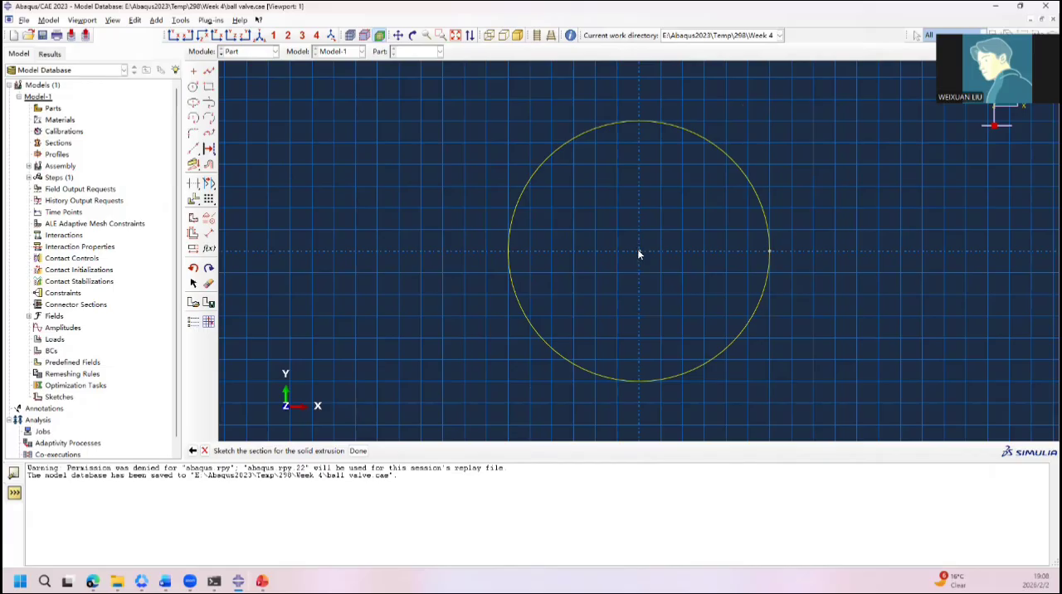
click(193, 86)
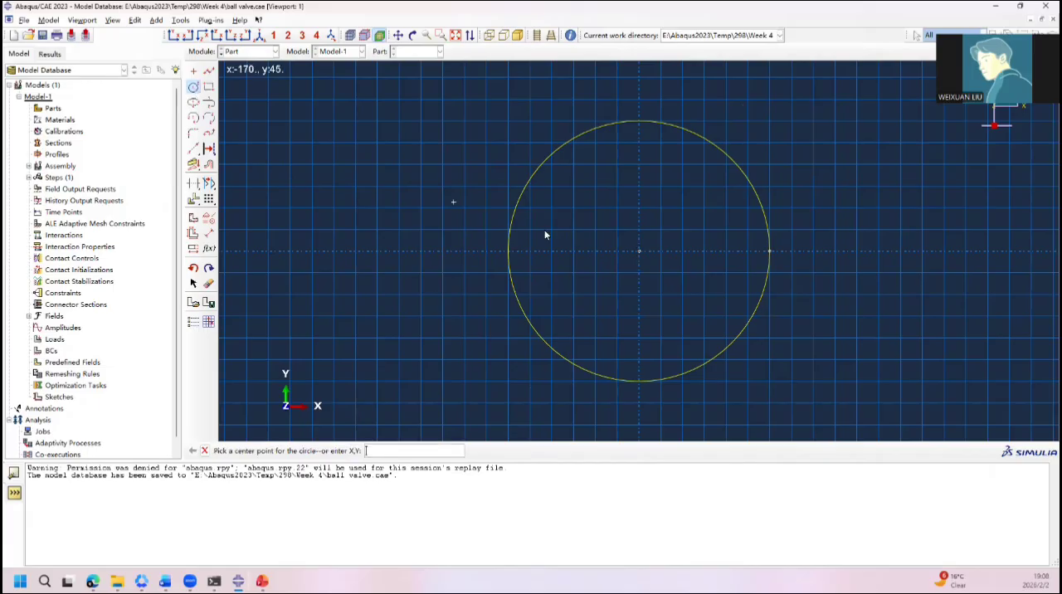
click(638, 251)
click(818, 306)
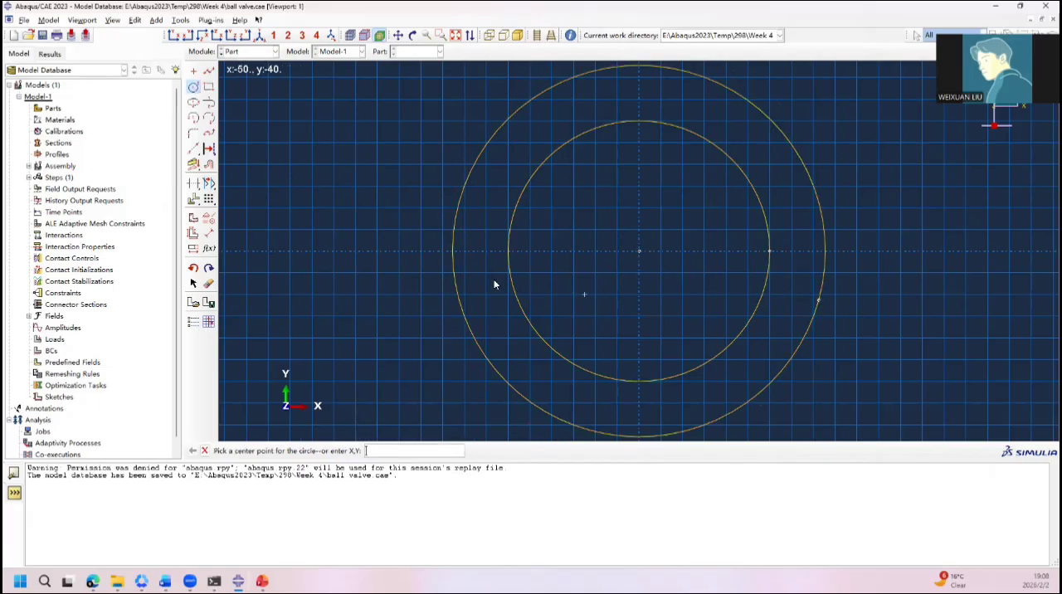
Step: Apply a Fixed constraint to the circles' shared centre point at the origin
click(209, 218)
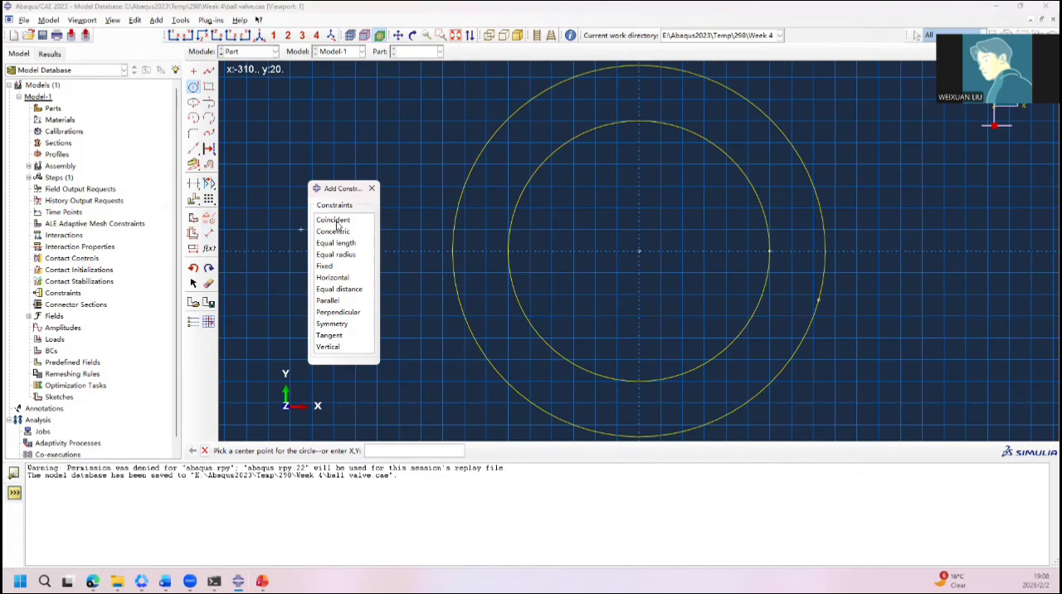
click(325, 266)
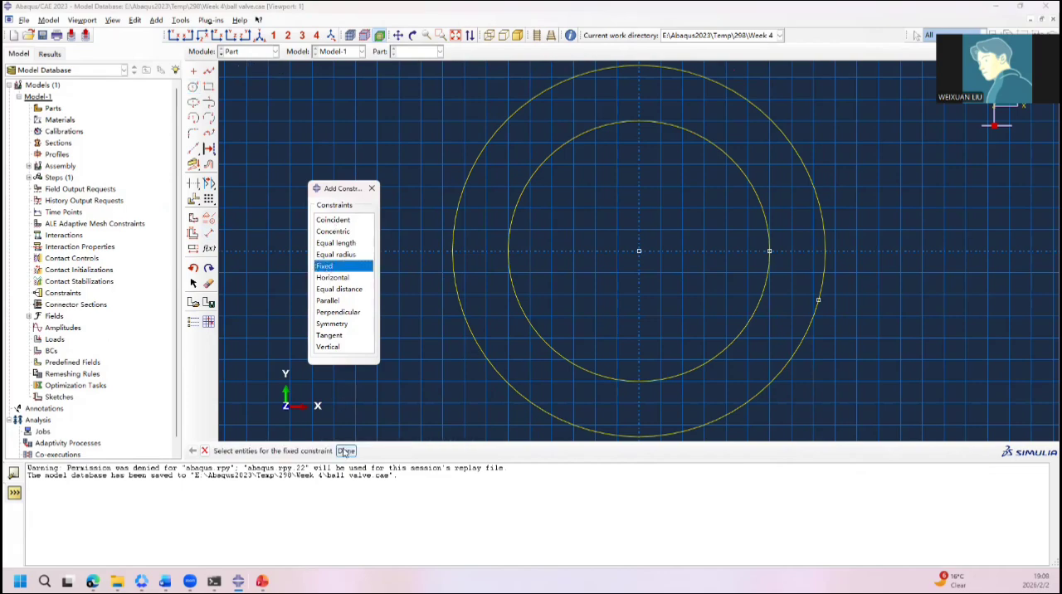
click(639, 251)
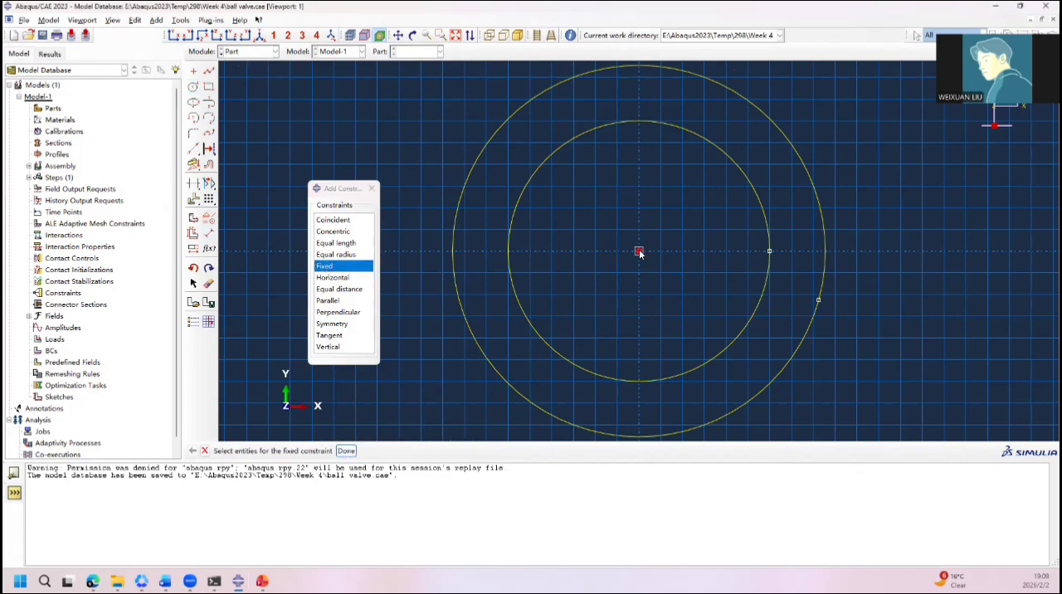
click(346, 450)
click(371, 189)
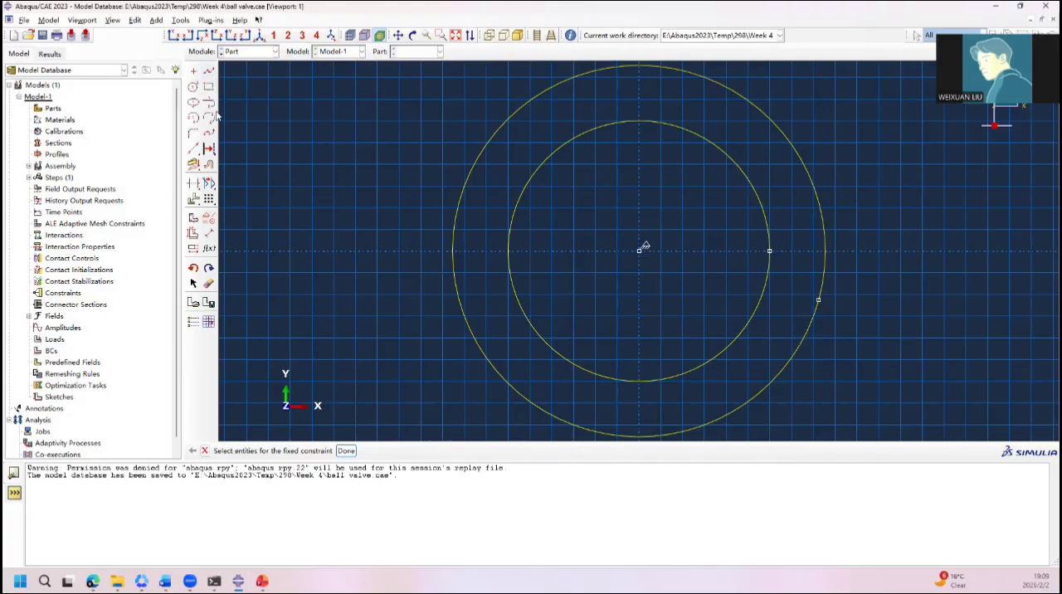
Step: Dimension the inner circle with a radius of 152.4
click(209, 234)
click(760, 208)
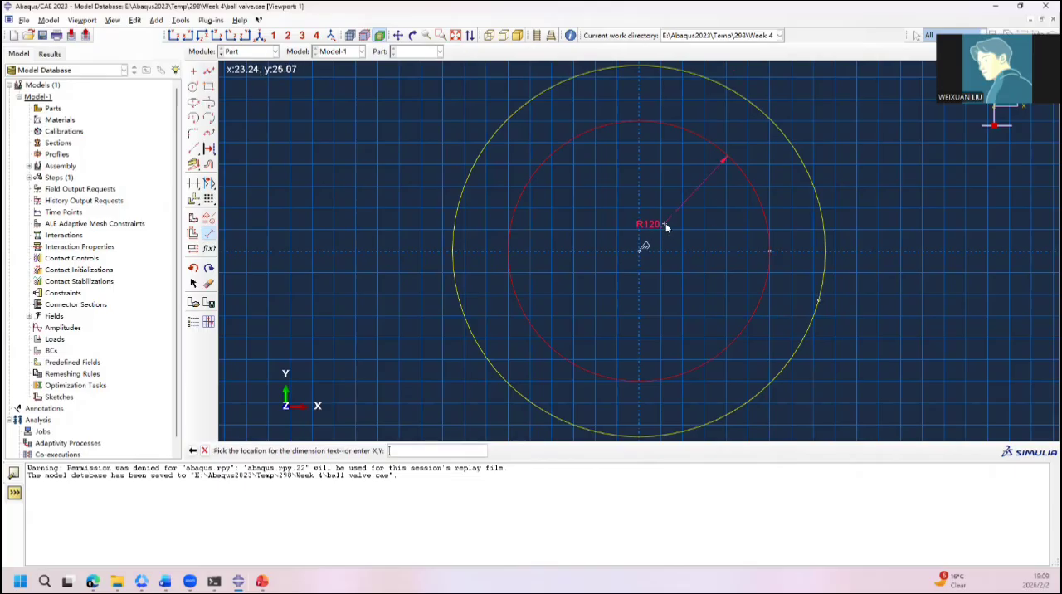
click(671, 223)
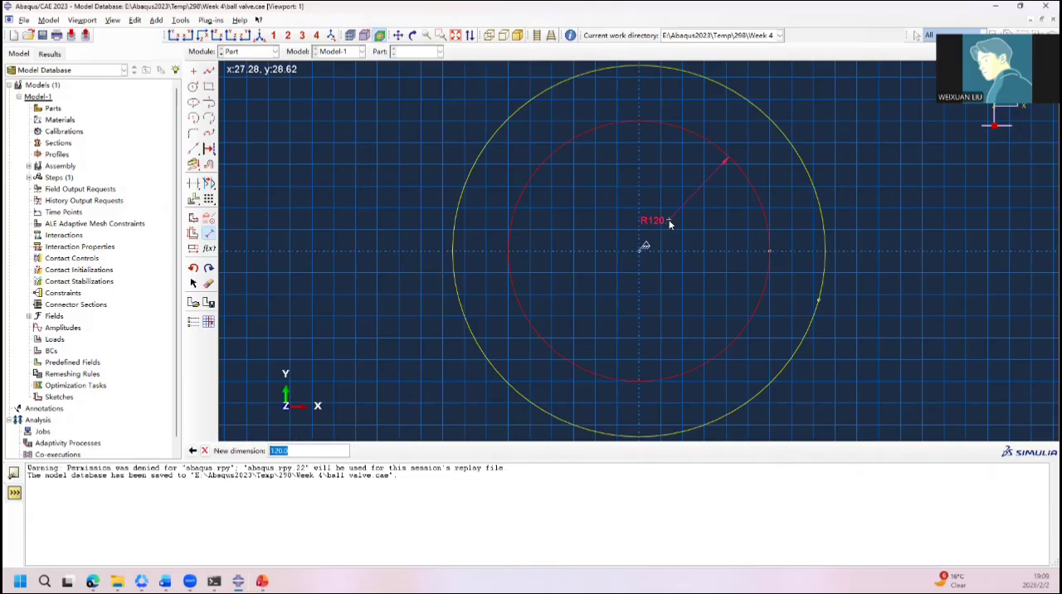
text(152)
key(Return)
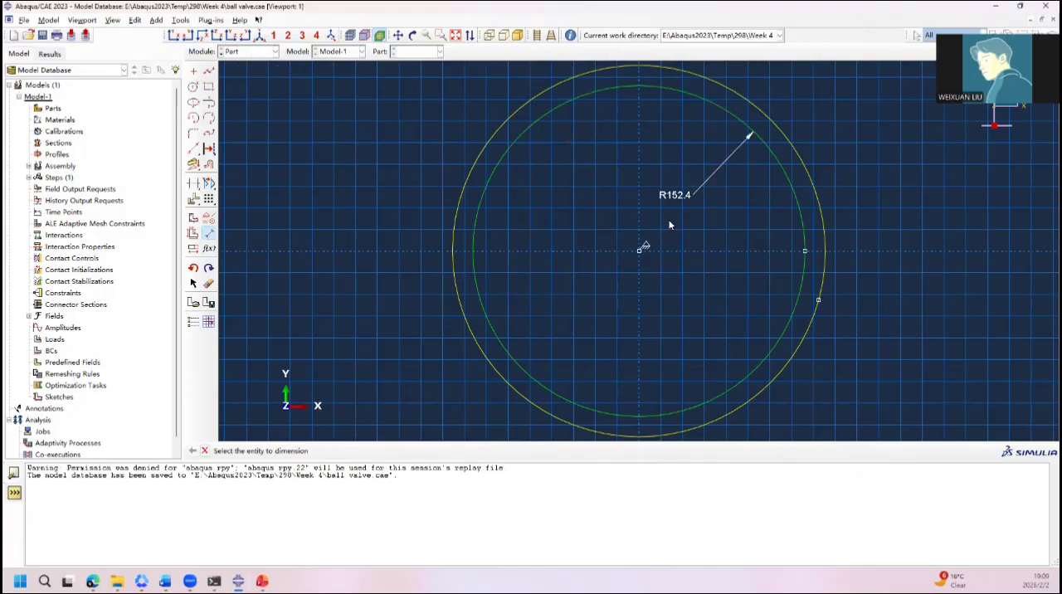
Step: Dimension the outer circle with a radius of 235 and finish dimensioning
click(809, 174)
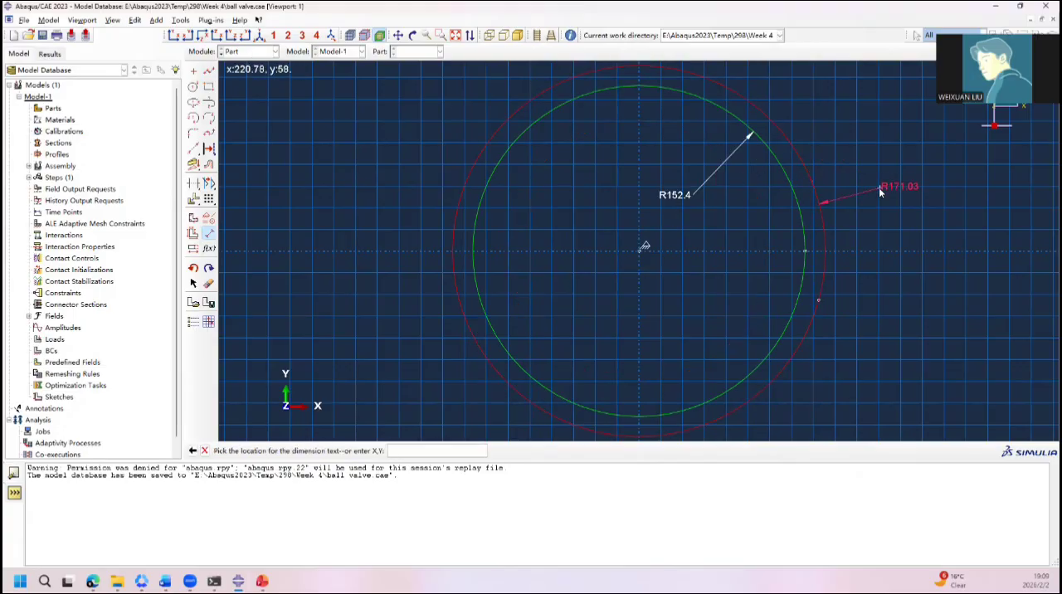
click(880, 190)
text(2)
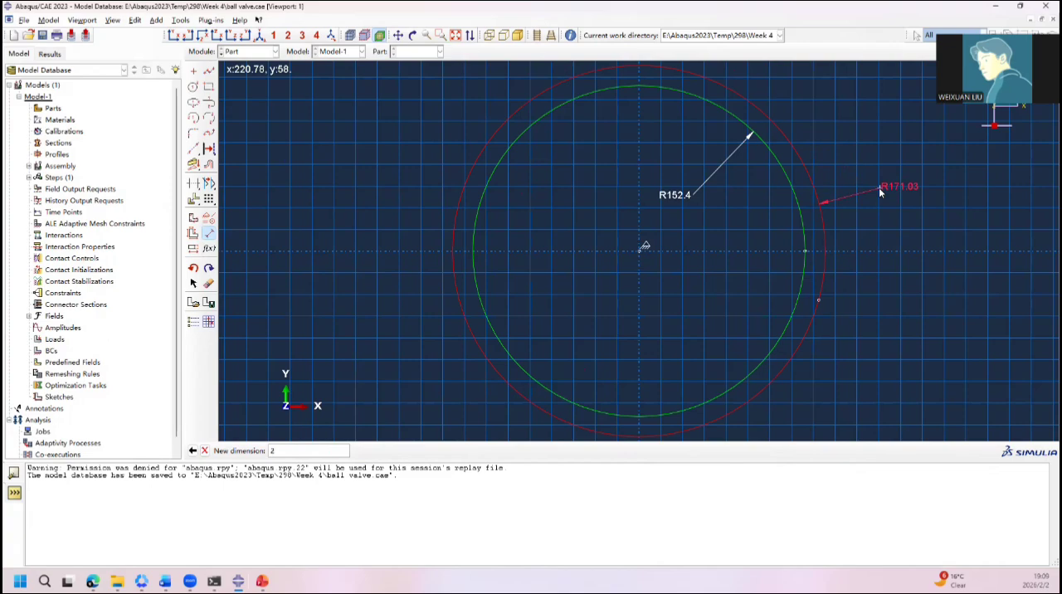
text(35)
key(Return)
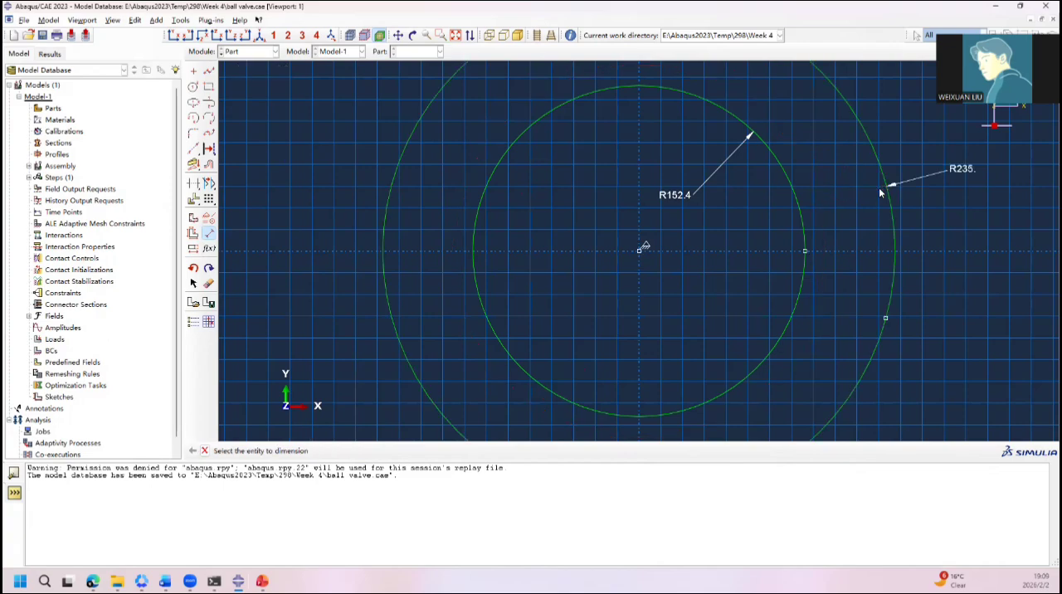
scroll(822, 237, down, 3)
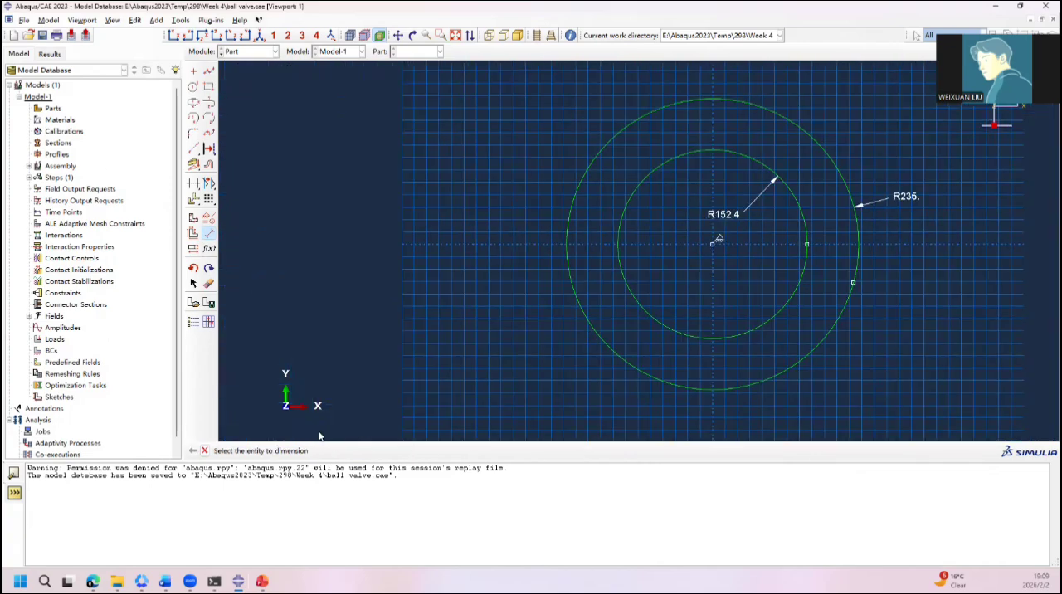
click(205, 450)
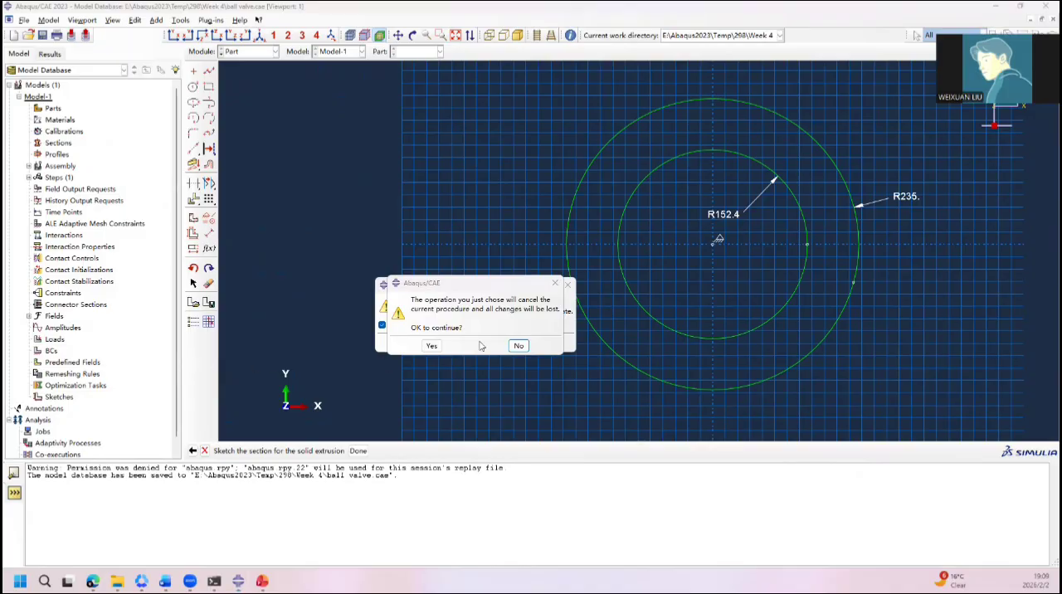
Step: Complete the ring section sketch and extrude it as a blind base feature to a depth of 1384
click(430, 346)
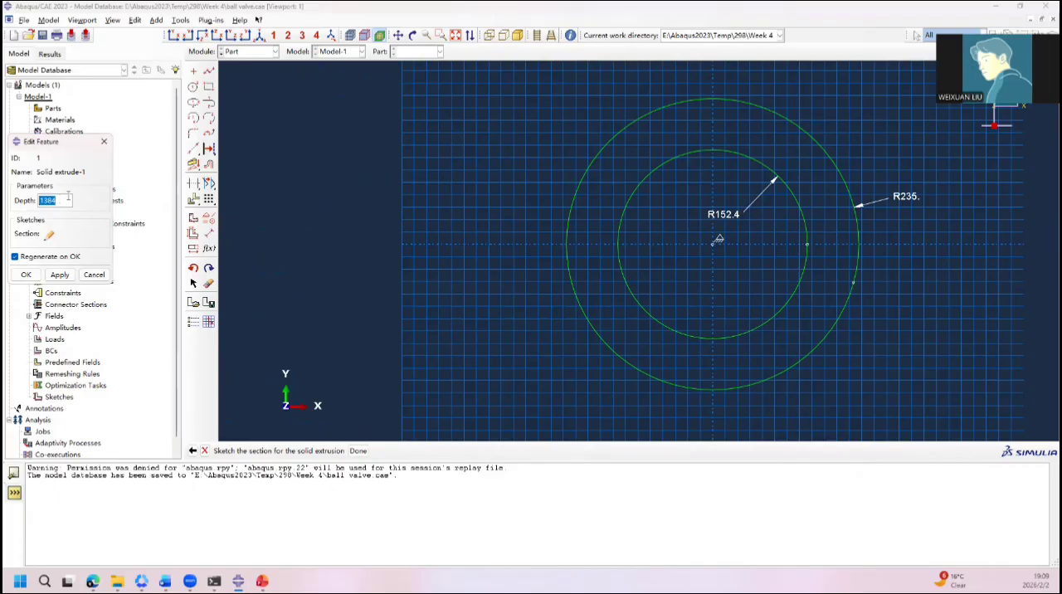
click(104, 141)
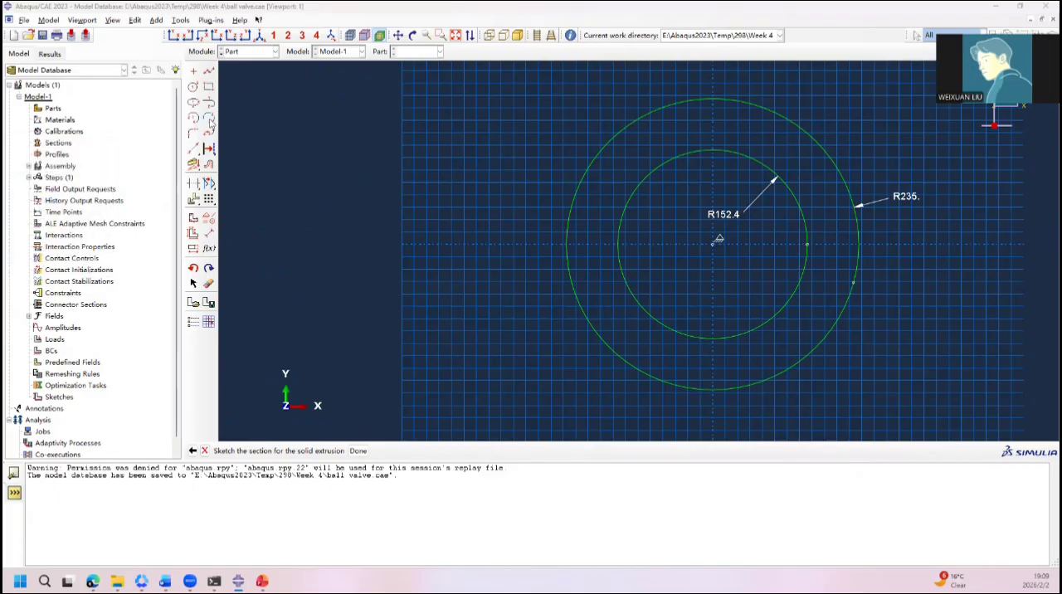
click(358, 450)
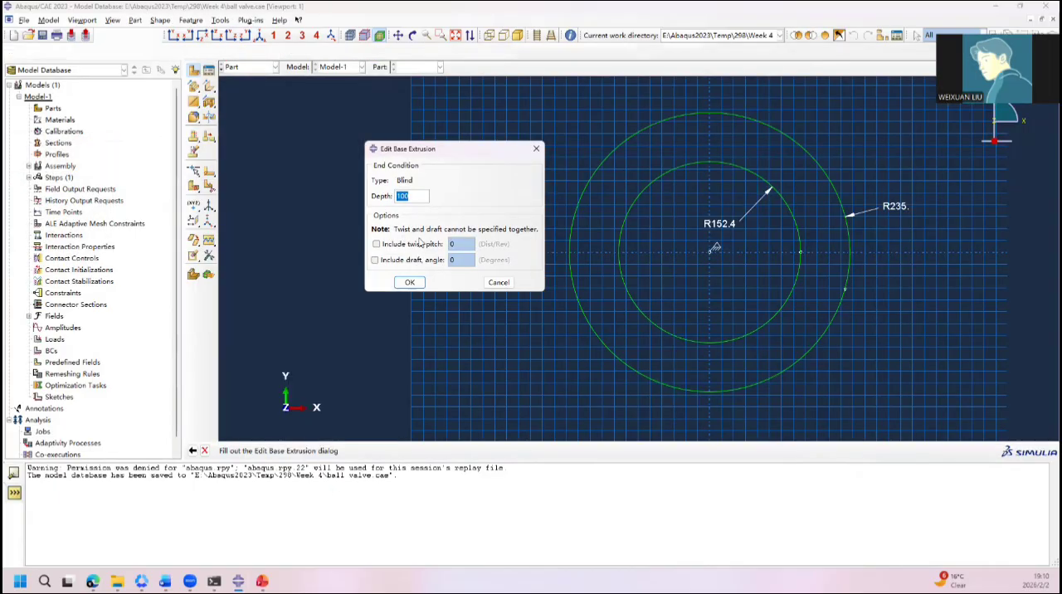
text(1384)
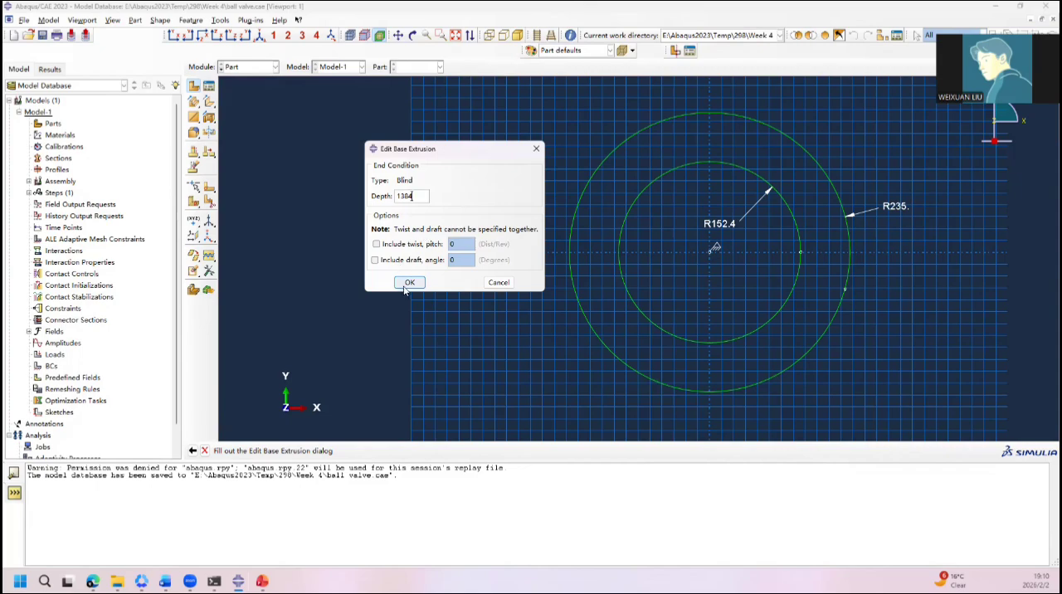
click(408, 283)
Step: Inspect the hollow cylinder in 3D, then check the ball valve Outlook slide in PowerPoint and return to Abaqus/CAE
mouse_move(505, 253)
ctrl+alt+mouse_down()
mouse_move(551, 193)
mouse_move(628, 183)
mouse_move(534, 187)
mouse_move(500, 237)
mouse_move(605, 176)
mouse_move(498, 208)
mouse_move(531, 218)
ctrl+alt+mouse_up()
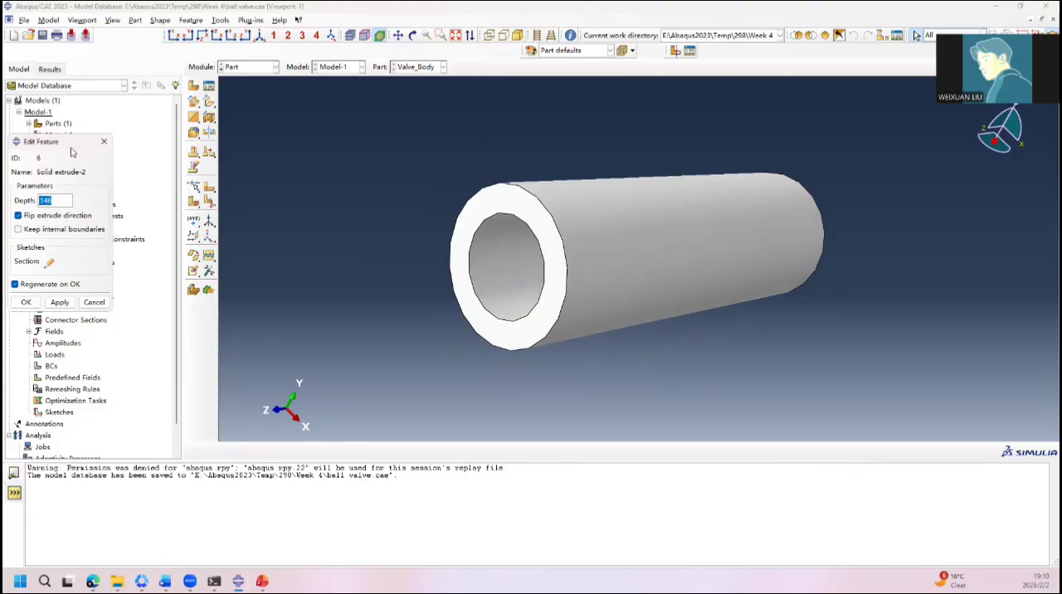
click(94, 302)
click(263, 581)
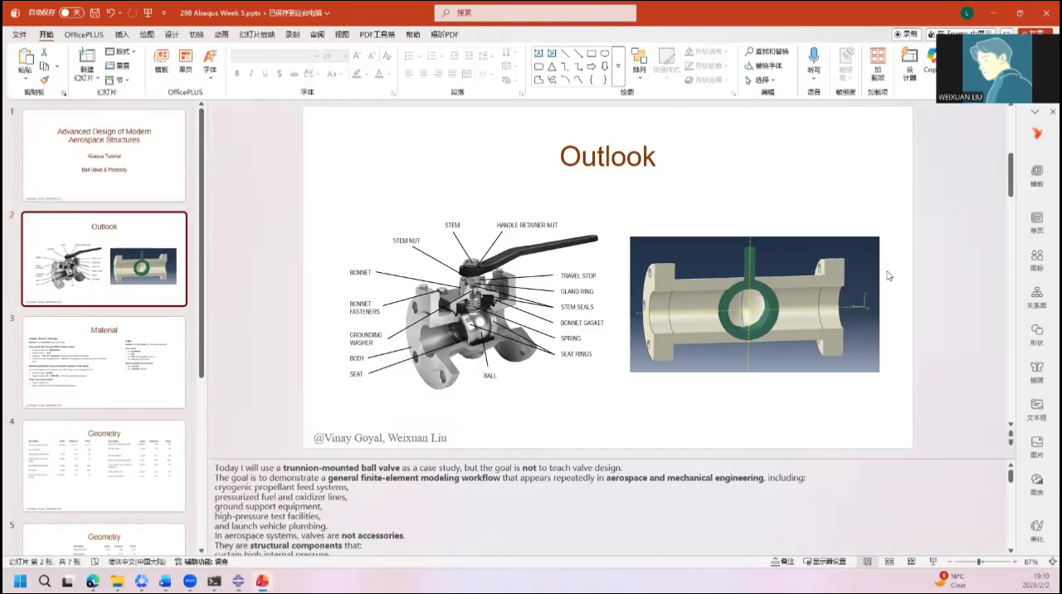
key(alt+Tab)
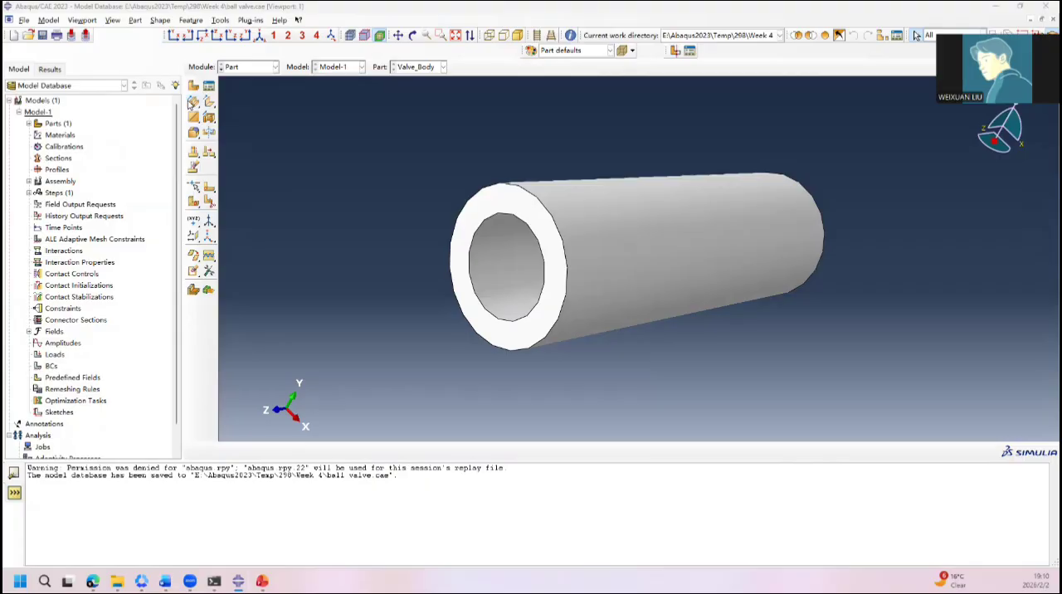
Step: Start a solid extrusion sketch on the cylinder's end face and draw an origin-centred circle with a radius of about 268.6
click(208, 161)
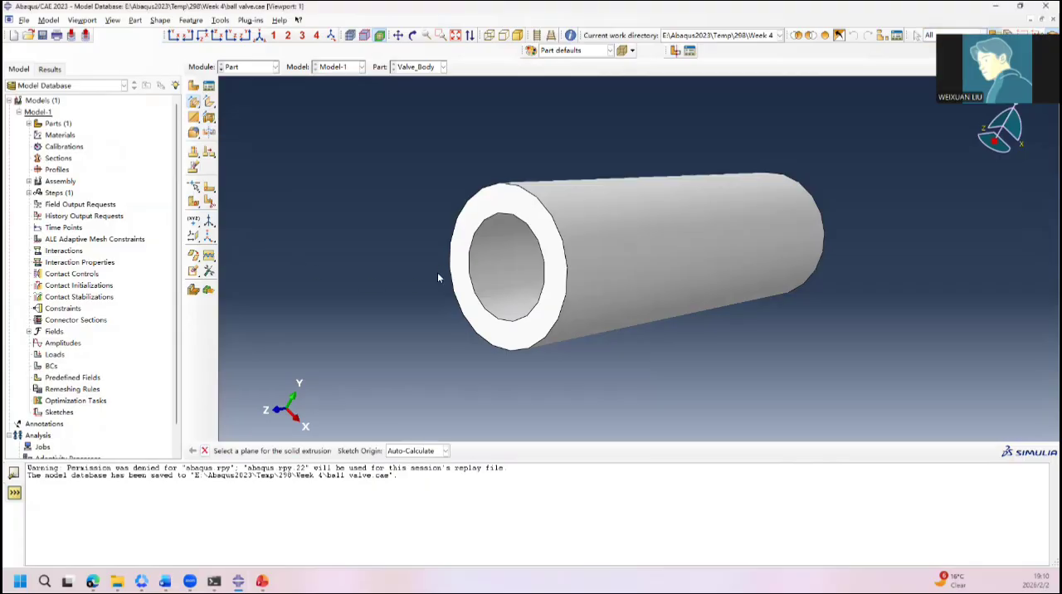
click(551, 283)
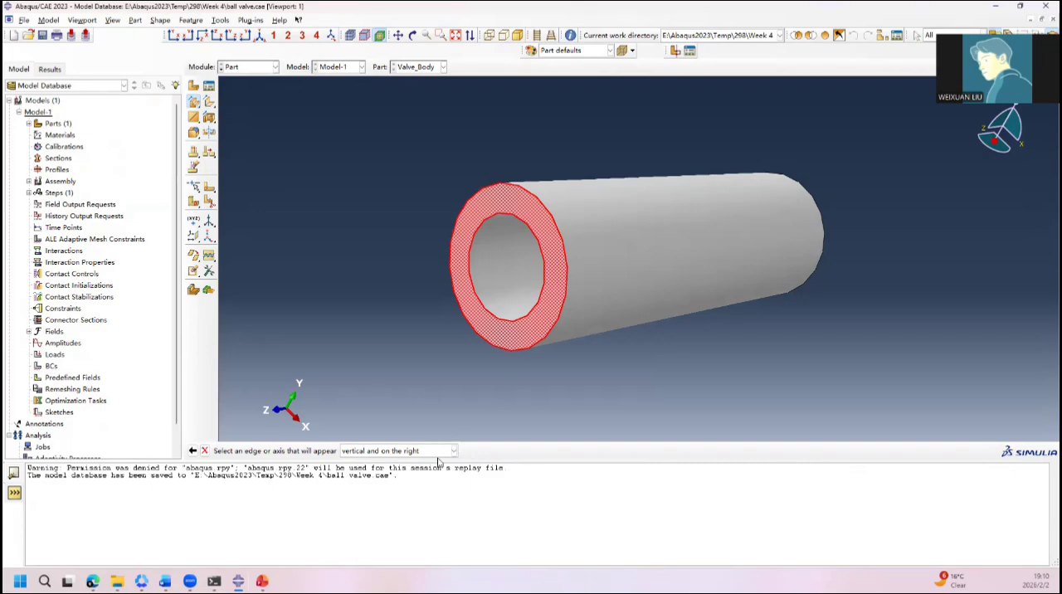
click(566, 282)
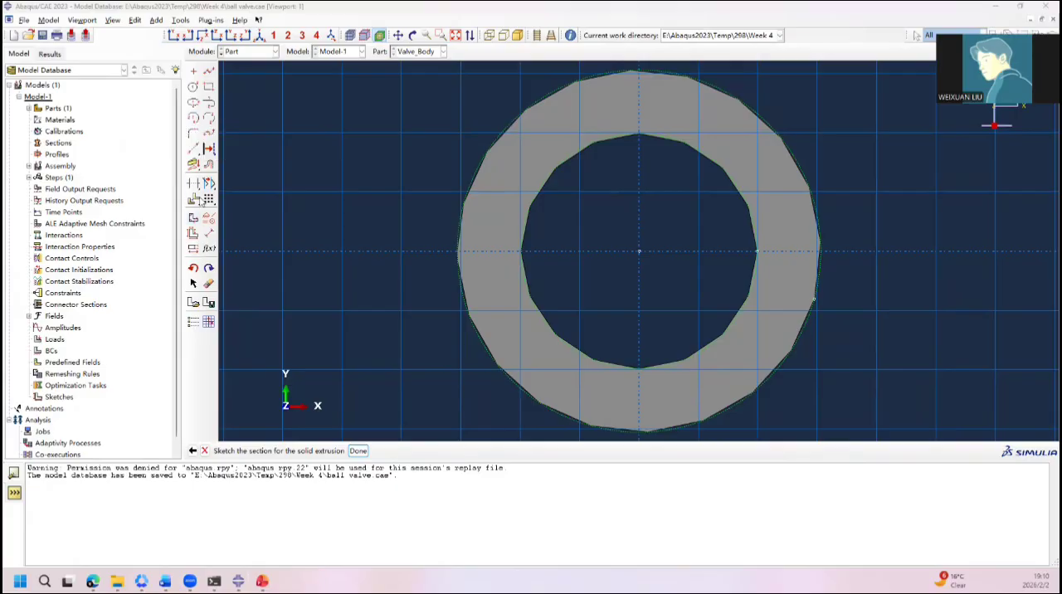
click(193, 87)
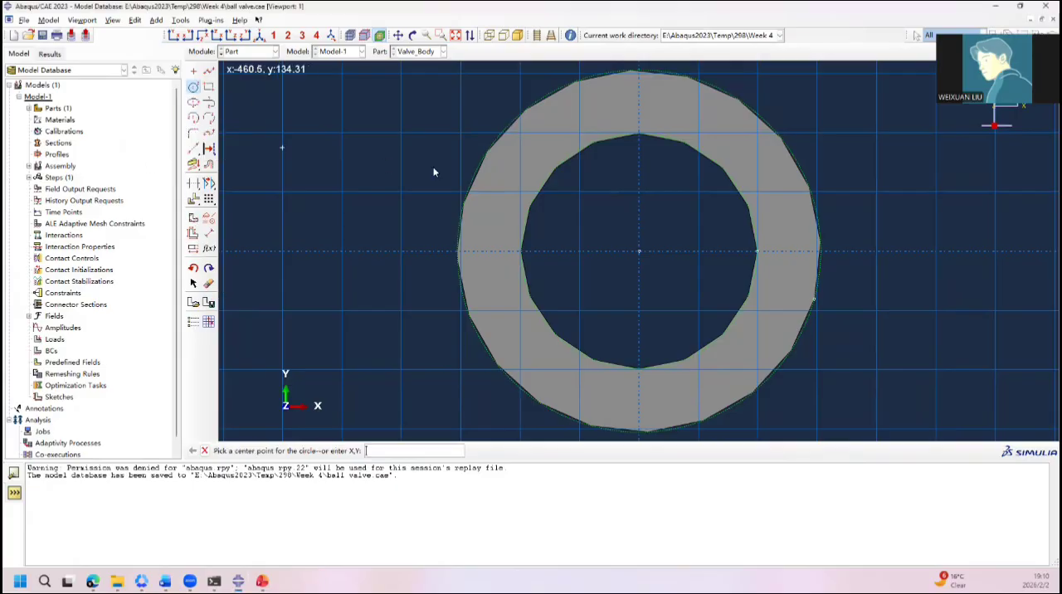
click(640, 252)
click(848, 252)
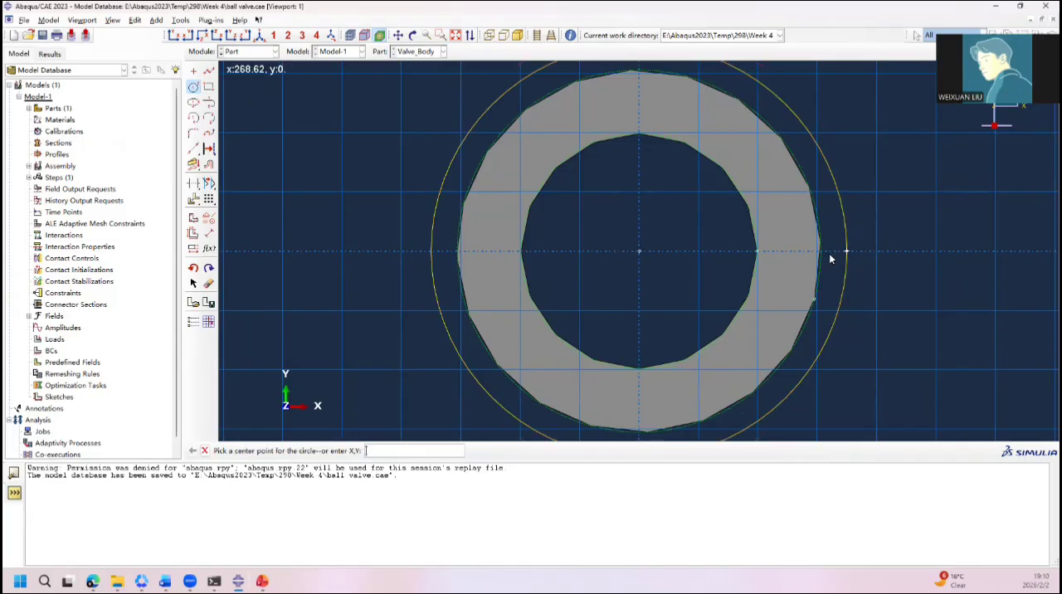
Step: Apply a Fixed constraint to the circle's centre point at the sketch origin
click(208, 217)
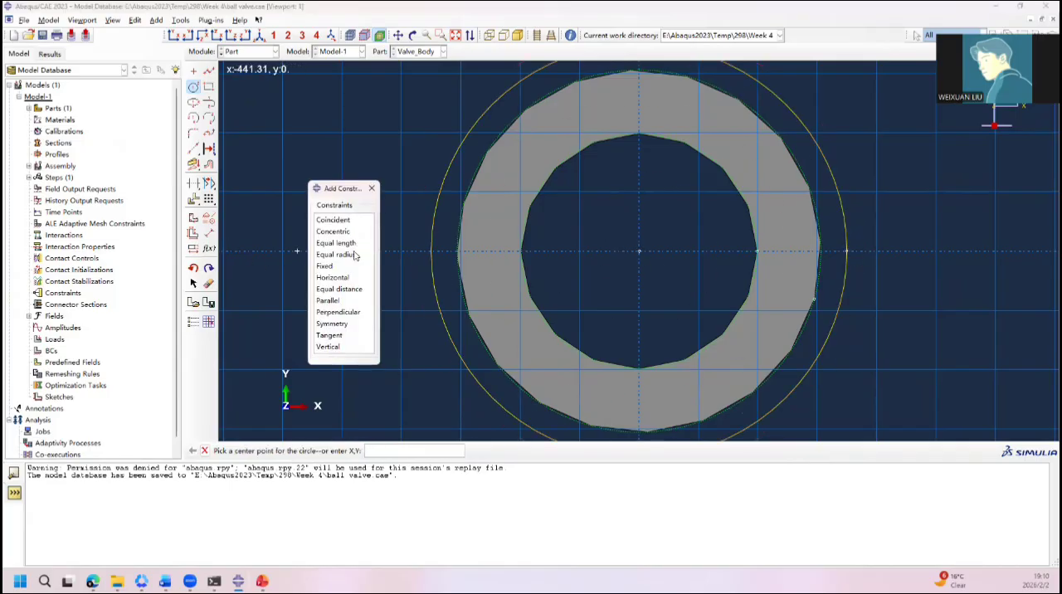
click(329, 266)
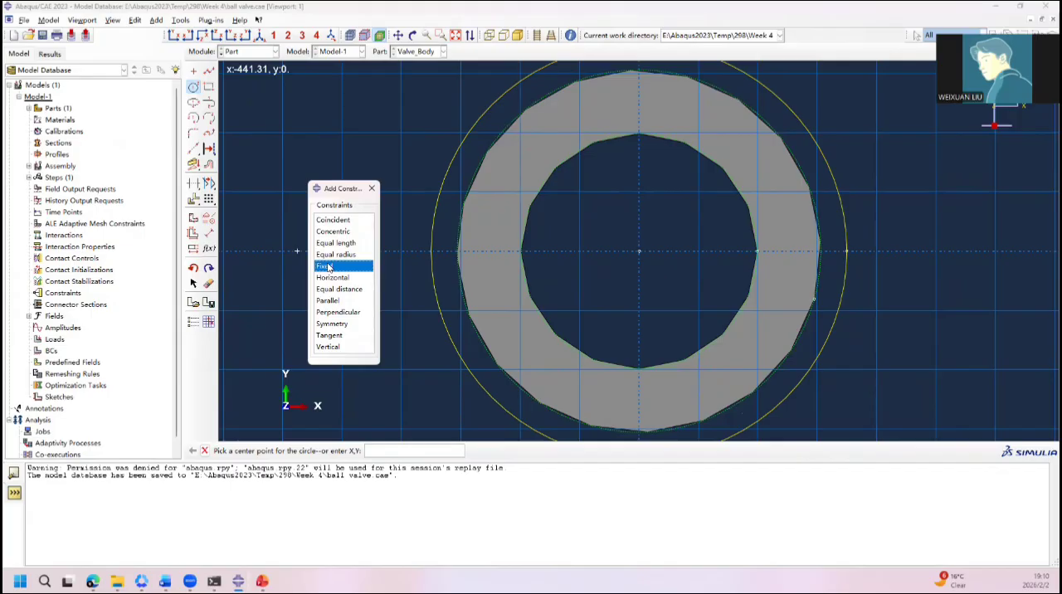
click(638, 251)
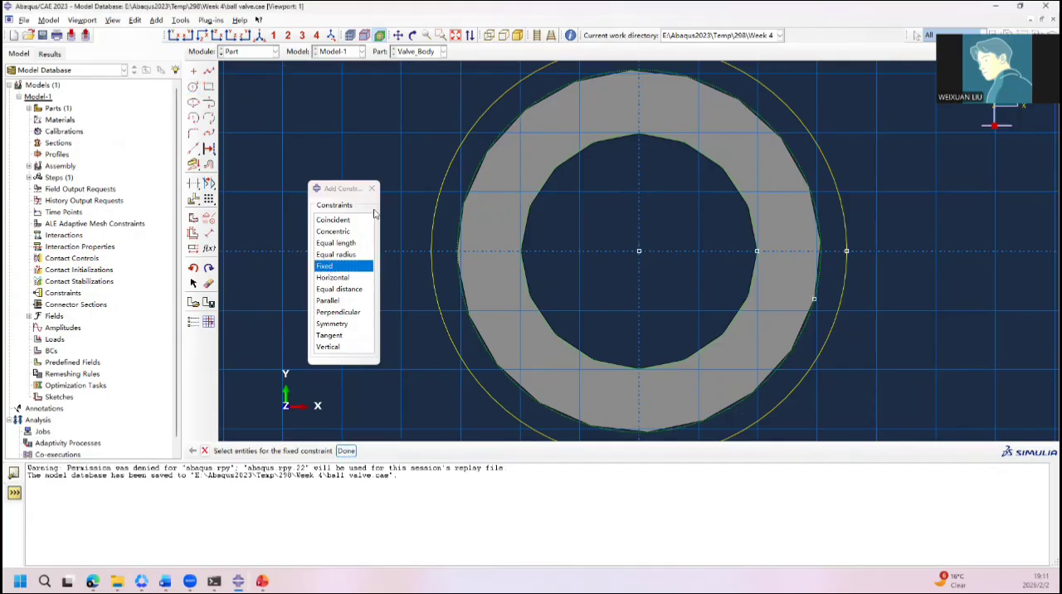
click(372, 188)
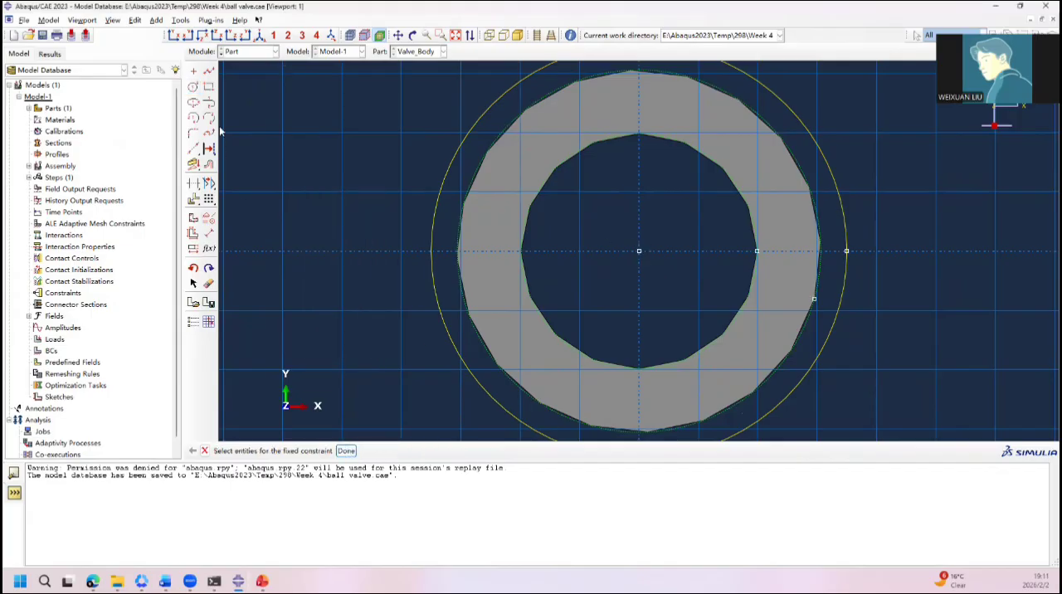
Step: Dimension the new outer flange circle with a radius of 352.5
click(208, 233)
click(836, 205)
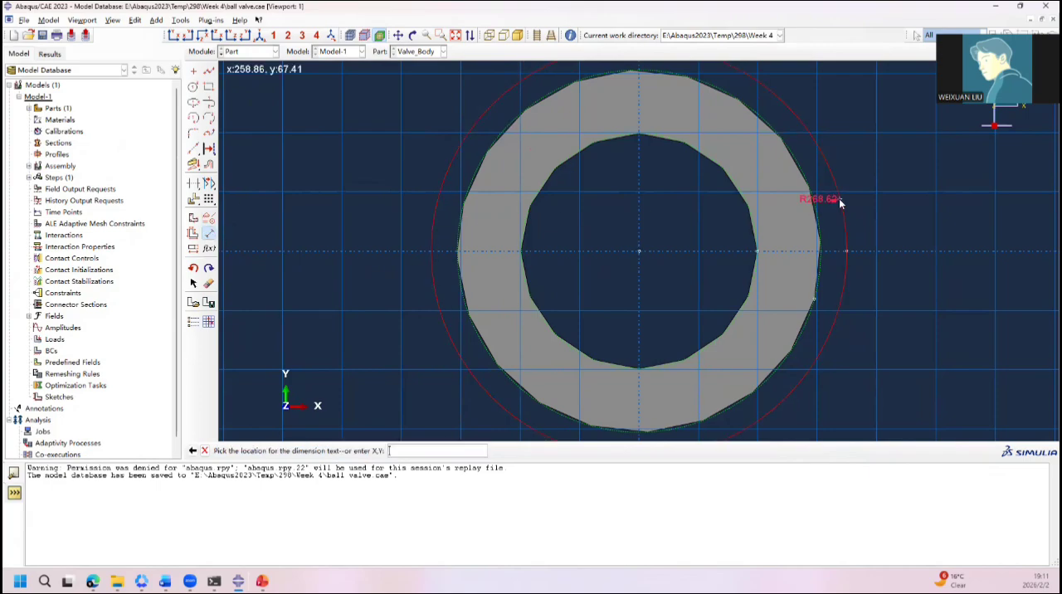
click(907, 231)
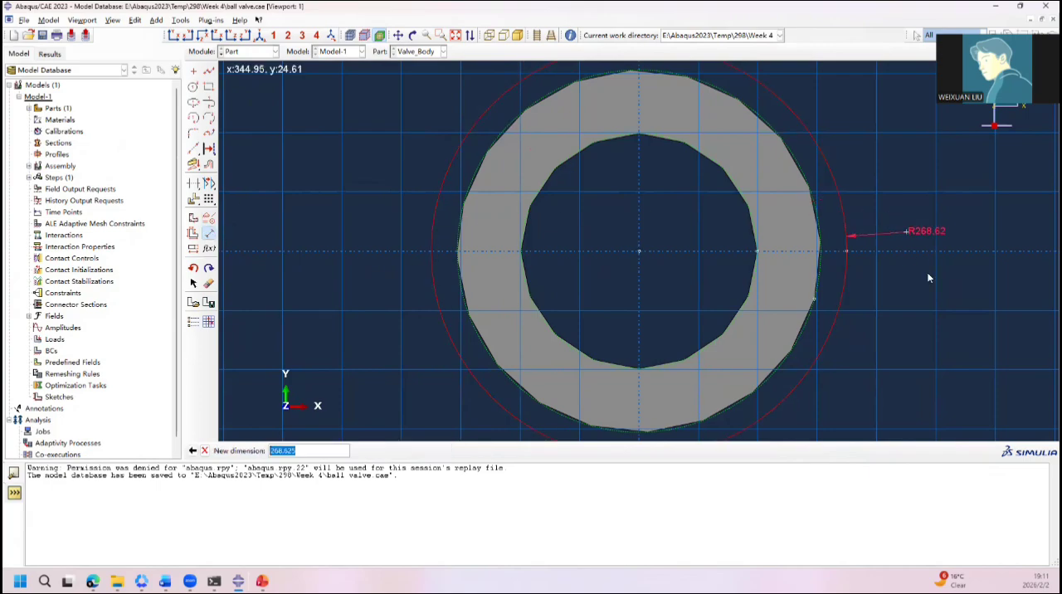
text(352.5)
key(Return)
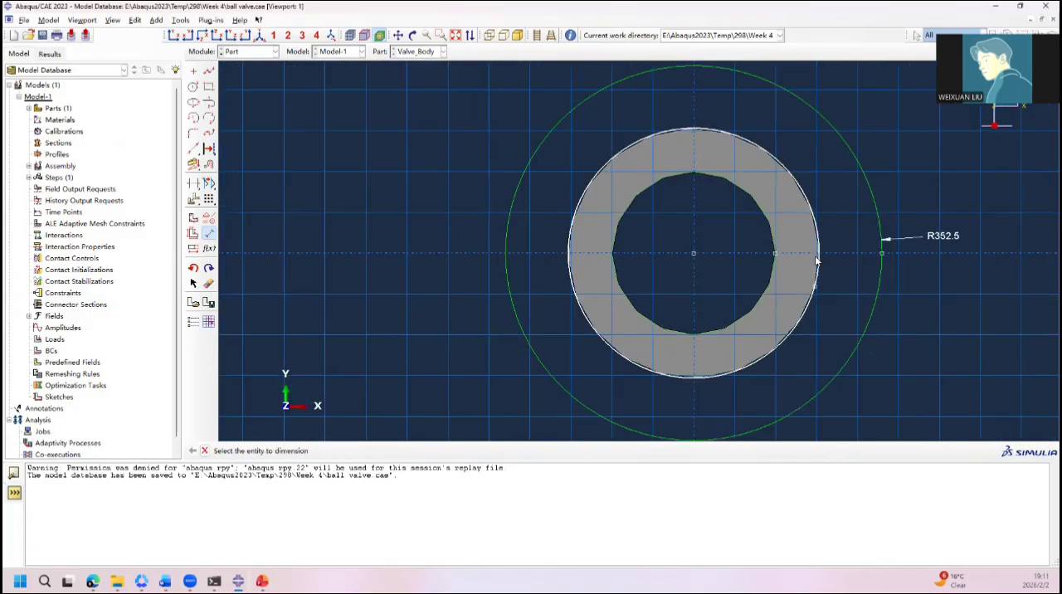
scroll(522, 254, up, 1)
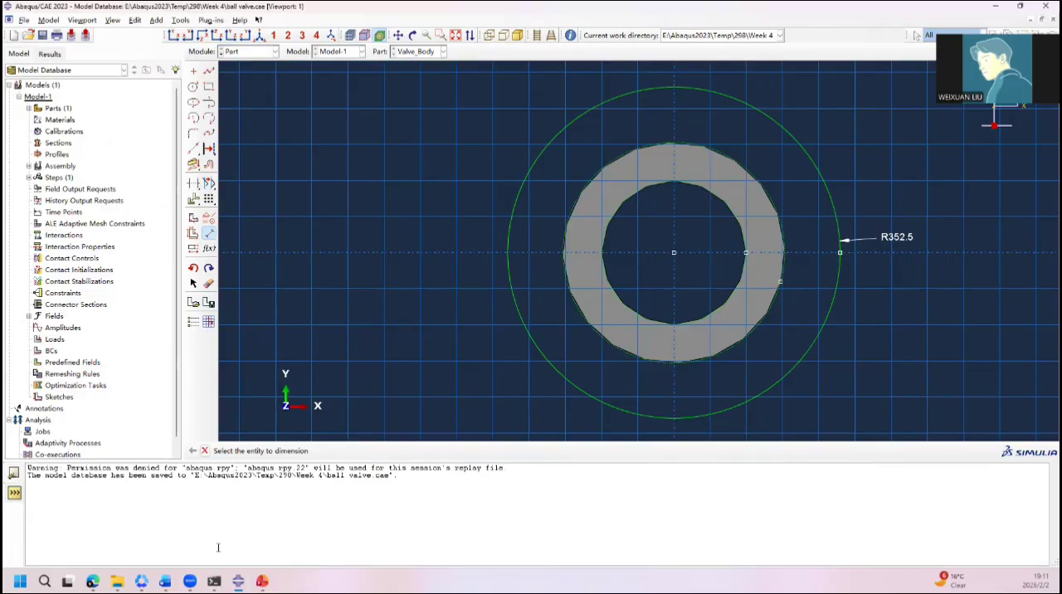
Step: Check the Outlook slide in PowerPoint, return to Abaqus/CAE, and draw an origin-centred circle matching the edge of the cylinder's bore
mouse_move(239, 581)
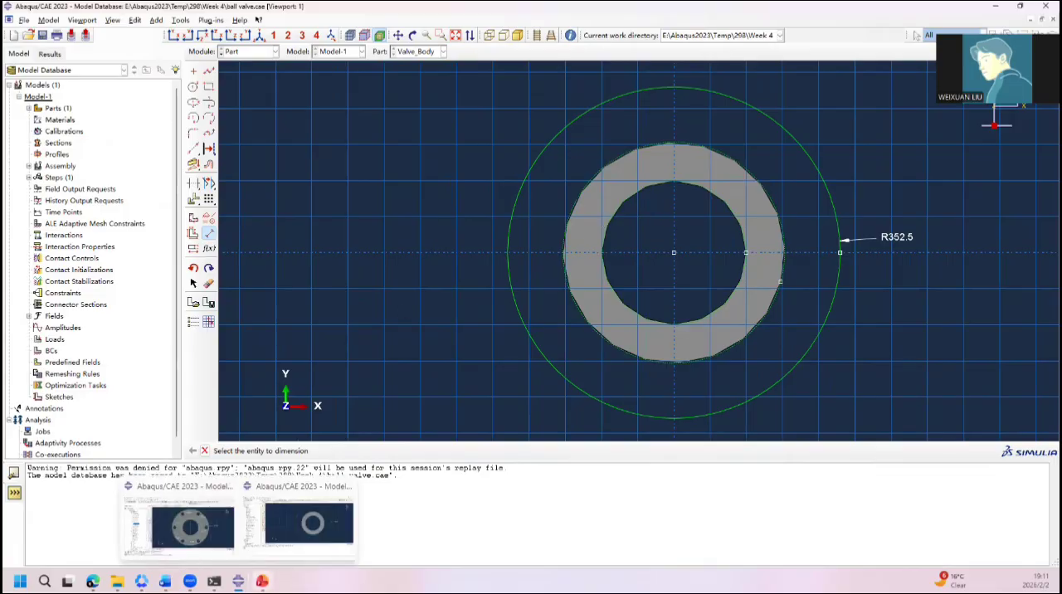
click(263, 581)
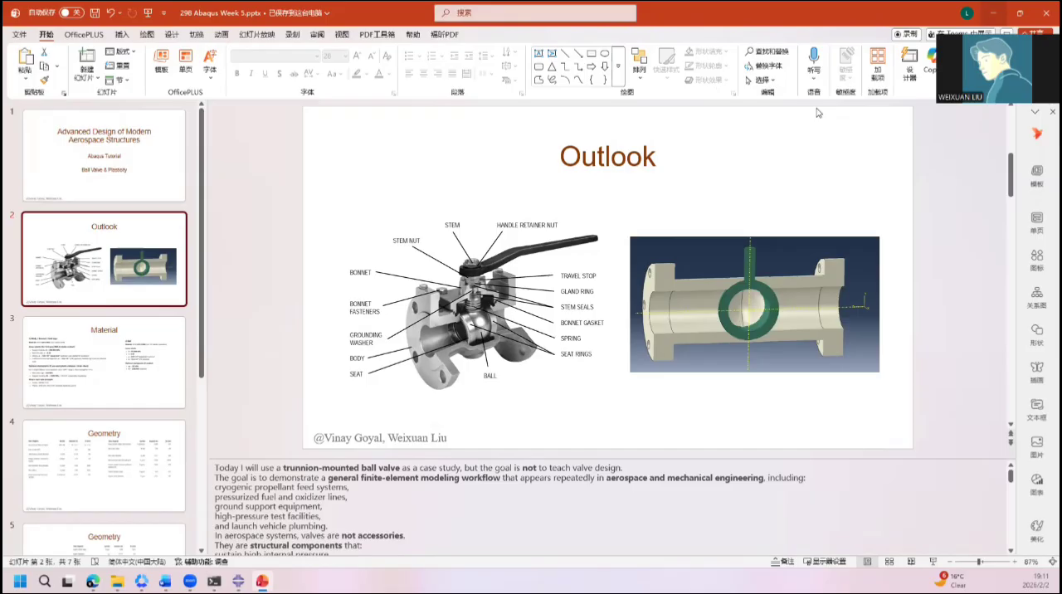
key(alt+Tab)
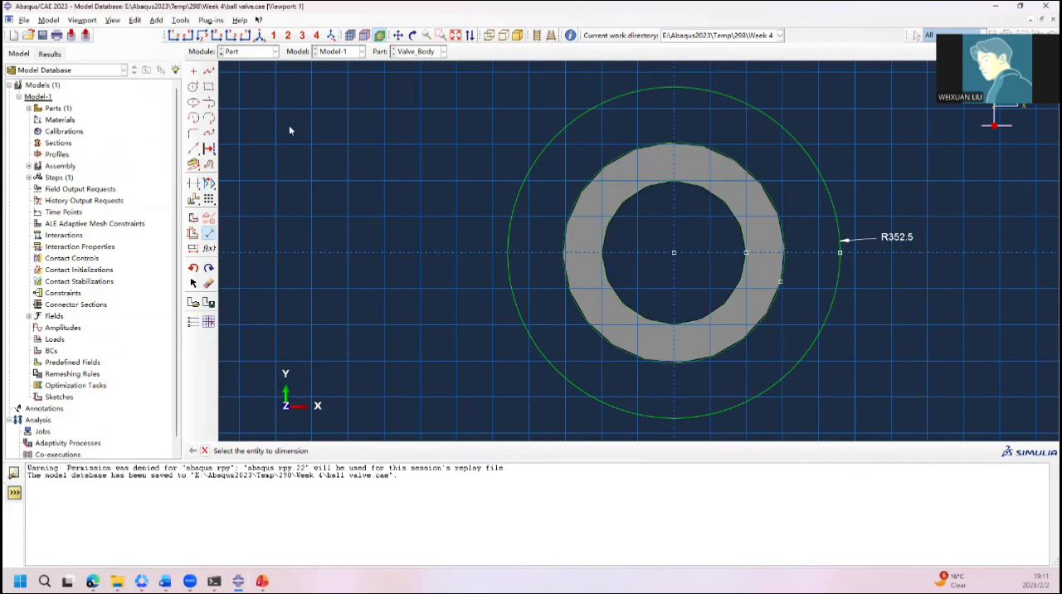
click(194, 87)
click(674, 252)
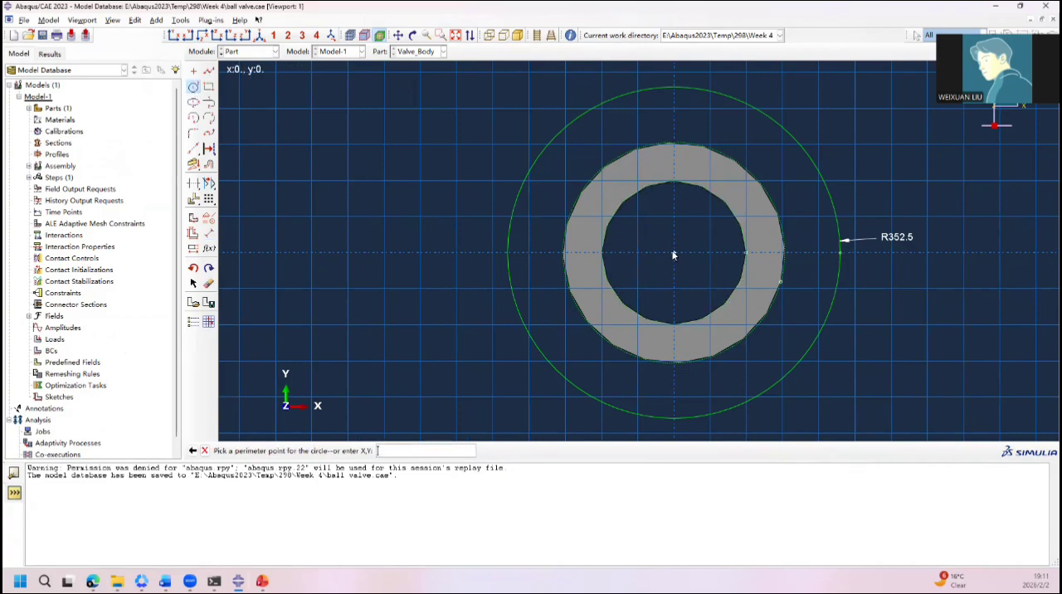
click(744, 254)
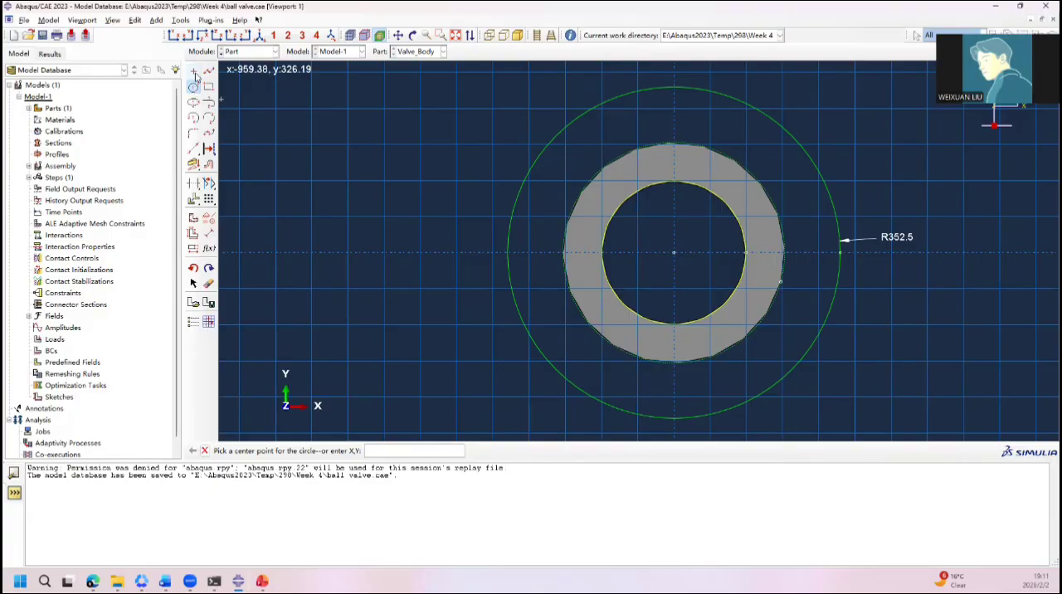
Step: Draw a bolt-hole circle about 39 in radius, centred on the positive horizontal axis about 300 from the origin
click(195, 89)
click(196, 89)
key(Return)
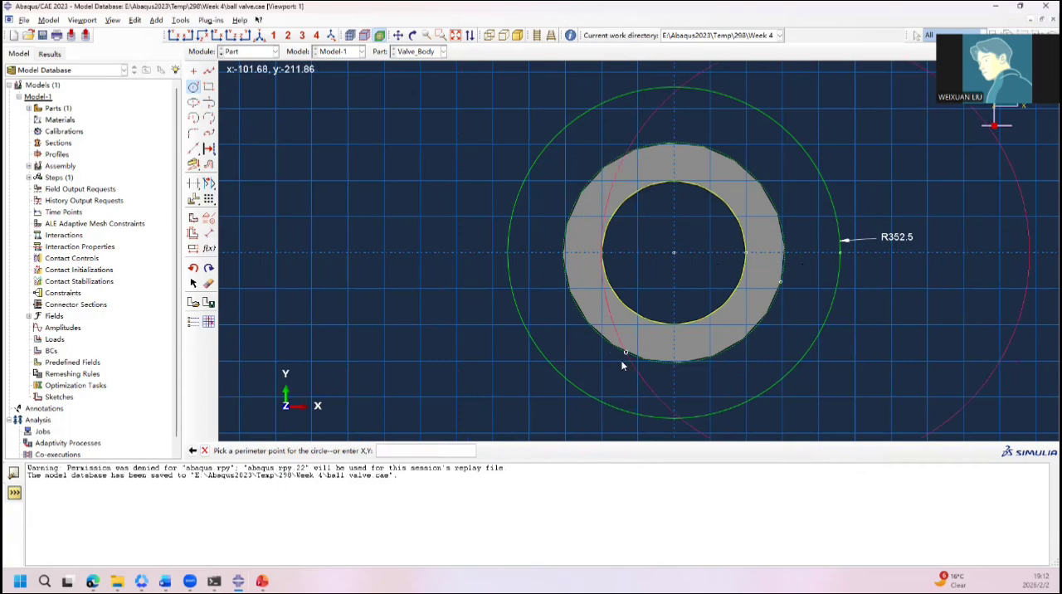
click(824, 239)
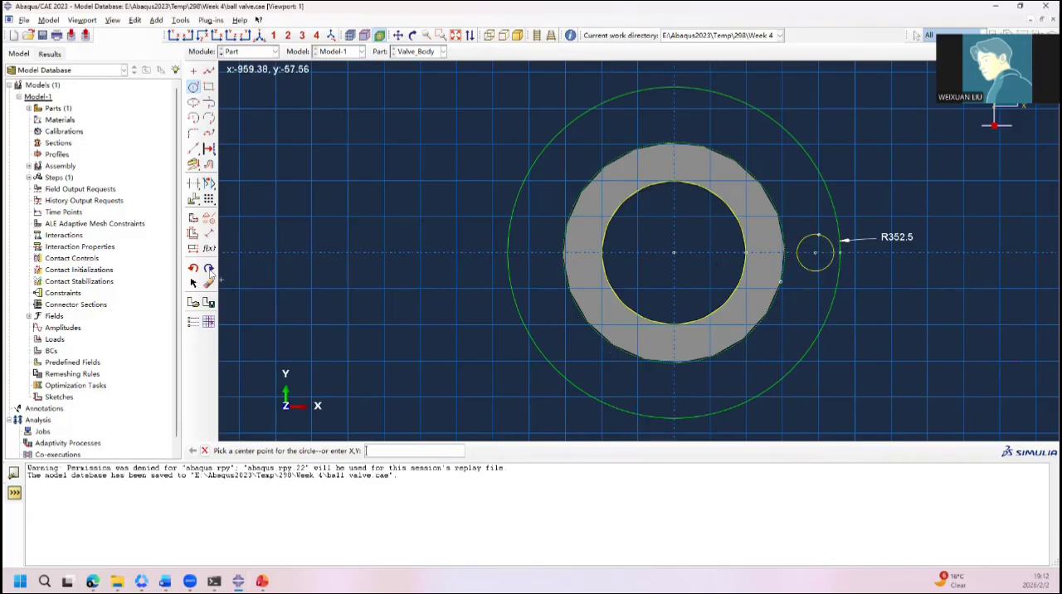
Step: Dimension the bolt-hole circle with a radius of 33.35
click(208, 233)
click(817, 270)
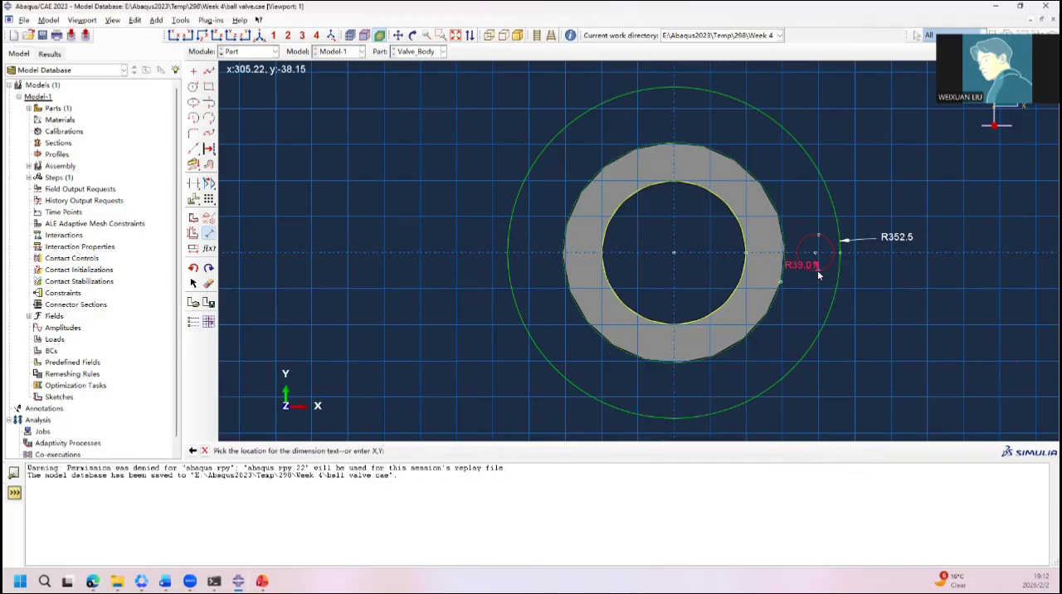
click(813, 312)
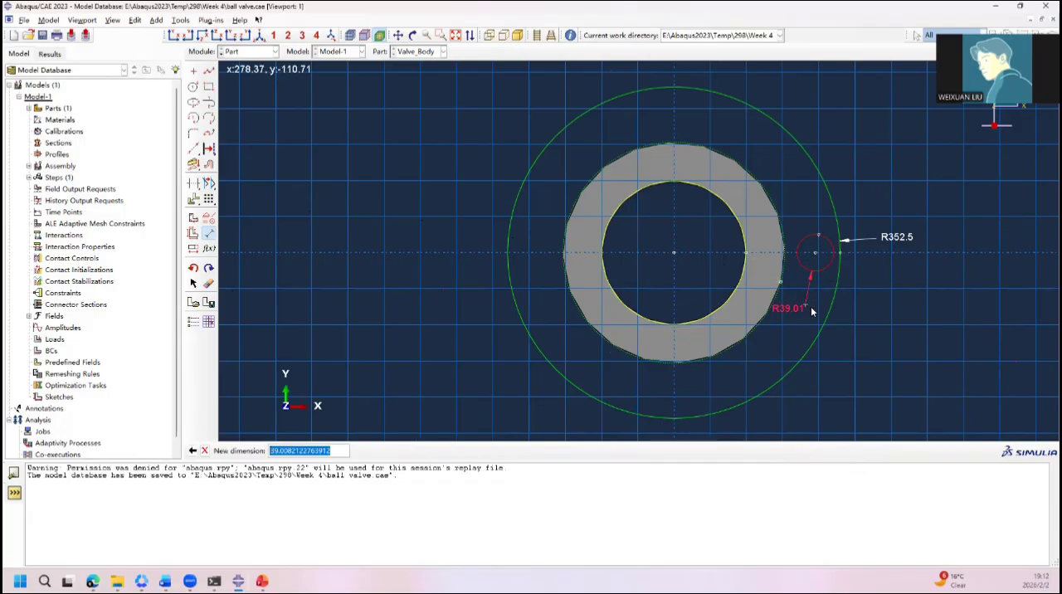
text(33.35)
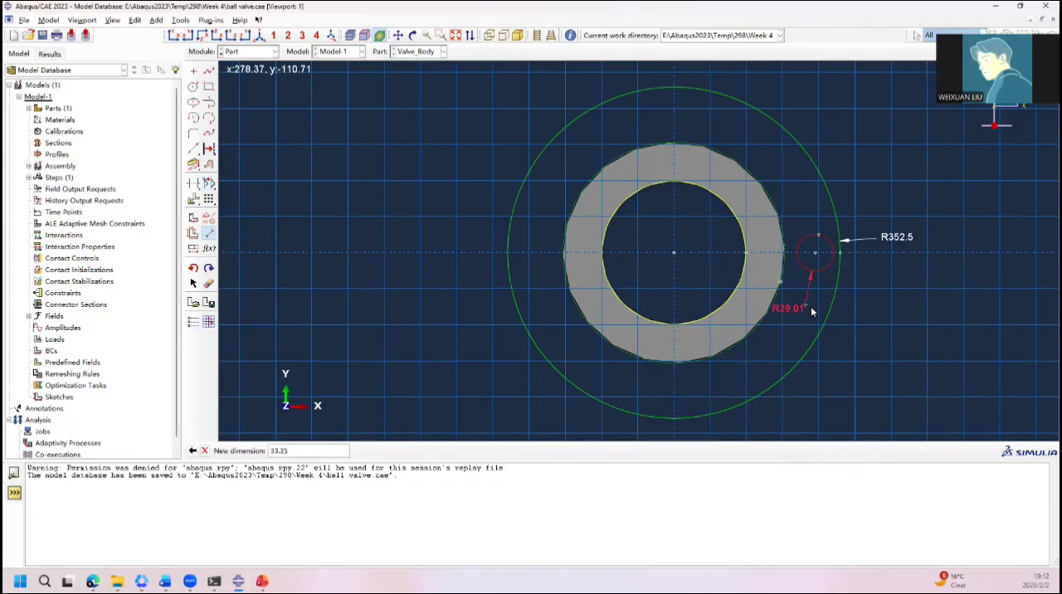
key(Return)
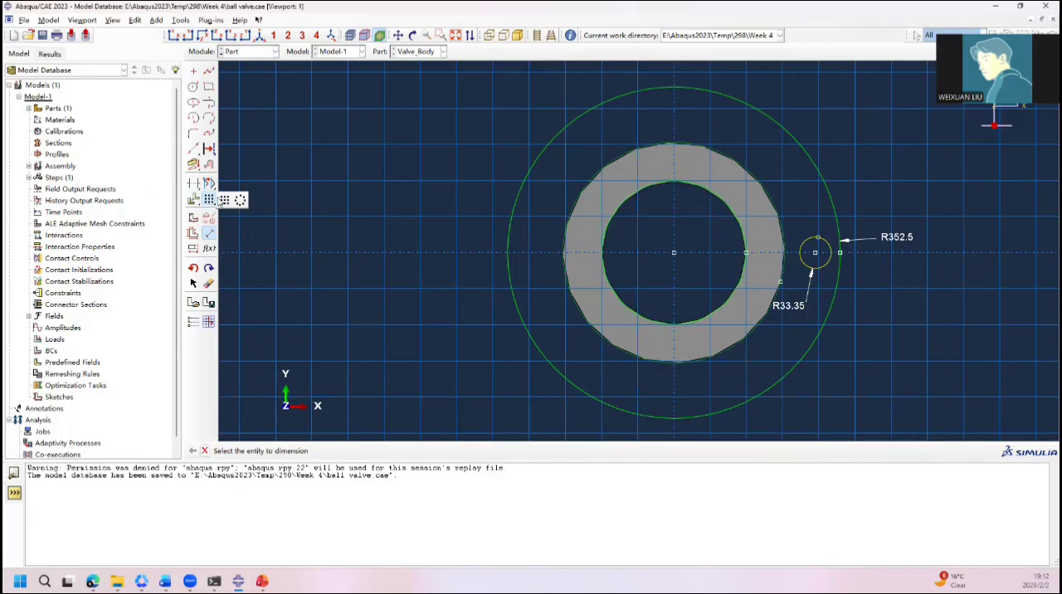
Step: Create a radial pattern of the bolt-hole circle with 6 instances over a total angle of 360
click(208, 199)
click(801, 272)
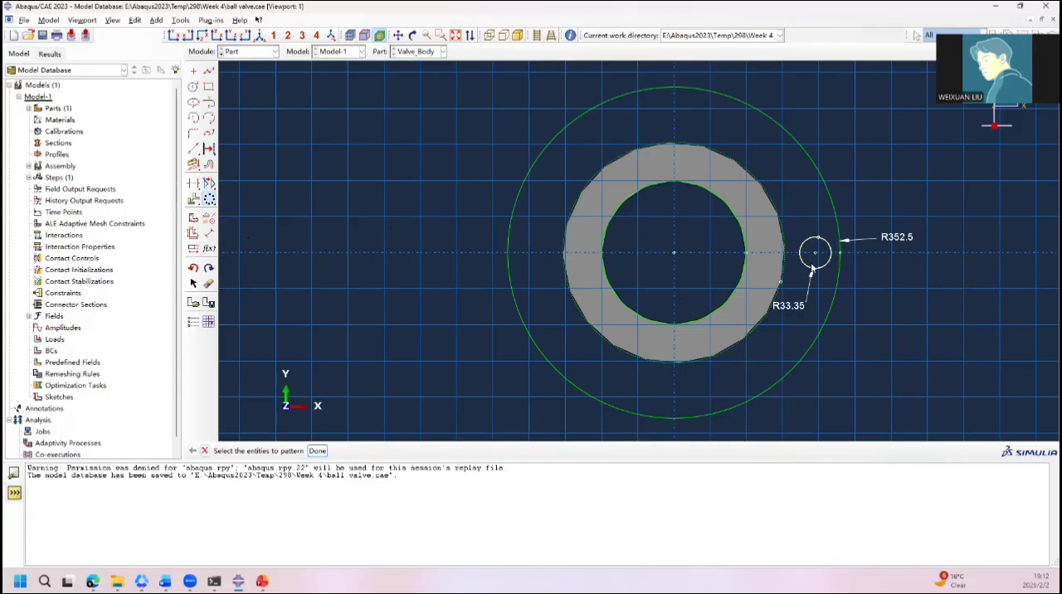
click(318, 451)
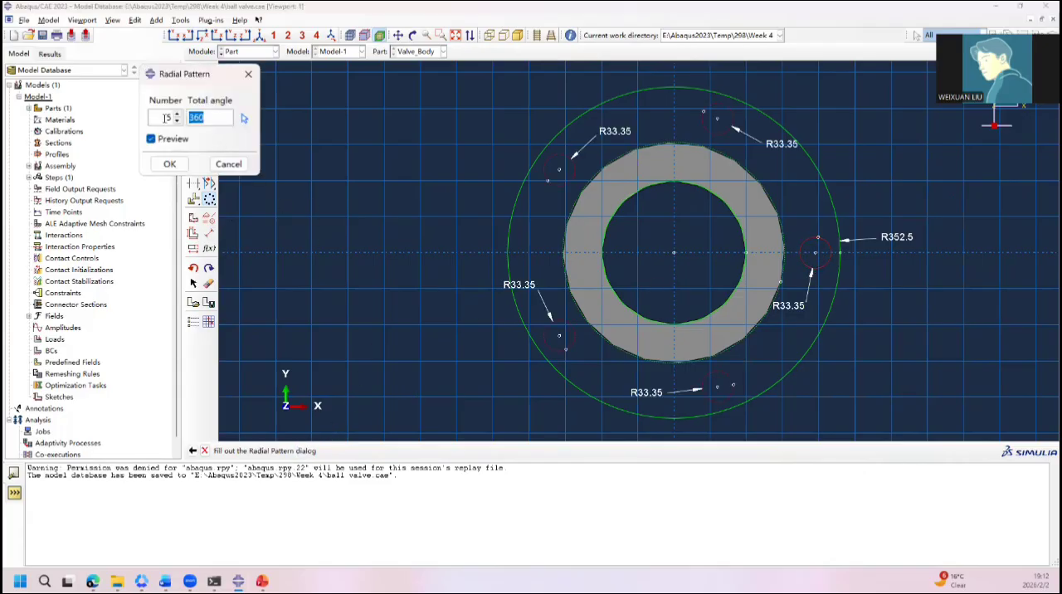
double_click(166, 117)
text(6)
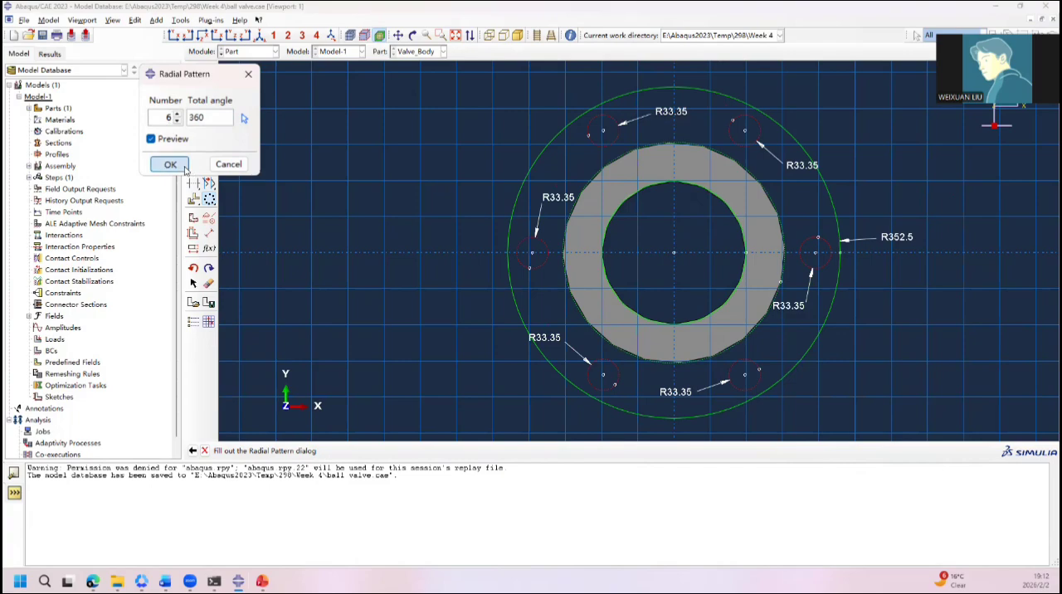
click(170, 164)
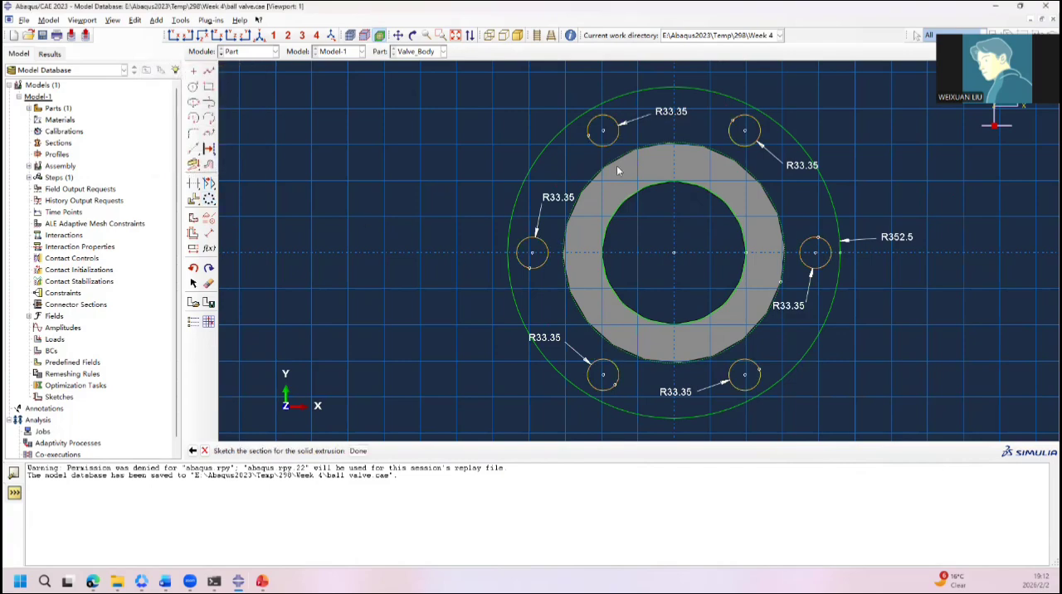
Step: Complete the flange section sketch and extrude it as a blind solid along the cylinder with a new depth
click(357, 450)
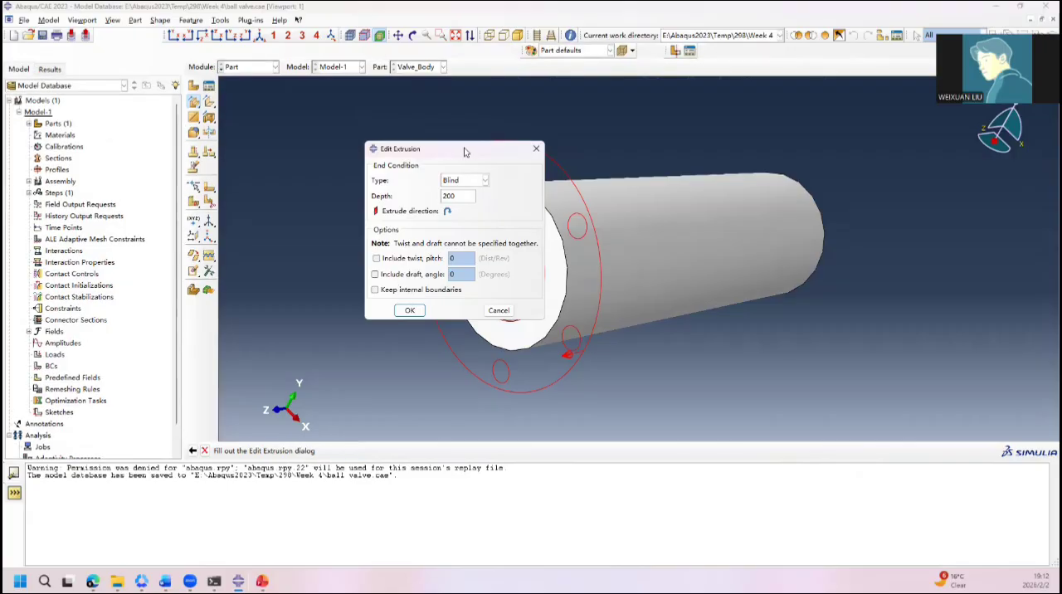
drag(465, 149, 262, 187)
double_click(257, 229)
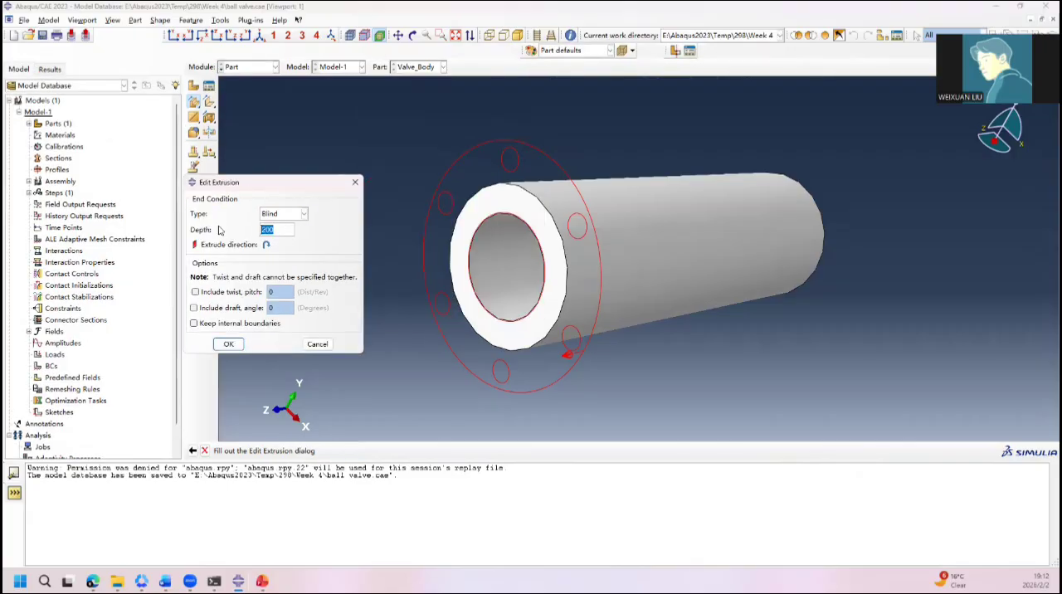
text(146)
click(230, 344)
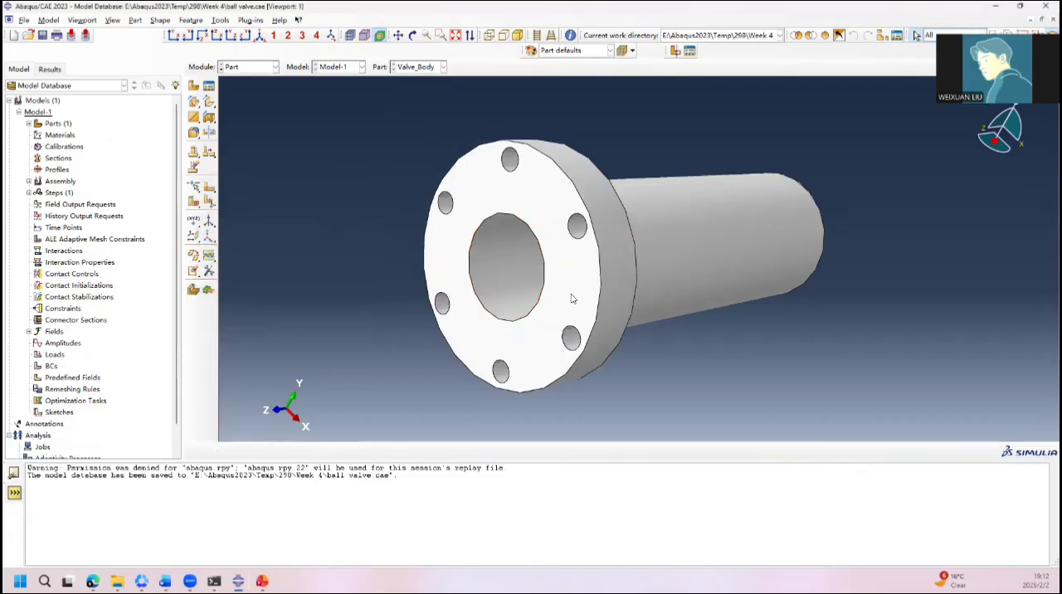
Step: Start a solid extrusion sketch on the cylinder's opposite end face, using its outer circular edge as the vertical reference on the right
ctrl+alt+drag(570, 299, 736, 226)
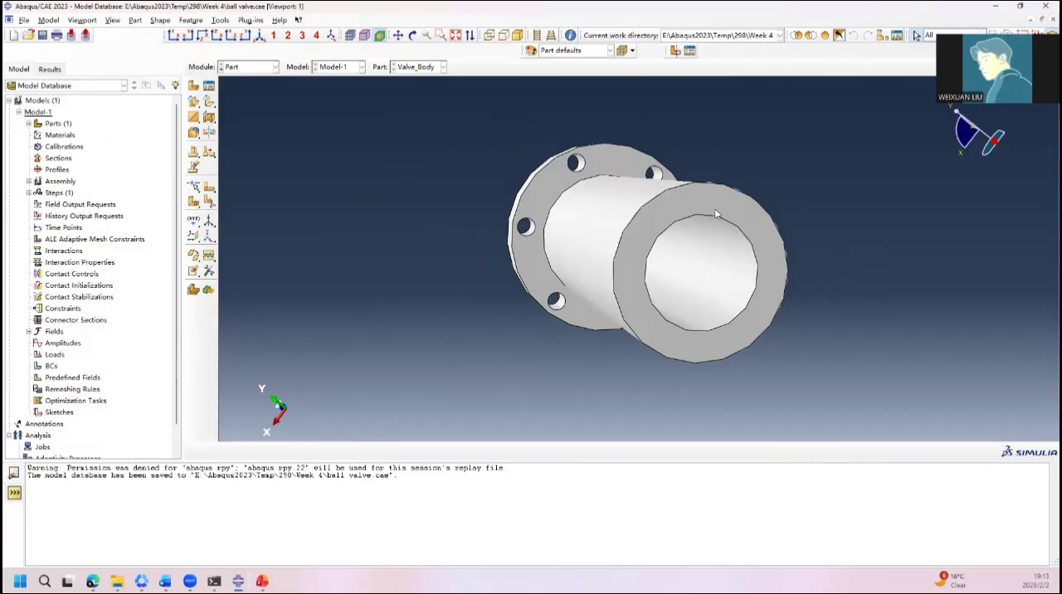
click(193, 103)
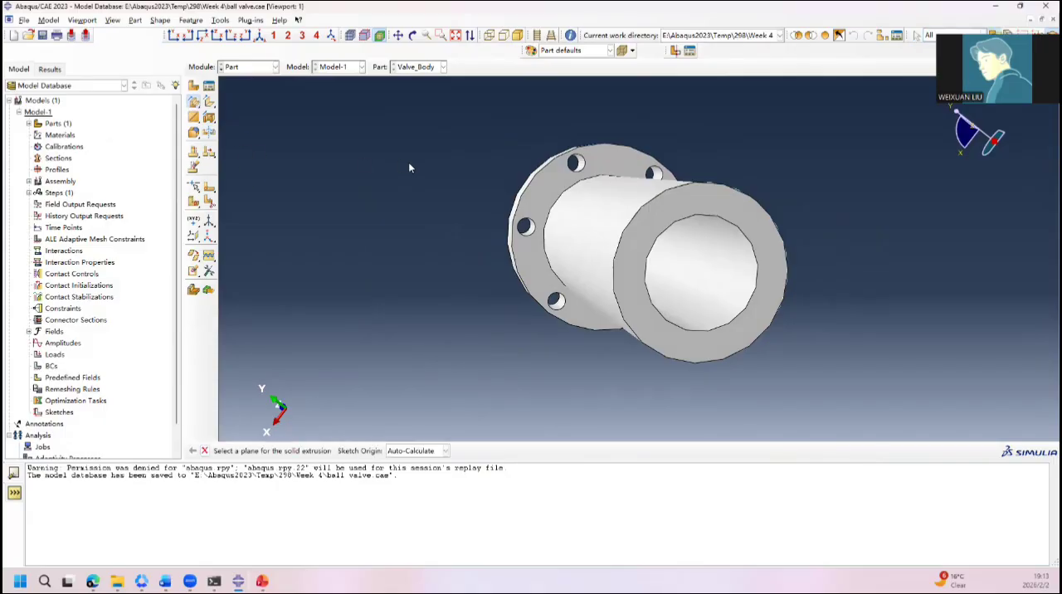
click(639, 255)
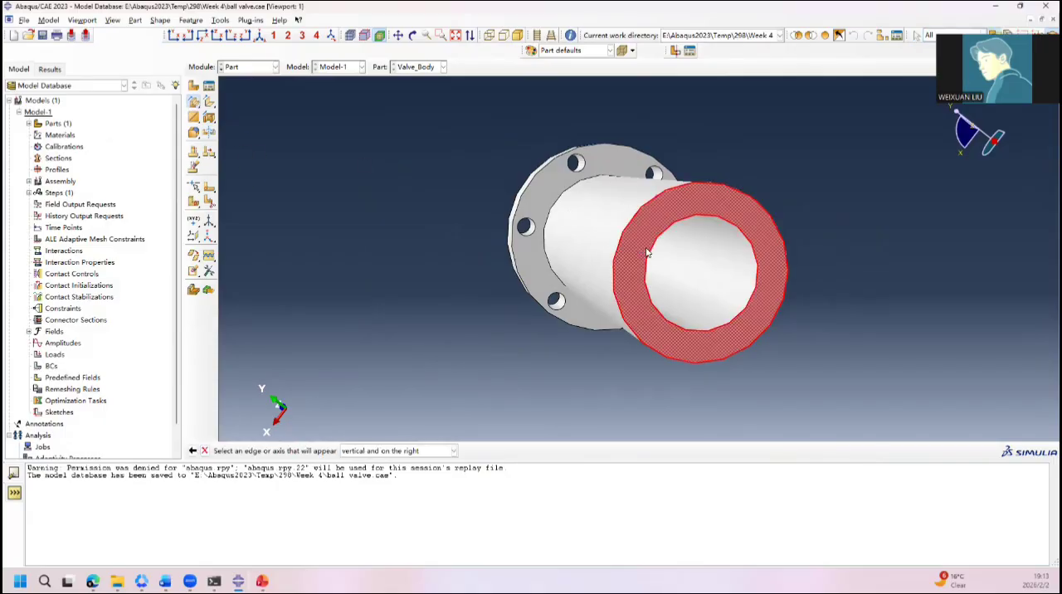
click(789, 289)
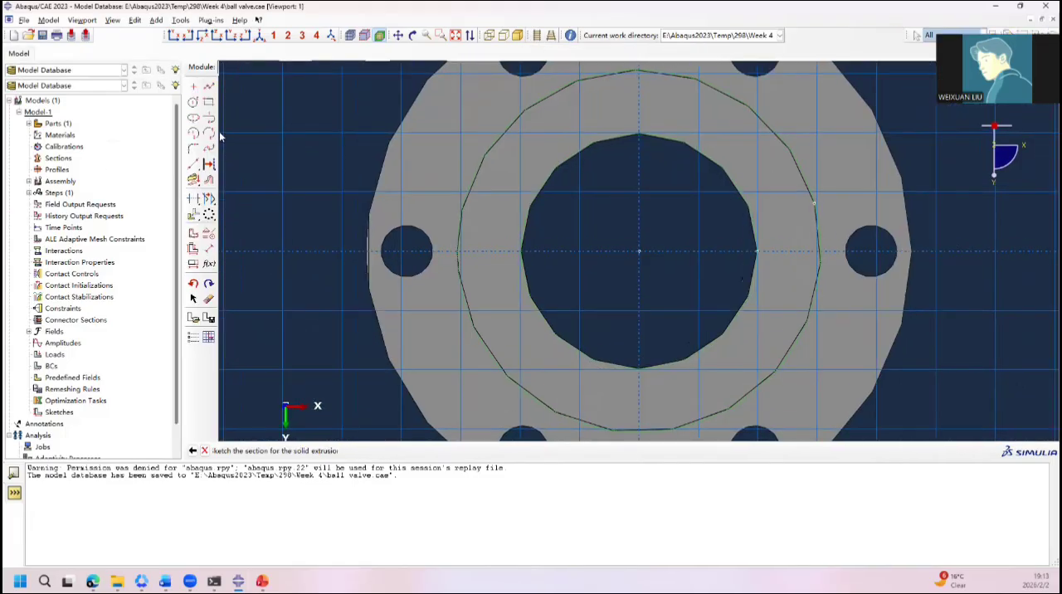
Step: Sketch two concentric circles about the origin: a flange outline about 483 in radius and an inner circle coinciding with the bore edge
click(193, 86)
scroll(666, 272, down, 4)
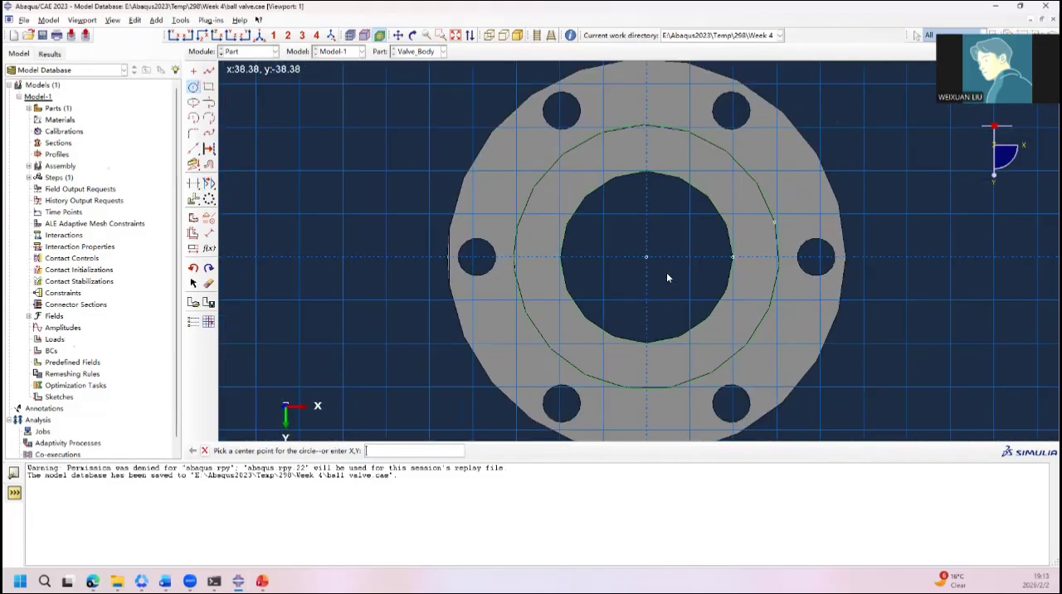
click(653, 262)
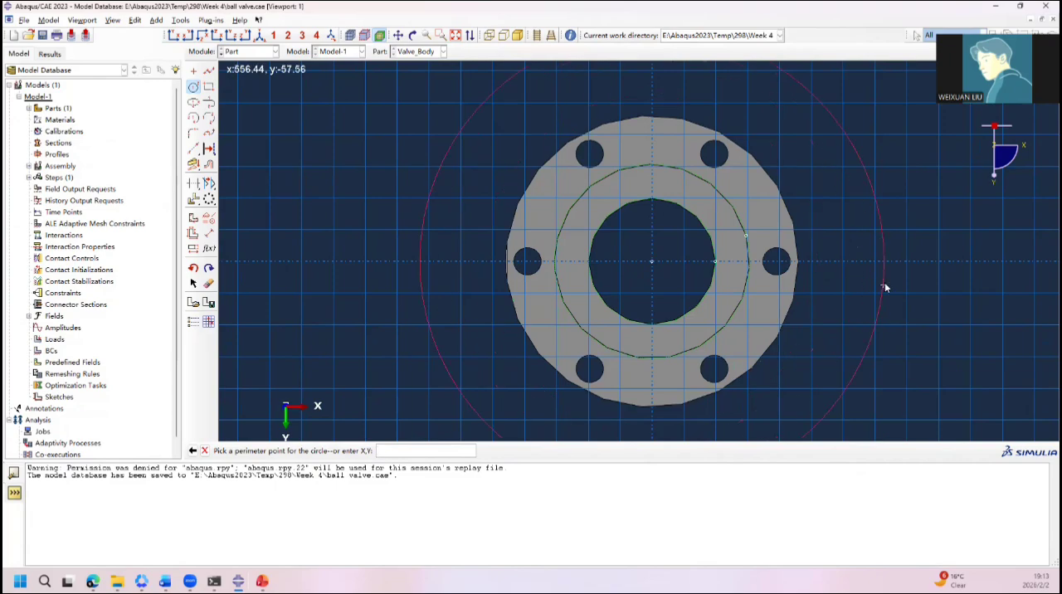
click(851, 285)
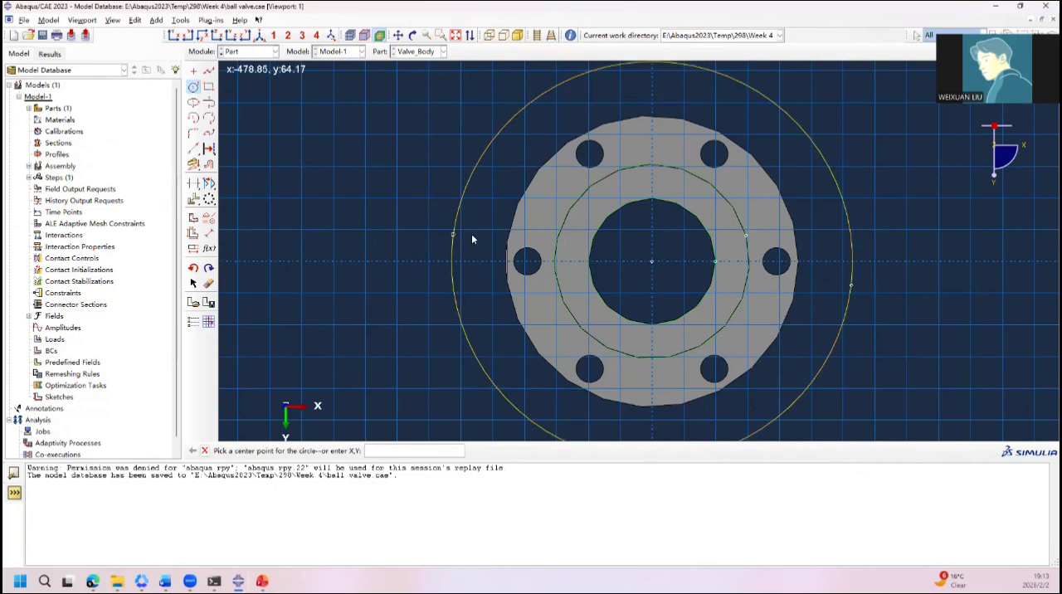
click(652, 261)
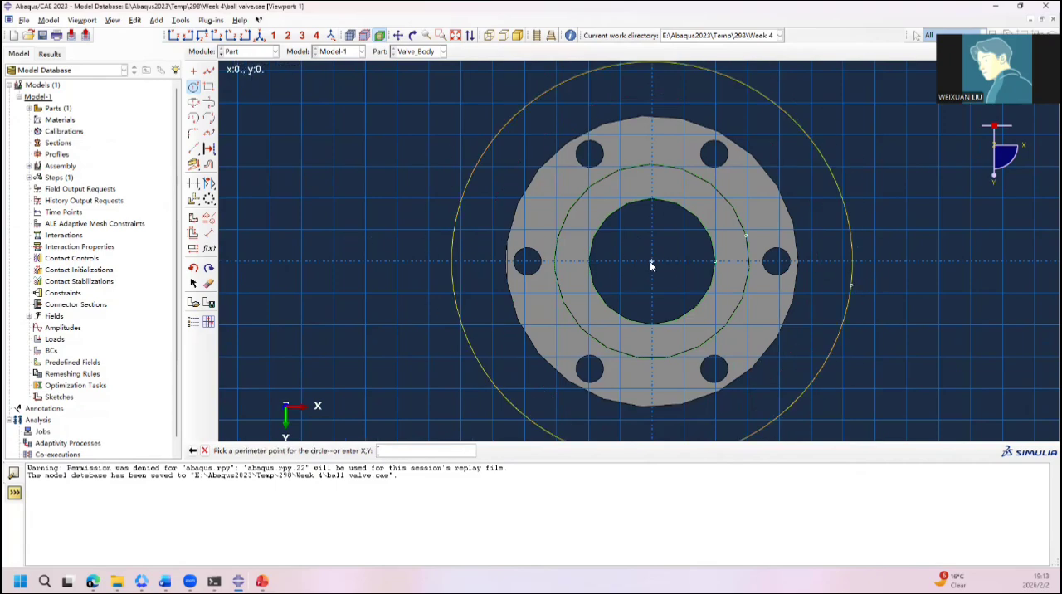
click(715, 262)
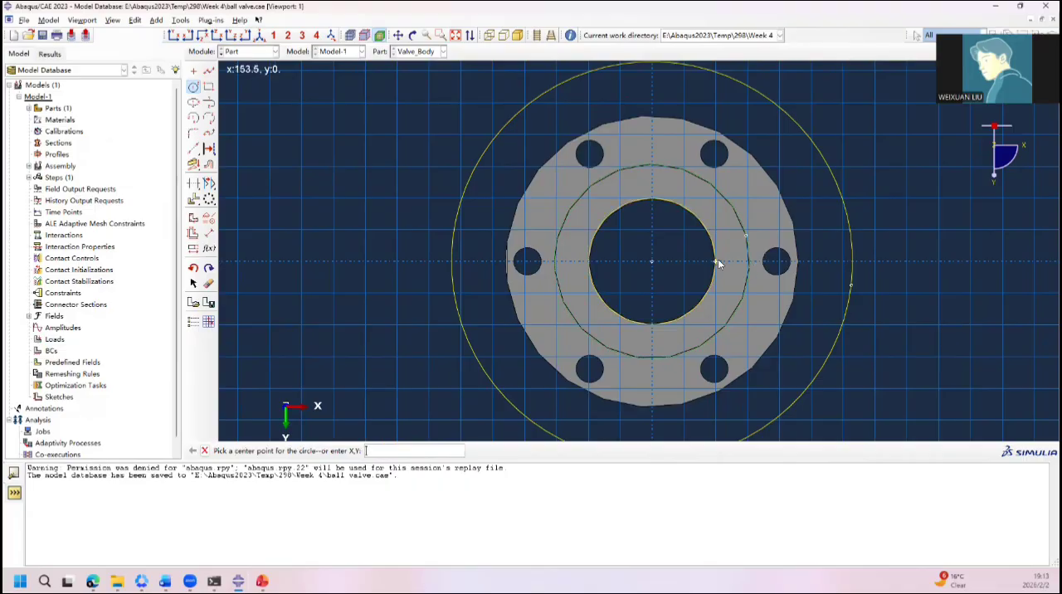
Step: Dimension the outer flange circle with a radius of 352.5
click(209, 234)
click(846, 214)
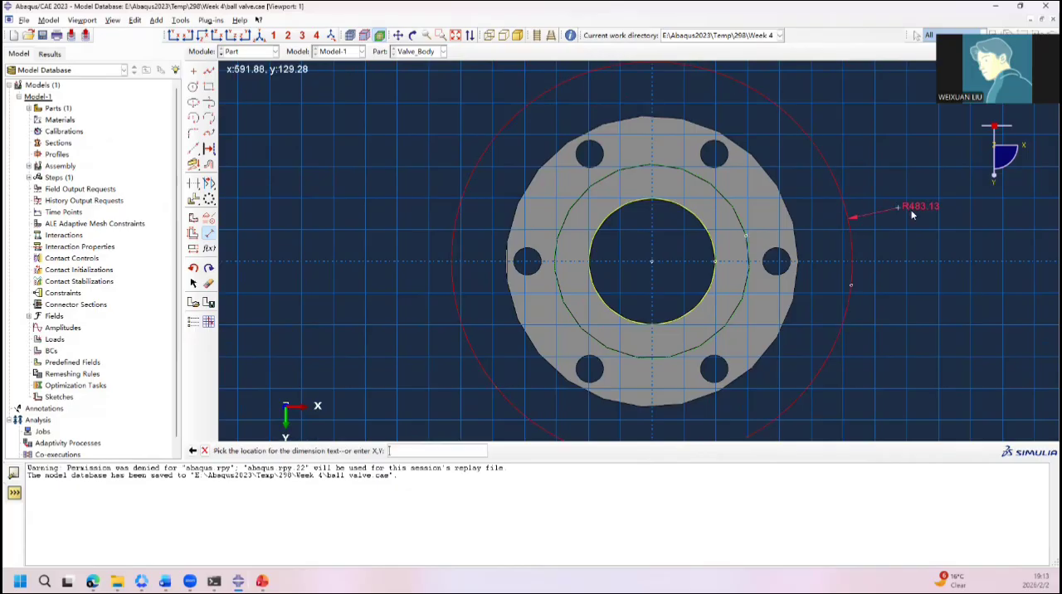
click(913, 213)
text(3)
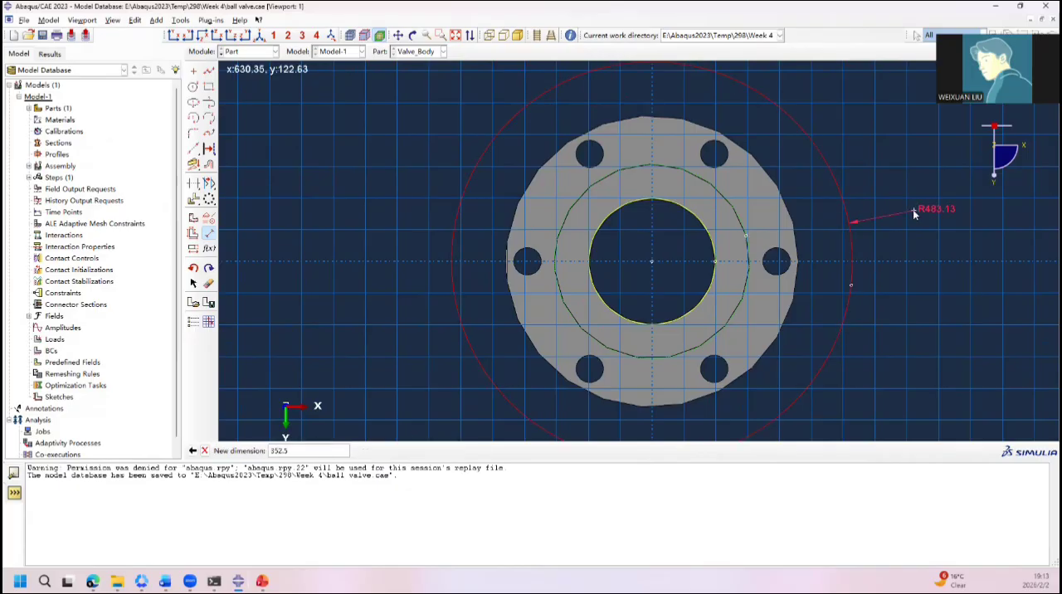
text(52.5)
key(Return)
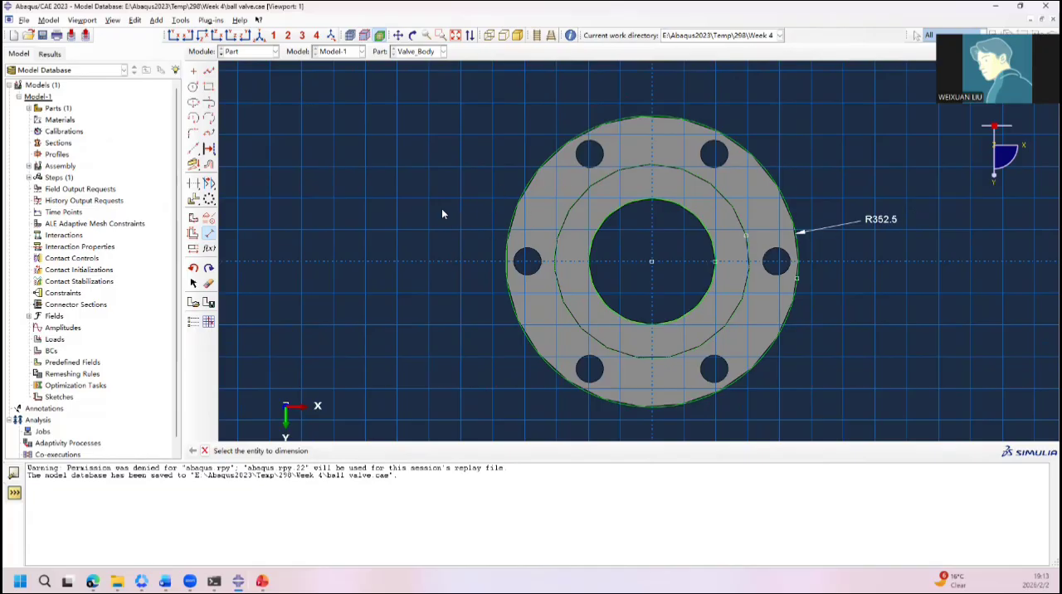
Step: Sketch a bolt-hole circle centred at 300,0 with a radius of about 40
click(193, 87)
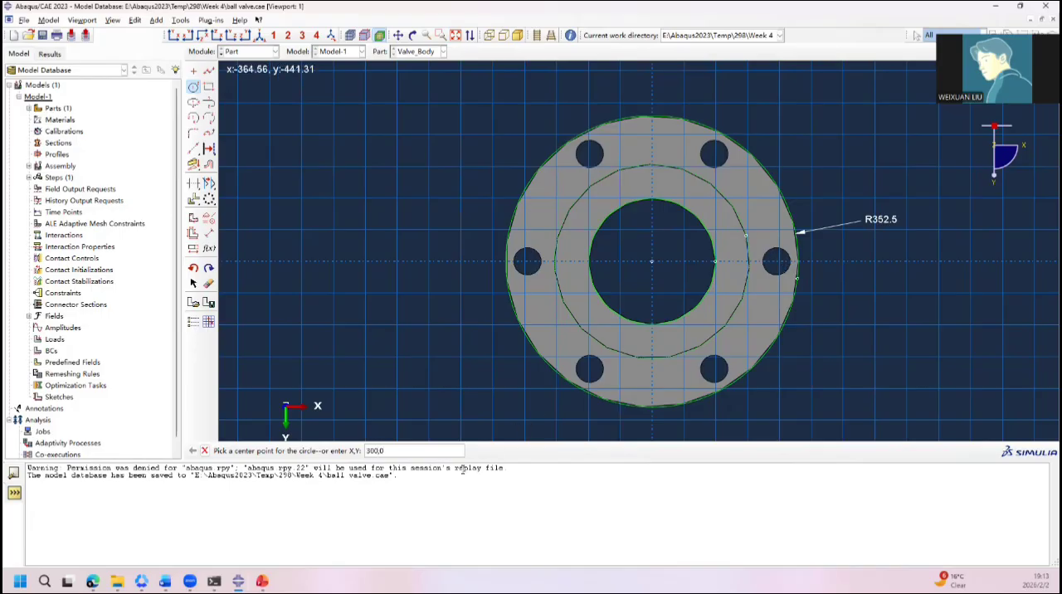
key(Return)
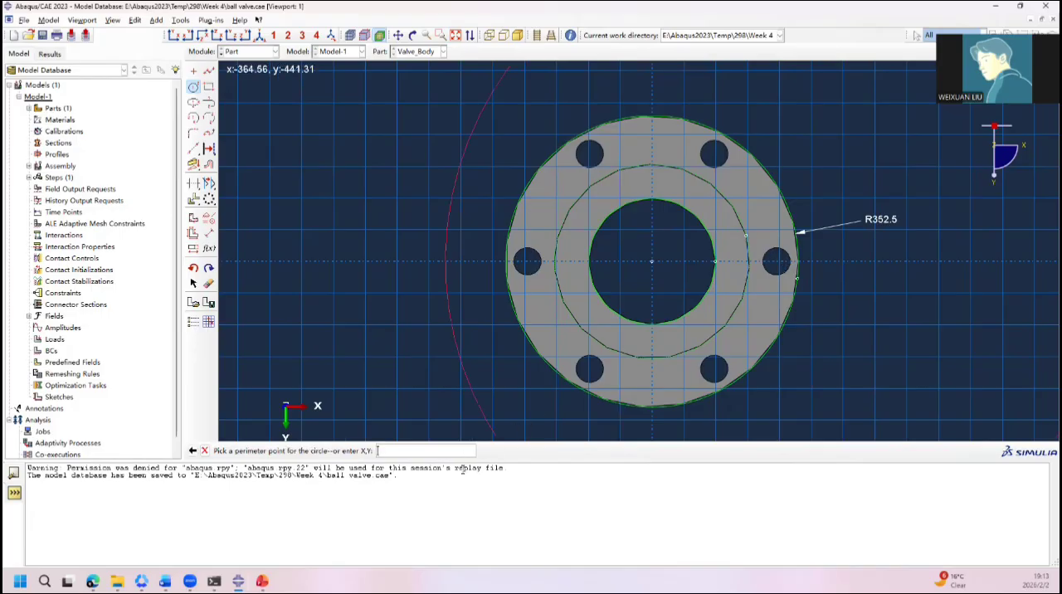
click(772, 279)
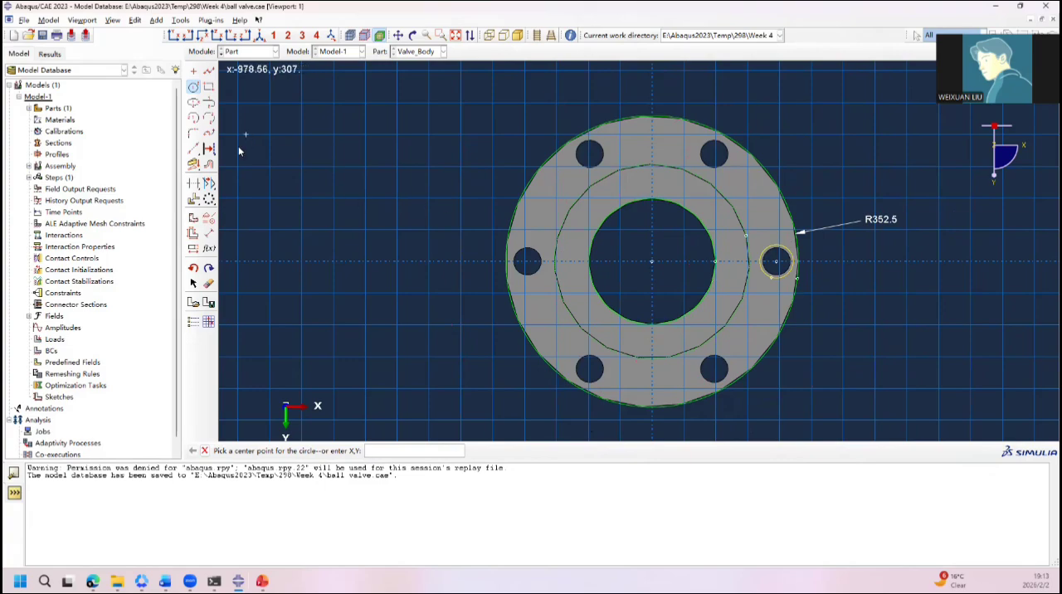
Step: Set the bolt-hole circle's radius to 33.35 with a radial dimension
click(209, 236)
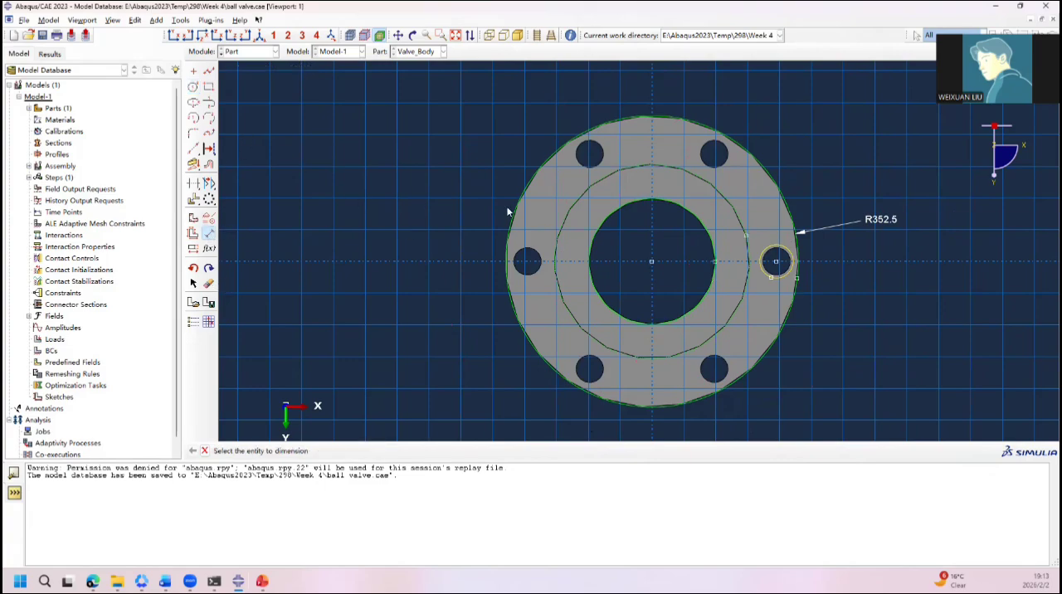
click(785, 279)
click(767, 306)
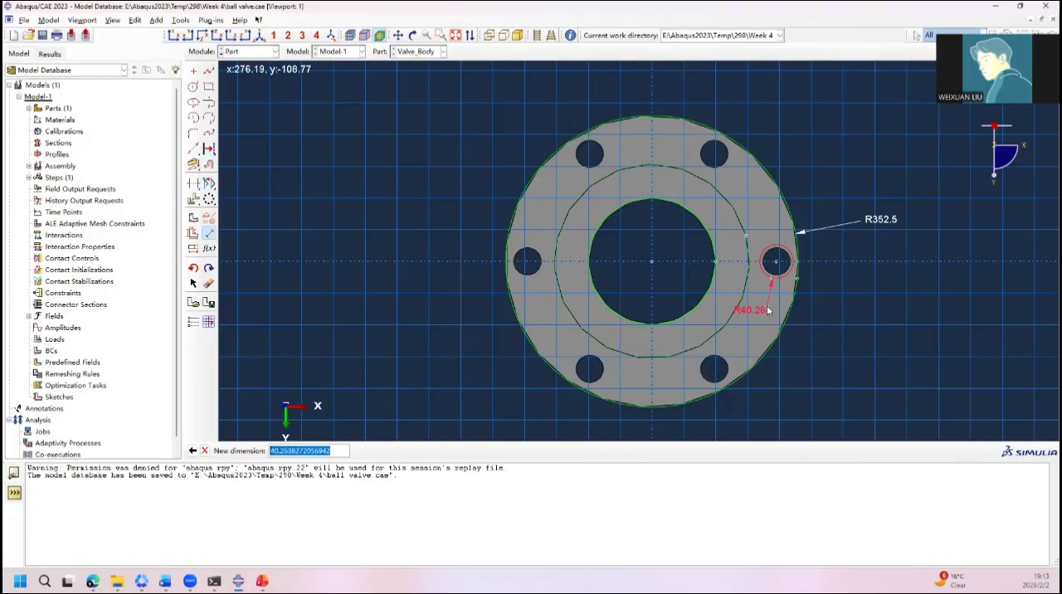
text(33.35)
key(Return)
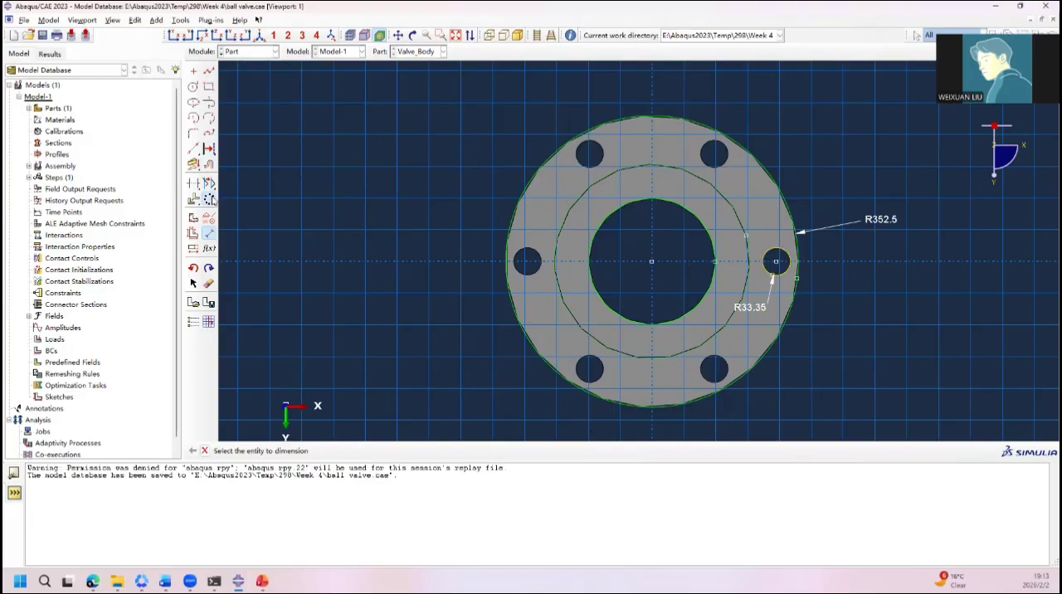
Step: Pattern the bolt-hole circle radially around the flange centre with 6 instances over a total angle of 360
click(208, 199)
click(779, 269)
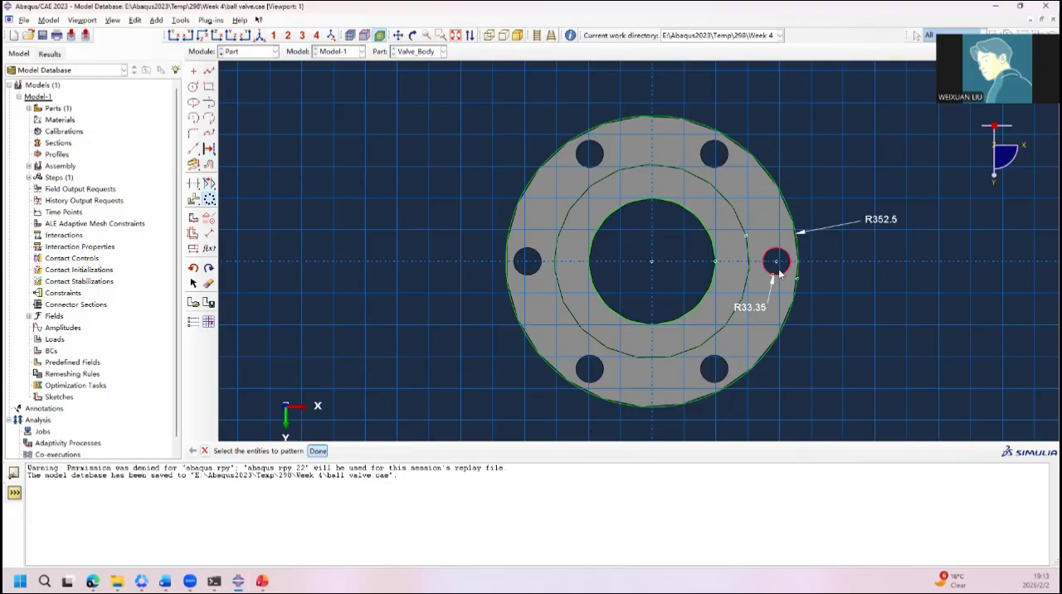
middle_click(779, 269)
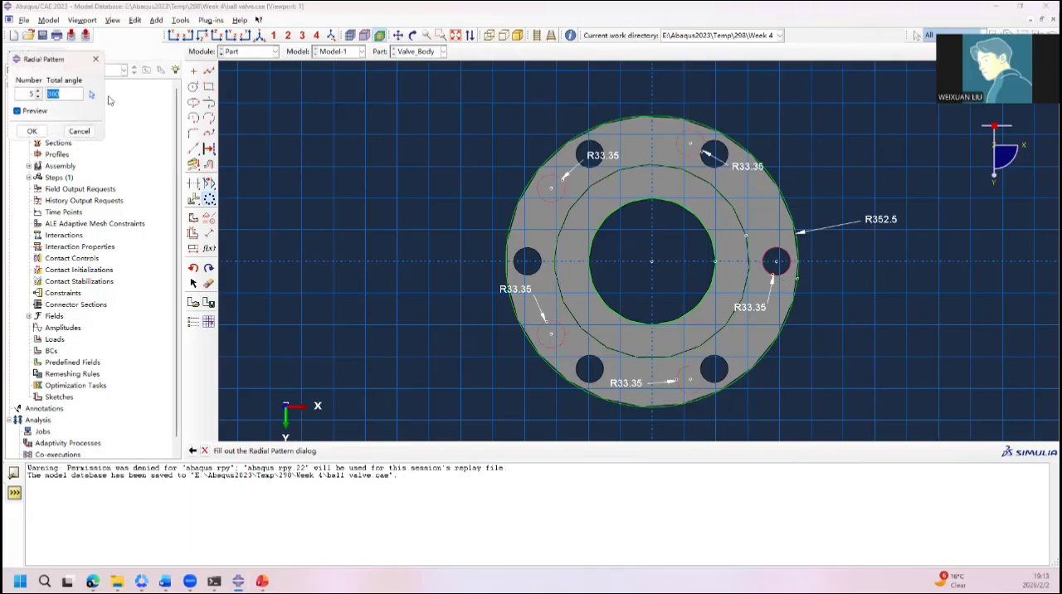
double_click(30, 93)
text(6)
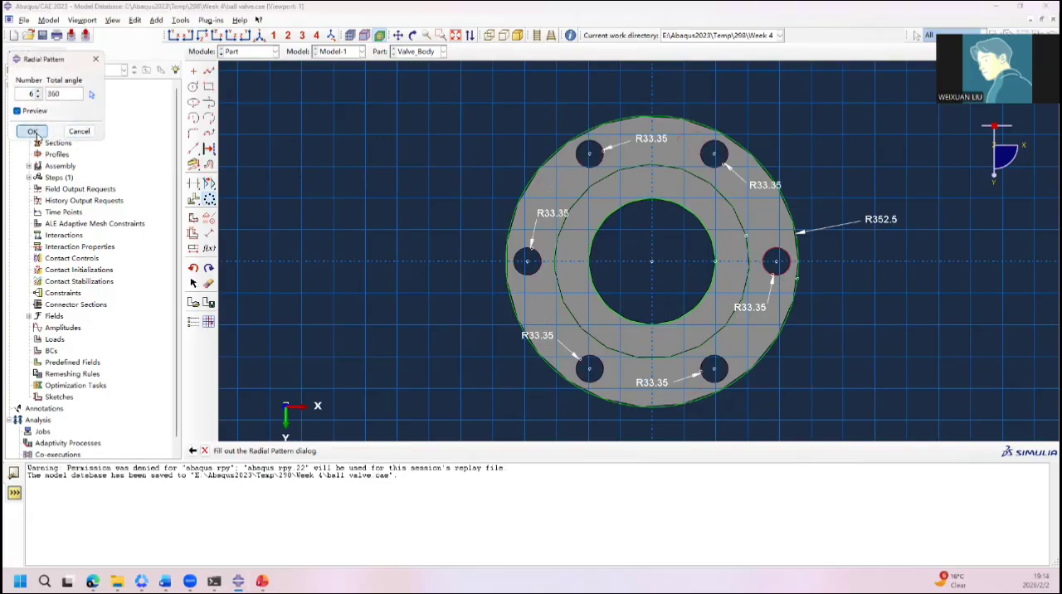
click(31, 131)
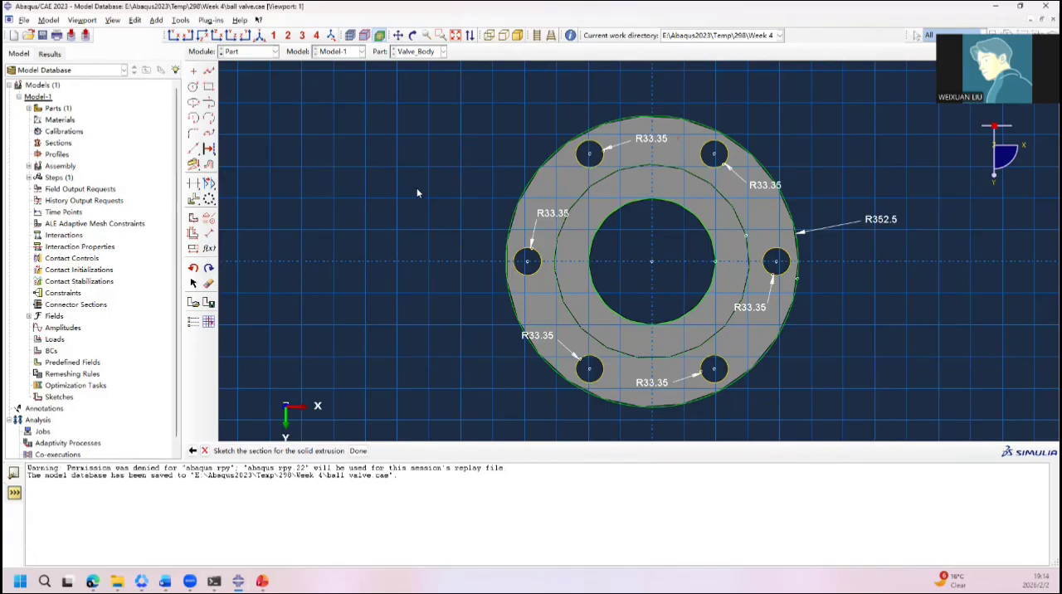
Step: Finish the second flange's section sketch and extrude it as a blind solid at the cylinder's open end with a new depth
click(357, 451)
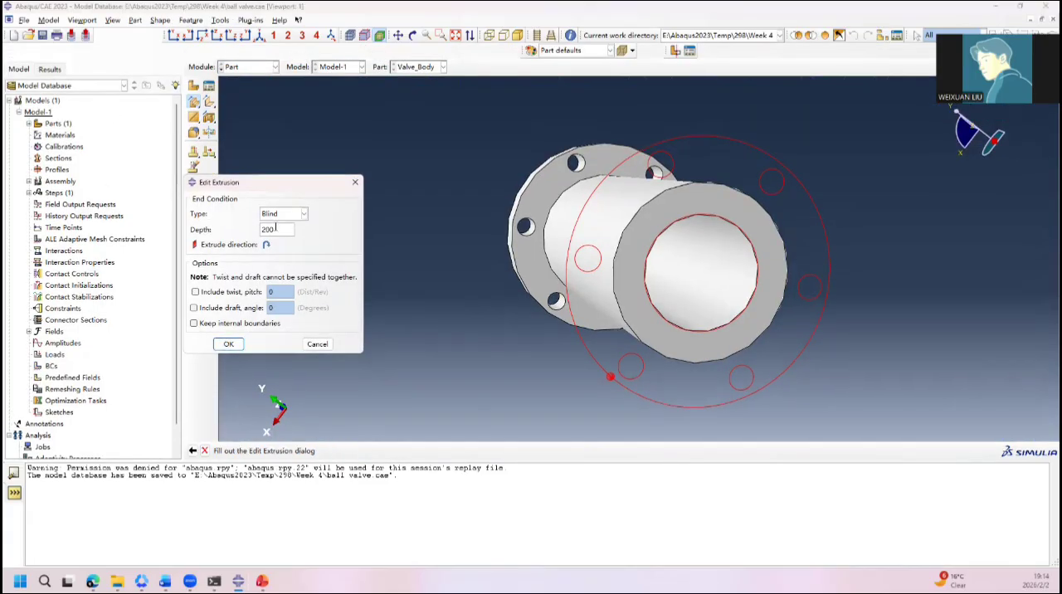
ctrl+alt+drag(508, 335, 660, 329)
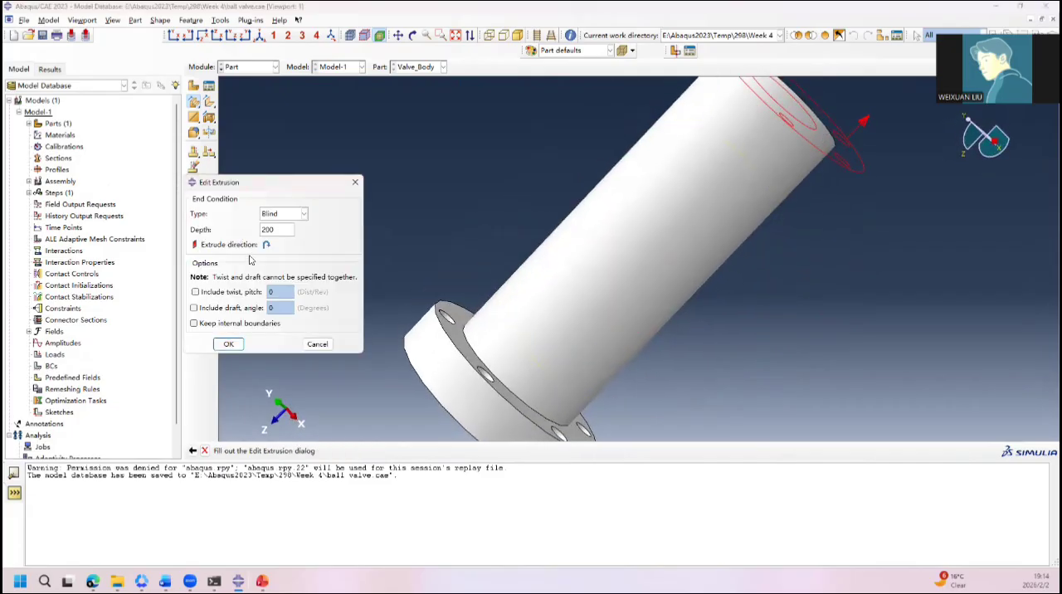
drag(281, 234, 211, 232)
text(16)
click(230, 344)
Step: Activate the view cut to section the flanged valve body lengthwise and inspect its bore
ctrl+alt+drag(628, 214, 544, 233)
click(675, 49)
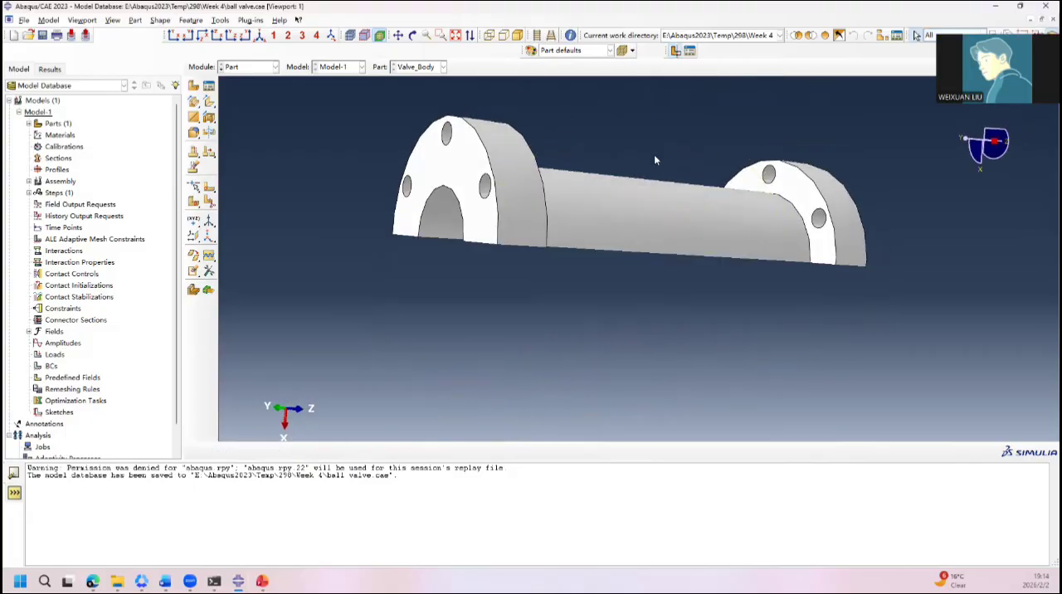
ctrl+alt+drag(654, 155, 555, 193)
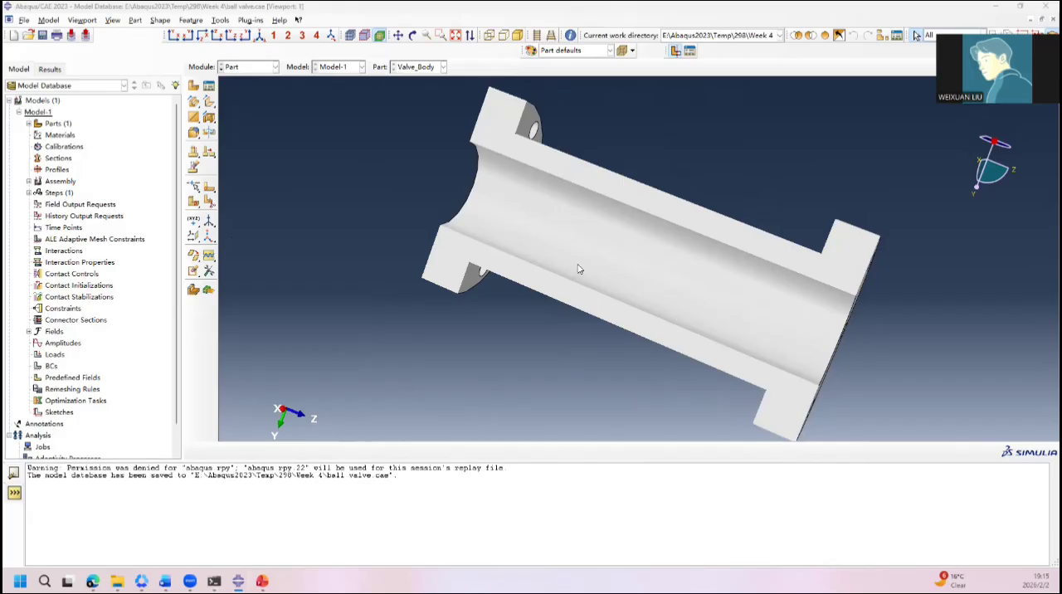
Step: Create a datum plane offset 692 from the XY principal plane, across the valve body
click(194, 236)
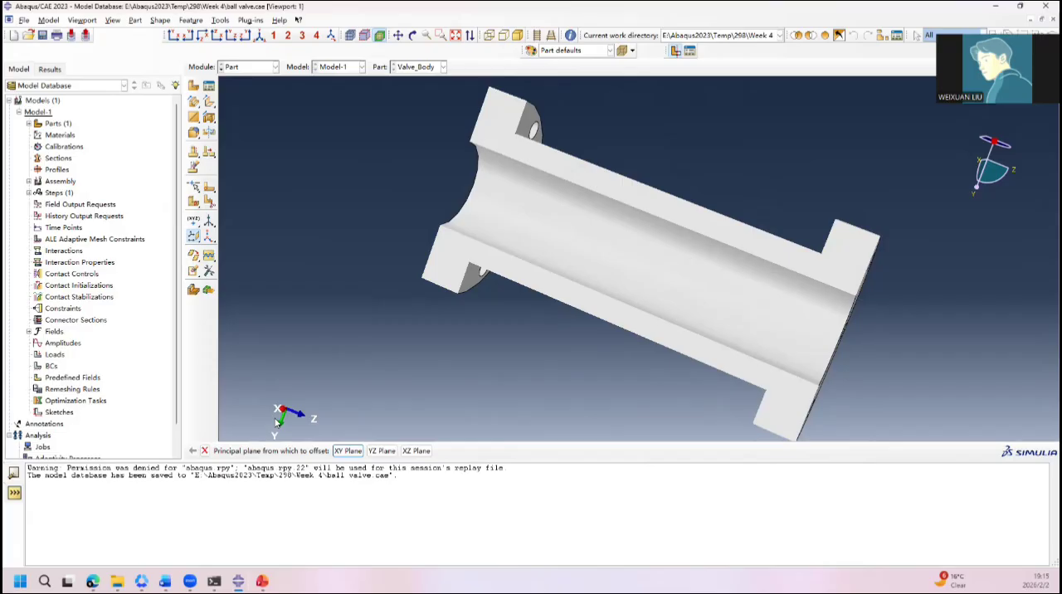
click(348, 450)
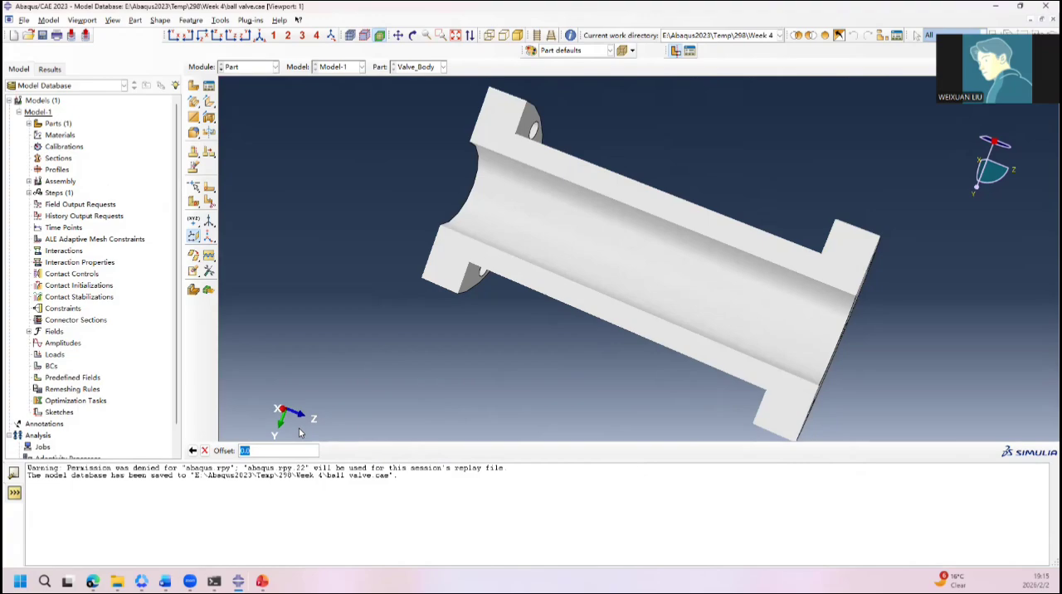
text(692)
key(Return)
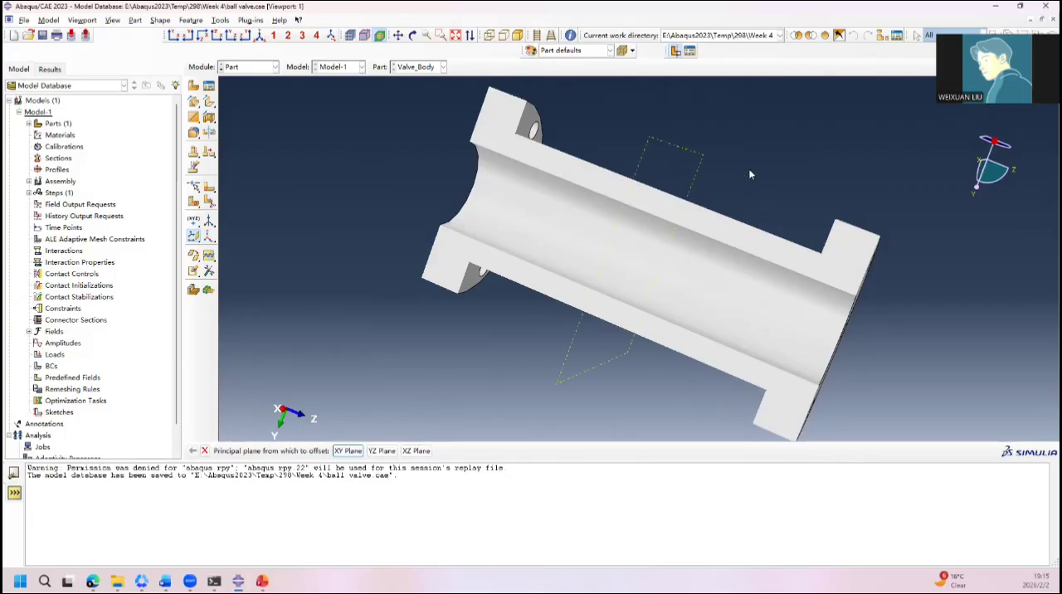
Step: Start a revolved cut sketch on the mid-body datum plane, using the flange's outer curved edge as the vertical reference on the right
ctrl+alt+drag(751, 173, 756, 137)
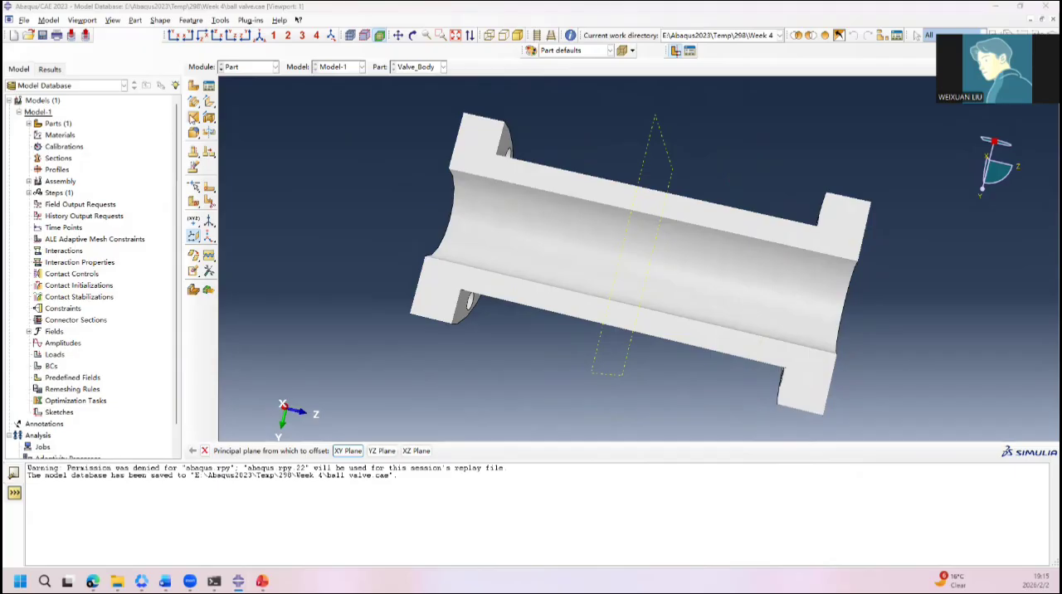
click(194, 102)
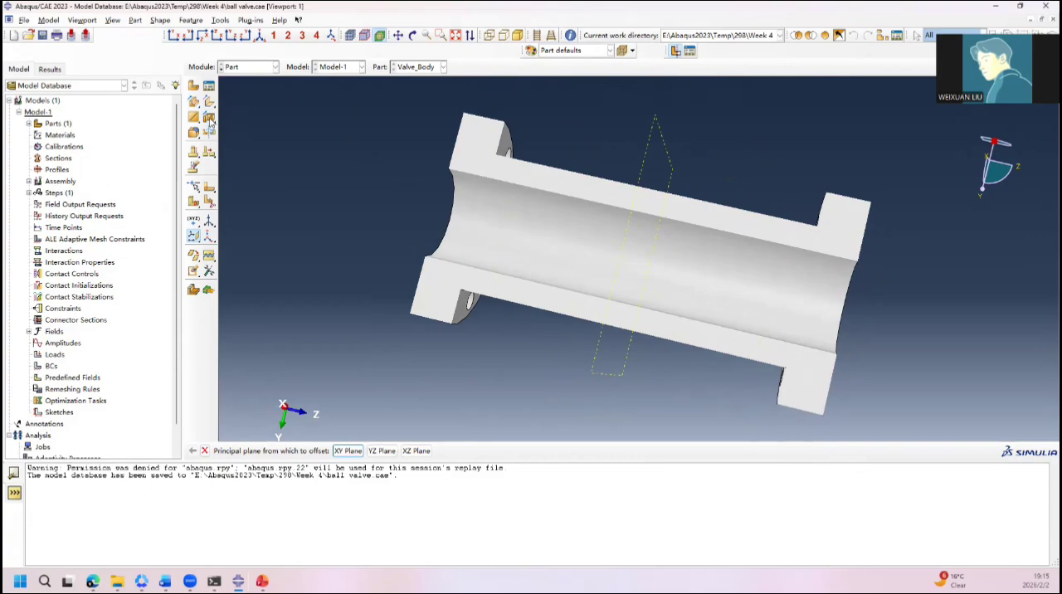
click(210, 120)
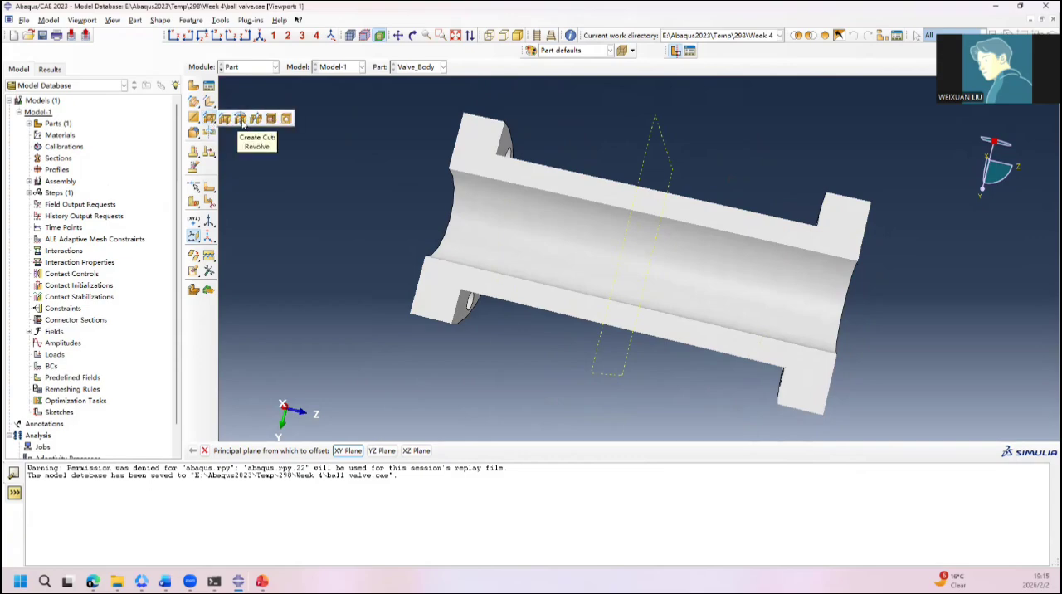
click(240, 120)
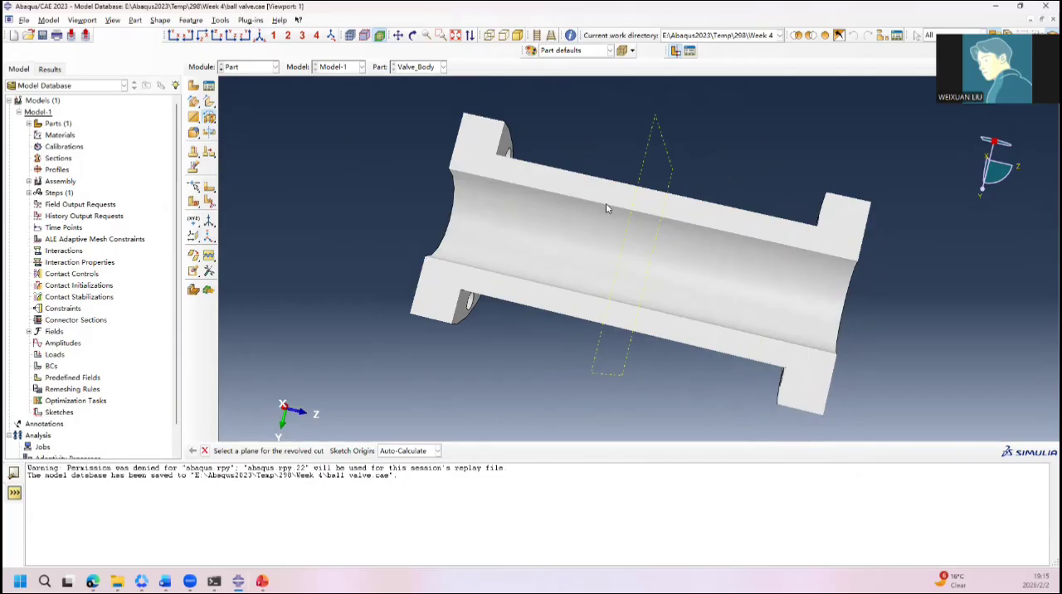
click(648, 152)
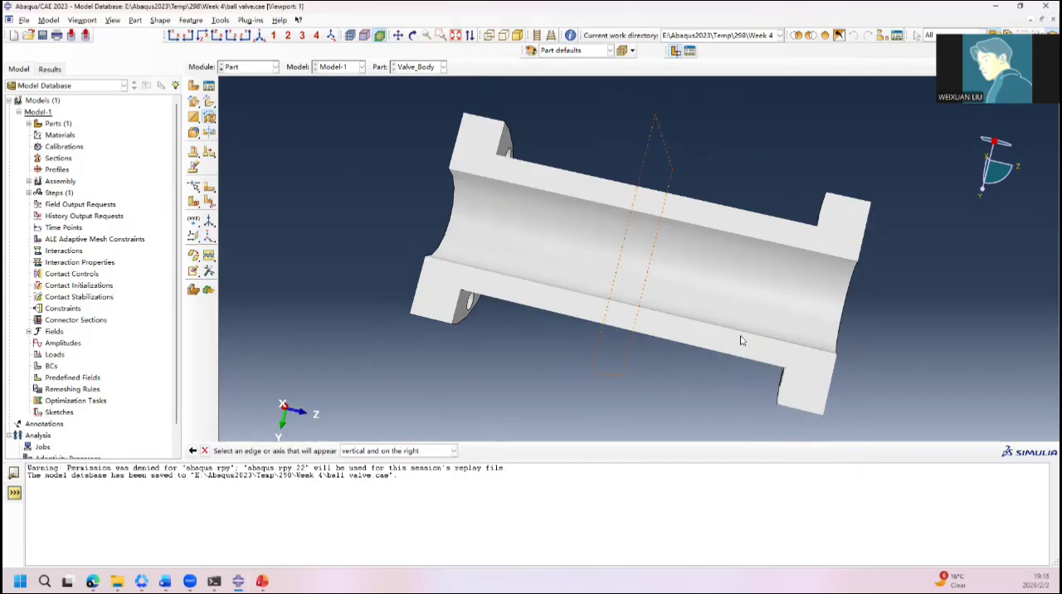
ctrl+alt+drag(906, 301, 764, 279)
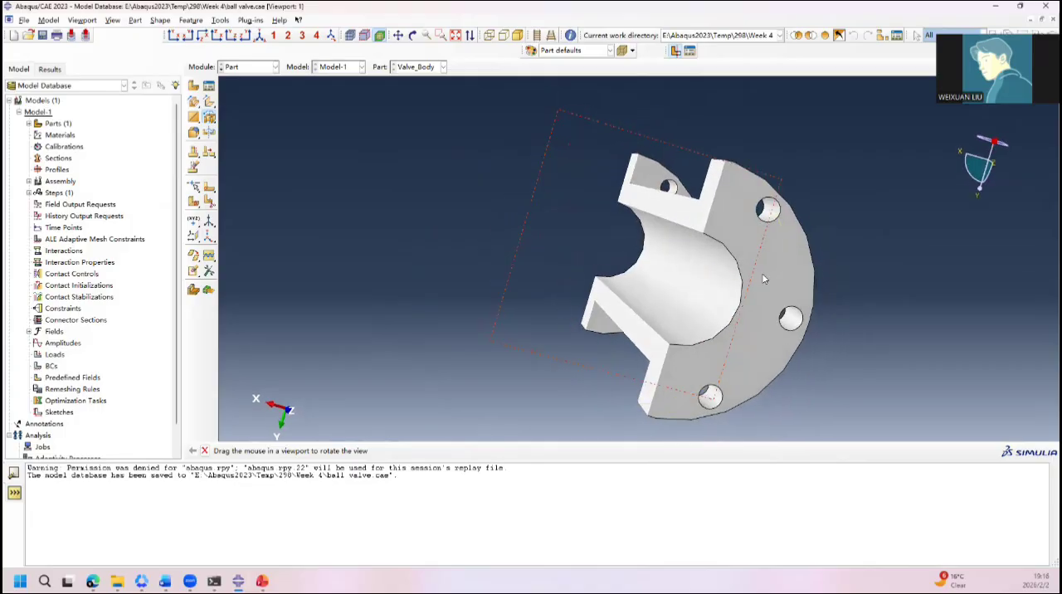
click(815, 292)
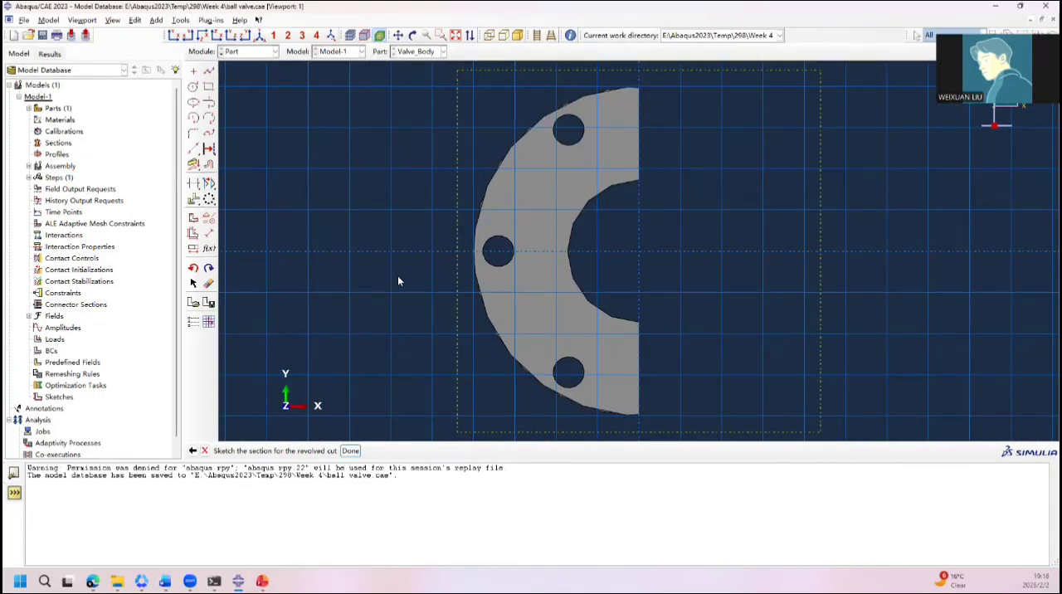
Step: Draw a semicircular arc of radius 220 centred on the origin, starting at 0,220 and ending on the vertical axis below the origin
click(194, 88)
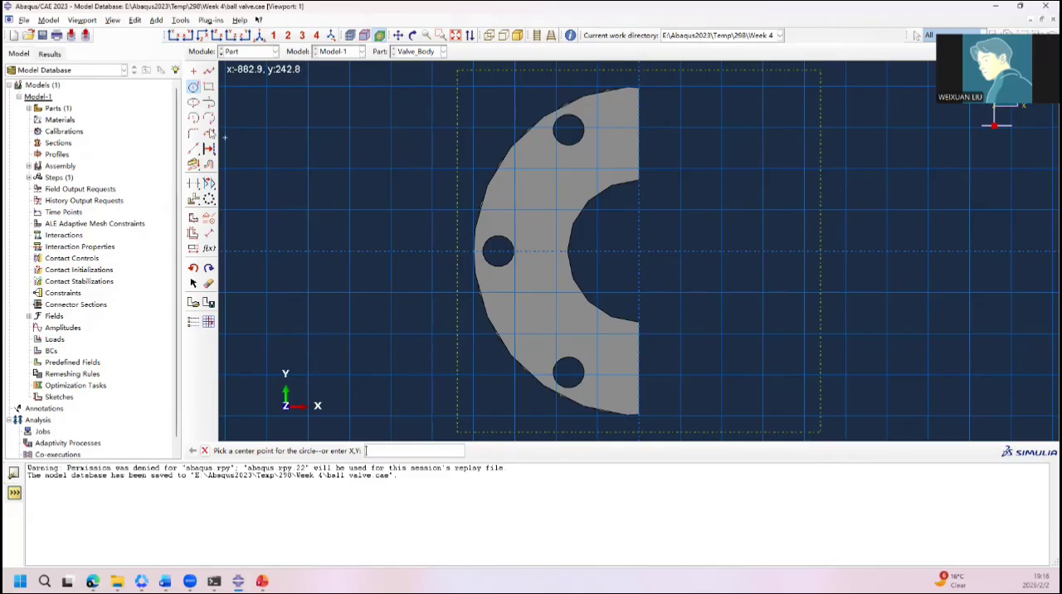
click(193, 117)
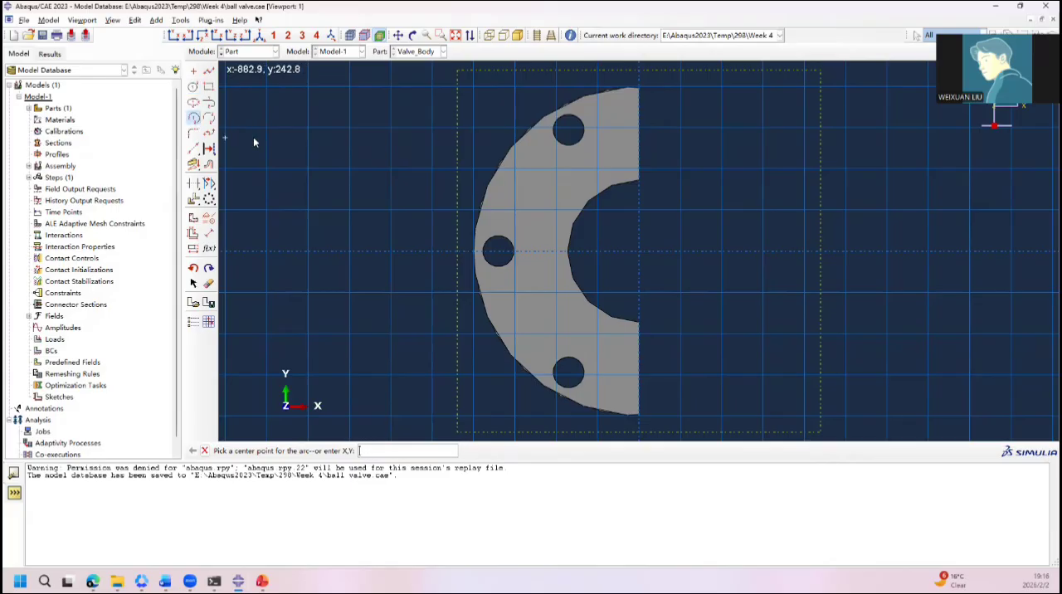
click(640, 254)
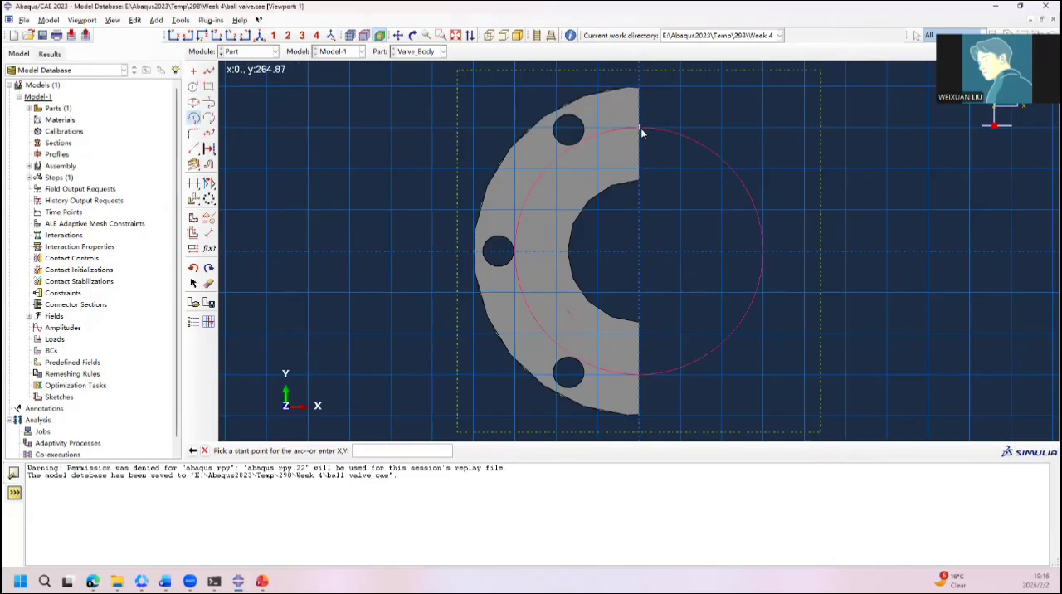
text(0,220)
key(Return)
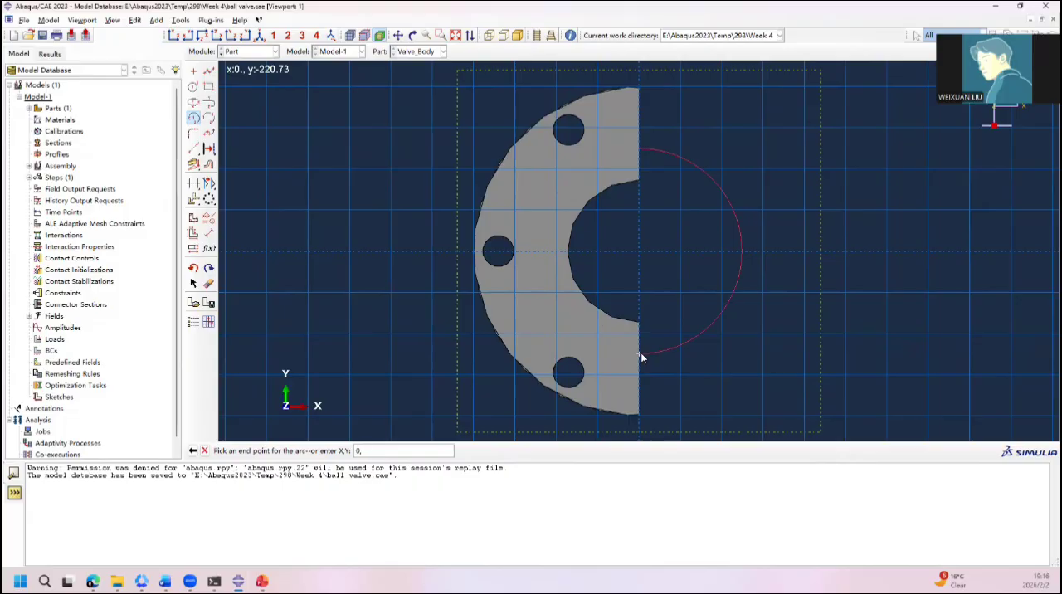
text(0,-200)
key(Return)
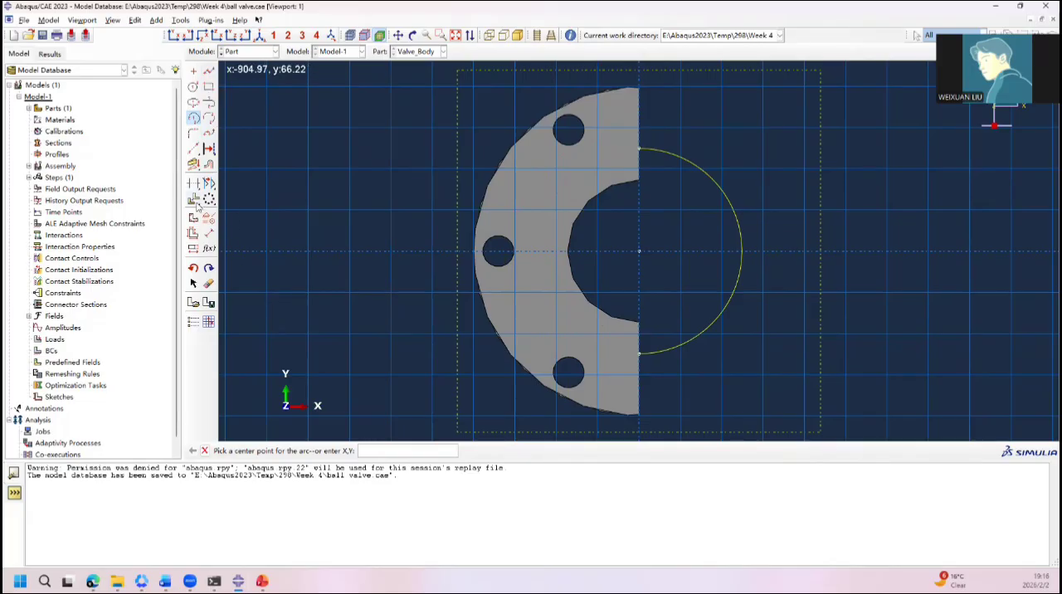
Step: Add a vertical construction line through the arc's endpoints as the revolve axis, and close the profile with a straight line between them
click(194, 149)
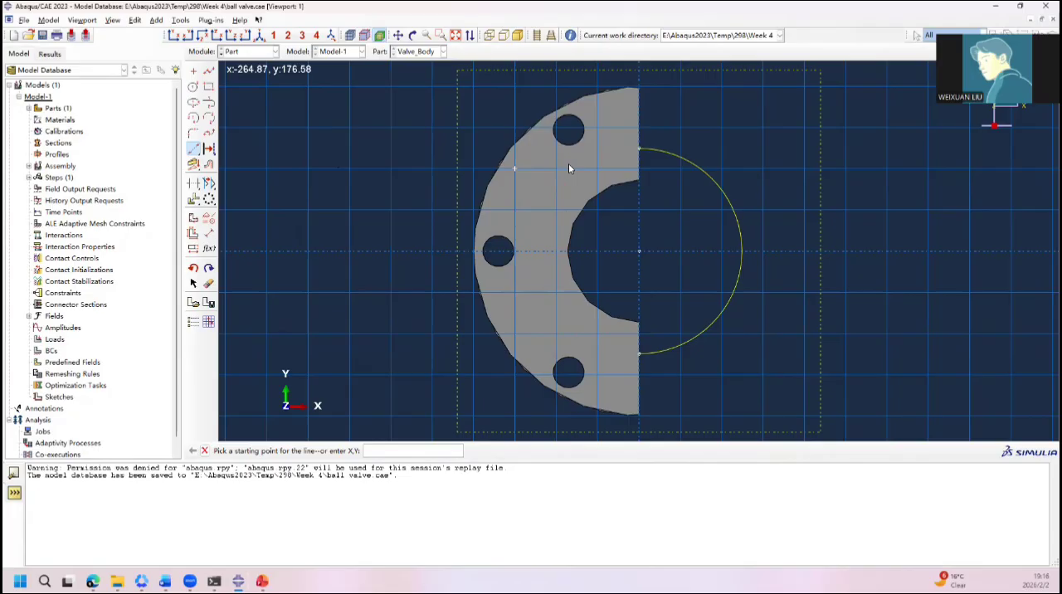
click(640, 151)
click(640, 354)
middle_click(640, 355)
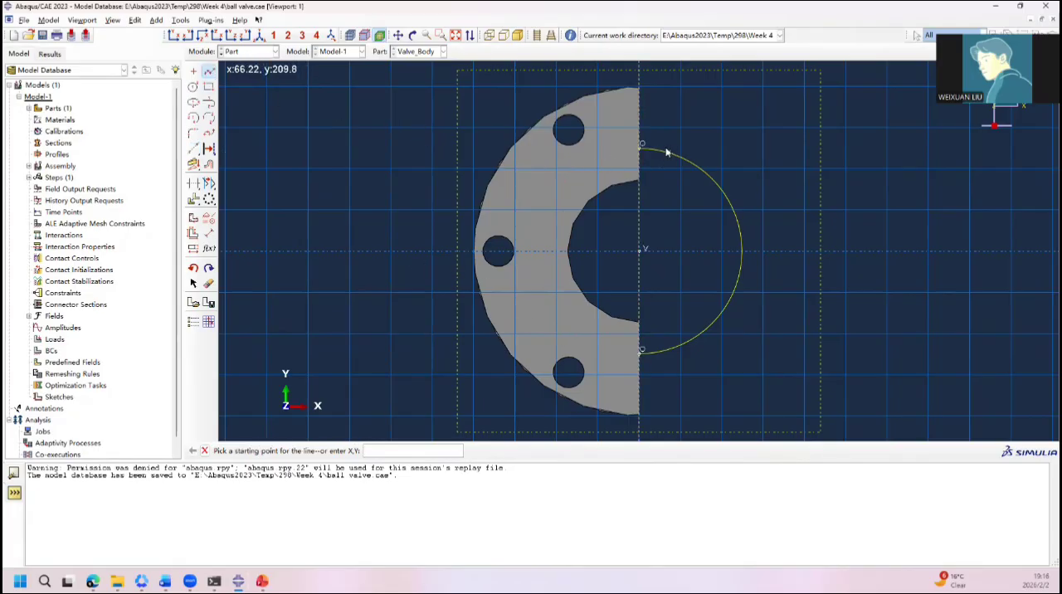
click(639, 146)
click(641, 352)
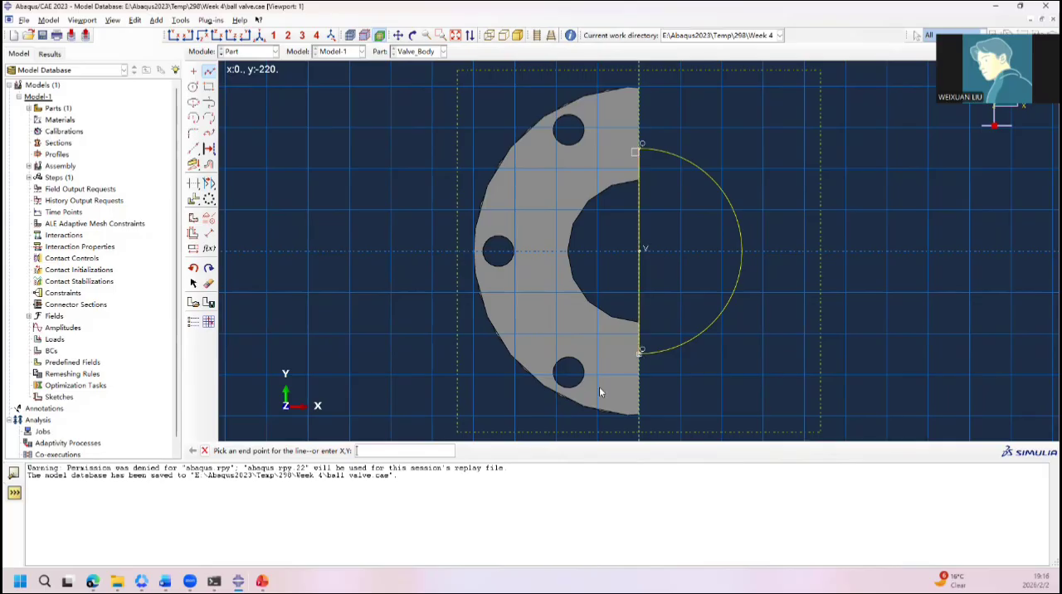
middle_click(538, 409)
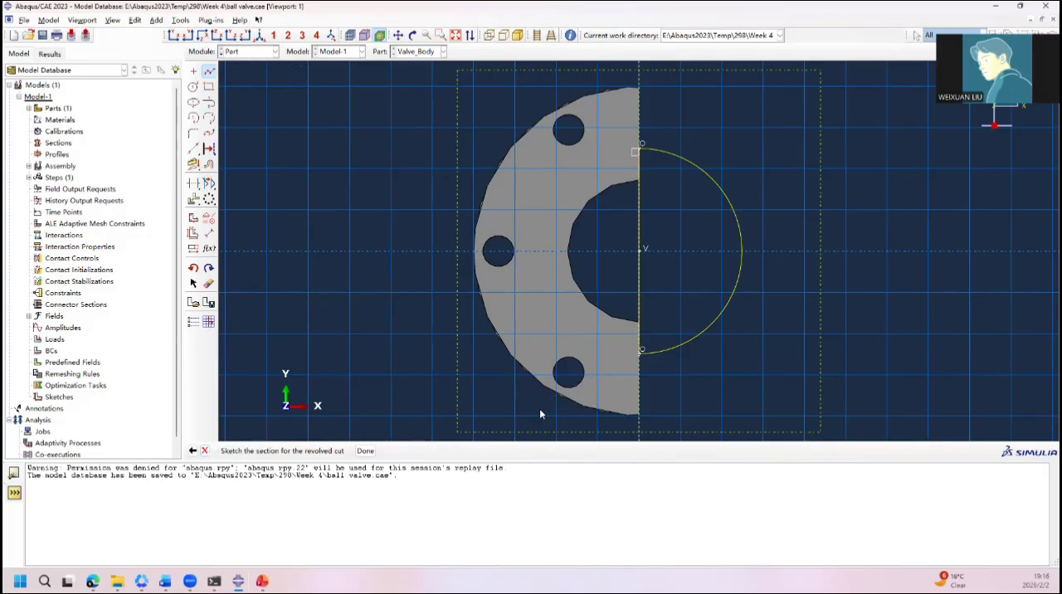
Step: Finish the section sketch and revolve the cut through 360 degrees to form the ball cavity in the valve body
click(350, 451)
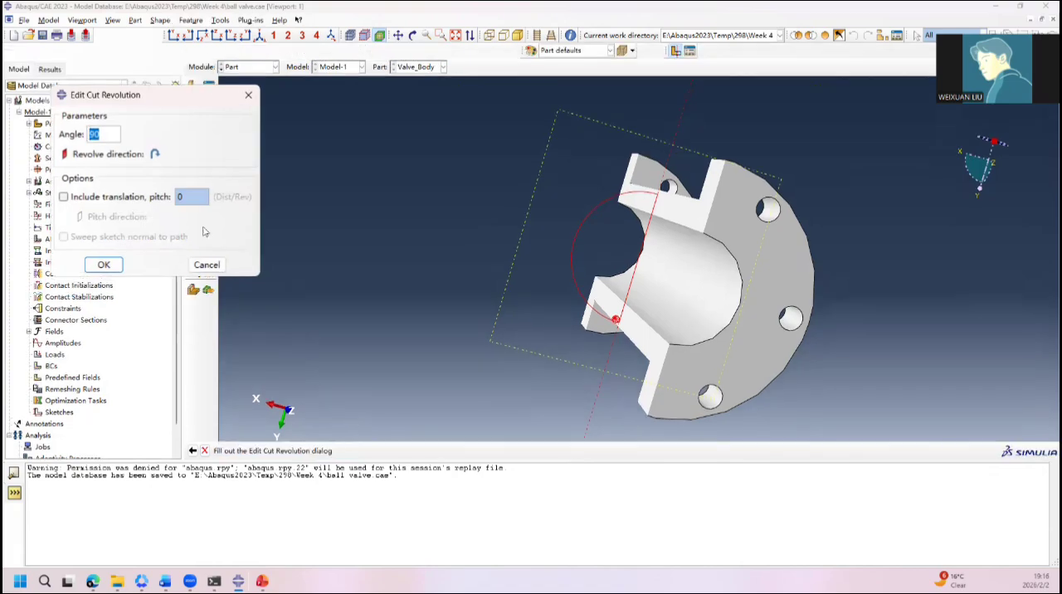
text(360)
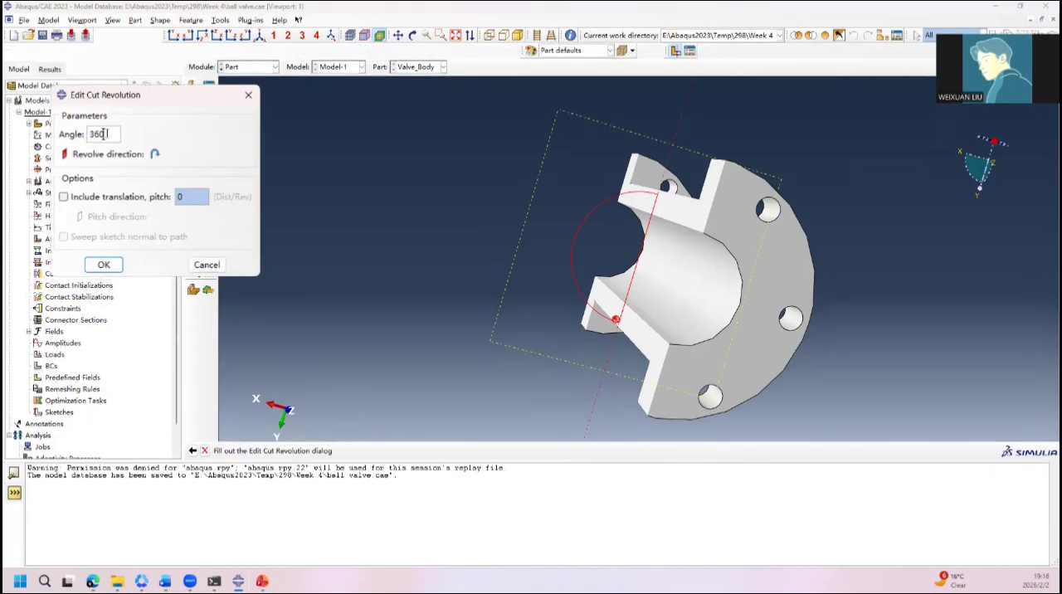
click(104, 265)
ctrl+alt+drag(501, 303, 722, 151)
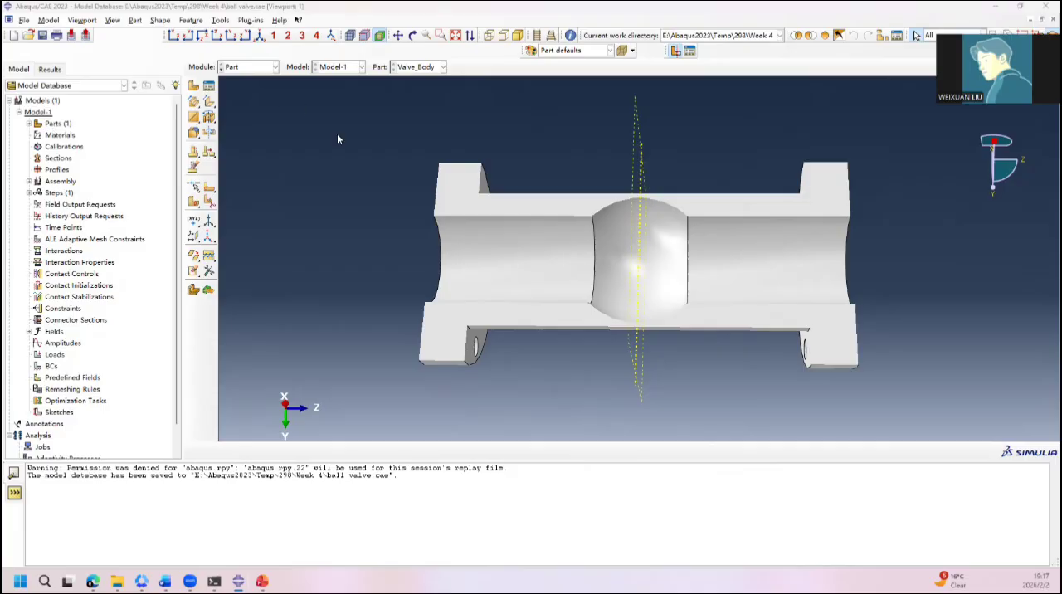
Step: Create a datum plane offset 300 from the XZ principal plane, alongside the valve body
ctrl+alt+drag(372, 193, 414, 291)
ctrl+alt+drag(599, 205, 605, 209)
ctrl+alt+drag(722, 358, 633, 179)
ctrl+alt+drag(597, 395, 730, 196)
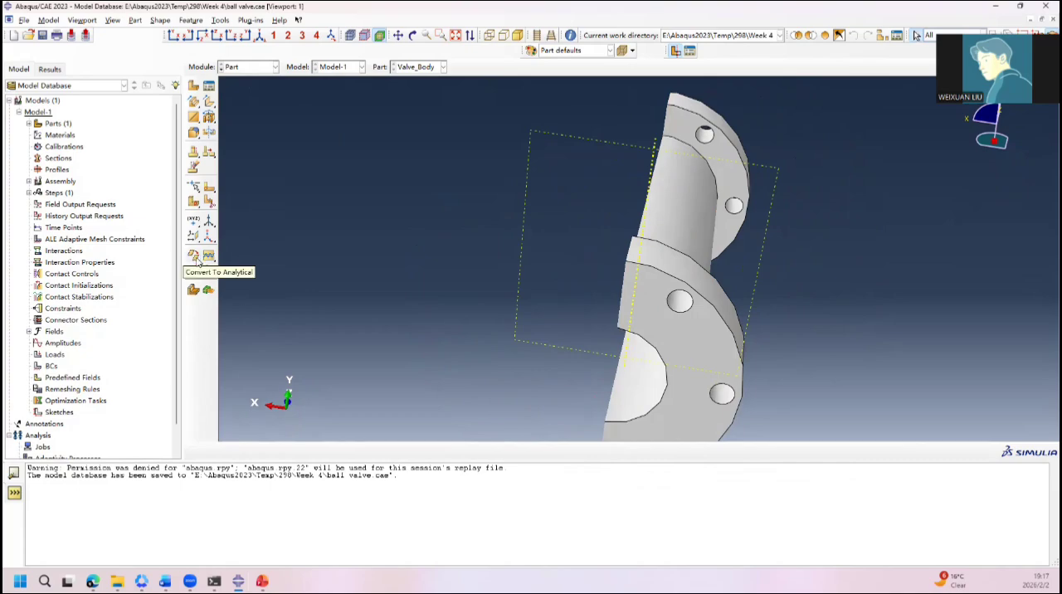
click(194, 238)
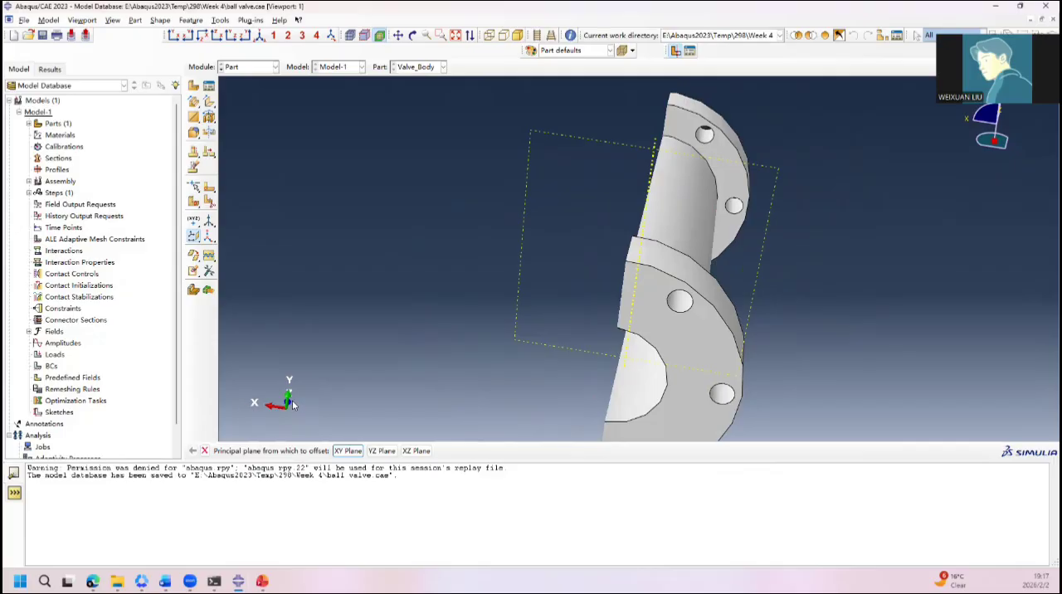
click(416, 450)
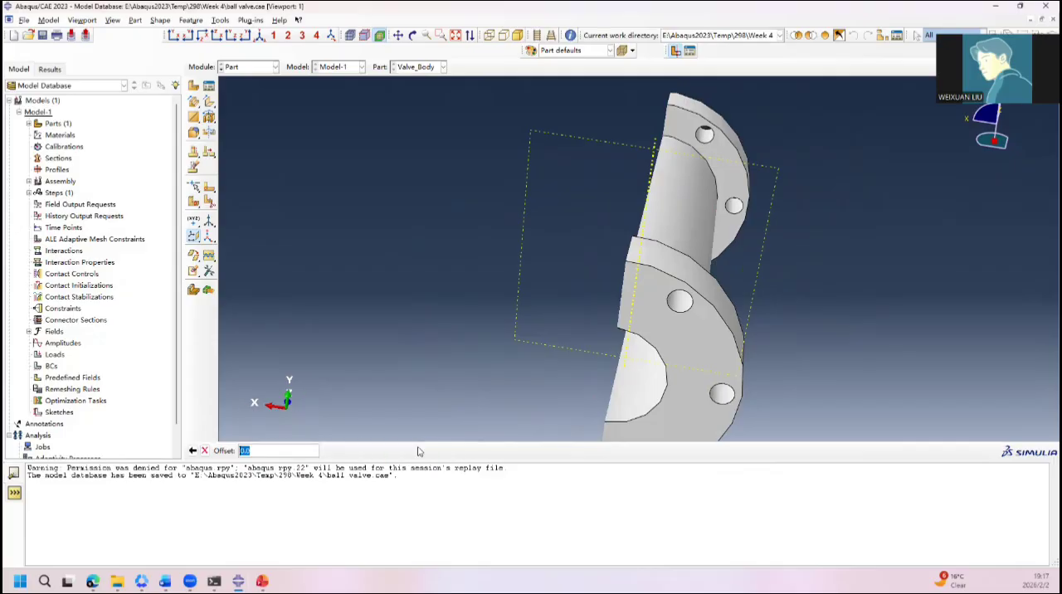
text(300)
key(Return)
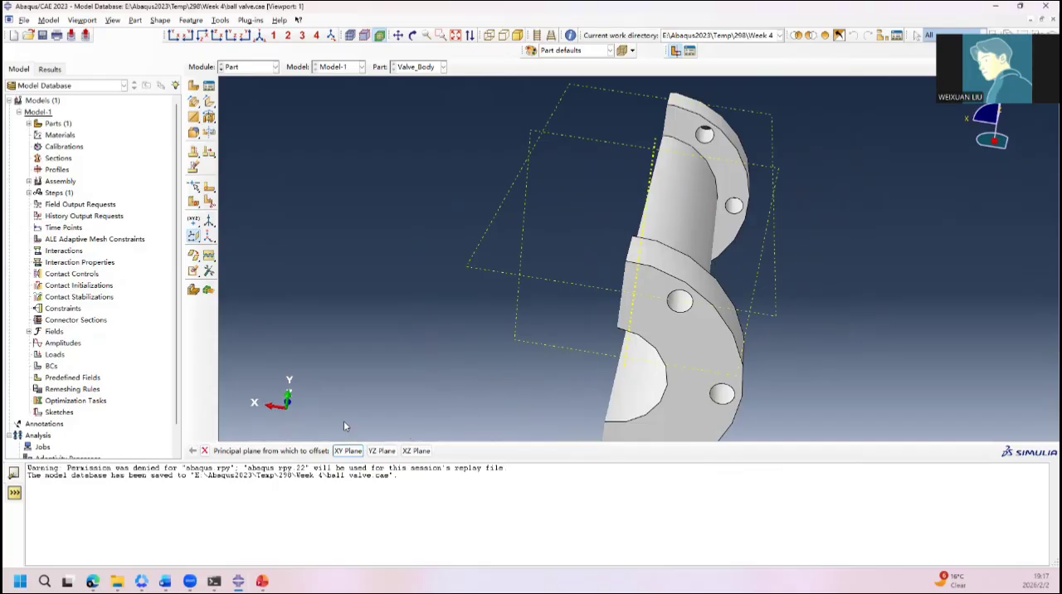
ctrl+alt+drag(340, 384, 405, 216)
Step: Edit the Datum plane-2 feature of Valve_Body and set its offset to 400
scroll(107, 246, down, 2)
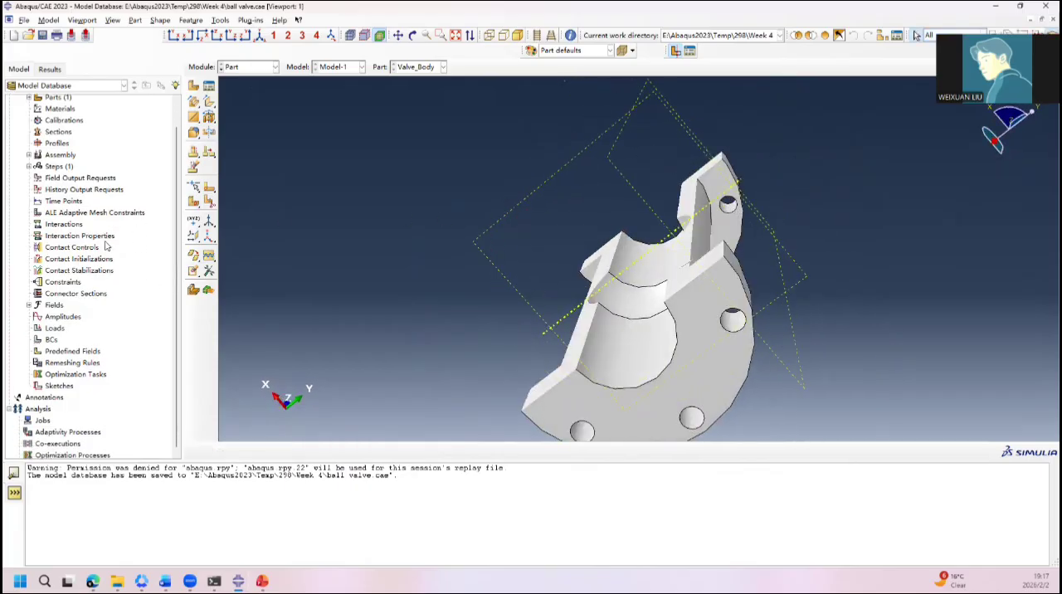
scroll(71, 222, up, 2)
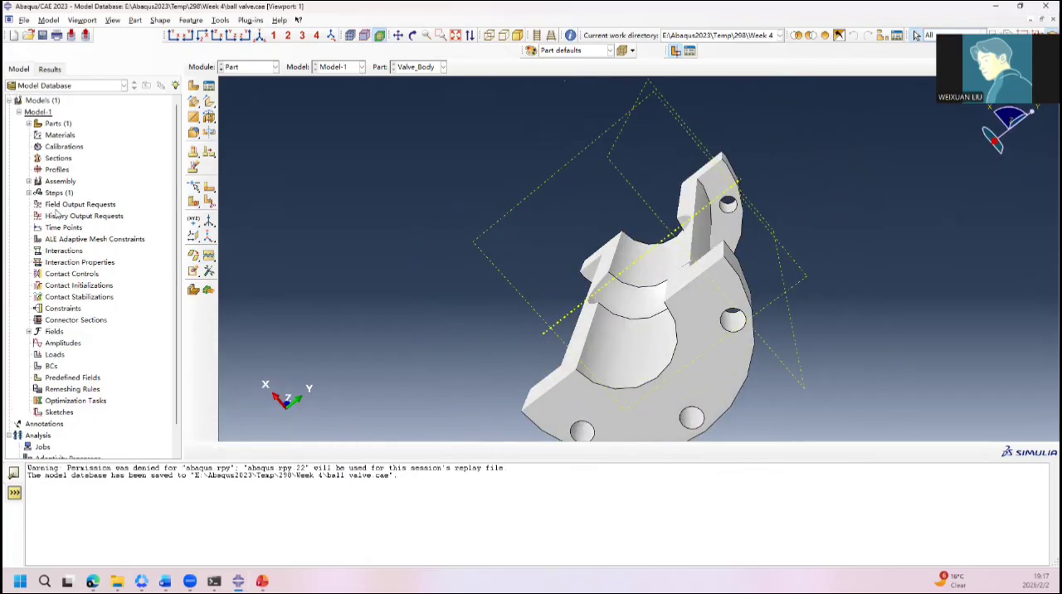
click(29, 123)
click(38, 134)
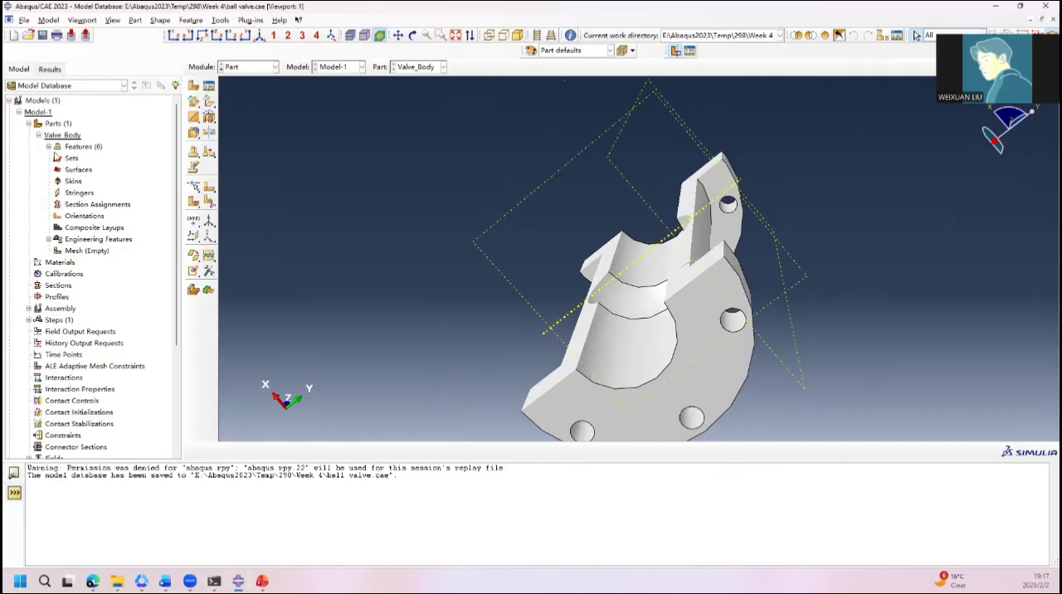
click(48, 146)
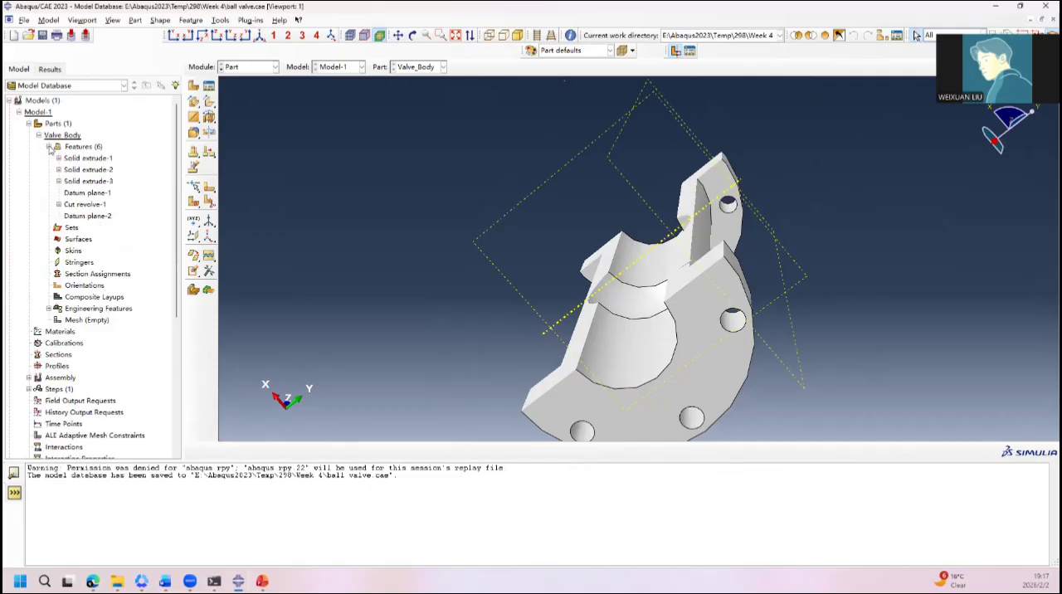
double_click(97, 217)
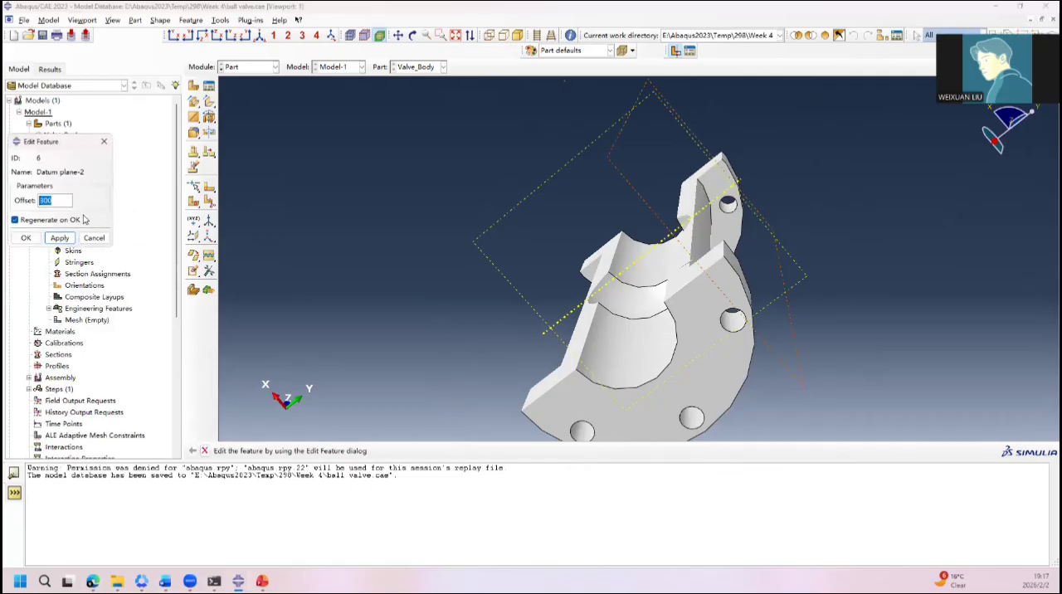
text(400)
click(59, 238)
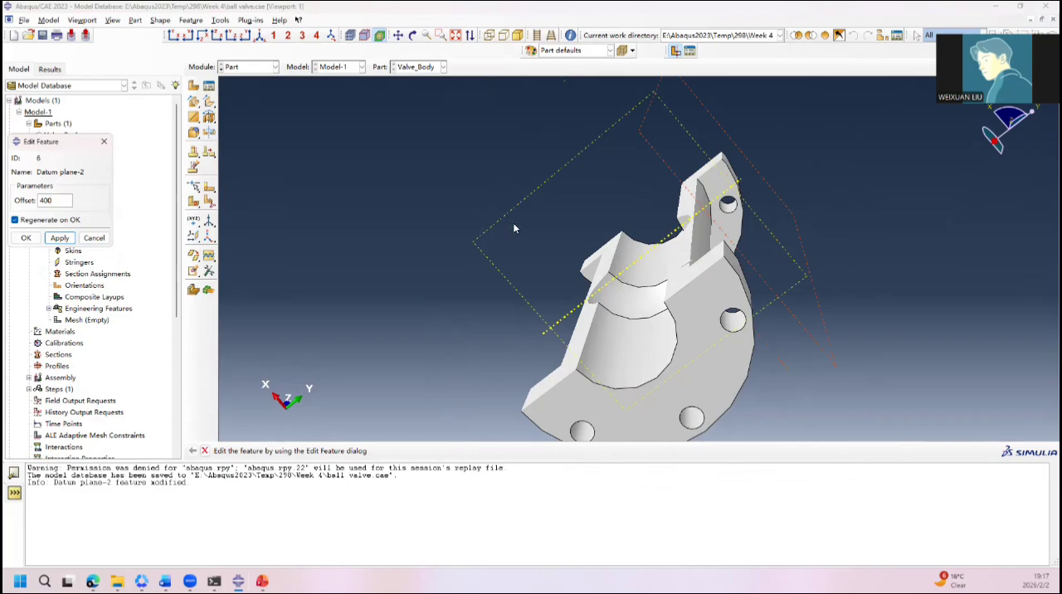
ctrl+alt+drag(669, 239, 558, 221)
click(105, 141)
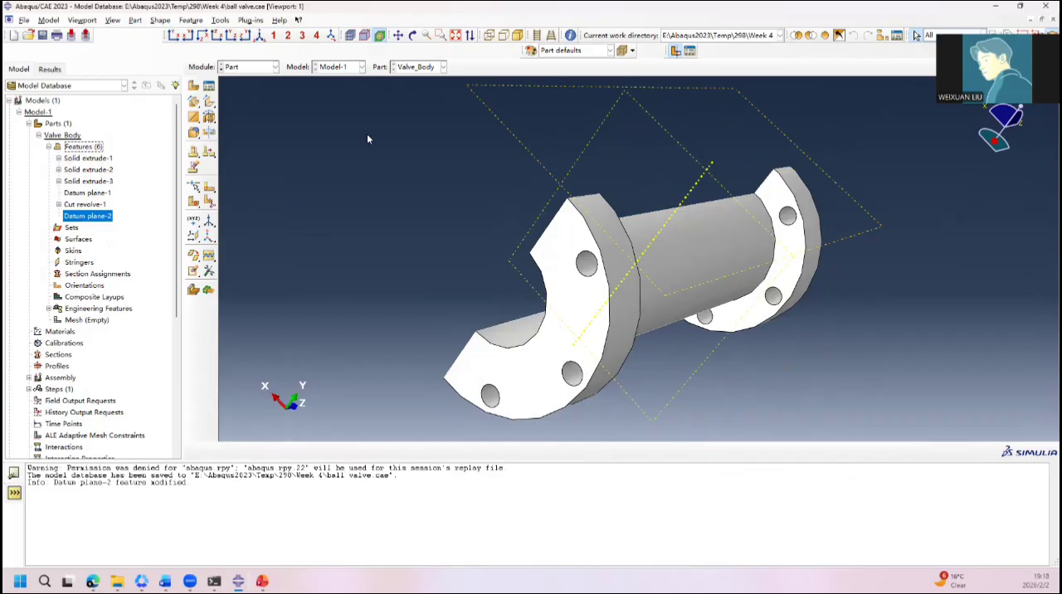
Step: Start an extruded cut sketch on Datum plane-2, using the end flange's outer curved edge as the vertical reference on the right
ctrl+alt+drag(586, 180, 604, 363)
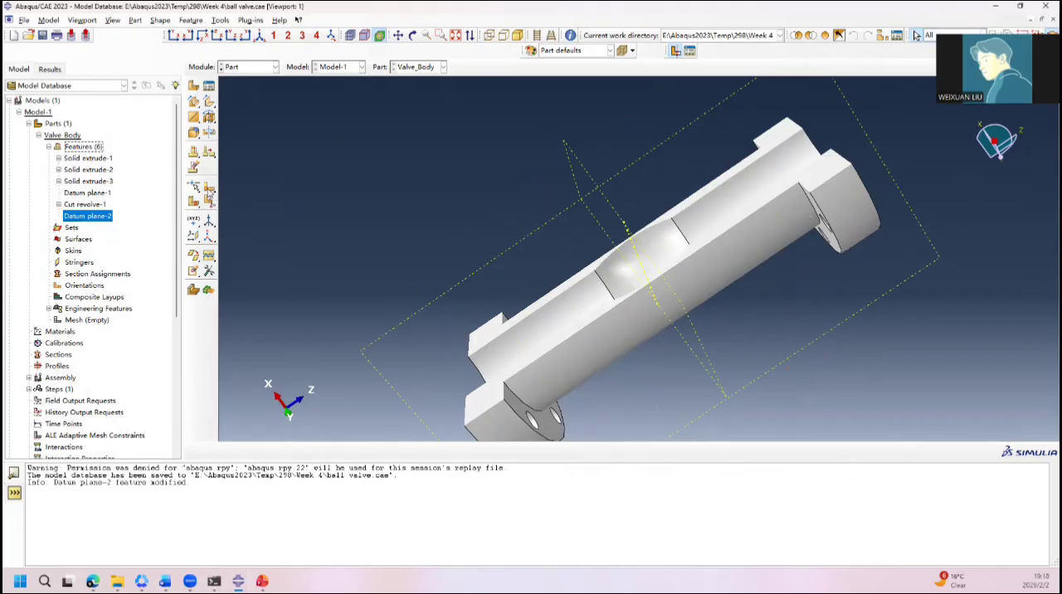
click(210, 118)
drag(210, 119, 226, 119)
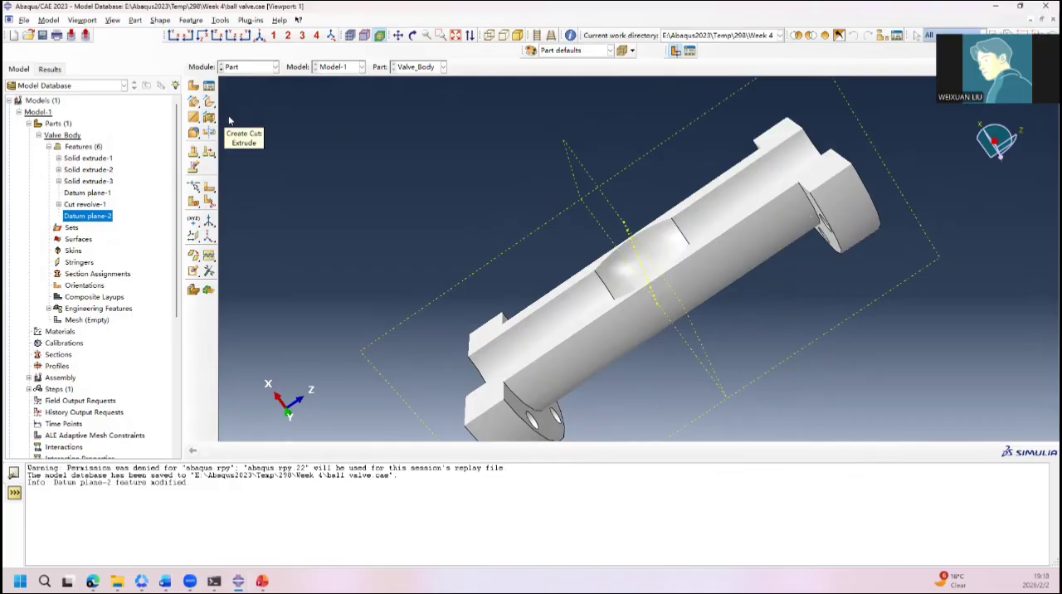
click(537, 235)
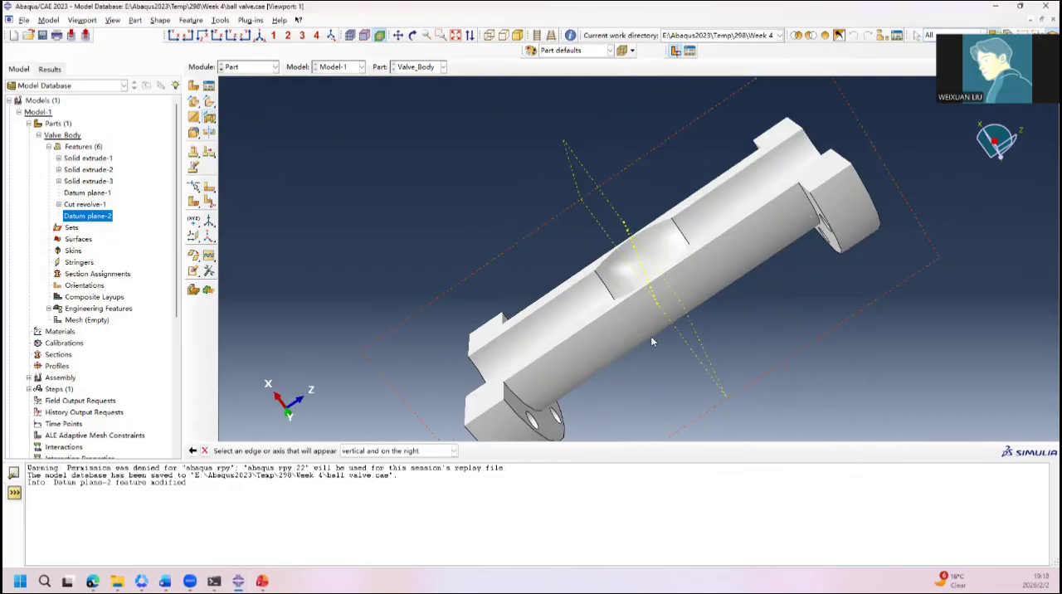
click(865, 191)
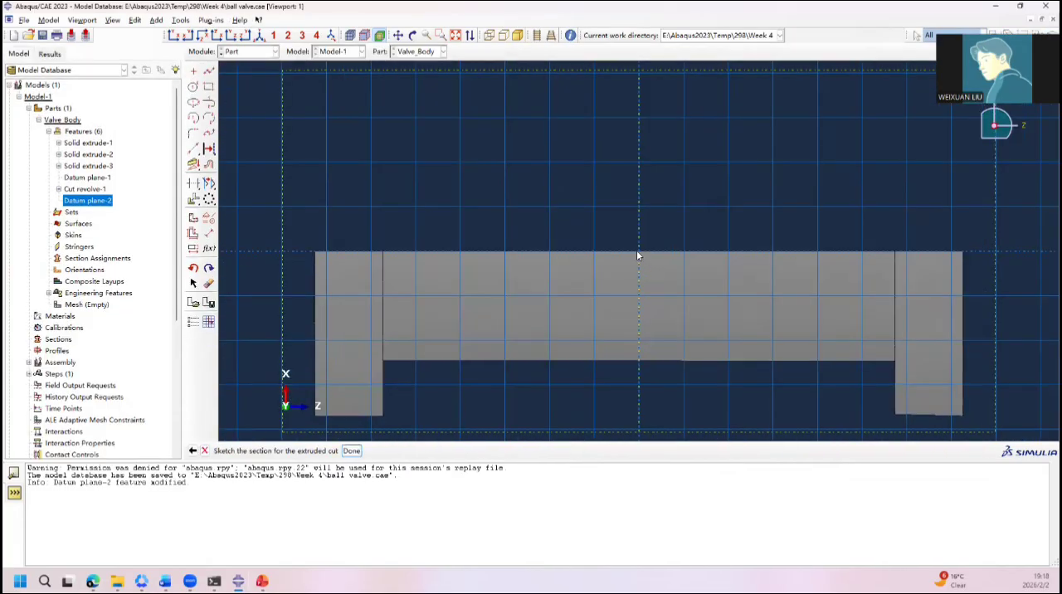
Step: Sketch a circle centred on the origin at the valve body's mid-length and set its radius to 40
click(194, 86)
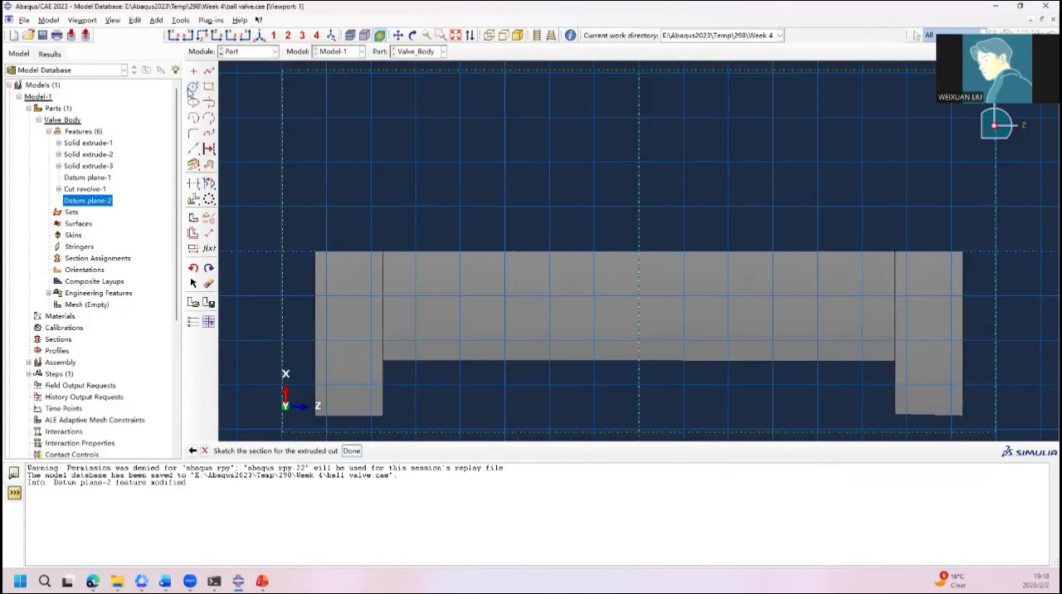
click(639, 253)
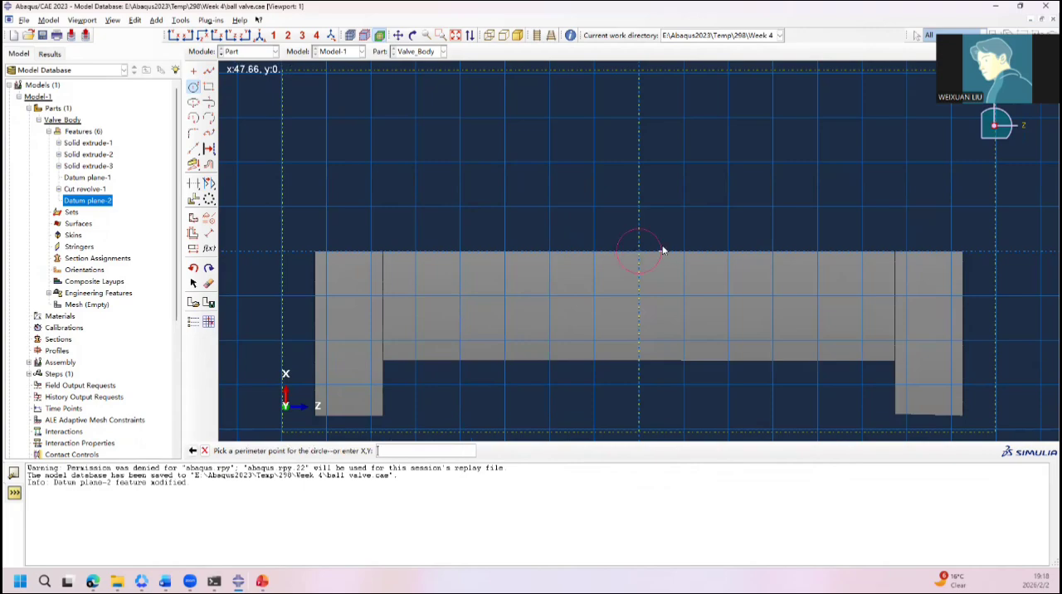
click(663, 241)
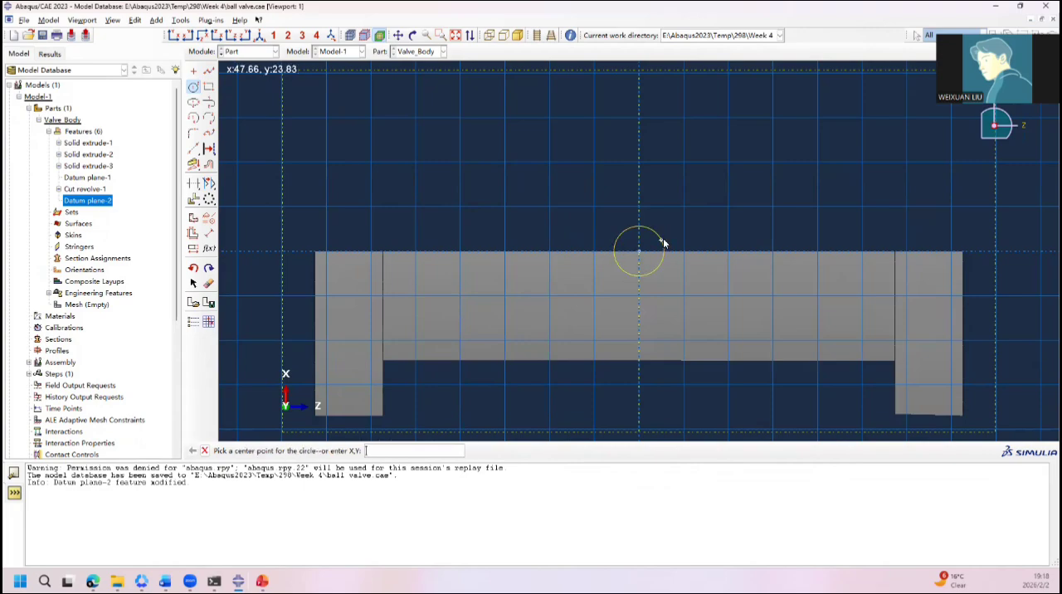
click(208, 235)
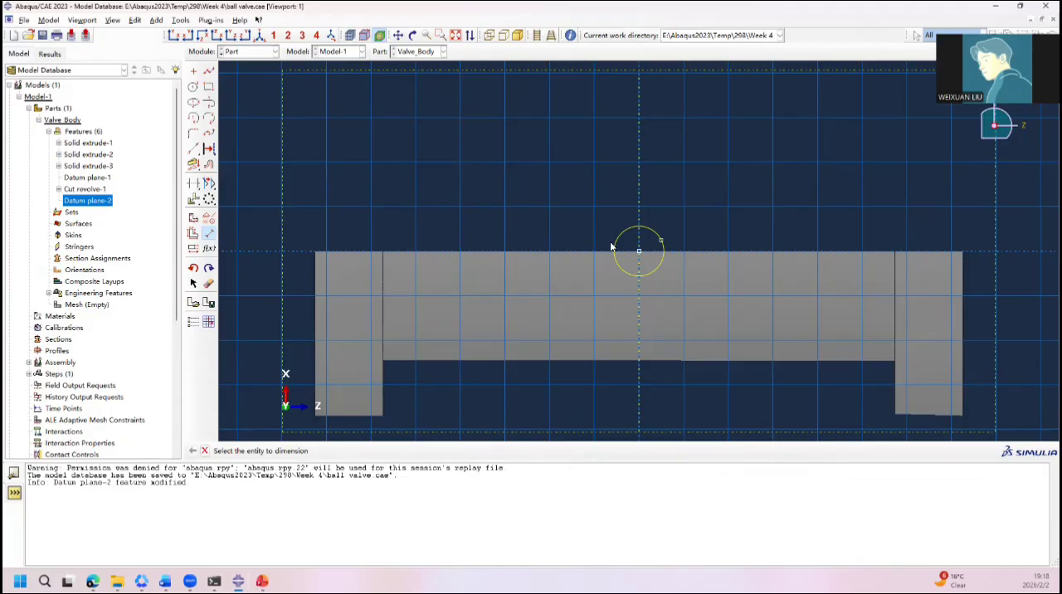
click(657, 238)
click(682, 221)
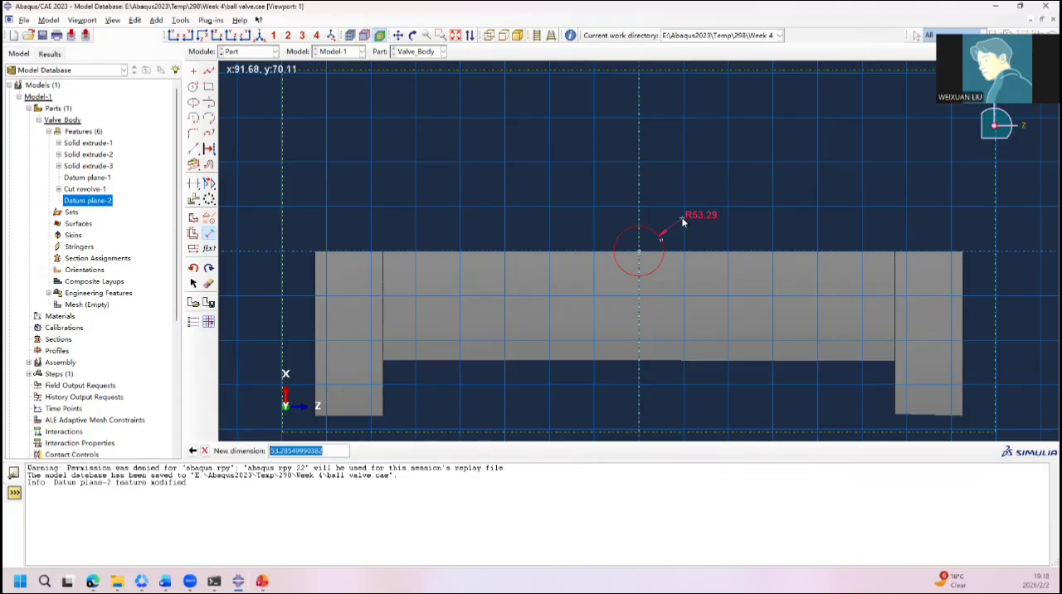
text(40)
key(Return)
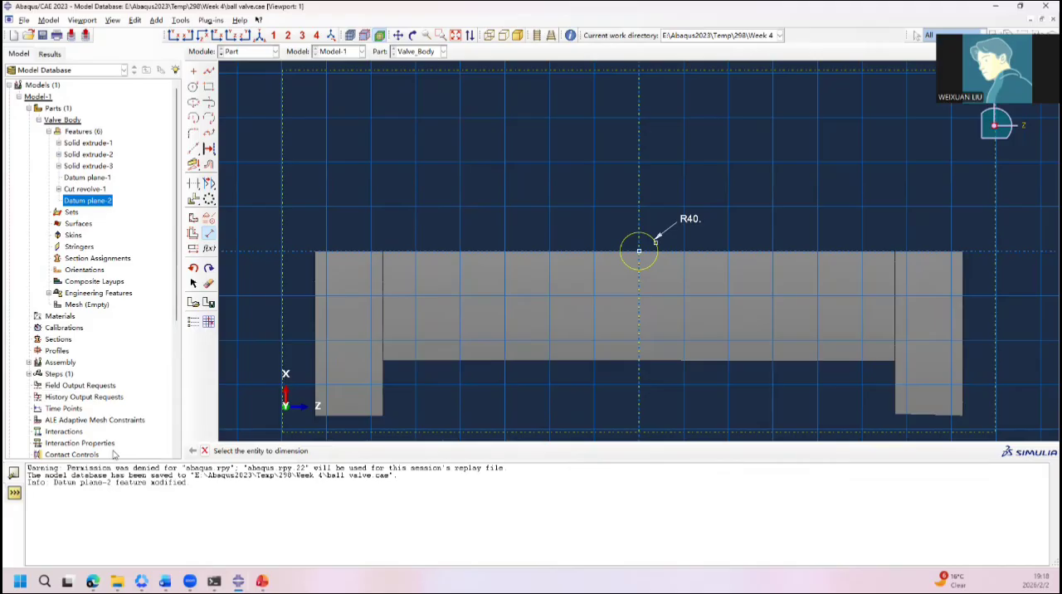
click(205, 451)
Step: Finish the radius 40 circle sketch and cut it into the valve body as a blind extrusion 400 deep
click(352, 452)
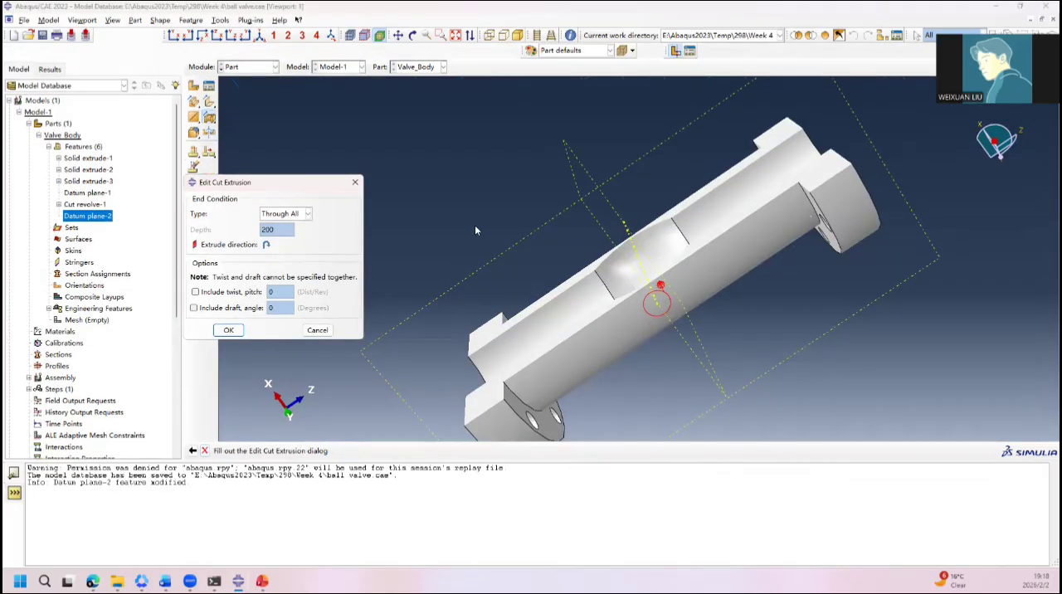
ctrl+alt+drag(476, 231, 395, 233)
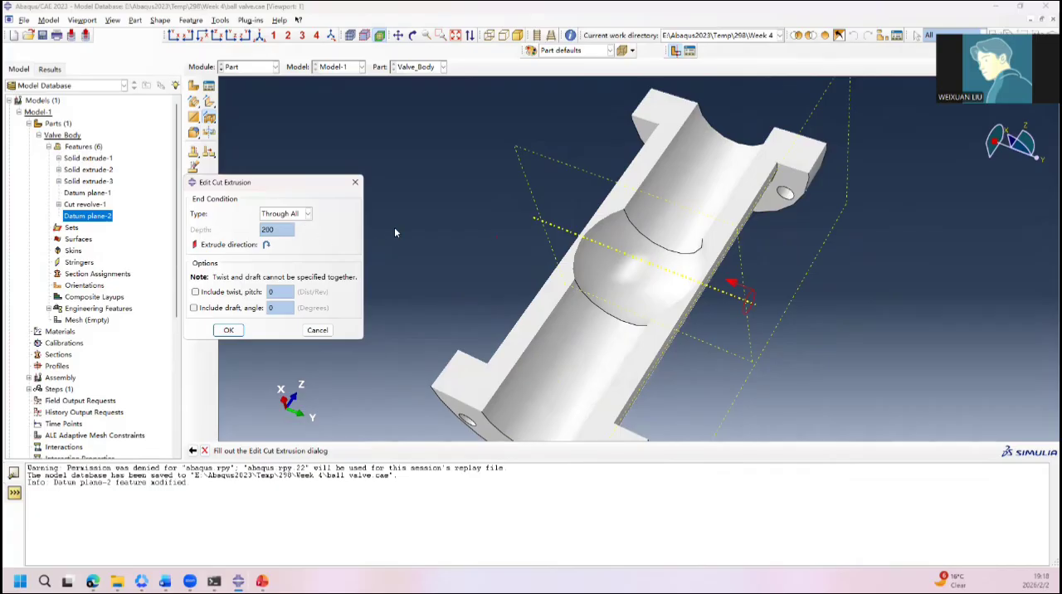
click(307, 214)
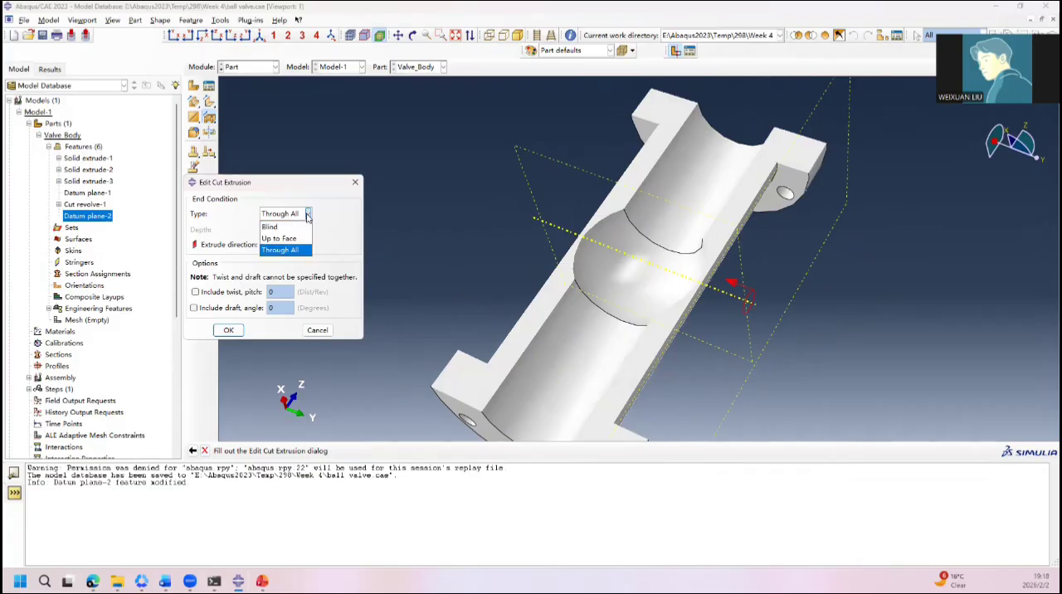
click(306, 239)
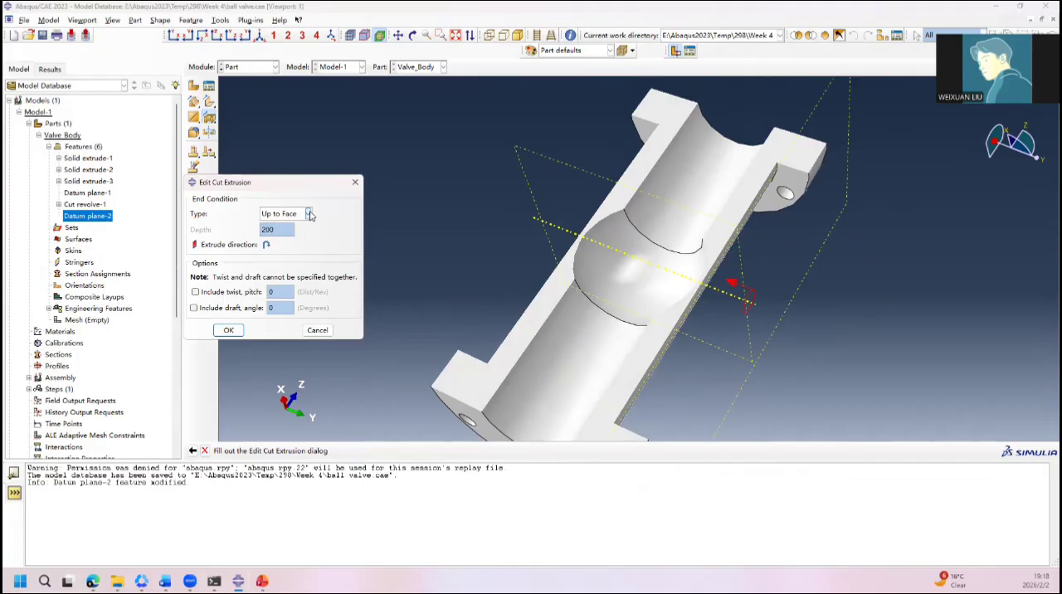
click(308, 214)
click(297, 227)
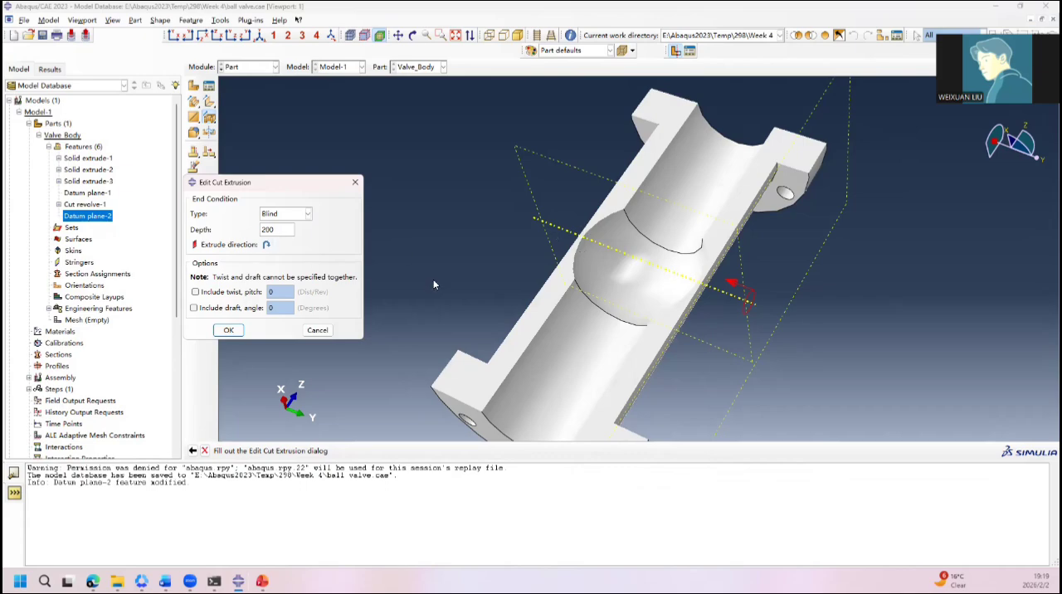
ctrl+alt+drag(589, 313, 739, 301)
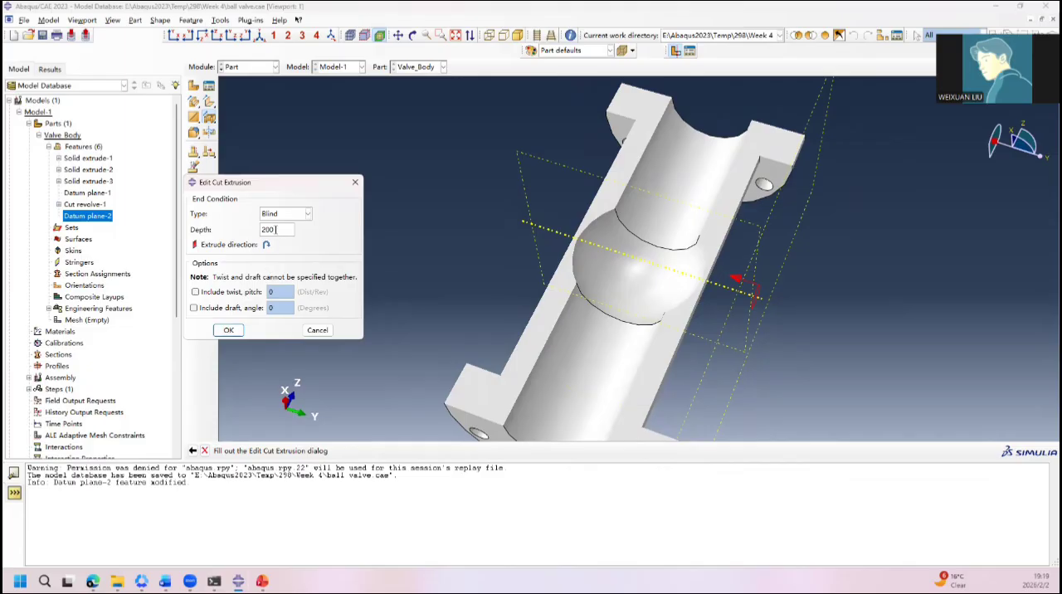
drag(276, 230, 241, 232)
text(400)
click(229, 329)
ctrl+alt+drag(614, 303, 828, 213)
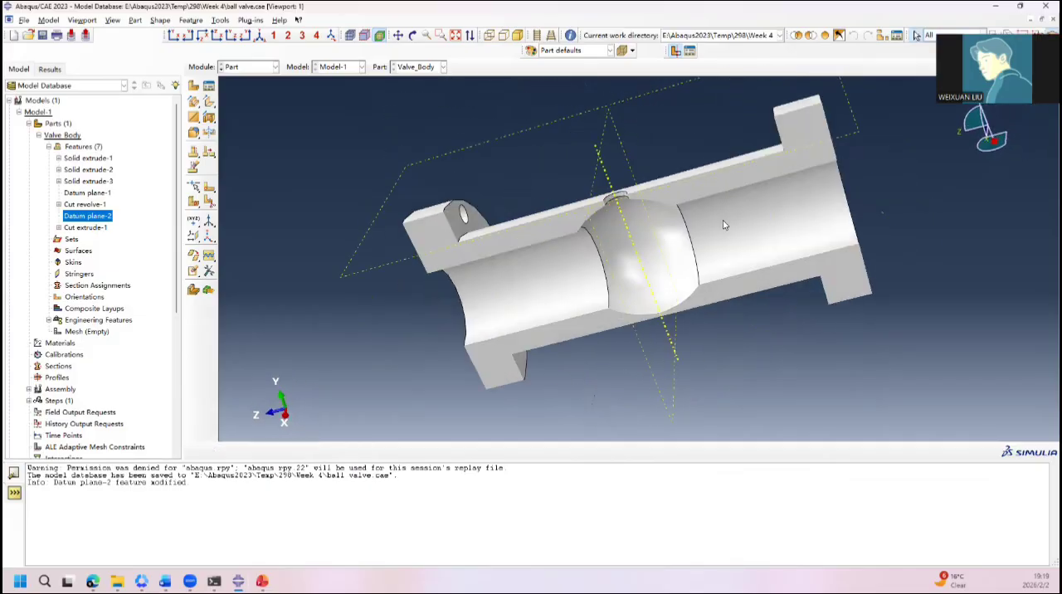
drag(890, 198, 560, 191)
Step: Create a 3D deformable part named Ball with a solid revolution base feature and approximate size 1000
click(193, 86)
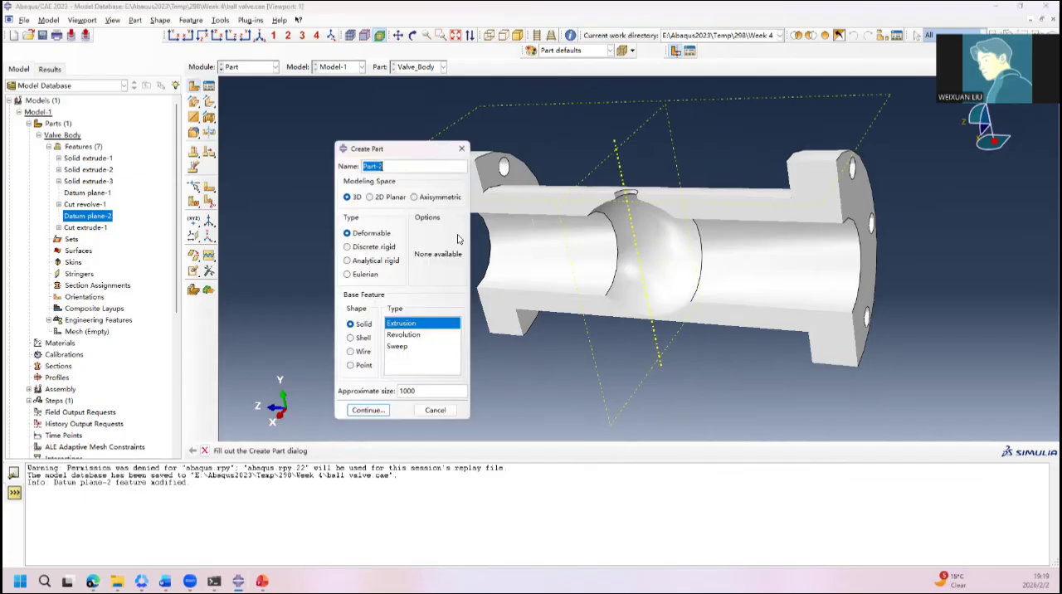
text(Ball)
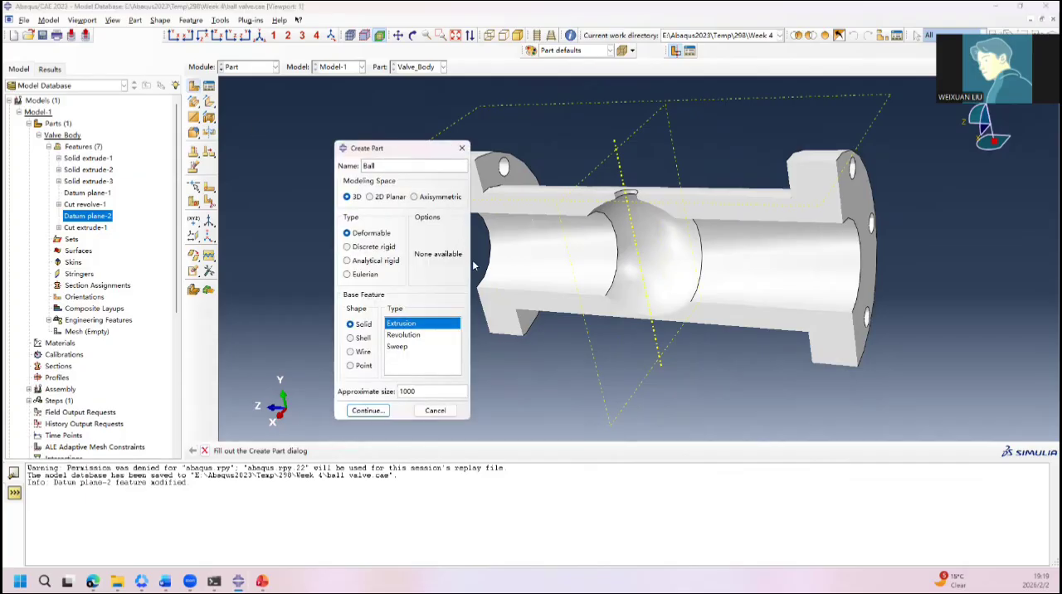
click(411, 336)
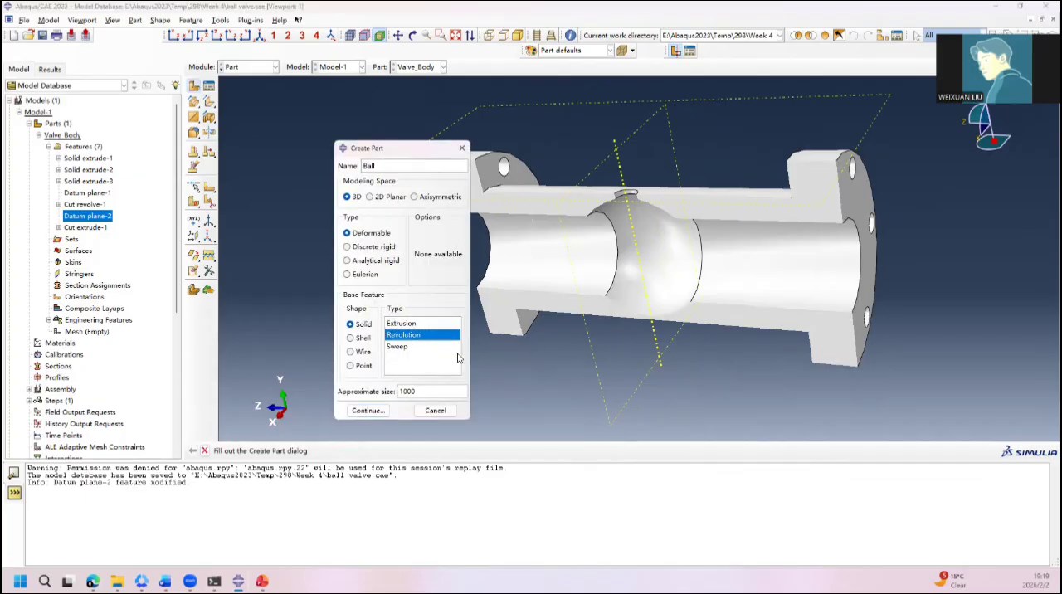
click(370, 411)
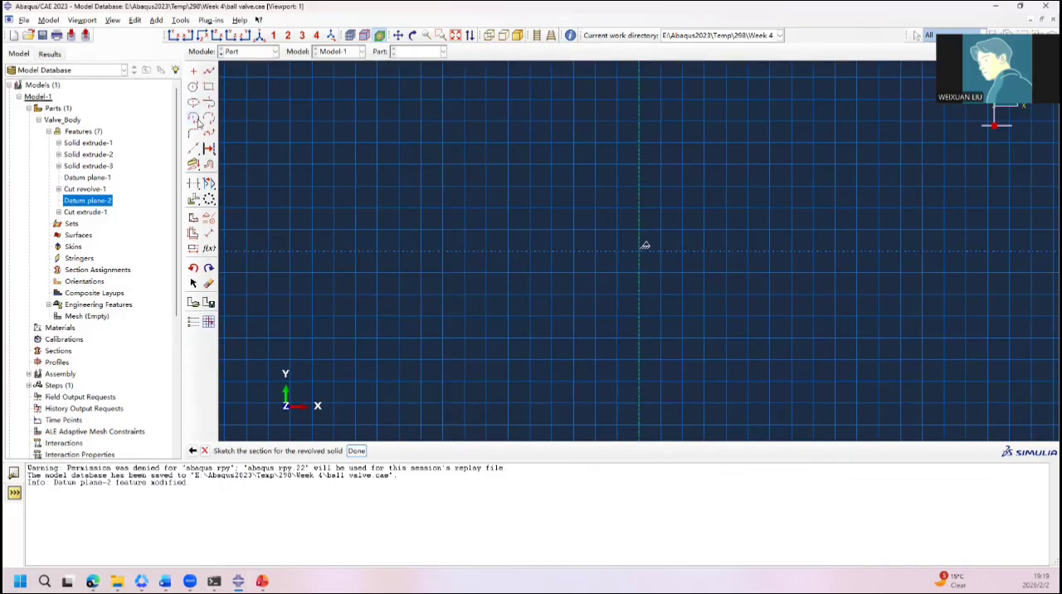
Step: Sketch a semicircular arc centred on the origin, from 0,220 to 0,-220, on the positive X side
click(193, 117)
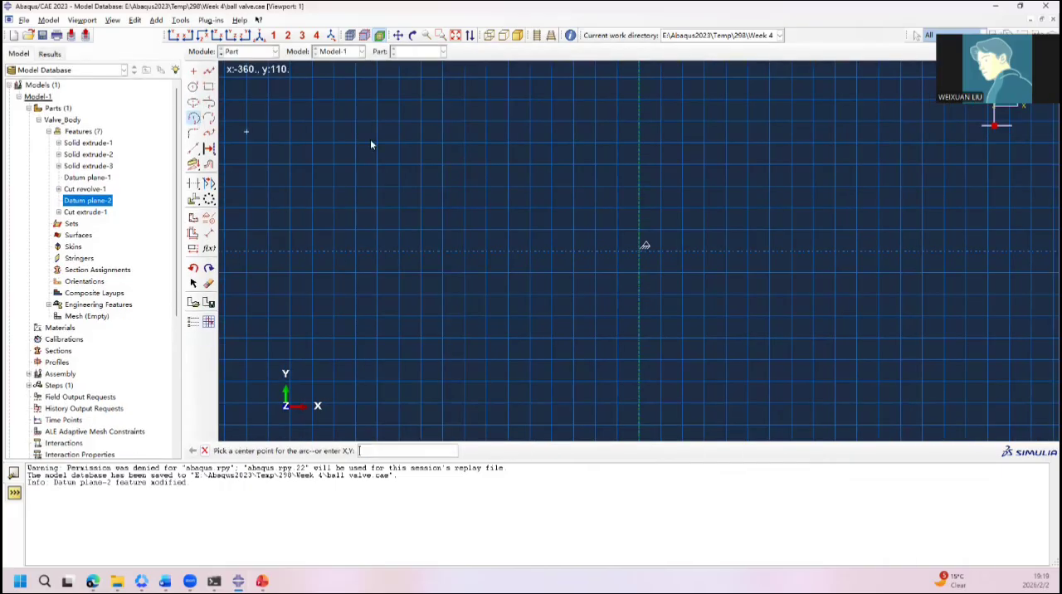
click(640, 252)
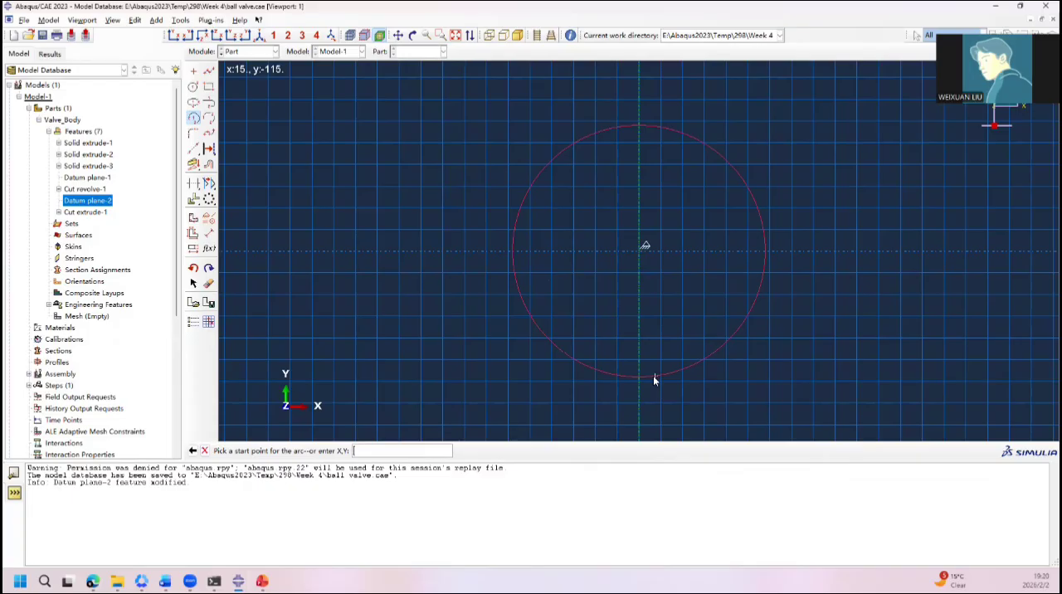
text(0,220)
key(Return)
scroll(687, 299, down, 3)
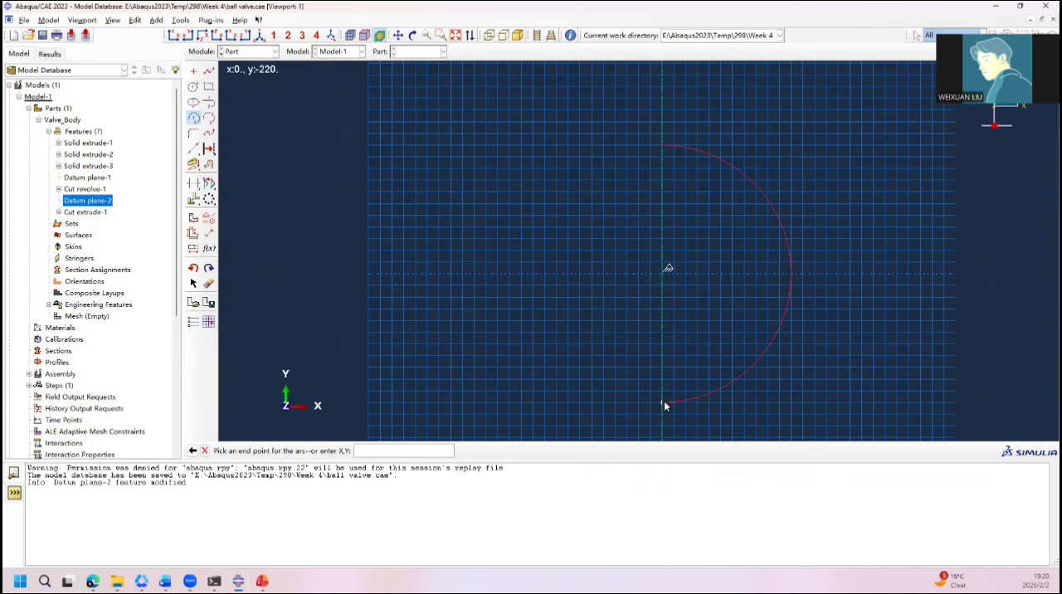
text(0,-220)
key(Return)
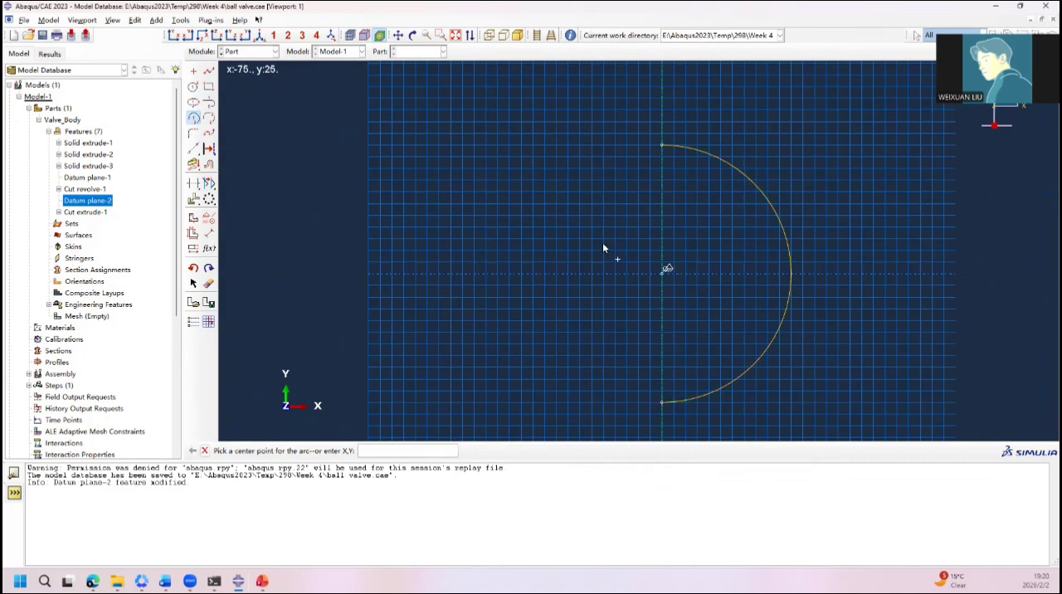
Step: Close the semicircle with a vertical line along the axis of revolution between the arc's two endpoints
click(210, 71)
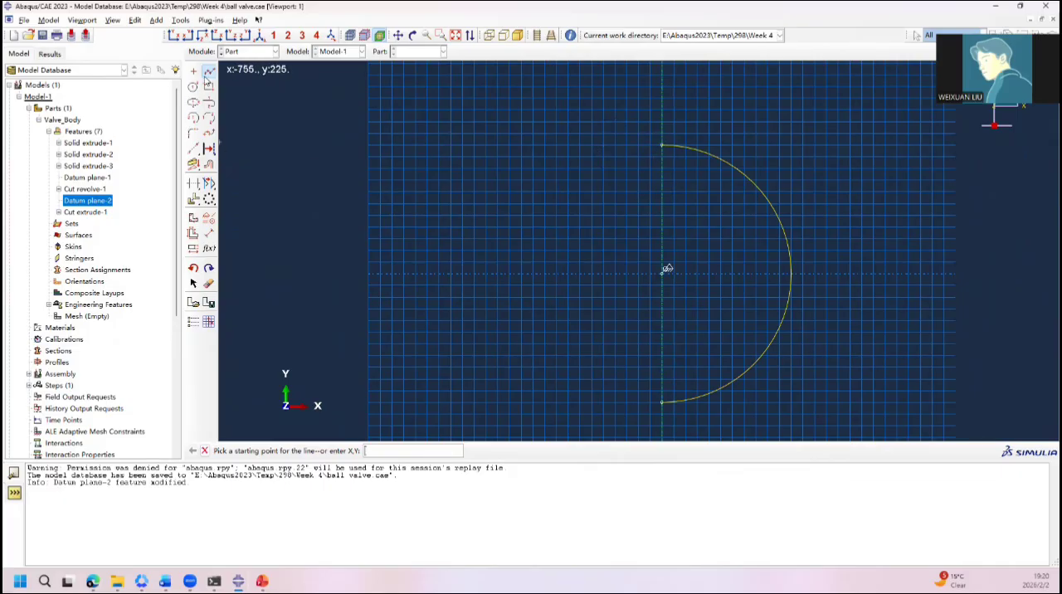
click(662, 147)
click(661, 403)
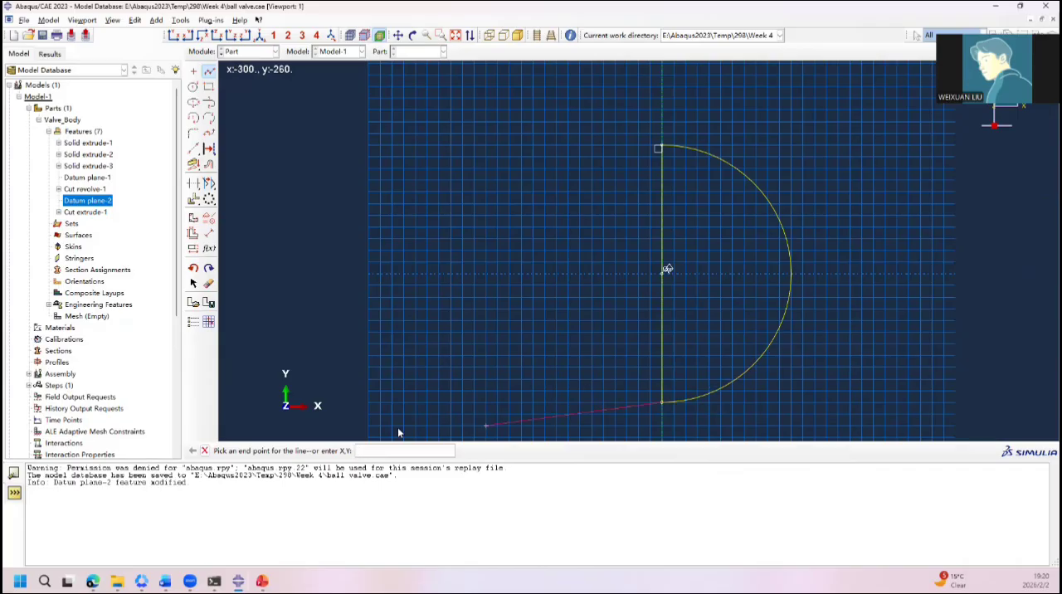
click(205, 451)
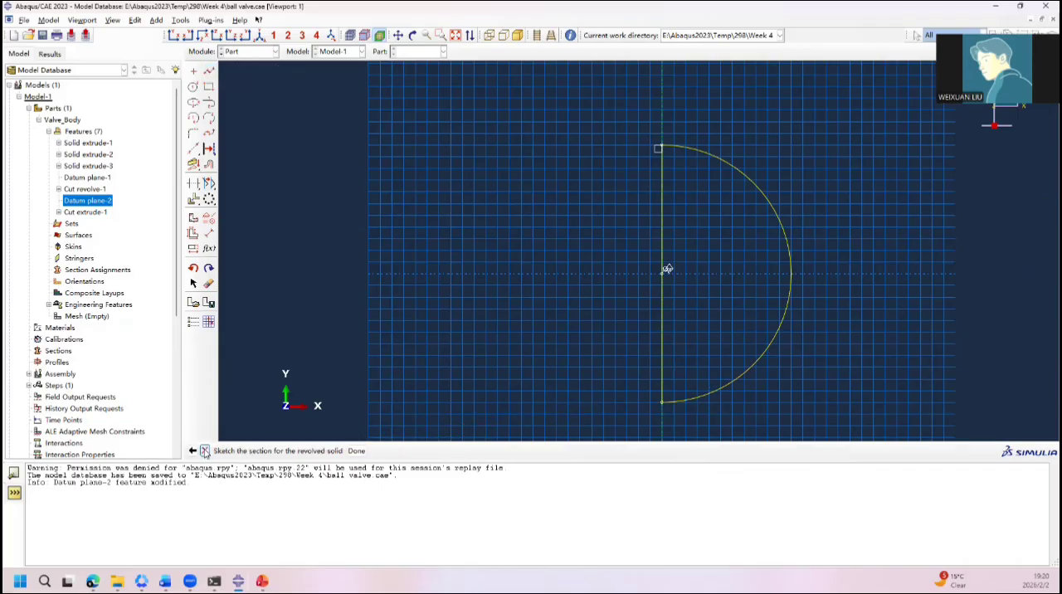
Step: Finish the section sketch and revolve it 360 degrees into a solid ball
click(357, 452)
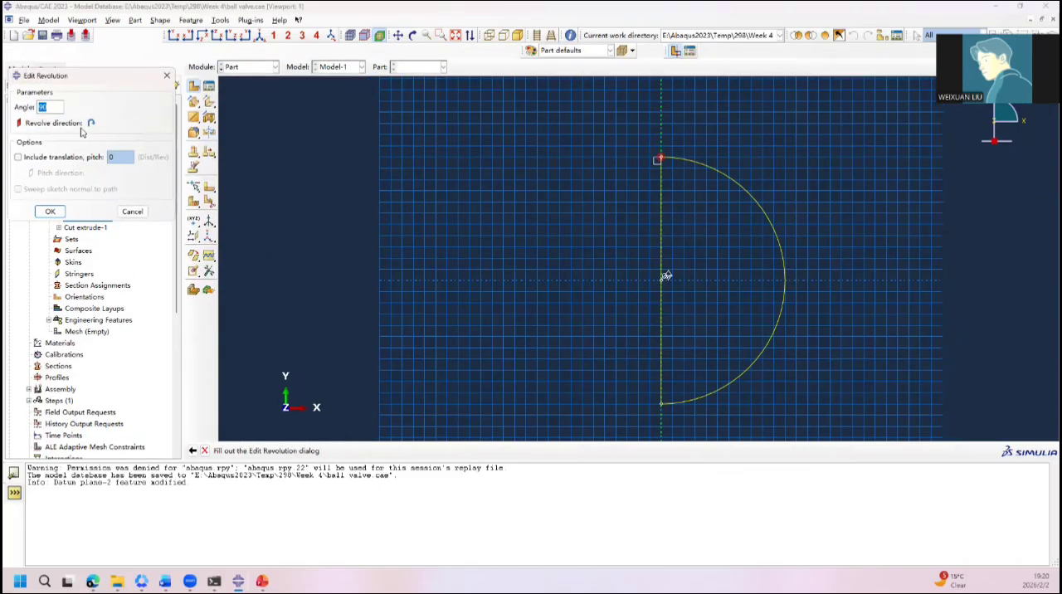
text(360)
click(50, 211)
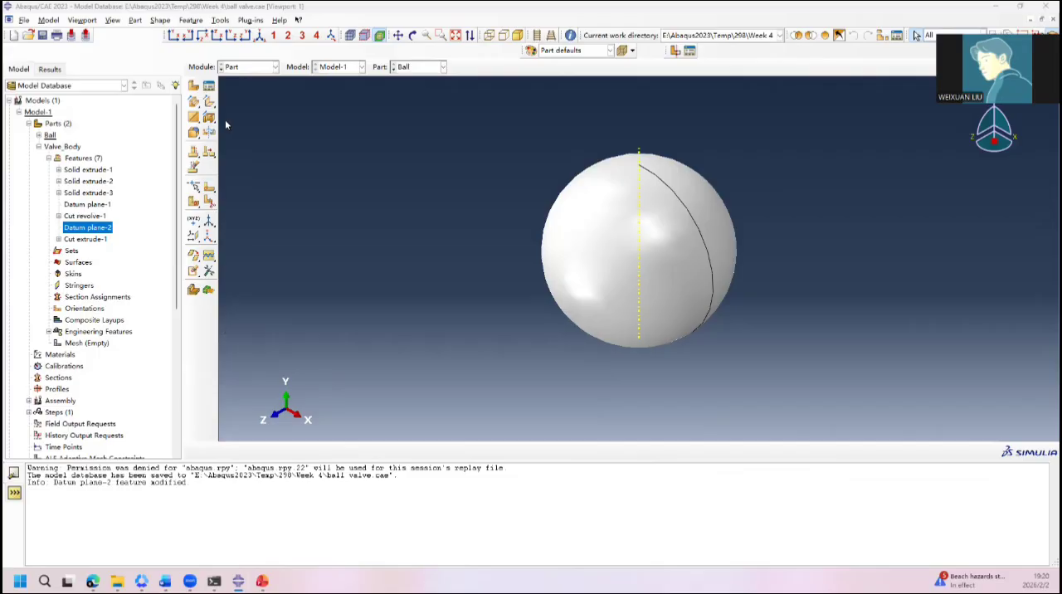
Step: Create a datum plane offset from the XY principal plane, clear of the ball on its positive Z side
click(193, 235)
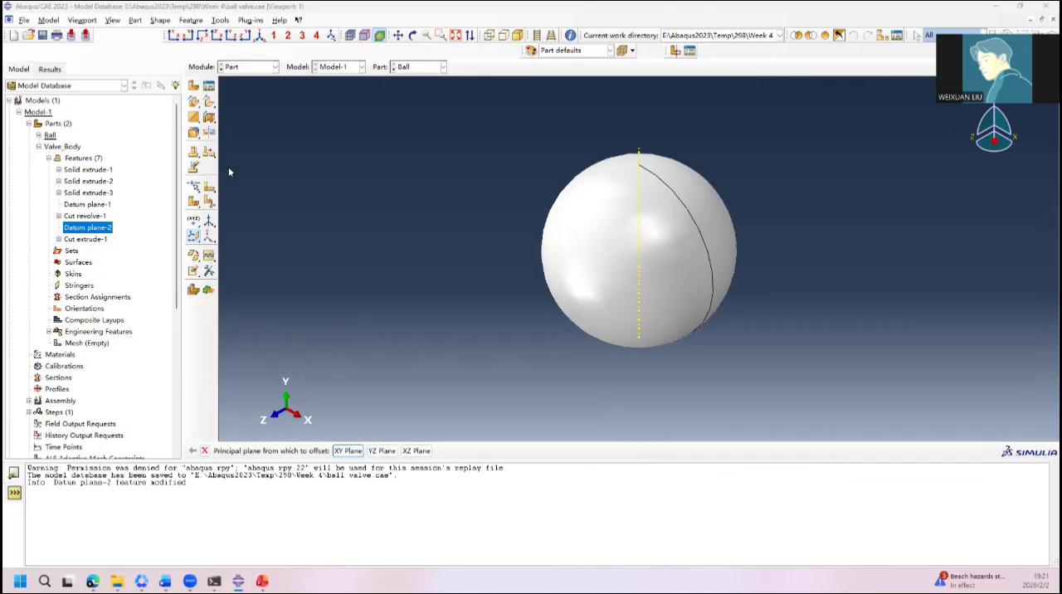
ctrl+alt+drag(412, 318, 412, 241)
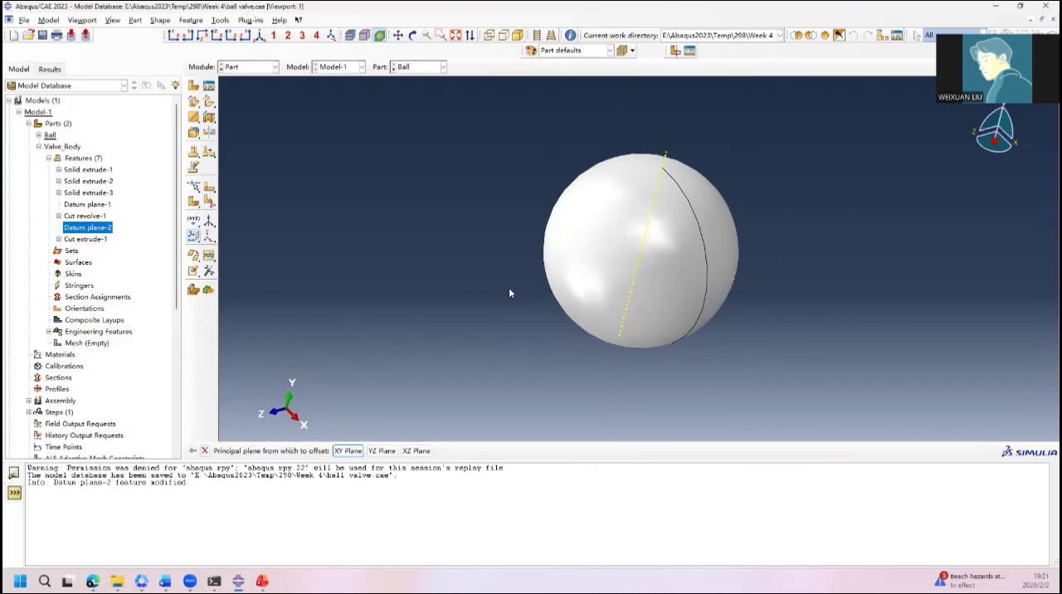
ctrl+alt+drag(510, 292, 420, 233)
click(355, 453)
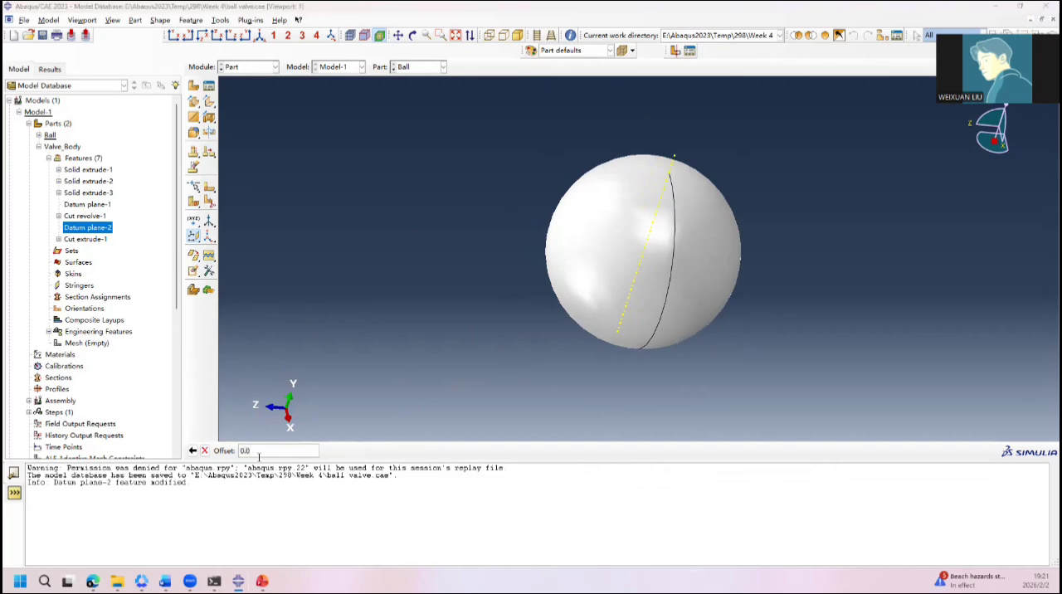
drag(280, 450, 190, 456)
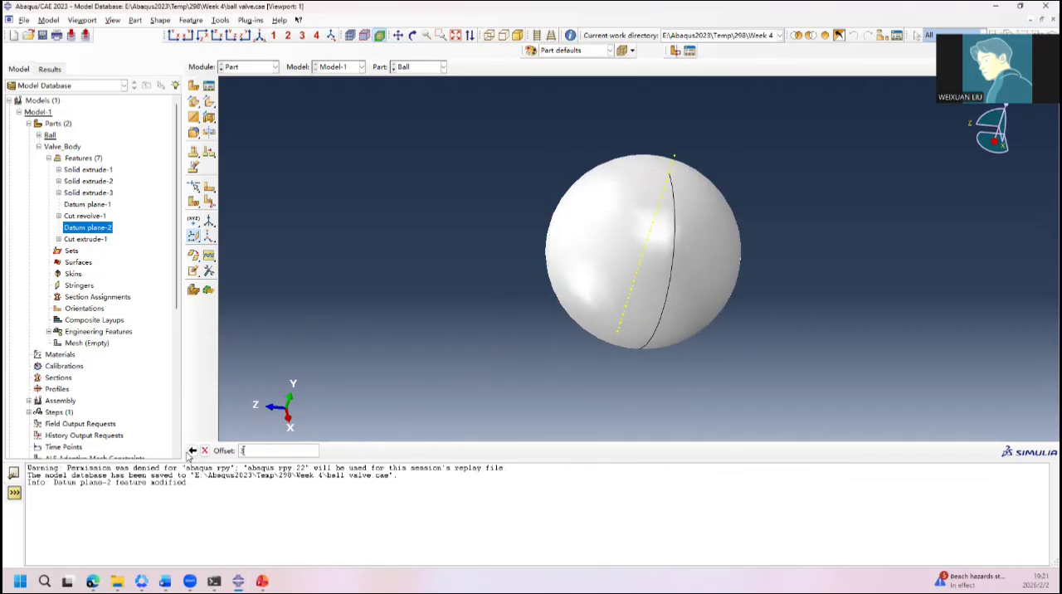
click(191, 450)
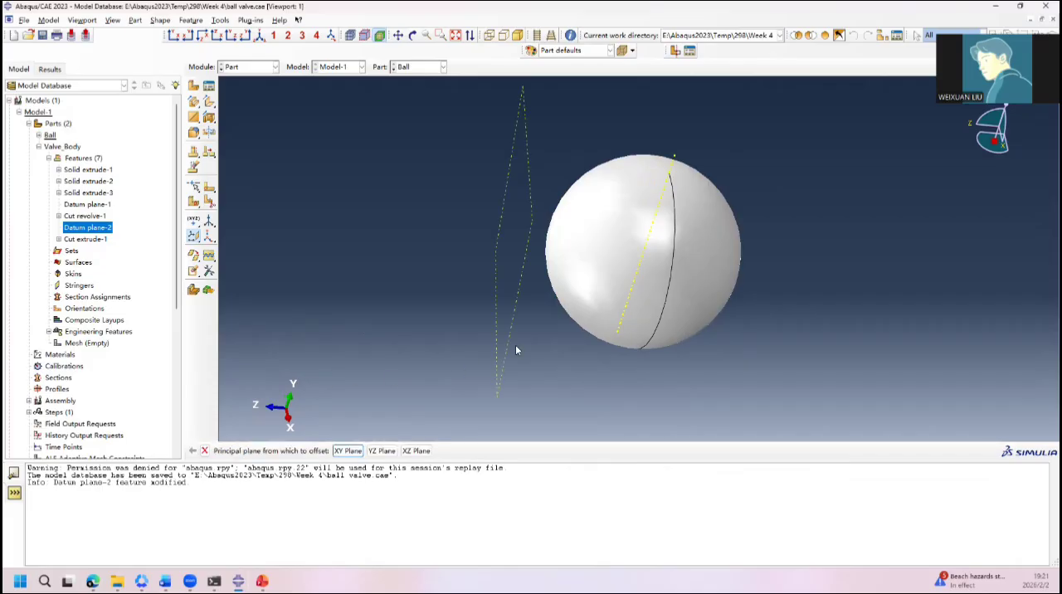
key(Escape)
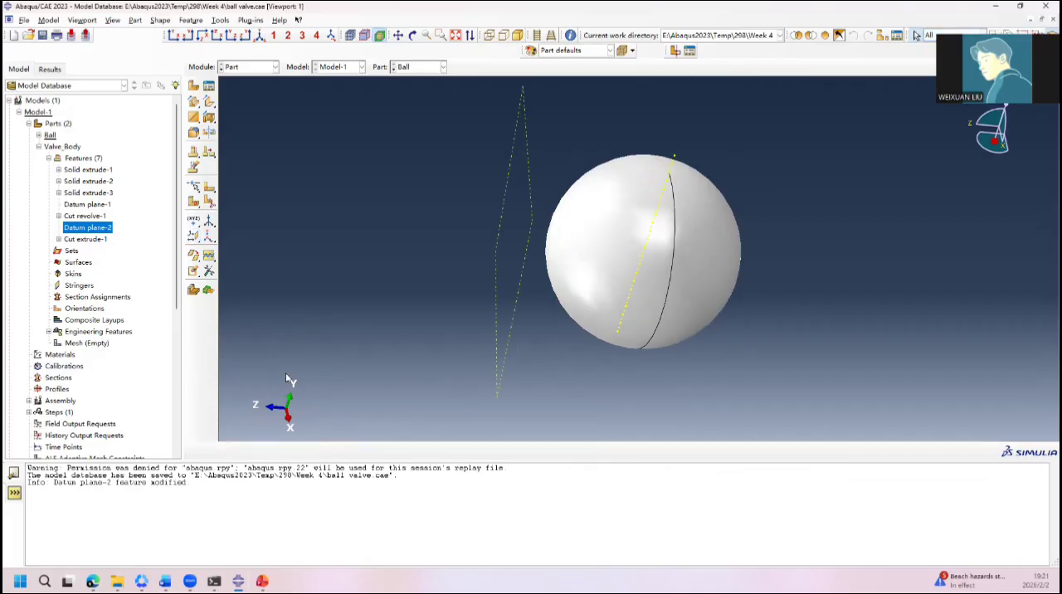
Step: Start an extruded cut sketch on the ball's datum plane, using the ball's curved edge as the vertical reference on the right
click(210, 117)
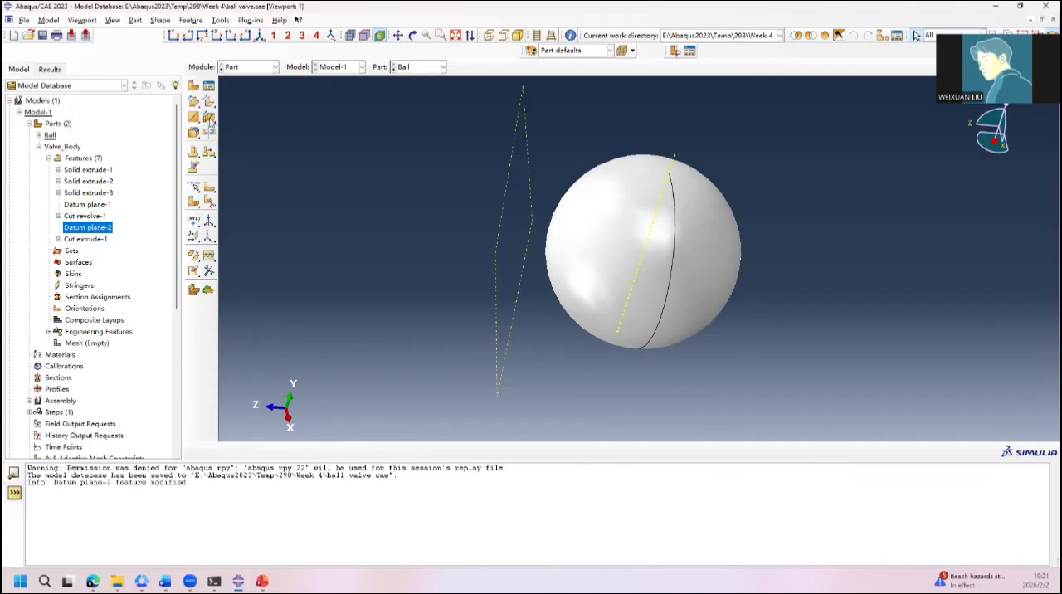
click(496, 261)
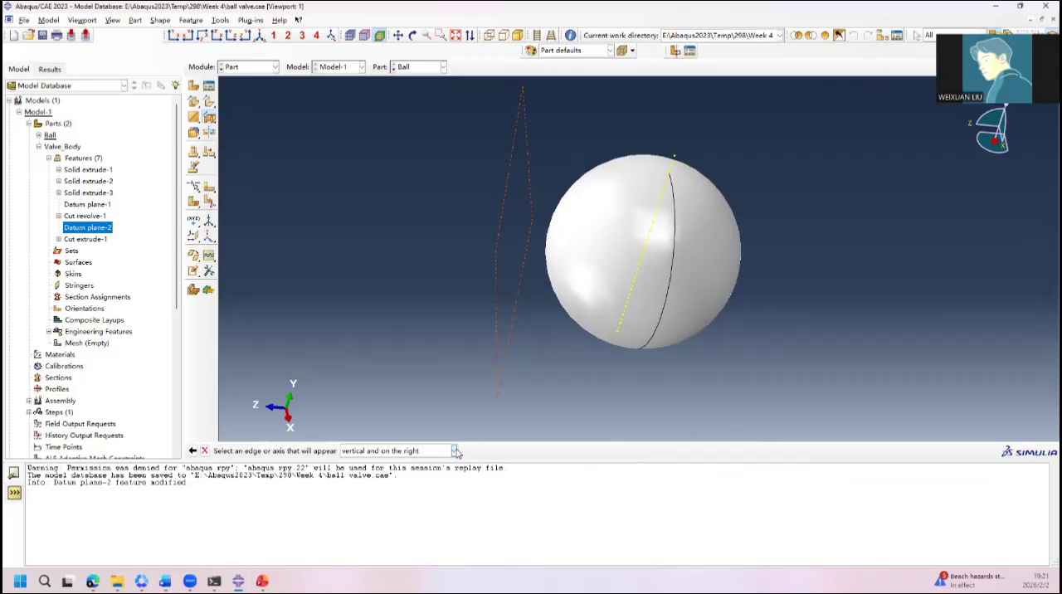
click(656, 332)
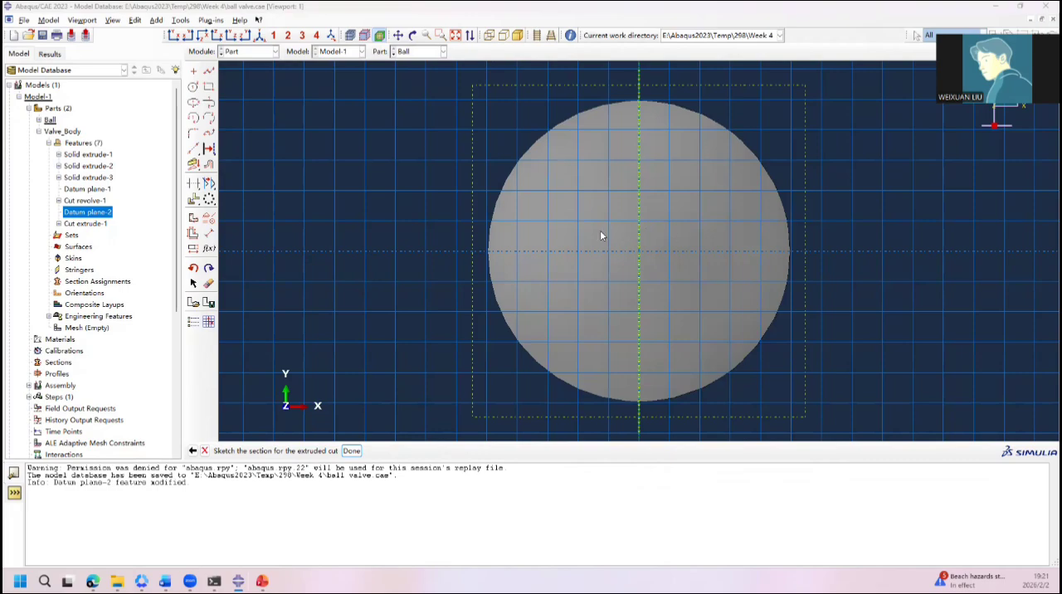
Step: Sketch a circle centred on the origin of the ball's cut sketch and set its radius to 152.4
click(193, 86)
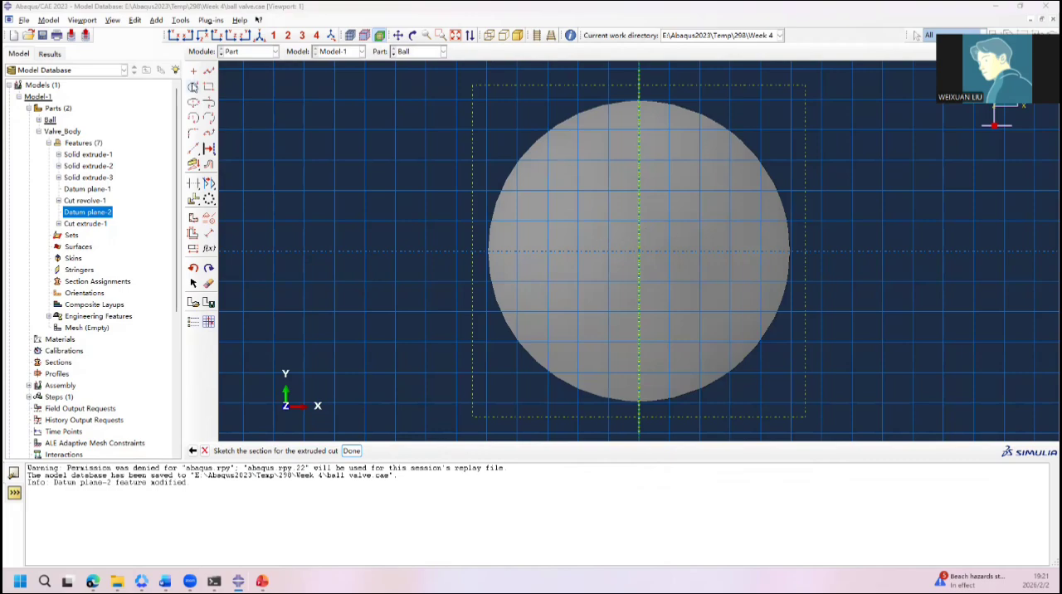
click(640, 251)
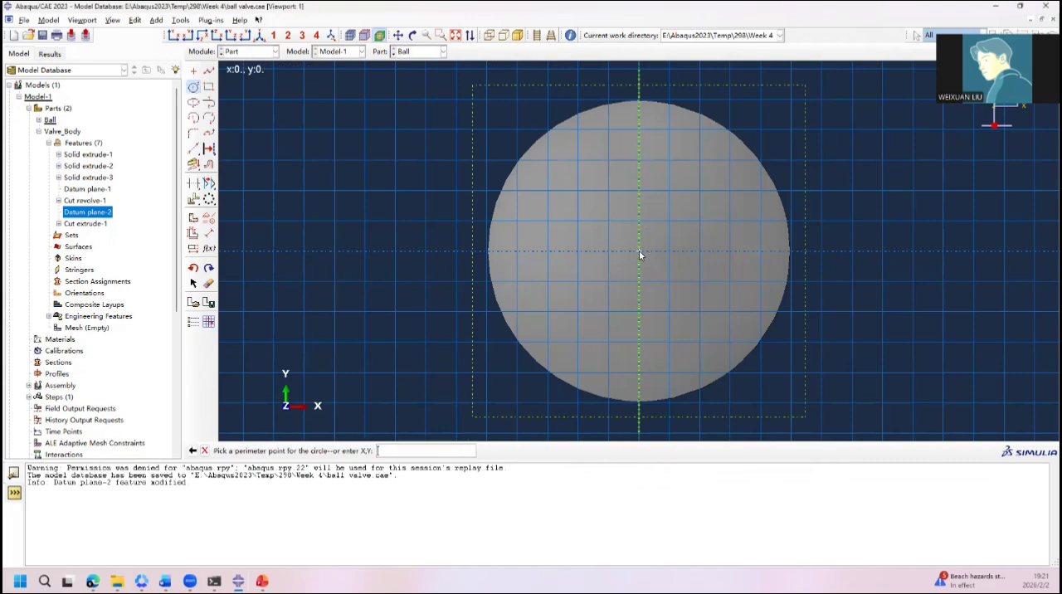
click(730, 273)
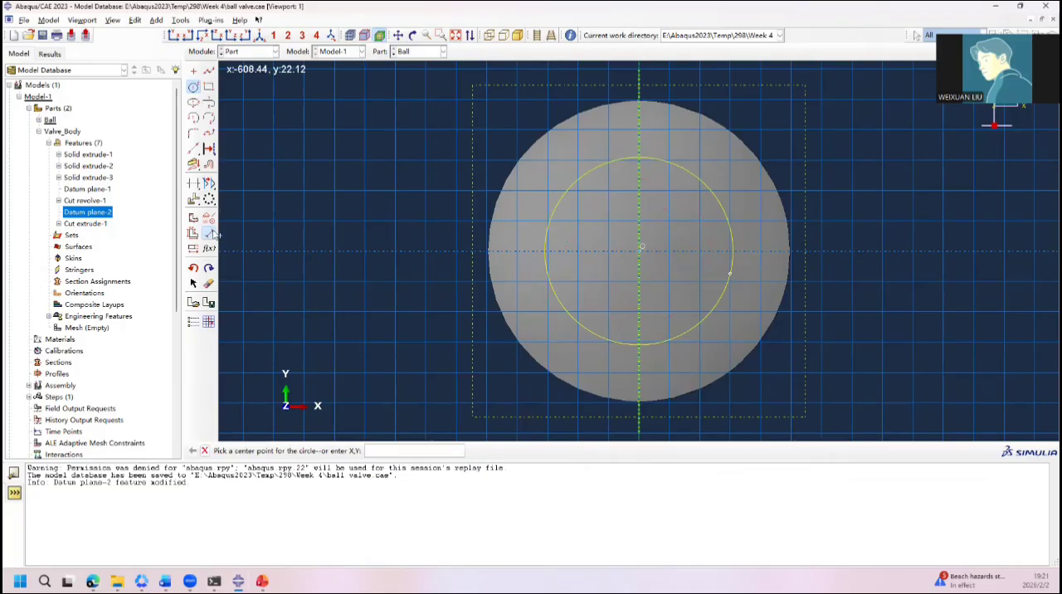
click(208, 232)
click(725, 217)
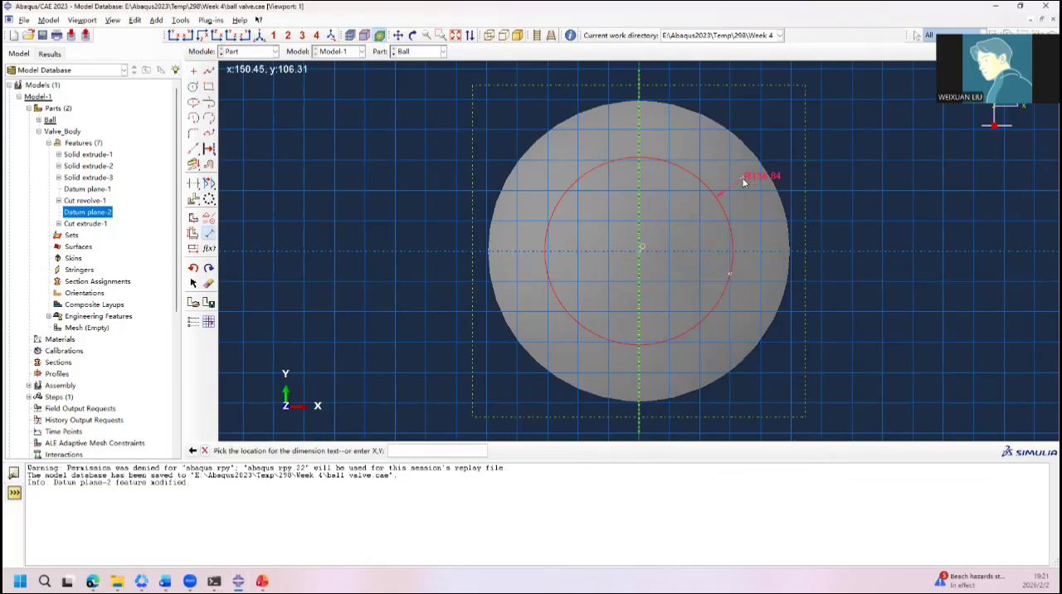
click(745, 189)
text(152.4)
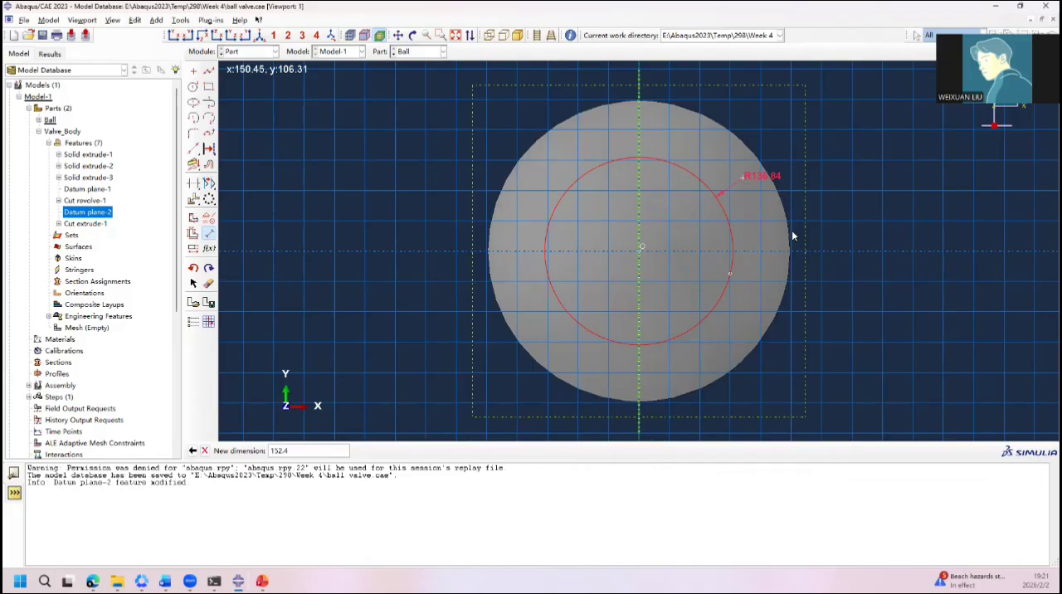
key(Return)
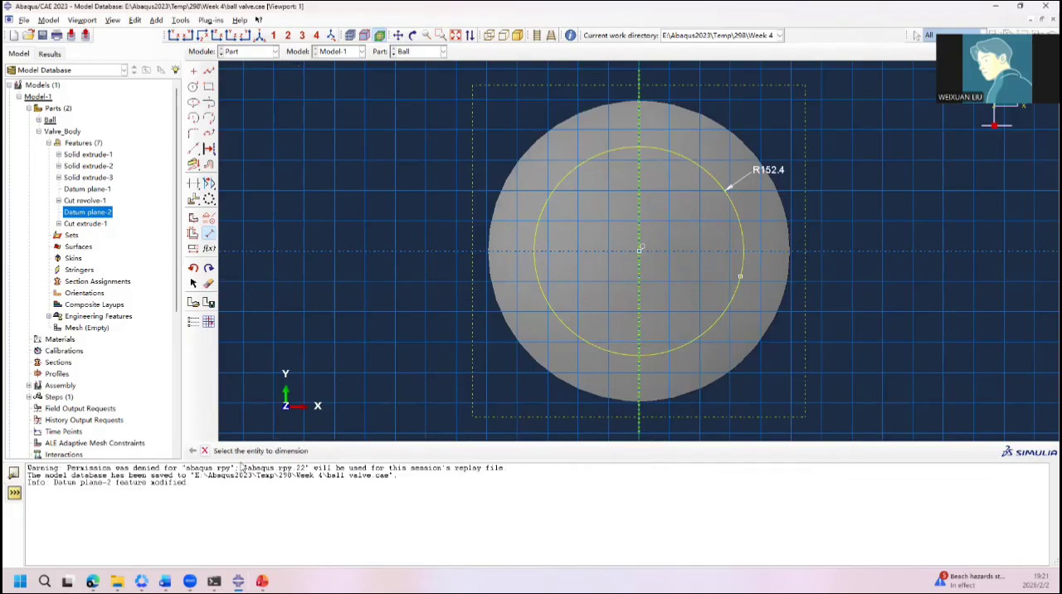
Step: Finish the circle sketch and cut it Through All so that the bore passes completely through the ball
click(205, 451)
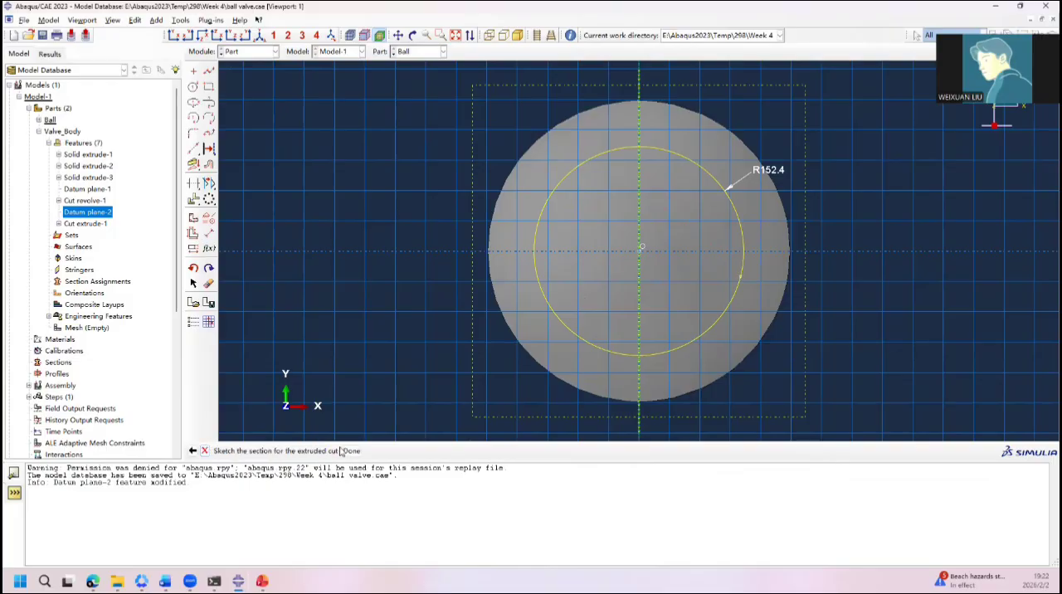
click(352, 450)
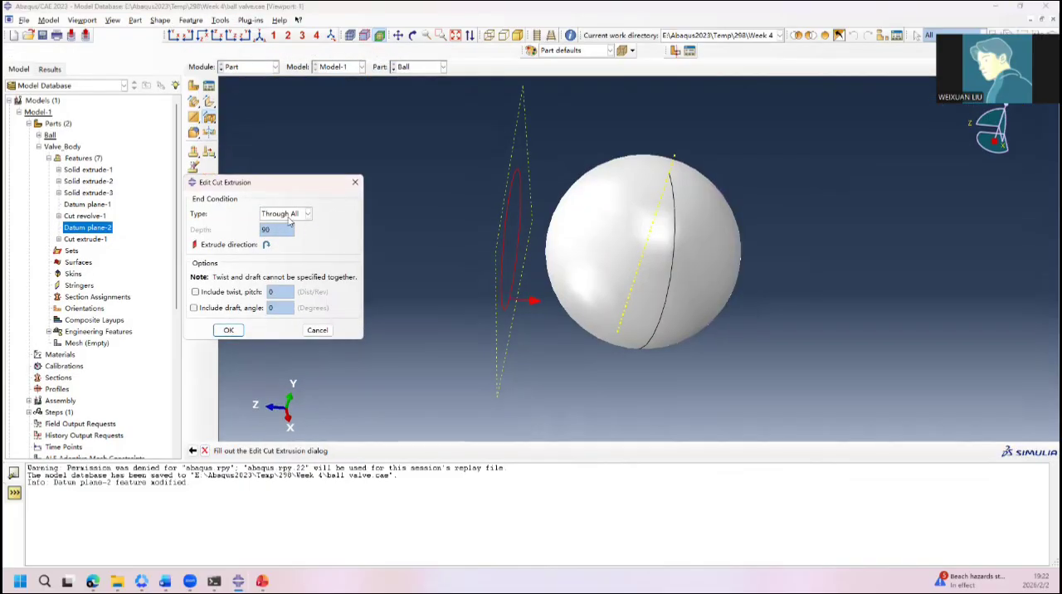
click(229, 330)
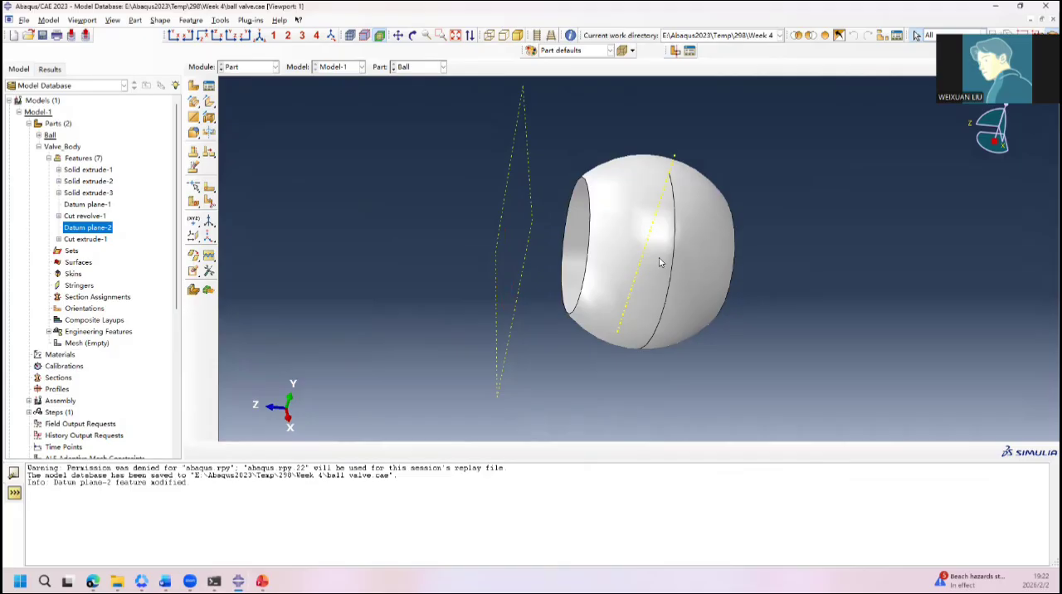
ctrl+alt+drag(660, 262, 641, 227)
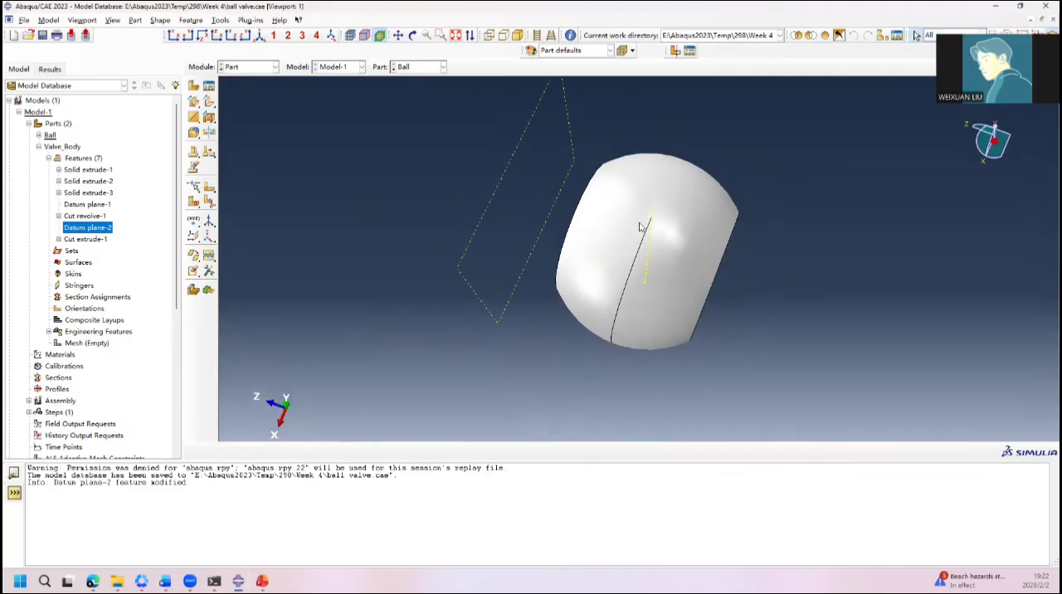
ctrl+alt+drag(548, 239, 539, 300)
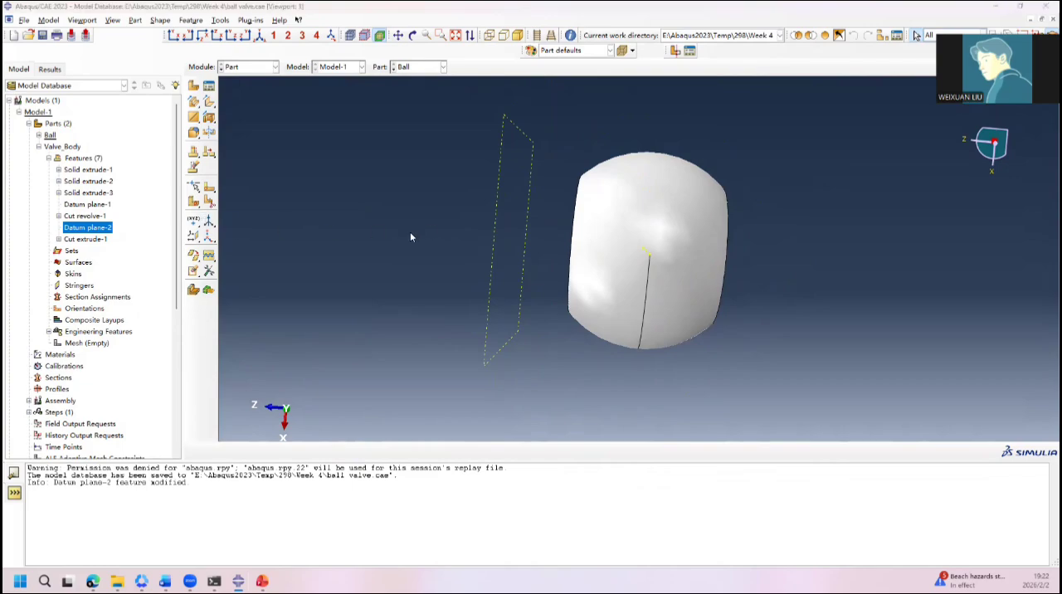
ctrl+alt+drag(517, 257, 630, 186)
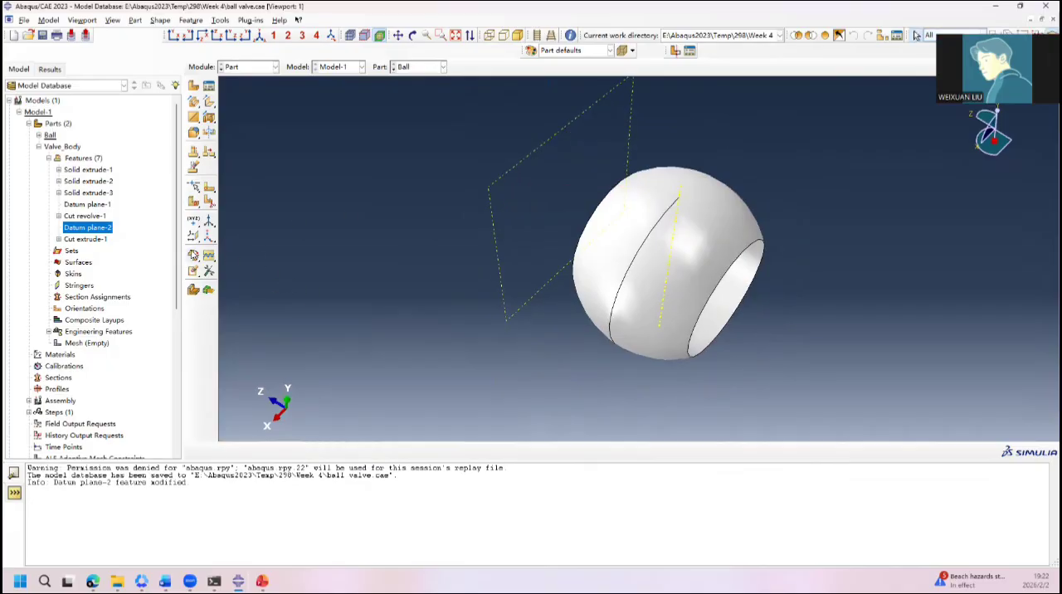
Step: Create a datum plane offset from the XZ principal plane, lying within the upper half of the ball
click(193, 234)
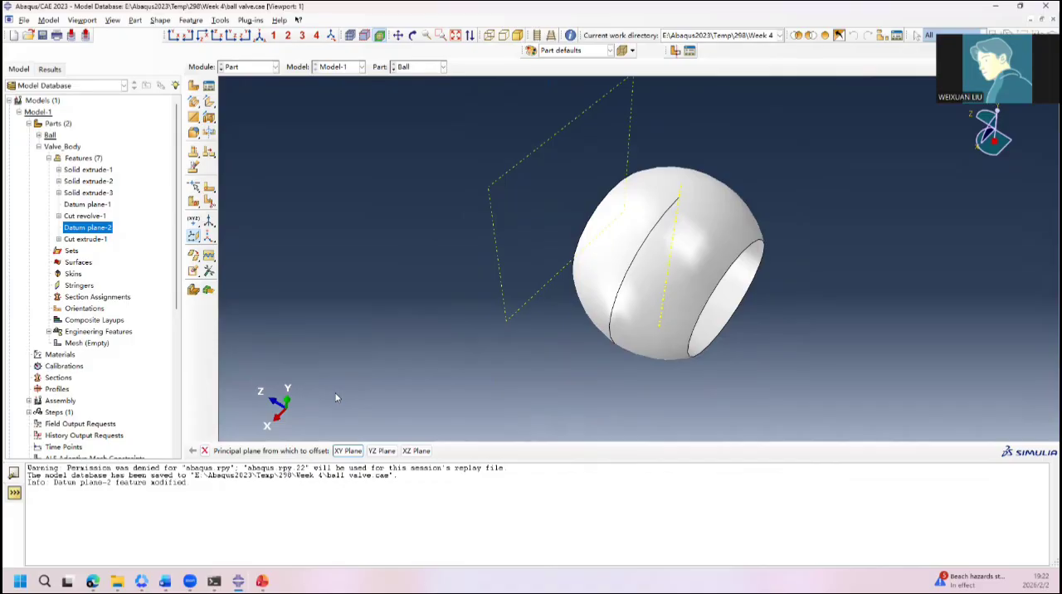
click(416, 451)
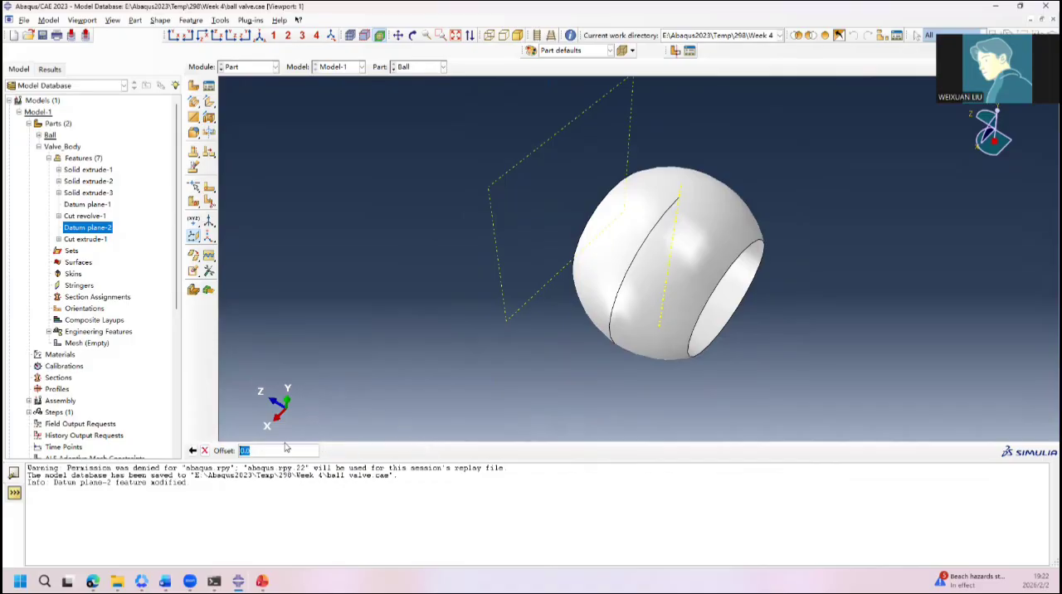
text(152.4)
key(Return)
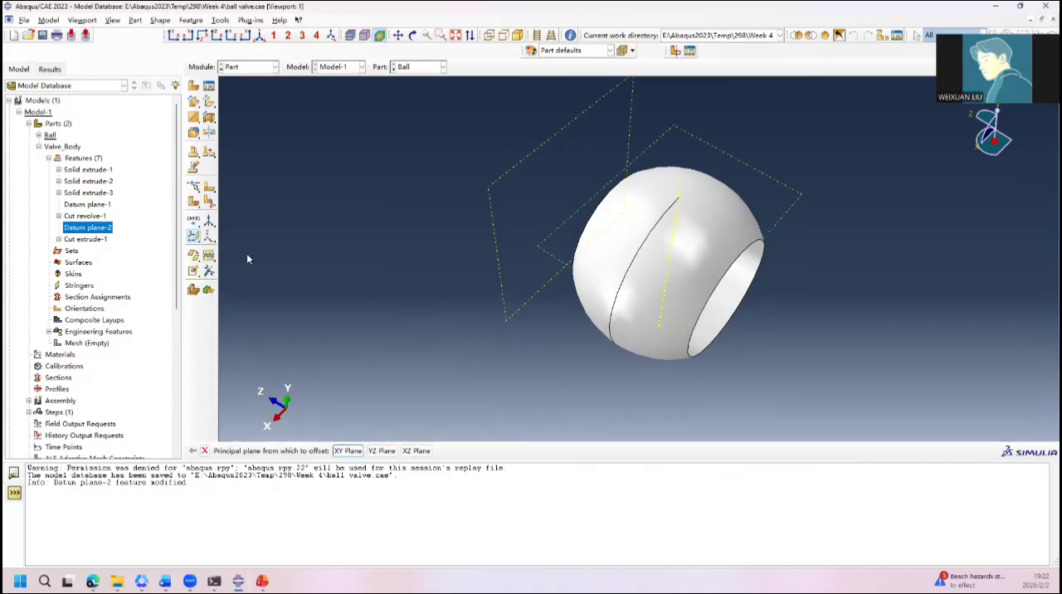
click(204, 450)
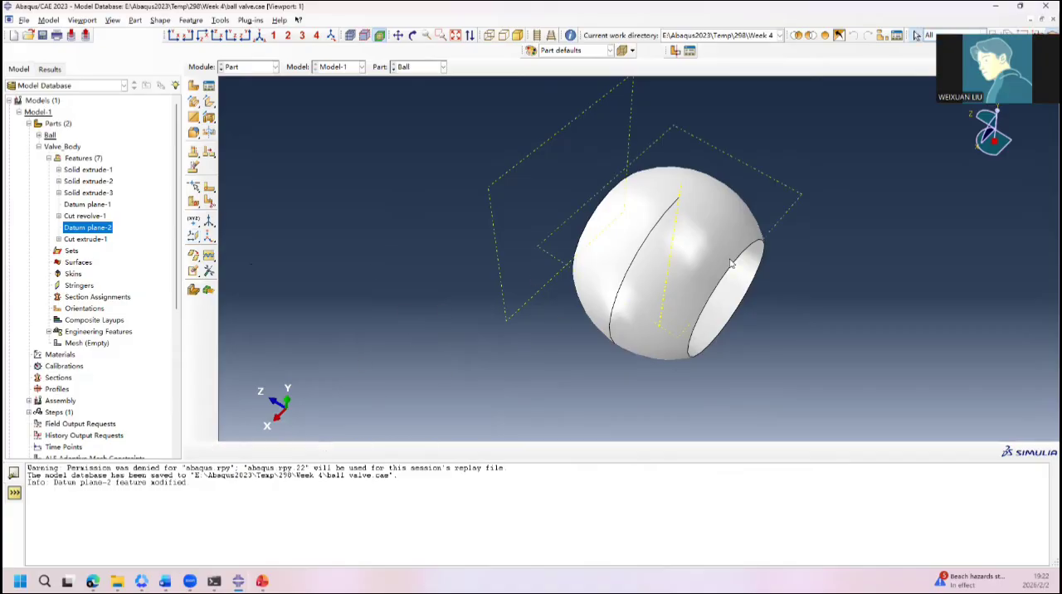
Step: Start a solid extrude sketch on the new horizontal datum plane, using the bore's rim edge as the orientation reference
click(194, 100)
click(554, 257)
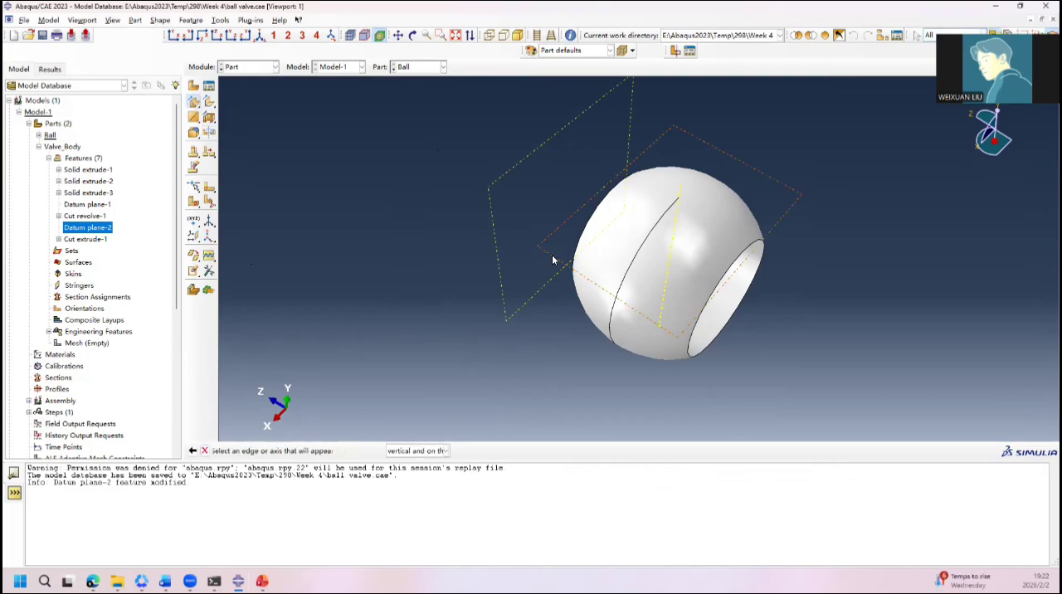
click(737, 267)
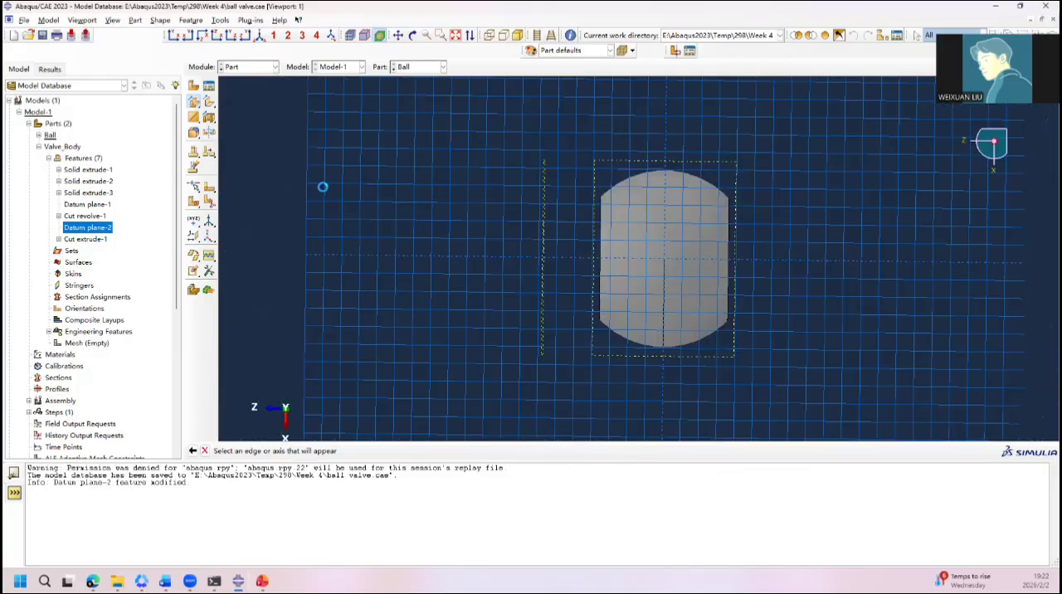
Step: Sketch a circle centred on the origin for the ball's stem and set its radius to 40
click(196, 88)
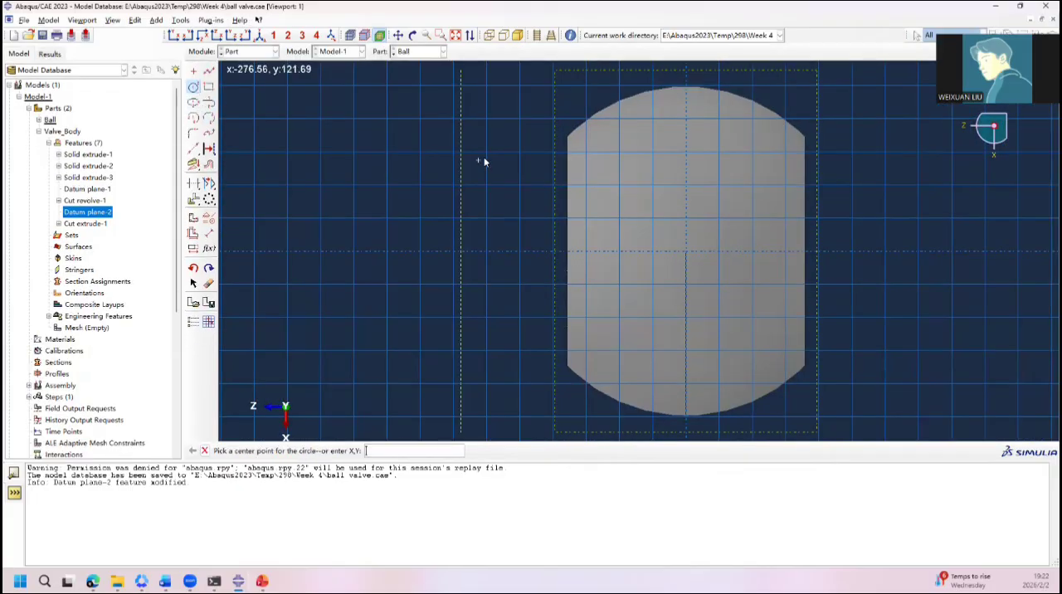
click(688, 252)
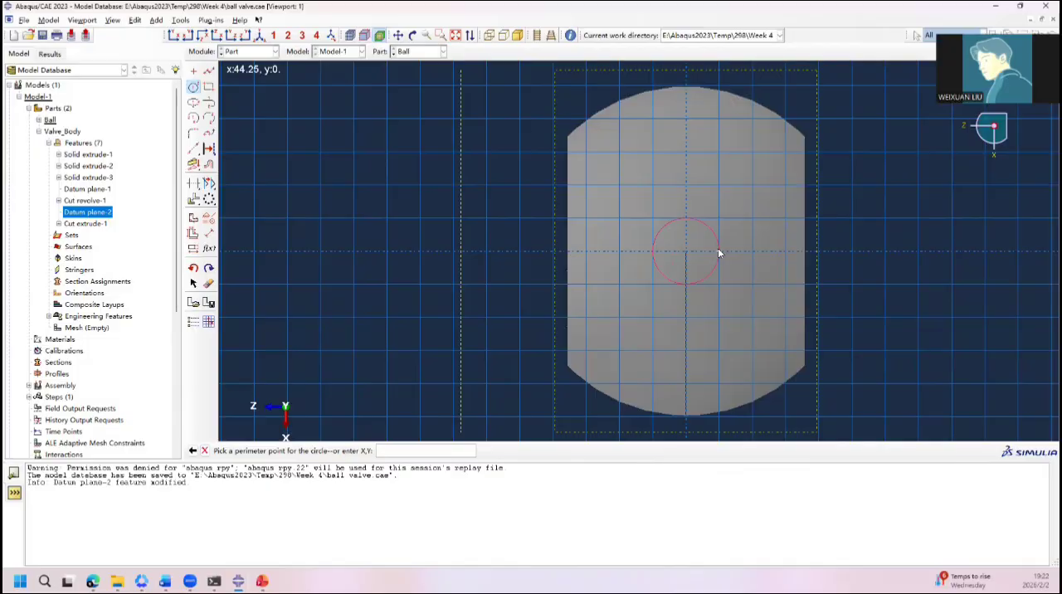
click(718, 253)
click(208, 233)
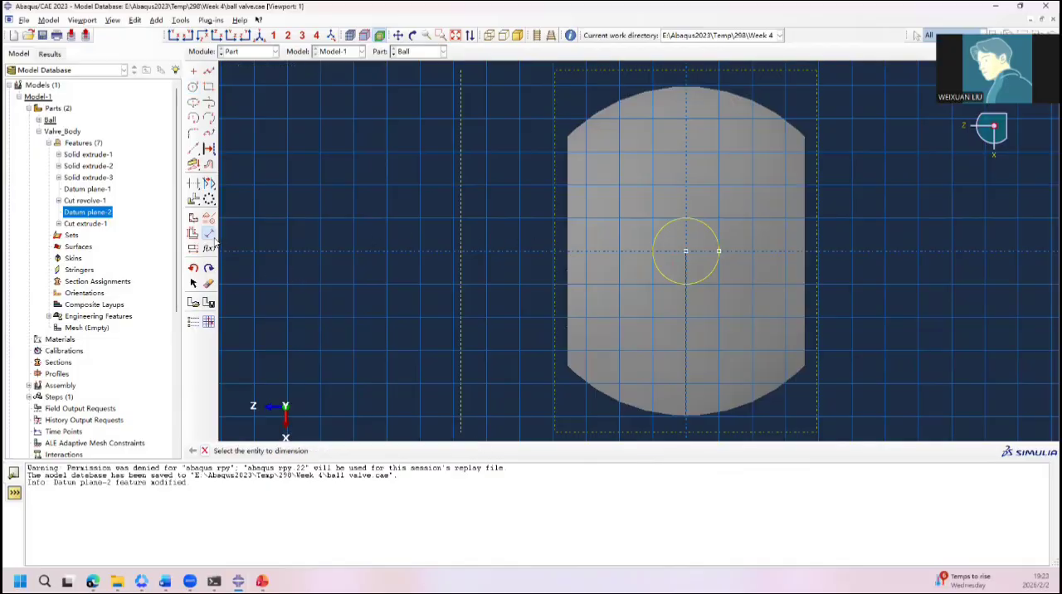
click(712, 276)
click(748, 311)
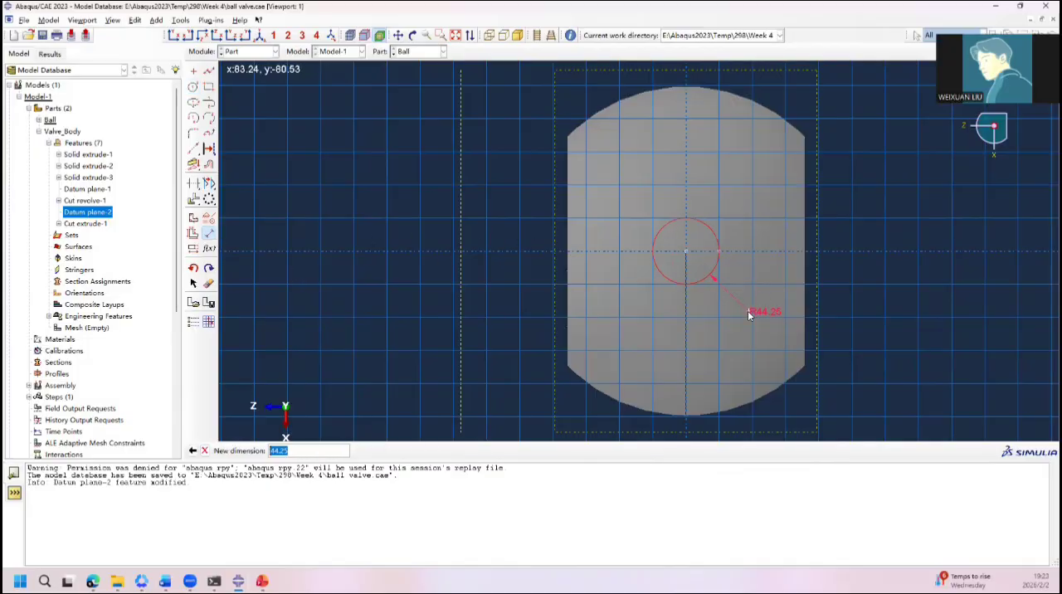
text(40)
key(Return)
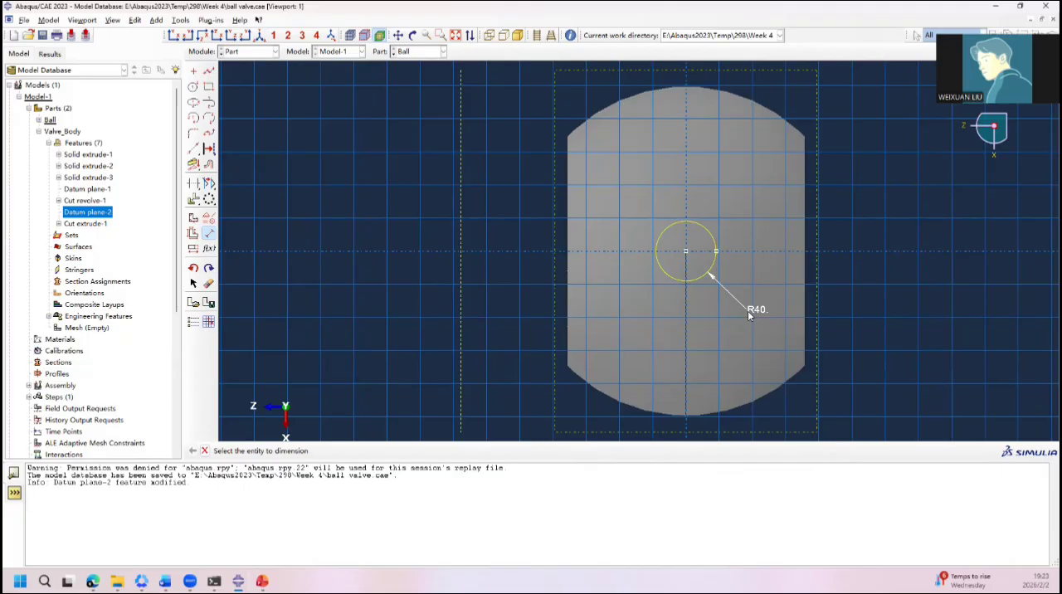
Step: Finish the stem sketch and extrude it upward as a Blind extrusion with a depth of 300
click(205, 452)
click(359, 452)
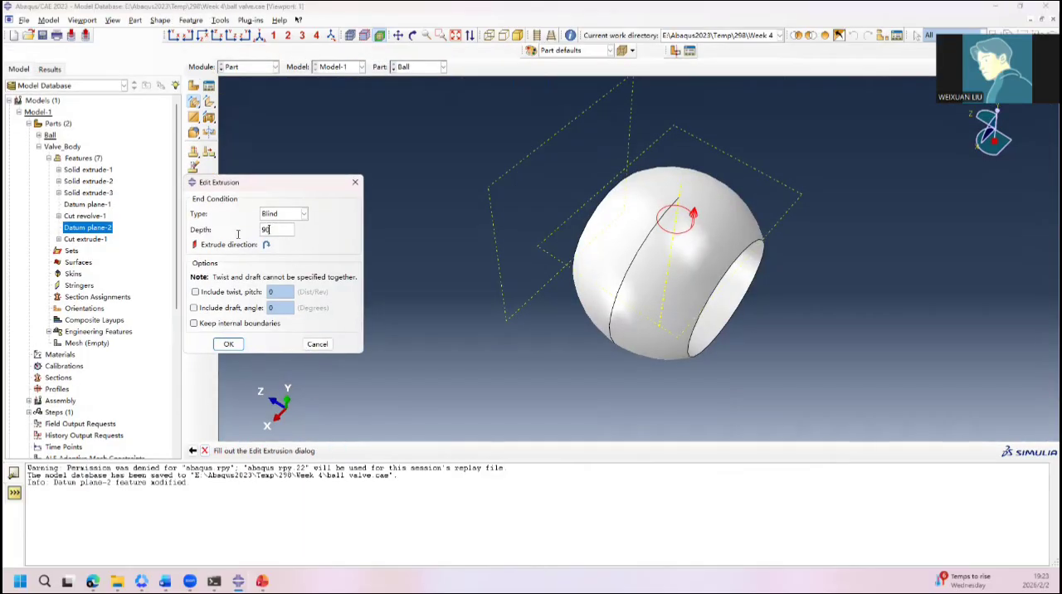
key(BackSpace)
key(BackSpace)
text(300)
click(228, 344)
ctrl+alt+drag(481, 283, 564, 236)
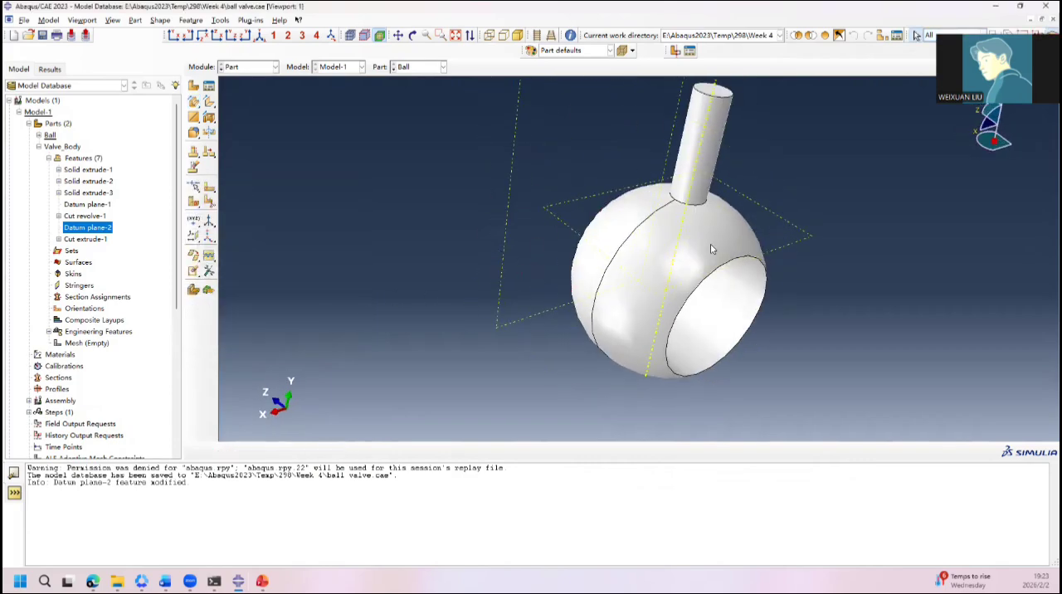
ctrl+alt+drag(711, 249, 608, 259)
ctrl+alt+drag(711, 222, 637, 215)
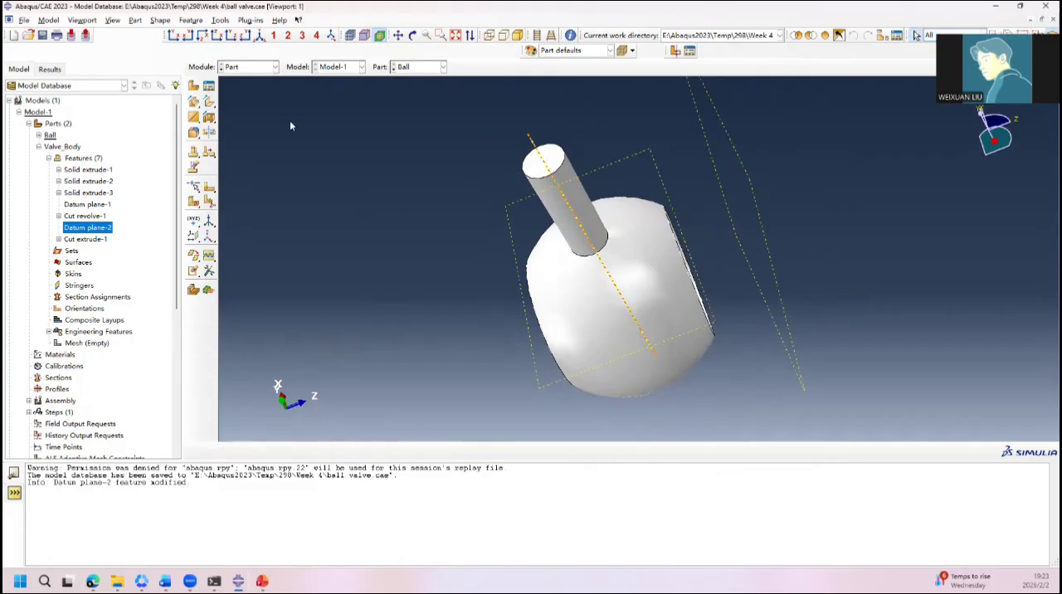
Step: Switch to the Property module, and bring up the Material slide of the Abaqus Week 5 presentation in PowerPoint
click(249, 68)
click(252, 90)
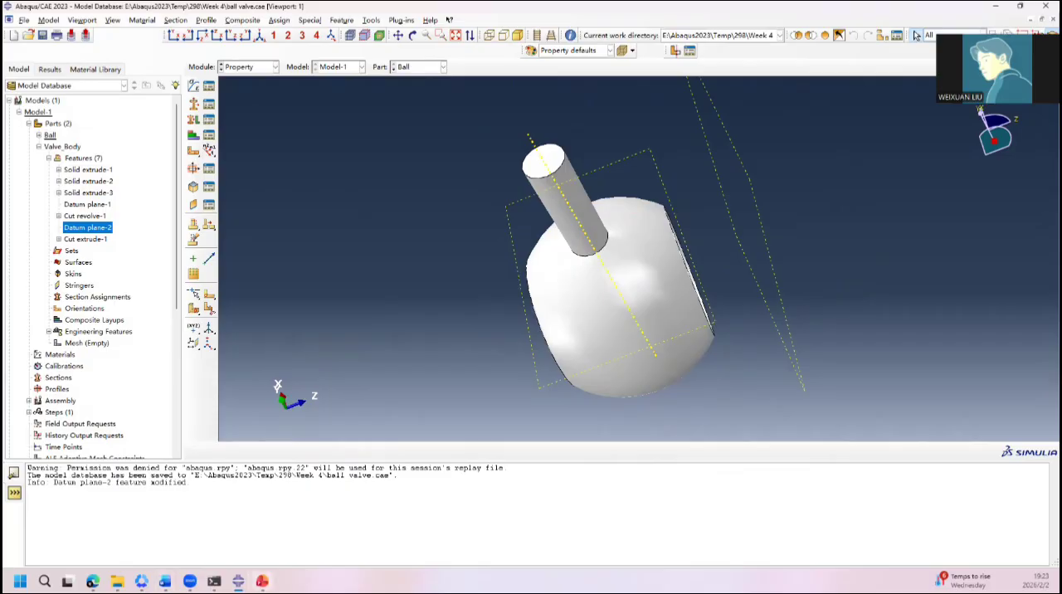
click(263, 581)
click(146, 347)
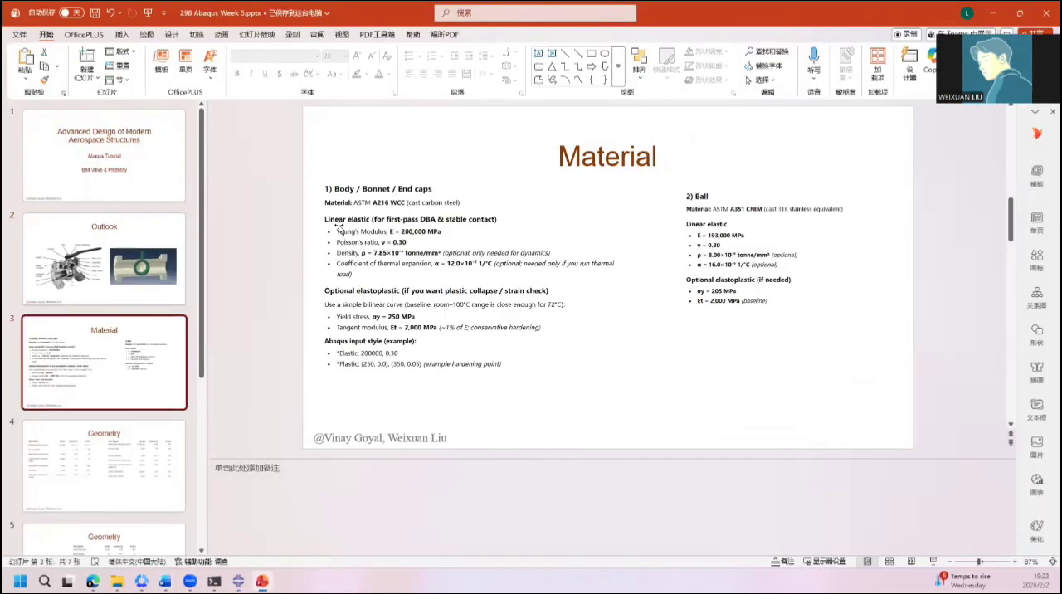
click(382, 239)
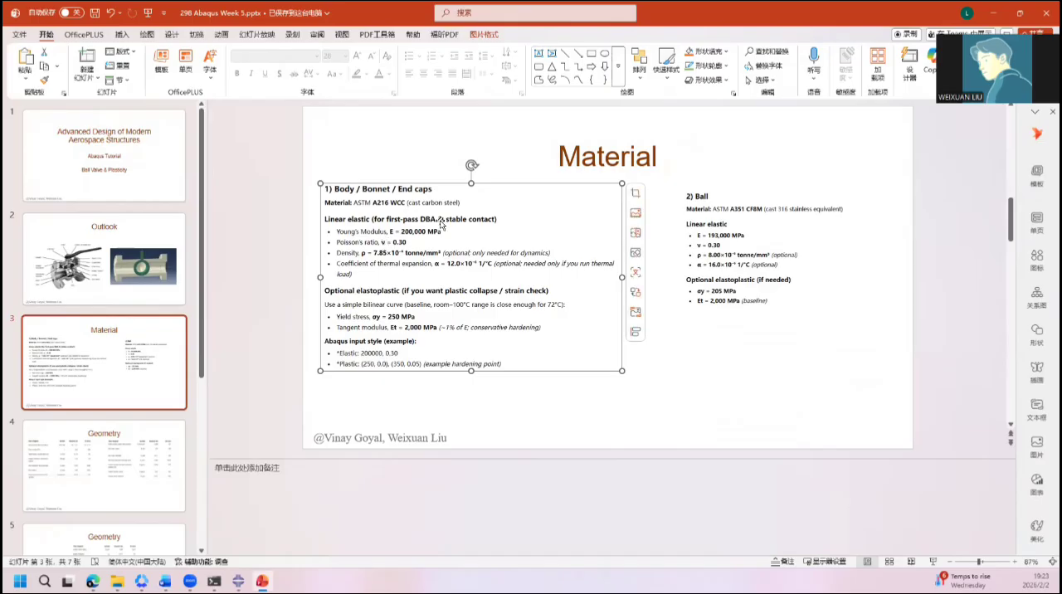
key(alt+Tab)
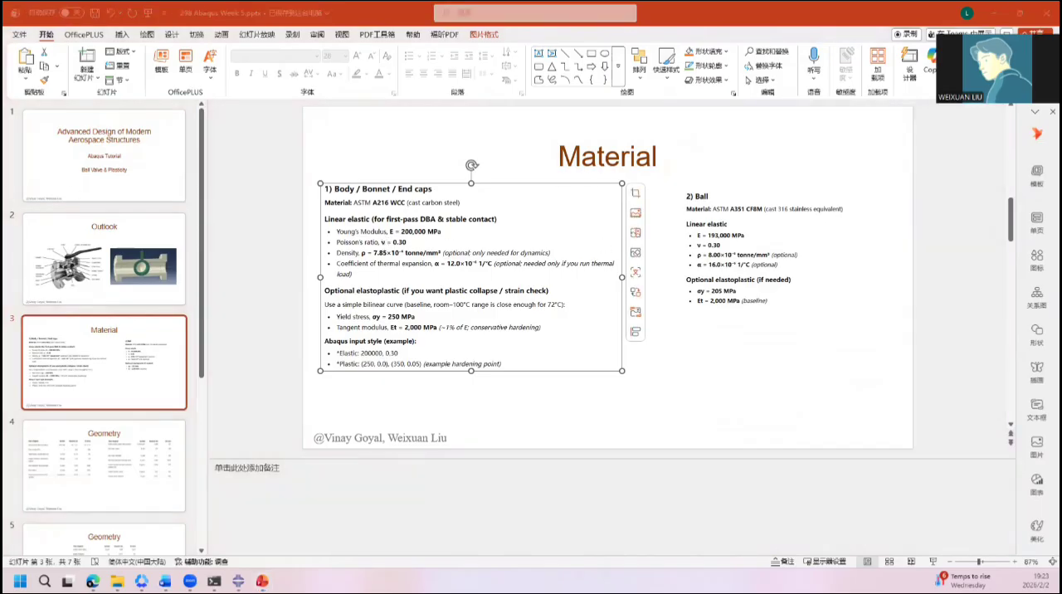
key(alt+Tab)
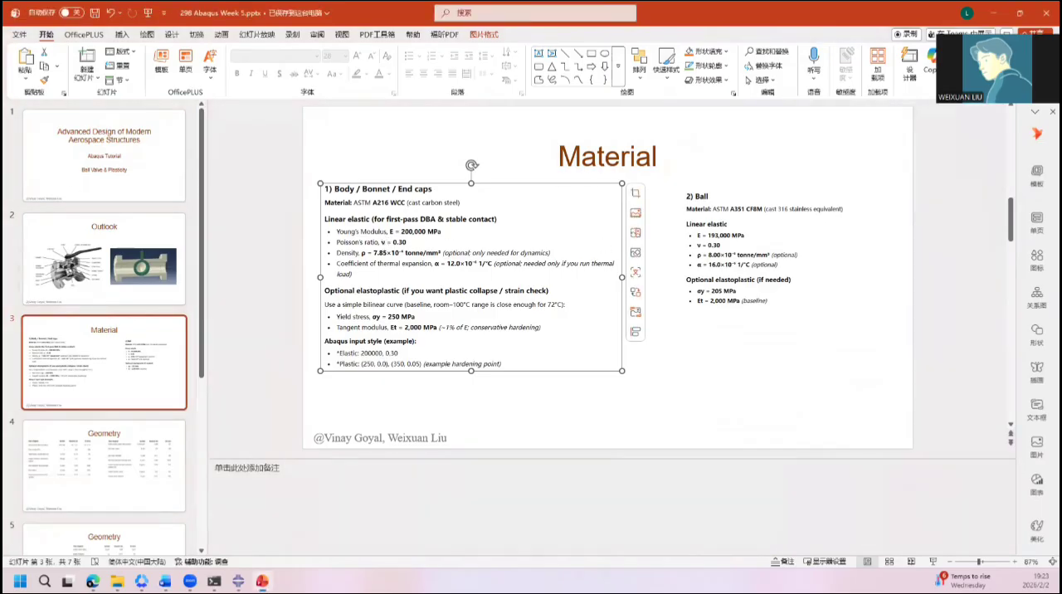
click(540, 416)
Step: Capture the body's linear elastic data and the ball's material data from the slide, and pin both snips on screen
key(F1)
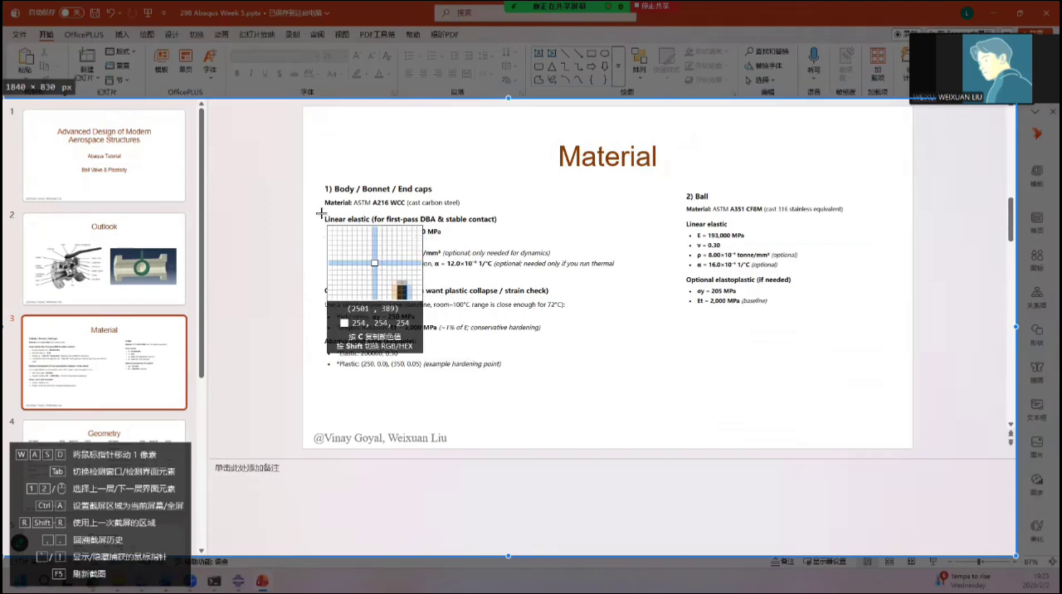
drag(323, 213, 554, 283)
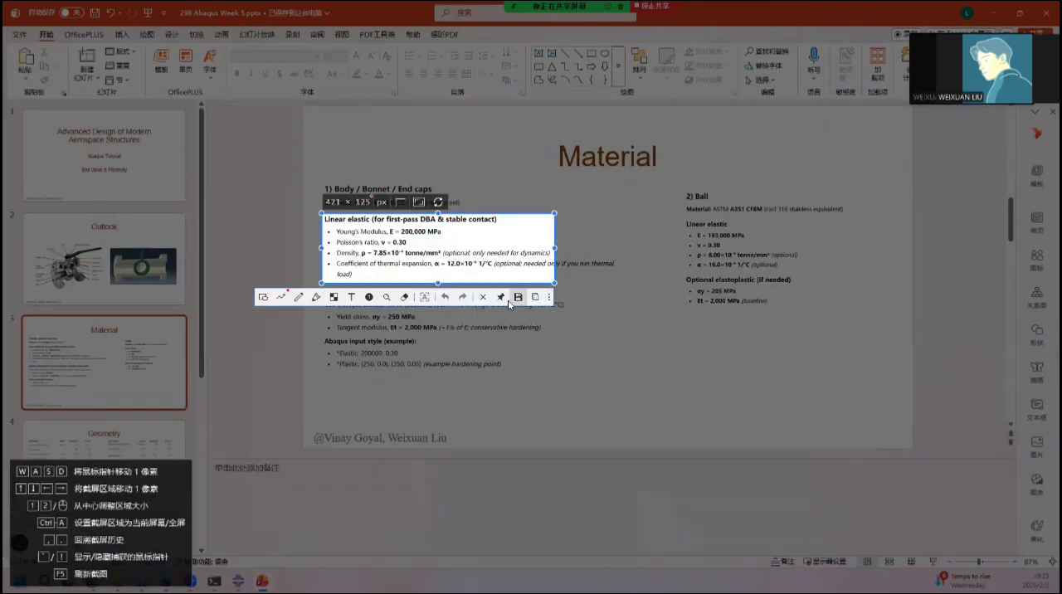
click(502, 300)
key(F1)
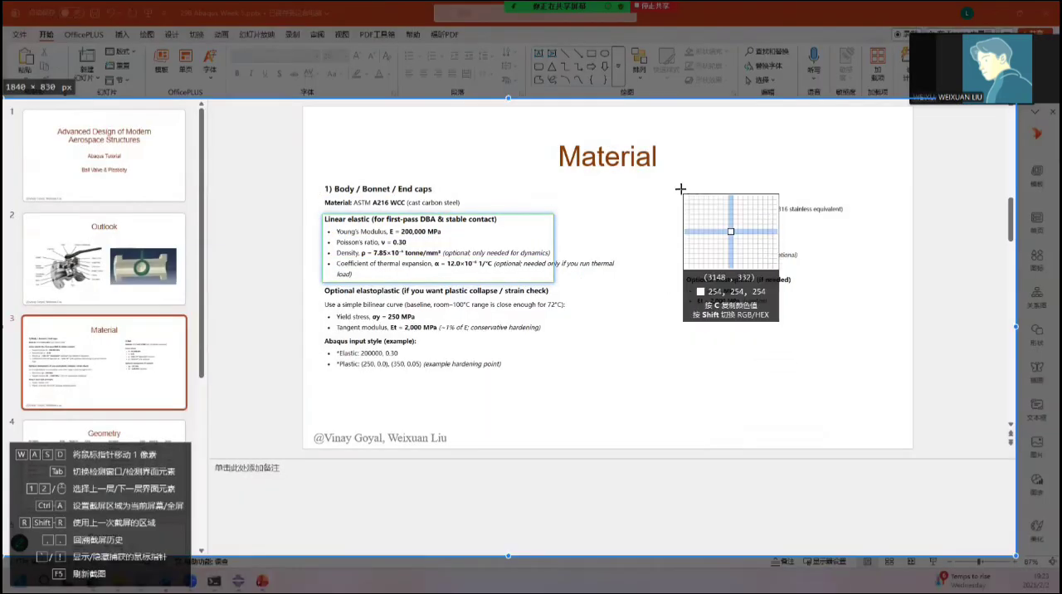
drag(681, 190, 785, 275)
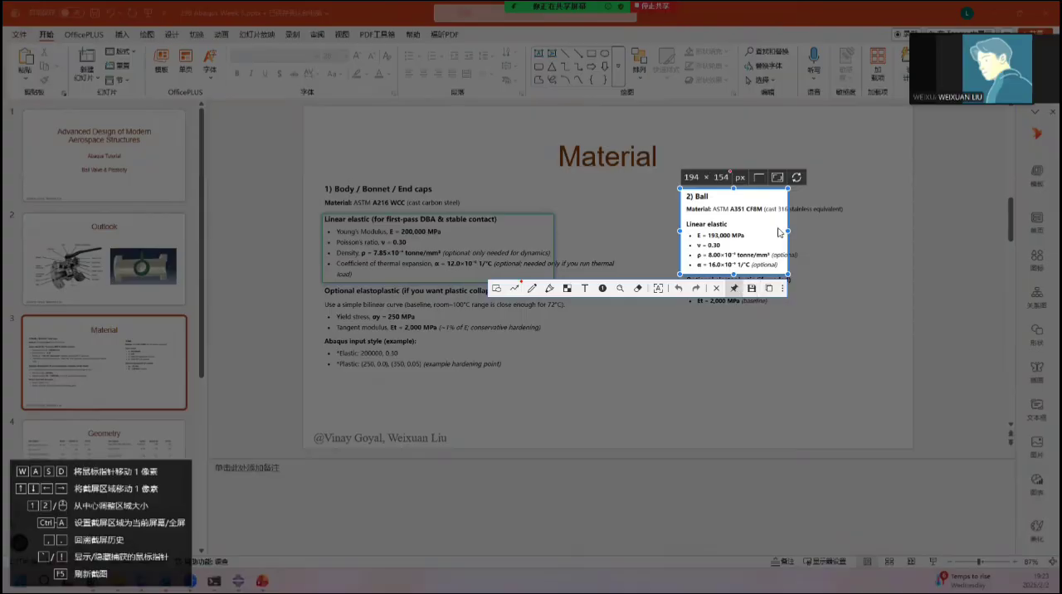
click(735, 288)
Step: Return to Abaqus/CAE and move the two pinned property snips aside, clear of the ball model
click(993, 15)
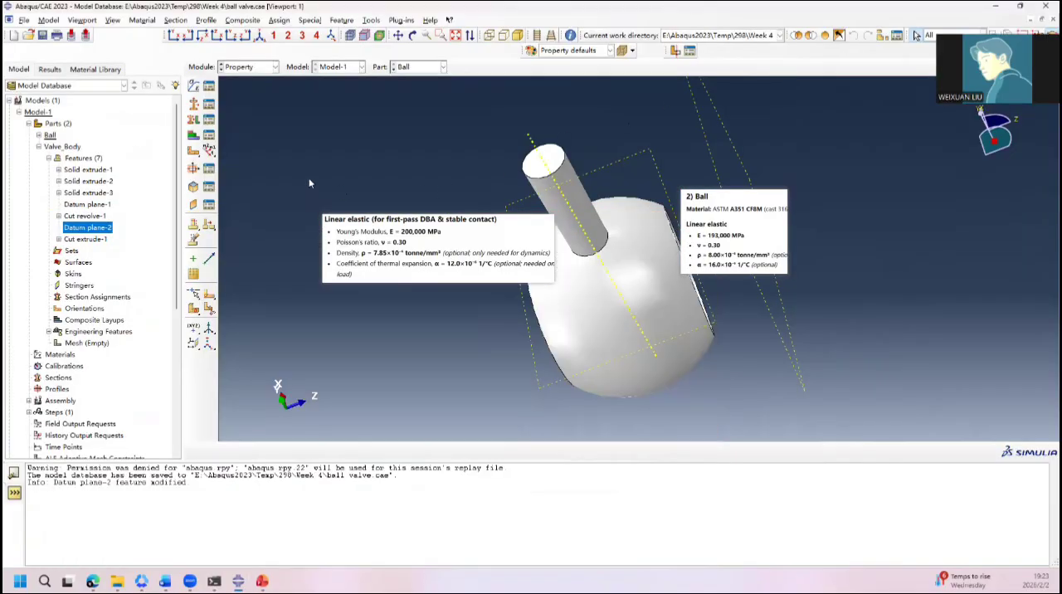
drag(386, 256, 326, 313)
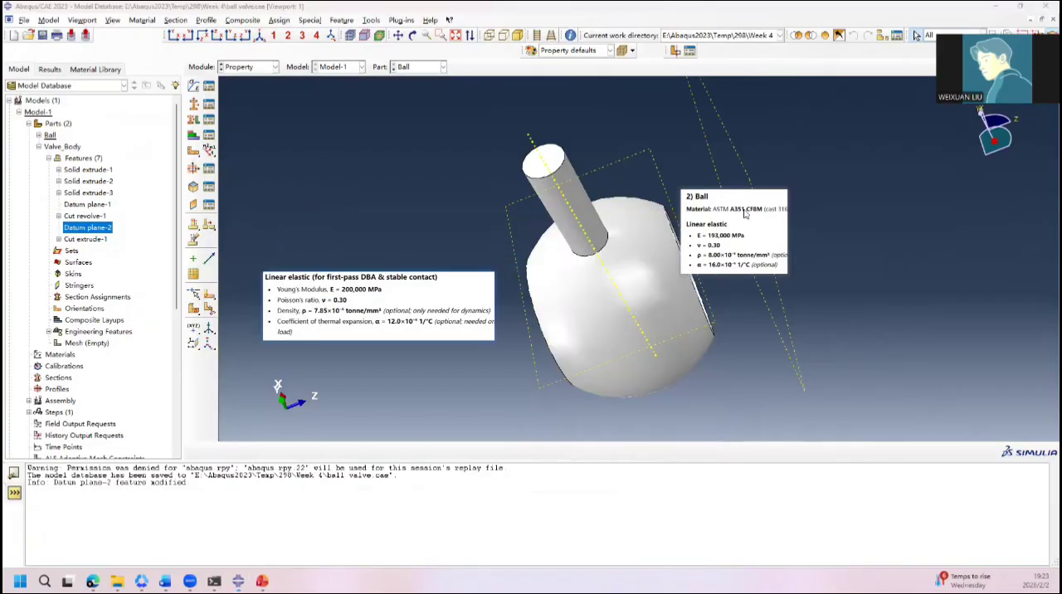
drag(740, 220, 964, 237)
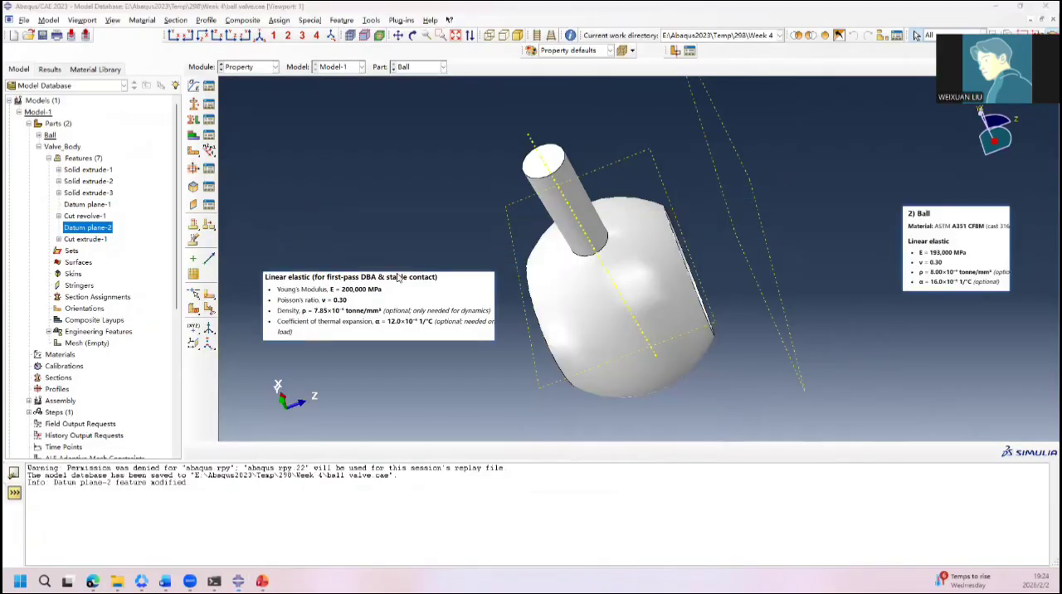
Step: Start a new material, move the pinned body properties off its behavior settings, and open the material's name for editing
click(193, 85)
drag(365, 278, 346, 374)
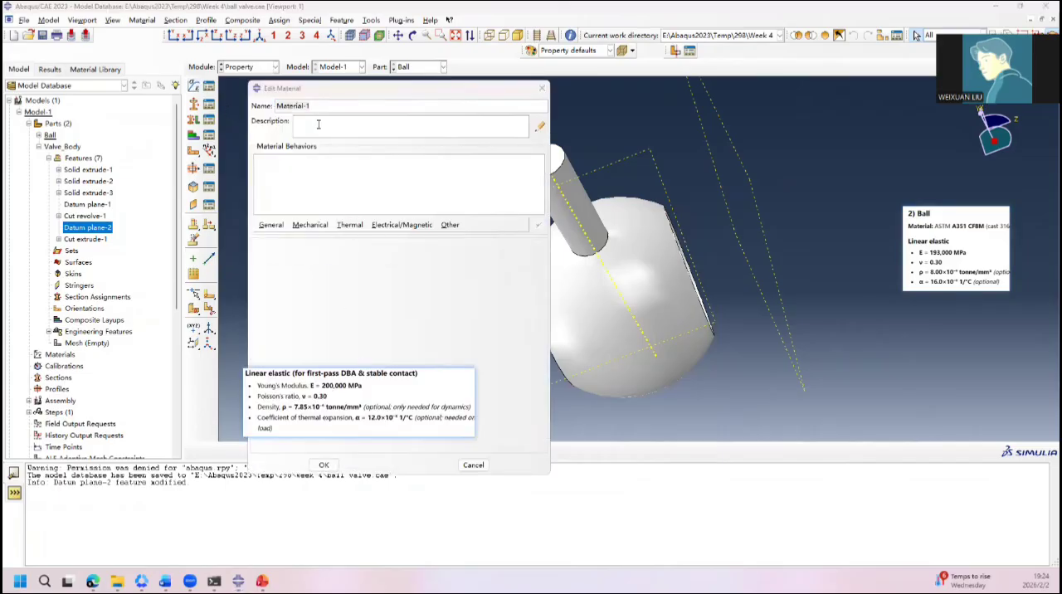
drag(340, 107, 208, 111)
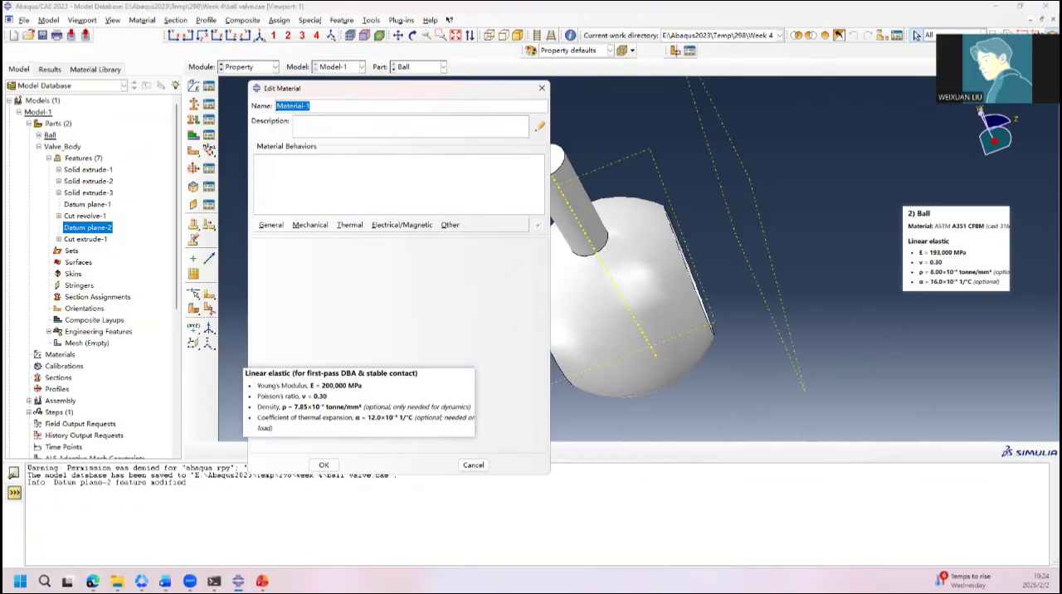
Step: Switch to PowerPoint and pin a snip of the Body / Bonnet / End caps text, from its heading through the linear elastic data
click(263, 580)
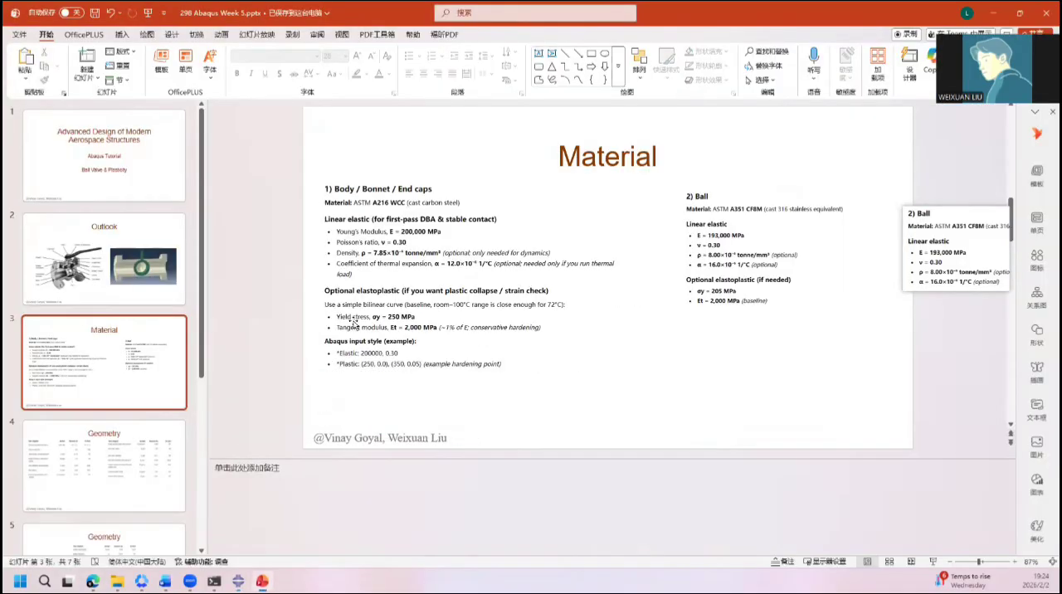
key(F1)
drag(322, 176, 624, 283)
click(579, 301)
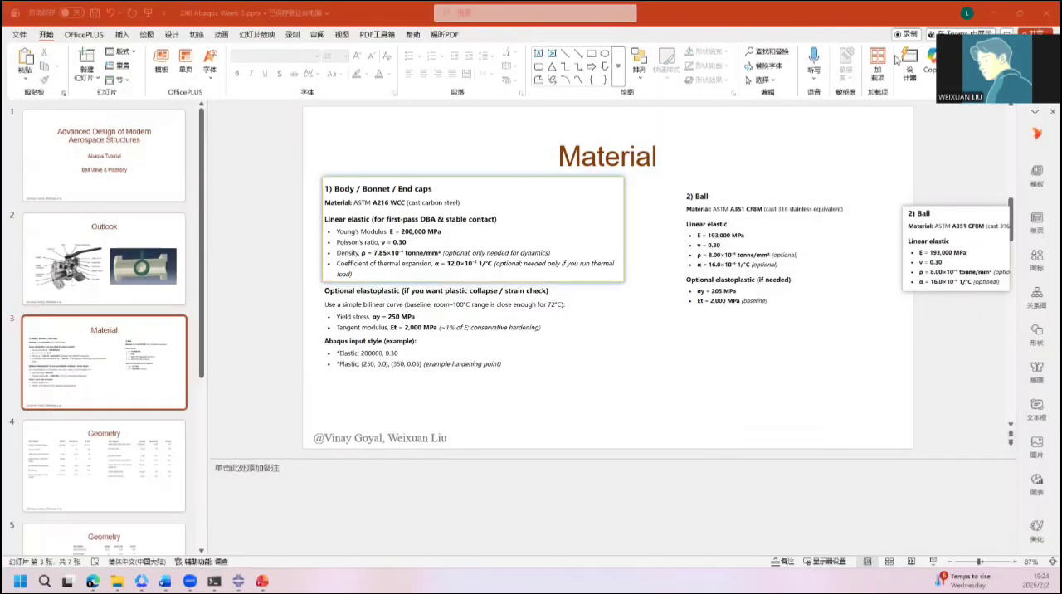
Step: Return to Abaqus/CAE, name the new material A216 WCC, add an Elastic behavior, and move the pinned body snip off the data table
click(995, 12)
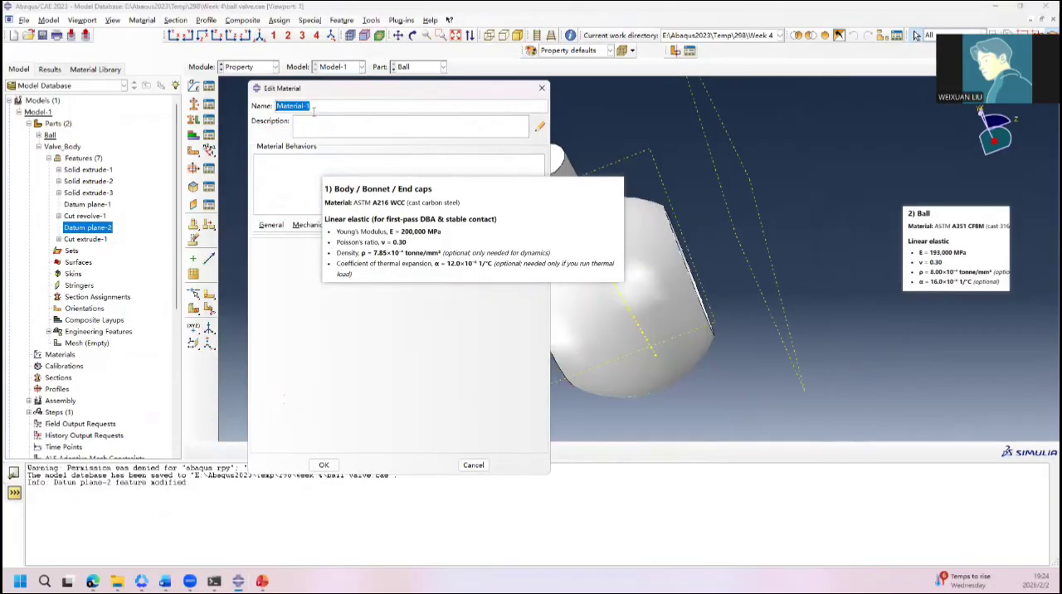
text(A216 WCC)
click(310, 225)
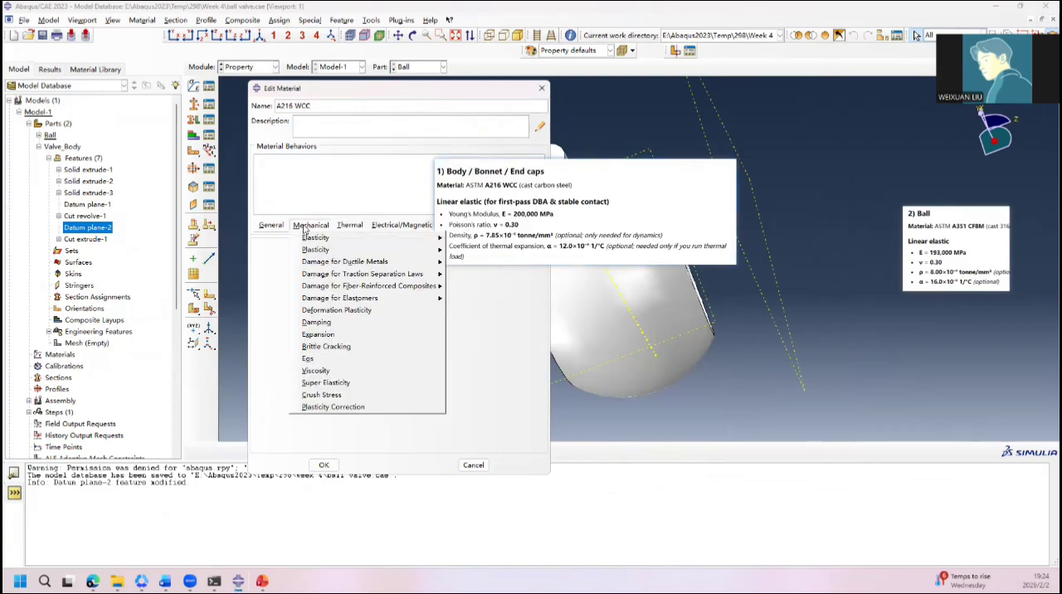
mouse_move(315, 239)
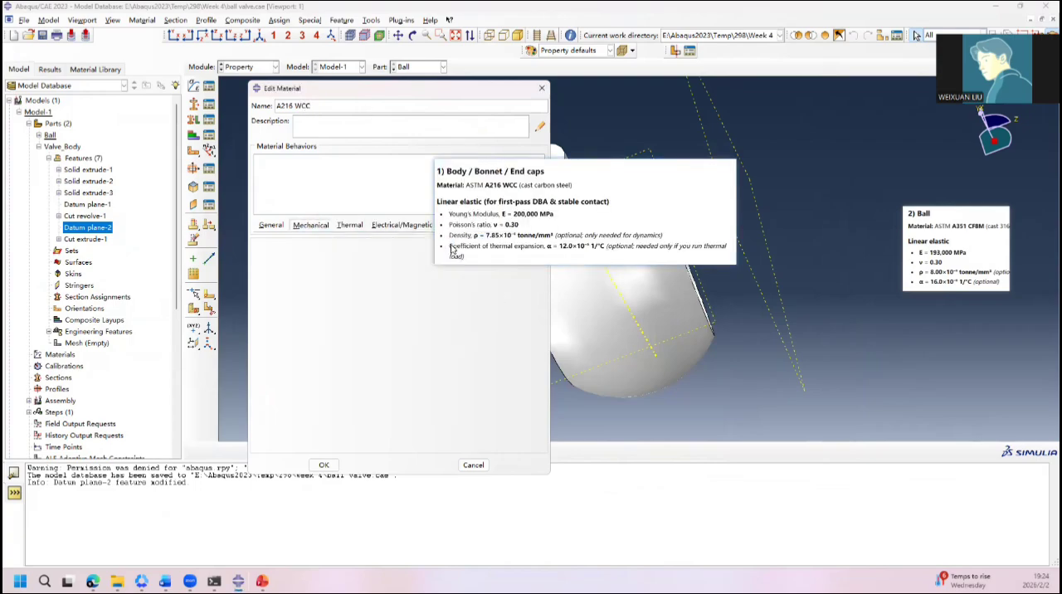
click(464, 239)
drag(505, 237, 445, 299)
Step: Set the A216 WCC material's Young's modulus to 2e5 and Poisson's ratio to 0.3, and save the material
click(301, 385)
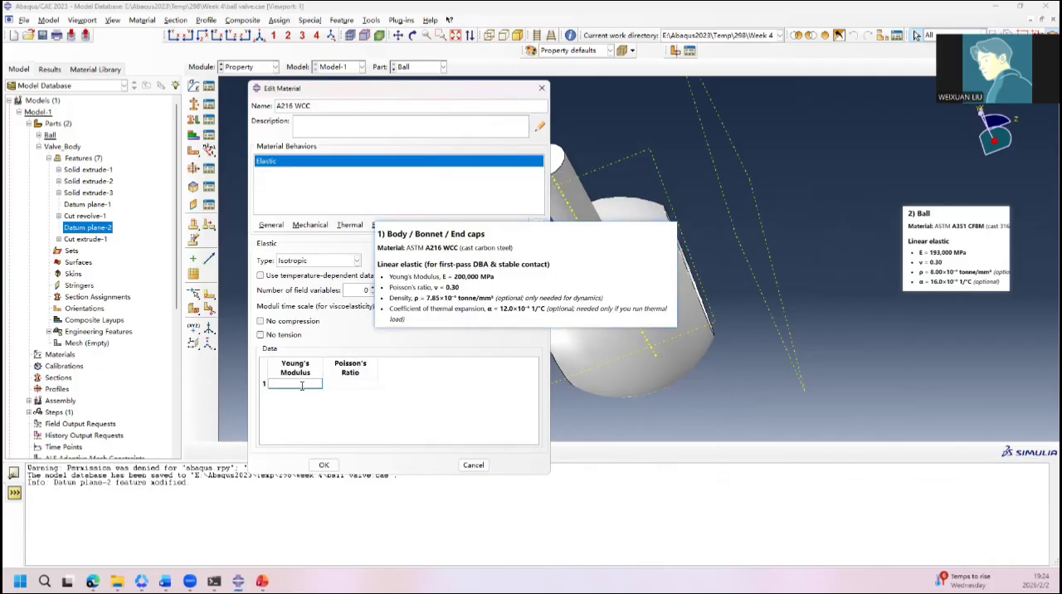
click(348, 383)
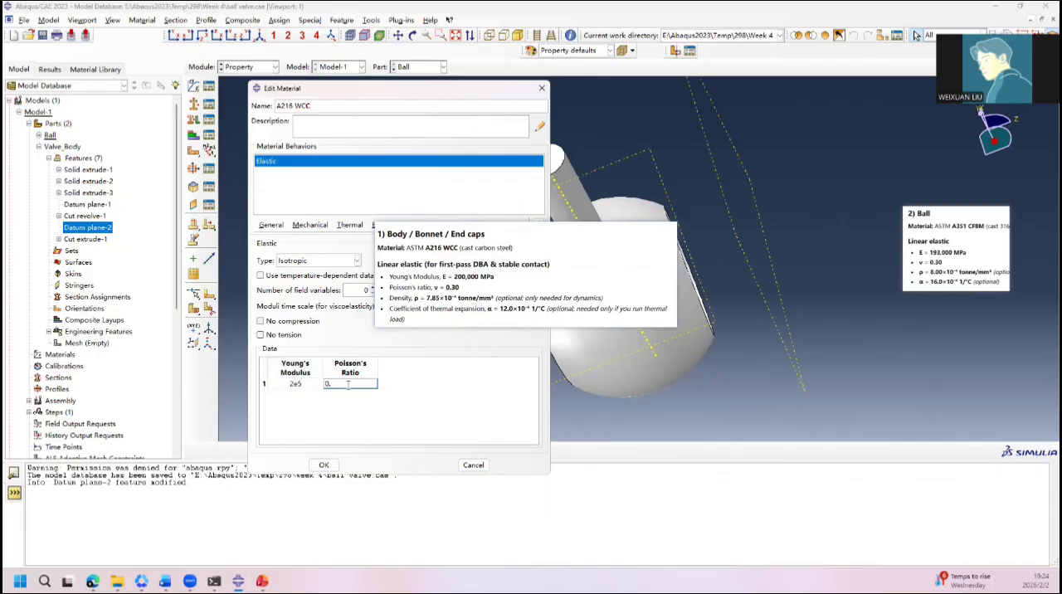
text(0.3)
click(324, 464)
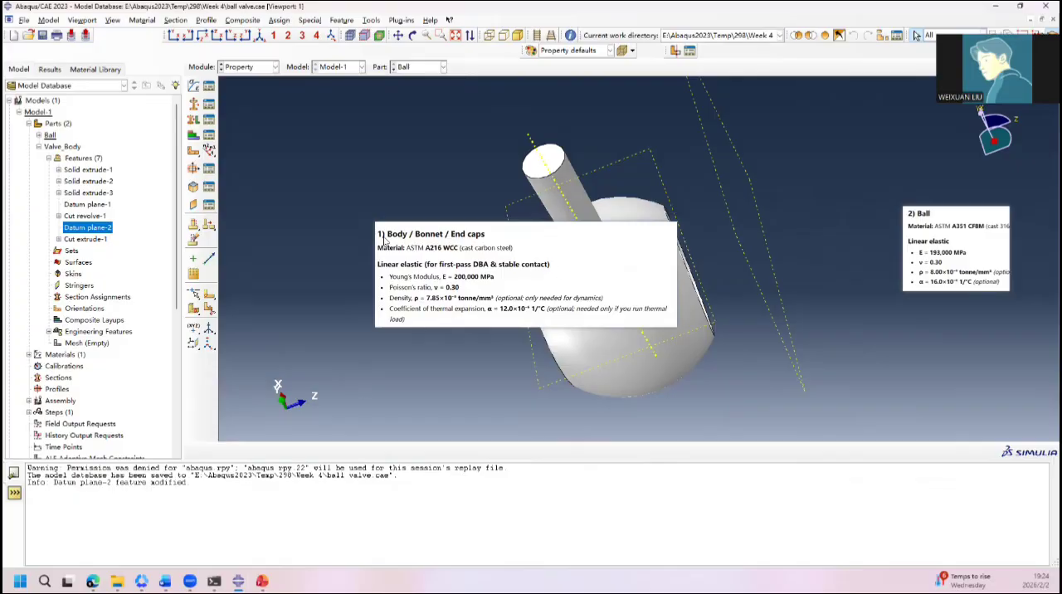
Step: Create a second material named A351 CF8M and add an Elastic behavior to it
click(194, 86)
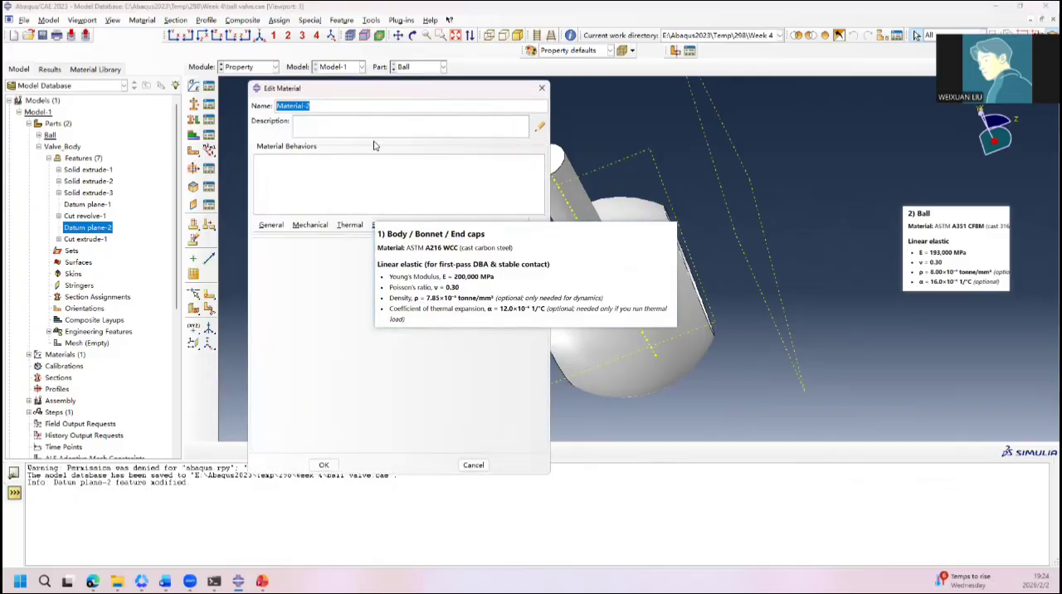
text(A351 CF8M)
click(321, 230)
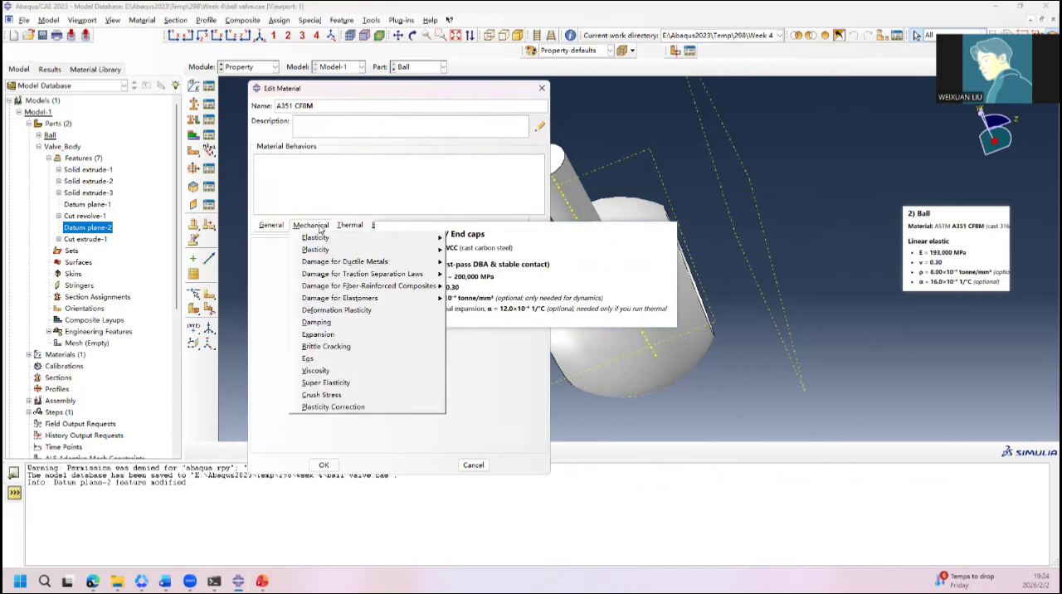
mouse_move(324, 238)
click(469, 241)
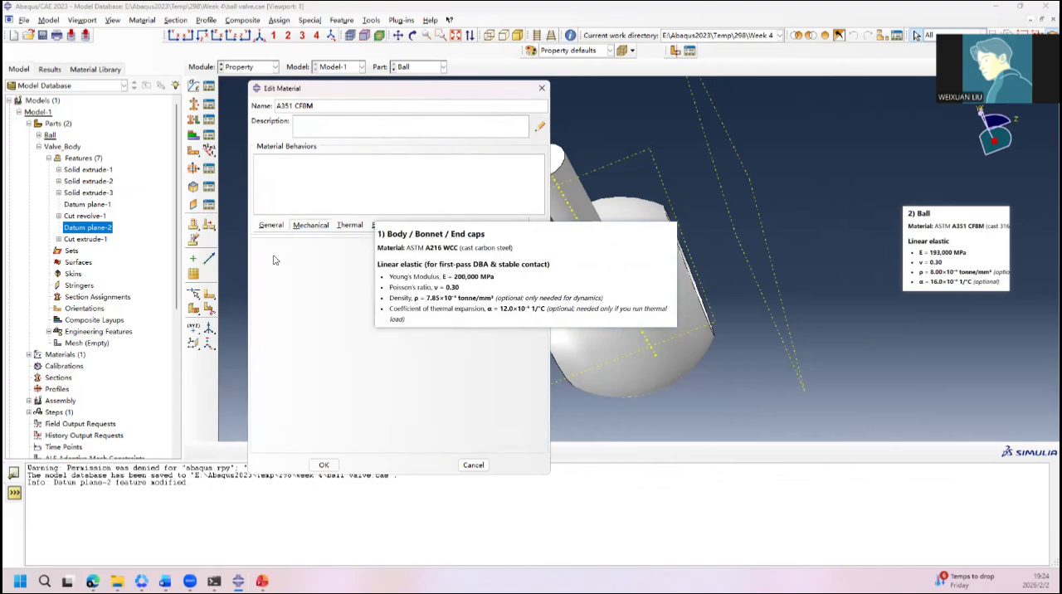
Step: Set the ball material's Young's modulus to 1.93e5 and Poisson's ratio to 0.3, and save the material
click(300, 384)
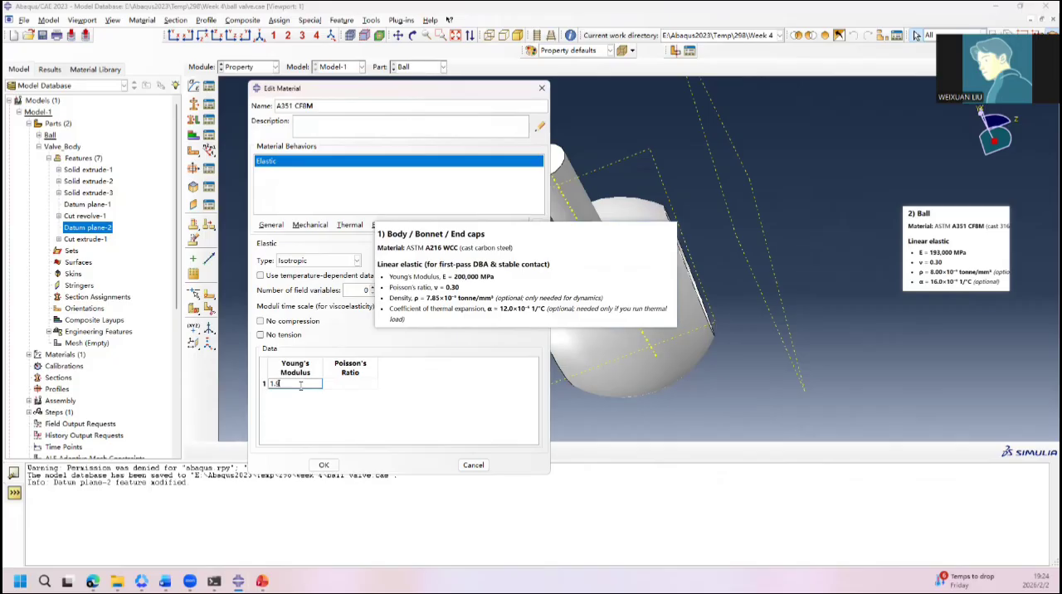
click(356, 382)
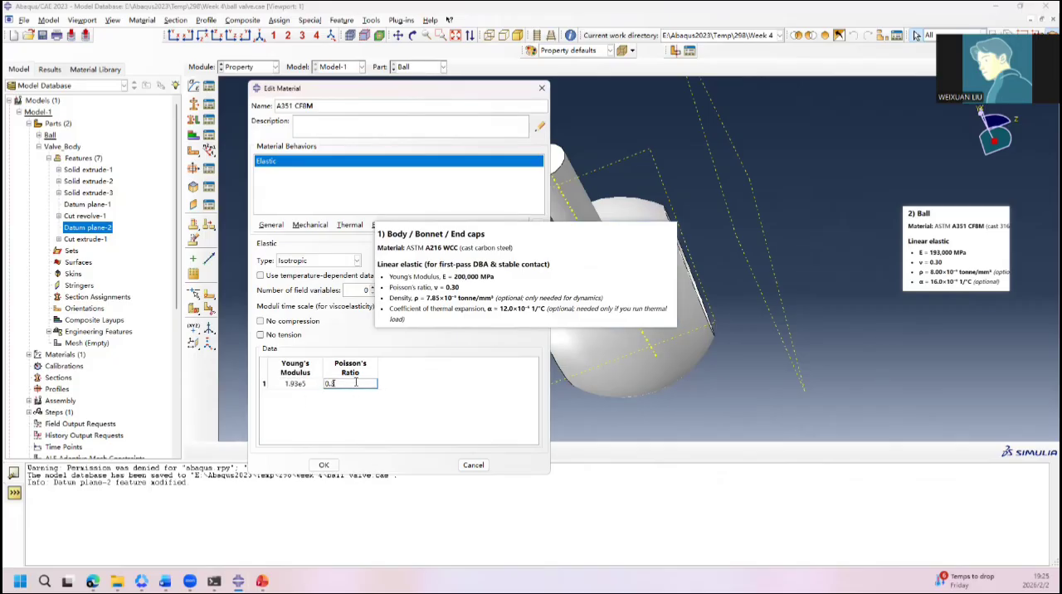
click(323, 465)
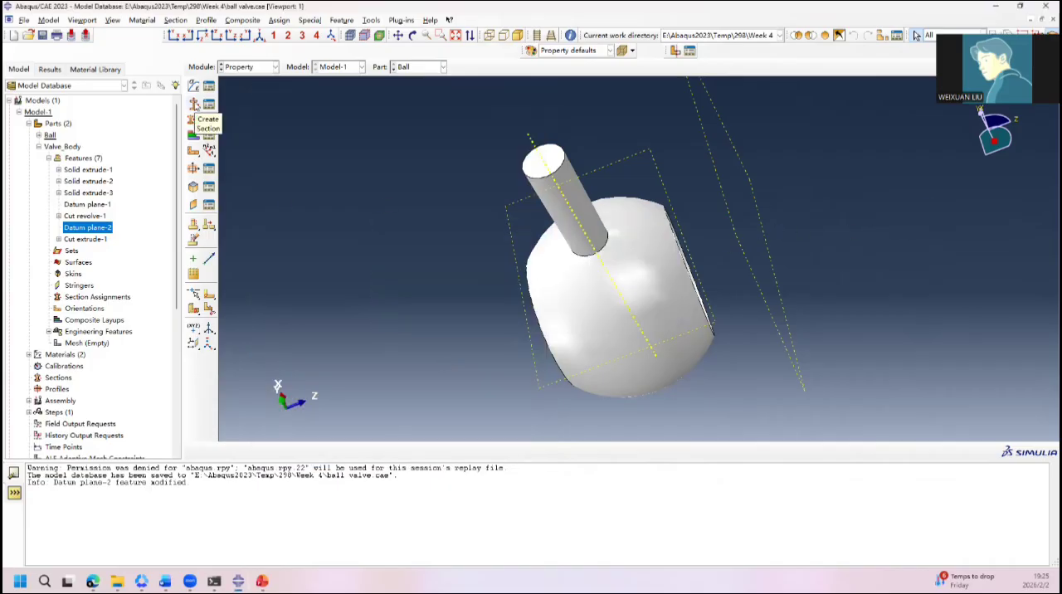
Step: Create a solid homogeneous section named Body that uses material A216 WCC, checking the Material slide in PowerPoint for the component
click(194, 105)
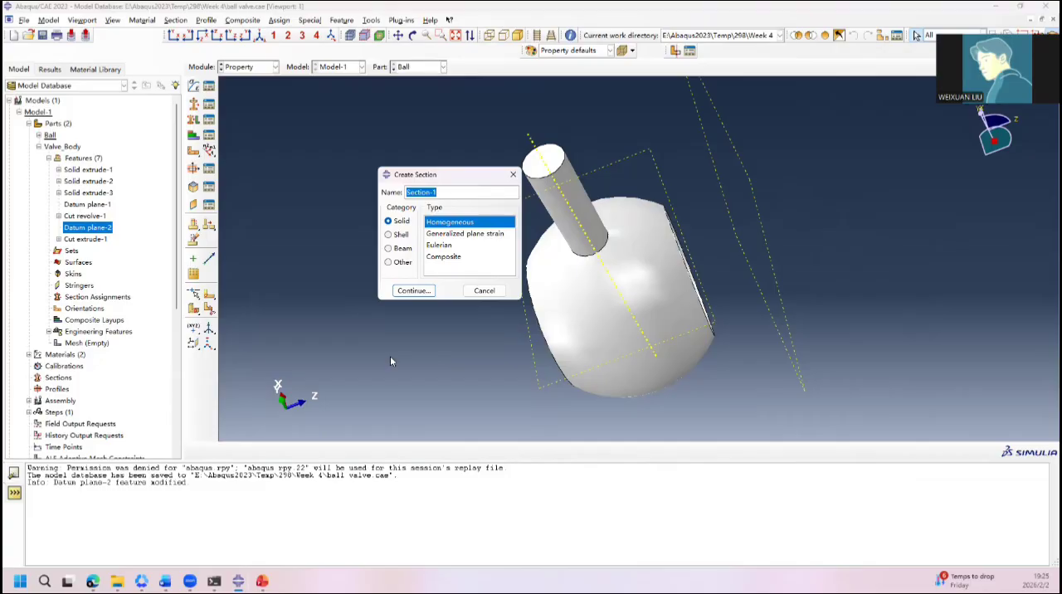
click(262, 581)
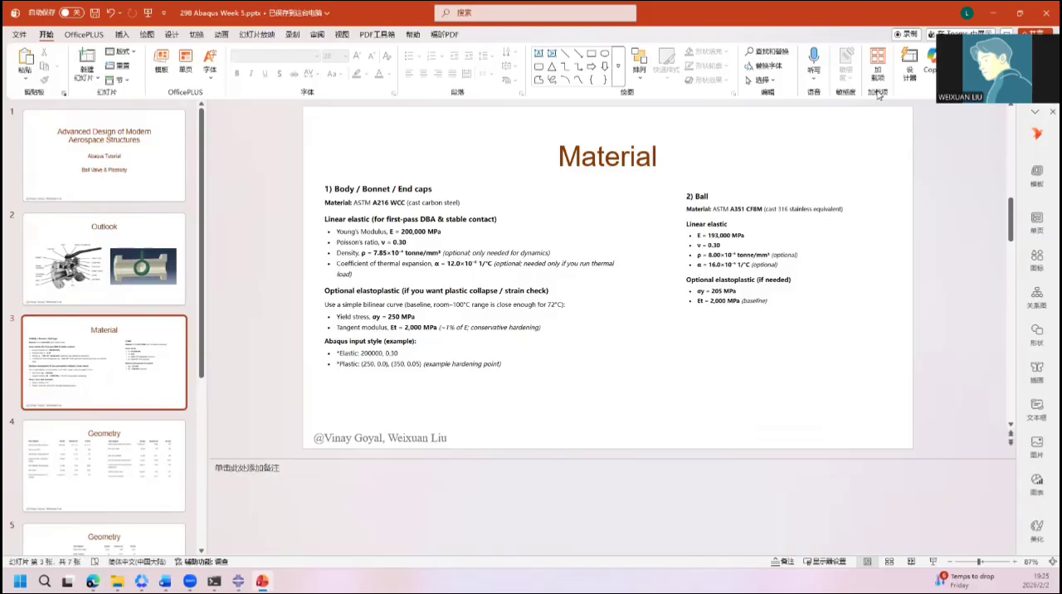
text(ody)
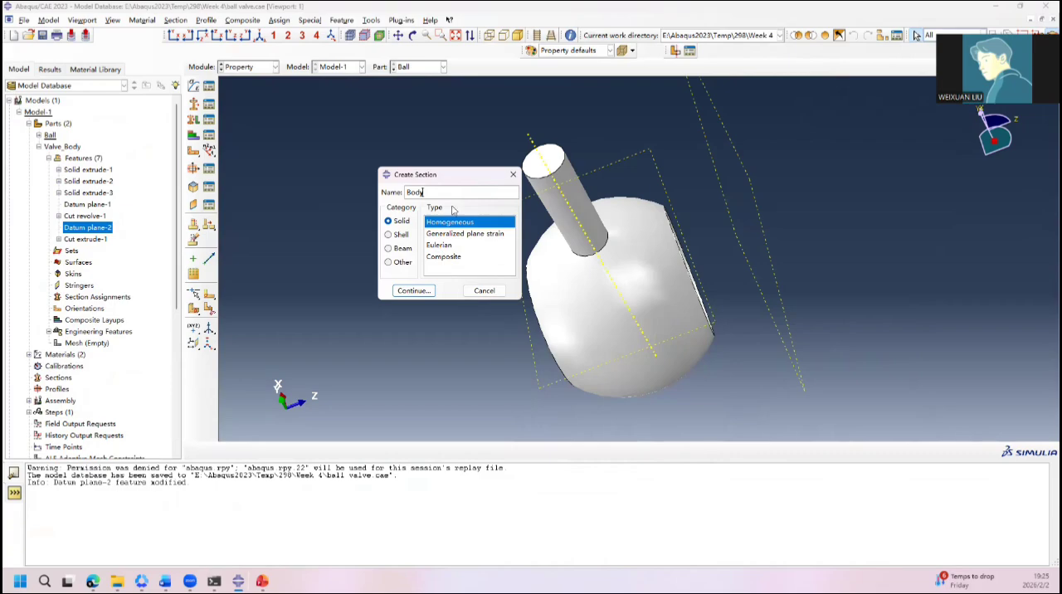
click(414, 291)
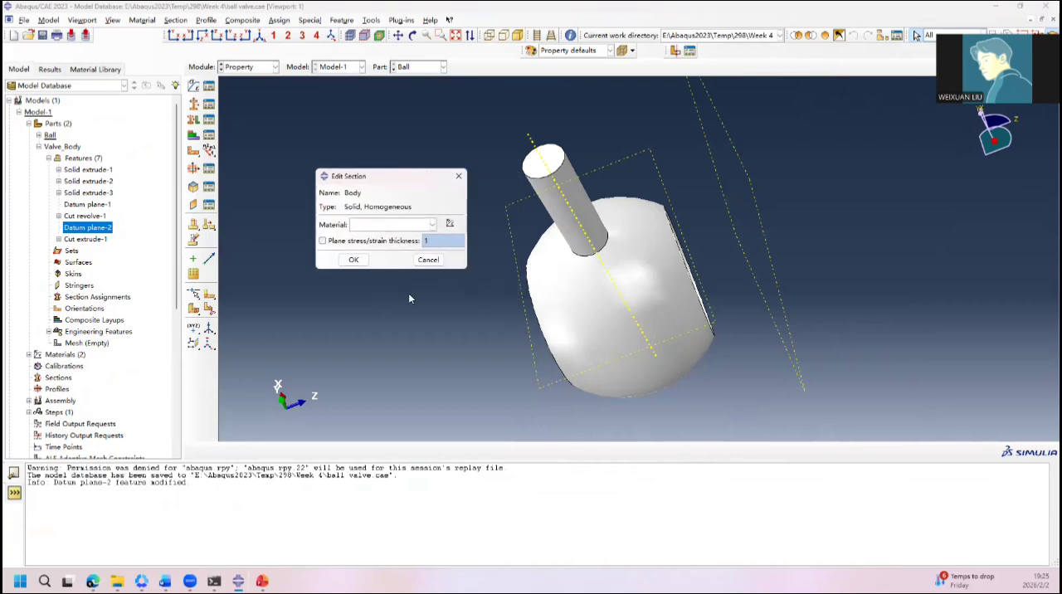
click(422, 225)
click(392, 238)
click(354, 260)
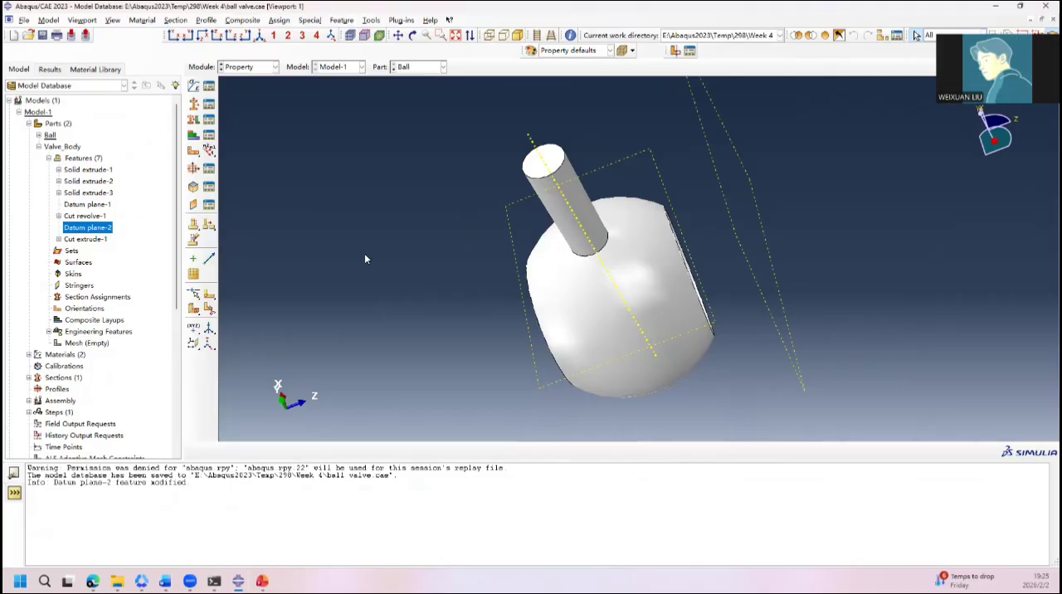
Step: Assign the Body section to the whole Ball part with set creation turned off
click(207, 135)
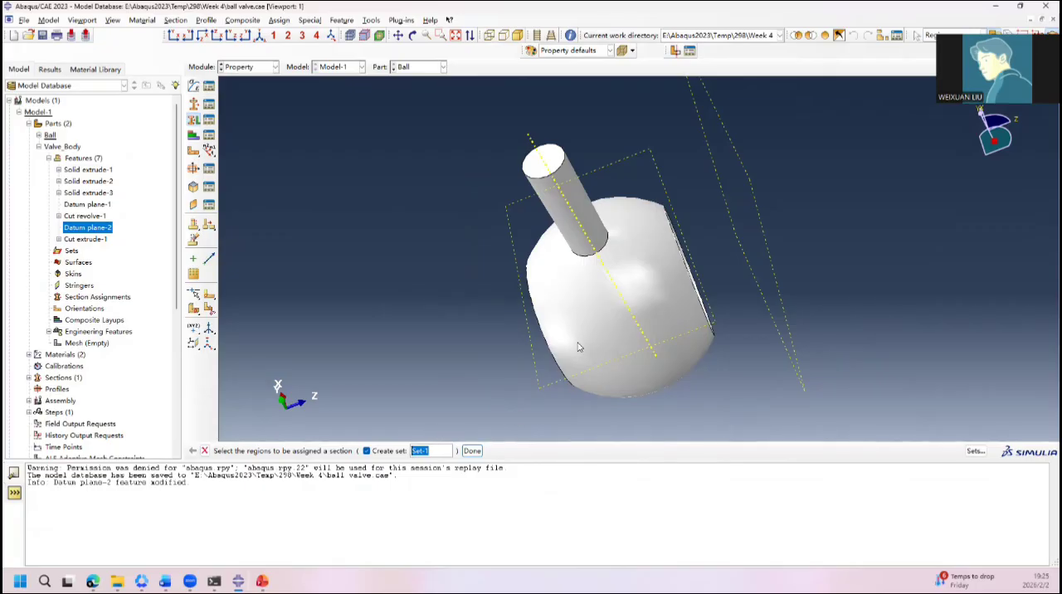
click(608, 317)
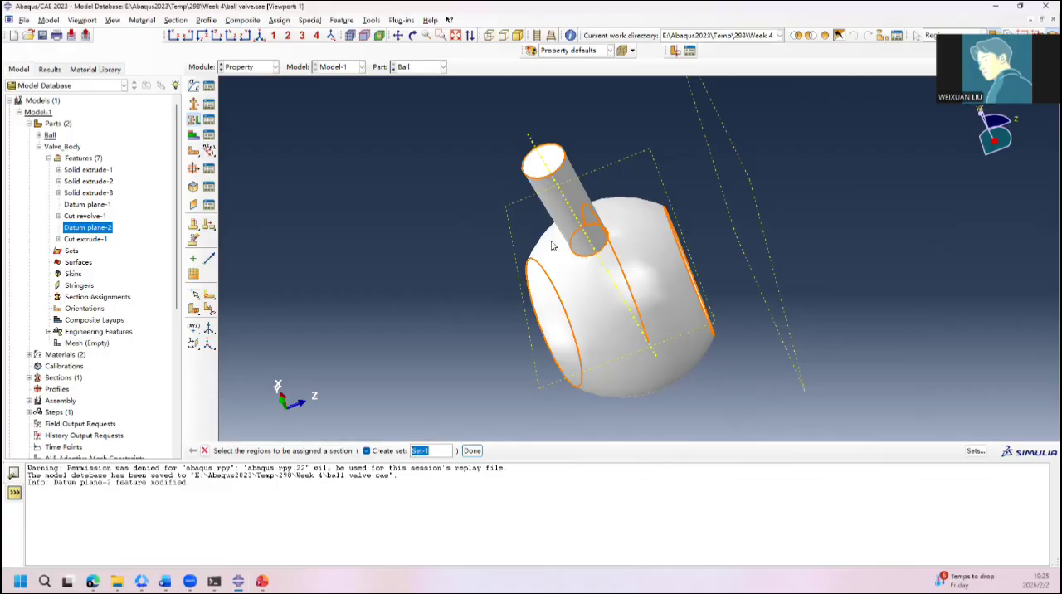
click(447, 430)
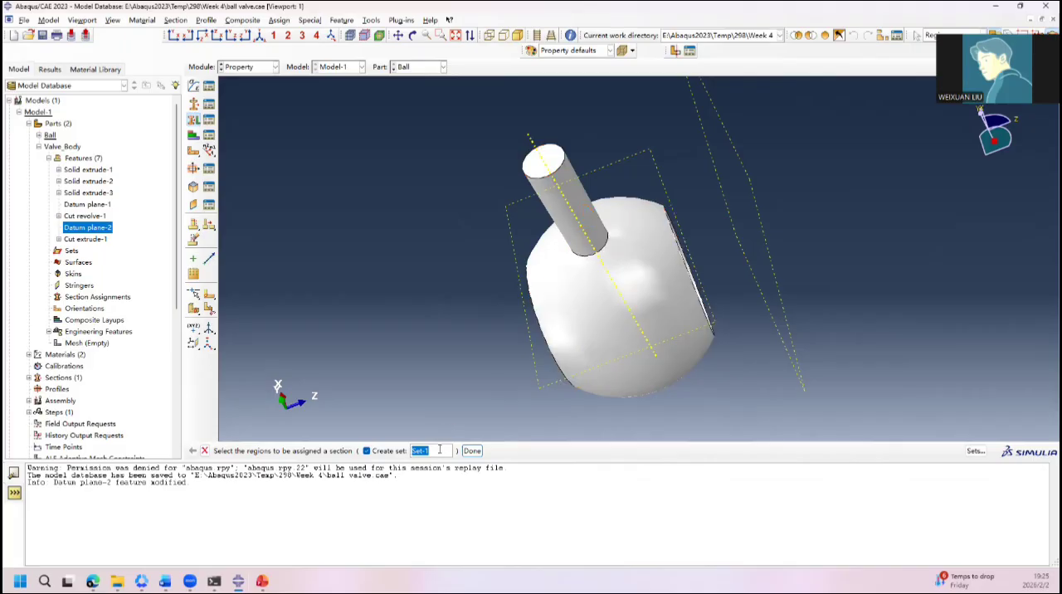
click(382, 450)
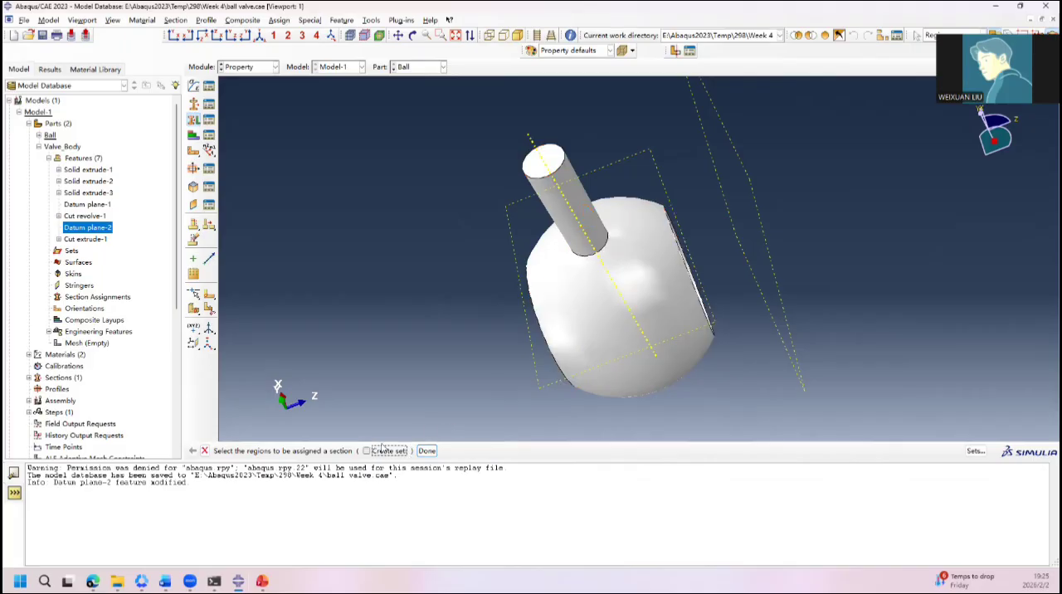
click(598, 360)
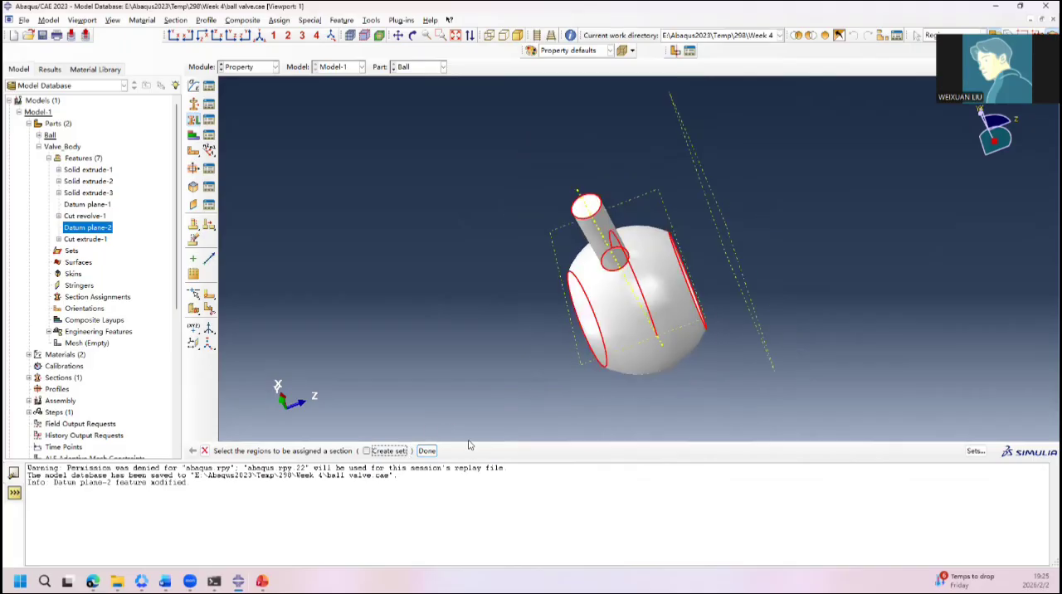
click(427, 451)
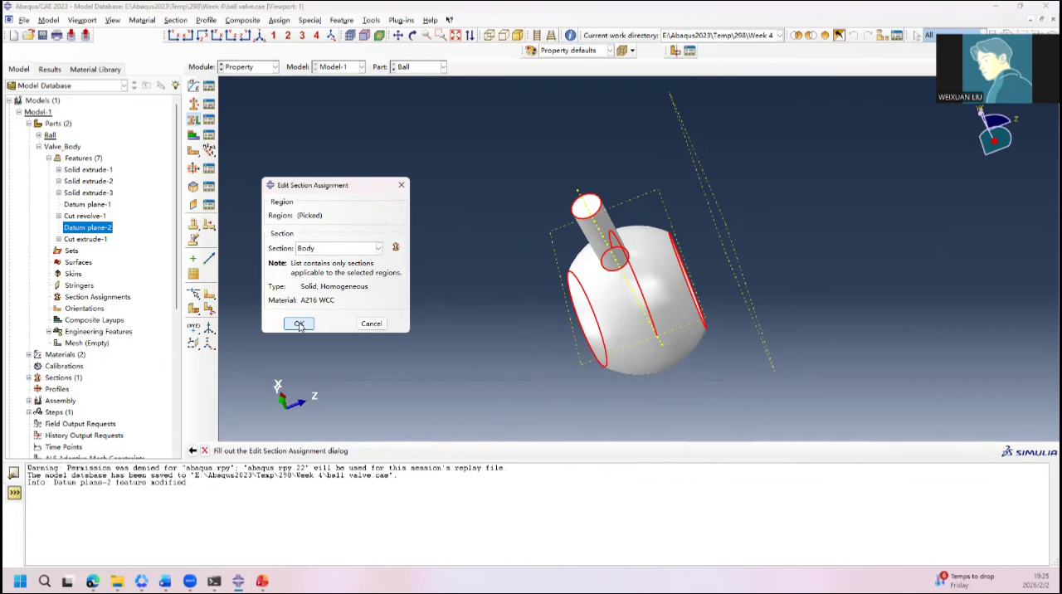
click(372, 324)
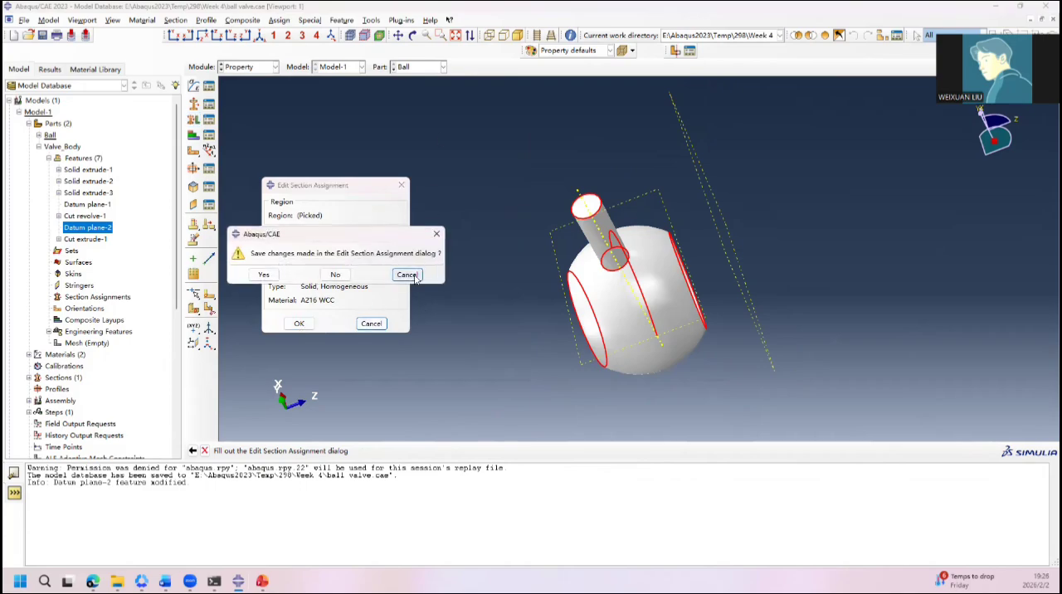
click(407, 274)
click(401, 185)
click(263, 274)
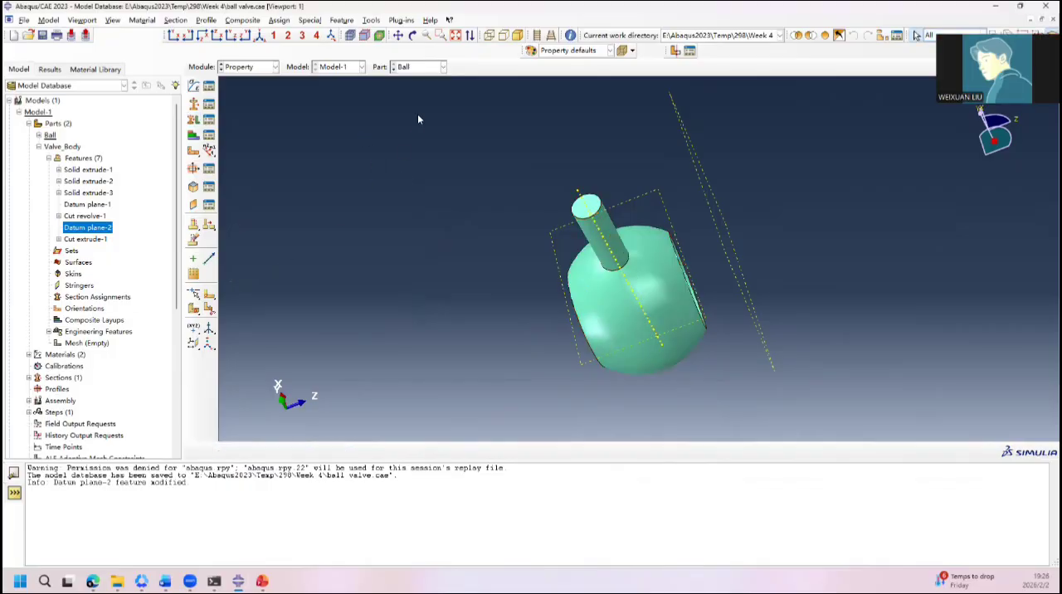
Step: Delete the Body section assignment from the Ball part
click(208, 119)
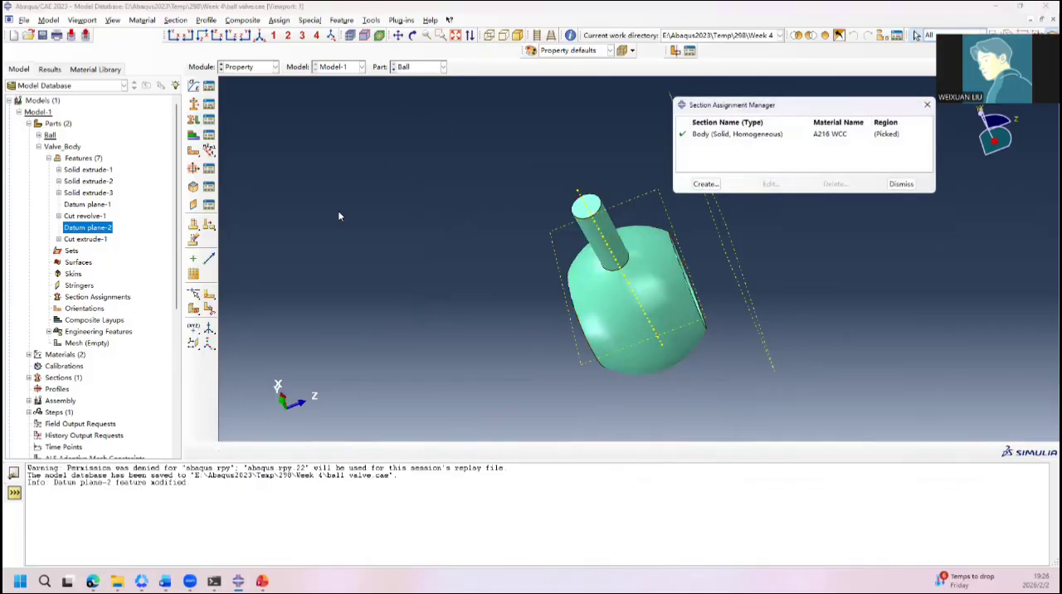
click(730, 133)
click(835, 184)
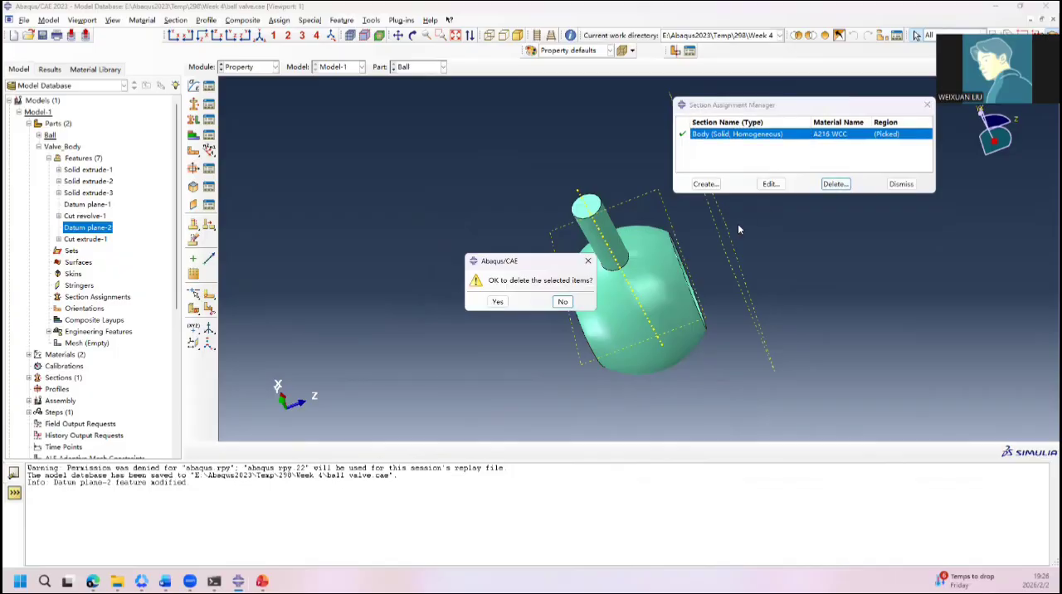
click(497, 304)
Step: Switch to the Valve_Body part and assign the Body section to its entire geometry
click(393, 70)
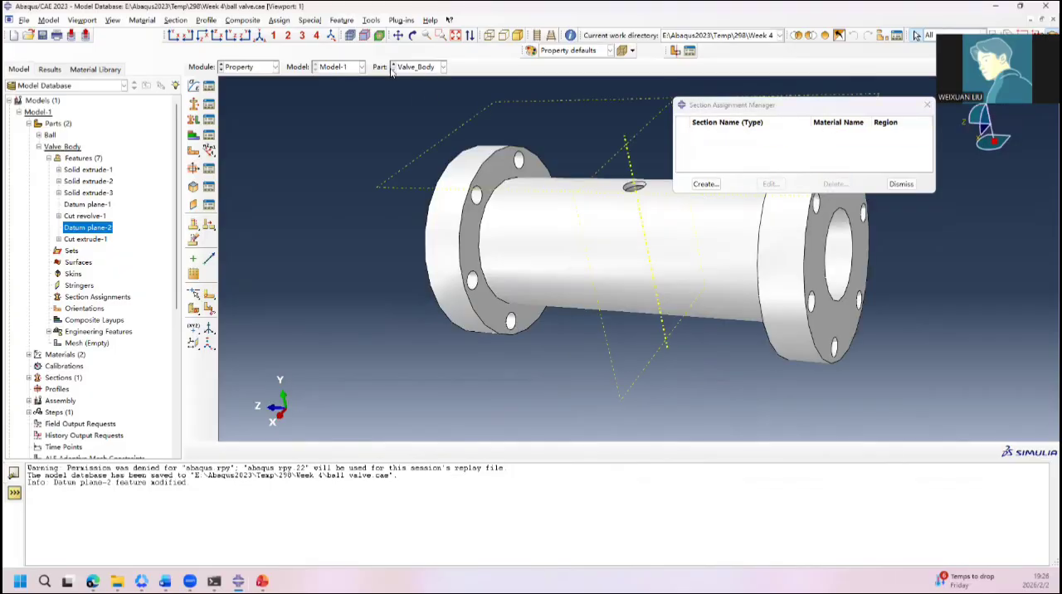
click(194, 119)
key(ctrl+a)
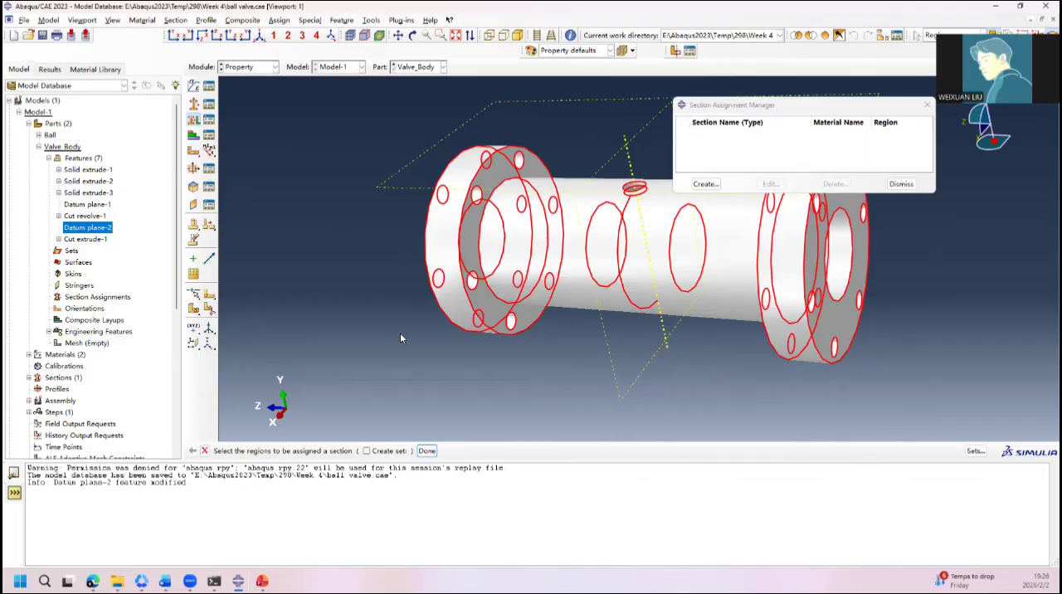
middle_click(400, 333)
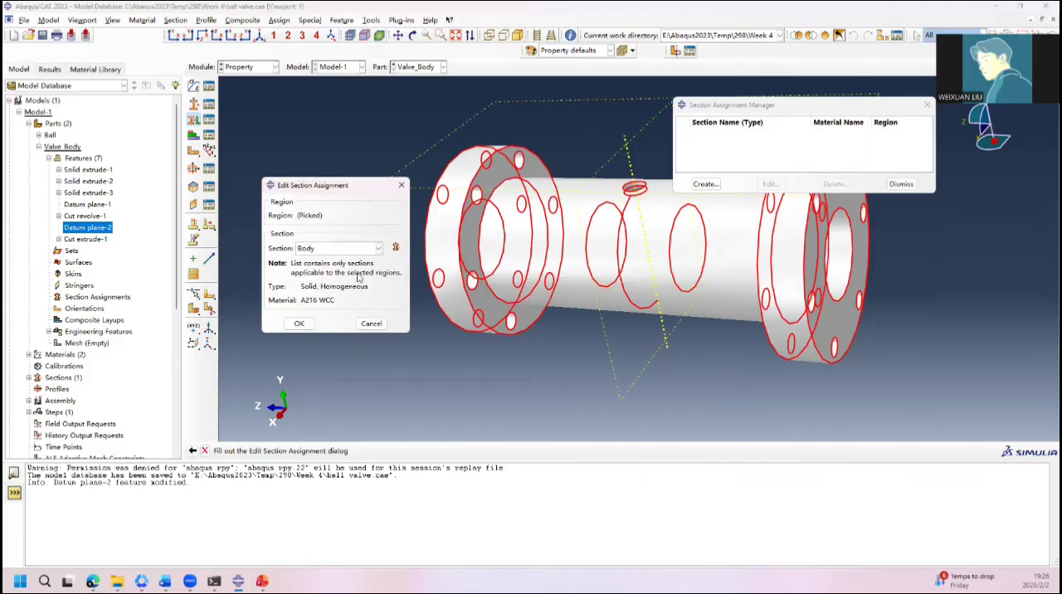
click(365, 248)
click(332, 259)
click(299, 324)
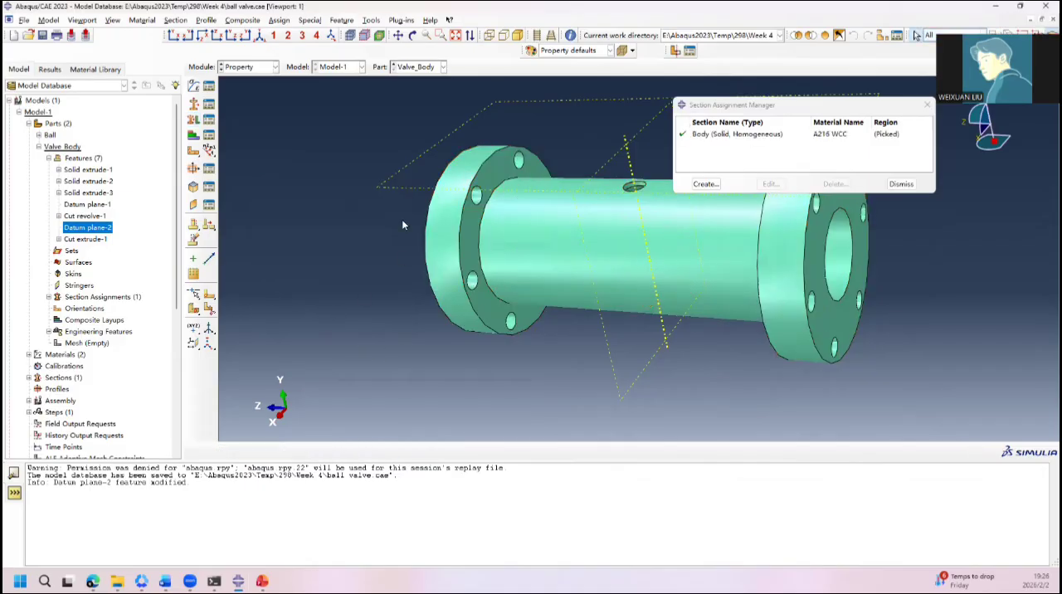
Step: Switch to the Ball part and create a solid homogeneous section named Ball that uses material A351 CF8M
click(395, 65)
click(194, 104)
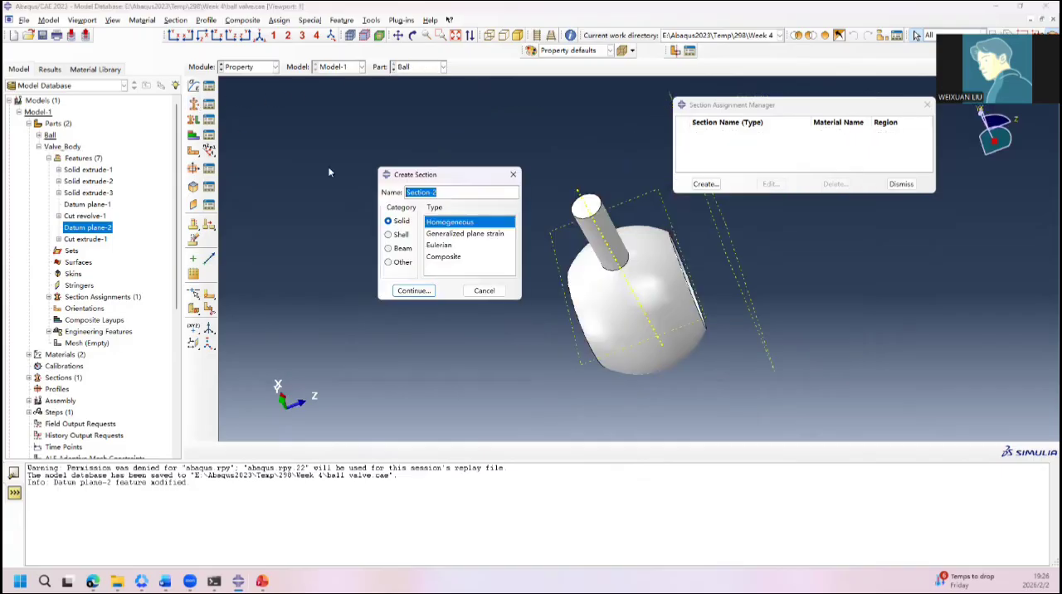
drag(877, 109, 775, 131)
click(823, 128)
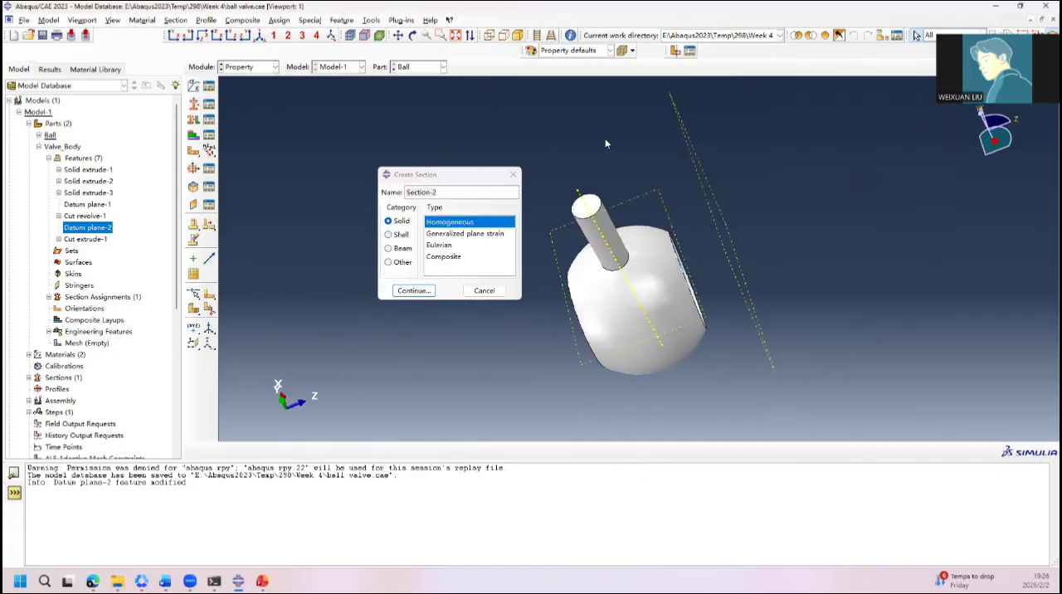
drag(435, 193, 341, 193)
text(Ball)
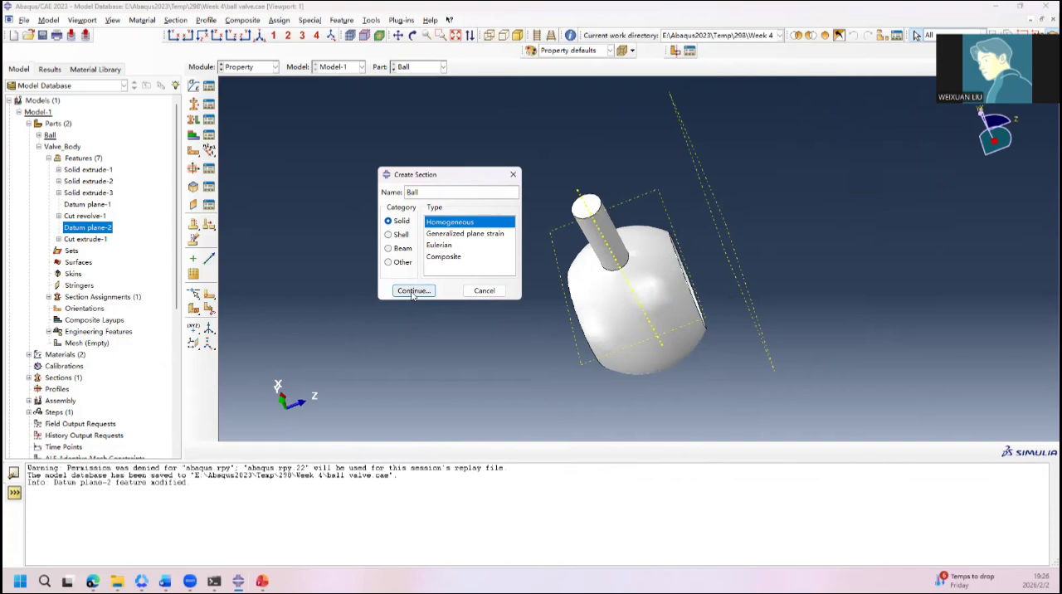
click(414, 291)
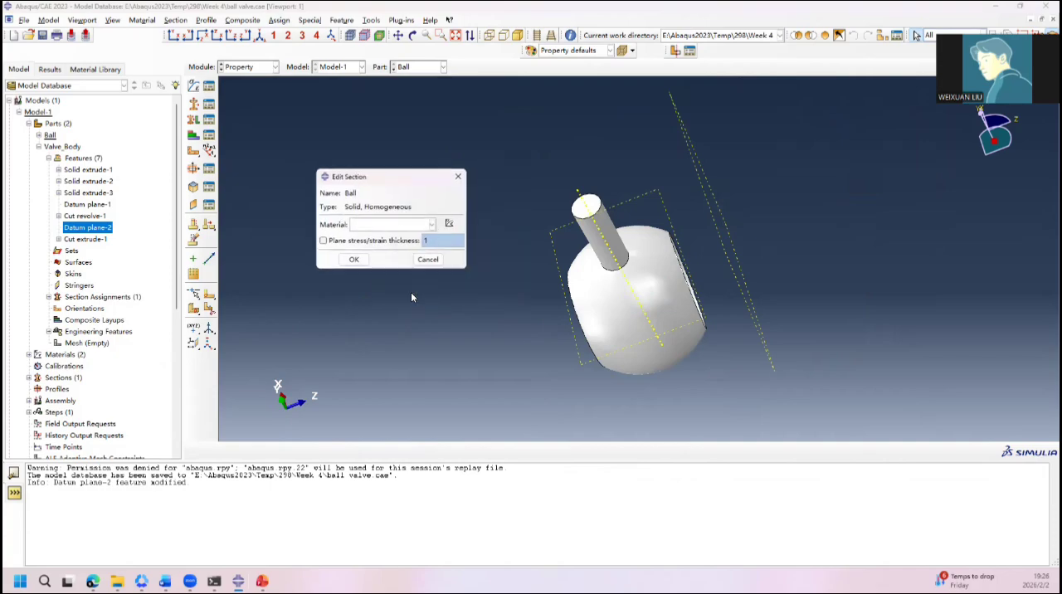
click(424, 225)
click(369, 249)
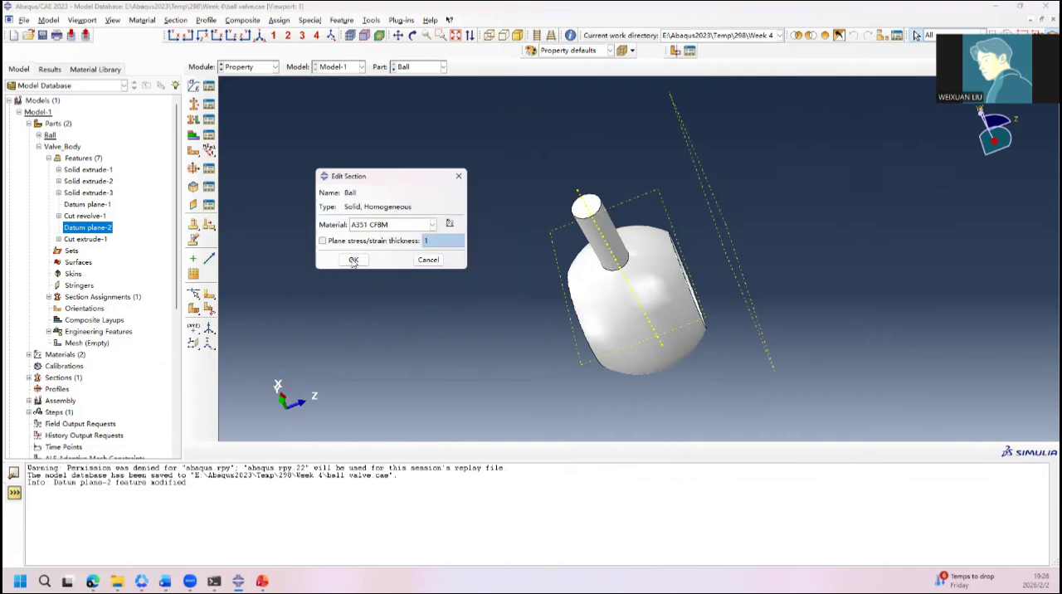
click(354, 260)
Step: Assign the Ball section to the entire geometry of the Ball part without creating a set
click(192, 121)
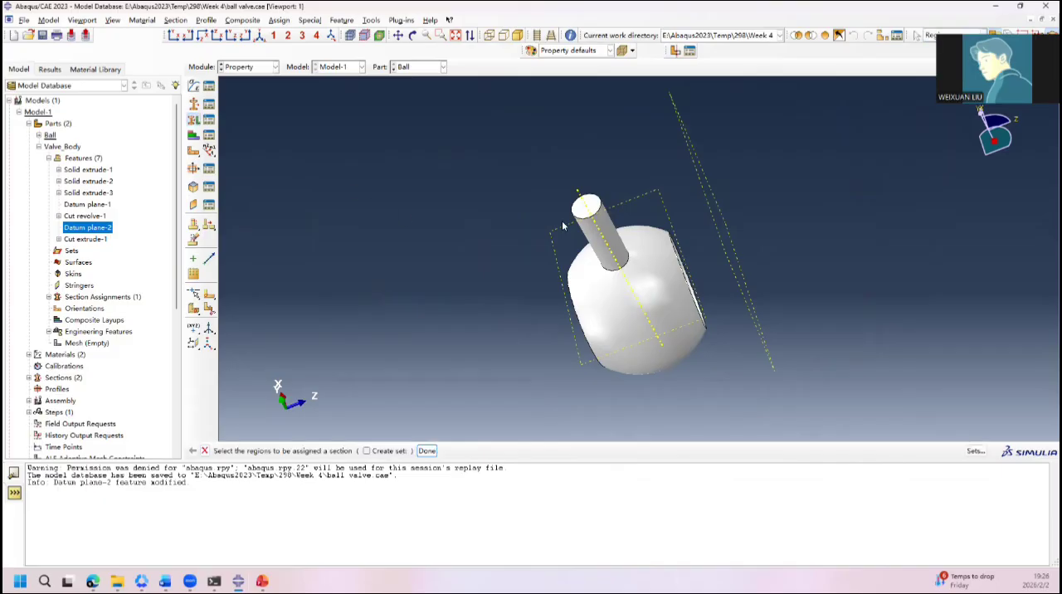
click(614, 310)
middle_click(612, 309)
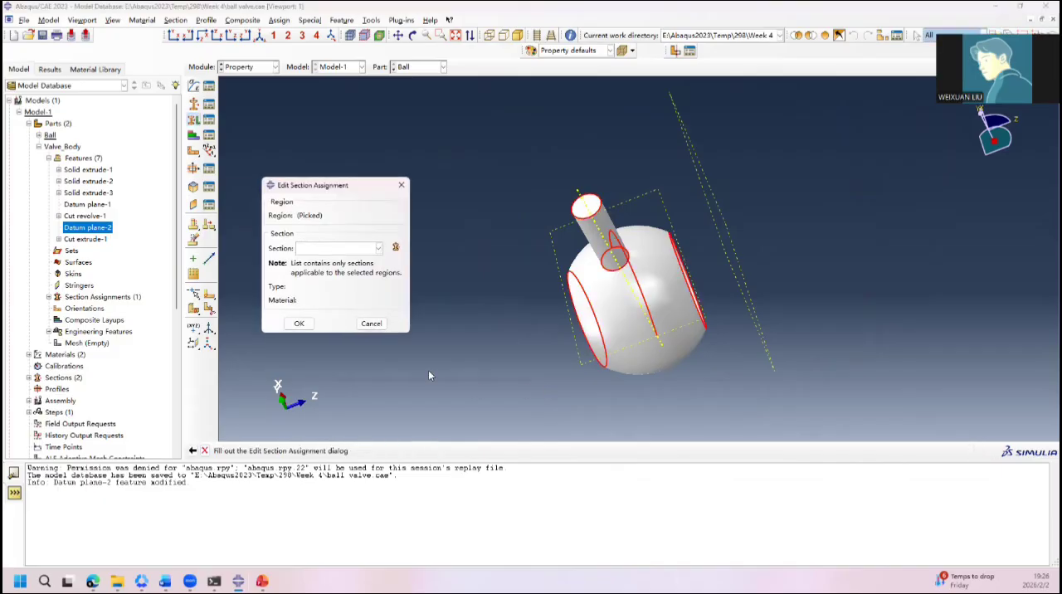
click(326, 249)
click(327, 279)
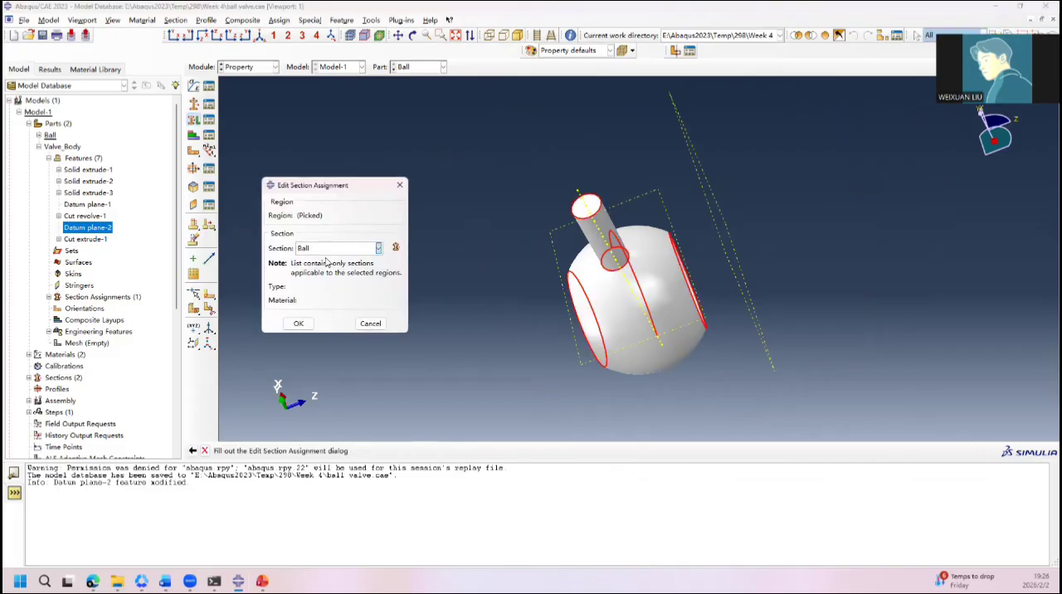
click(300, 324)
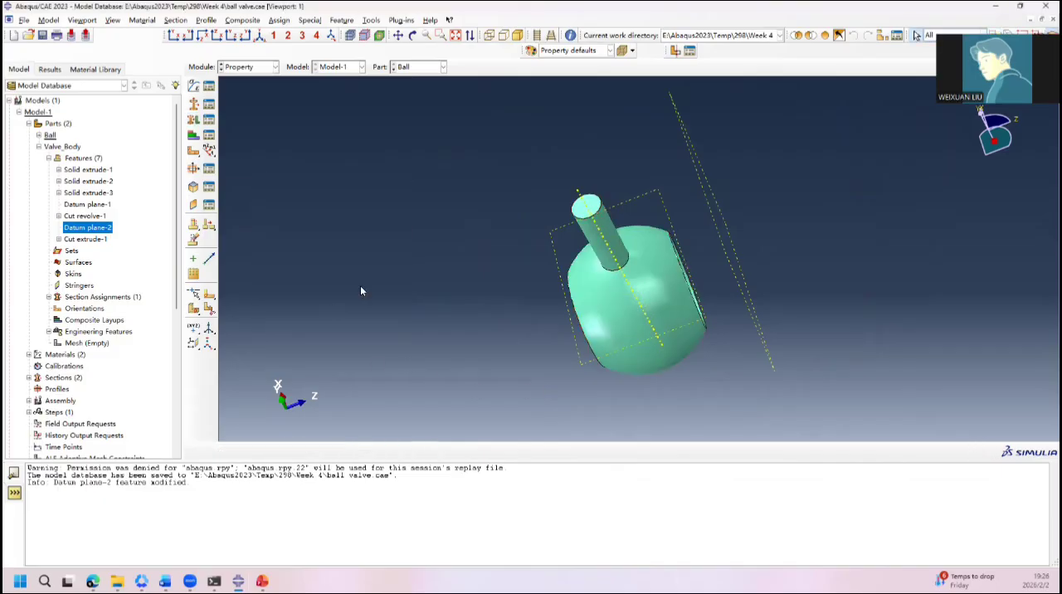
Step: Switch to the Assembly module and create a dependent instance of the Valve_Body part
click(242, 66)
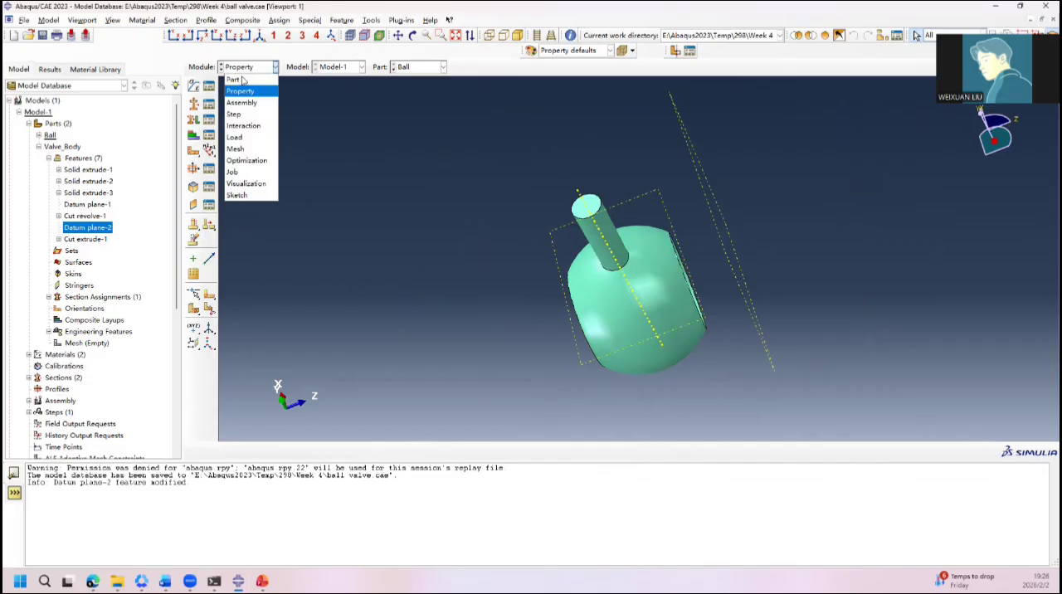
click(236, 99)
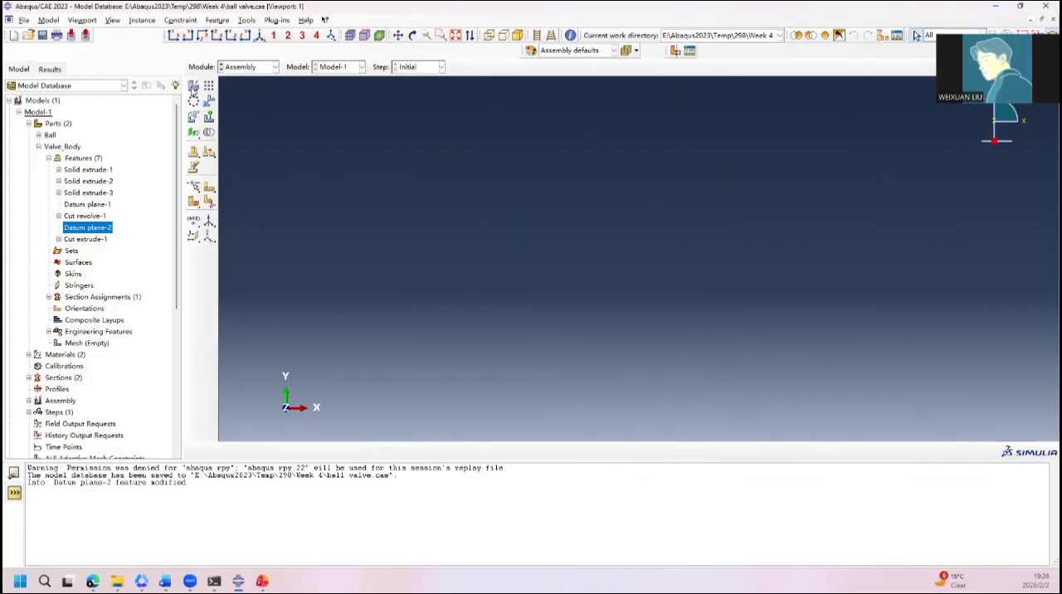
click(194, 87)
click(317, 216)
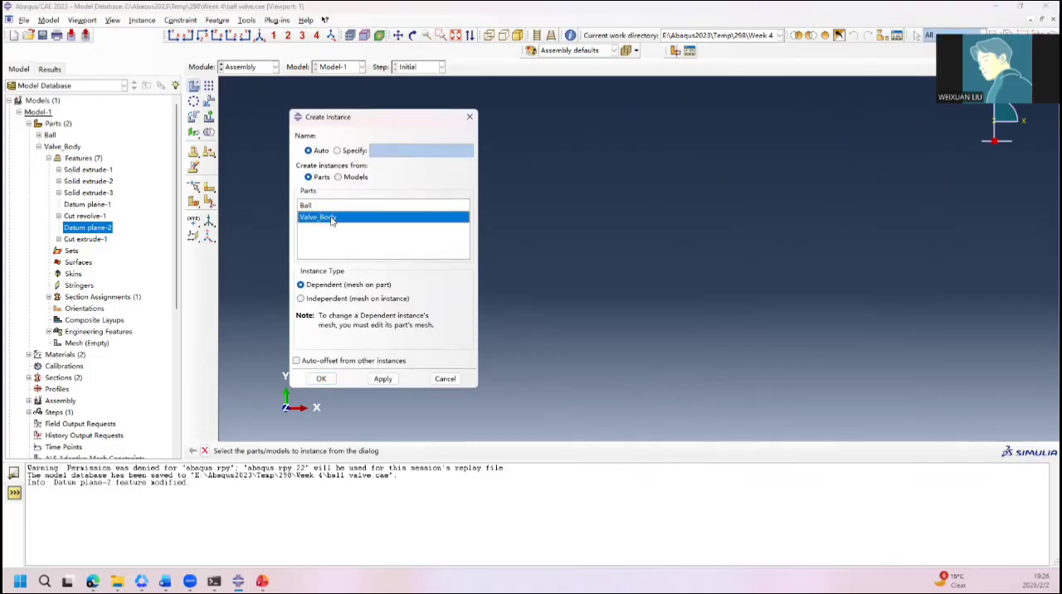
click(321, 378)
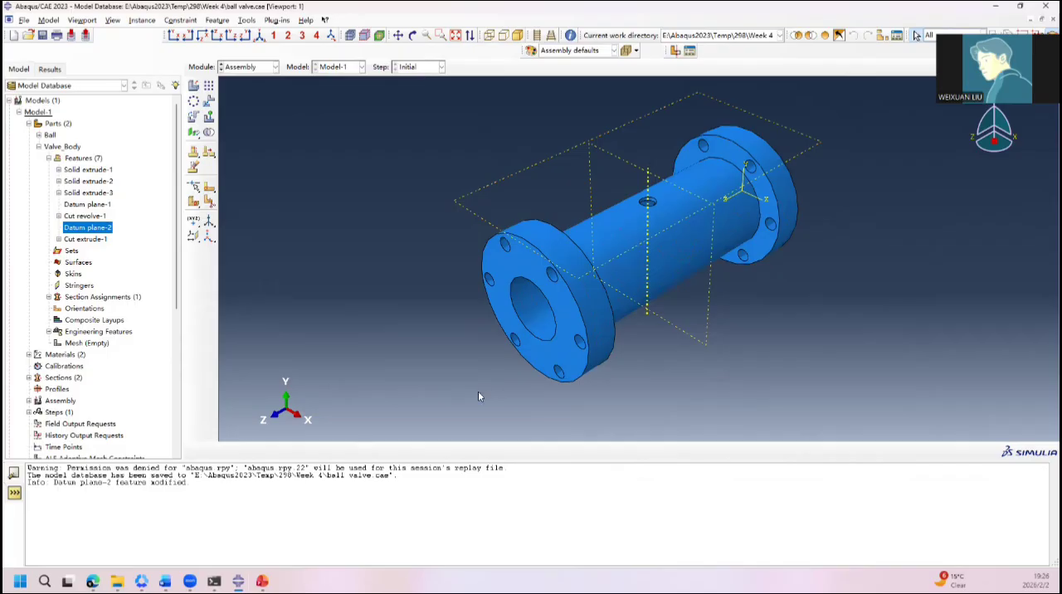
Step: Add a dependent instance of the Ball part to the assembly, auto-offset from other instances
ctrl+alt+drag(516, 339, 527, 360)
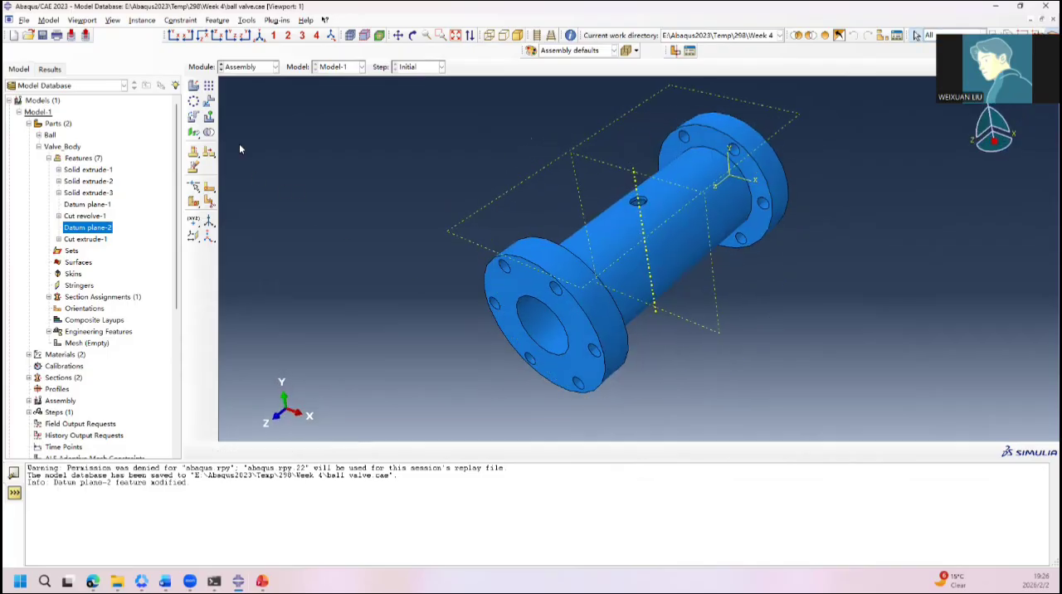
click(193, 86)
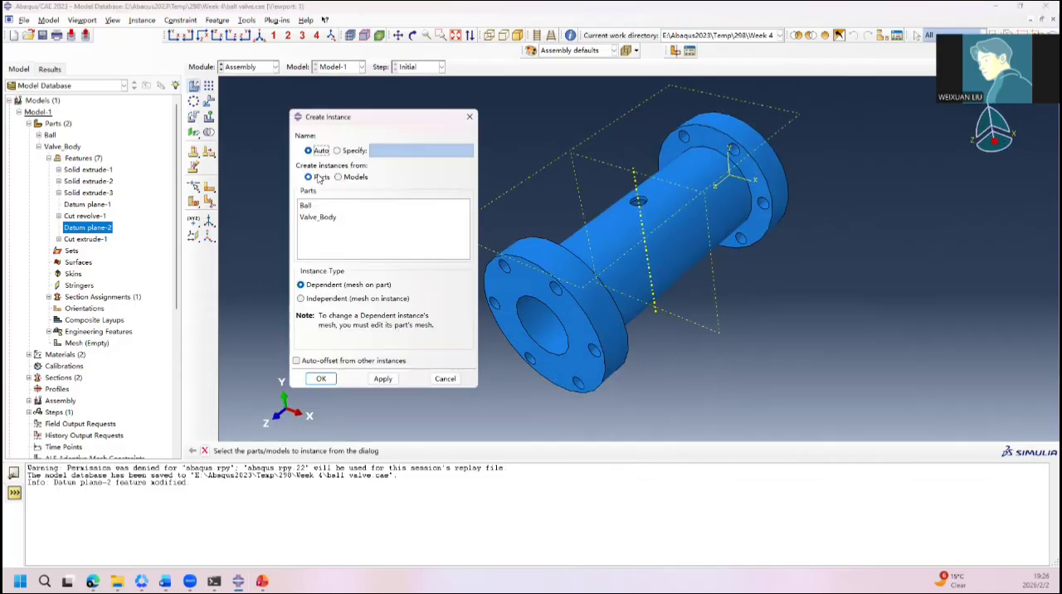
click(308, 206)
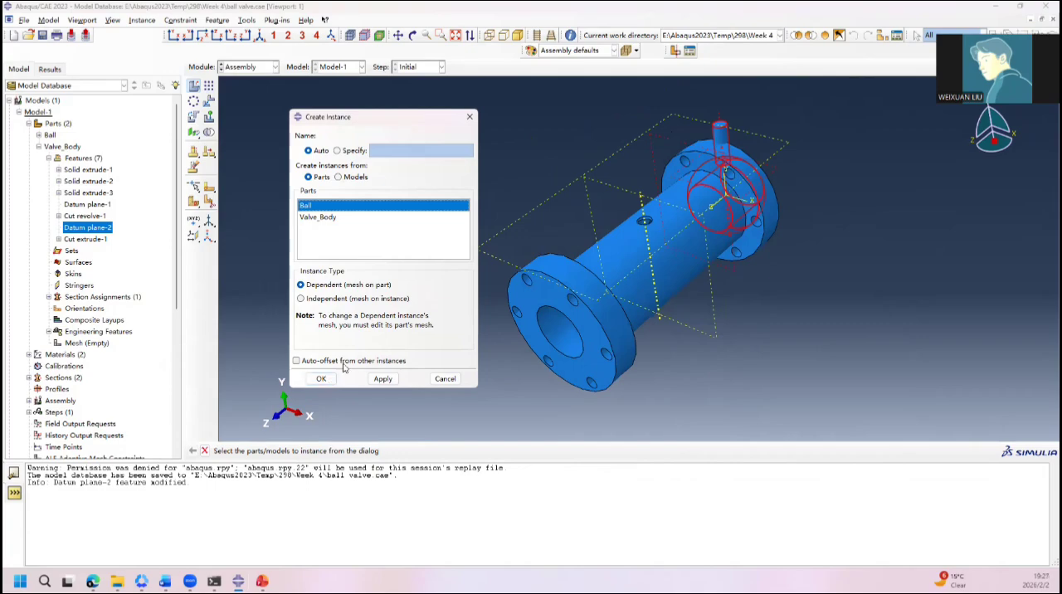
click(324, 361)
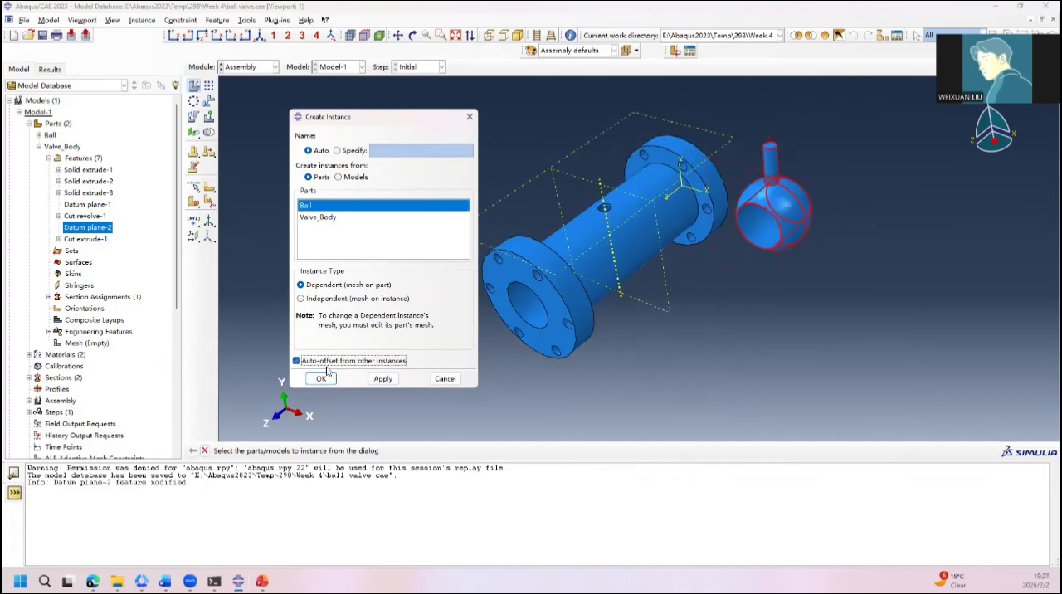
click(321, 379)
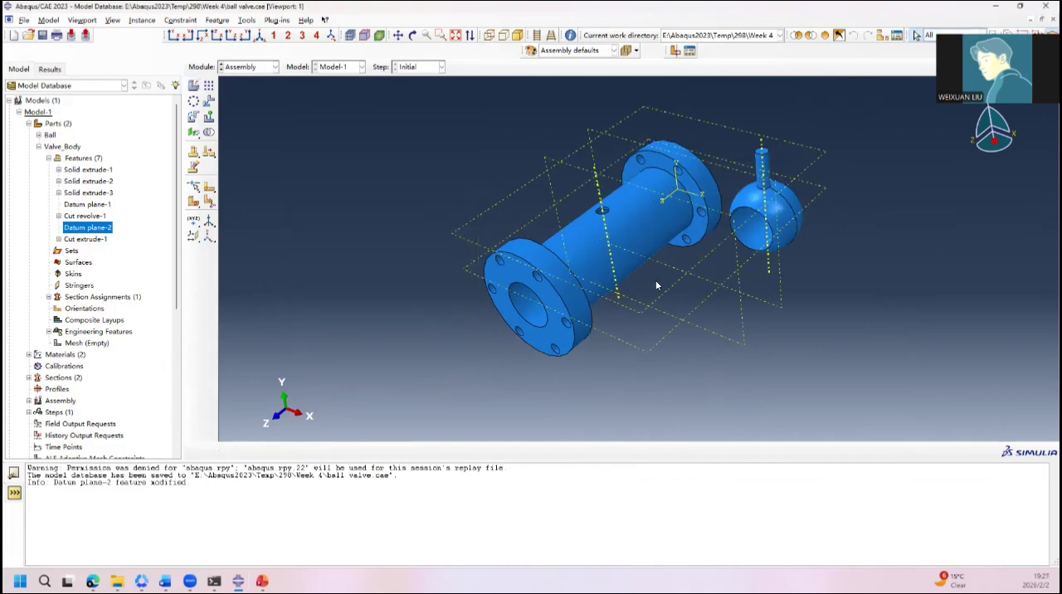
ctrl+alt+drag(752, 292, 782, 279)
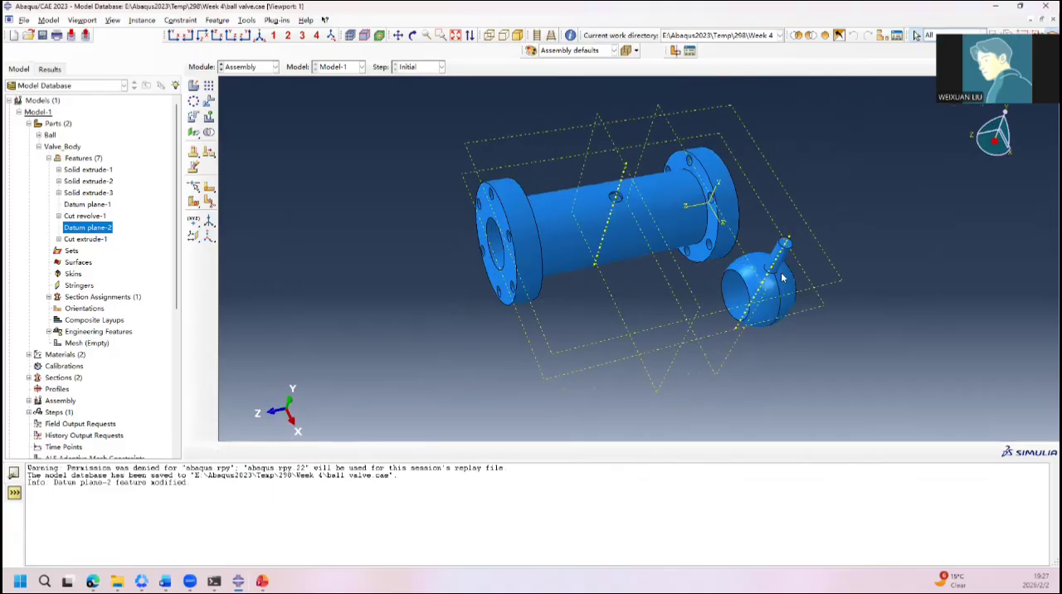
ctrl+alt+drag(609, 232, 623, 206)
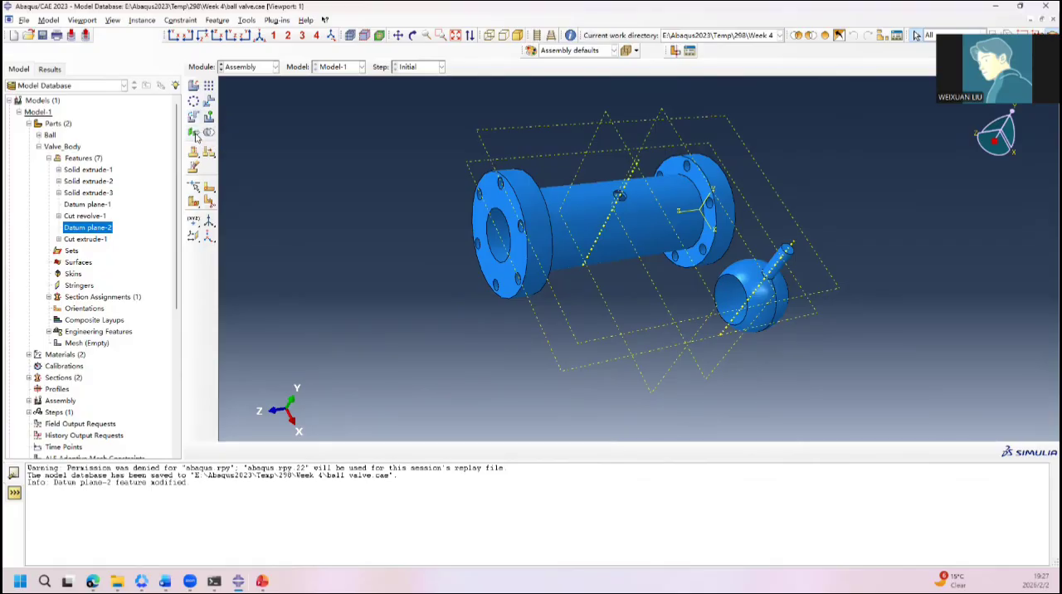
Step: Create a coaxial constraint that aligns the Ball's stem cylinder with the stem hole in the Valve_Body
drag(196, 137, 246, 137)
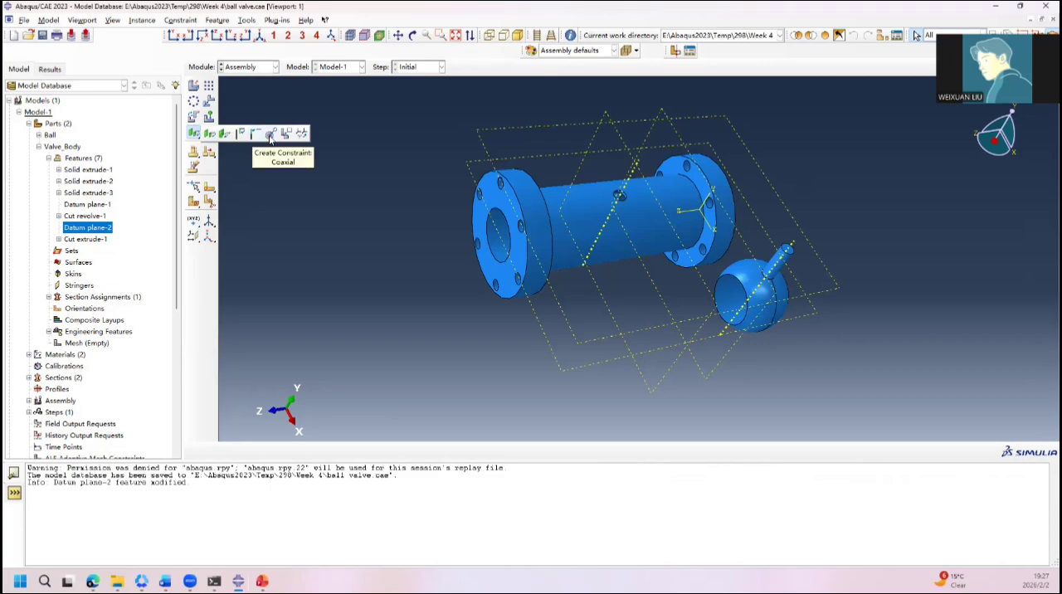
click(271, 136)
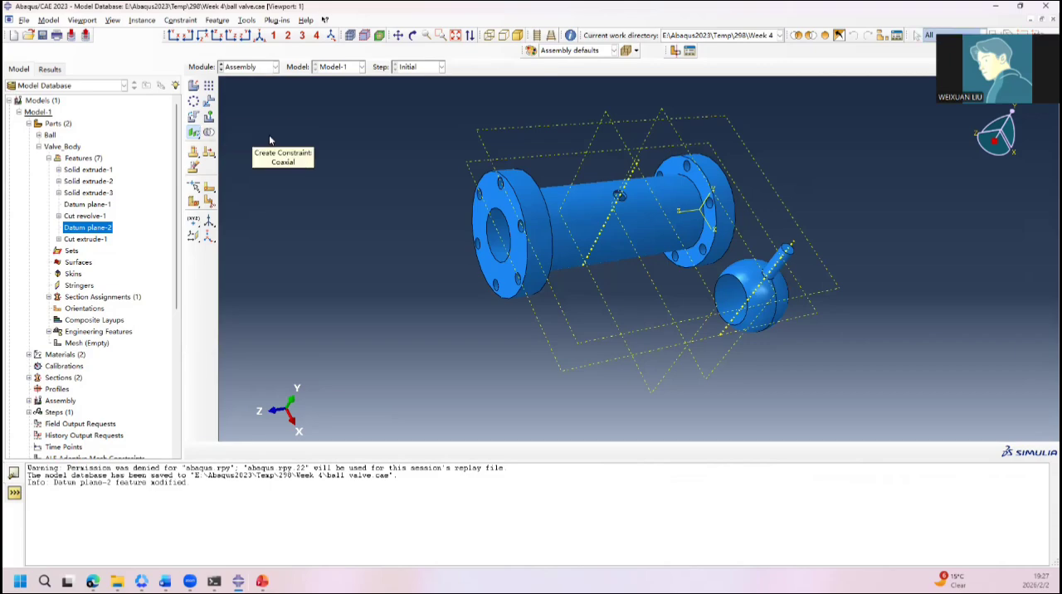
click(791, 246)
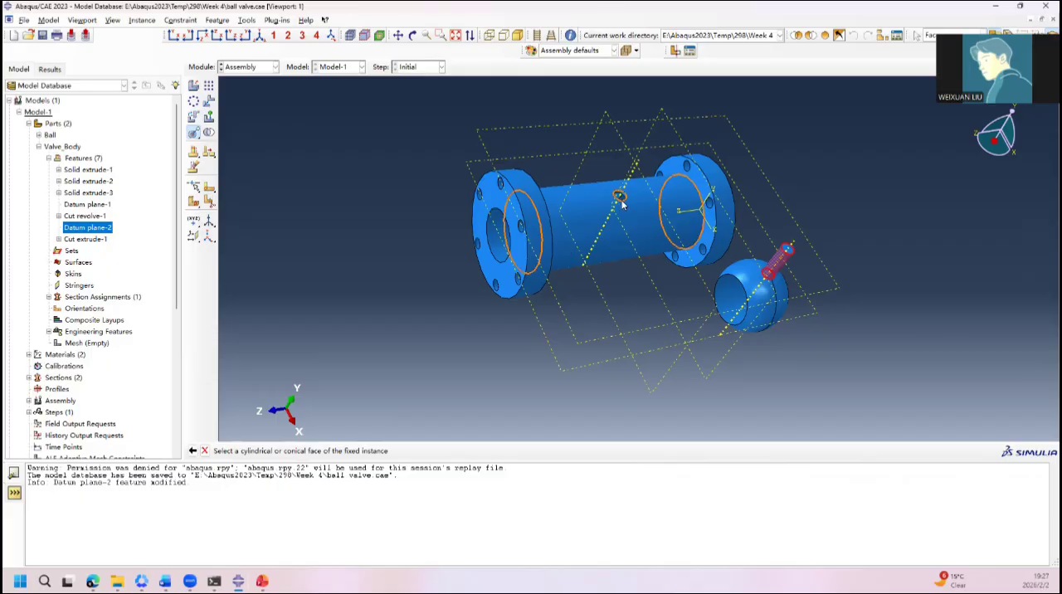
scroll(623, 201, up, 4)
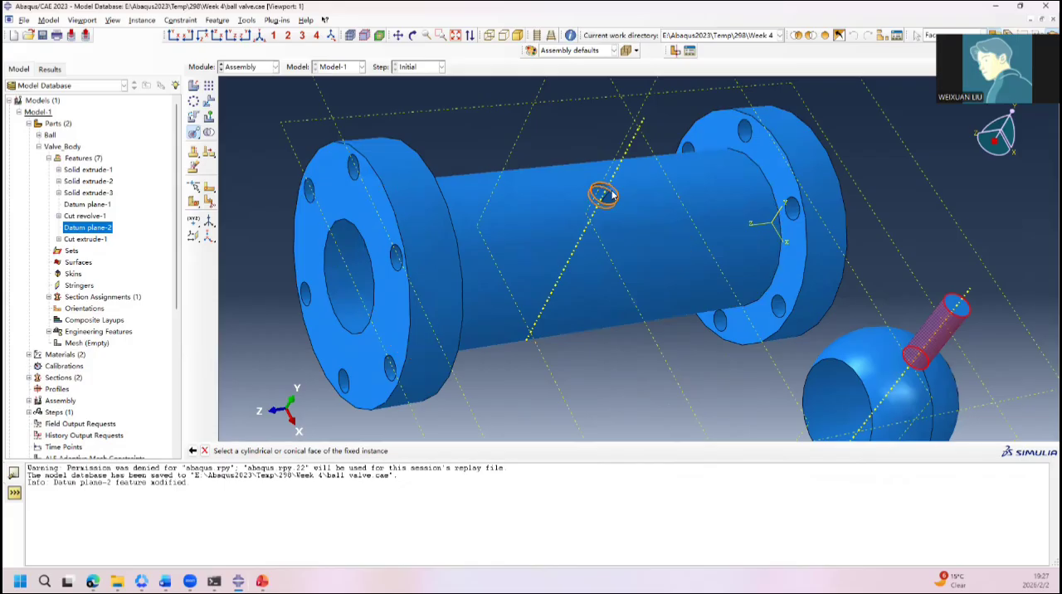
click(610, 194)
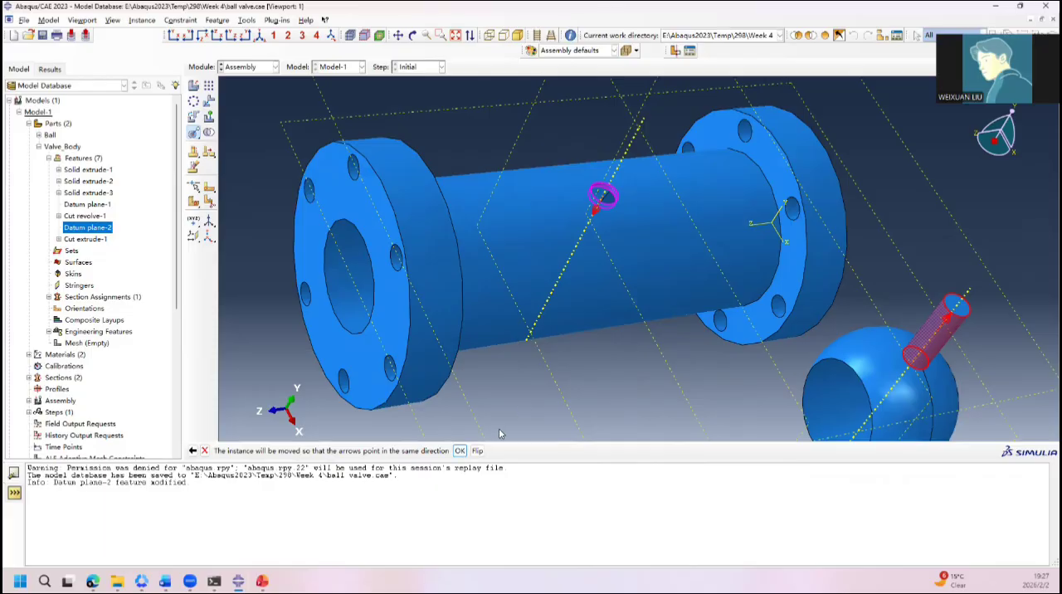
click(460, 451)
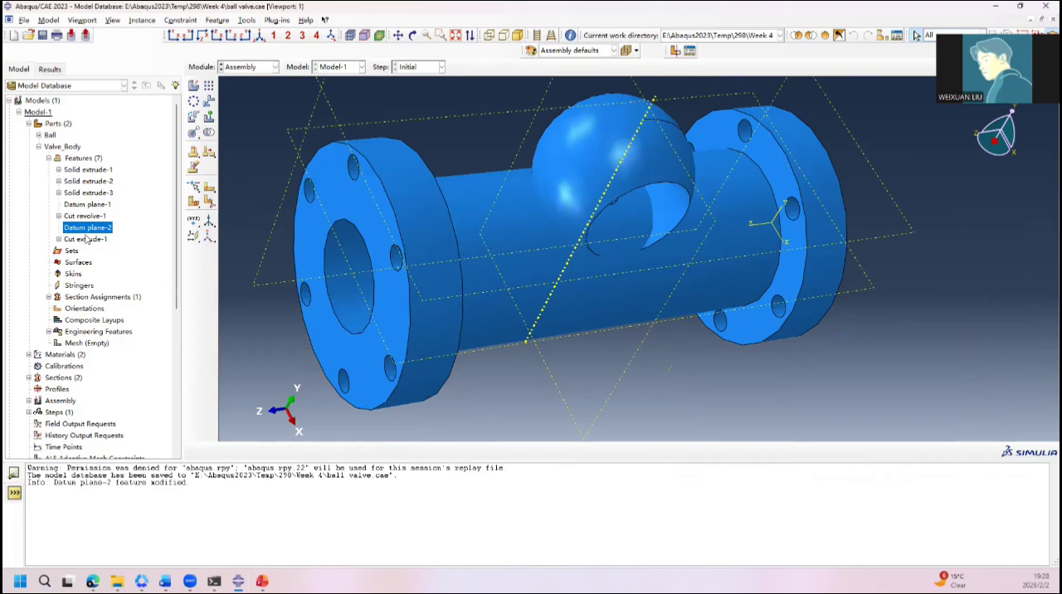
Step: Edit the coaxial position constraint to flip its alignment direction so the stem points out of the valve body
click(38, 147)
click(29, 204)
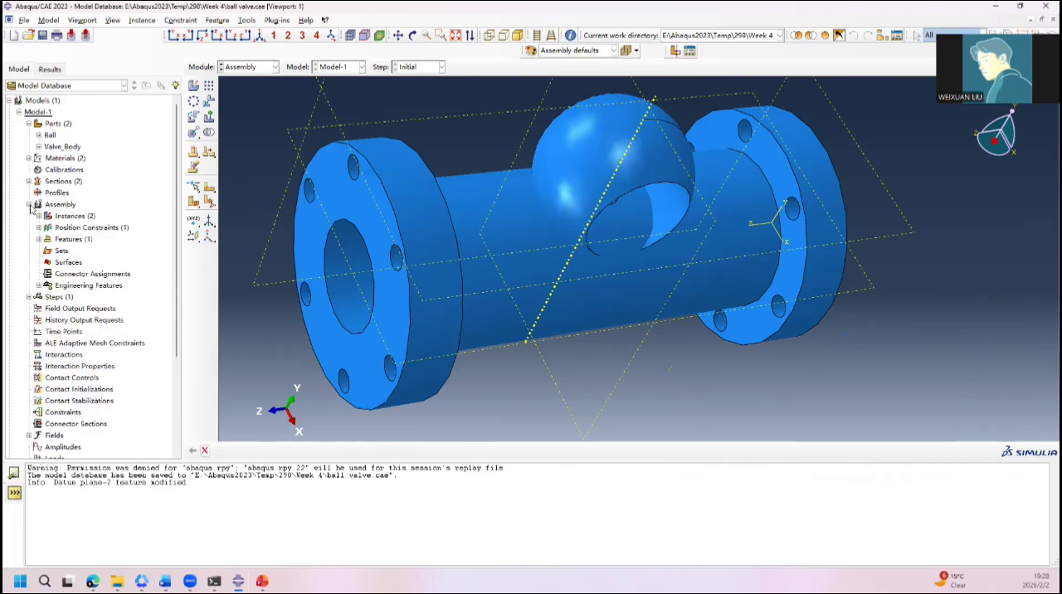
click(38, 228)
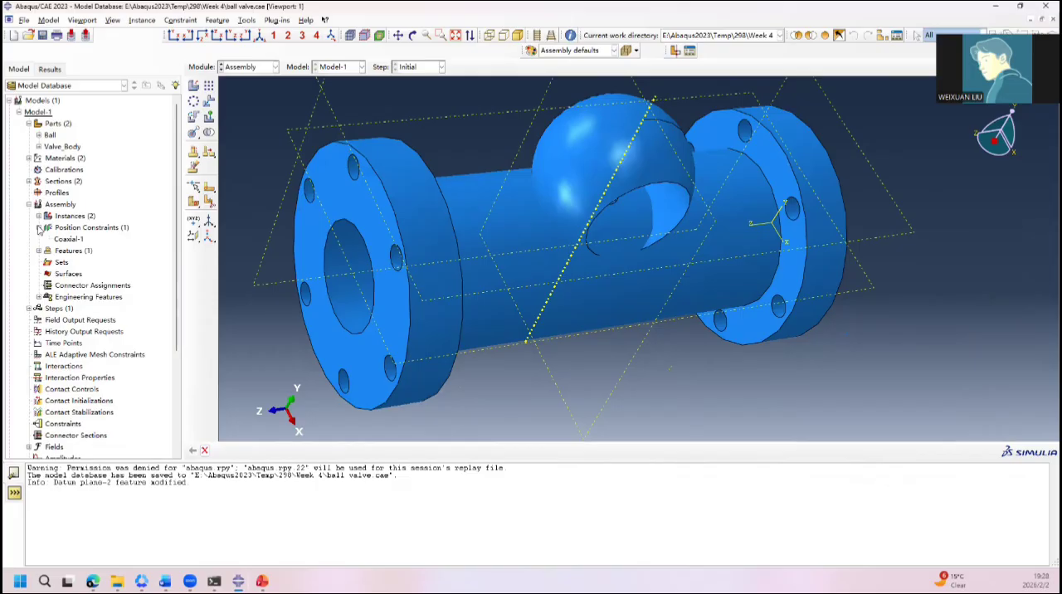
click(78, 239)
double_click(79, 239)
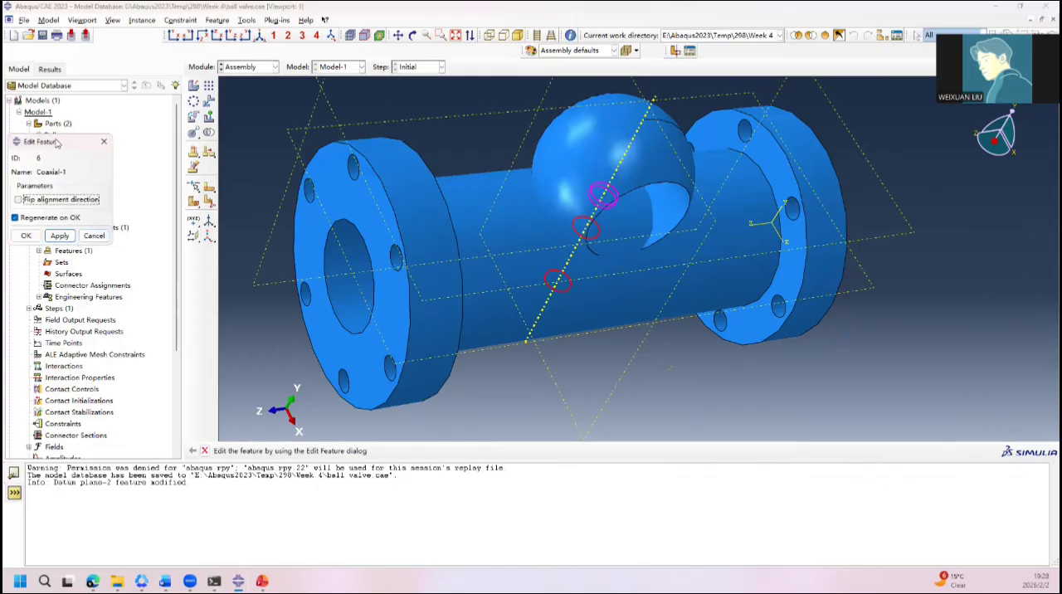
drag(58, 144, 124, 144)
click(131, 207)
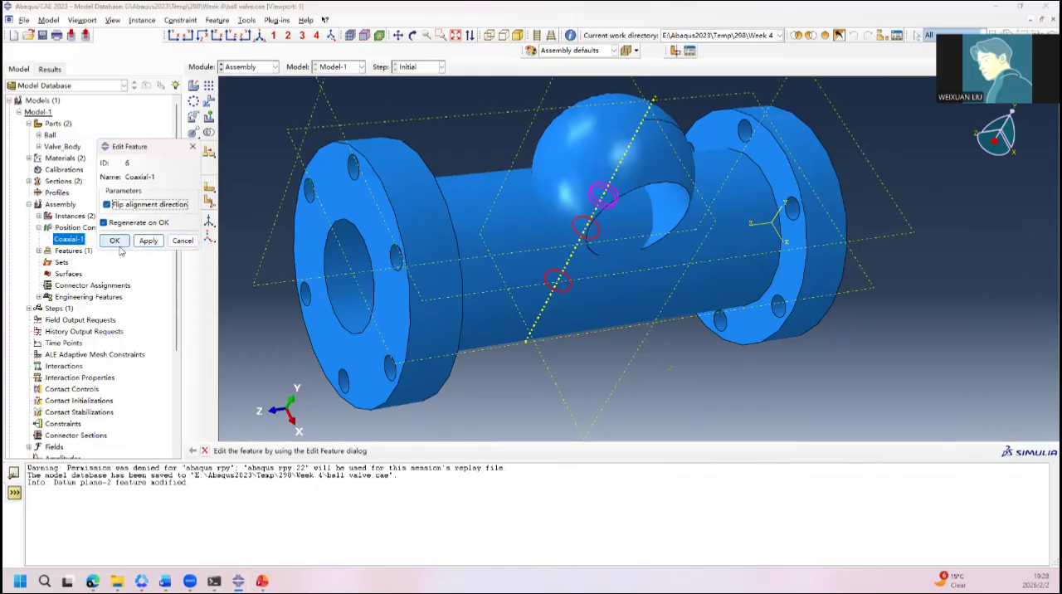
click(146, 241)
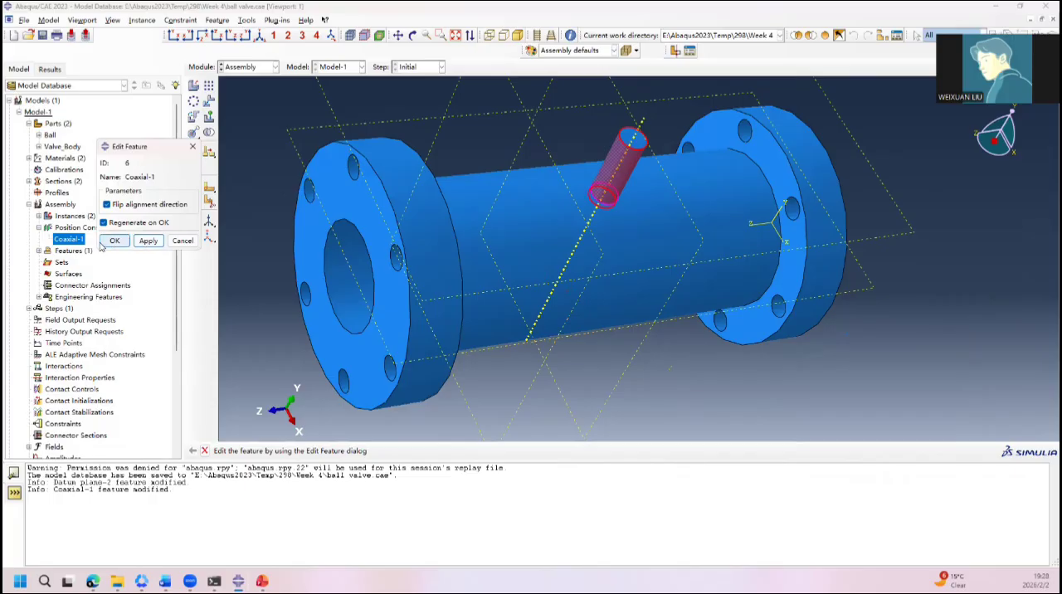
click(110, 241)
Step: Cut the assembly view open and inspect how the ball and stem fit inside the valve body's bore
click(675, 52)
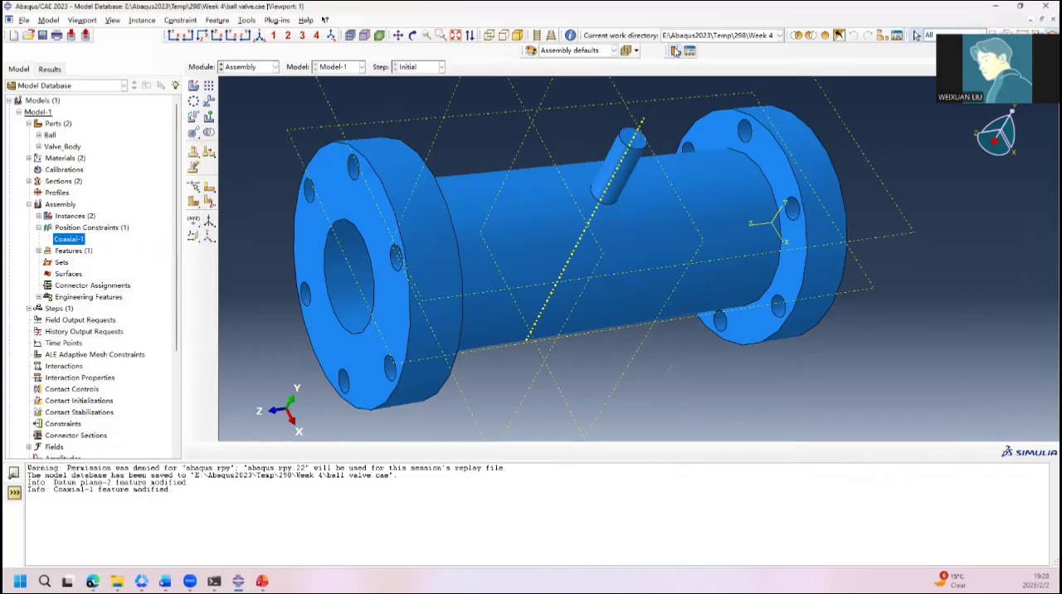
ctrl+alt+drag(618, 221, 664, 272)
scroll(653, 302, down, 10)
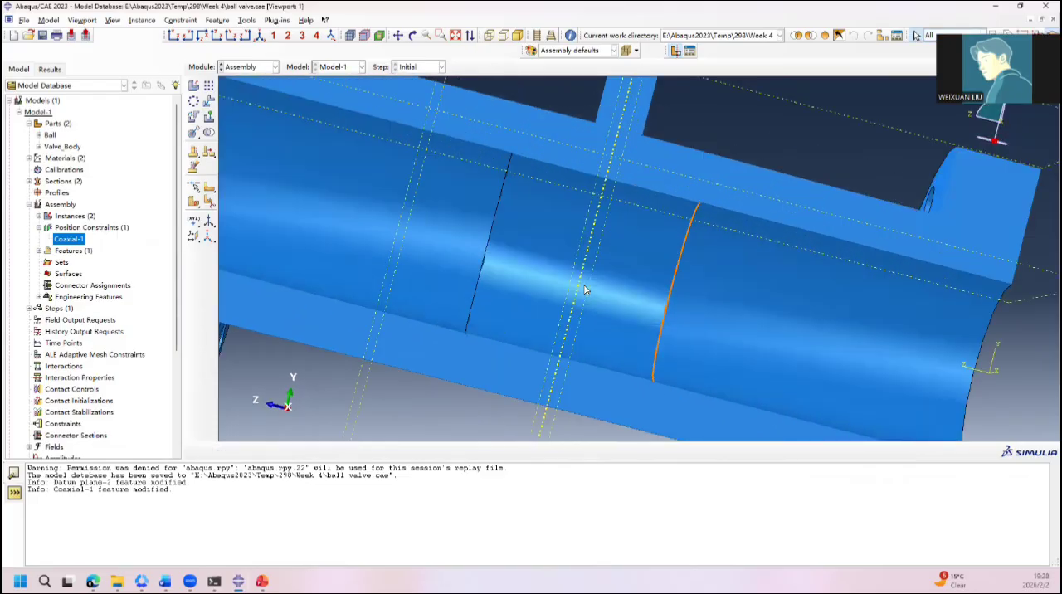
ctrl+alt+drag(702, 342, 589, 218)
scroll(422, 206, down, 5)
scroll(515, 206, down, 4)
scroll(589, 218, down, 5)
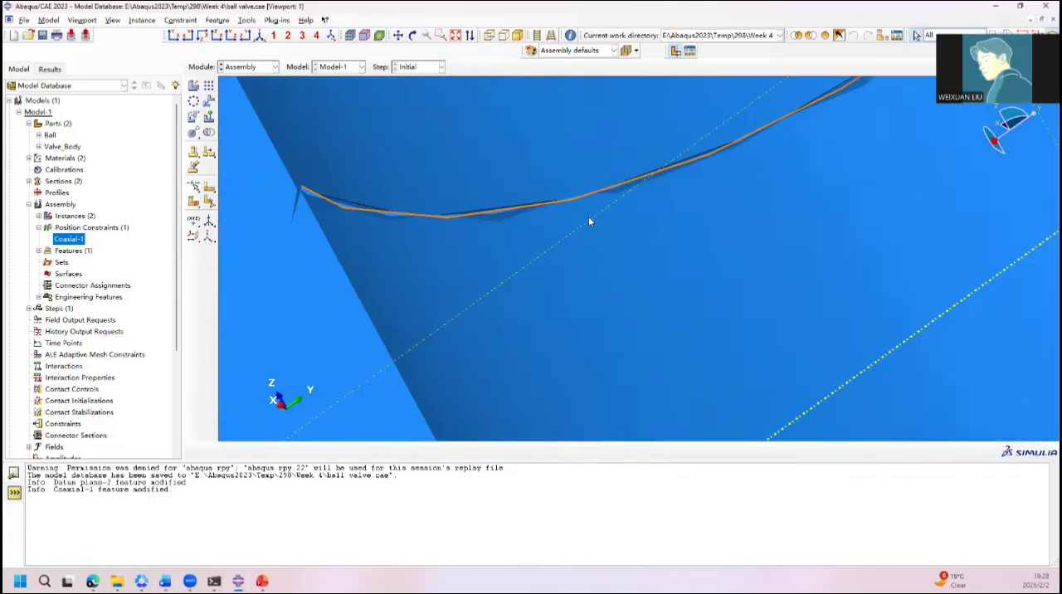
ctrl+alt+drag(514, 250, 582, 264)
scroll(583, 264, up, 5)
scroll(622, 373, down, 7)
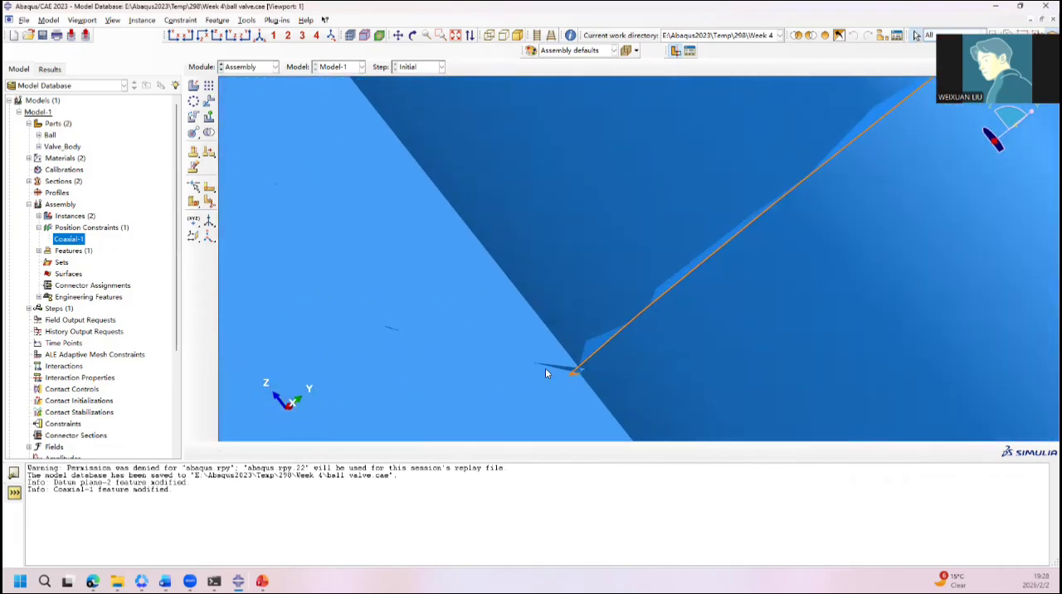
scroll(544, 367, up, 4)
scroll(524, 350, up, 4)
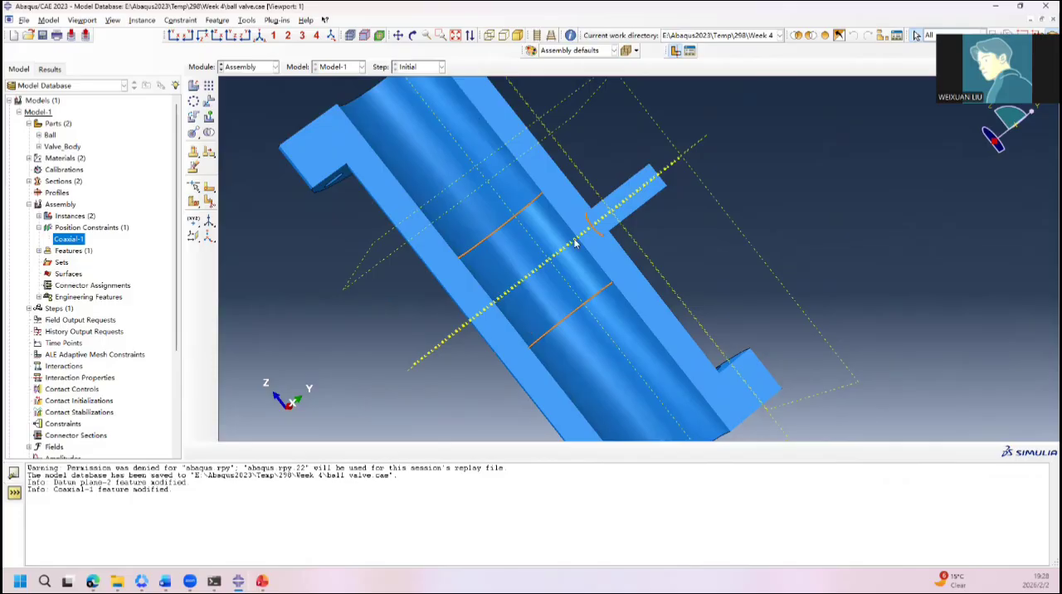
ctrl+alt+drag(587, 170, 507, 287)
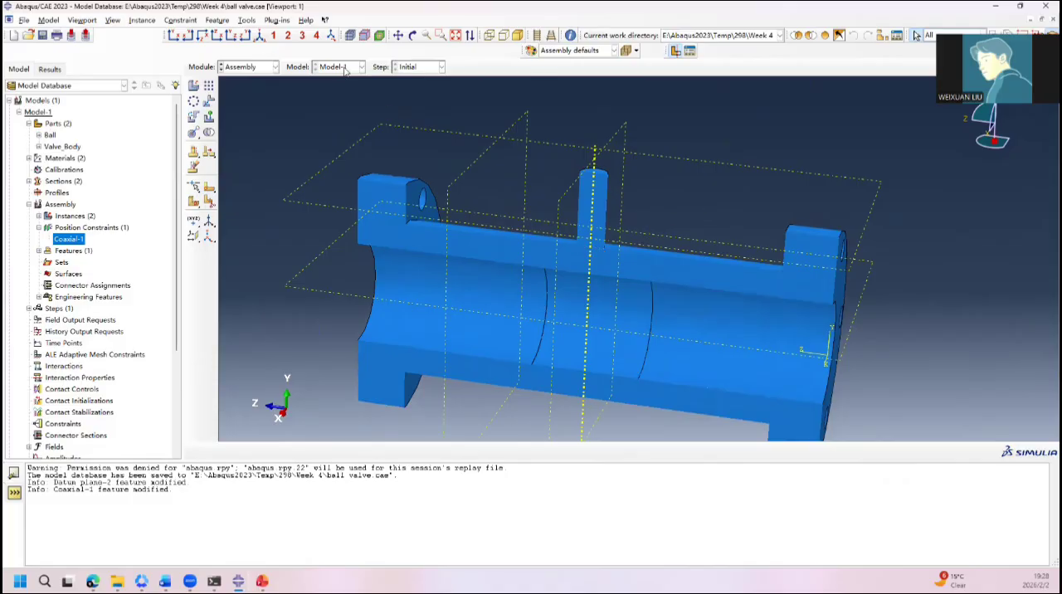
Step: Open the query tool, examine the selectable points around the stem, and list the assembly's features
click(247, 20)
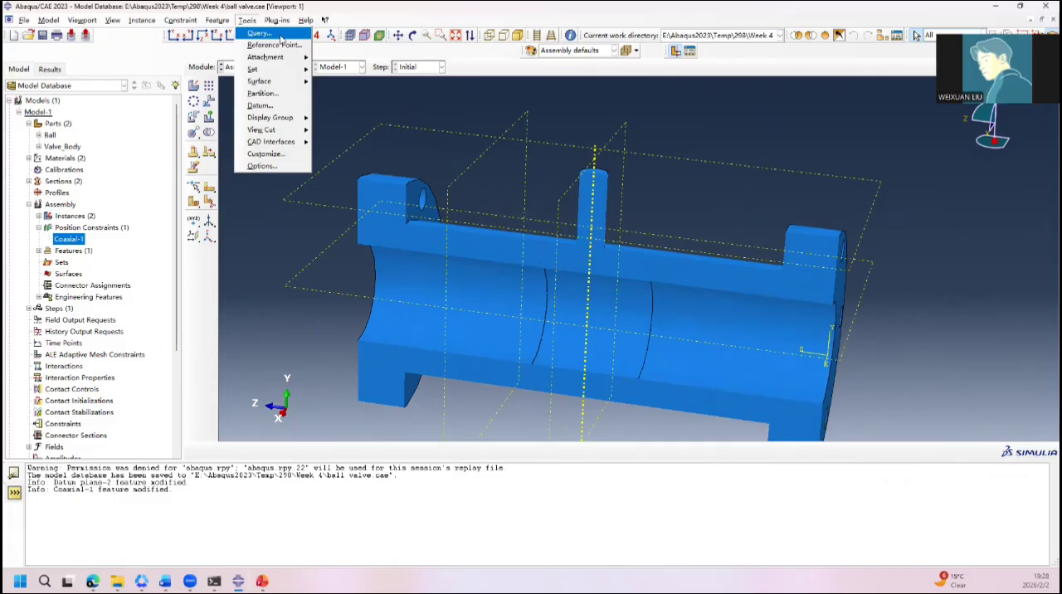
click(281, 37)
click(124, 112)
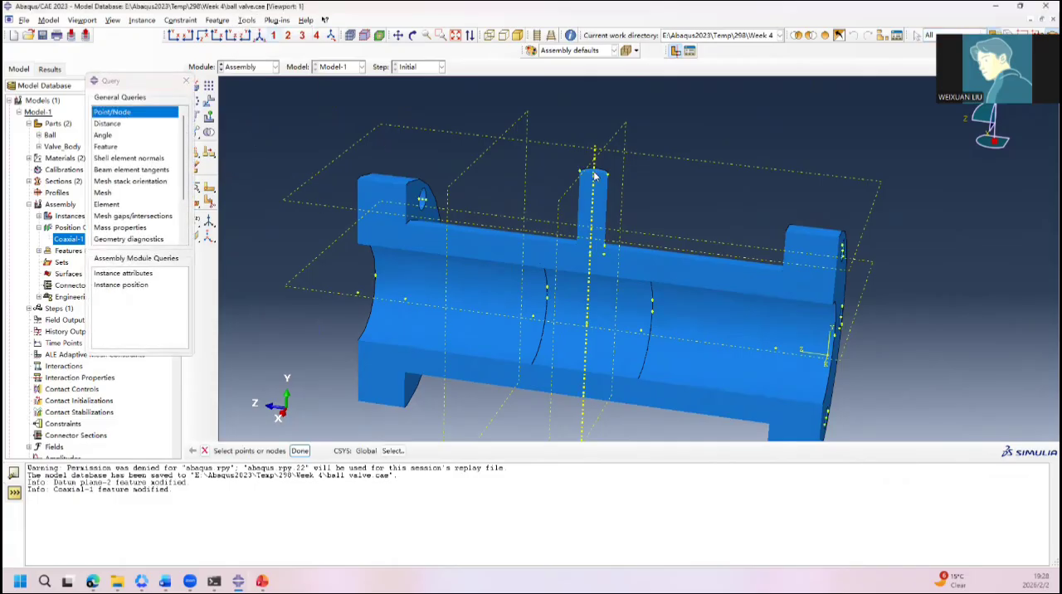
scroll(595, 176, up, 6)
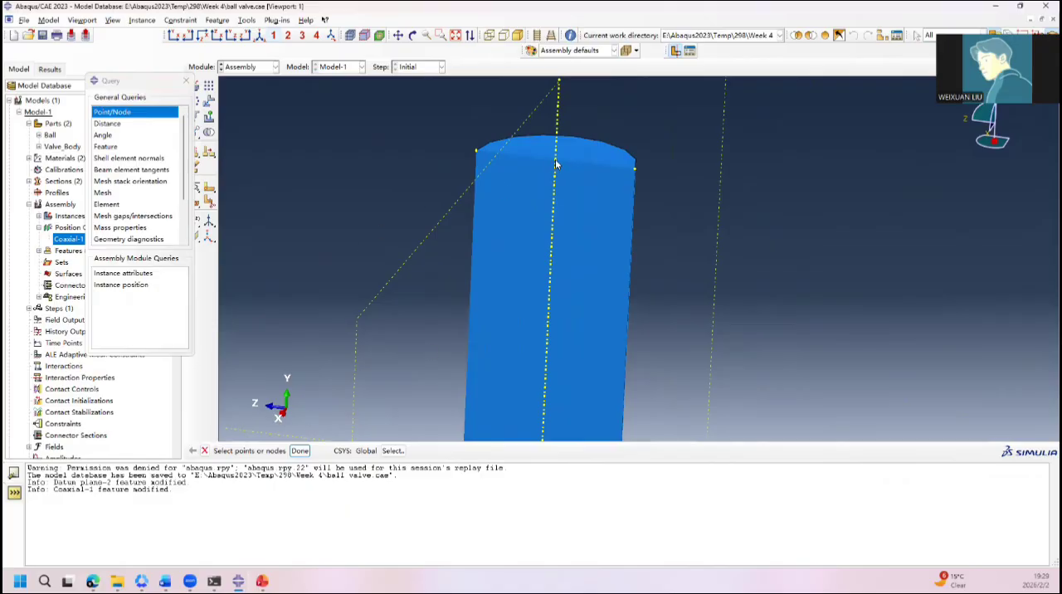
scroll(593, 232, down, 5)
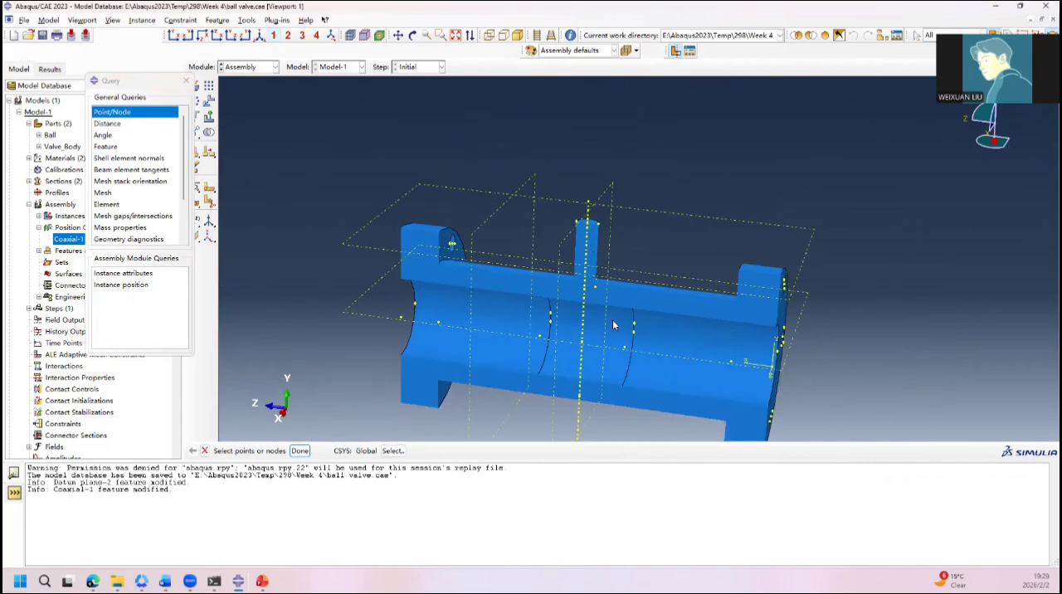
scroll(603, 353, up, 2)
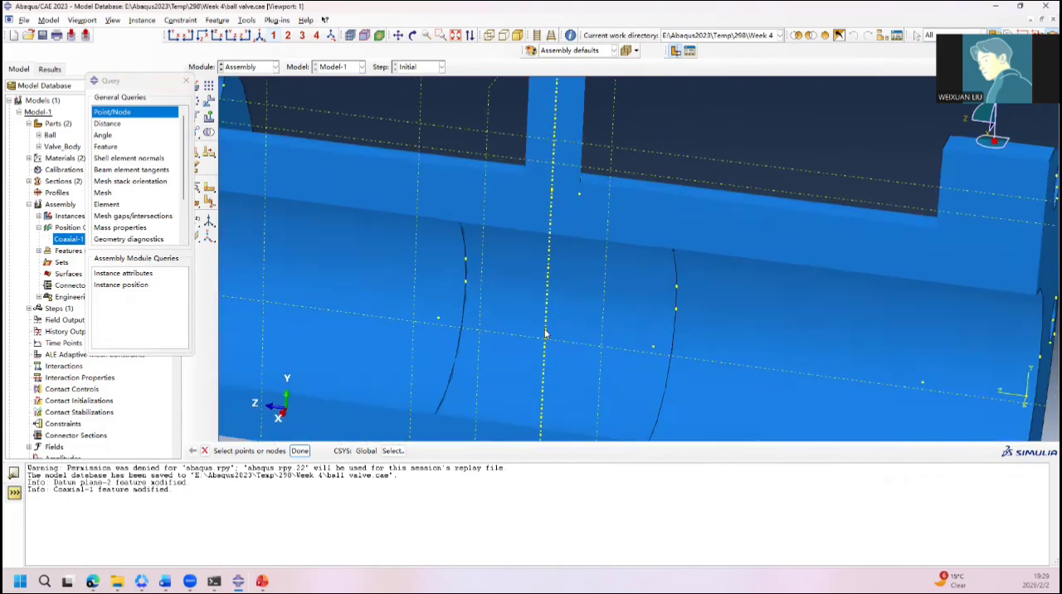
scroll(577, 267, down, 3)
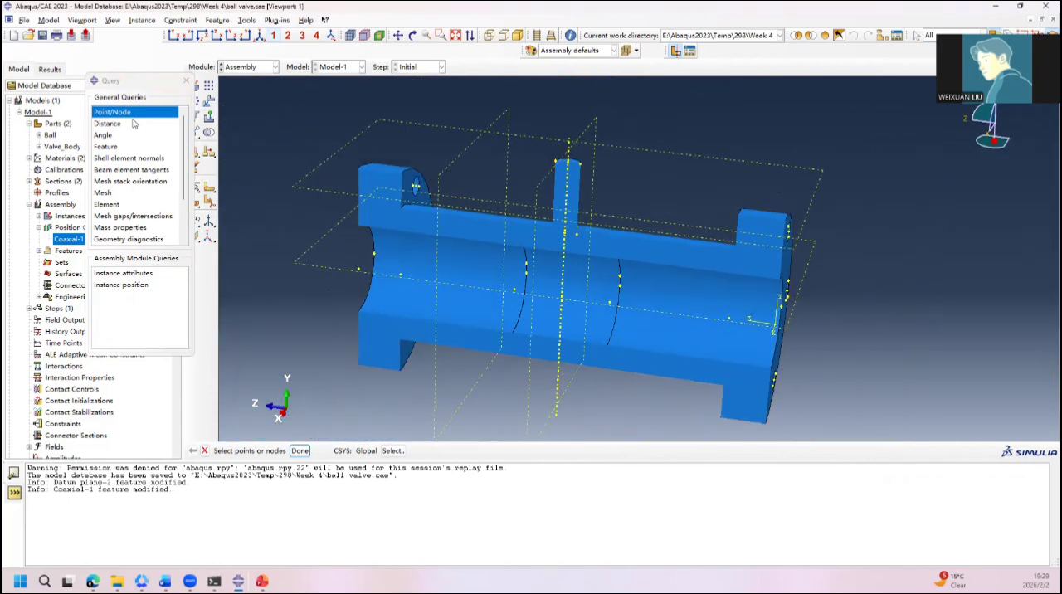
click(121, 148)
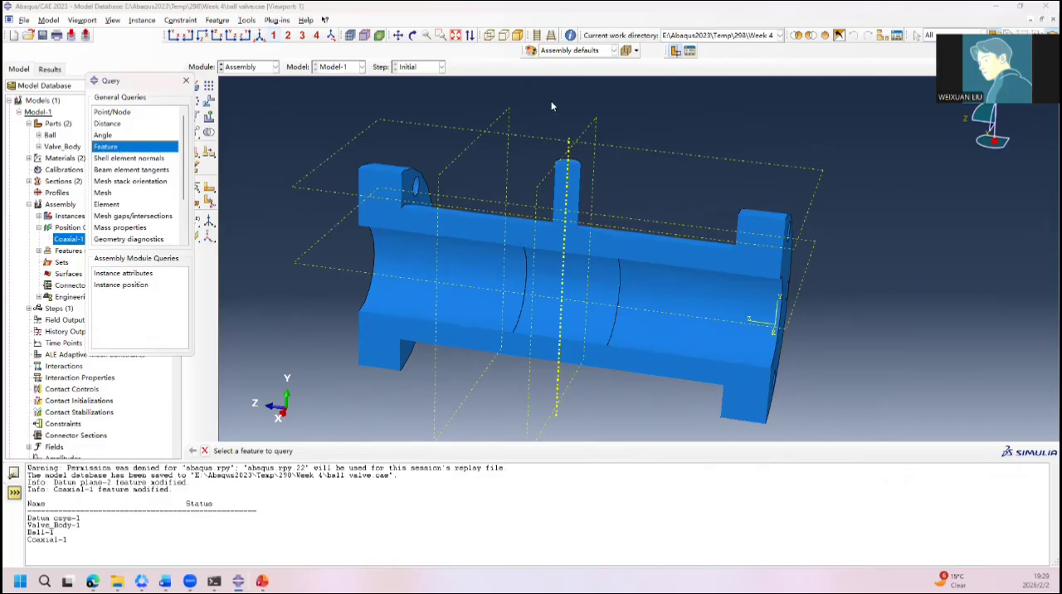
scroll(567, 170, up, 5)
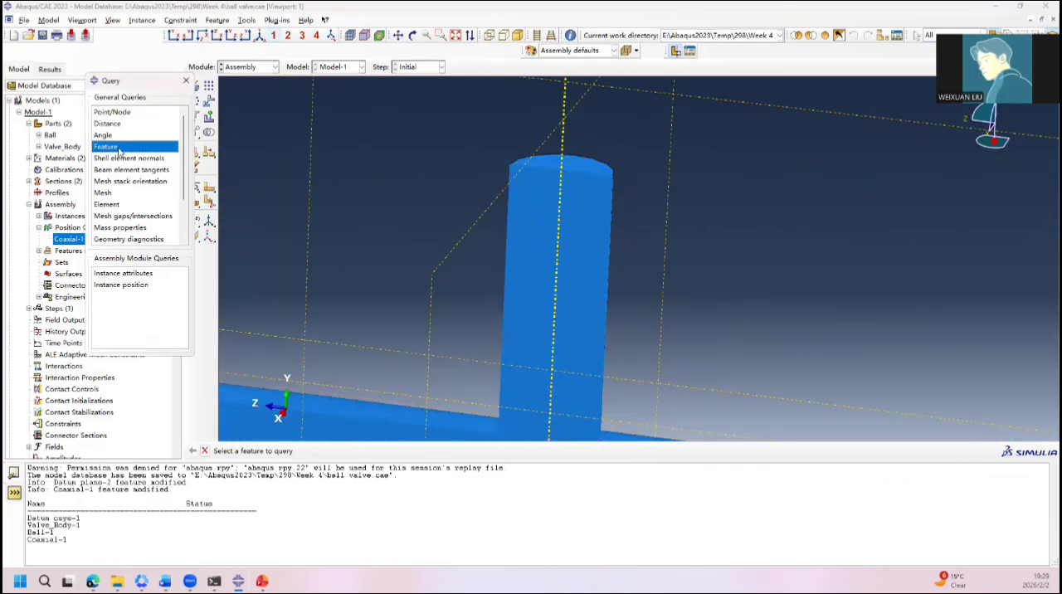
Step: Turn off the view cut and query the coordinates of a point on the stem's top edge
click(115, 112)
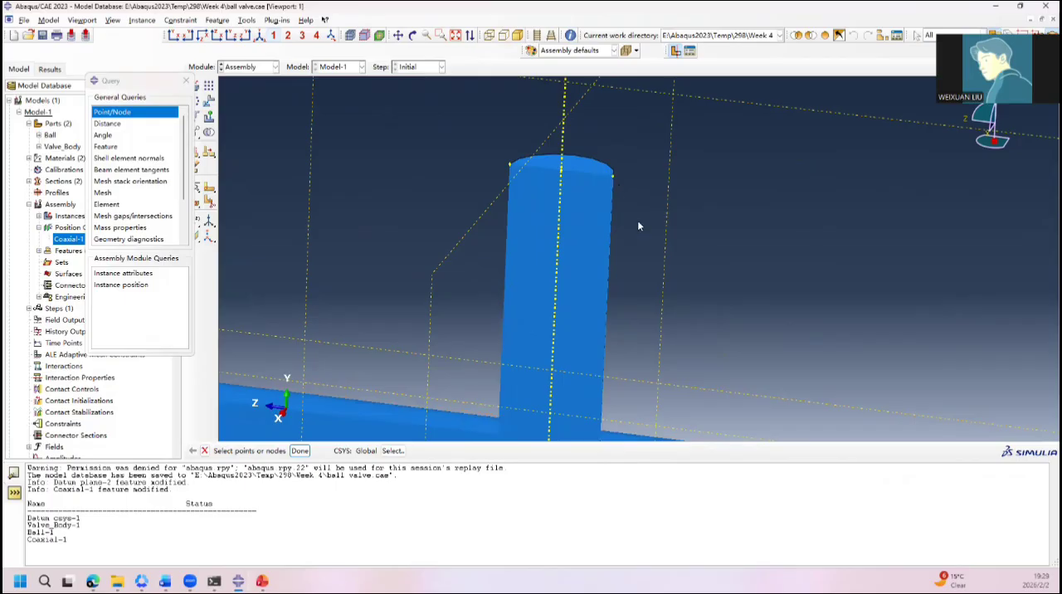
scroll(637, 220, down, 3)
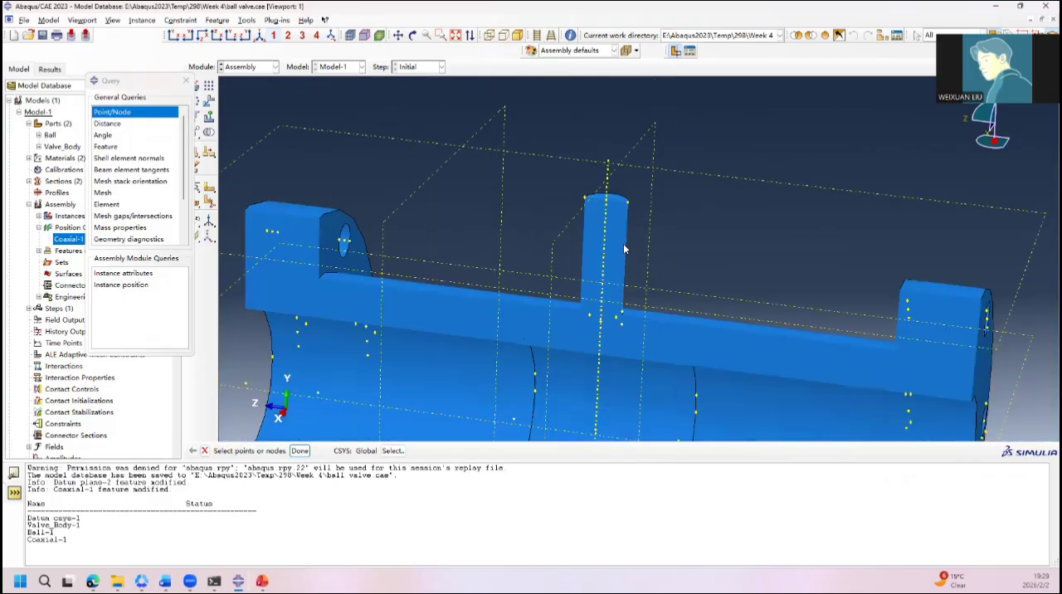
click(676, 53)
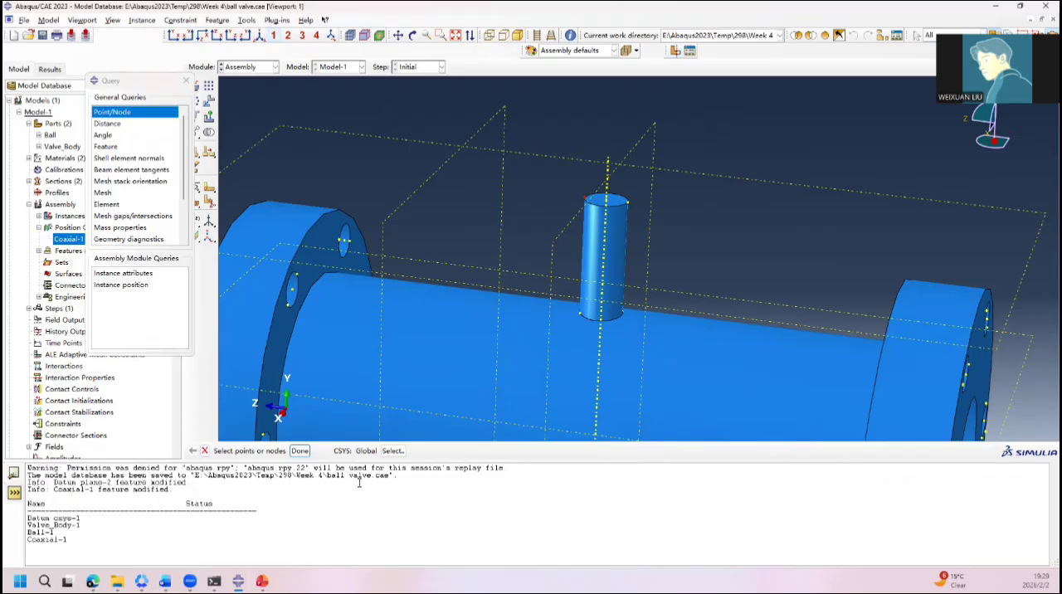
click(299, 450)
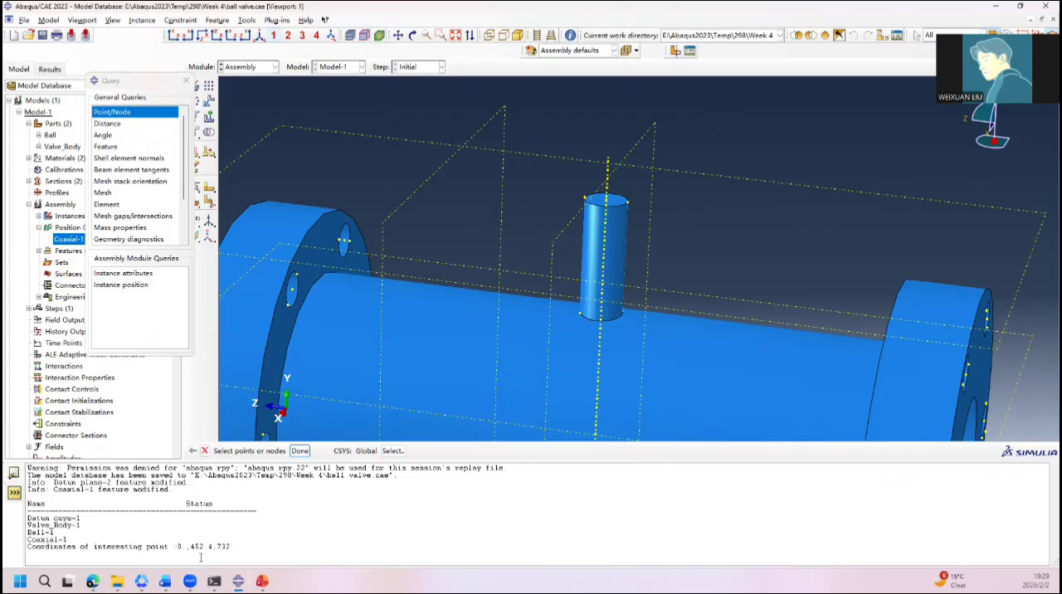
drag(191, 547, 214, 547)
click(266, 542)
drag(216, 546, 230, 546)
click(190, 82)
Step: Cut the assembly view open and rotate the Ball instance 90 degrees about the datum axis through its stem
scroll(525, 231, down, 4)
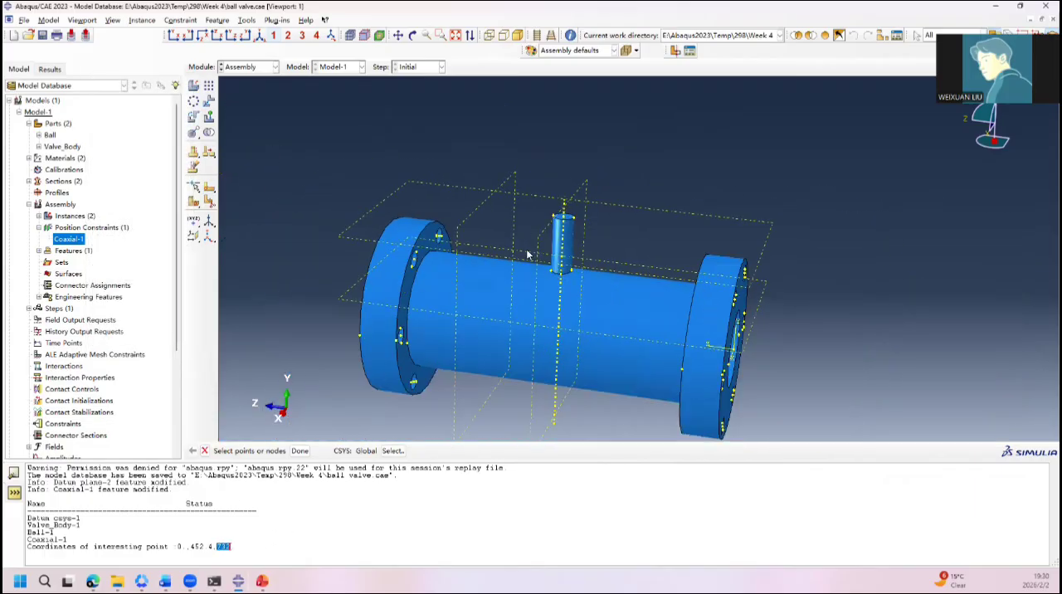
click(675, 50)
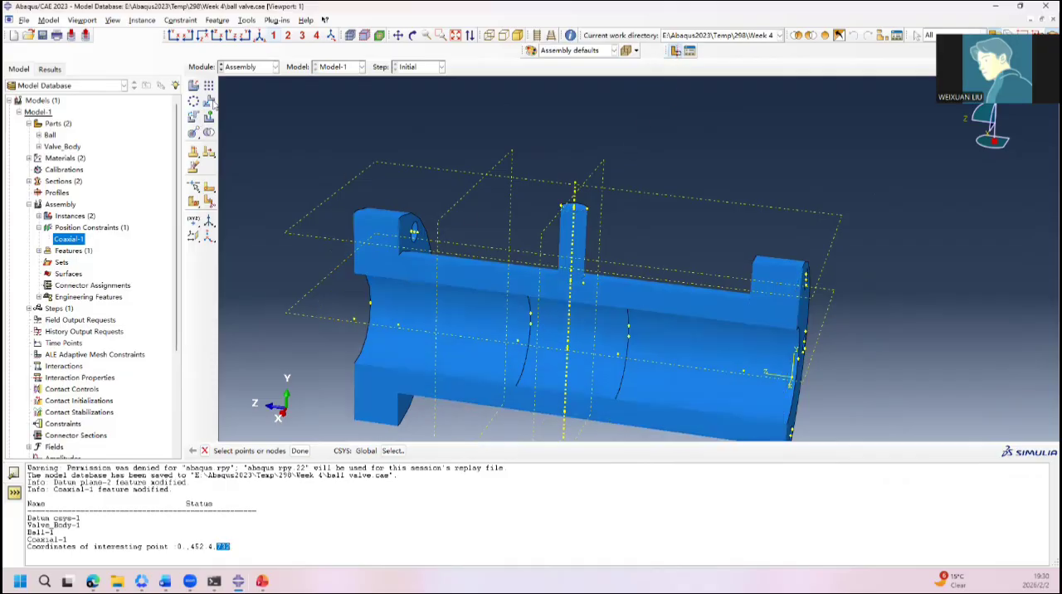
click(191, 117)
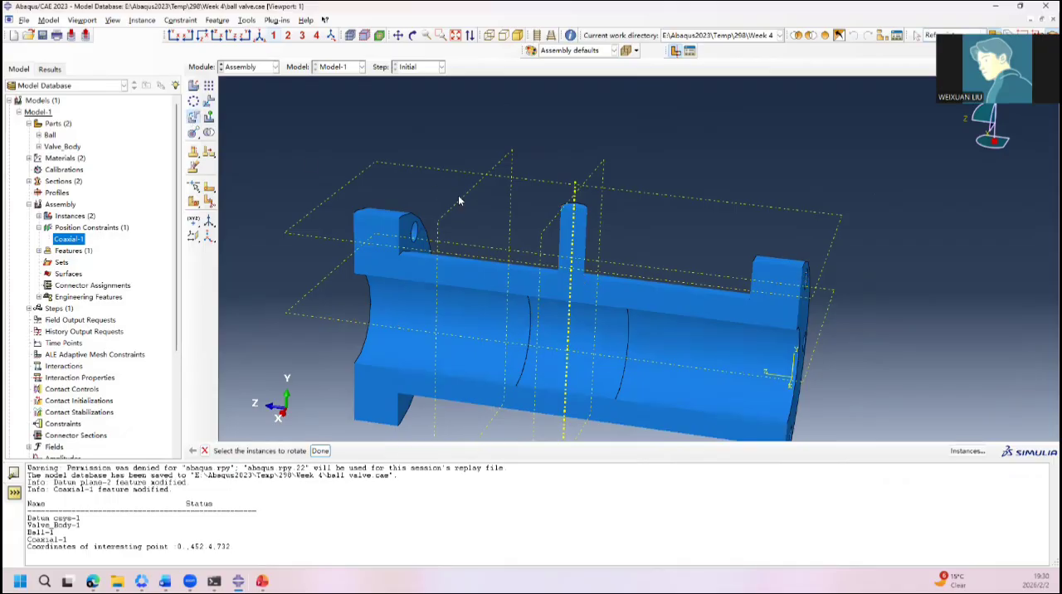
click(442, 413)
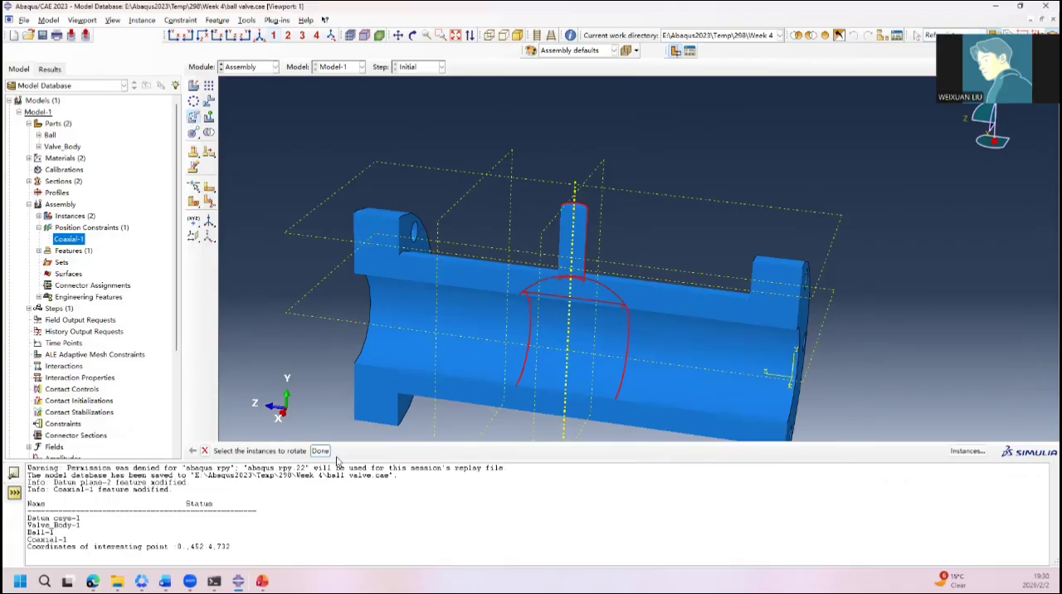
click(320, 451)
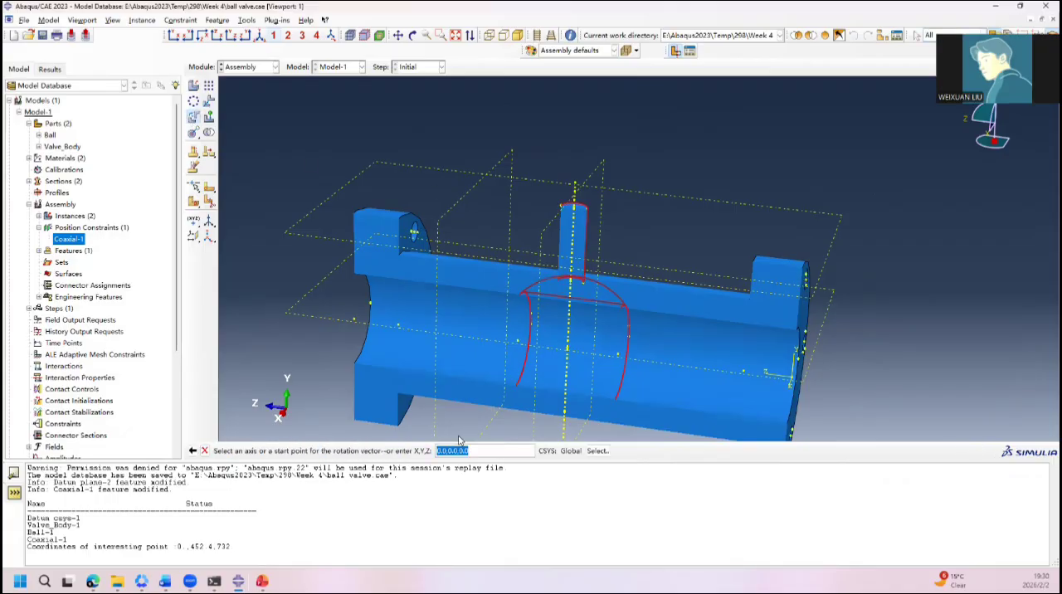
click(575, 190)
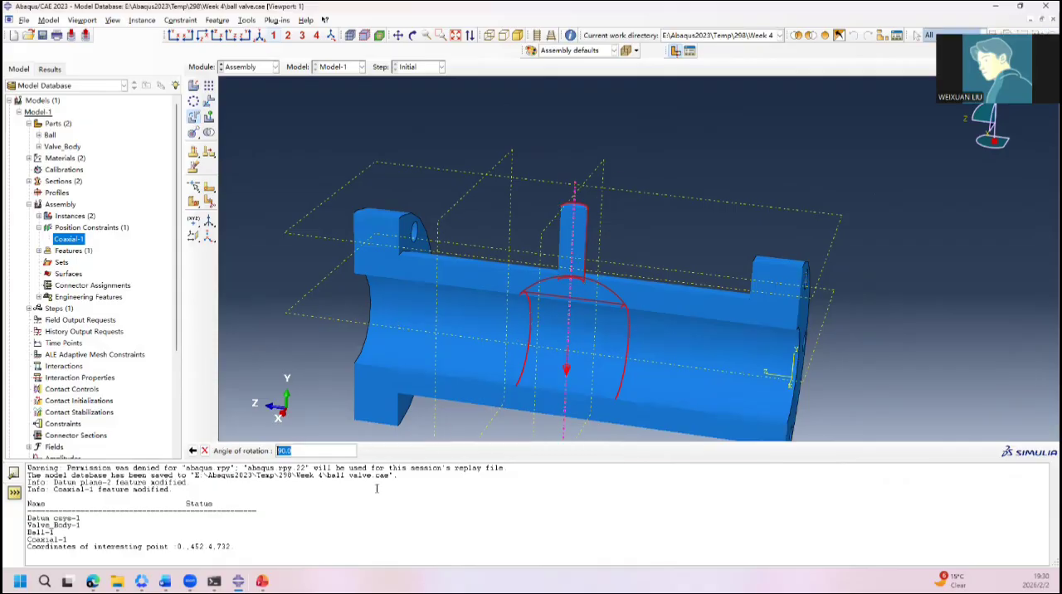
key(Return)
ctrl+alt+drag(424, 365, 506, 335)
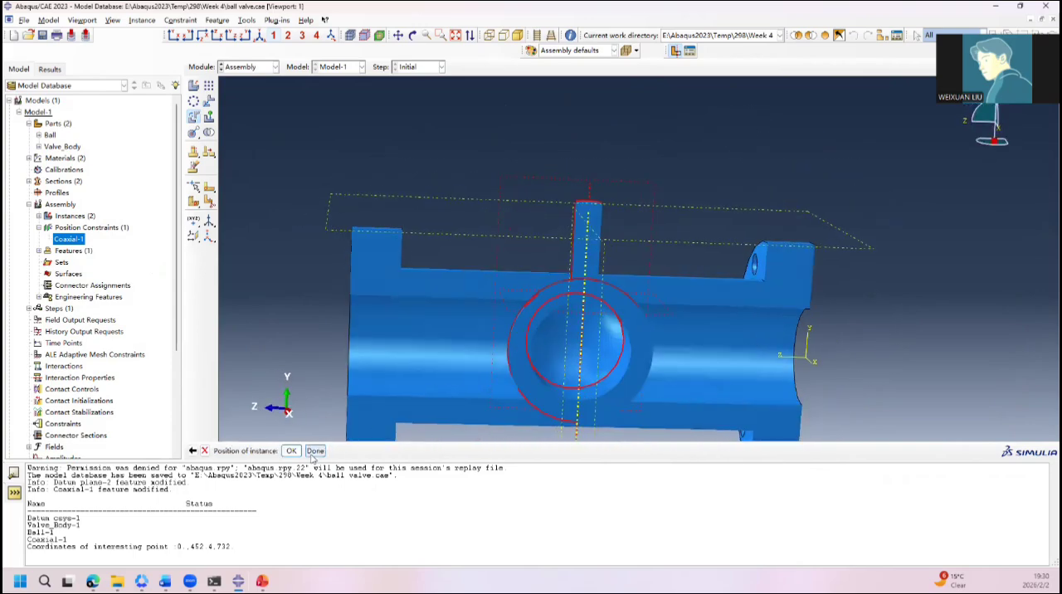
click(314, 454)
ctrl+alt+drag(668, 340, 688, 330)
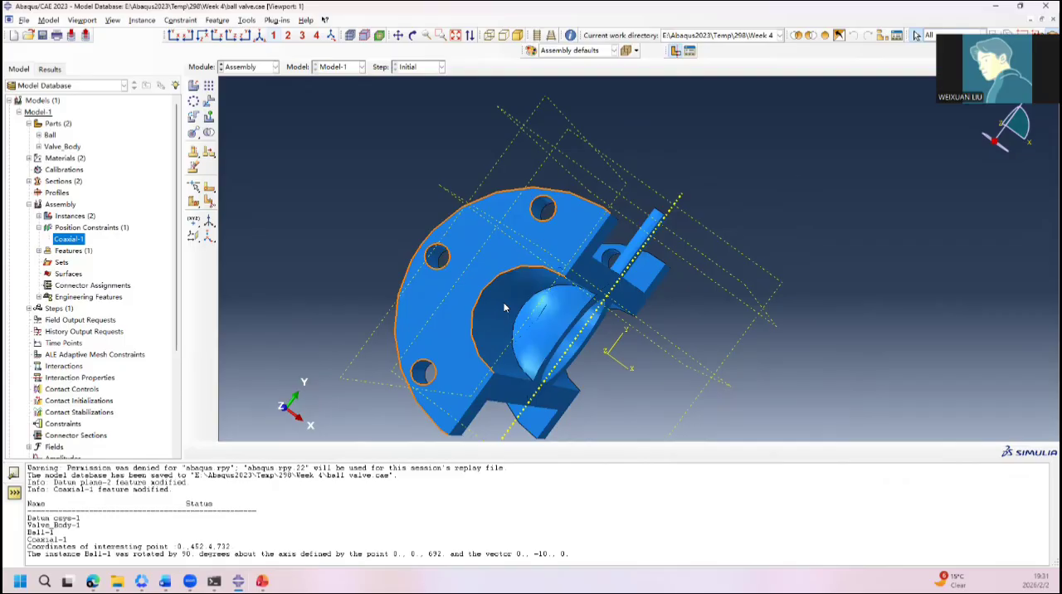
Step: Switch to the Part module and create a datum plane on the Ball part at offset 0 from the YZ plane
click(245, 66)
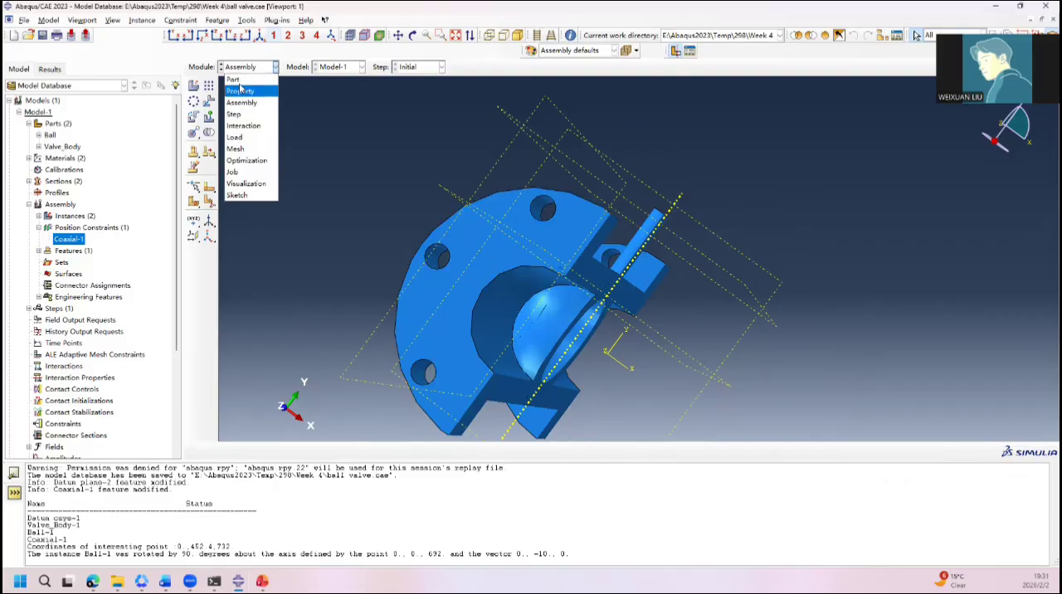
click(234, 79)
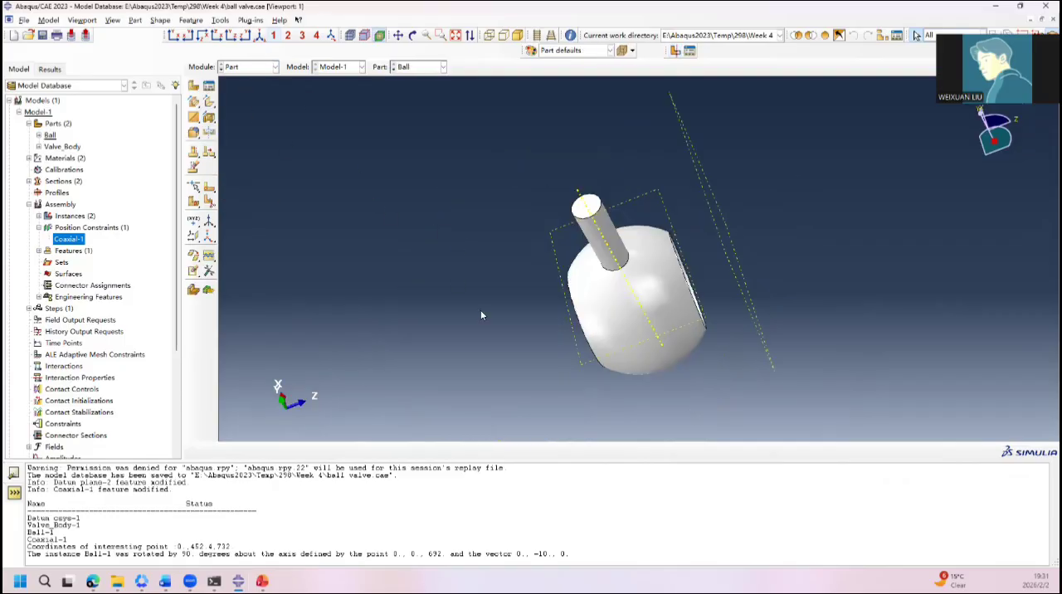
ctrl+alt+drag(480, 309, 618, 270)
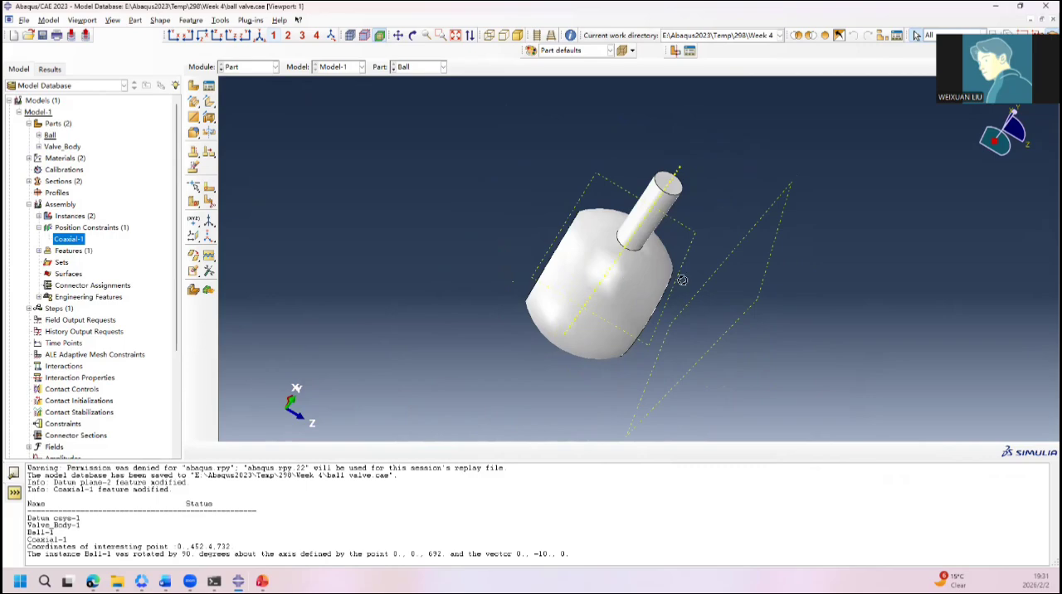
ctrl+alt+drag(687, 282, 424, 225)
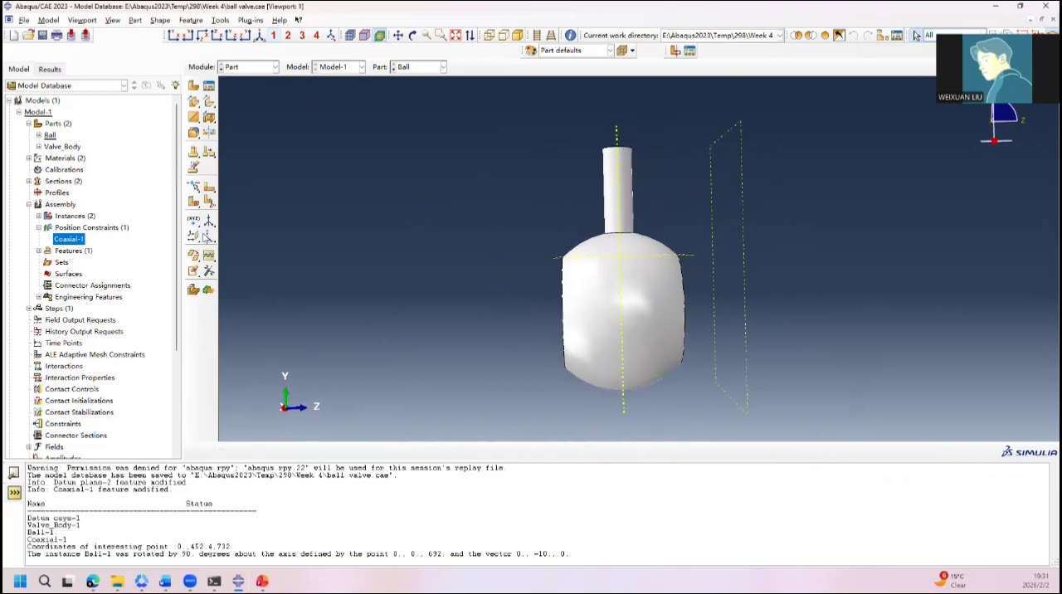
click(194, 235)
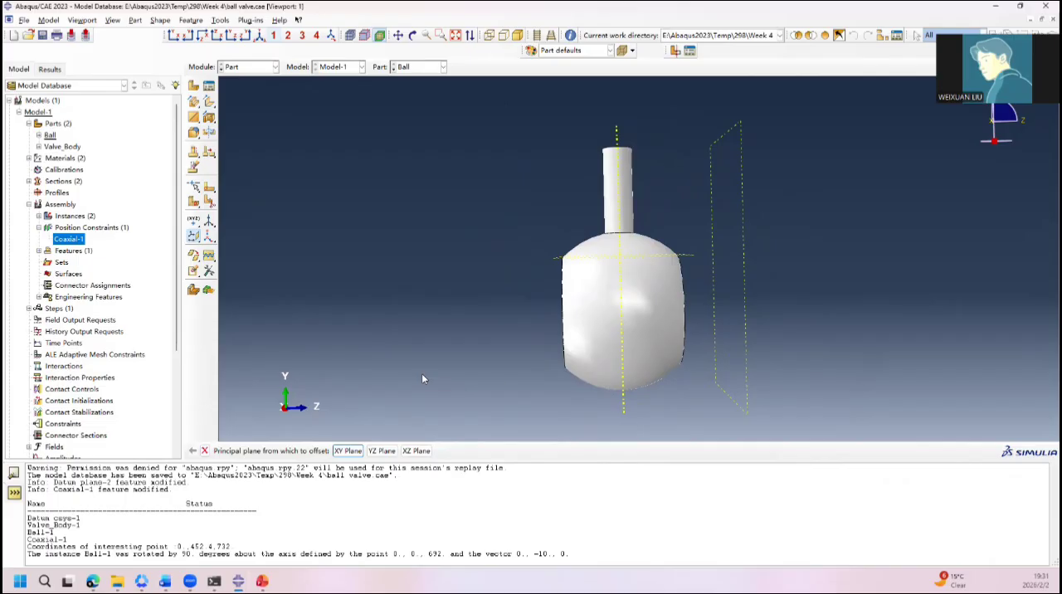
click(382, 450)
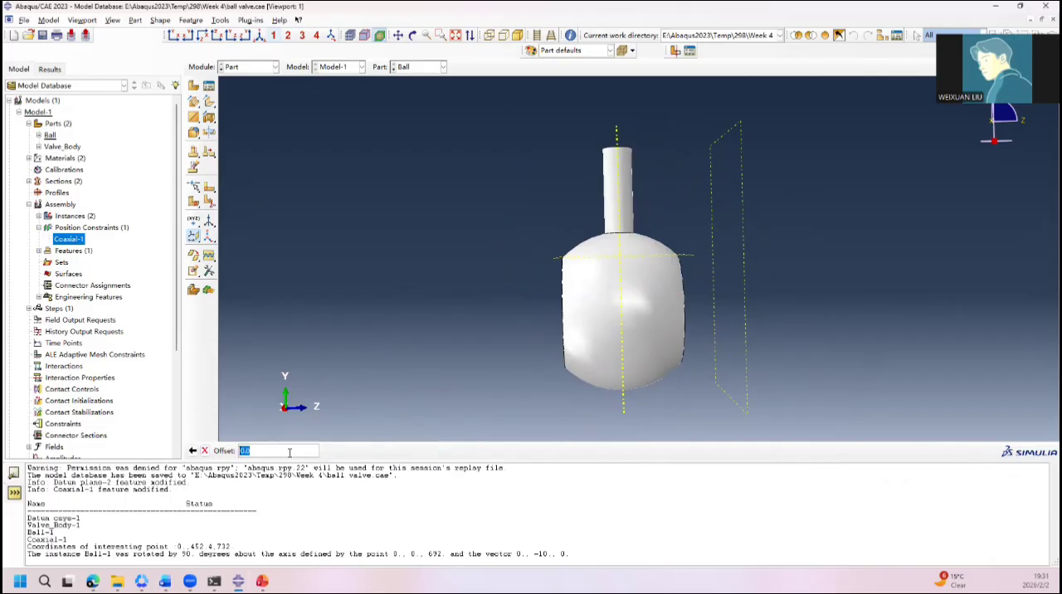
text(0)
key(Return)
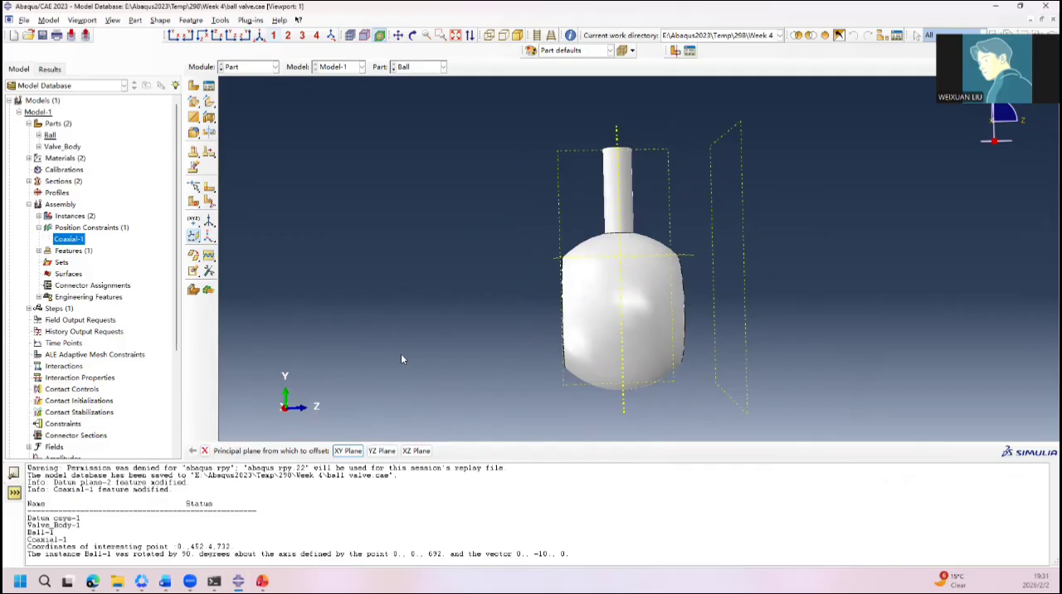
Step: Start a sketched face partition of the ball's outer spherical face, using the new YZ datum plane as the sketch plane
ctrl+alt+drag(403, 359, 748, 265)
ctrl+alt+drag(591, 327, 558, 222)
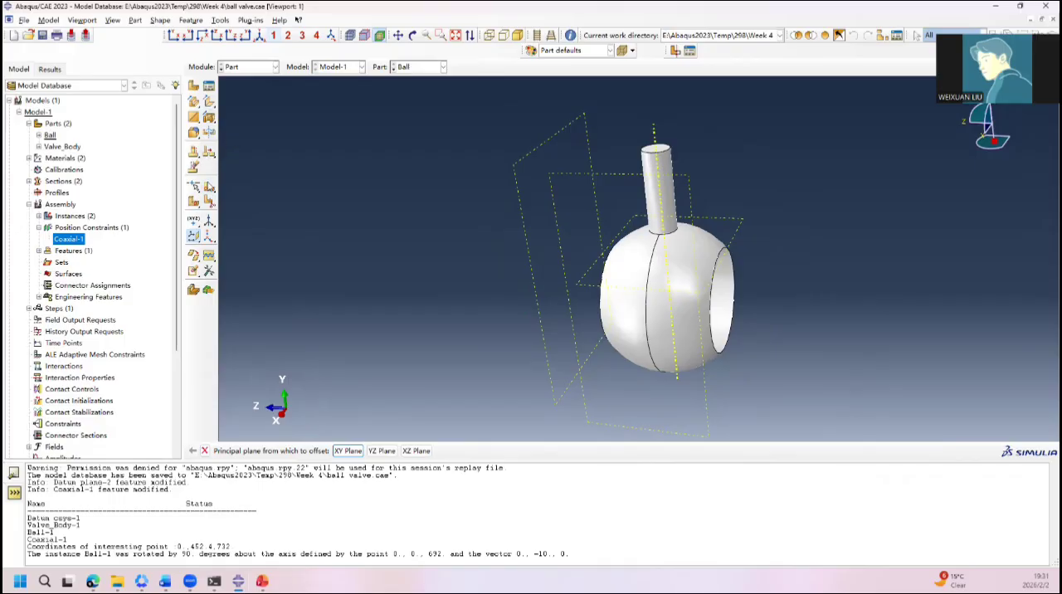
click(210, 189)
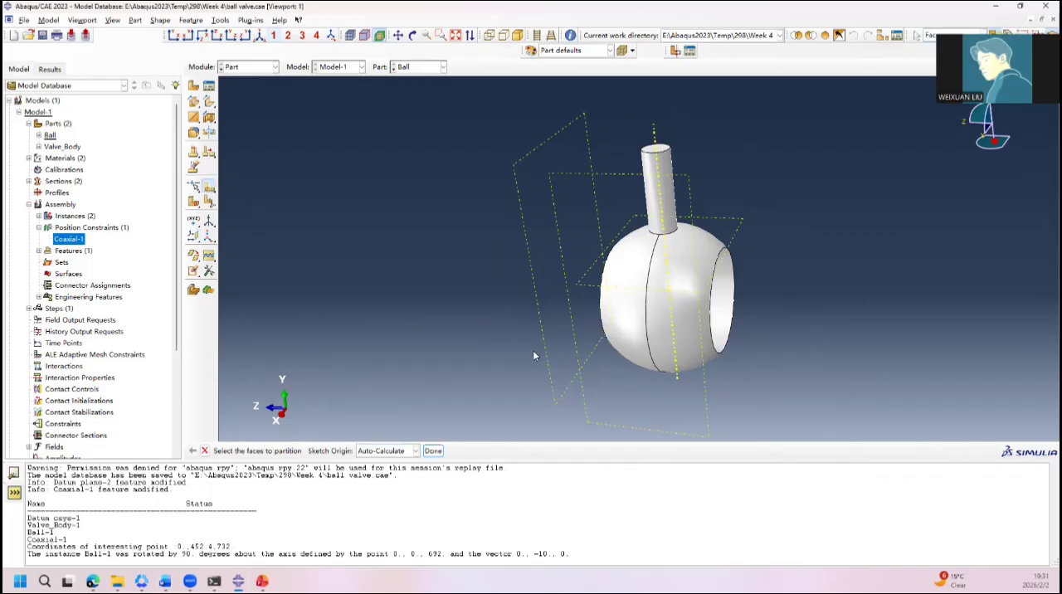
click(670, 333)
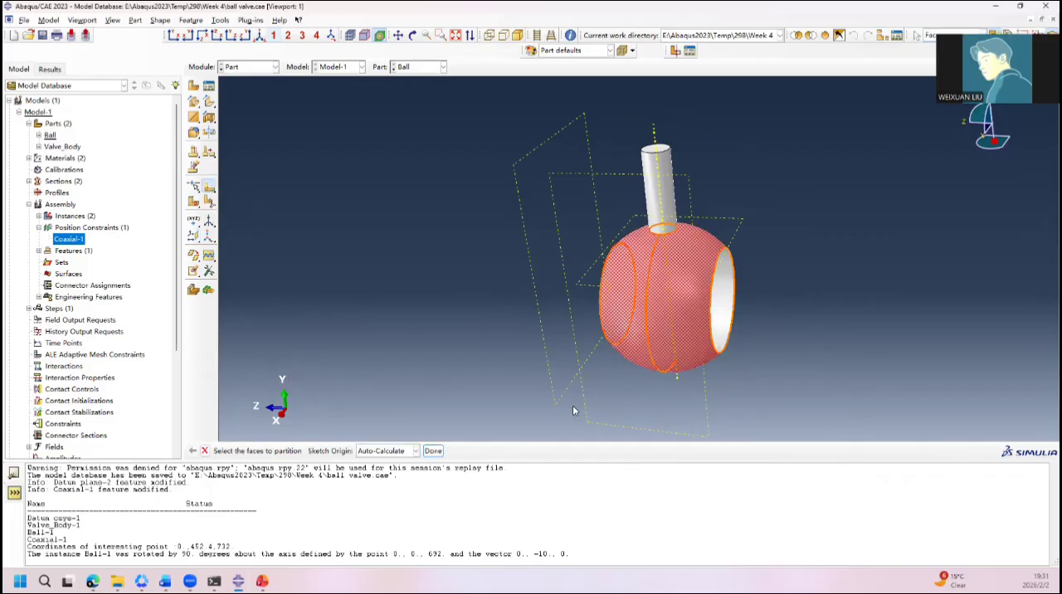
click(432, 451)
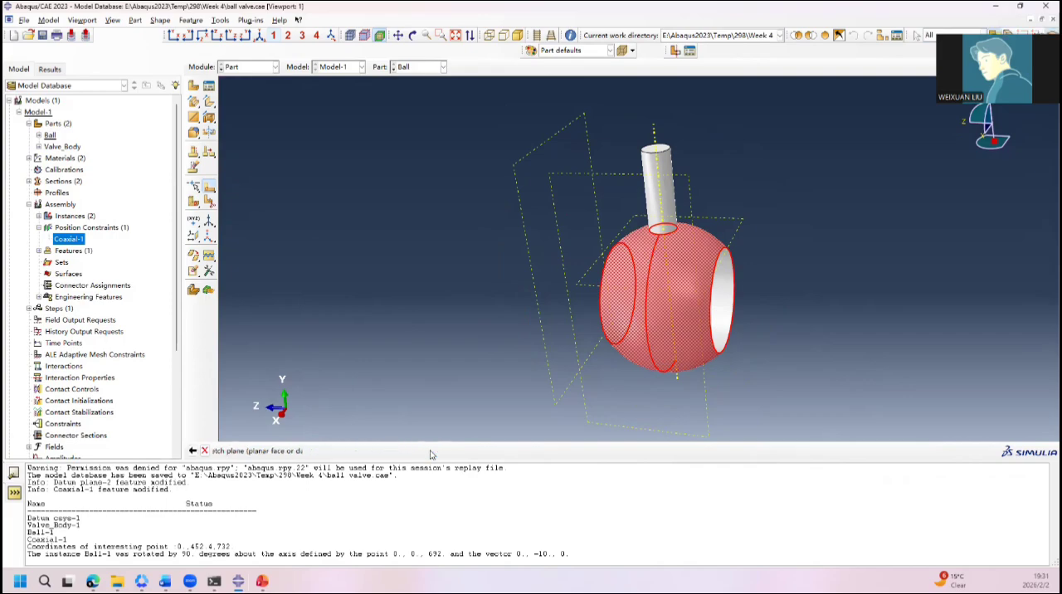
click(707, 395)
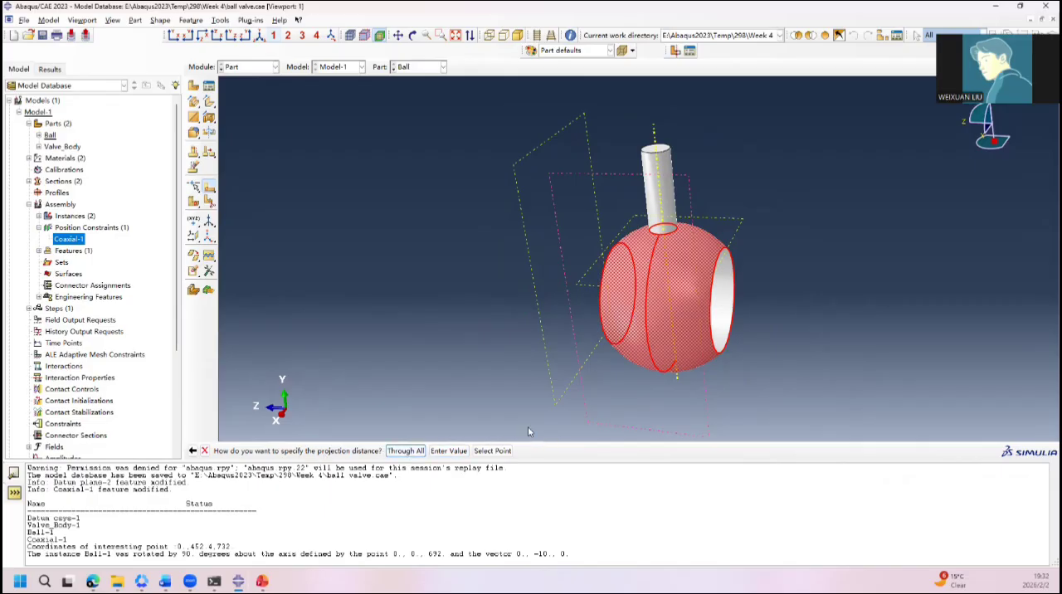
ctrl+alt+drag(758, 311, 606, 300)
ctrl+alt+drag(779, 287, 812, 290)
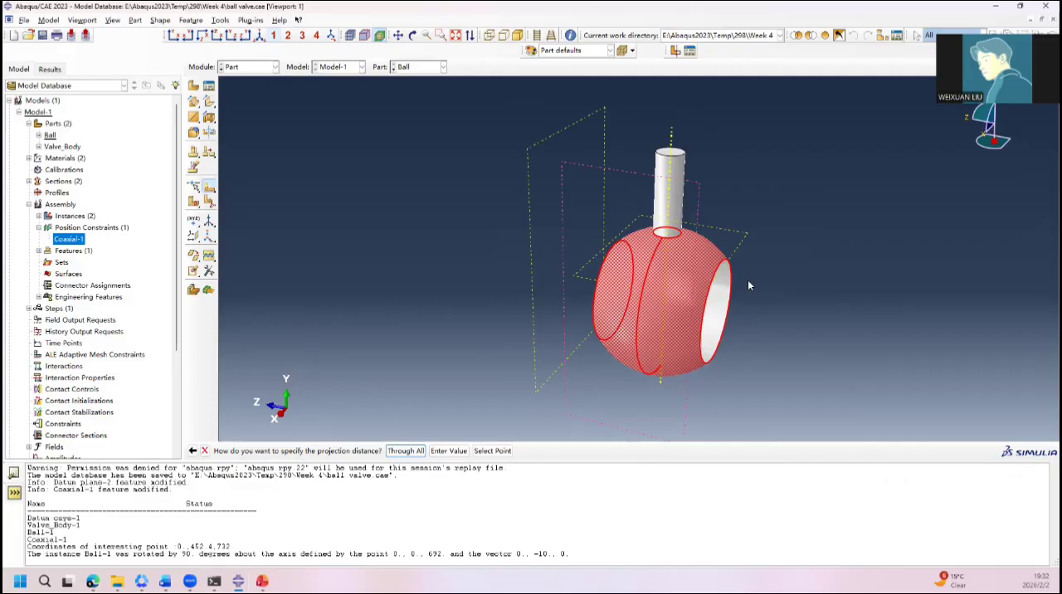
ctrl+alt+drag(748, 280, 497, 289)
ctrl+alt+drag(528, 281, 816, 258)
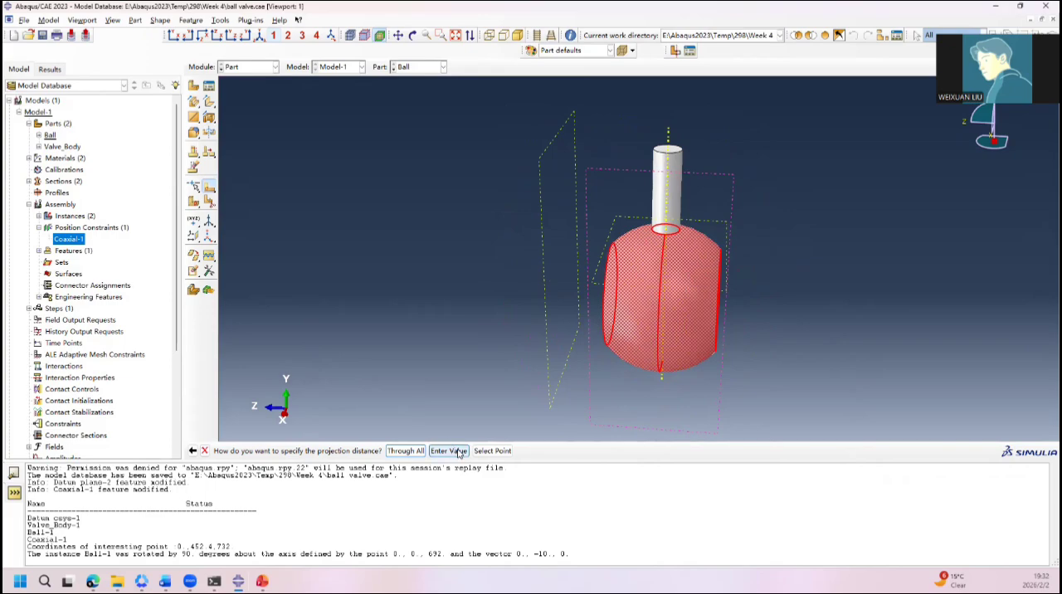
Step: Accept the projection direction, set the projection distance to 30, and orient the sketch with the bore opening's edge vertical and on the right
click(405, 450)
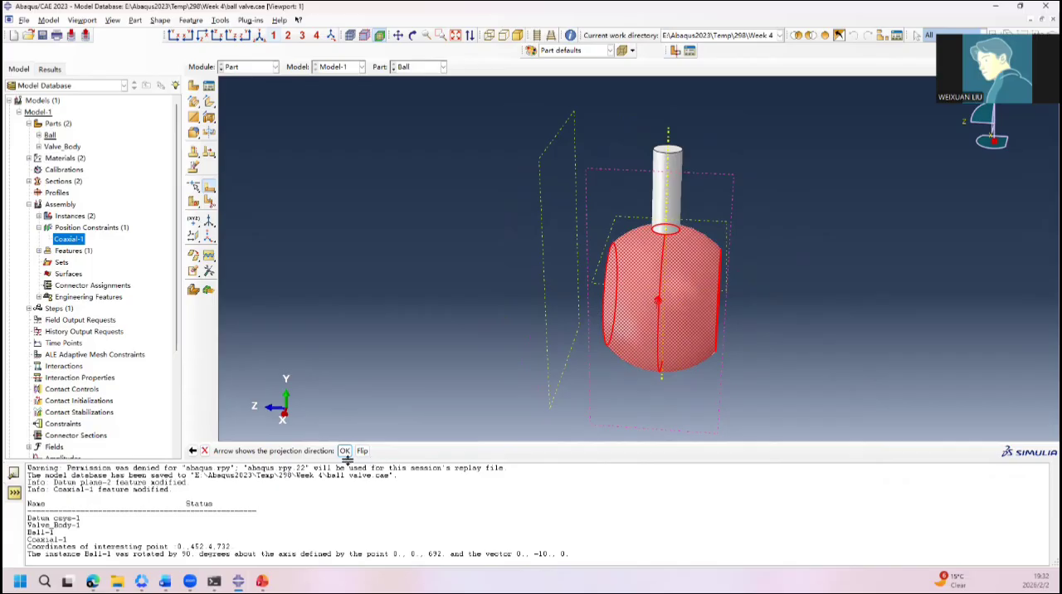
mouse_move(575, 392)
ctrl+alt+mouse_down()
mouse_move(560, 386)
mouse_move(574, 394)
ctrl+alt+mouse_up()
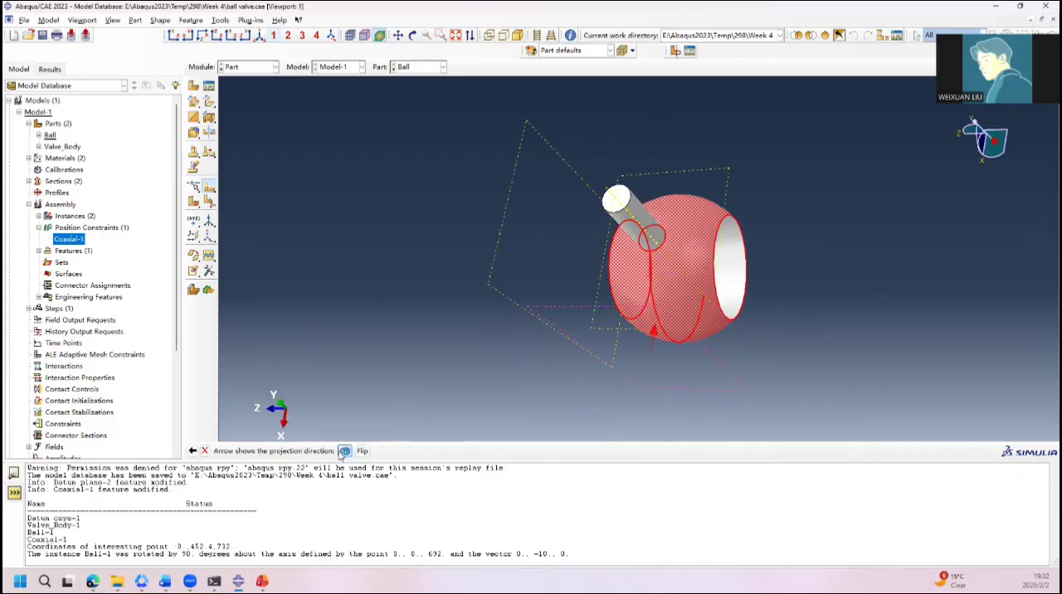
click(344, 450)
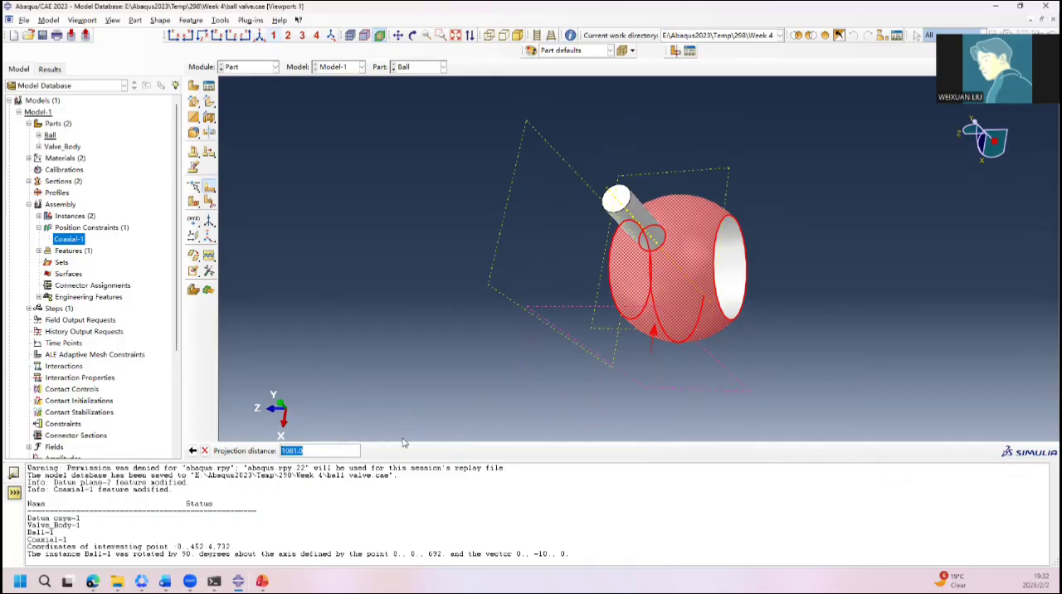
text(300)
key(Return)
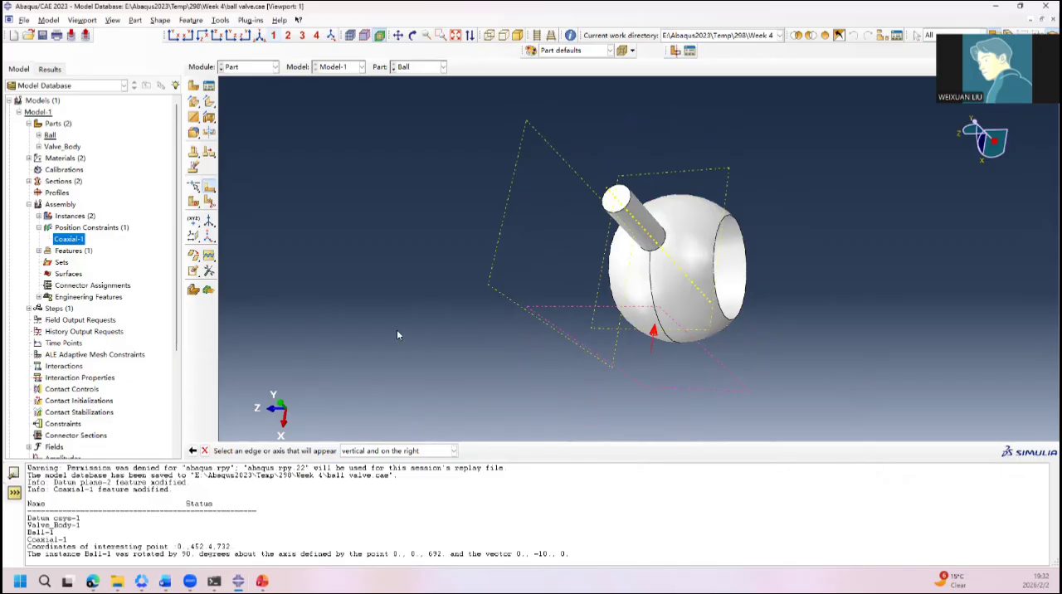
ctrl+alt+drag(390, 341, 596, 255)
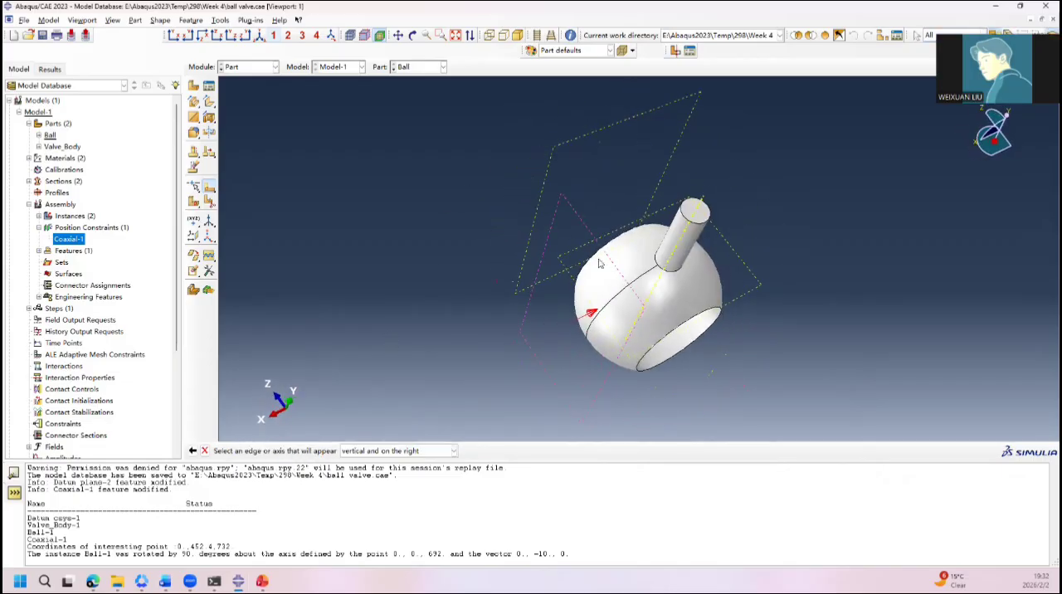
click(646, 358)
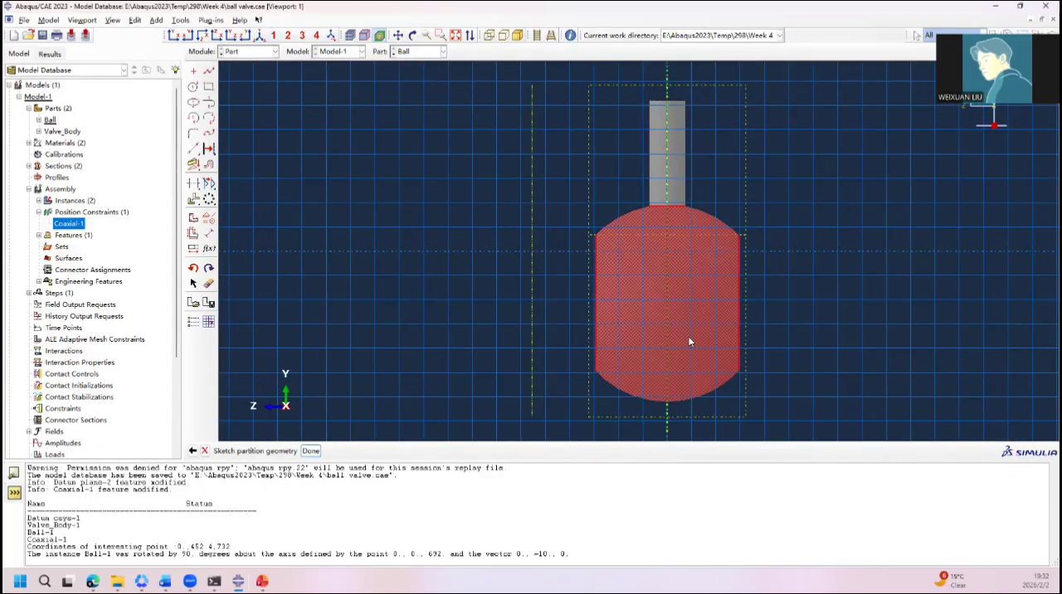
scroll(664, 402, up, 3)
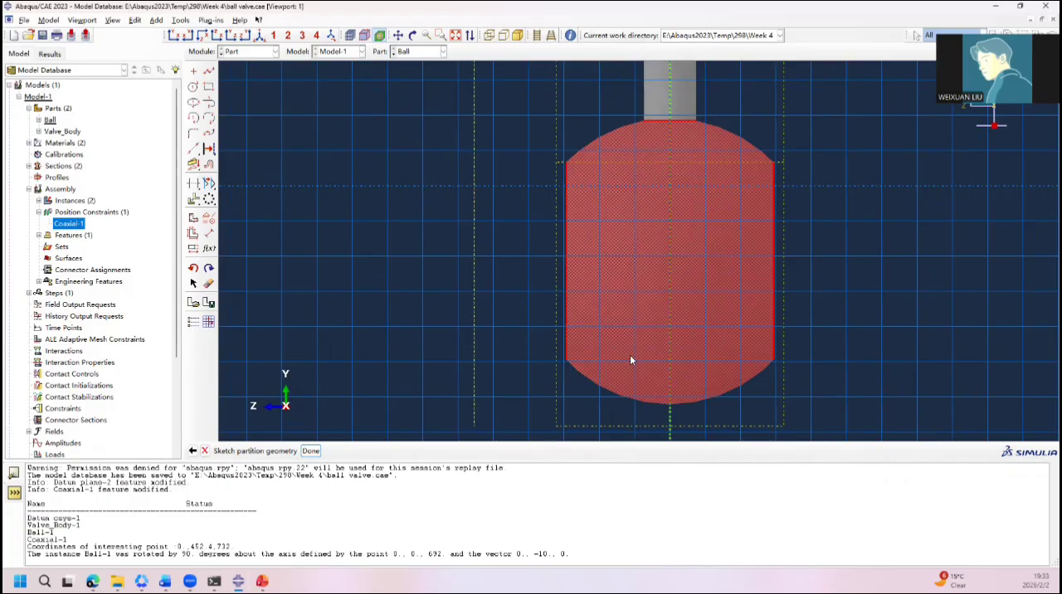
click(196, 71)
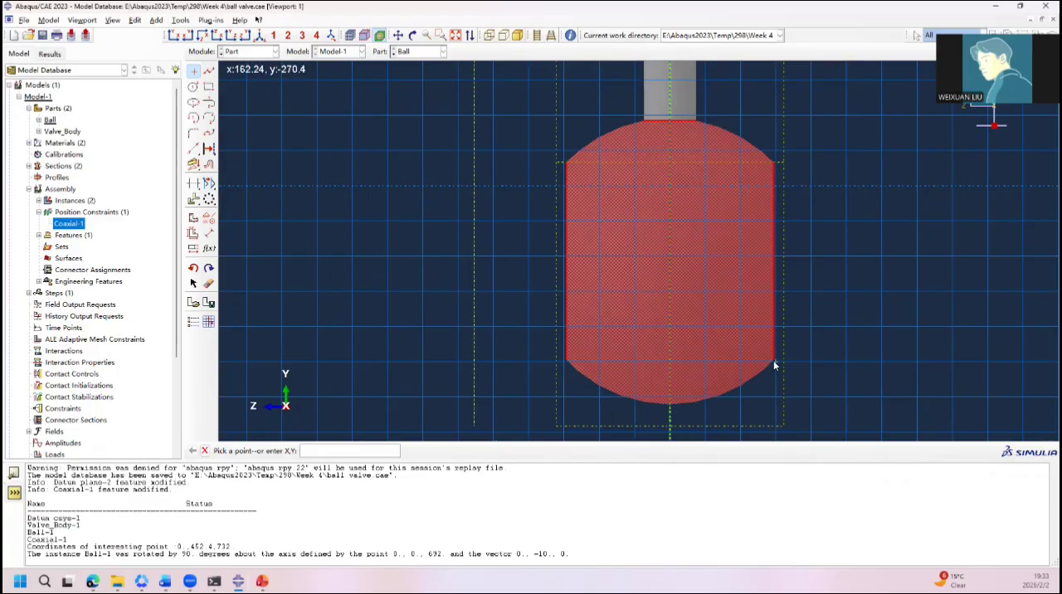
scroll(769, 166, up, 3)
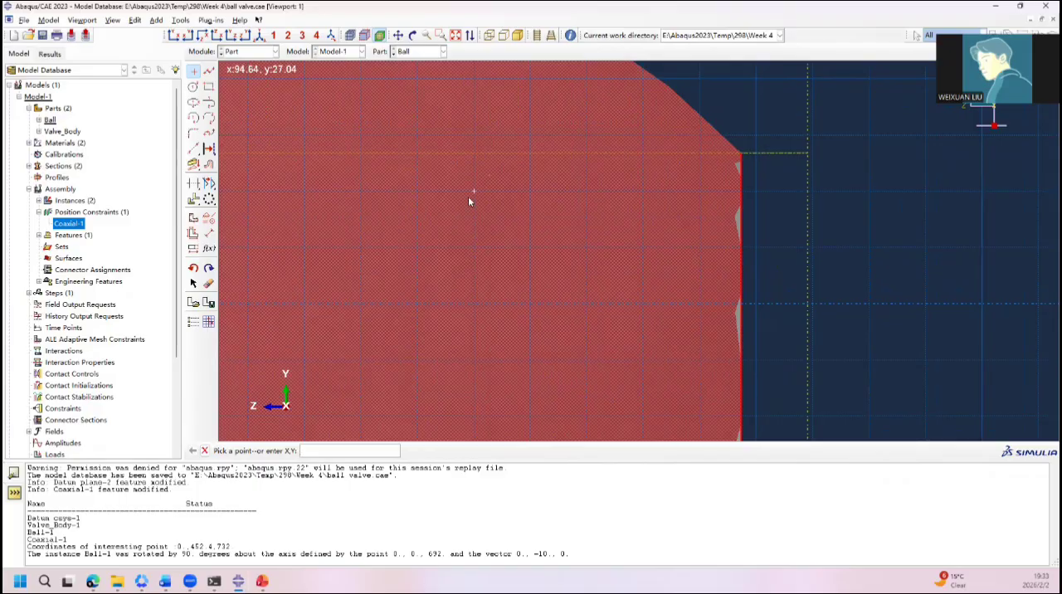
scroll(469, 198, up, 2)
scroll(475, 192, down, 4)
scroll(475, 193, down, 5)
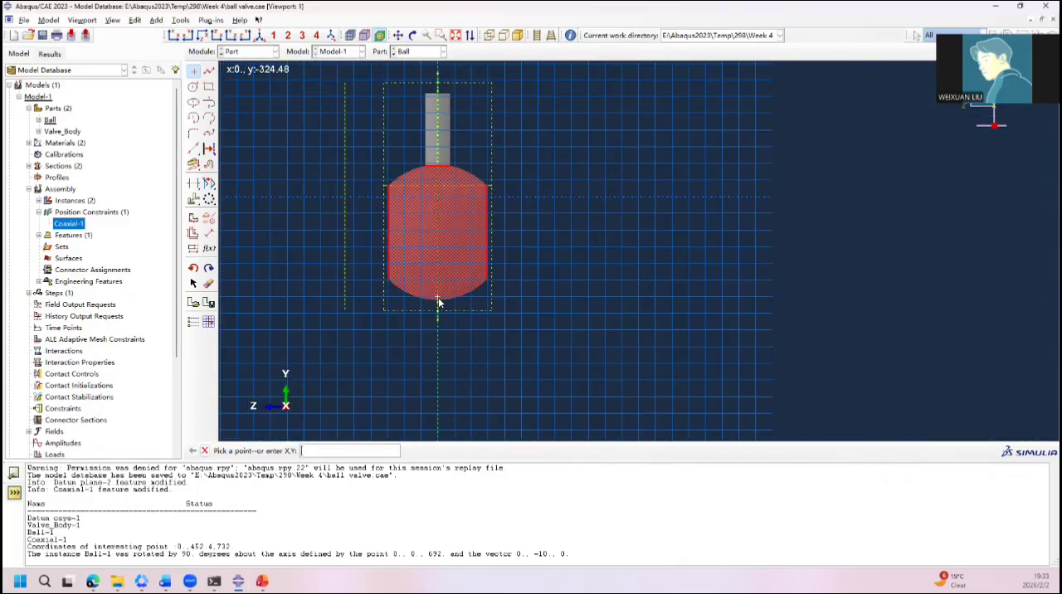
scroll(439, 304, up, 6)
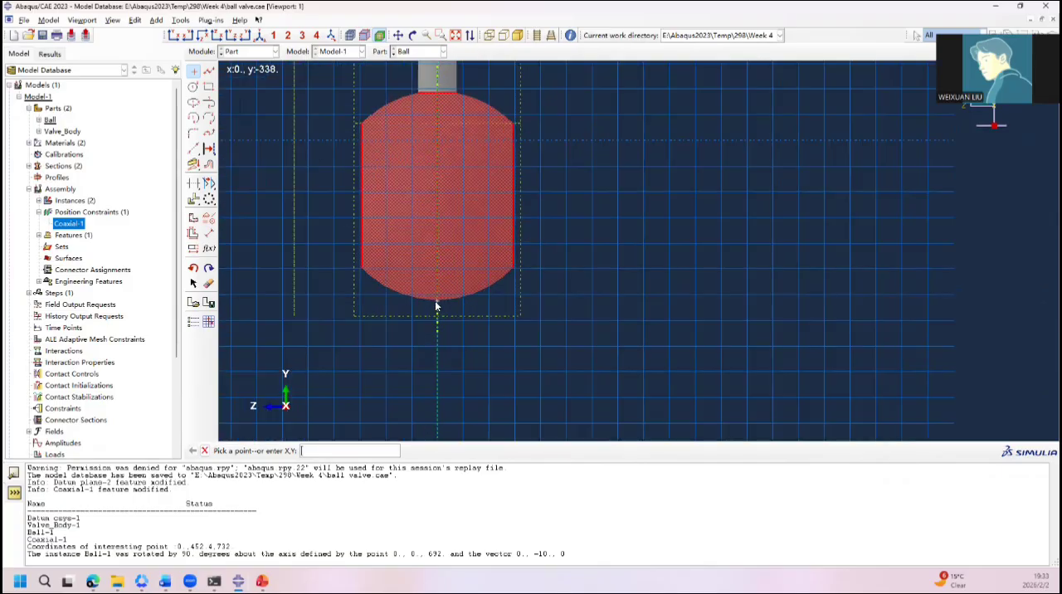
scroll(438, 301, down, 2)
scroll(422, 280, down, 4)
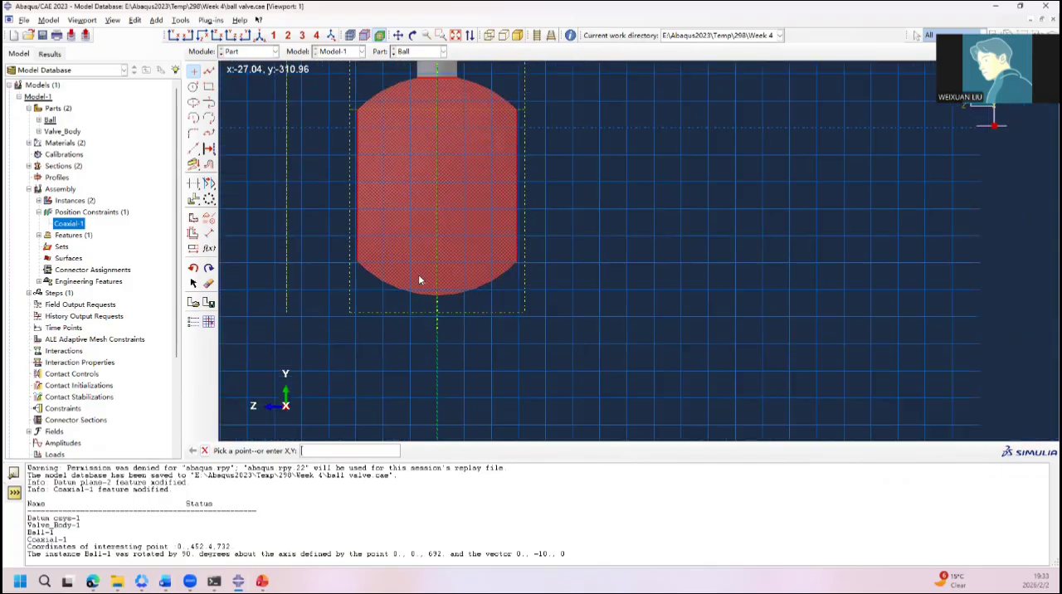
scroll(410, 254, up, 3)
scroll(401, 235, down, 1)
scroll(390, 208, down, 2)
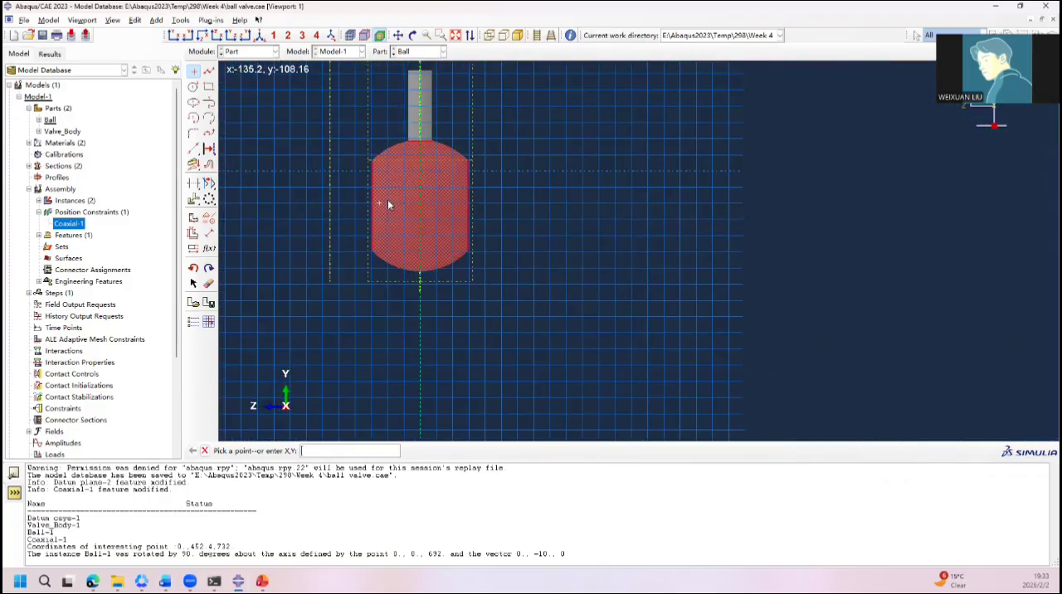
scroll(381, 204, up, 3)
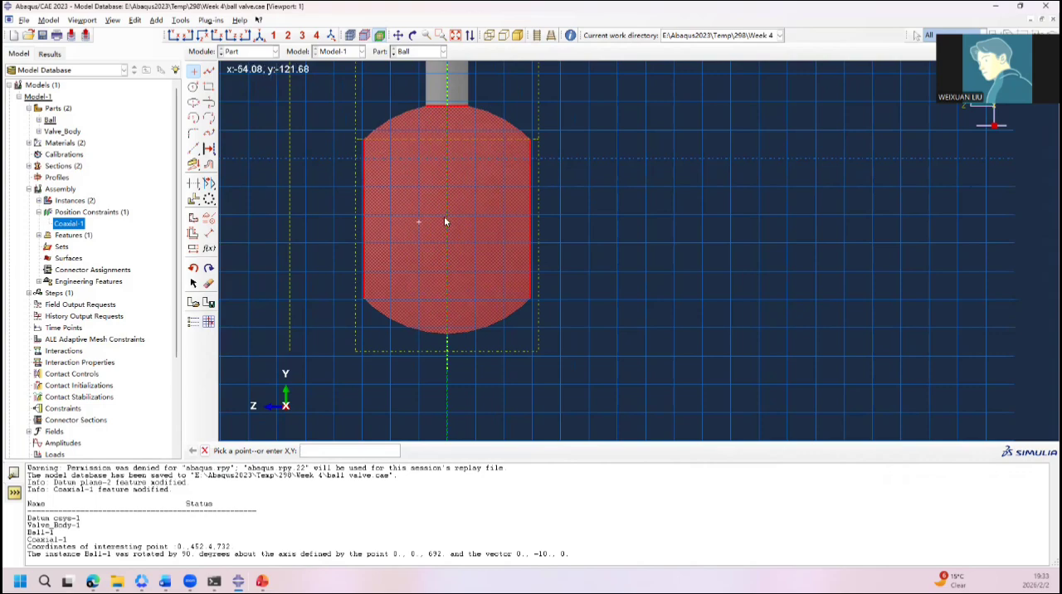
click(204, 451)
click(204, 451)
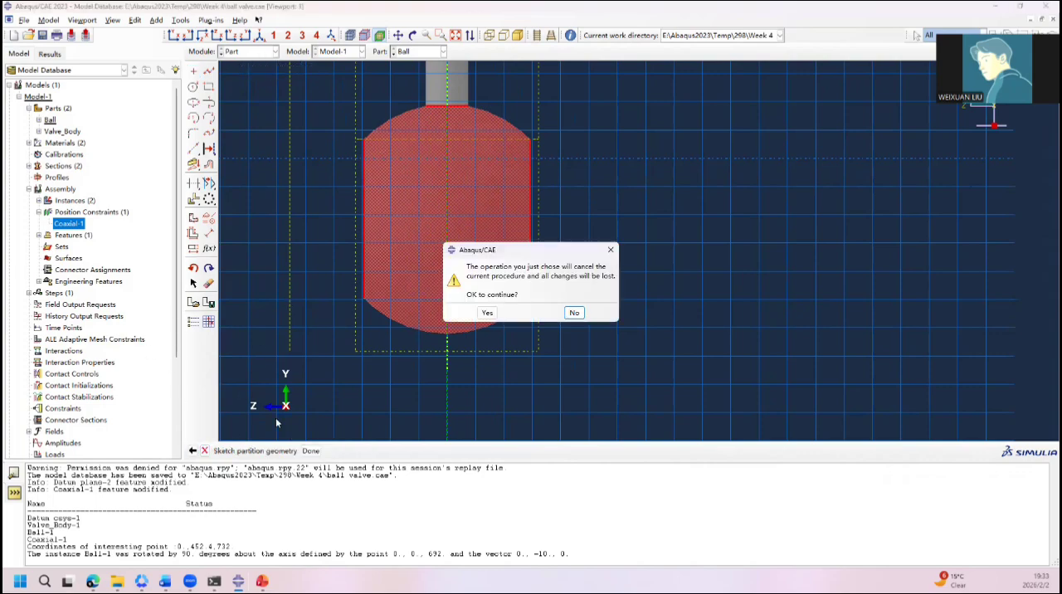
click(487, 313)
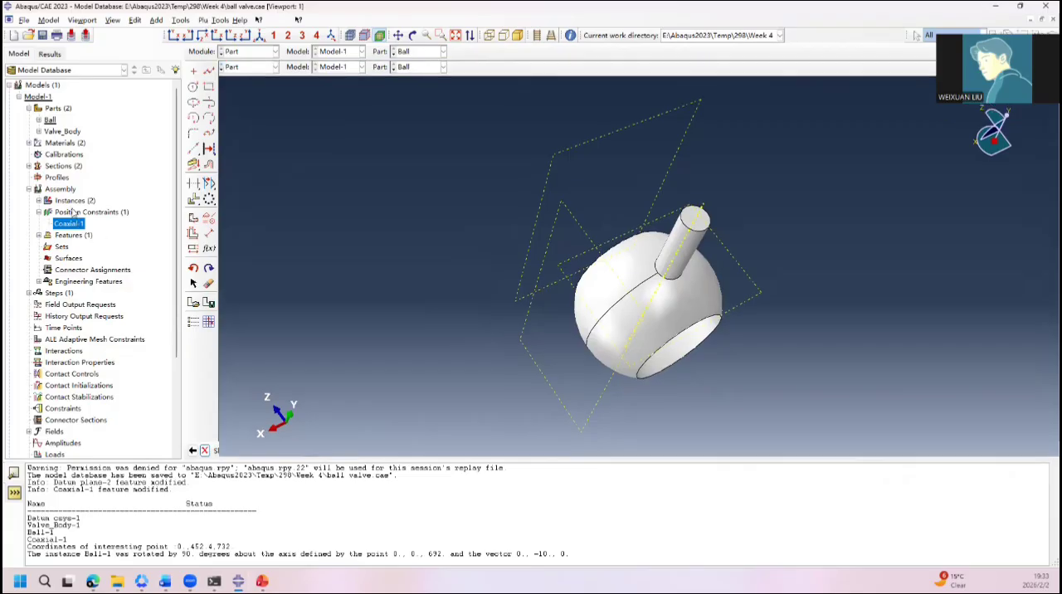
Step: Suppress the Ball part's stem feature Solid extrude-1 and check the offset of Datum plane-3 without changing it
click(39, 135)
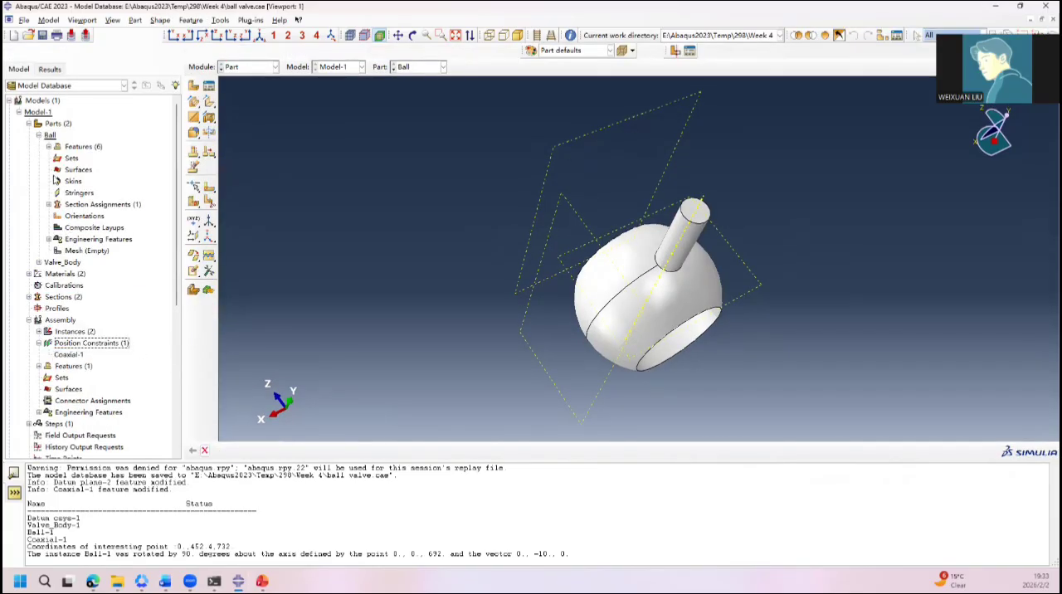
click(49, 147)
click(89, 205)
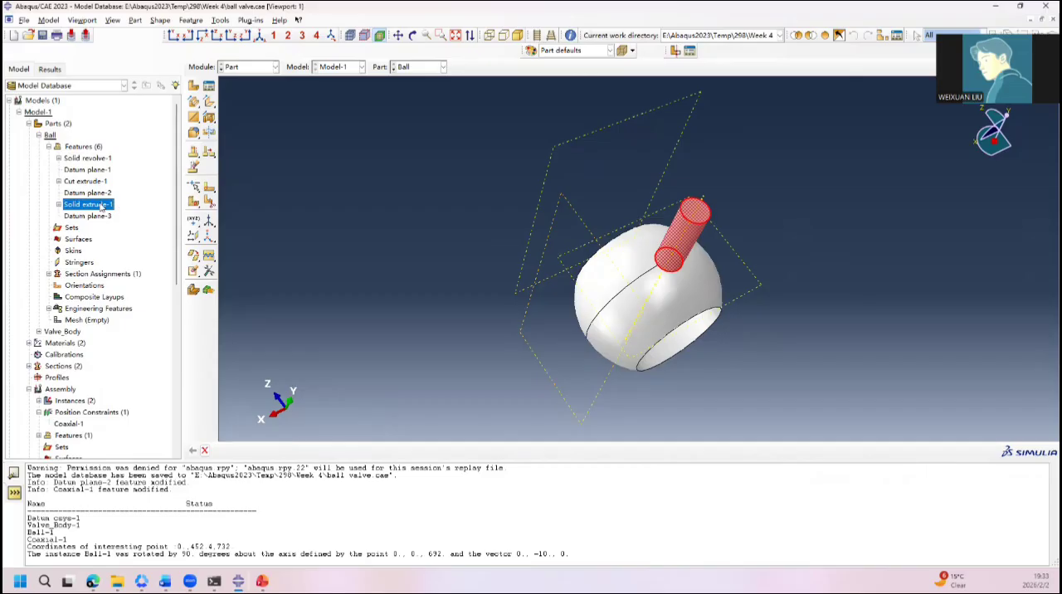
right_click(101, 207)
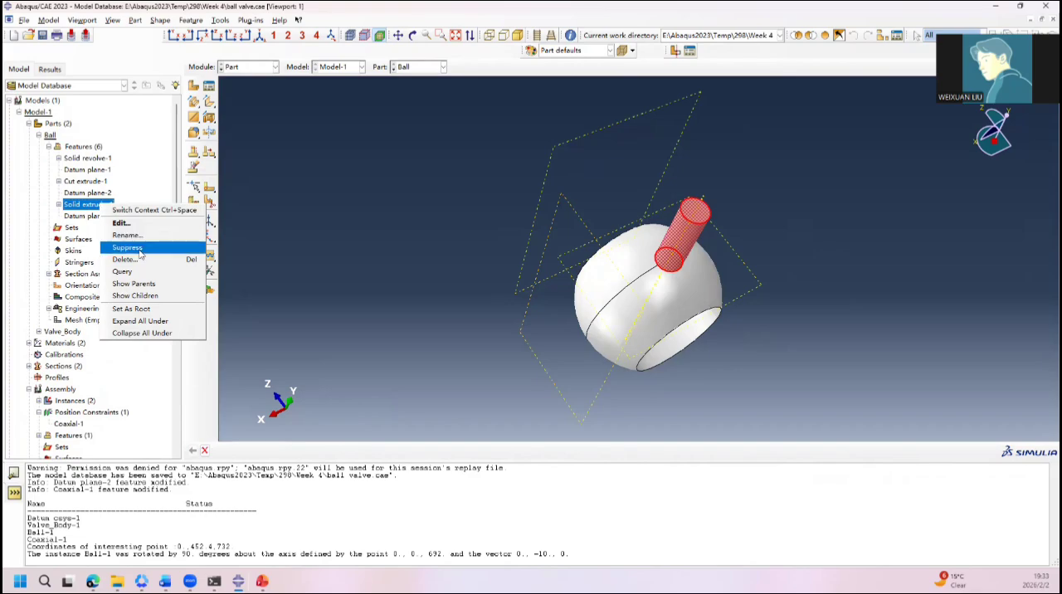
click(127, 247)
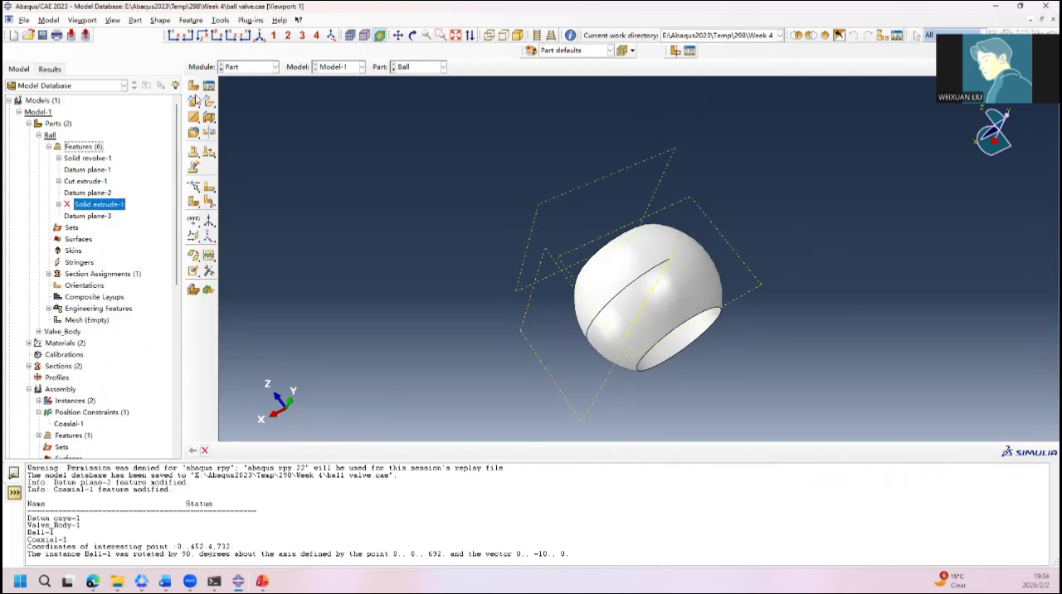
double_click(104, 217)
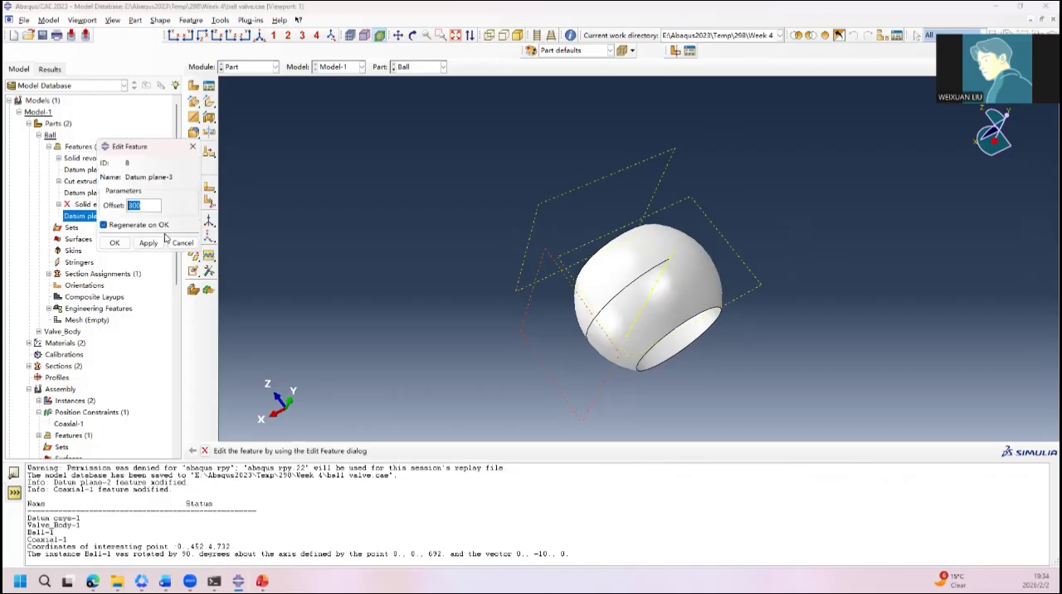
click(184, 245)
Step: Start a sketched partition of the ball's outer spherical face with automatic sketch origin, using Datum plane-3 as the sketch plane
click(209, 188)
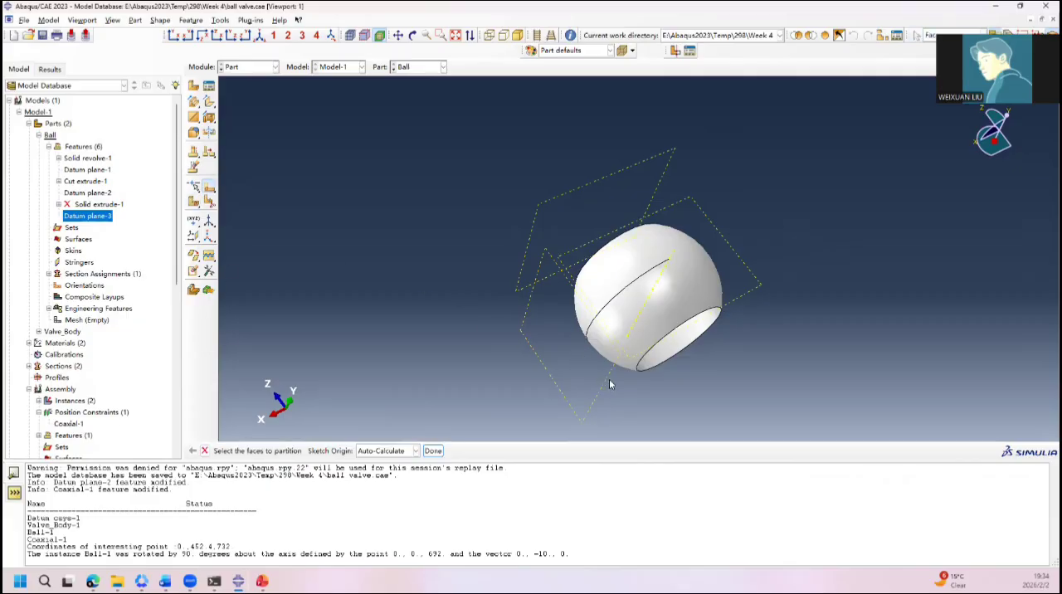
click(674, 315)
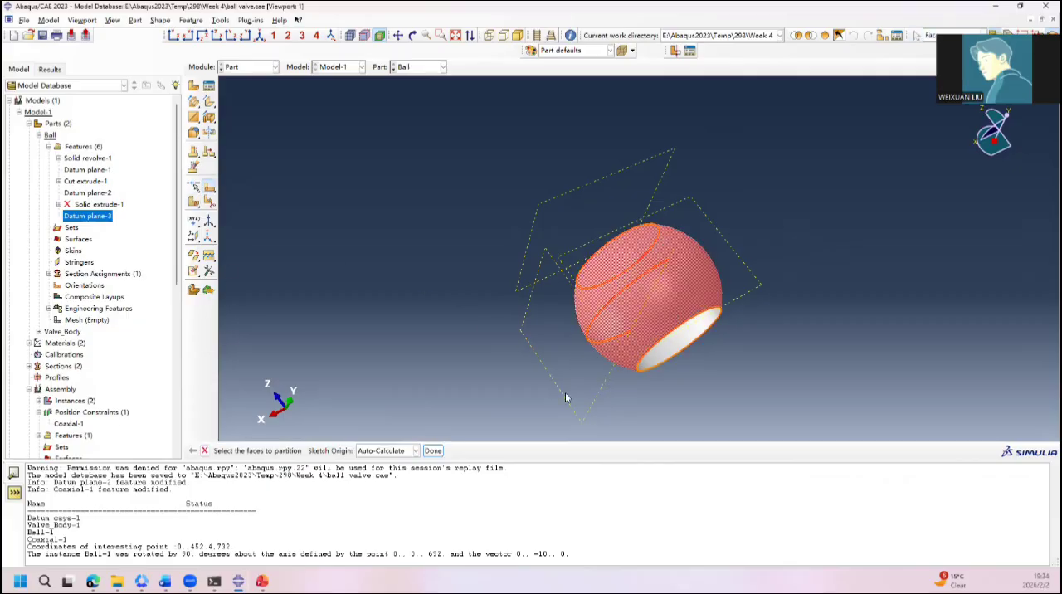
click(415, 451)
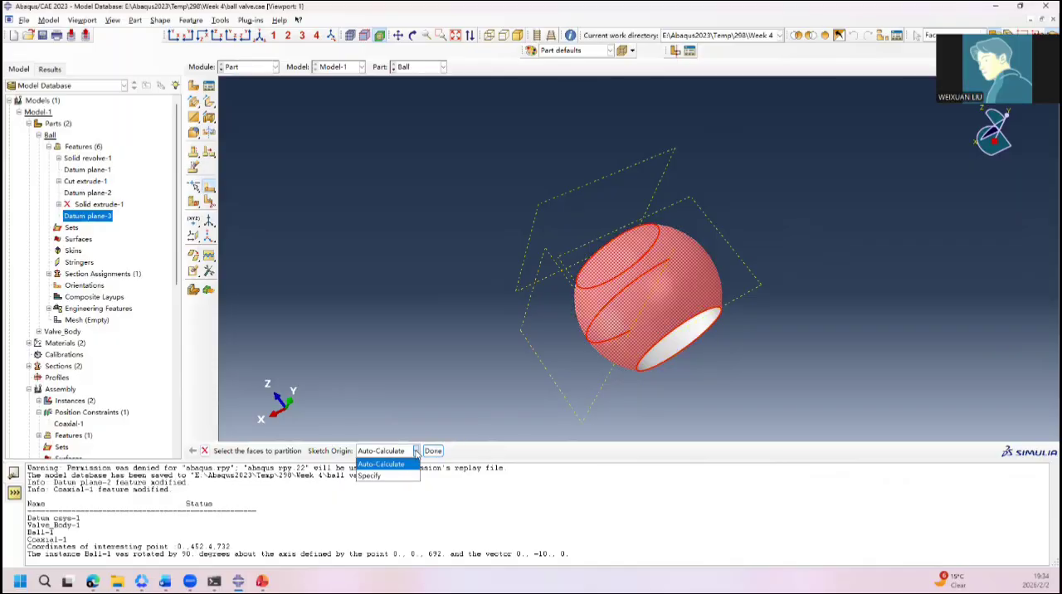
click(415, 450)
click(433, 450)
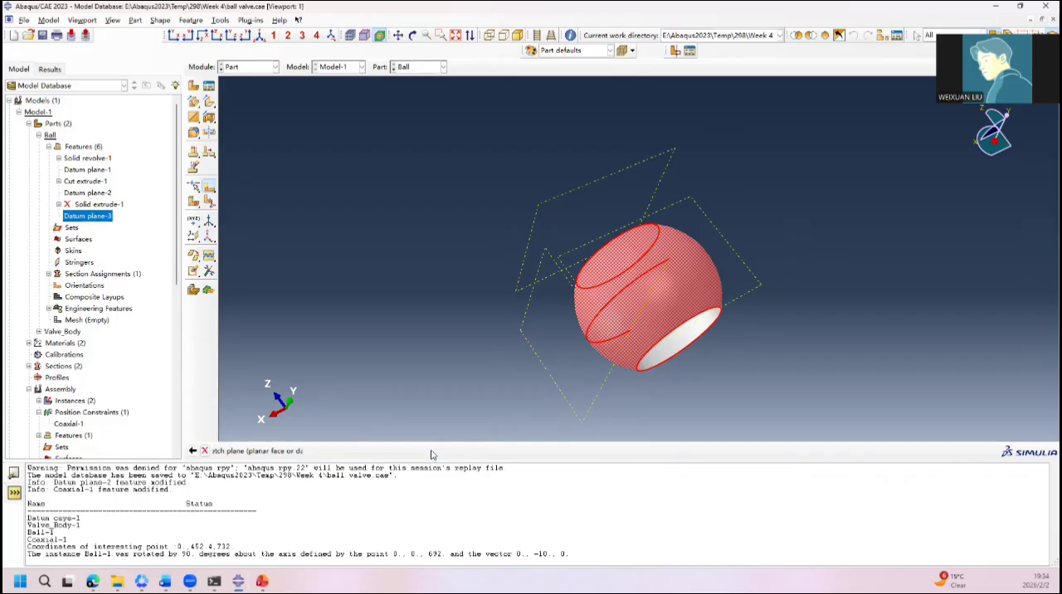
click(603, 389)
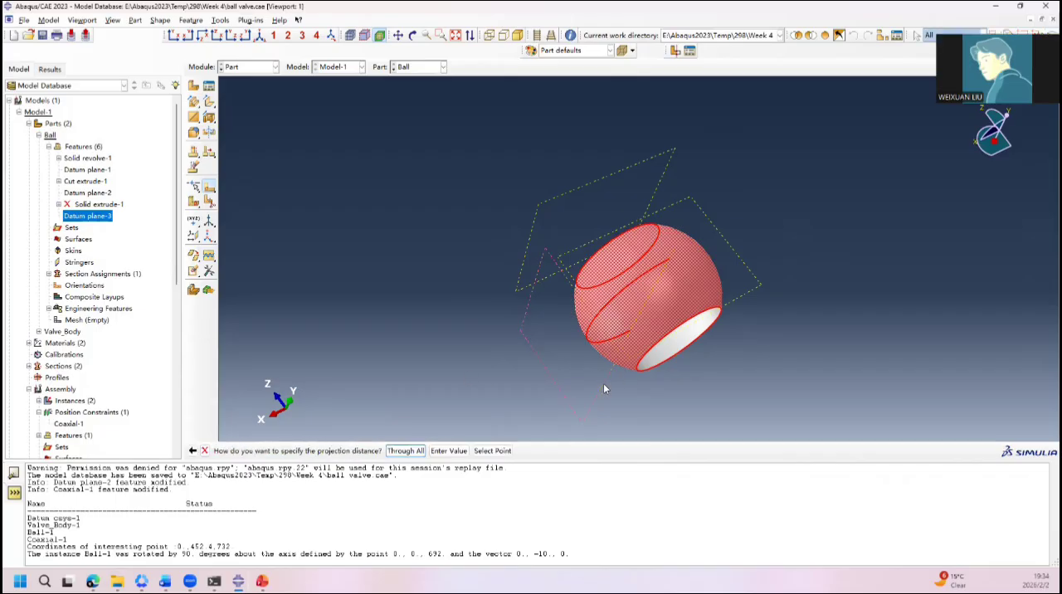
Step: Accept the projection direction, set the projection distance to 300, and orient the sketch with the bore opening's edge vertical and on the right
click(405, 450)
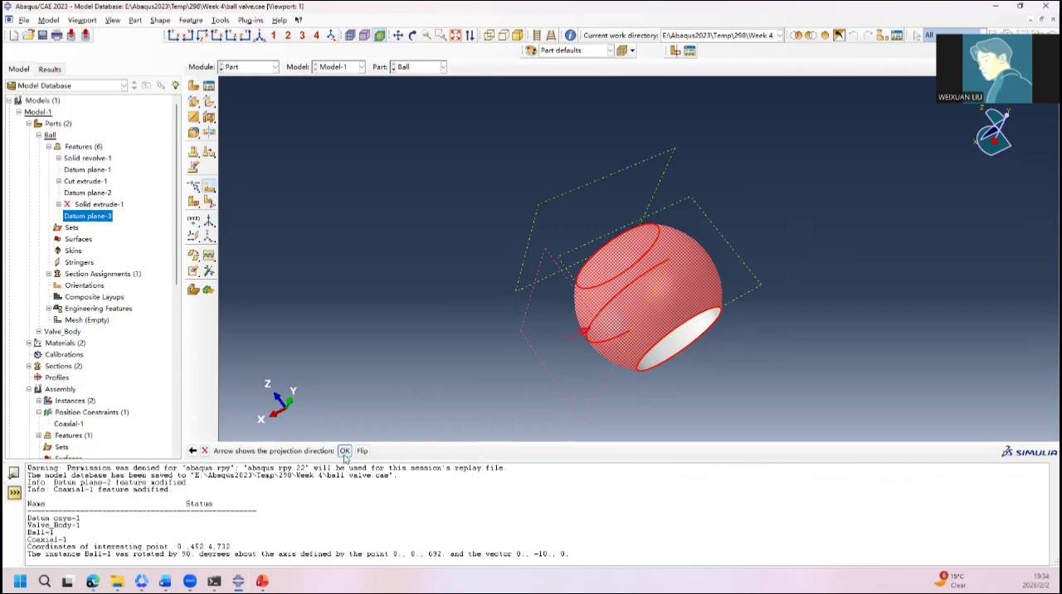
click(344, 450)
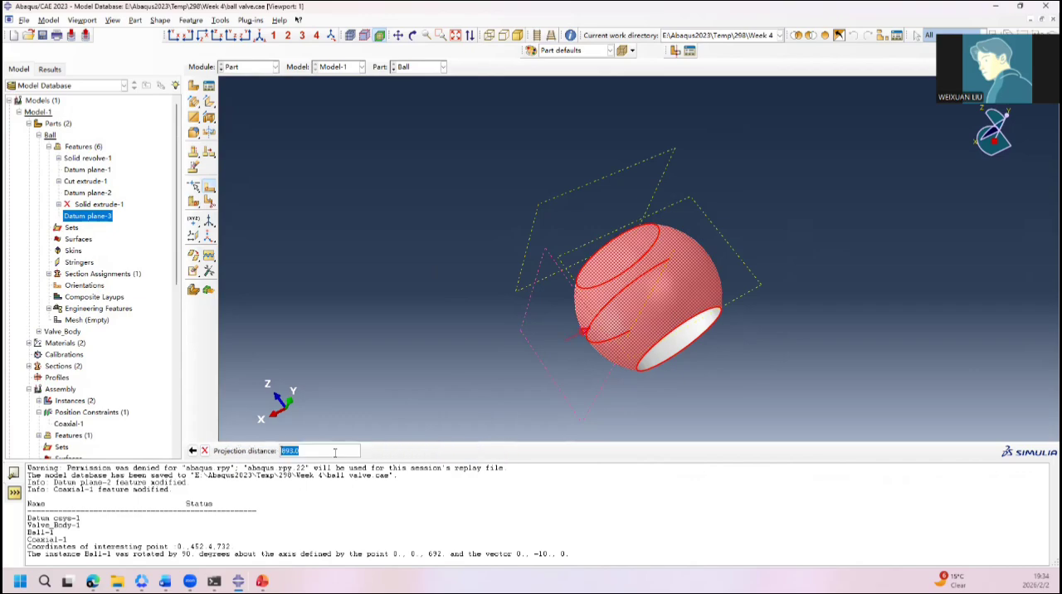
text(300)
key(Return)
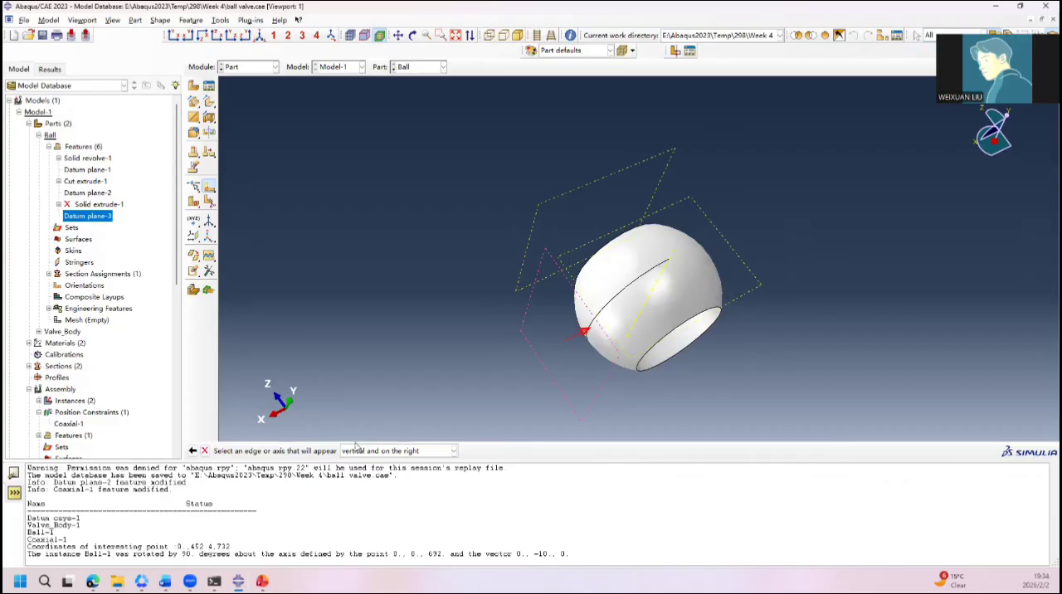
click(656, 349)
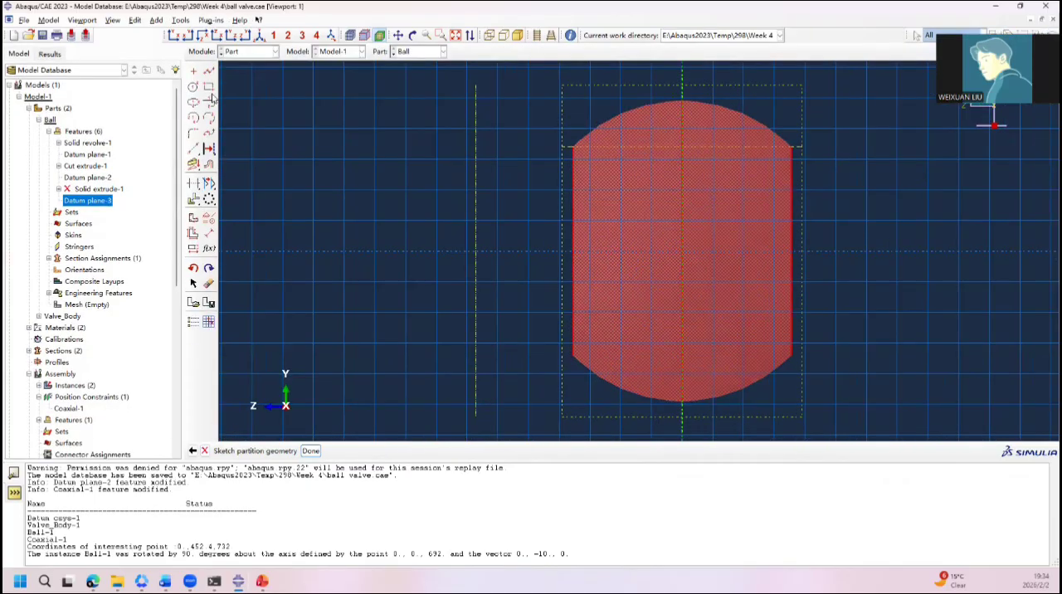
Step: Sketch a circle centred on the sketch origin with a radius of about 145
click(192, 88)
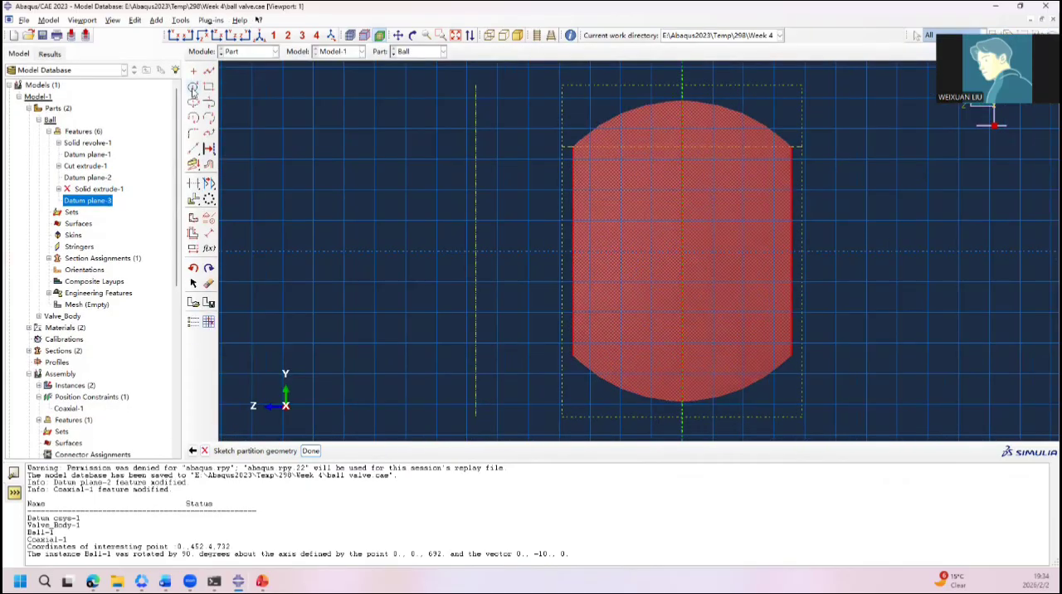
click(682, 255)
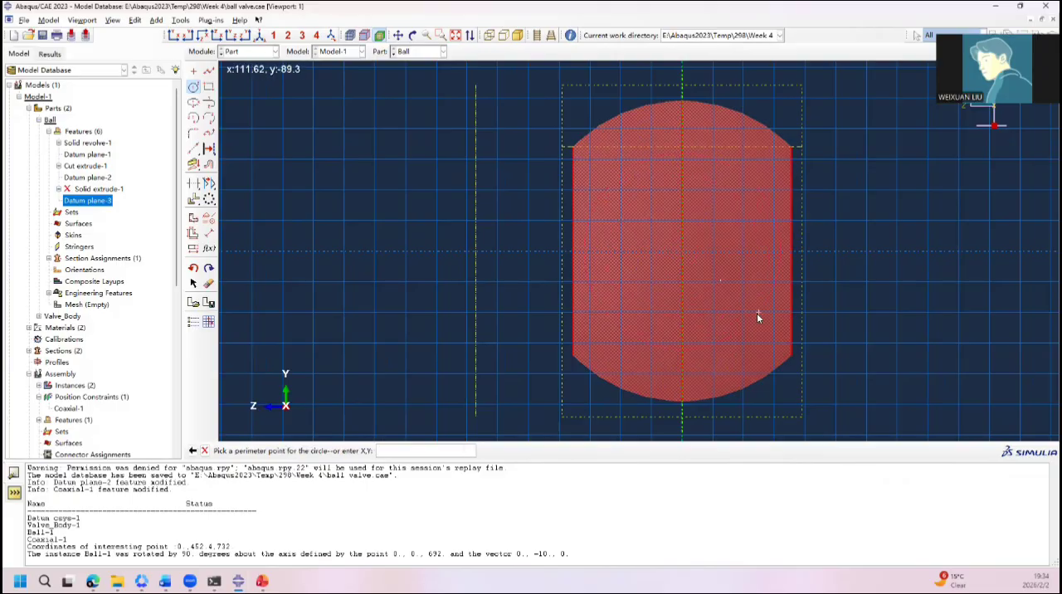
click(777, 254)
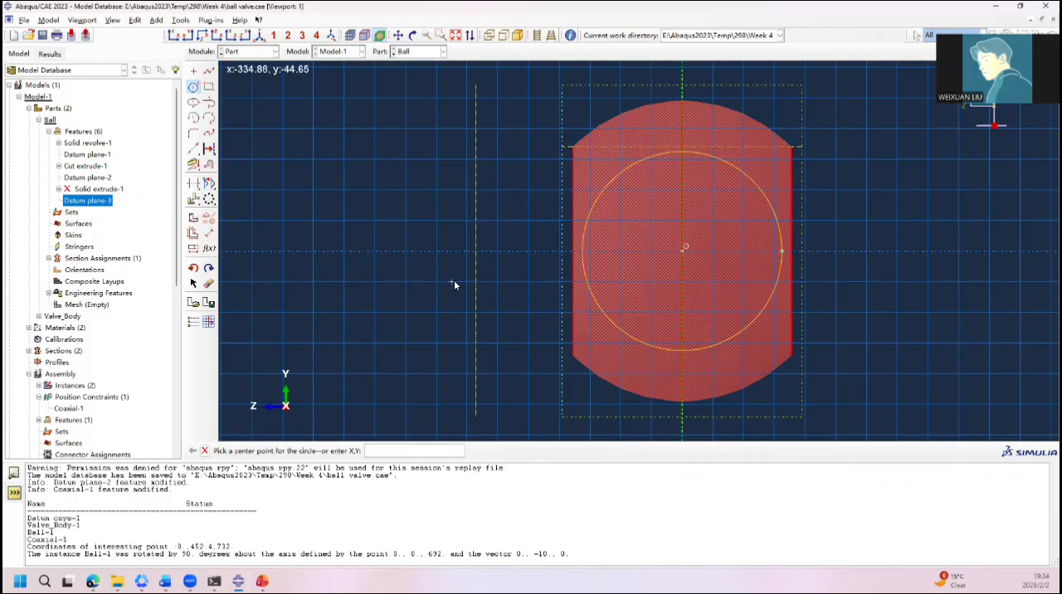
Step: Dimension the circle's radius and set it to 152.4
click(208, 233)
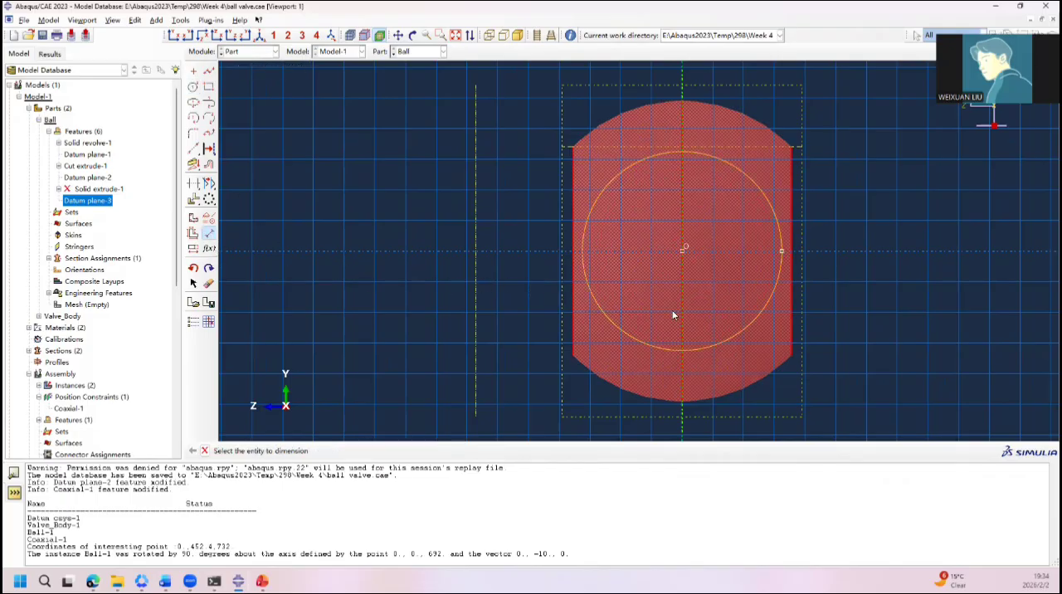
click(640, 344)
click(767, 346)
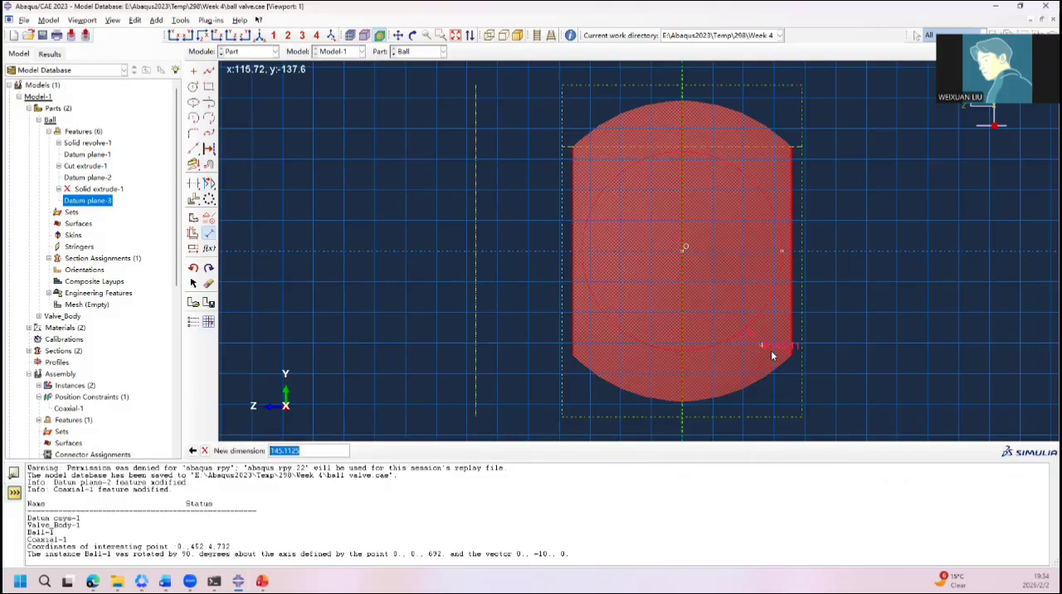
text(152.4)
key(Return)
scroll(573, 278, up, 5)
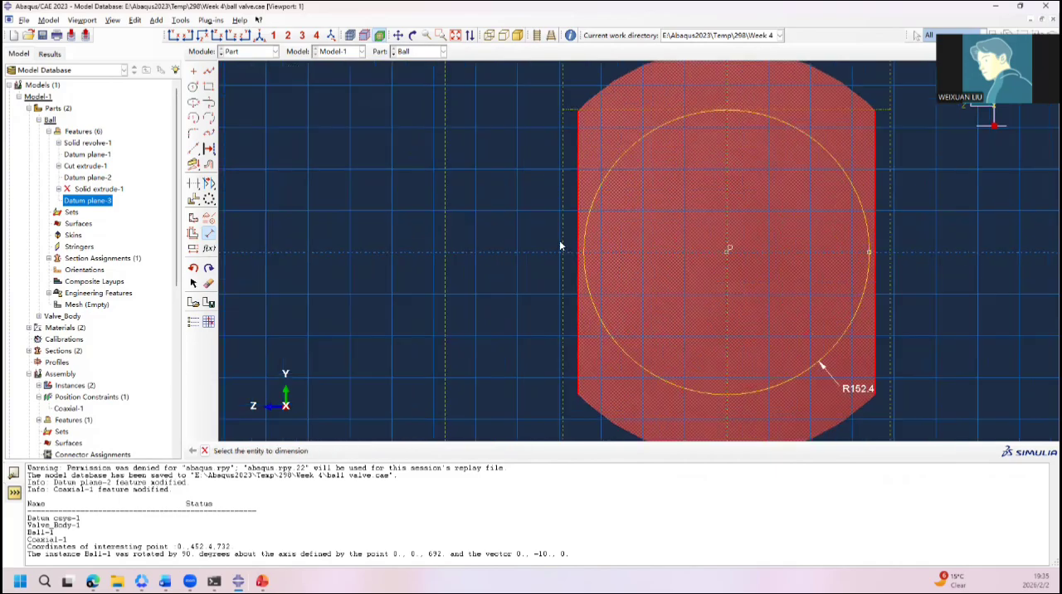
scroll(613, 270, down, 4)
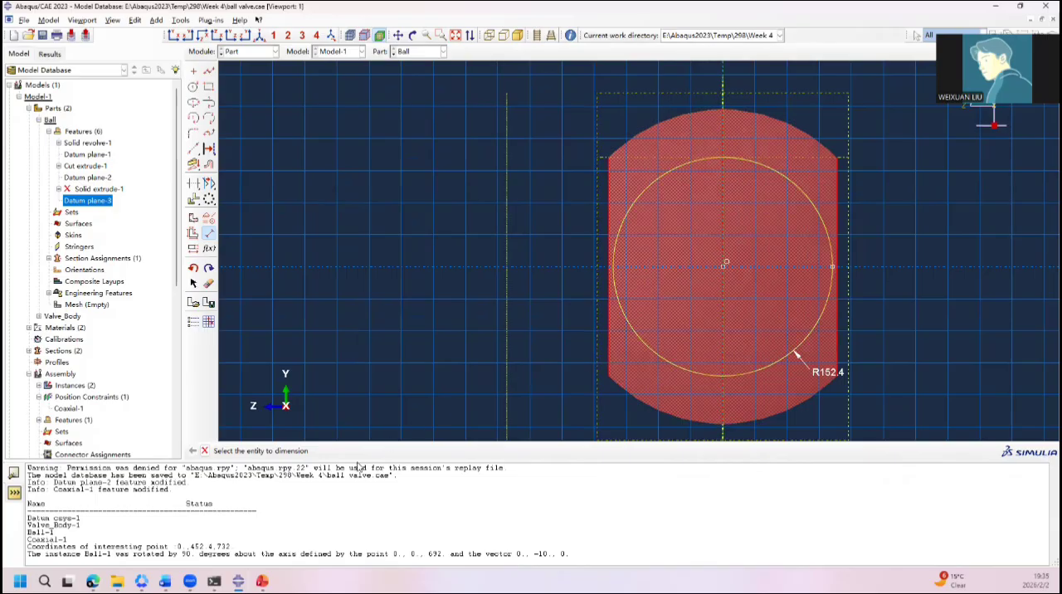
click(204, 450)
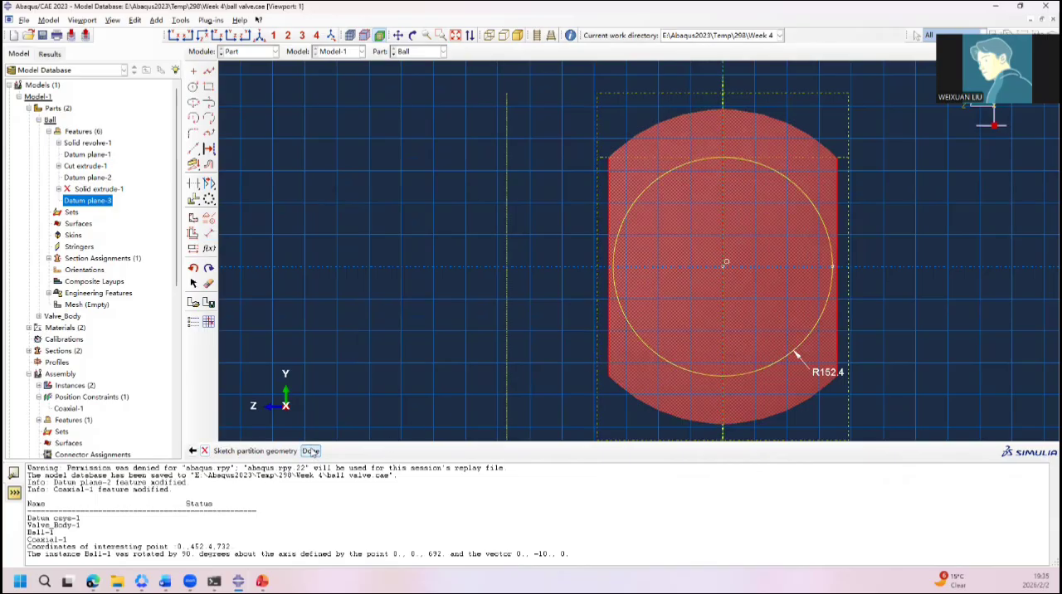
Step: Finish the sketch to partition the ball's outer face with the circle
click(310, 450)
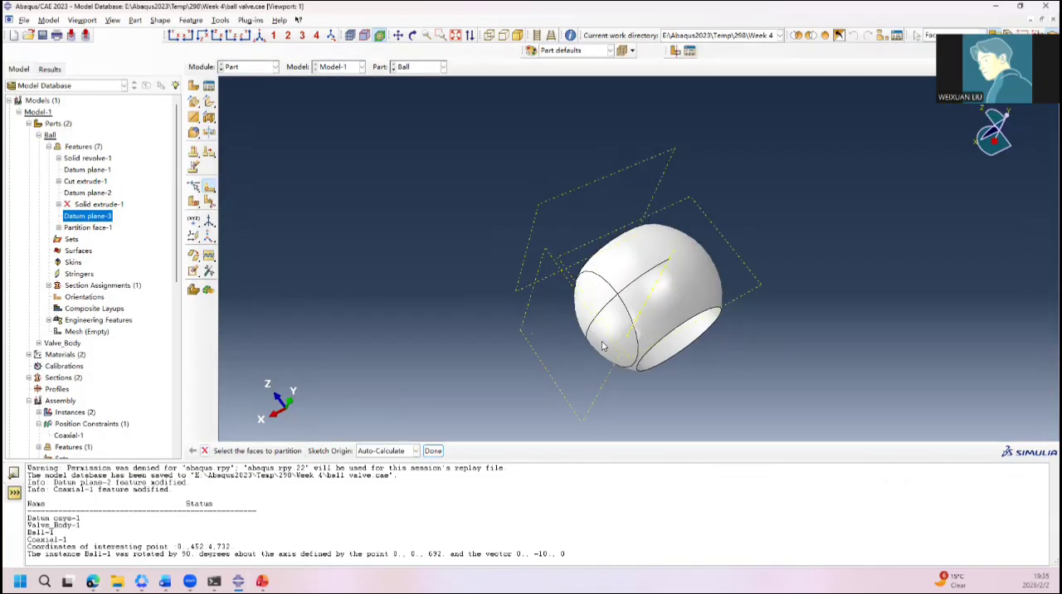
ctrl+alt+drag(604, 346, 623, 315)
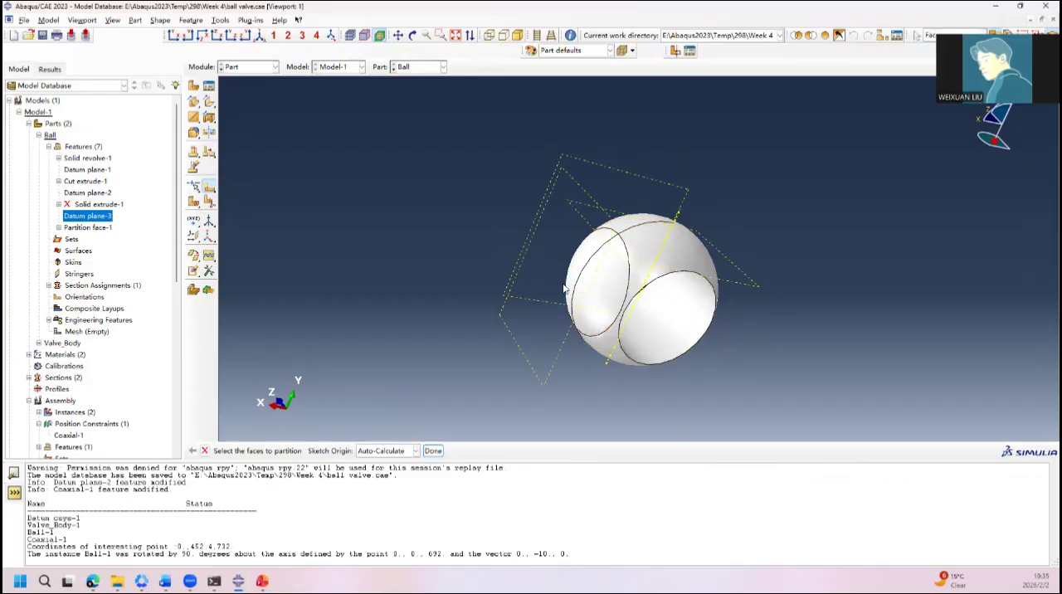
ctrl+alt+drag(569, 288, 618, 336)
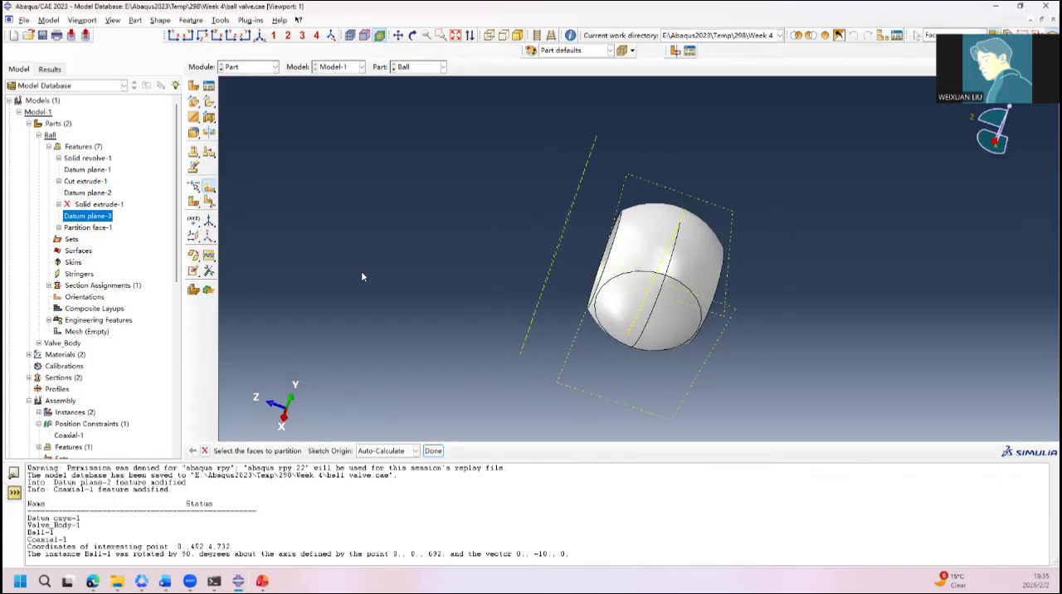
Step: Resume the suppressed stem extrusion on the ball and inspect it from both sides
click(98, 204)
right_click(101, 204)
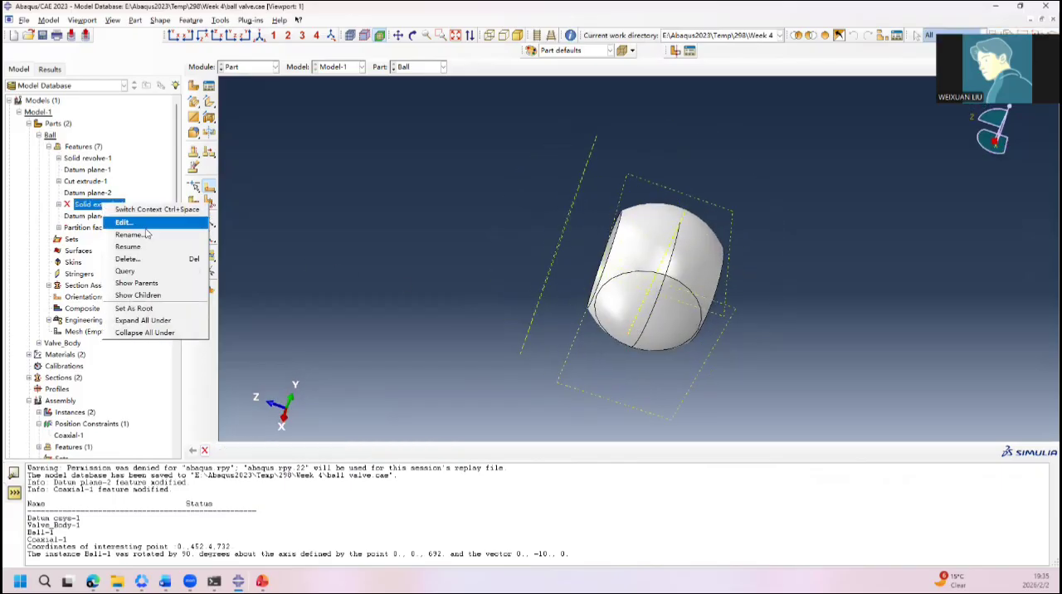
click(133, 247)
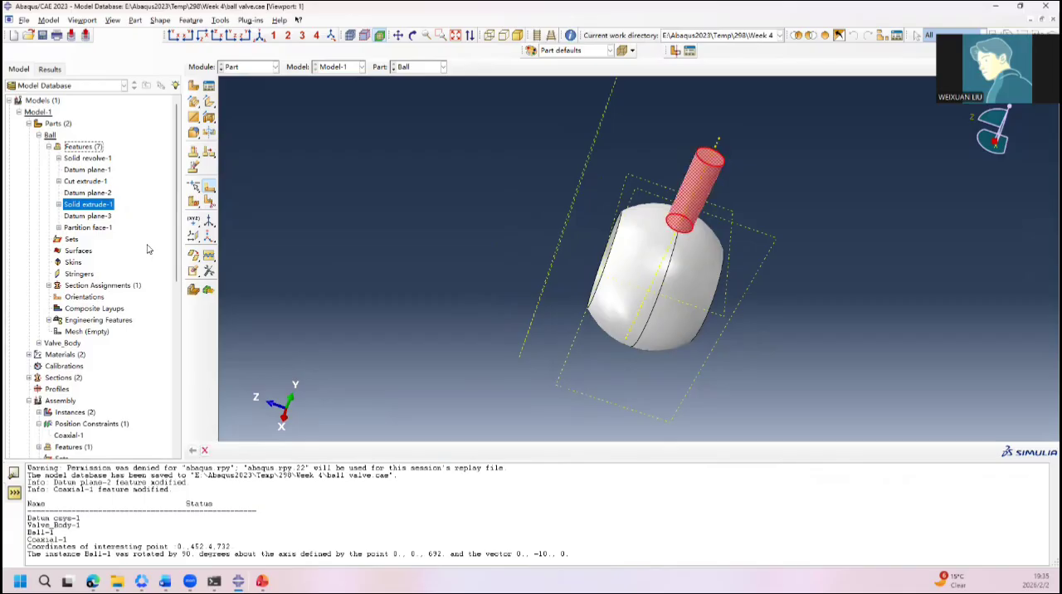
ctrl+alt+drag(464, 283, 264, 207)
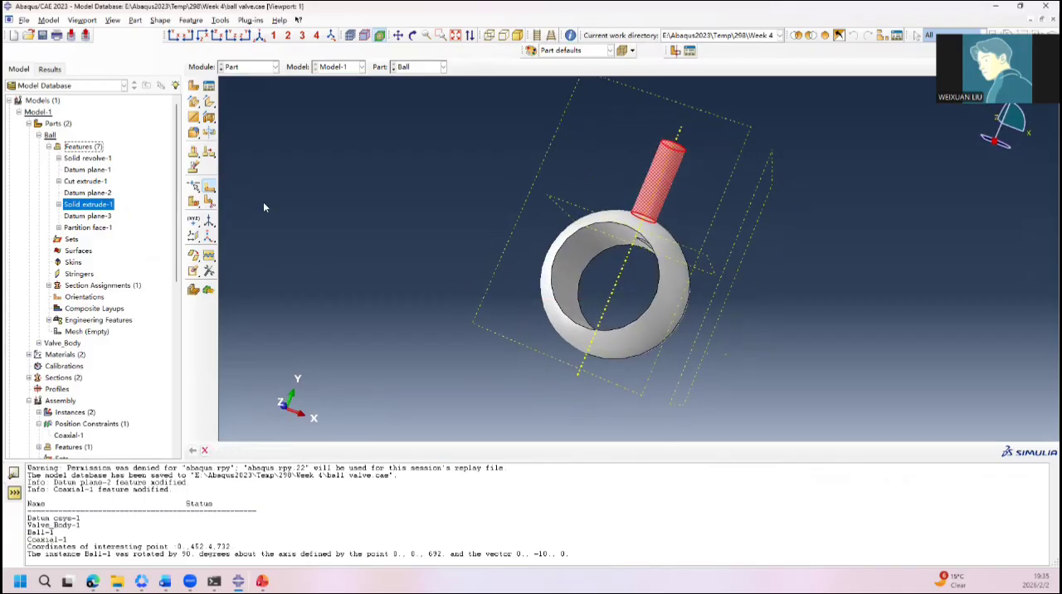
ctrl+alt+drag(468, 244, 687, 278)
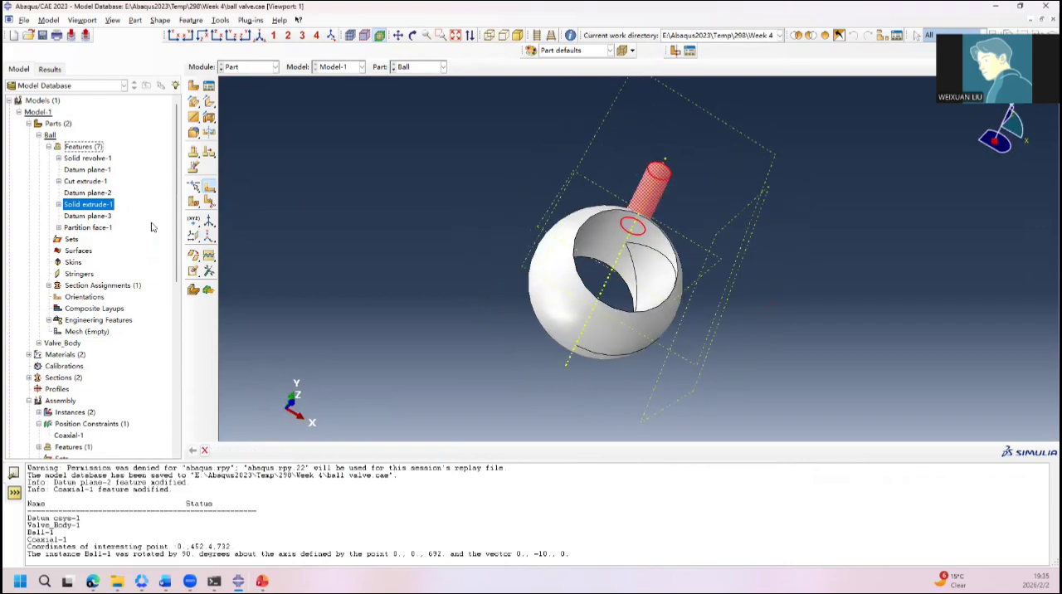
Step: Examine the stem extrusion's feature settings and section sketch, leaving both without changes
click(59, 204)
click(86, 208)
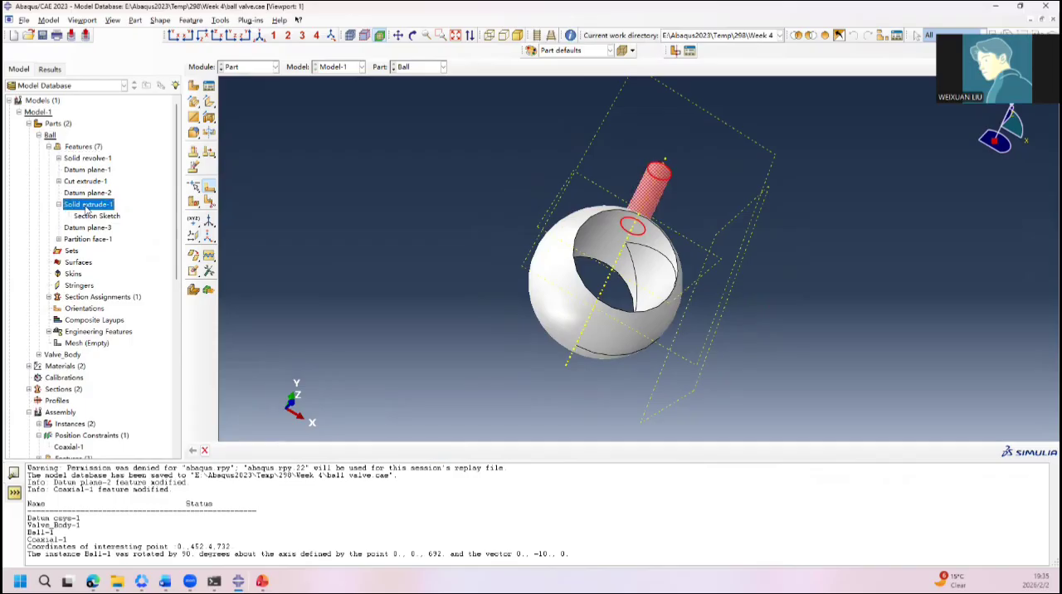
double_click(87, 208)
click(193, 146)
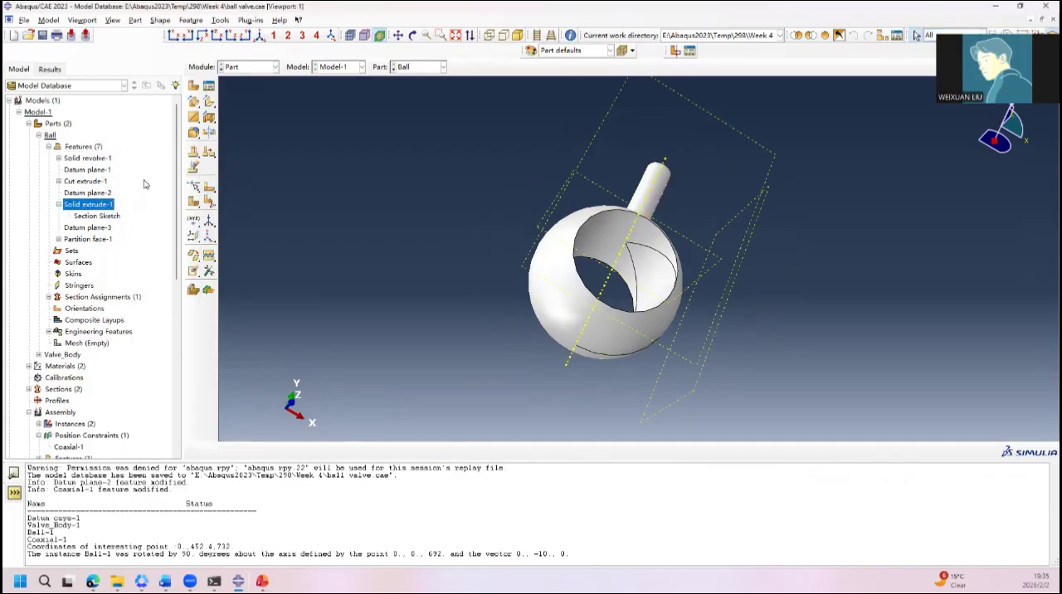
click(114, 215)
double_click(113, 216)
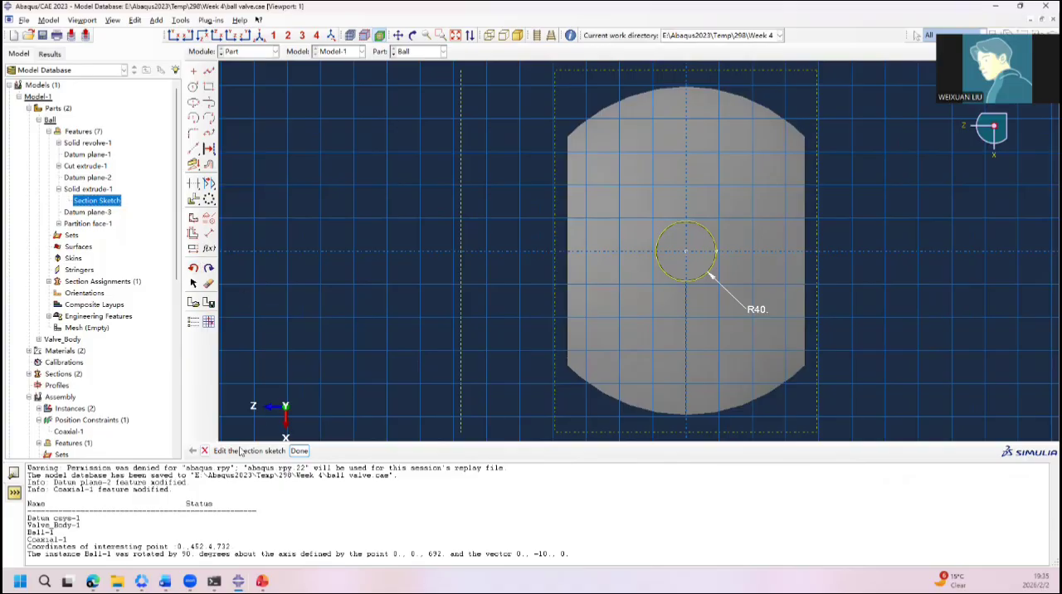
click(204, 450)
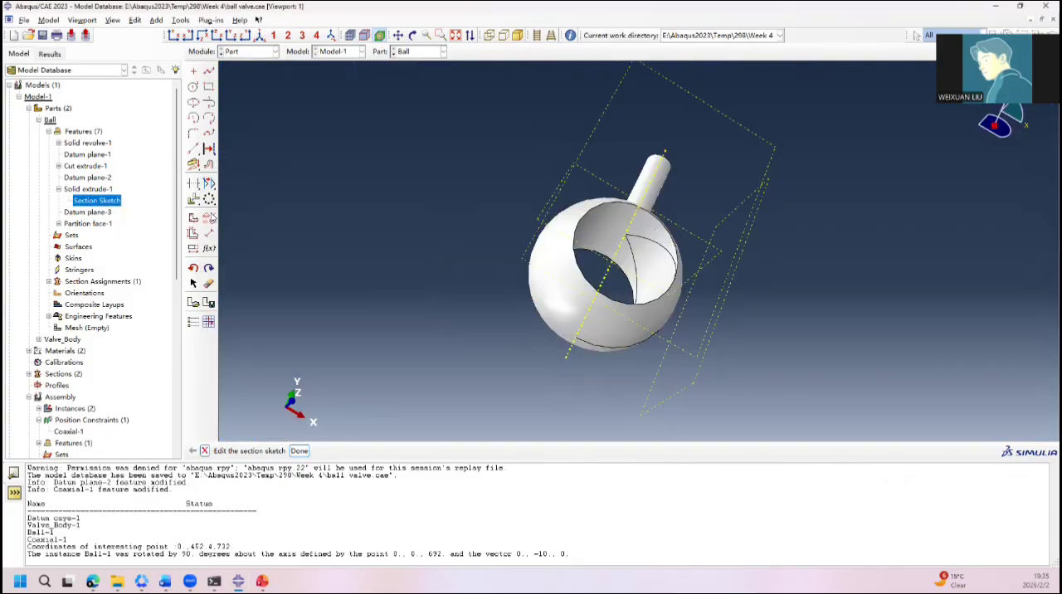
Step: Check the ball's face partition feature for its settings and its parent and child features
click(106, 241)
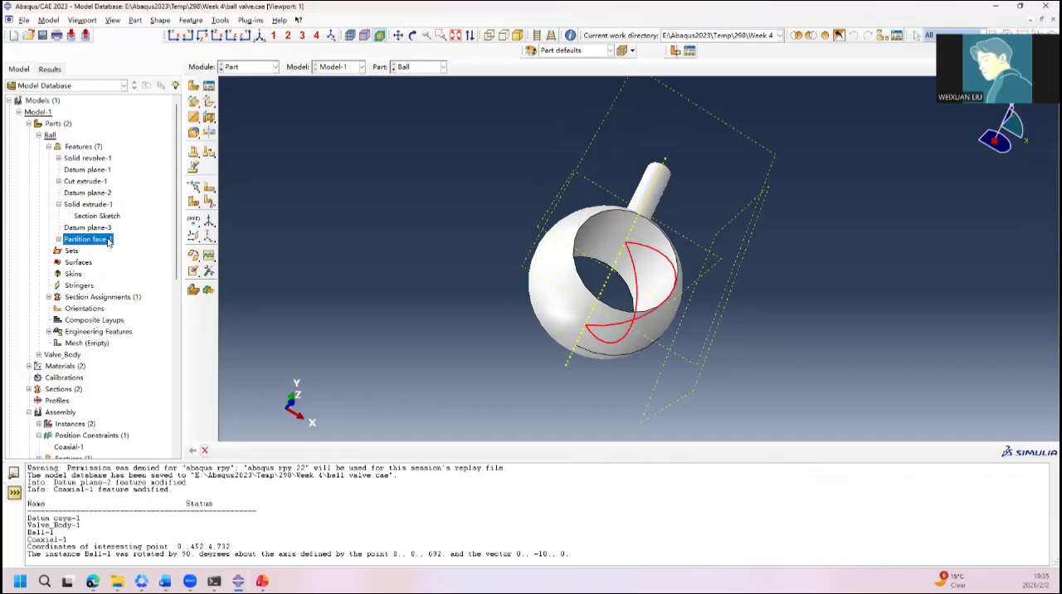
double_click(107, 241)
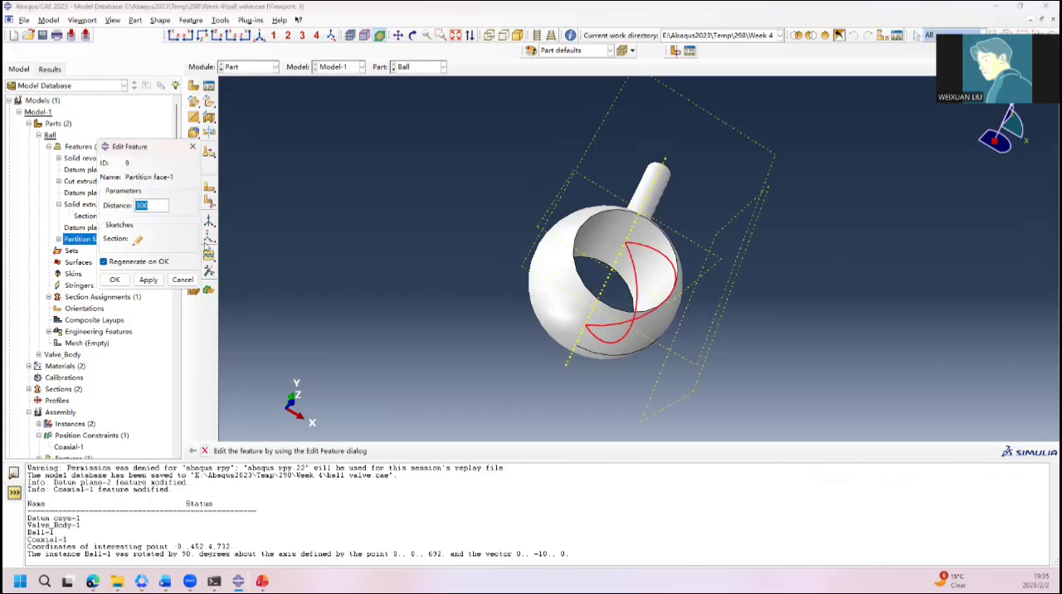
click(192, 147)
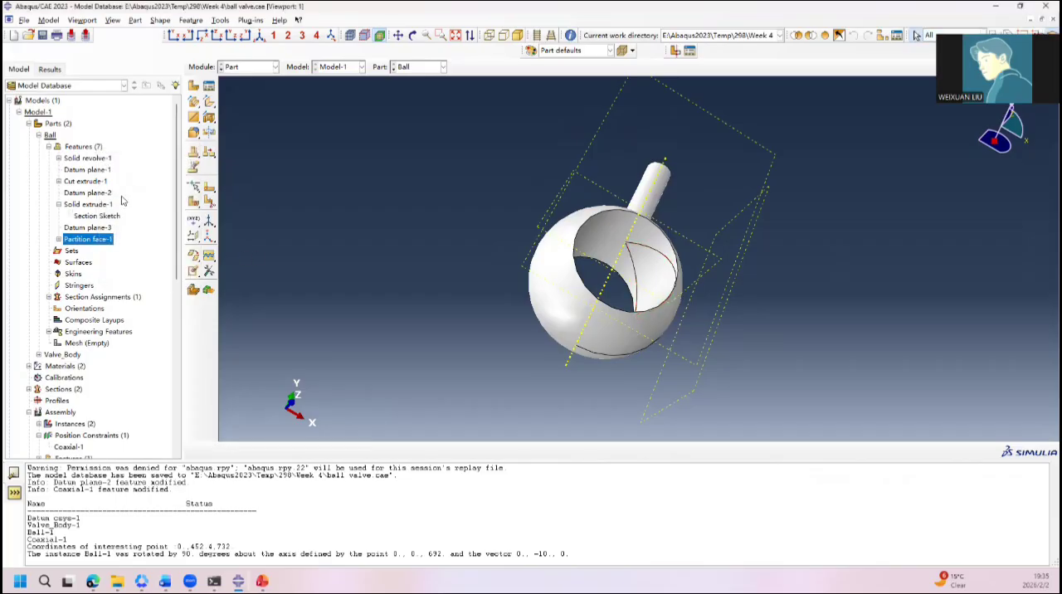
right_click(75, 240)
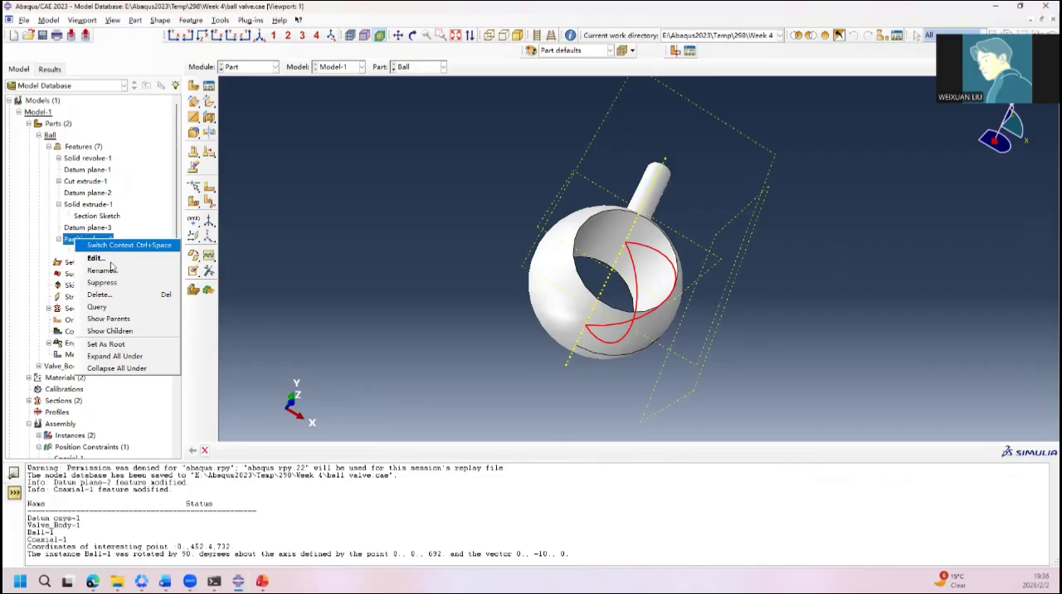
click(146, 323)
right_click(94, 241)
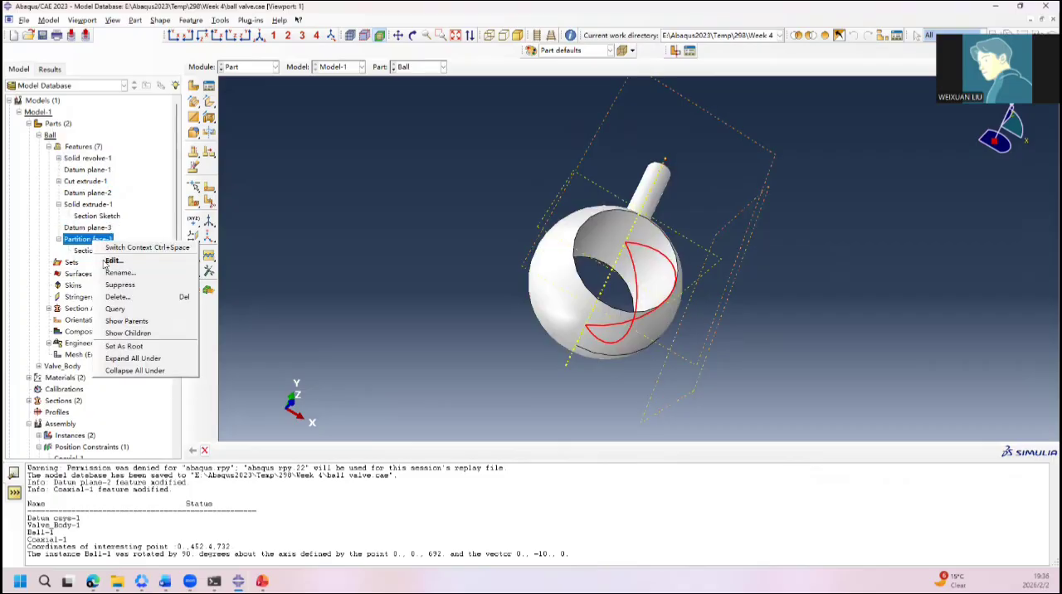
click(129, 335)
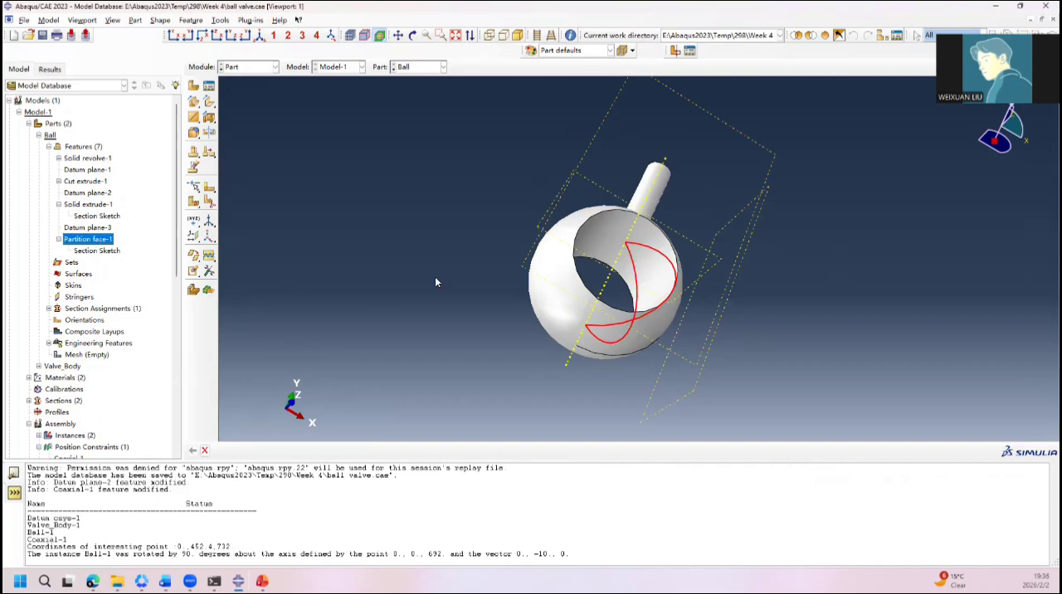
Step: Inspect the face partition's section sketch and leave it without changes
ctrl+alt+drag(661, 245, 473, 262)
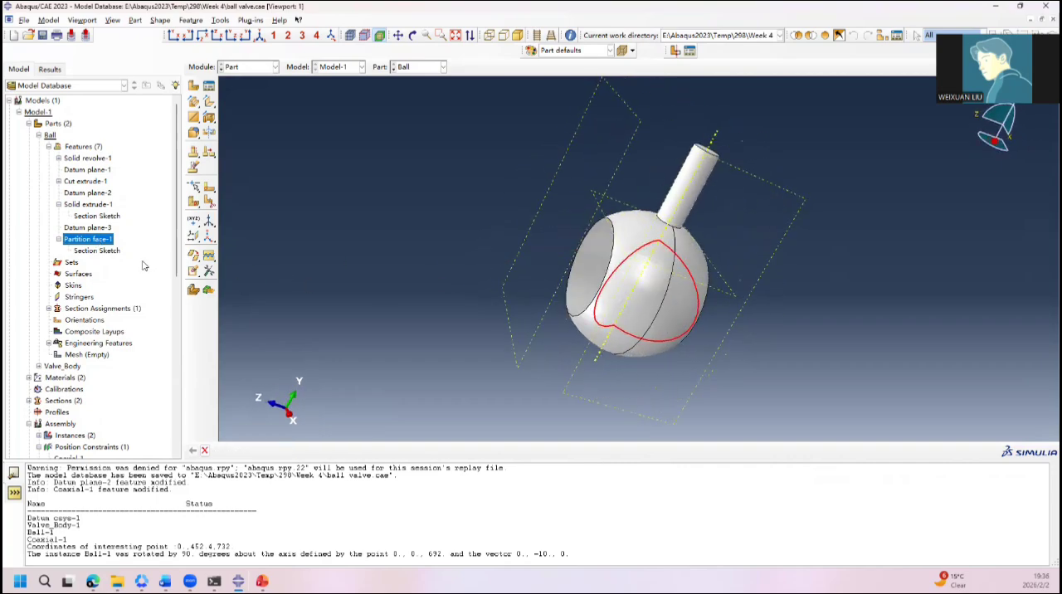
double_click(99, 250)
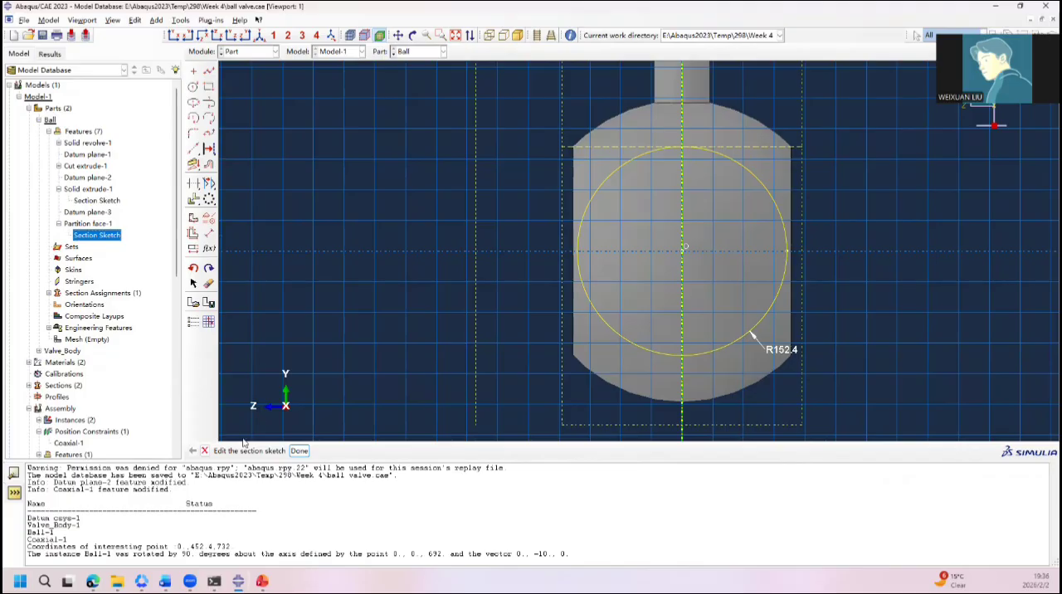
click(204, 451)
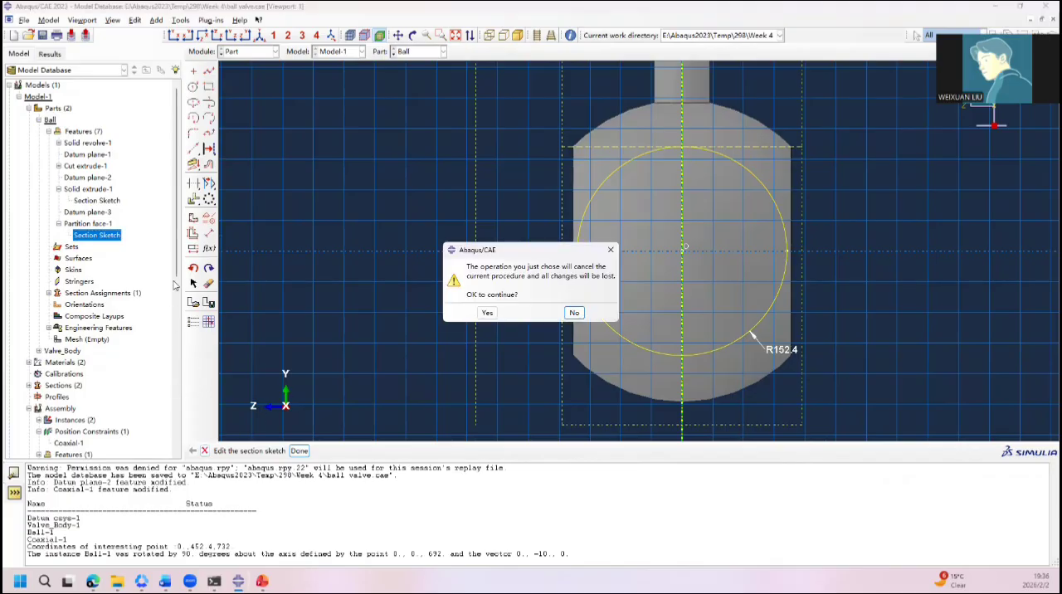
click(492, 313)
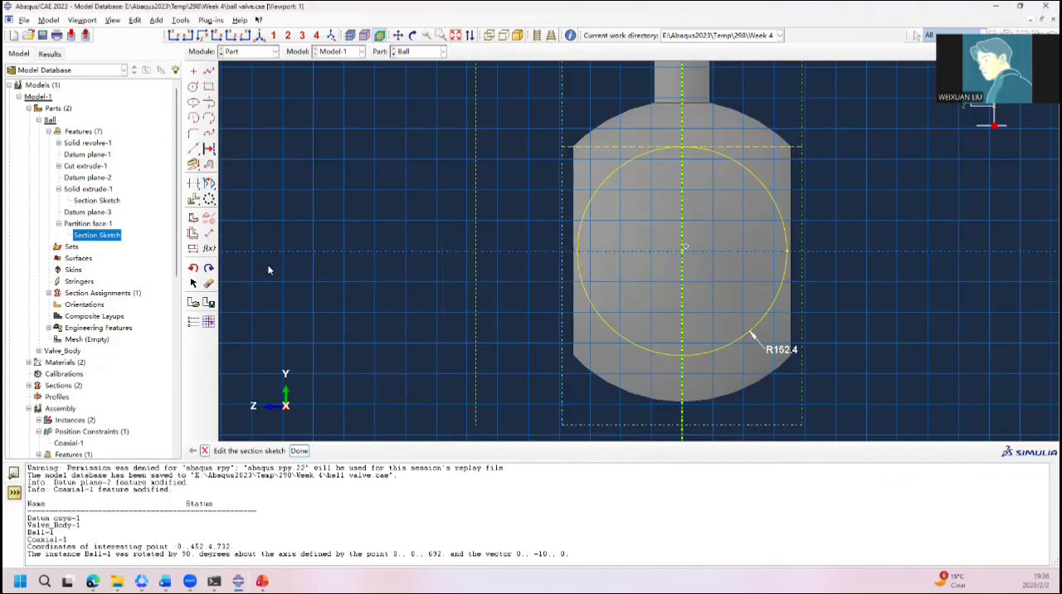
click(205, 451)
click(488, 312)
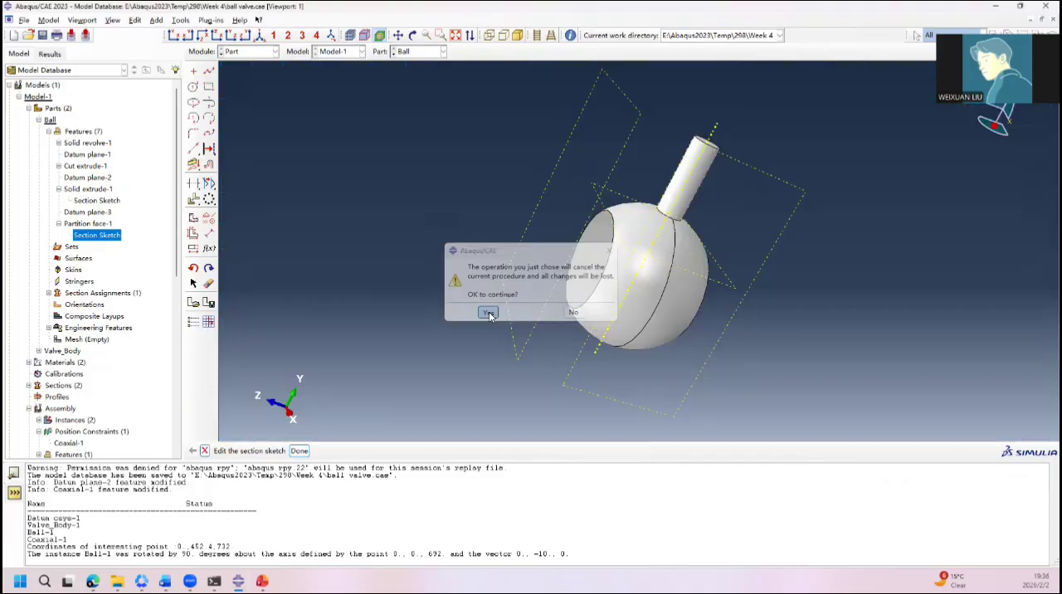
Step: Delete the stem's solid extrusion from the ball's features and confirm the deletion
click(99, 205)
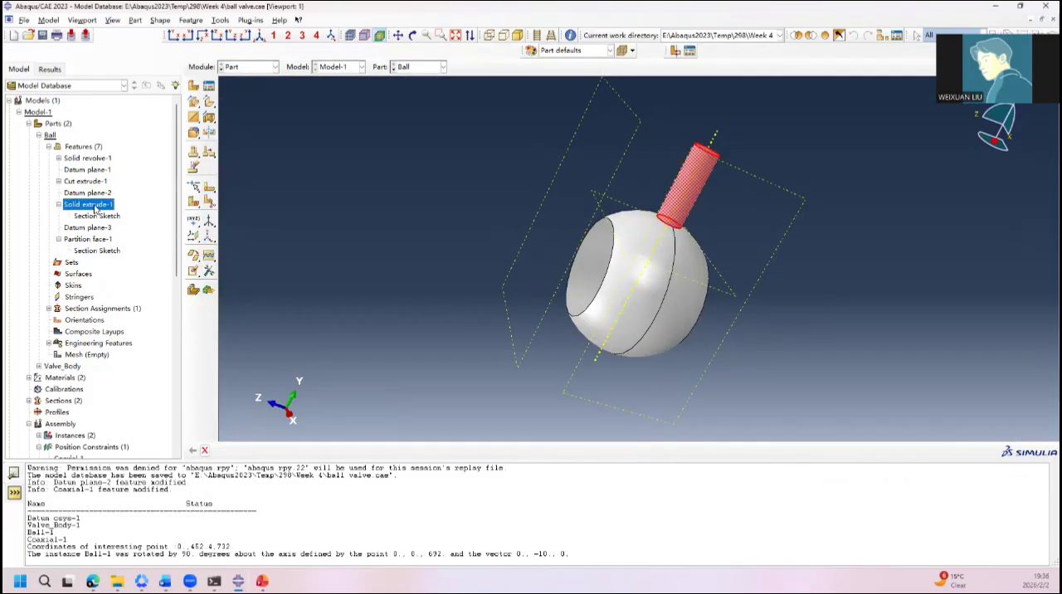
right_click(105, 207)
click(165, 263)
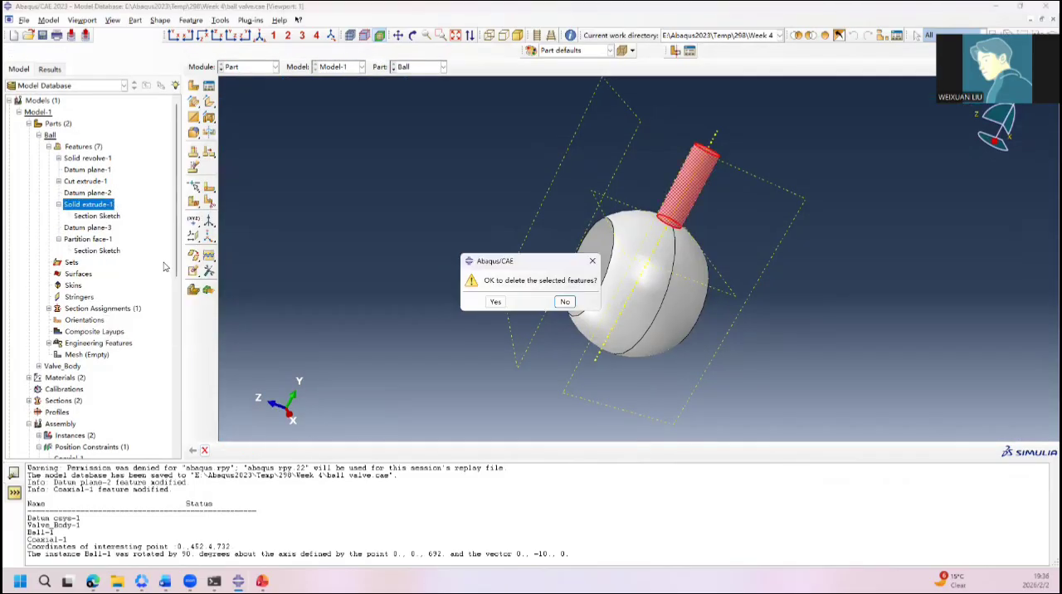
click(493, 301)
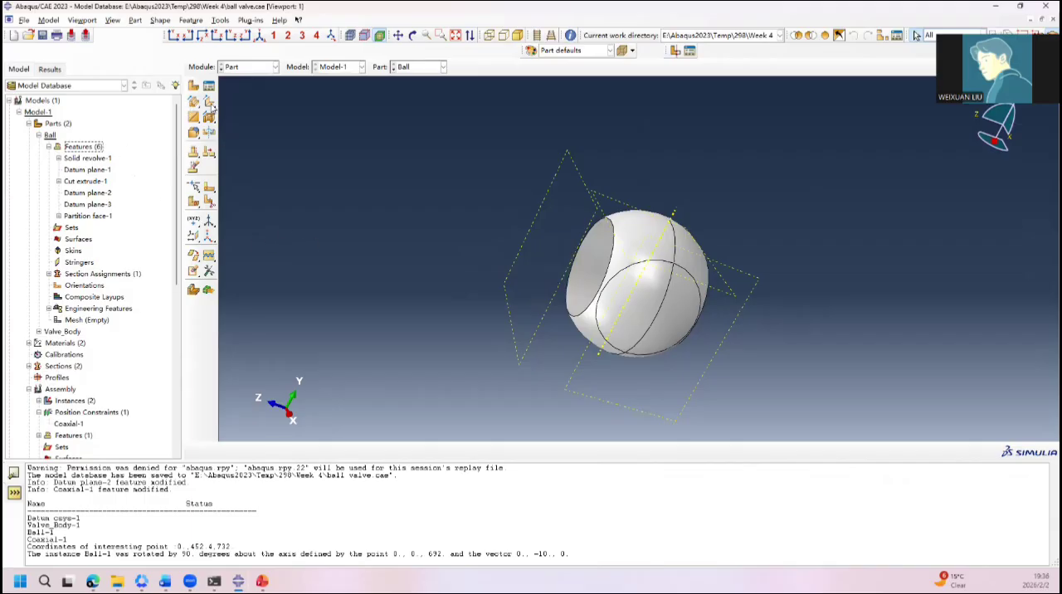
Step: For a solid extrusion on the datum plane normal to Y, bore edge vertical on the right, sketch an origin-centred circle with a radius of about 45
click(193, 101)
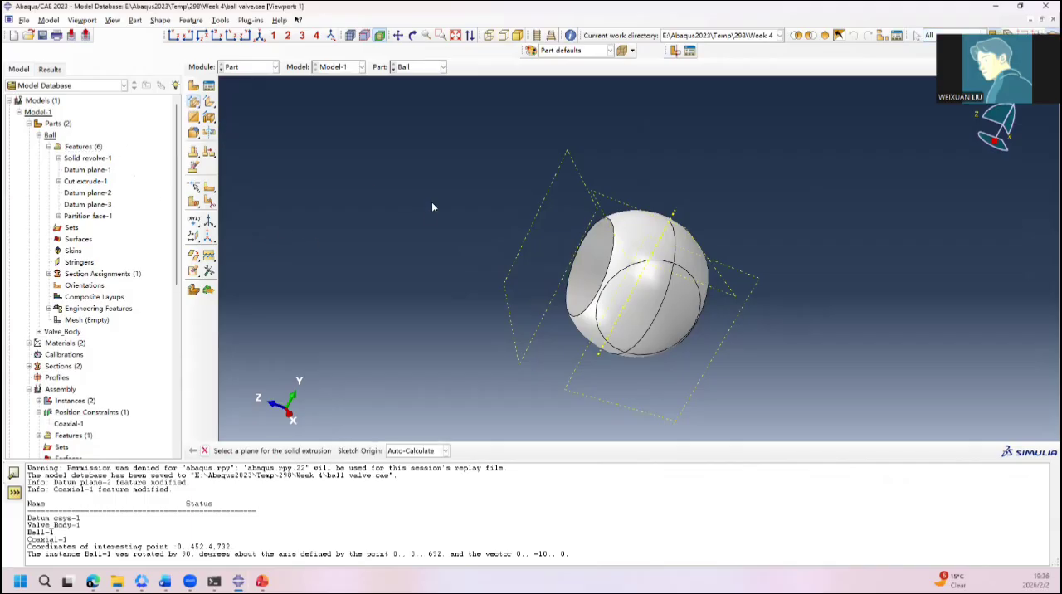
click(614, 201)
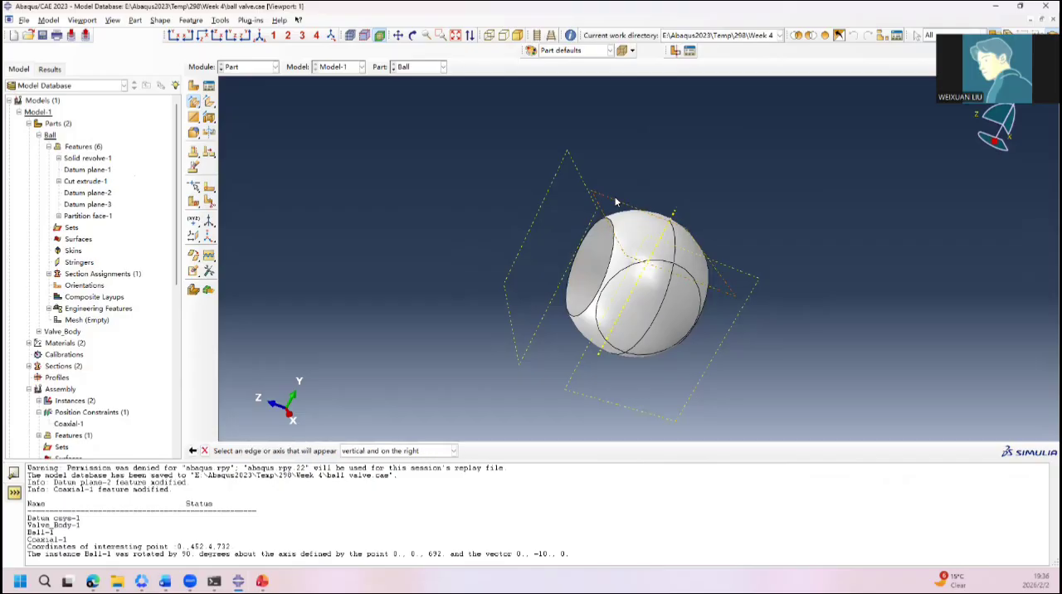
ctrl+alt+drag(767, 241, 687, 278)
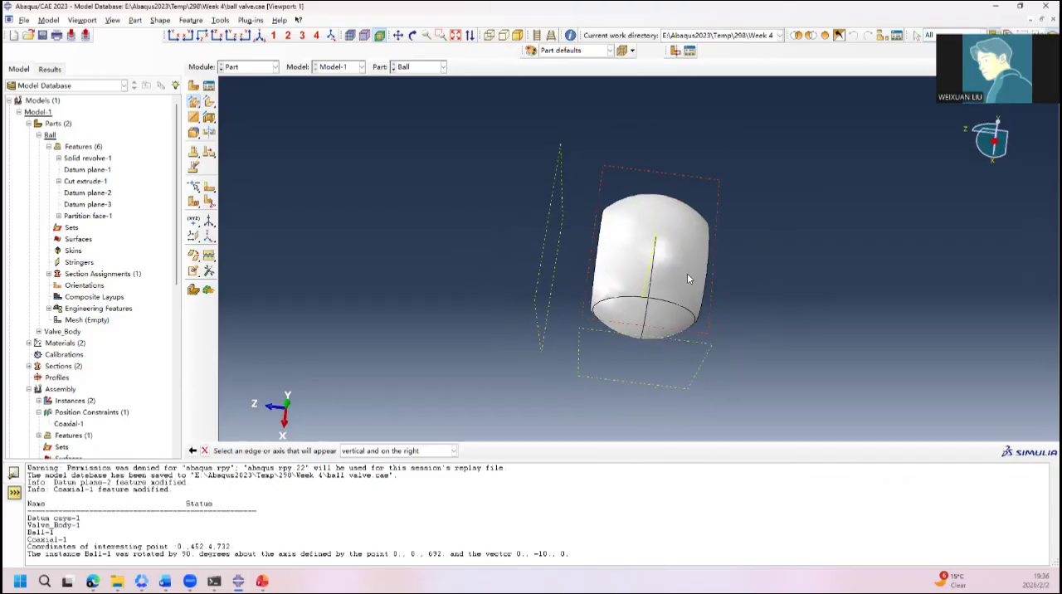
click(707, 262)
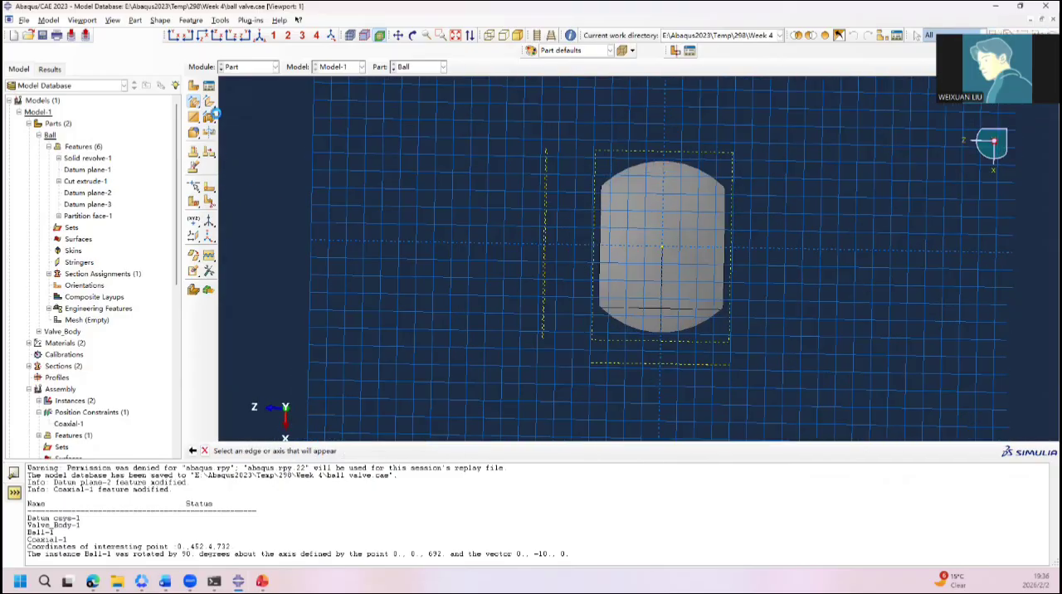
click(192, 87)
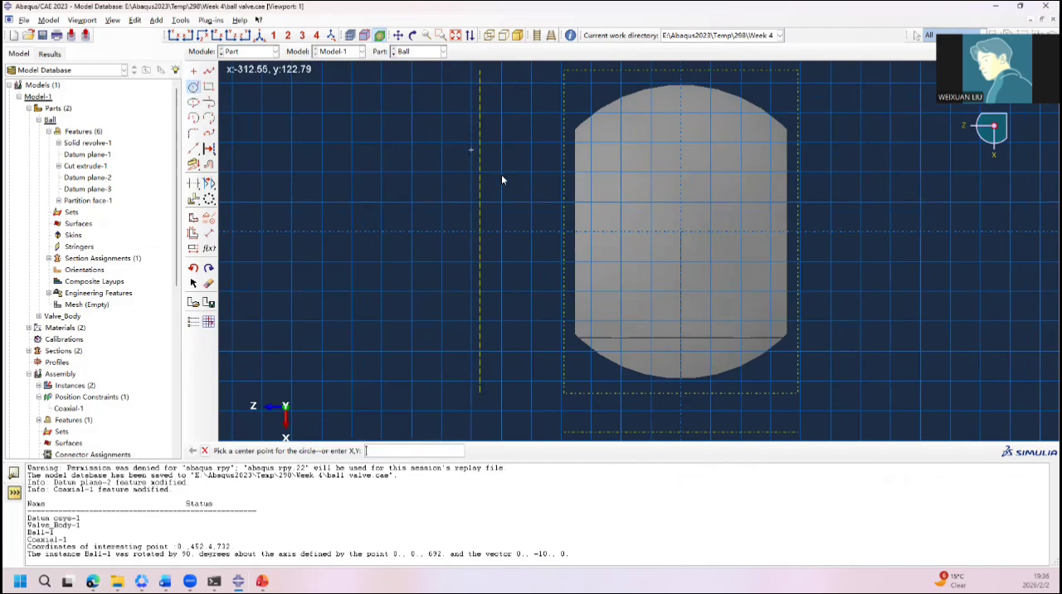
click(682, 235)
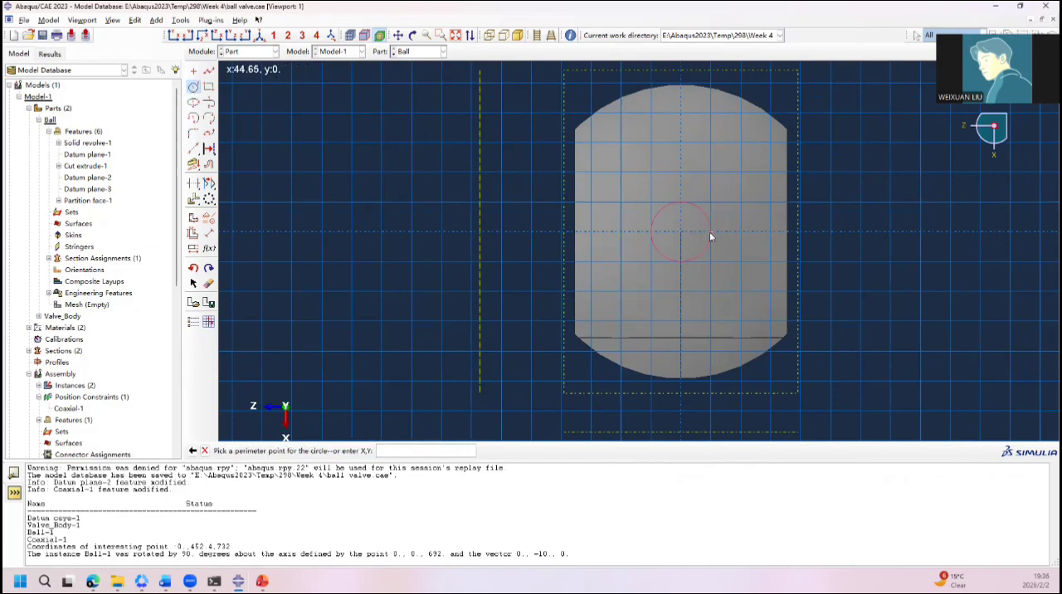
click(711, 232)
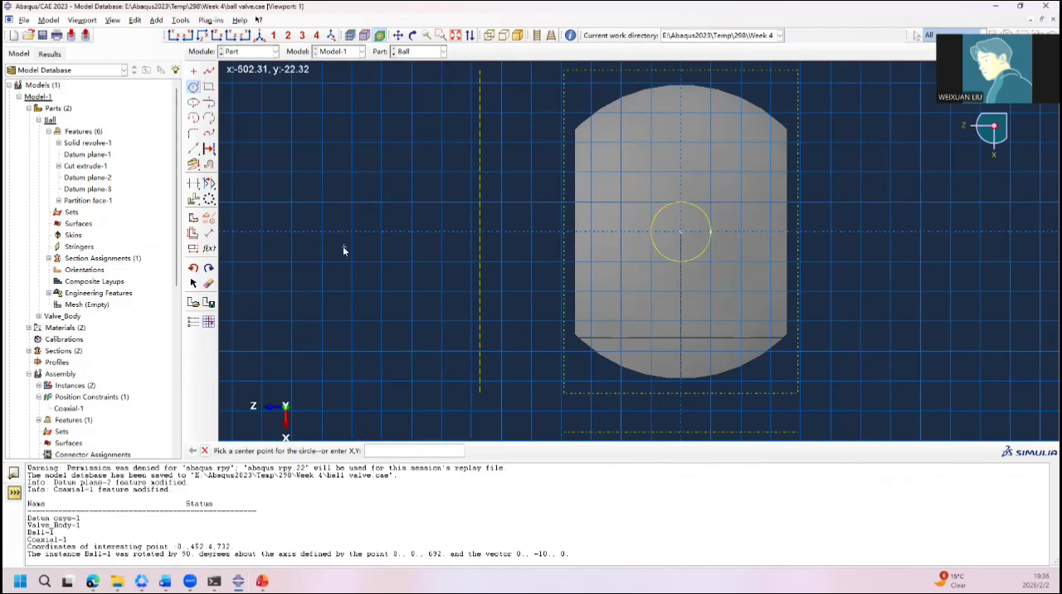
Step: Dimension the stem circle's radius and set it to 40
click(209, 235)
click(685, 262)
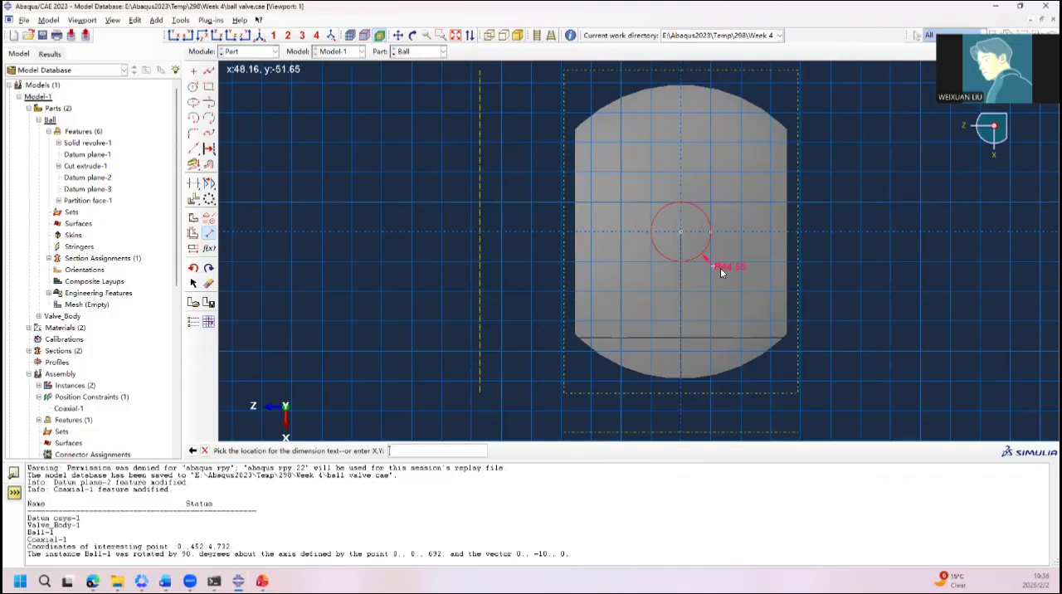
click(721, 267)
text(40)
key(Return)
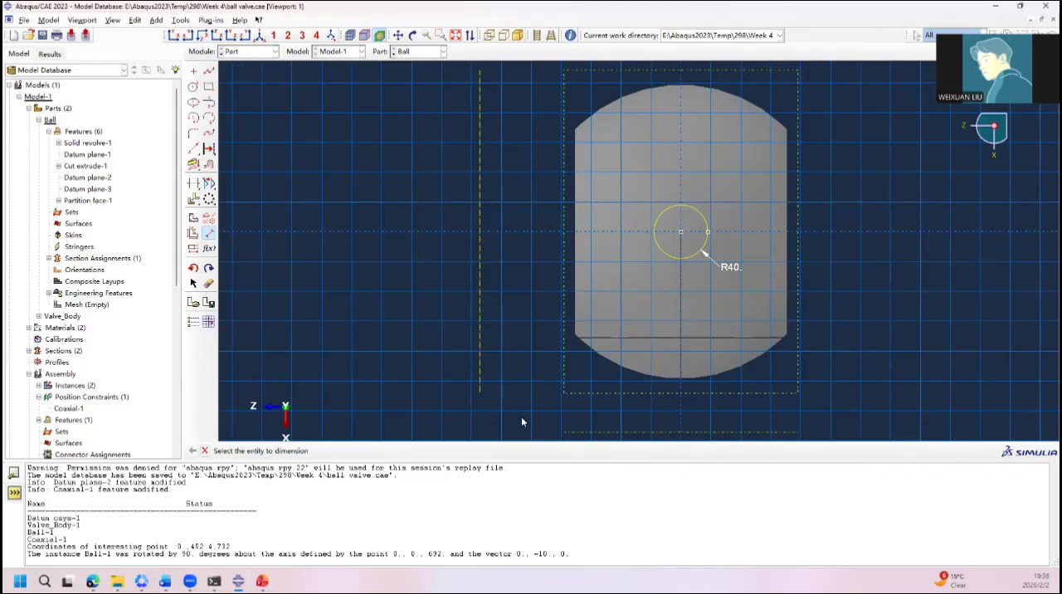
click(204, 451)
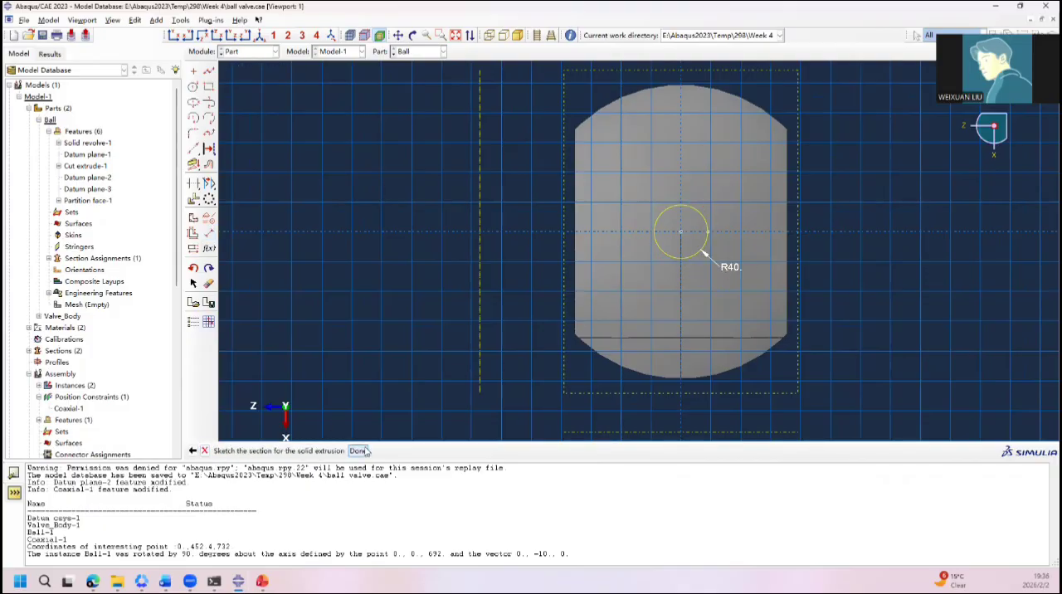
Step: Finish the sketch and extrude the circle with a blind depth to recreate the ball's stem
click(357, 451)
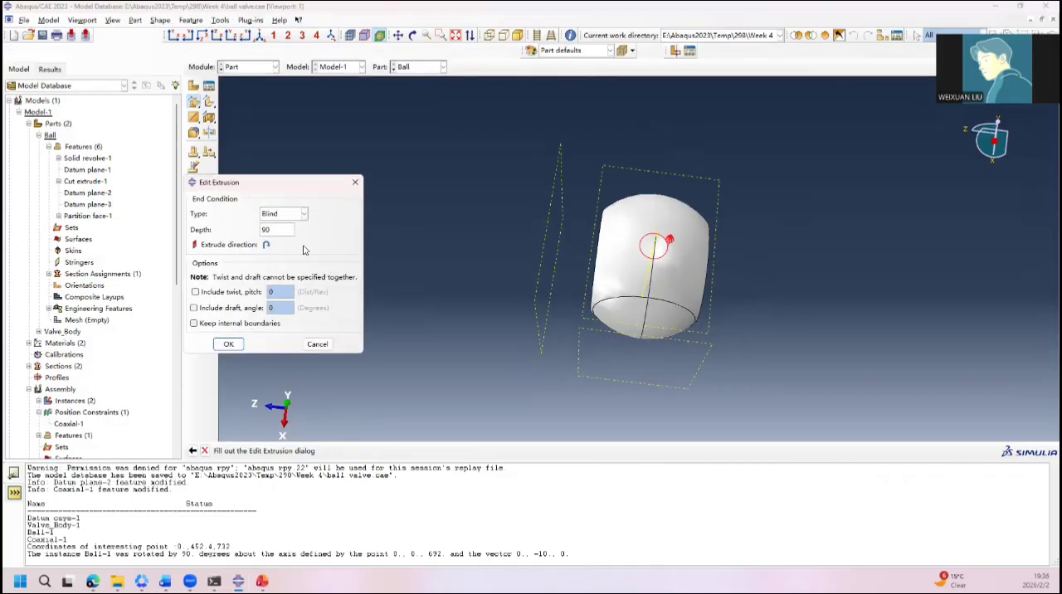
text(300)
click(228, 343)
ctrl+alt+drag(399, 283, 629, 268)
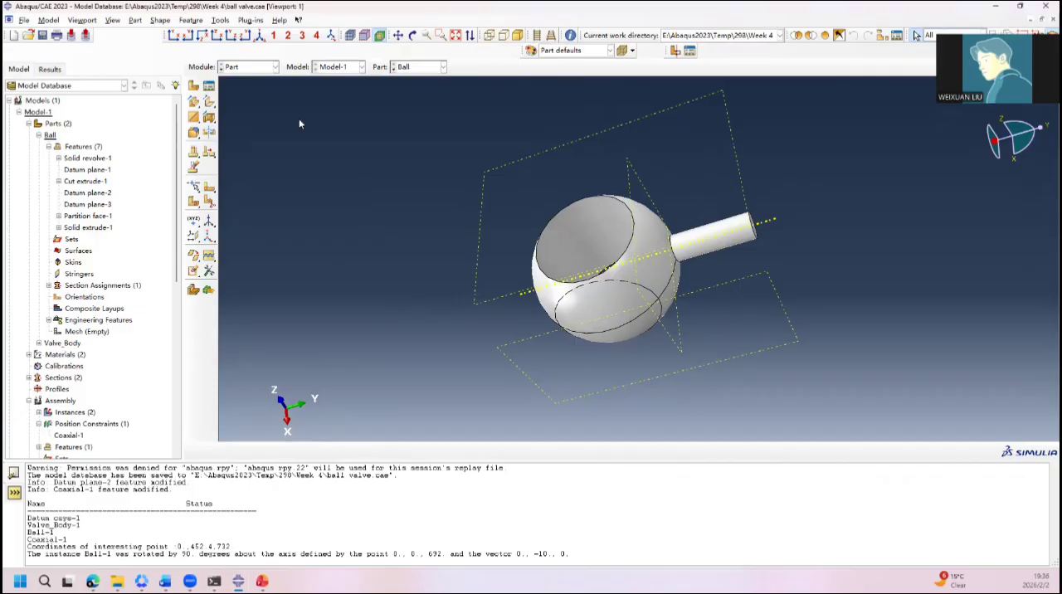
Step: Switch from the Part module to the Assembly module
click(249, 66)
click(251, 100)
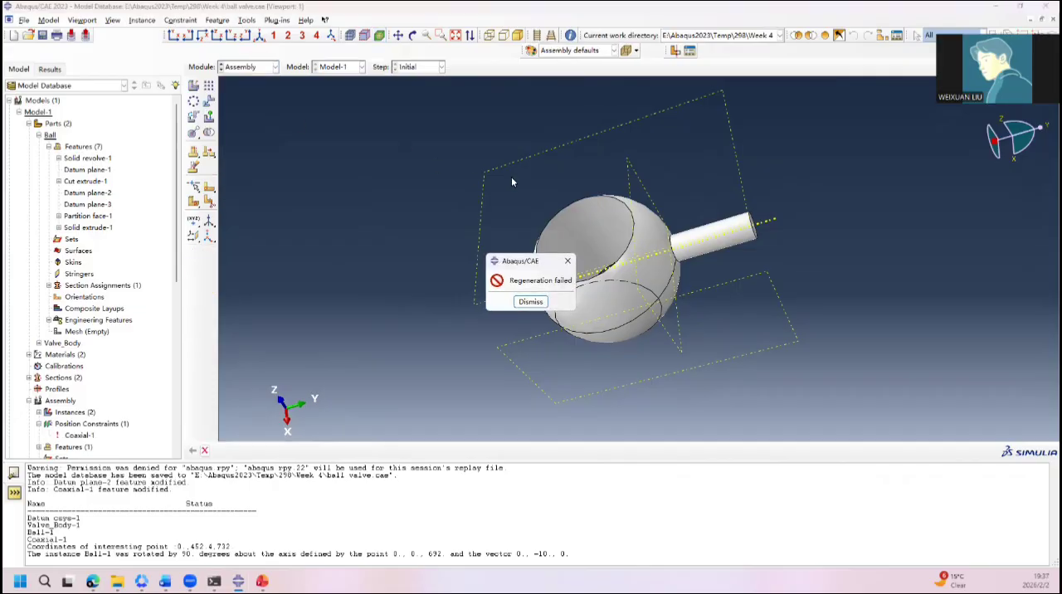
Step: Dismiss the regeneration error and delete the failed Coaxial-1 position constraint from the assembly
click(528, 302)
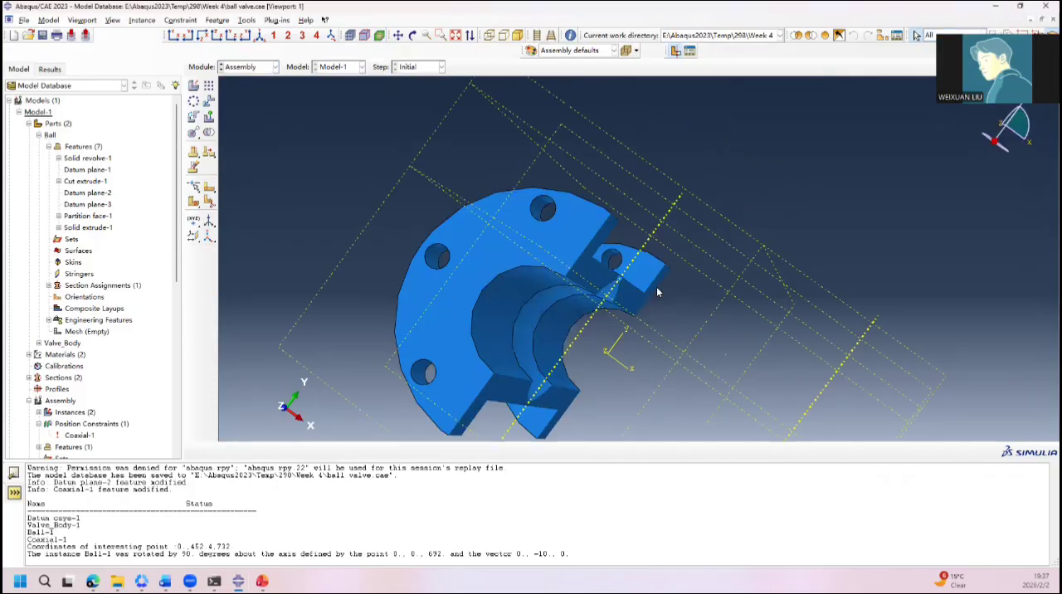
ctrl+alt+drag(659, 293, 510, 277)
scroll(58, 332, down, 5)
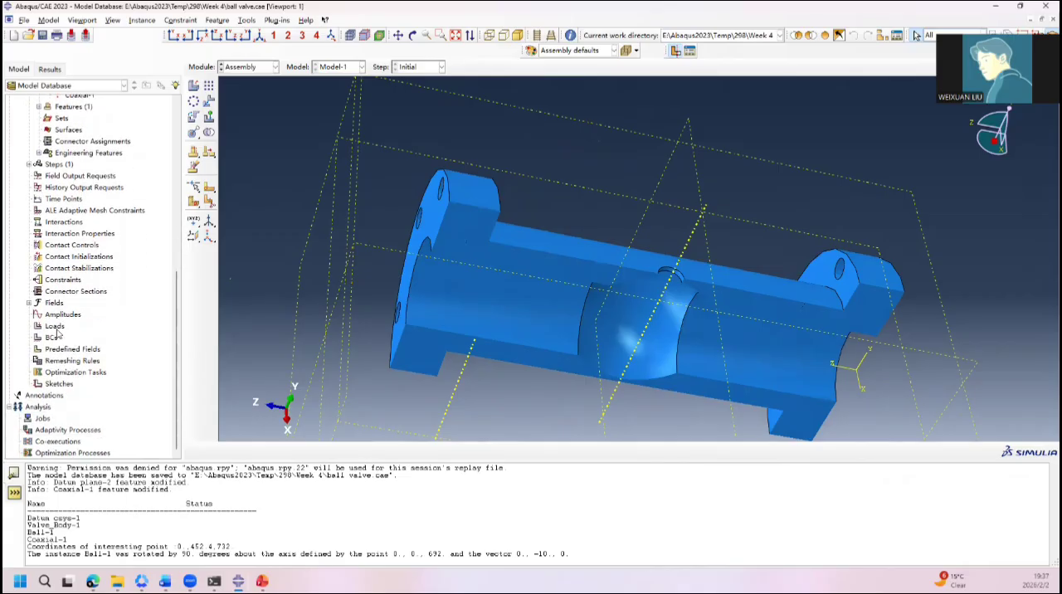
scroll(58, 332, up, 1)
scroll(59, 330, down, 6)
scroll(60, 311, up, 8)
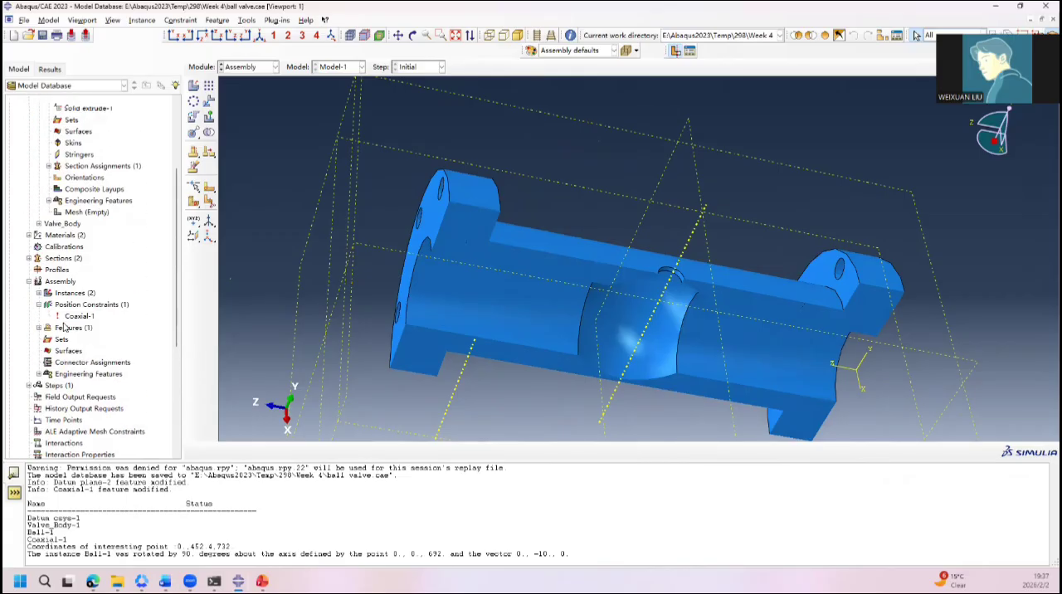
scroll(61, 284, up, 3)
scroll(67, 282, down, 6)
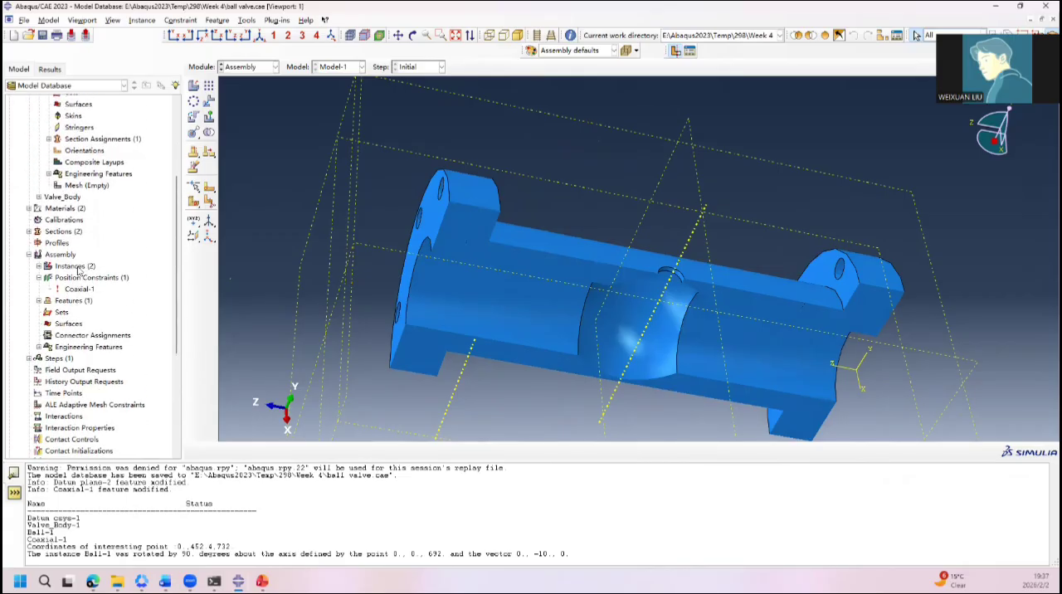
click(76, 289)
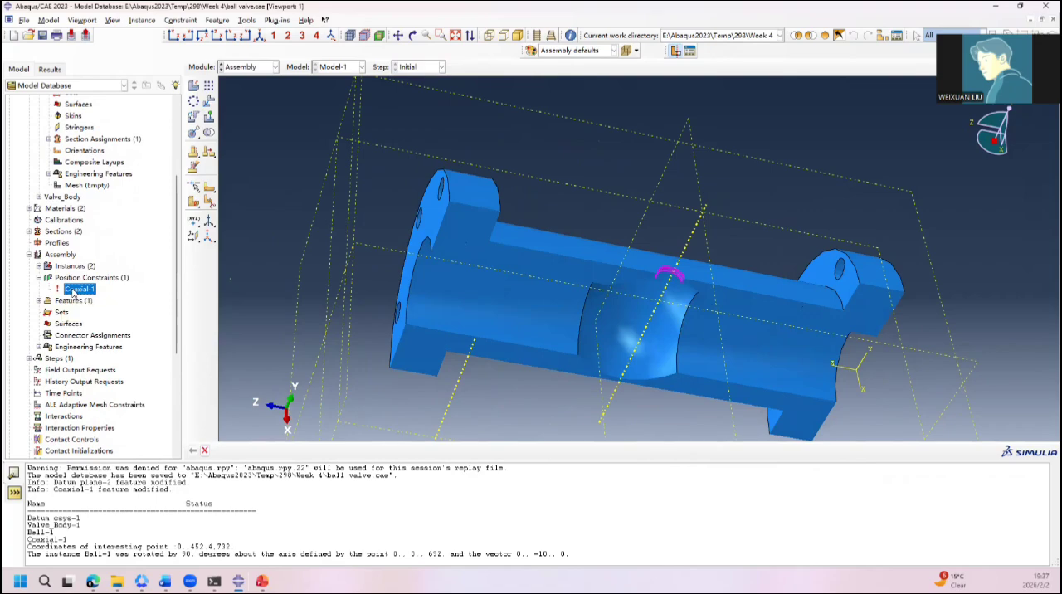
double_click(79, 289)
click(182, 241)
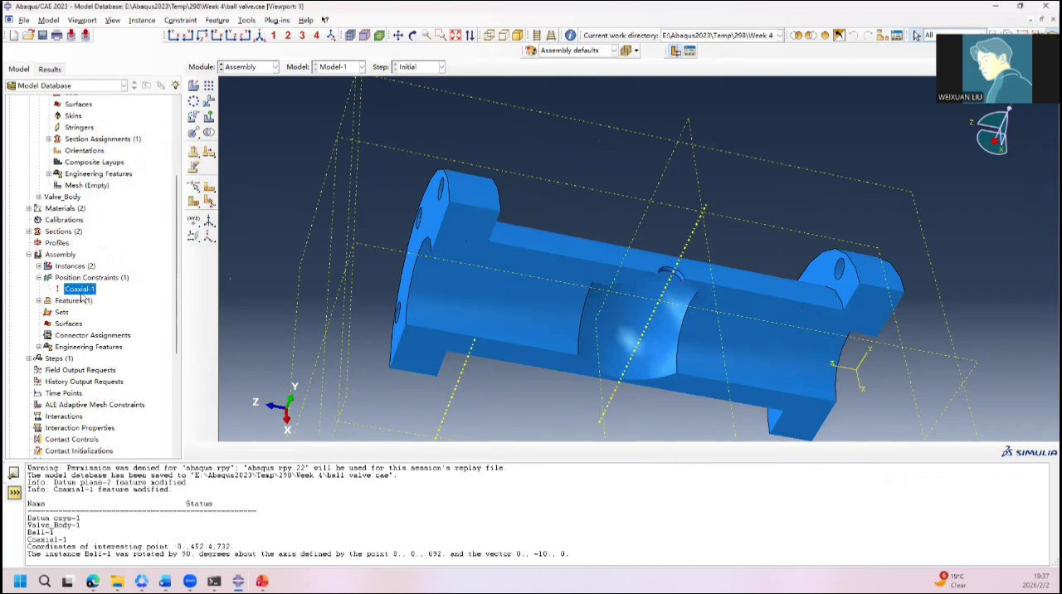
right_click(81, 292)
click(108, 349)
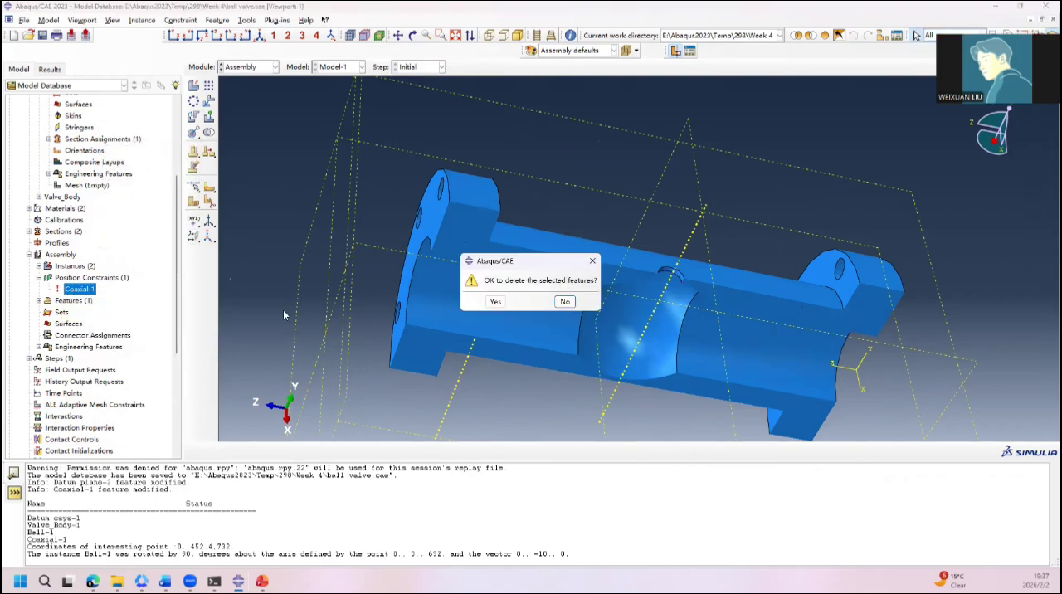
click(486, 303)
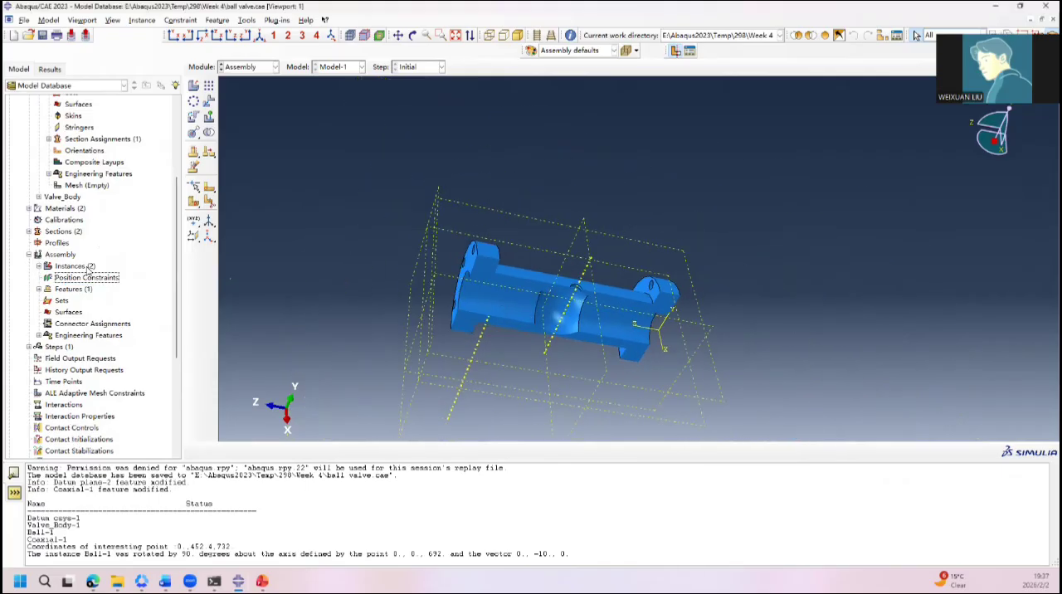
Step: Apply a coaxial constraint between the ball's stem and the valve body's stem hole, flipping the stem's axis direction
scroll(357, 239, up, 3)
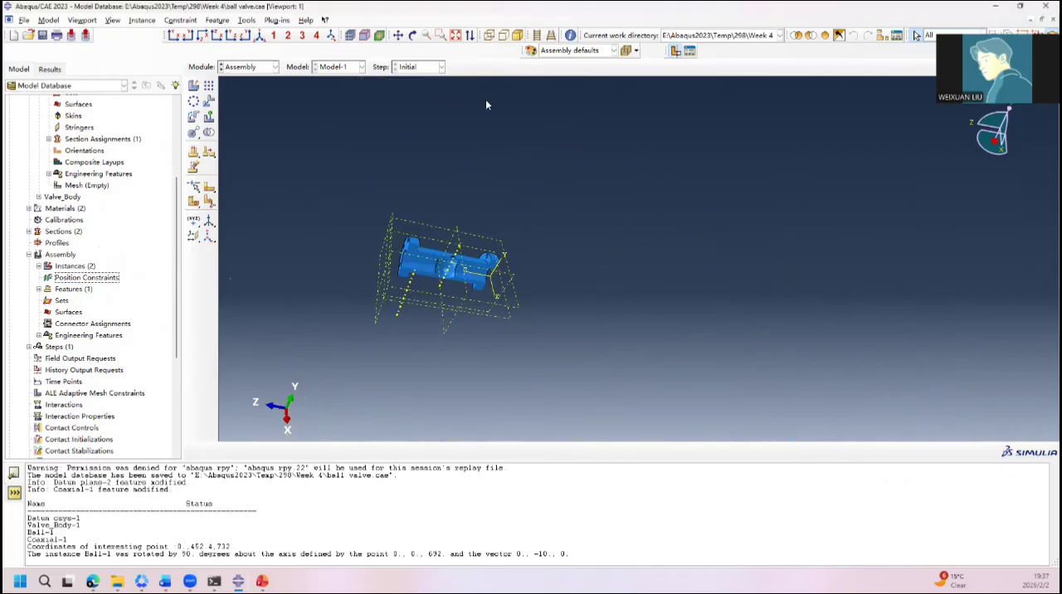
scroll(386, 267, down, 2)
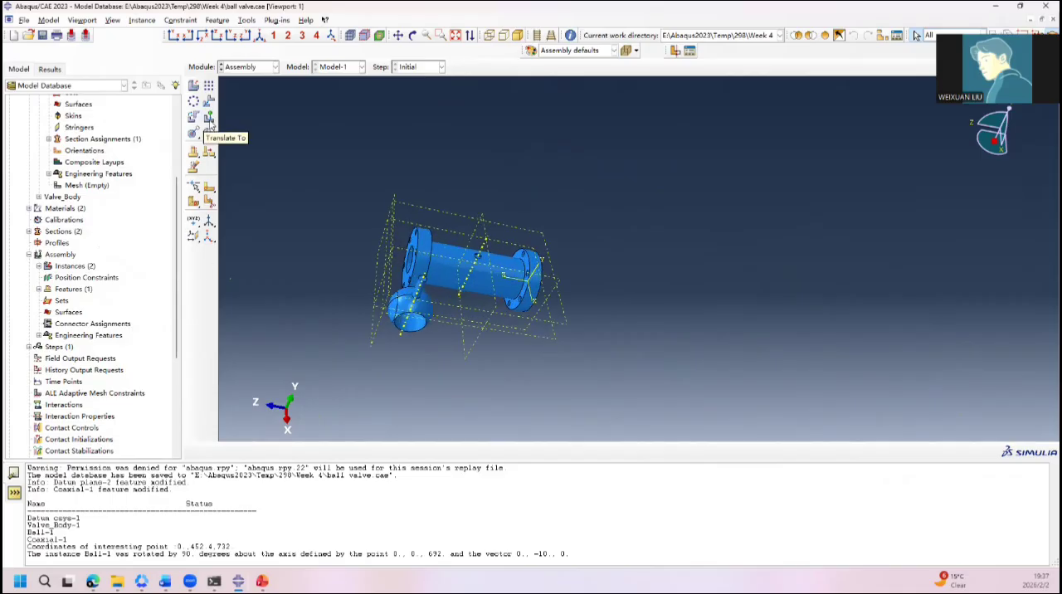
click(193, 132)
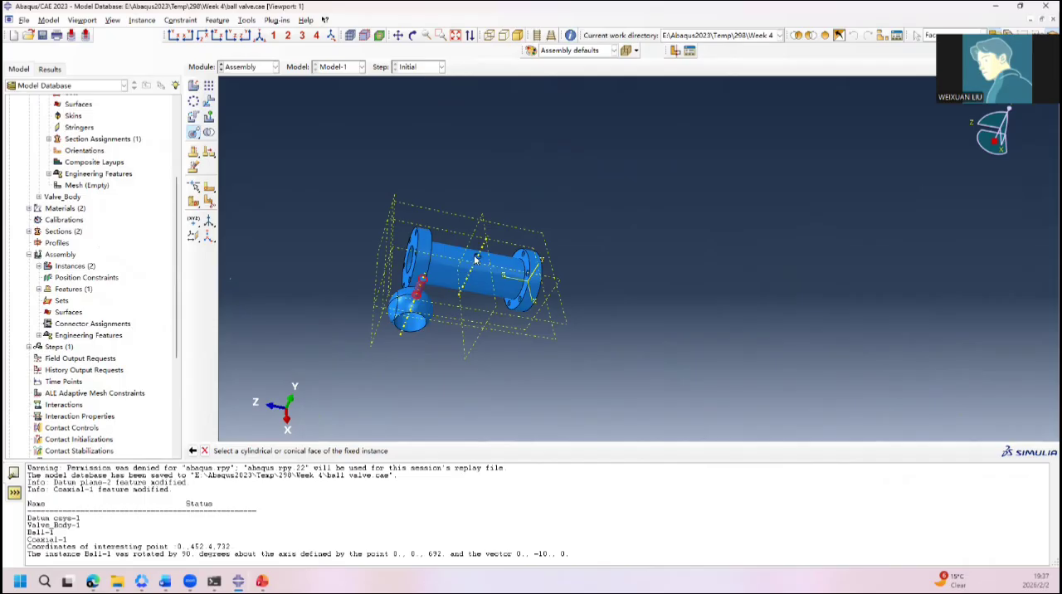
scroll(477, 259, up, 8)
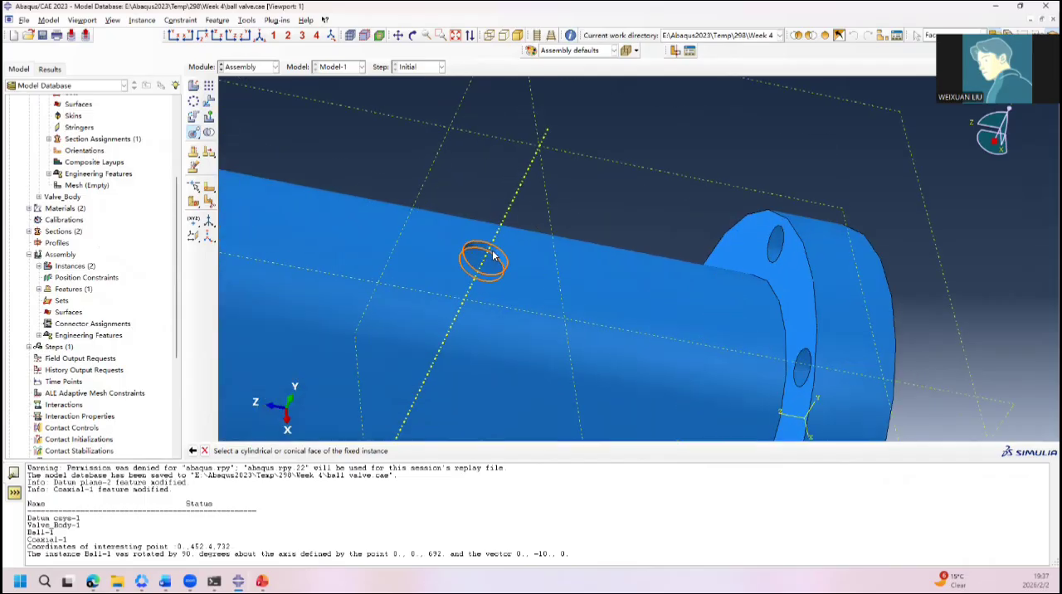
click(493, 256)
scroll(446, 285, down, 8)
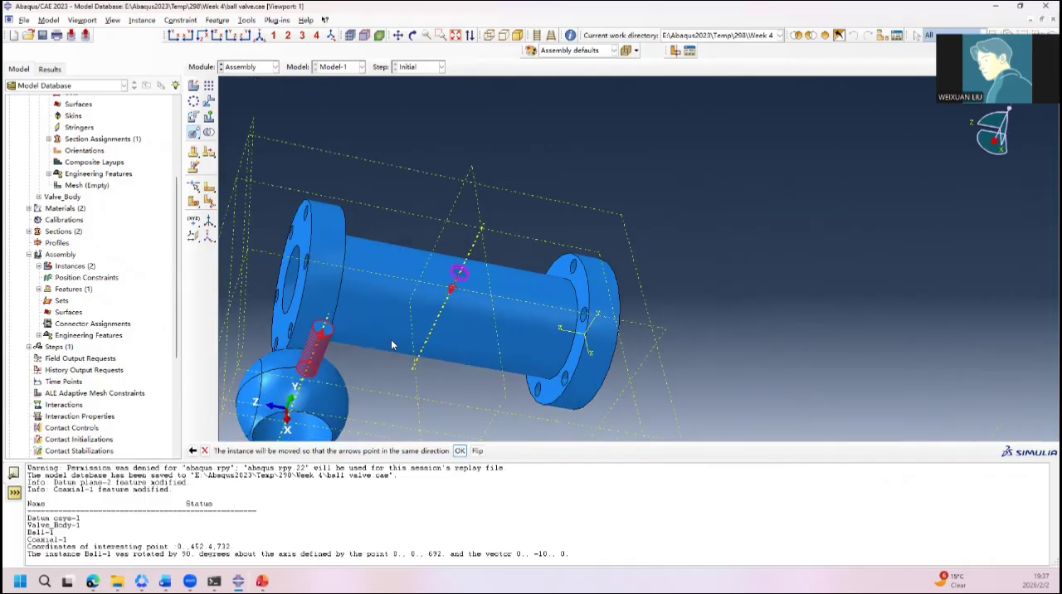
click(478, 451)
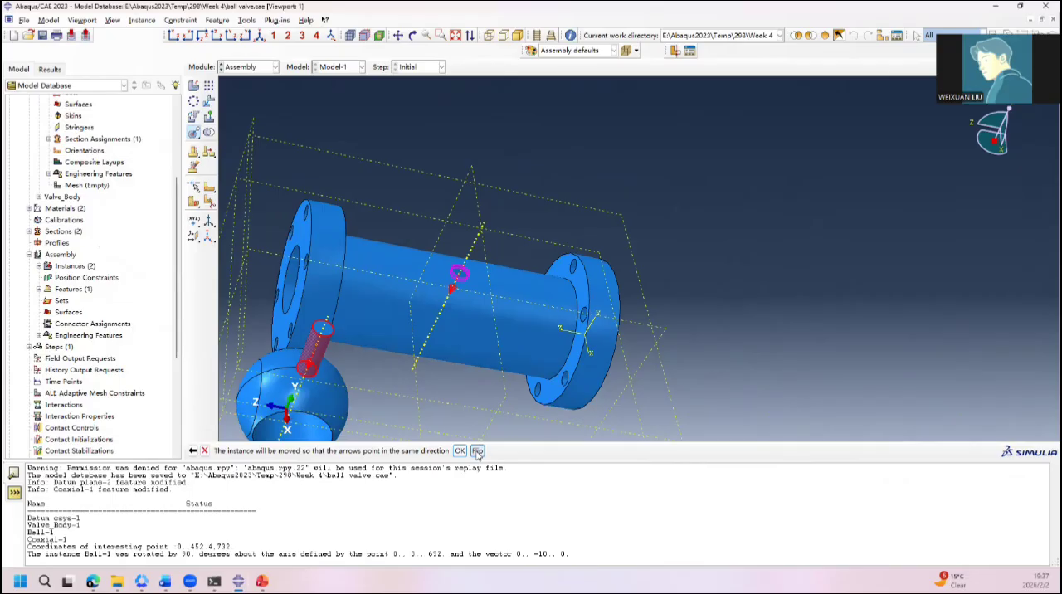
click(460, 452)
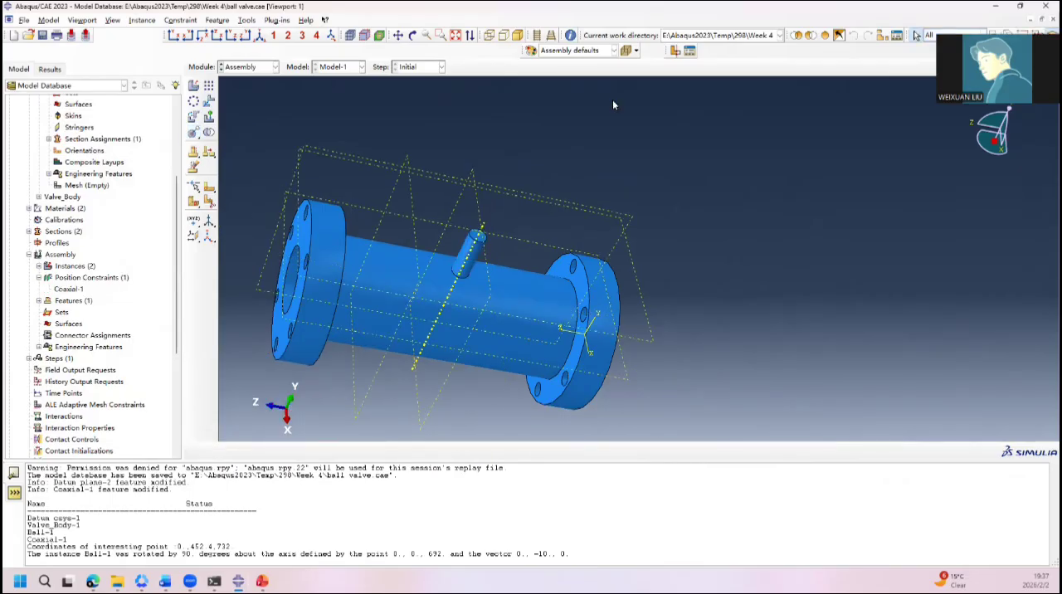
Step: Colour-code the assembly display by parts
ctrl+alt+drag(612, 99, 577, 132)
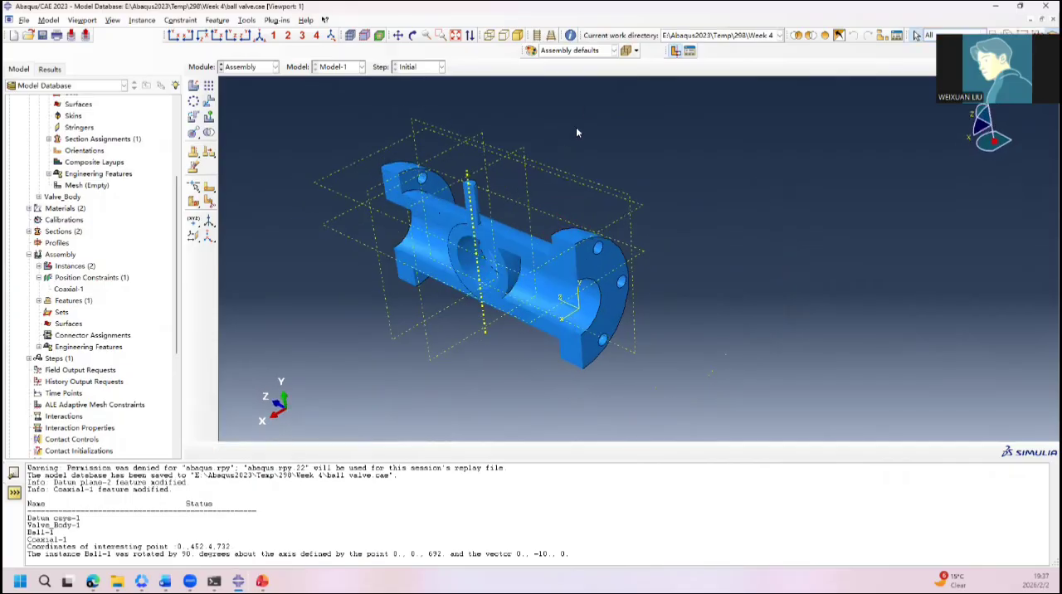
click(588, 52)
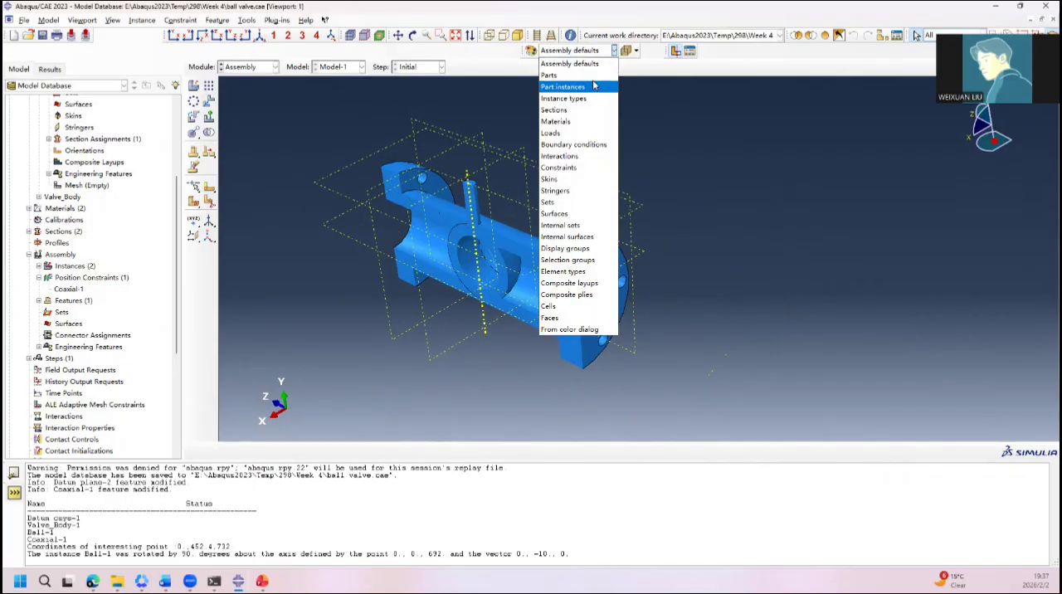
click(549, 75)
Step: Examine the fit between the ball's outer surface and the valve body's cavity around the bore and stem
ctrl+alt+drag(521, 180, 553, 234)
scroll(549, 225, down, 8)
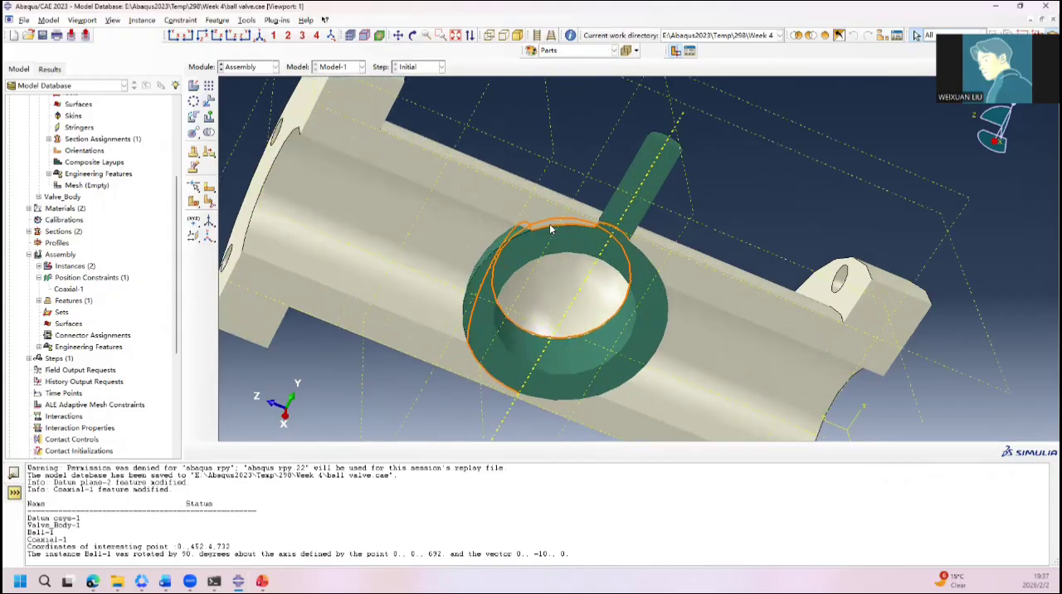
click(584, 217)
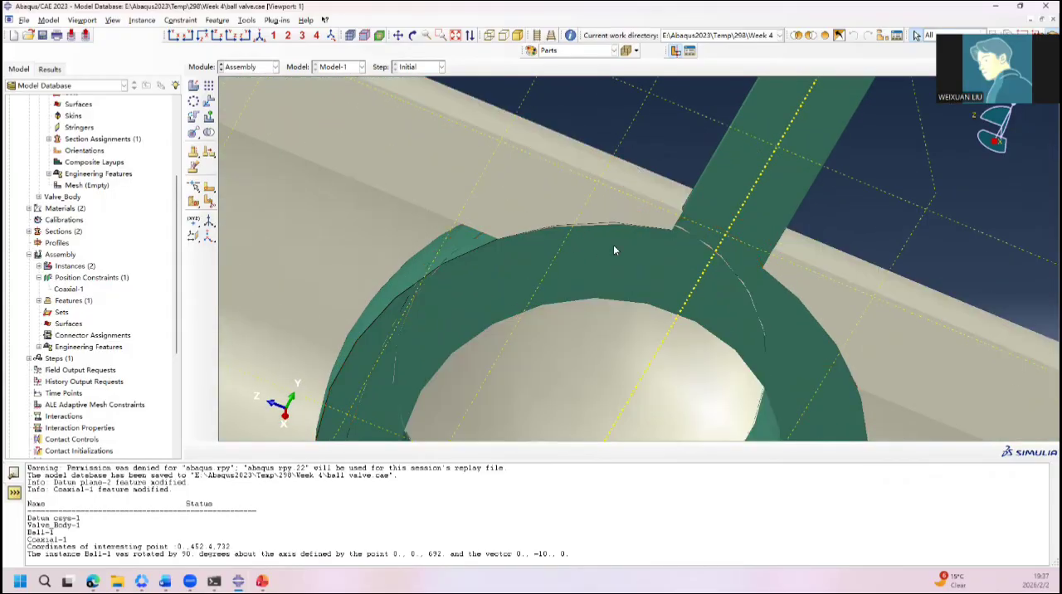
ctrl+alt+drag(633, 305, 637, 193)
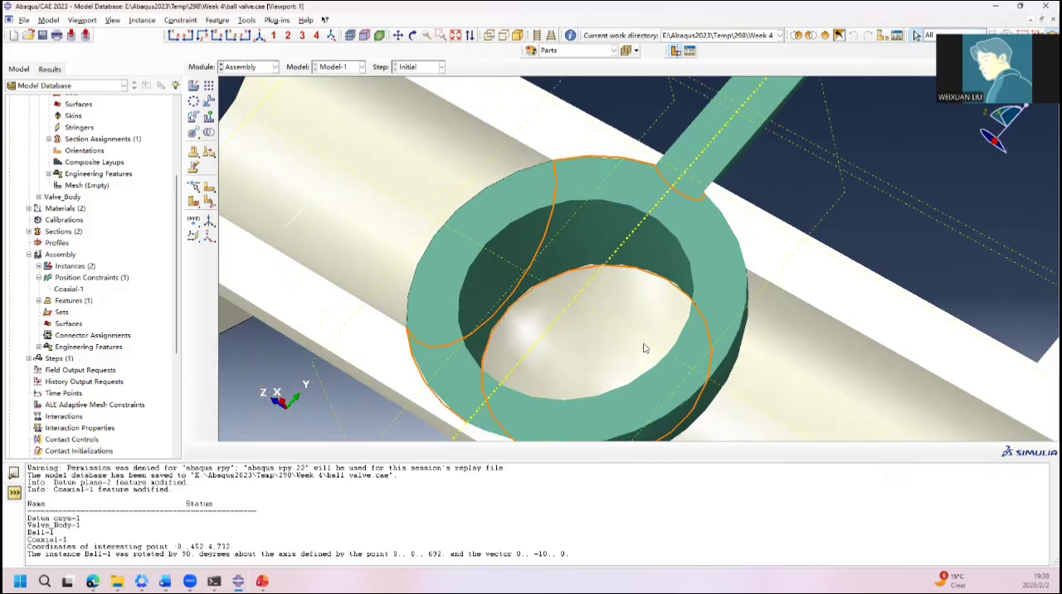
scroll(656, 366, up, 3)
scroll(581, 390, down, 6)
scroll(509, 399, down, 8)
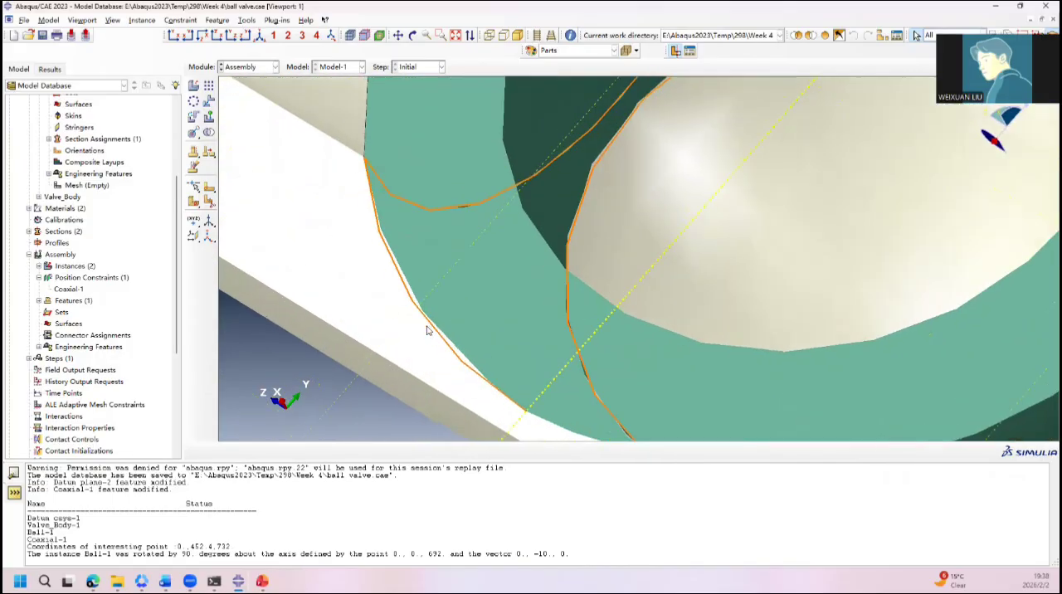
scroll(453, 287, up, 6)
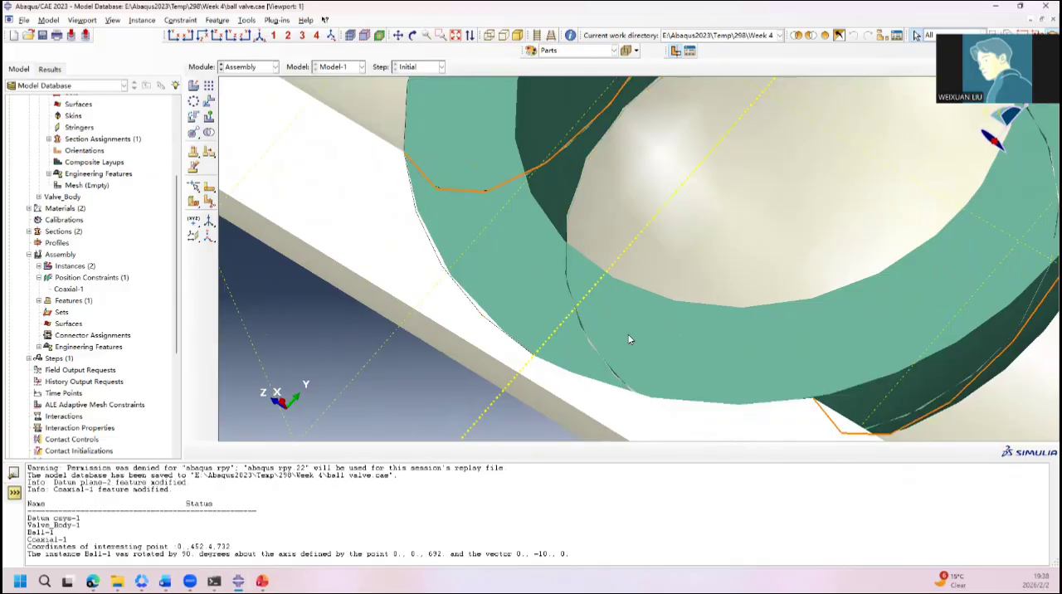
ctrl+alt+drag(608, 349, 566, 372)
ctrl+alt+drag(741, 283, 772, 241)
ctrl+alt+drag(488, 164, 528, 224)
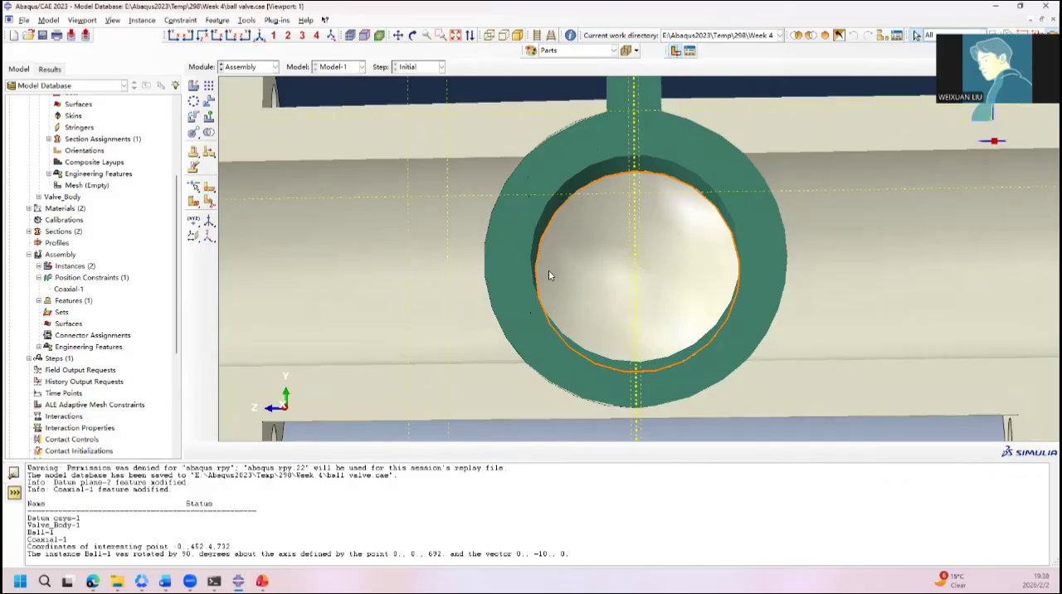
Step: Open the section sketch of the ball's Solid revolve-1 feature for editing
scroll(75, 189, up, 2)
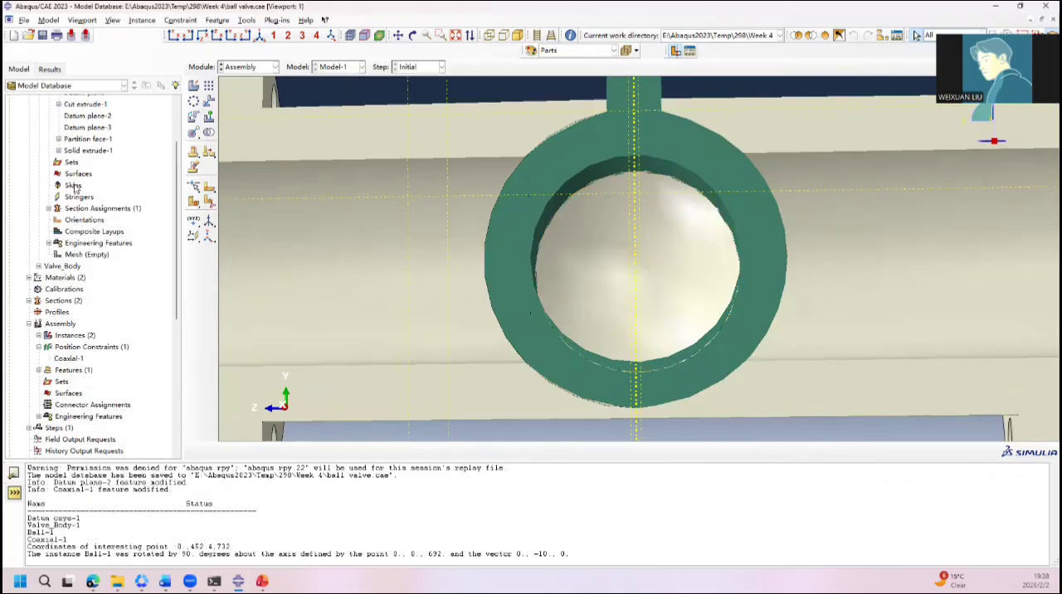
scroll(80, 167, up, 2)
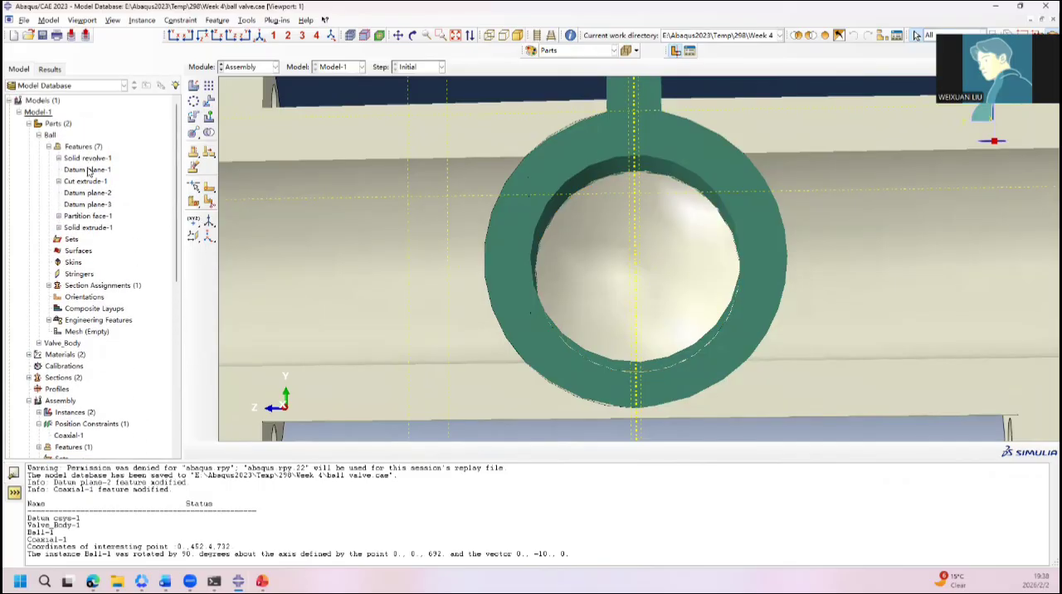
click(48, 146)
click(48, 147)
click(59, 157)
click(98, 170)
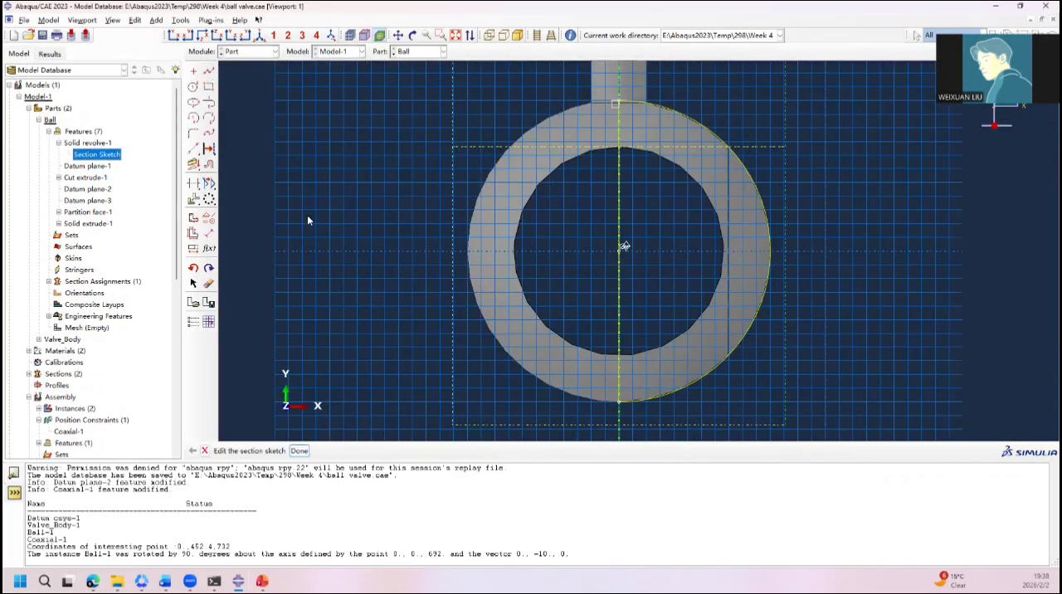
Step: Dimension the radius of the ball's outer arc and set it to 219
click(210, 234)
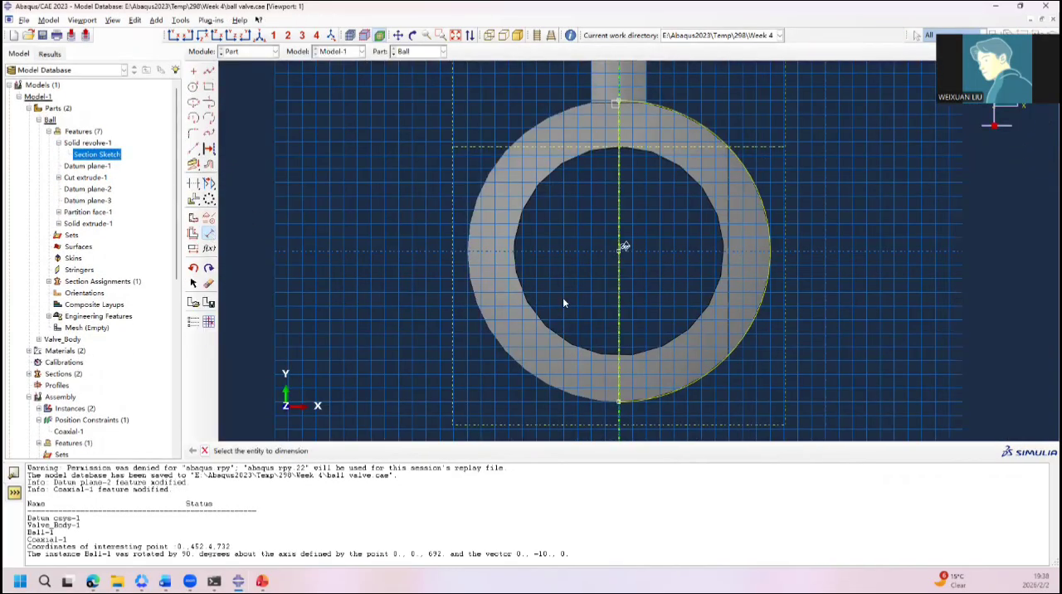
click(744, 334)
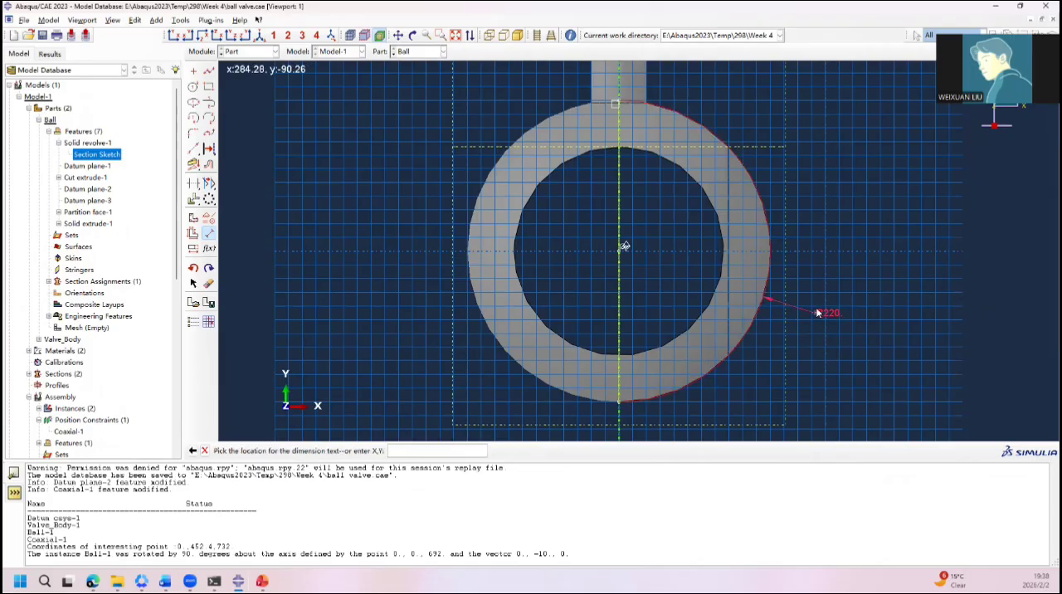
click(839, 292)
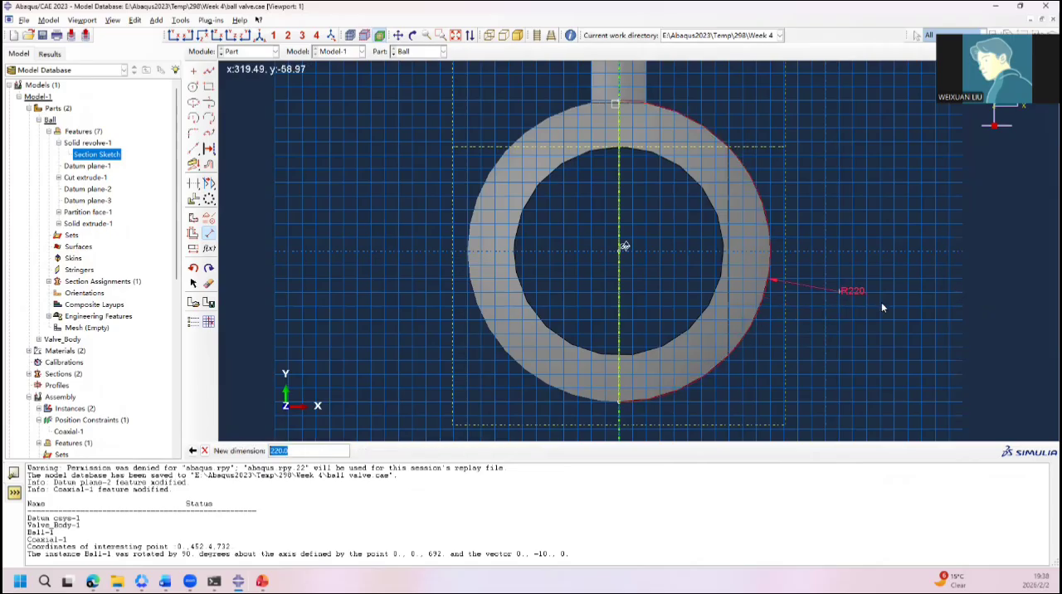
text(219)
key(Return)
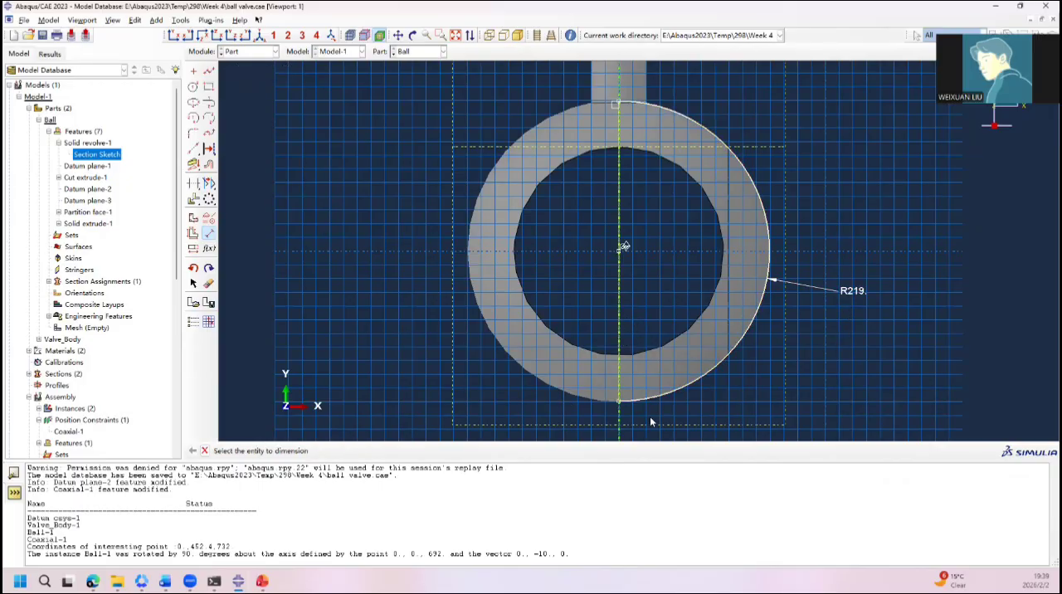
Step: Examine how the resized outer arc in the section sketch compares with the edge of the existing ball solid
scroll(619, 388, down, 4)
scroll(631, 320, up, 2)
scroll(664, 282, down, 3)
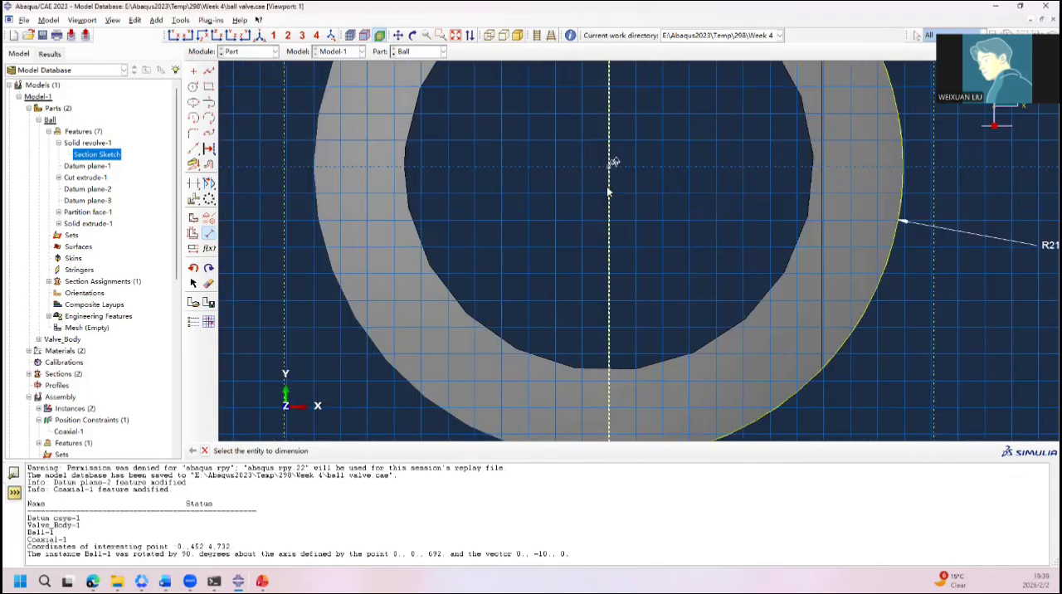
scroll(701, 248, up, 2)
scroll(532, 374, down, 6)
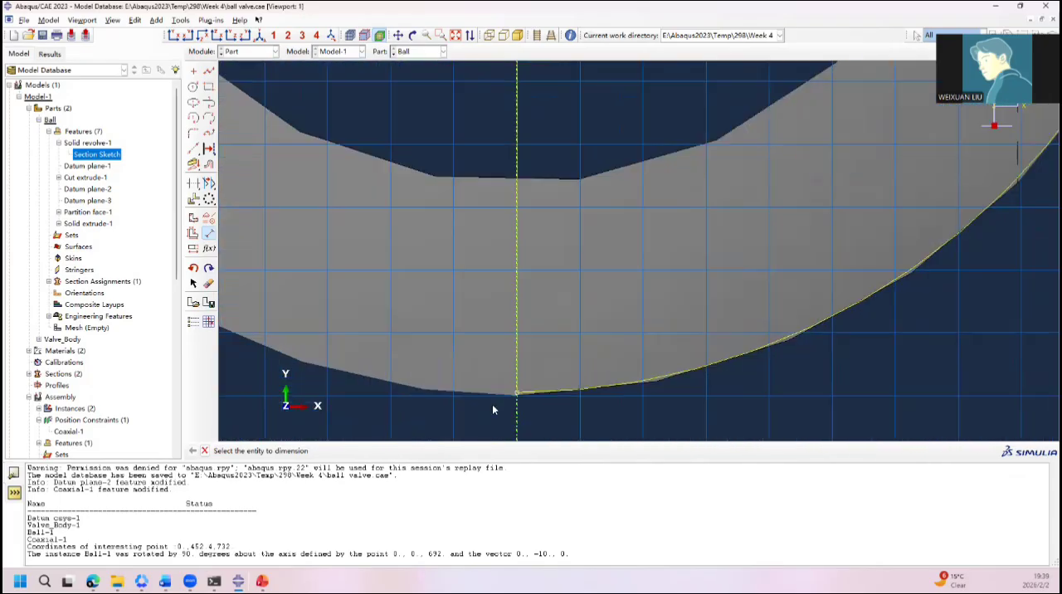
scroll(548, 359, up, 1)
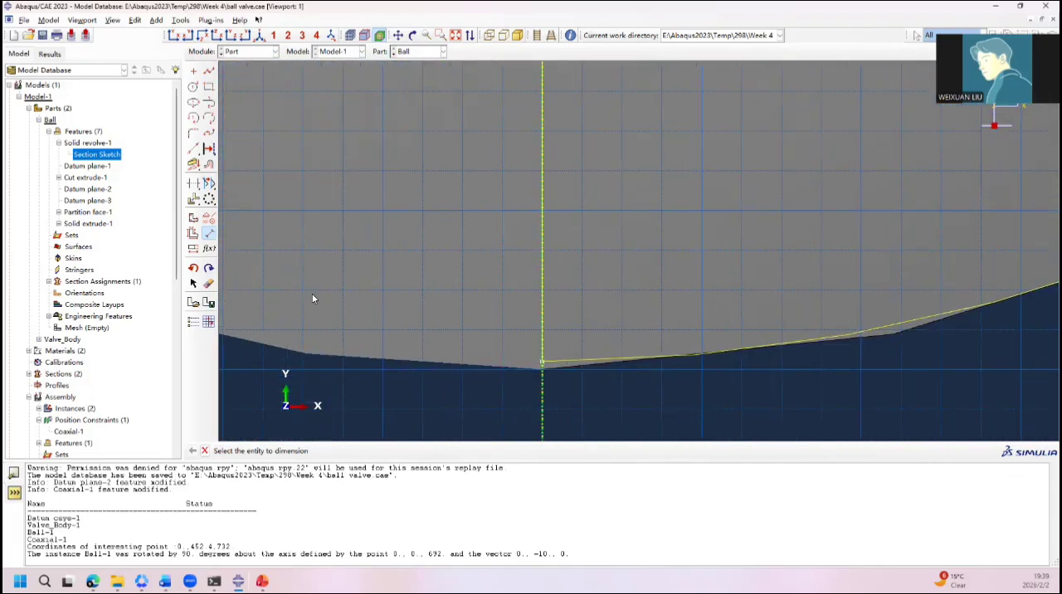
click(180, 20)
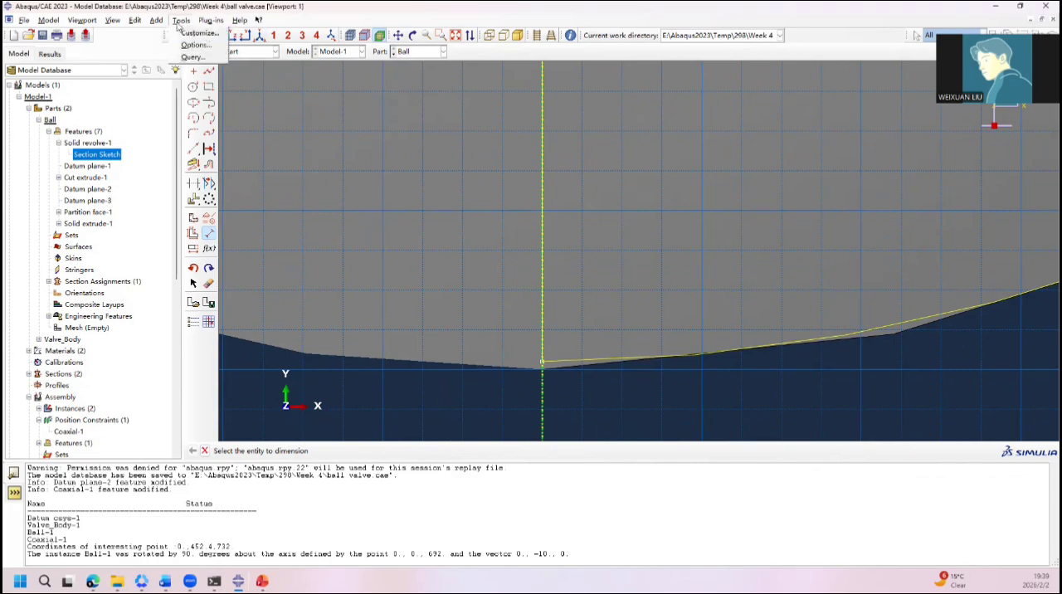
click(192, 56)
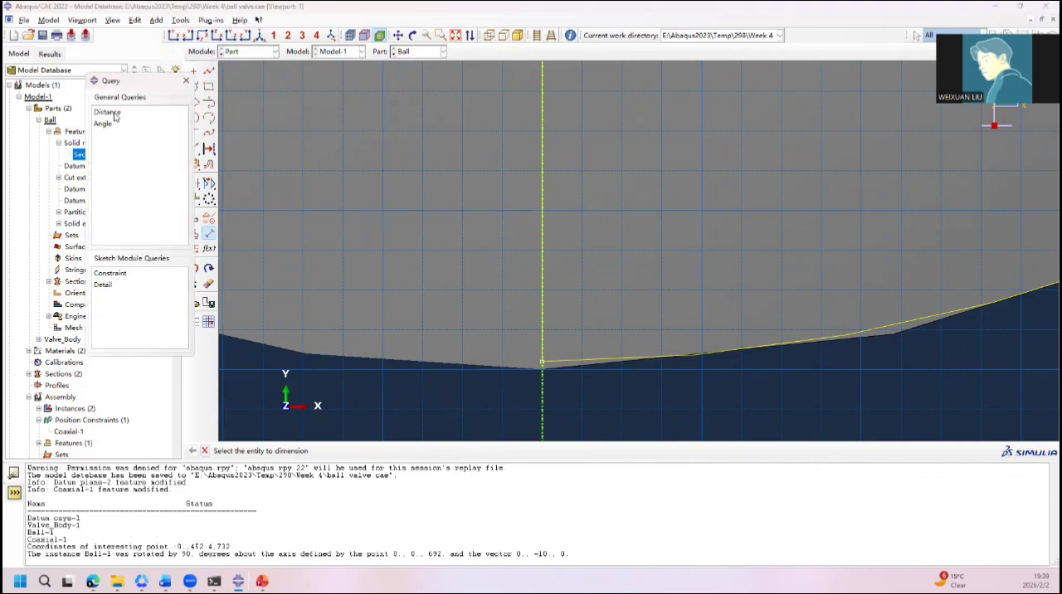
click(187, 81)
scroll(277, 183, down, 5)
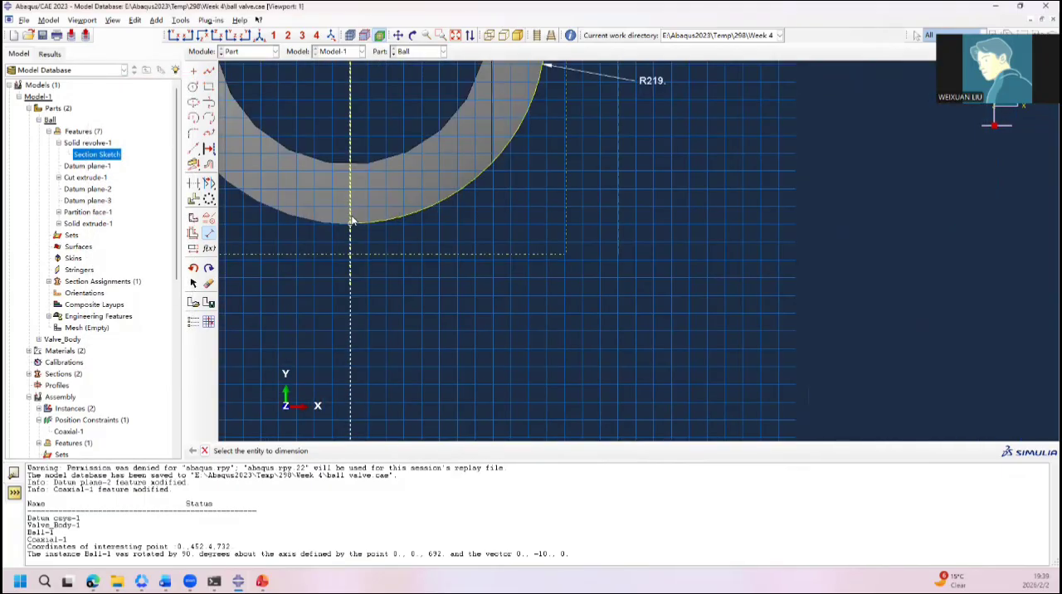
scroll(356, 193, down, 4)
scroll(383, 165, up, 2)
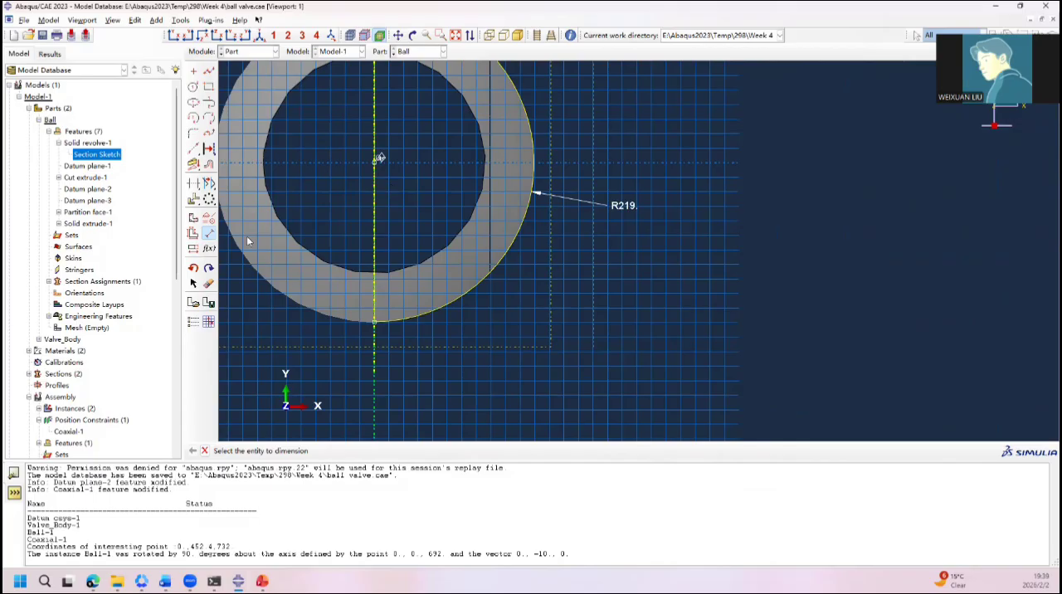
Step: Finish editing the ball's section sketch and regenerate the features of the Ball part
click(204, 451)
click(299, 451)
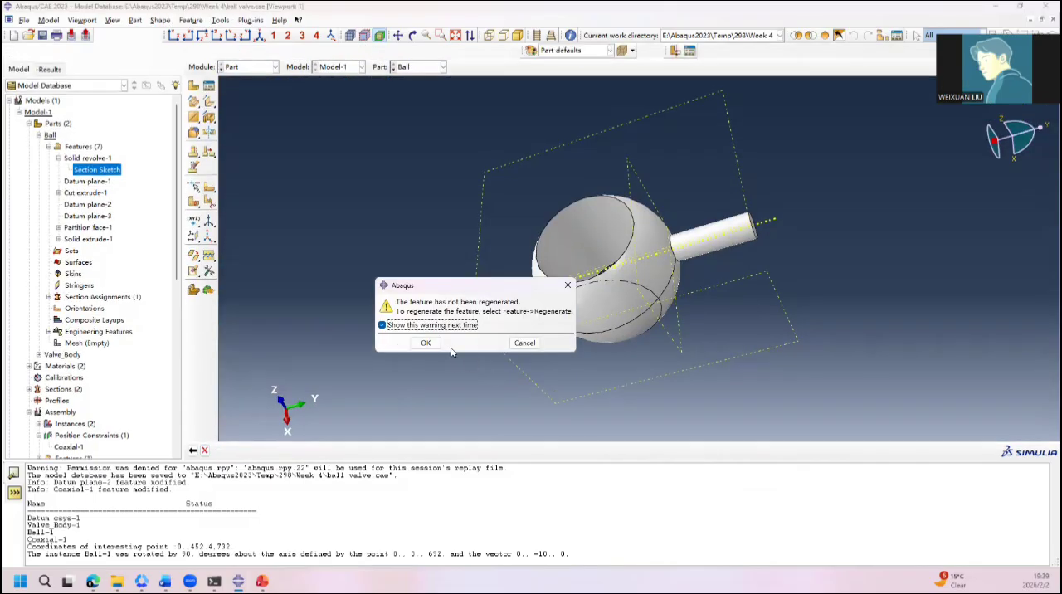
click(426, 346)
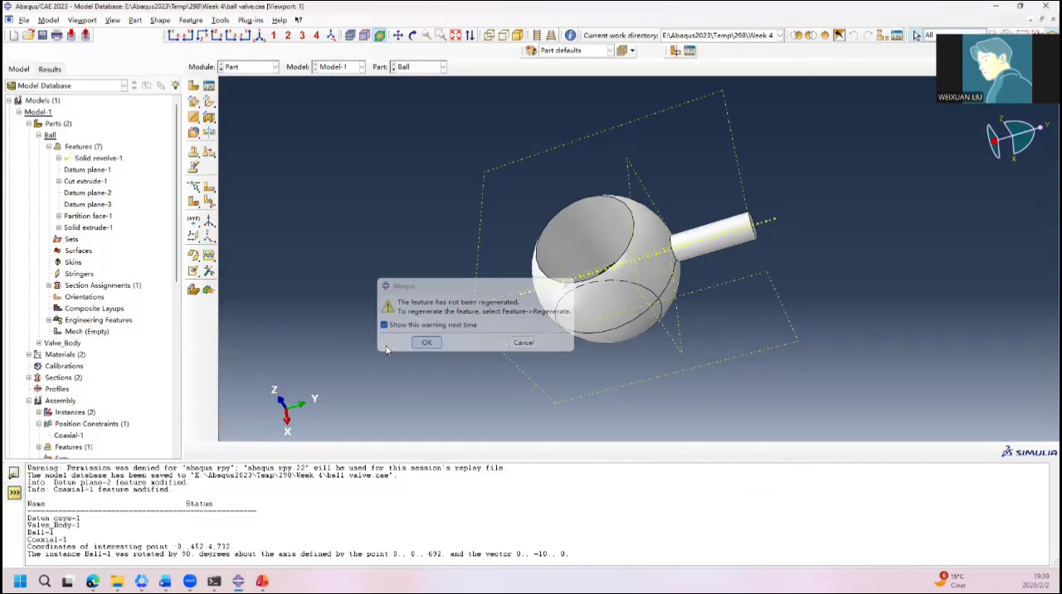
click(83, 146)
right_click(83, 146)
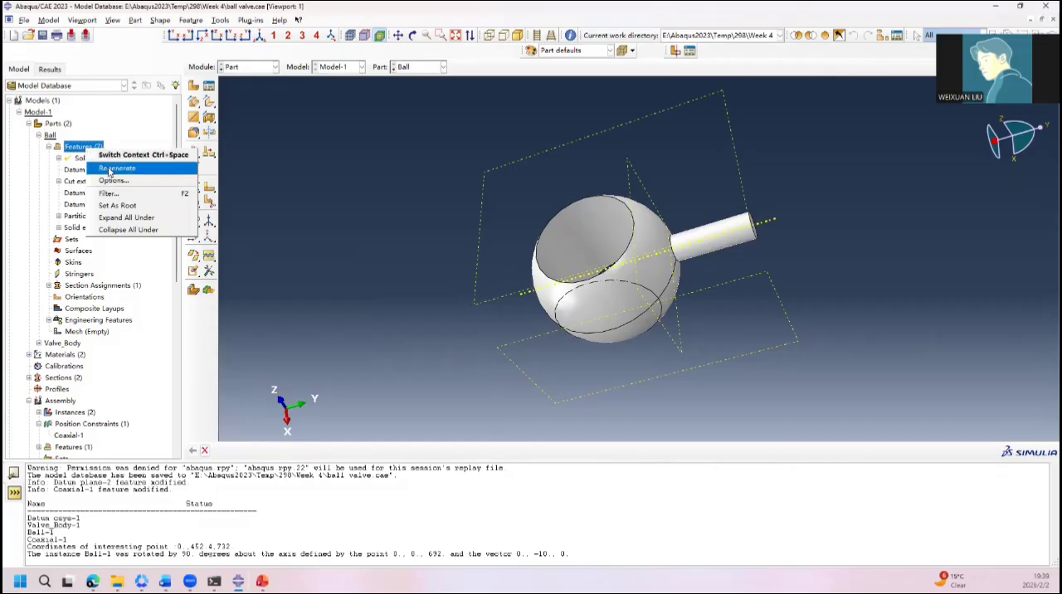
click(106, 165)
Step: Return to the assembly and examine the regenerated ball's fit against the valve body's cavity
click(249, 66)
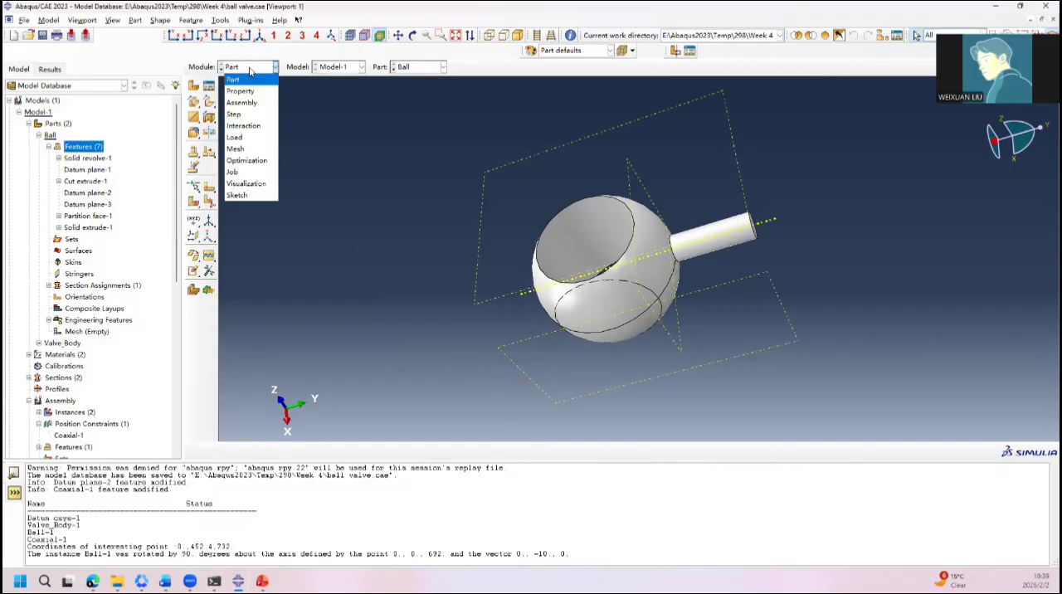
click(249, 101)
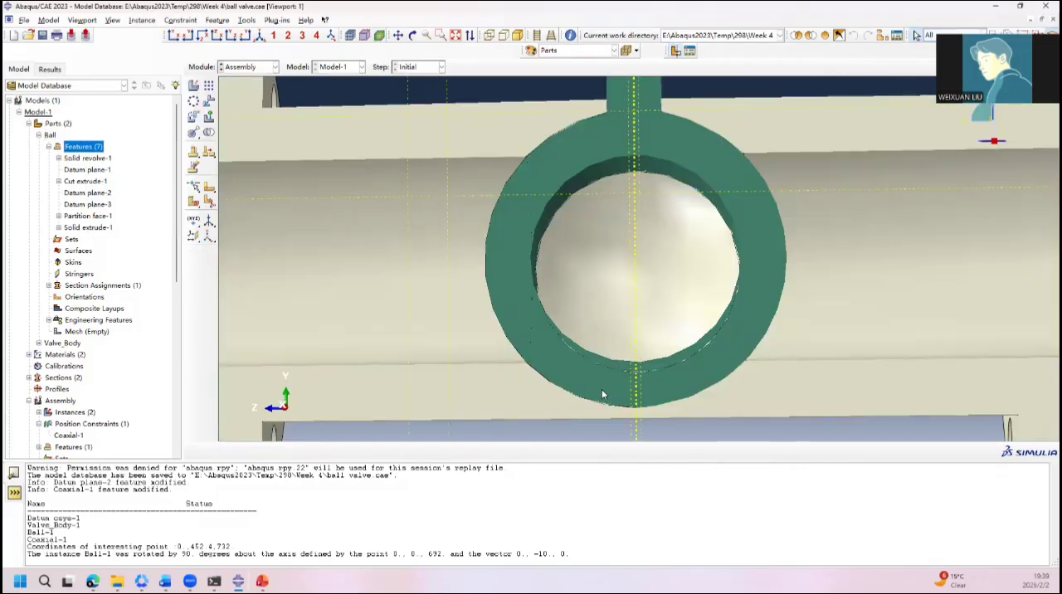
scroll(598, 411, down, 8)
ctrl+alt+drag(546, 365, 804, 343)
scroll(834, 278, down, 3)
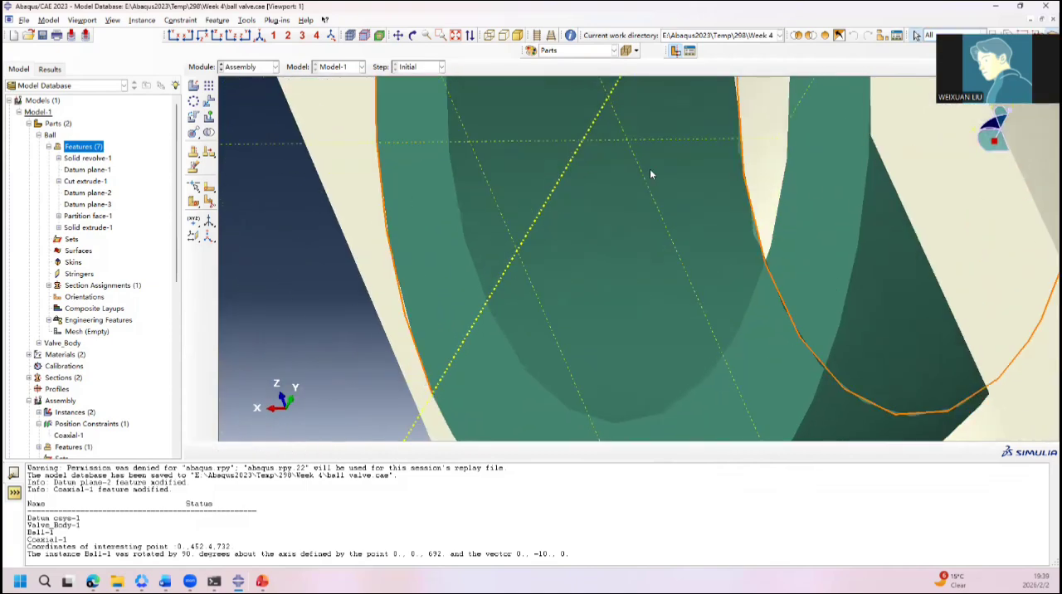
scroll(541, 229, up, 5)
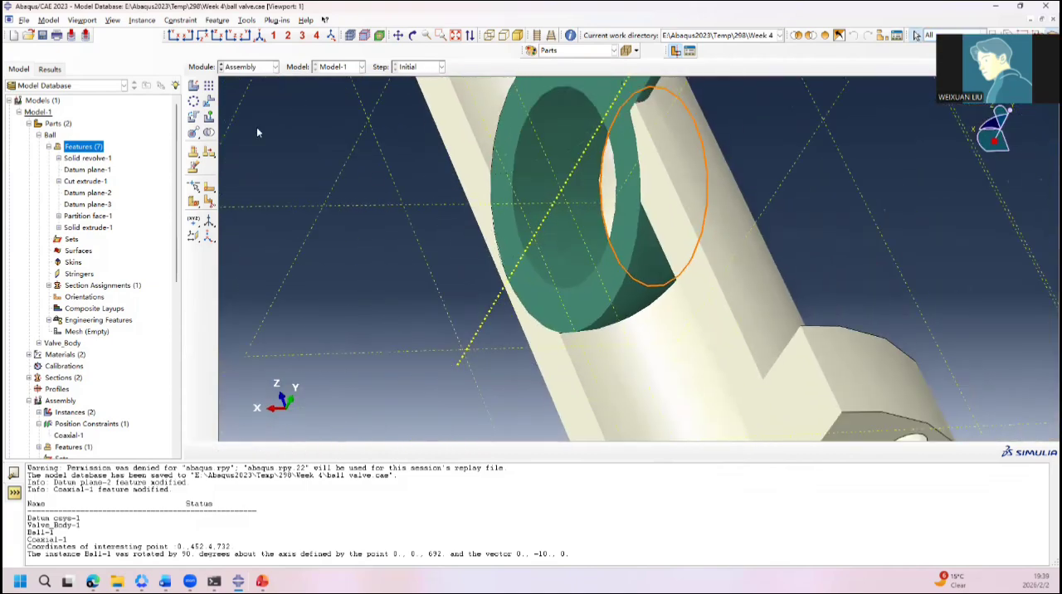
Step: Reopen the section sketch of Solid revolve-1 in the Ball part for editing
click(258, 66)
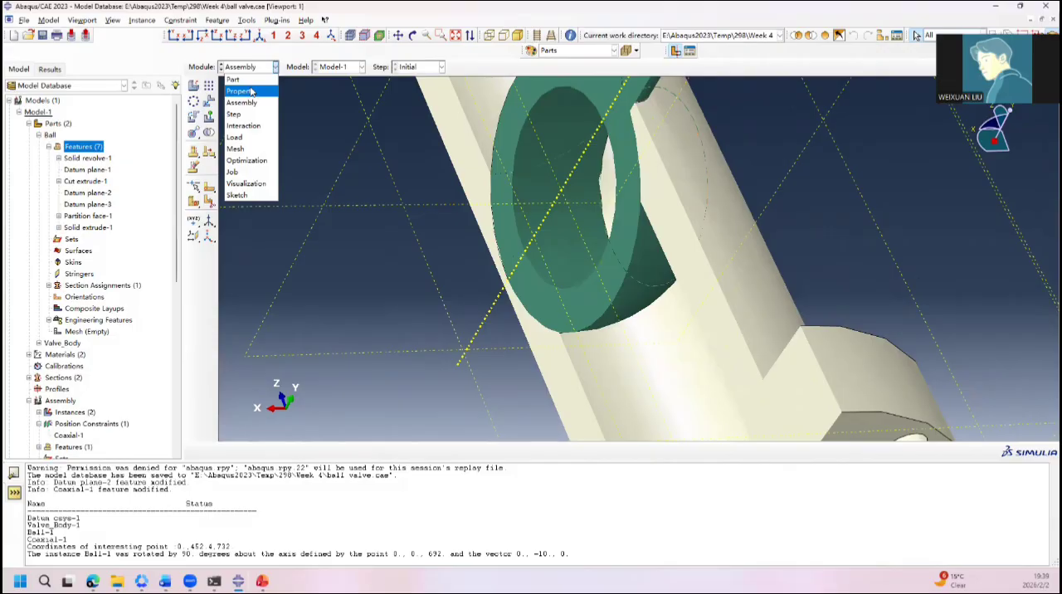
click(249, 79)
scroll(562, 274, down, 10)
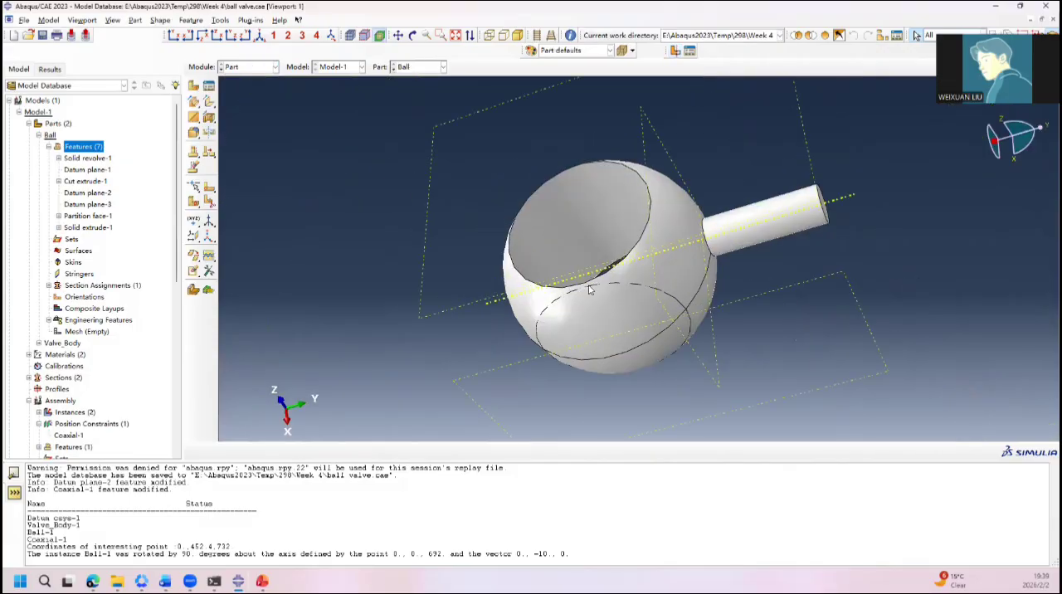
click(59, 158)
double_click(91, 170)
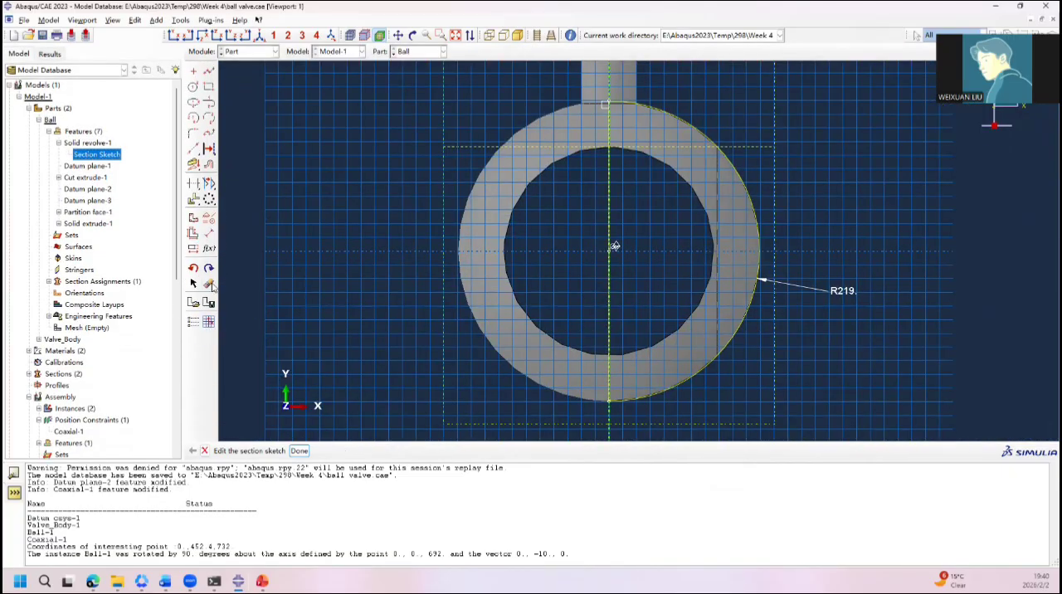
Step: Delete the outer arc's radius dimension and dimension the arc again with a radius of 218
click(210, 284)
click(843, 293)
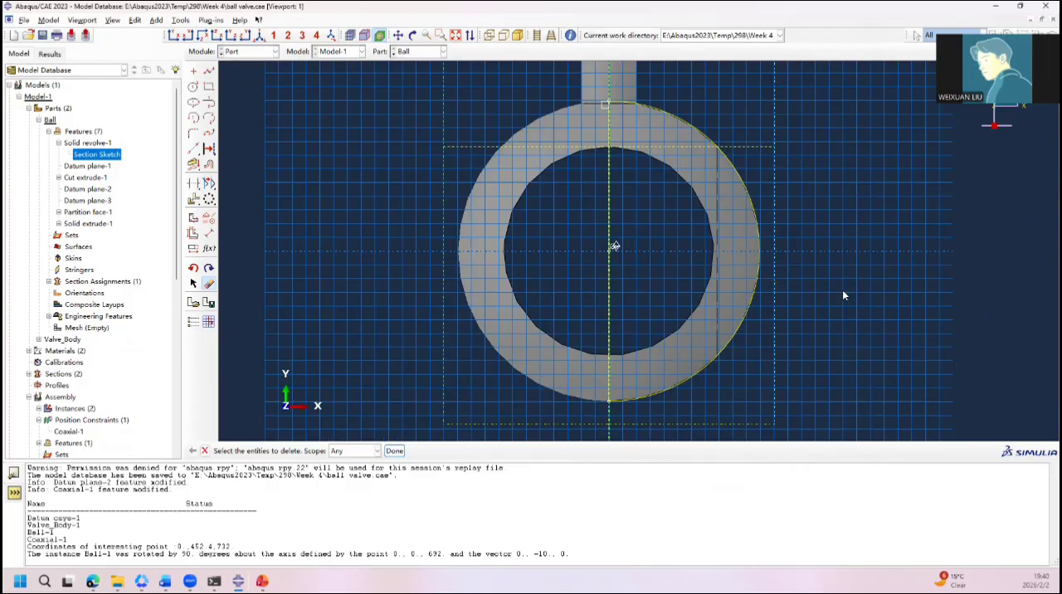
click(209, 234)
click(729, 348)
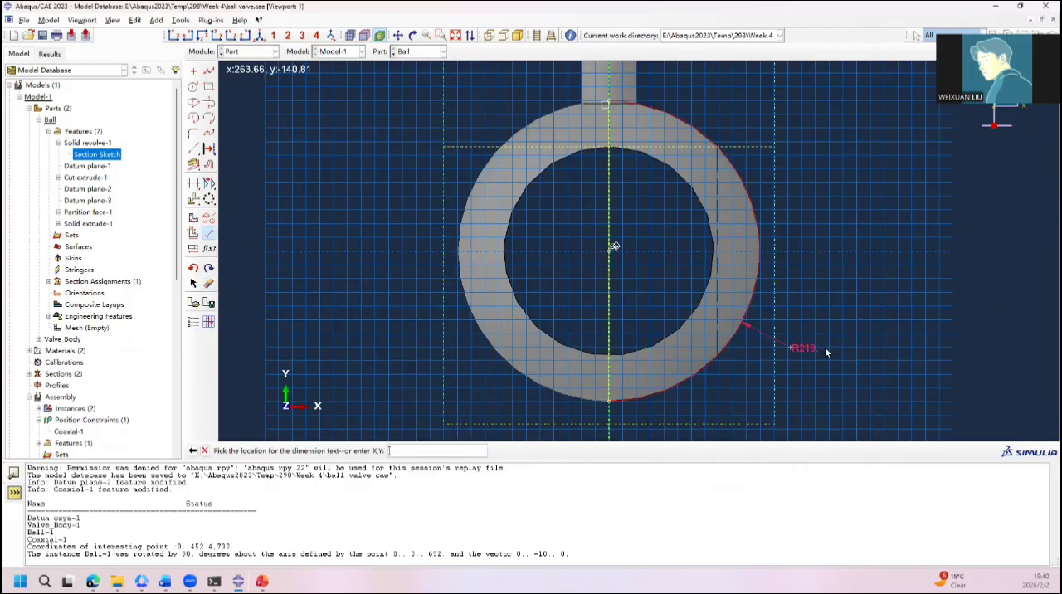
click(838, 347)
text(218)
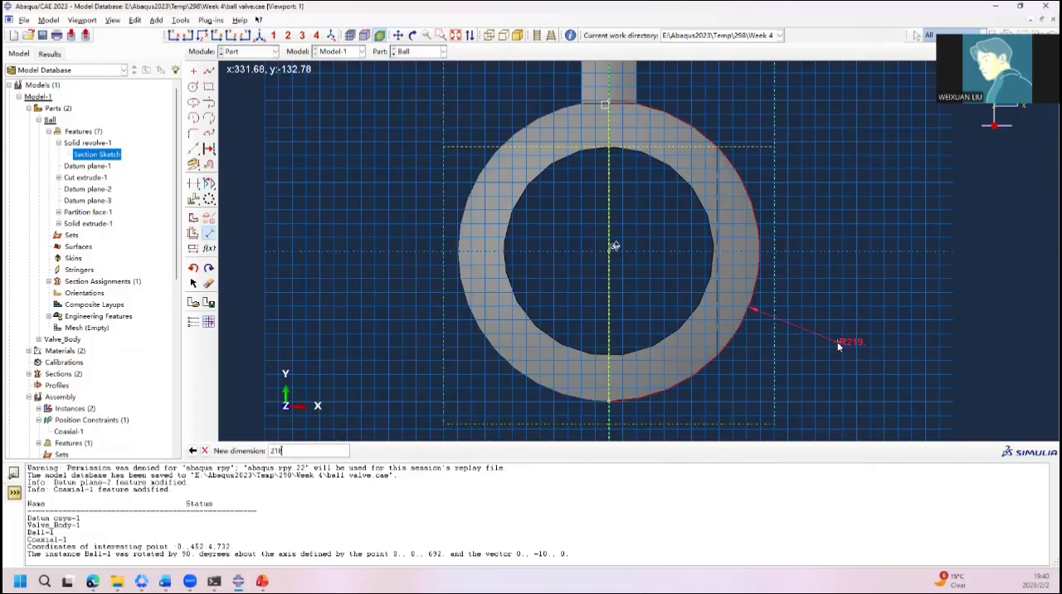
key(Return)
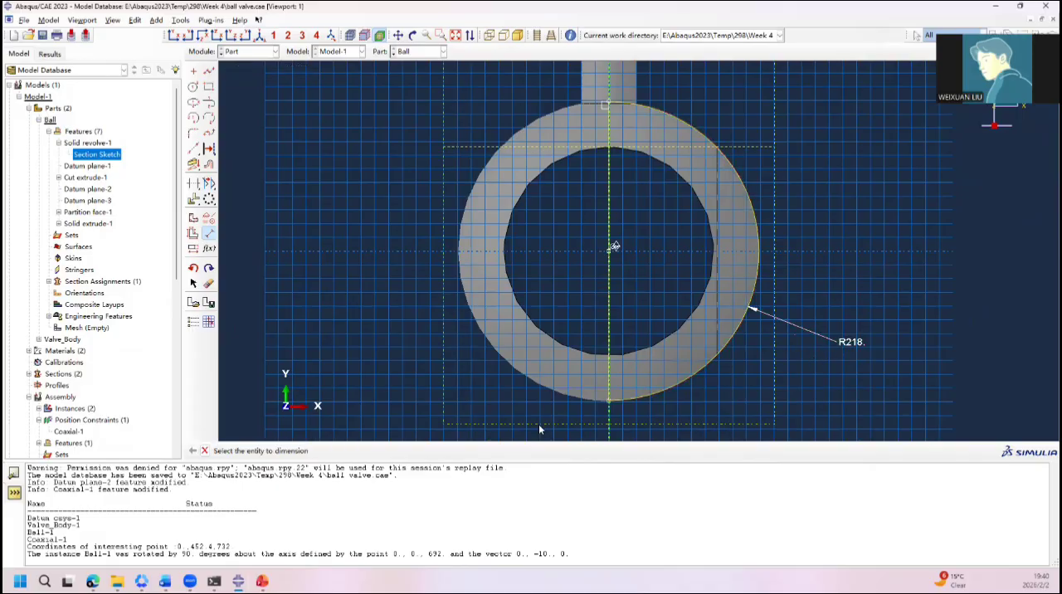
Step: Complete the revised section sketch and regenerate all of the Ball part's features
click(204, 451)
click(299, 450)
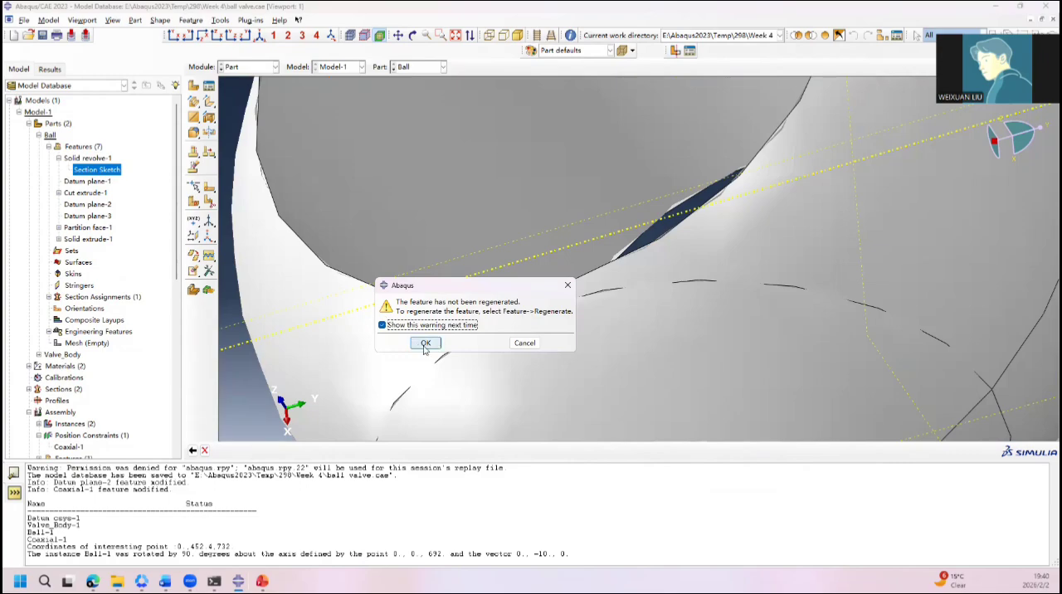
click(423, 345)
right_click(86, 154)
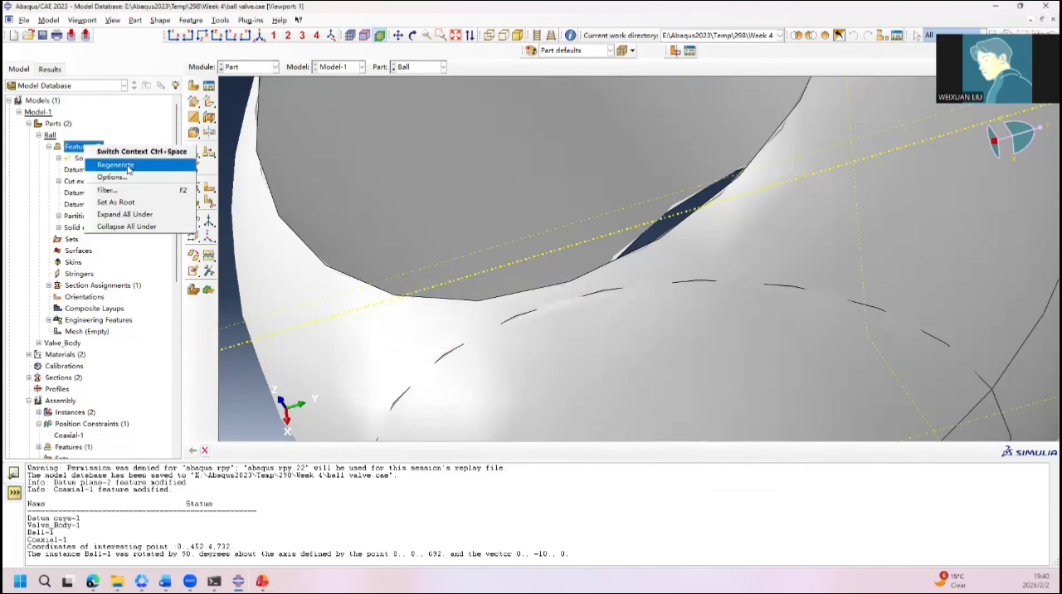
click(124, 163)
scroll(557, 318, down, 5)
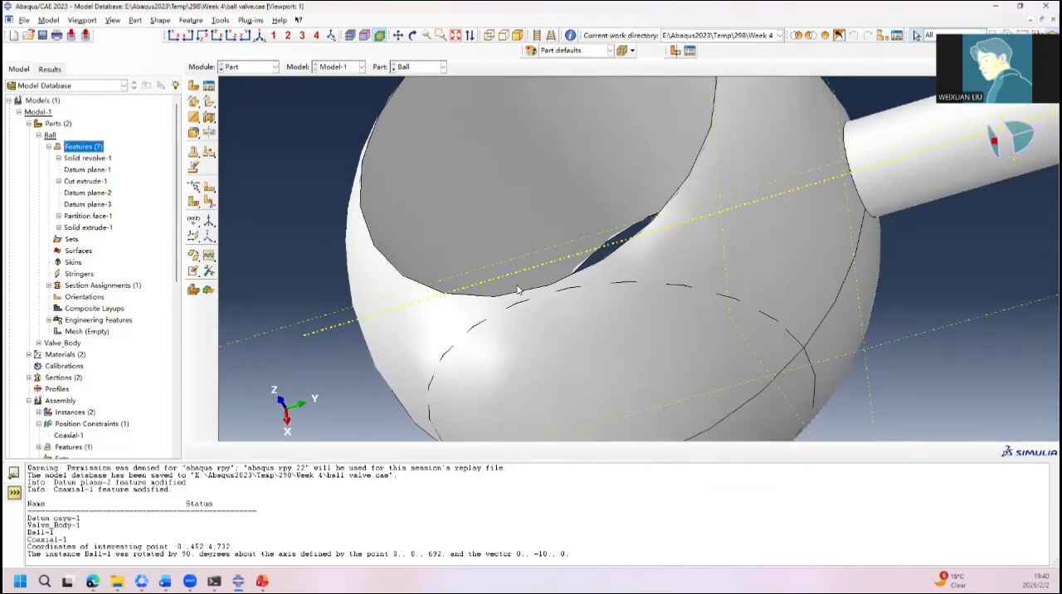
Step: Inspect the smaller ball in the assembly, checking its clearance to the valve body around the cavity, bore and stem
click(247, 67)
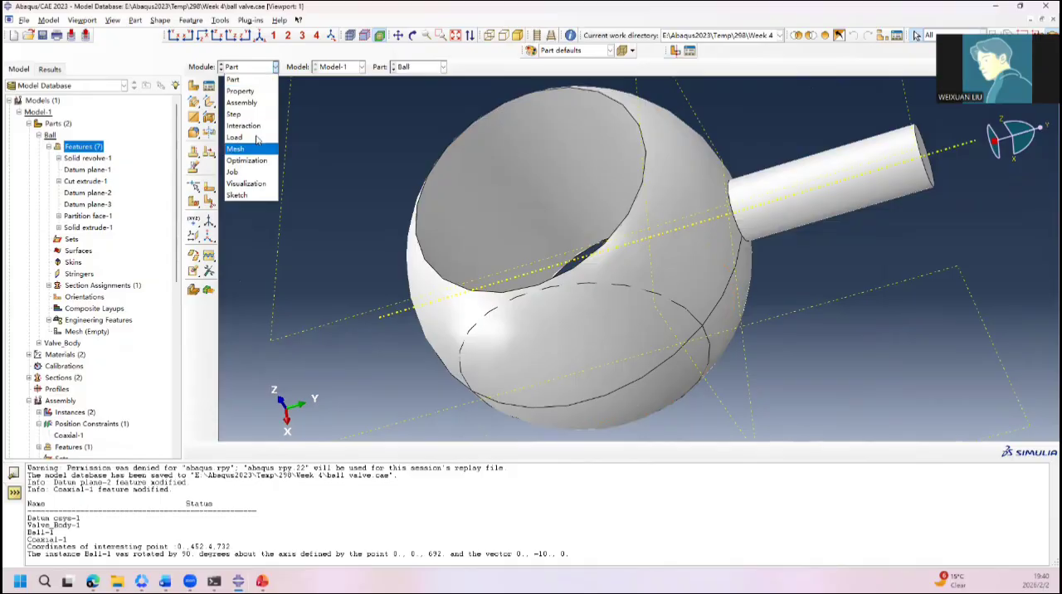
click(242, 102)
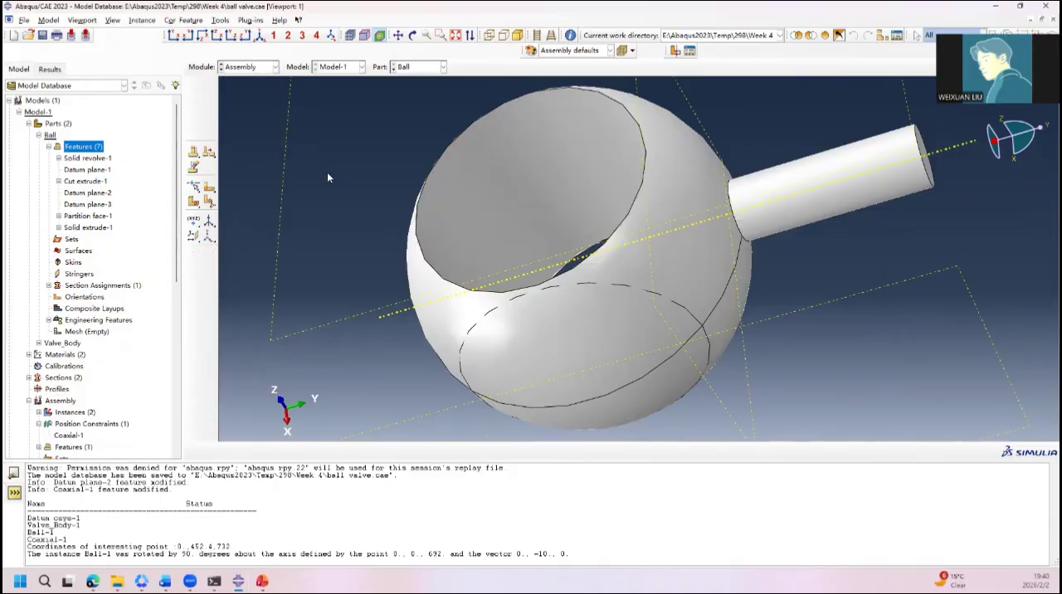
scroll(571, 229, up, 5)
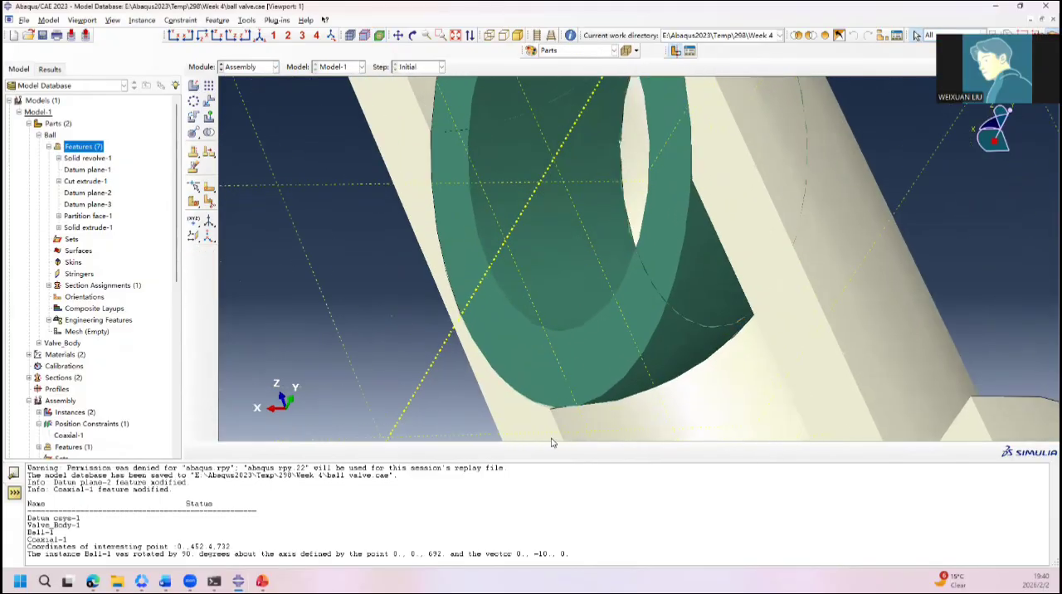
ctrl+alt+drag(515, 340, 555, 346)
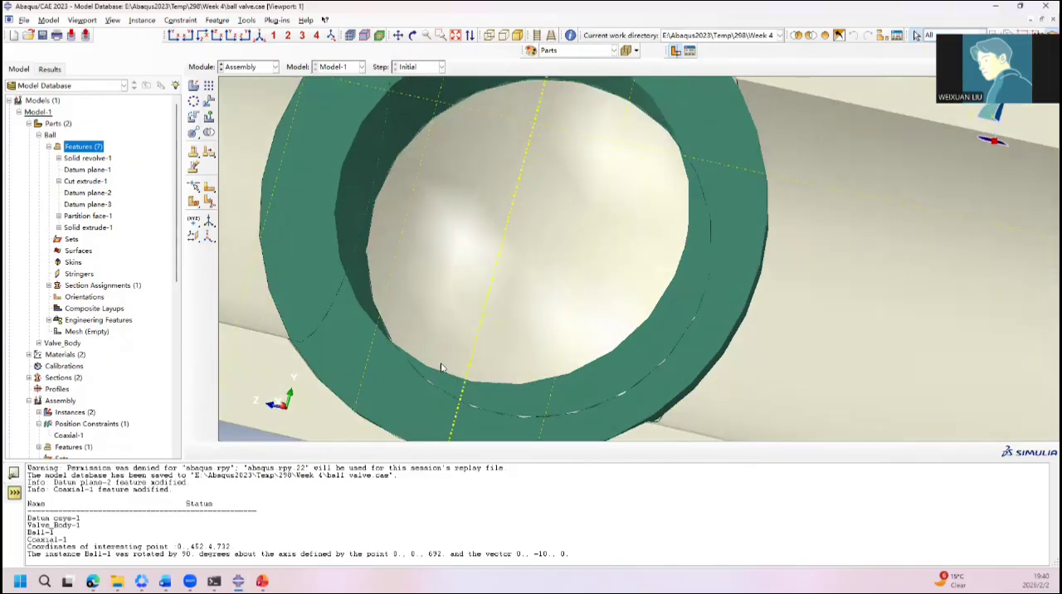
scroll(301, 371, up, 4)
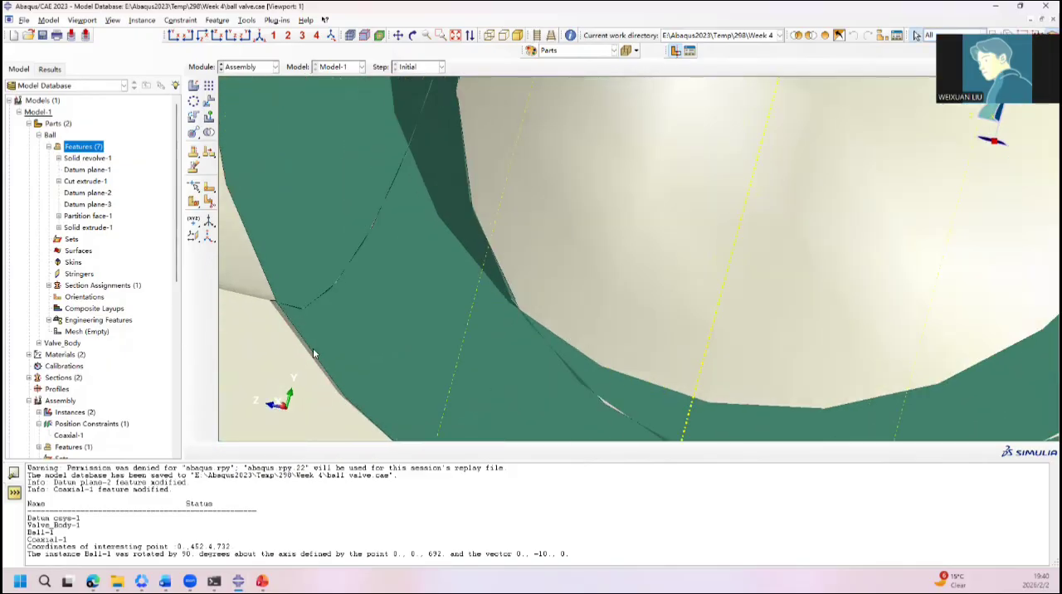
scroll(314, 354, down, 5)
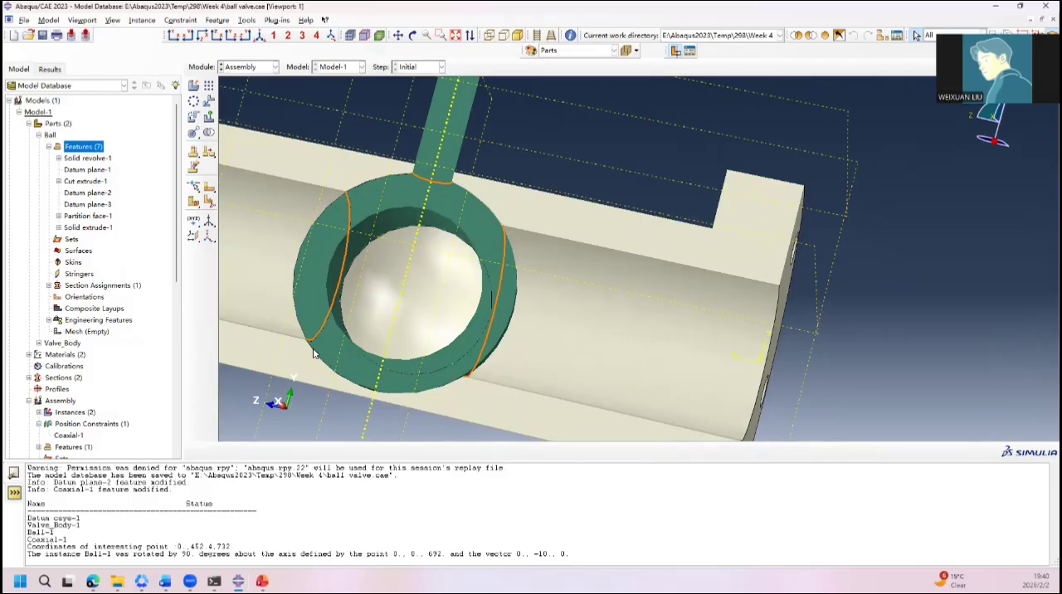
ctrl+alt+drag(397, 259, 521, 295)
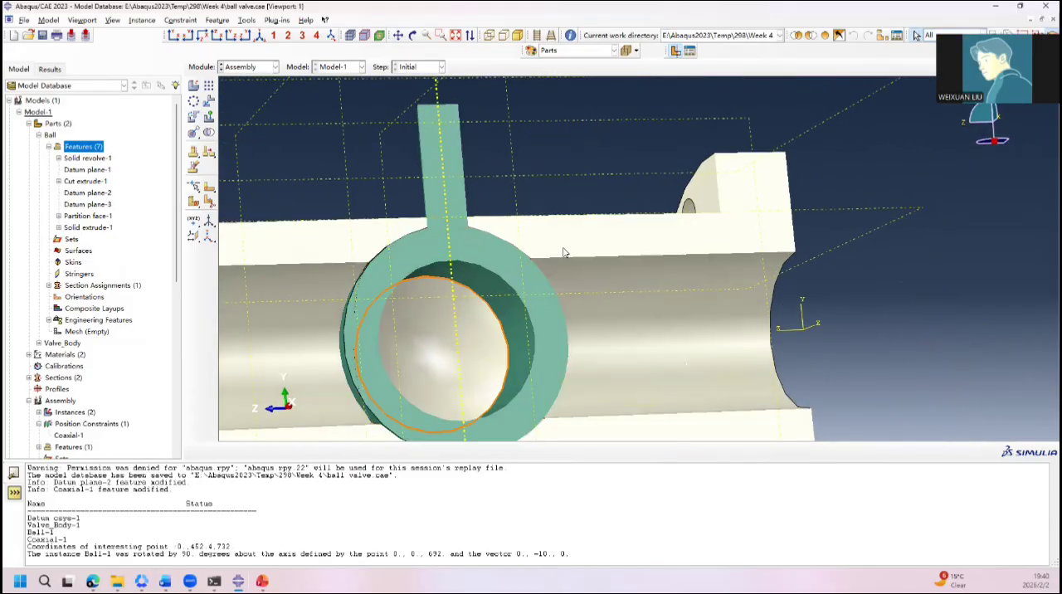
mouse_move(564, 253)
ctrl+alt+mouse_down()
mouse_move(538, 267)
mouse_move(560, 259)
ctrl+alt+mouse_up()
scroll(559, 264, up, 5)
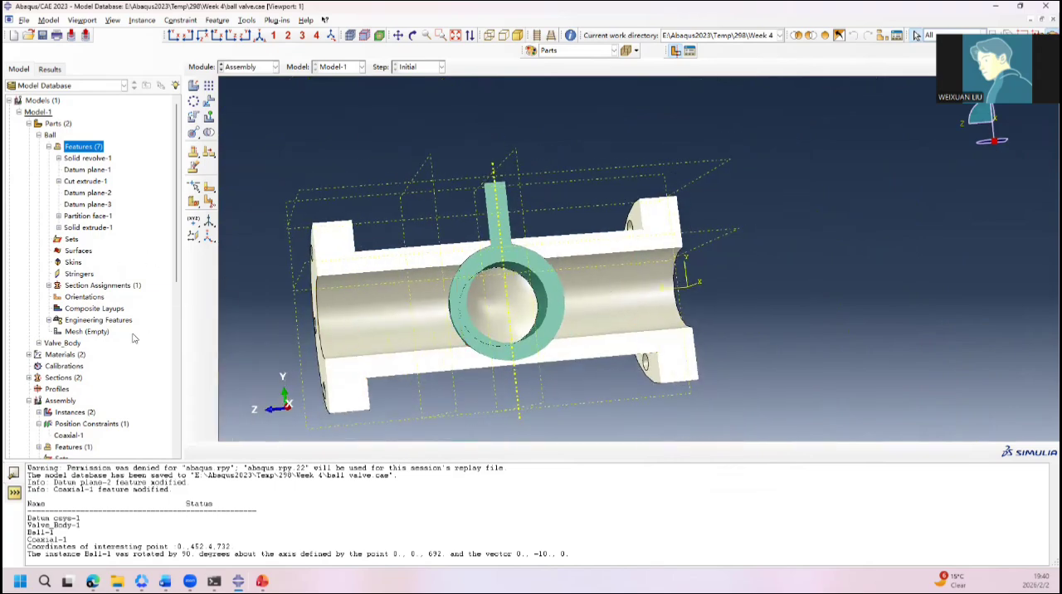
Step: List the Valve_Body part's features, and show the first Geometry slide of the Abaqus Week 5 presentation in PowerPoint
scroll(50, 307, down, 1)
click(38, 308)
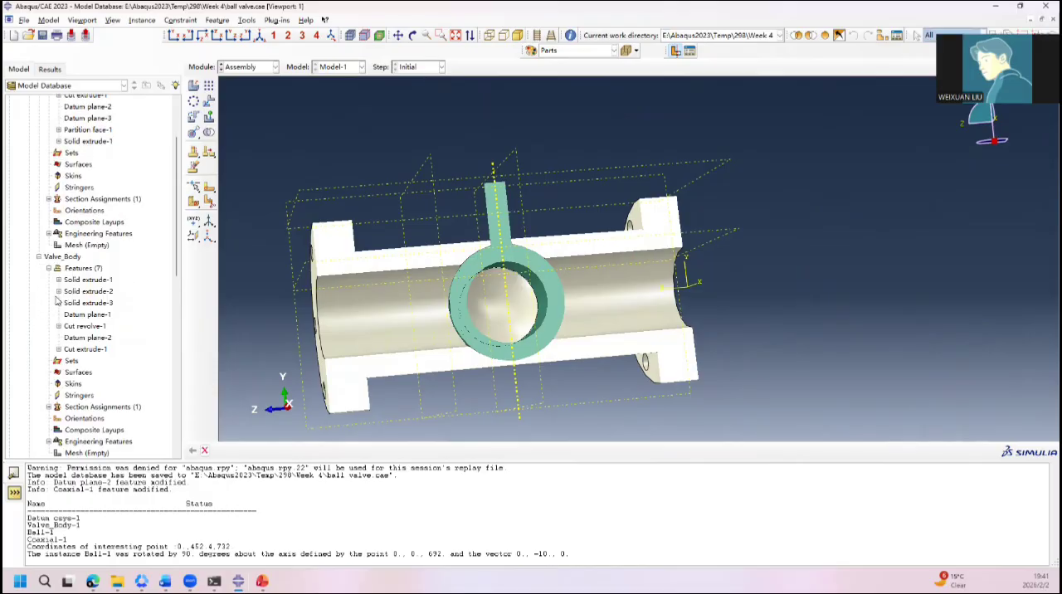
click(262, 580)
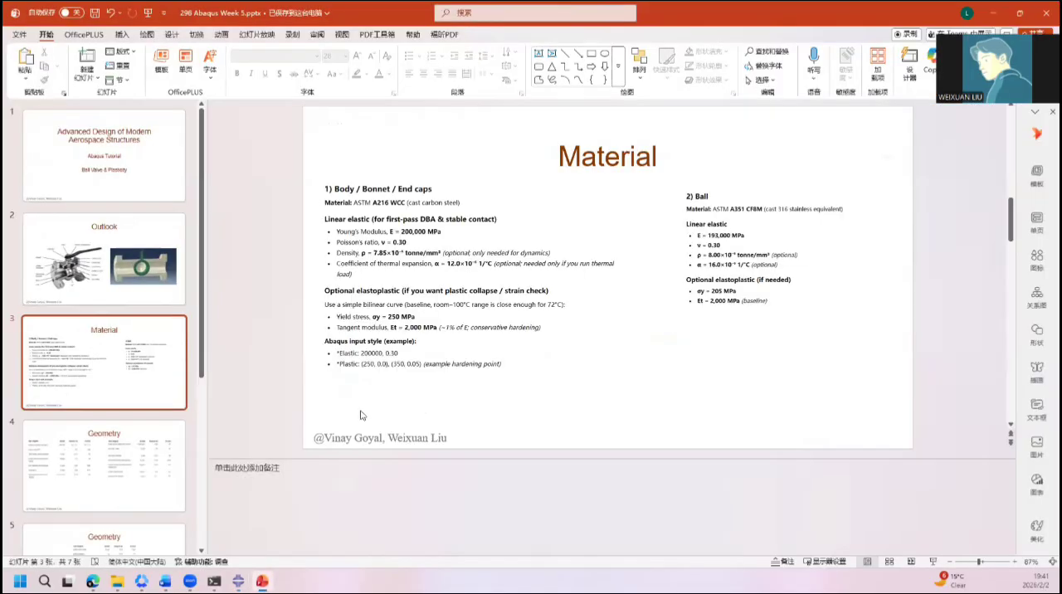
click(114, 463)
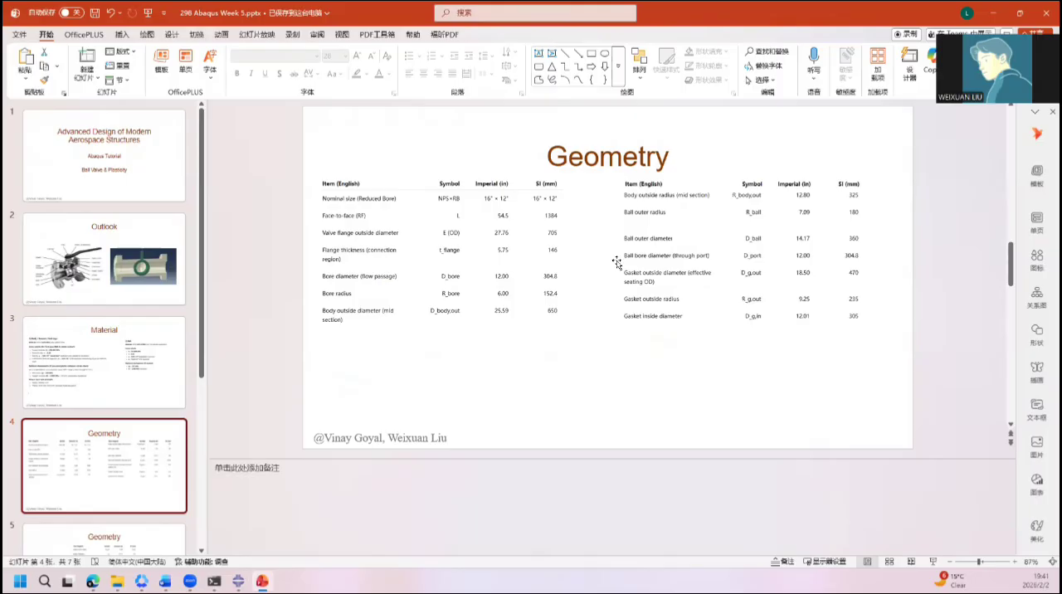
Step: Review the ball, bore, gasket, bolt and trunnion dimensions across the two Geometry slides
scroll(798, 266, down, 1)
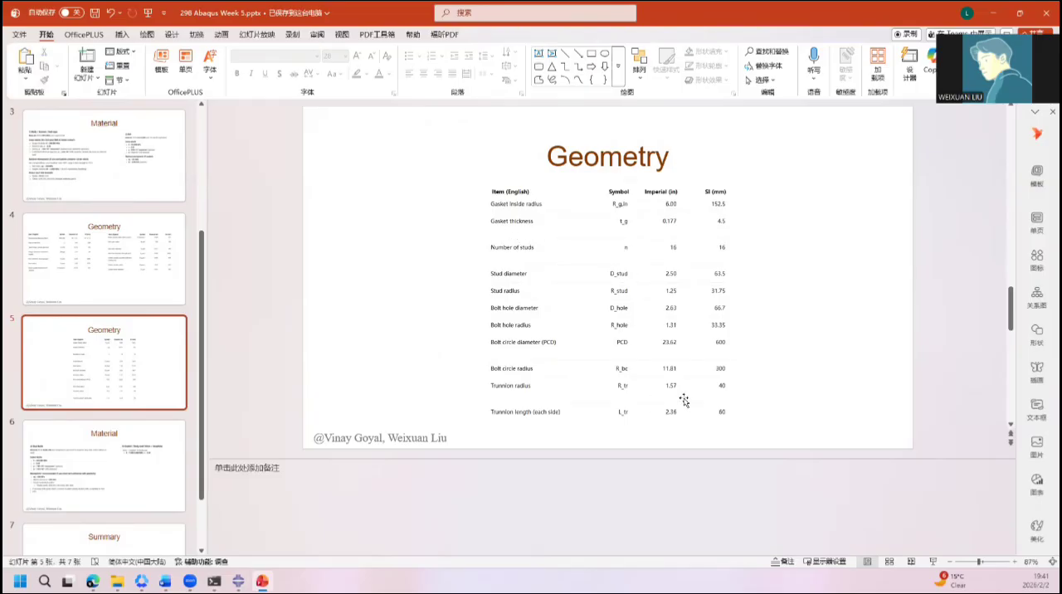
scroll(680, 398, down, 1)
scroll(682, 400, up, 1)
scroll(515, 309, up, 1)
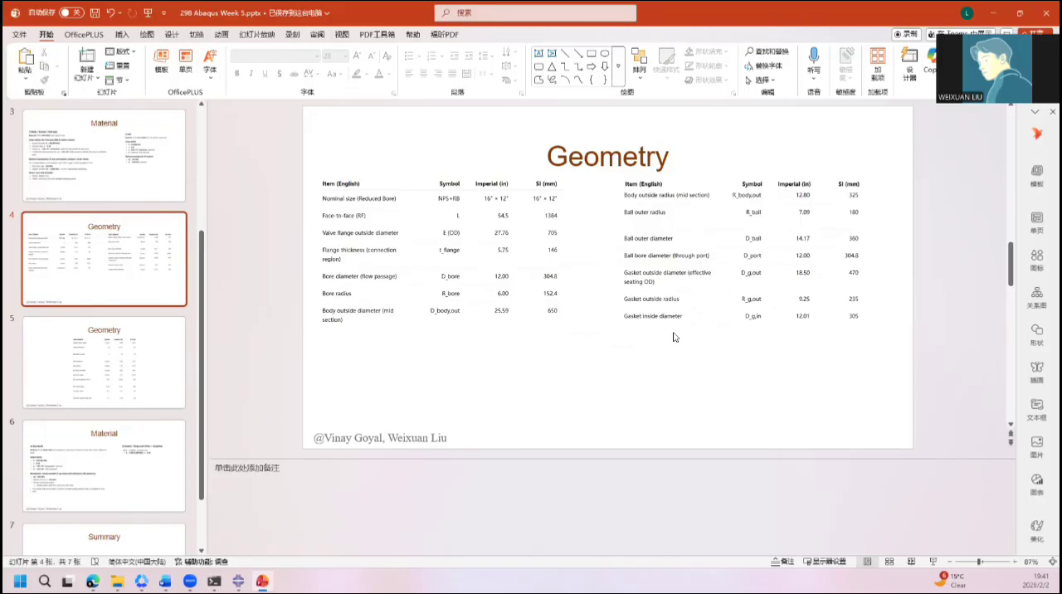
scroll(674, 337, down, 1)
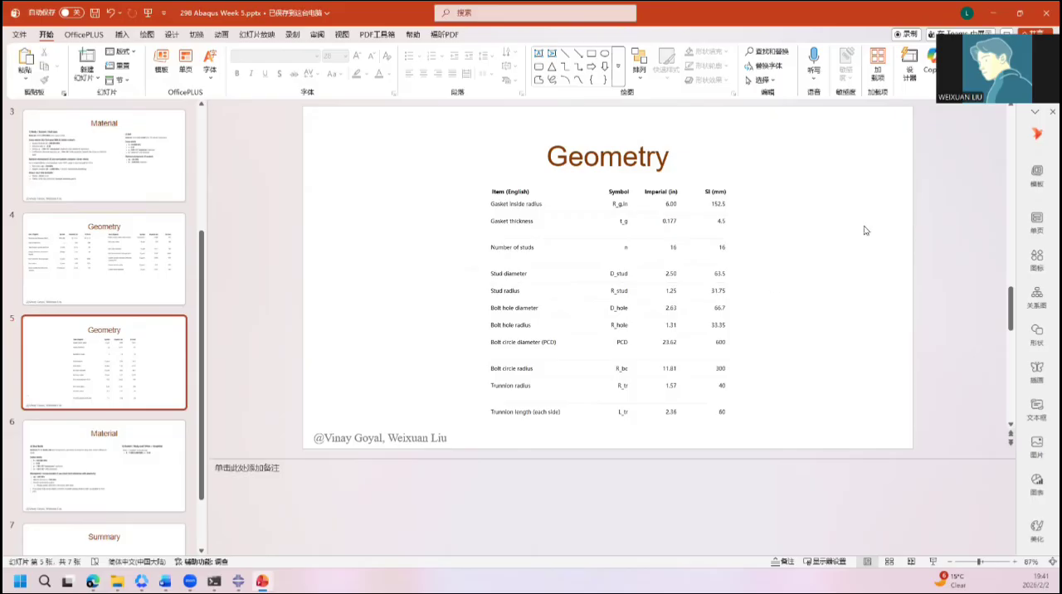
Step: Return to Abaqus/CAE and open the section sketch of the Valve_Body part's Cut revolve-1 for editing
click(997, 12)
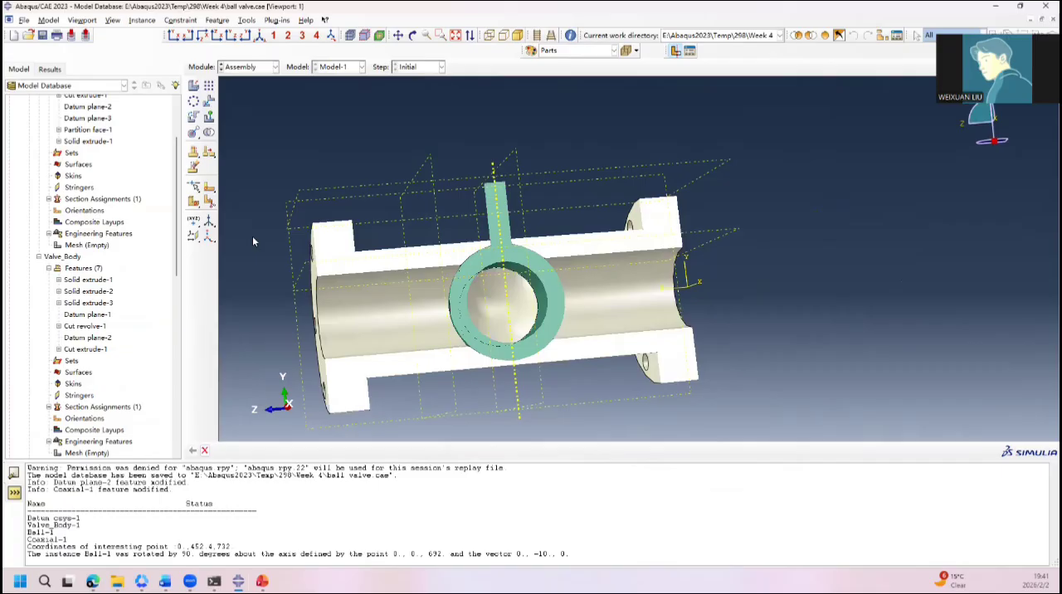
scroll(90, 214, up, 3)
click(48, 146)
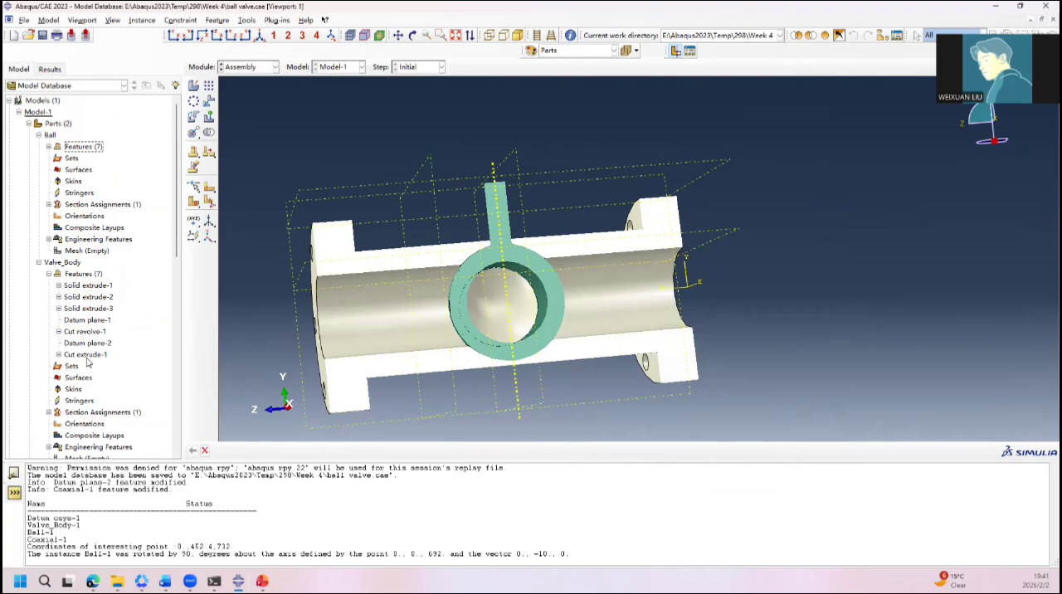
click(58, 332)
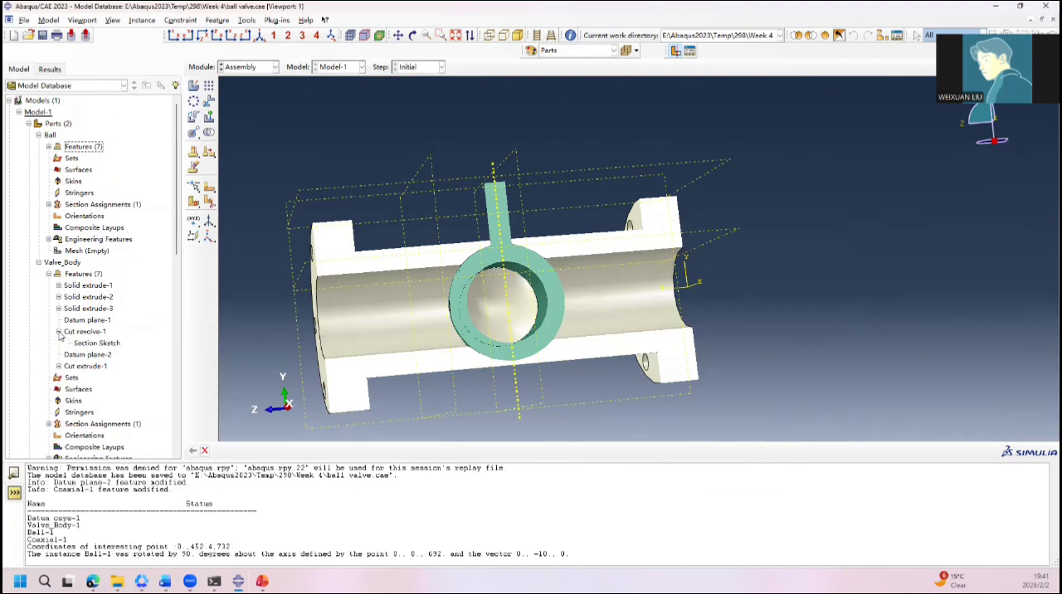
double_click(95, 344)
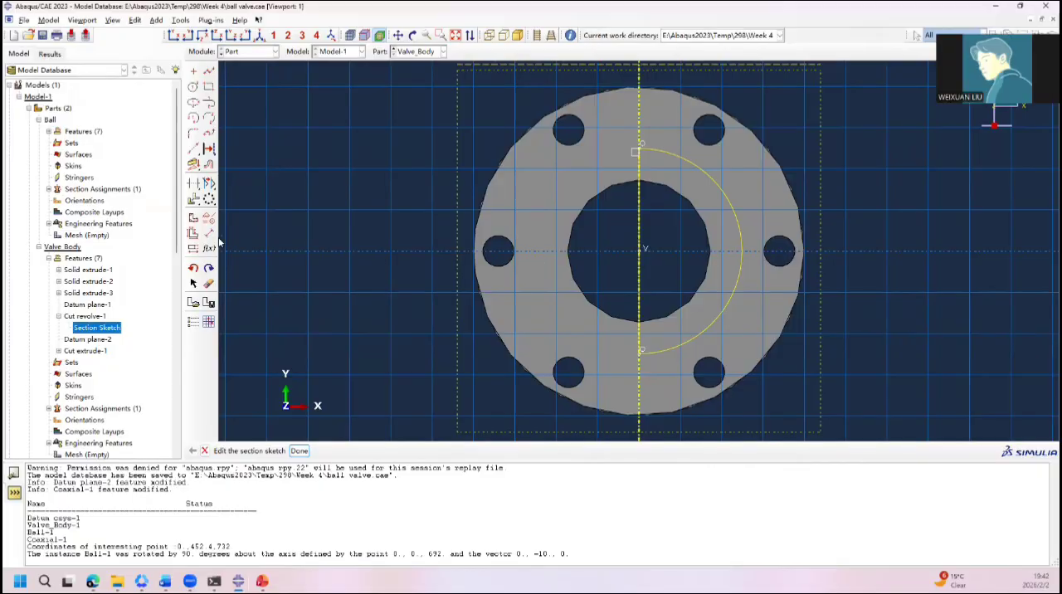
Step: Try dimensioning the cavity arc with a radius of 222, and undo it
click(209, 236)
click(734, 205)
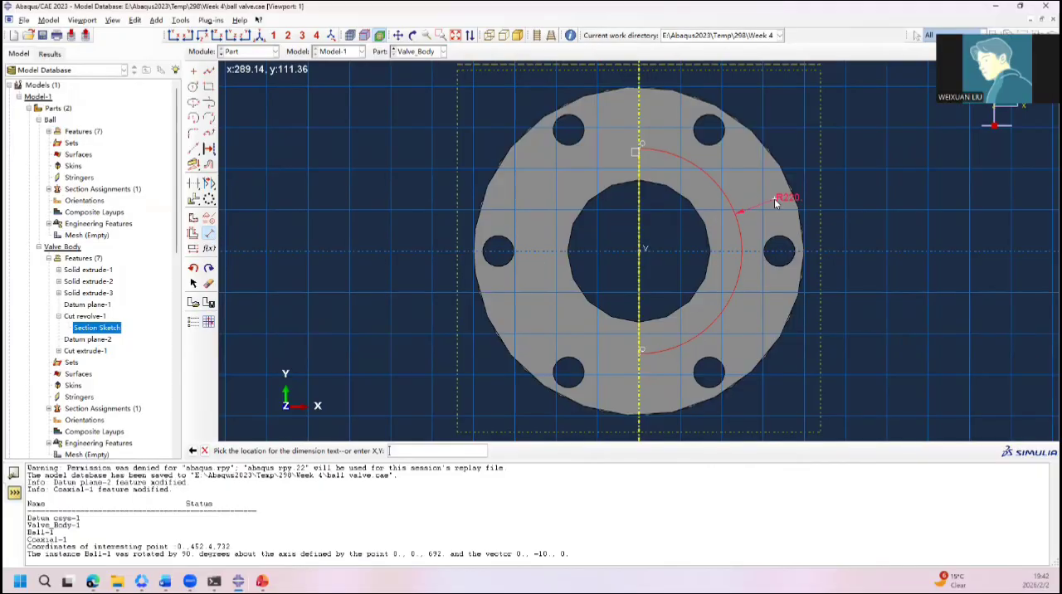
click(774, 204)
text(2)
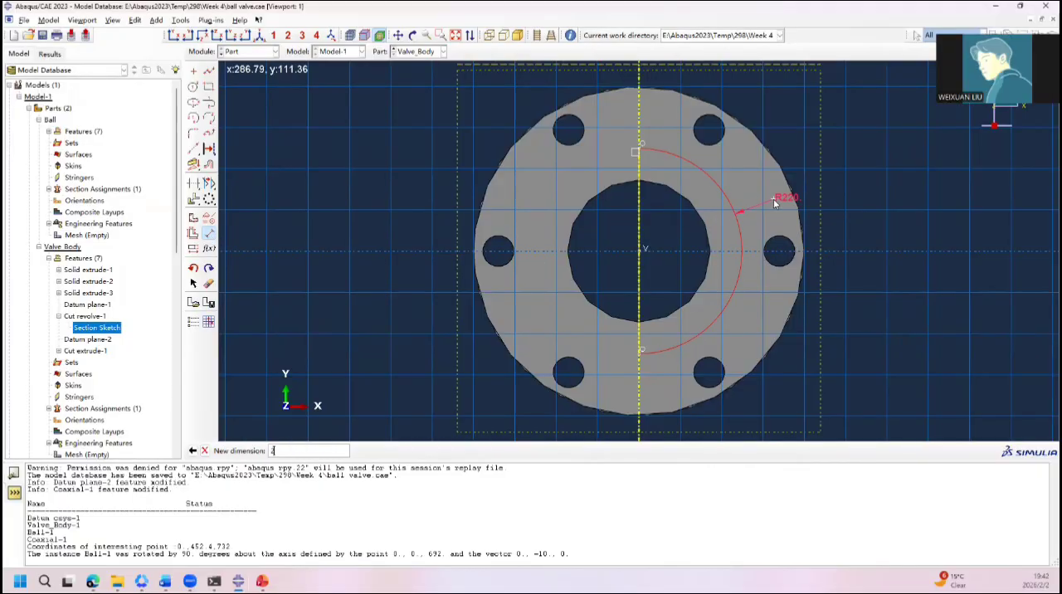
text(22)
key(Return)
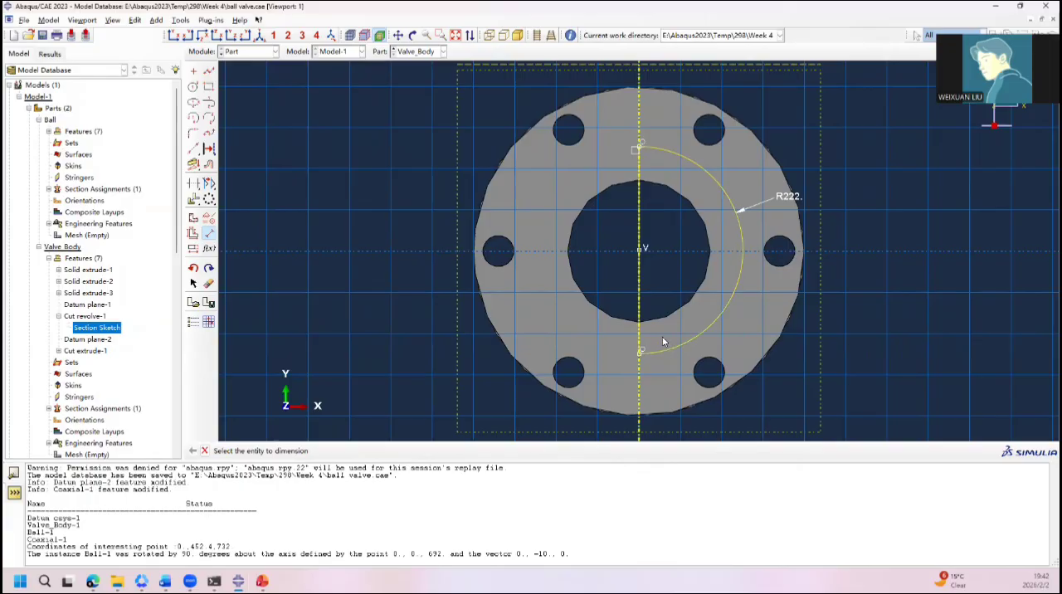
key(ctrl+z)
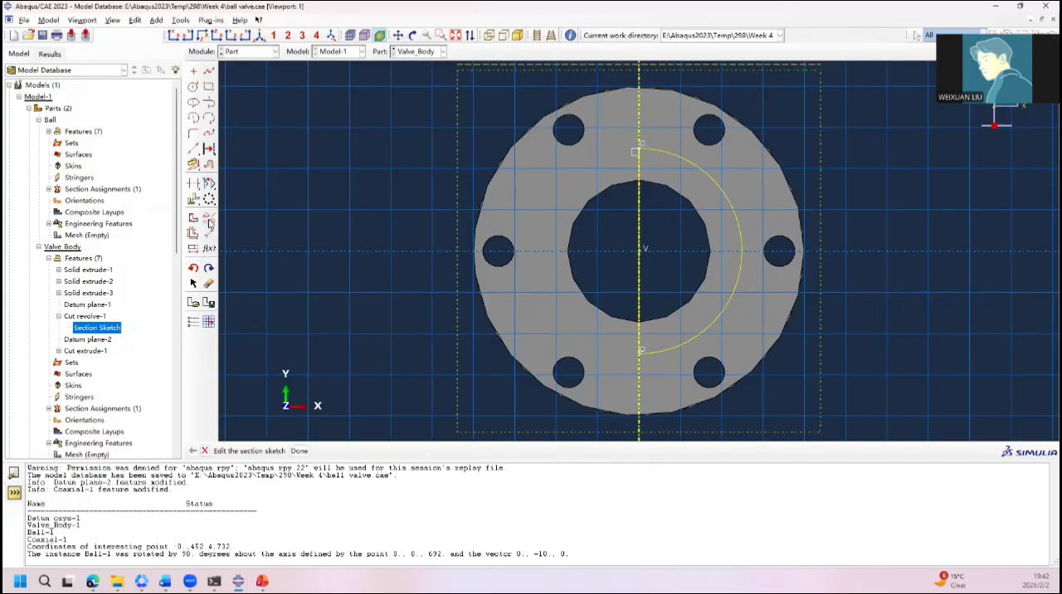
Step: Apply a Fixed constraint to the cavity arc's centre point
click(209, 219)
click(326, 265)
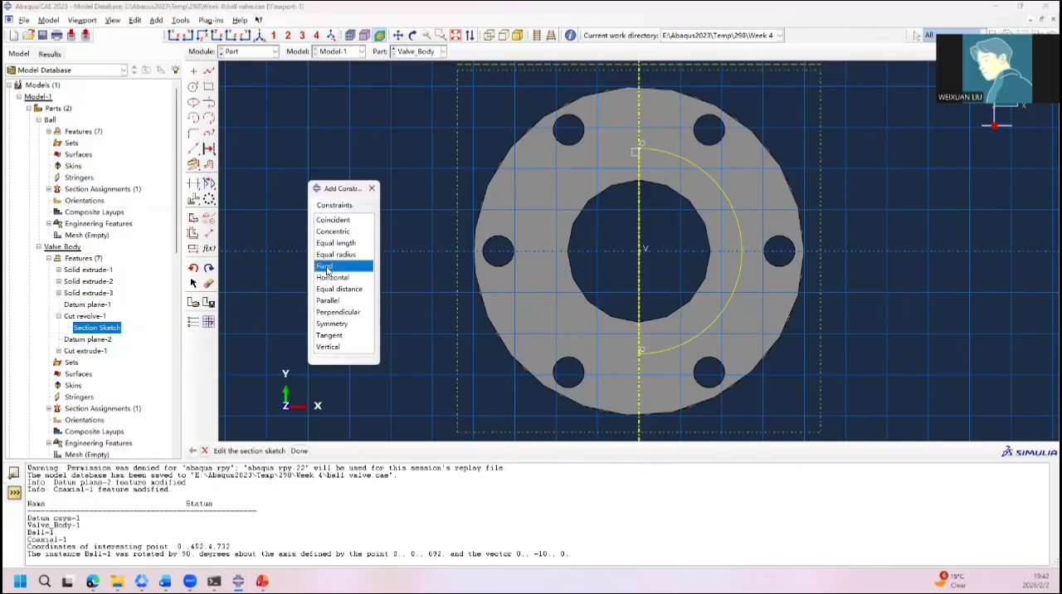
click(640, 251)
click(346, 451)
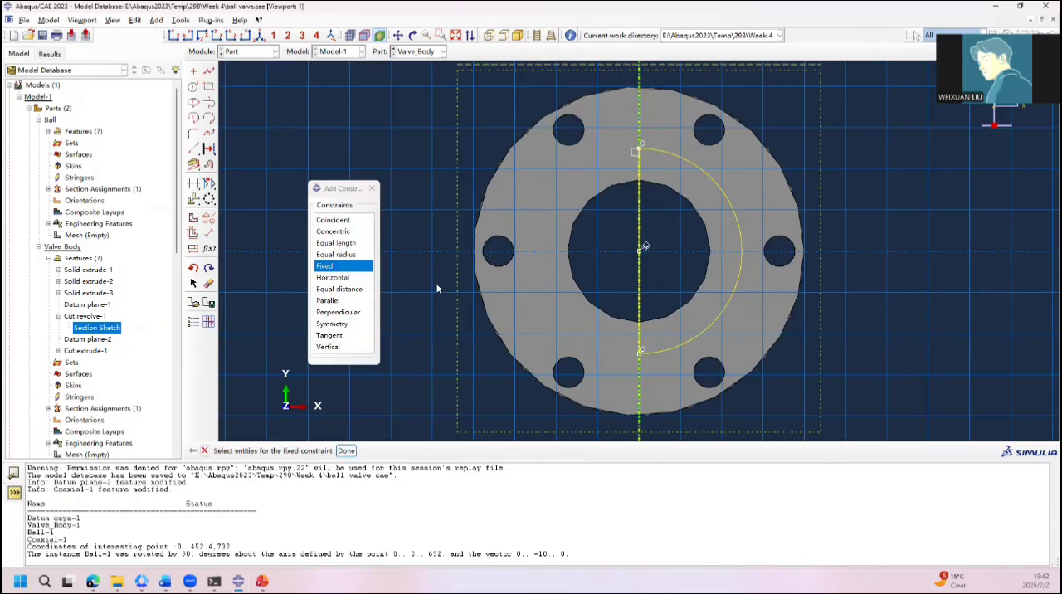
click(373, 188)
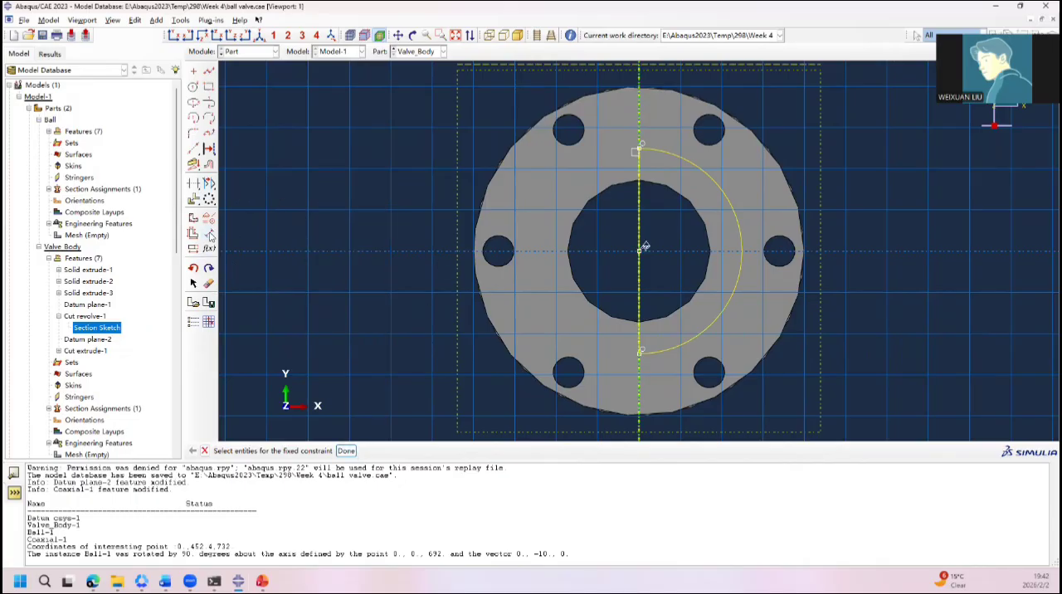
Step: Dimension the cavity arc with a radius of 222 about its fixed centre
click(209, 235)
click(741, 281)
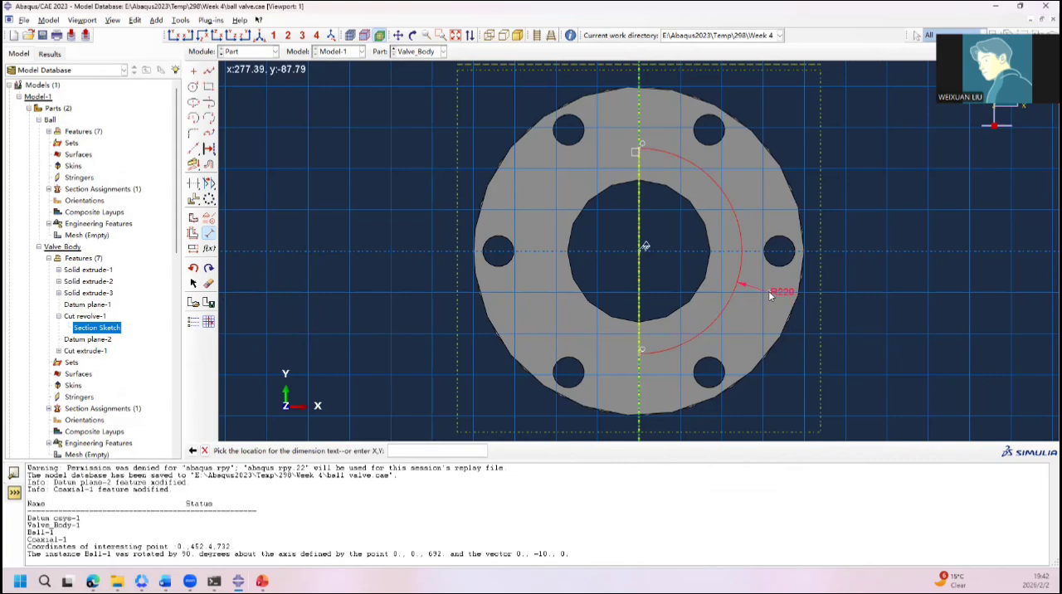
click(769, 295)
text(222)
key(Return)
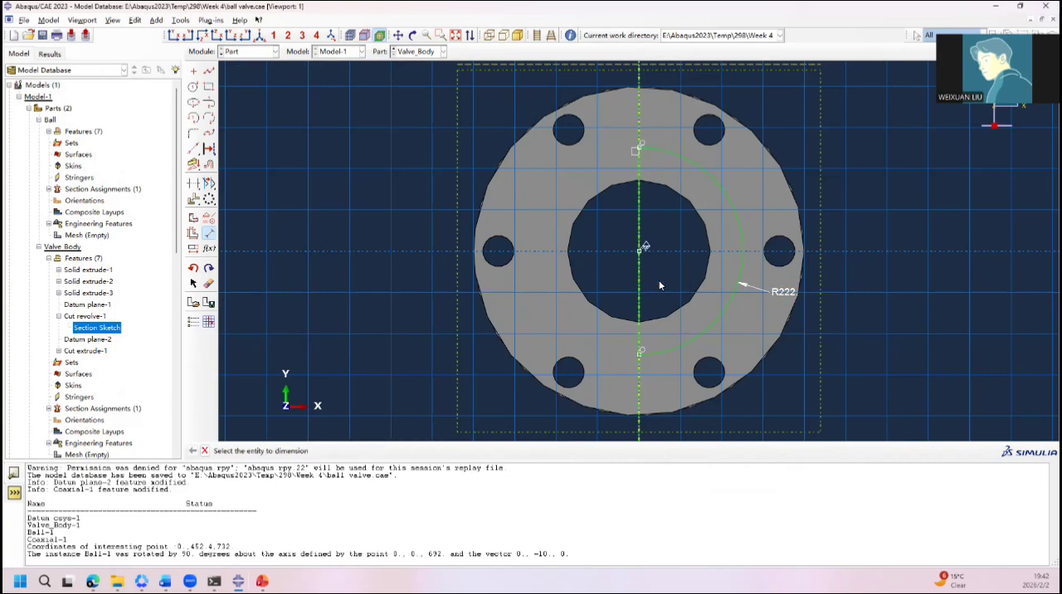
click(204, 451)
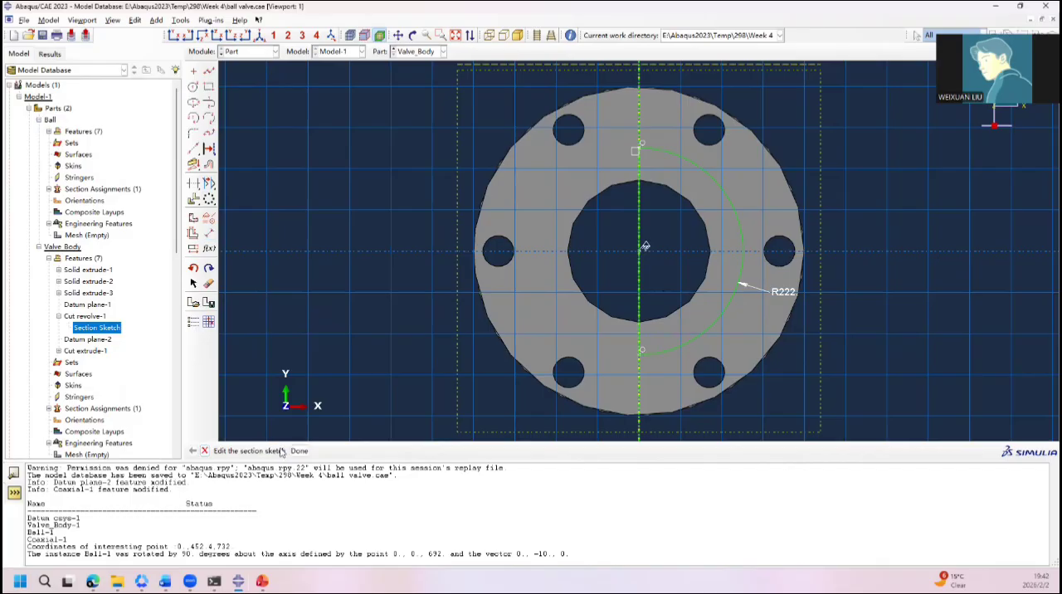
Step: Complete the revised cavity sketch and regenerate all of the Valve_Body part's features
click(298, 451)
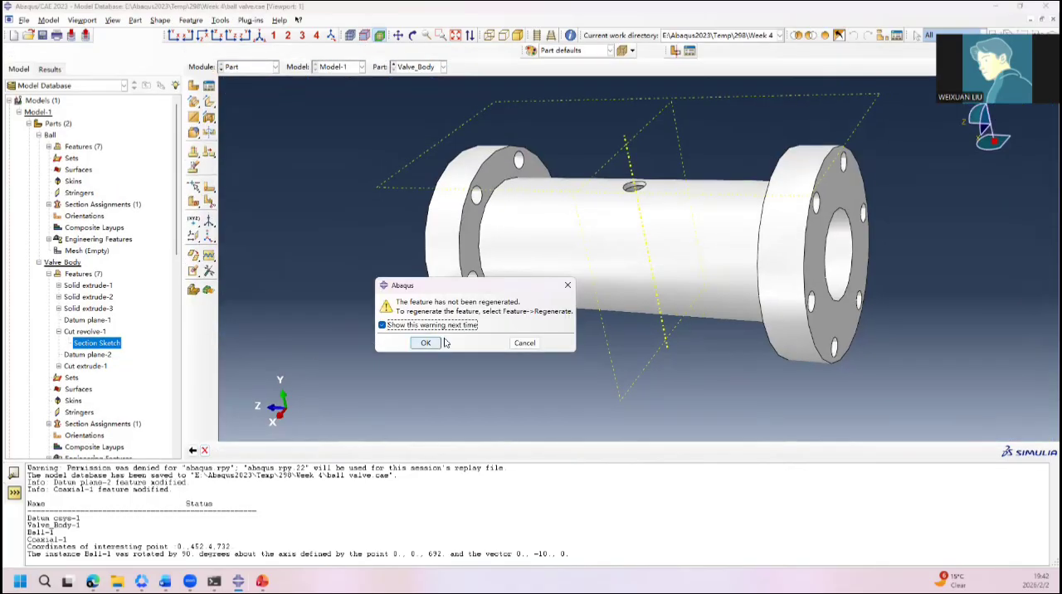
click(428, 344)
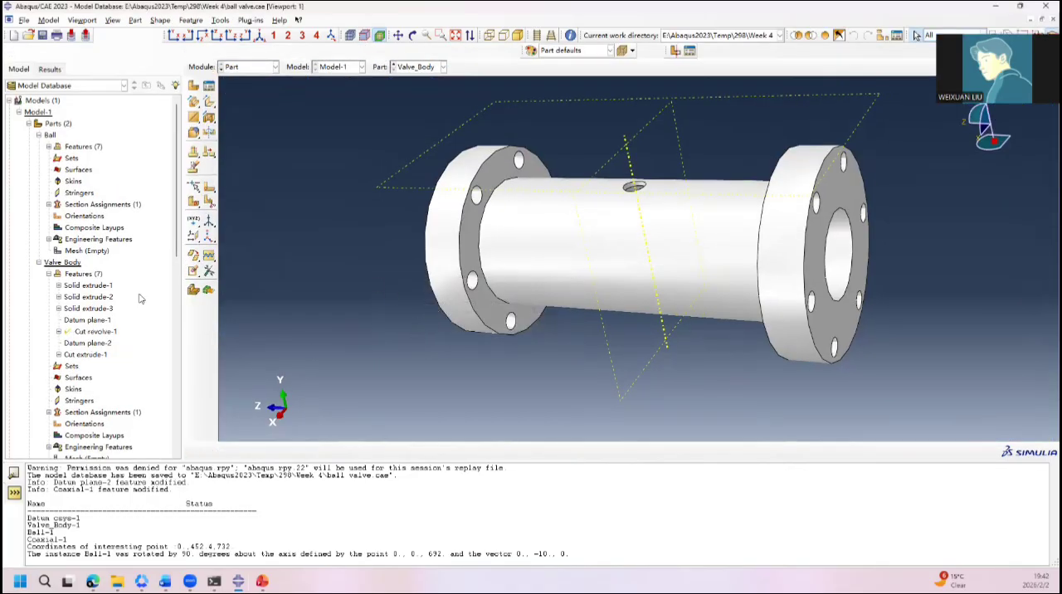
click(83, 273)
right_click(83, 273)
key(Escape)
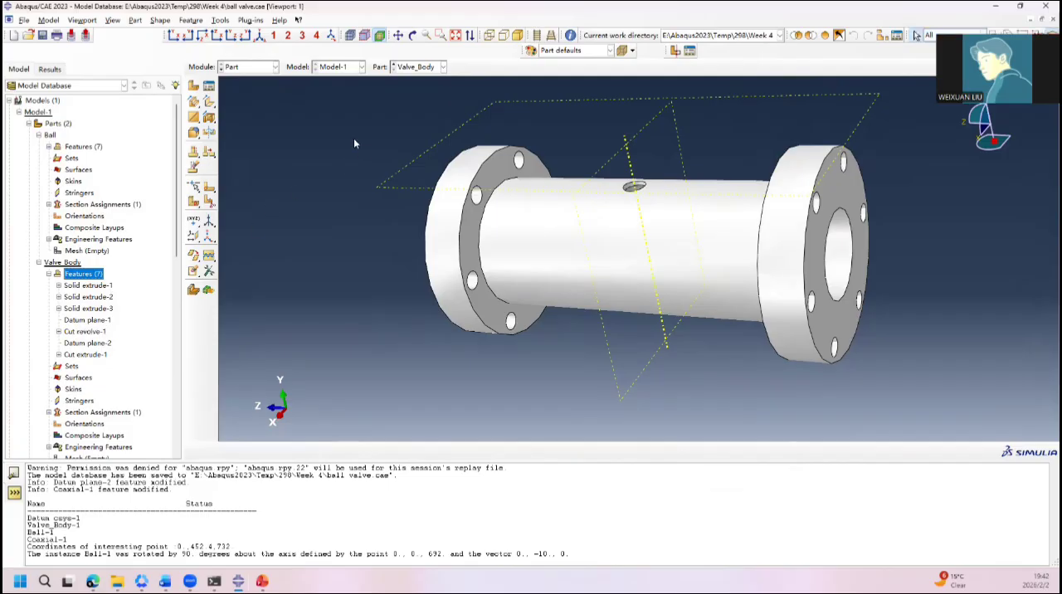
Step: Show the assembly and inspect the clearance between the ball and the enlarged valve body cavity from several angles
click(270, 69)
click(248, 95)
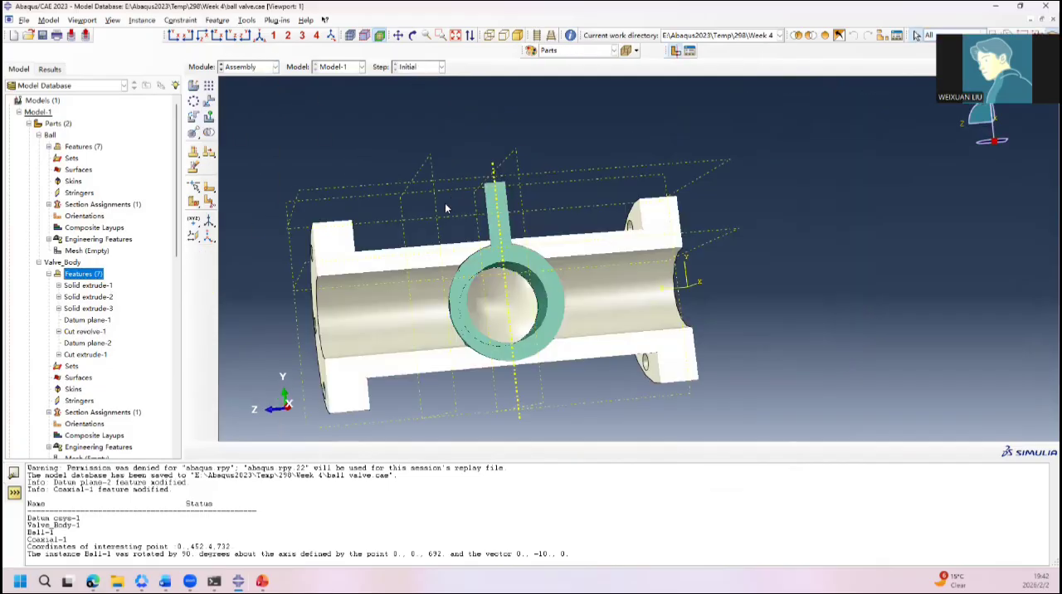
scroll(501, 353, down, 7)
ctrl+alt+drag(545, 373, 528, 264)
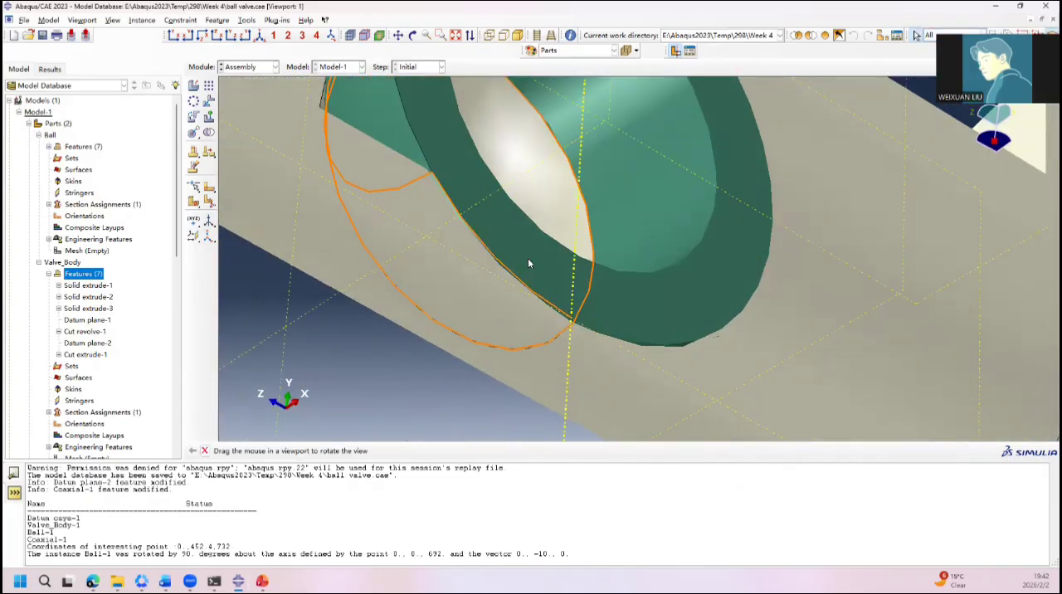
ctrl+alt+drag(583, 181, 664, 181)
drag(537, 234, 438, 219)
key(Escape)
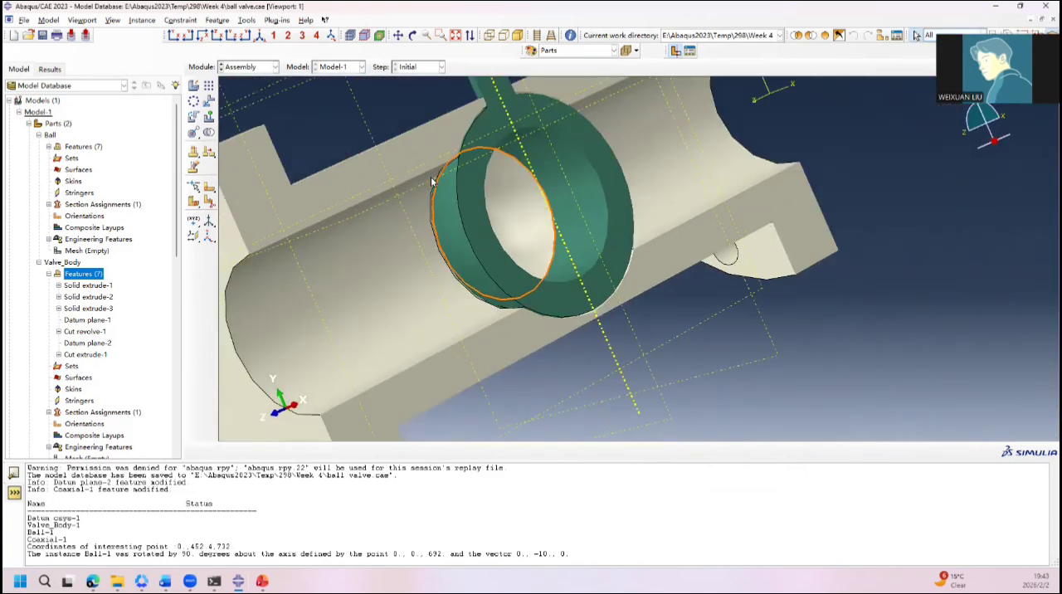
ctrl+alt+drag(536, 308, 479, 287)
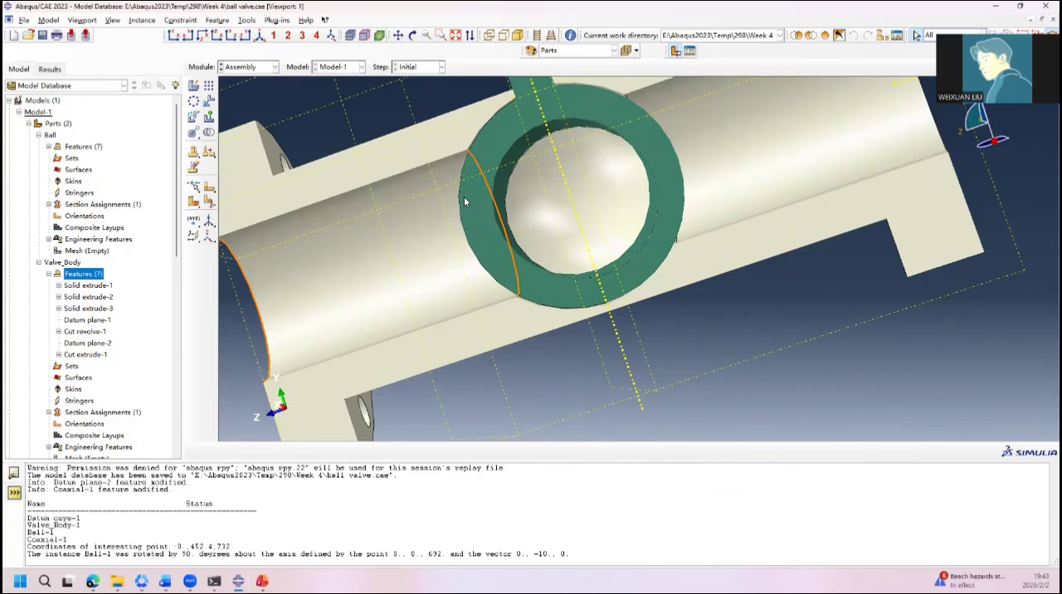
ctrl+alt+drag(477, 189, 508, 254)
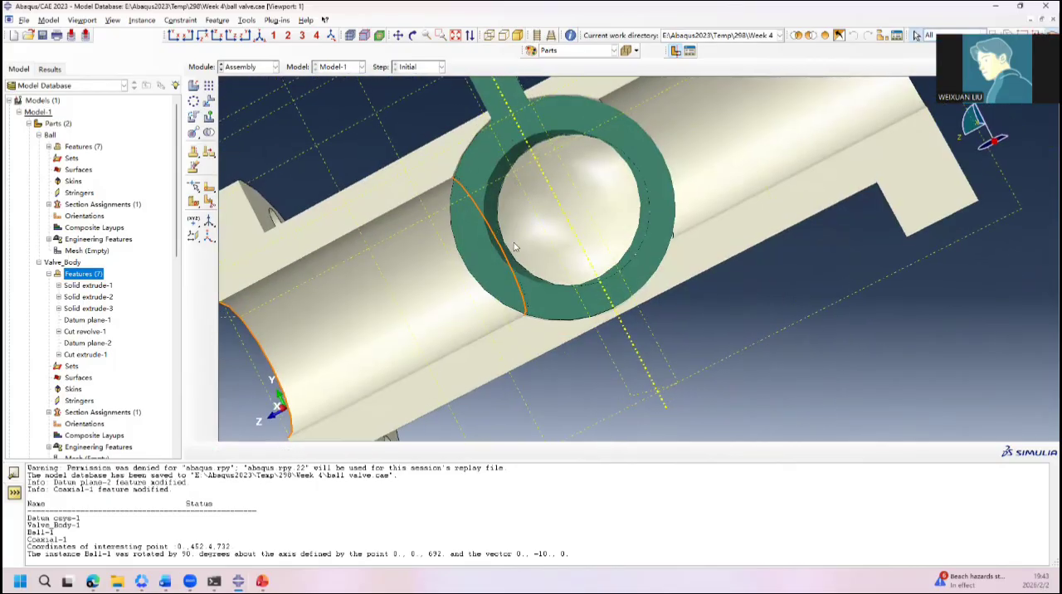
ctrl+alt+drag(431, 260, 485, 233)
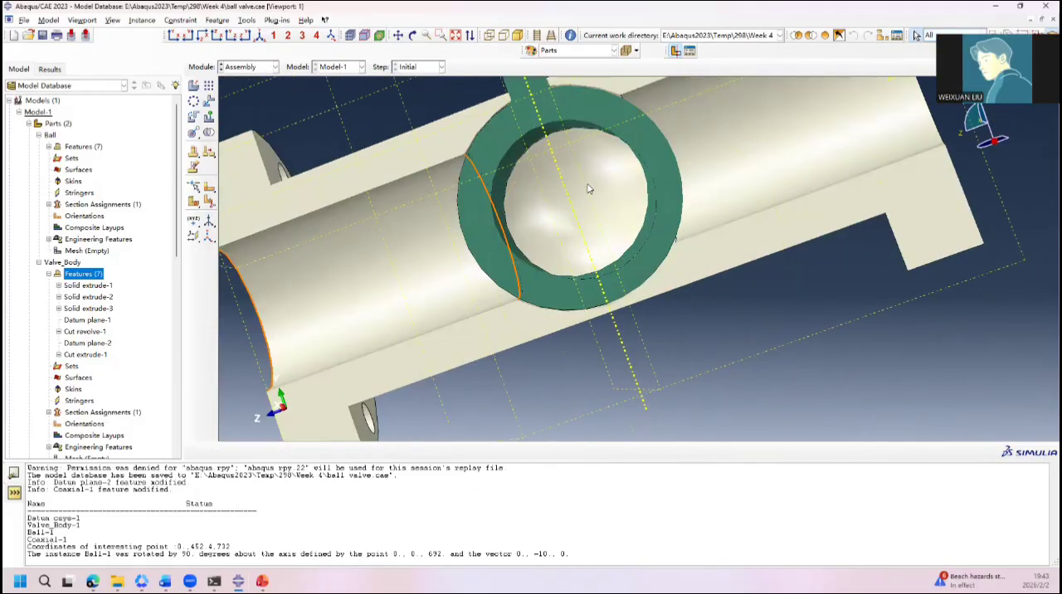
Step: Create a Static, General step after Initial with automatic stabilization set to Specify dissipated energy fraction
click(233, 68)
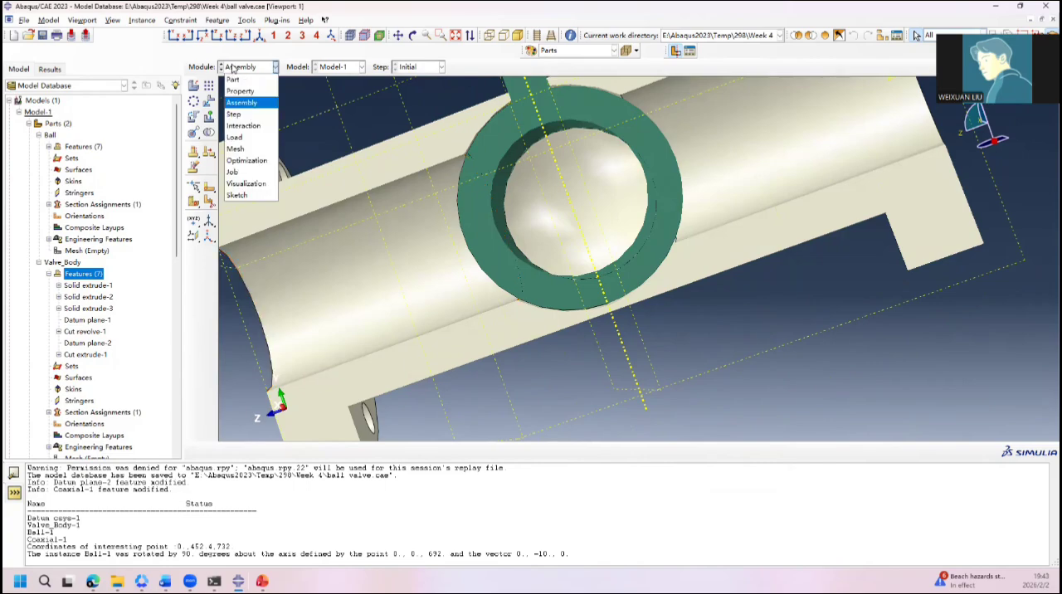
click(260, 115)
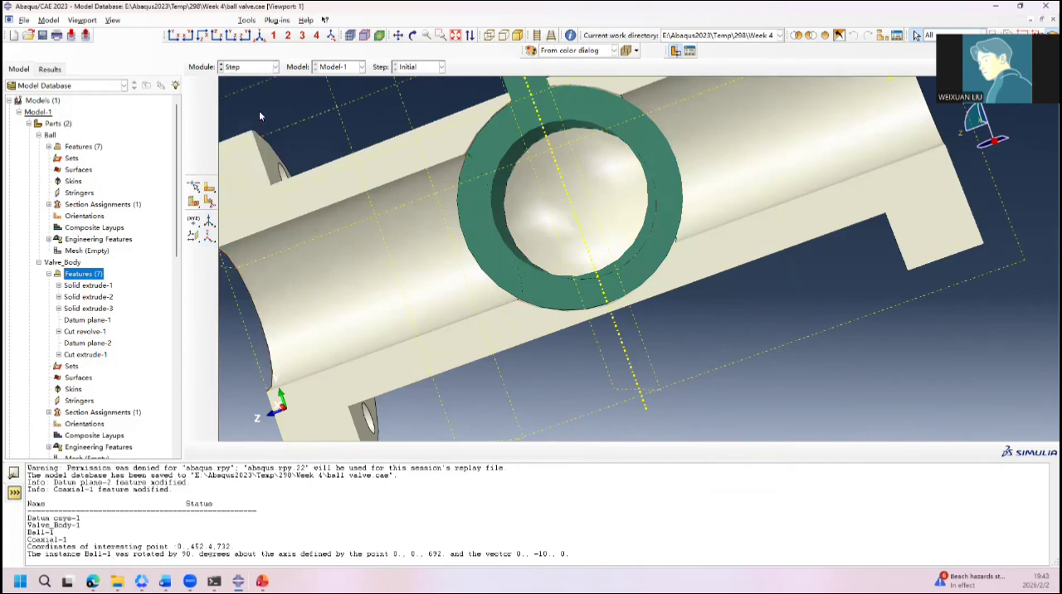
click(248, 68)
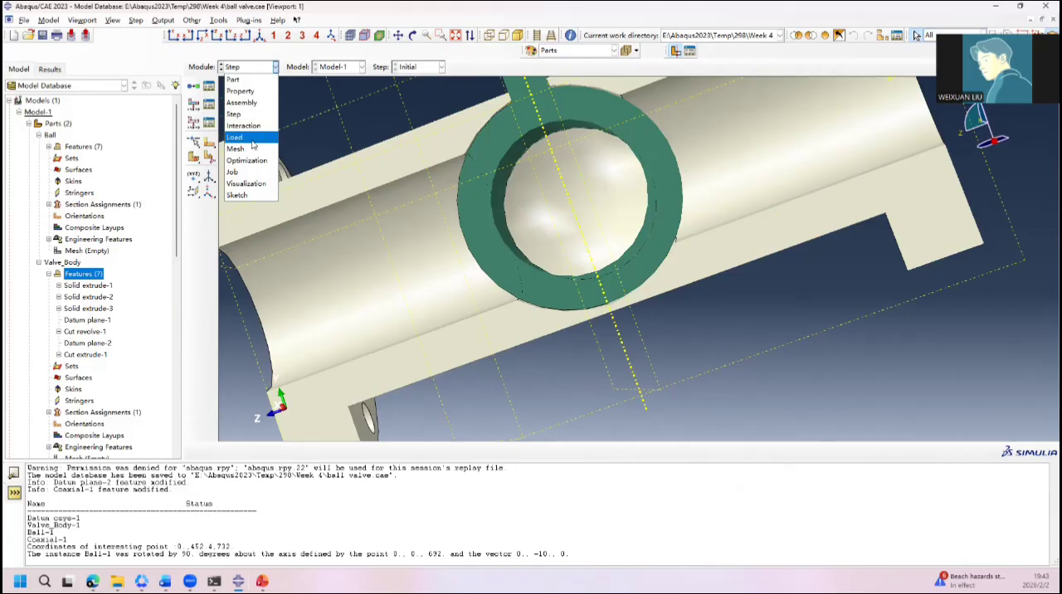
click(196, 92)
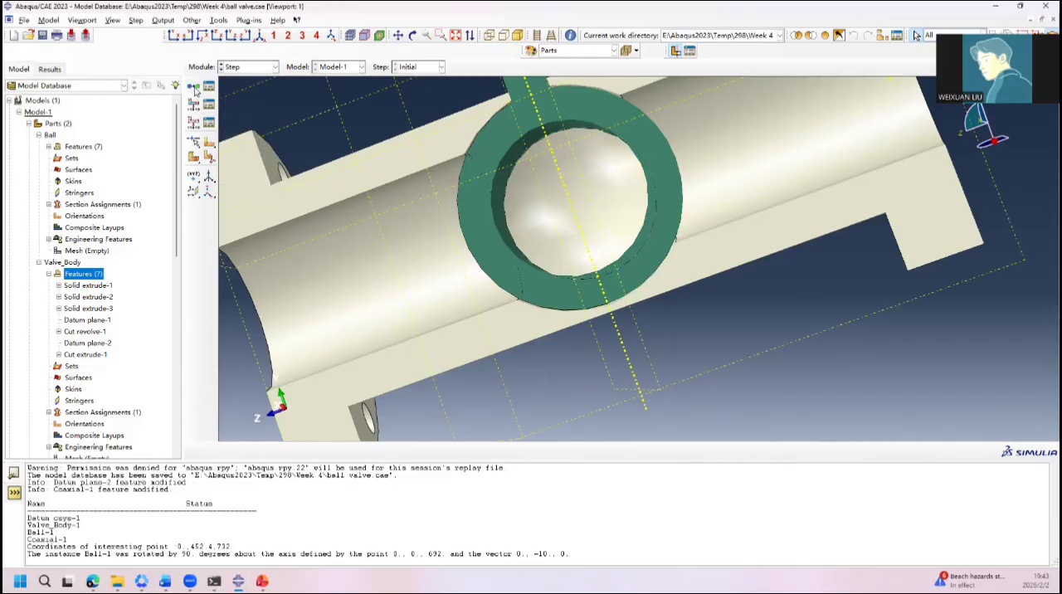
click(197, 92)
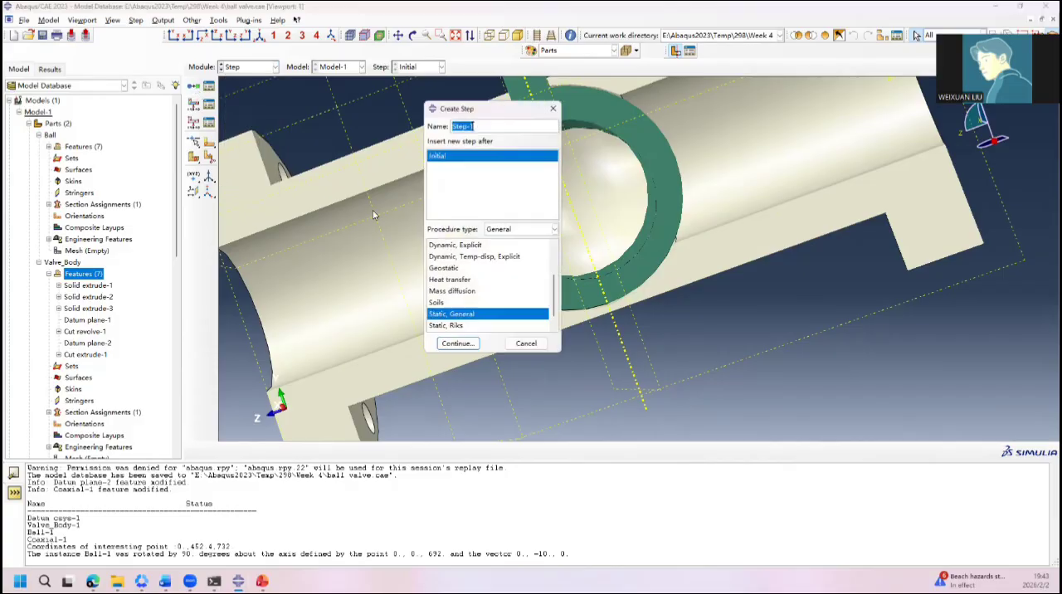
click(463, 348)
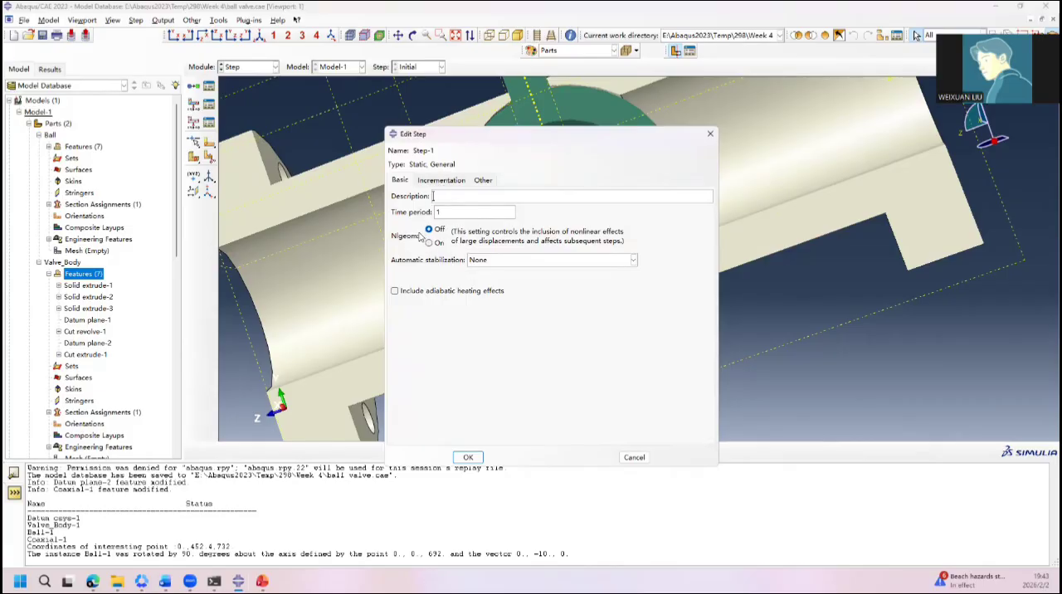
click(528, 261)
click(528, 285)
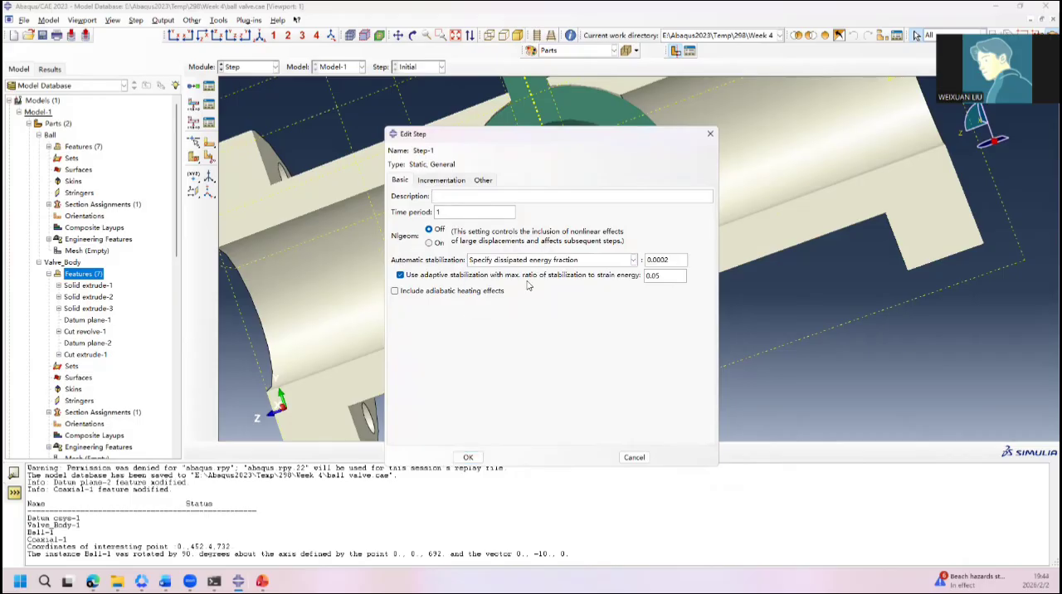
Step: Set the step's initial and maximum increment sizes to 0.01, revise the minimum size, raise the maximum number of increments, and accept the step
click(435, 180)
drag(457, 239, 391, 241)
text(0.01)
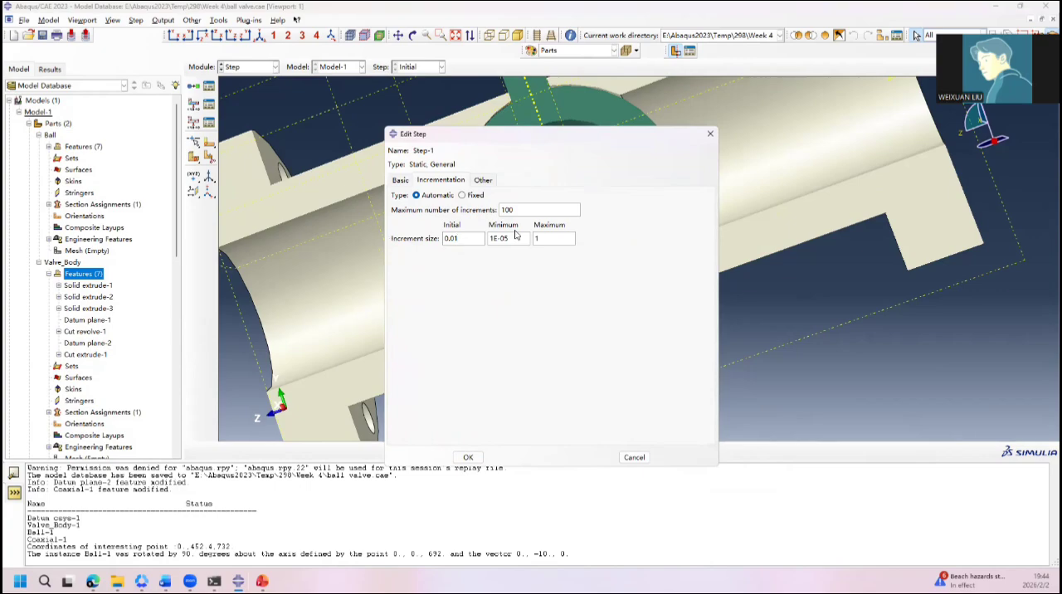
double_click(515, 237)
click(515, 236)
text(120)
key(BackSpace)
key(BackSpace)
key(BackSpace)
click(570, 243)
text(0.01)
click(550, 210)
text(0000)
click(468, 457)
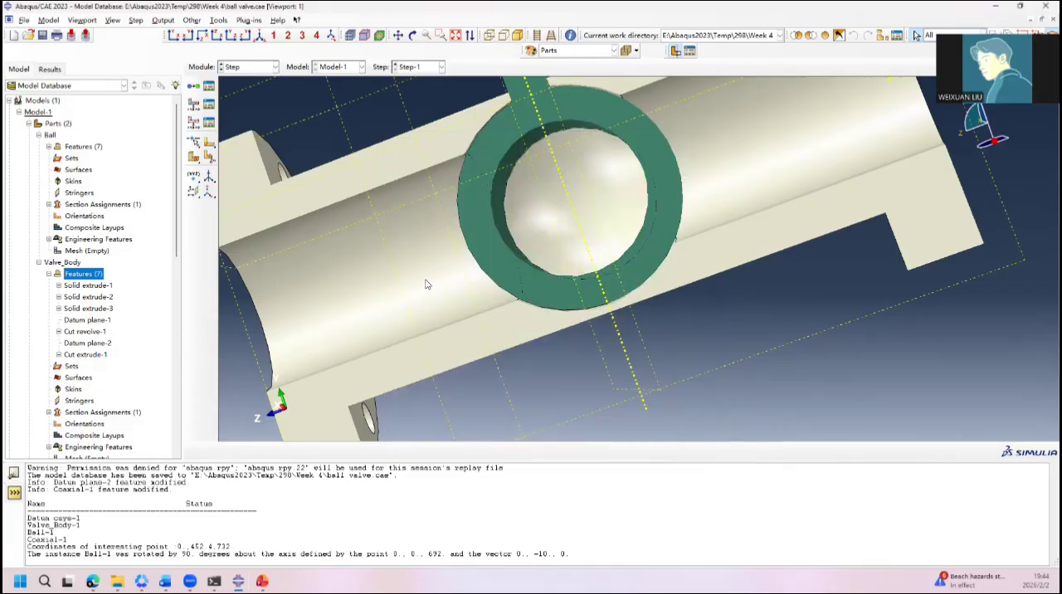
Step: Switch to the Interaction module and create an interaction property named Contact of type Contact
click(249, 66)
click(249, 126)
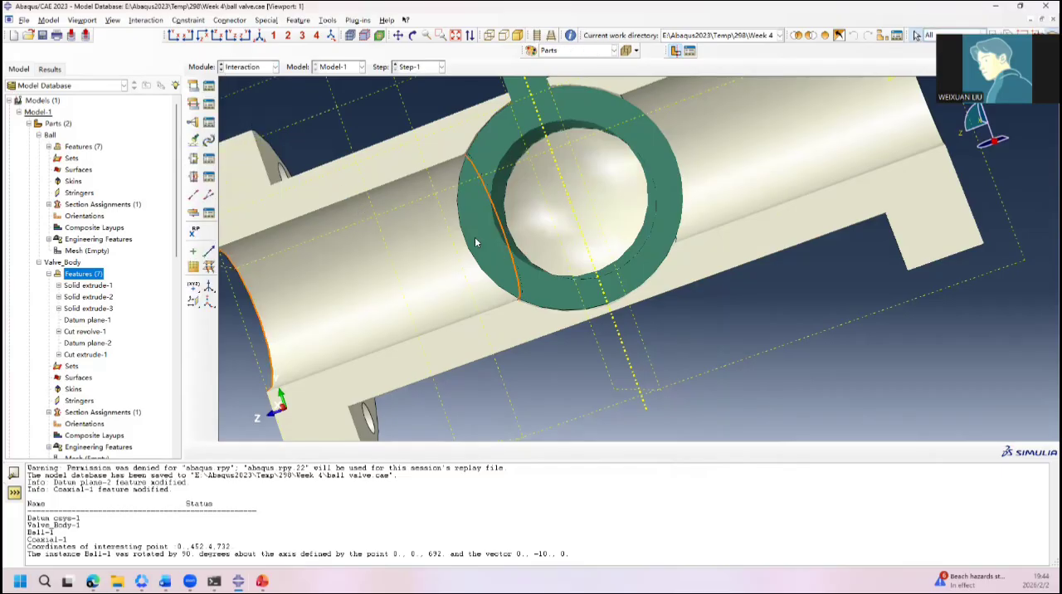
click(193, 86)
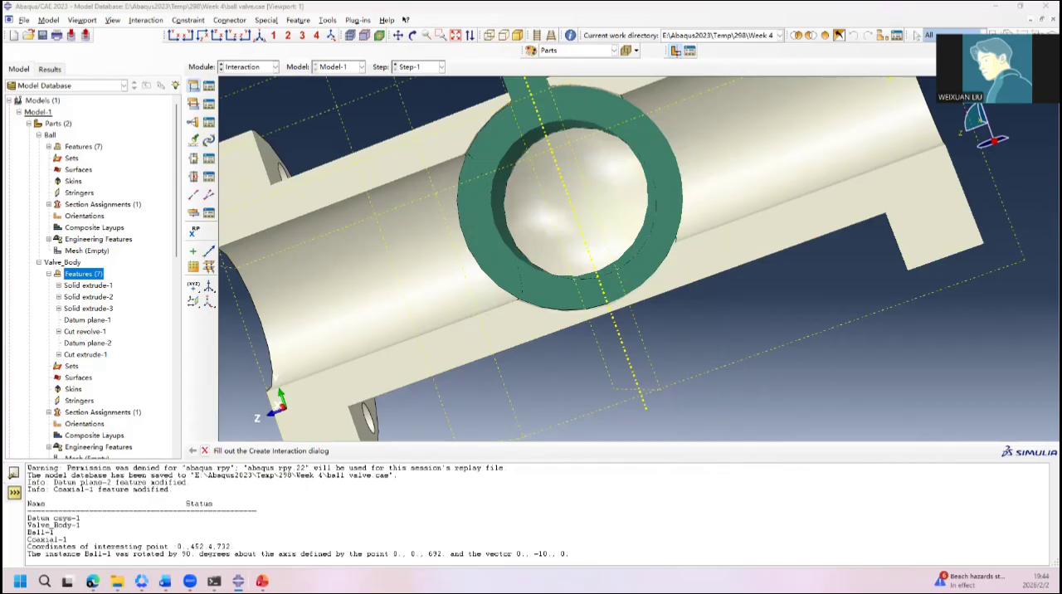
click(373, 120)
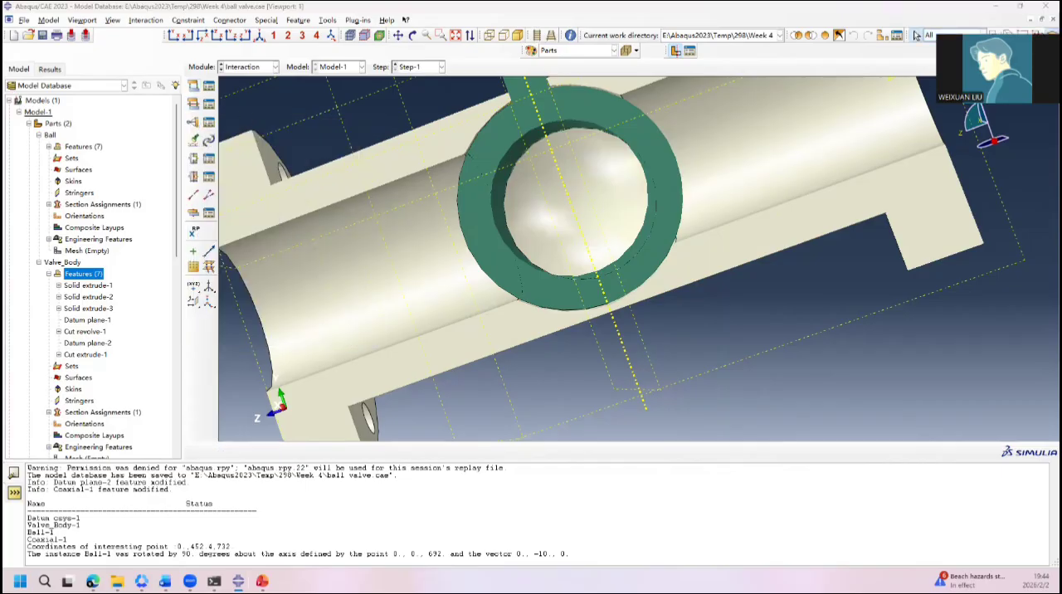
click(194, 104)
text(Contact)
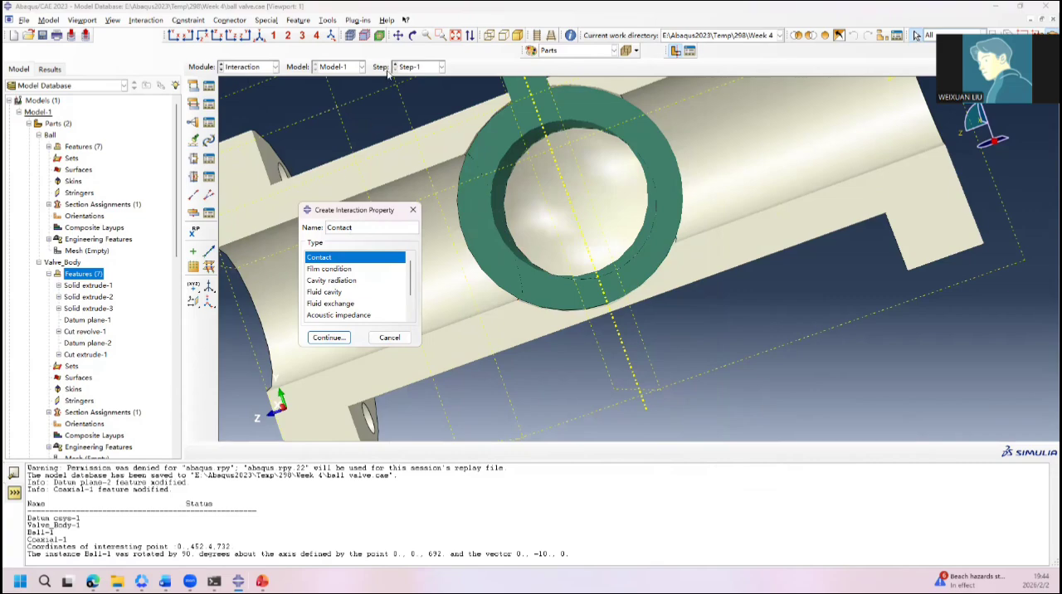
scroll(410, 285, down, 1)
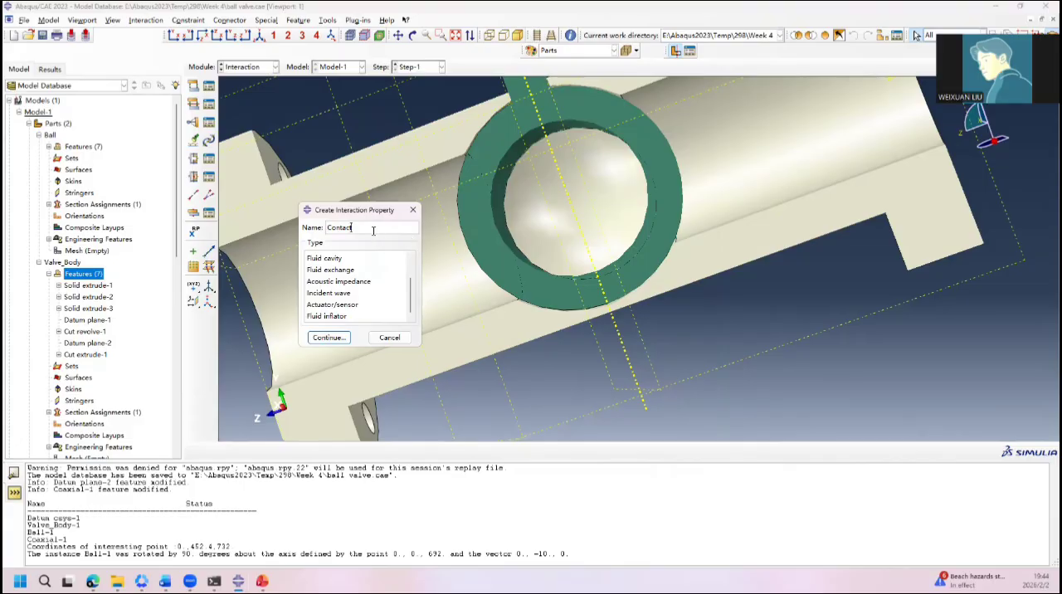
scroll(419, 289, up, 1)
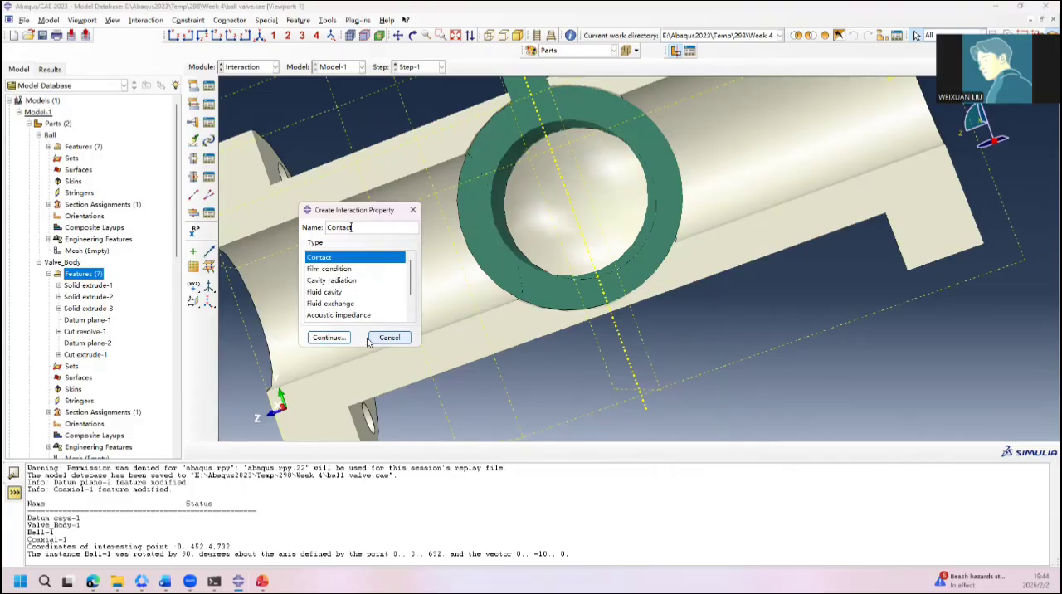
click(329, 338)
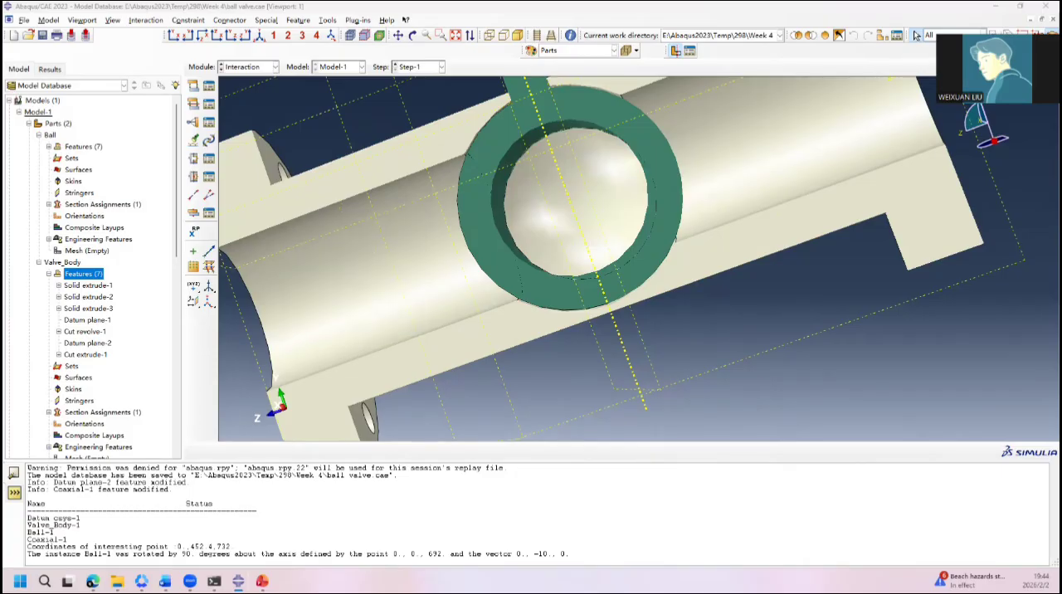
Step: Add mechanical normal behavior with "Hard" Contact pressure-overclosure and the Default constraint enforcement method, allow separation after contact, and accept the property
click(229, 180)
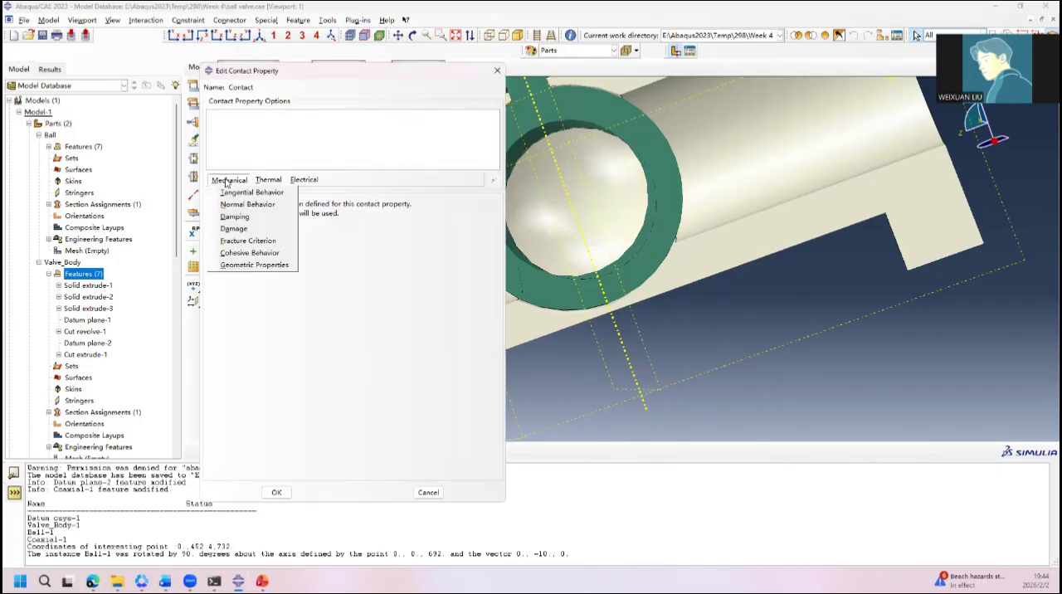
click(259, 206)
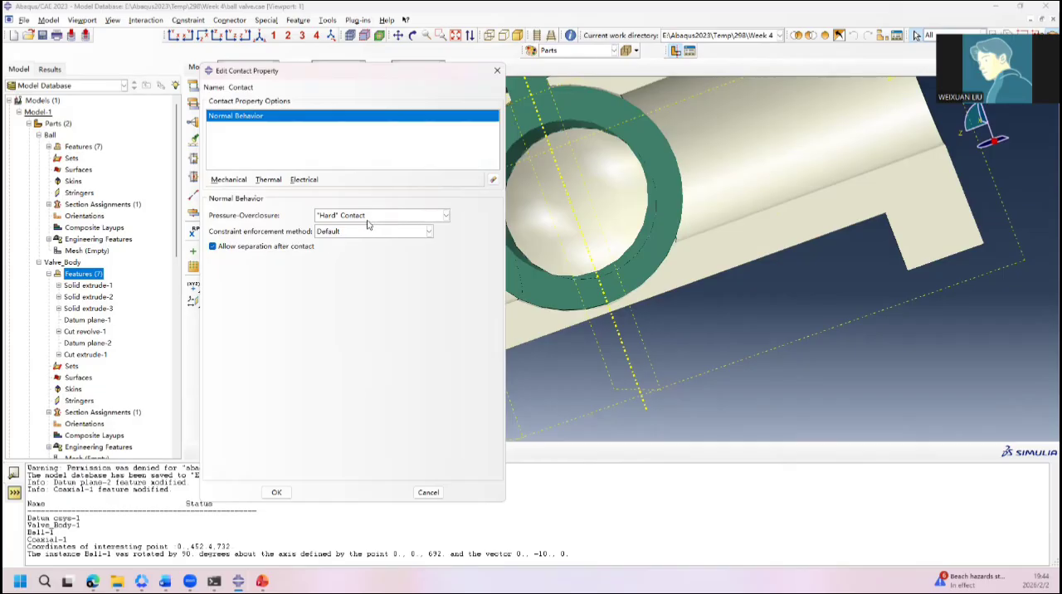
click(358, 233)
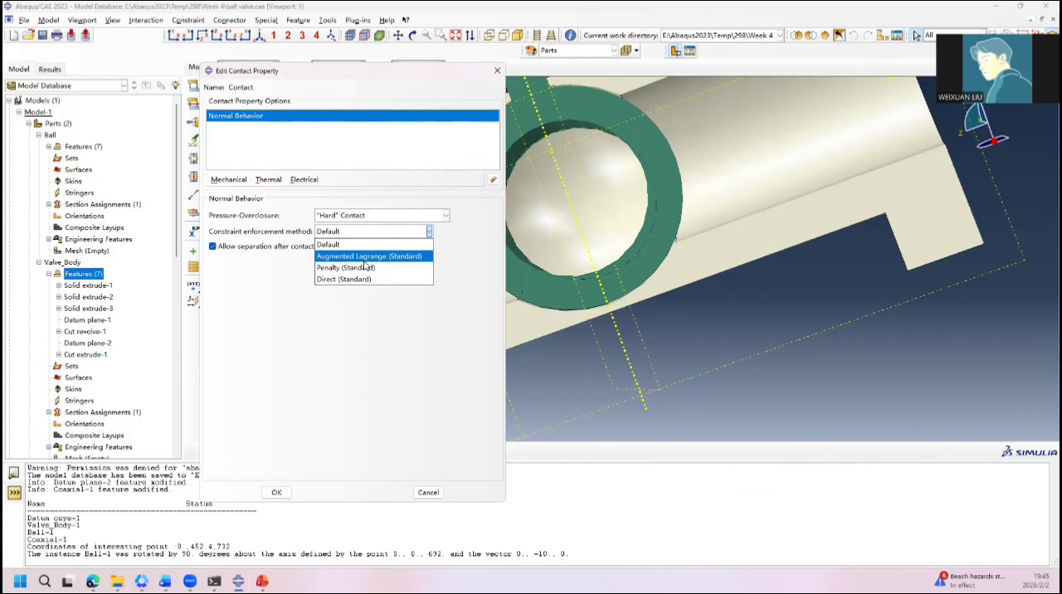
click(283, 301)
click(327, 230)
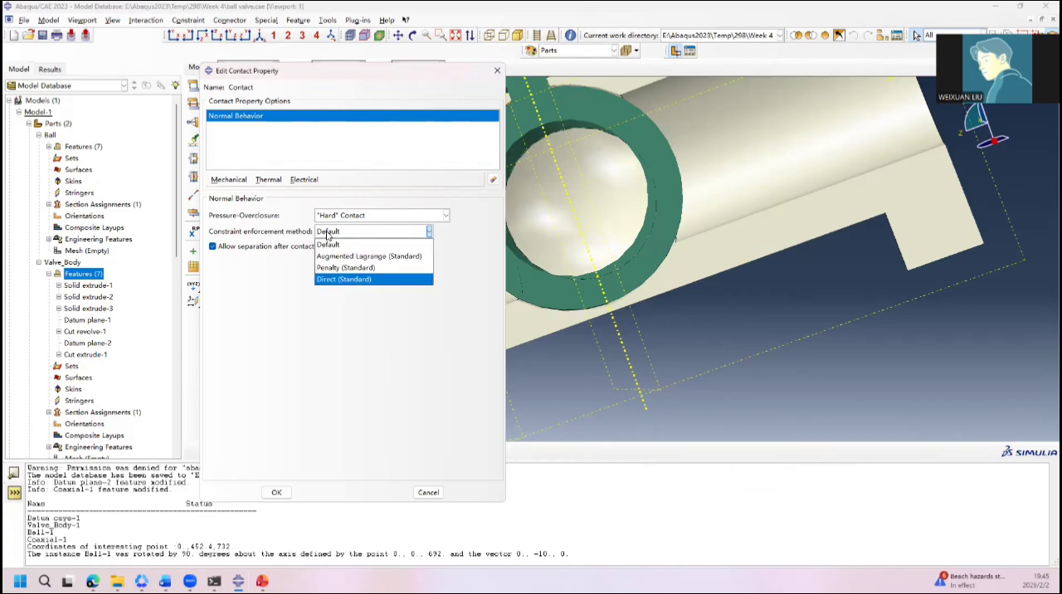
click(370, 245)
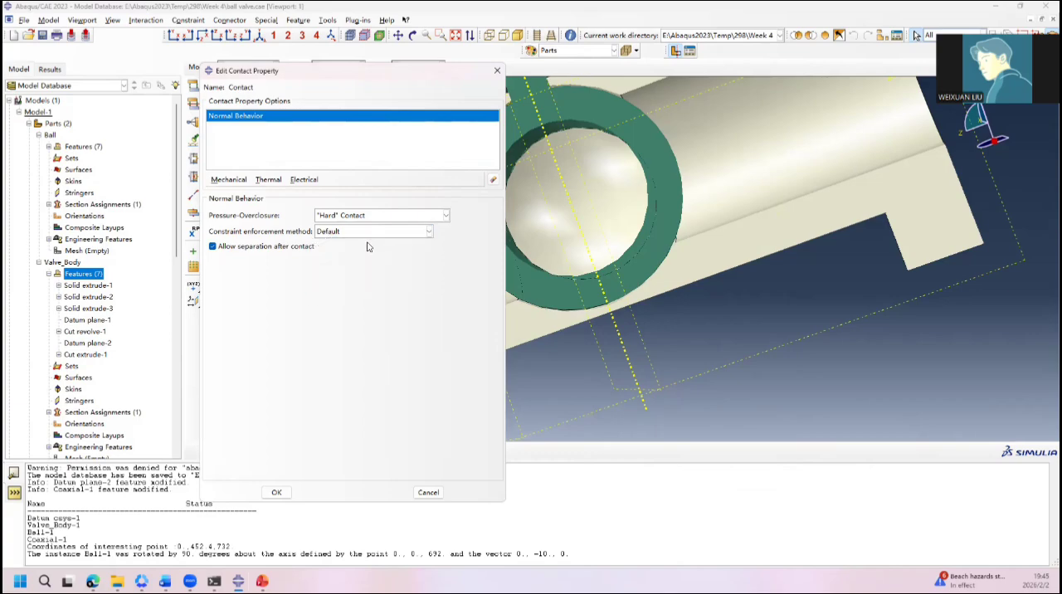
click(277, 492)
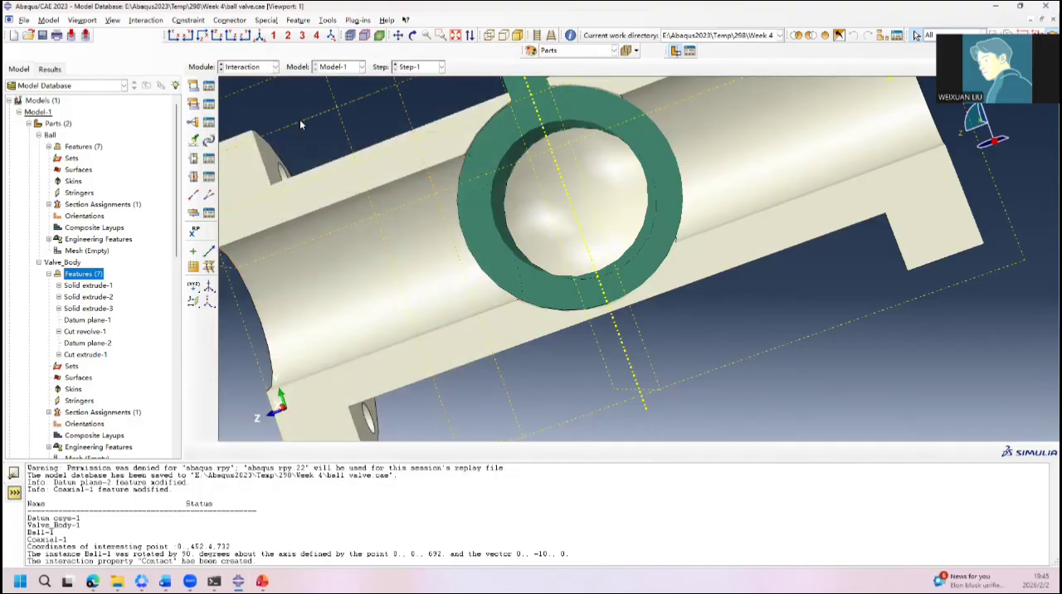
Step: Begin a surface-to-surface contact (Standard) interaction named Body-Valve in Step-1
click(193, 87)
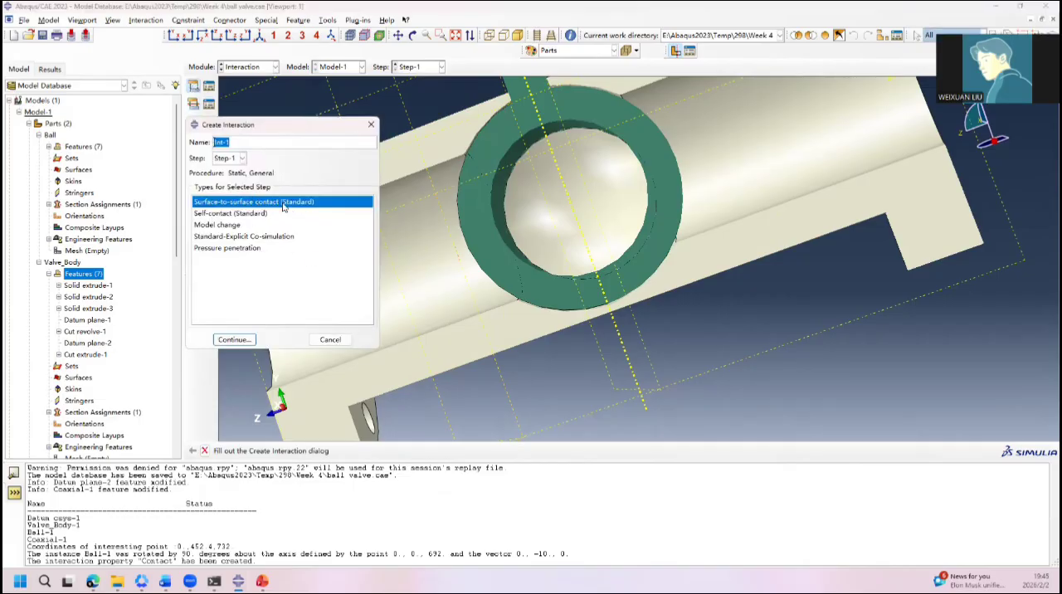
click(269, 143)
drag(269, 143, 165, 149)
text(Body-Valve)
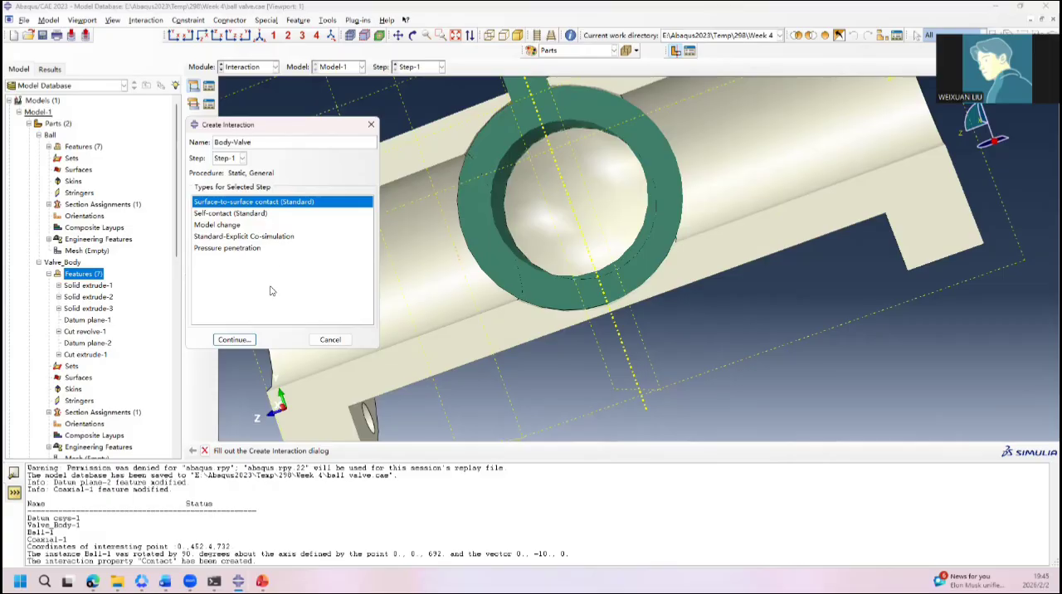
click(234, 340)
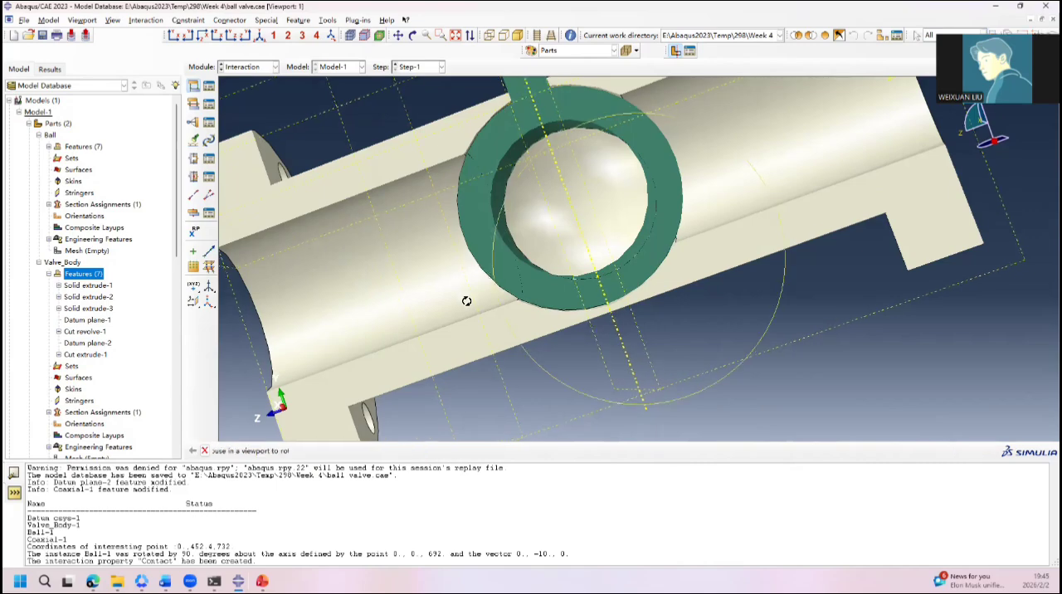
Step: Assign the ball's outer spherical face as the main surface of the Body-Valve contact
ctrl+alt+drag(468, 301, 557, 273)
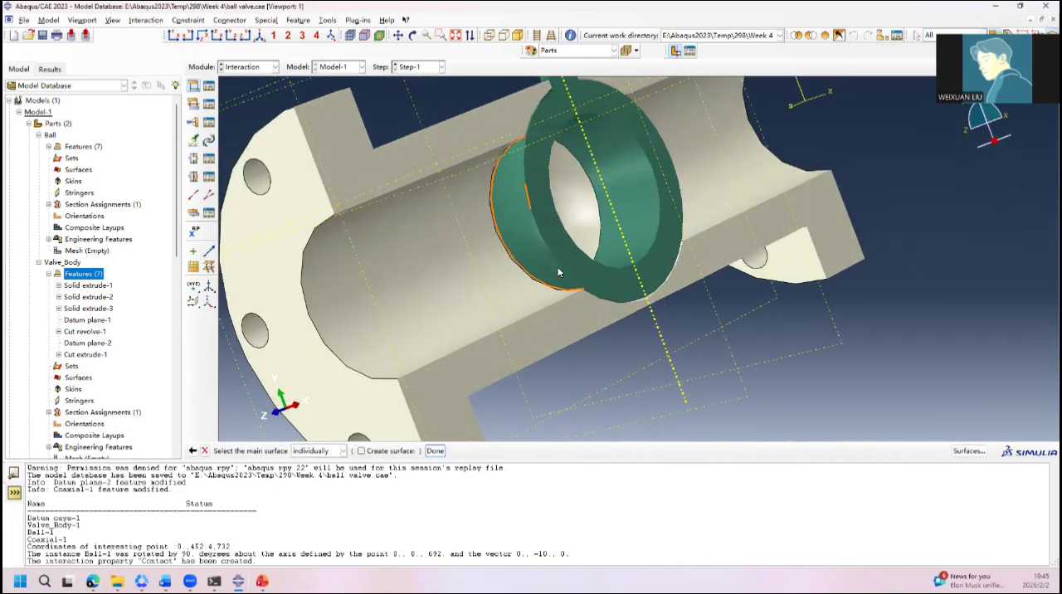
click(528, 224)
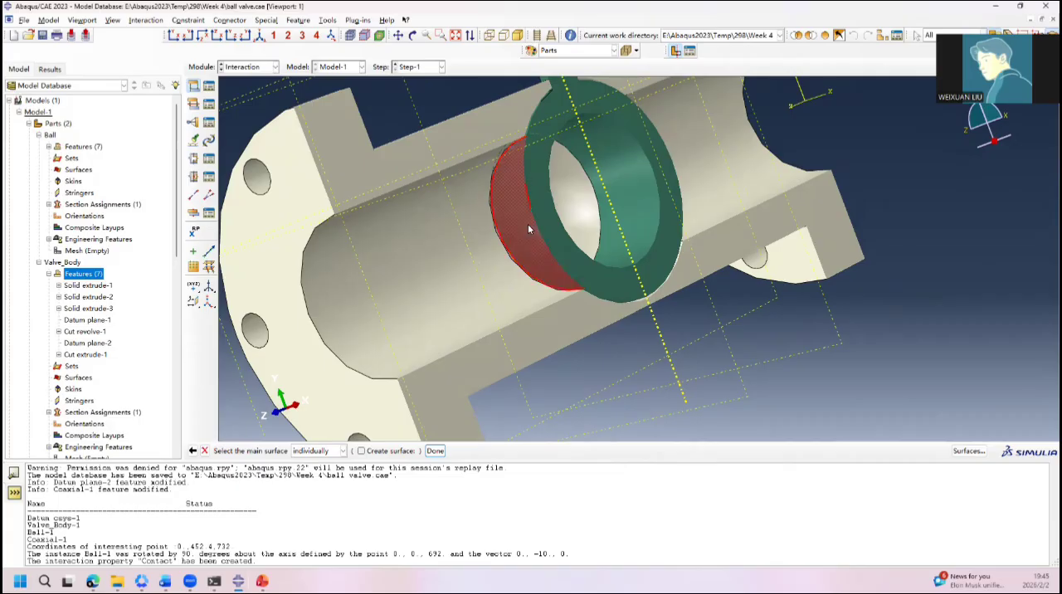
ctrl+alt+drag(548, 235, 581, 266)
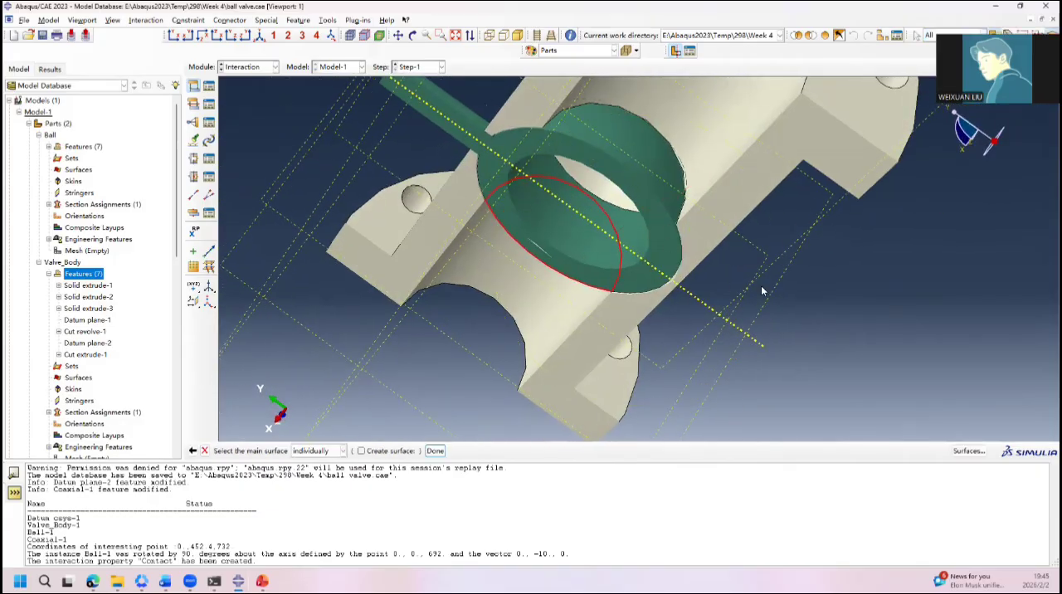
click(635, 165)
ctrl+alt+drag(638, 241, 539, 189)
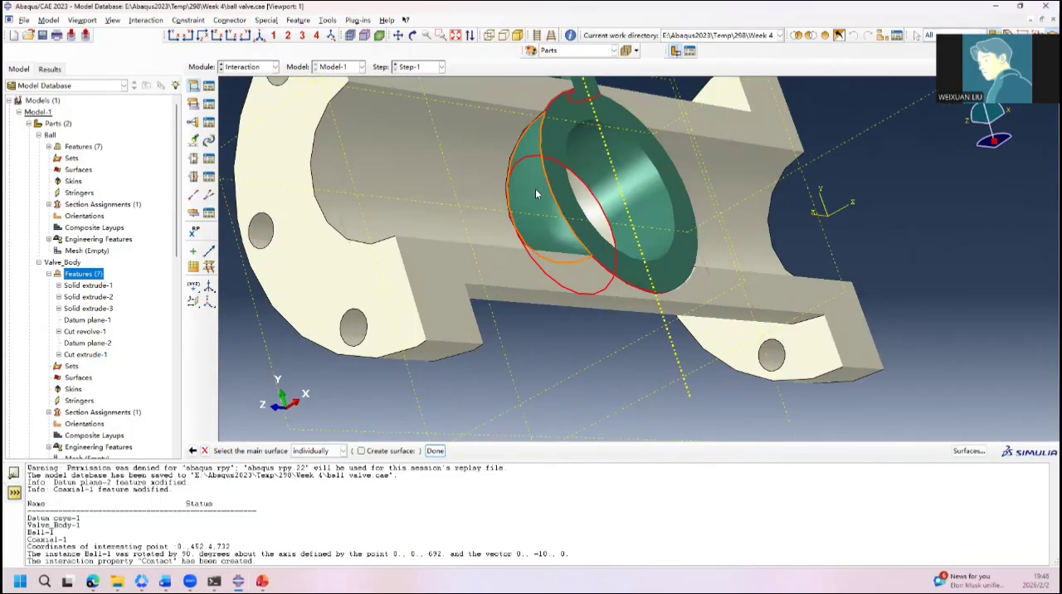
click(435, 452)
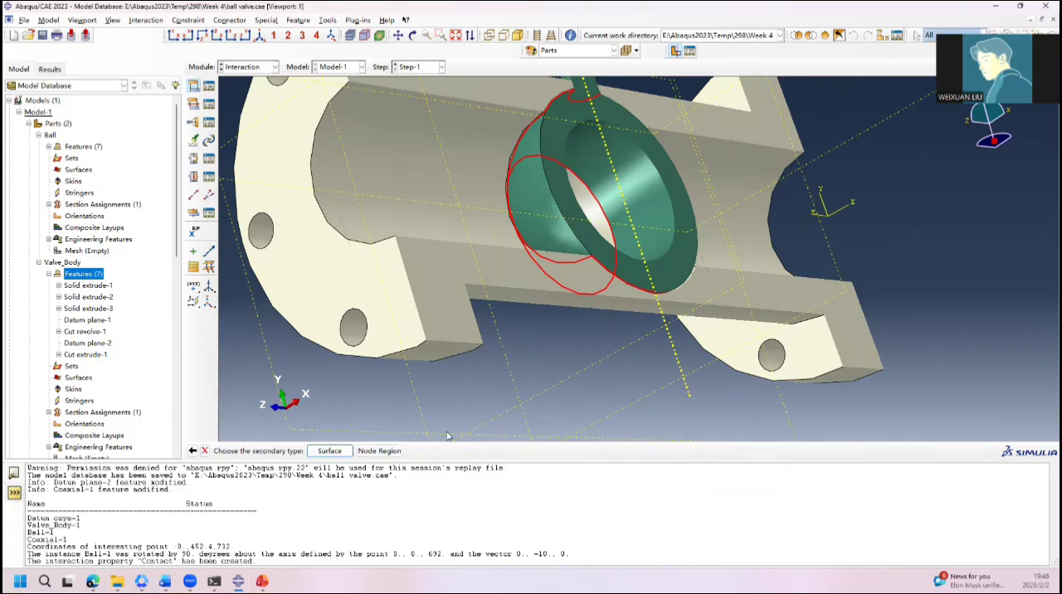
Step: Remove the ball's outer spherical face from the display to expose the valve body's cavity
scroll(468, 362, down, 3)
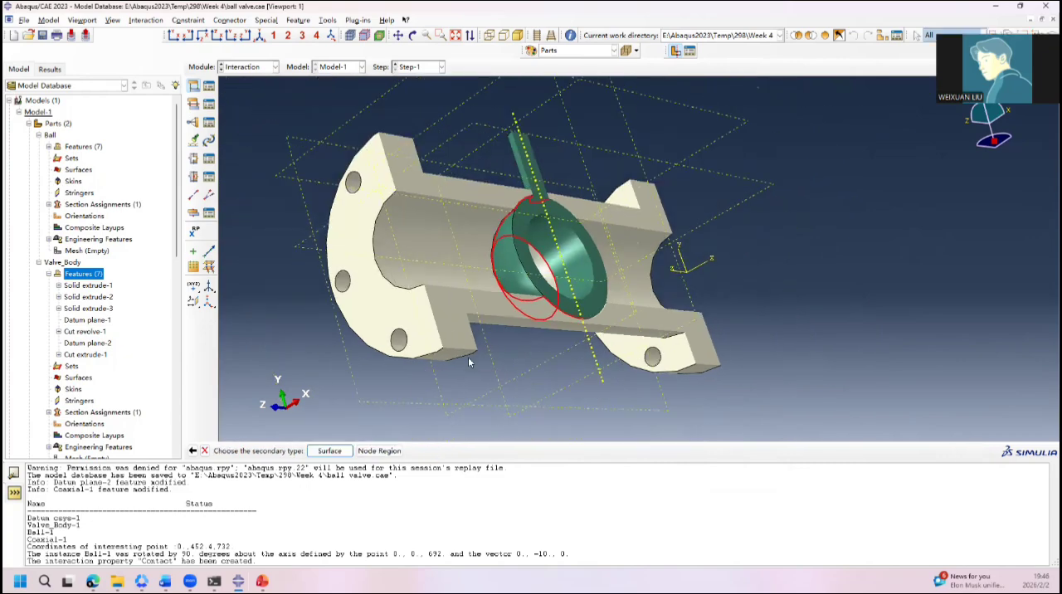
click(811, 37)
click(521, 241)
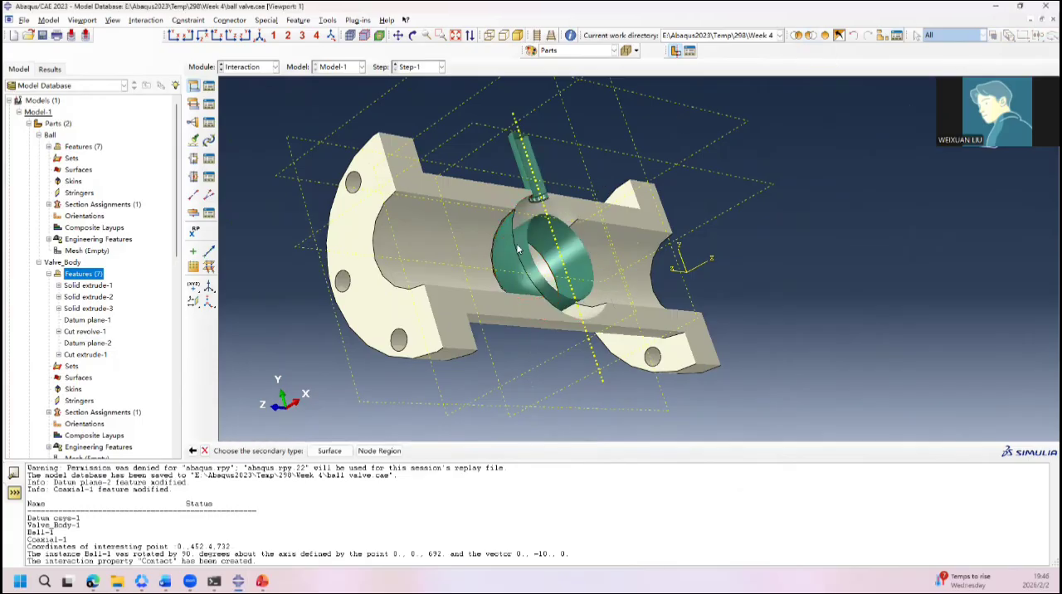
ctrl+alt+drag(615, 210, 558, 274)
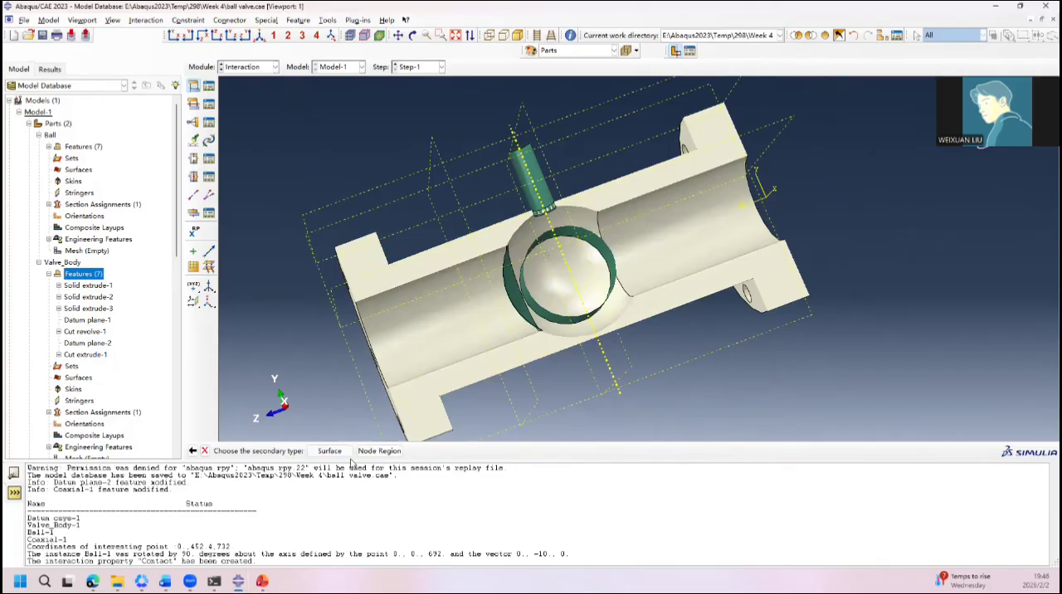
Step: Choose Surface as the secondary type and assign the valve body's spherical cavity face as the secondary surface
click(328, 452)
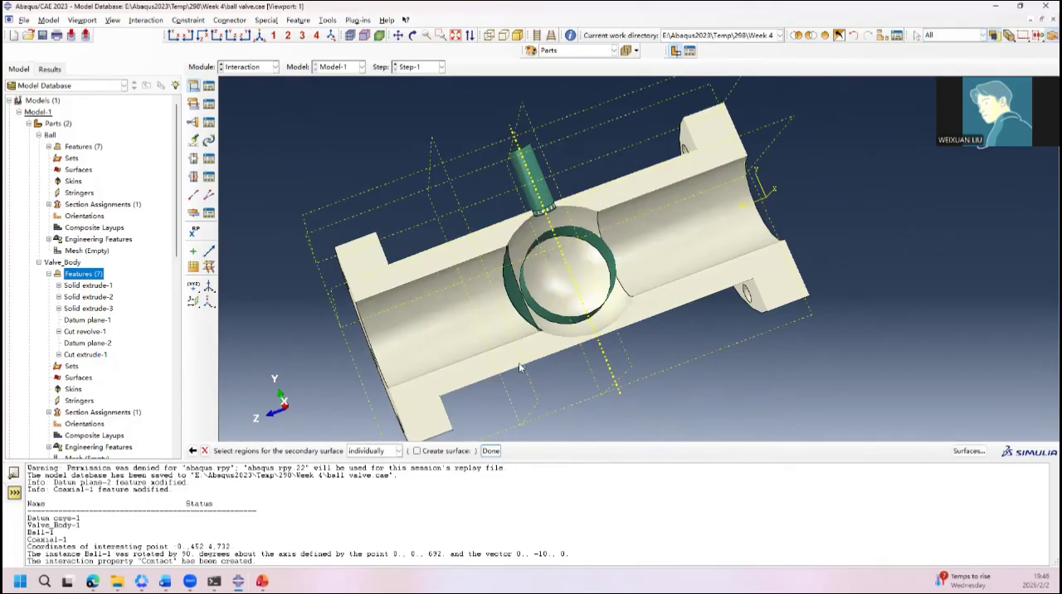
click(571, 275)
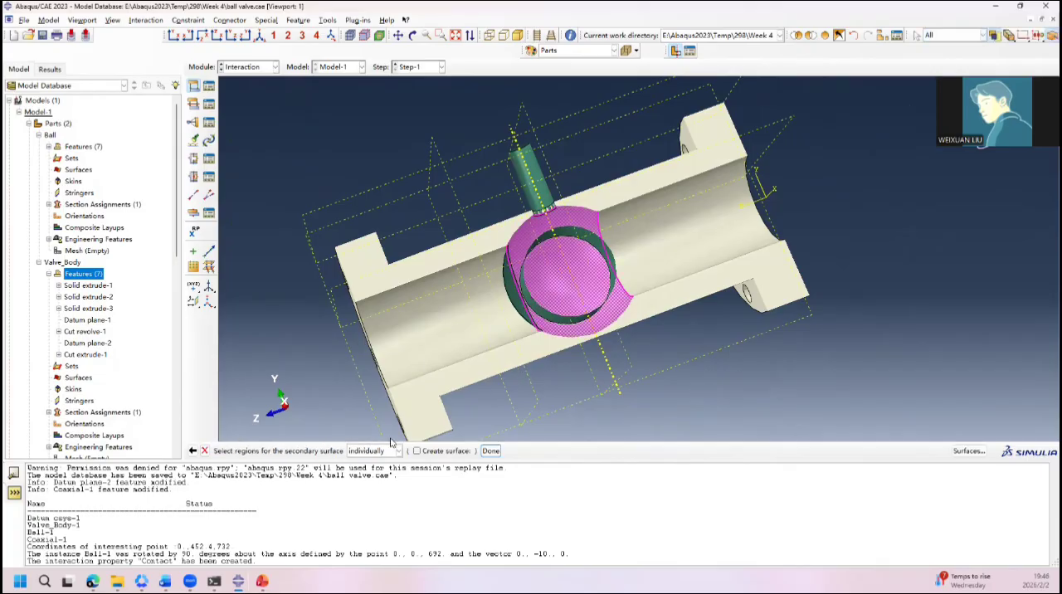
click(491, 450)
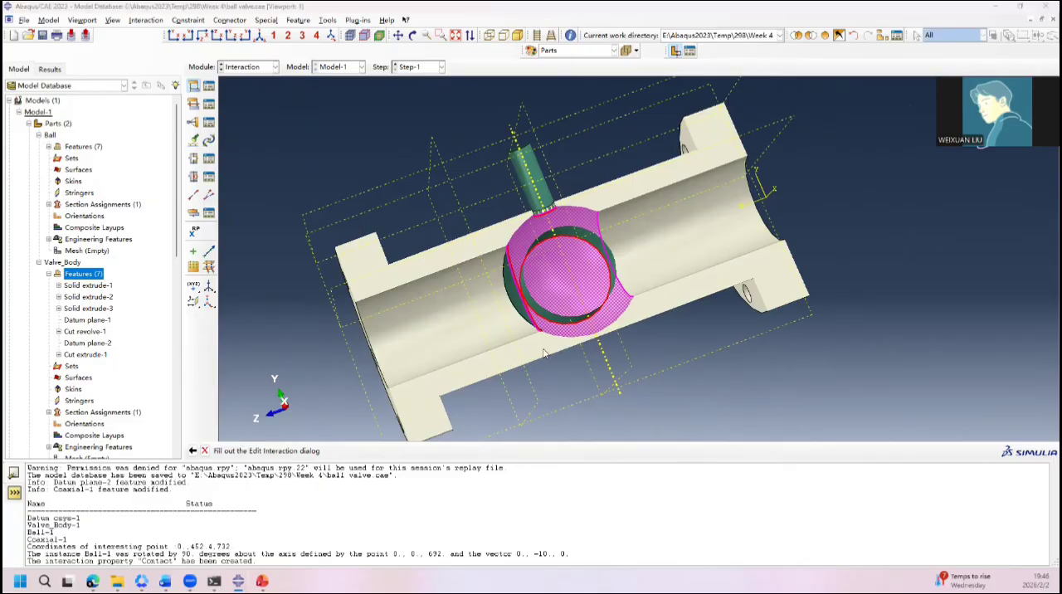
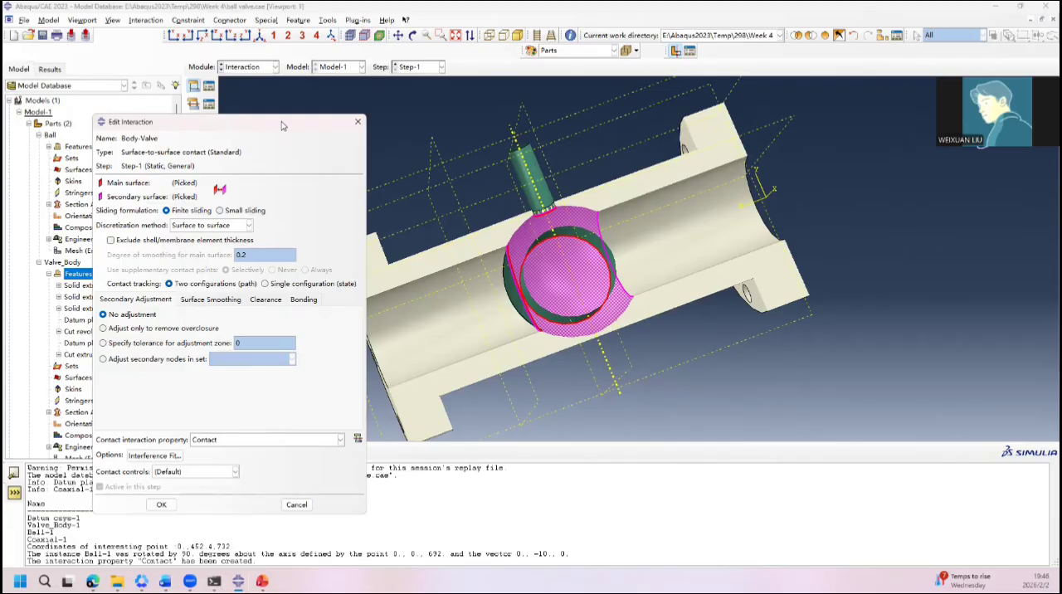
Step: Discard the Body-Valve contact interaction without saving it and restore the whole assembly to the display
drag(281, 125, 324, 95)
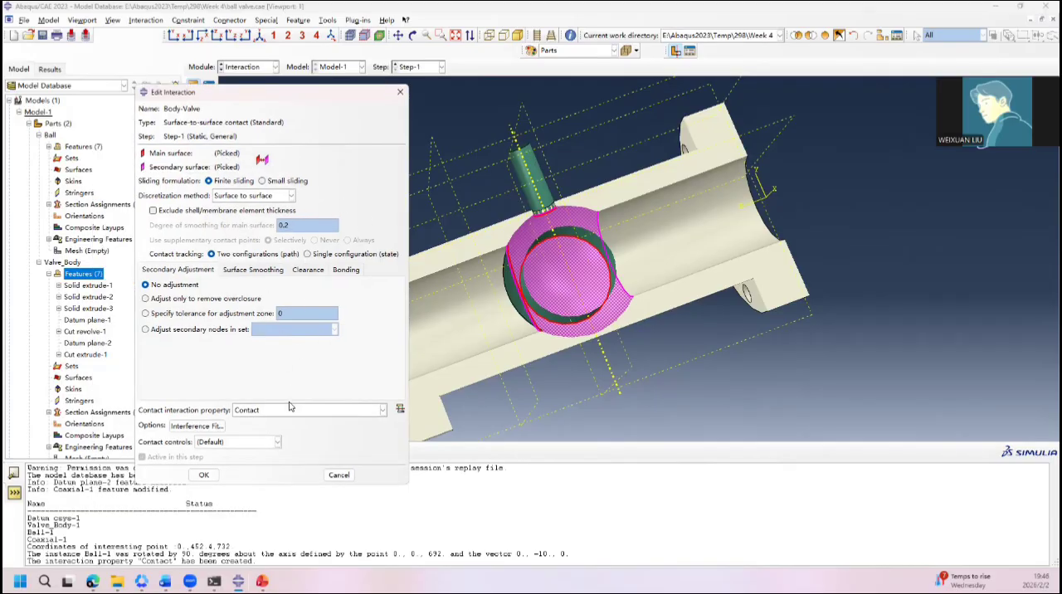
click(340, 475)
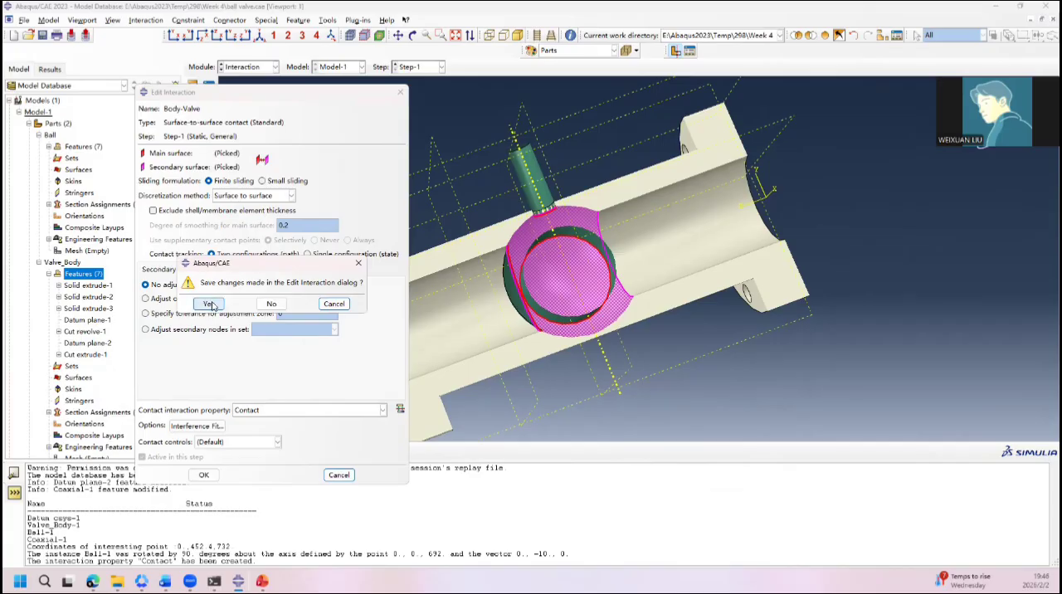
click(271, 304)
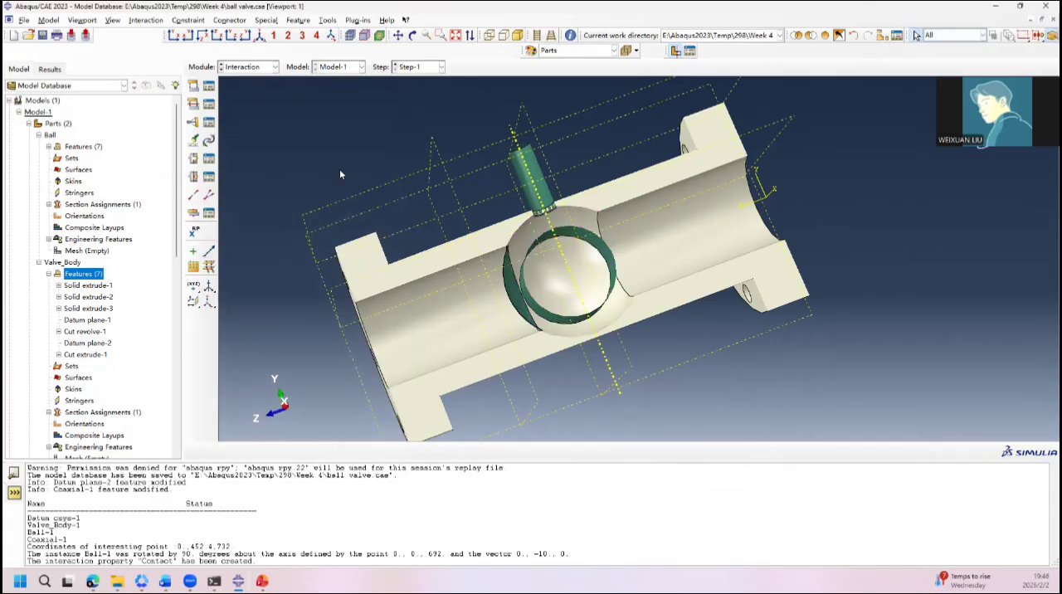
click(825, 37)
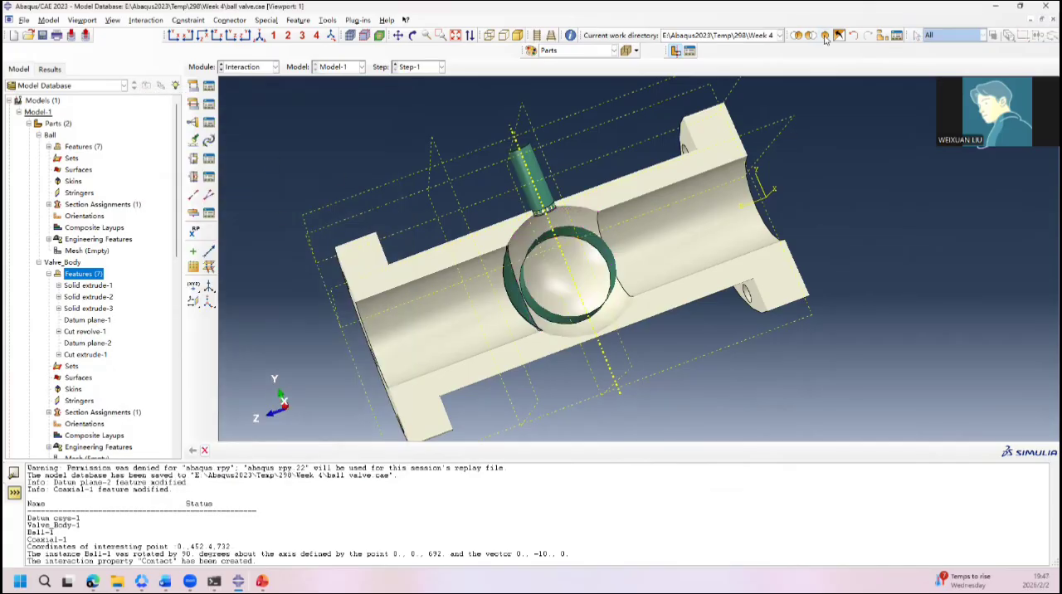
Step: Begin a surface-to-surface contact (Standard) interaction named Ball-Body in Step-1
click(193, 86)
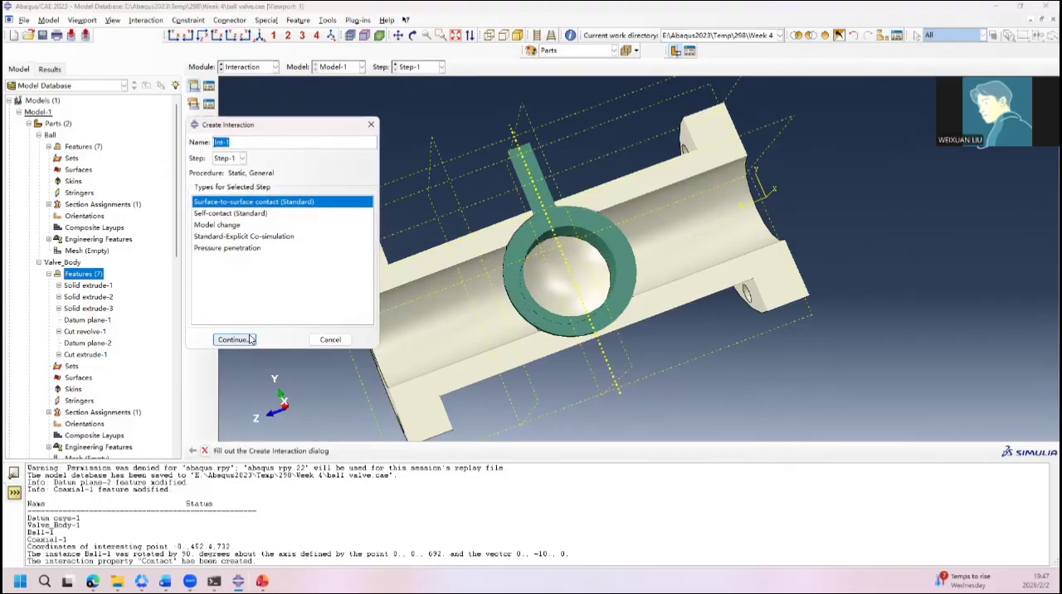
text(Ball-Body)
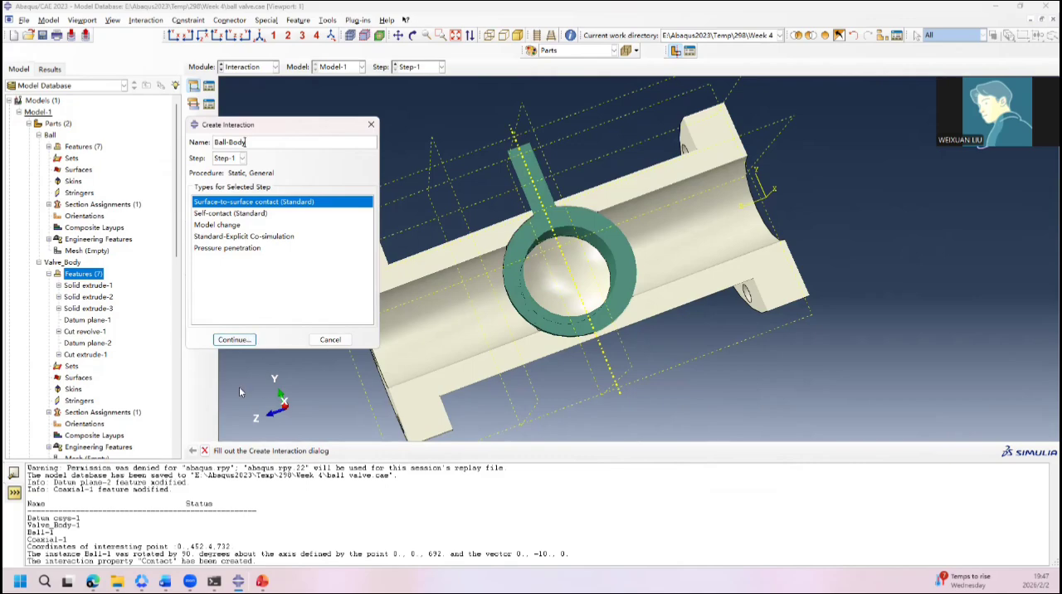
click(238, 341)
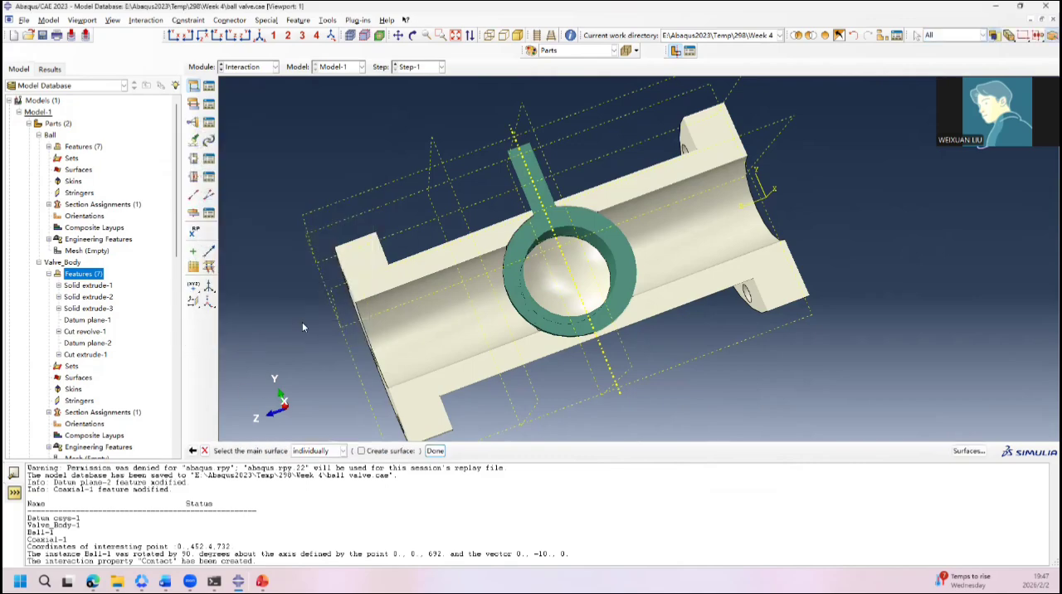
Step: Select the ball's outer spherical face as part of the main surface of the Ball-Body contact
mouse_move(433, 329)
ctrl+alt+mouse_down()
mouse_move(510, 302)
mouse_move(437, 315)
ctrl+alt+mouse_up()
ctrl+alt+drag(693, 243, 639, 258)
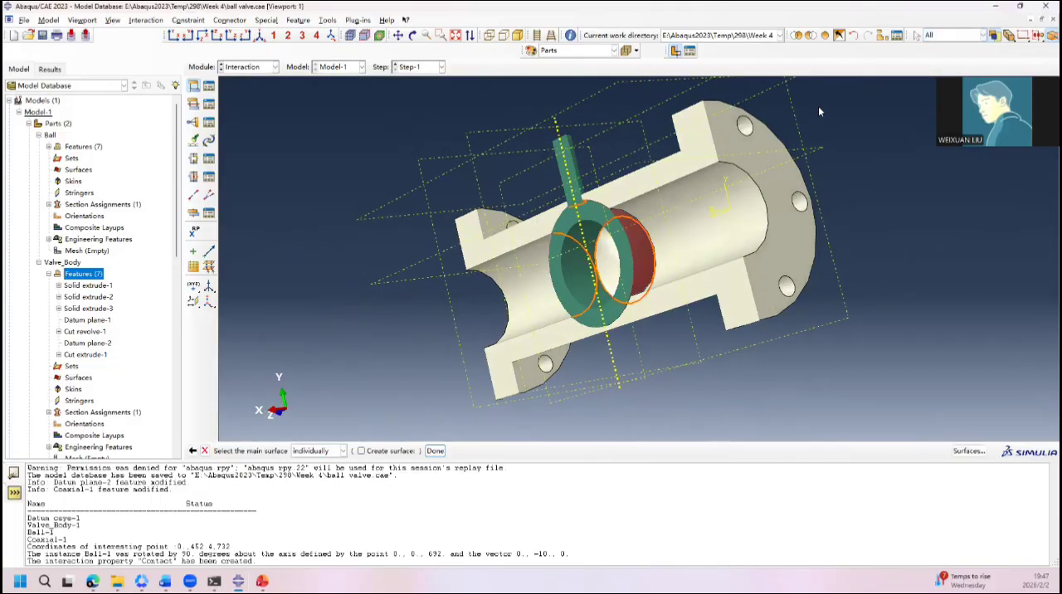
scroll(614, 172, down, 5)
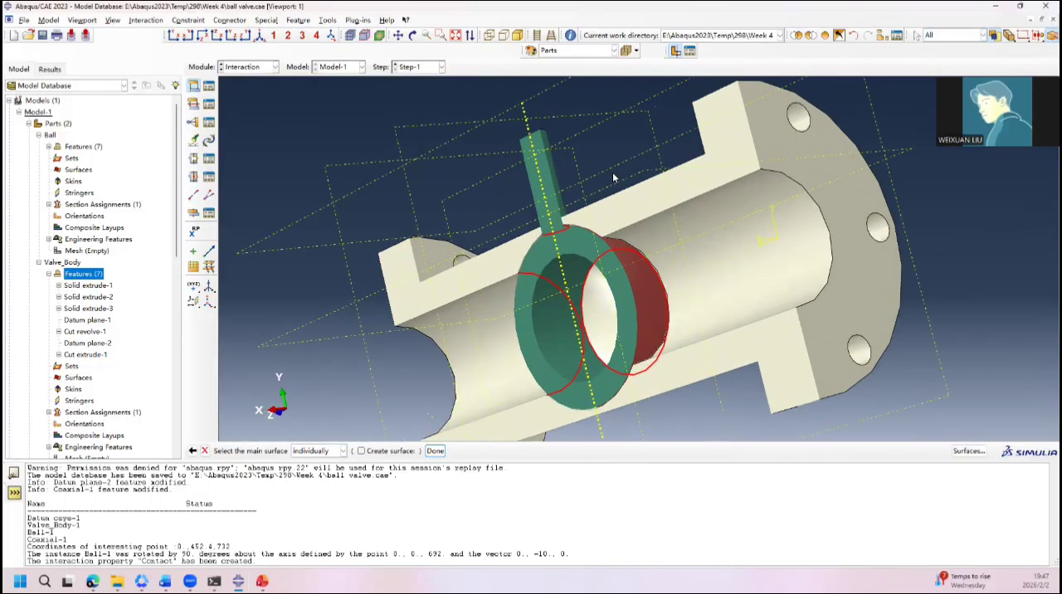
ctrl+alt+drag(603, 233, 602, 273)
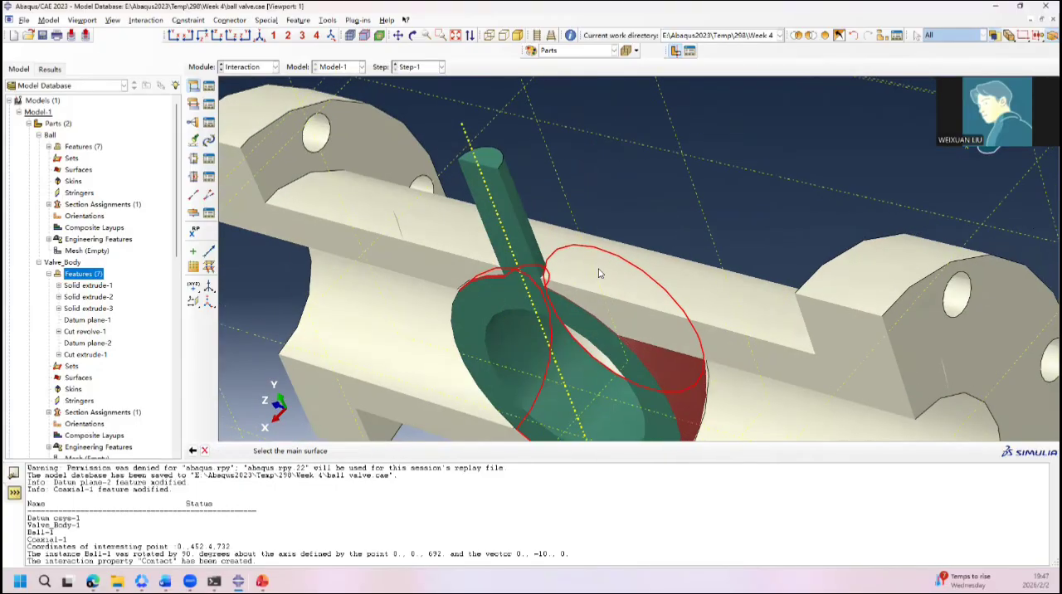
Step: Hide the Valve_Body-1 instance to expose the ball and its stem
scroll(87, 286, down, 1)
scroll(87, 286, down, 4)
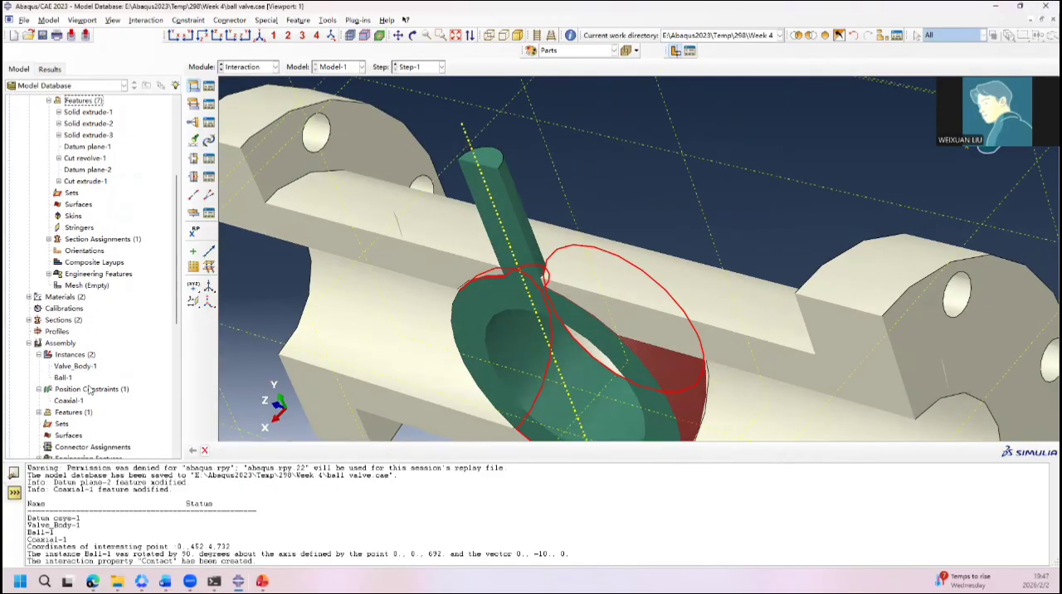
click(73, 367)
right_click(74, 367)
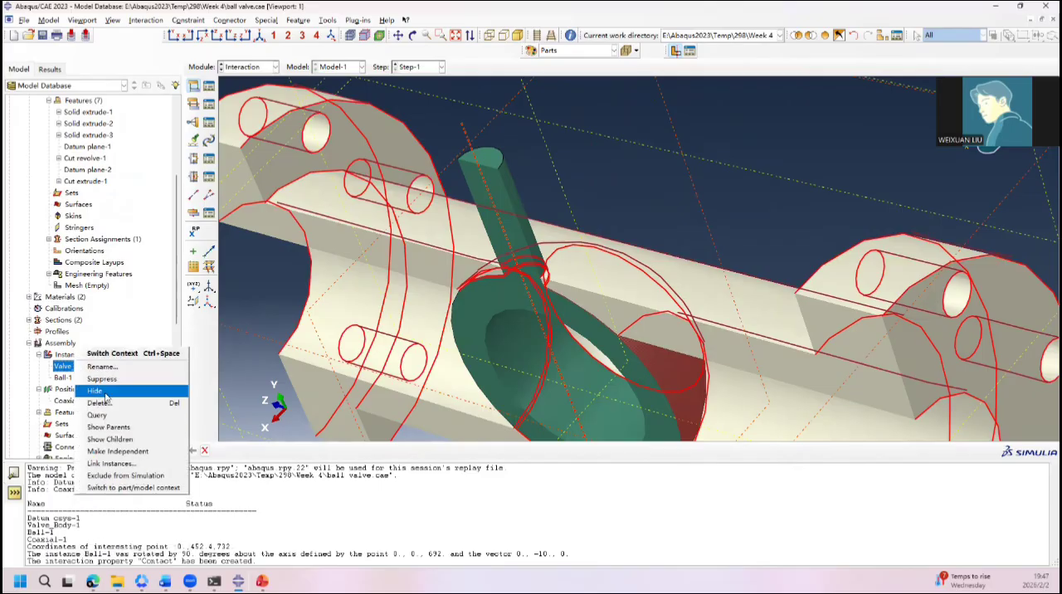
click(105, 393)
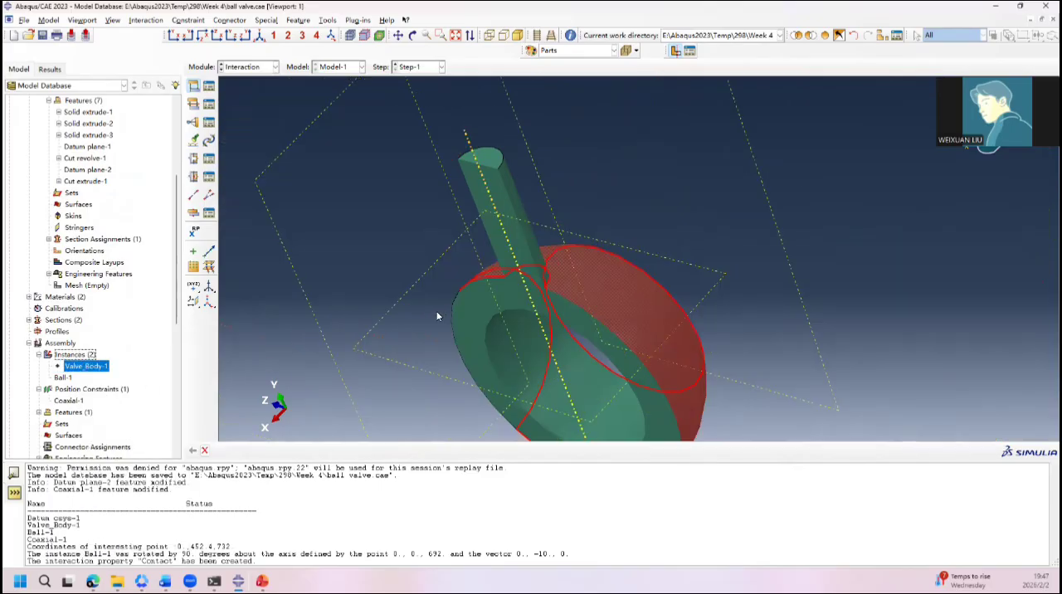
Step: Add the stem's cylindrical face to the selection and accept it with the ball's spherical face as the main surface
ctrl+alt+drag(440, 317, 459, 304)
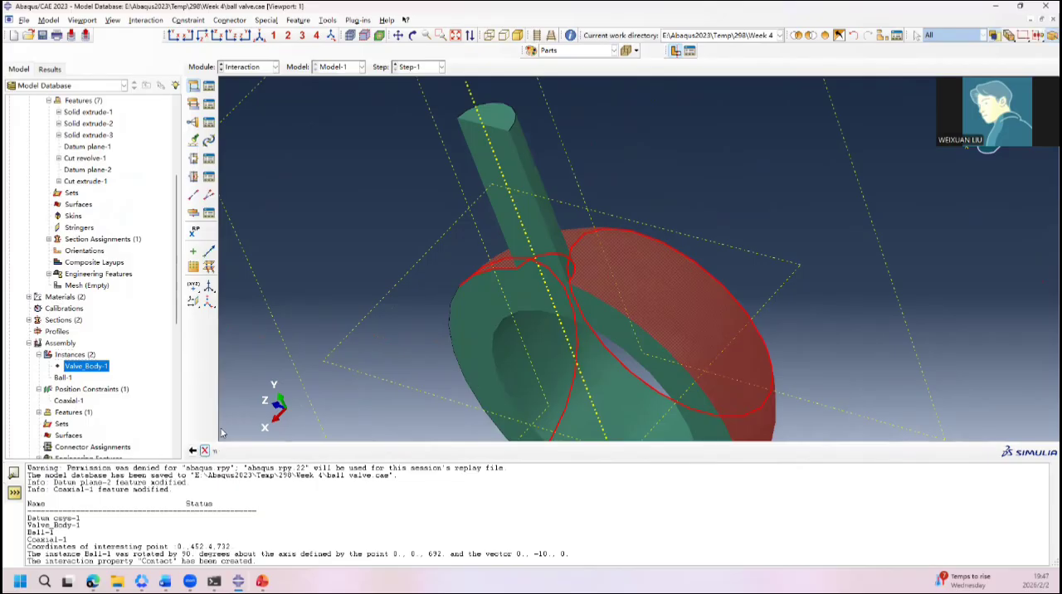
ctrl+alt+drag(429, 311, 597, 246)
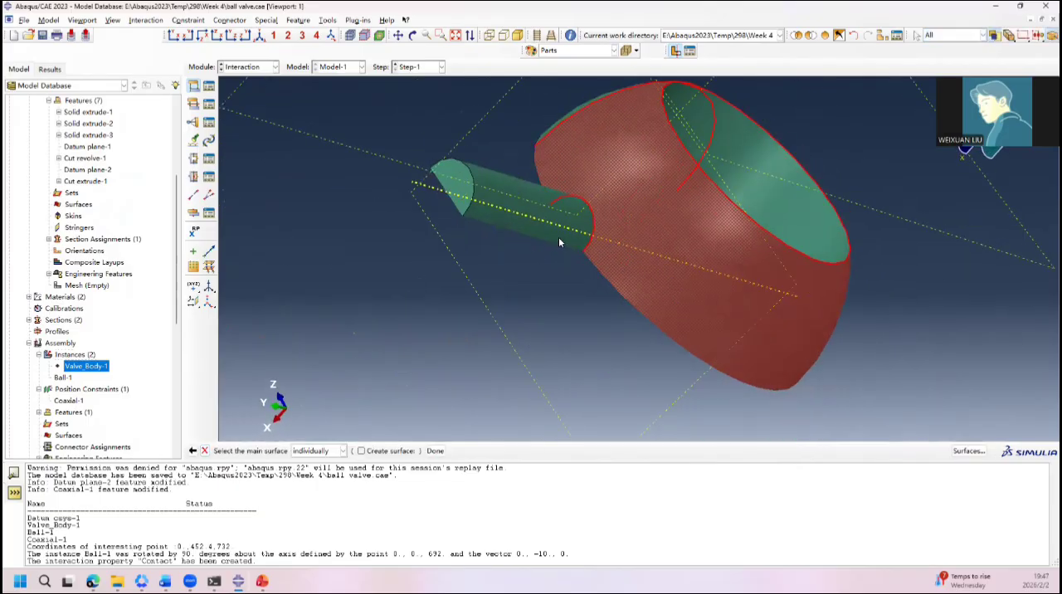
shift+click(558, 236)
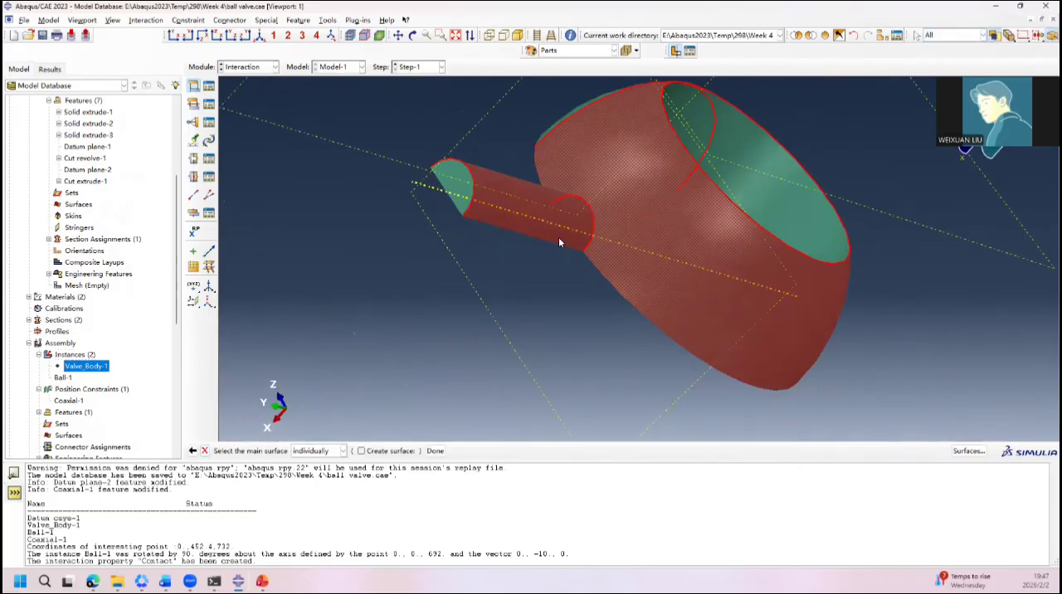
click(434, 450)
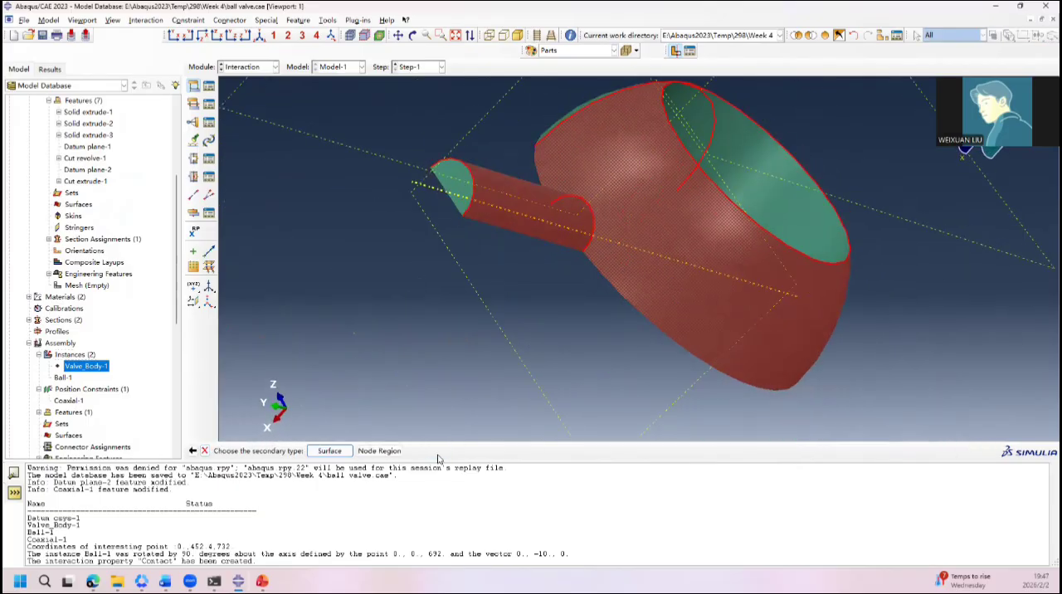
Step: Choose Surface as the secondary type and show the Valve_Body-1 instance again
click(336, 455)
click(68, 376)
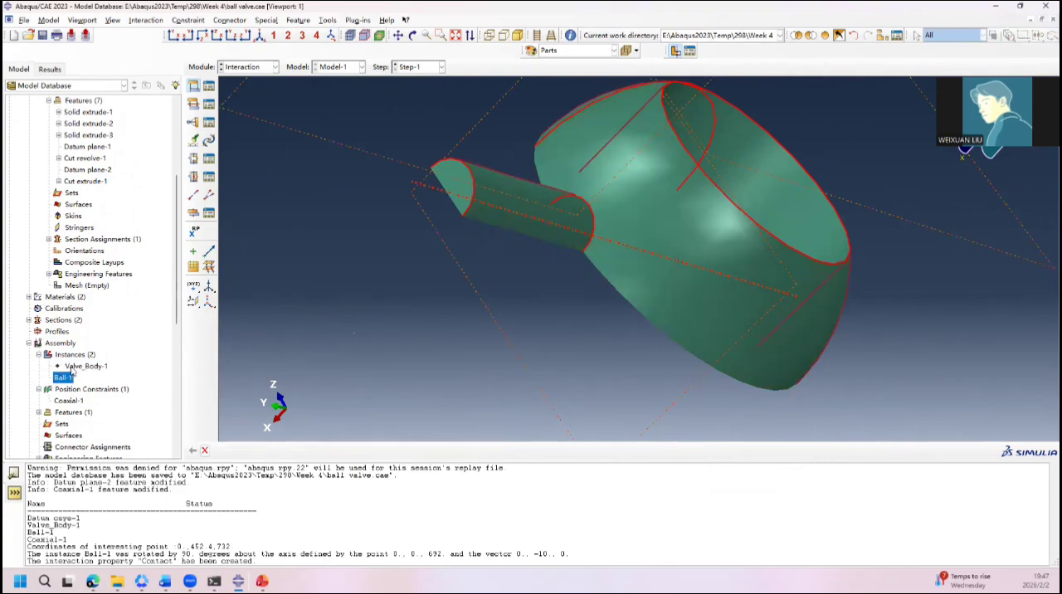
click(73, 367)
right_click(73, 367)
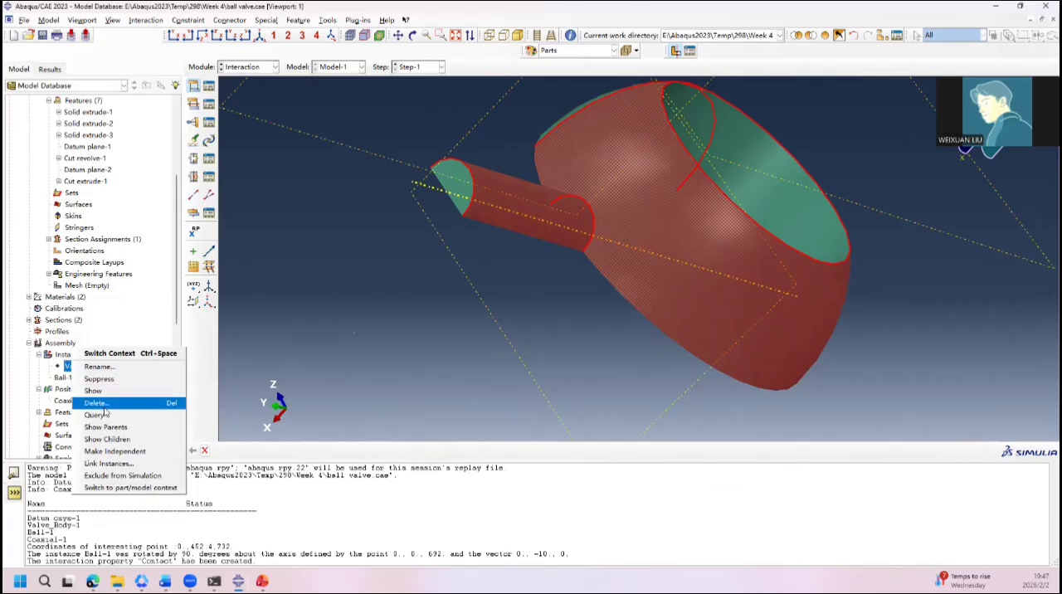
click(96, 391)
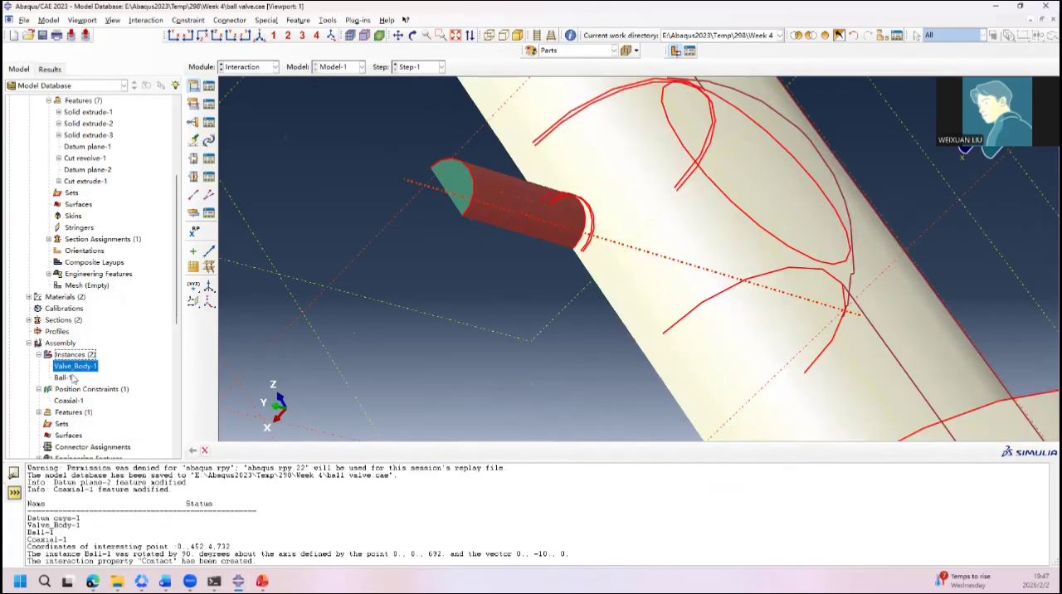
Step: Hide the Ball-1 instance to expose the valve body's inner faces
click(72, 378)
right_click(71, 378)
click(92, 397)
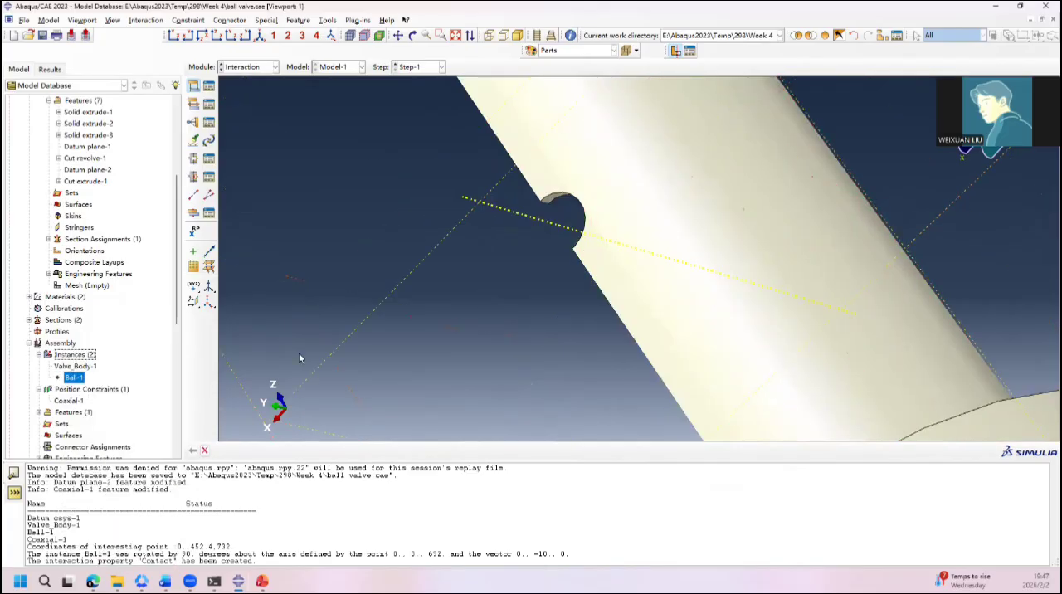
Step: Assign the valve body's spherical cavity and stem hole faces as the secondary surface and create the interaction with the Contact property
ctrl+alt+drag(373, 350, 708, 174)
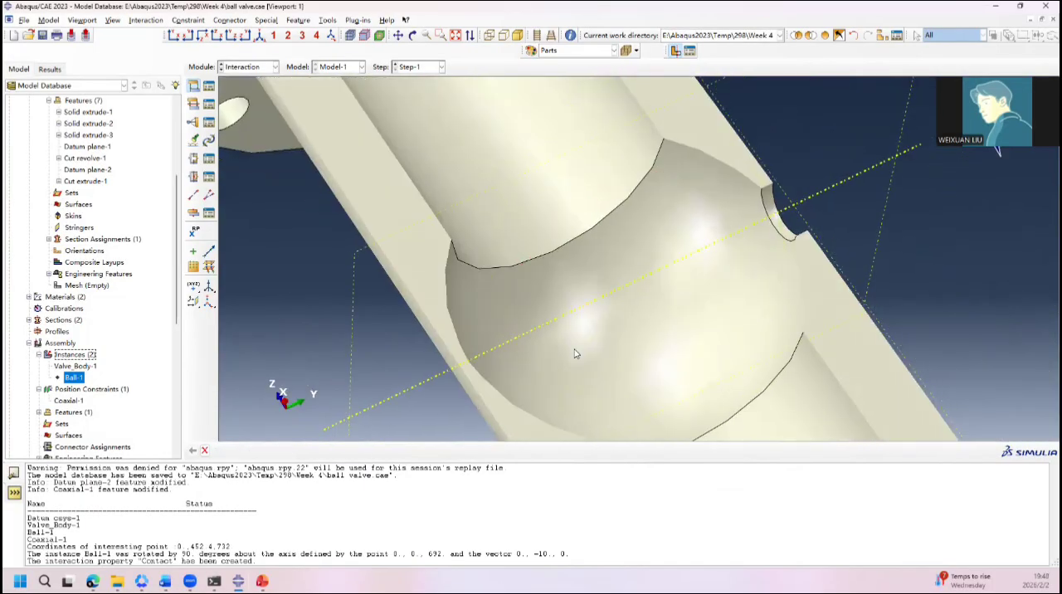
click(204, 451)
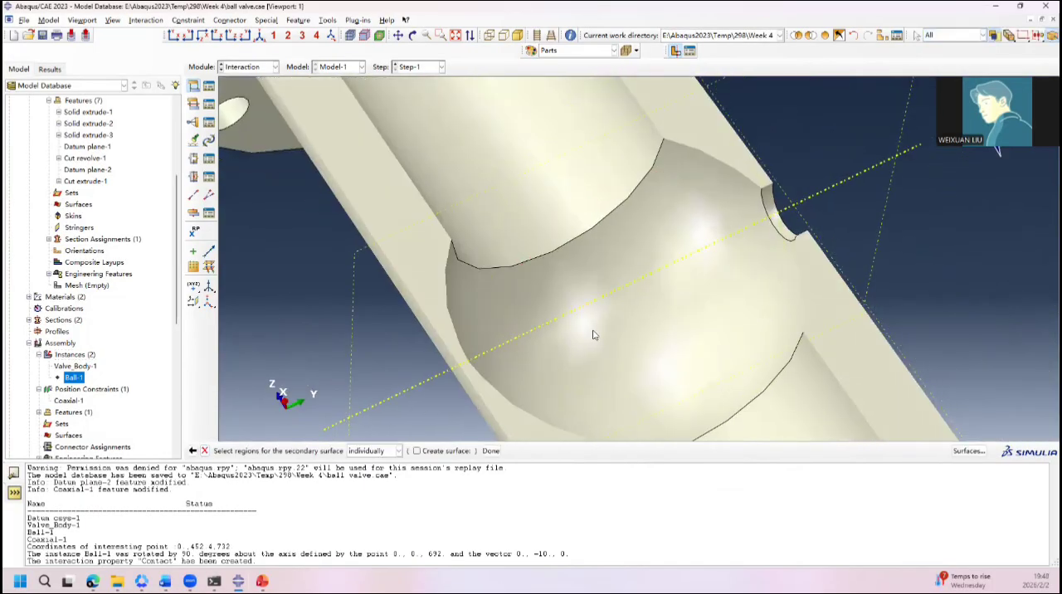
click(657, 219)
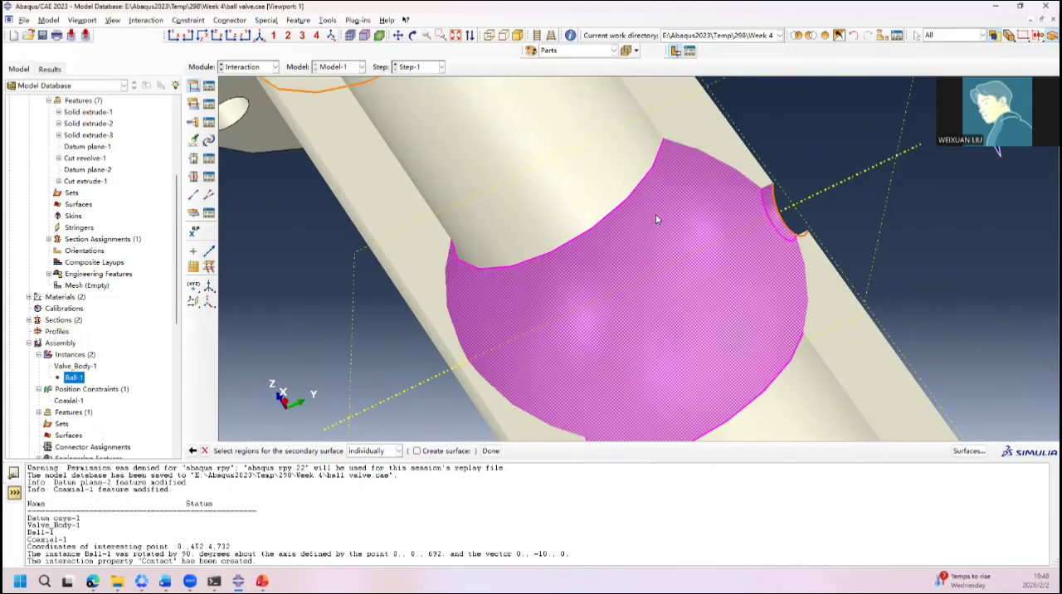
click(490, 451)
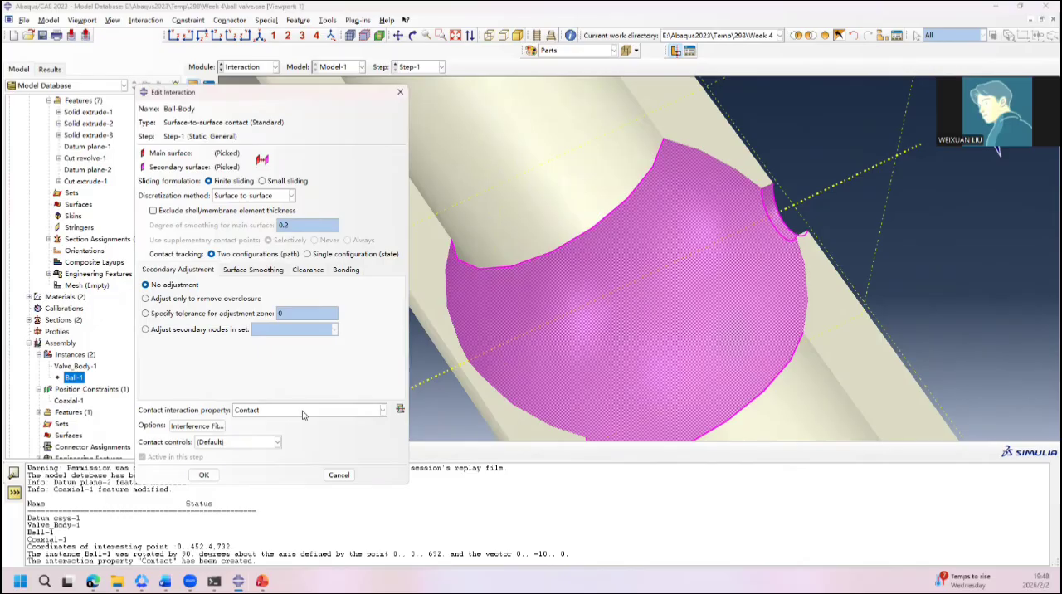
click(206, 475)
Step: Show the Ball-1 instance again inside the valve body
scroll(487, 338, up, 4)
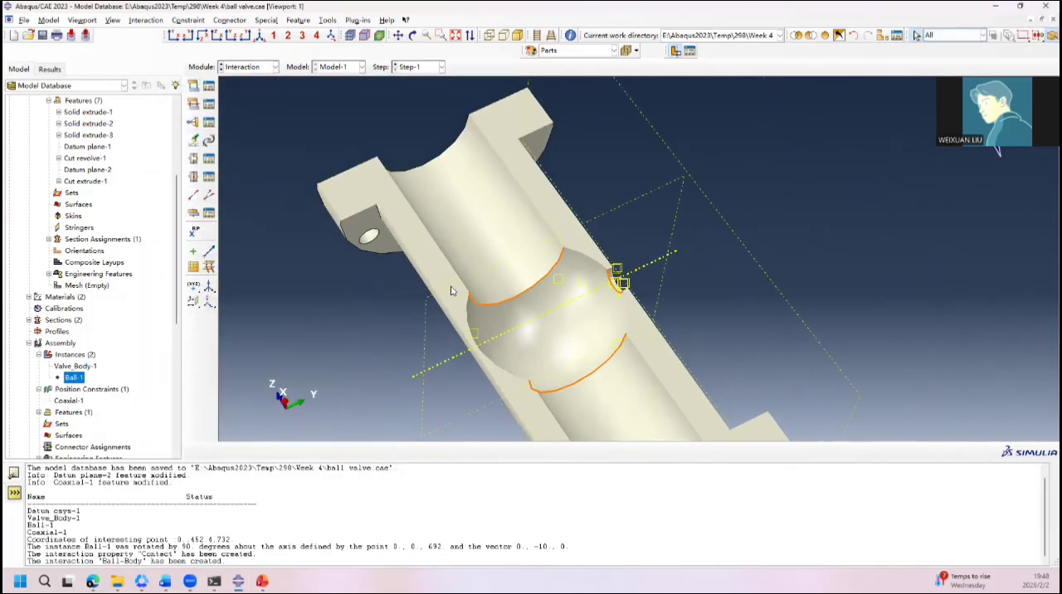
ctrl+alt+drag(452, 290, 522, 435)
ctrl+alt+drag(498, 288, 517, 341)
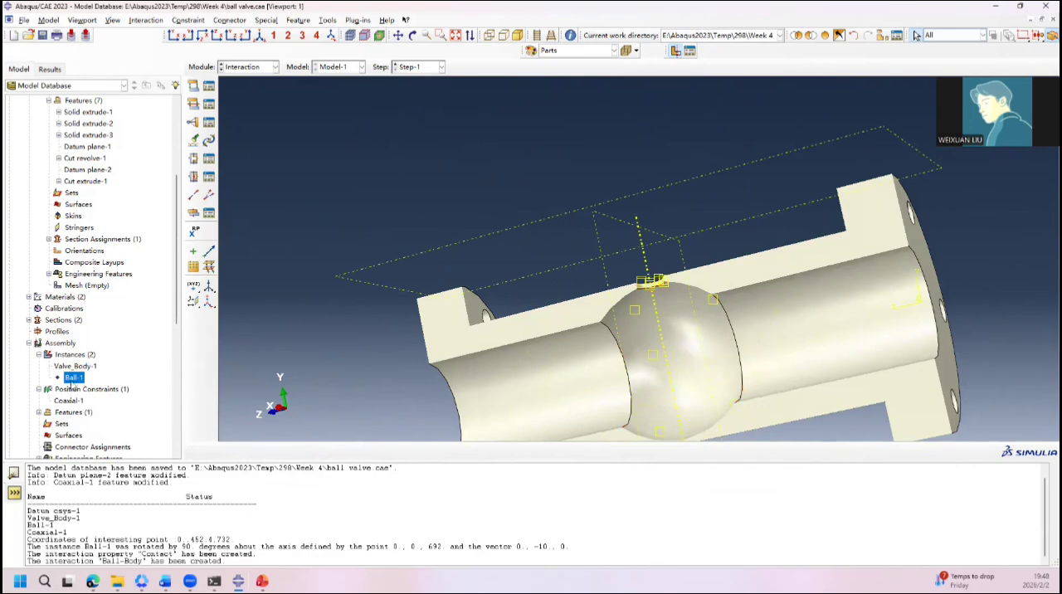
right_click(73, 384)
click(116, 407)
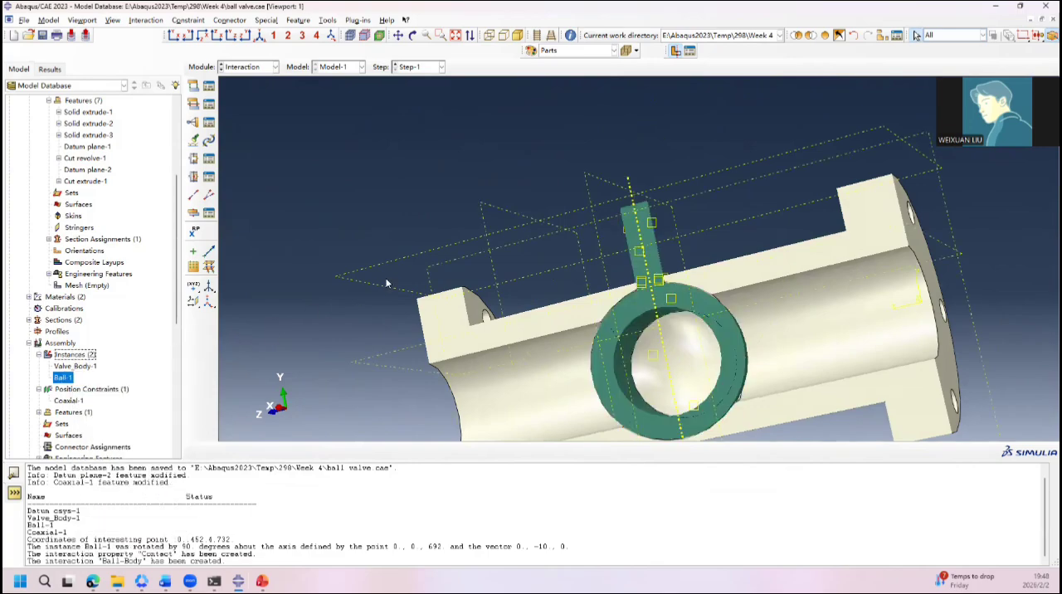
Step: Switch to the Load module and begin a Displacement/Rotation boundary condition named Fix Body in Step-1
click(247, 67)
click(250, 135)
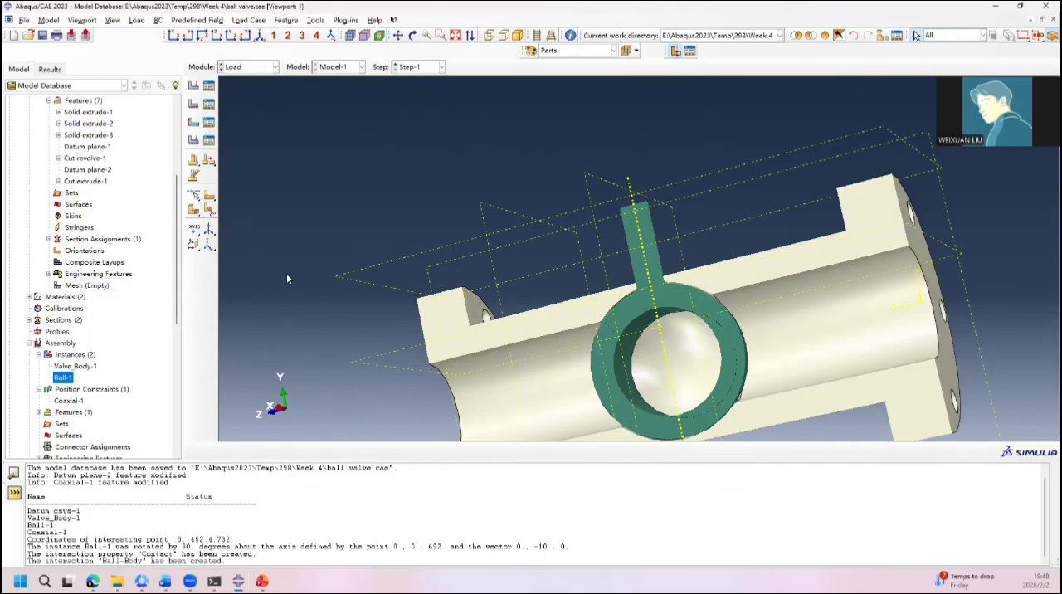
ctrl+alt+drag(286, 273, 611, 238)
scroll(550, 234, up, 3)
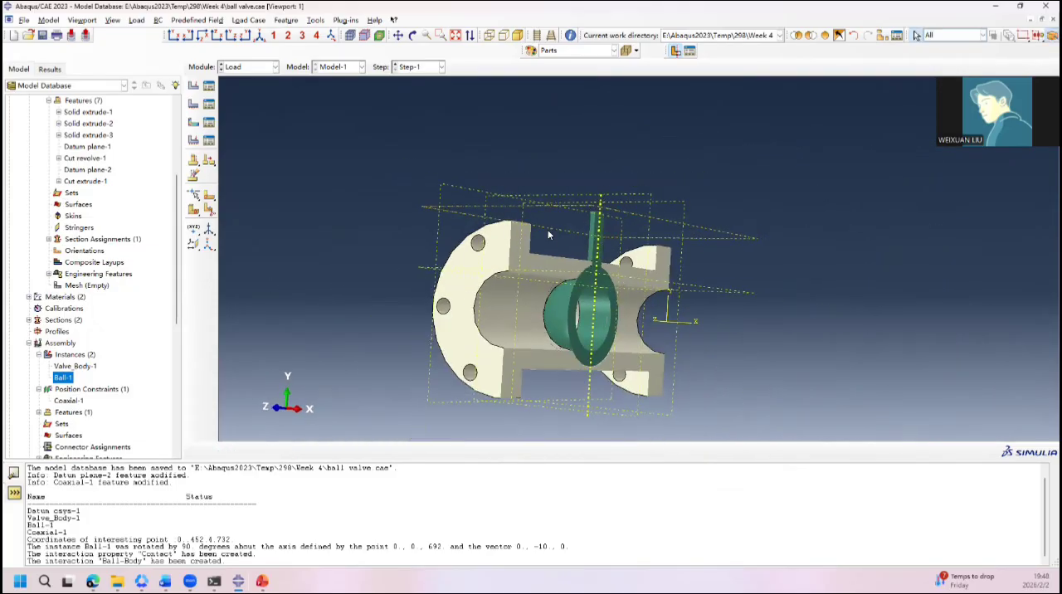
ctrl+alt+drag(472, 217, 546, 322)
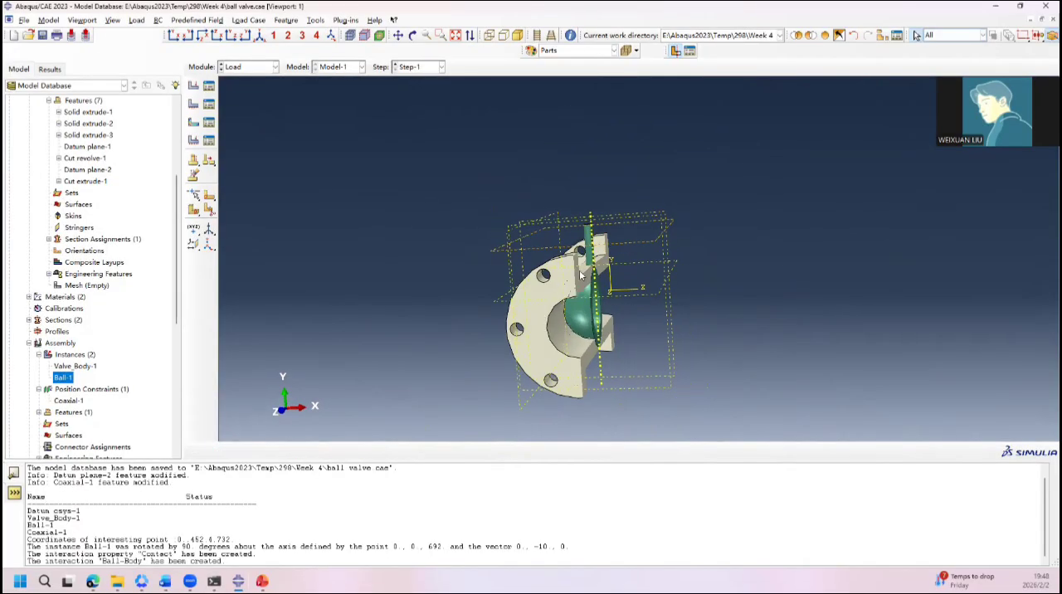
click(194, 103)
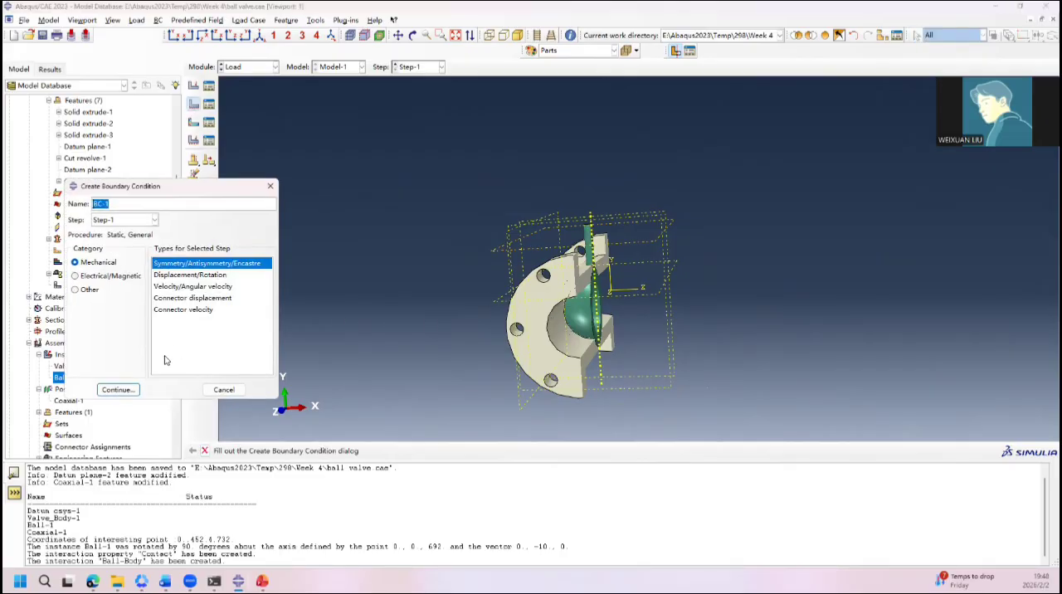
text(Fix Body)
click(207, 275)
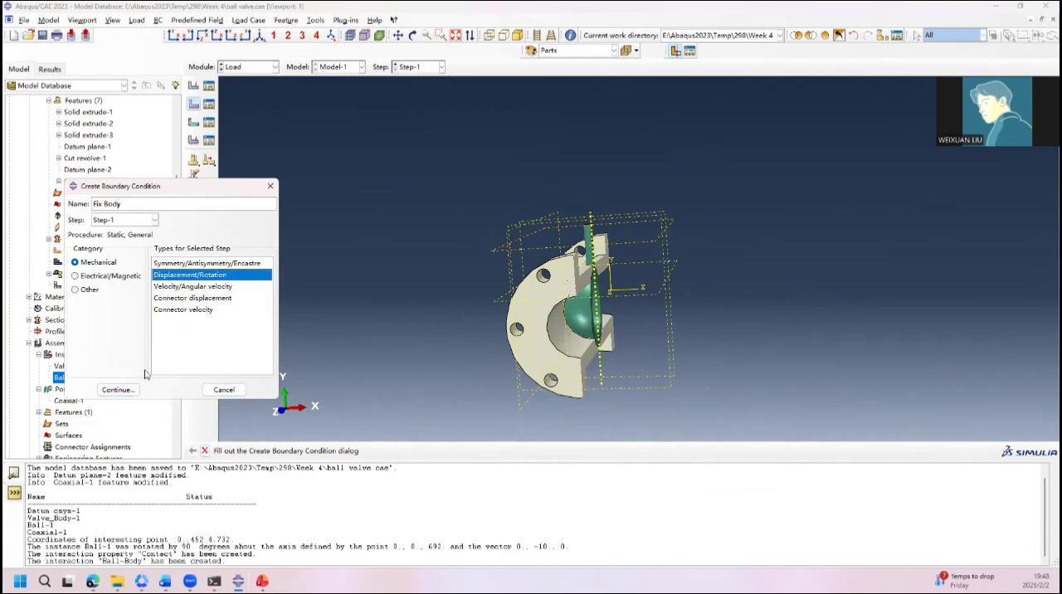
click(117, 390)
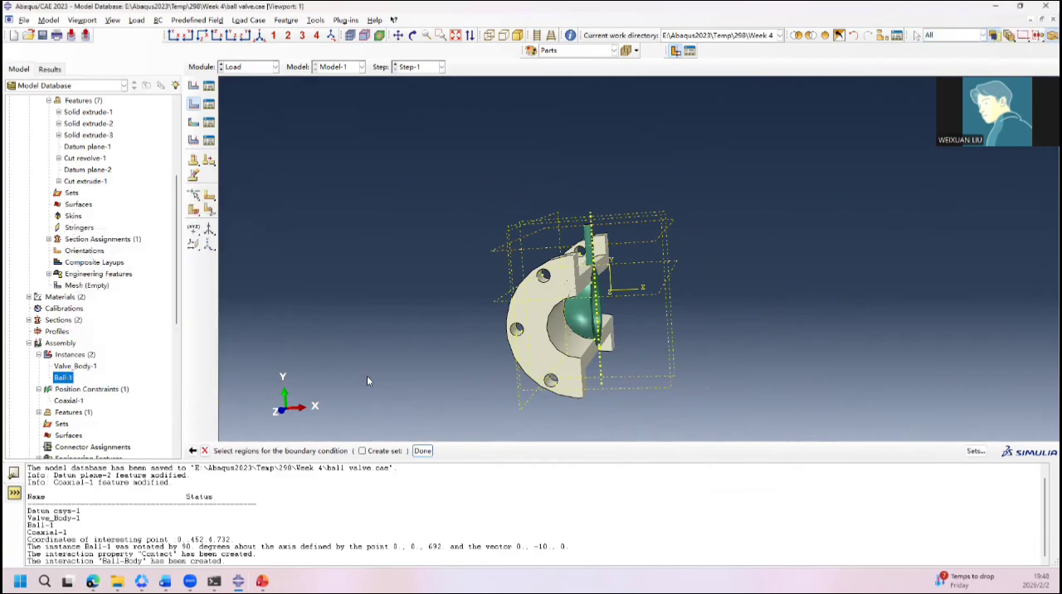
click(512, 371)
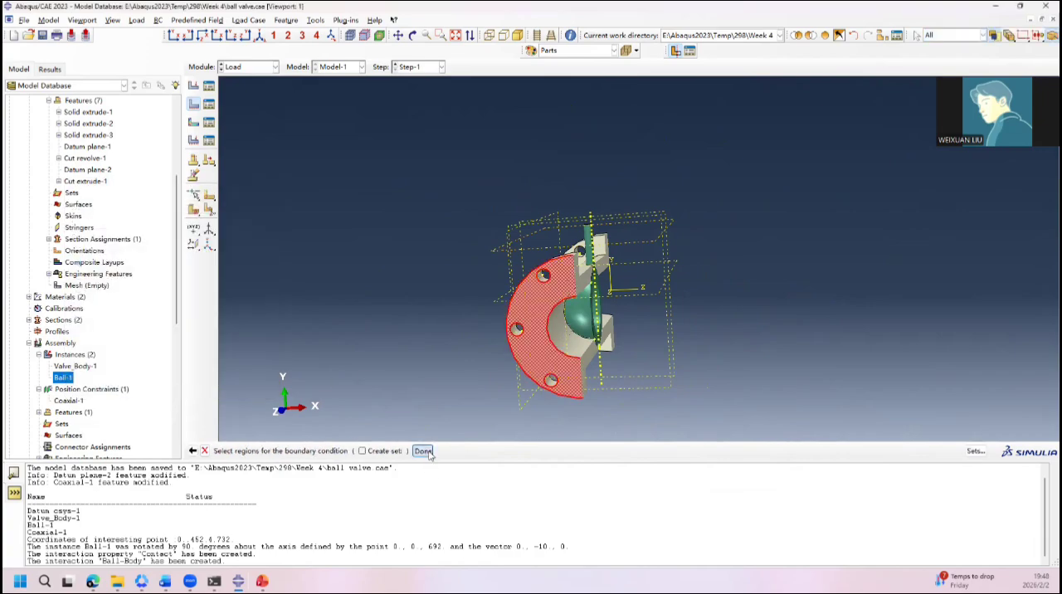
click(429, 453)
click(166, 183)
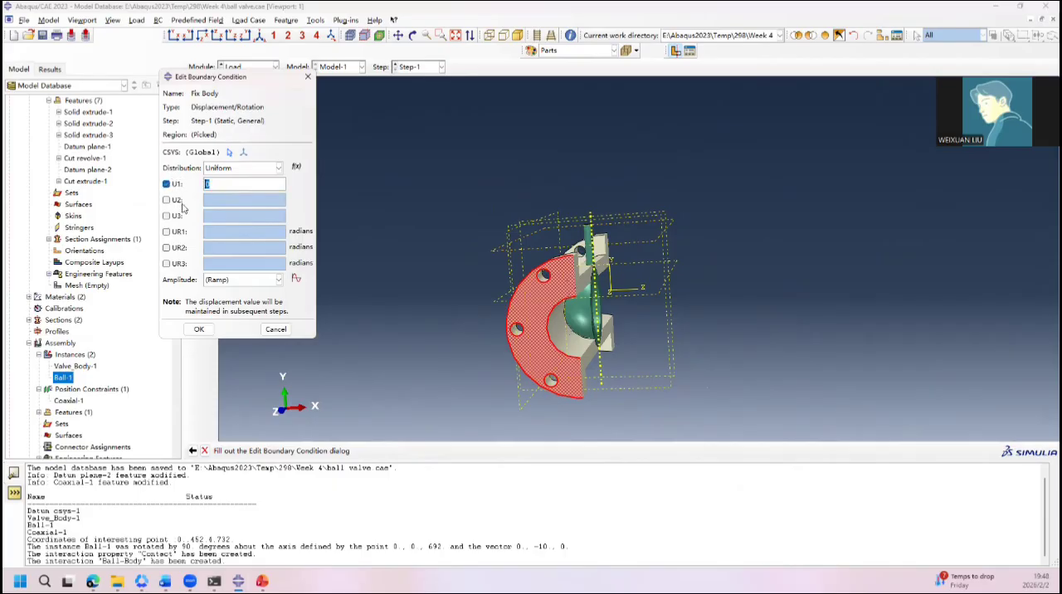
click(166, 199)
click(166, 216)
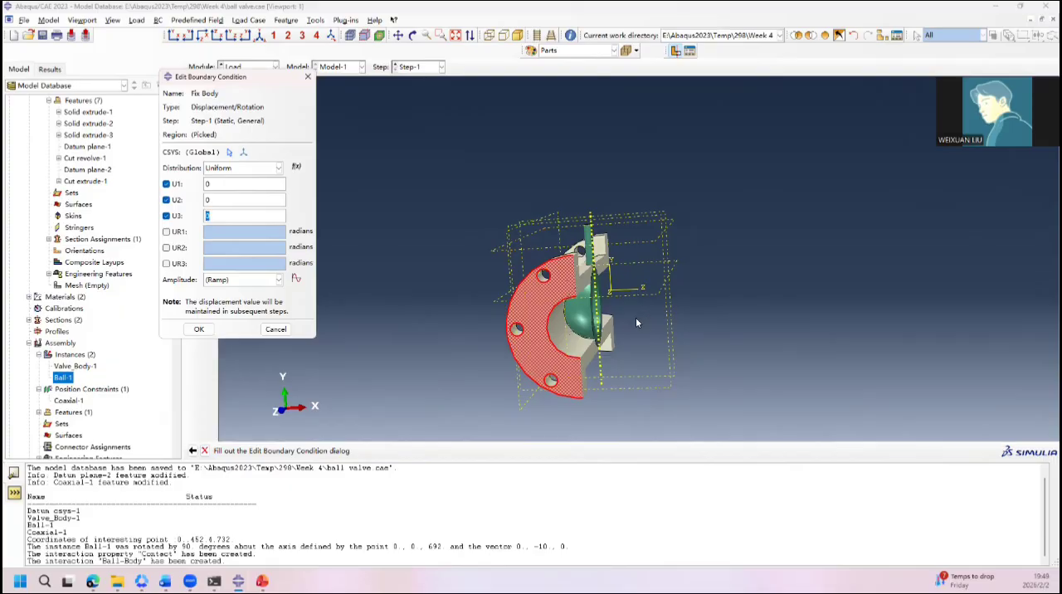
ctrl+alt+drag(690, 322, 420, 216)
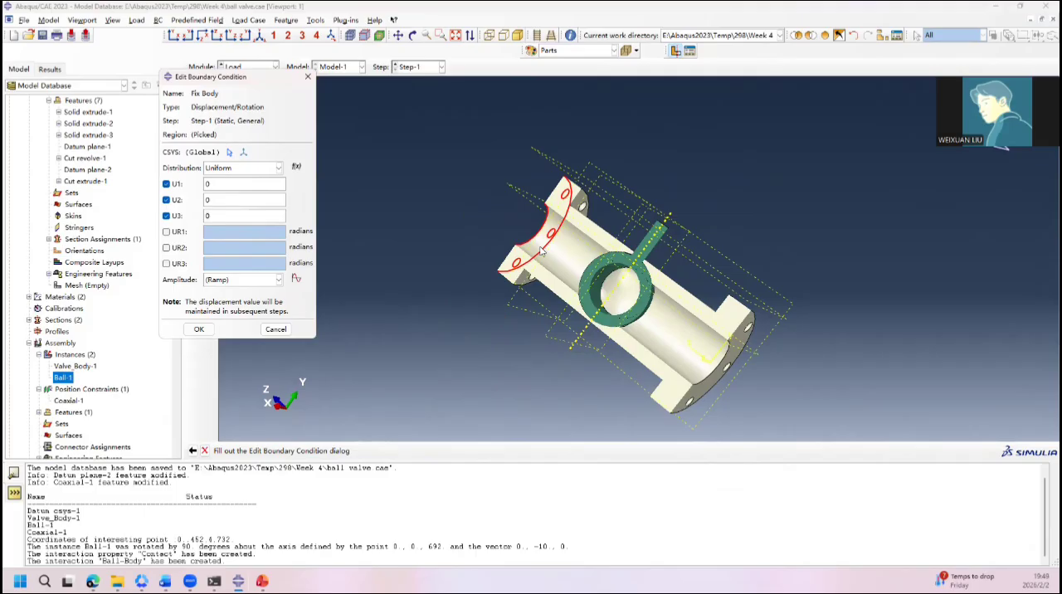
ctrl+alt+drag(549, 239, 667, 322)
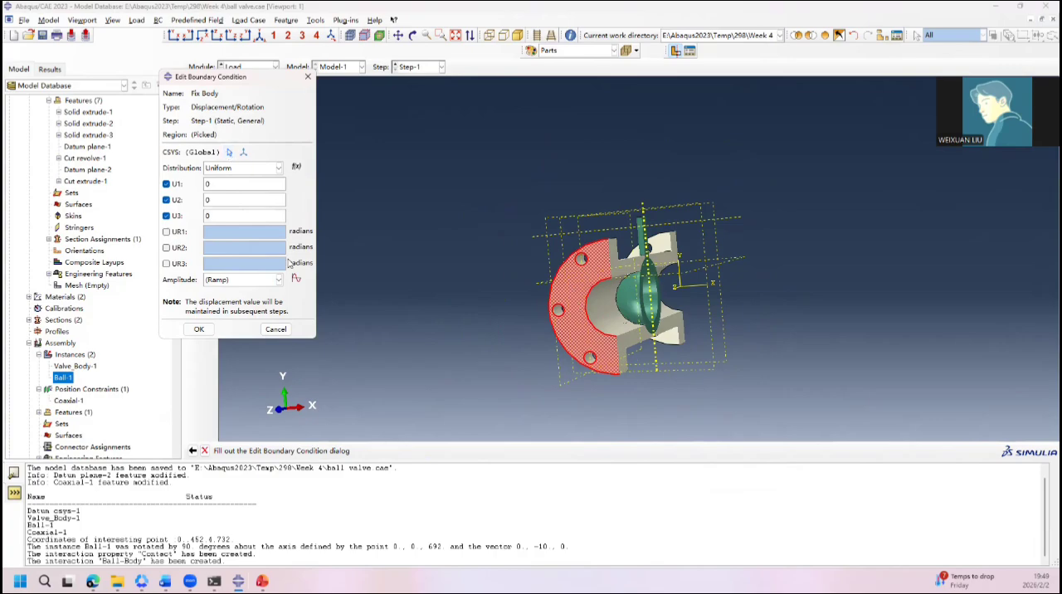
click(276, 329)
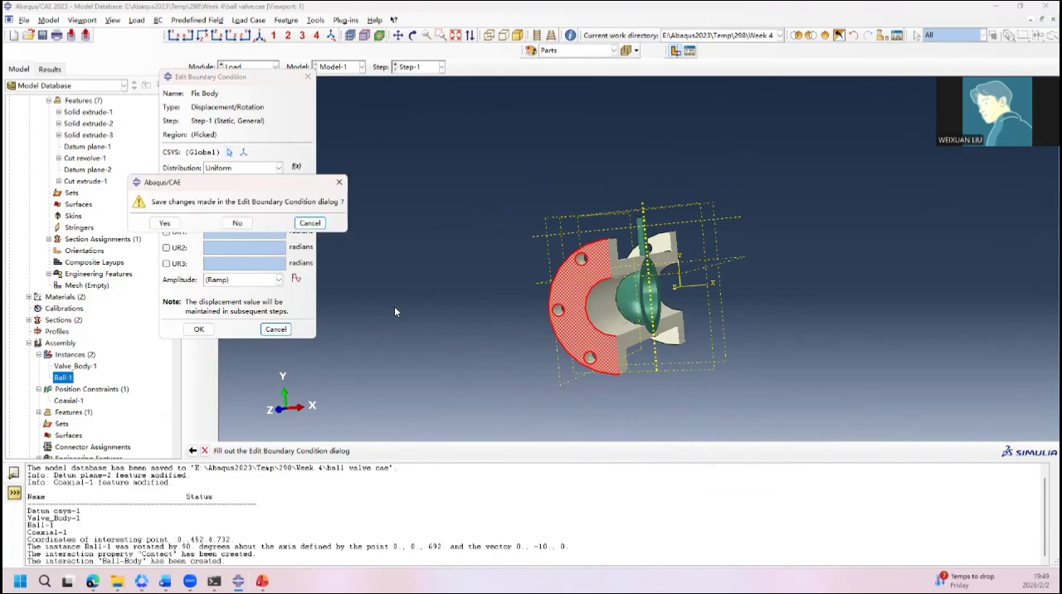
click(237, 224)
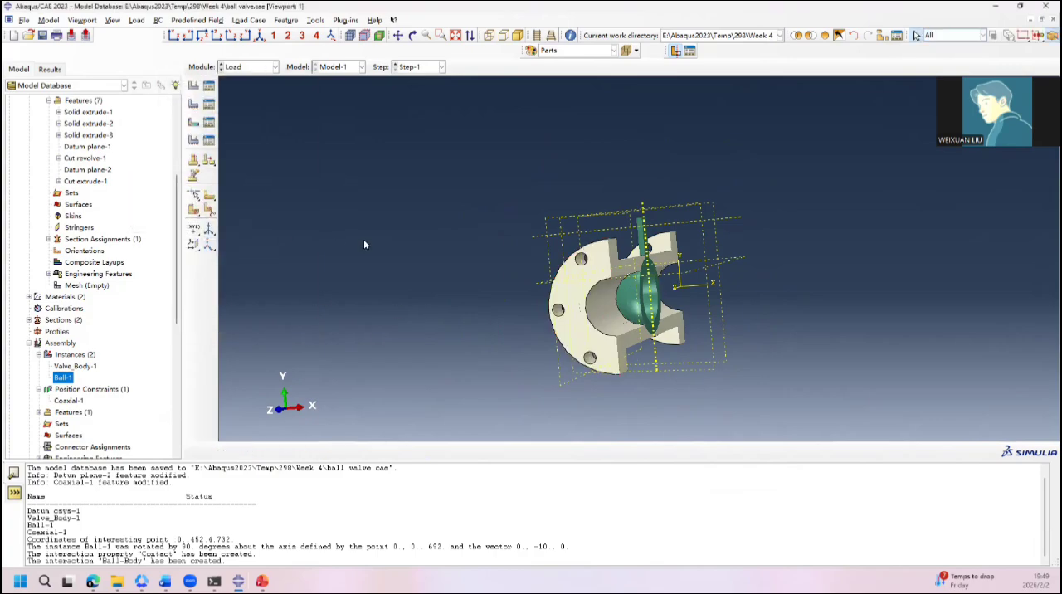
Step: Begin a Displacement/Rotation boundary condition named Body Fixed in Step-1 on the flange face at one end of the valve body
click(192, 105)
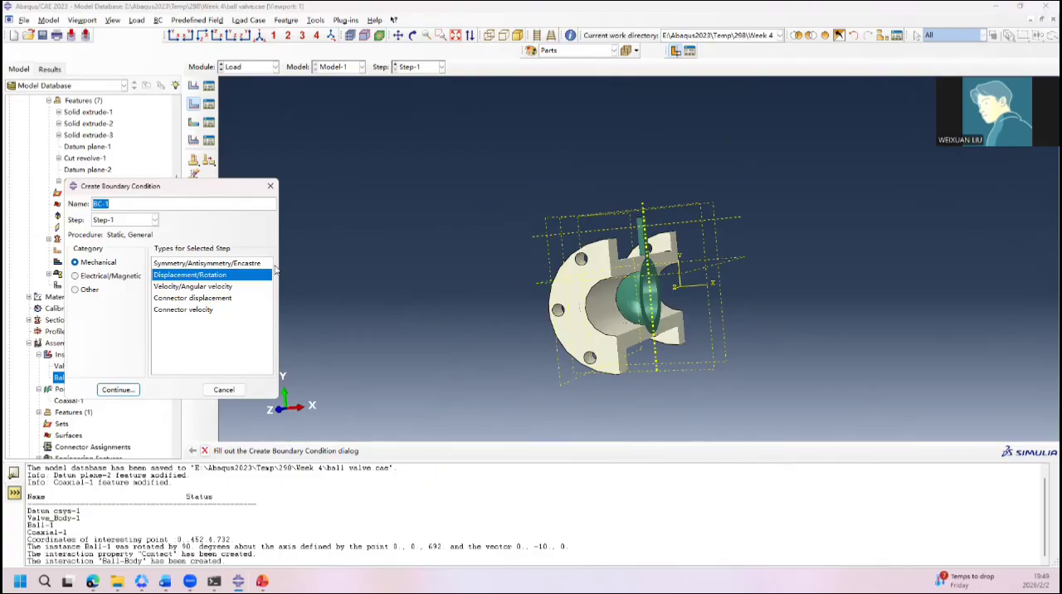
text(Body Fixed)
ctrl+alt+drag(745, 297, 452, 244)
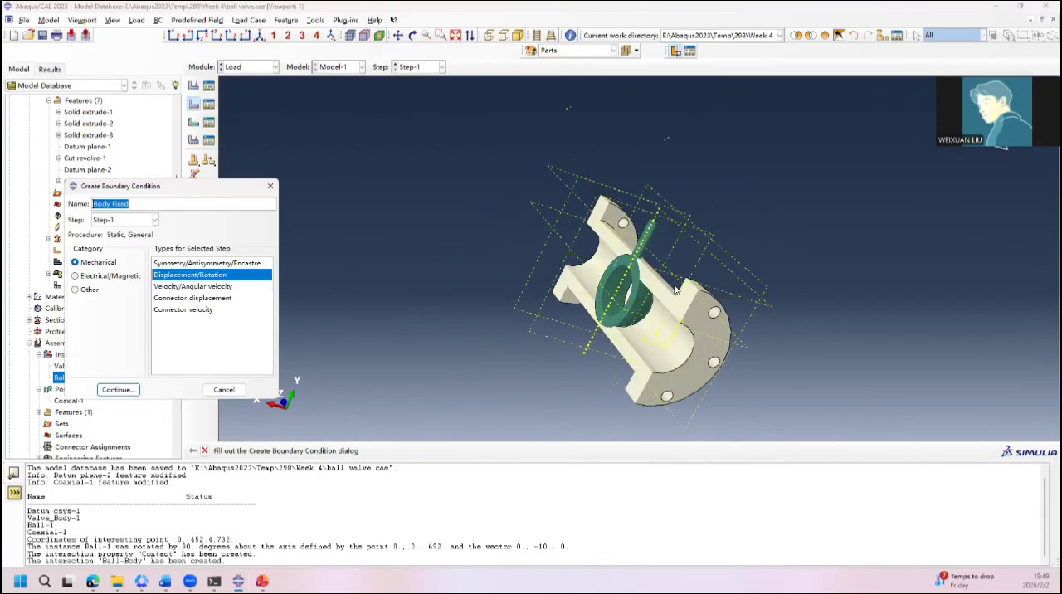
click(117, 391)
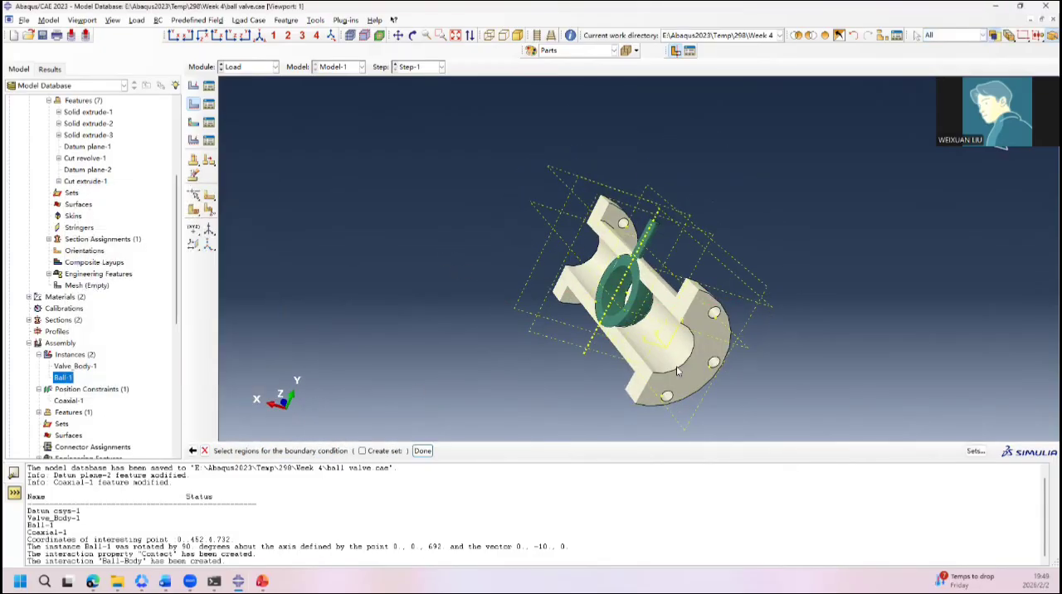
click(656, 347)
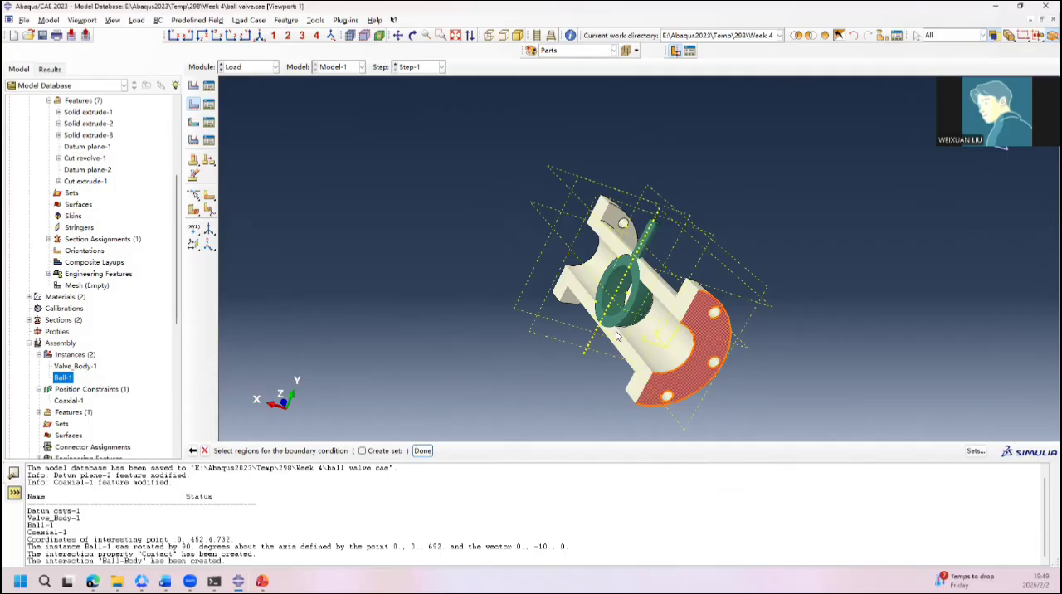
ctrl+alt+drag(644, 342, 581, 299)
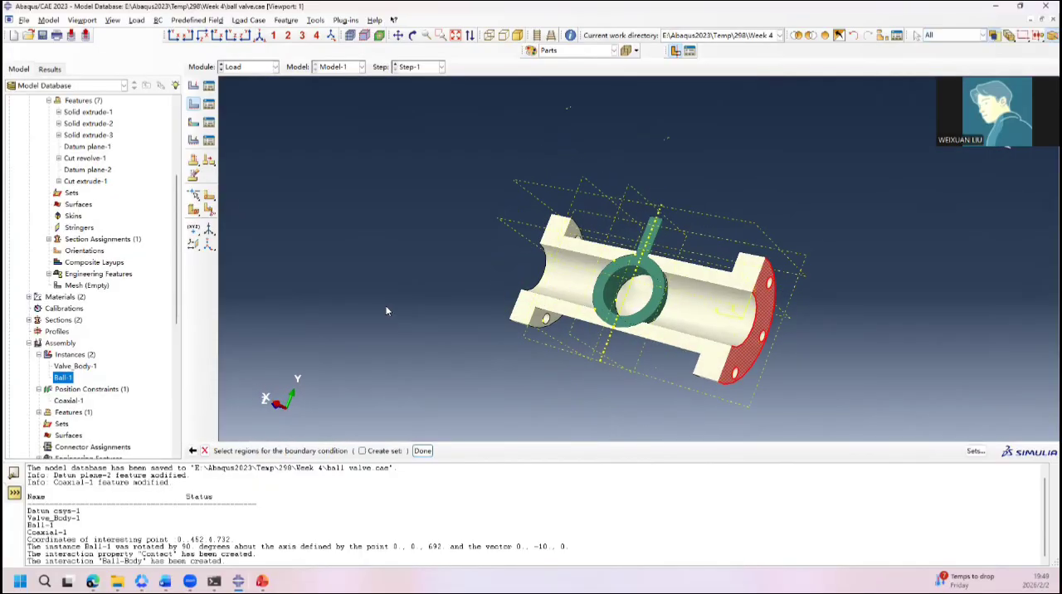
click(422, 451)
Step: Constrain U1, U2 and U3 to 0 for the Body Fixed boundary condition and create it
click(174, 185)
click(176, 202)
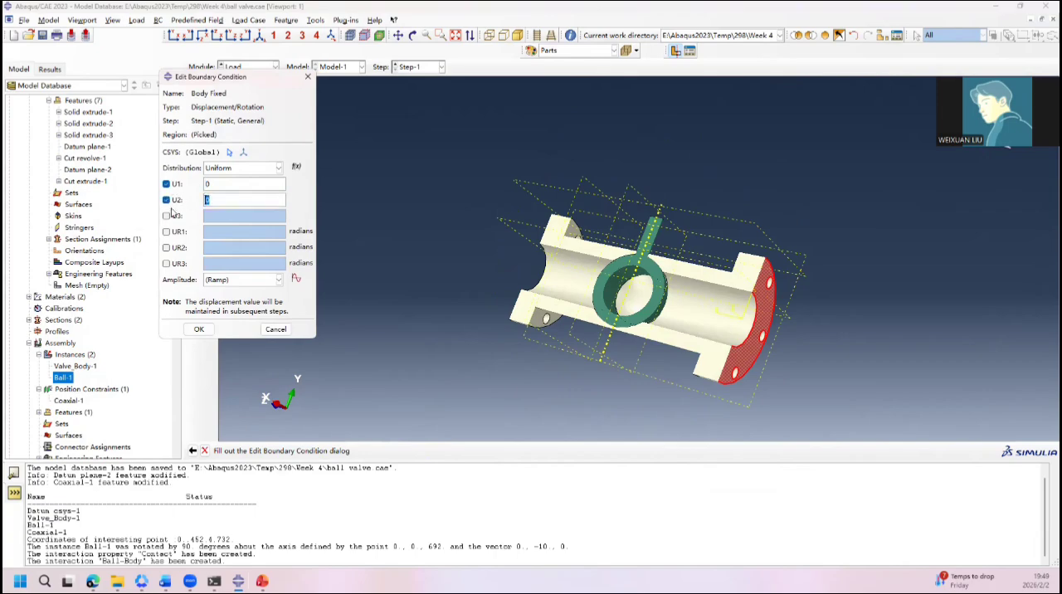
click(173, 217)
click(198, 329)
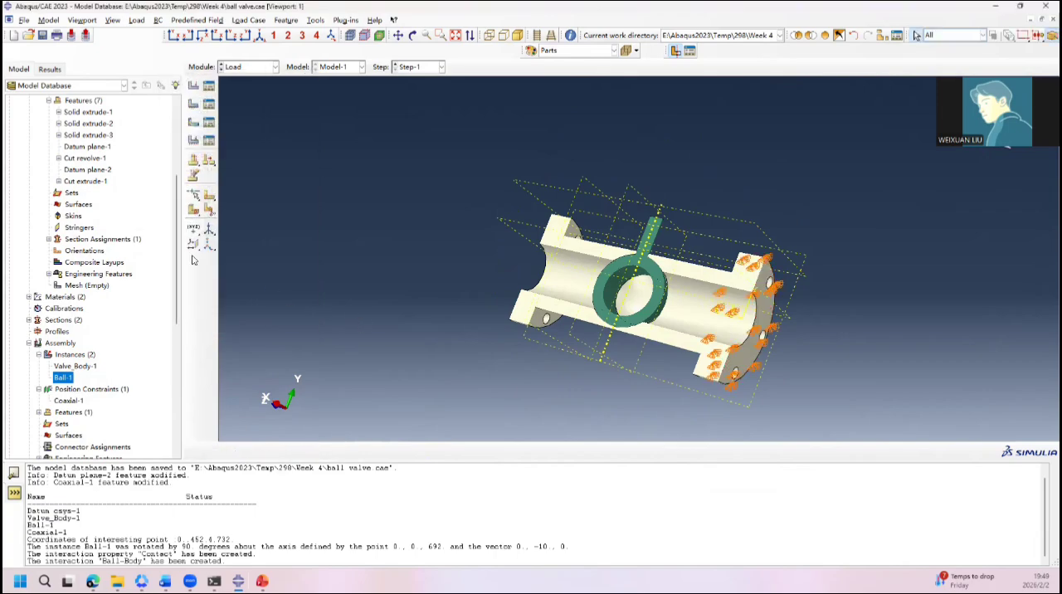
Step: Hide the Valve_Body-1 instance to examine the ball and stem from several angles, and show the valve body again
click(86, 366)
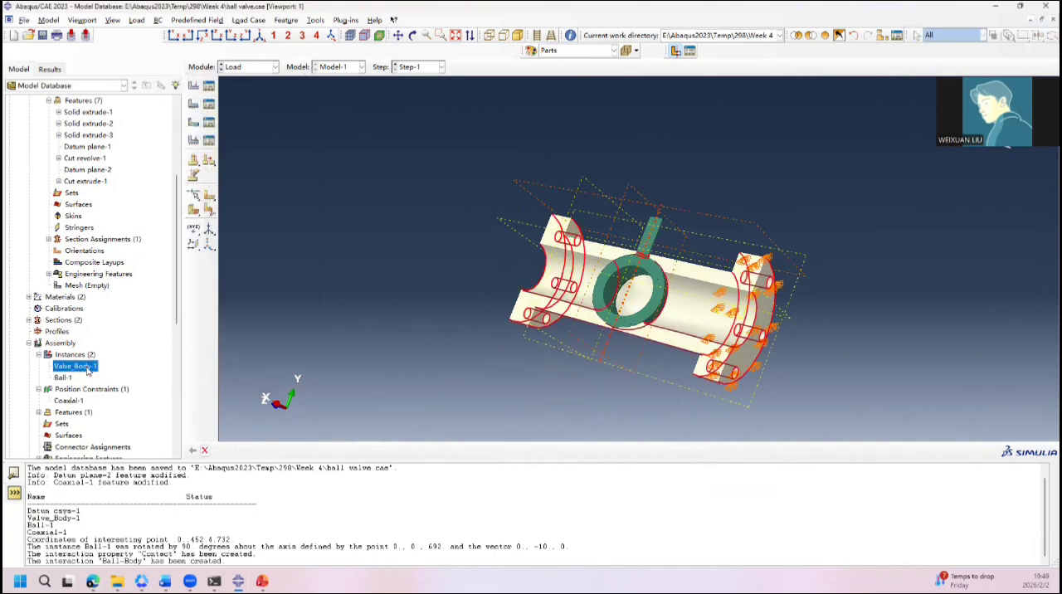
right_click(88, 370)
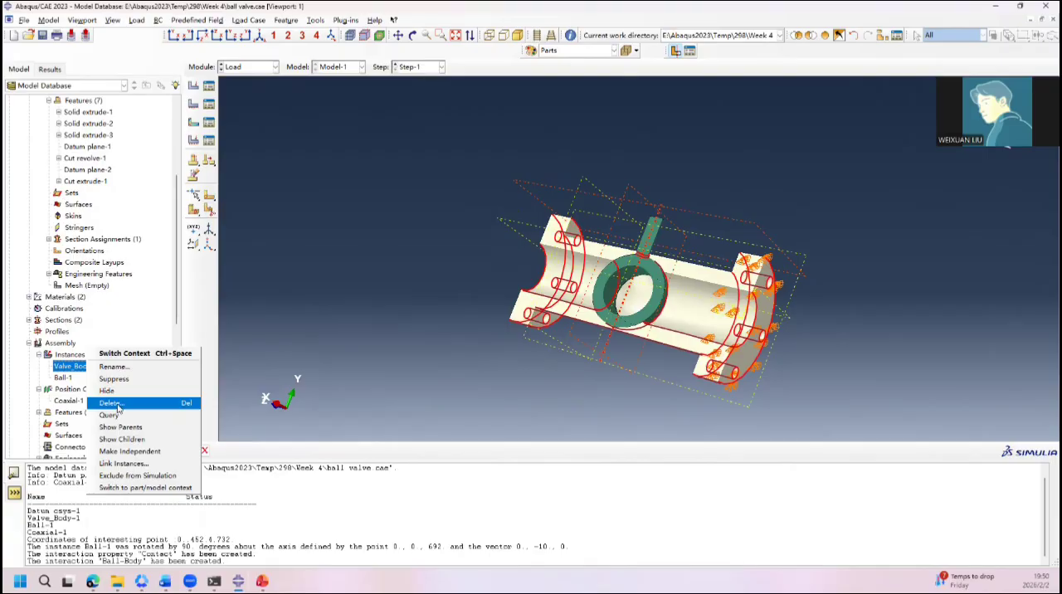
click(107, 390)
mouse_move(663, 309)
ctrl+alt+mouse_down()
mouse_move(562, 272)
mouse_move(523, 233)
mouse_move(659, 301)
ctrl+alt+mouse_up()
ctrl+alt+drag(522, 284, 448, 318)
ctrl+alt+drag(642, 250, 531, 291)
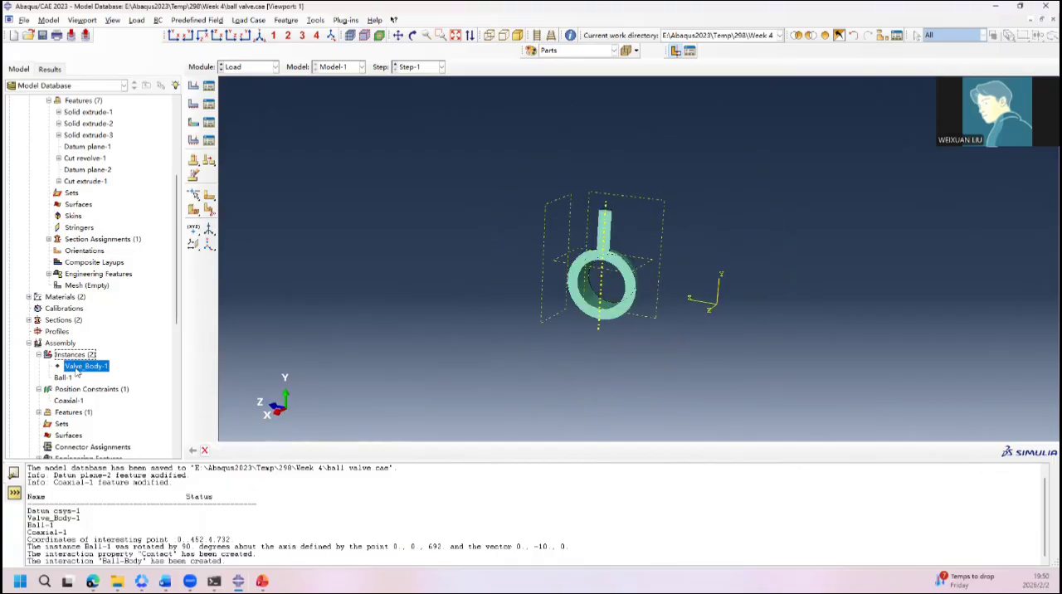
right_click(76, 373)
click(83, 392)
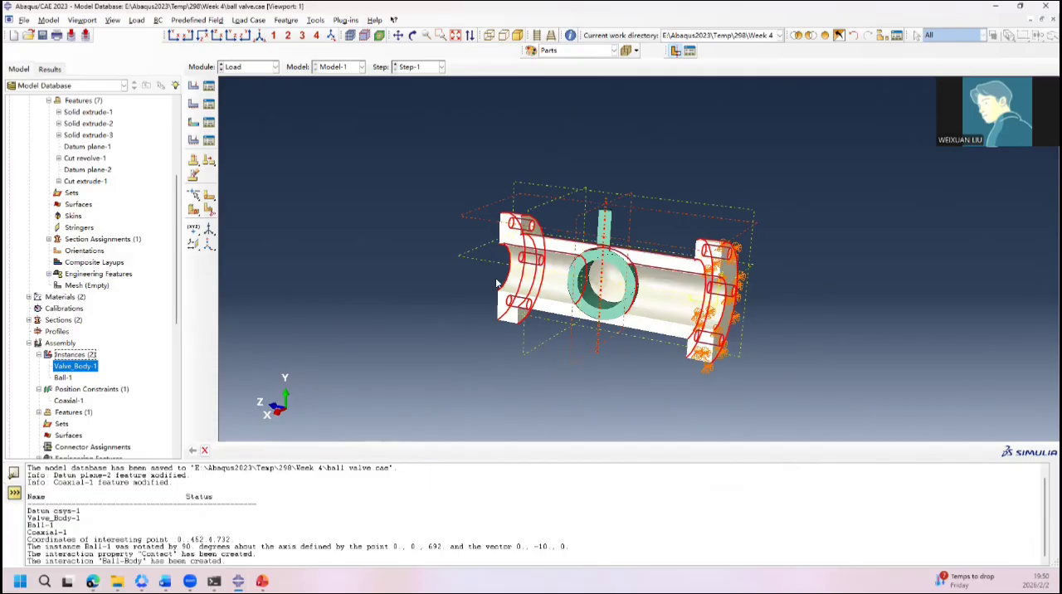
Step: Begin a Displacement/Rotation boundary condition named Stem in Step-1 on the end face of the ball's stem
ctrl+alt+drag(496, 284, 635, 337)
click(194, 103)
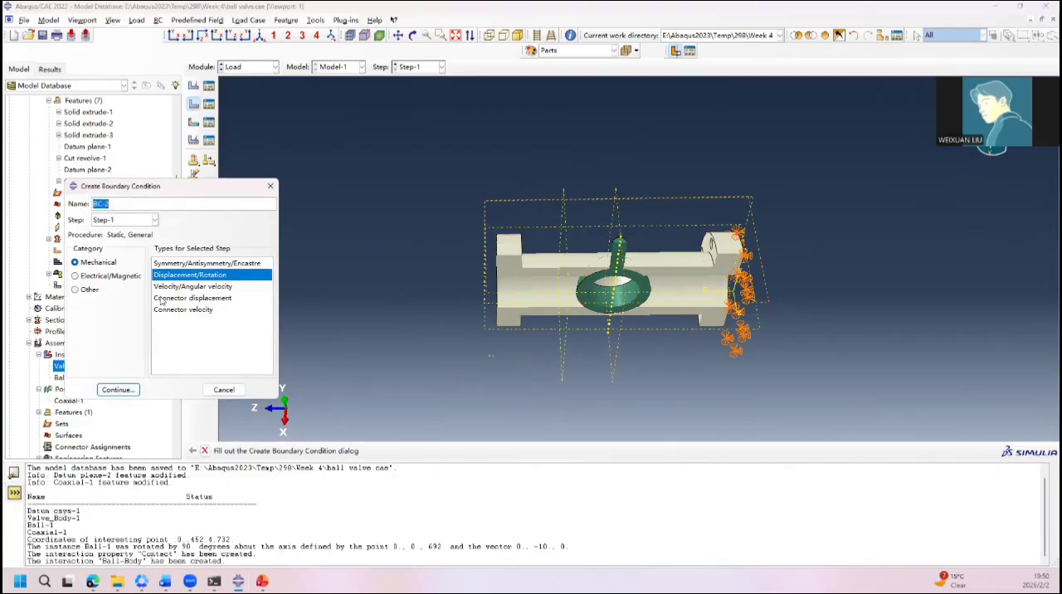
text(Stem)
click(117, 389)
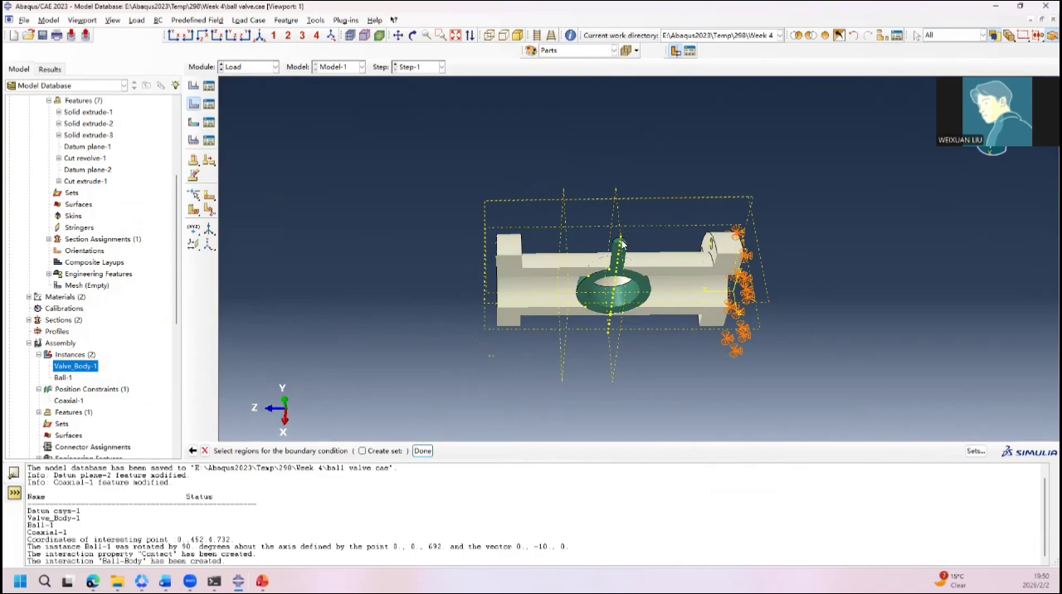
scroll(623, 243, down, 5)
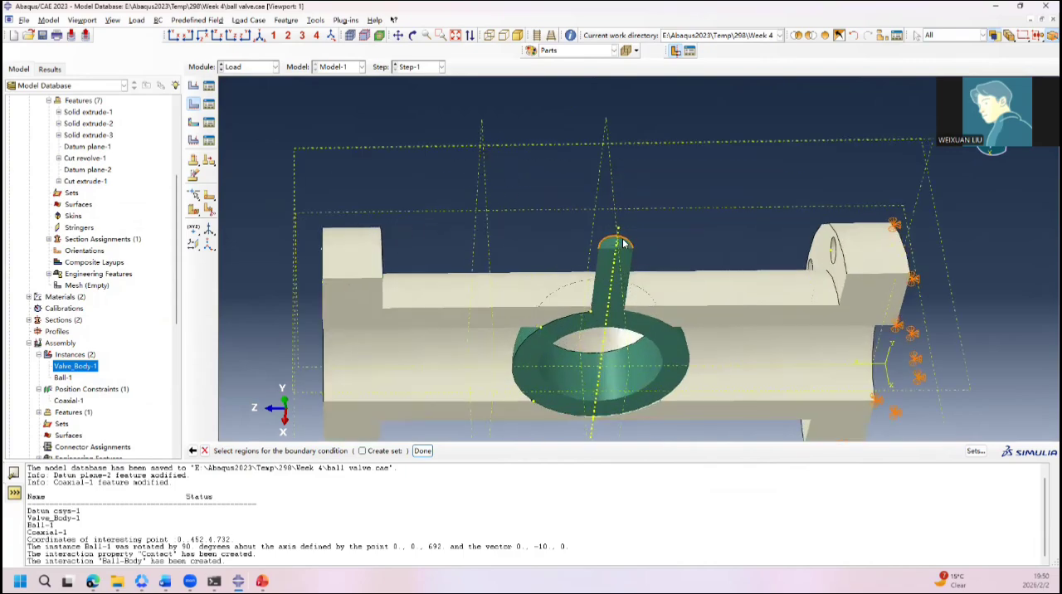
scroll(639, 255, down, 2)
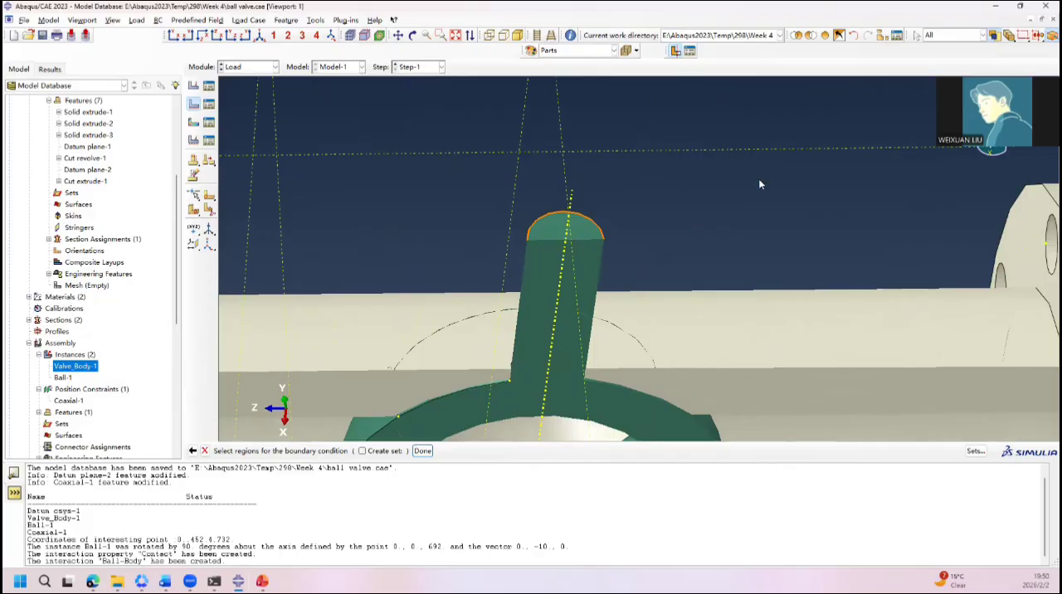
click(469, 328)
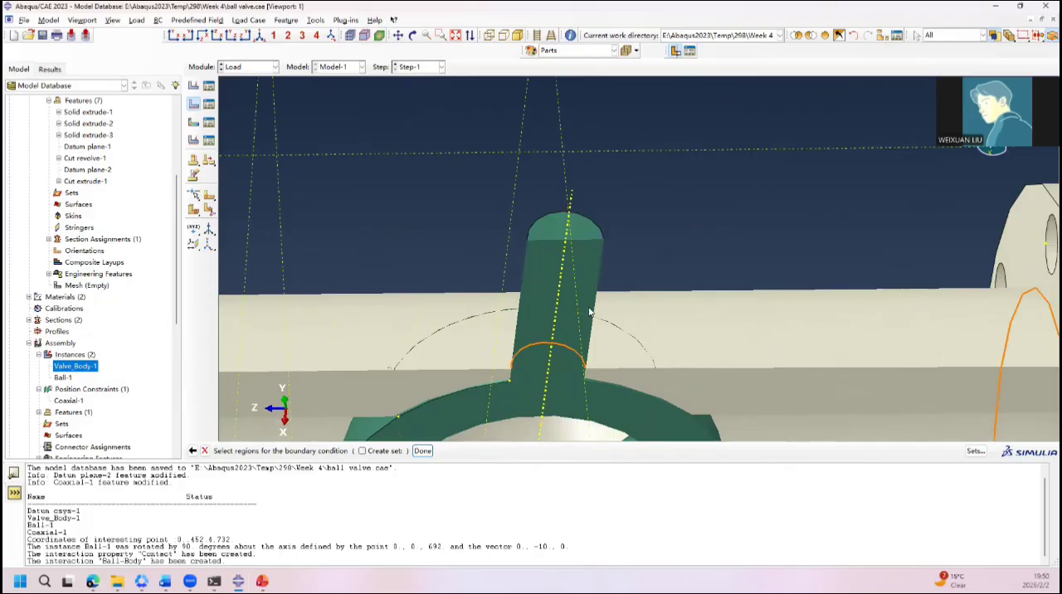
ctrl+alt+drag(659, 220, 570, 367)
click(558, 414)
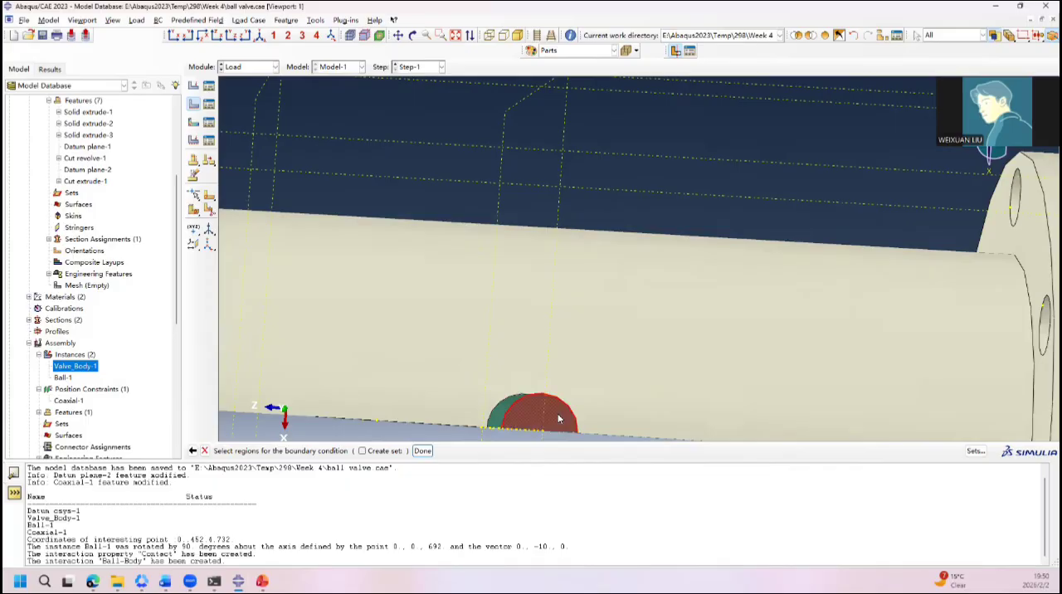
click(423, 451)
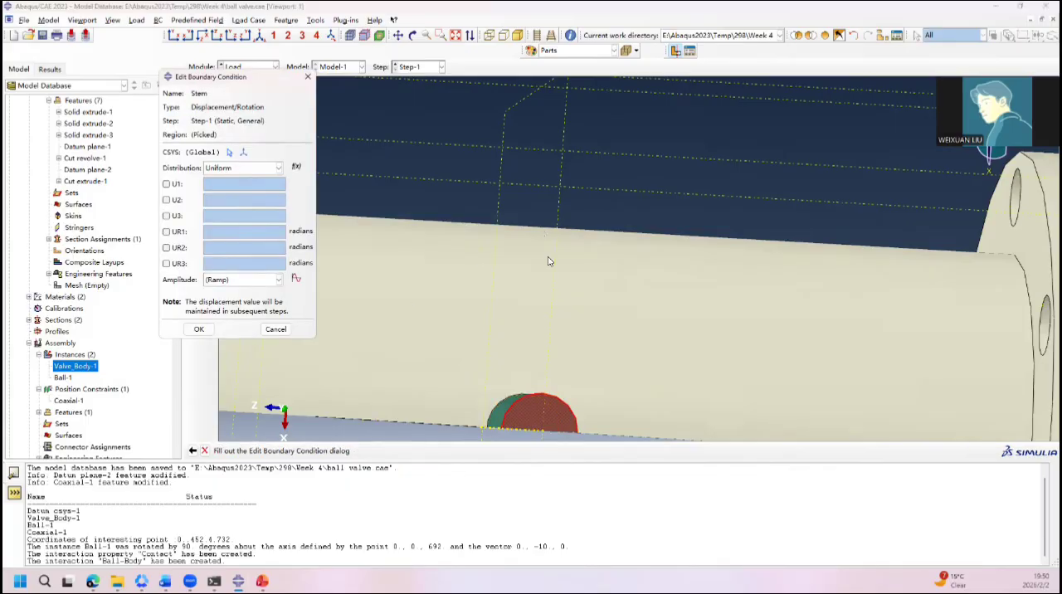
Step: Constrain U1, U2 and U3 to 0 for the Stem boundary condition and create it
ctrl+alt+drag(551, 262, 561, 147)
scroll(560, 148, down, 10)
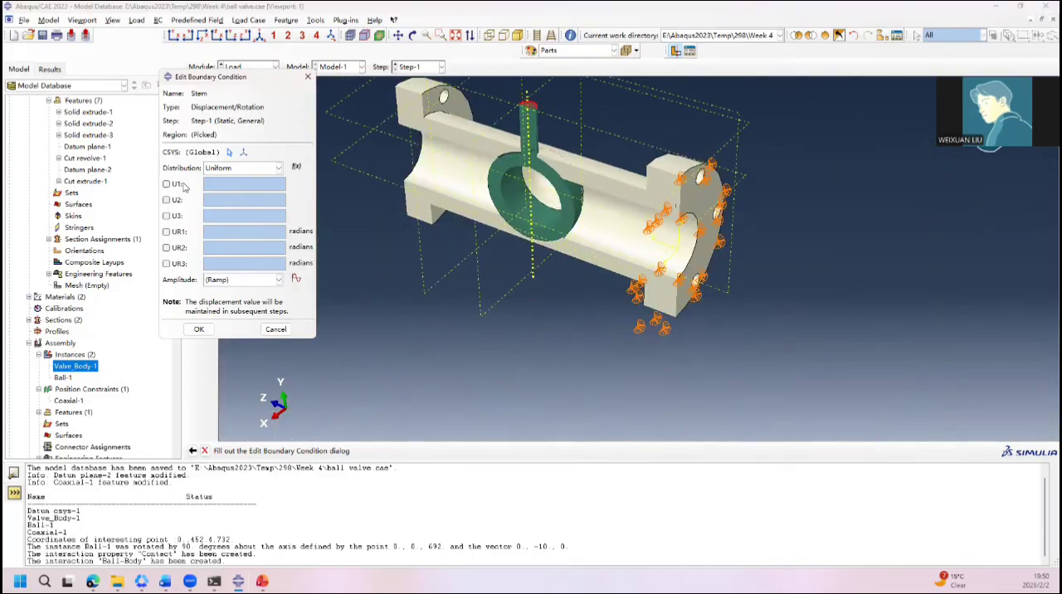
click(166, 184)
click(166, 200)
click(167, 216)
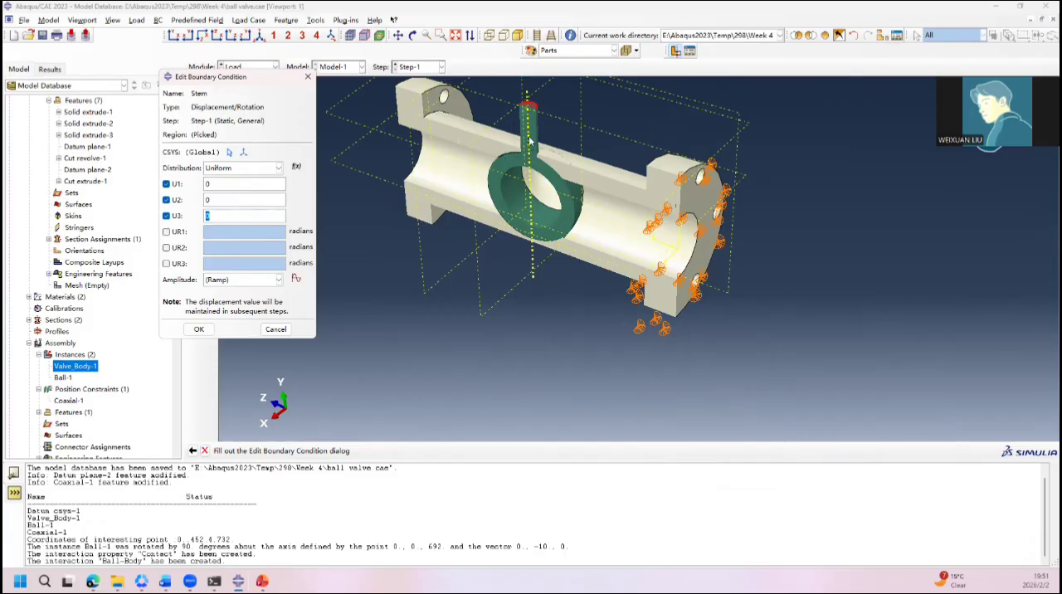
click(199, 329)
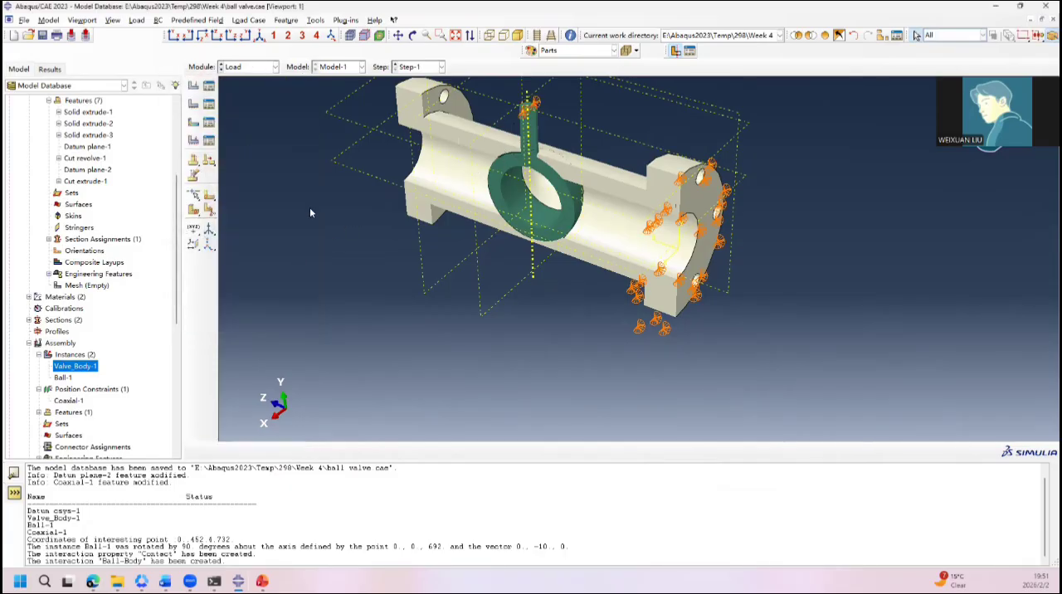
Step: Begin a Pressure load named Pressure in Step-1 on the valve body's bore surface at the end opposite the fixed flange
click(193, 85)
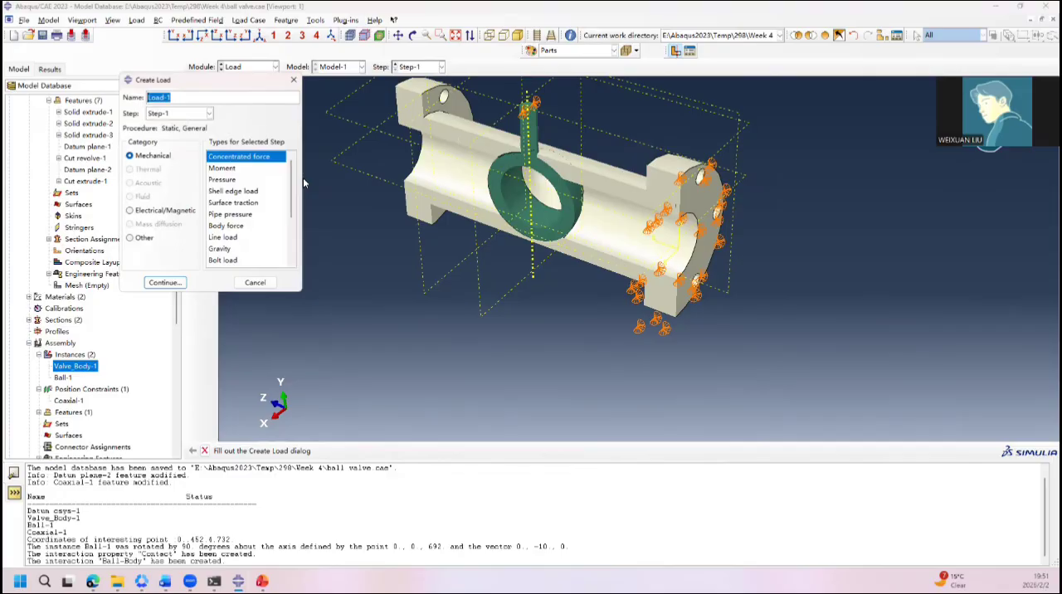
click(236, 179)
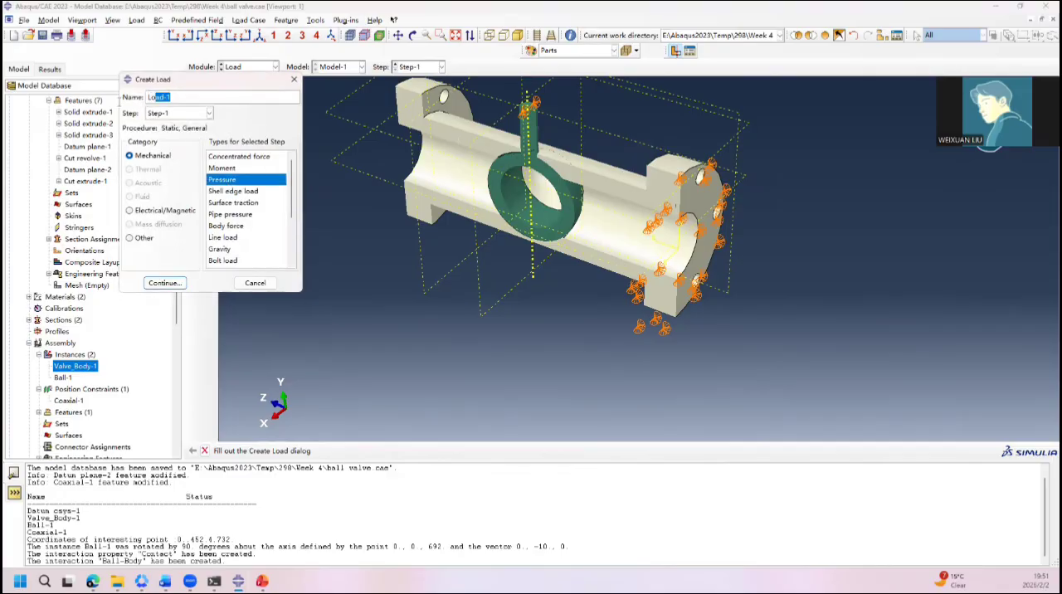
text(Pressure)
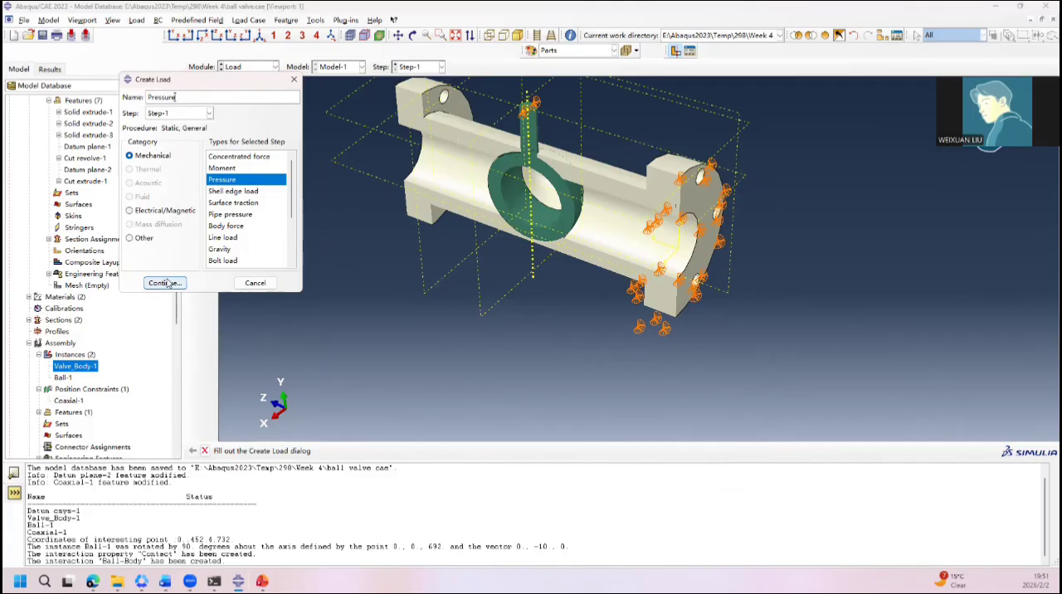
click(165, 283)
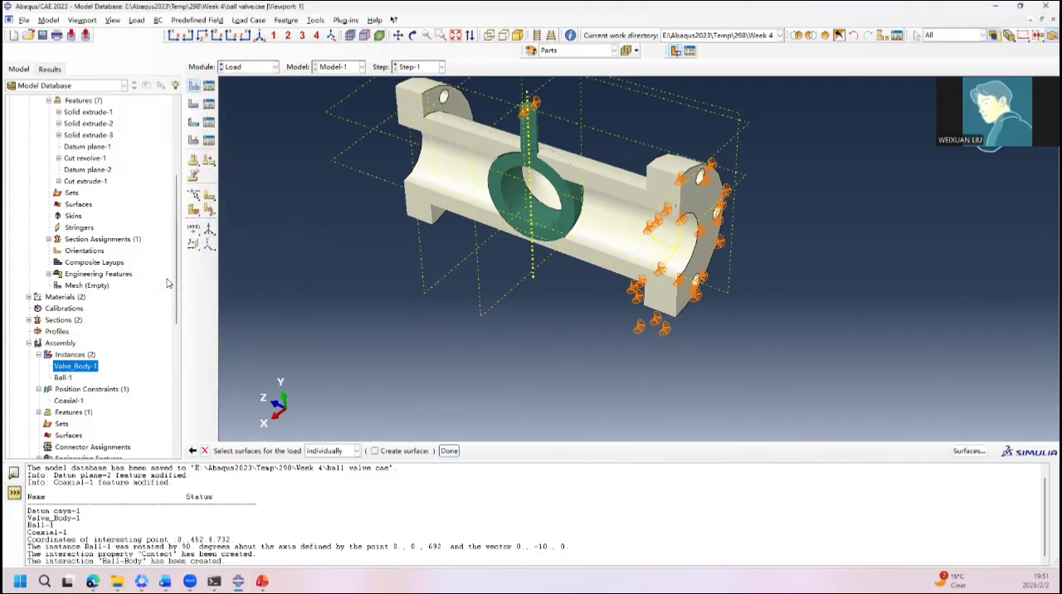
click(442, 186)
ctrl+alt+drag(385, 263, 479, 343)
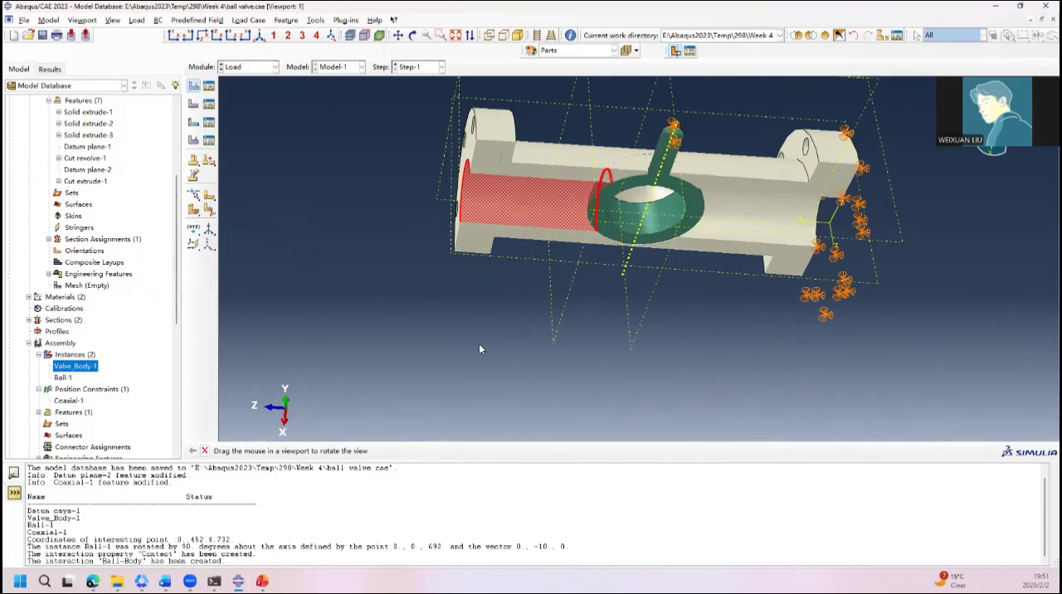
click(441, 454)
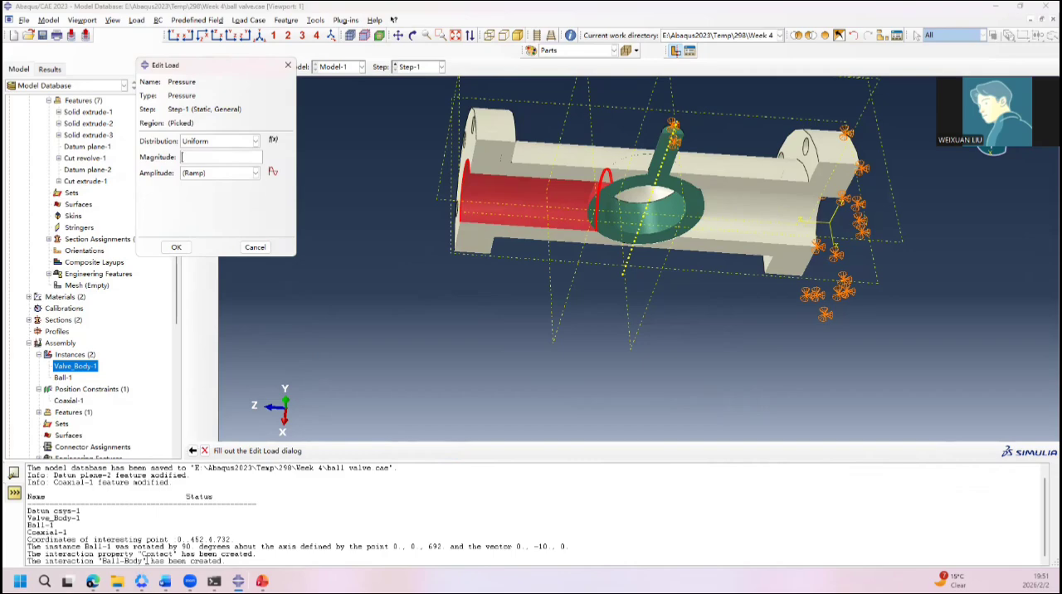
Step: Check the geometry and material slides in PowerPoint, and create the Pressure load in Abaqus/CAE with a uniform magnitude of 20
click(262, 581)
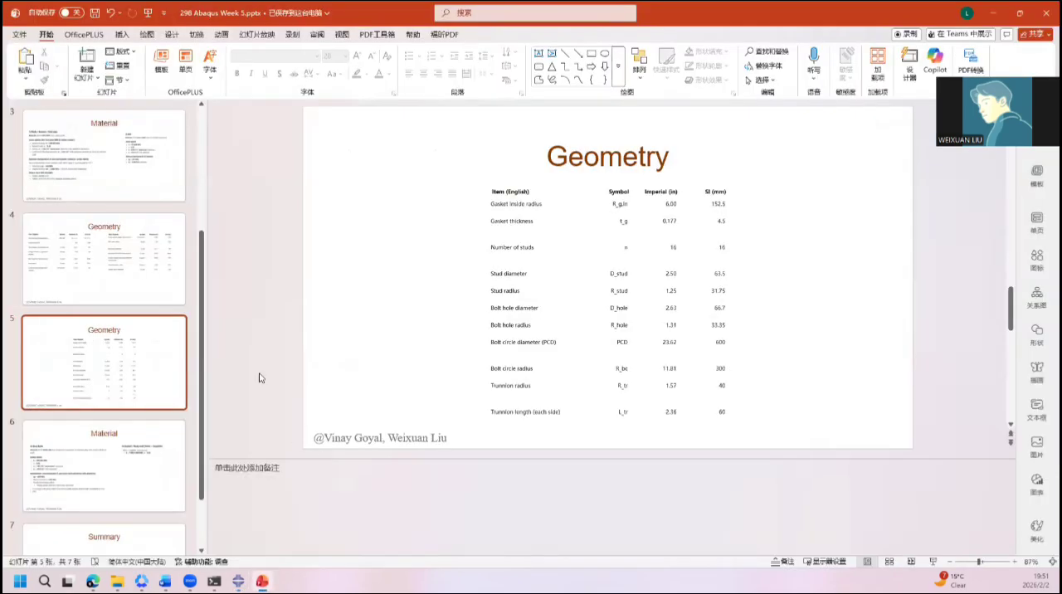
click(124, 275)
click(169, 353)
click(175, 446)
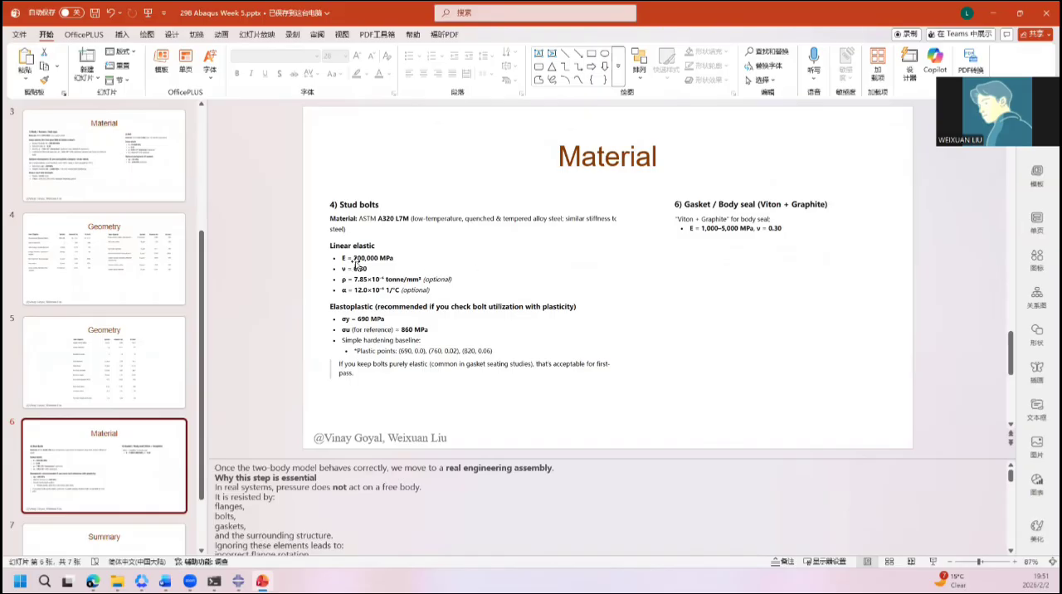
click(996, 13)
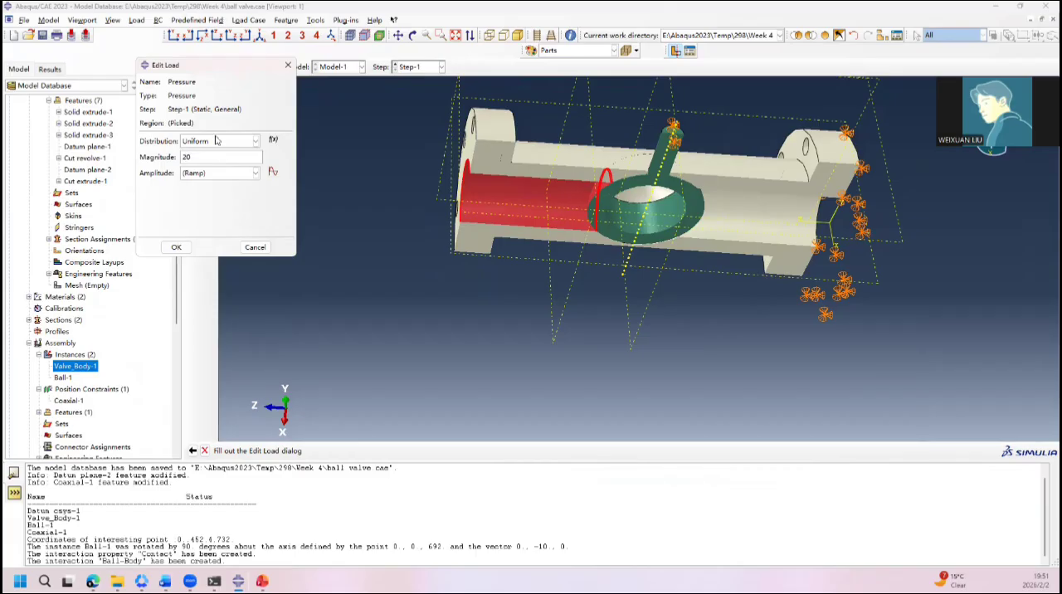
click(176, 246)
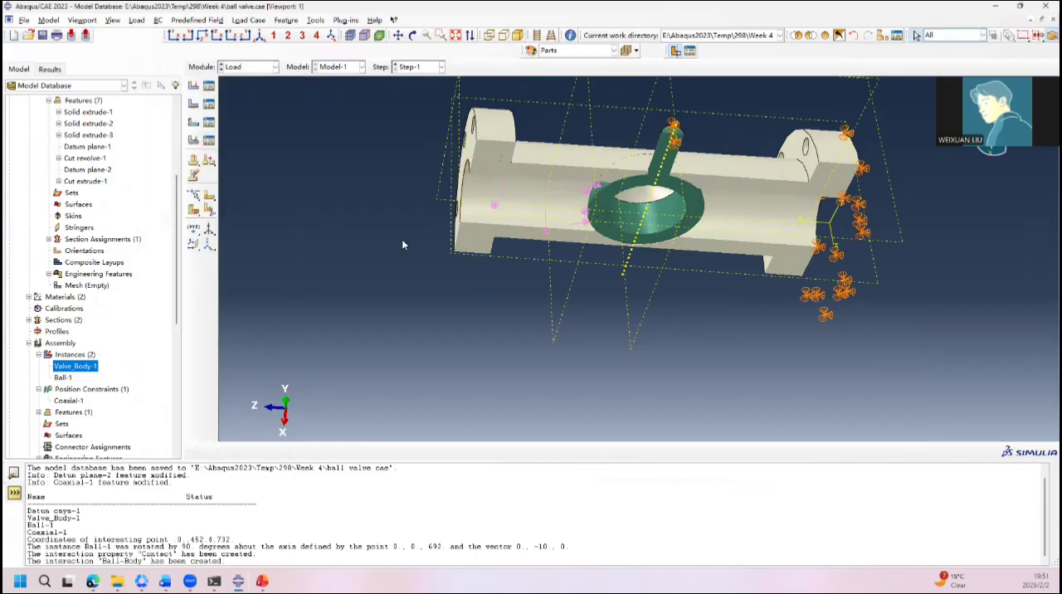
Step: Switch to the Mesh module with the Valve_Body part as the object and try to mesh the part
ctrl+alt+drag(516, 230, 534, 285)
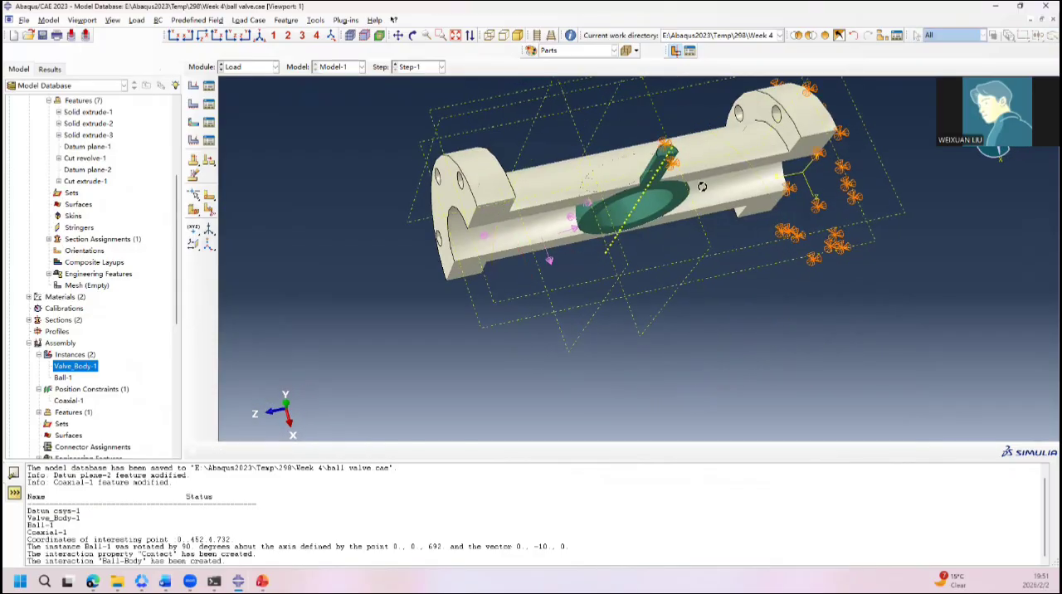
ctrl+alt+drag(702, 185, 688, 166)
click(264, 67)
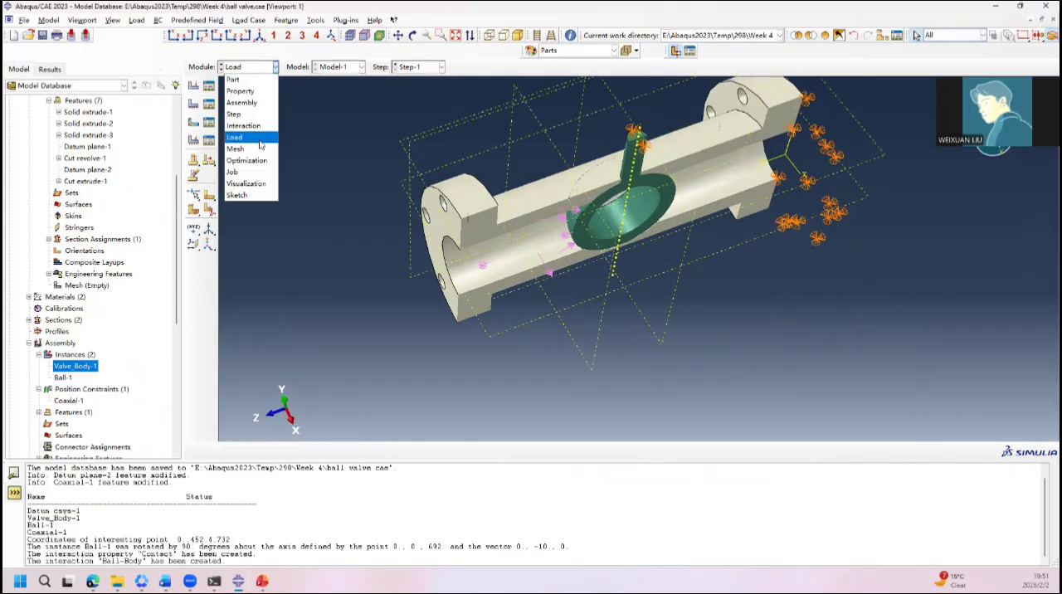
click(259, 148)
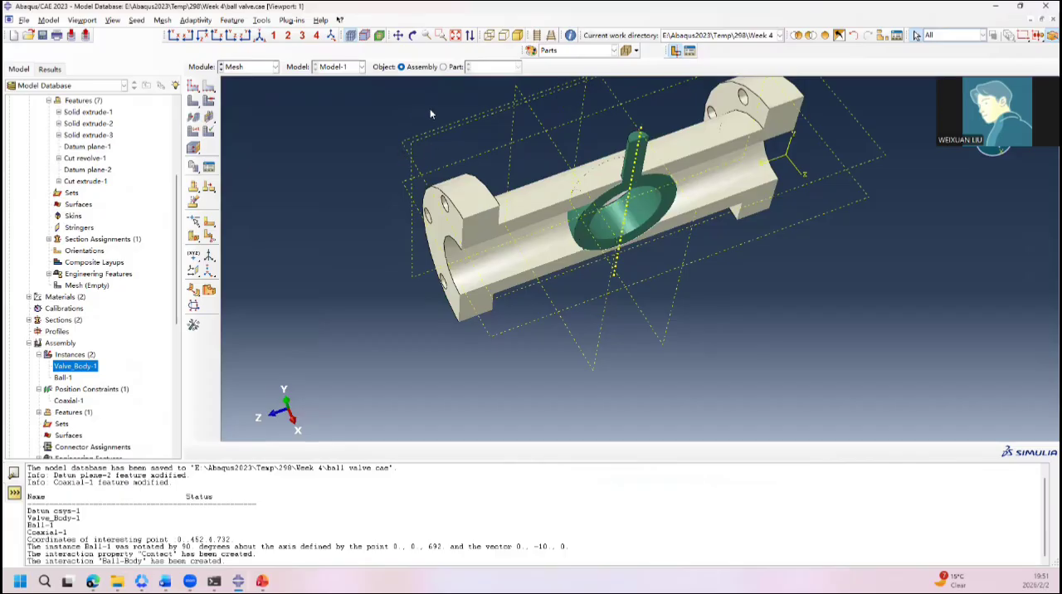
click(444, 66)
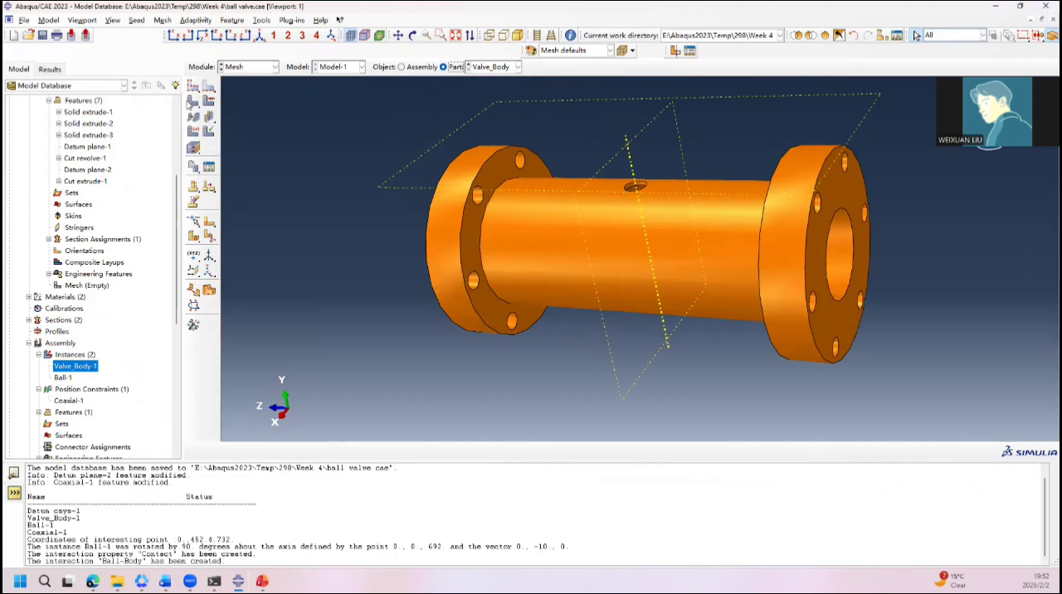
click(194, 100)
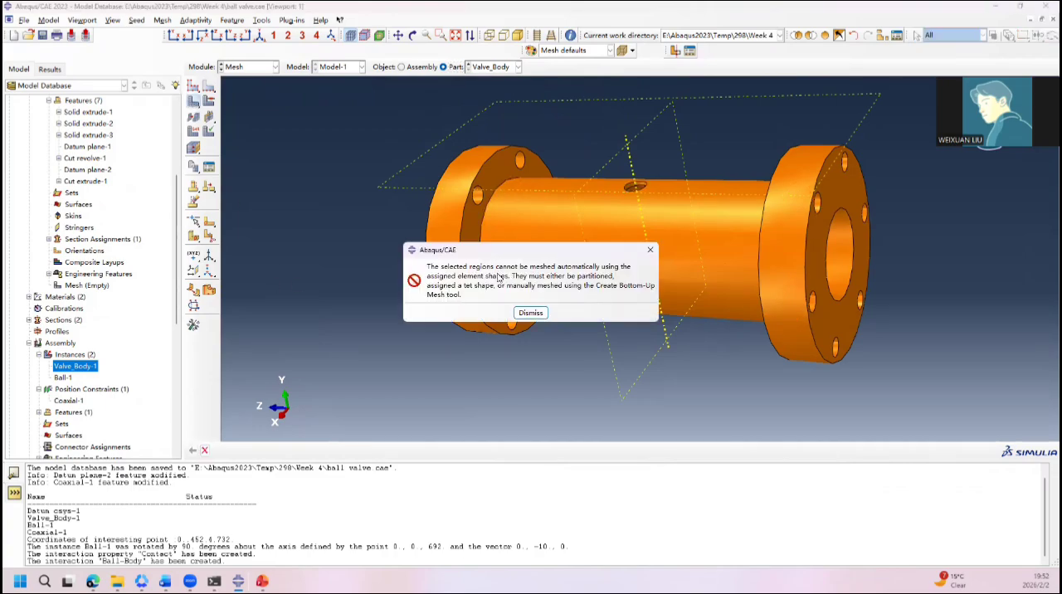
click(531, 313)
Step: Partition the valve body cell by extending the inner face of the flange at the positive Z end
ctrl+alt+drag(407, 306, 521, 272)
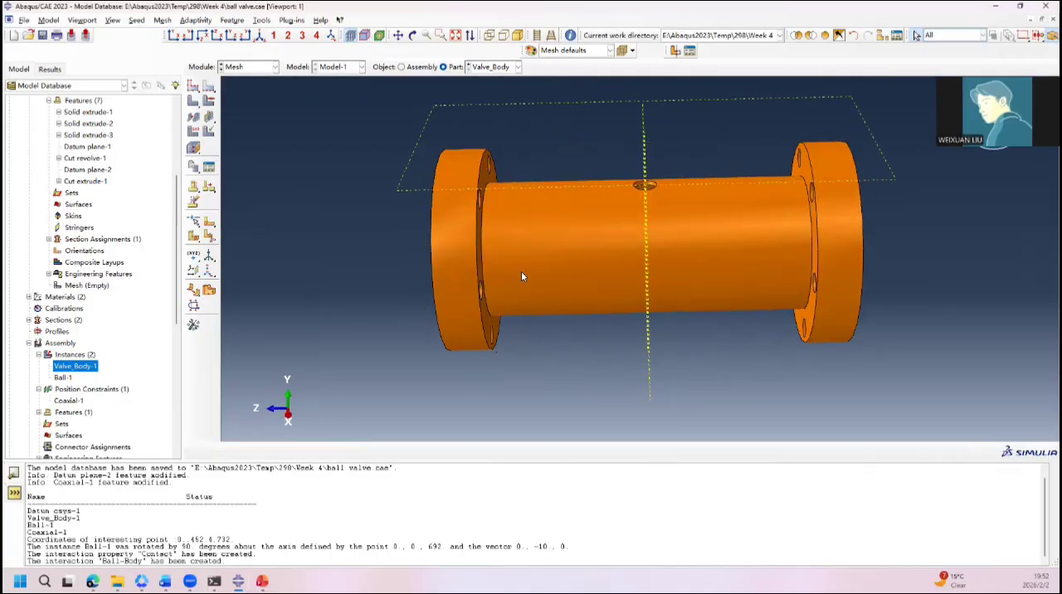
click(193, 239)
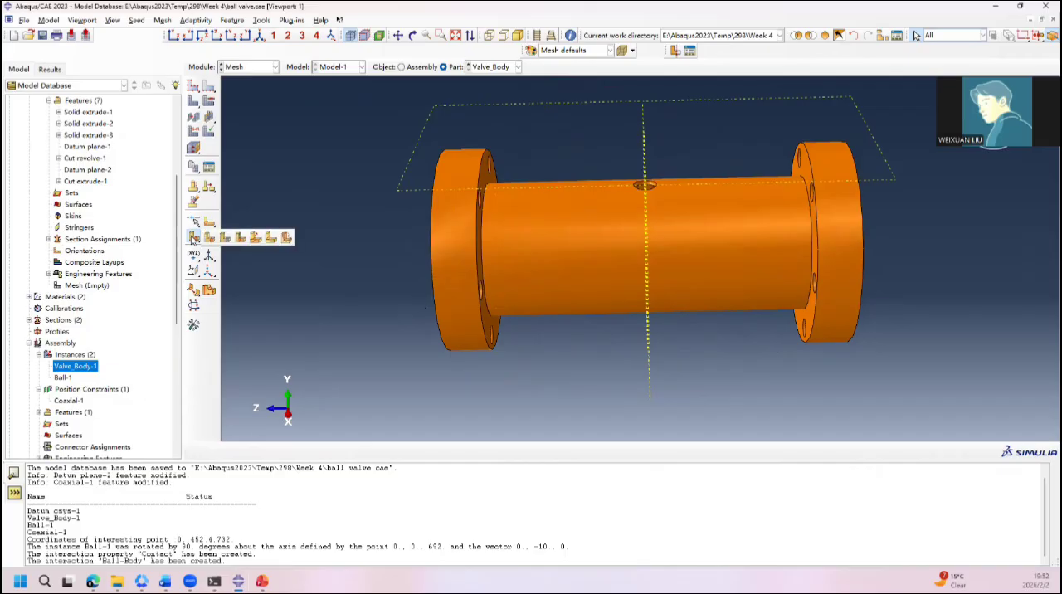
click(240, 238)
ctrl+alt+drag(536, 343, 477, 242)
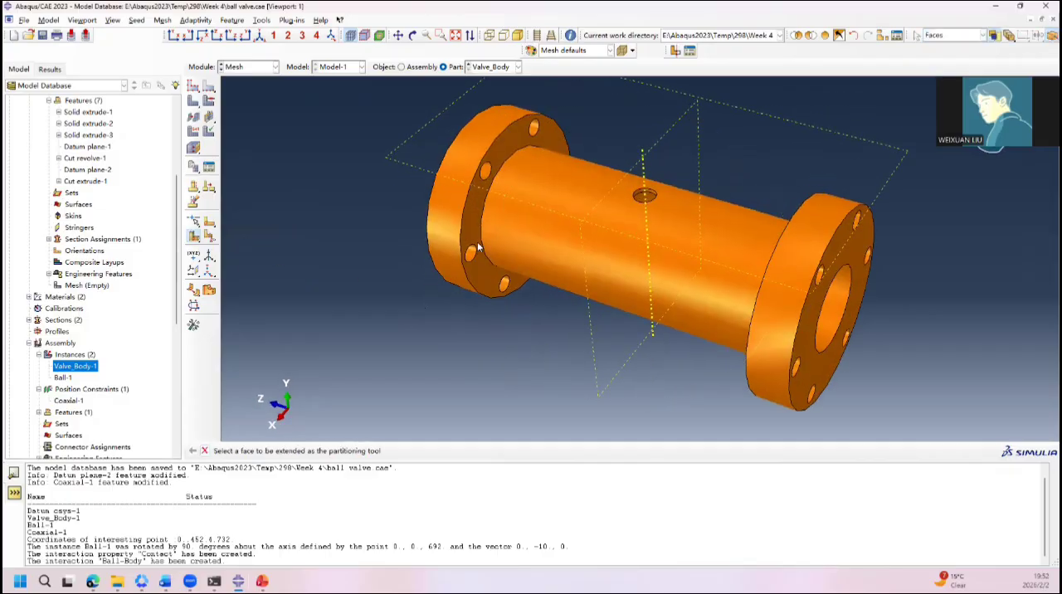
click(476, 235)
middle_click(476, 236)
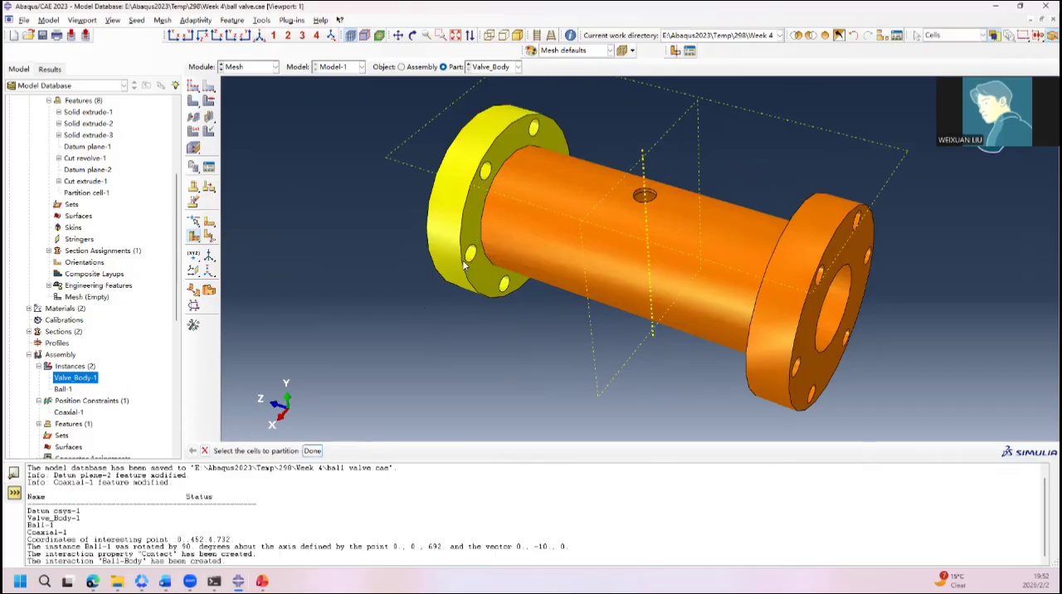
Step: Partition the remaining valve body cell by extending the opposite flange's inner face, and section the part with the view cut
ctrl+alt+drag(391, 220, 781, 287)
click(750, 279)
middle_click(750, 279)
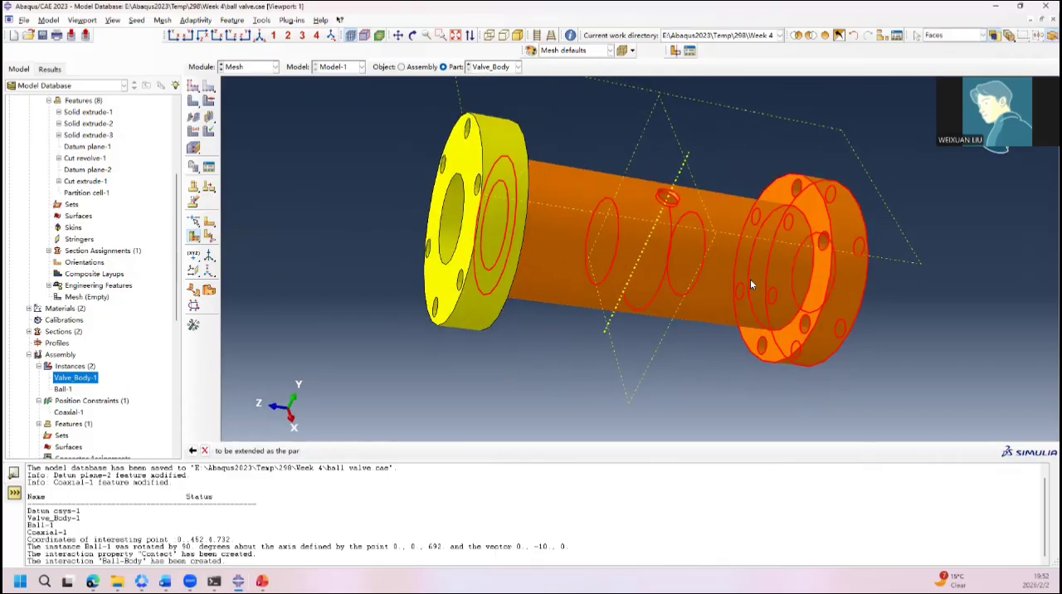
click(781, 346)
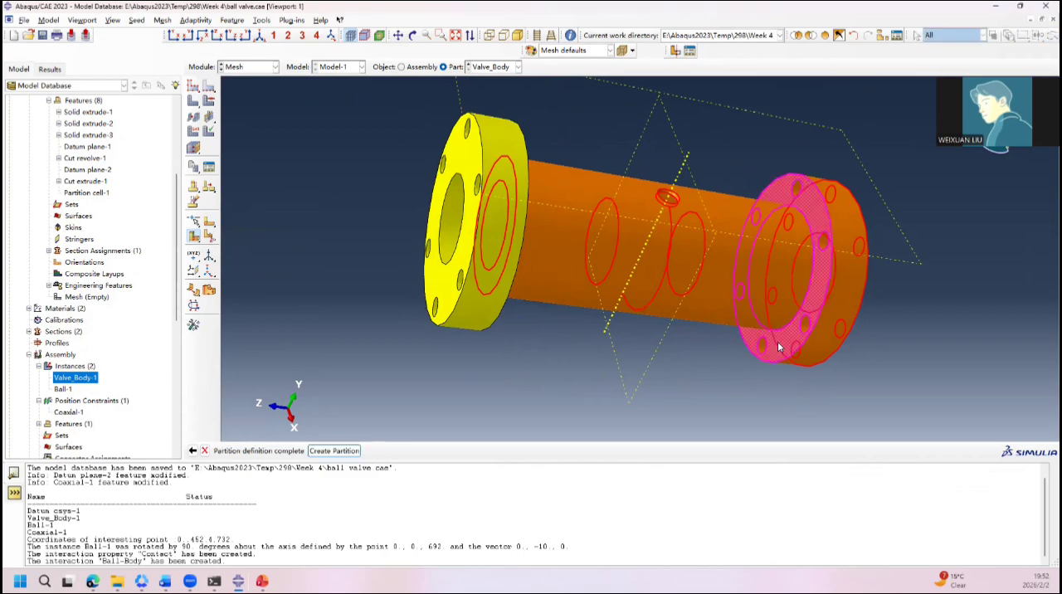
middle_click(778, 347)
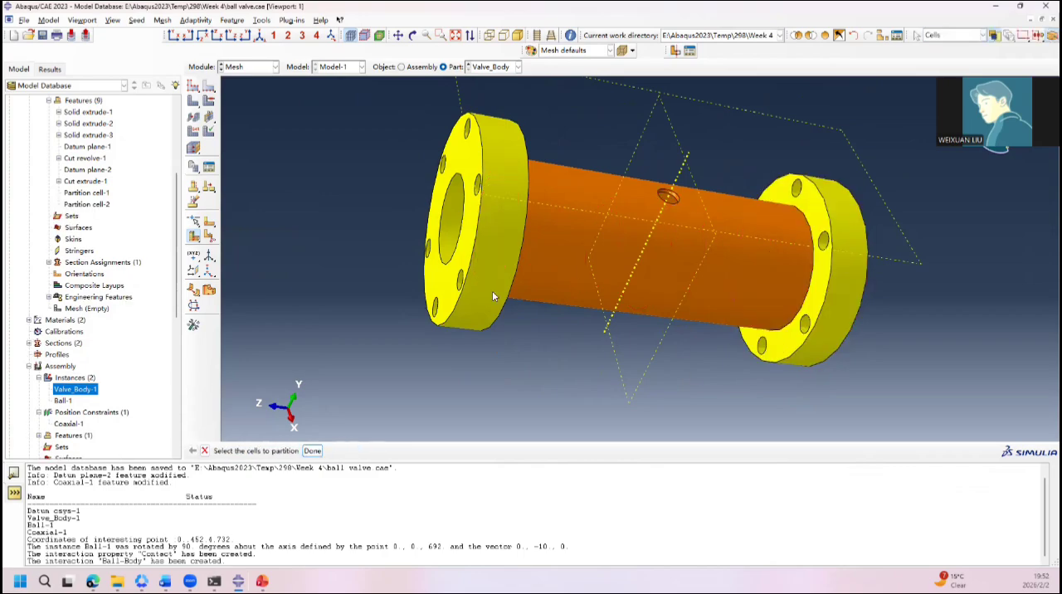
ctrl+alt+drag(748, 269, 628, 227)
click(675, 51)
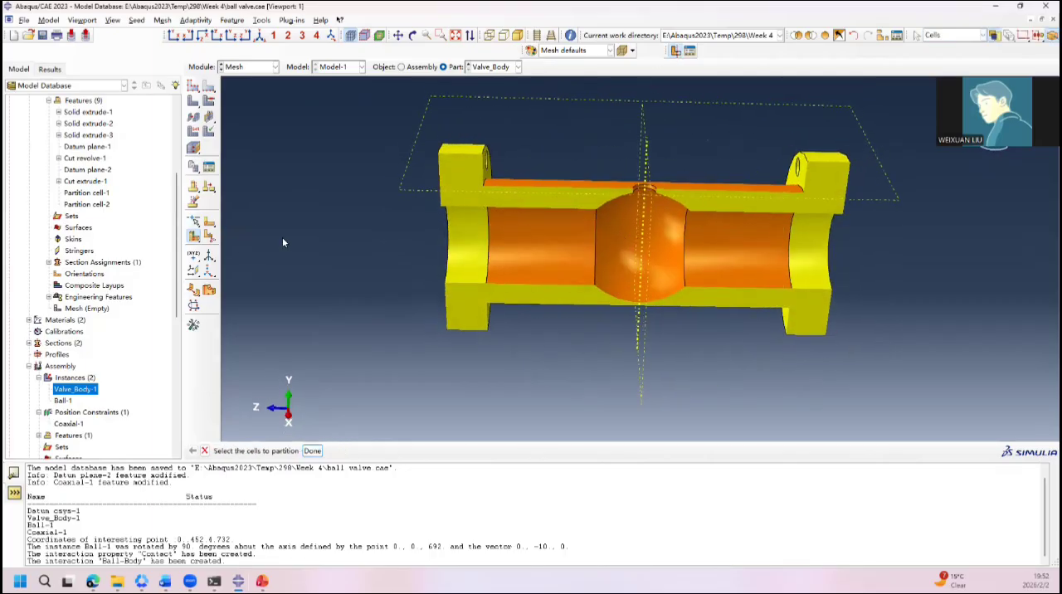
click(195, 238)
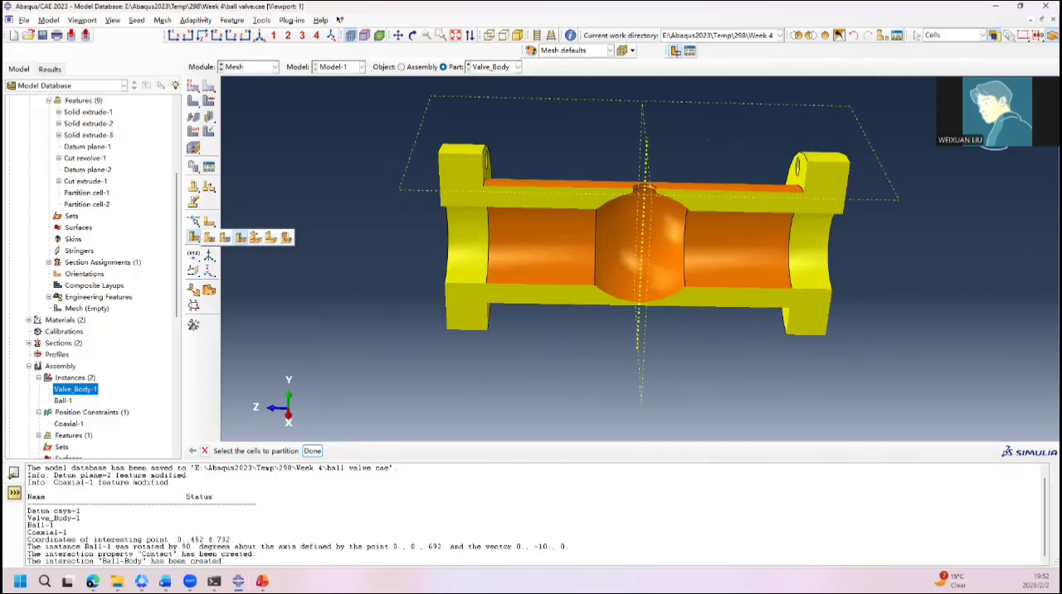
click(241, 237)
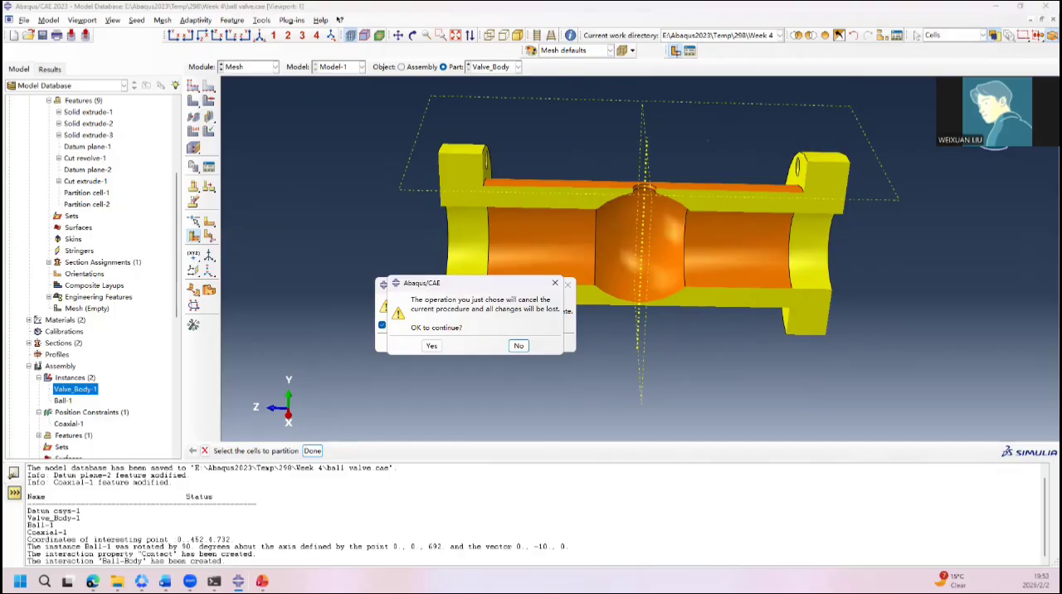
click(423, 346)
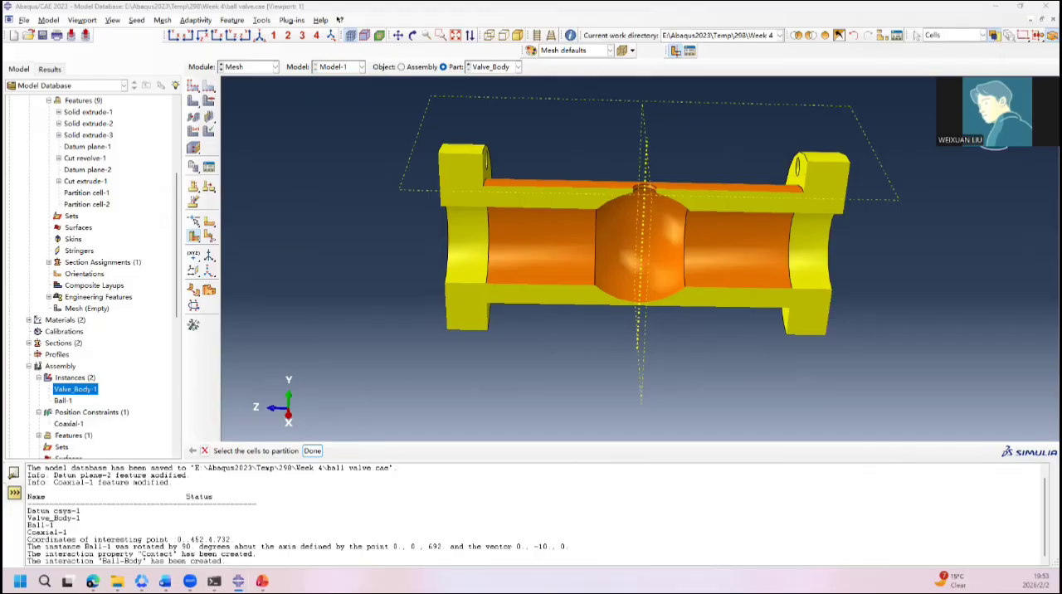
key(Escape)
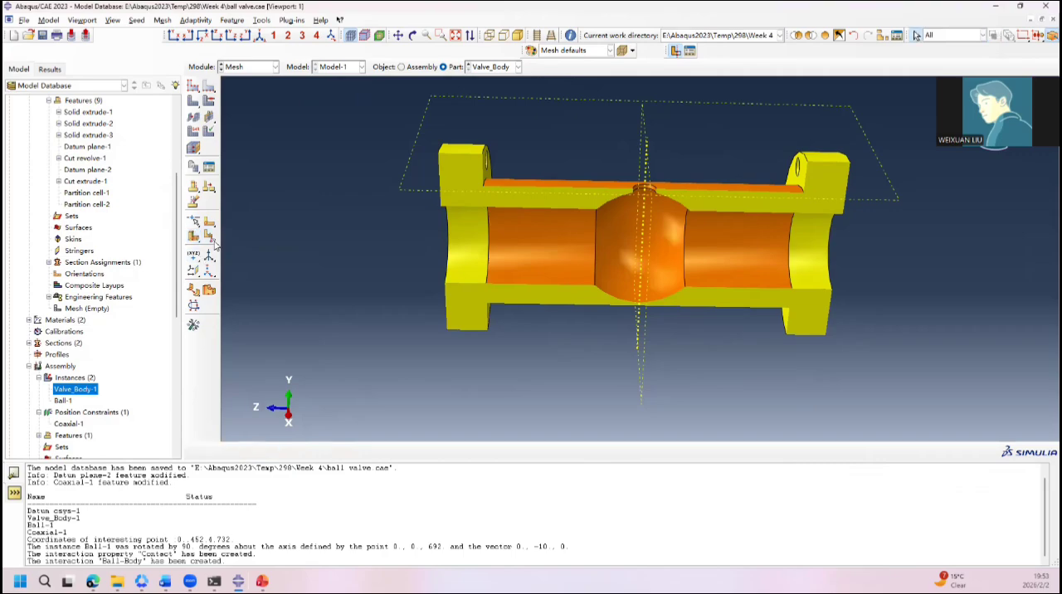
click(192, 239)
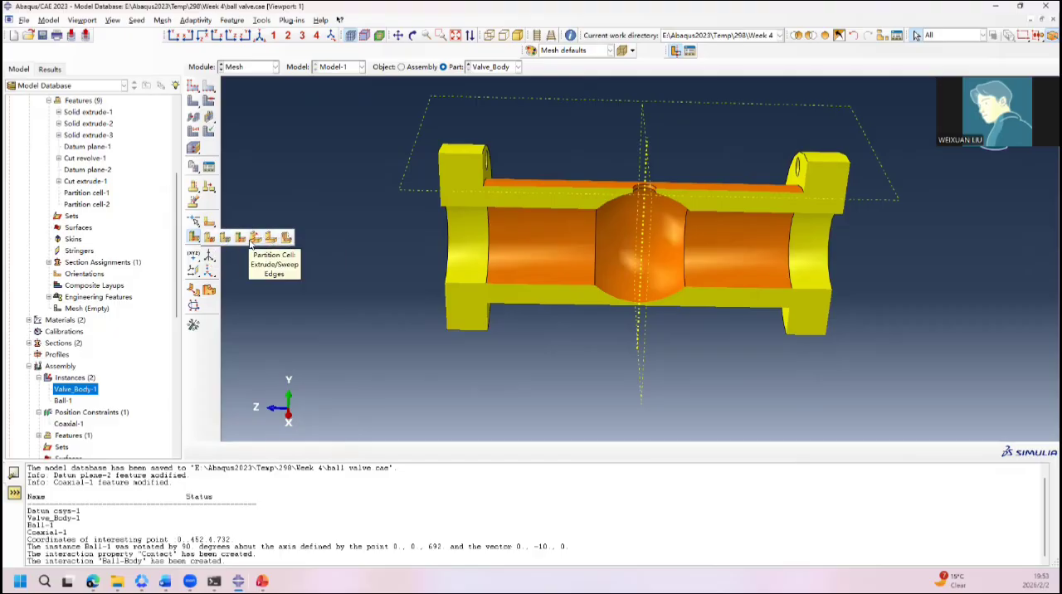
click(291, 265)
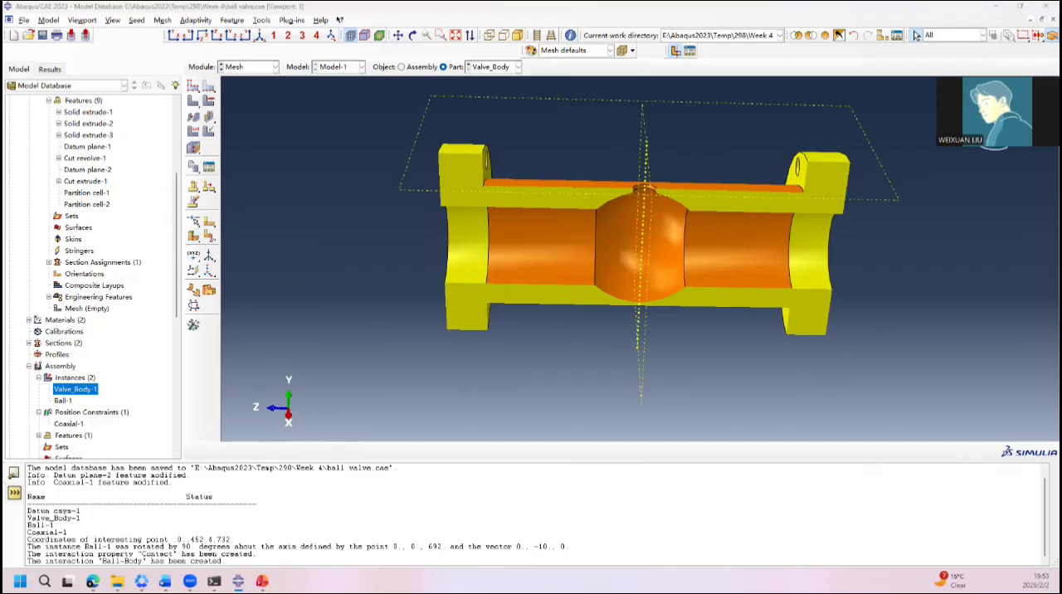
click(287, 299)
click(198, 236)
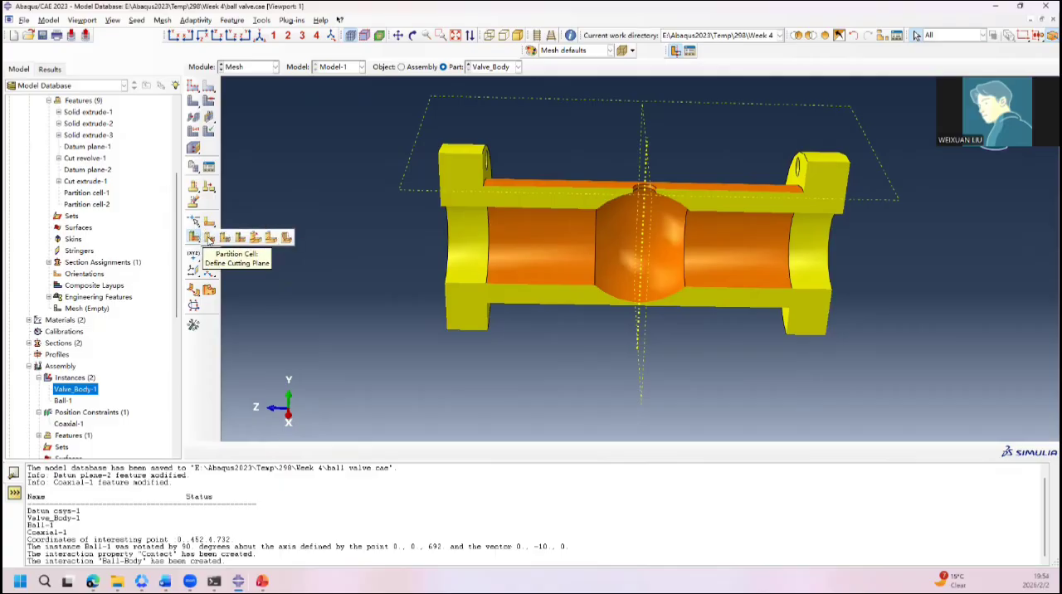
click(209, 239)
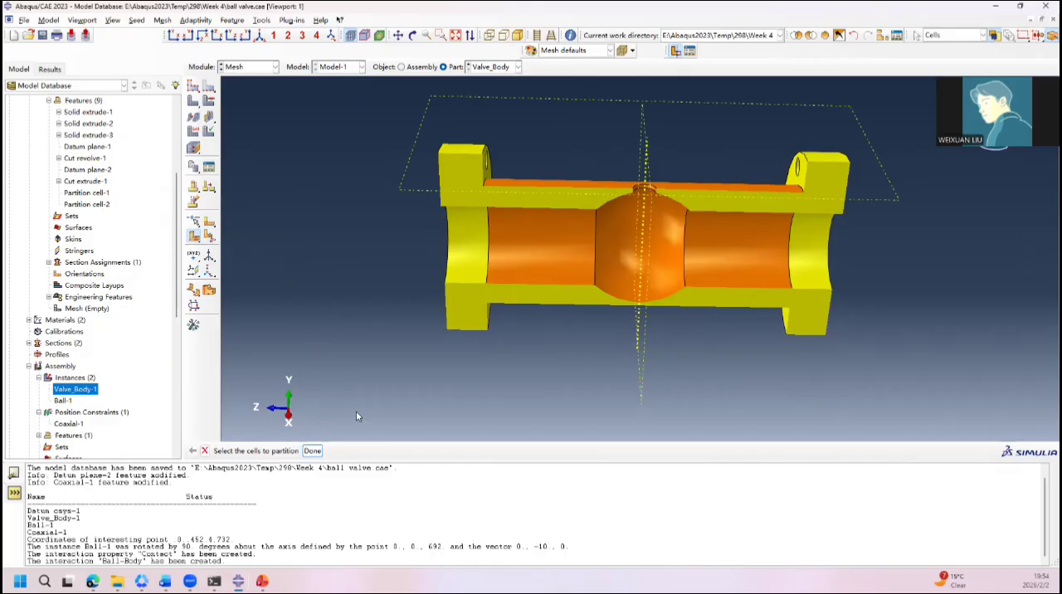
click(535, 265)
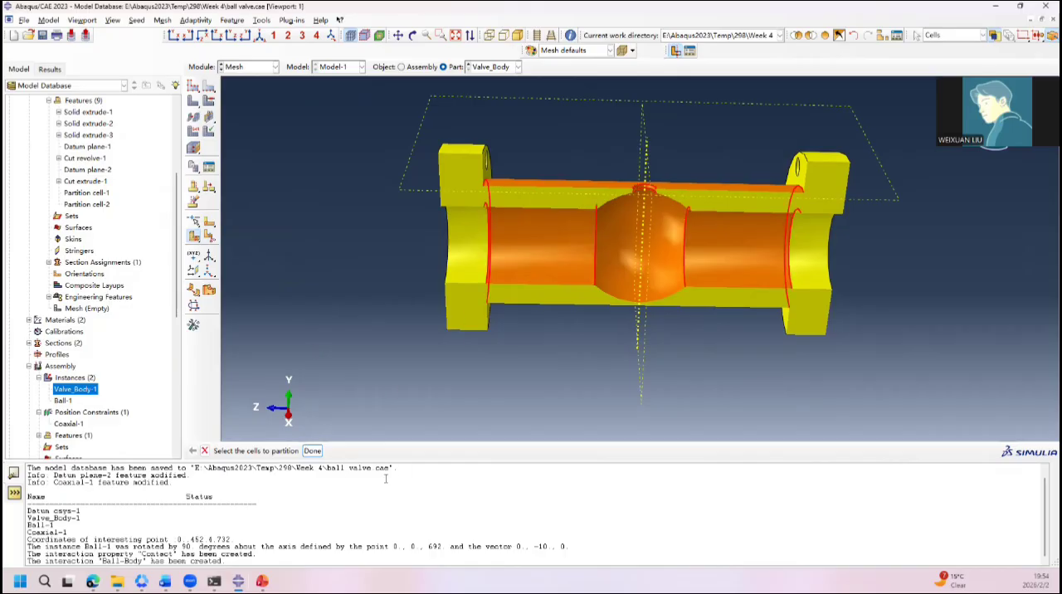
click(312, 451)
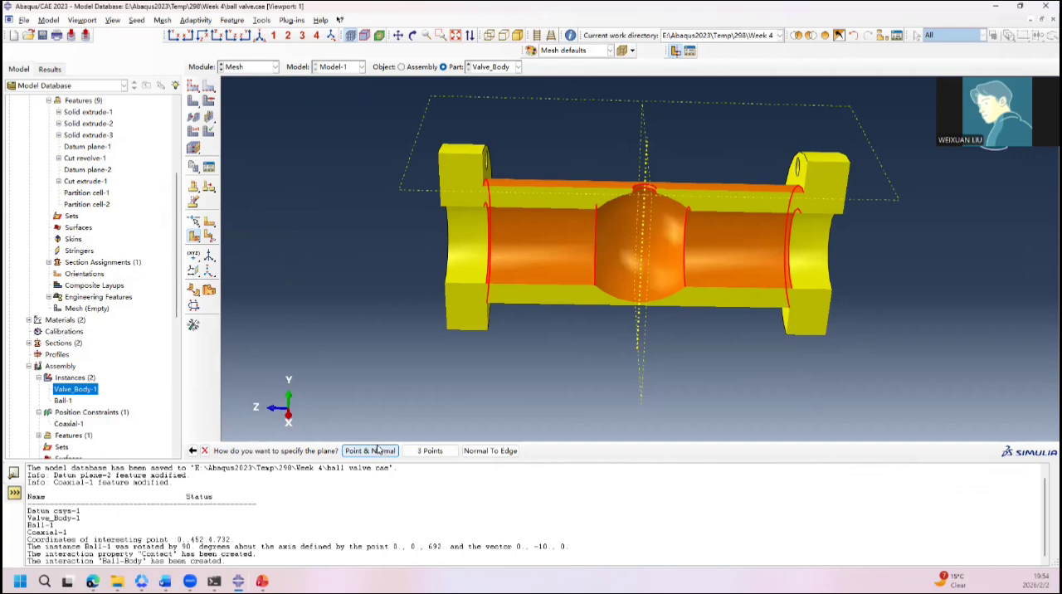
key(Escape)
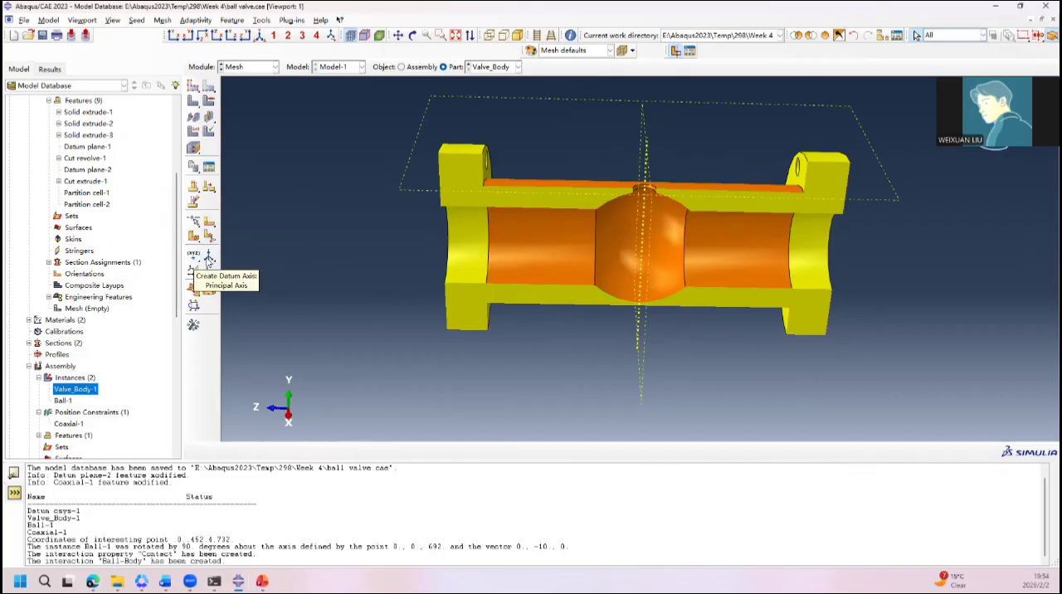
Step: Create a Z-axis datum and partition the middle cell normal to it at the ball cavity's edge on the positive Z side
click(209, 258)
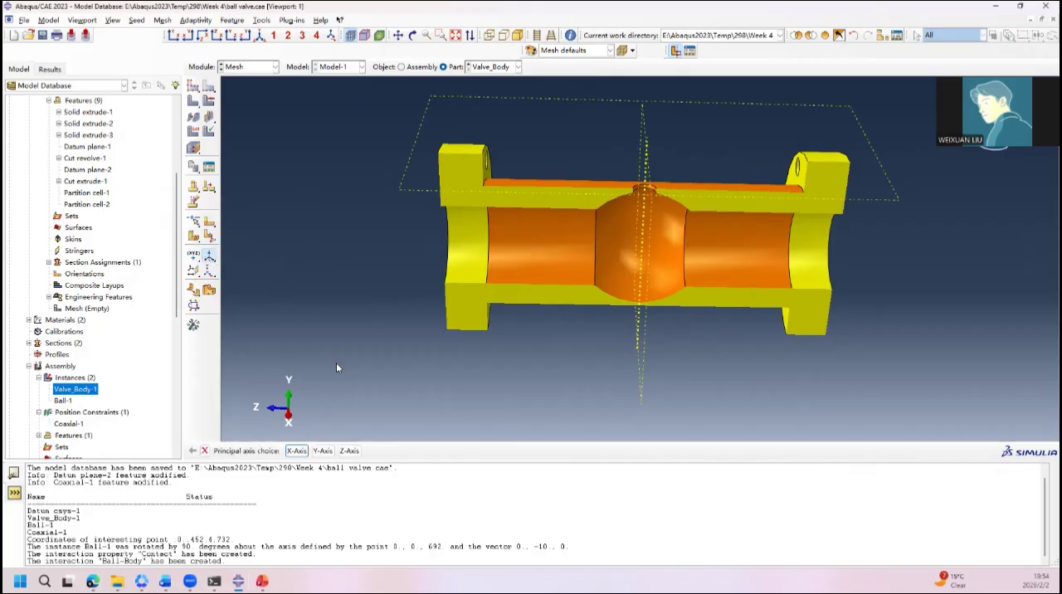
click(349, 452)
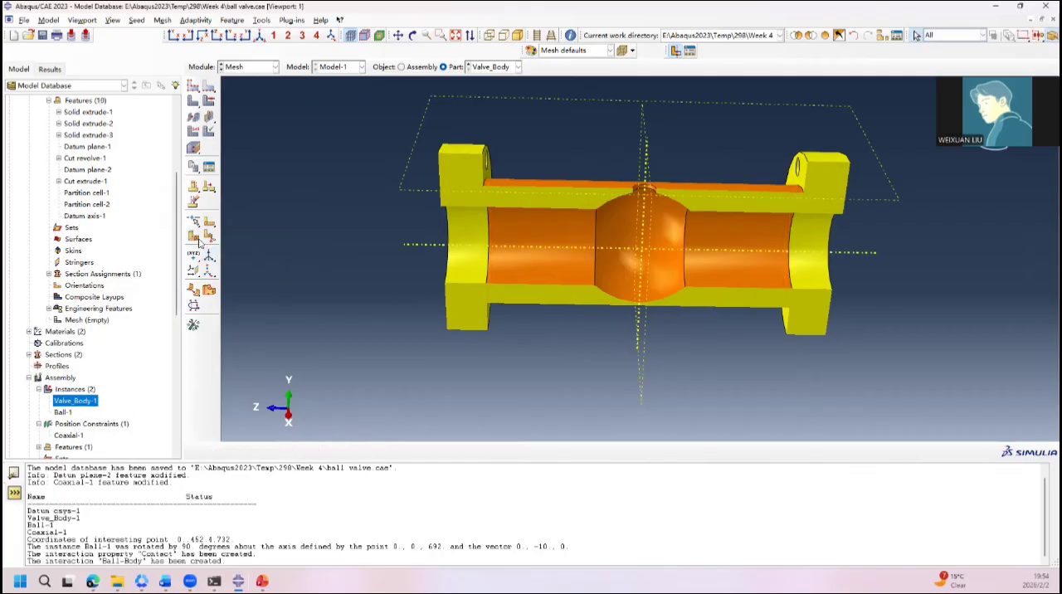
click(194, 237)
click(563, 273)
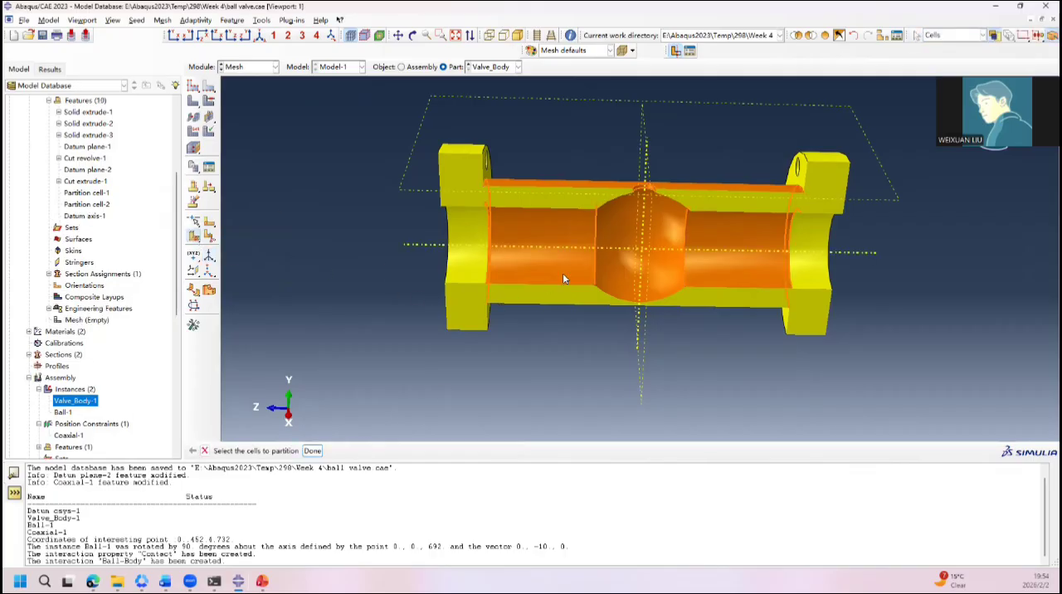
middle_click(563, 273)
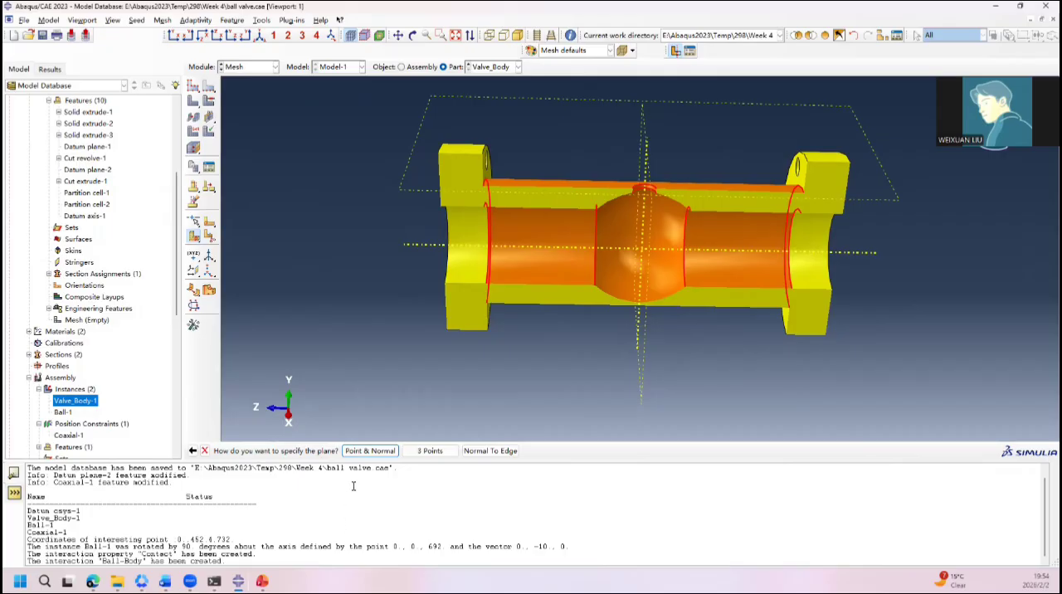
click(370, 450)
scroll(596, 228, up, 3)
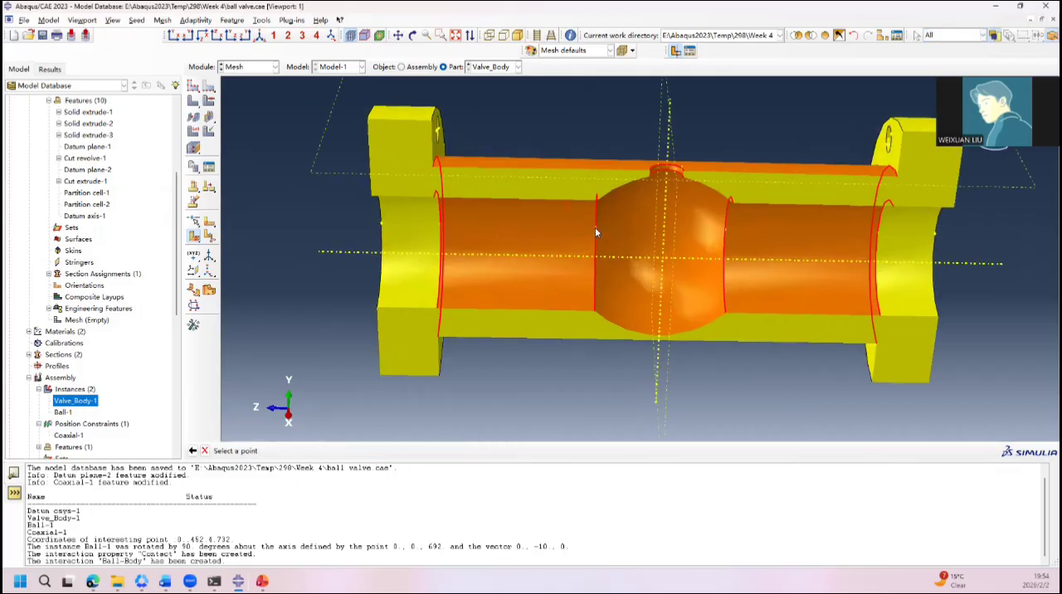
click(595, 227)
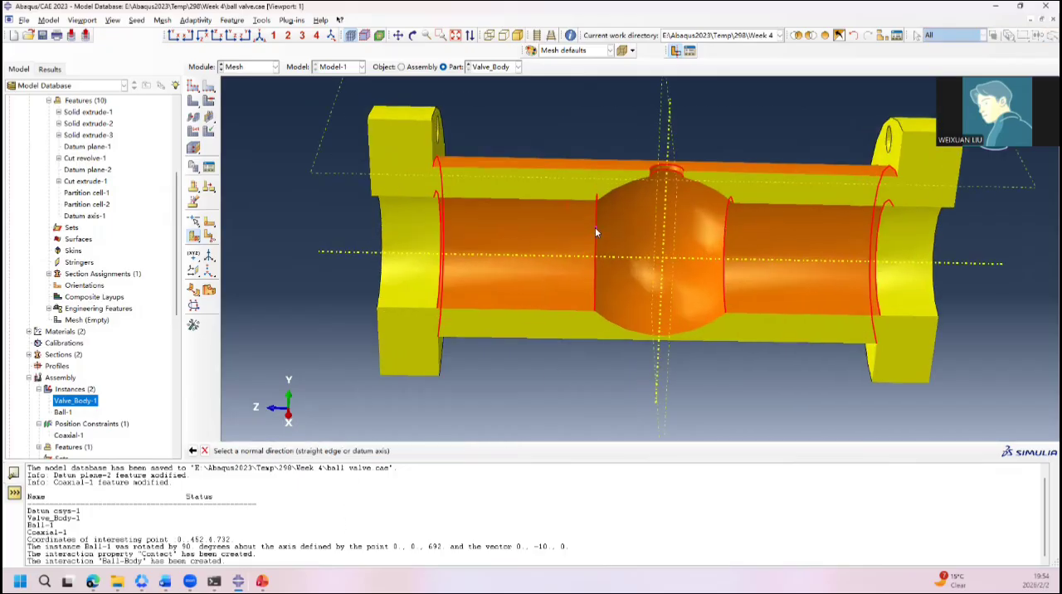
click(338, 256)
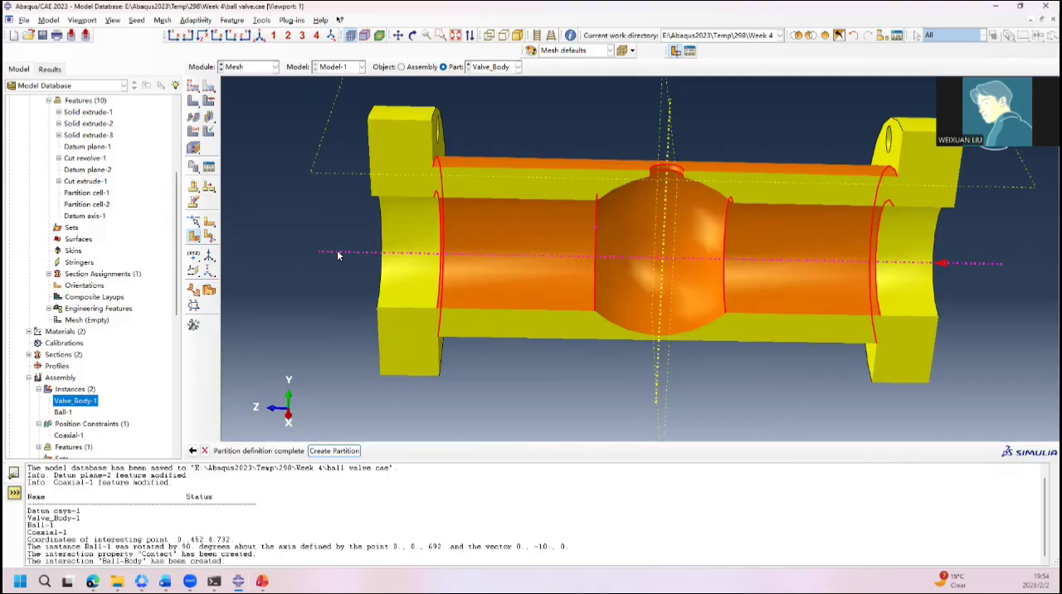
click(333, 450)
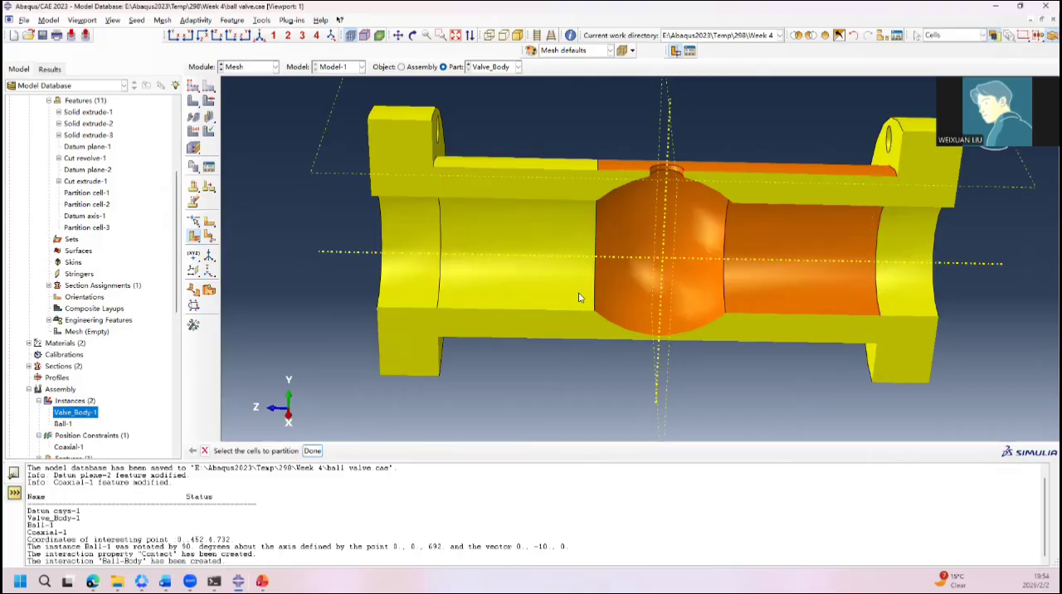
Step: Partition the remaining middle cell by point and normal at the cavity's opposite edge, using the Z datum axis as the normal
click(790, 241)
middle_click(799, 259)
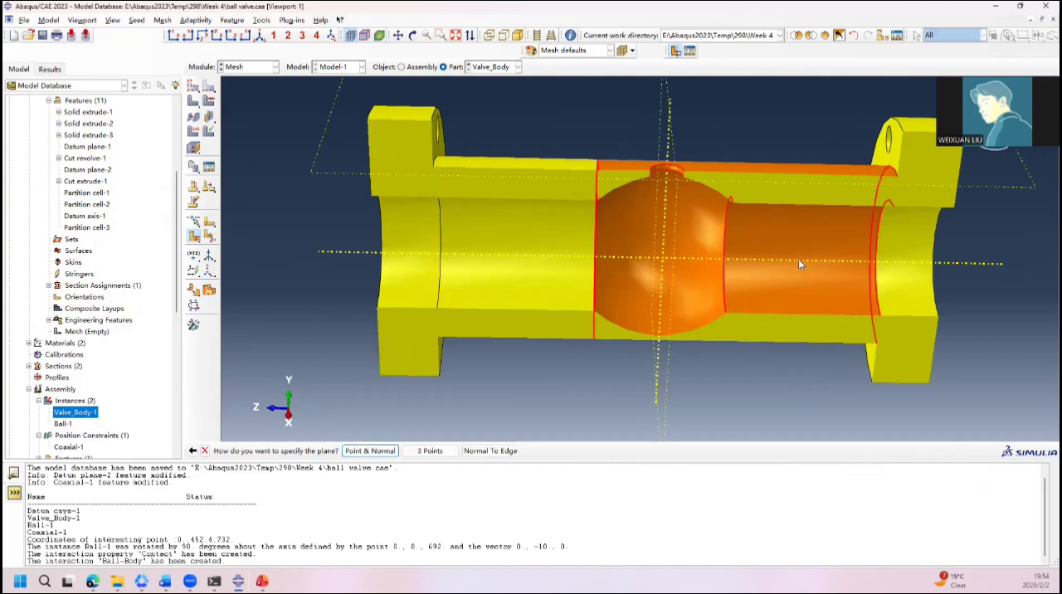
click(370, 451)
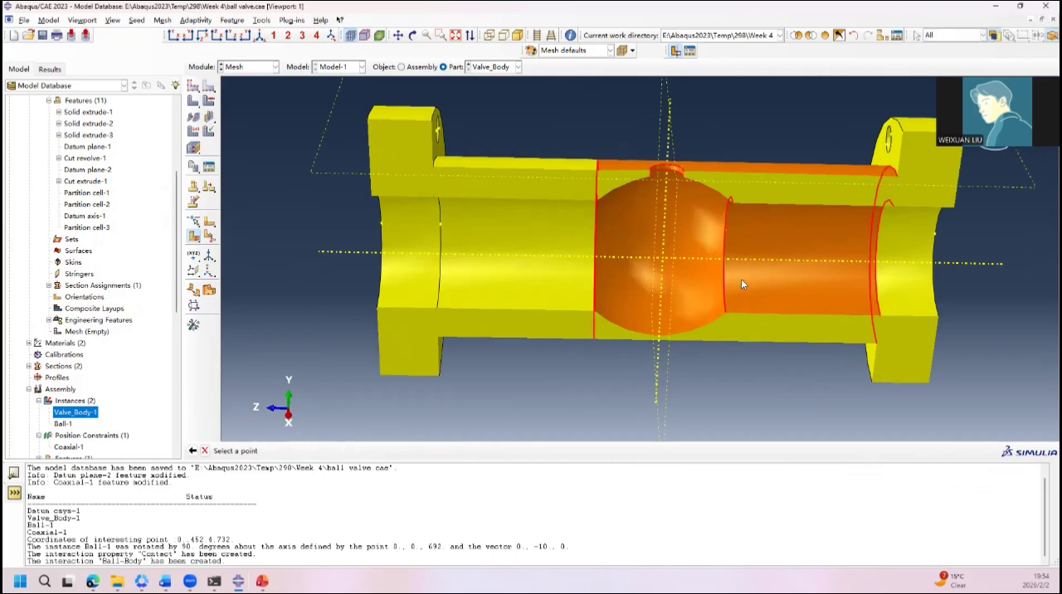
click(725, 229)
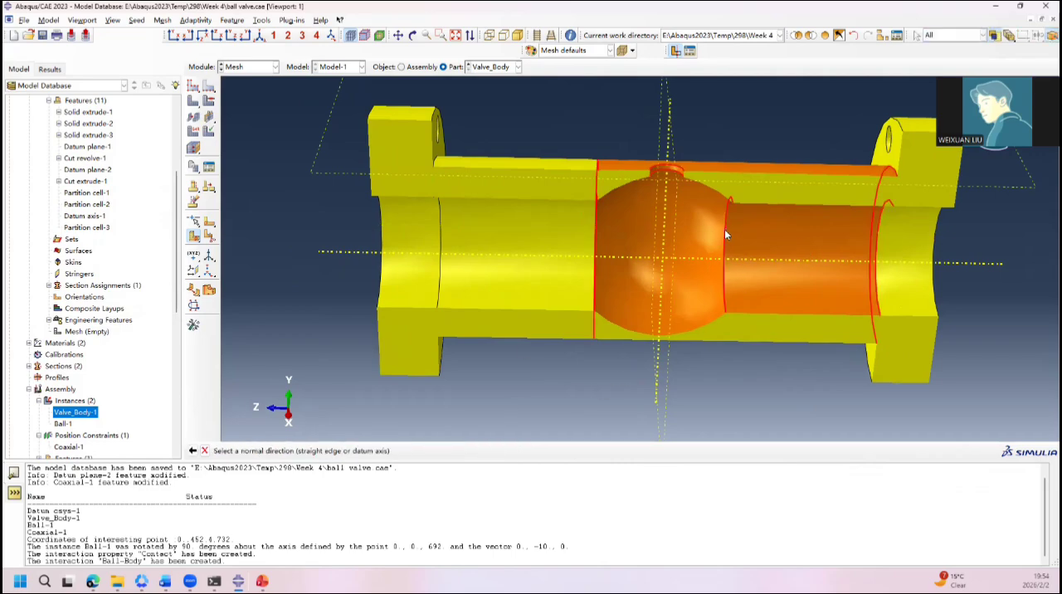
click(762, 263)
middle_click(761, 258)
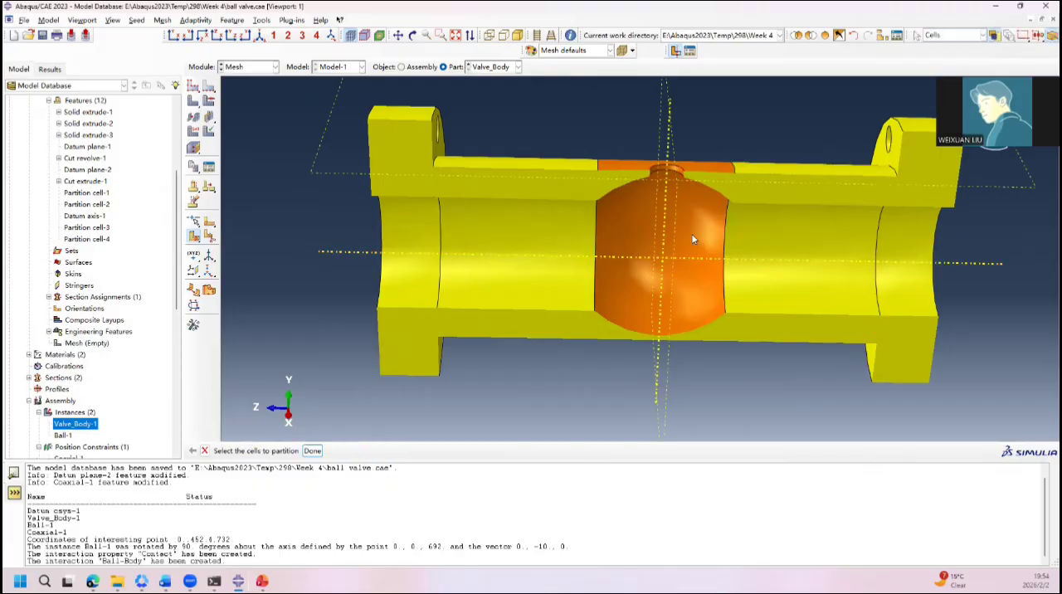
Step: Partition the central ball-cavity cell with the datum plane that crosses the bore through the cavity's middle
ctrl+alt+drag(667, 174, 672, 249)
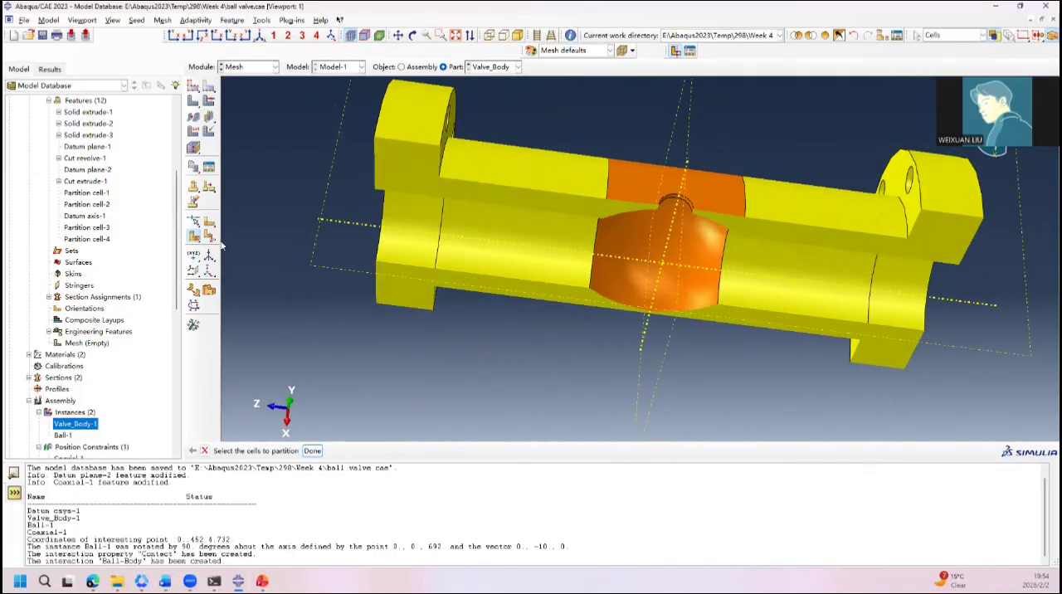
drag(193, 238, 224, 240)
click(642, 175)
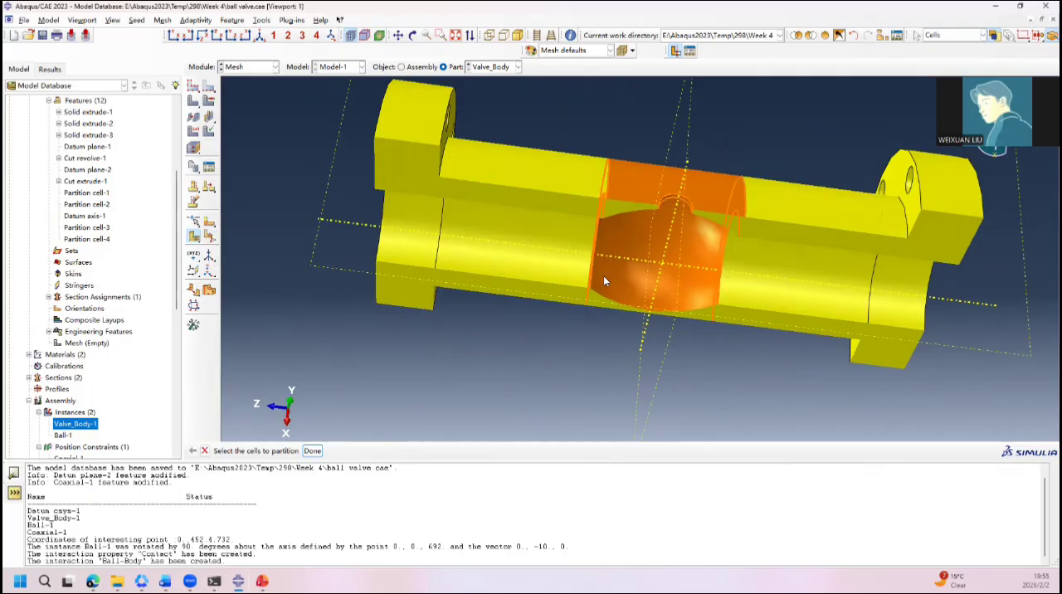
middle_click(424, 394)
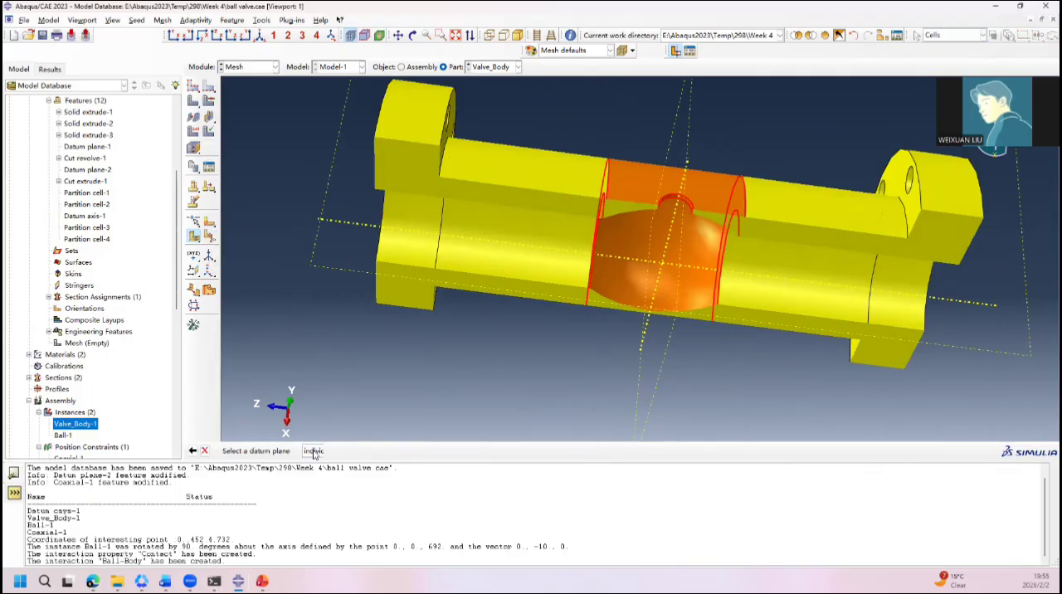
click(688, 149)
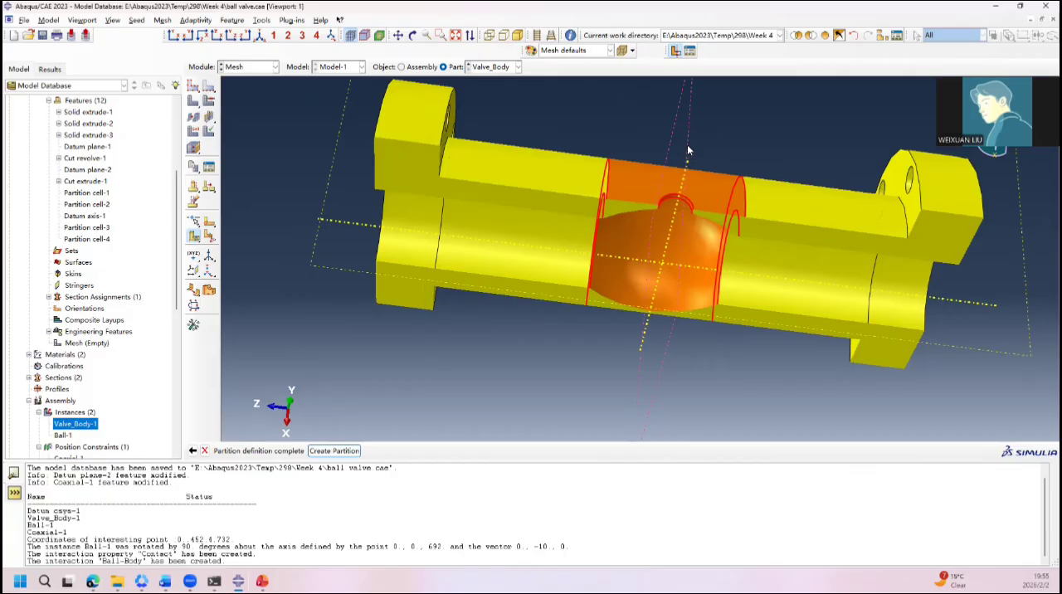
middle_click(433, 403)
Step: Try meshing the whole valve body part, and delete the part's mesh
ctrl+alt+drag(579, 339, 643, 239)
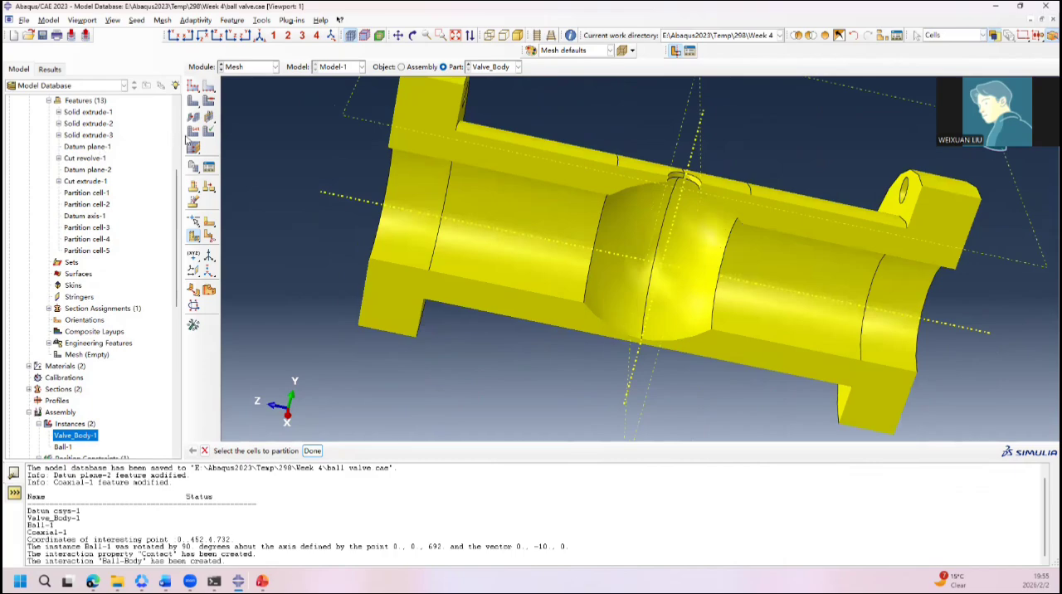
click(193, 102)
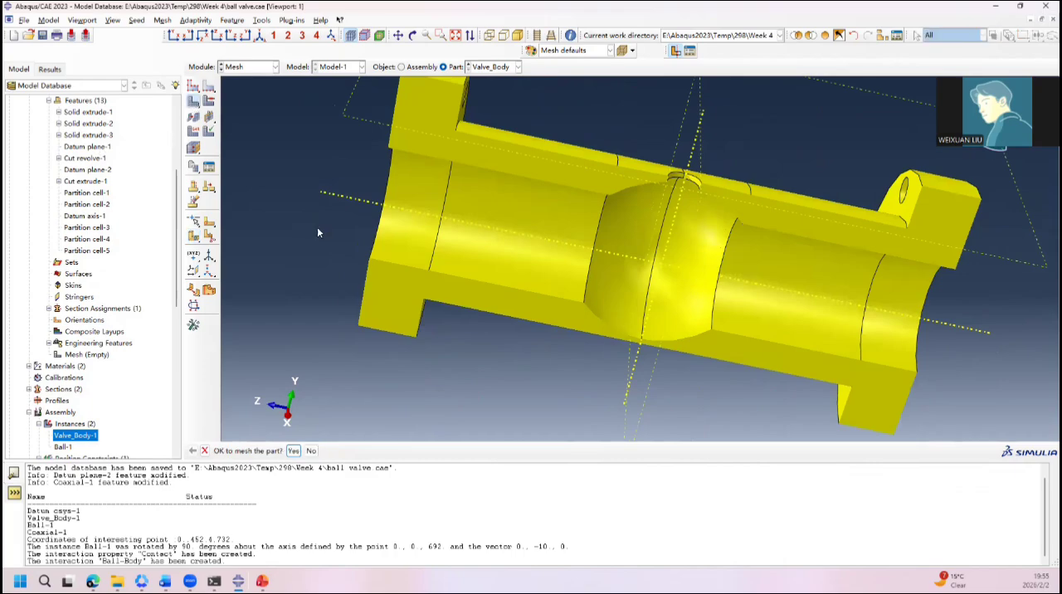
click(304, 451)
ctrl+alt+drag(465, 365, 706, 269)
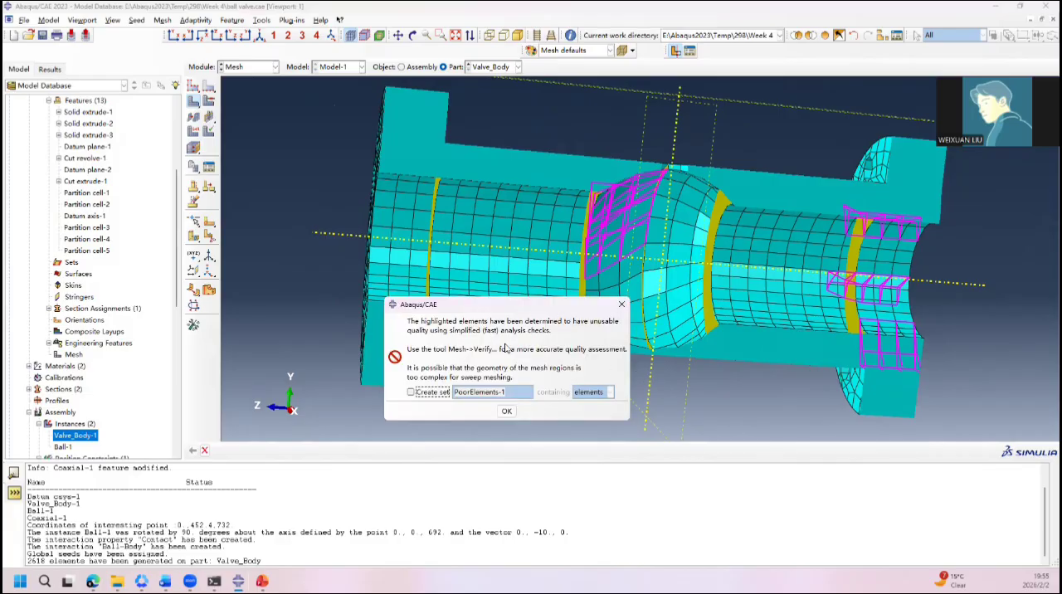
click(506, 410)
click(194, 100)
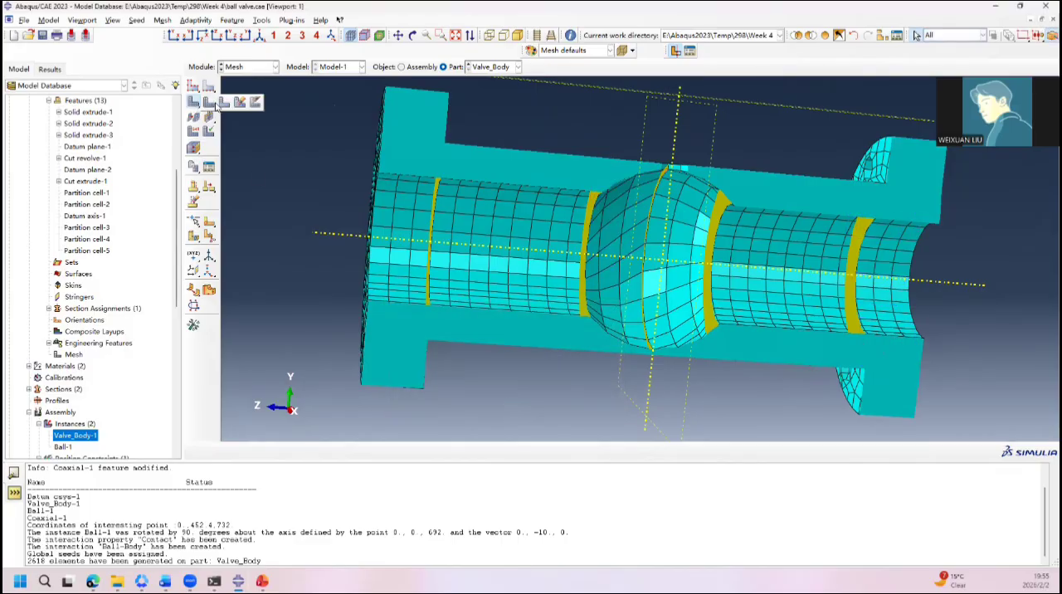
click(240, 103)
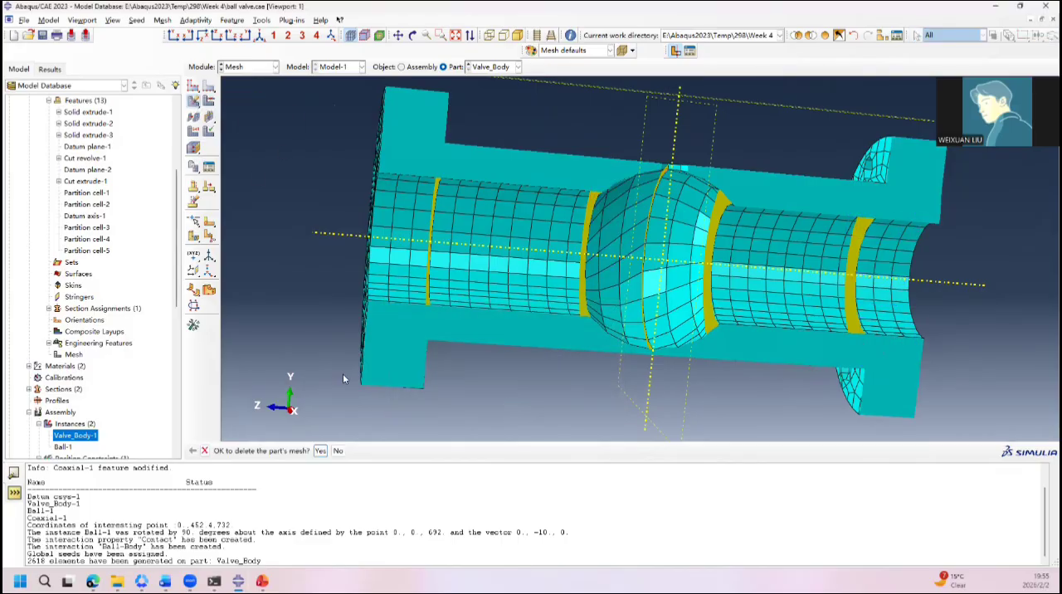
click(322, 451)
click(194, 86)
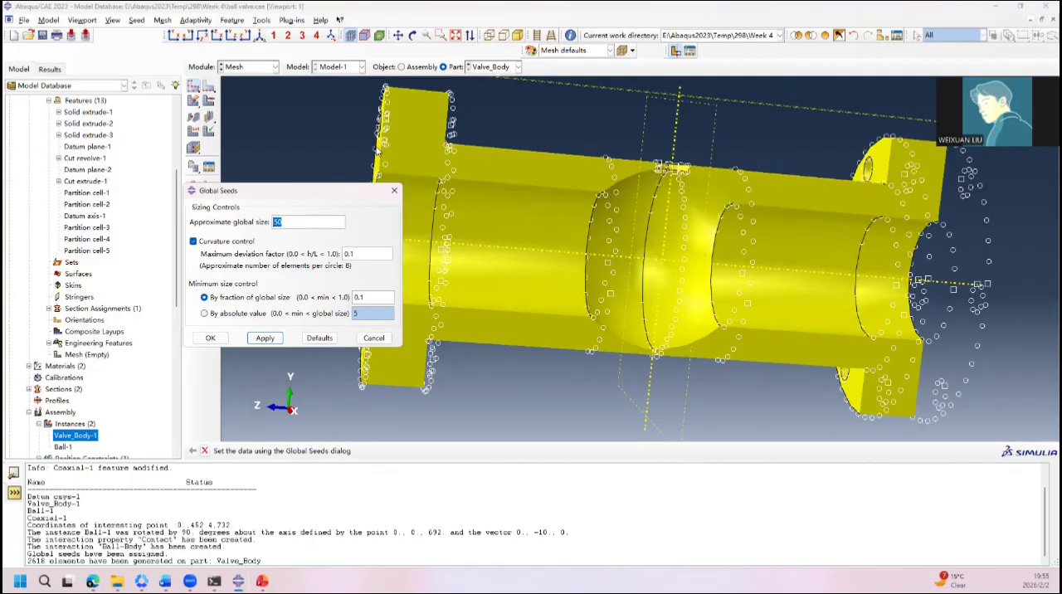
ctrl+alt+drag(461, 158, 491, 215)
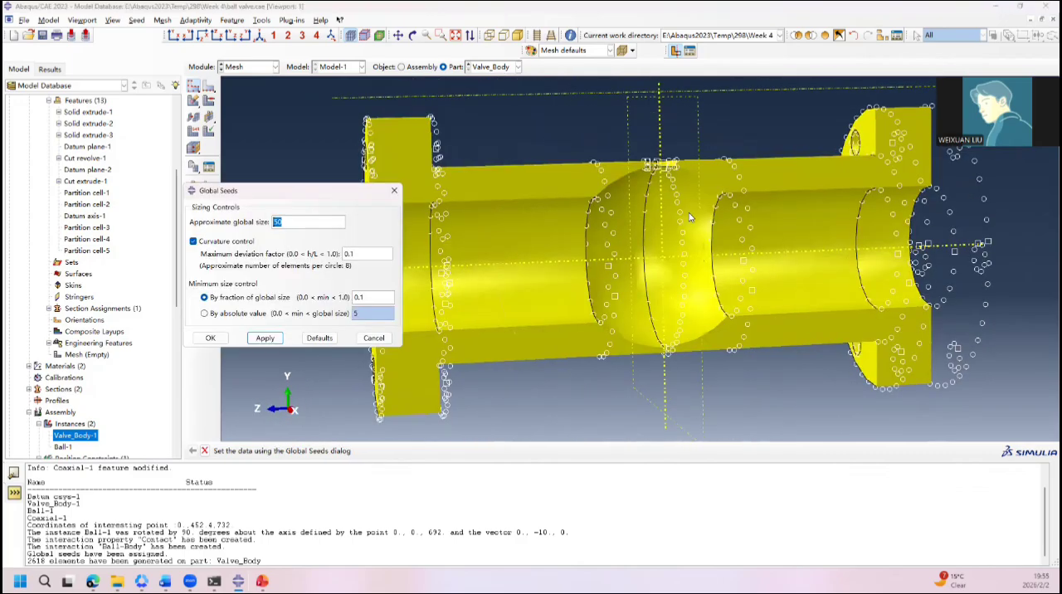
ctrl+alt+drag(740, 207, 717, 208)
ctrl+alt+drag(556, 179, 643, 185)
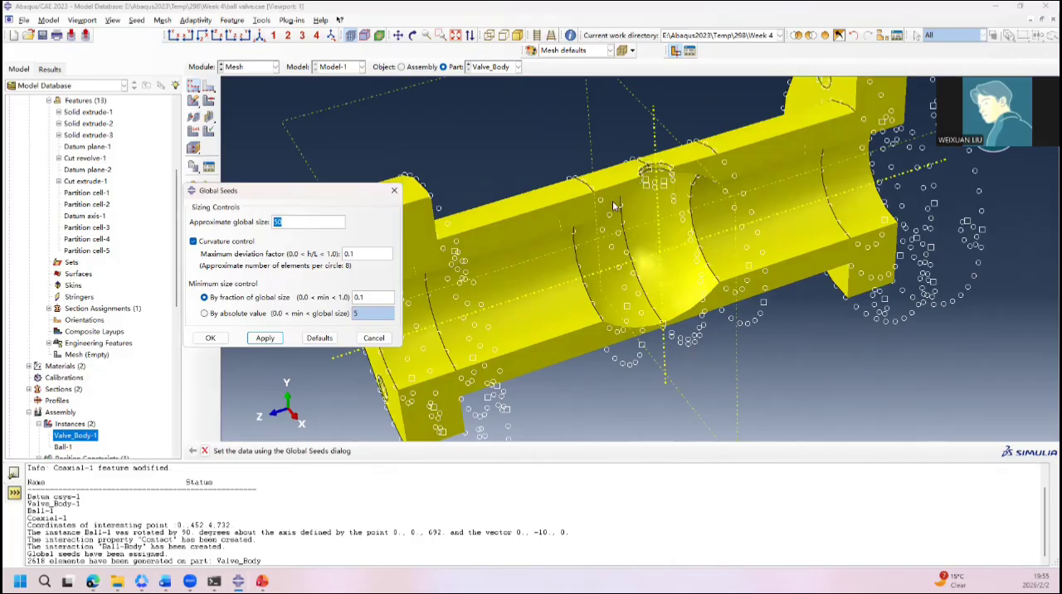
click(394, 190)
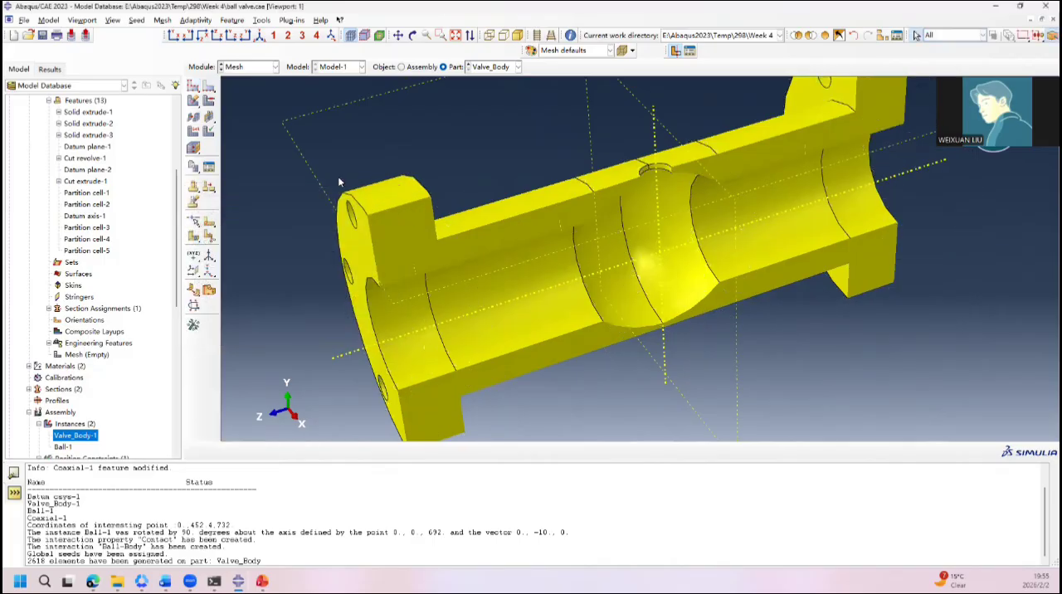
Step: Assign Hex sweep mesh controls with the Medial axis algorithm to both flange cells and both straight pipe cells
click(209, 100)
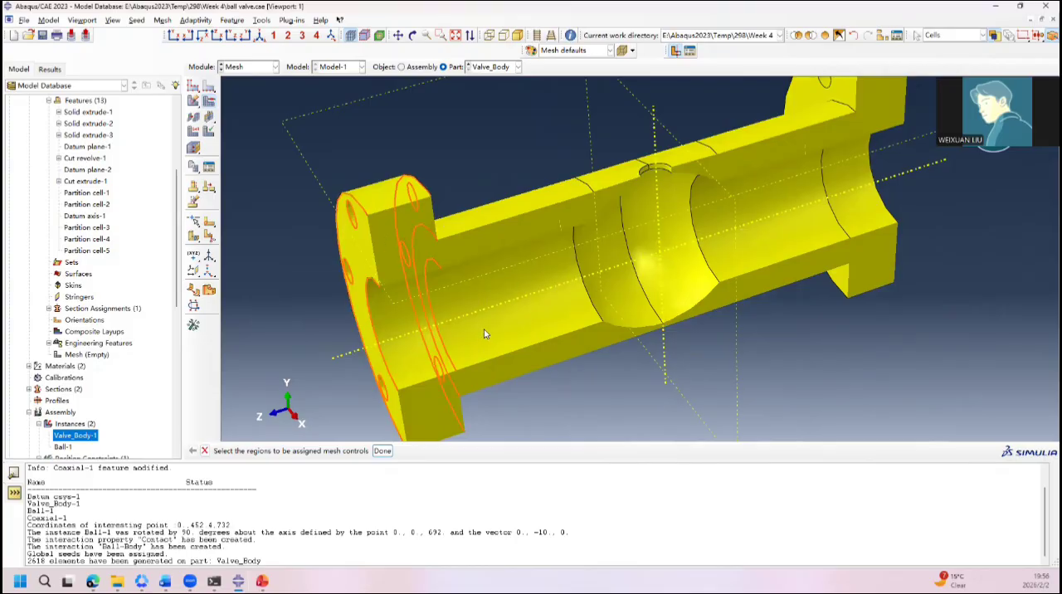
click(551, 291)
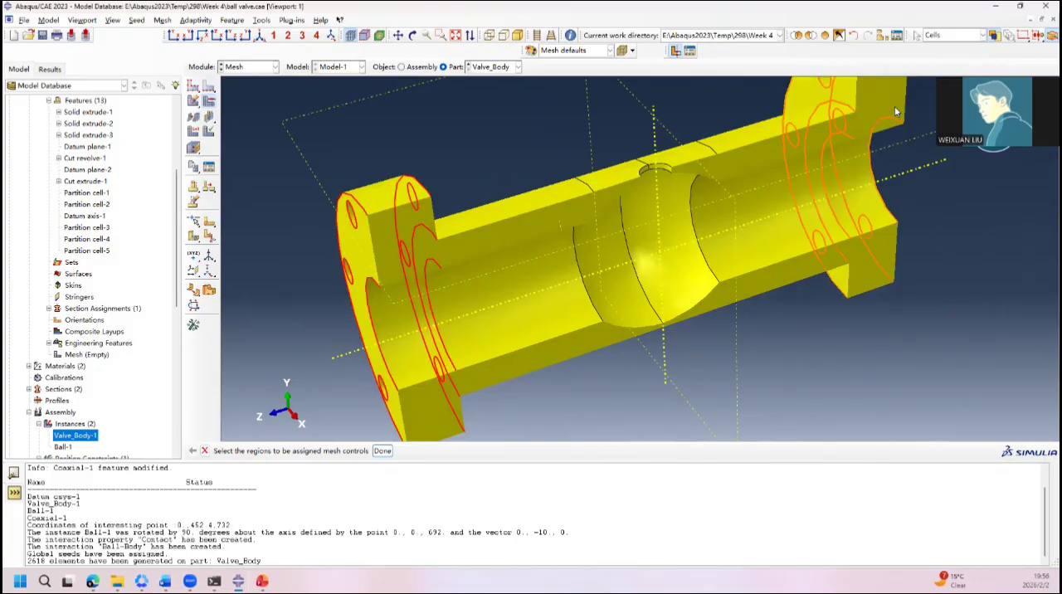
click(894, 108)
click(747, 163)
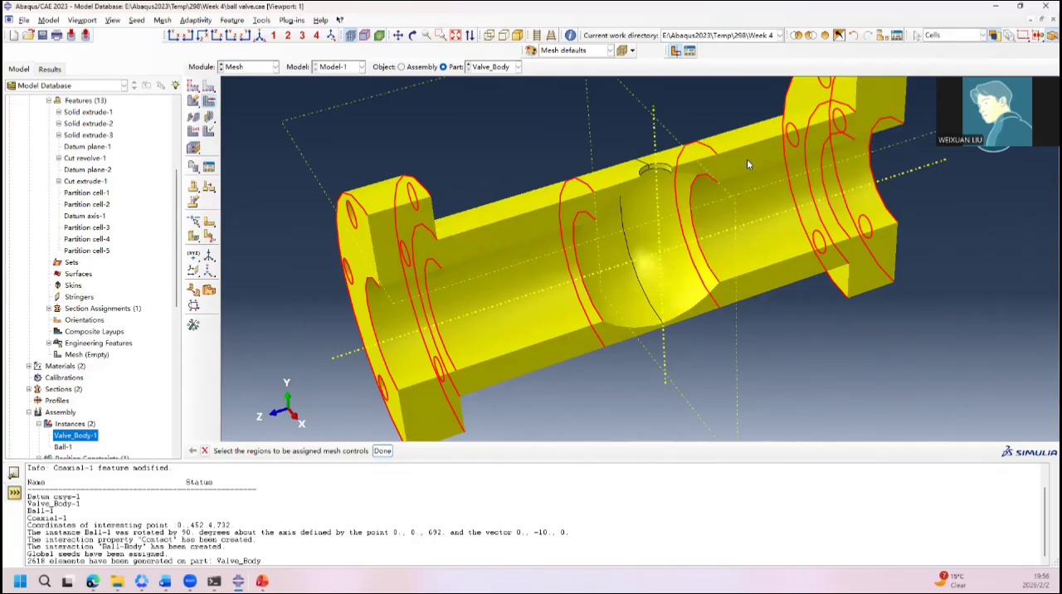
middle_click(747, 163)
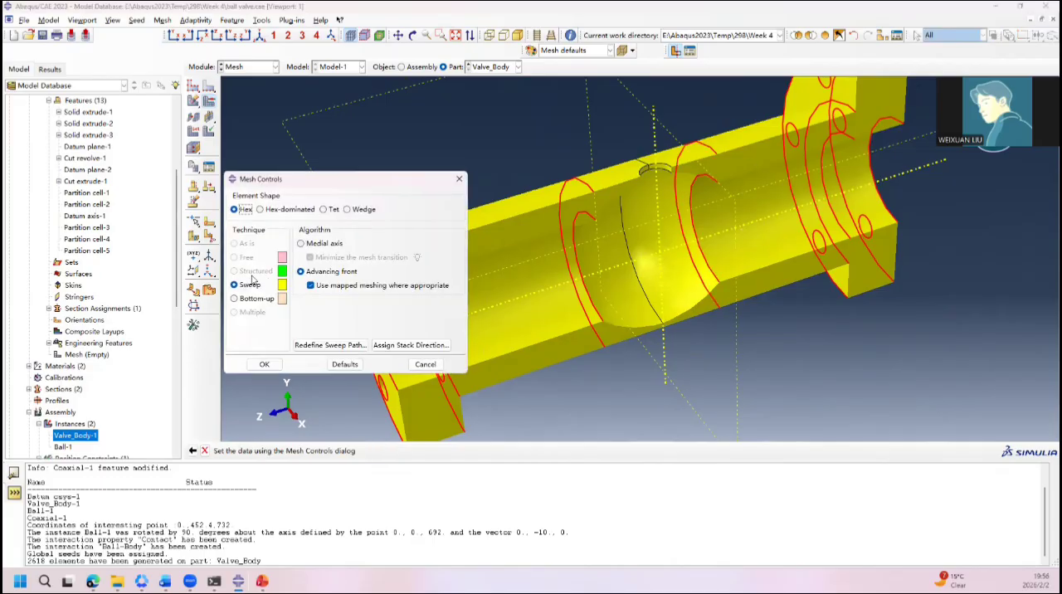
click(301, 243)
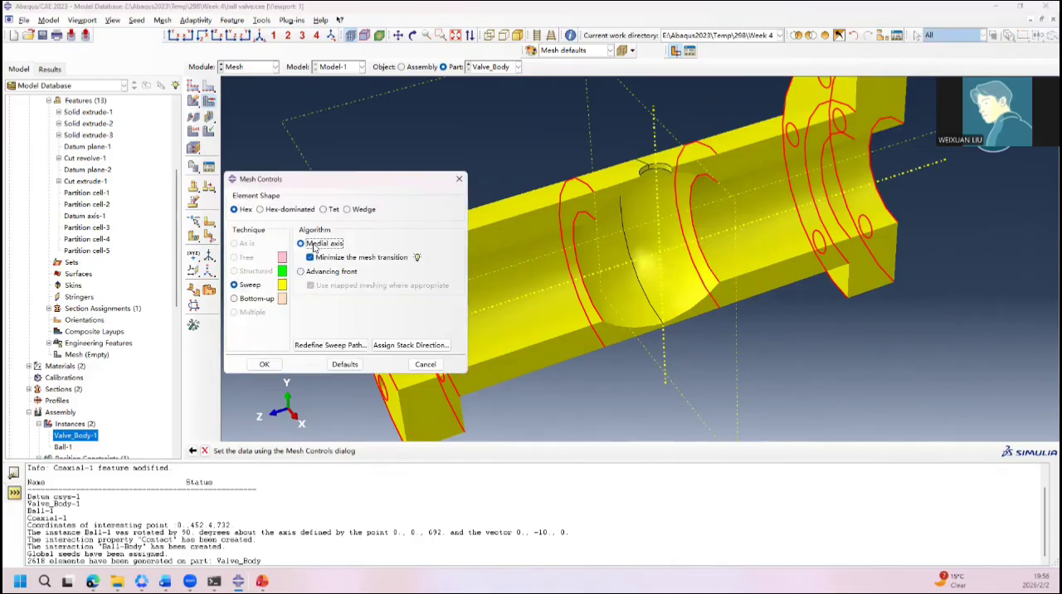
click(264, 365)
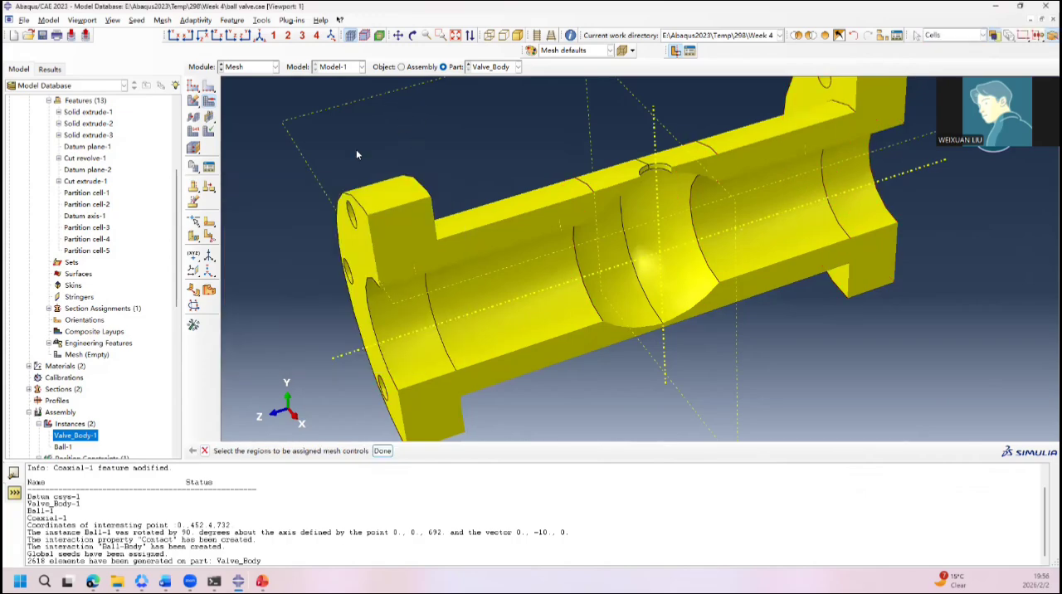
Step: Mesh only the ball-cavity cell on the positive Z side, and inspect its mesh inside and out
ctrl+alt+drag(357, 152, 377, 122)
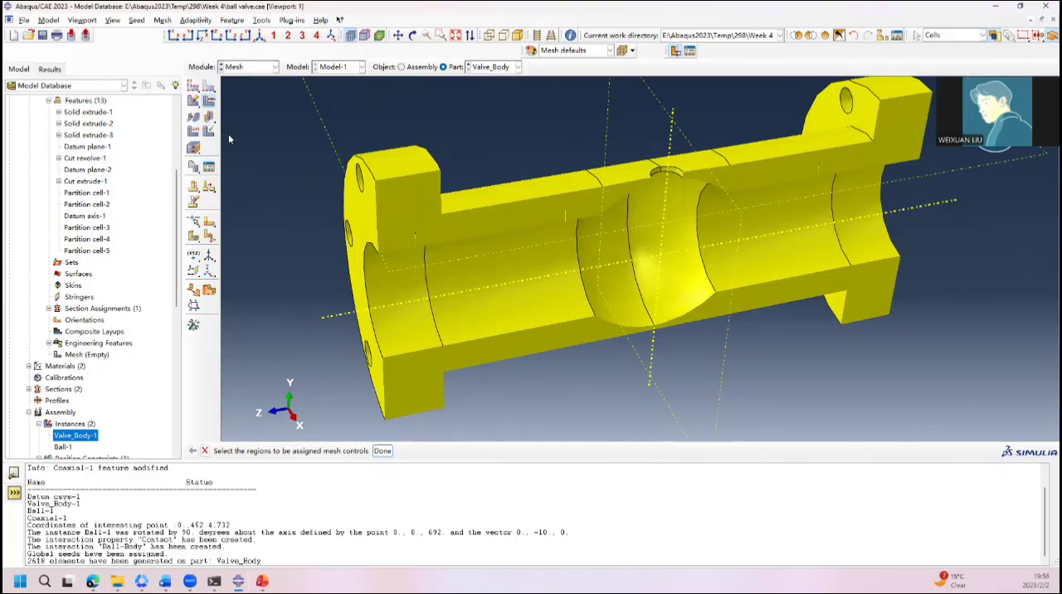
drag(192, 100, 223, 102)
click(619, 314)
middle_click(619, 314)
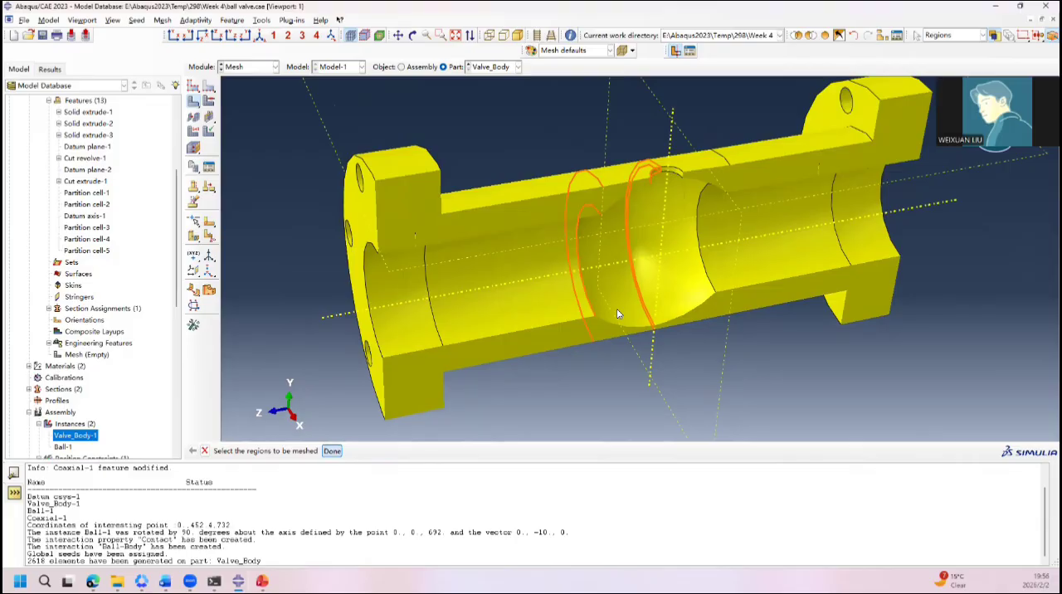
ctrl+alt+drag(636, 159, 603, 218)
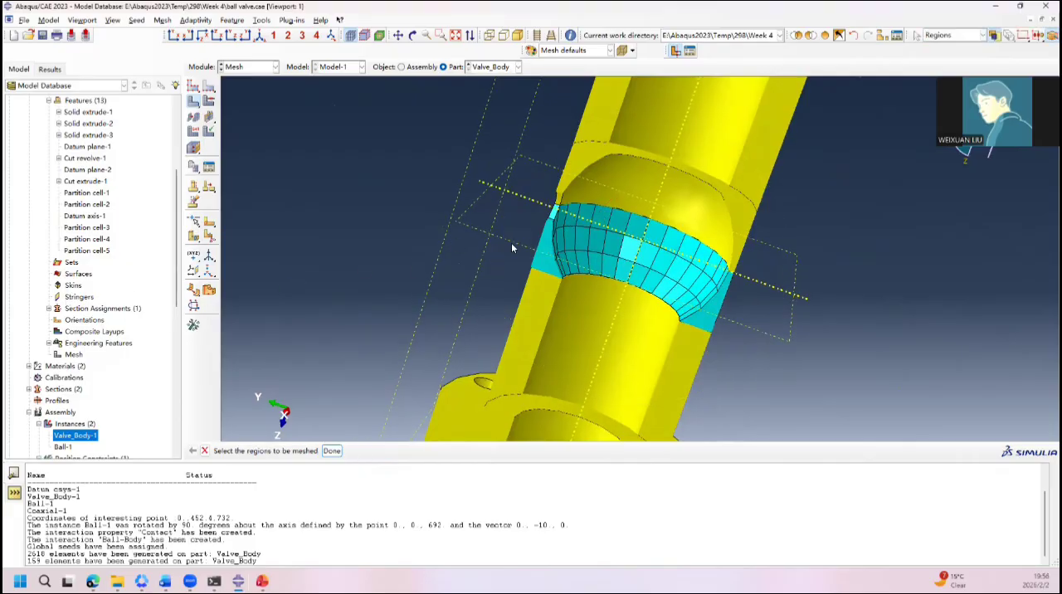
ctrl+alt+drag(724, 274, 765, 277)
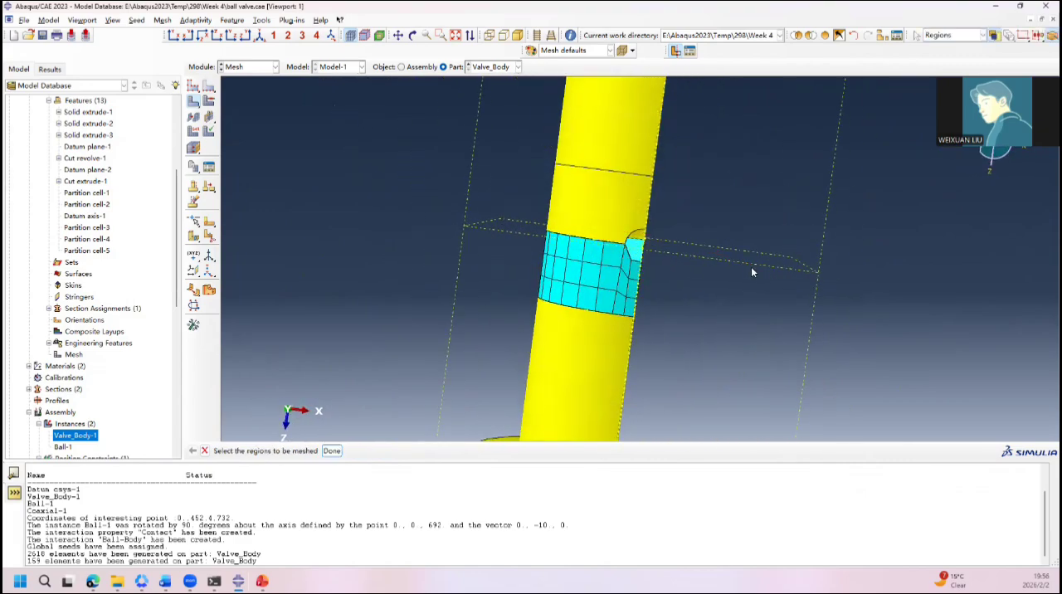
Step: Seed the semicircular stem-hole edge on the positive Z half of the ball cavity by number with 4 elements
click(208, 86)
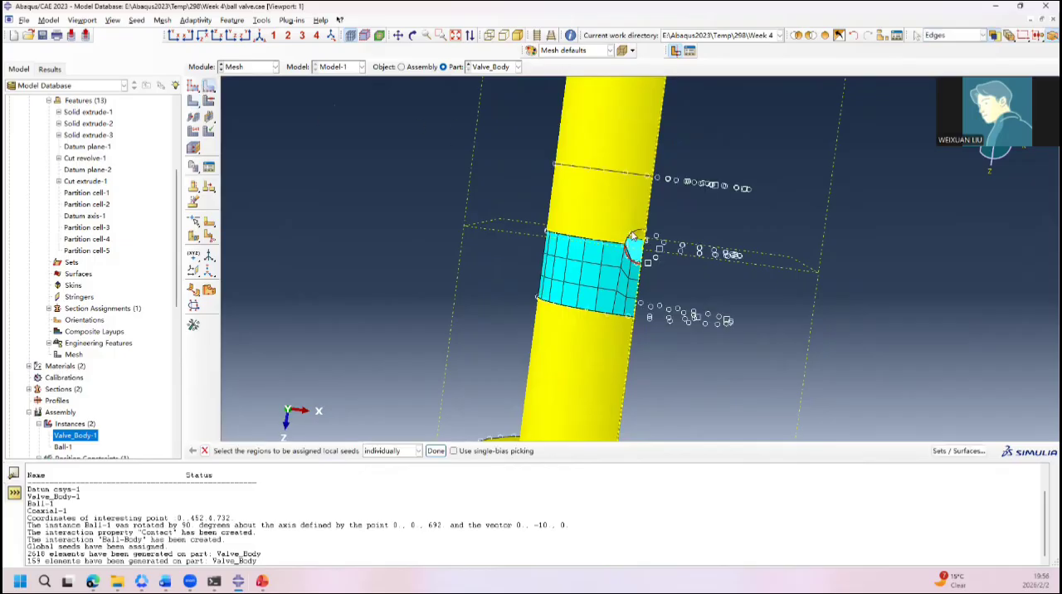
click(635, 239)
click(442, 452)
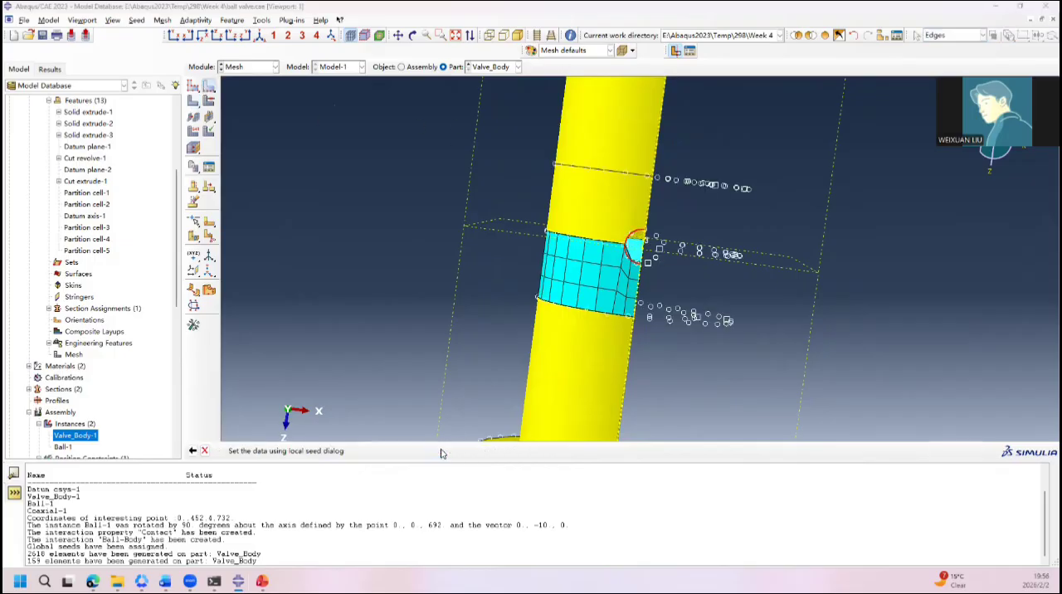
click(232, 225)
key(Tab)
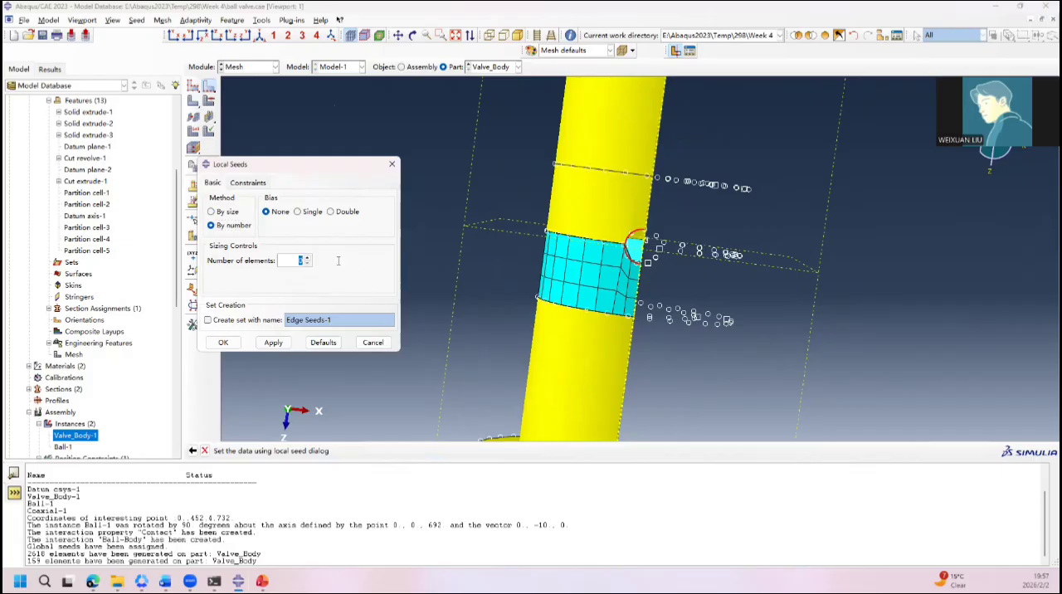
text(4)
click(273, 343)
click(407, 198)
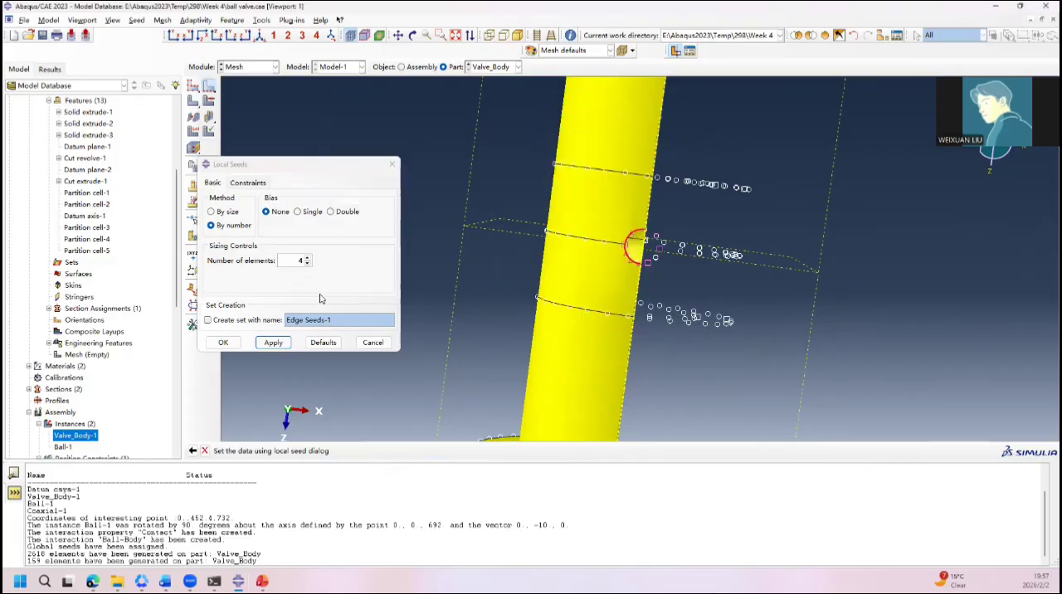
click(222, 345)
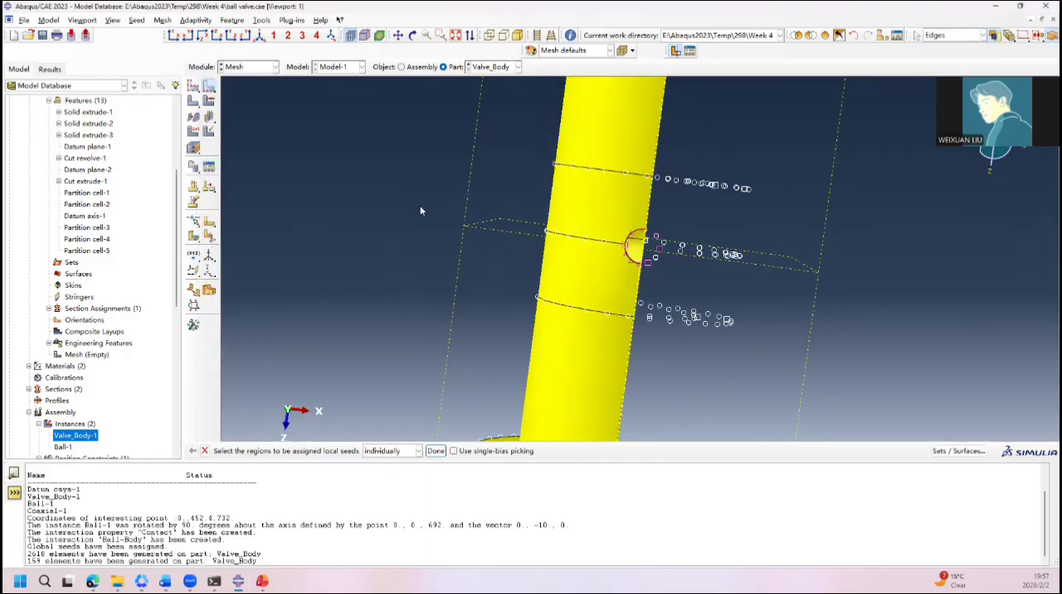
Step: Mesh the ball-cavity cell on the positive Z side with the changed edge seeds, and inspect the elements around the stem hole
click(197, 100)
click(586, 283)
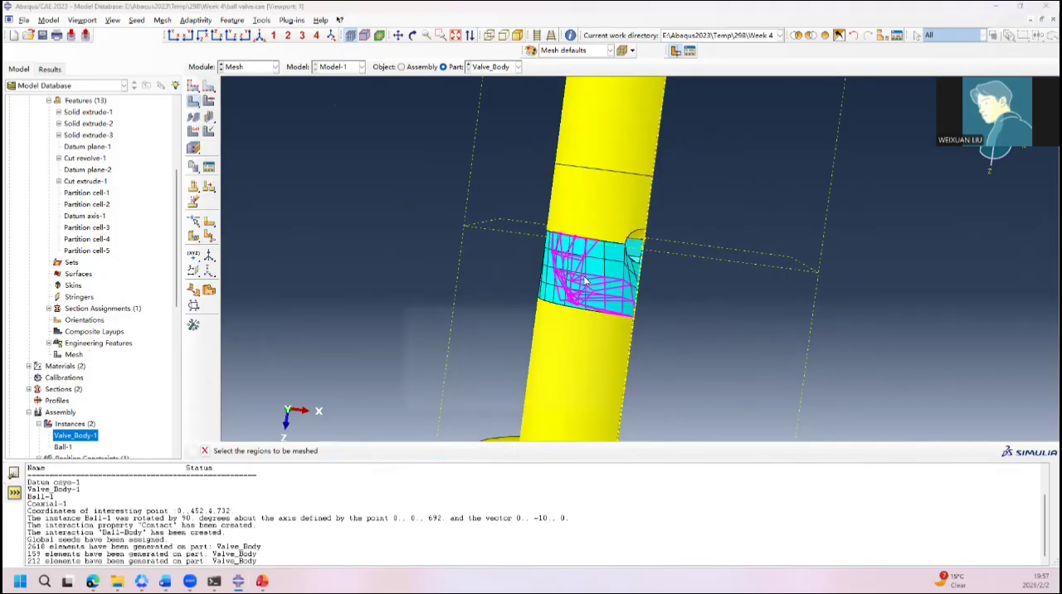
click(623, 305)
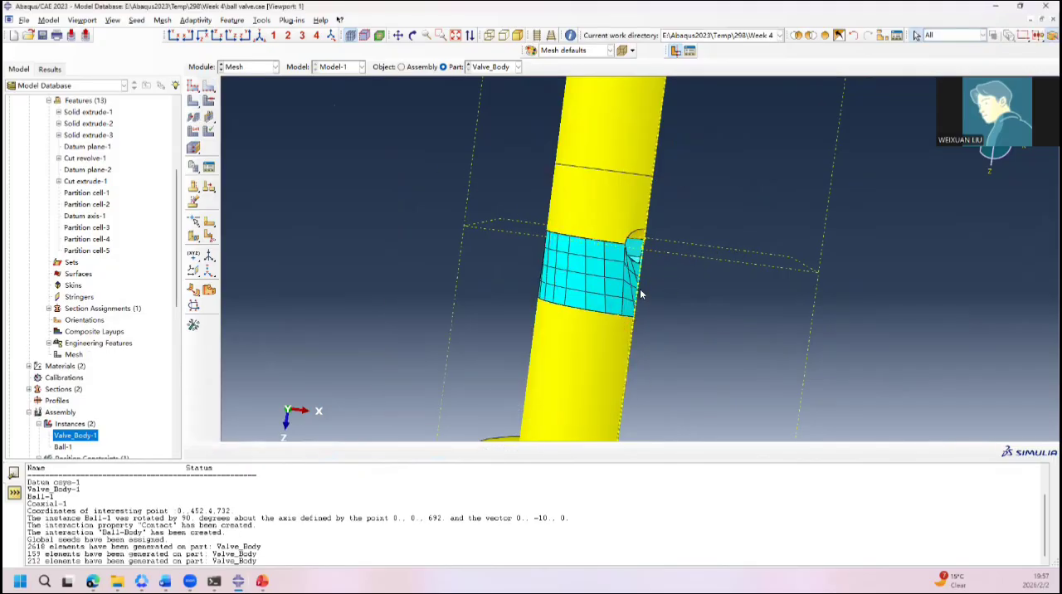
ctrl+alt+drag(650, 288, 656, 247)
Step: Switch the positive Z ball-cavity cell's Hex sweep mesh controls to the Medial axis algorithm, deleting the invalidated mesh
click(200, 102)
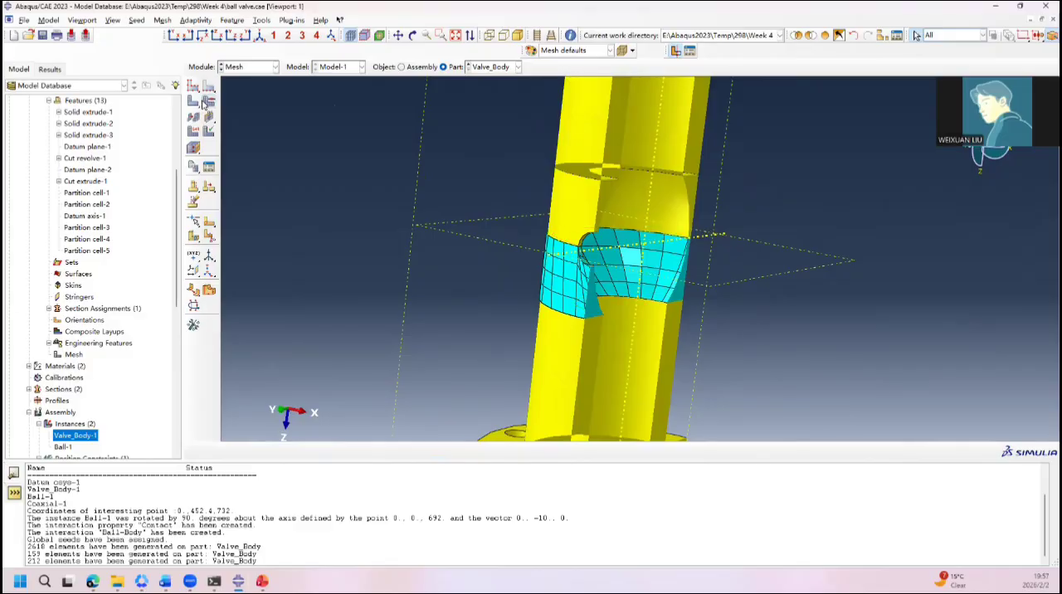
click(578, 264)
middle_click(578, 264)
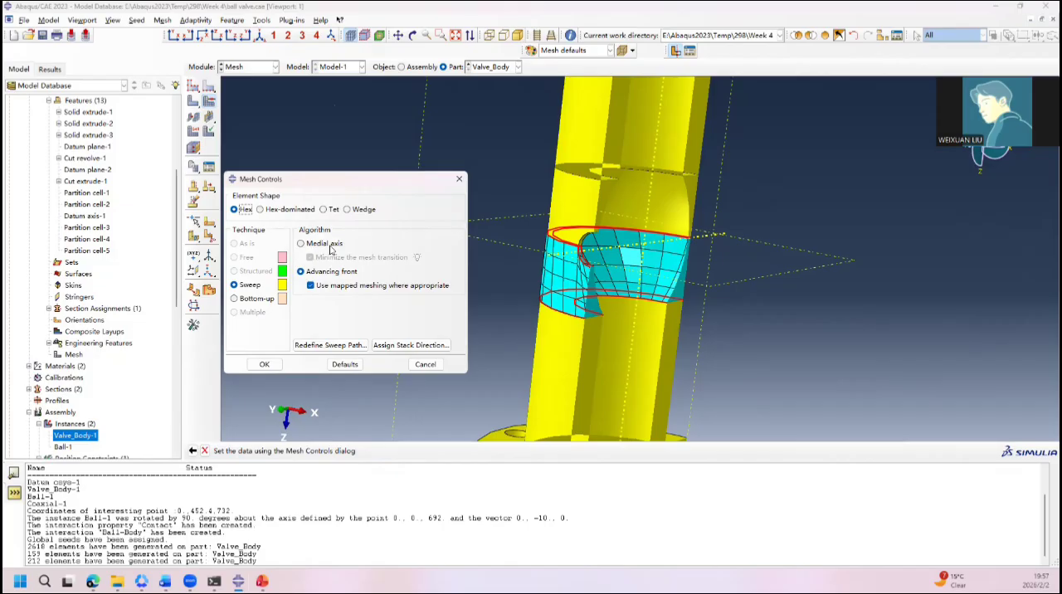
click(325, 243)
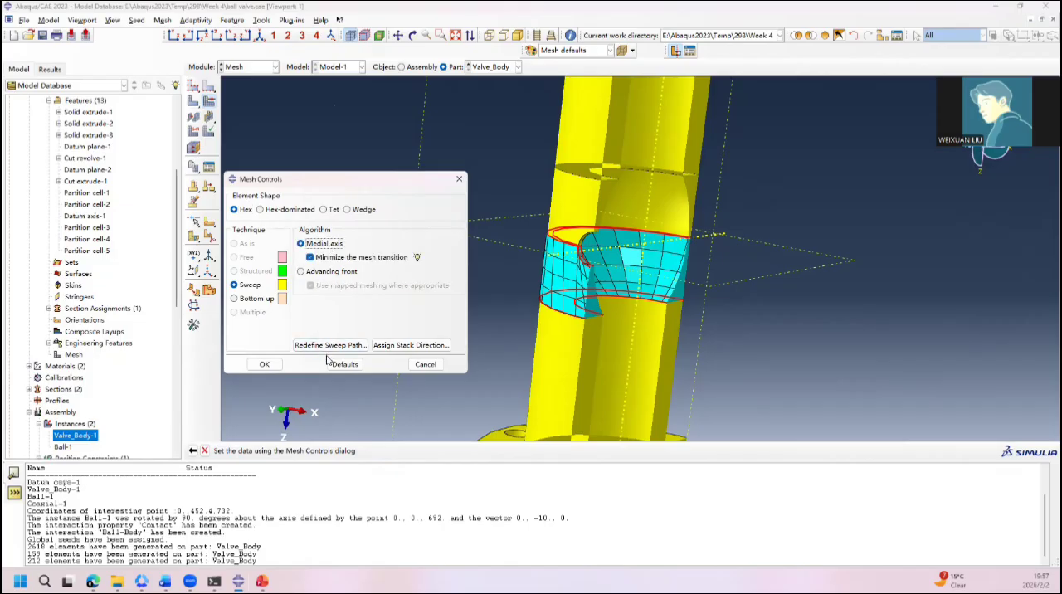
click(262, 366)
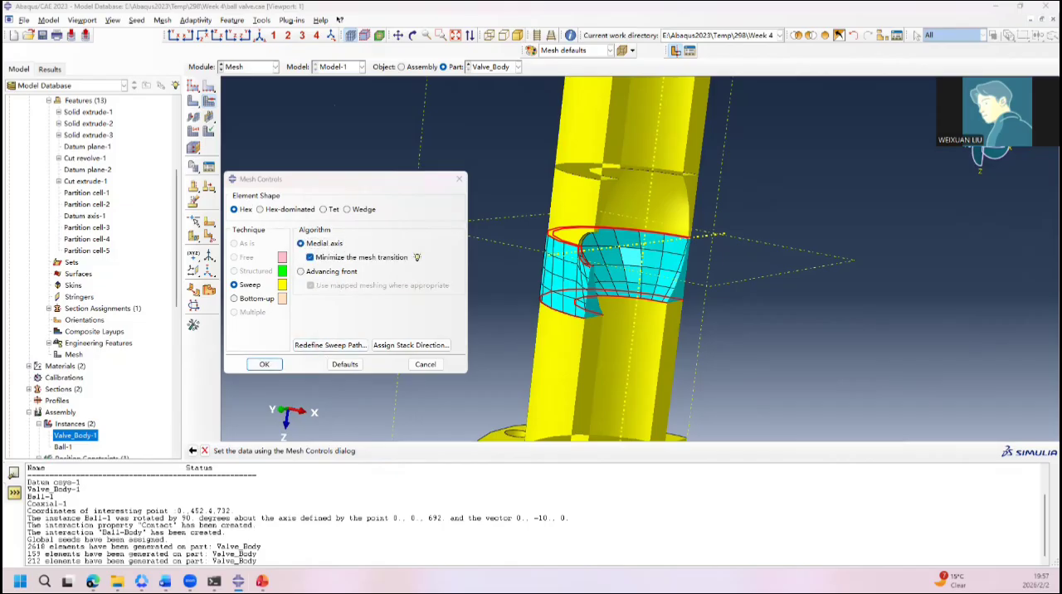
click(353, 163)
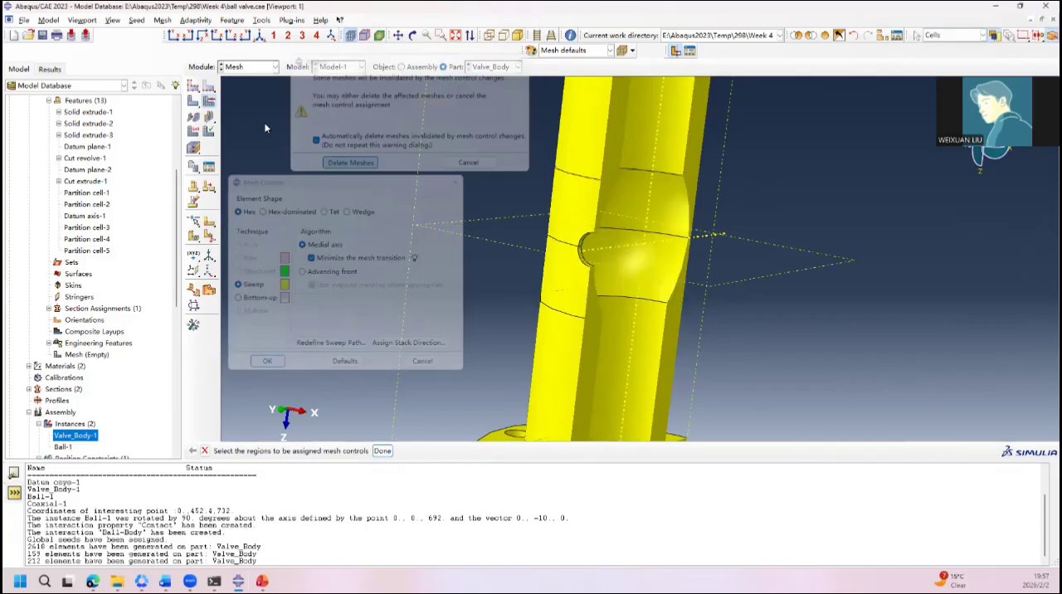
Step: Remesh the positive Z ball-cavity cell with the Medial axis controls, and view its outer and cut faces
click(188, 98)
click(584, 290)
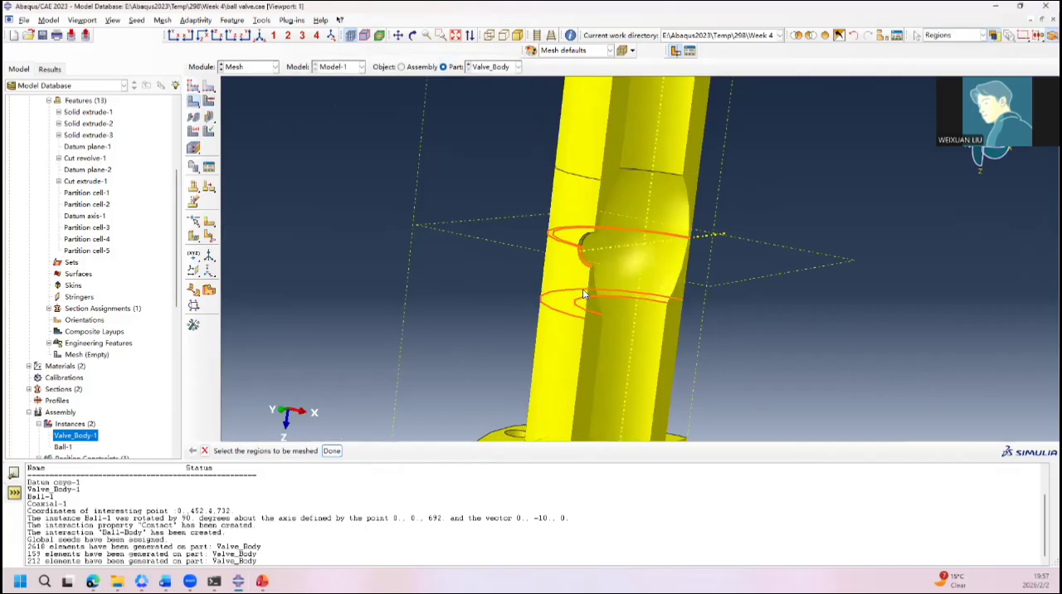
middle_click(587, 292)
ctrl+alt+drag(680, 246, 711, 273)
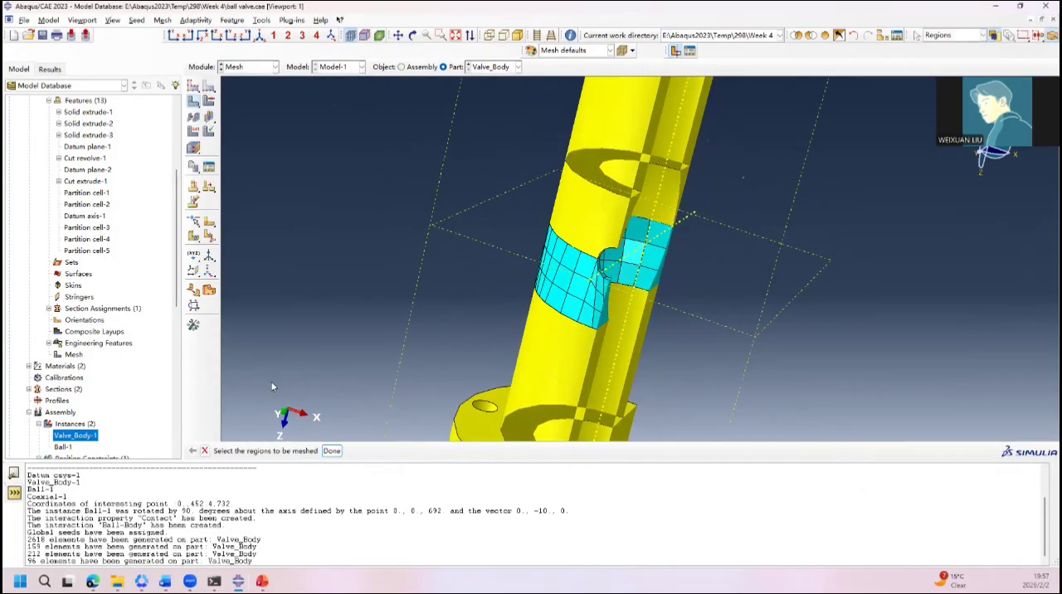
Step: Verify the mesh of the positive Z ball-cavity cell by geometric region, highlighting analysis-check errors and warnings and viewing the shape and size criteria
click(209, 134)
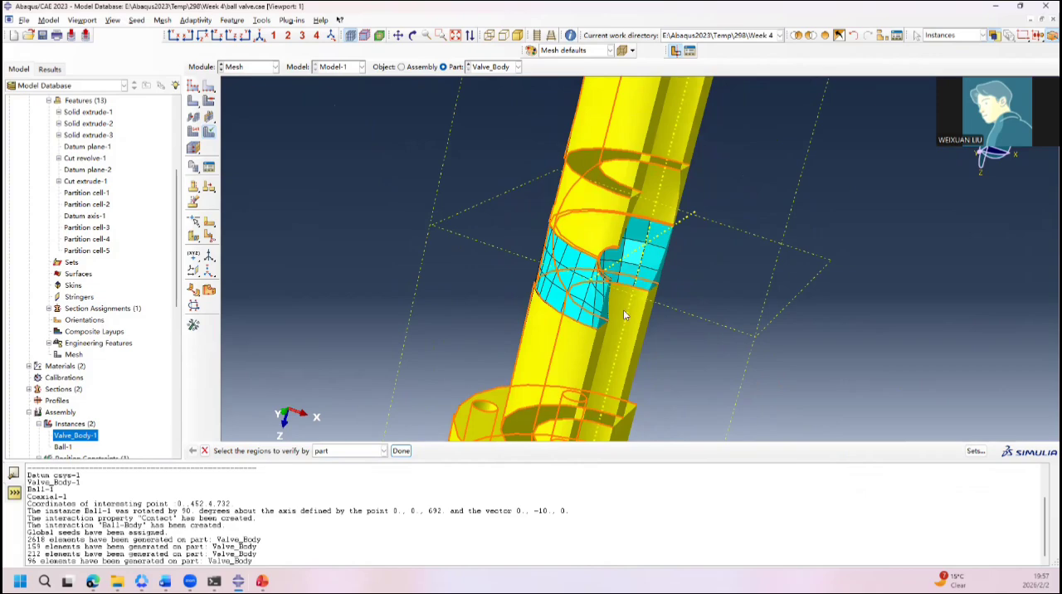
click(383, 450)
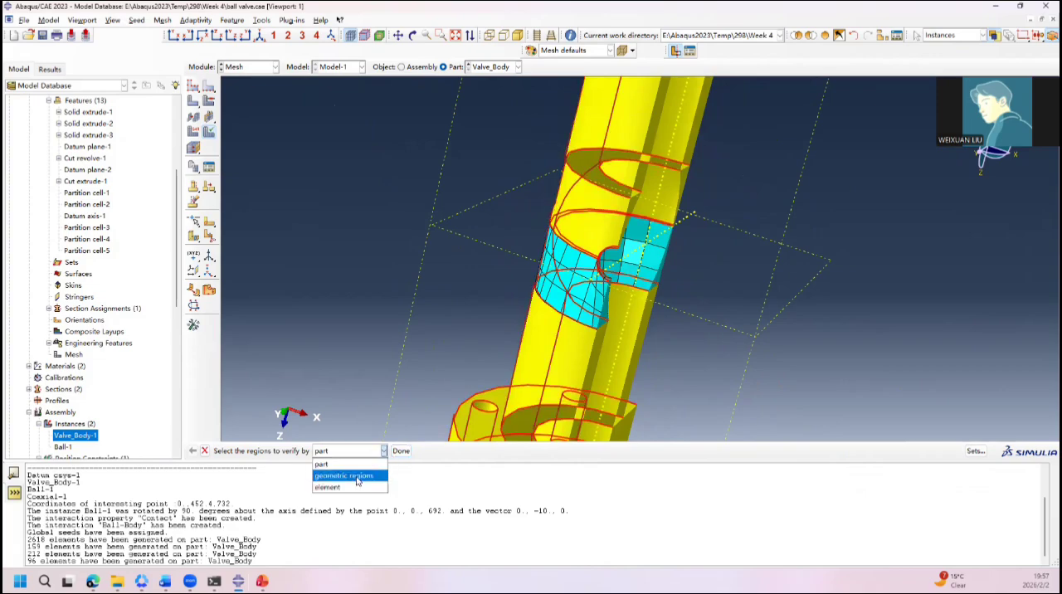
click(350, 475)
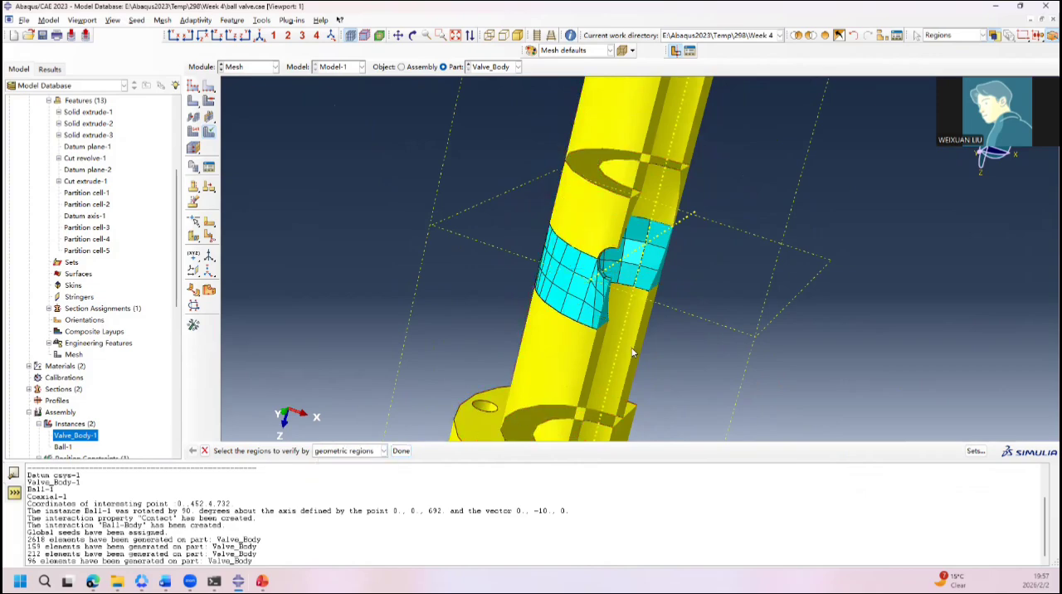
click(560, 291)
click(401, 451)
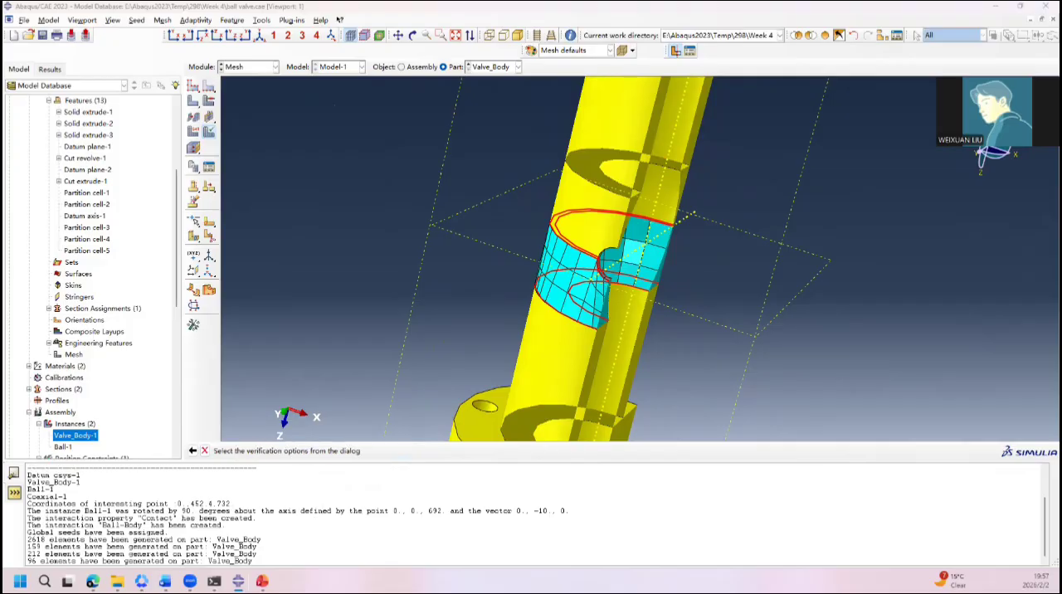
click(302, 338)
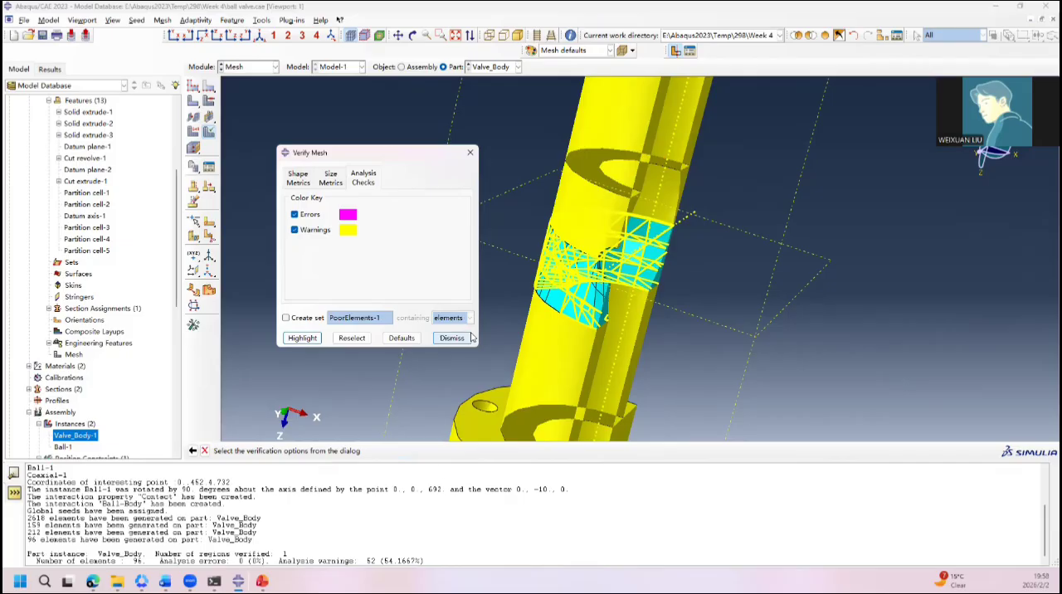
click(330, 178)
click(298, 178)
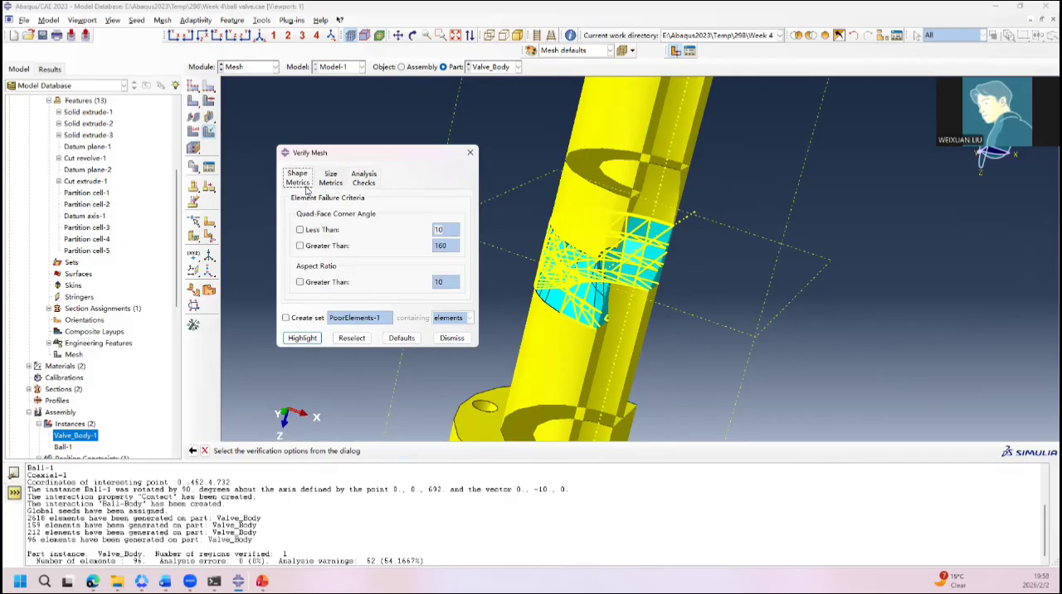
click(330, 177)
click(363, 177)
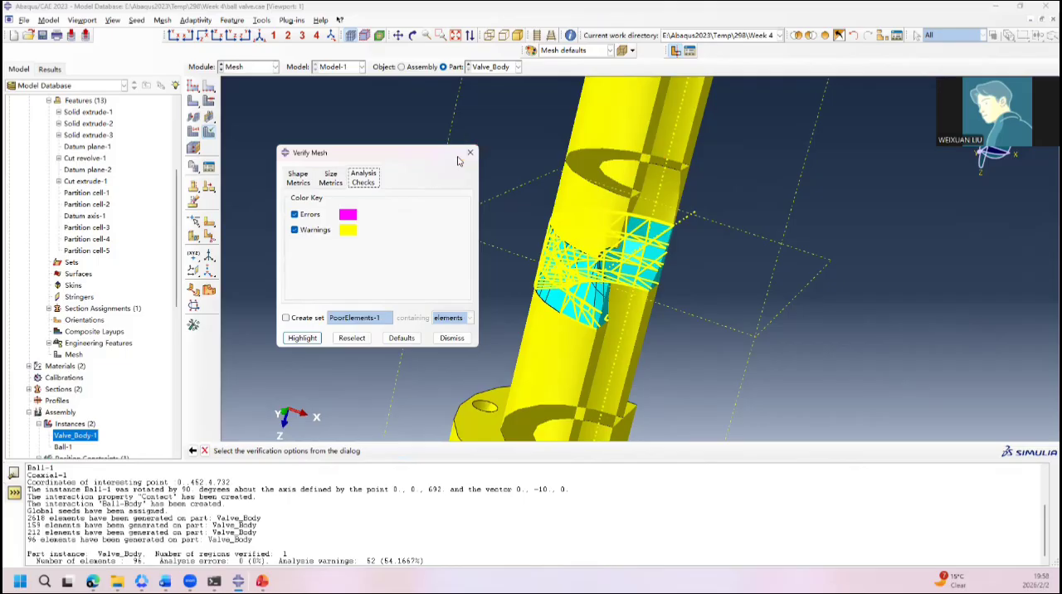
click(451, 338)
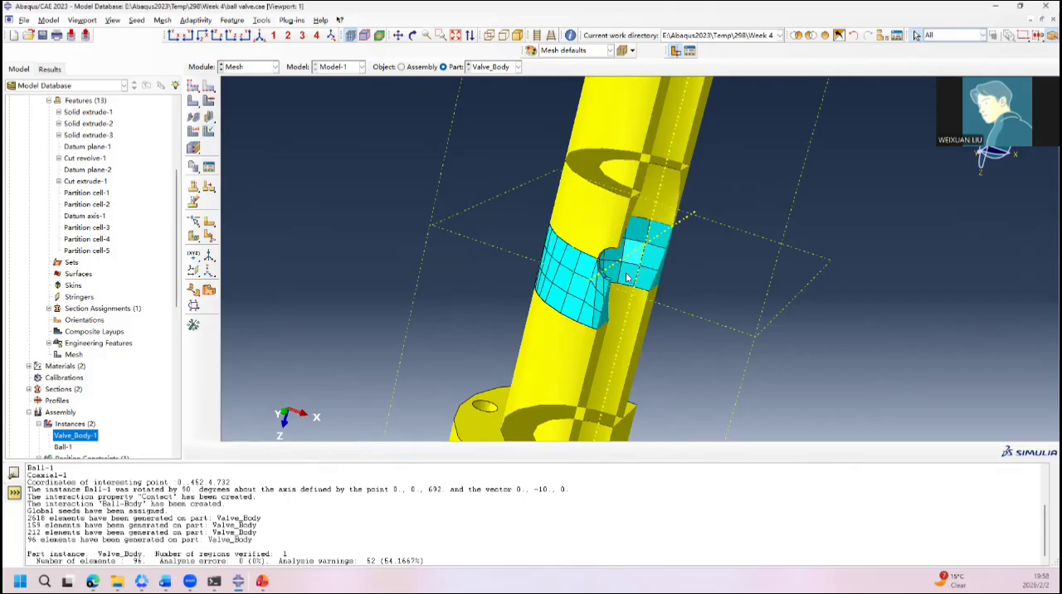
Step: Hide the unmeshed ball-cavity cell on the negative Z side and its leftover cavity face from the display
drag(628, 261, 705, 114)
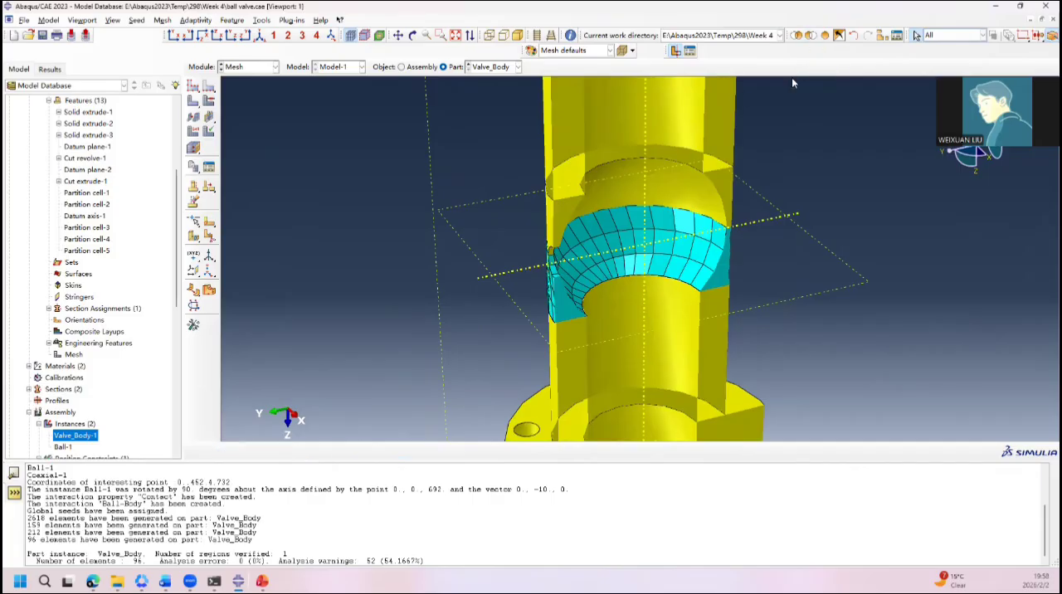
click(717, 180)
click(809, 34)
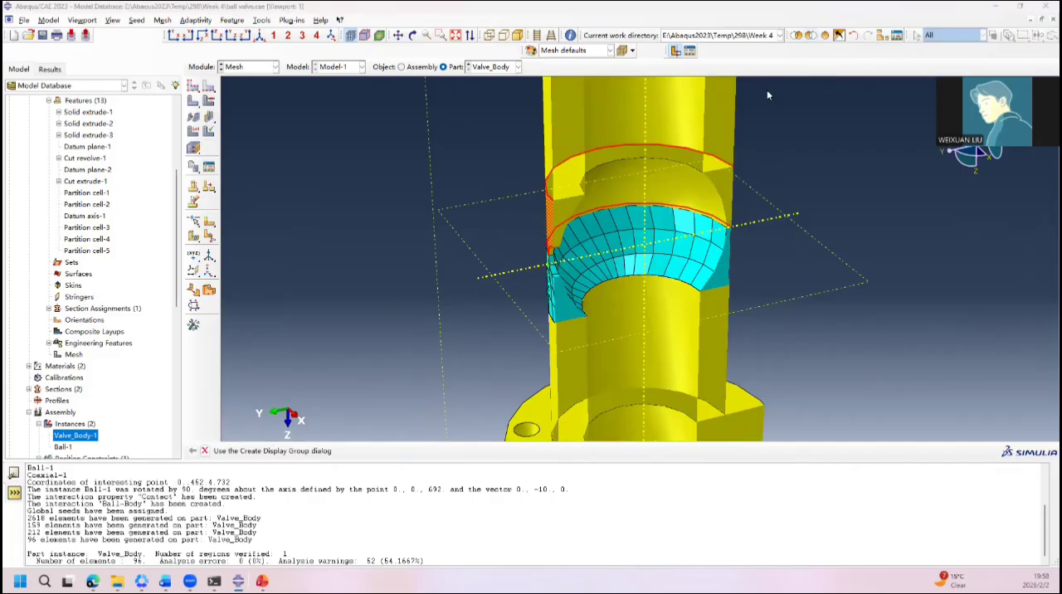
ctrl+alt+drag(732, 180, 595, 209)
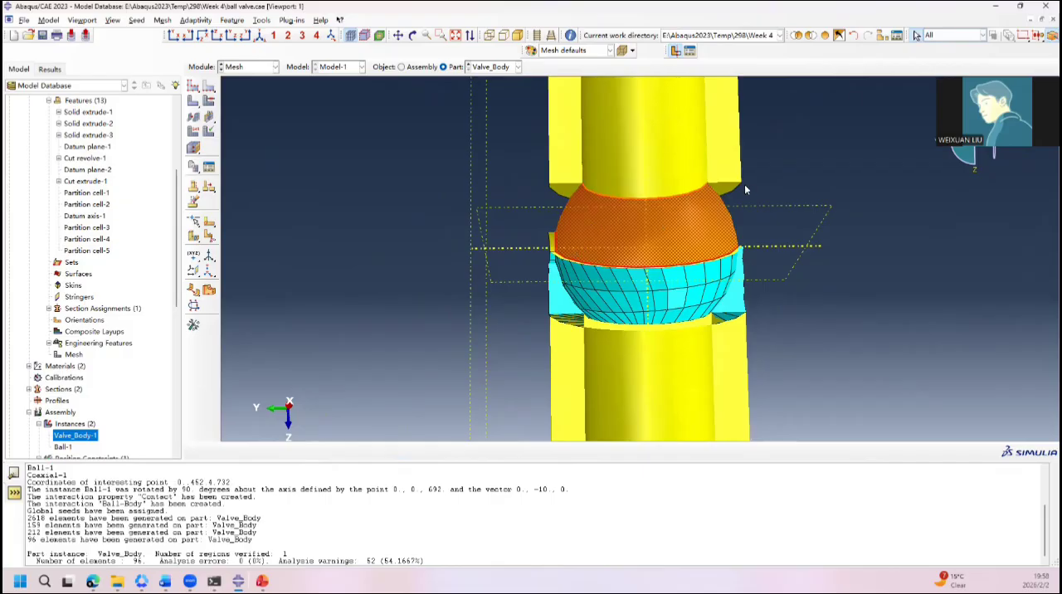
ctrl+alt+drag(610, 241, 550, 262)
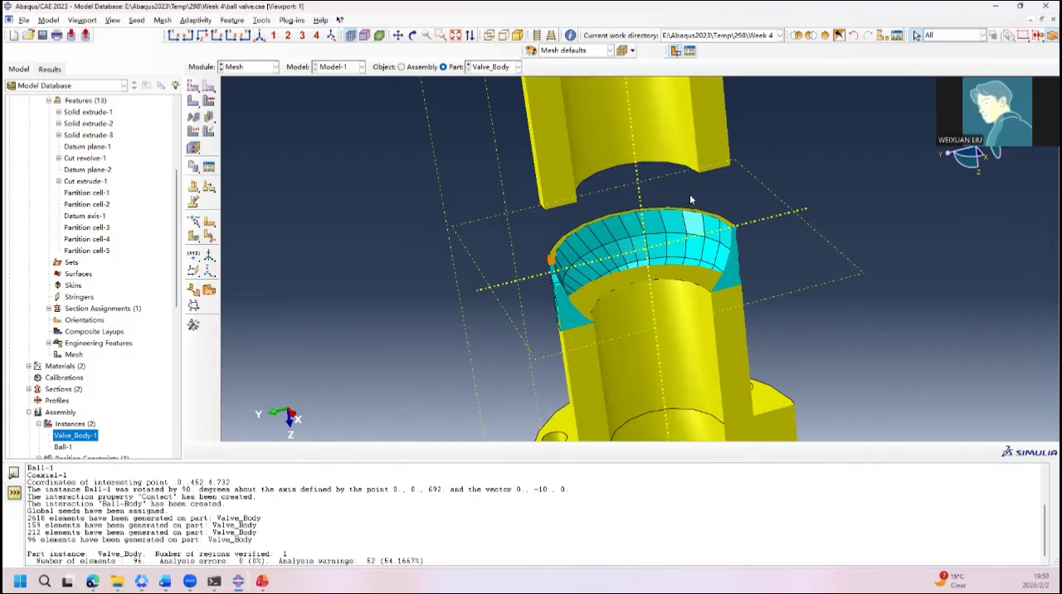
click(812, 35)
mouse_move(640, 191)
ctrl+alt+mouse_down()
mouse_move(663, 200)
mouse_move(654, 197)
ctrl+alt+mouse_up()
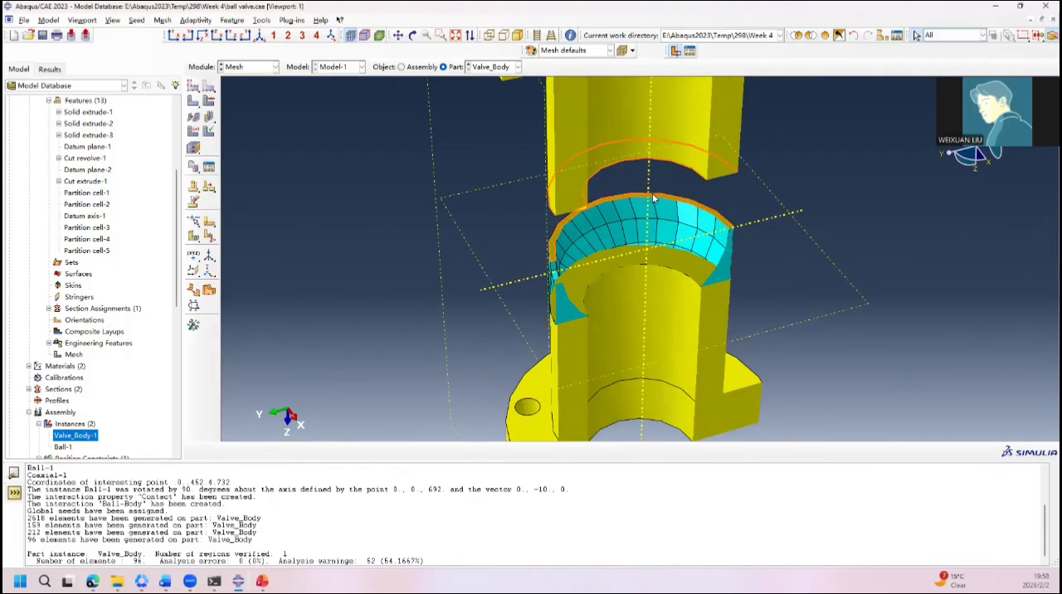
click(600, 330)
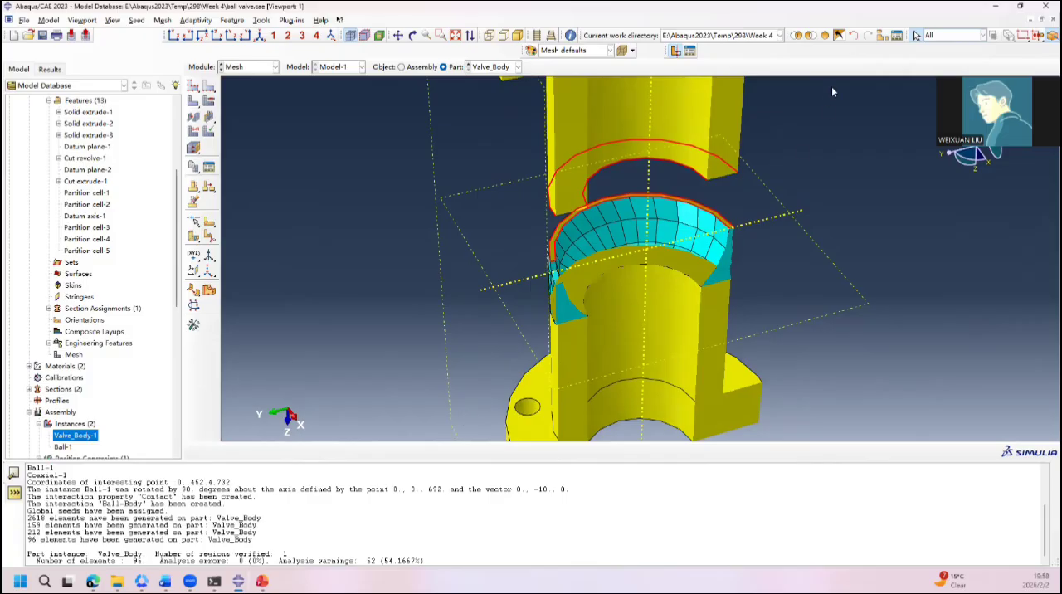
click(812, 34)
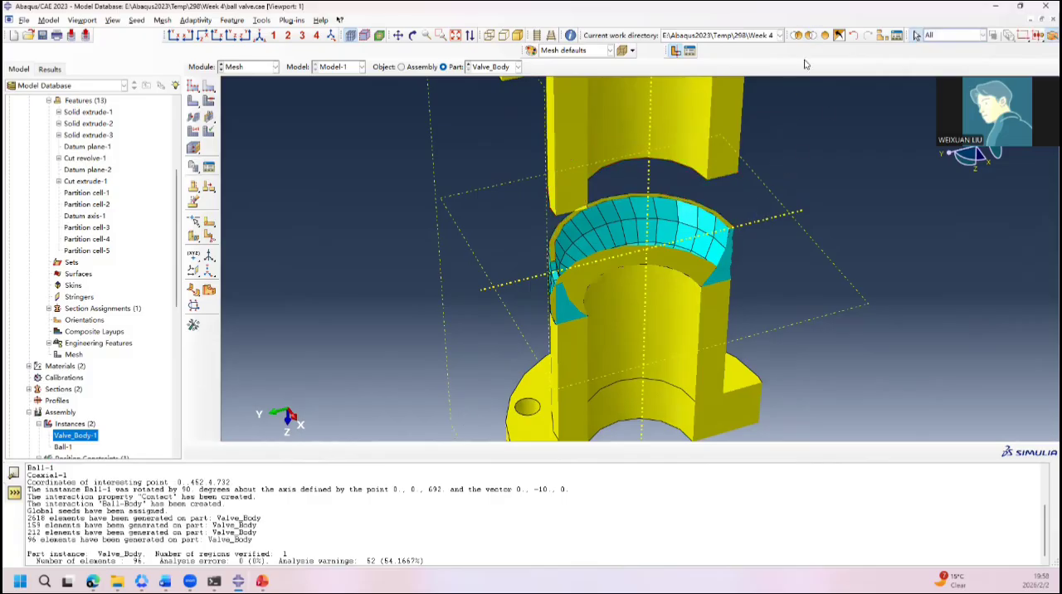
Step: Hide the individual faces covering the meshed ball-cavity cell from the display, and examine the exposed element layout
click(810, 35)
ctrl+alt+drag(763, 214, 733, 189)
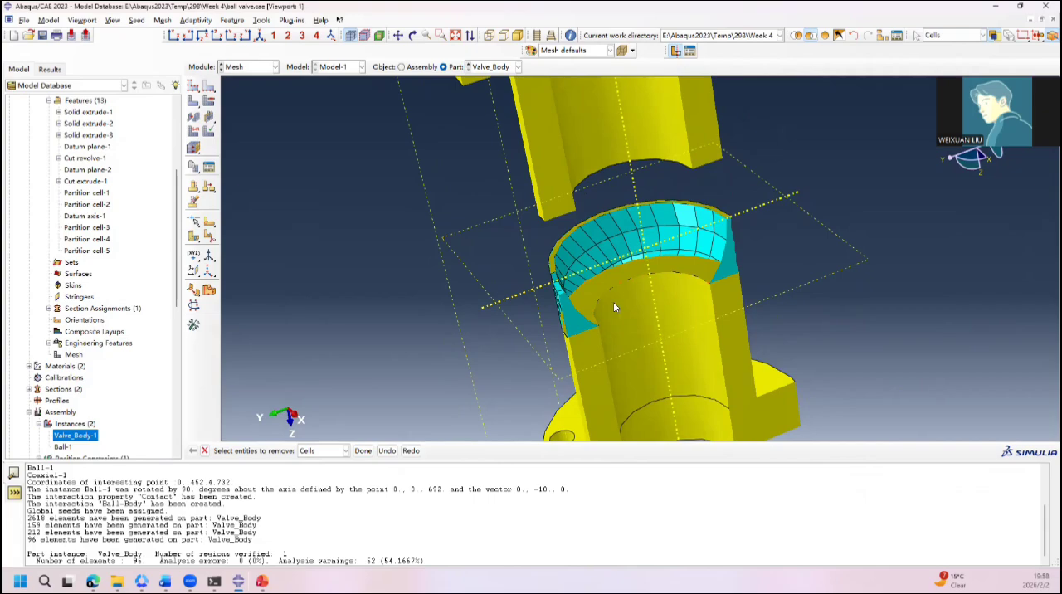
click(320, 450)
click(314, 476)
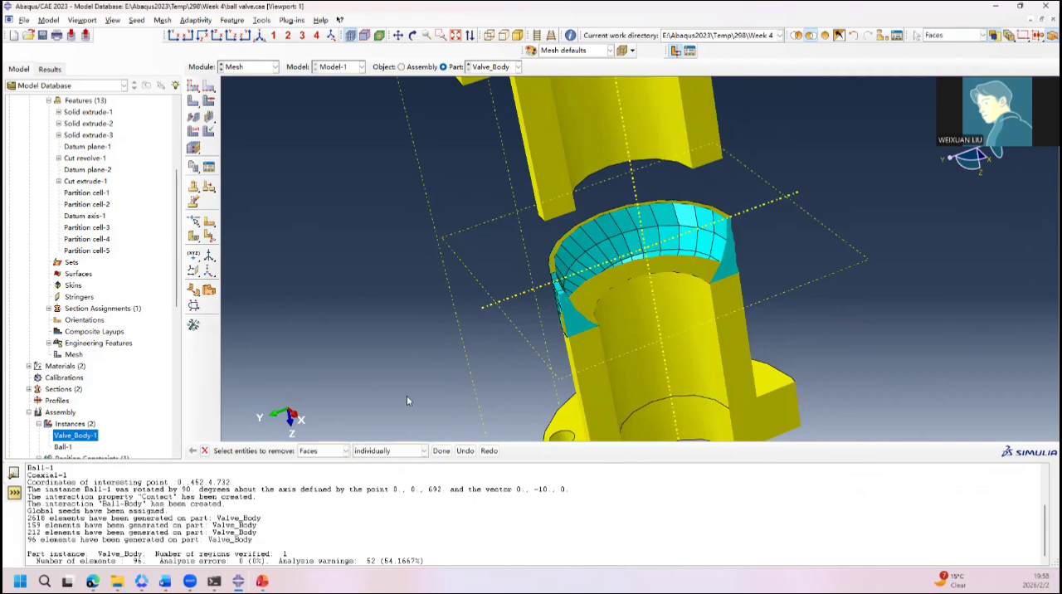
click(564, 265)
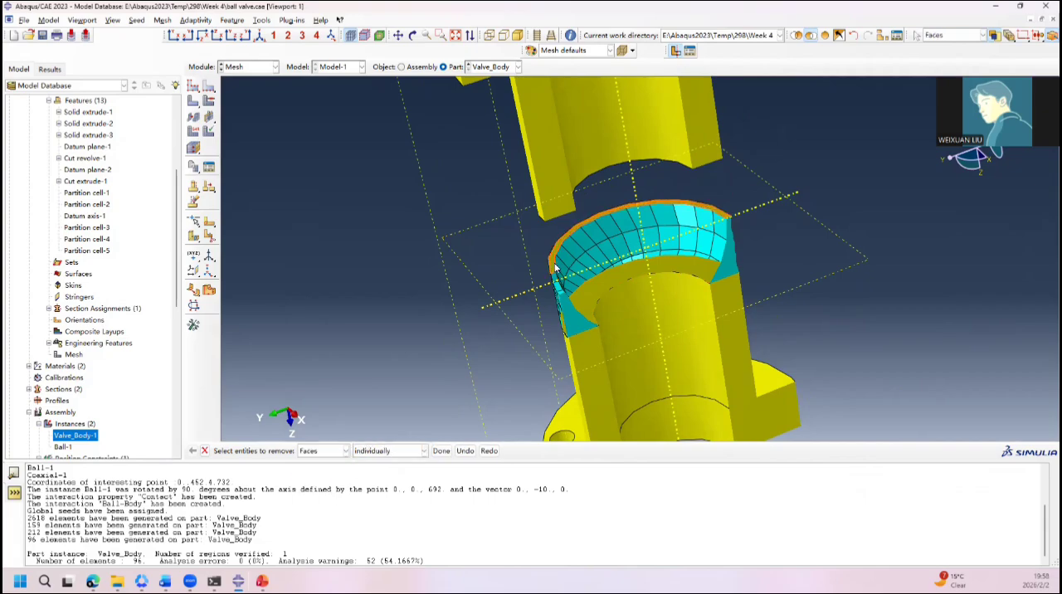
click(448, 451)
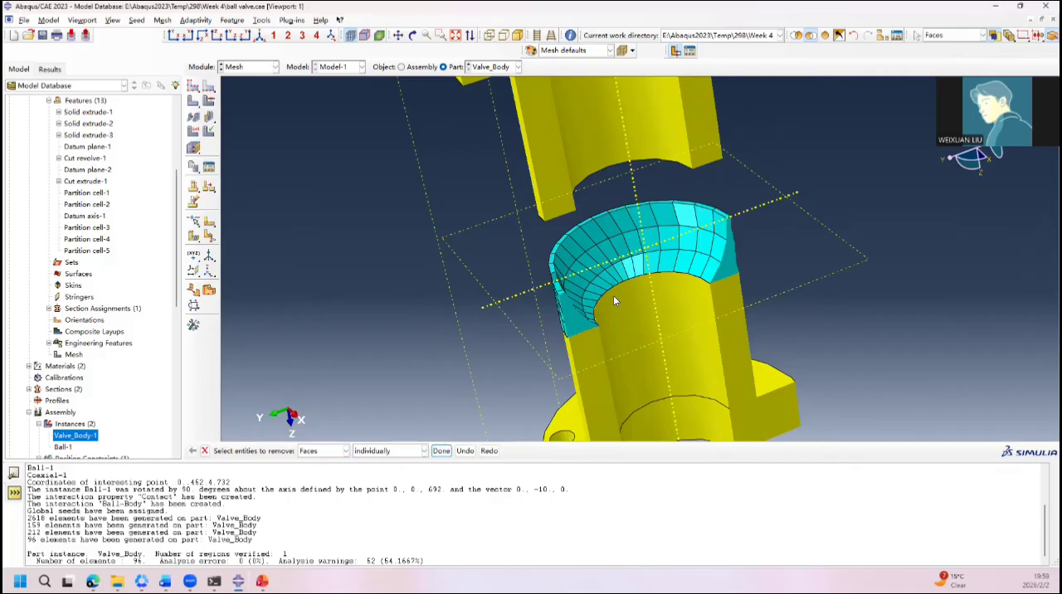
ctrl+alt+drag(507, 316, 561, 298)
ctrl+alt+drag(678, 236, 762, 277)
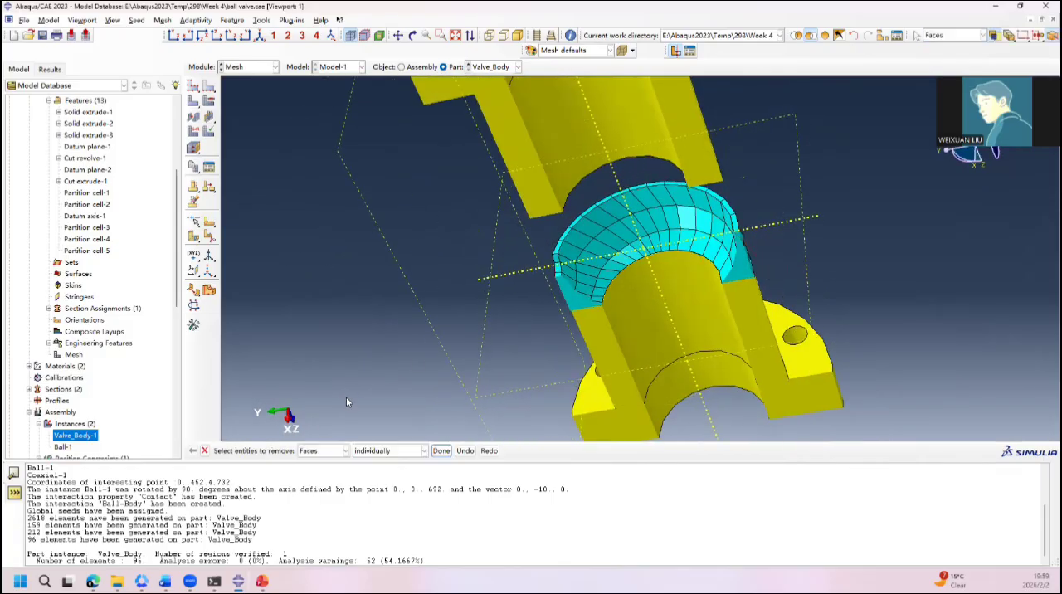
click(204, 451)
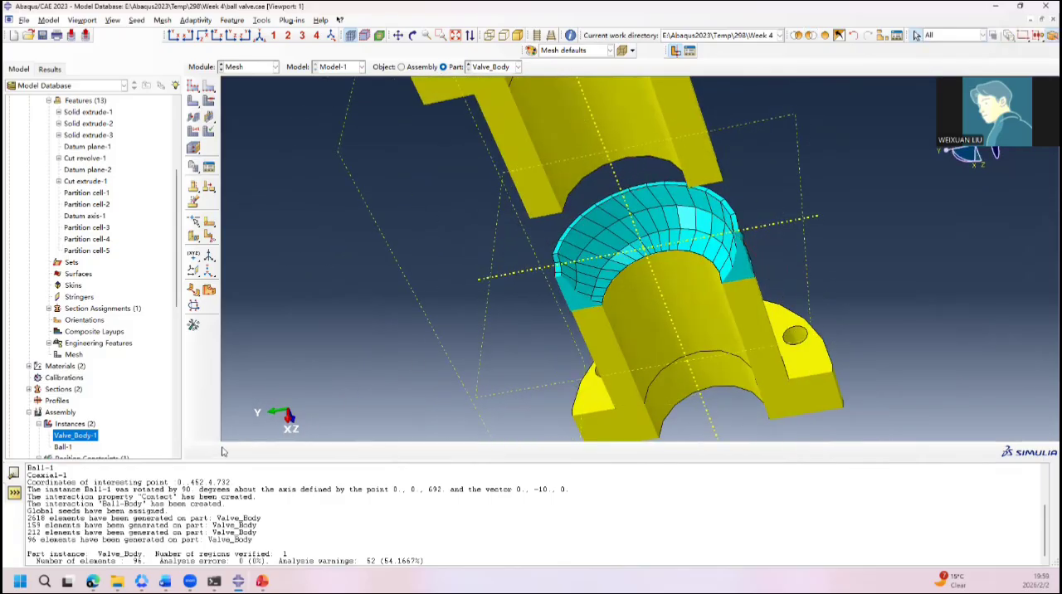
Step: Mesh the positive Z ball-cavity cell again with its Hex sweep controls
click(194, 100)
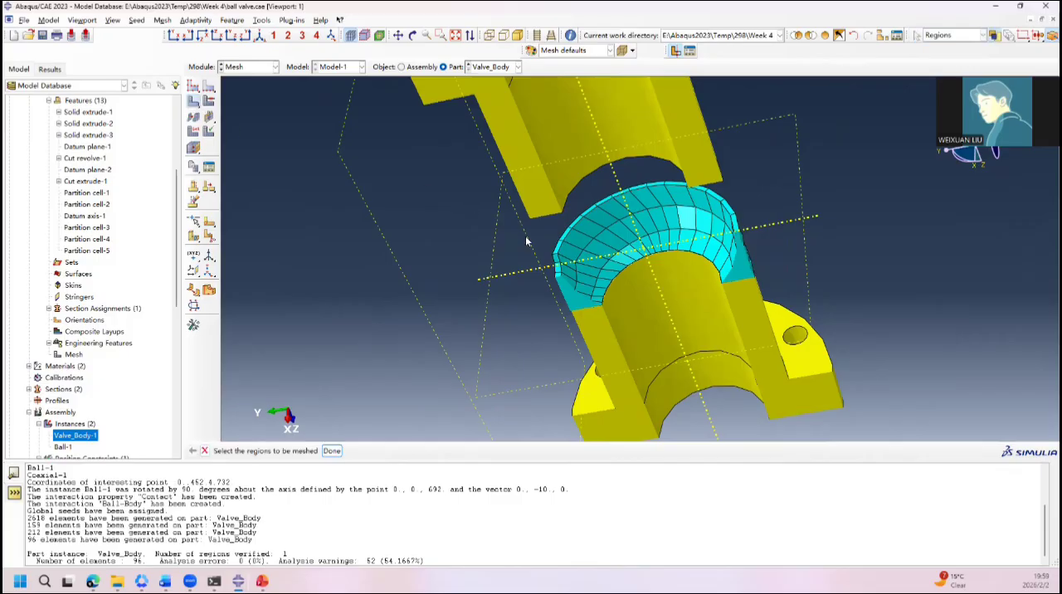
click(610, 282)
click(332, 451)
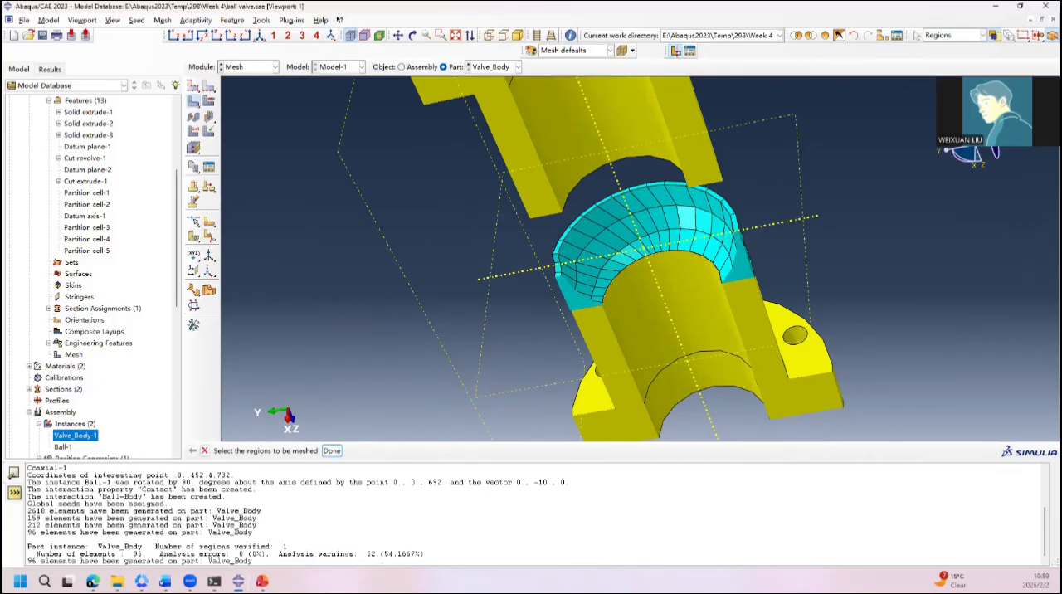
Step: Verify the ball-cavity cell's hex mesh by geometric region, highlighting errors and warnings and viewing the shape and size criteria
click(209, 167)
click(586, 309)
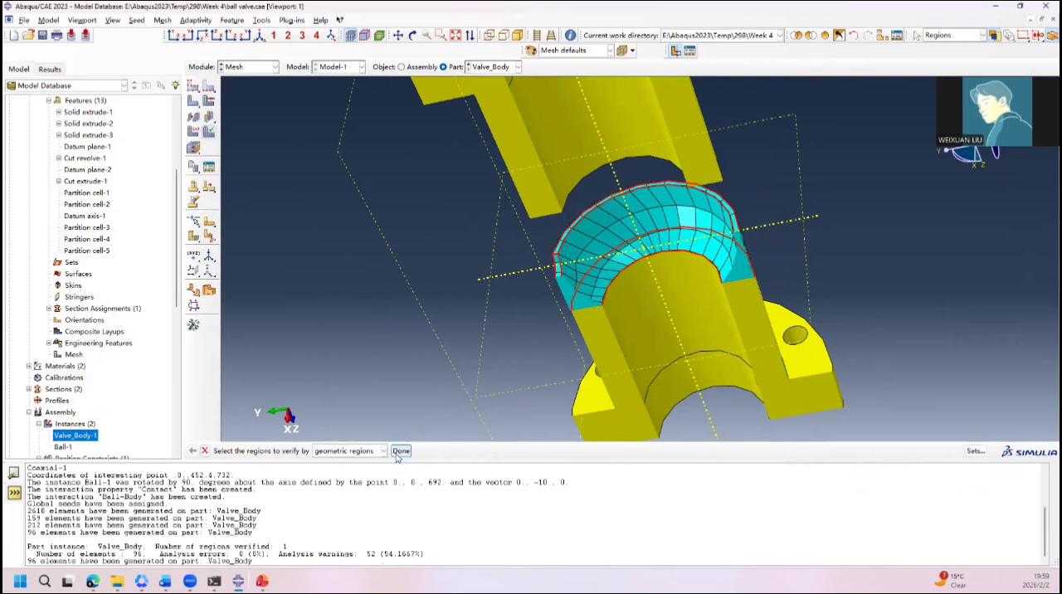
click(400, 451)
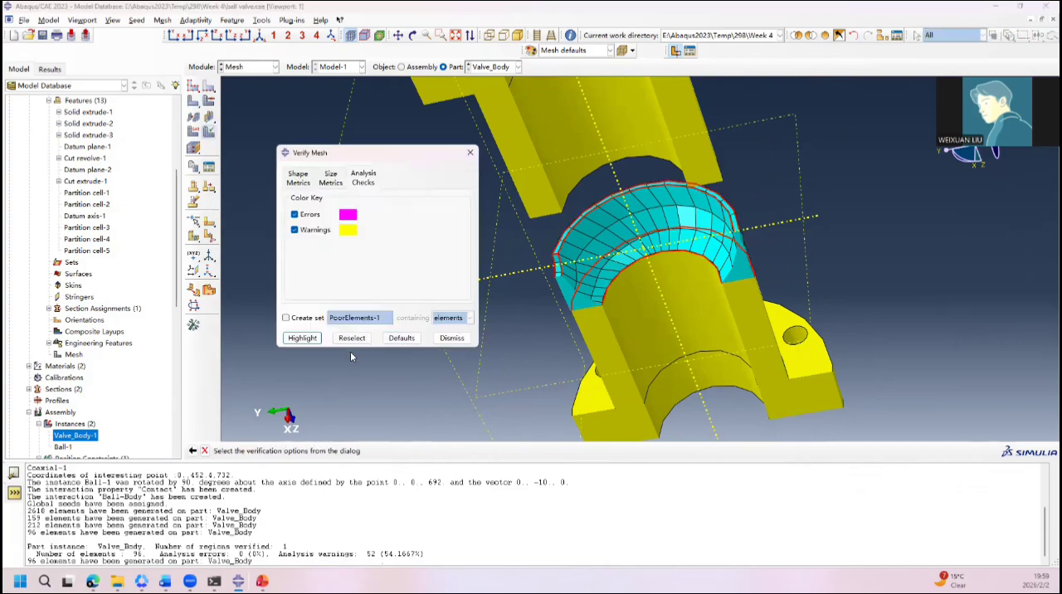
click(302, 337)
click(297, 178)
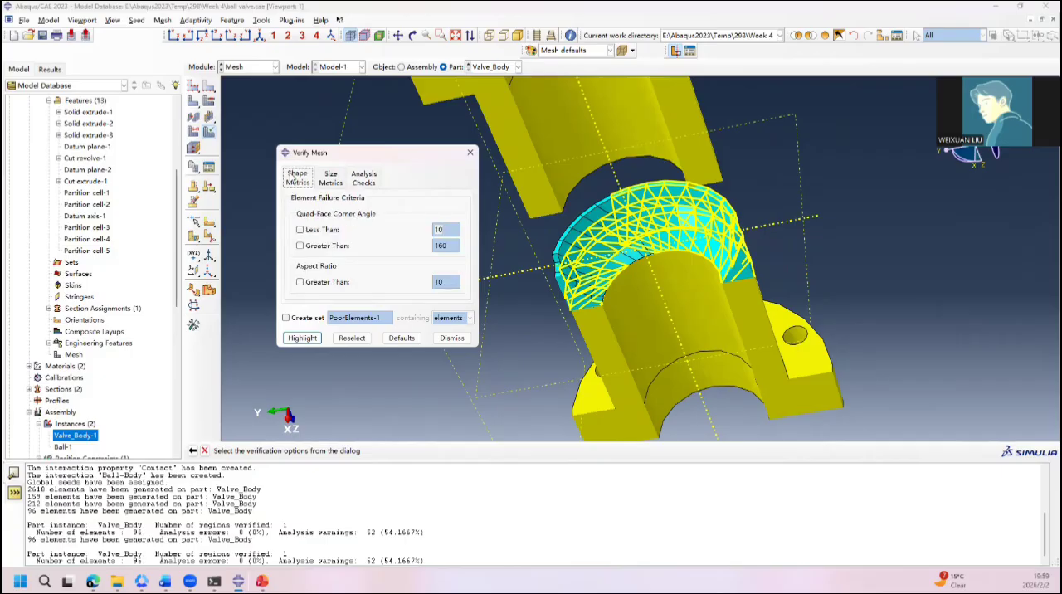
click(332, 174)
click(365, 178)
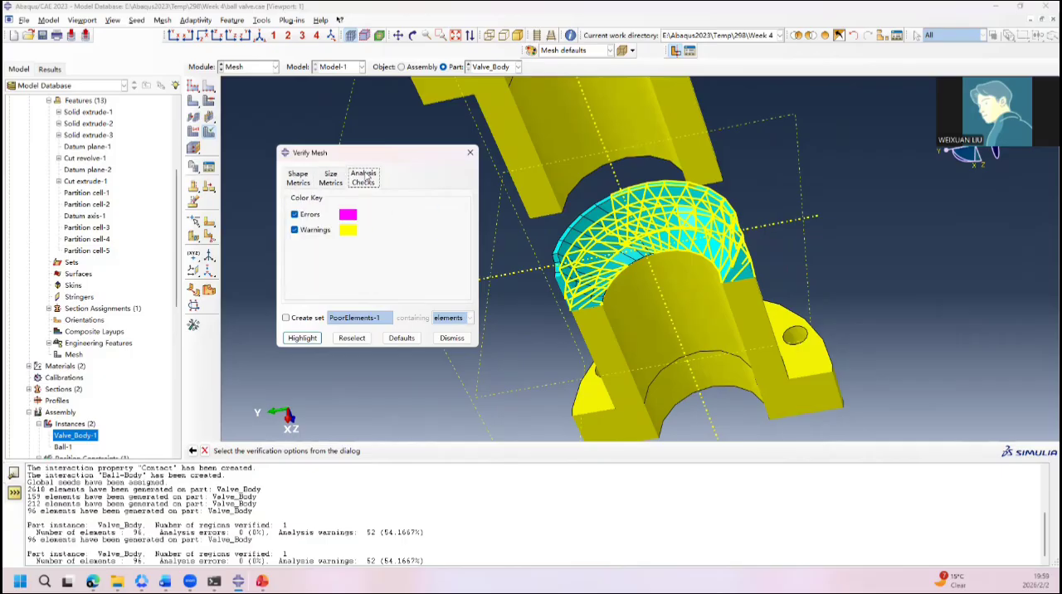
ctrl+alt+drag(749, 260, 395, 256)
click(473, 153)
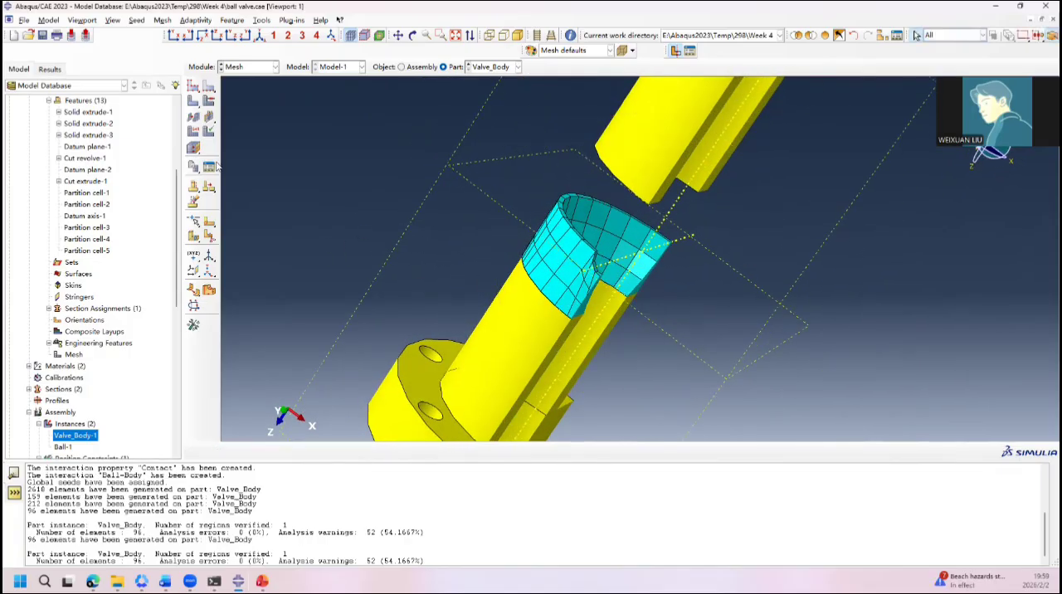
Step: Turn off the view cut, and hide the outer pipe face beside the meshed ball-cavity cell to inspect the cell's annular end face
click(674, 51)
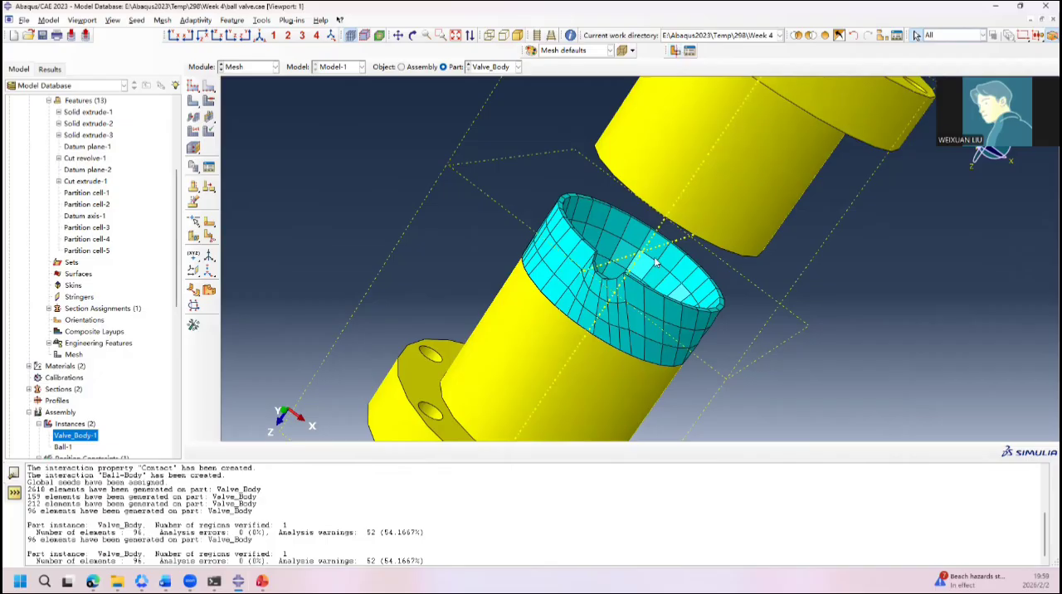
ctrl+alt+drag(656, 262, 658, 288)
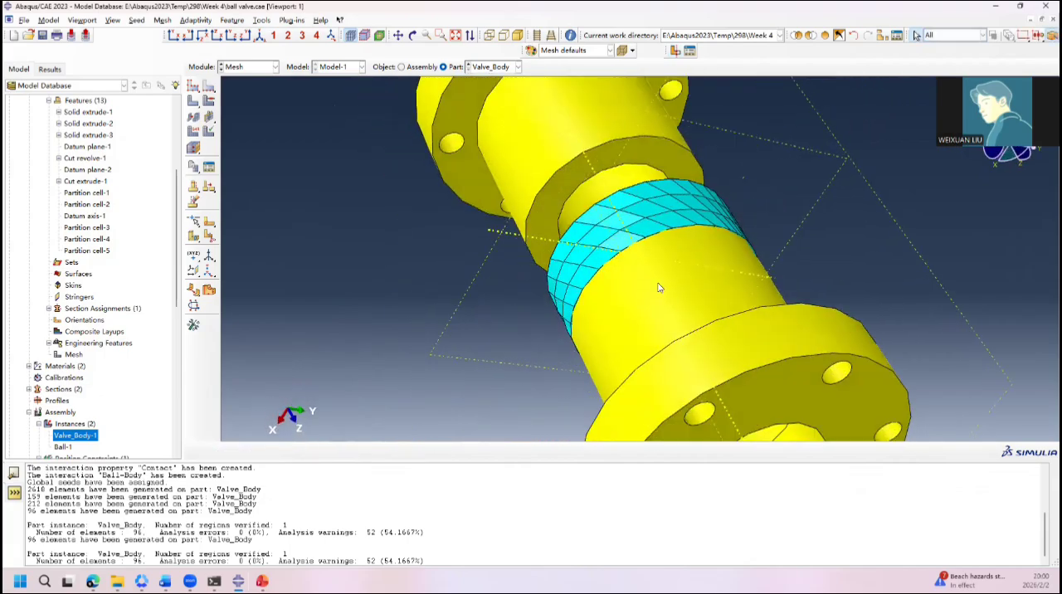
click(677, 302)
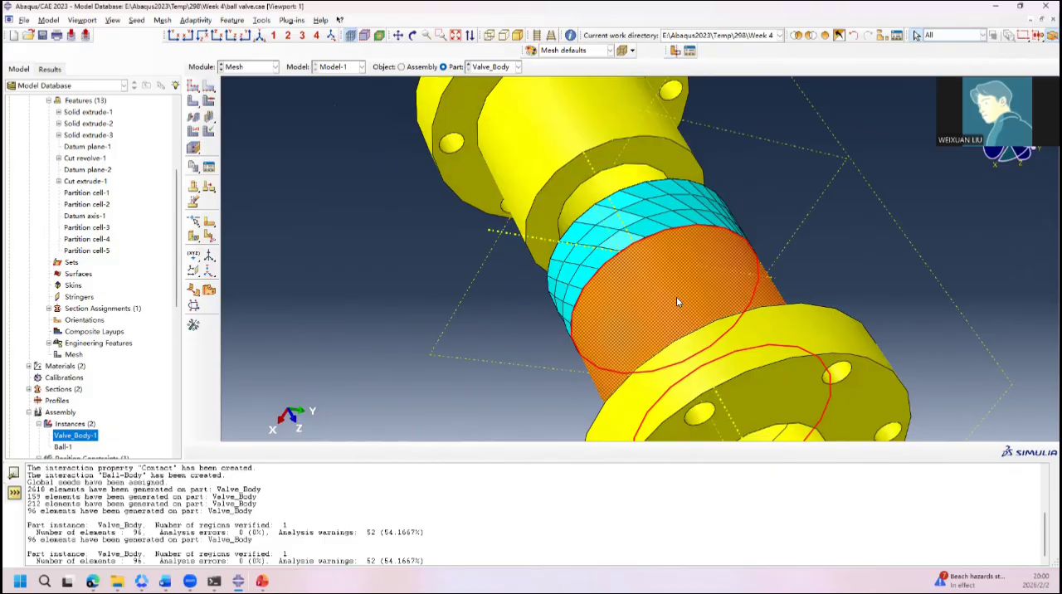
click(801, 36)
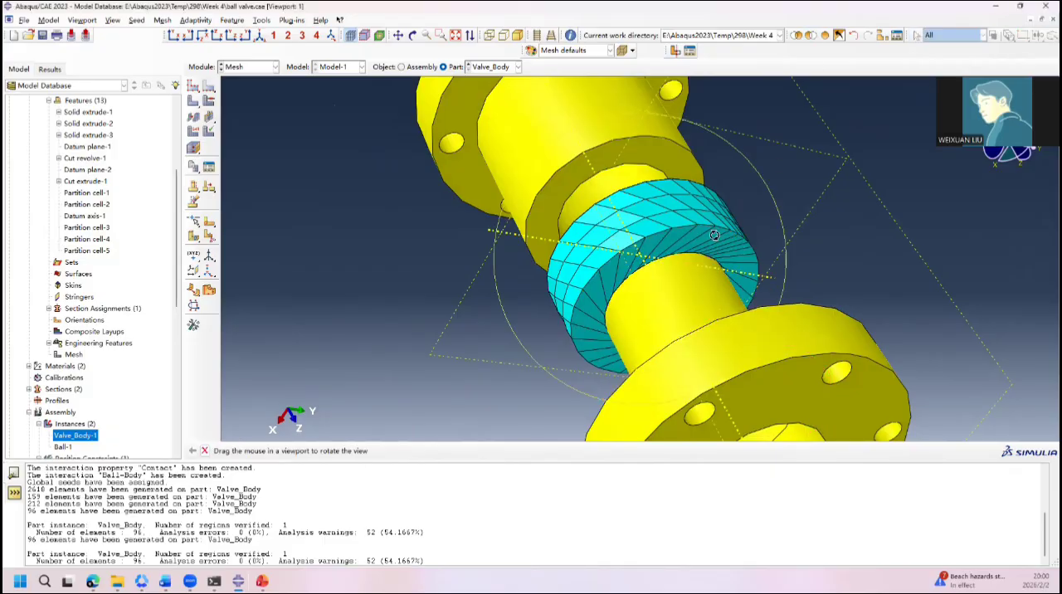
mouse_move(714, 235)
mouse_down()
mouse_move(719, 257)
mouse_move(752, 161)
mouse_move(726, 222)
mouse_up()
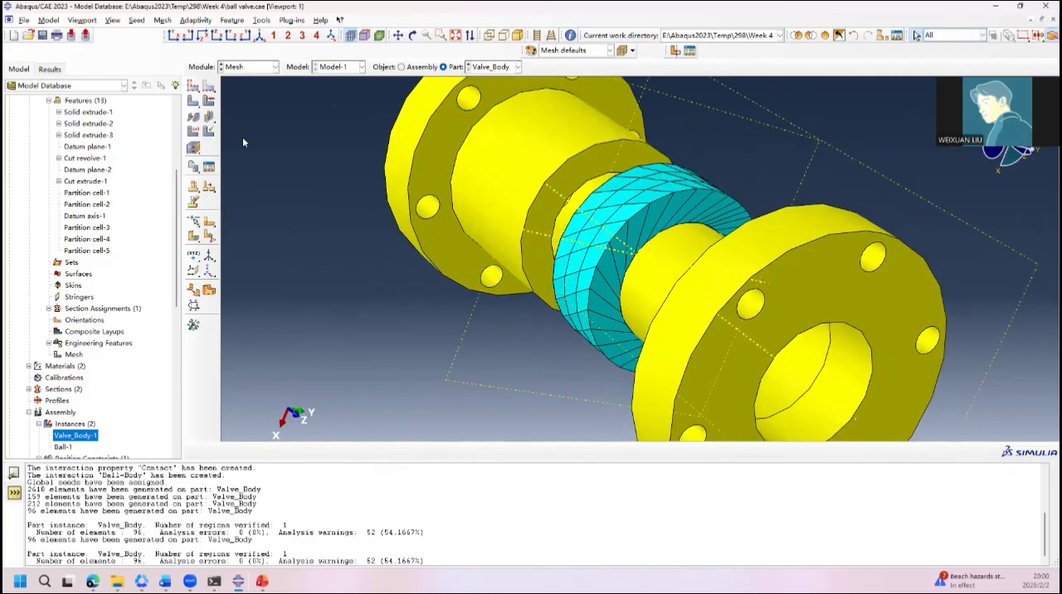
Step: Change the mesh controls of the positive Z ball-cavity cell to Tet elements with the Free technique and default algorithm
click(192, 86)
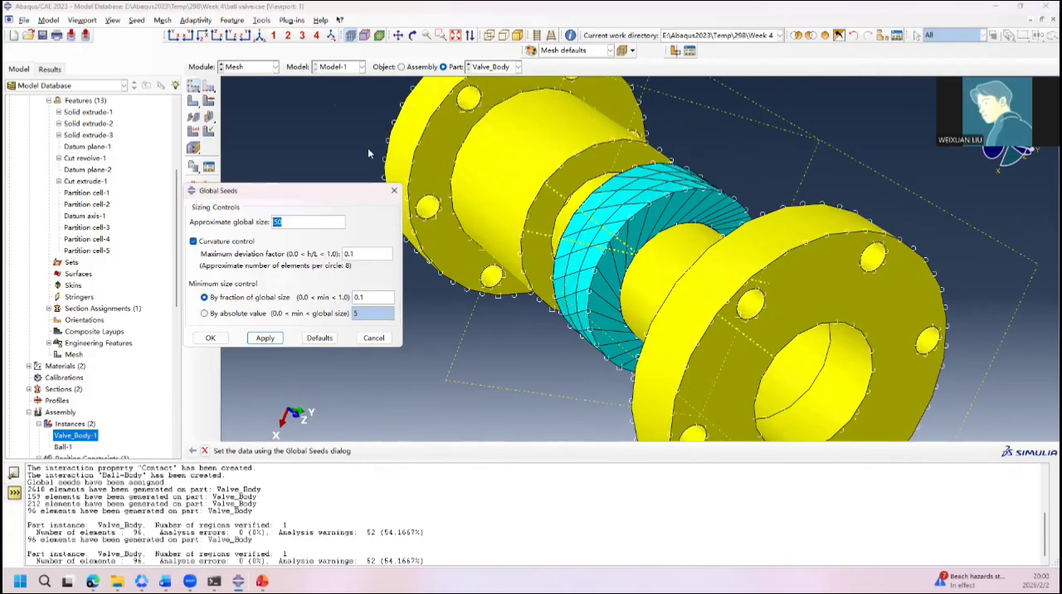
click(394, 190)
click(209, 103)
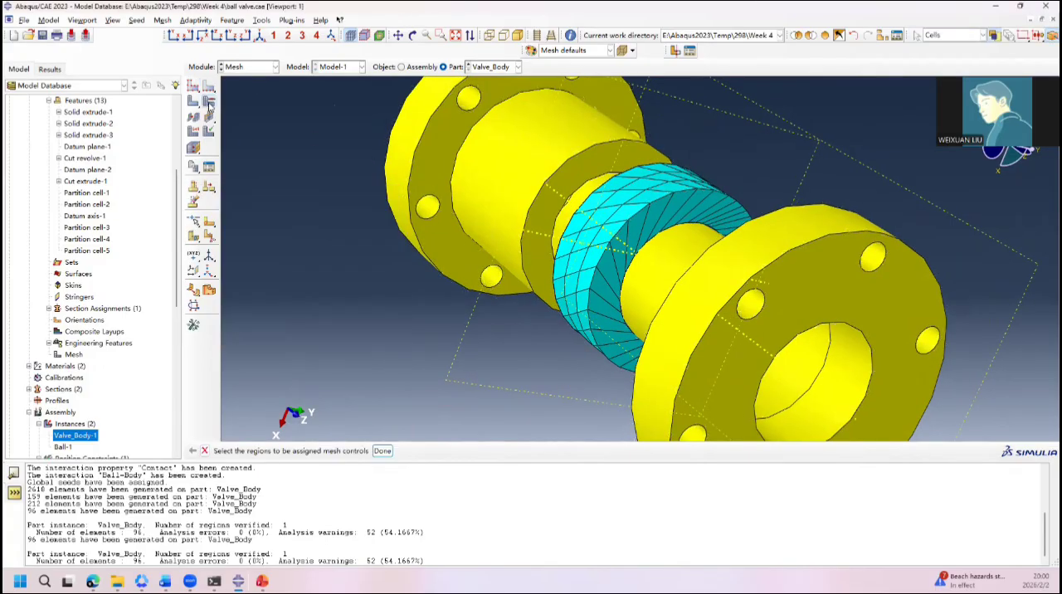
click(564, 288)
middle_click(479, 279)
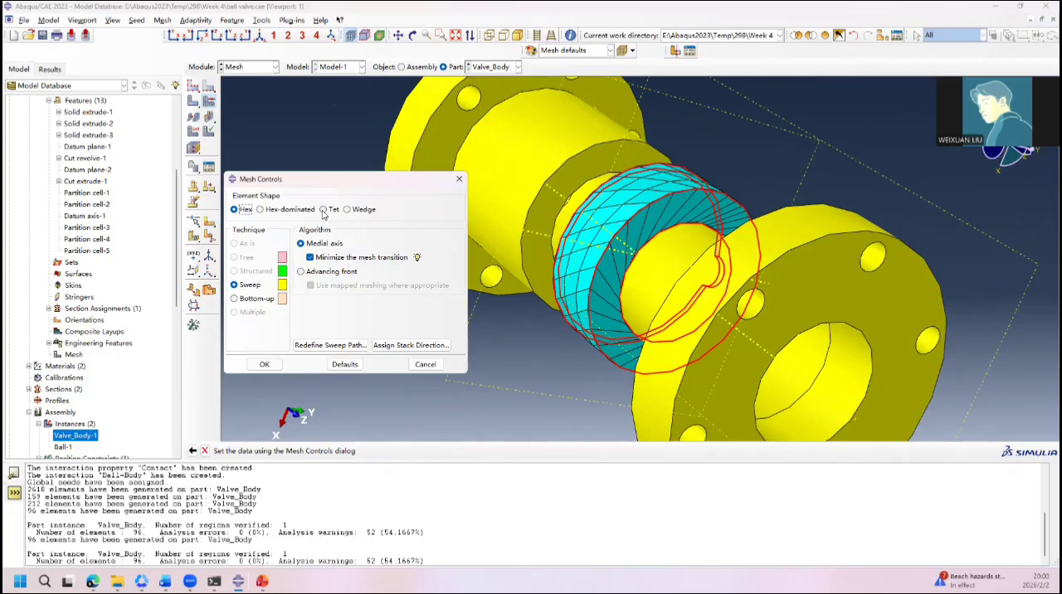
click(323, 210)
click(267, 363)
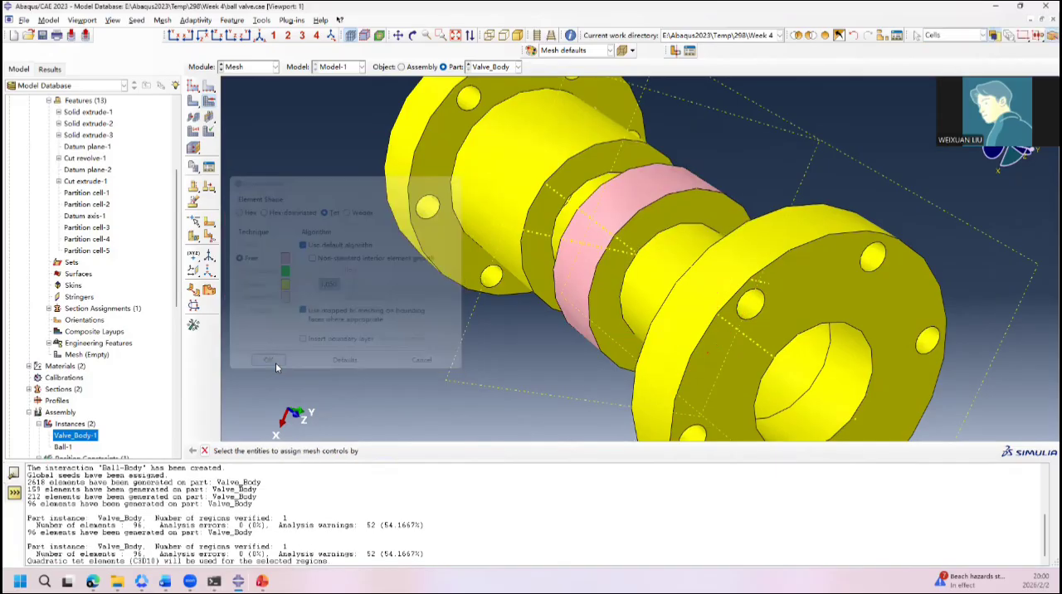
Step: Mesh the positive Z ball-cavity cell with tetrahedra, and view the result around the trunnion hole
click(192, 100)
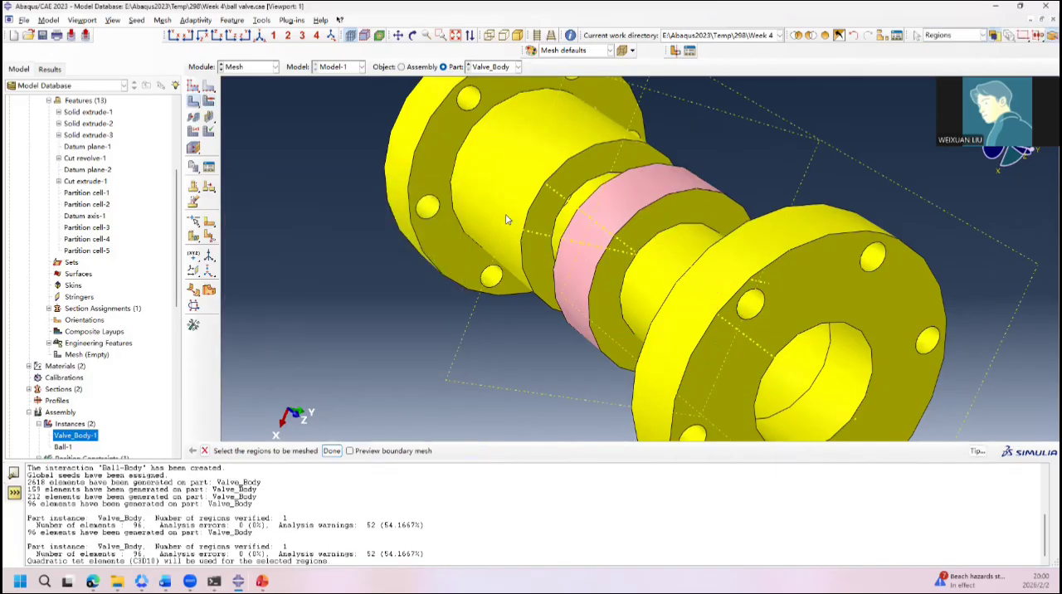
click(591, 243)
click(332, 451)
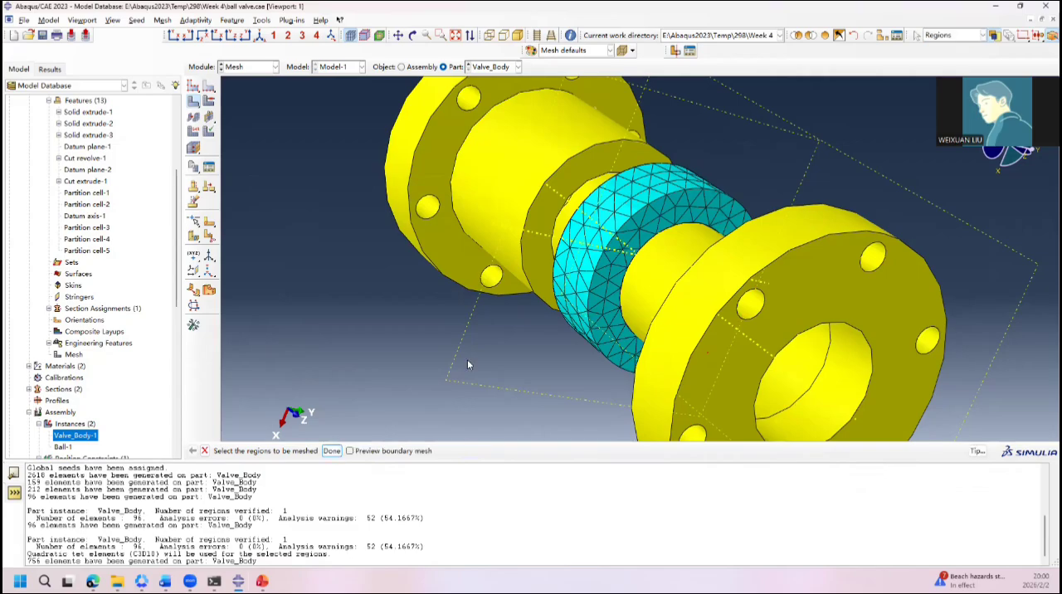
ctrl+alt+drag(467, 359, 631, 349)
drag(699, 324, 612, 270)
Step: Verify the tetrahedral mesh of the ball-cavity cell for analysis errors and warnings, and restore the display of the whole part
click(210, 133)
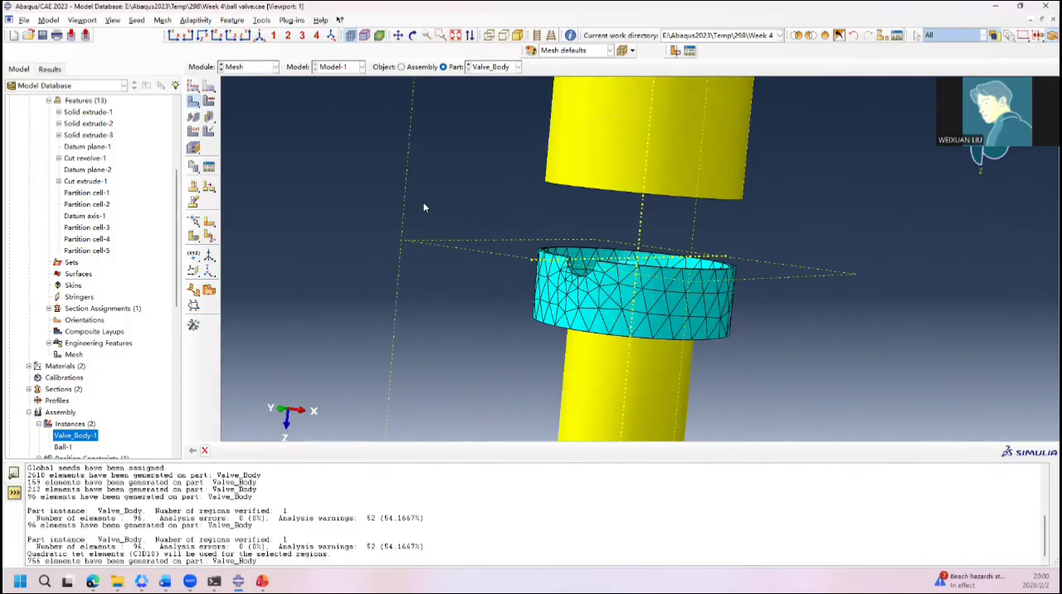
click(402, 451)
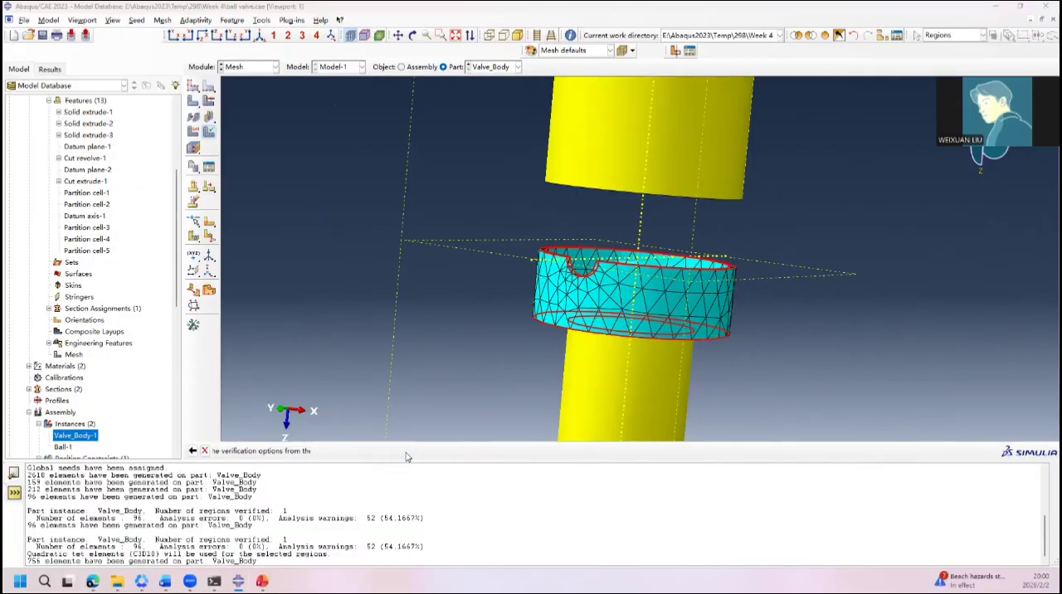
click(304, 377)
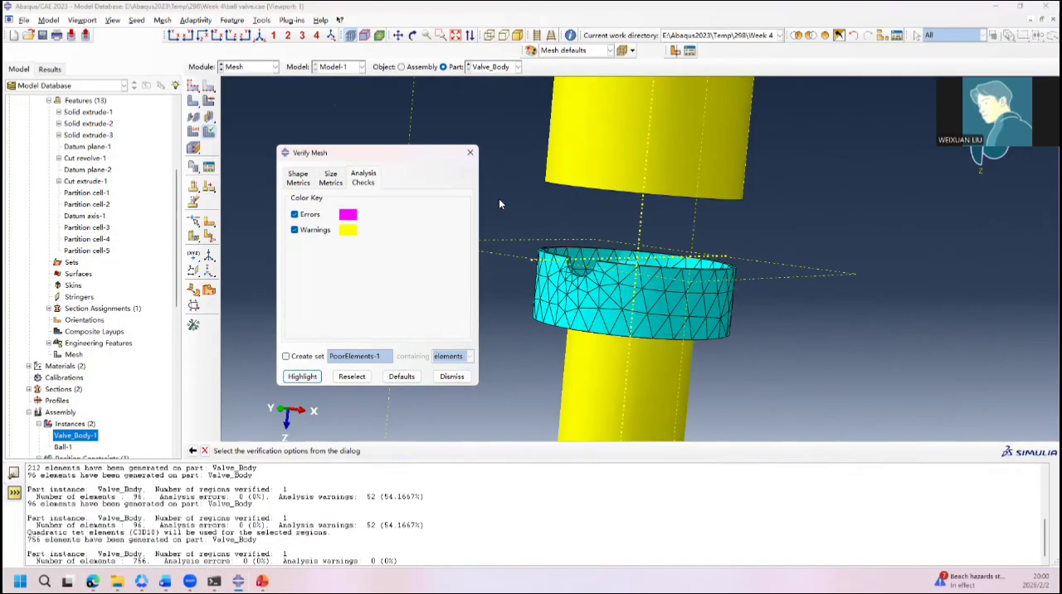
click(470, 152)
click(820, 39)
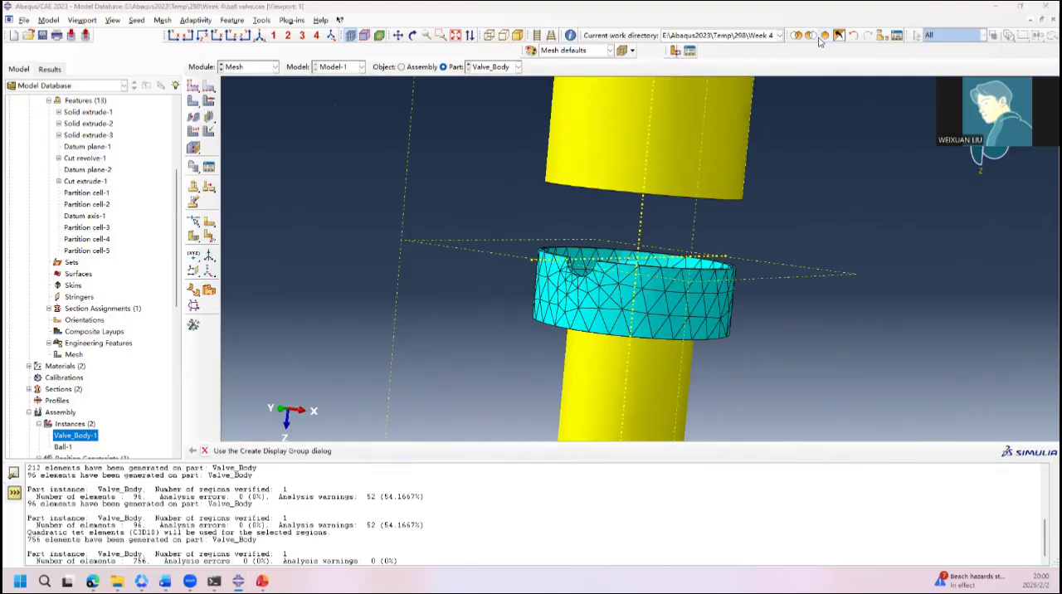
click(821, 39)
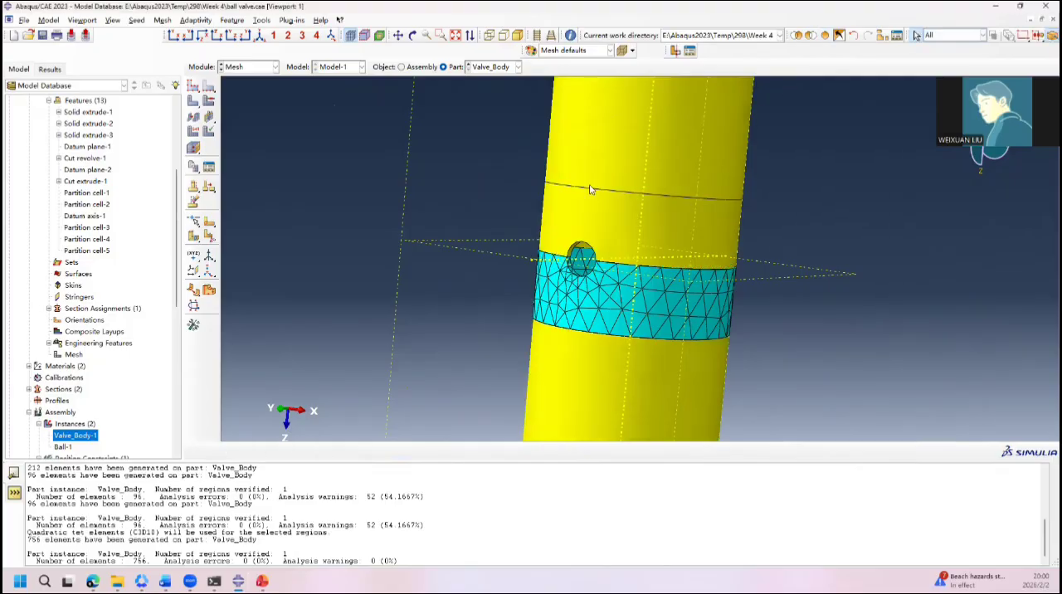
Step: Assign Tet elements with the Free technique to the negative Z ball-cavity cell, and mesh that cell
click(209, 100)
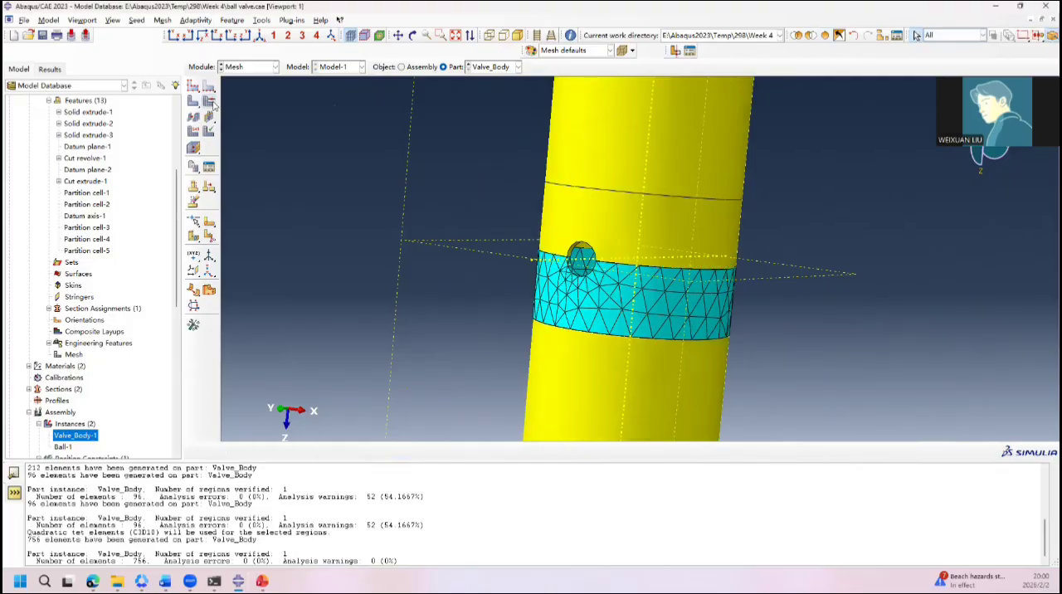
click(639, 232)
click(469, 451)
click(323, 209)
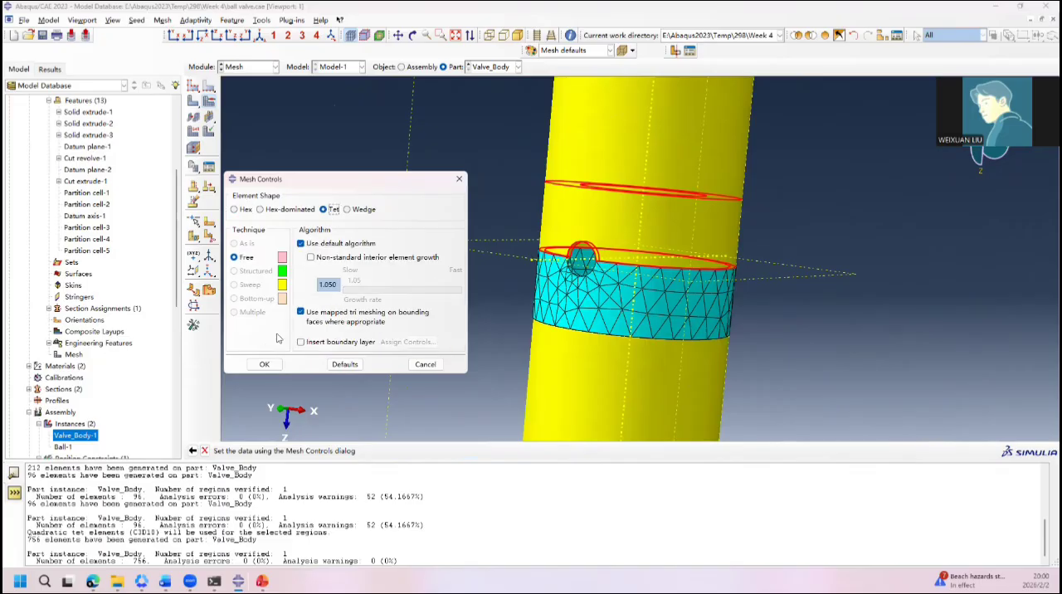
click(265, 365)
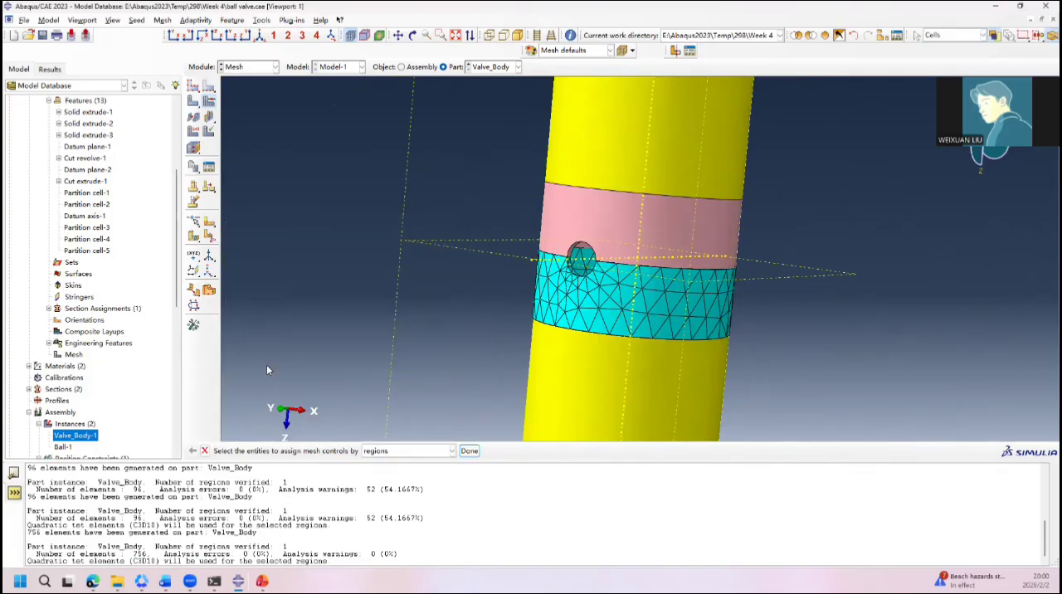
click(193, 101)
click(568, 214)
middle_click(568, 215)
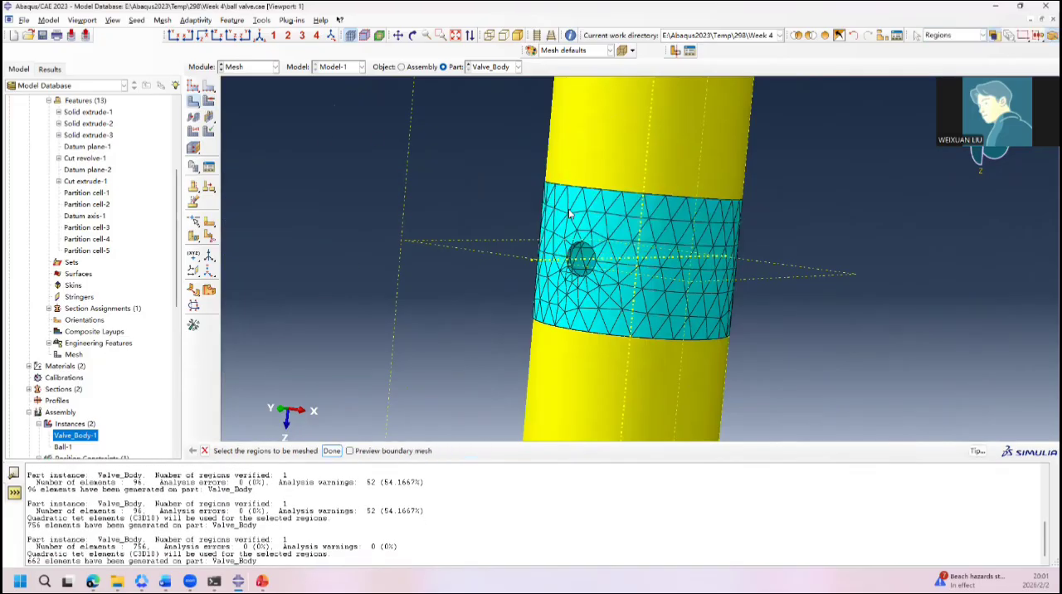
Step: Mesh the two pipe cells beside the ball cavity, accepting incompatible interfaces with tie constraints and the relaxing of seed constraints
scroll(551, 233, up, 5)
ctrl+alt+drag(515, 188, 736, 264)
click(614, 283)
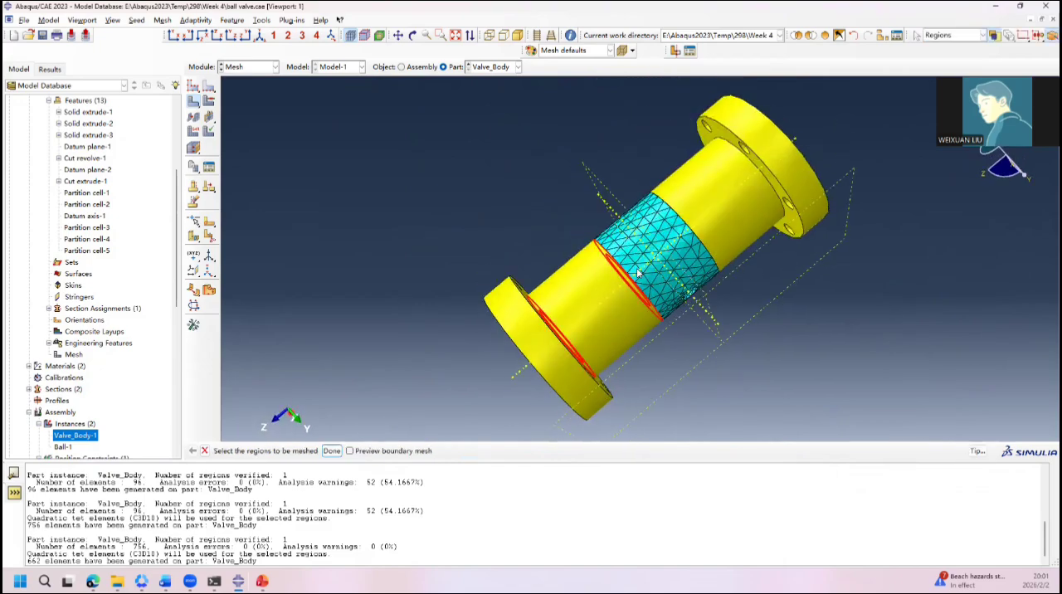
shift+click(730, 207)
middle_click(730, 208)
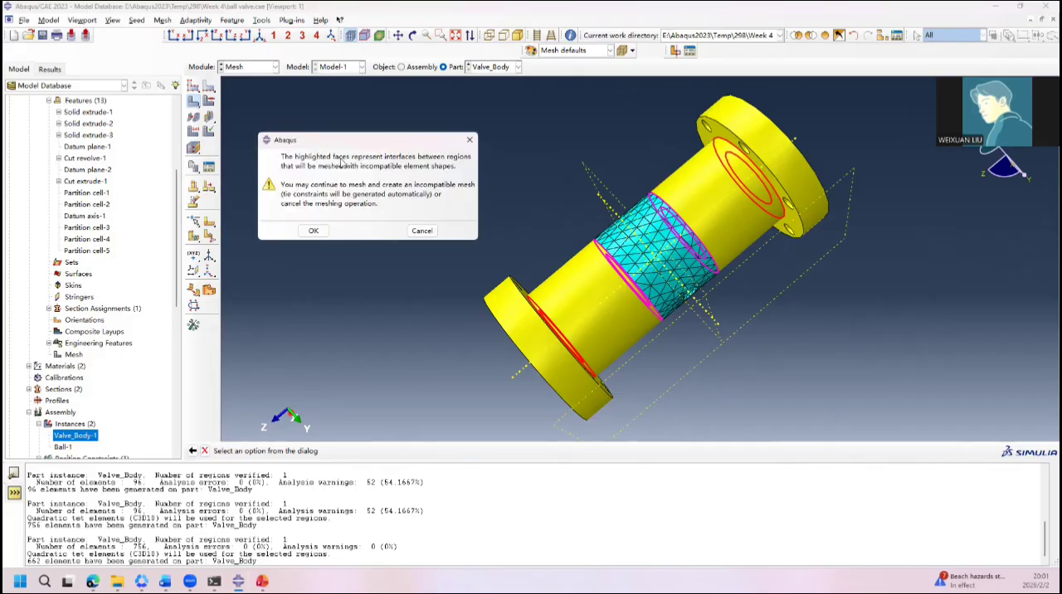
click(314, 231)
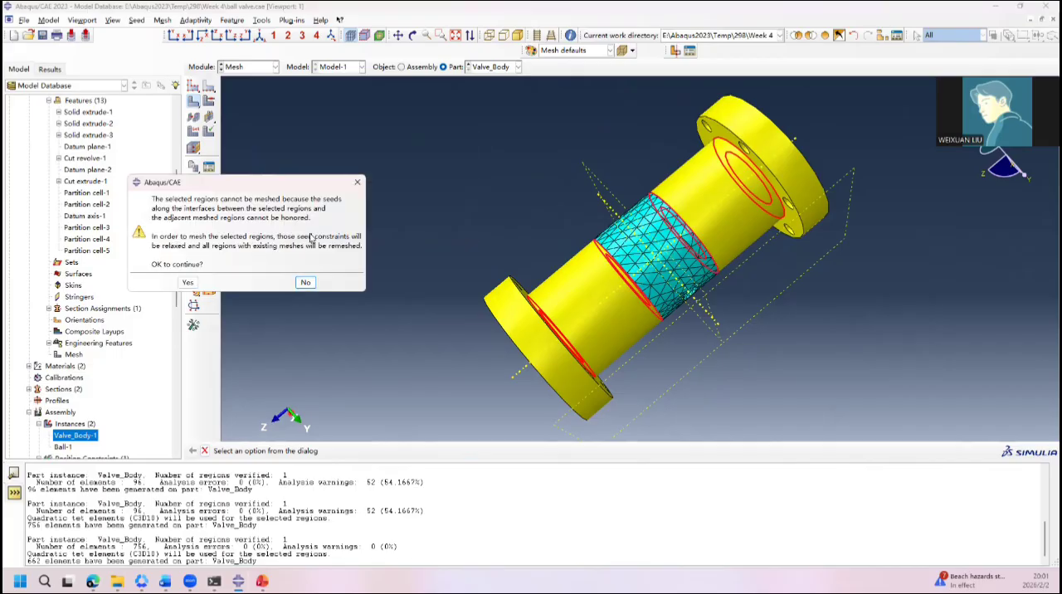
click(183, 283)
Step: Mesh both end flanges, allowing seed constraints to be relaxed and existing meshes regenerated, and view the meshed valve body
ctrl+alt+drag(681, 263, 695, 303)
click(630, 325)
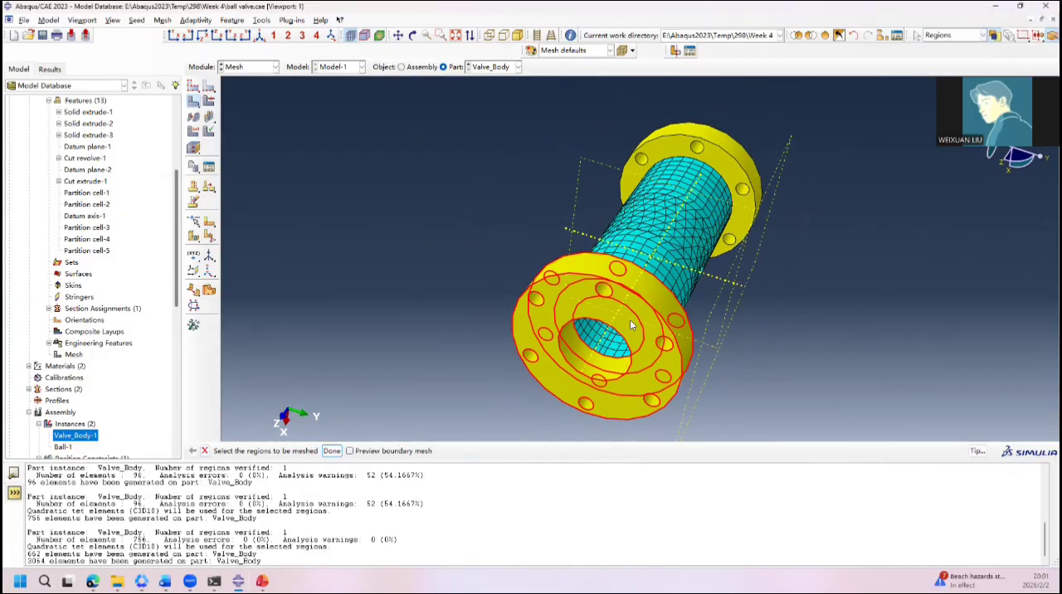
shift+click(724, 165)
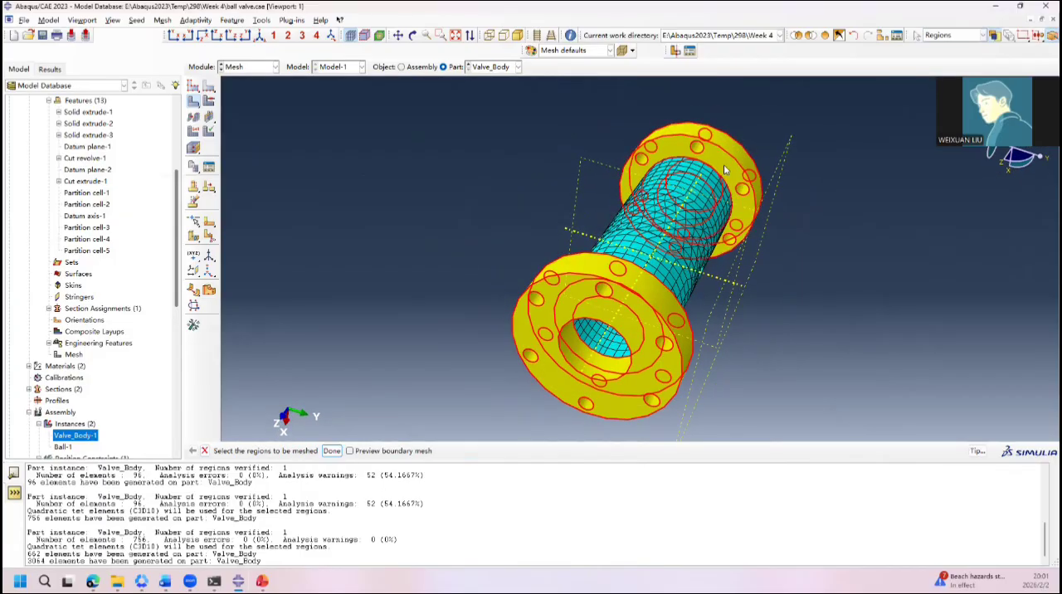
middle_click(724, 169)
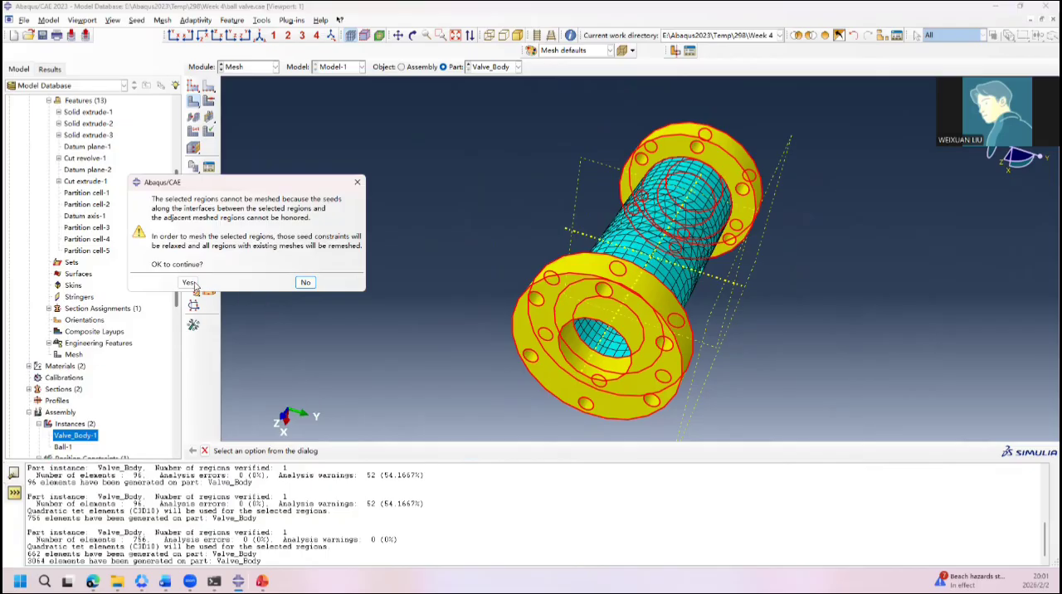
click(190, 283)
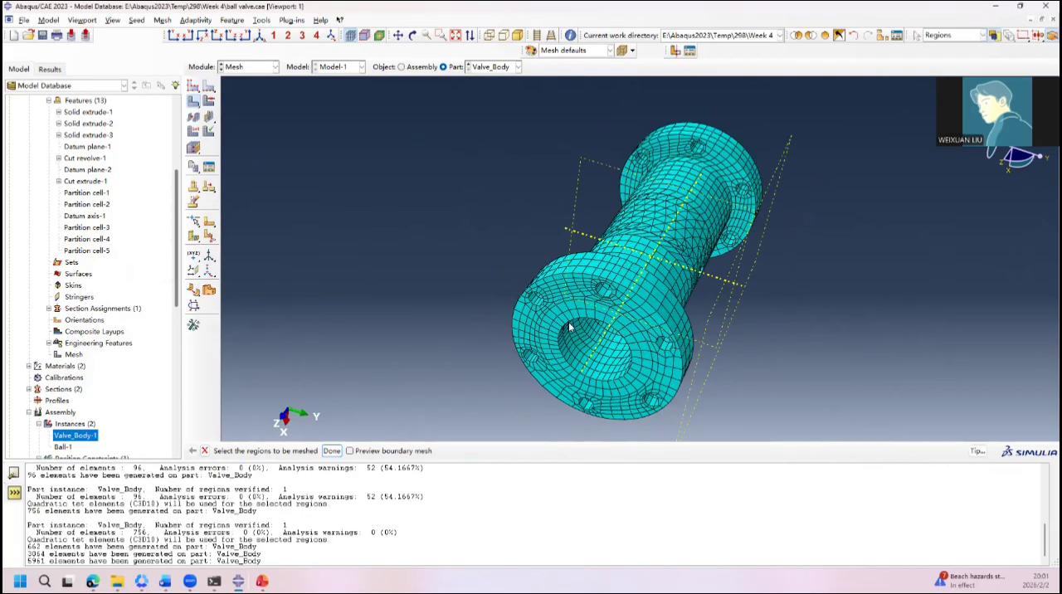
ctrl+alt+drag(570, 328, 649, 262)
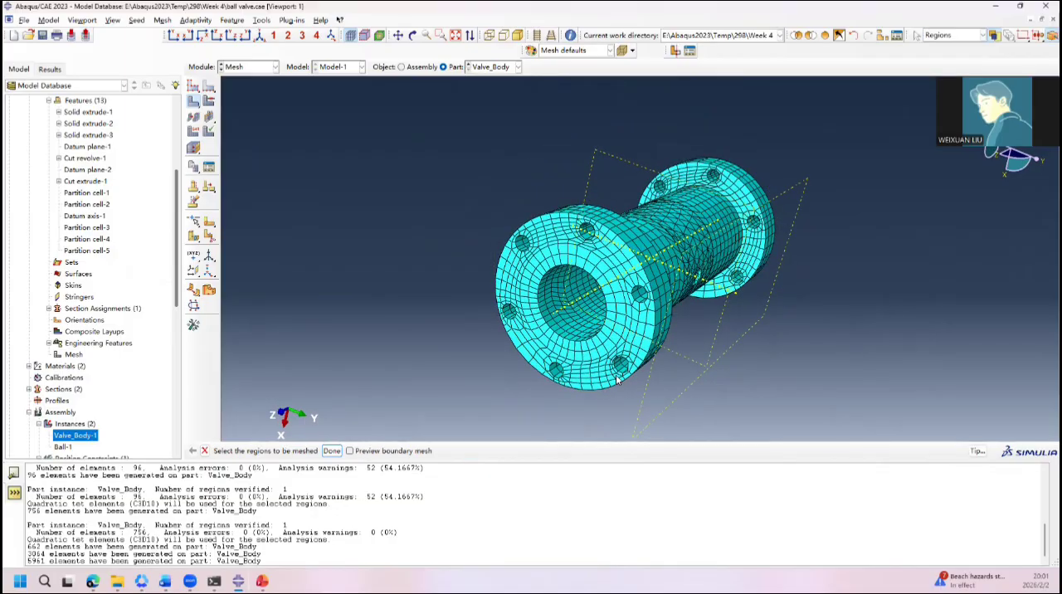
Step: Assign Standard 3D Stress quadratic tetrahedral elements (C3D10) to both ball-cavity cells, accepting the geometric-order incompatibility with neighbouring regions
ctrl+alt+drag(697, 249, 575, 270)
ctrl+alt+drag(427, 237, 561, 226)
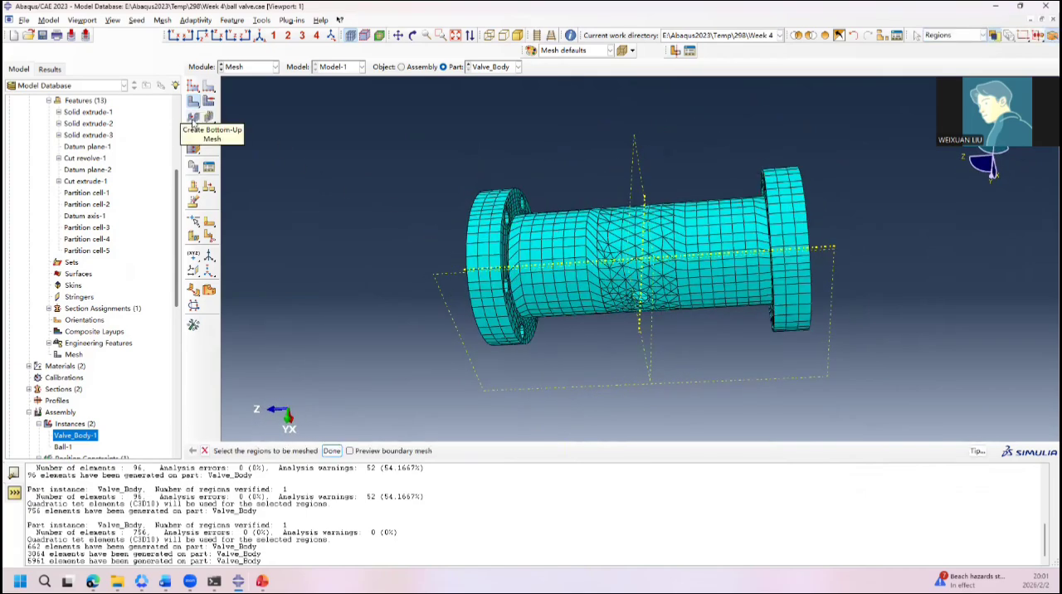
click(208, 100)
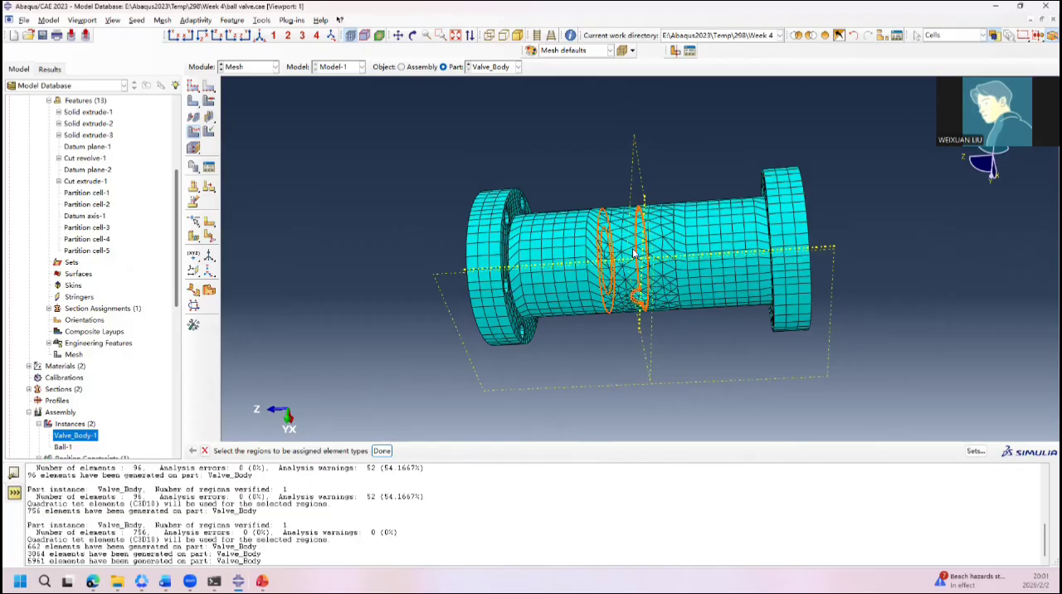
click(662, 255)
middle_click(661, 255)
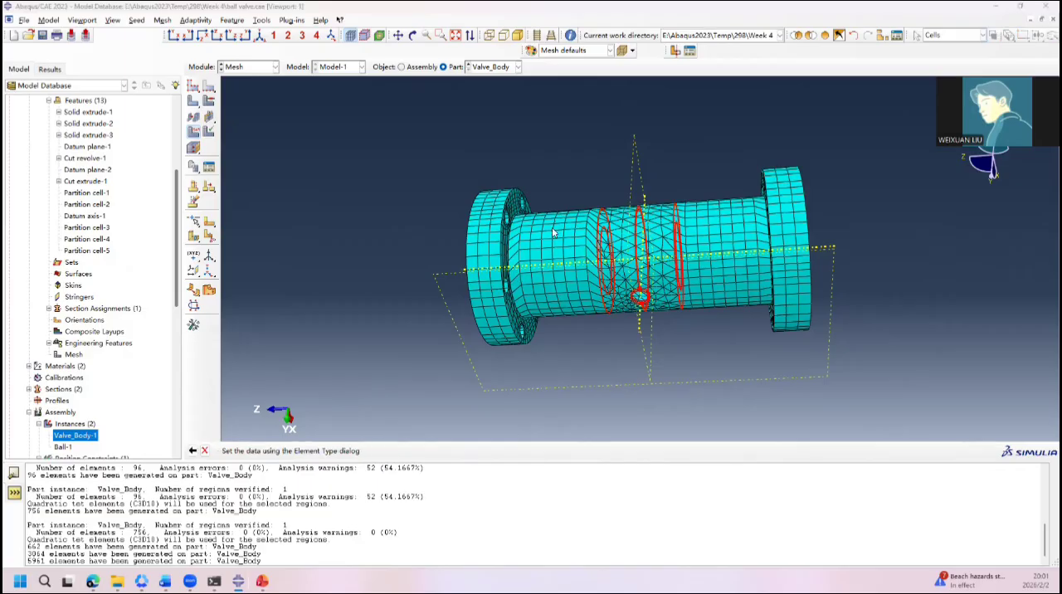
click(272, 237)
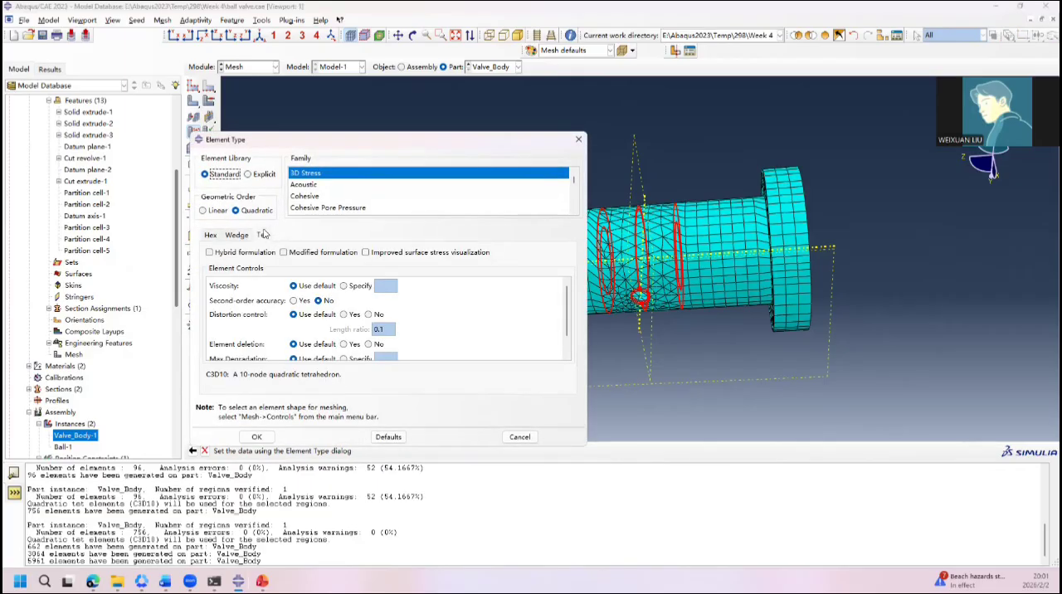
click(256, 437)
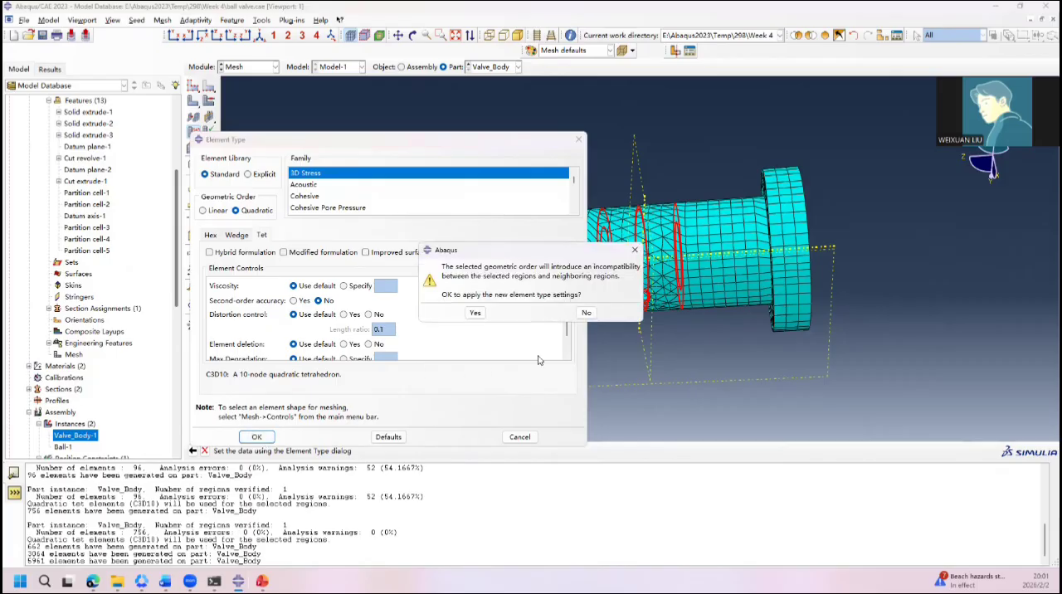
click(475, 313)
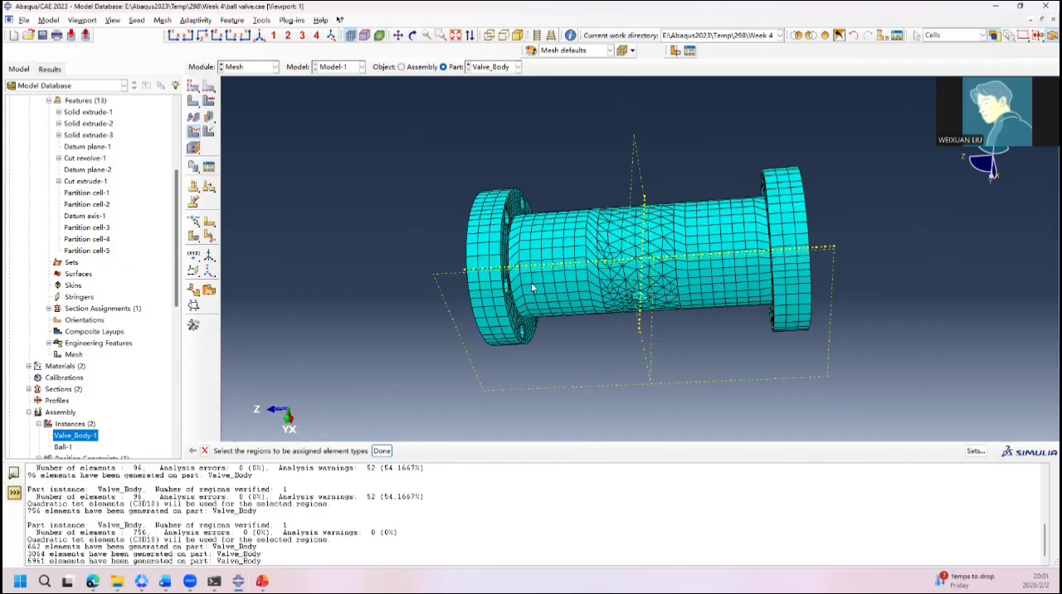
Step: Assign Standard 3D Stress linear hex elements with reduced integration (C3D8R) to the pipe and flange cells at both ends
shift+click(701, 265)
shift+click(794, 256)
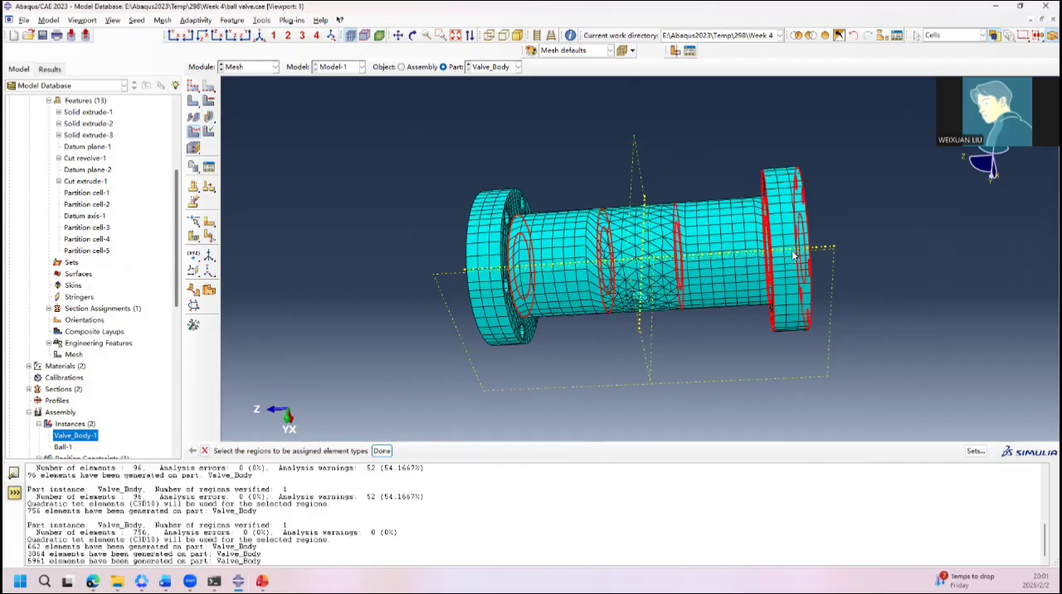
shift+click(495, 288)
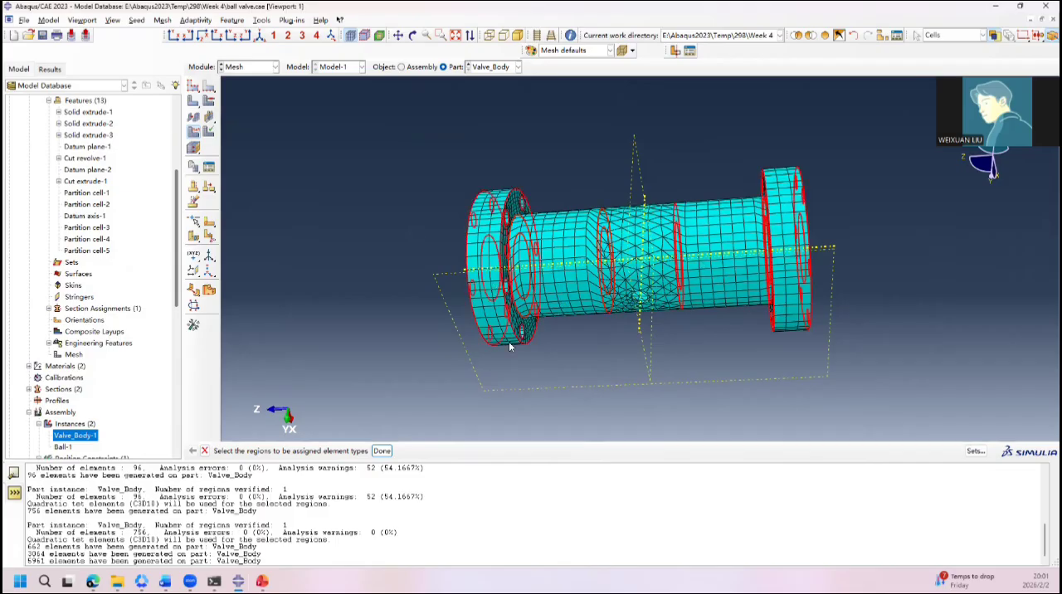
click(380, 450)
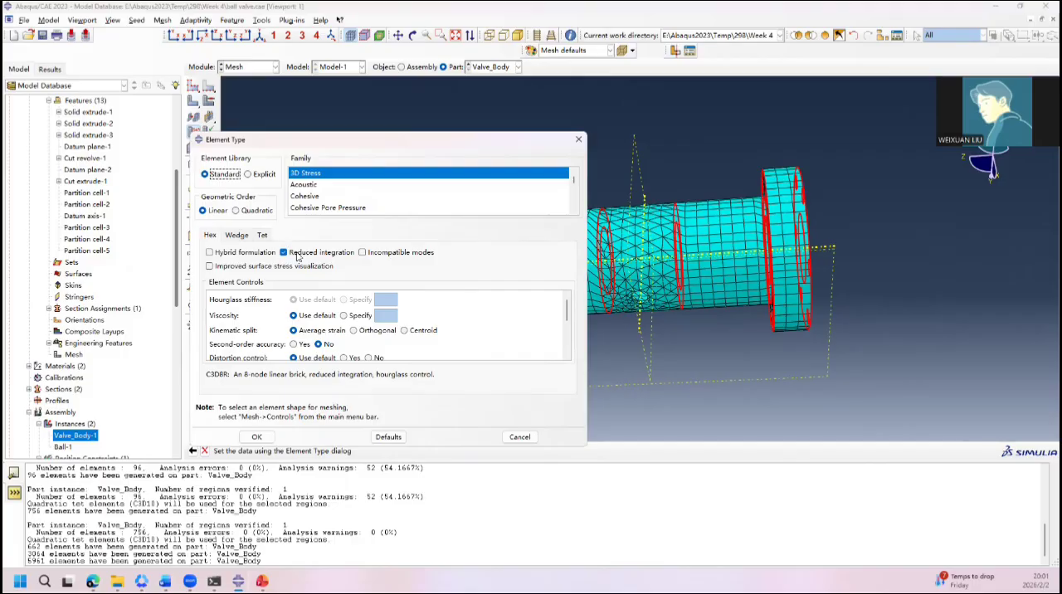
click(256, 437)
click(480, 331)
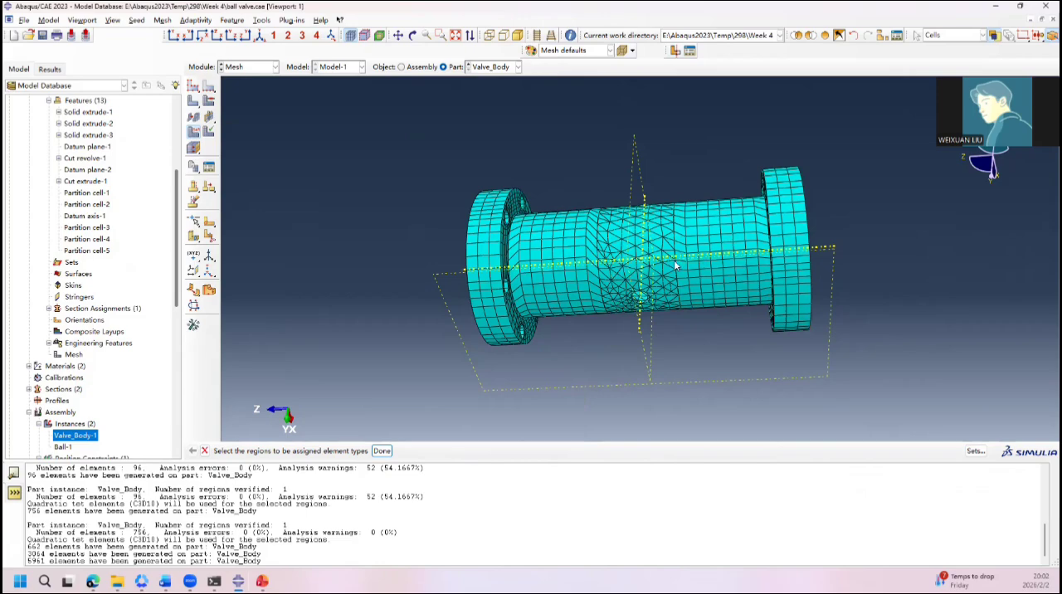
Step: Switch the part being meshed from the valve body to Ball
ctrl+alt+drag(678, 266, 659, 252)
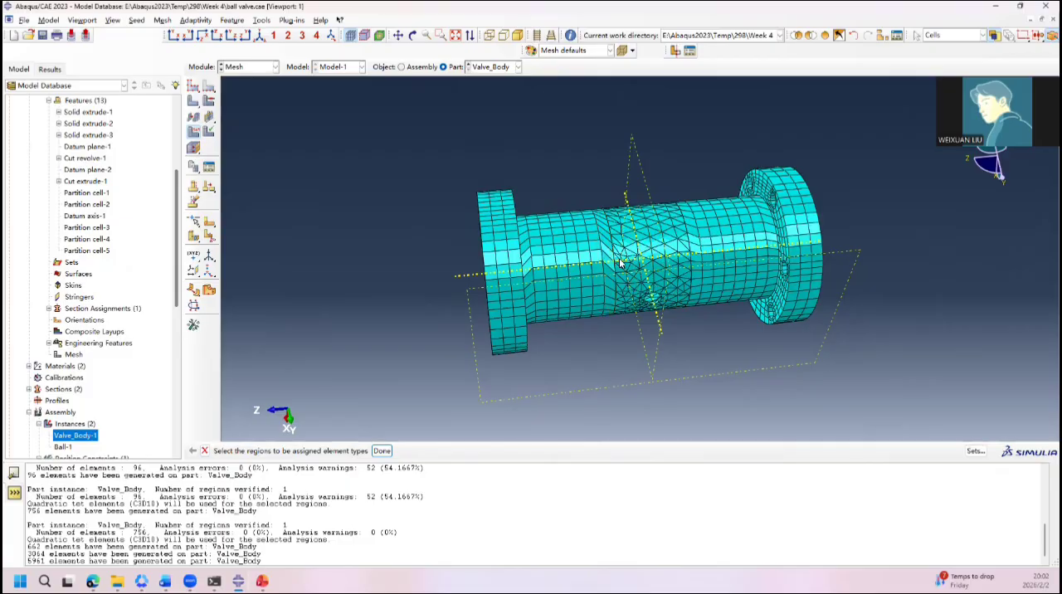
ctrl+alt+drag(629, 288, 636, 251)
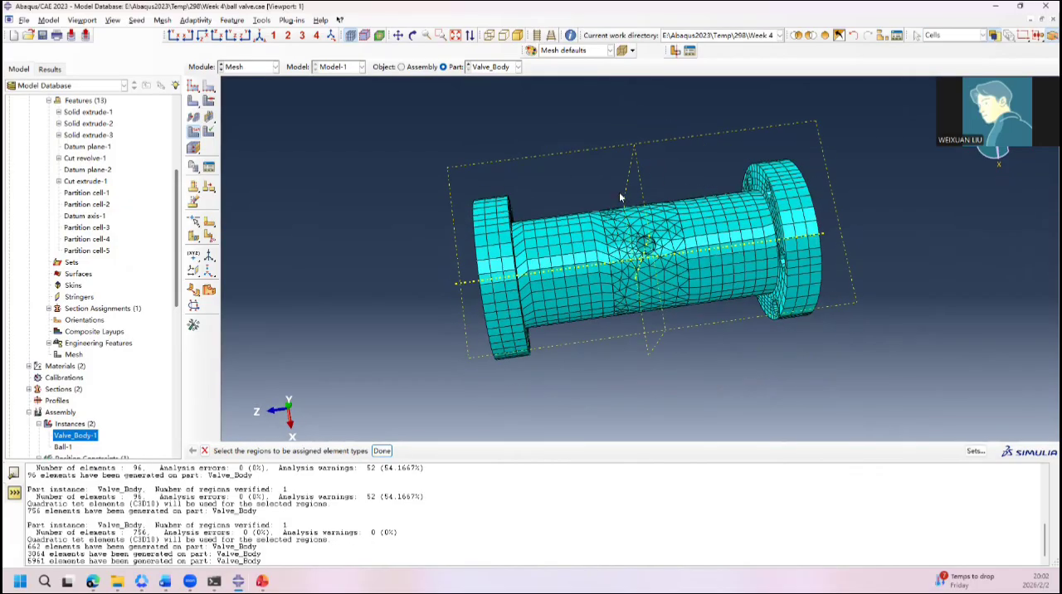
click(491, 67)
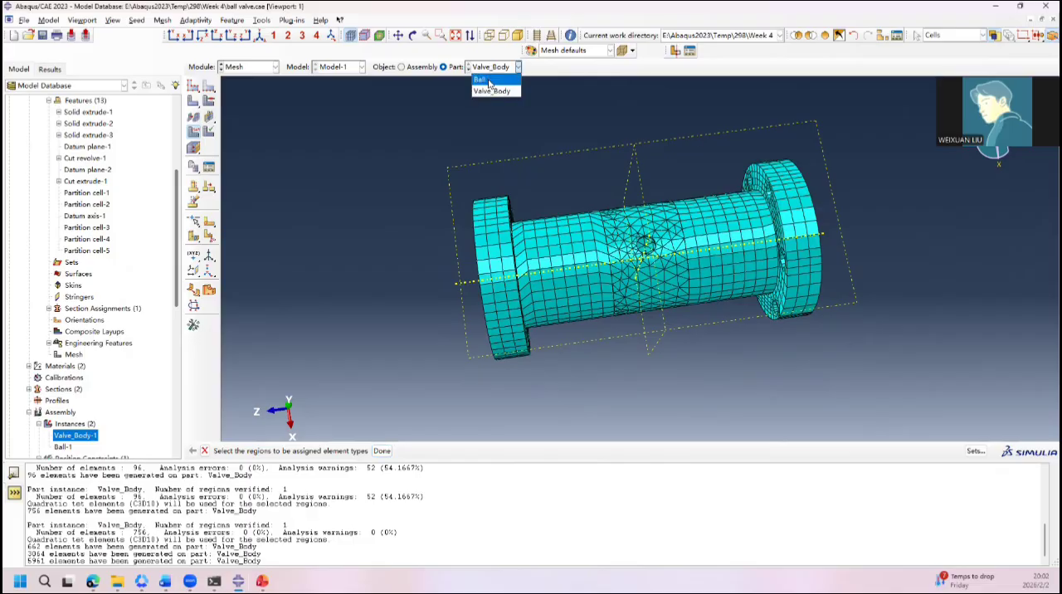
click(490, 82)
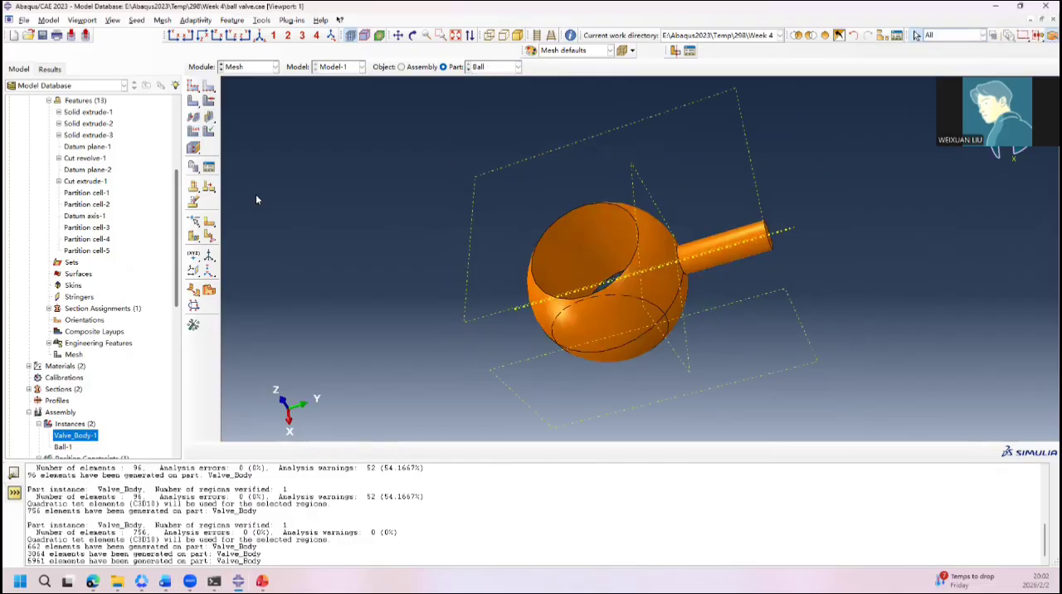
ctrl+alt+drag(558, 260, 539, 234)
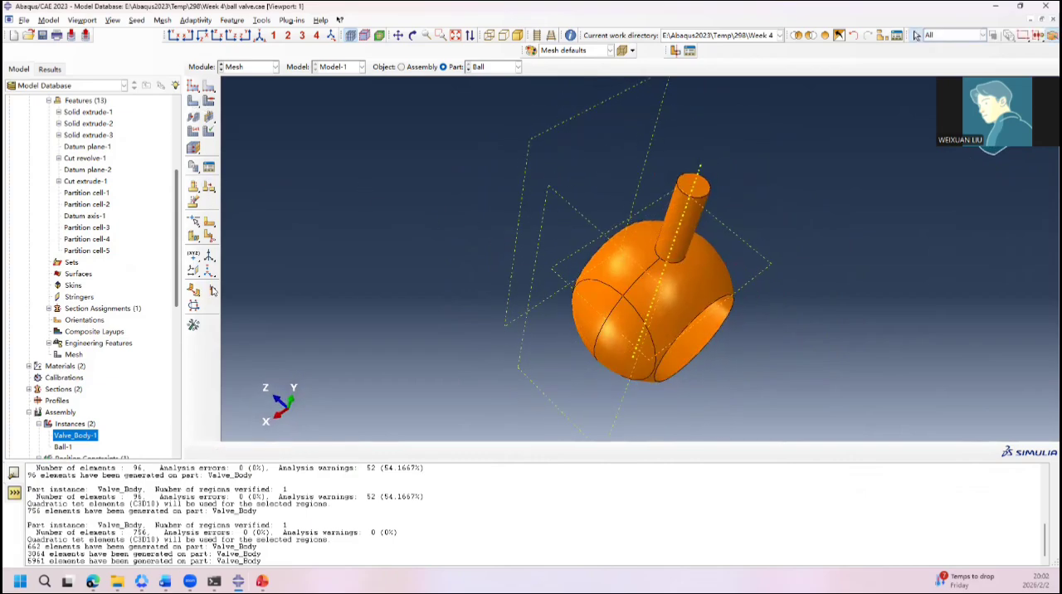
Step: Partition the stem from the ball with a point-and-normal plane through the stem's base, normal to the datum axis along the stem
click(194, 238)
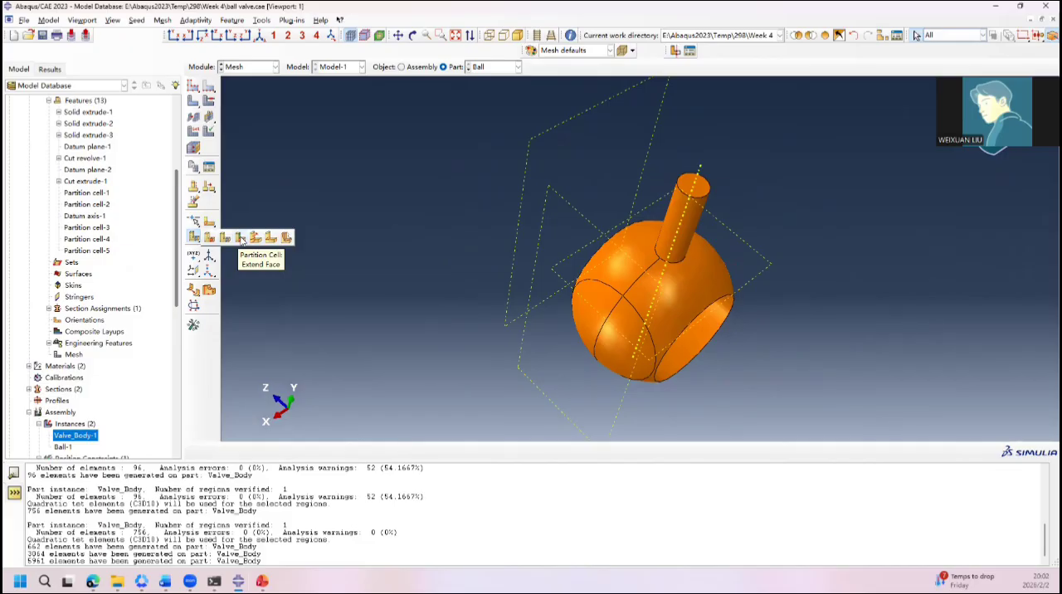
click(224, 238)
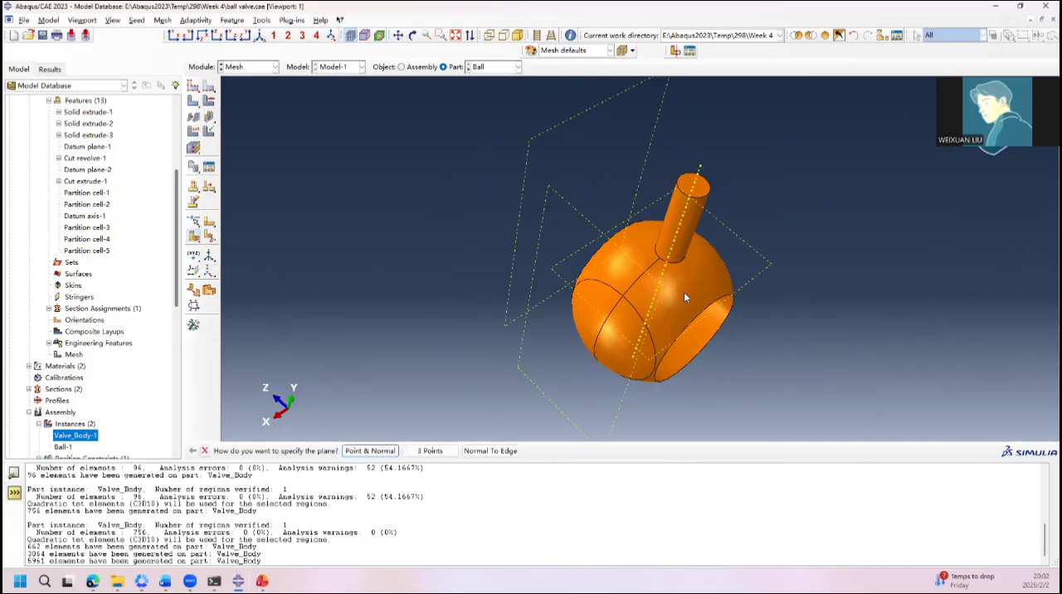
click(395, 452)
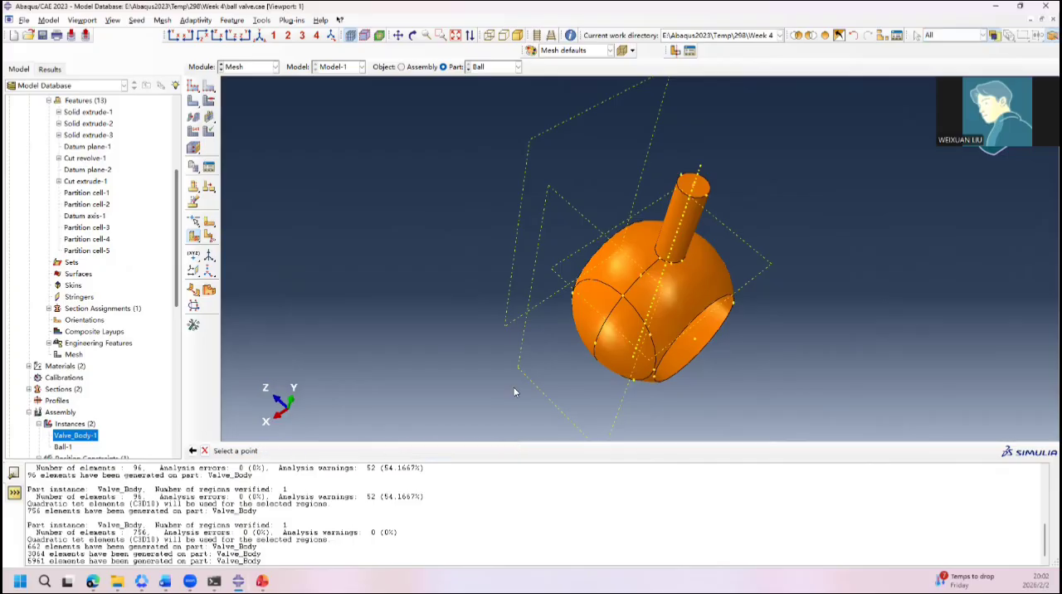
click(660, 260)
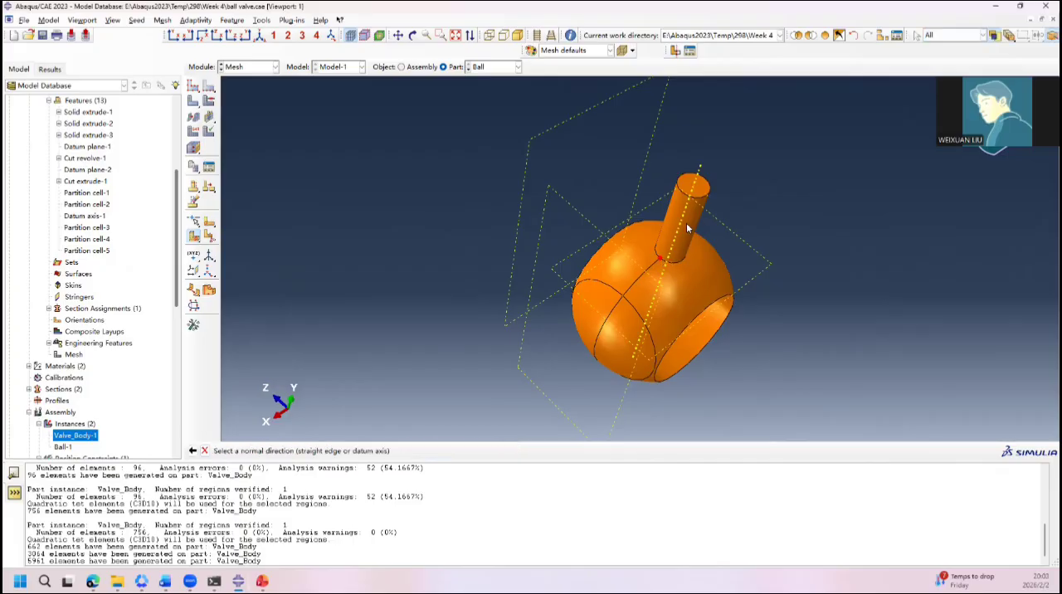
click(698, 175)
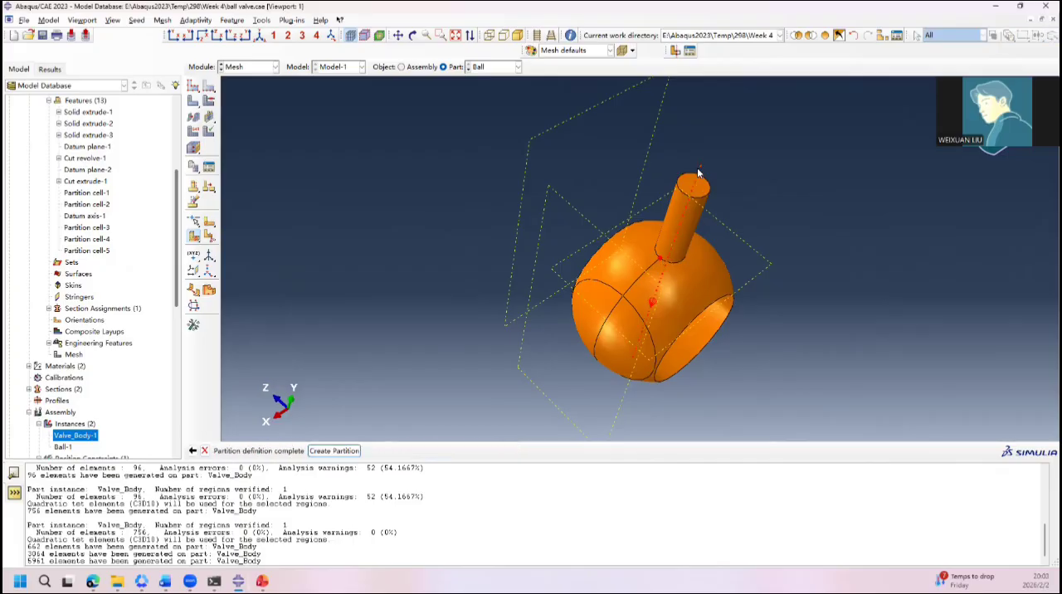
click(334, 451)
Step: Select the ball cell for another partition and choose to define the cutting plane normal to an edge
ctrl+alt+drag(715, 264, 633, 221)
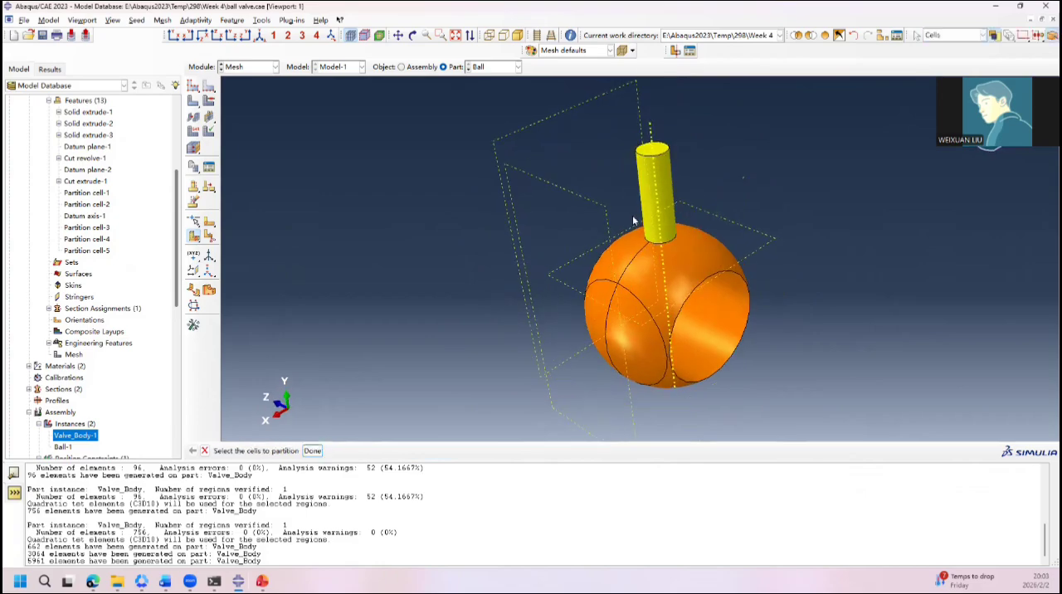
ctrl+alt+drag(301, 258, 636, 251)
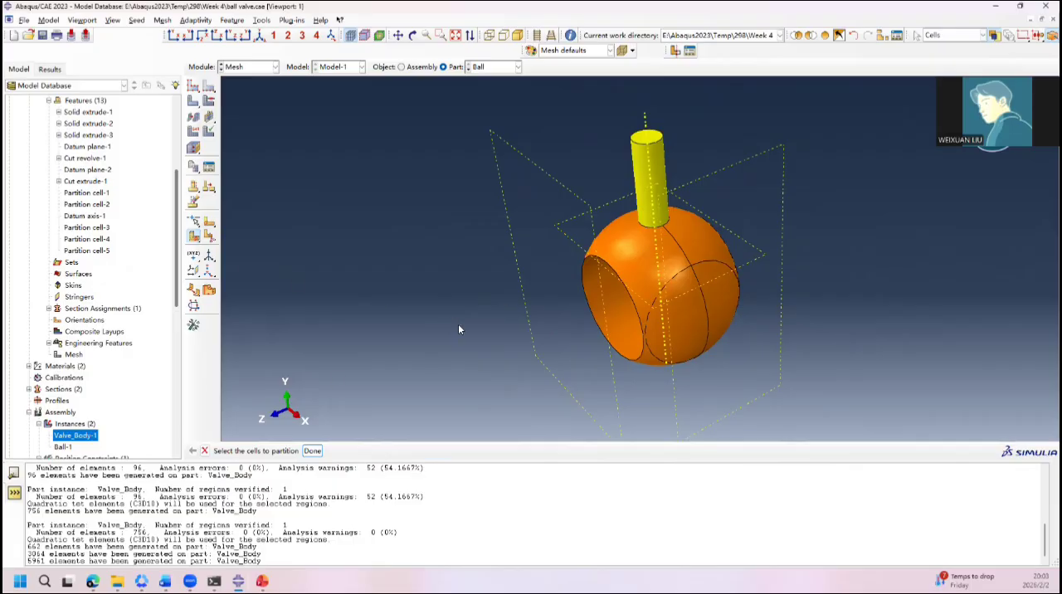
click(661, 278)
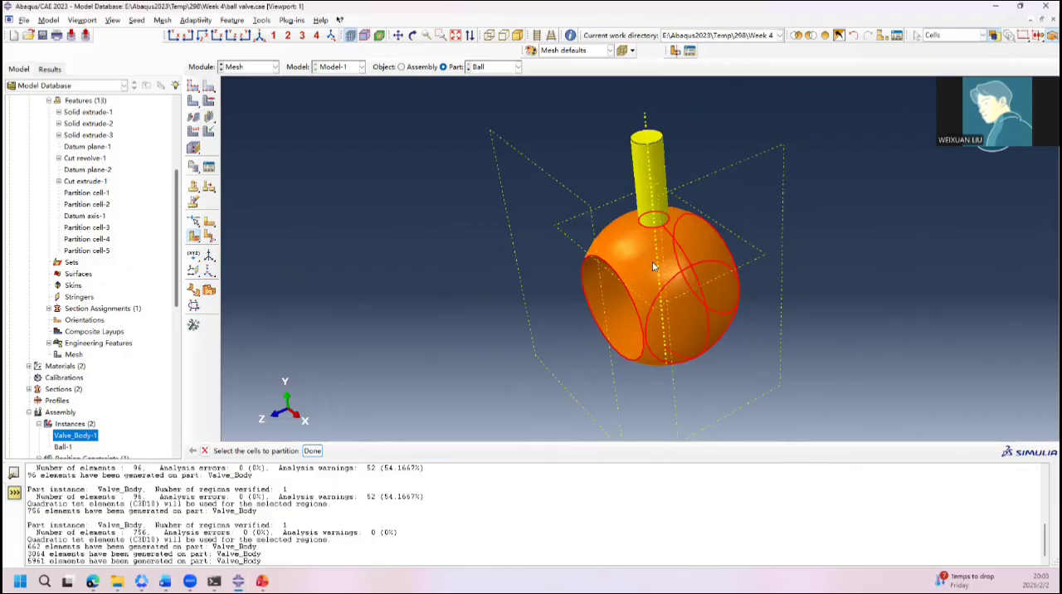
click(312, 450)
ctrl+alt+drag(498, 378, 531, 336)
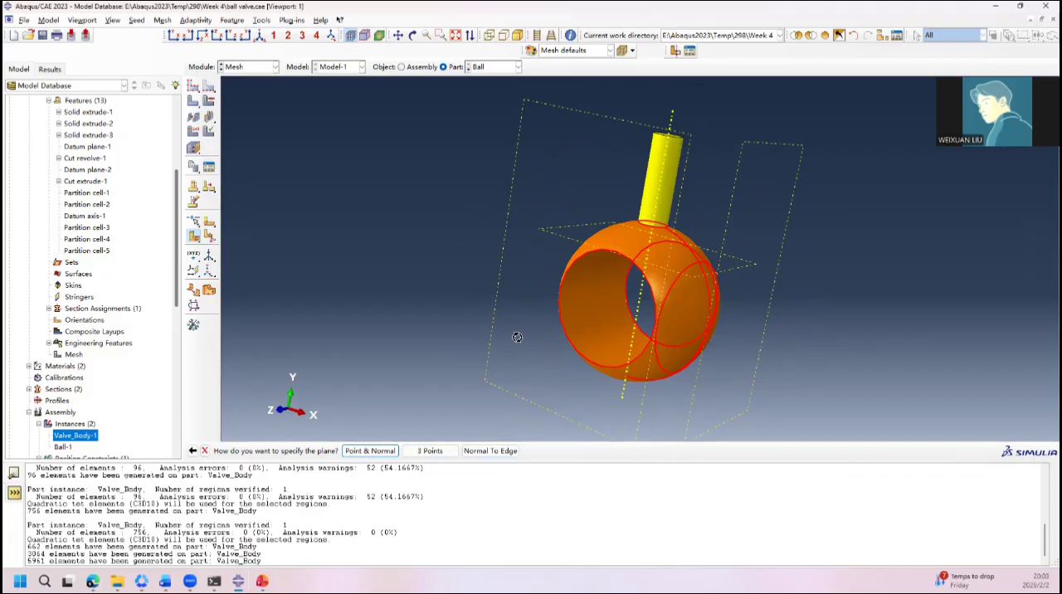
ctrl+alt+drag(516, 338, 566, 336)
click(501, 452)
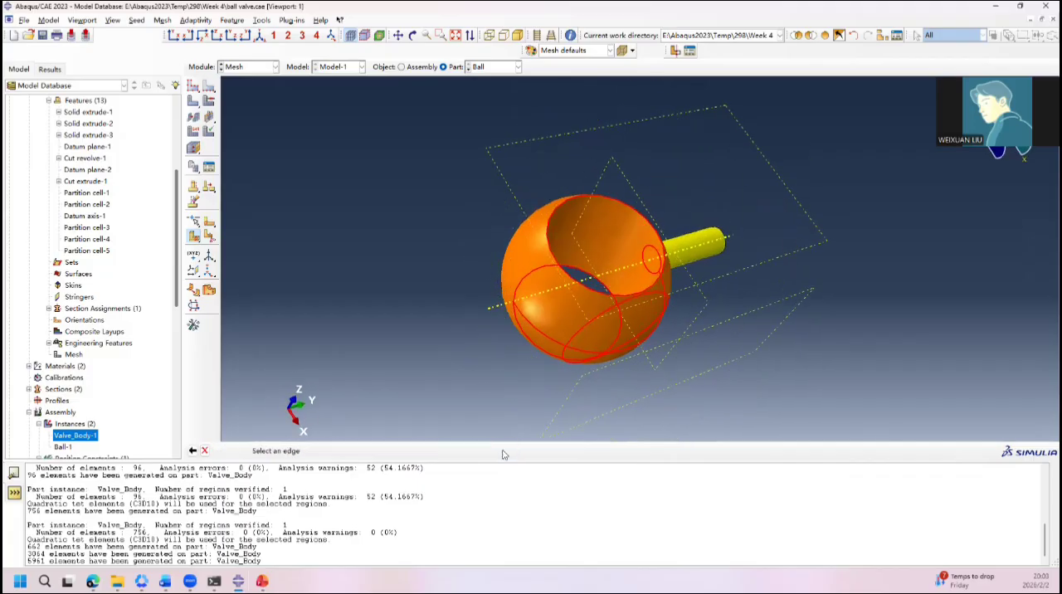
click(582, 288)
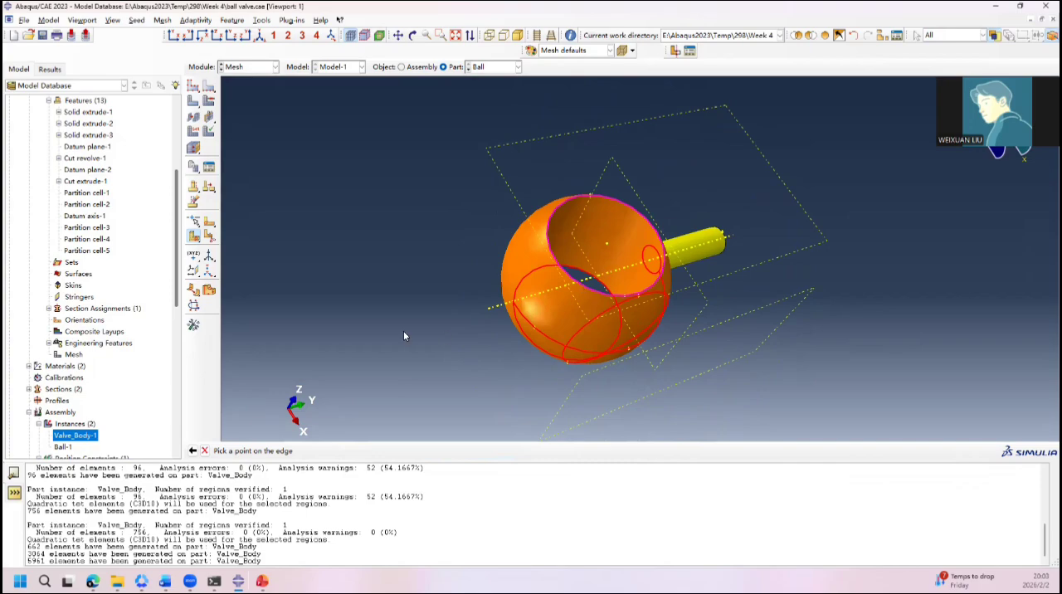
ctrl+alt+drag(465, 322, 472, 296)
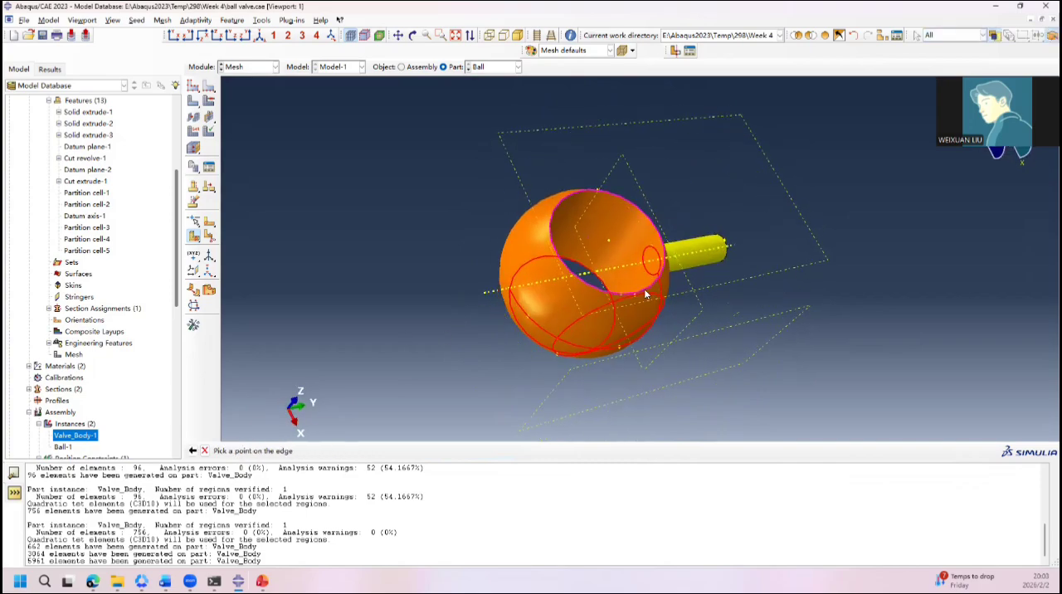
ctrl+alt+drag(645, 294, 512, 423)
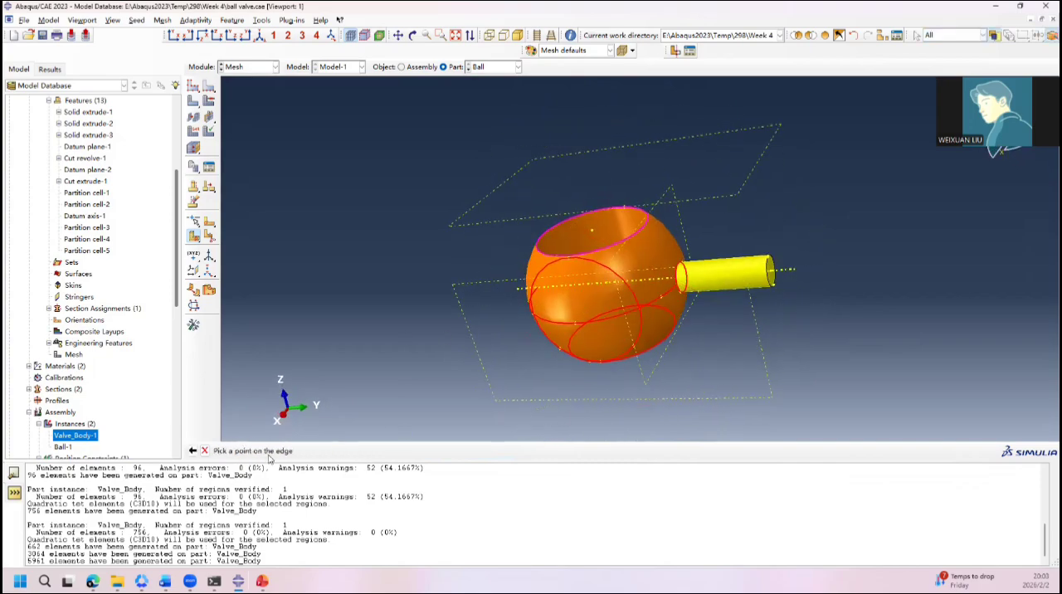
click(193, 450)
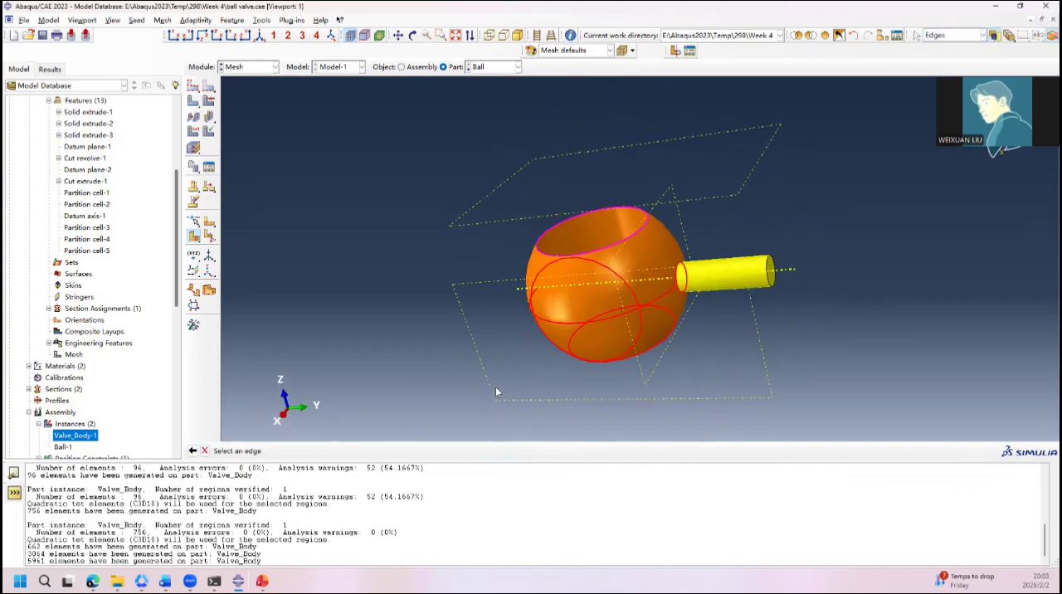
Step: Try to define the partition plane normal to the arc across the ball's side face, at a point near the stem
click(609, 320)
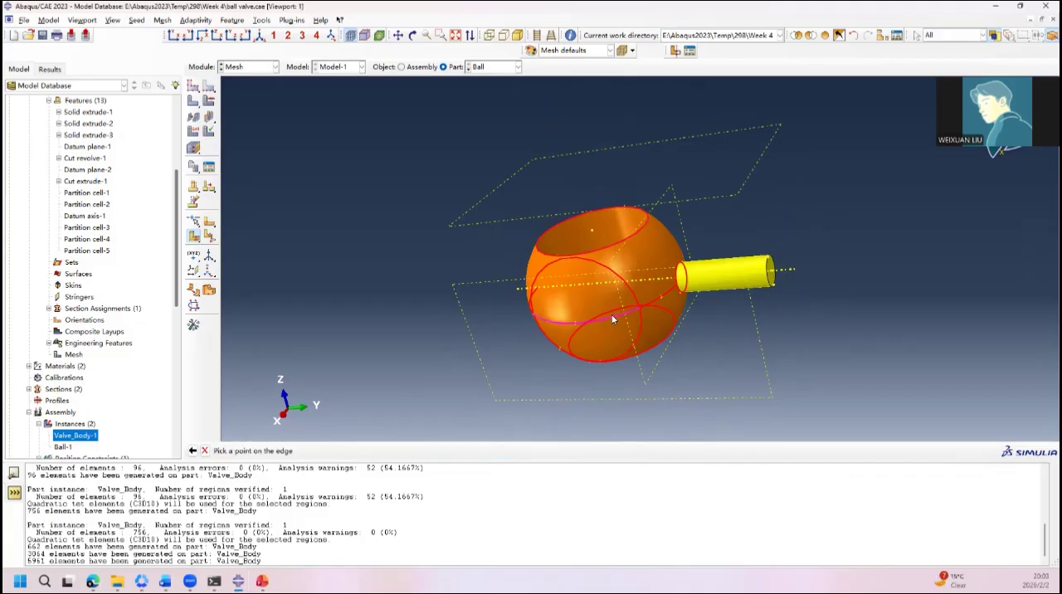
ctrl+alt+drag(613, 319, 656, 319)
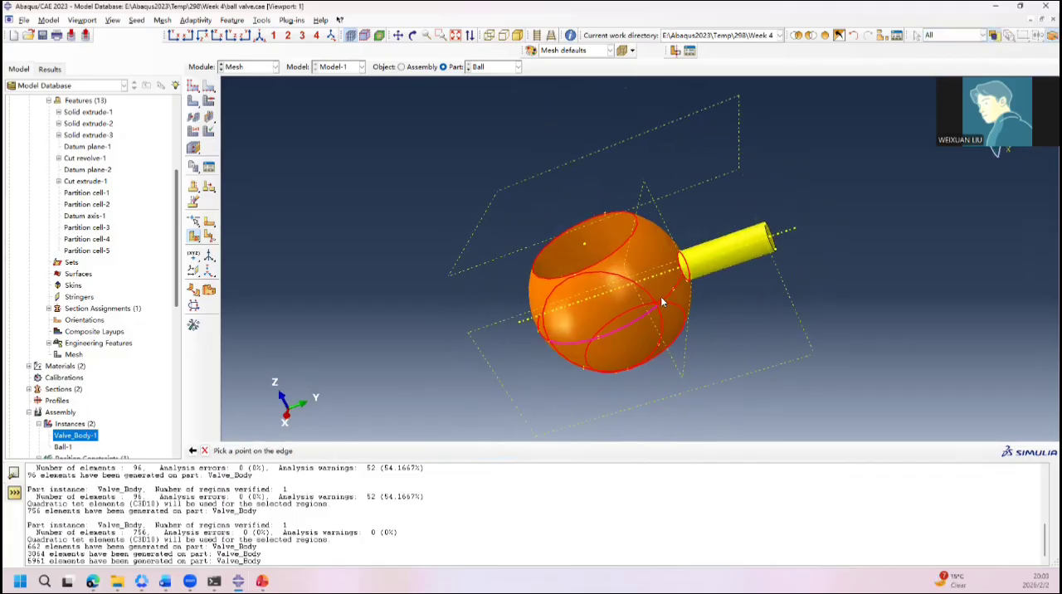
click(671, 289)
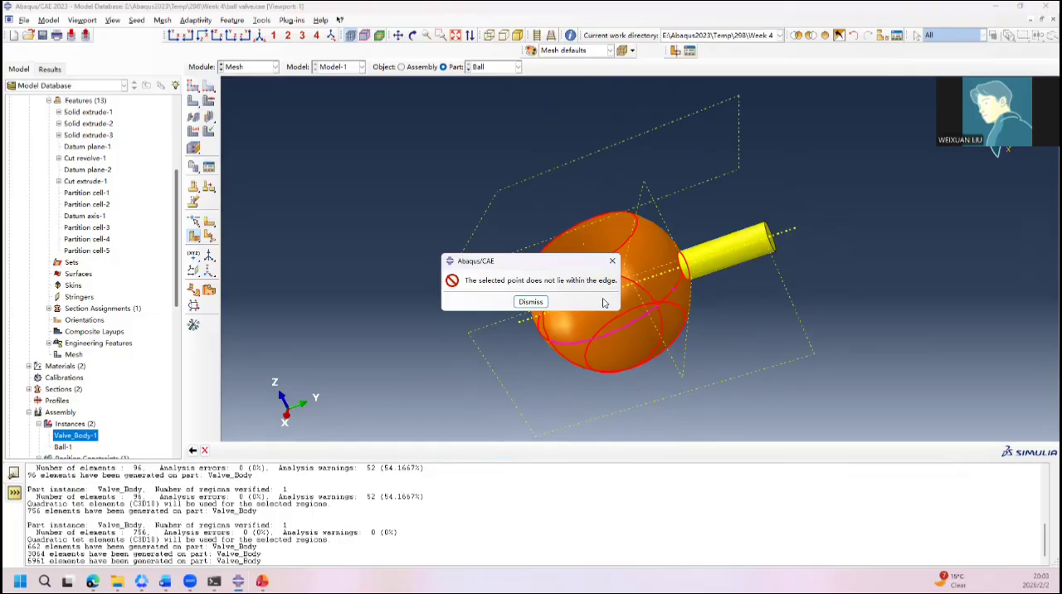
click(613, 261)
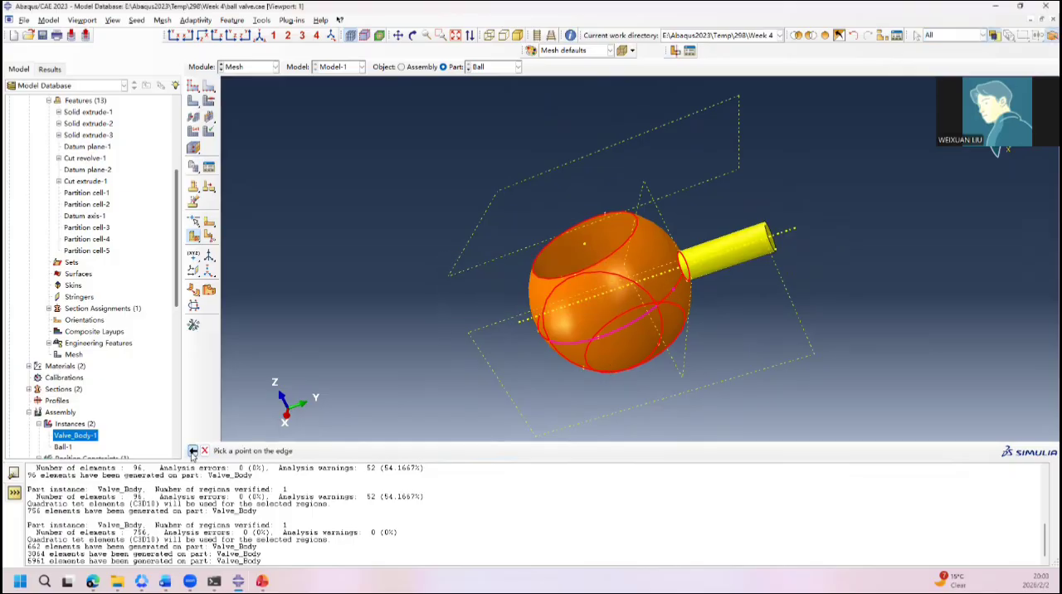
click(193, 451)
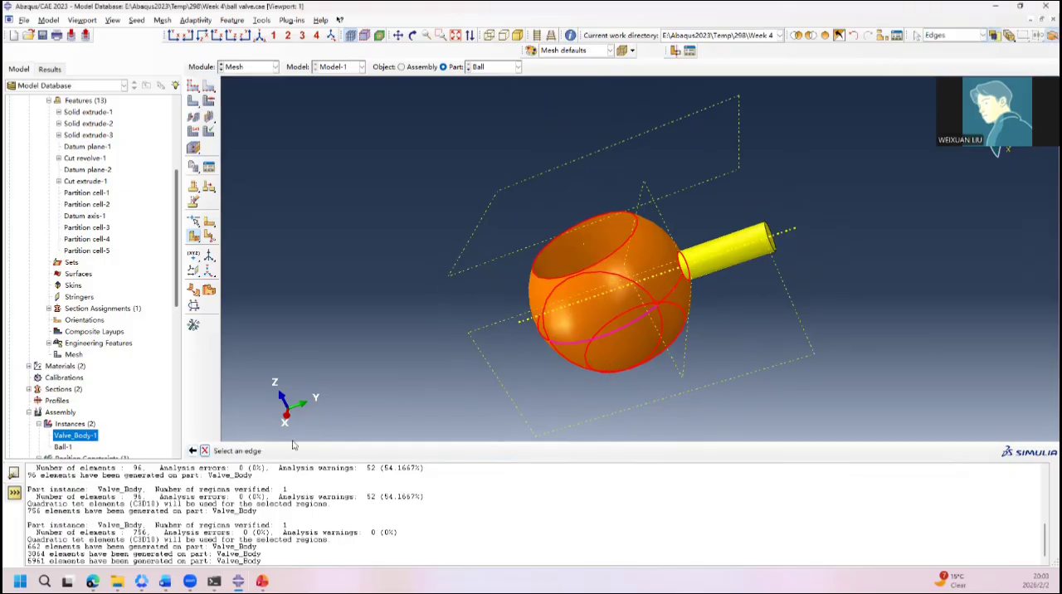
Step: Partition the ball with a plane normal to the arc across its side face, at the middle of the arc
click(671, 293)
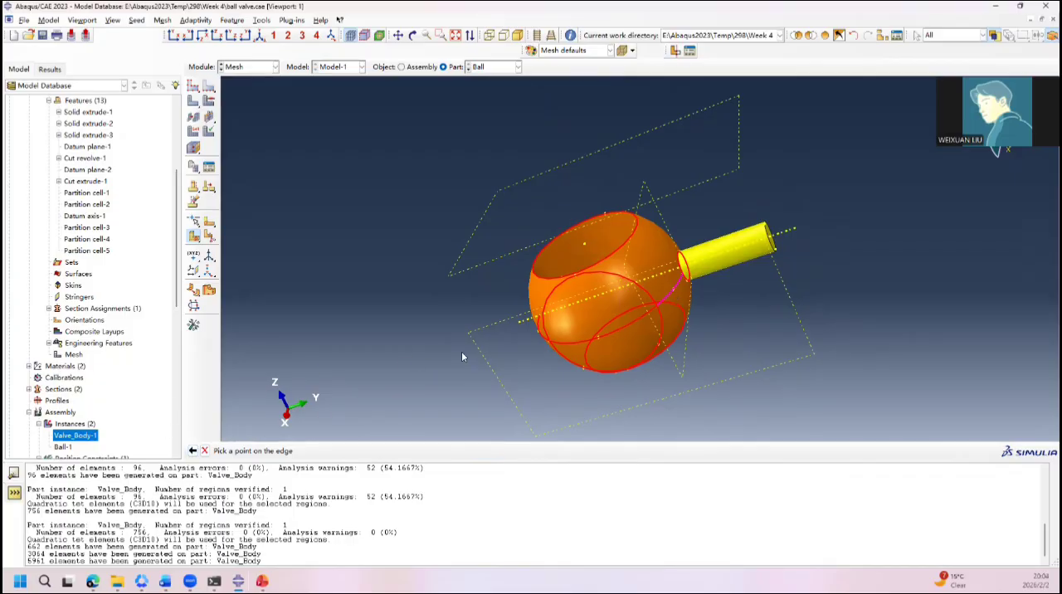
click(192, 451)
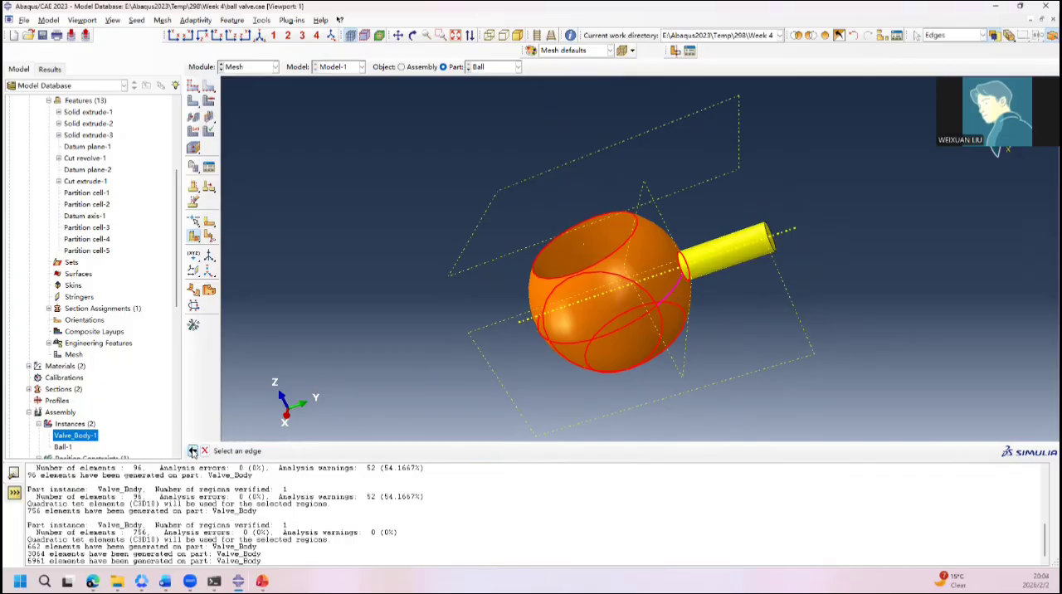
click(613, 335)
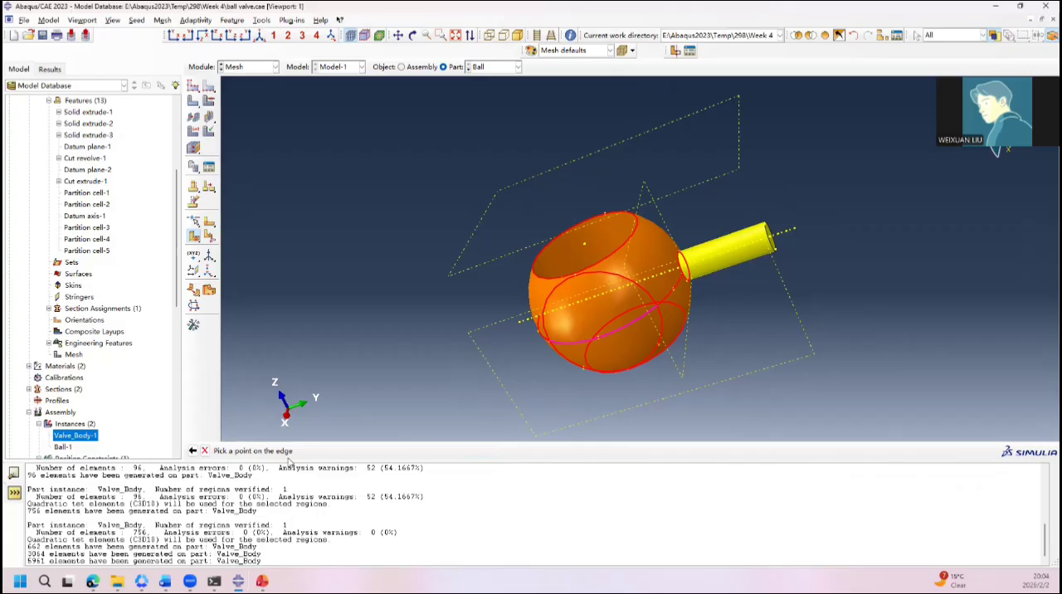
click(602, 341)
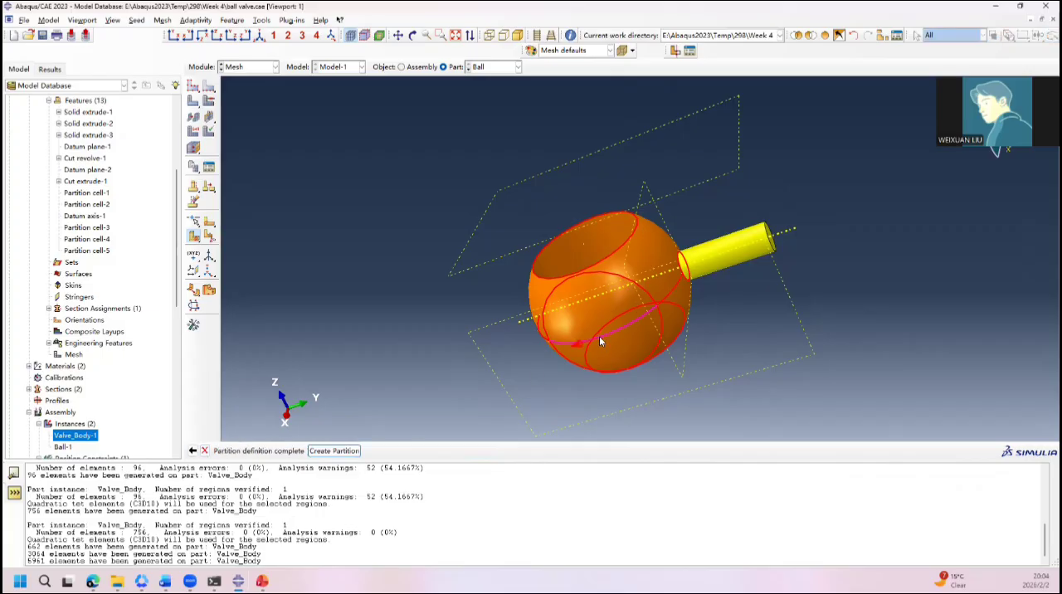
ctrl+alt+drag(477, 368, 733, 355)
ctrl+alt+drag(525, 339, 509, 423)
click(334, 450)
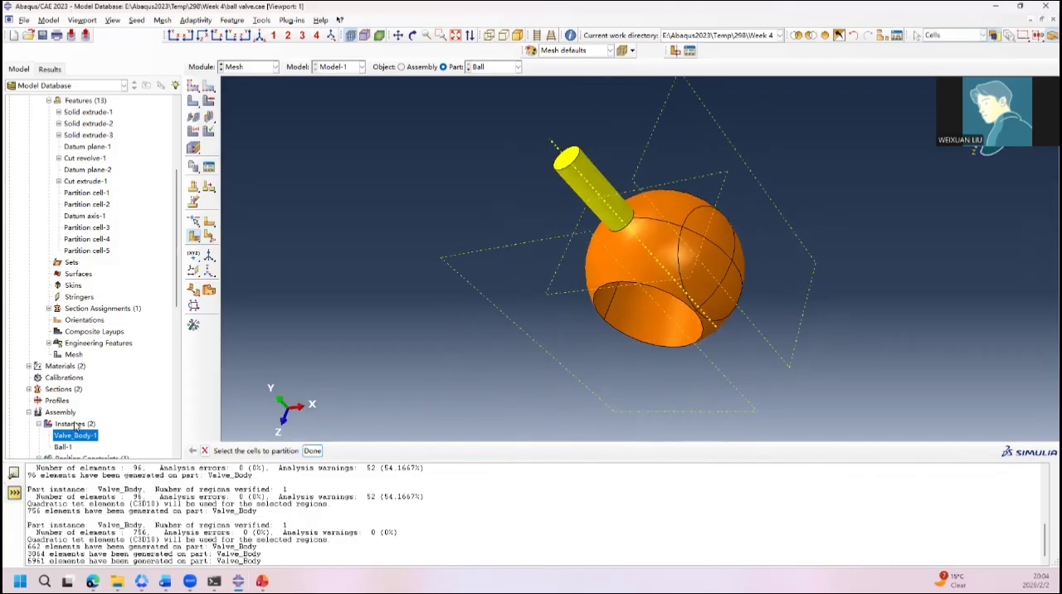
Step: Delete Partition cell-2 from the features of the Ball part
scroll(75, 427, down, 4)
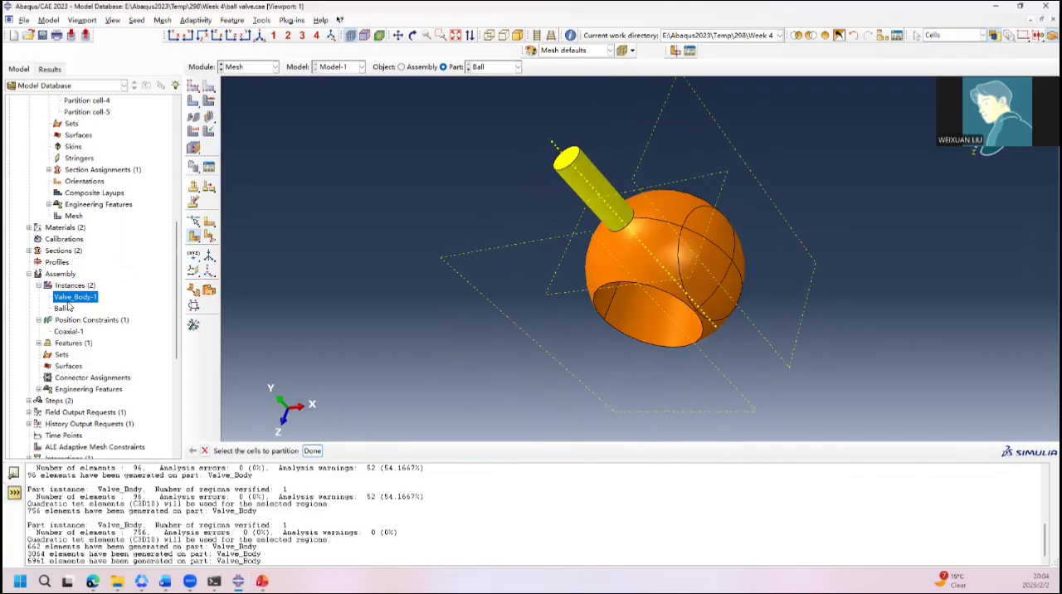
scroll(70, 307, up, 7)
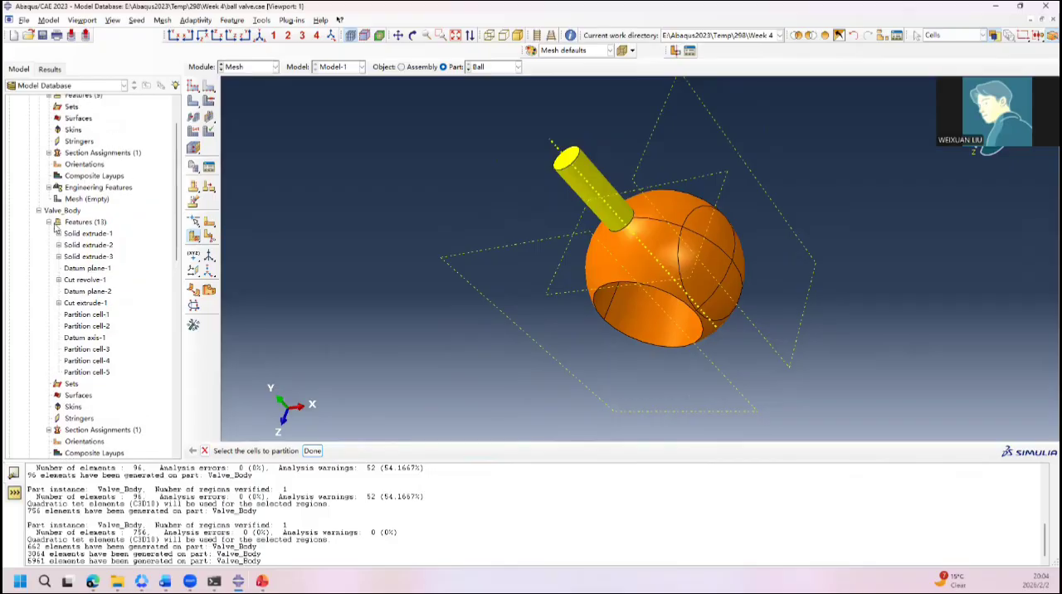
scroll(56, 228, up, 2)
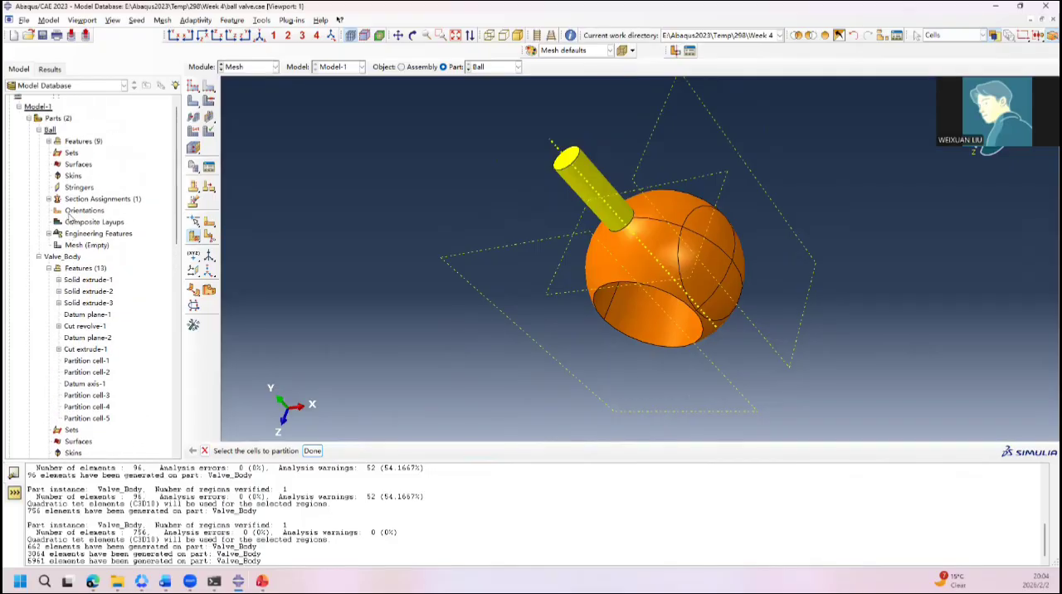
click(48, 147)
click(82, 251)
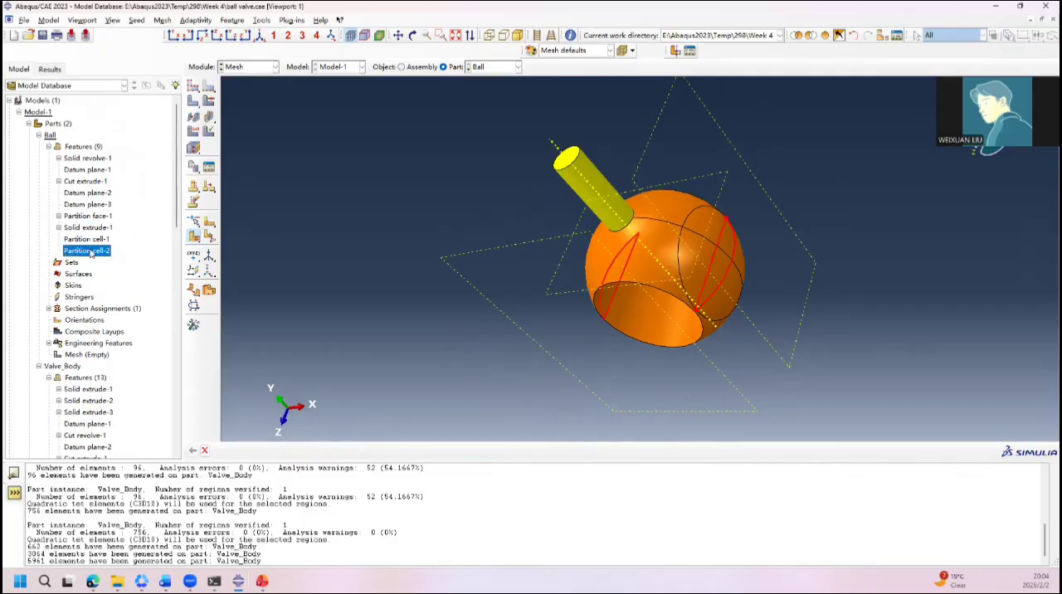
right_click(92, 252)
click(142, 309)
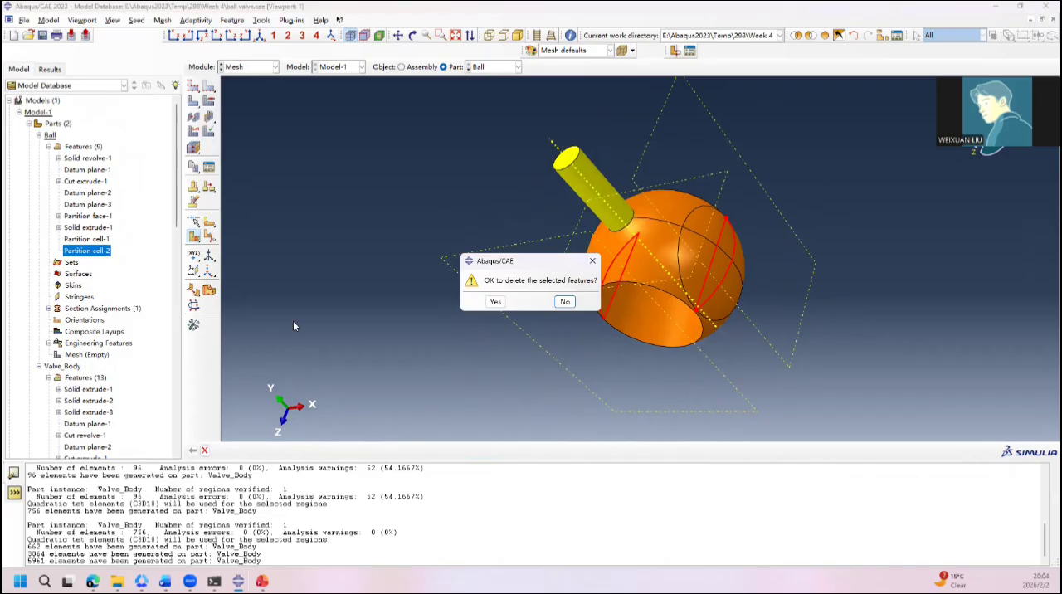
click(495, 303)
Step: Create a datum axis on the Ball part along the principal Z-axis
ctrl+alt+drag(670, 283, 588, 199)
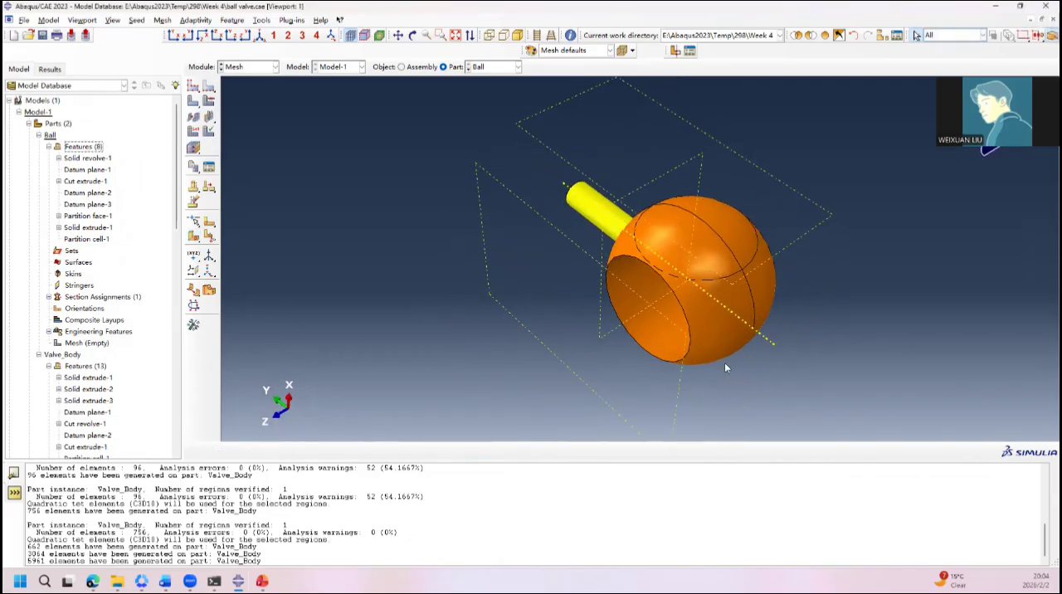
ctrl+alt+drag(551, 337, 674, 312)
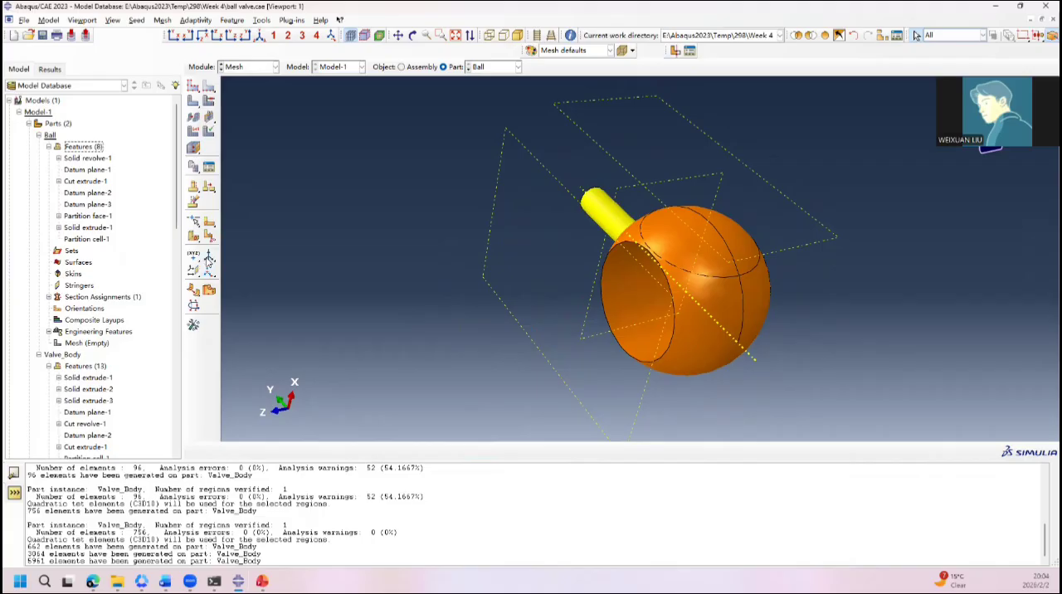
click(208, 258)
click(349, 451)
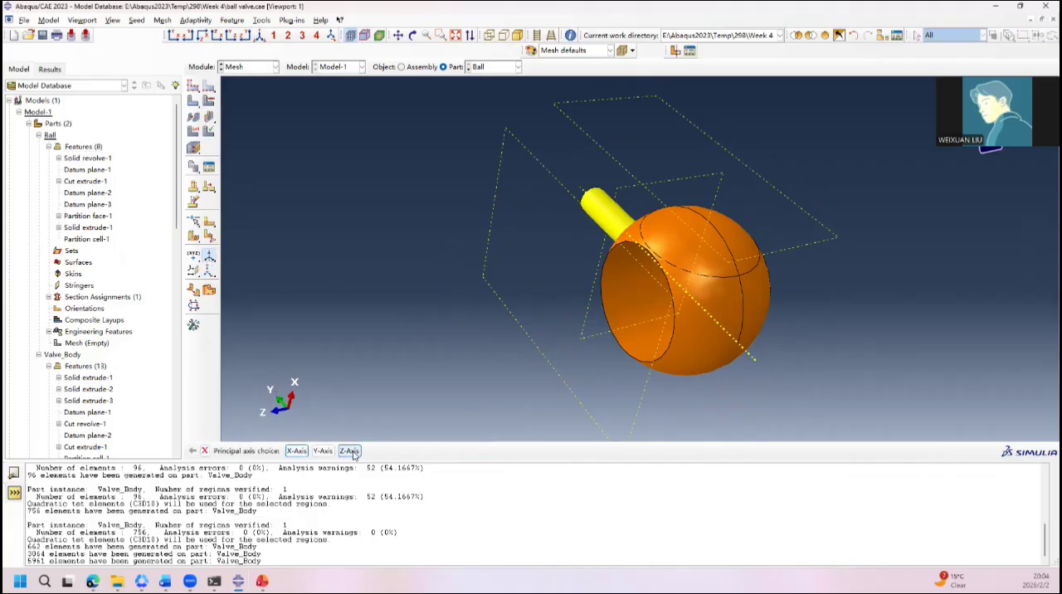
Step: Partition the ball cell with a point-and-normal plane through the point opposite the stem, normal to the datum axis along Z
click(213, 237)
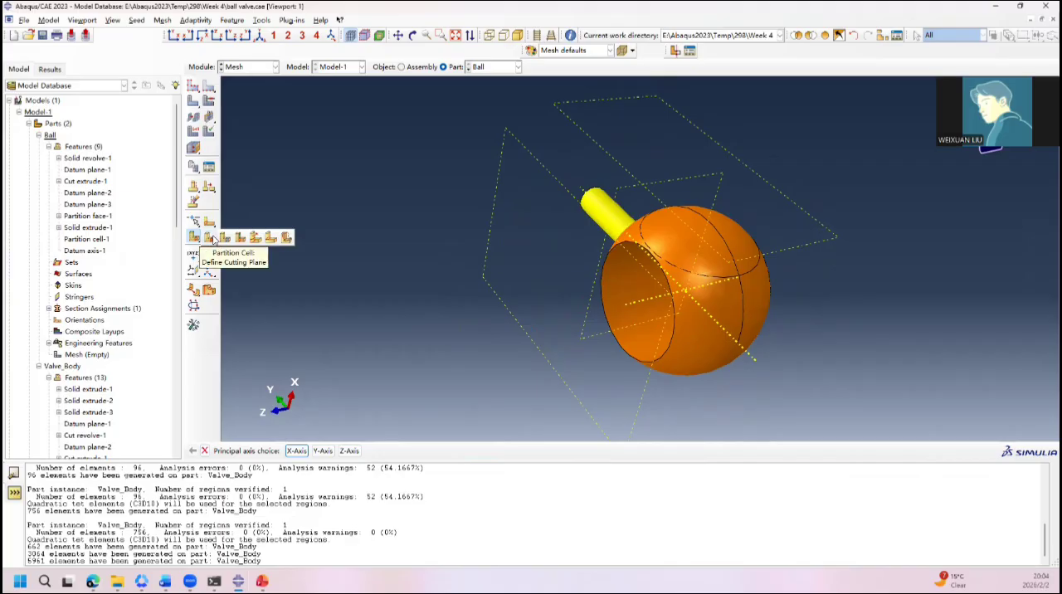
click(213, 239)
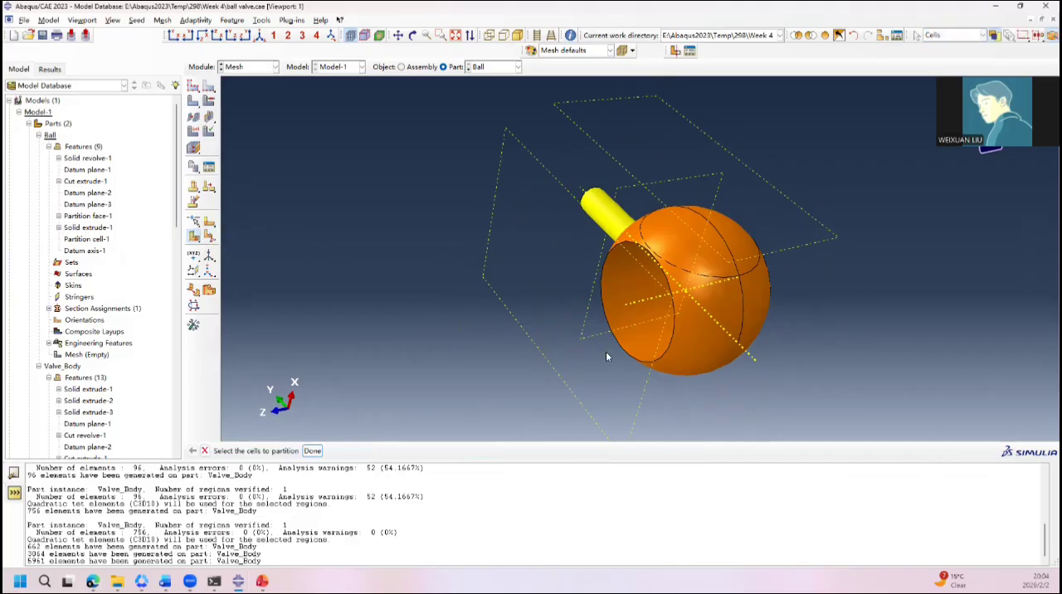
click(695, 346)
middle_click(694, 347)
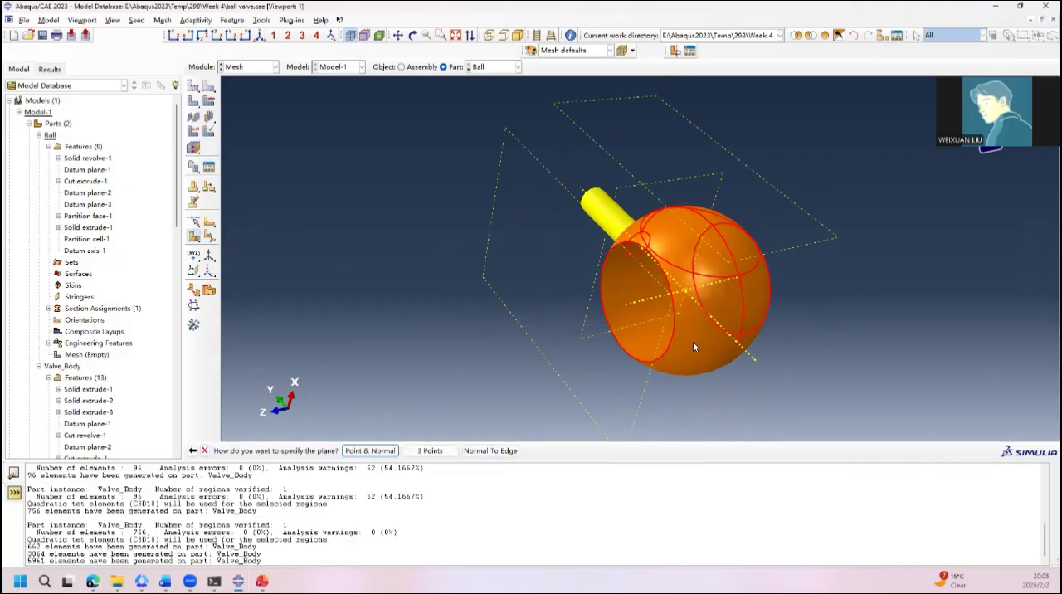
click(385, 453)
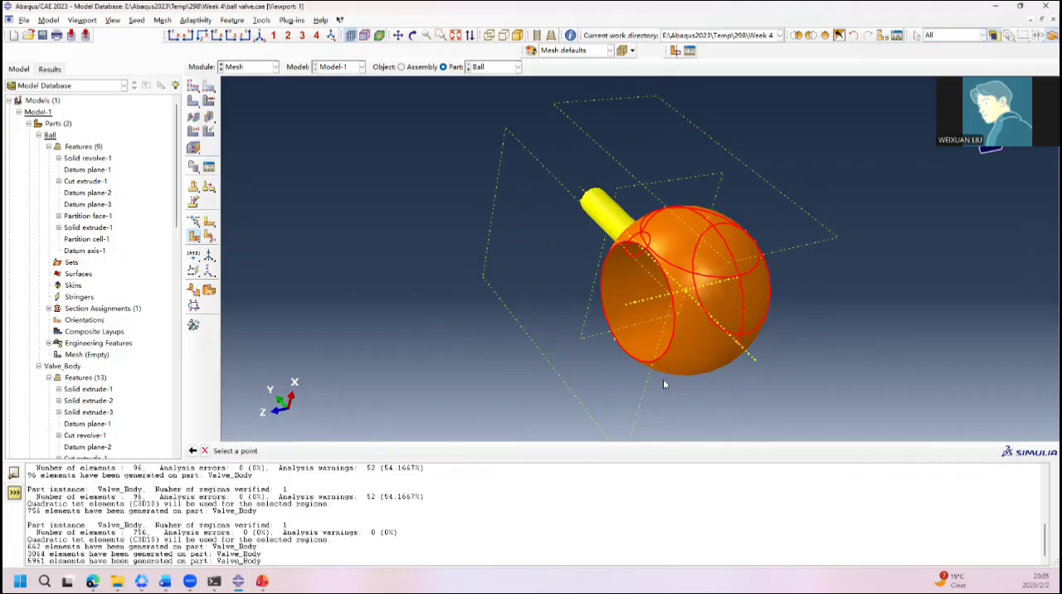
click(739, 342)
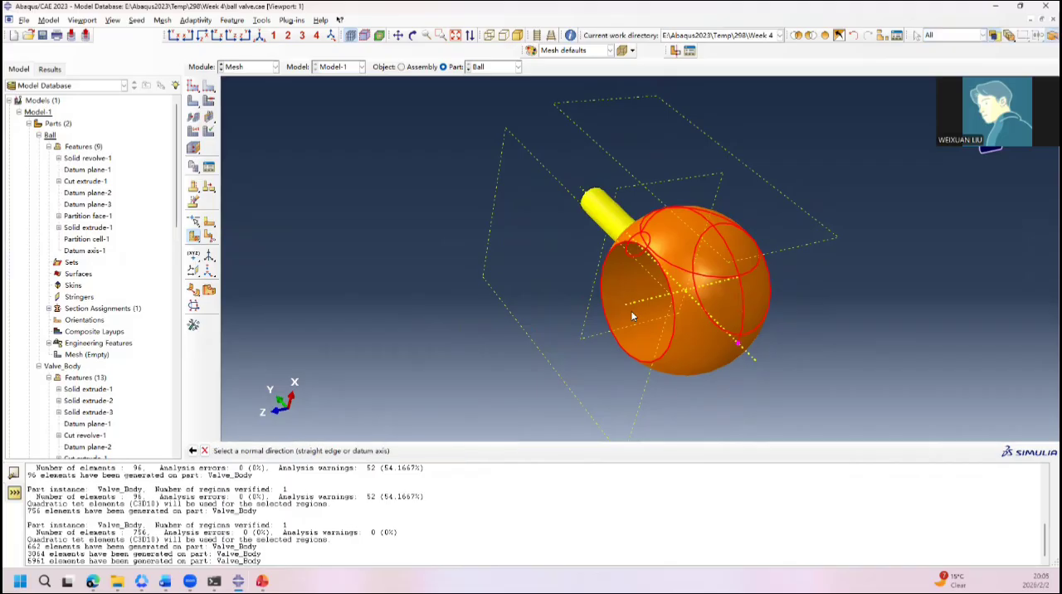
click(645, 301)
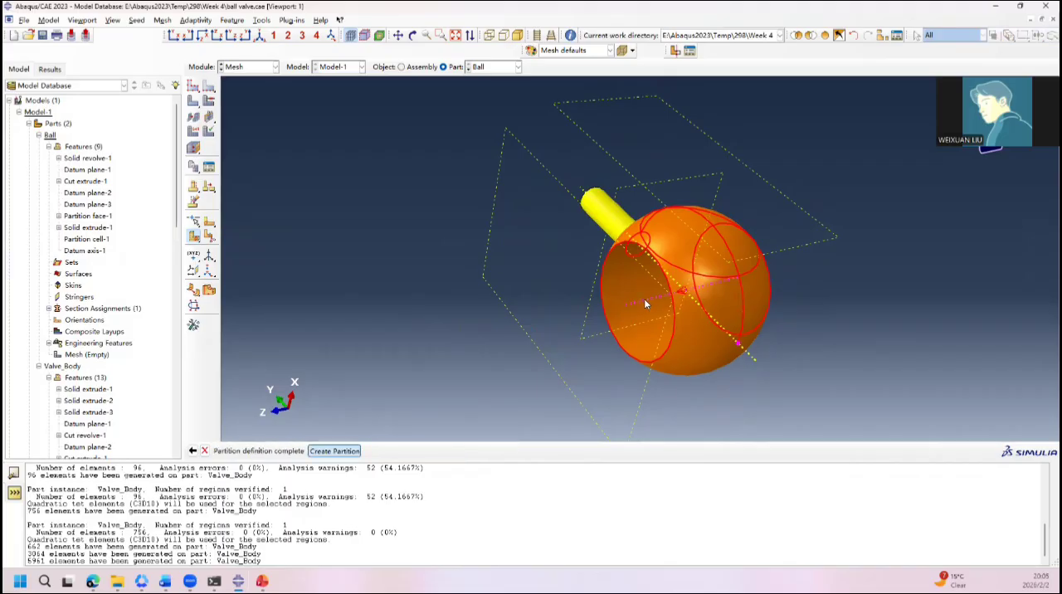
middle_click(644, 299)
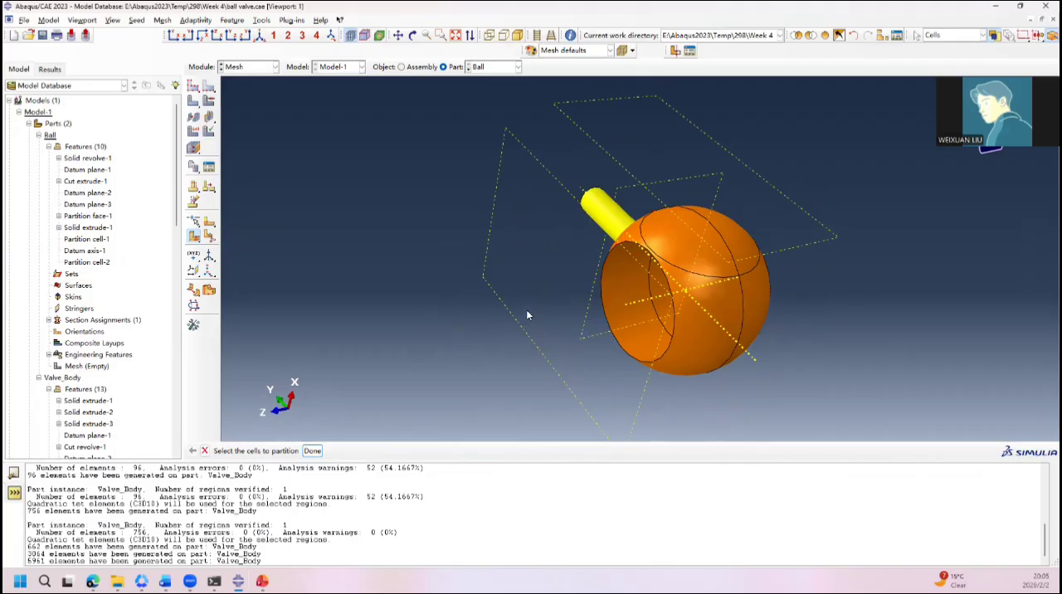
Step: Select both halves of the ball, without the stem, as the cells for another partition
ctrl+alt+drag(567, 290, 689, 217)
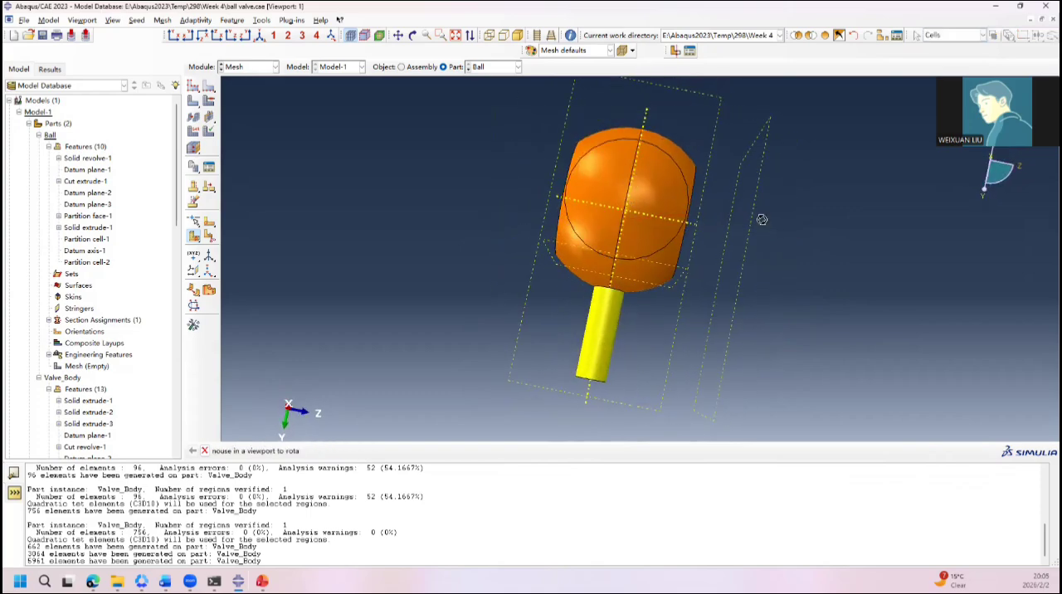
ctrl+alt+drag(761, 218, 596, 234)
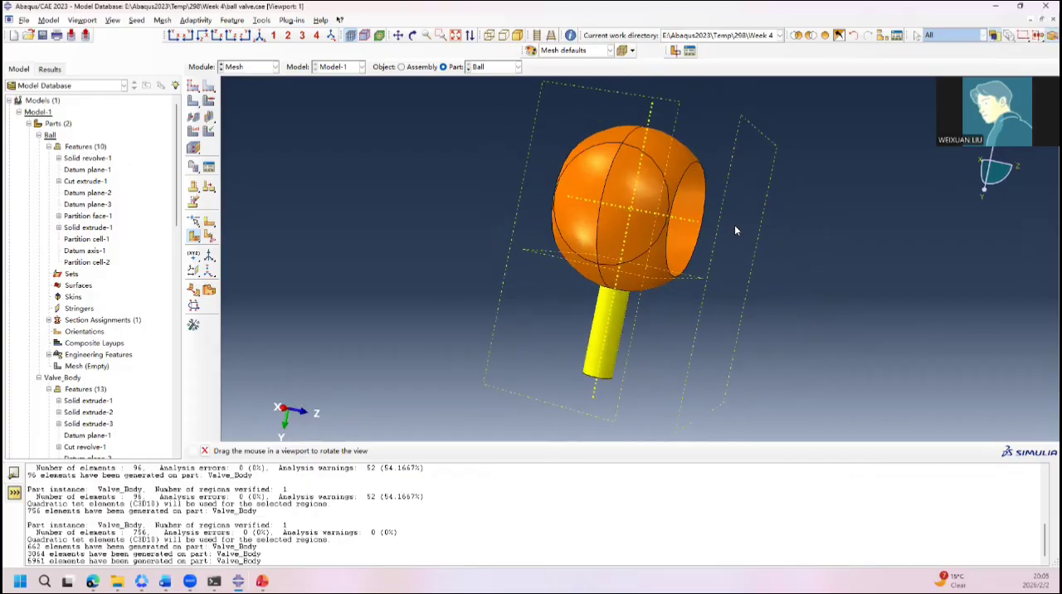
click(649, 261)
shift+click(582, 231)
ctrl+alt+drag(678, 278, 822, 296)
ctrl+alt+drag(662, 240, 573, 246)
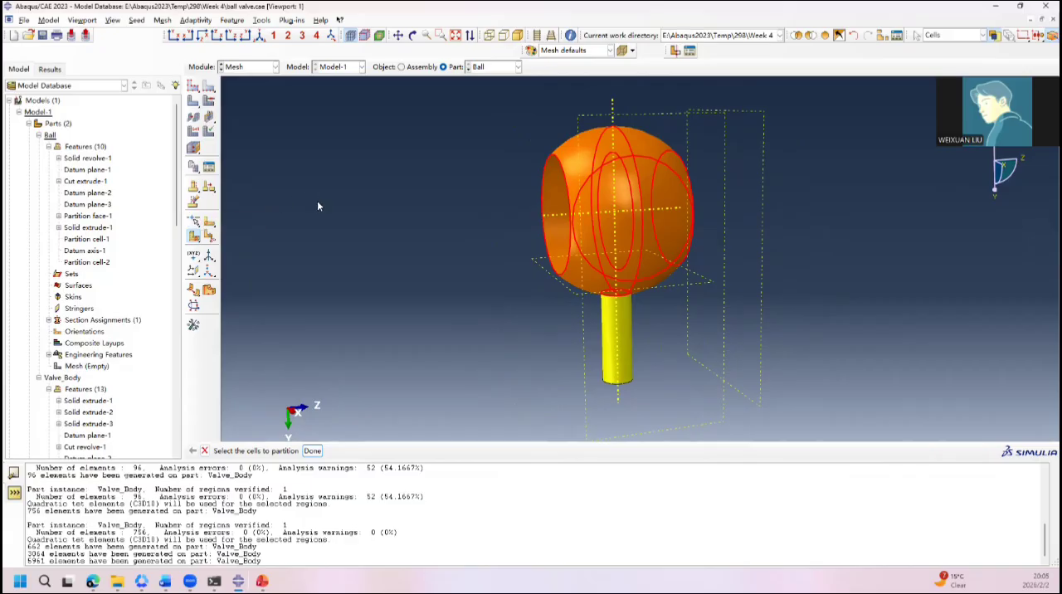
Step: Create a datum axis on the Ball part along the principal X-axis
click(209, 257)
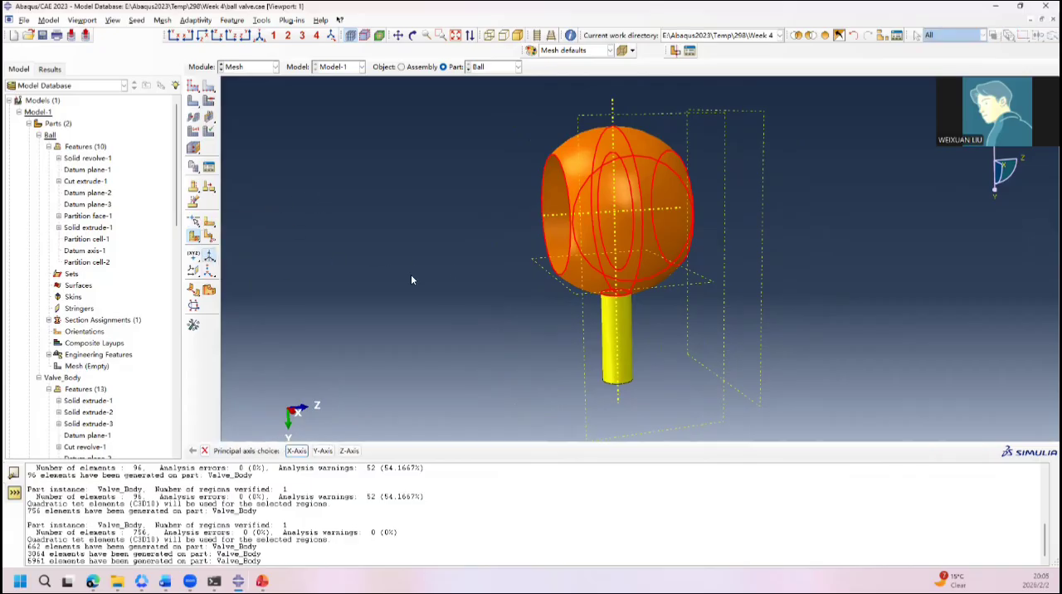
ctrl+alt+drag(412, 278, 631, 291)
click(297, 451)
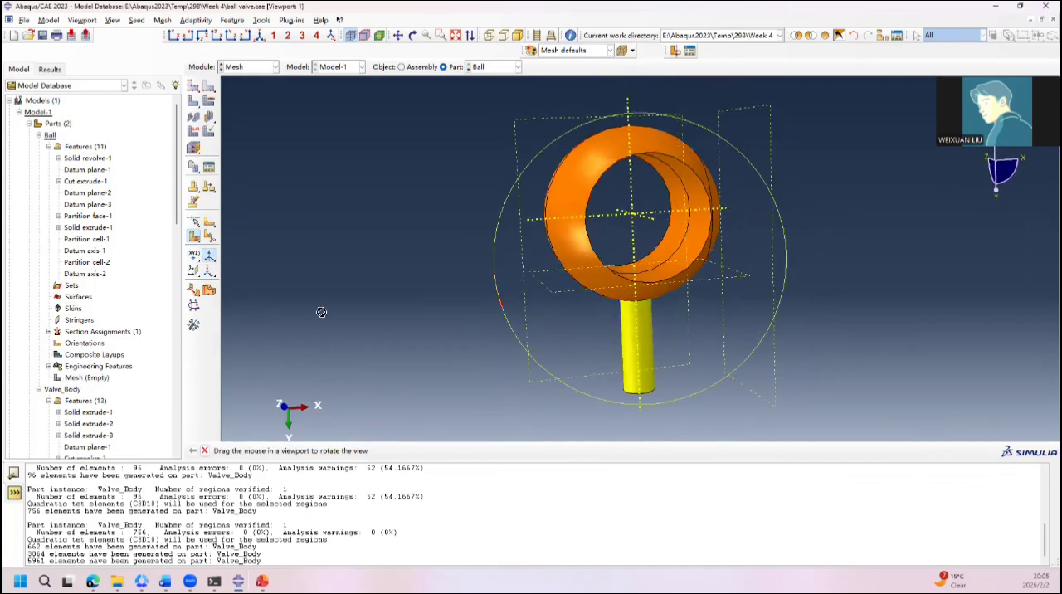
drag(321, 312, 581, 164)
ctrl+alt+drag(816, 217, 488, 199)
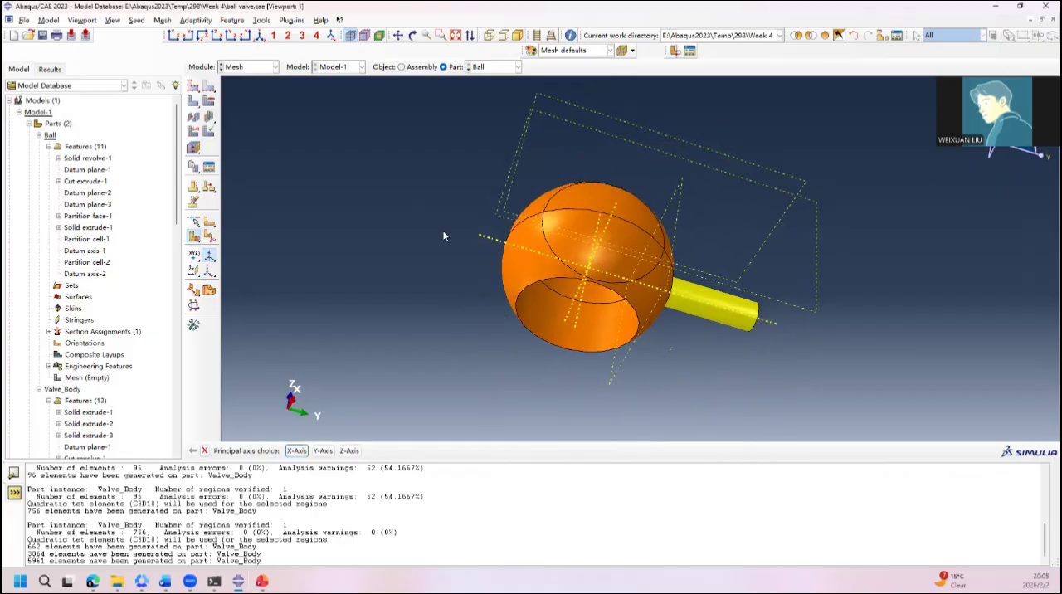
click(195, 238)
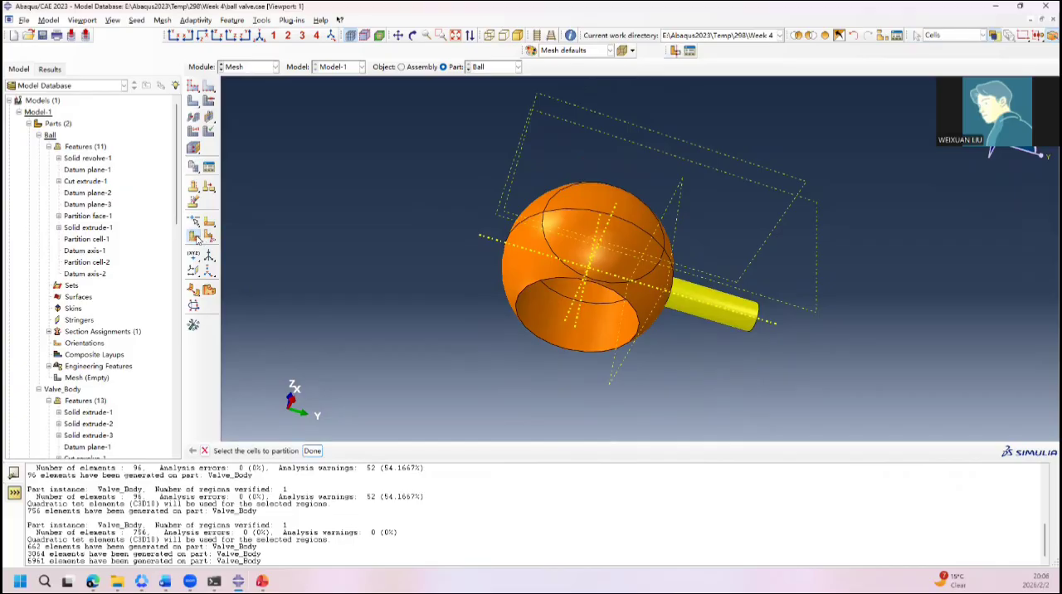
drag(197, 240, 212, 241)
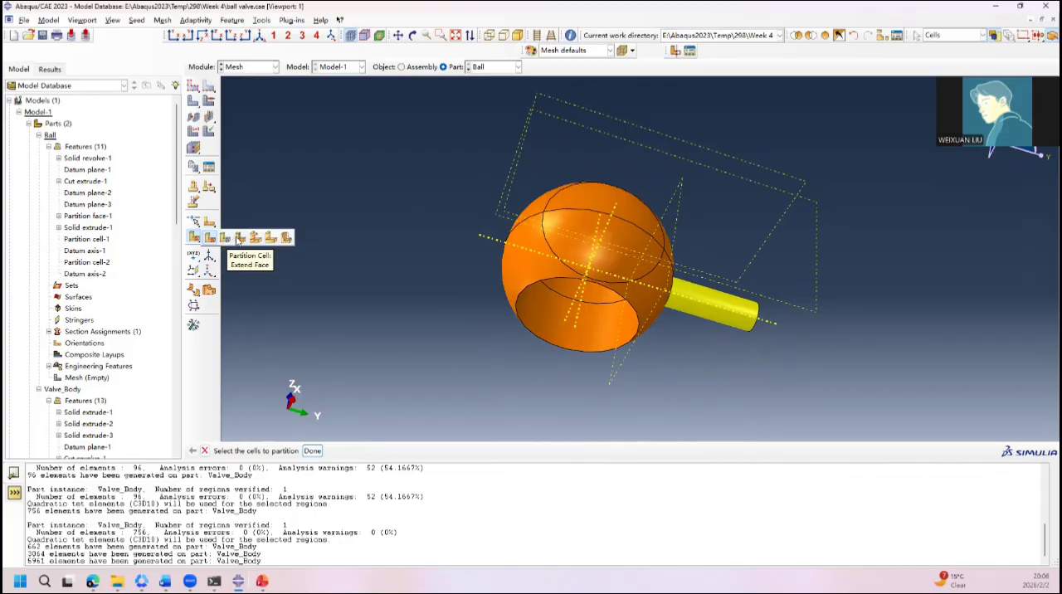
click(212, 241)
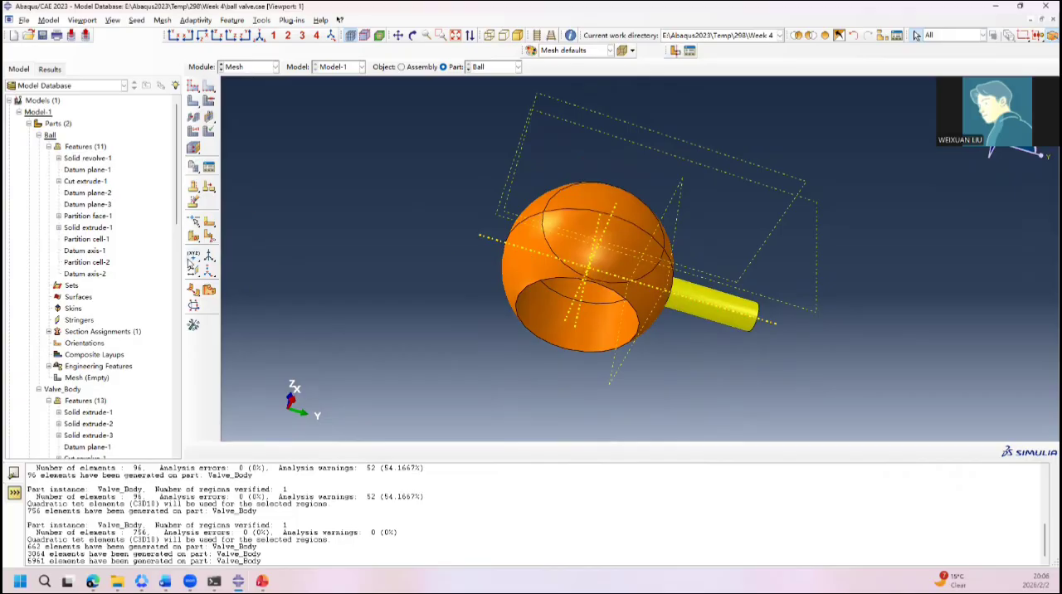
Step: Partition both ball halves with a plane normal to the outer seam arc at the point midway along it
click(193, 237)
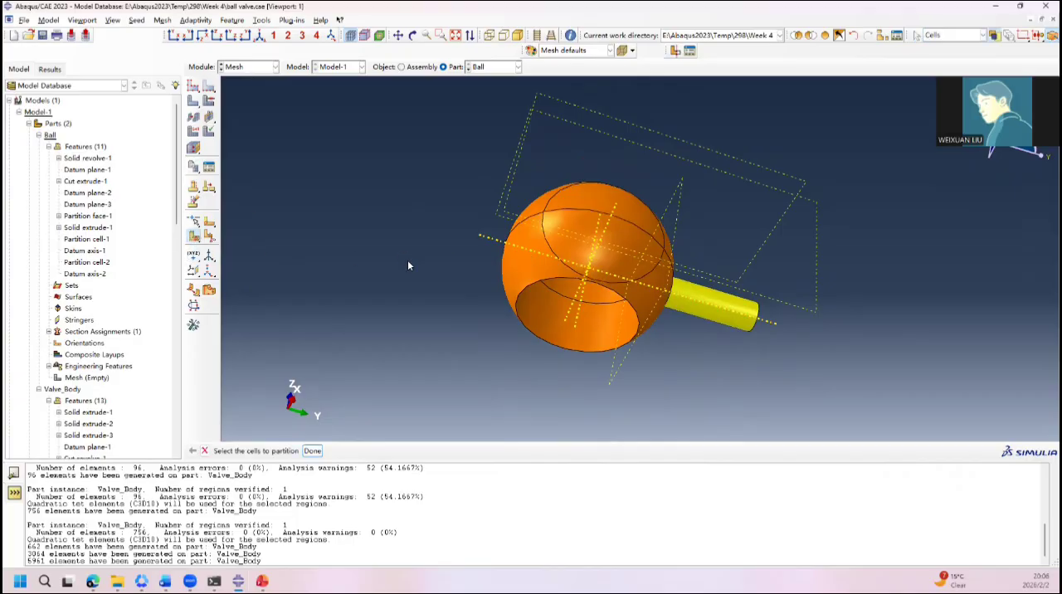
click(518, 266)
middle_click(746, 351)
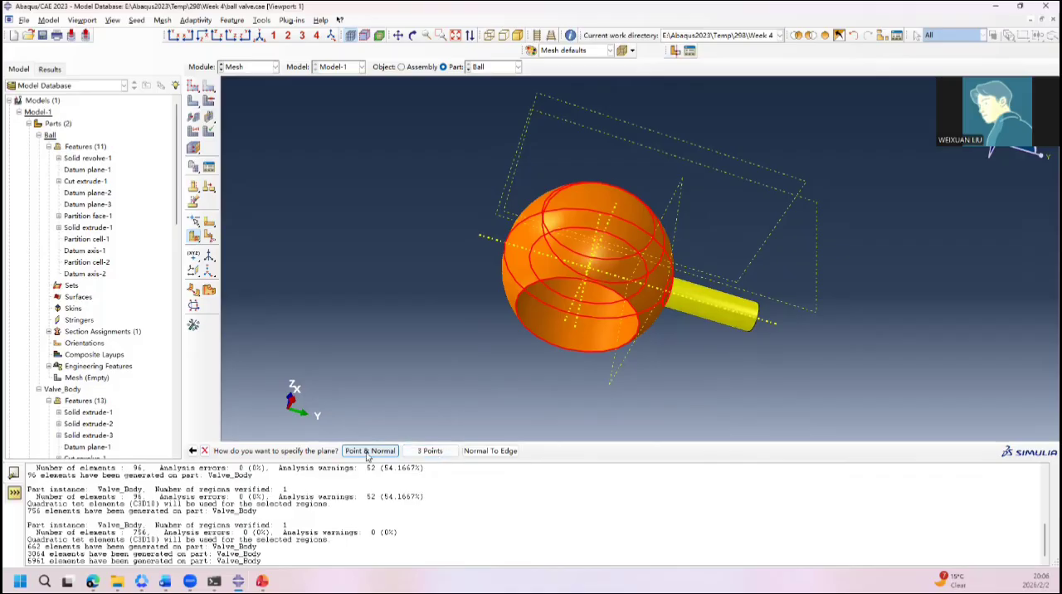
click(499, 450)
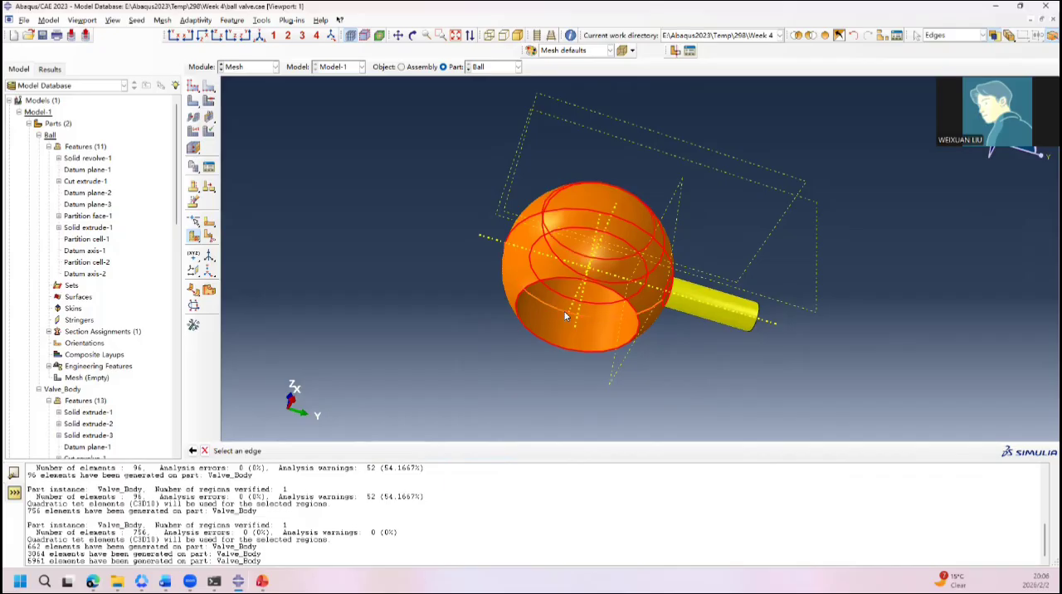
ctrl+alt+drag(565, 316, 659, 258)
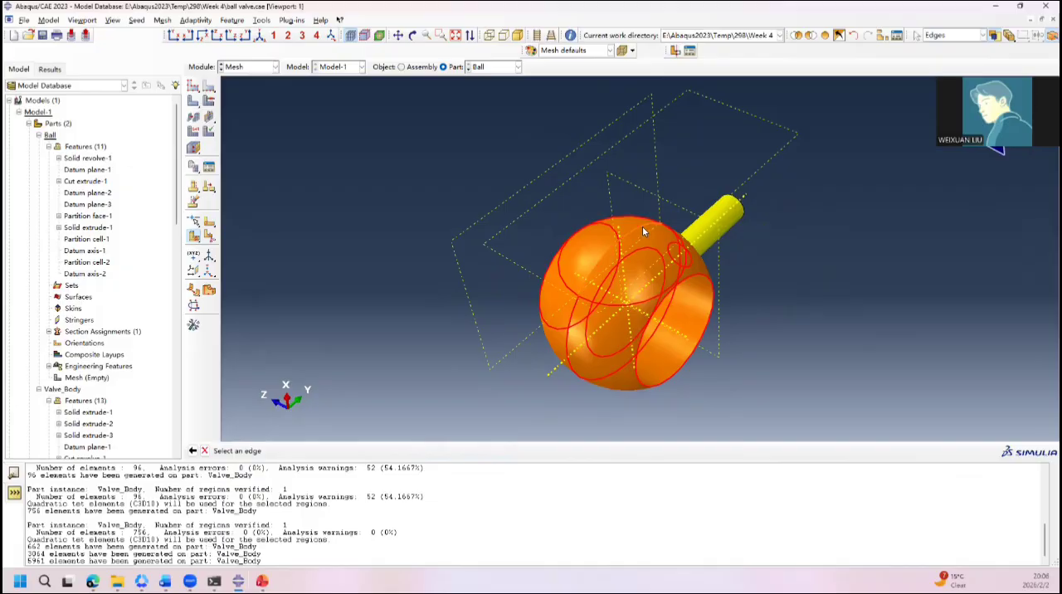
click(643, 226)
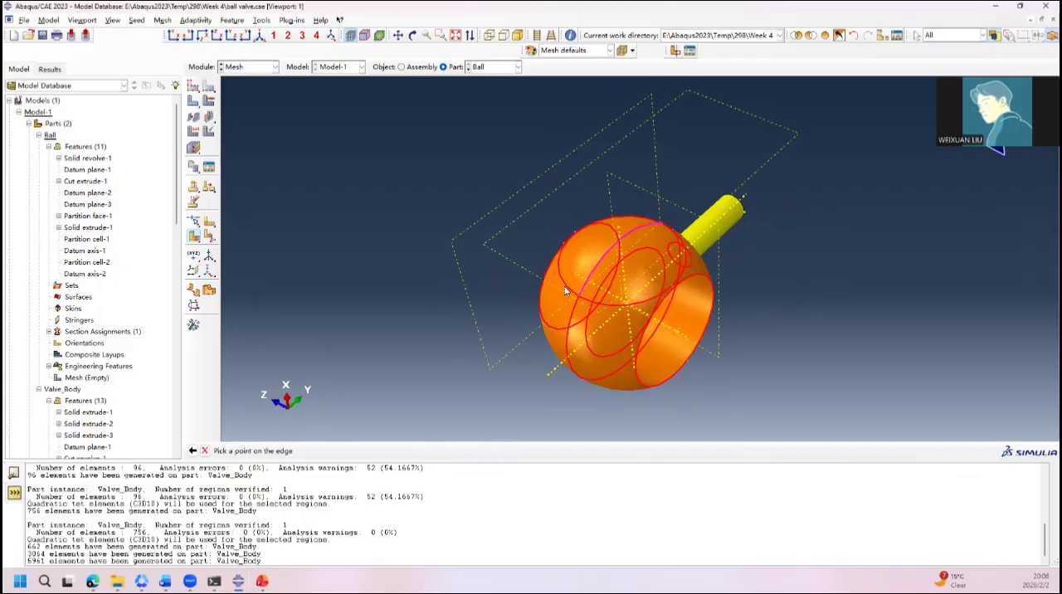
click(619, 243)
click(337, 452)
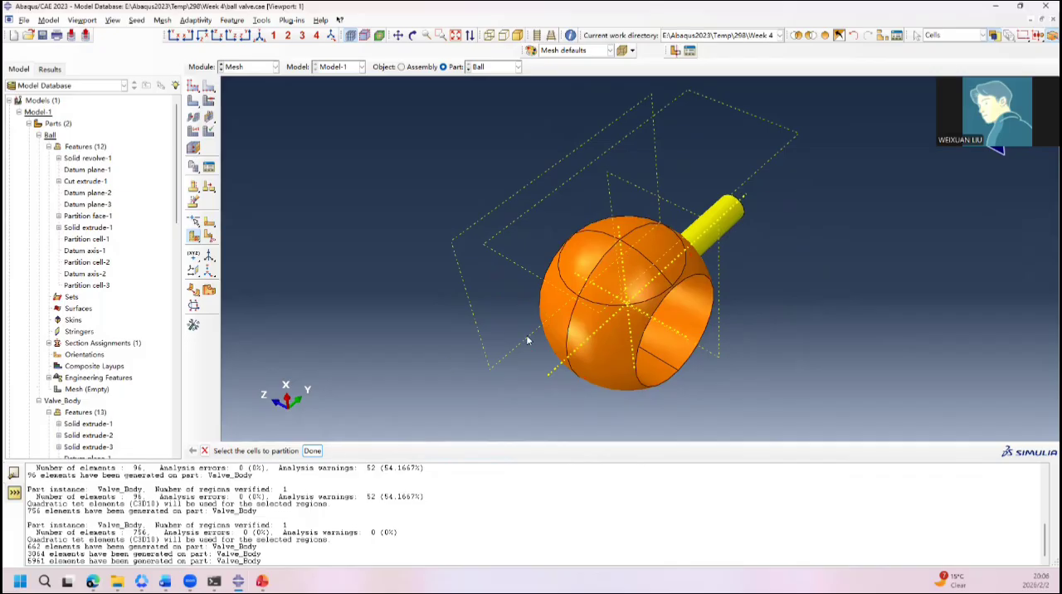
ctrl+alt+drag(527, 340, 690, 245)
key(Escape)
Step: Create a datum plane on the Ball part from the principal YZ plane with an offset of 0.0
ctrl+alt+drag(506, 332, 676, 305)
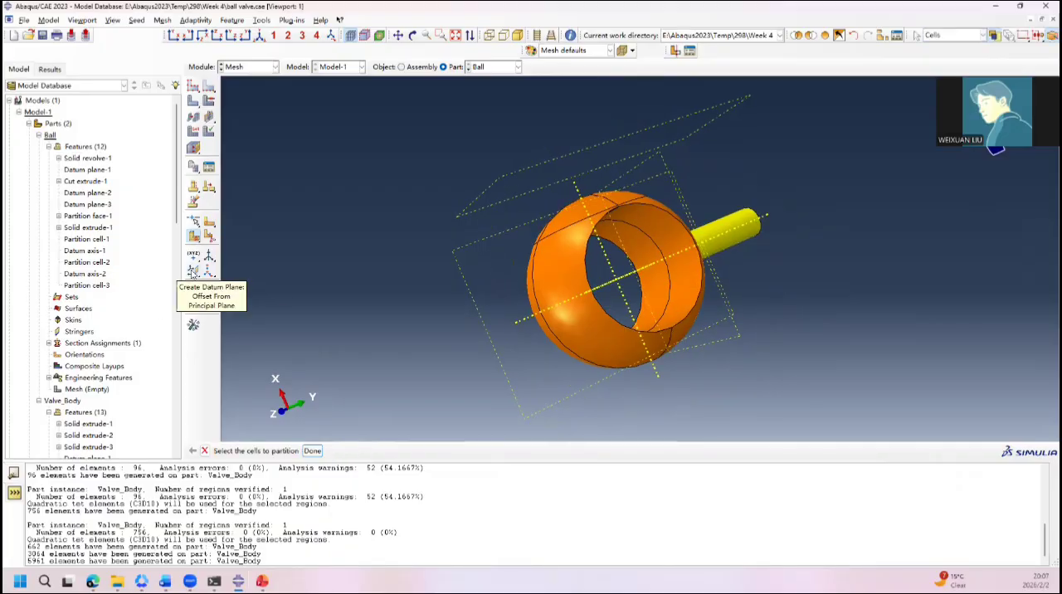
click(192, 272)
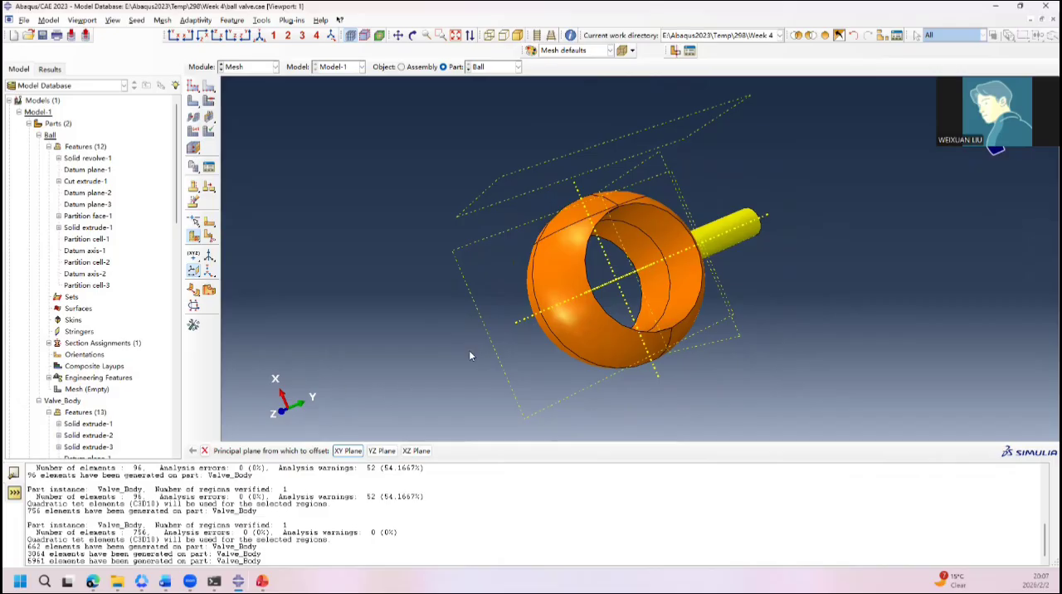
ctrl+alt+drag(498, 341, 639, 306)
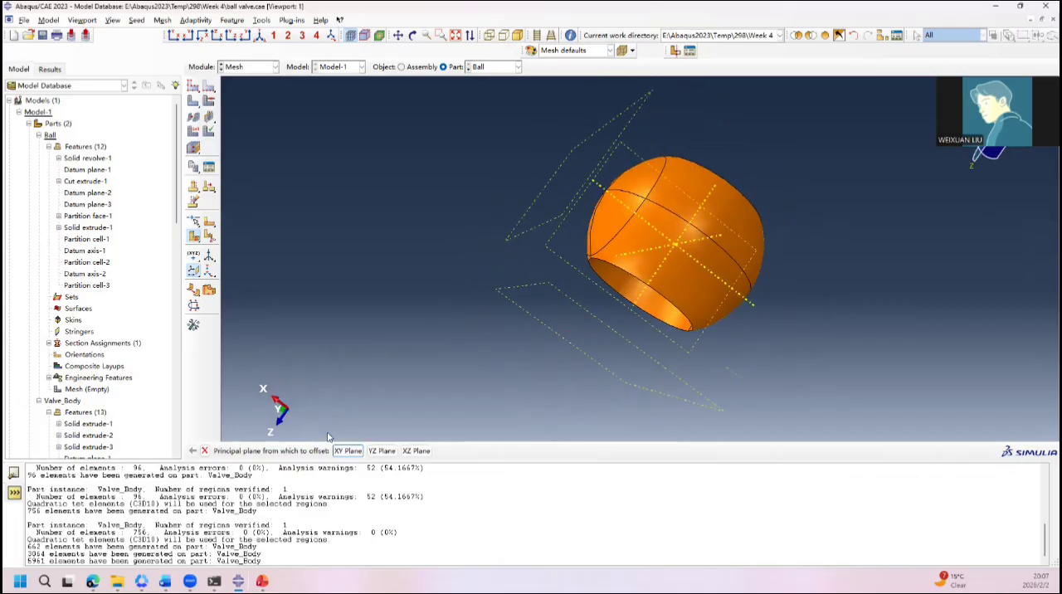
click(381, 451)
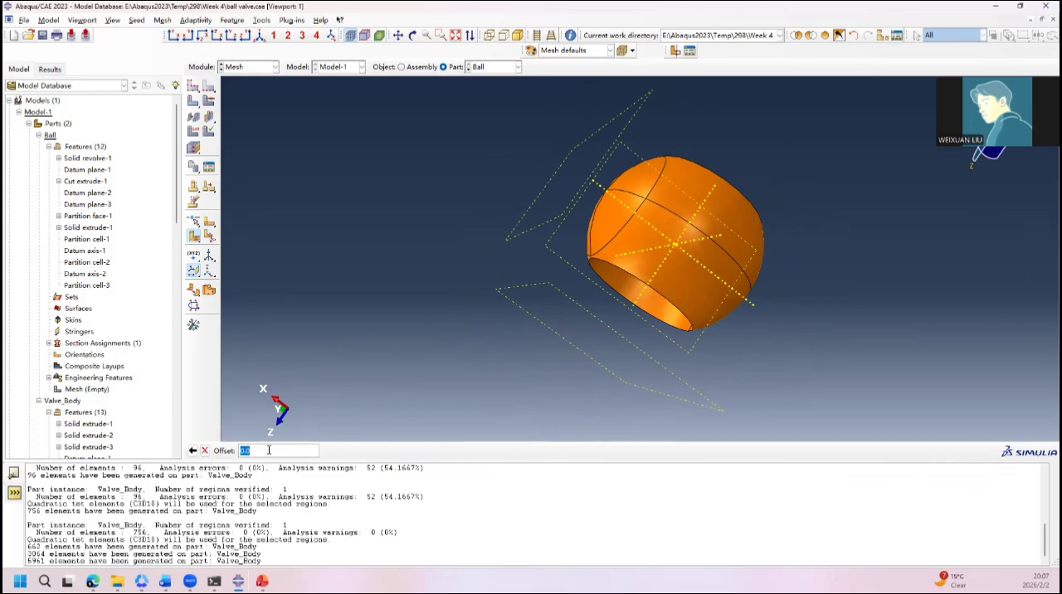
key(Return)
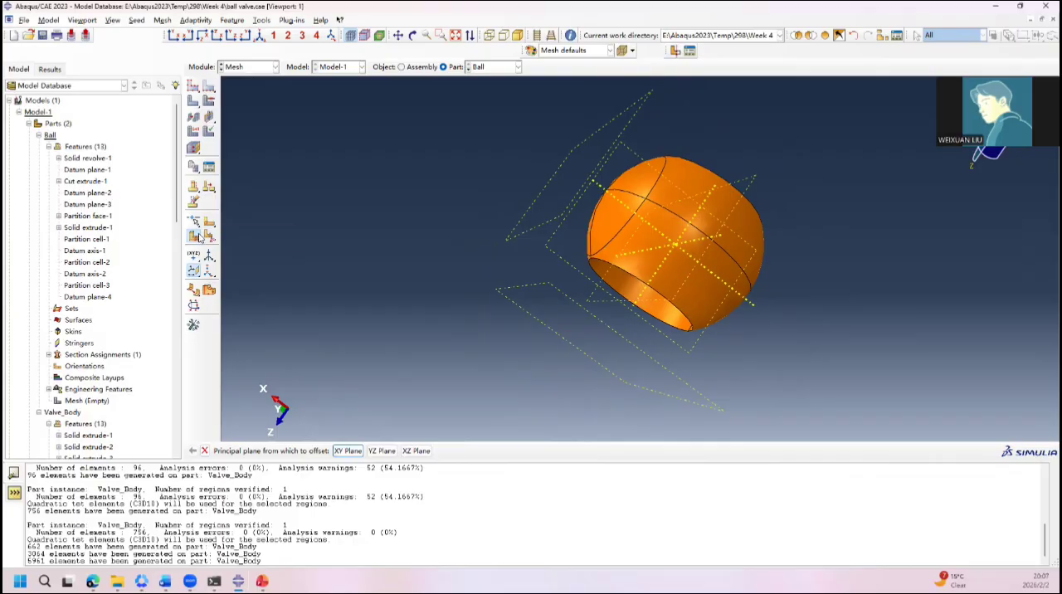
Step: Partition all the ball cells, without the stem, with a plane normal to the axis running along the stem
click(199, 238)
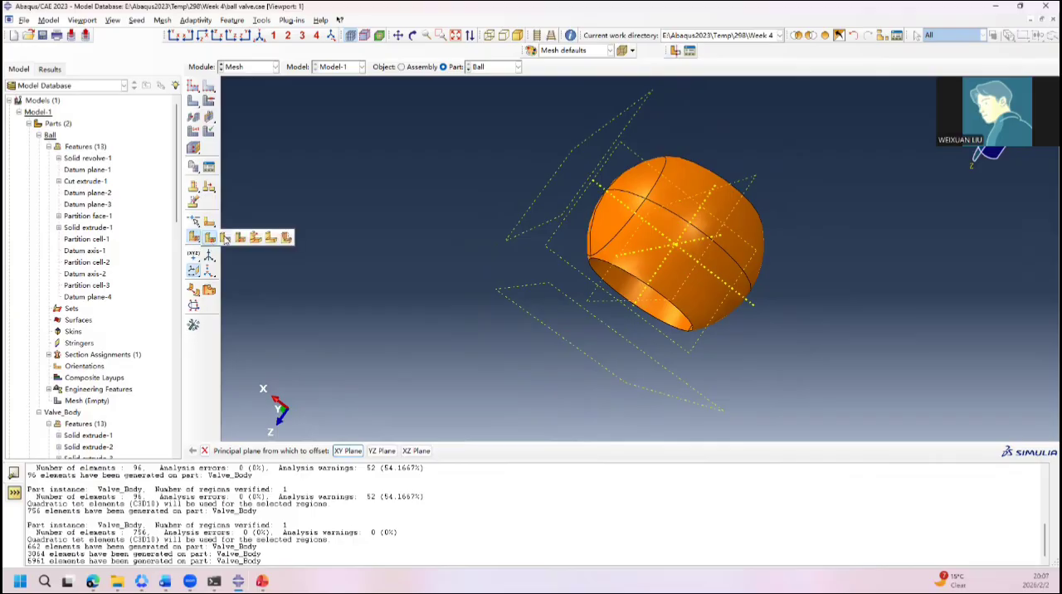
click(664, 249)
ctrl+alt+drag(664, 249, 560, 310)
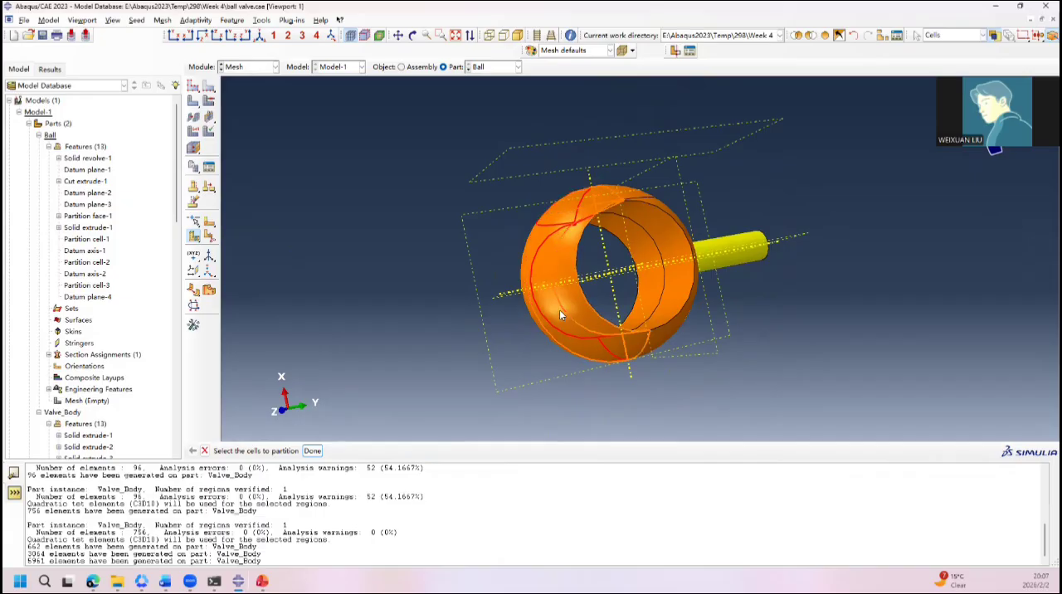
click(677, 267)
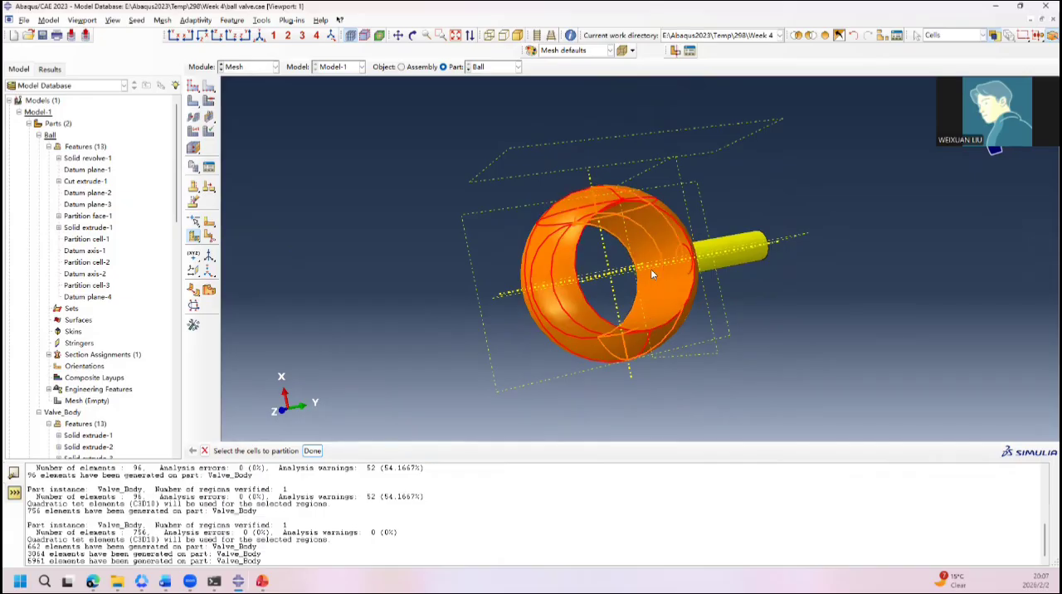
ctrl+alt+drag(507, 376, 612, 373)
click(570, 354)
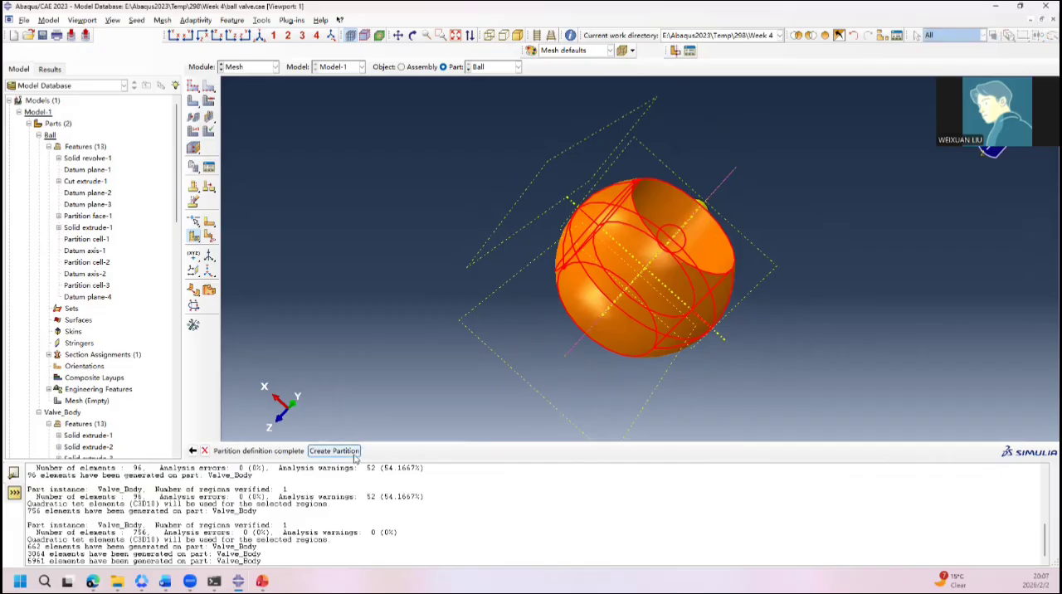
click(335, 451)
ctrl+alt+drag(542, 349, 641, 254)
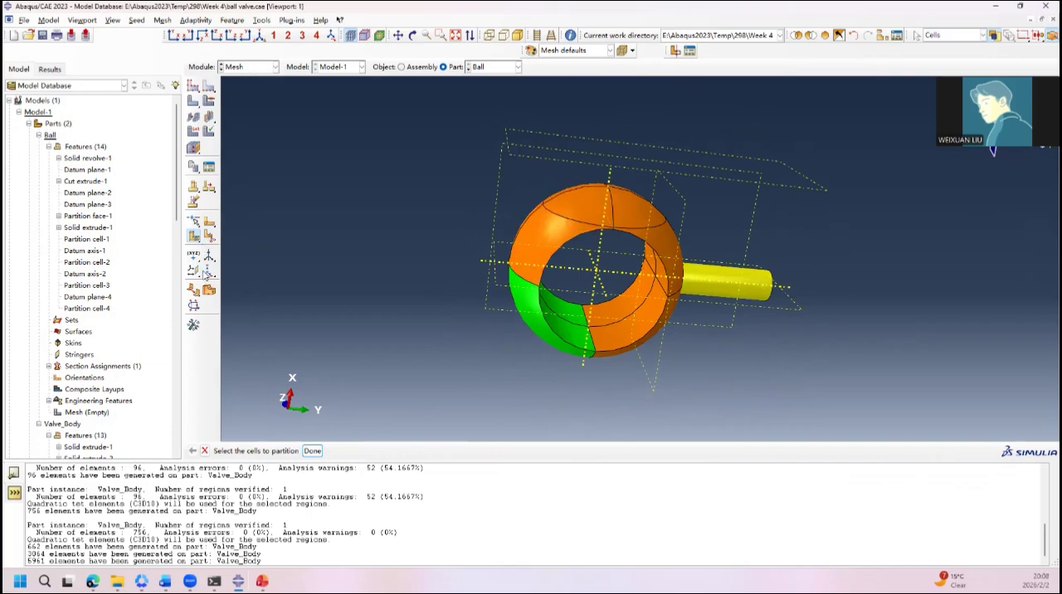
Step: Partition two ball cells on the positive X side with a point-and-normal plane through a point on the curved edge, normal to the X datum axis
click(194, 236)
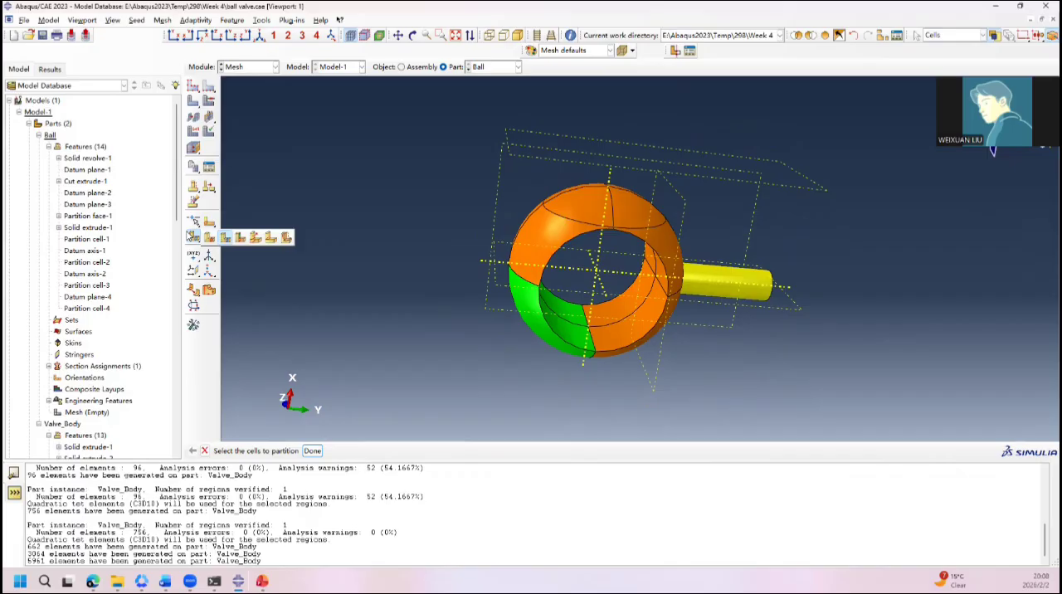
click(206, 239)
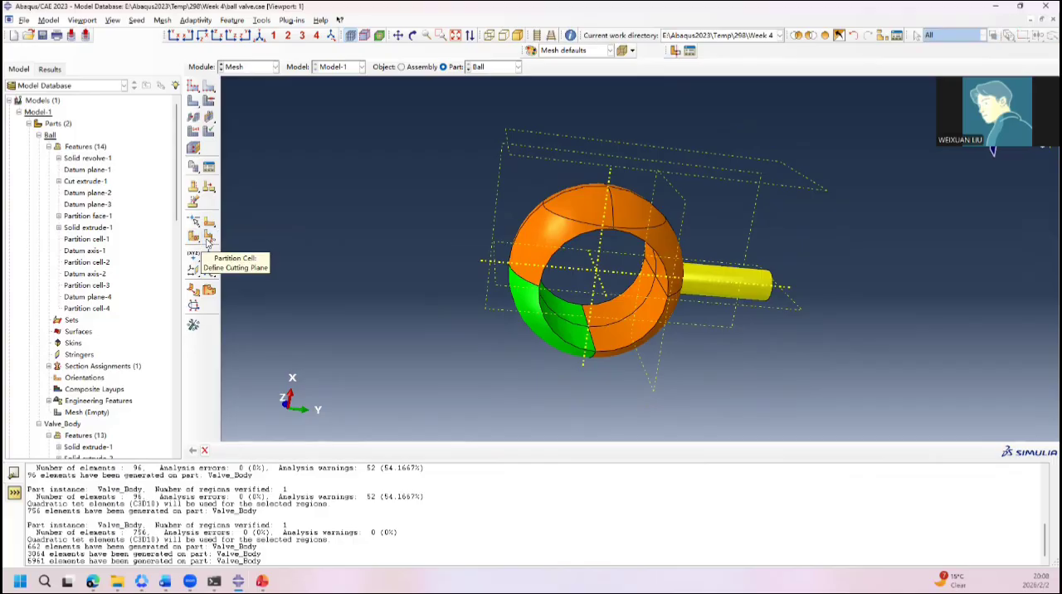
click(545, 232)
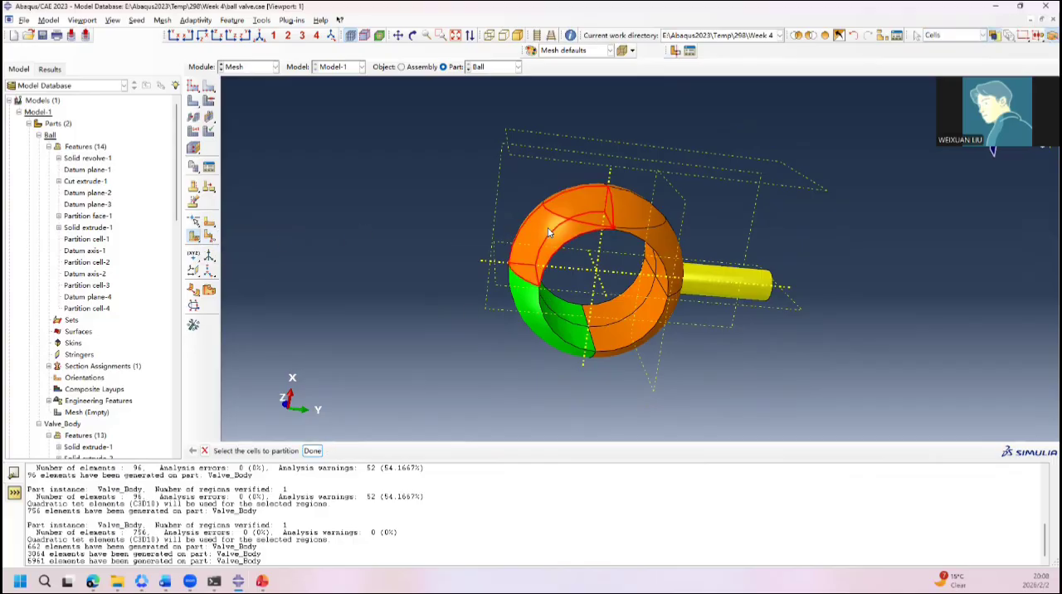
shift+click(670, 235)
middle_click(670, 237)
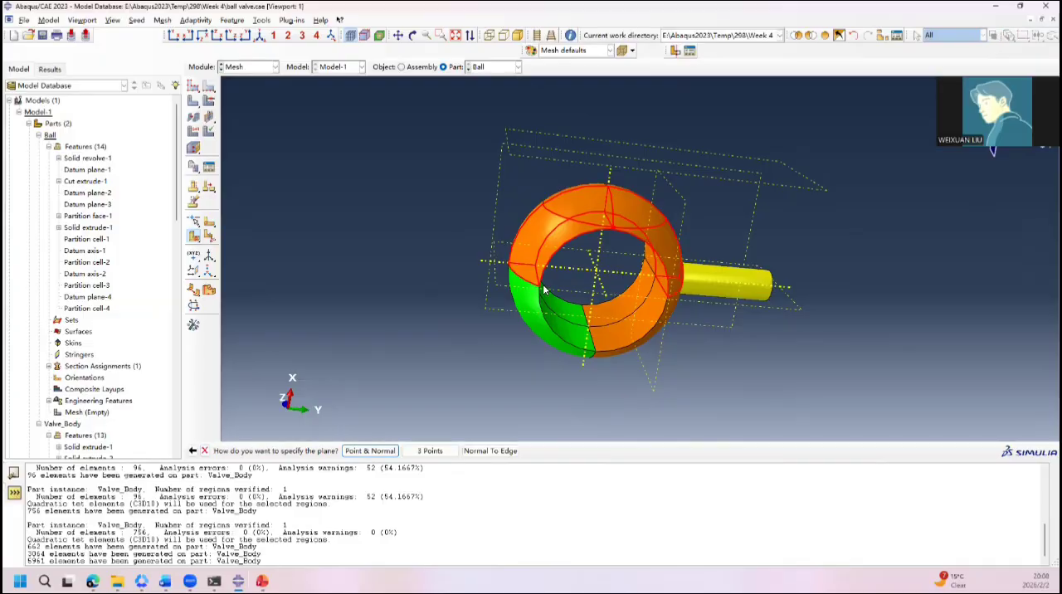
click(369, 451)
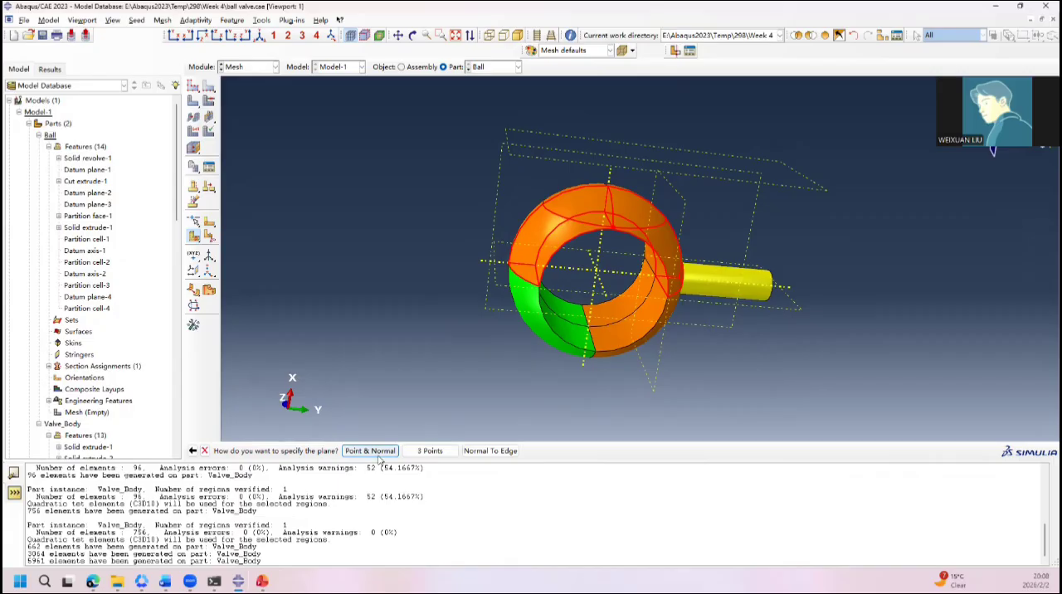
ctrl+alt+drag(606, 252, 558, 270)
click(559, 265)
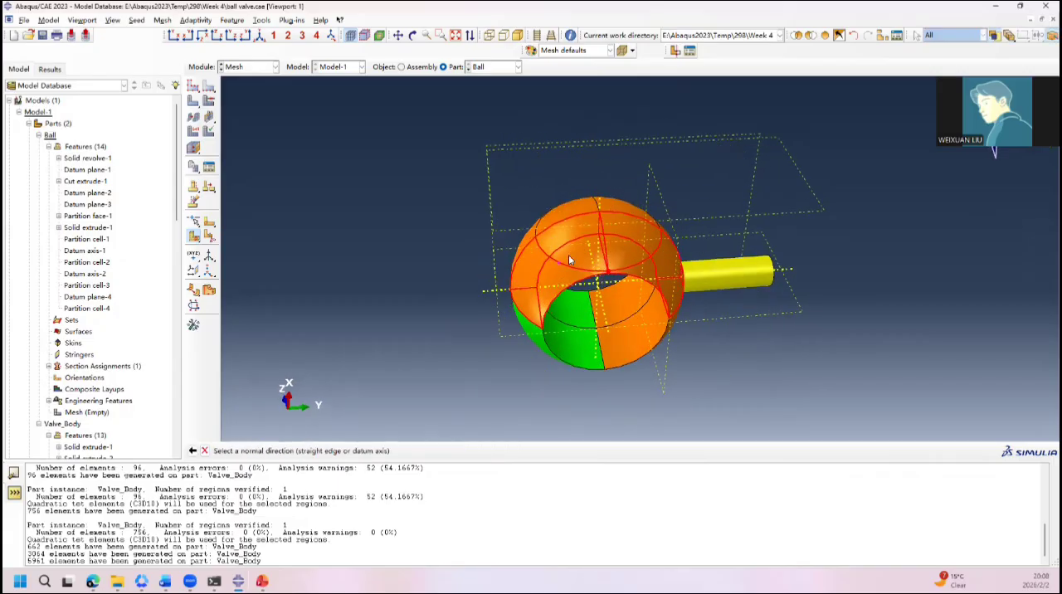
click(599, 199)
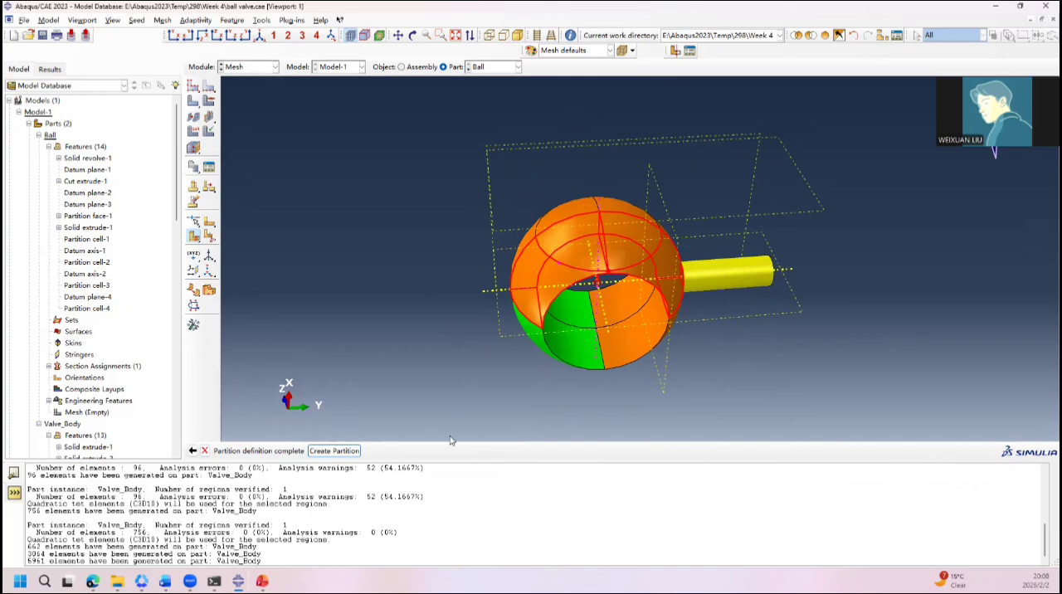
click(340, 455)
ctrl+alt+drag(612, 303, 476, 370)
Step: Delete Partition cell-5 from the features of the Ball part
click(86, 319)
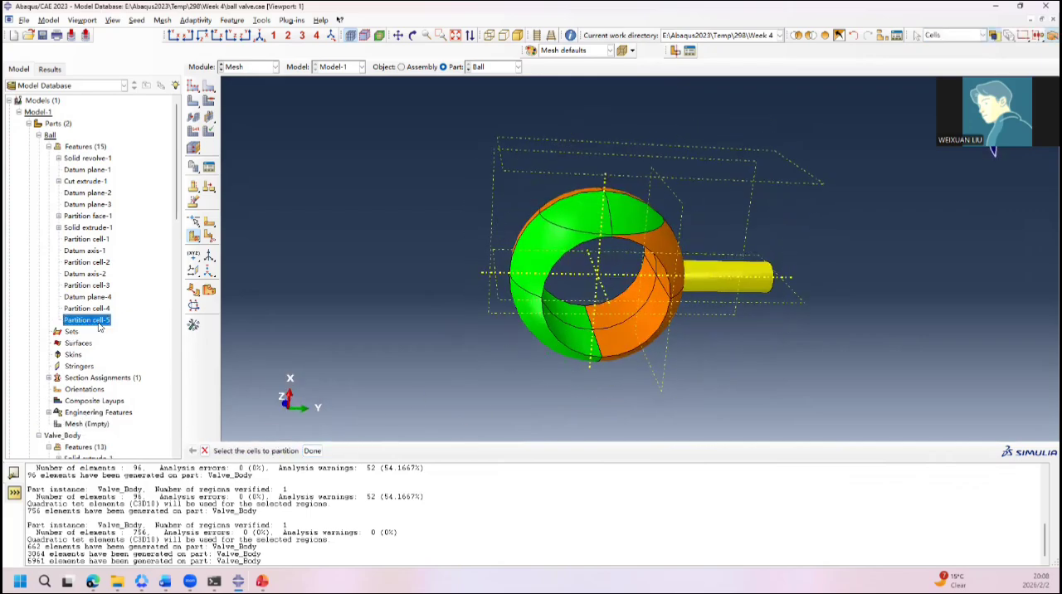
ctrl+alt+drag(332, 299, 539, 332)
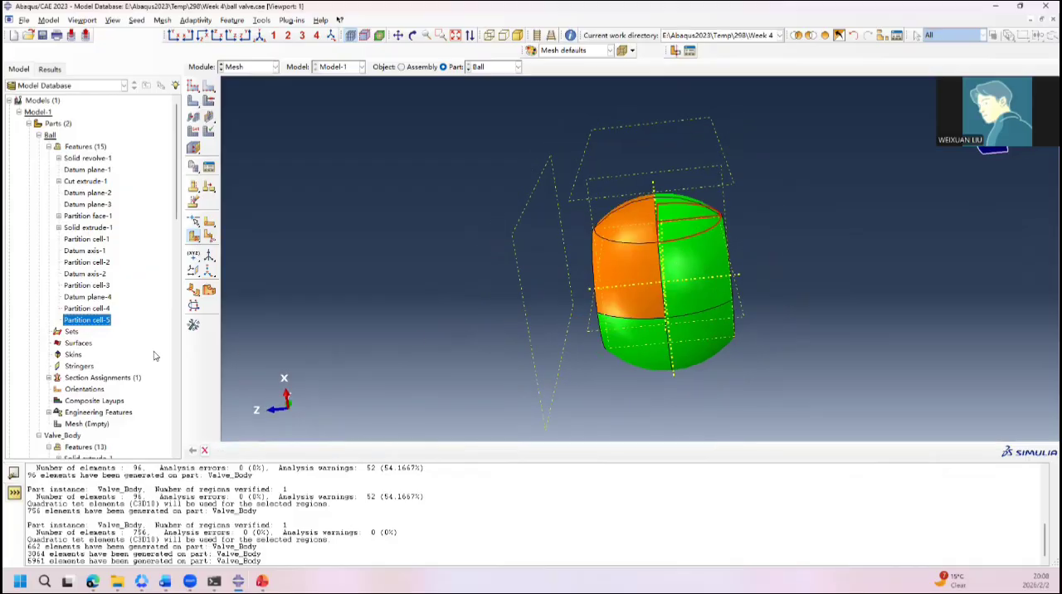
right_click(93, 321)
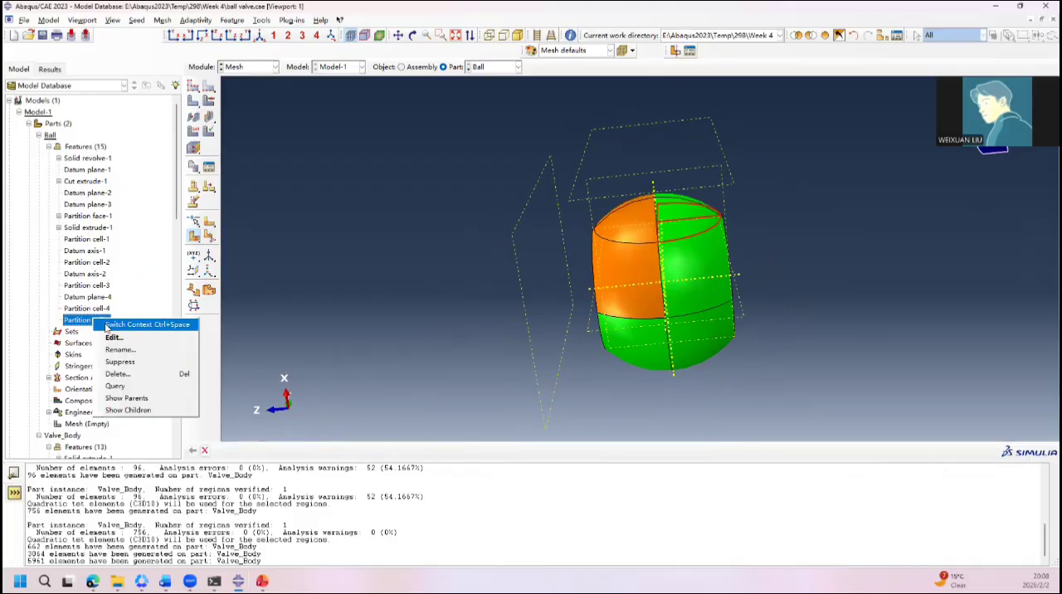
click(136, 374)
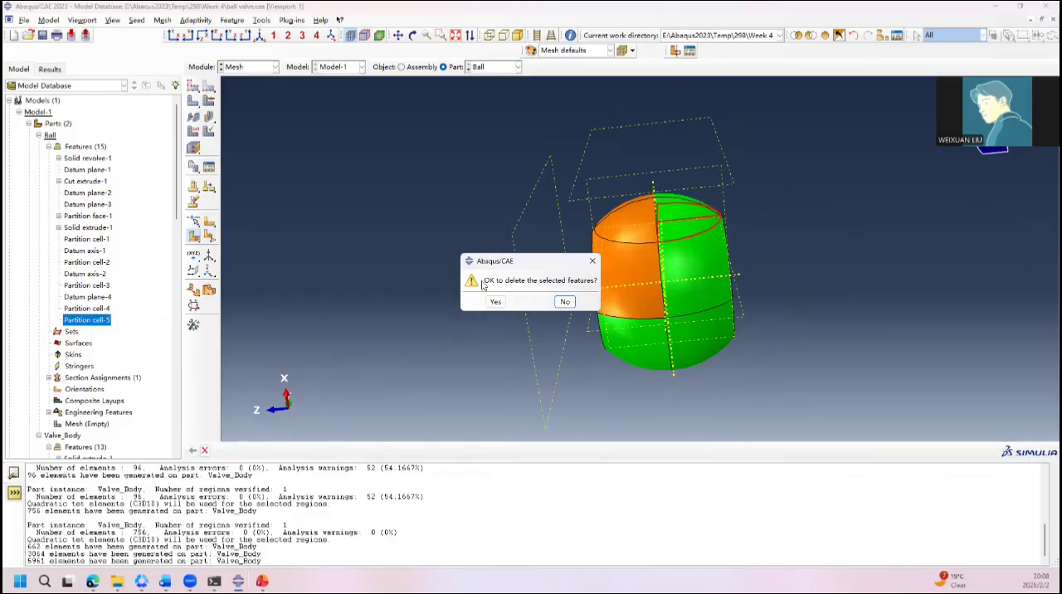
click(494, 303)
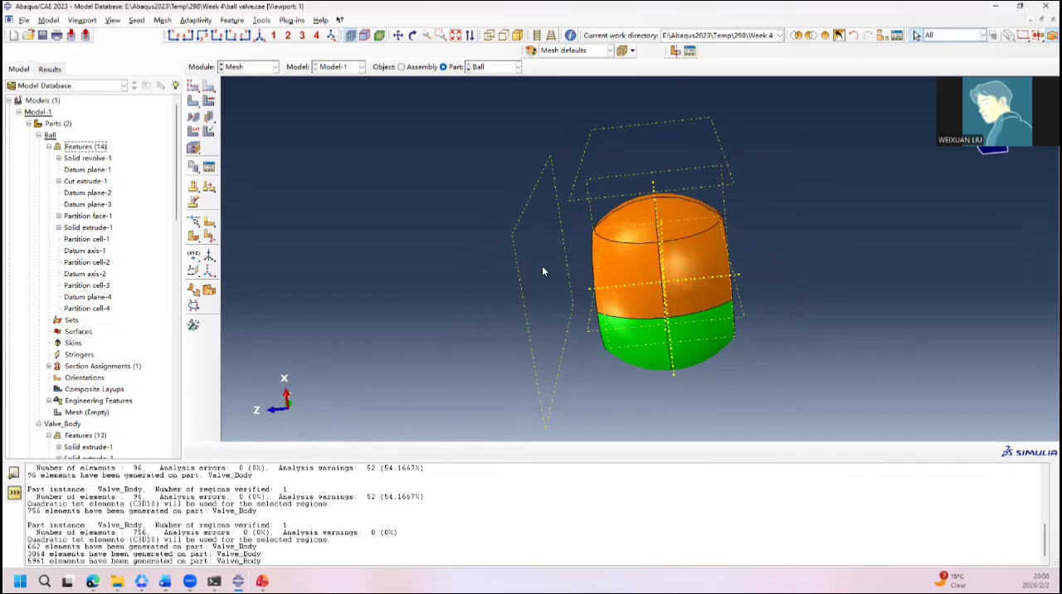
Step: Partition the ball cells on the positive X side with a point-and-normal plane through a point on the curved edge, normal to the X datum axis
click(194, 236)
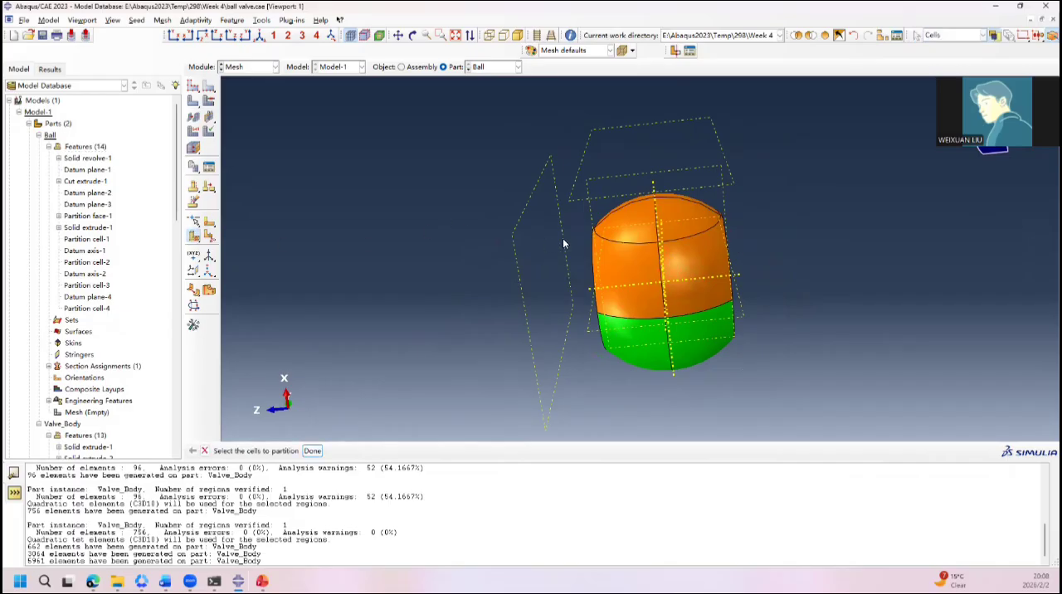
shift+click(643, 271)
ctrl+alt+drag(793, 236, 616, 333)
shift+click(633, 283)
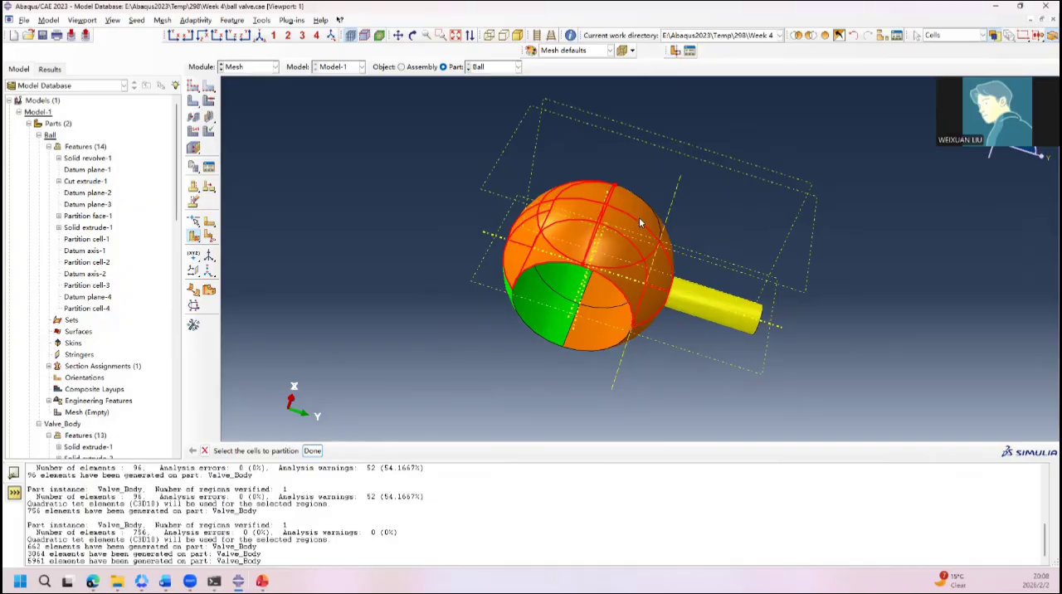
shift+click(640, 210)
click(307, 453)
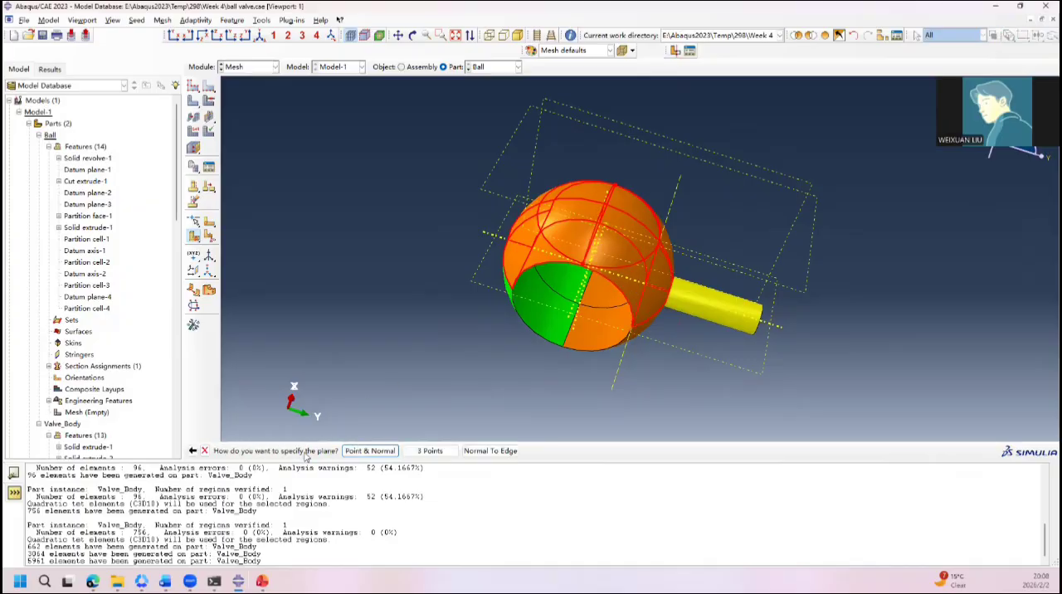
click(370, 451)
scroll(585, 236, up, 3)
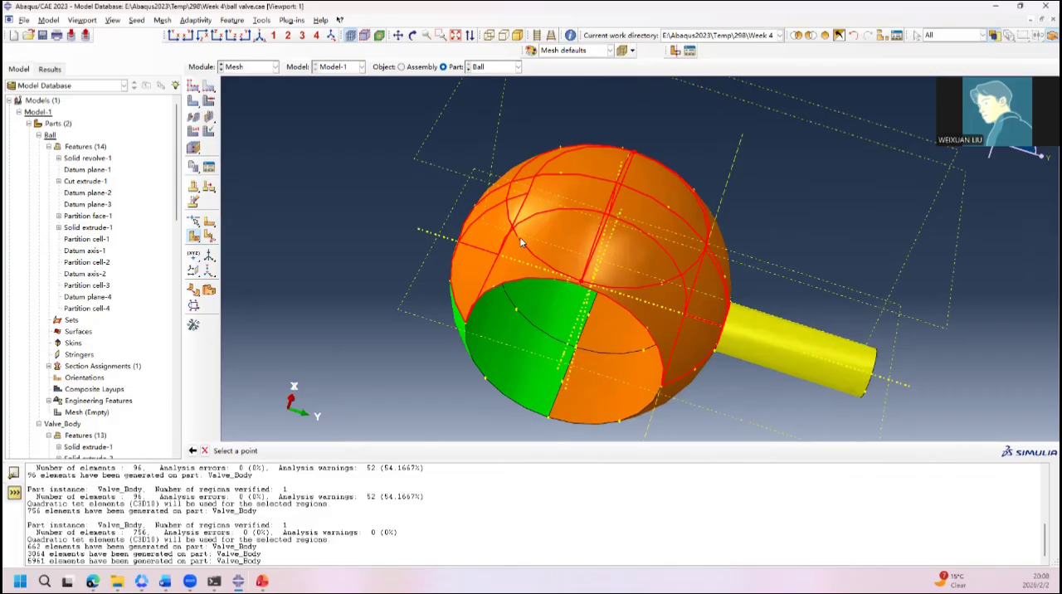
click(663, 281)
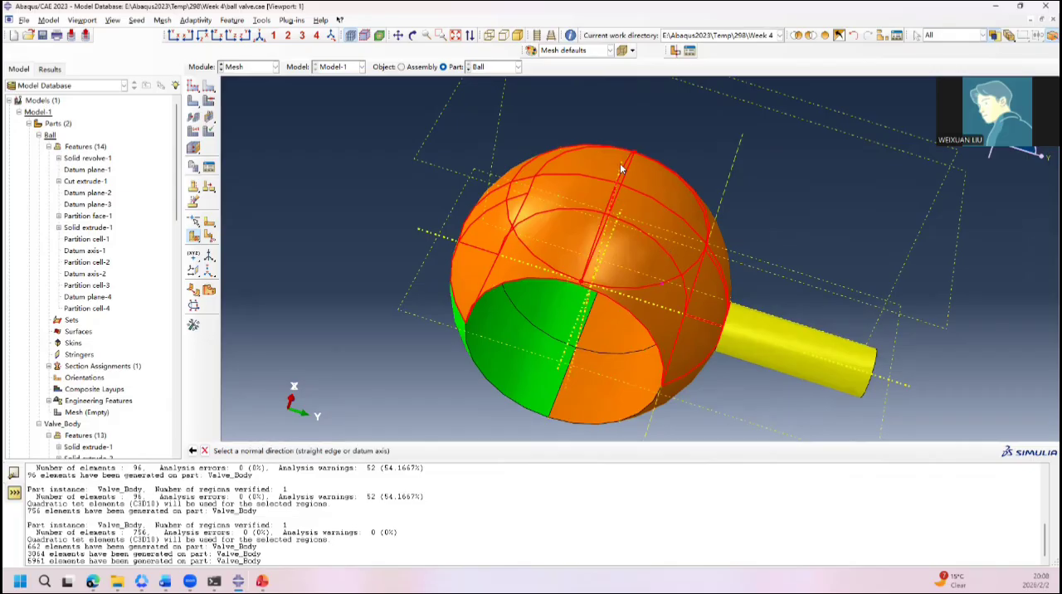
click(620, 163)
ctrl+alt+drag(484, 426, 479, 249)
click(339, 450)
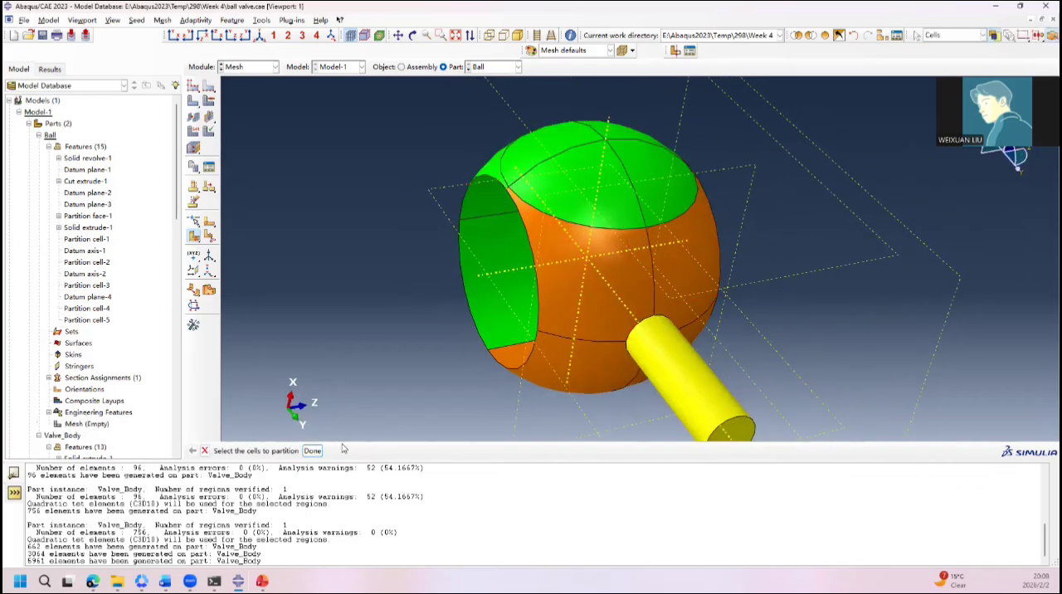
ctrl+alt+drag(485, 299, 674, 335)
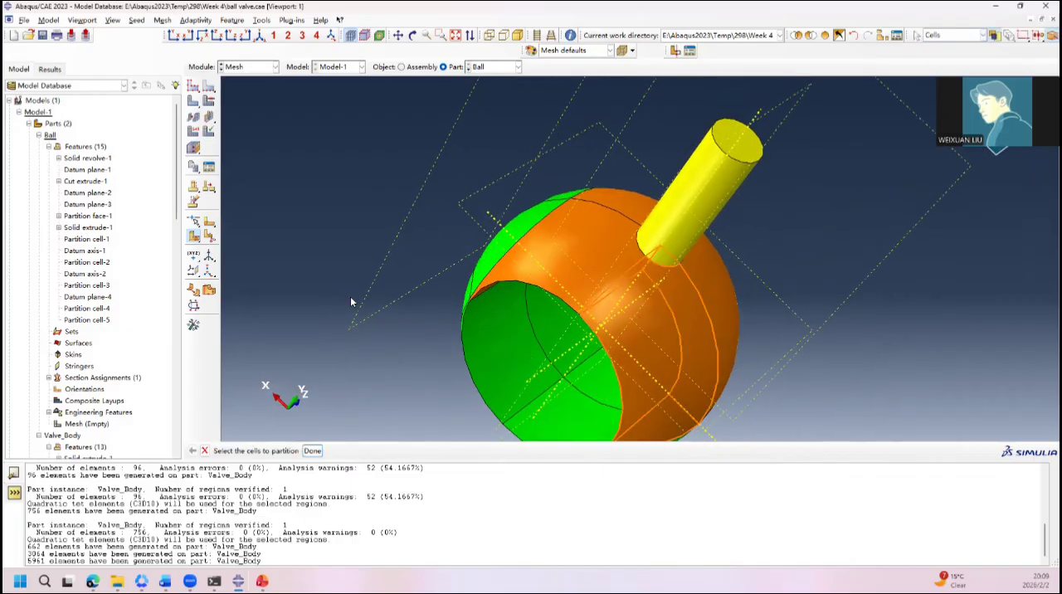
click(199, 239)
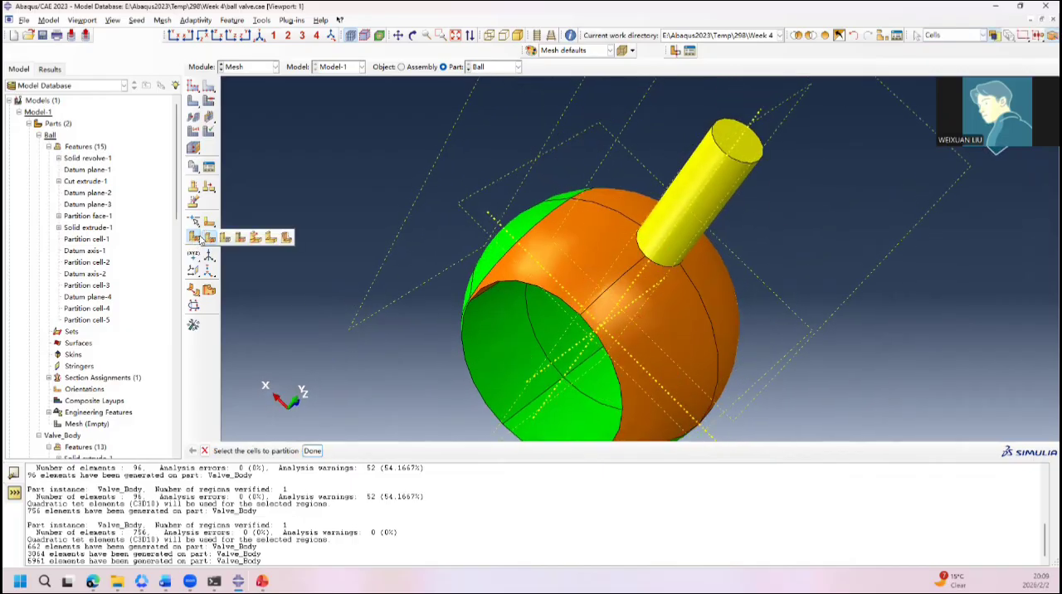
click(262, 241)
click(600, 254)
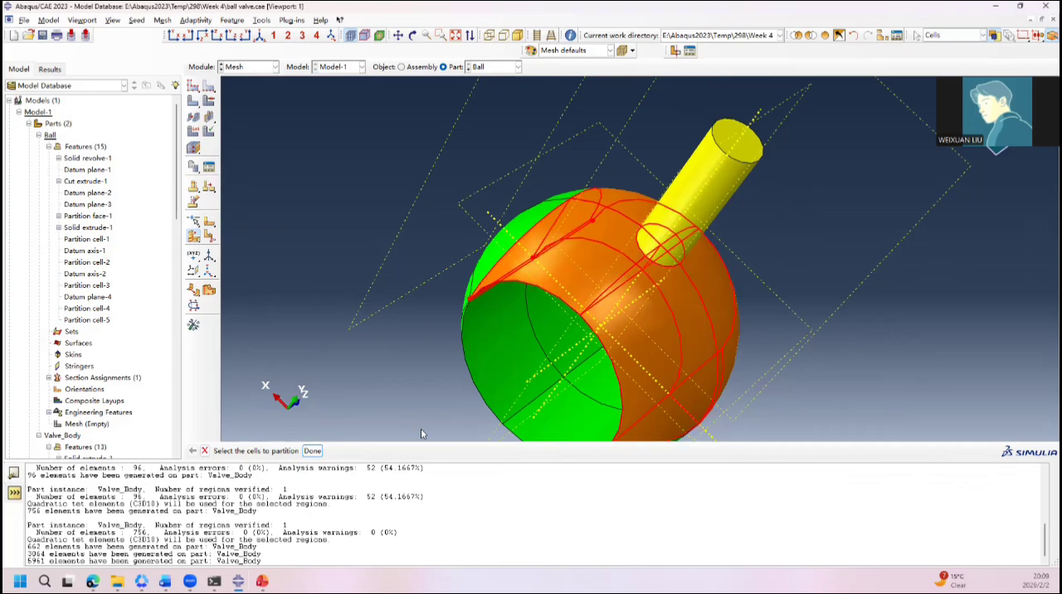
click(312, 450)
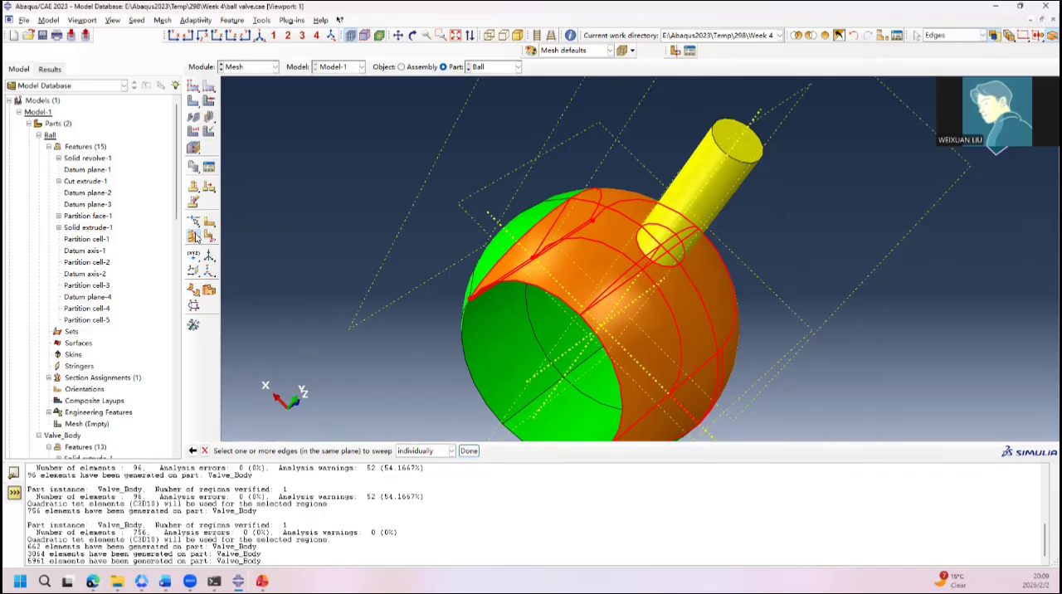
Step: Partition the unstructured ball cells around the bore by extending the stem's cylindrical face through them
drag(197, 238, 240, 240)
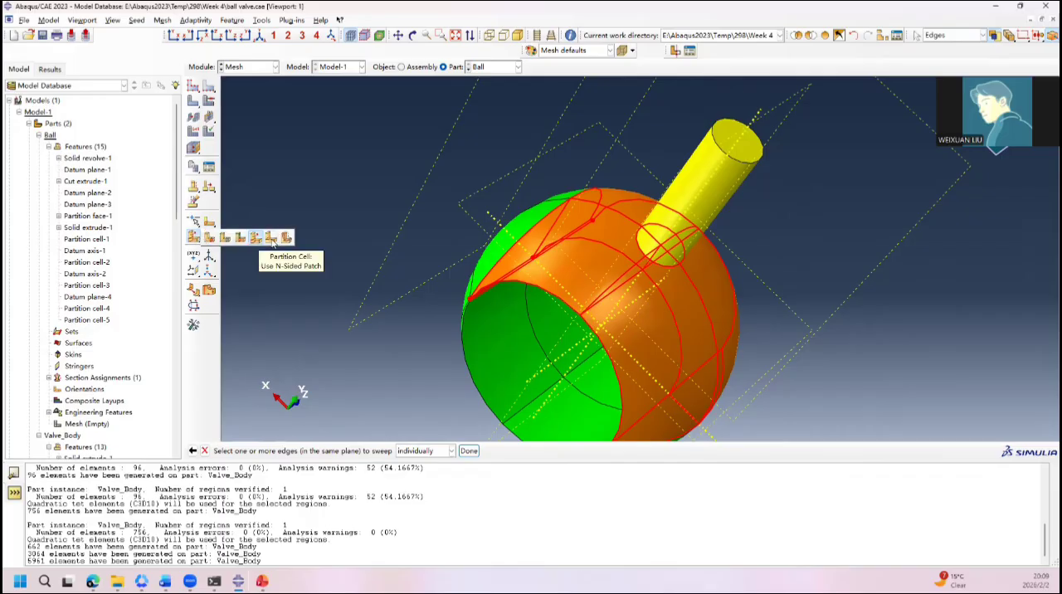
click(243, 240)
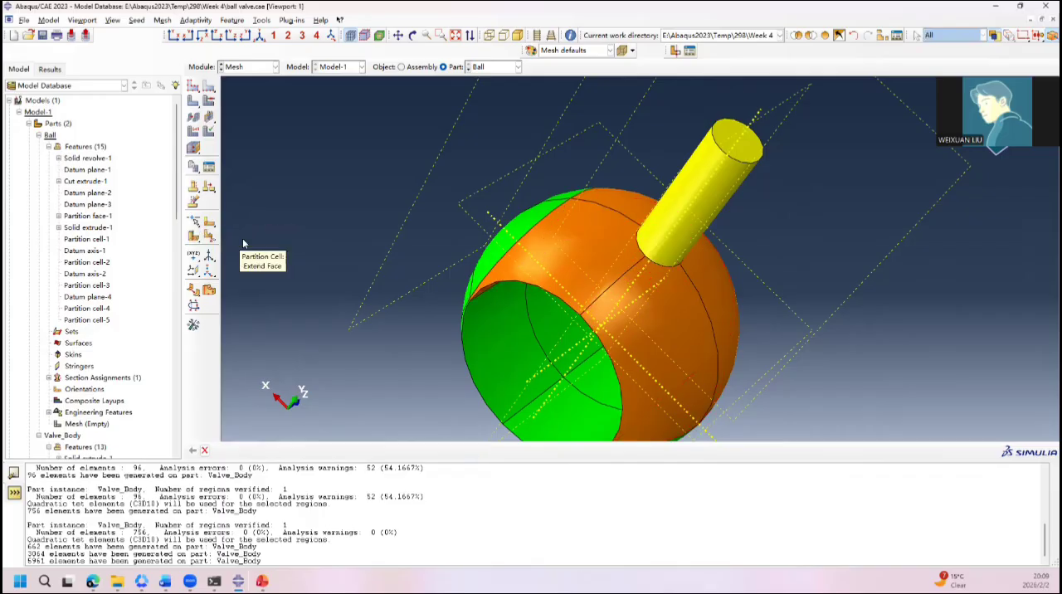
click(578, 260)
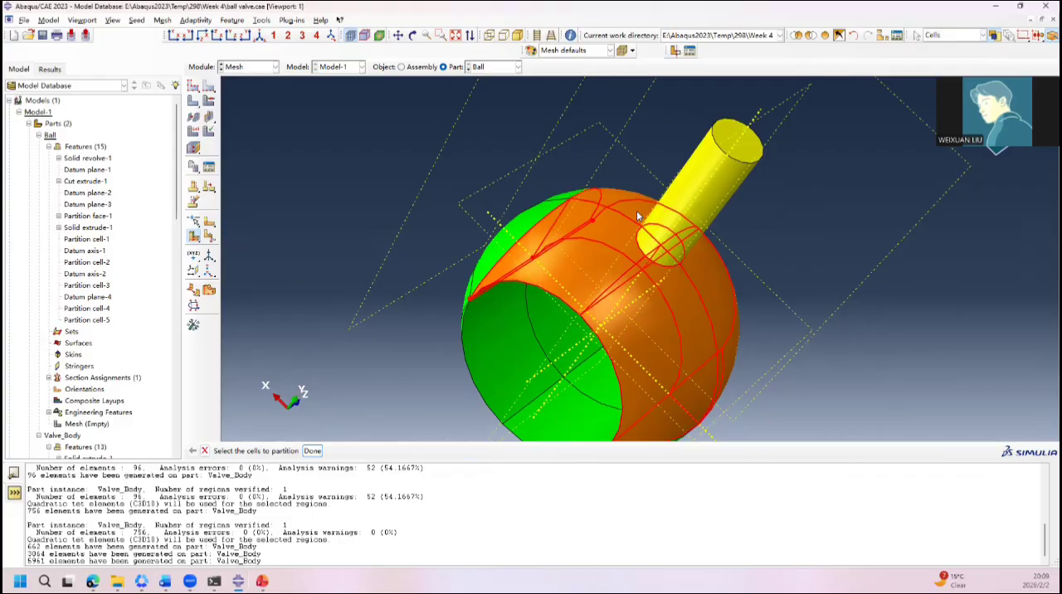
click(315, 453)
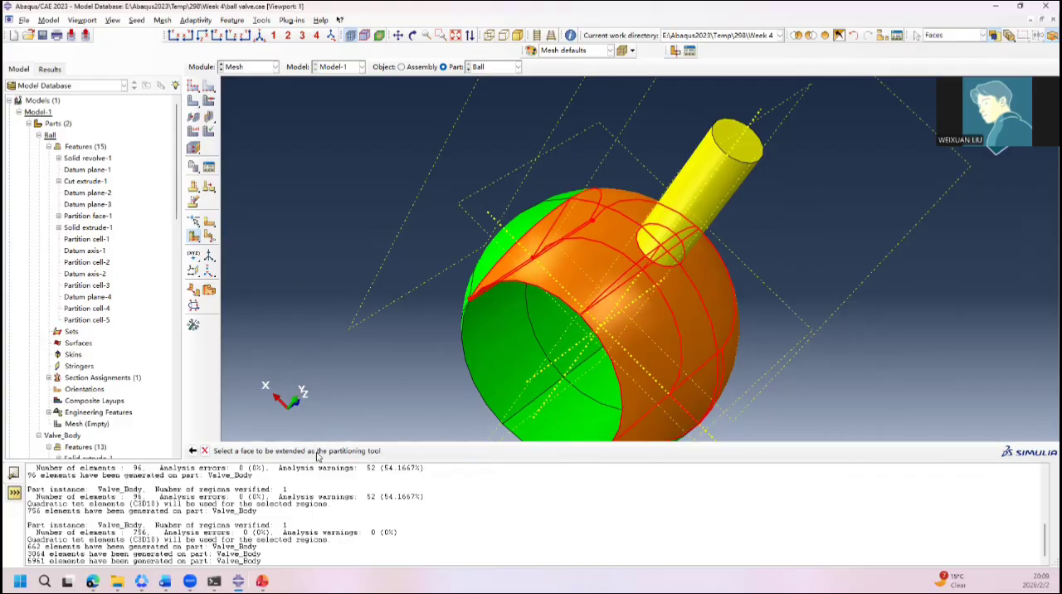
click(711, 202)
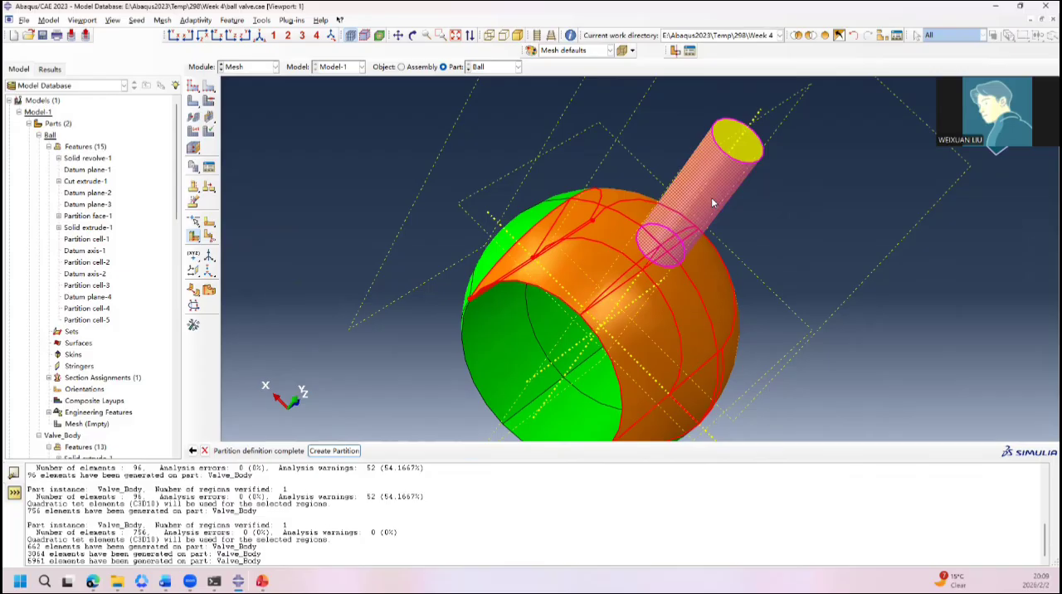
click(348, 452)
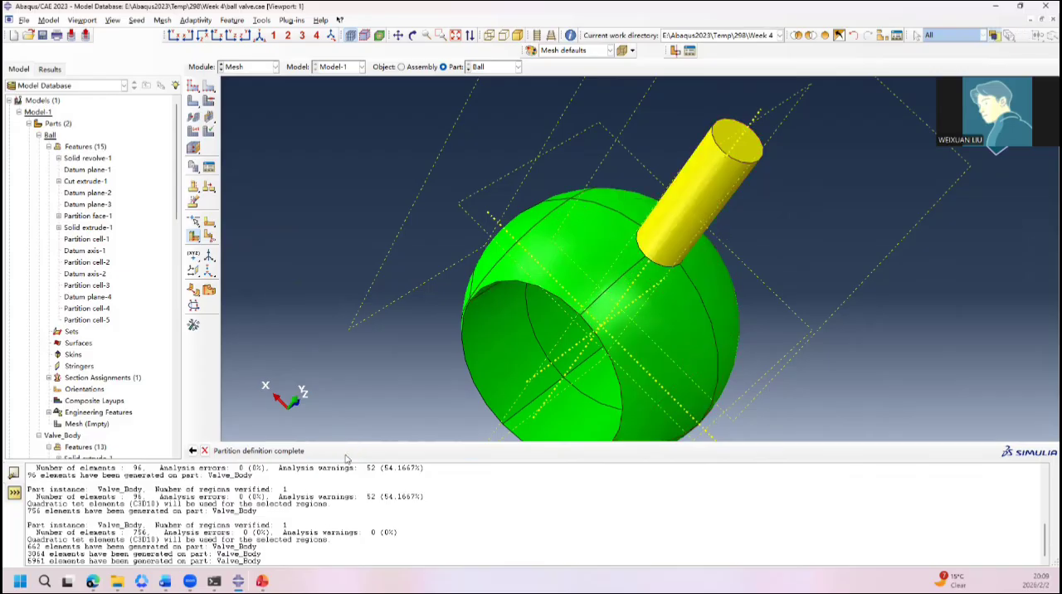
Step: Seed the Ball part with an approximate global size of 50
ctrl+alt+drag(527, 347, 693, 315)
click(194, 85)
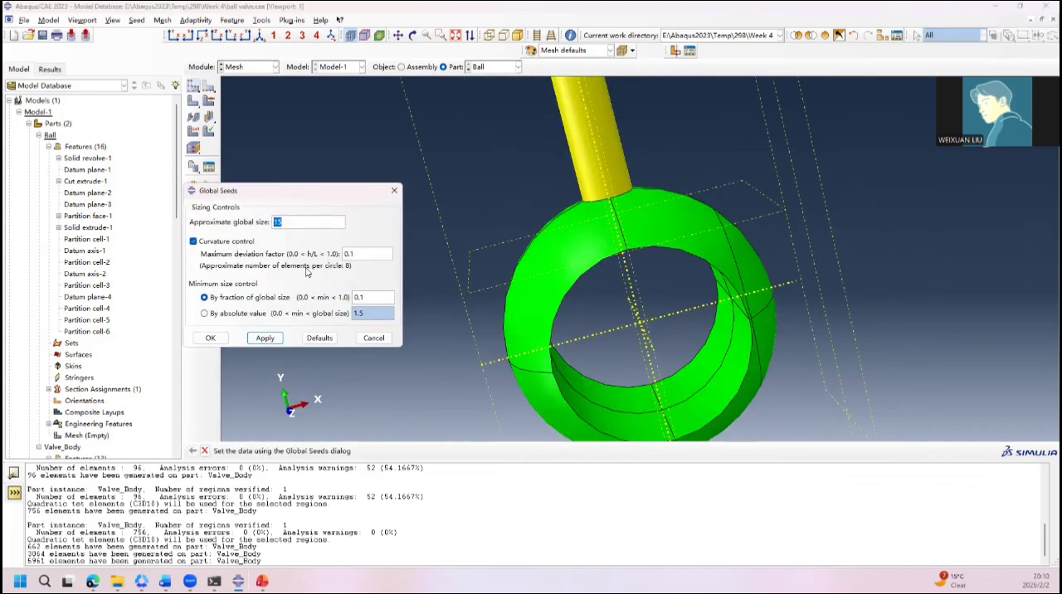
text(50)
click(265, 338)
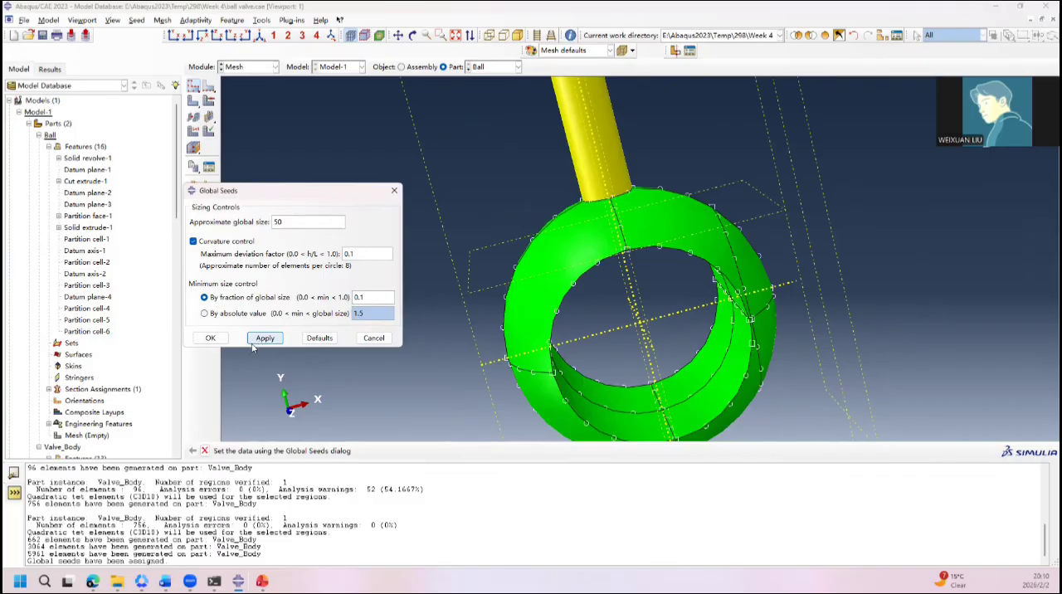
click(210, 338)
Step: Mesh the whole Ball part with the current seeds and inspect the elements around the bore
click(193, 100)
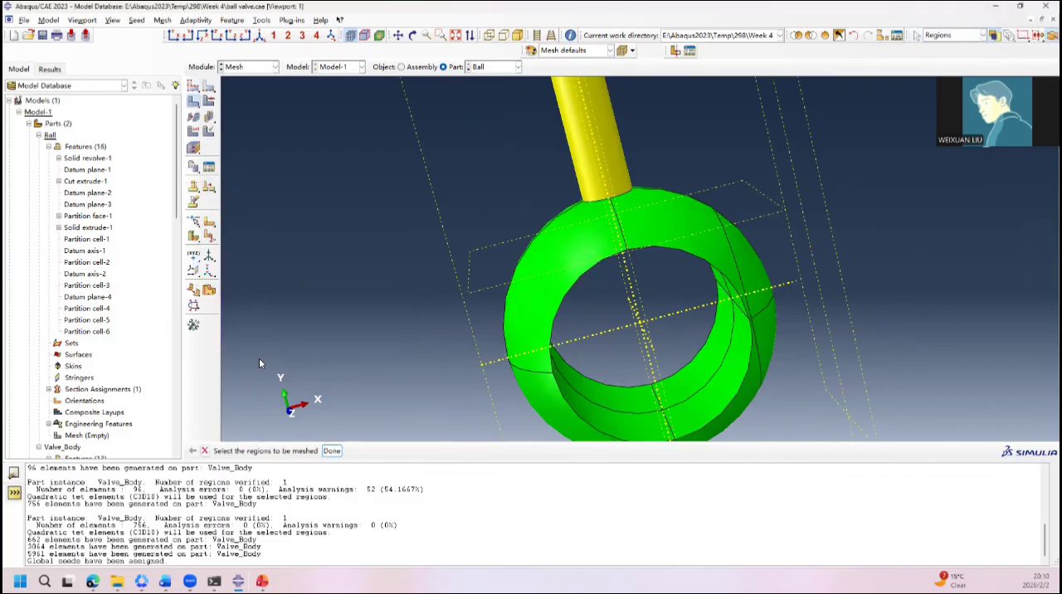
click(331, 450)
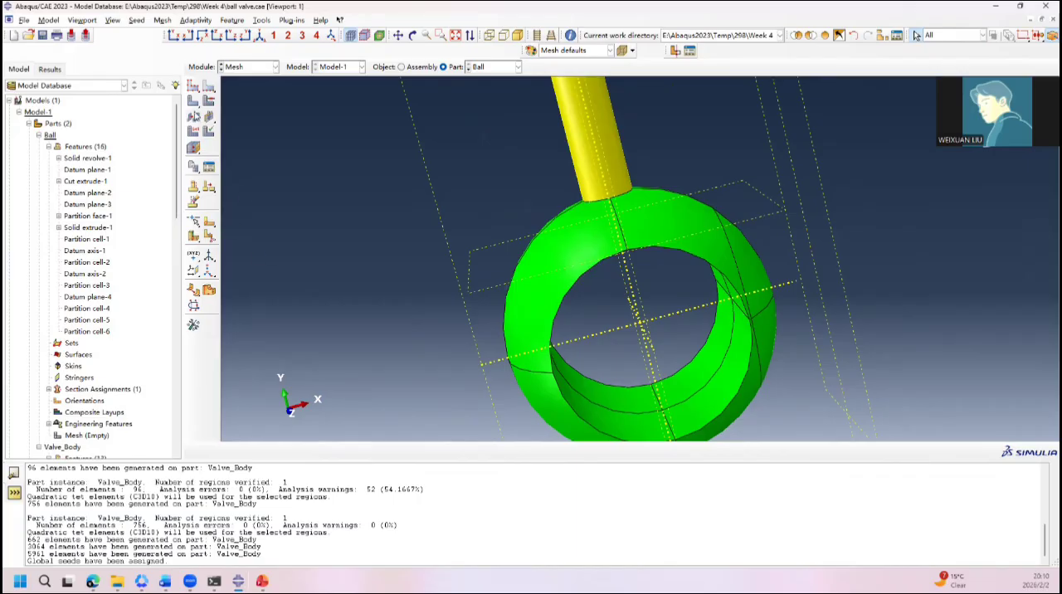
click(194, 102)
mouse_move(197, 102)
mouse_down()
mouse_move(222, 102)
mouse_move(211, 101)
mouse_up()
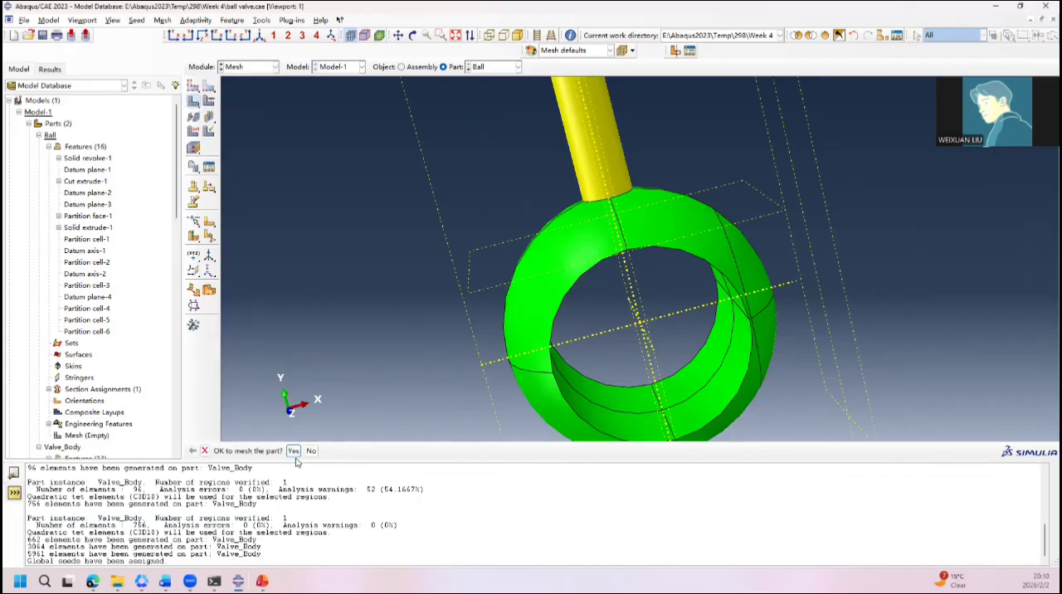
click(294, 451)
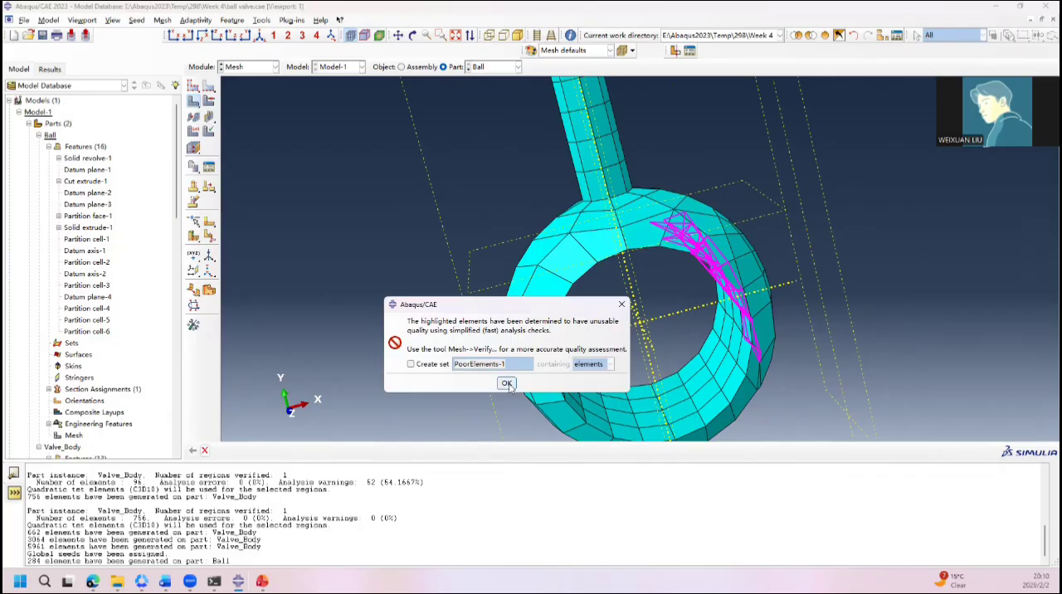
click(509, 386)
ctrl+alt+drag(664, 271, 754, 235)
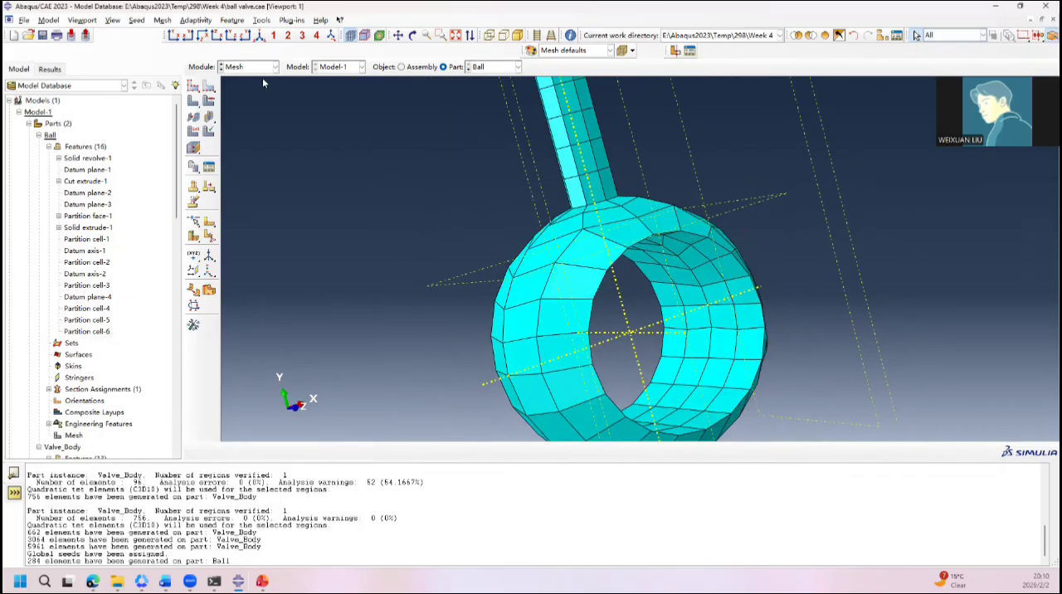
Step: Reseed the Ball part with an approximate global size of 30, regenerate its mesh and inspect it around the bore
click(193, 86)
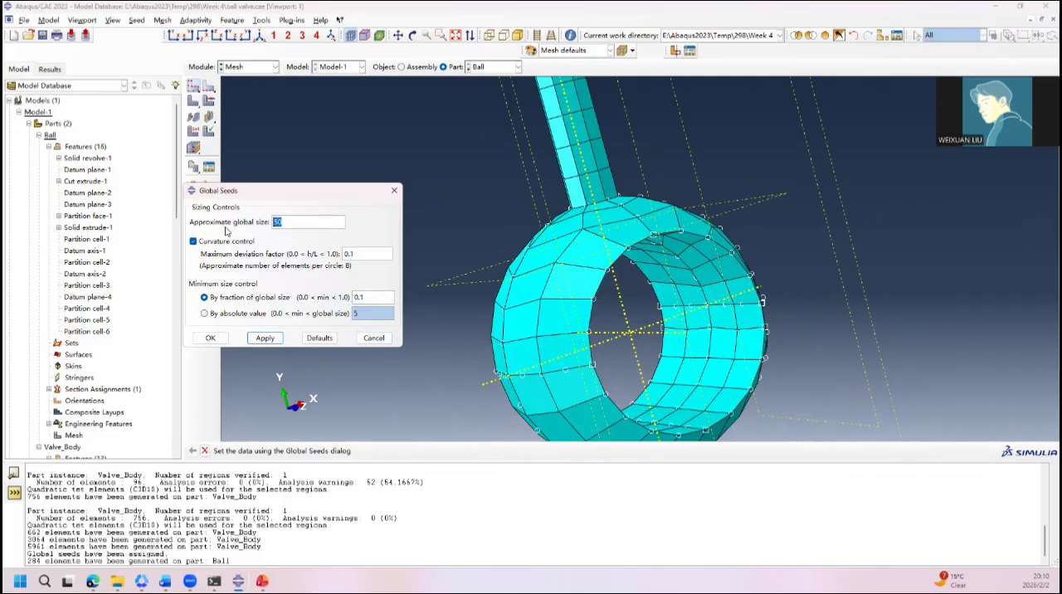
click(265, 337)
click(210, 338)
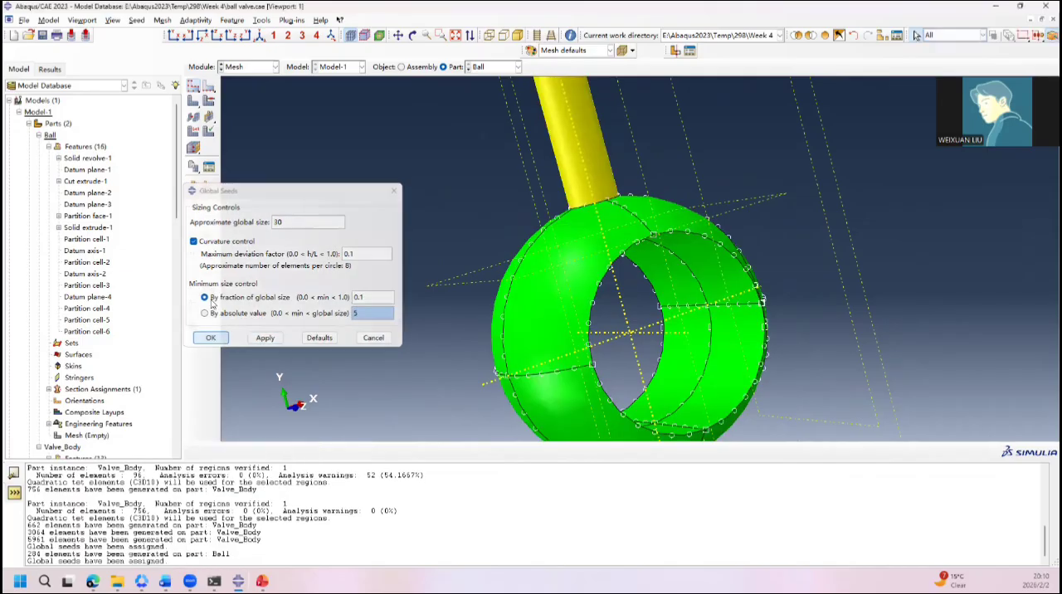
click(194, 102)
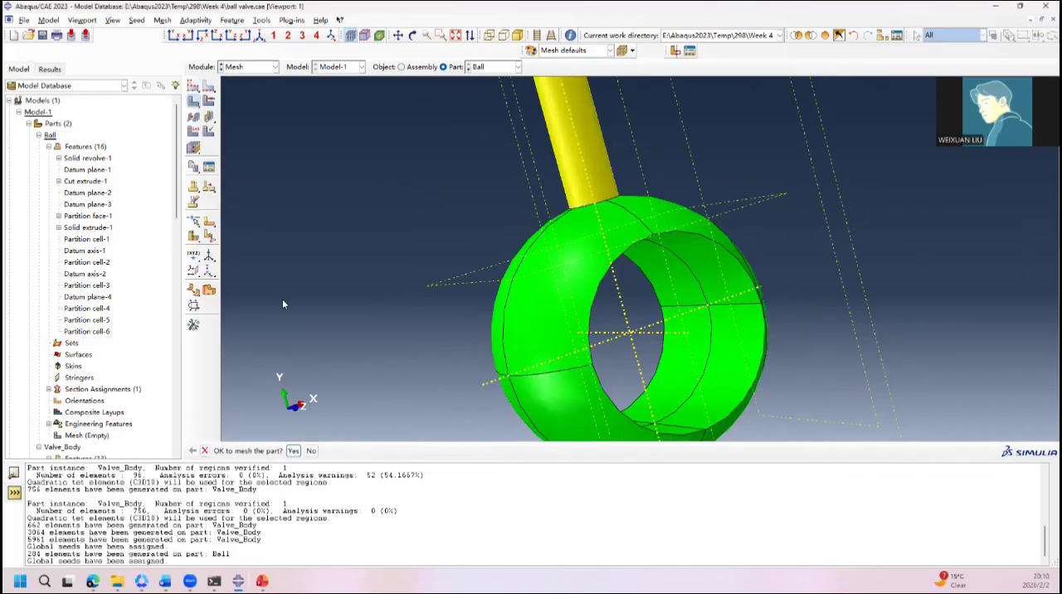
click(294, 451)
ctrl+alt+drag(581, 272, 690, 317)
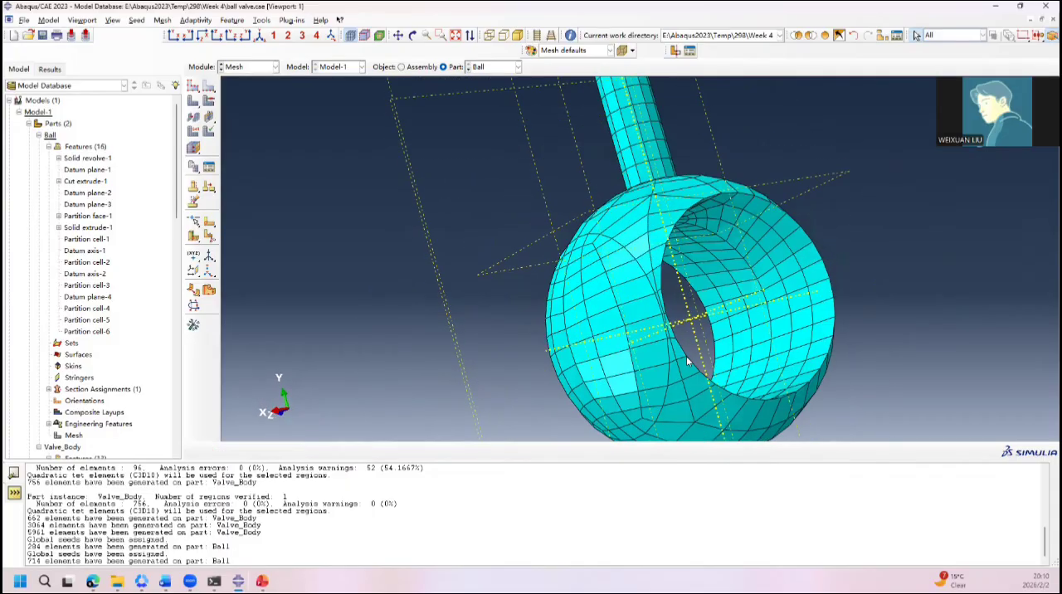
drag(688, 363, 895, 306)
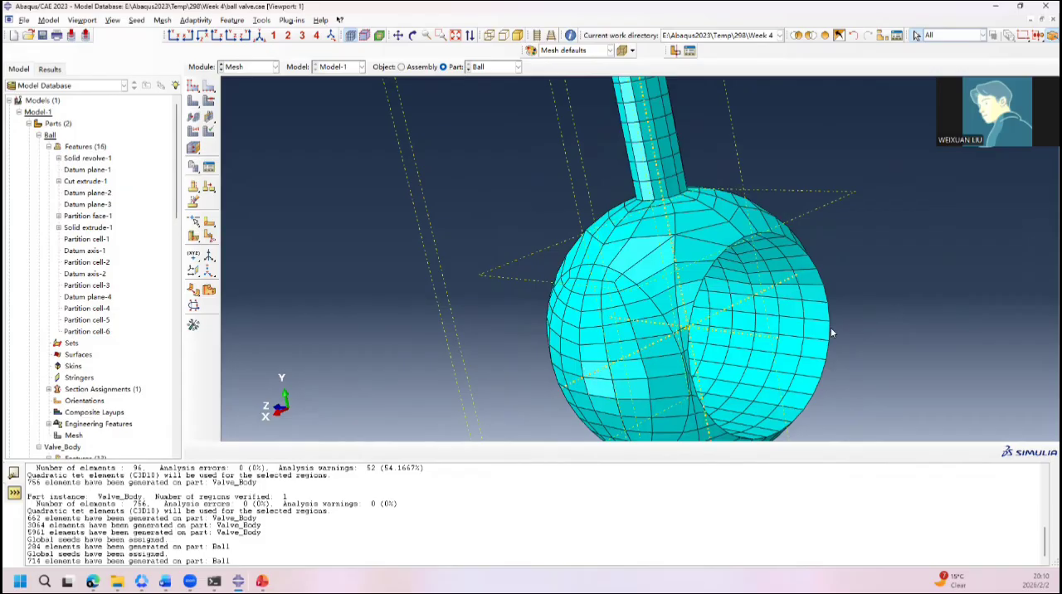
drag(833, 333, 668, 304)
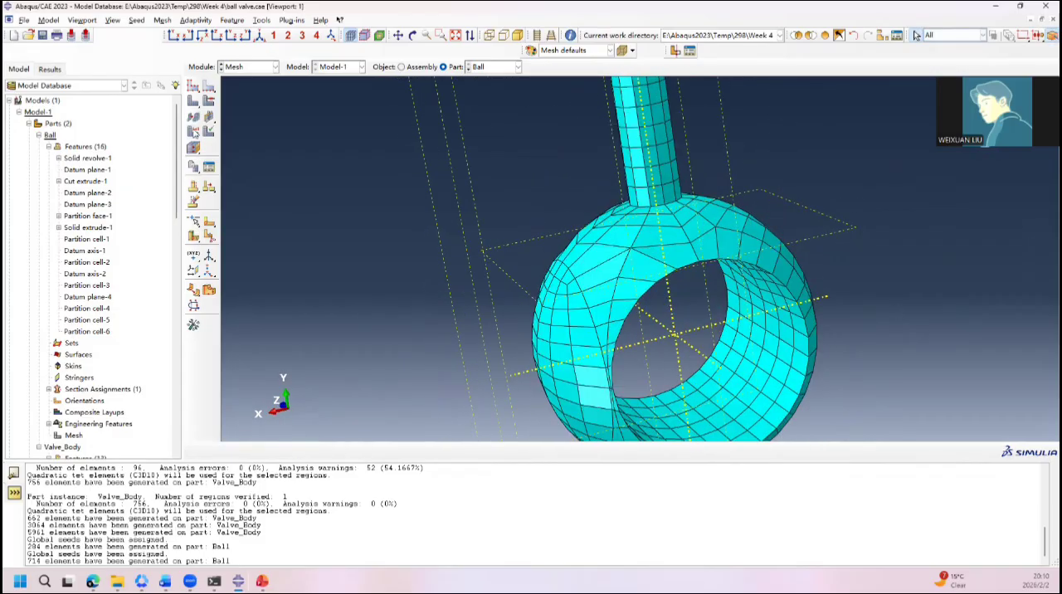
Step: Apply hex Sweep mesh controls to the selected ball cells around the bore, removing the regions too complex for sweeping from the selection
click(208, 101)
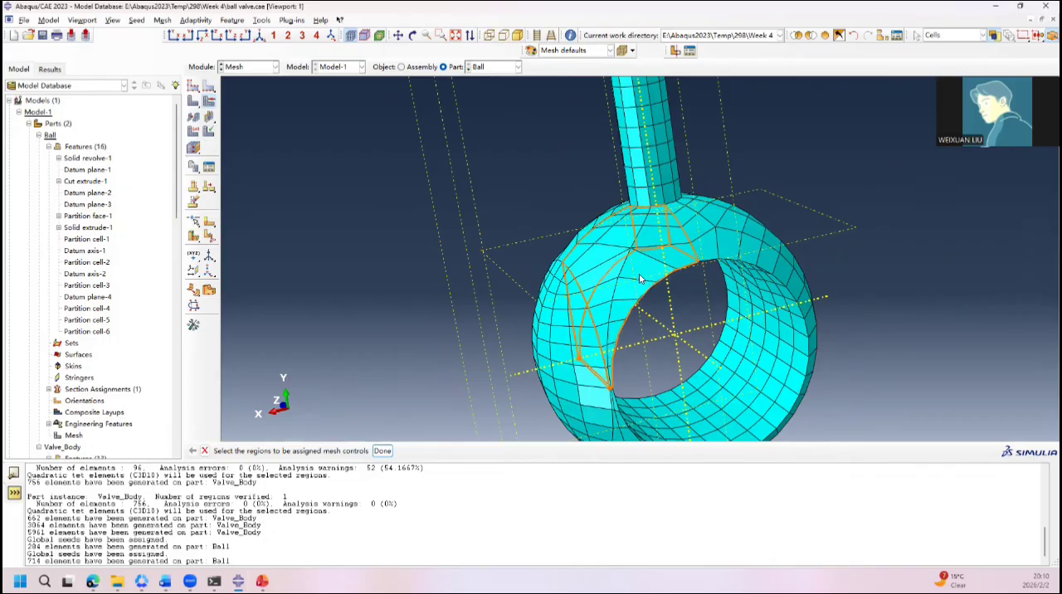
click(640, 276)
drag(565, 286, 619, 306)
ctrl+alt+drag(532, 318, 848, 362)
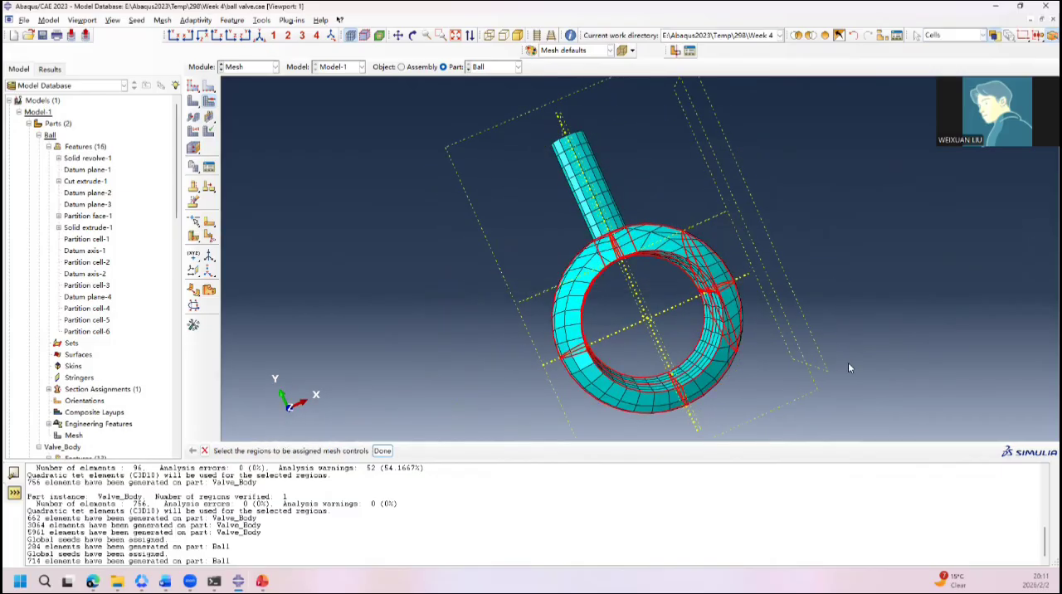
ctrl+alt+drag(791, 266, 431, 320)
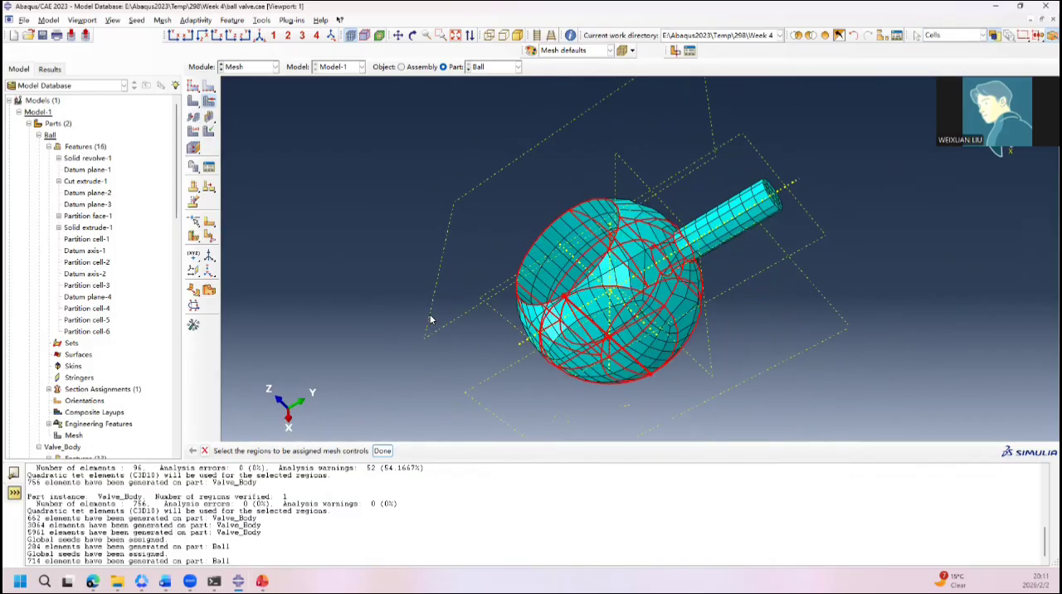
click(382, 450)
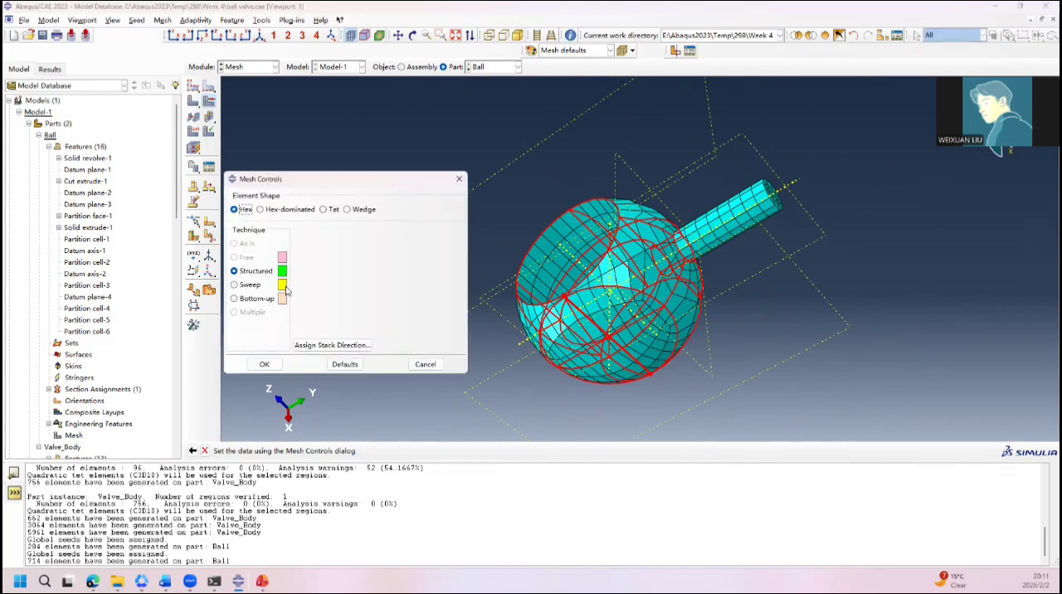
click(235, 285)
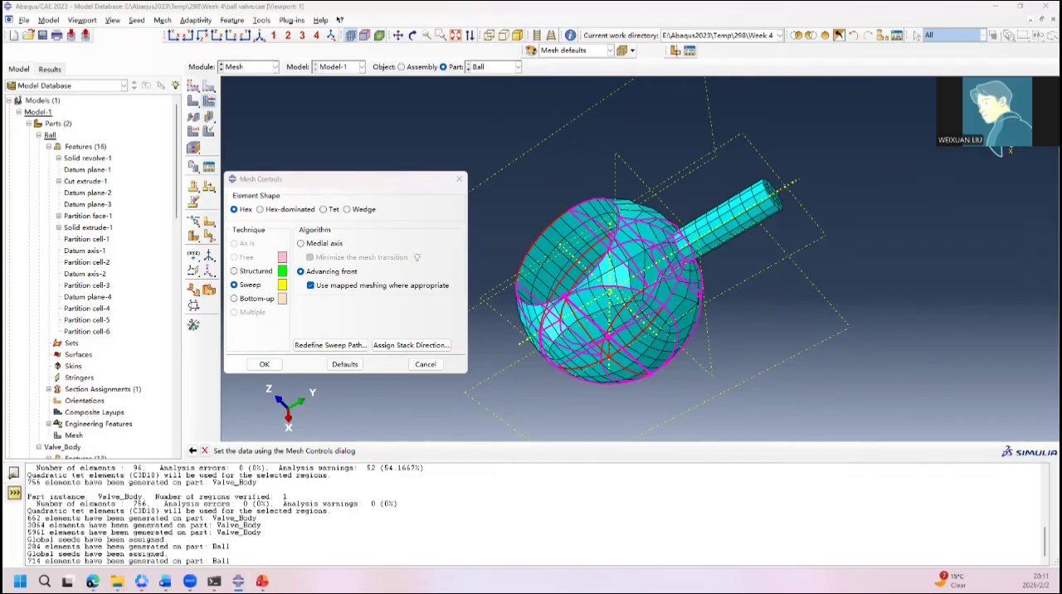
drag(2, 188, 52, 187)
drag(369, 377, 370, 378)
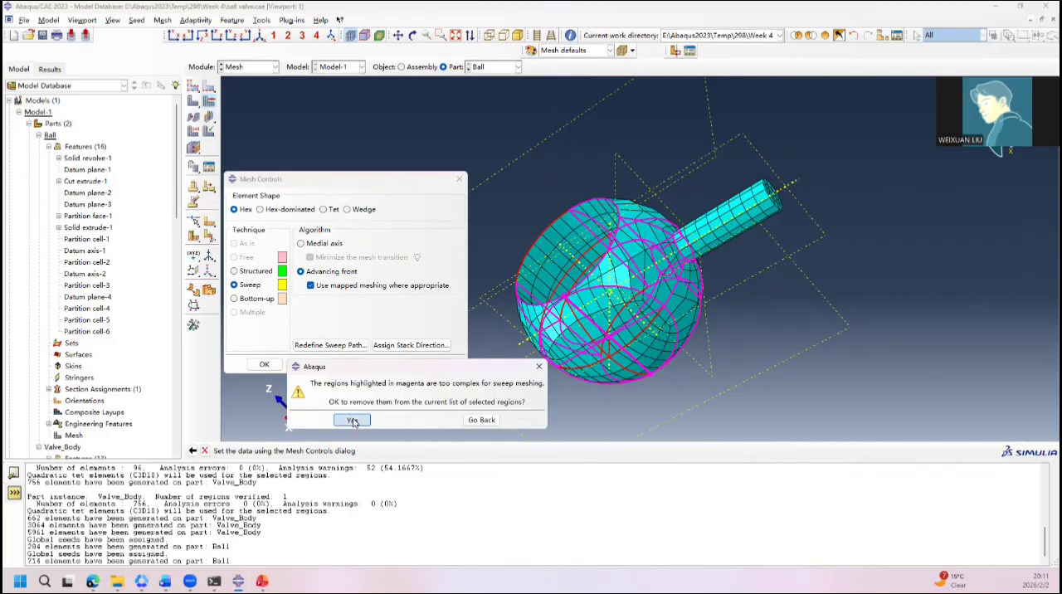
click(354, 421)
Step: Assign the Sweep technique with the Medial axis algorithm and minimized mesh transition to the remaining cells of the ball half opposite the stem
click(248, 271)
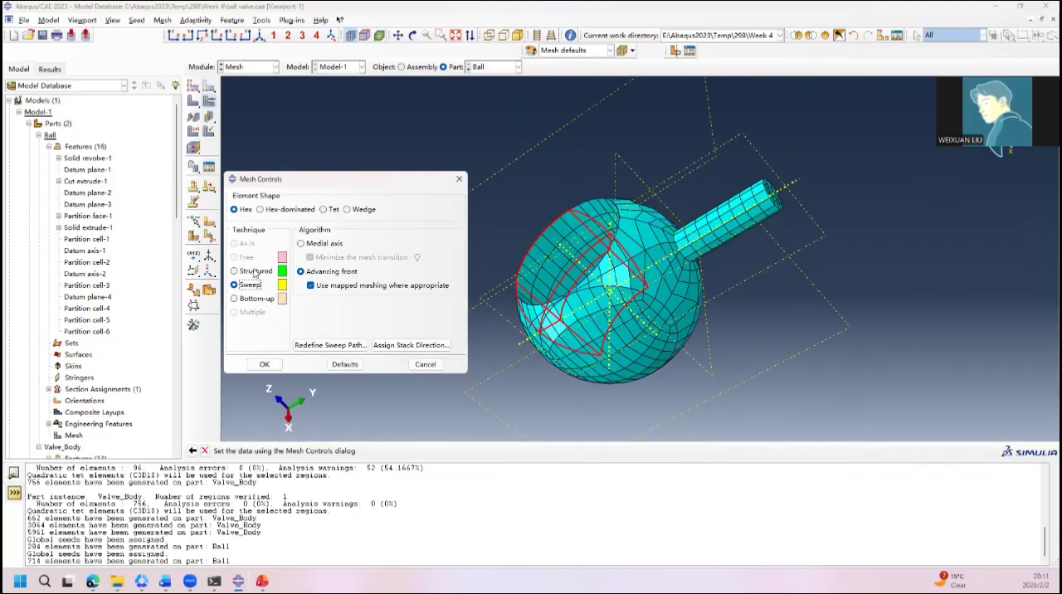
click(253, 286)
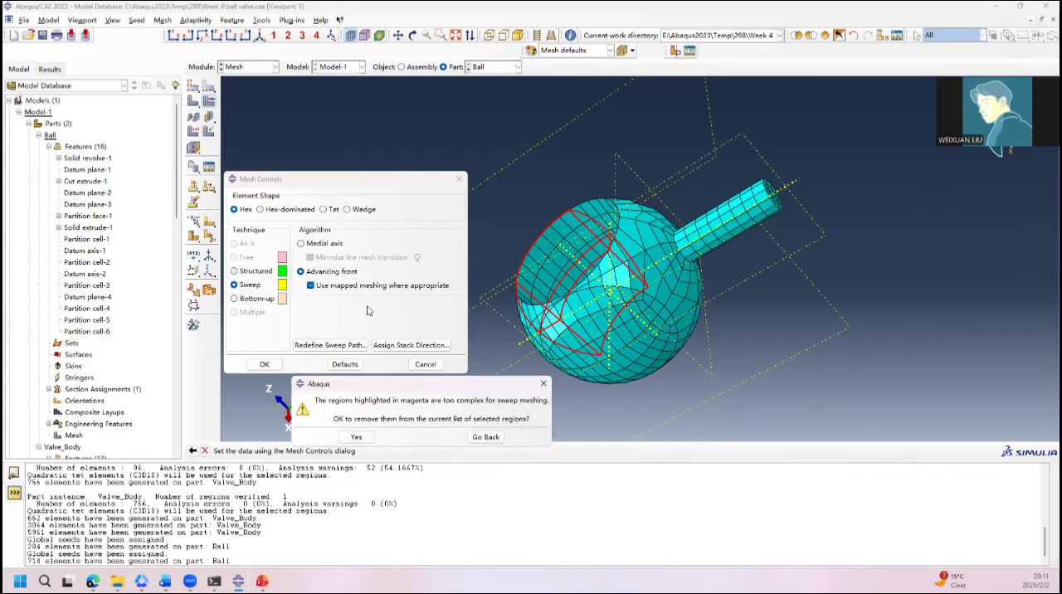
click(356, 438)
click(324, 243)
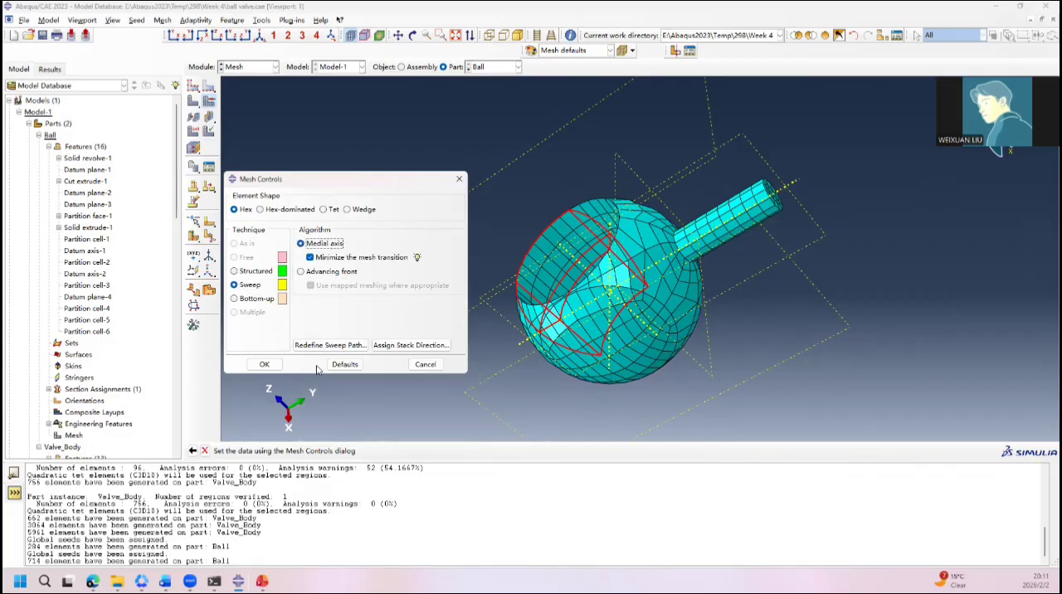
click(264, 365)
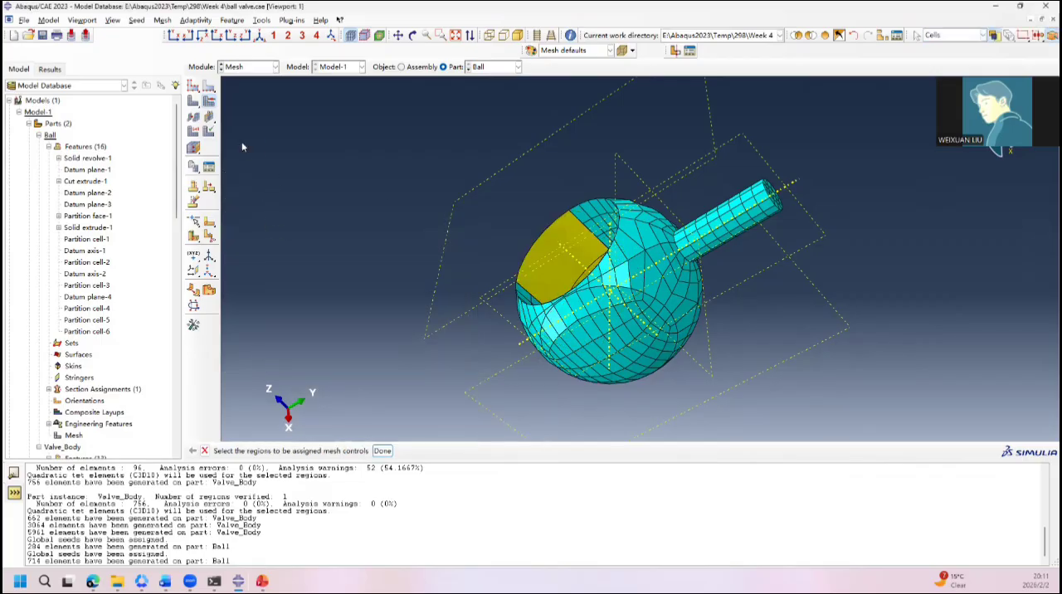
Step: Mesh the Ball part again with the swept cells included
ctrl+alt+drag(524, 224, 290, 160)
click(193, 100)
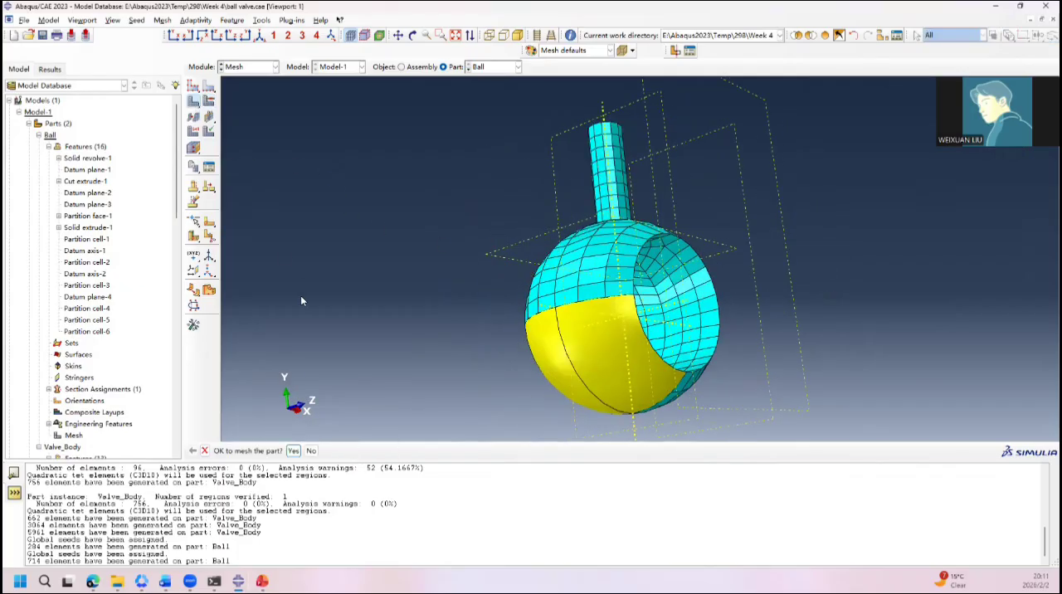
click(293, 451)
ctrl+alt+drag(505, 352, 733, 253)
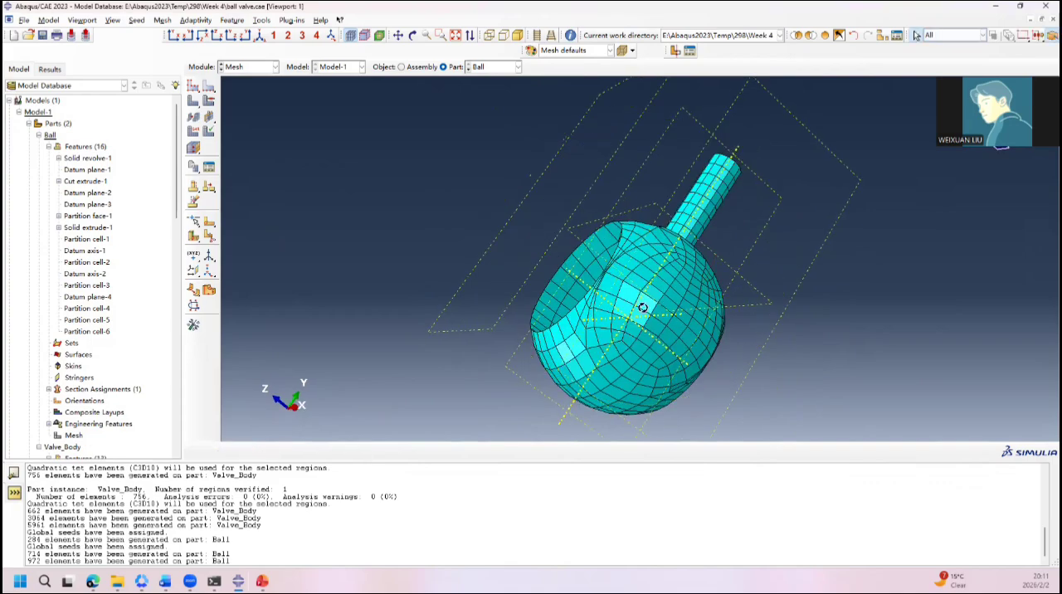
Step: Examine the element pattern around the bore edges and across the outer surface of the Ball part
ctrl+alt+drag(642, 308, 669, 309)
scroll(607, 296, down, 4)
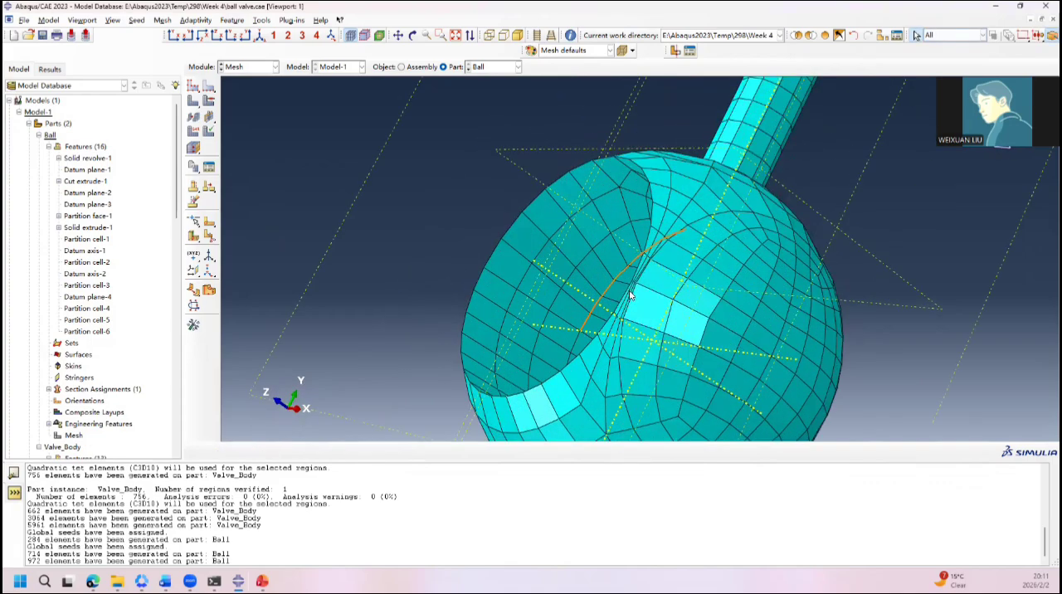
scroll(619, 332, down, 3)
scroll(591, 383, up, 4)
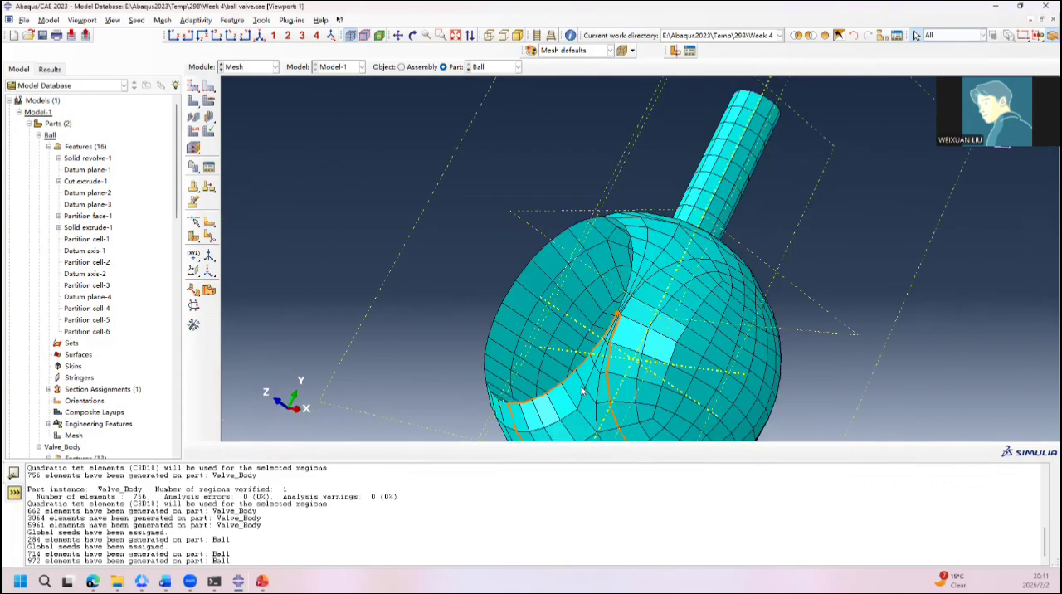
scroll(582, 390, up, 2)
click(583, 391)
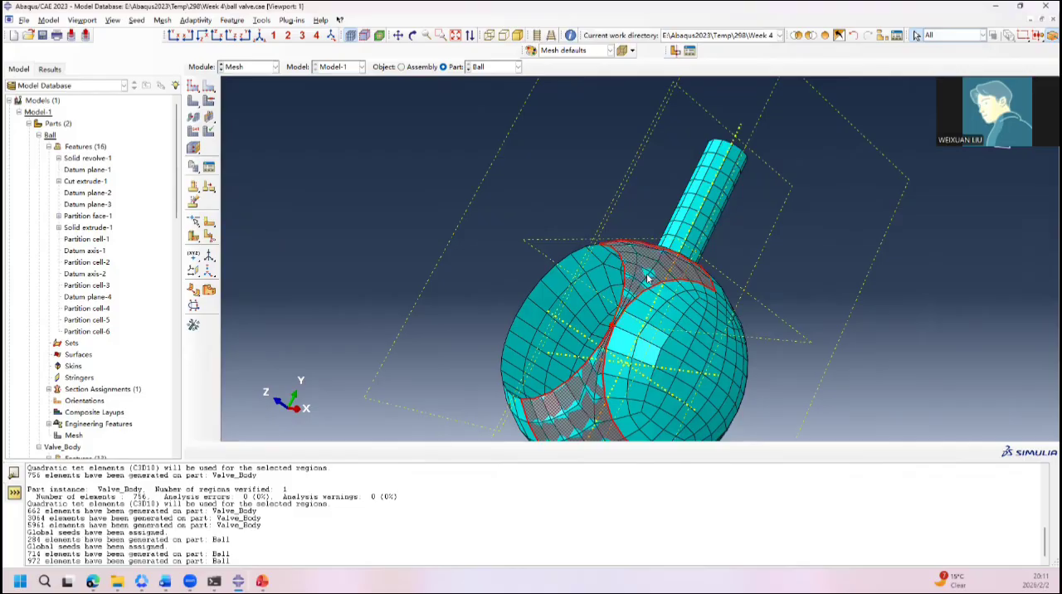
ctrl+alt+drag(639, 265, 656, 289)
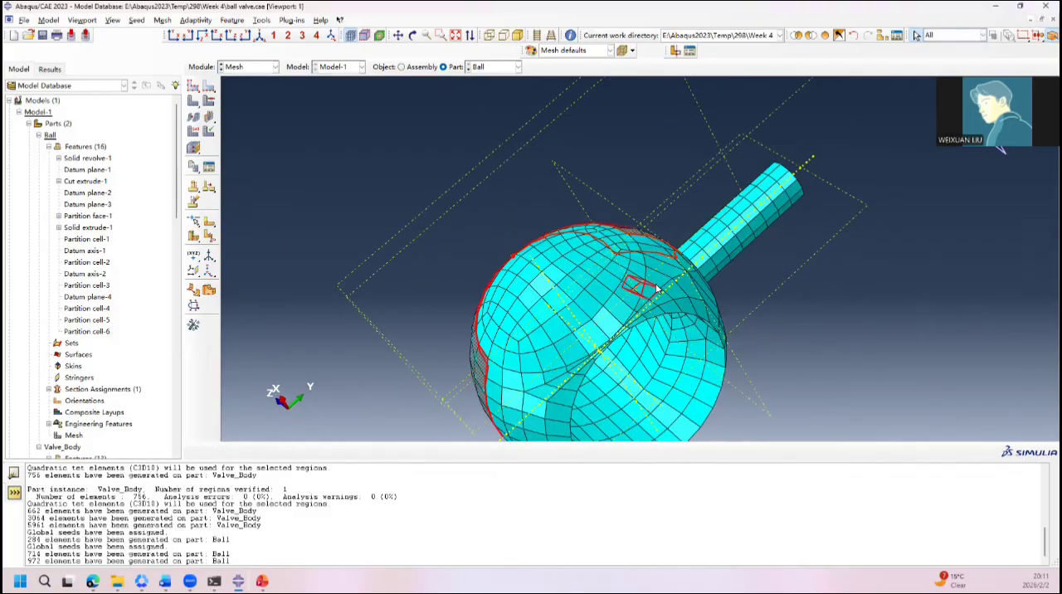
click(531, 405)
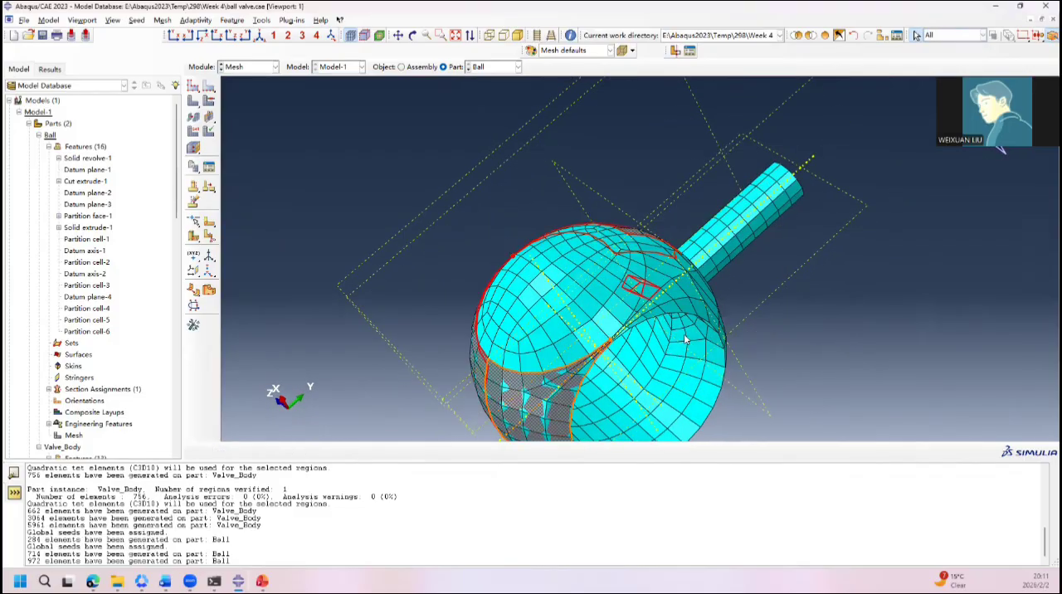
scroll(689, 340, up, 2)
click(778, 340)
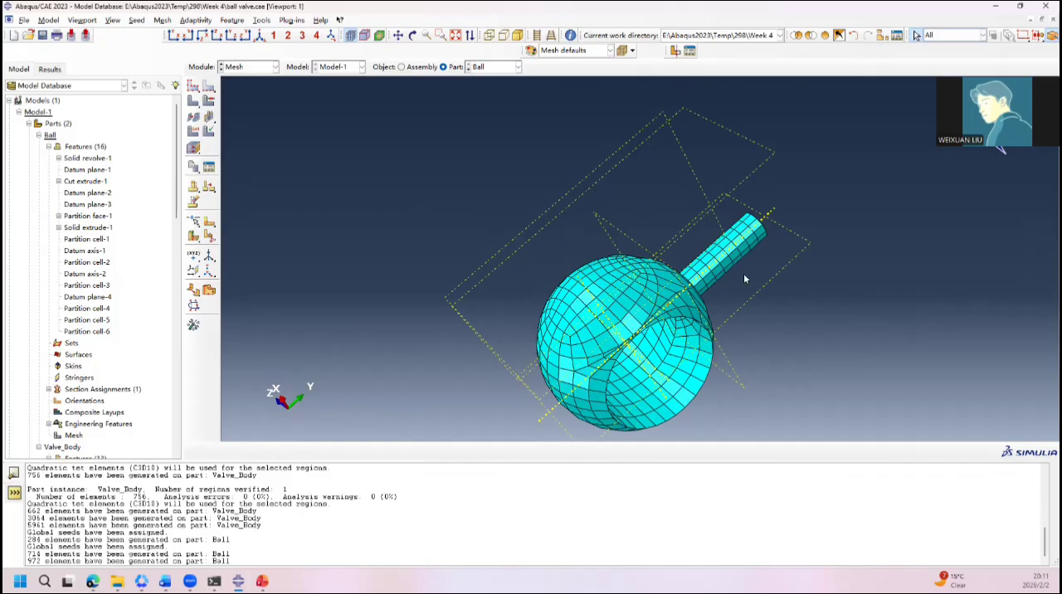
click(954, 35)
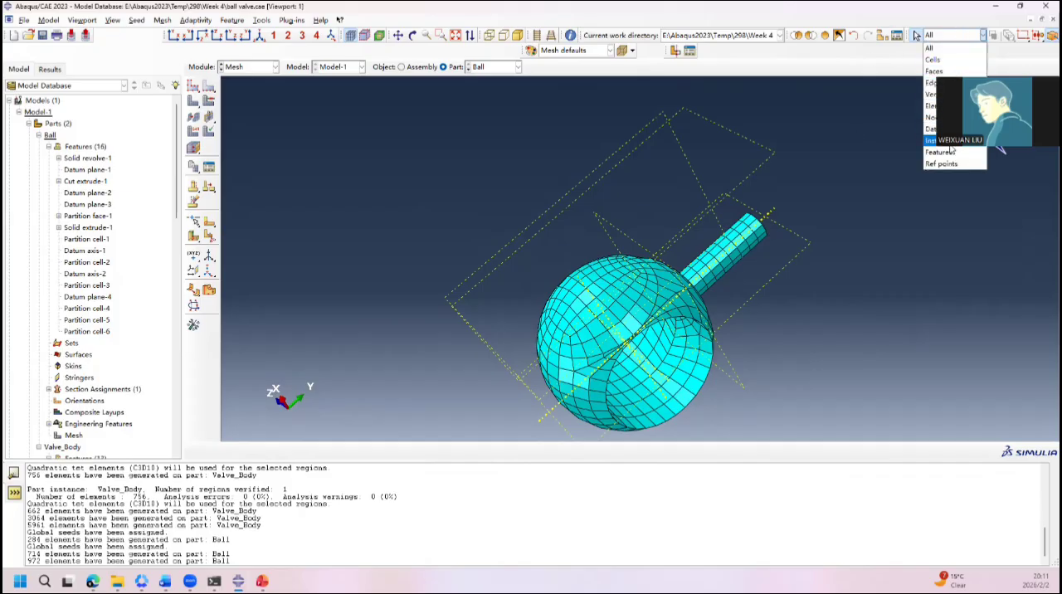
click(394, 211)
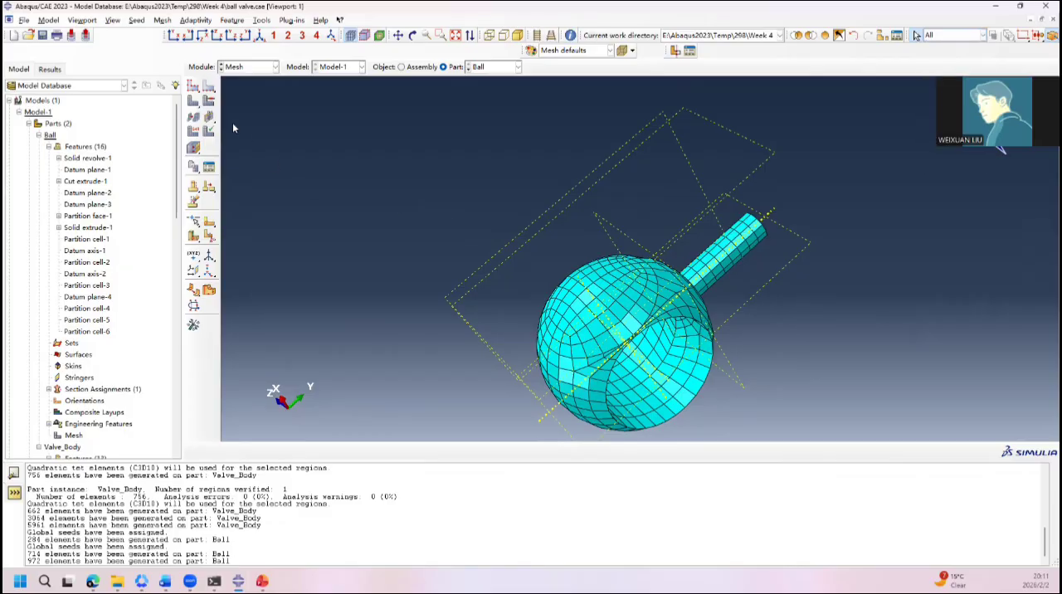
Step: Assign the hex Bottom-up meshing technique to the ball cells wrapping one side of the bore
click(210, 101)
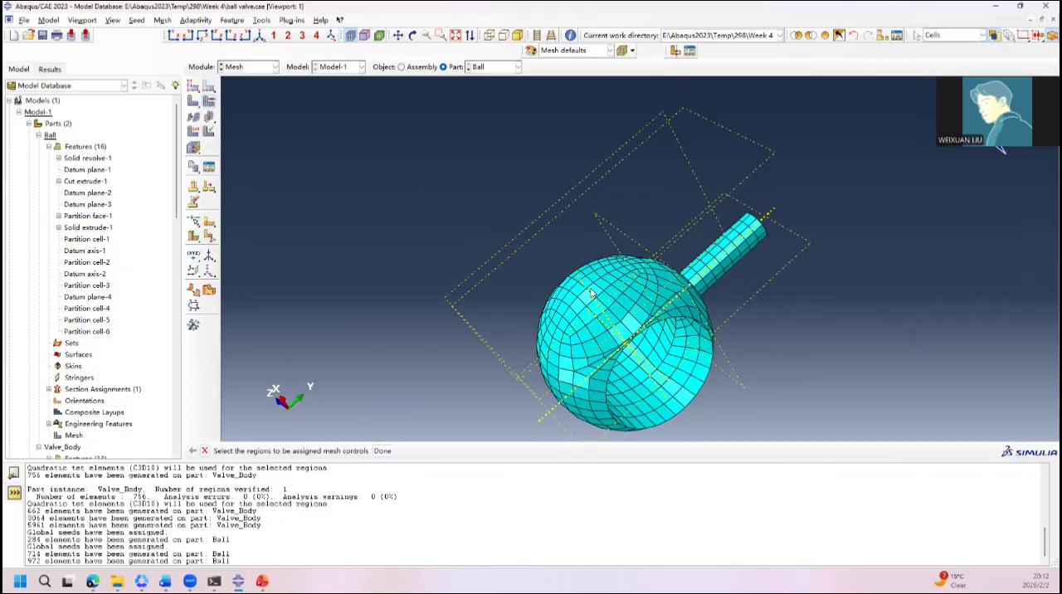
click(671, 305)
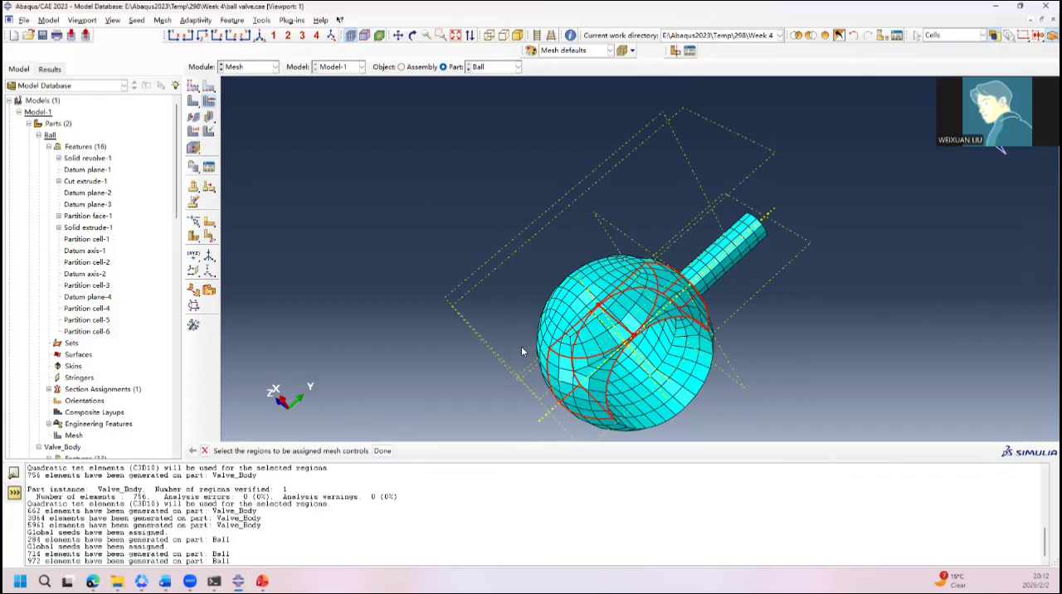
ctrl+alt+drag(572, 380, 758, 290)
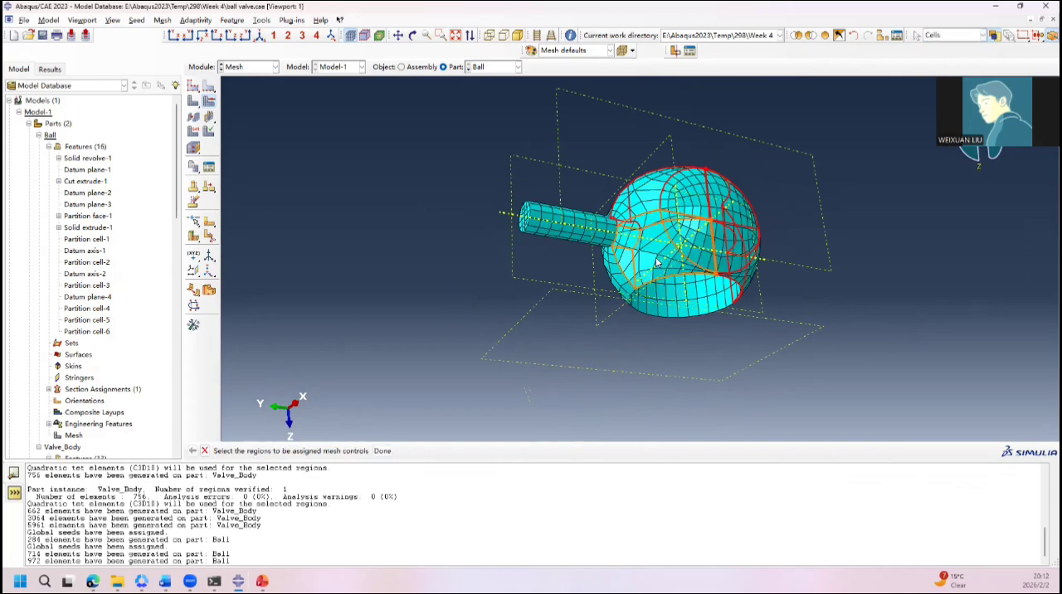
ctrl+alt+drag(633, 274, 491, 363)
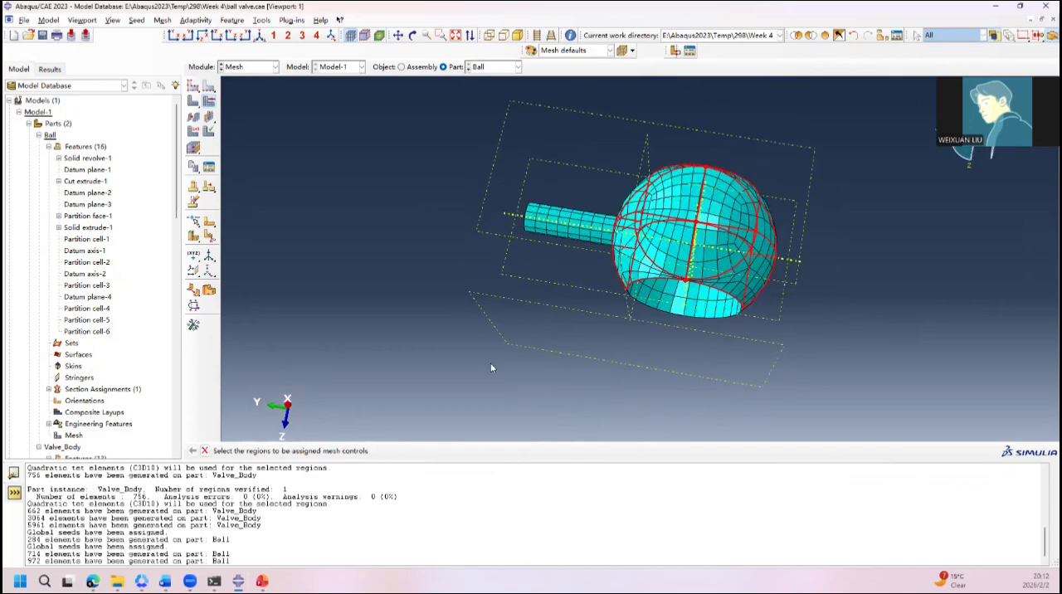
click(380, 451)
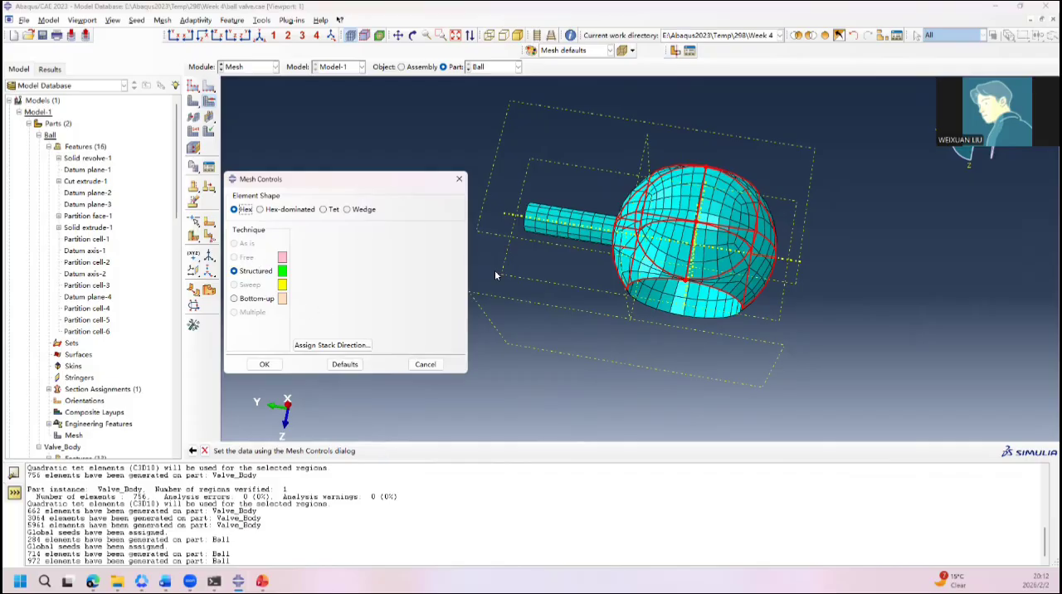
ctrl+alt+drag(495, 274, 618, 264)
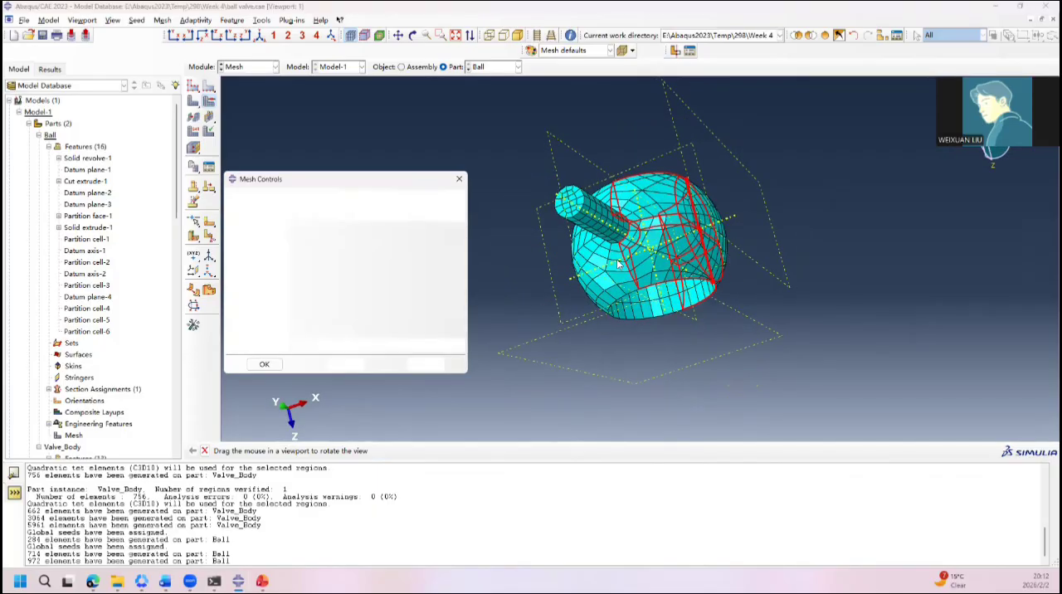
click(255, 299)
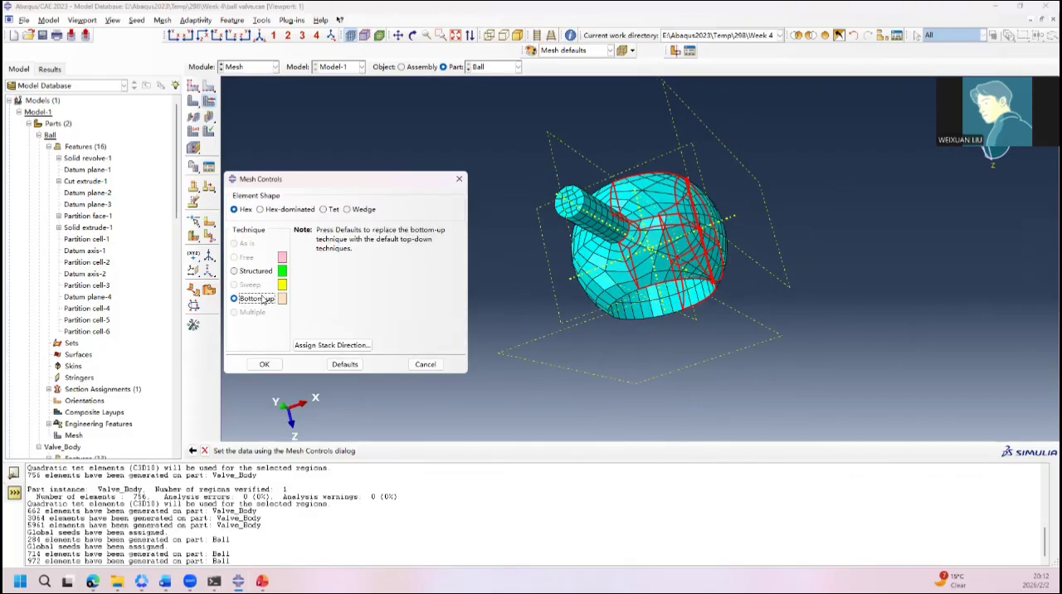
click(264, 365)
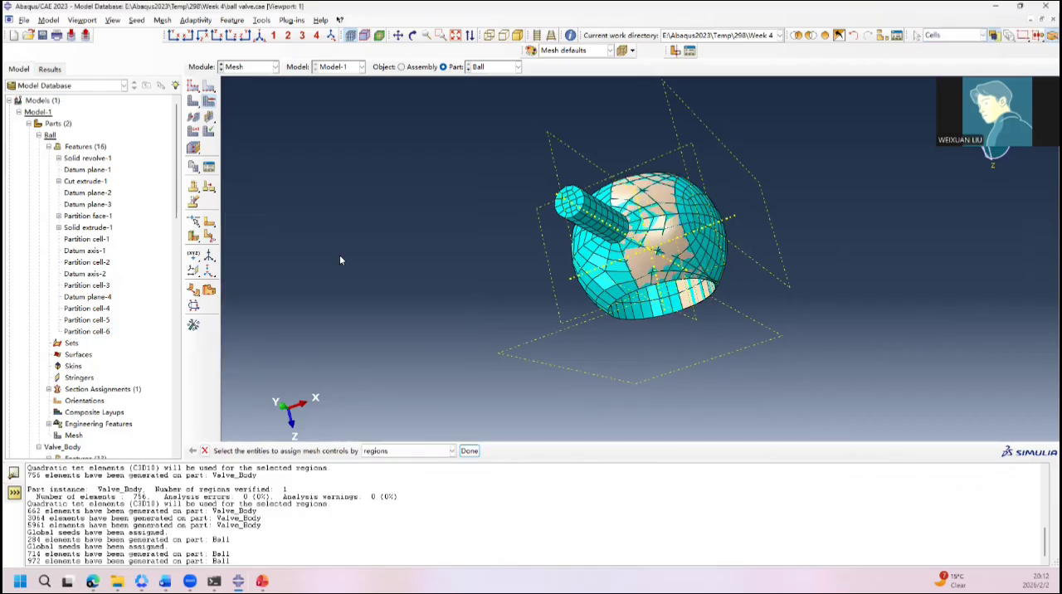
Step: Run meshing of the Ball part with the bottom-up technique assigned to the cells beside the bore
ctrl+alt+drag(531, 242, 449, 178)
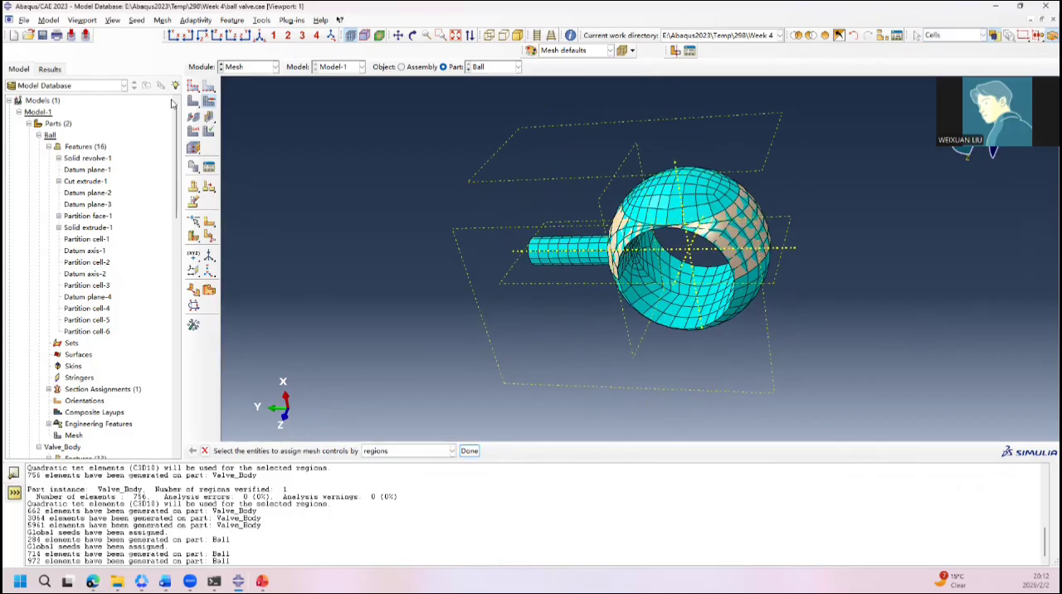
click(197, 101)
click(313, 231)
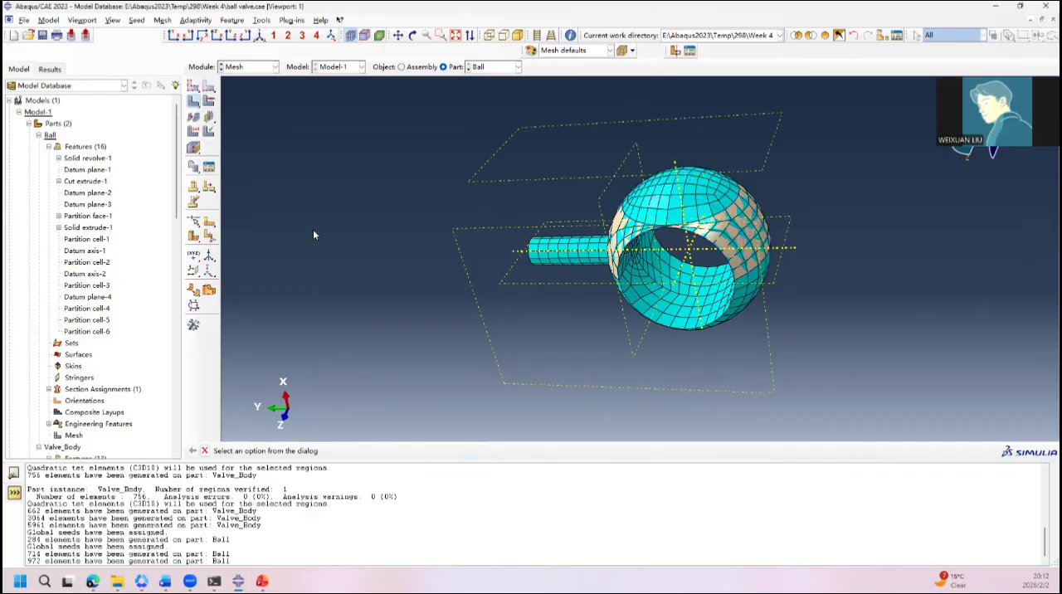
ctrl+alt+drag(643, 221, 659, 119)
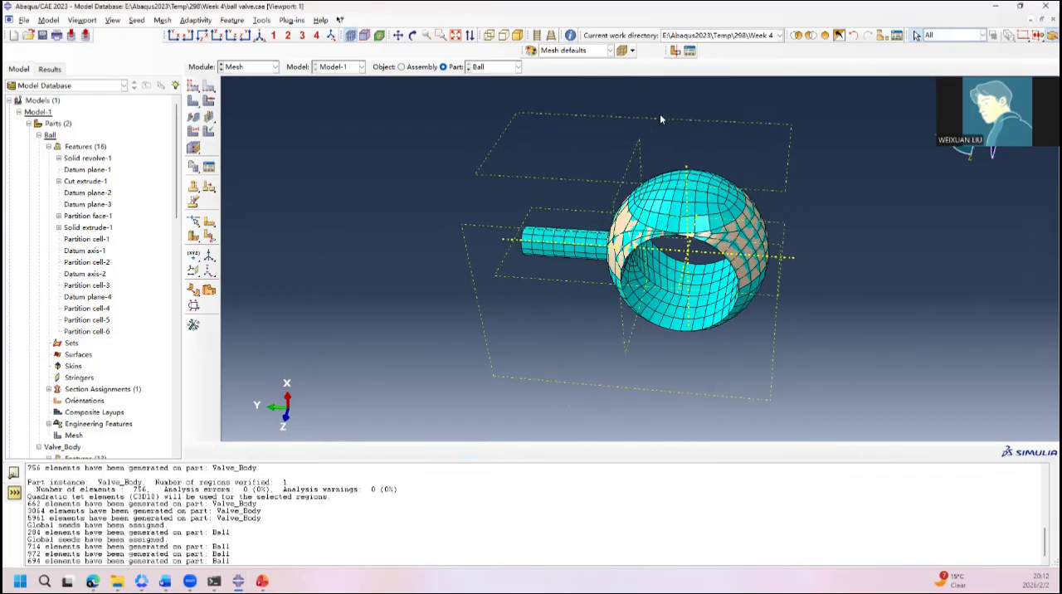
Step: Delete the native mesh of the whole Ball part
click(193, 101)
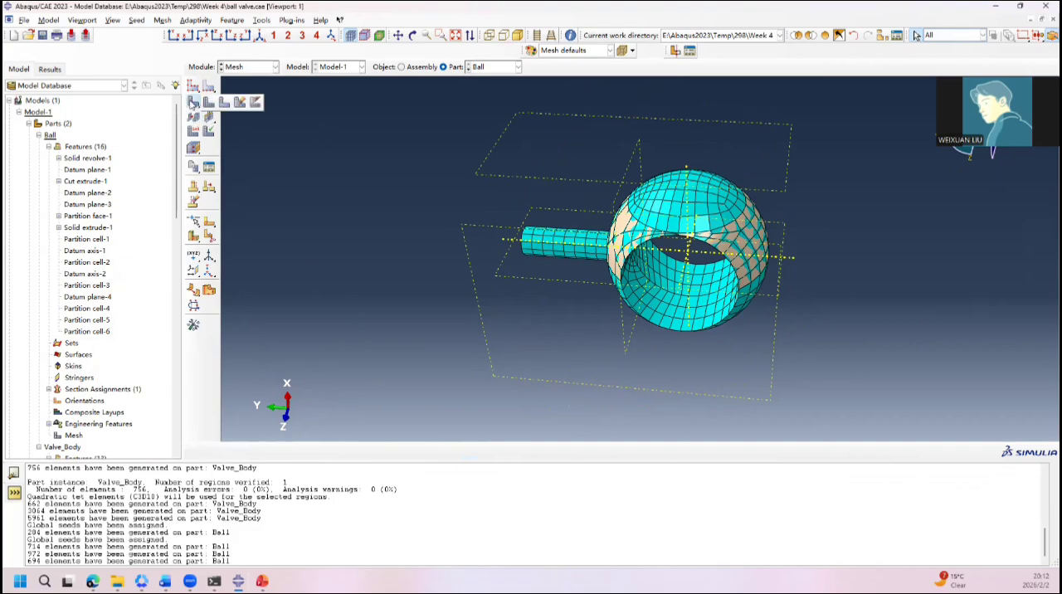
click(239, 101)
click(321, 450)
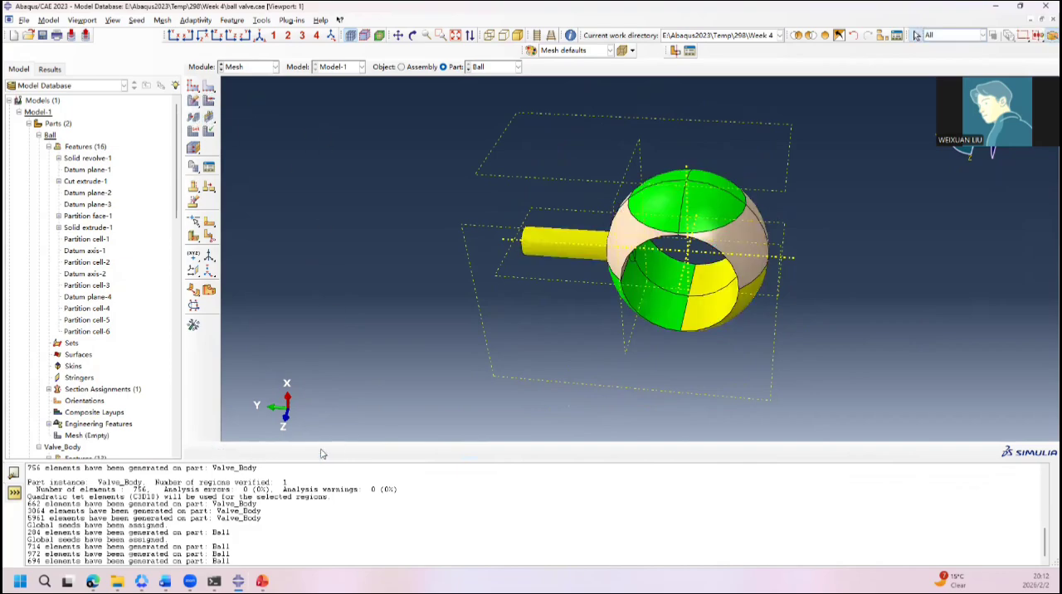
Step: Assign the hex Structured meshing technique to the bottom-up ball cells beside the bore, keeping the default stack direction
click(193, 131)
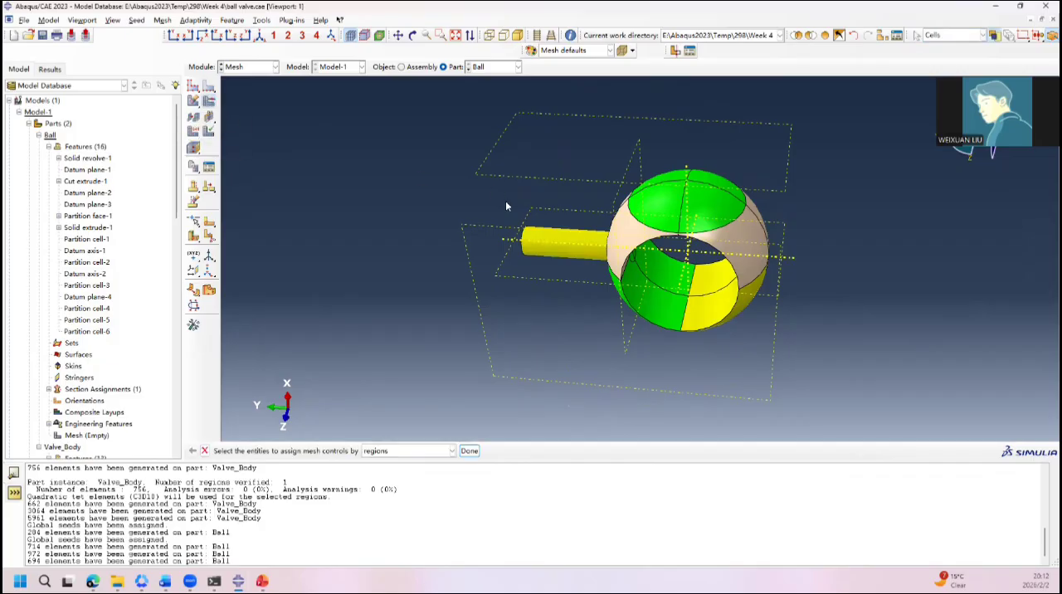
click(621, 227)
shift+click(734, 238)
ctrl+alt+drag(804, 206, 664, 266)
shift+click(662, 257)
ctrl+alt+drag(658, 198, 652, 267)
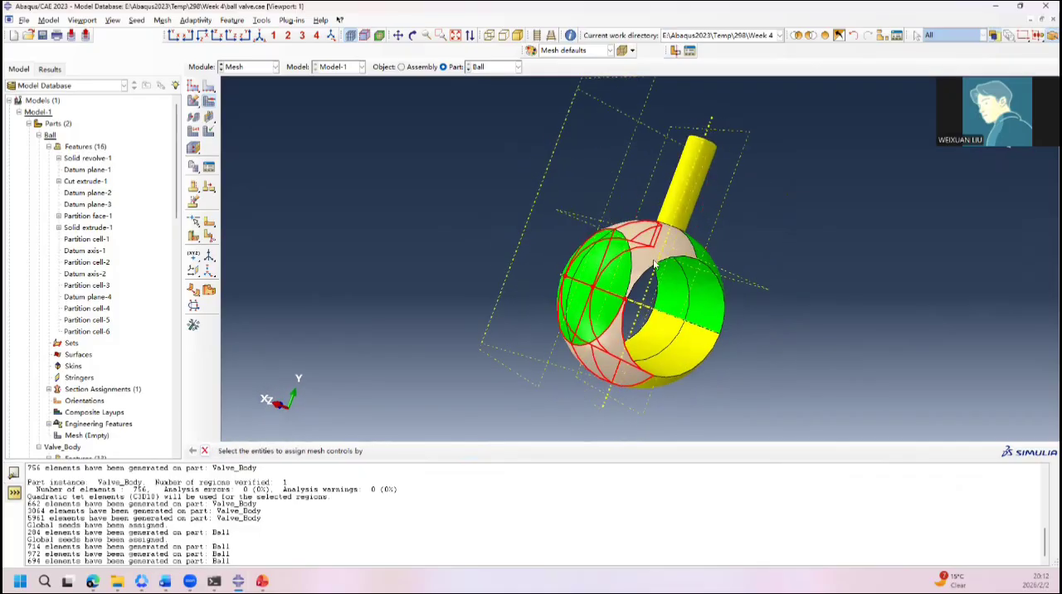
click(469, 451)
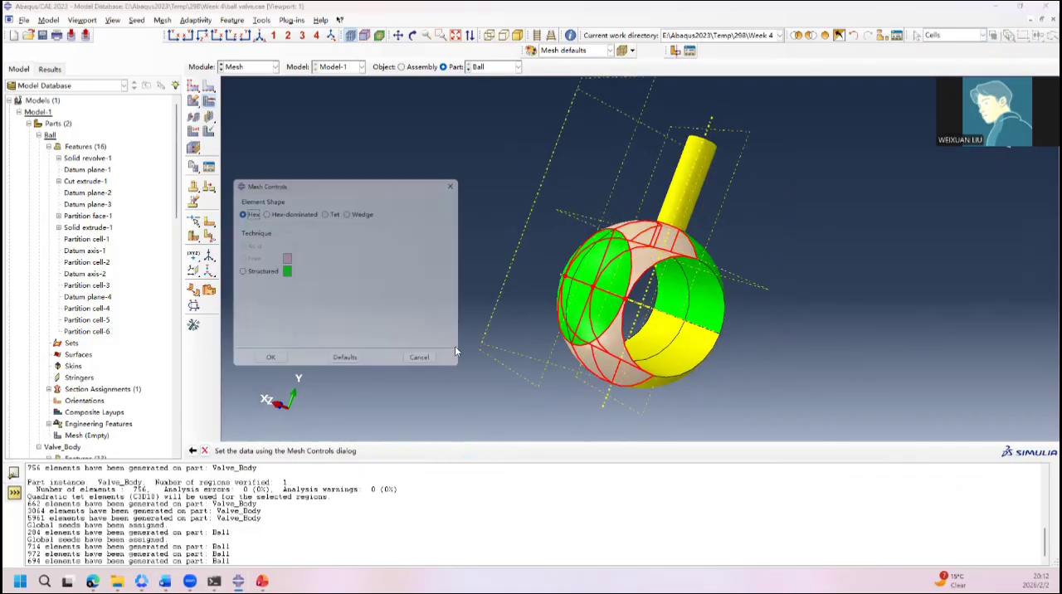
click(244, 271)
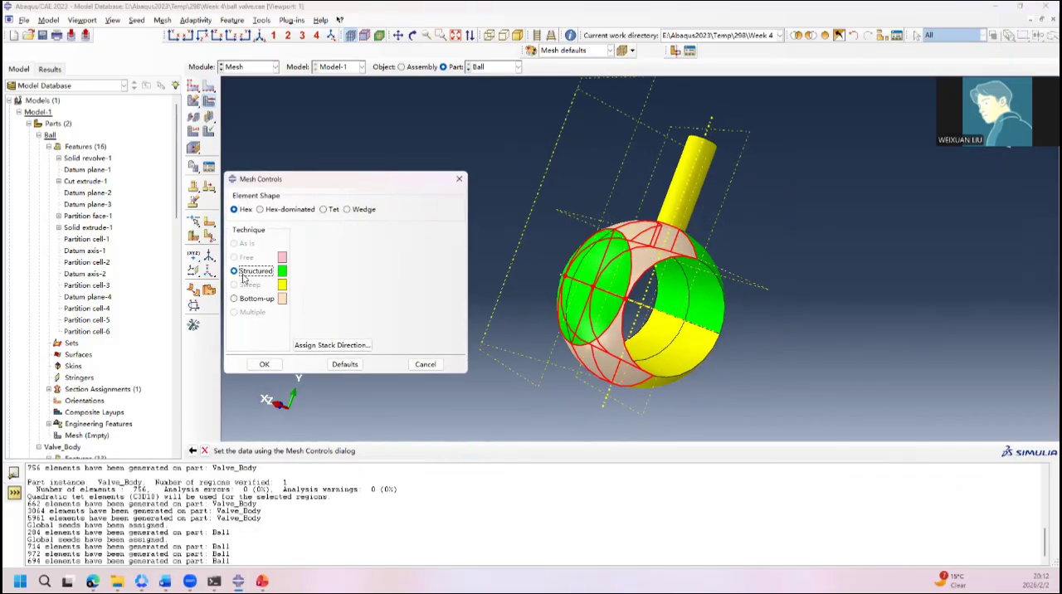
click(325, 344)
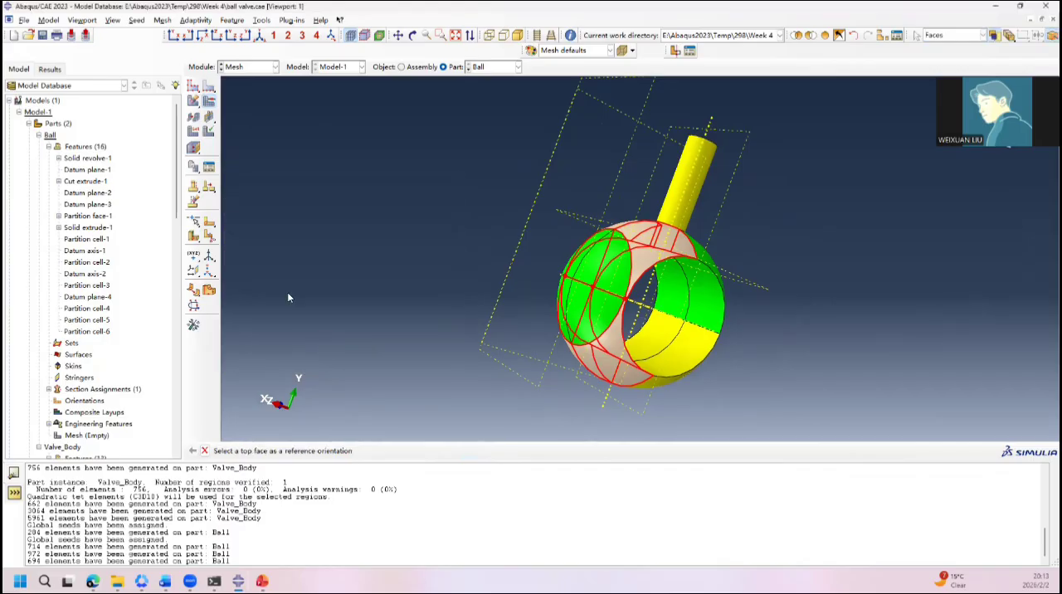
click(205, 451)
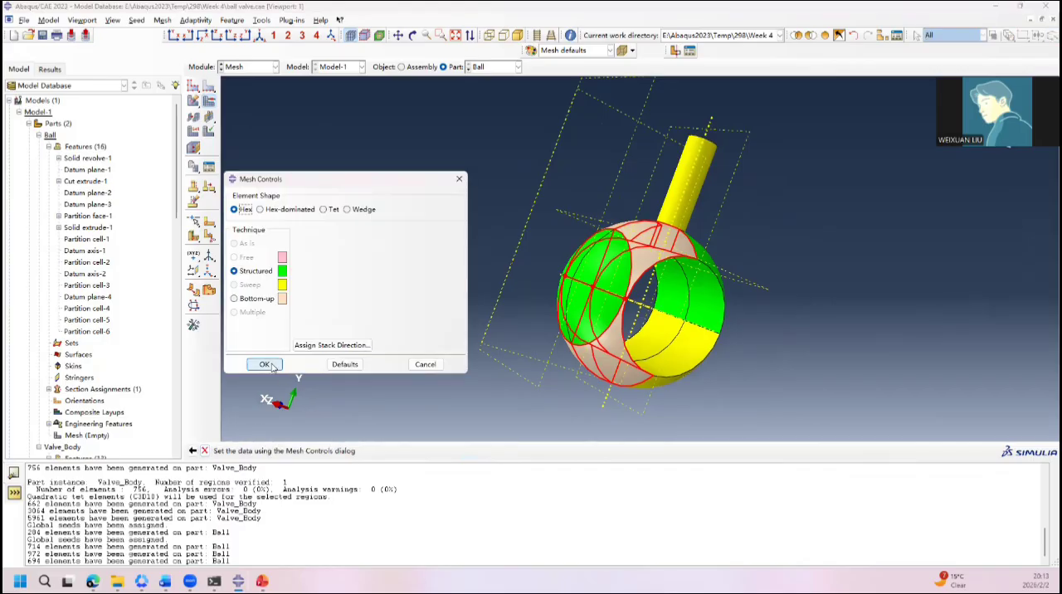
click(265, 365)
Step: Check the mesh controls of the swept ball cells on the side of the bore away from the stem
ctrl+alt+drag(452, 312, 615, 259)
click(616, 259)
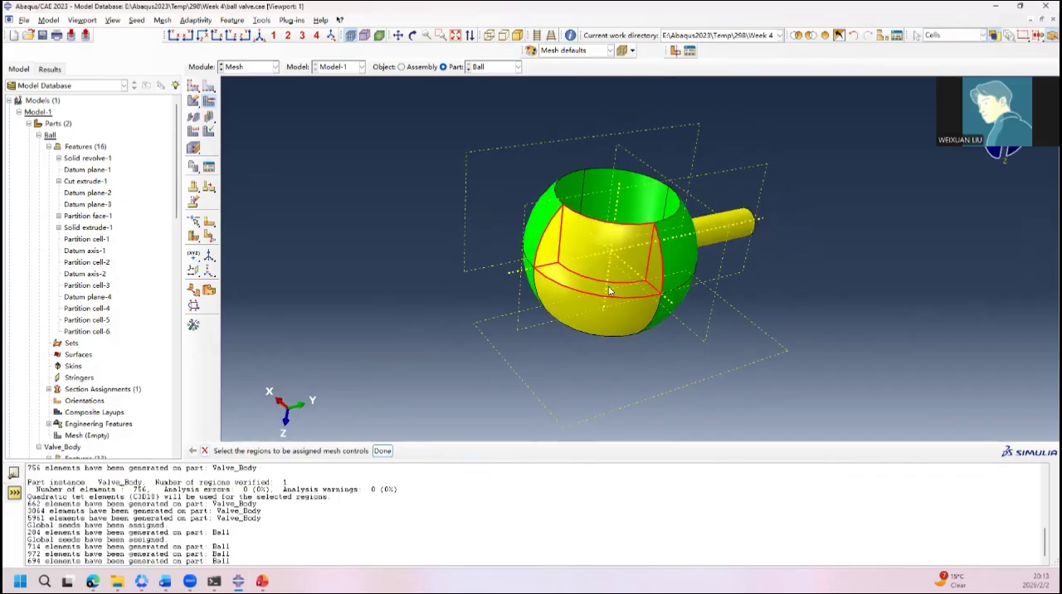
middle_click(596, 306)
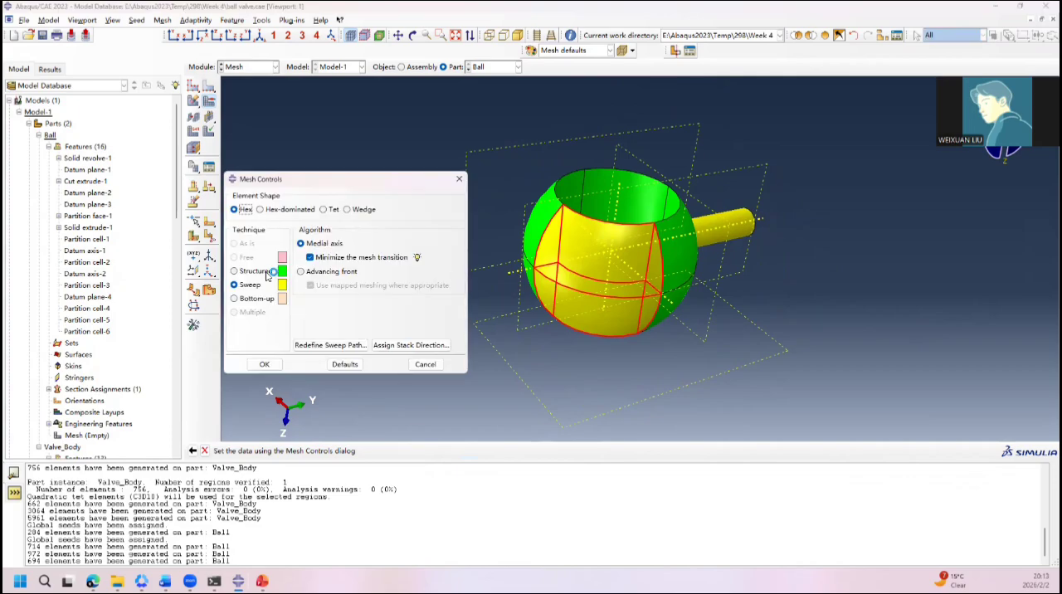
click(459, 180)
Step: Mesh the whole Ball part and inspect the elements along the bore edge and outer surface
ctrl+alt+drag(636, 178, 661, 329)
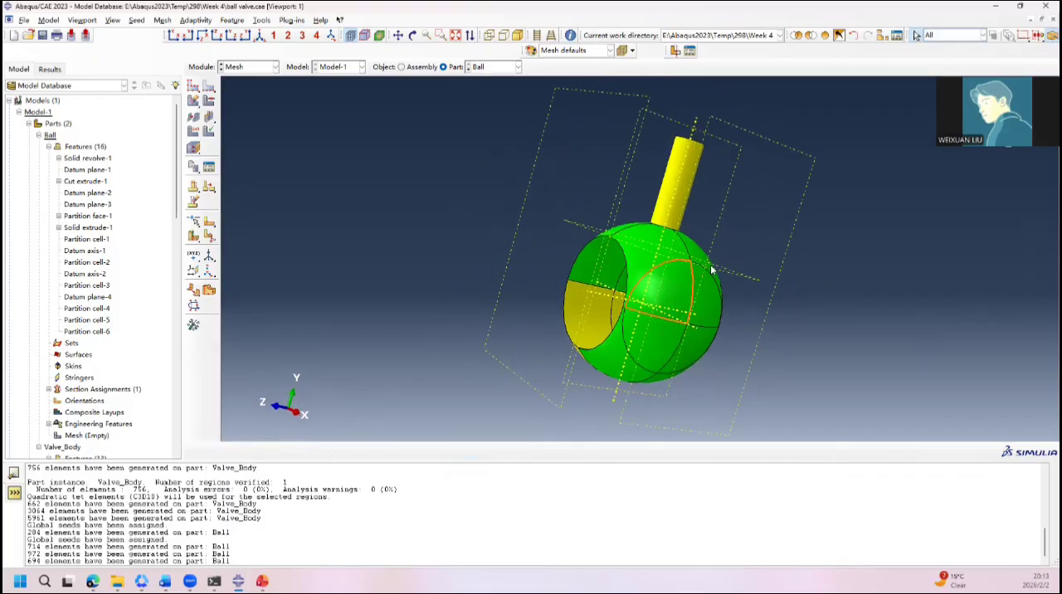
click(195, 100)
click(293, 450)
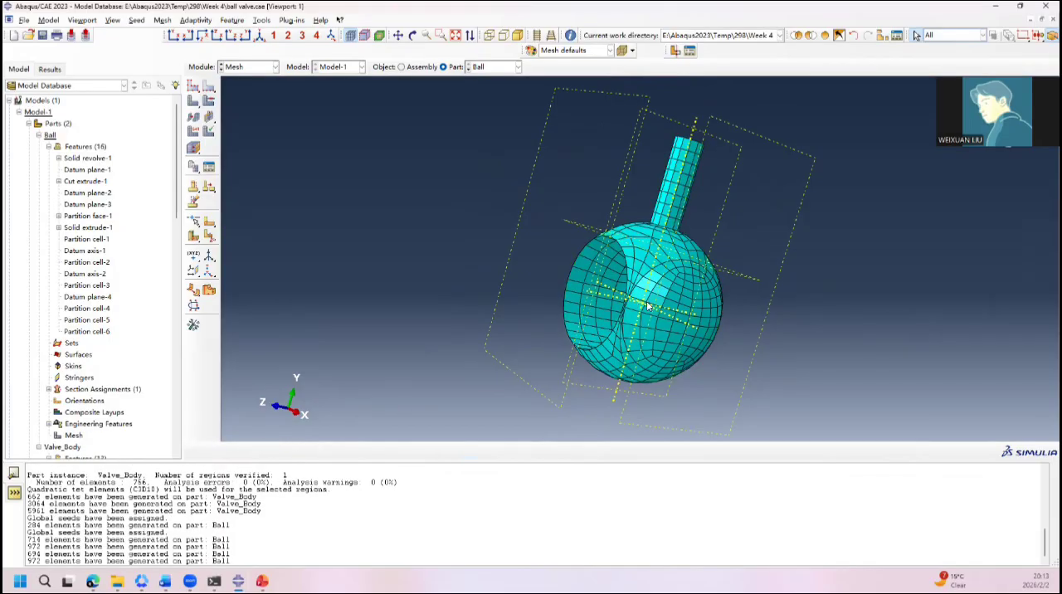
scroll(523, 316, up, 10)
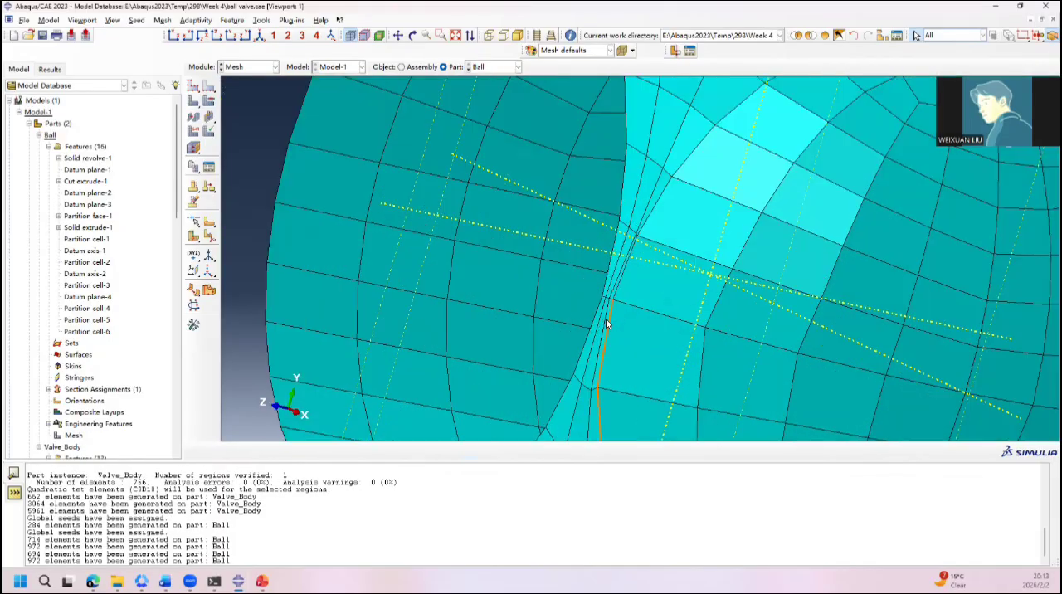
mouse_move(628, 240)
ctrl+alt+mouse_down()
mouse_move(774, 250)
mouse_move(728, 256)
mouse_move(599, 217)
mouse_move(669, 200)
mouse_move(629, 114)
mouse_move(578, 249)
mouse_move(624, 243)
ctrl+alt+mouse_up()
scroll(599, 217, down, 4)
scroll(599, 221, down, 3)
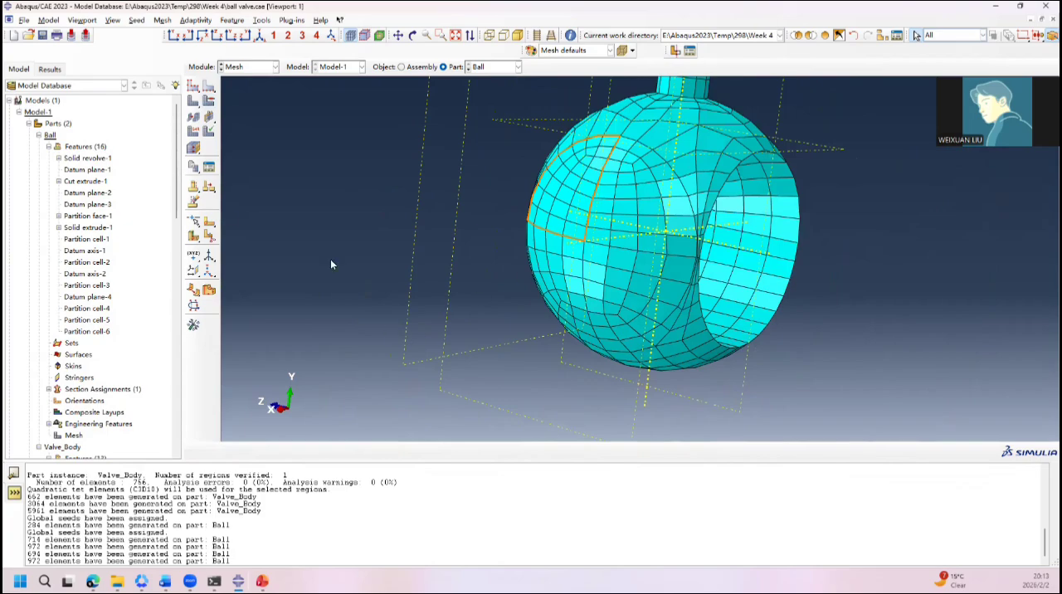
Step: Verify the Ball mesh with the analysis checks, highlight error and warning elements, and inspect them around the ball
click(208, 131)
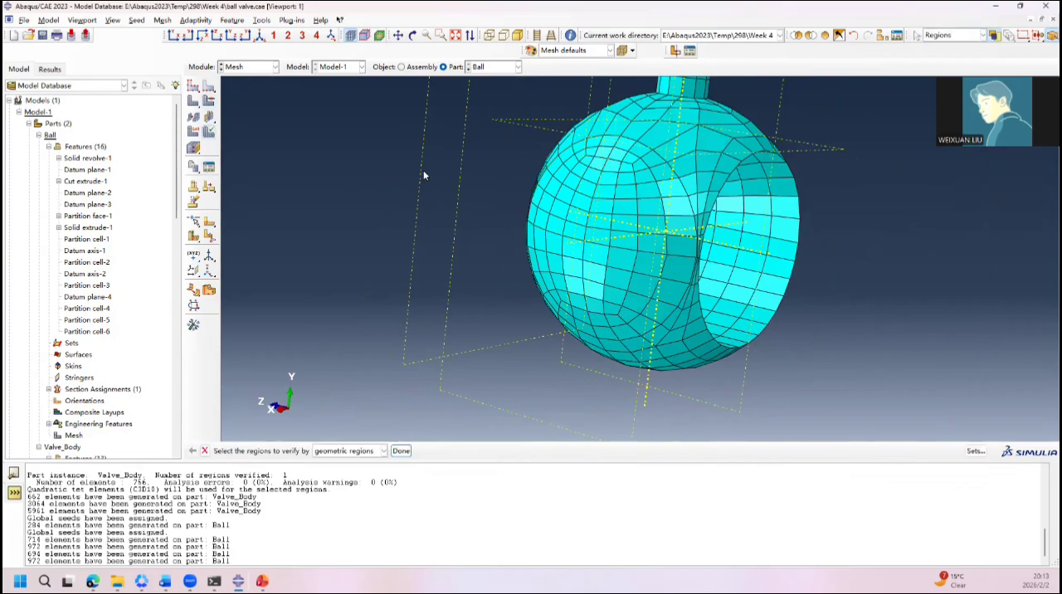
middle_click(513, 232)
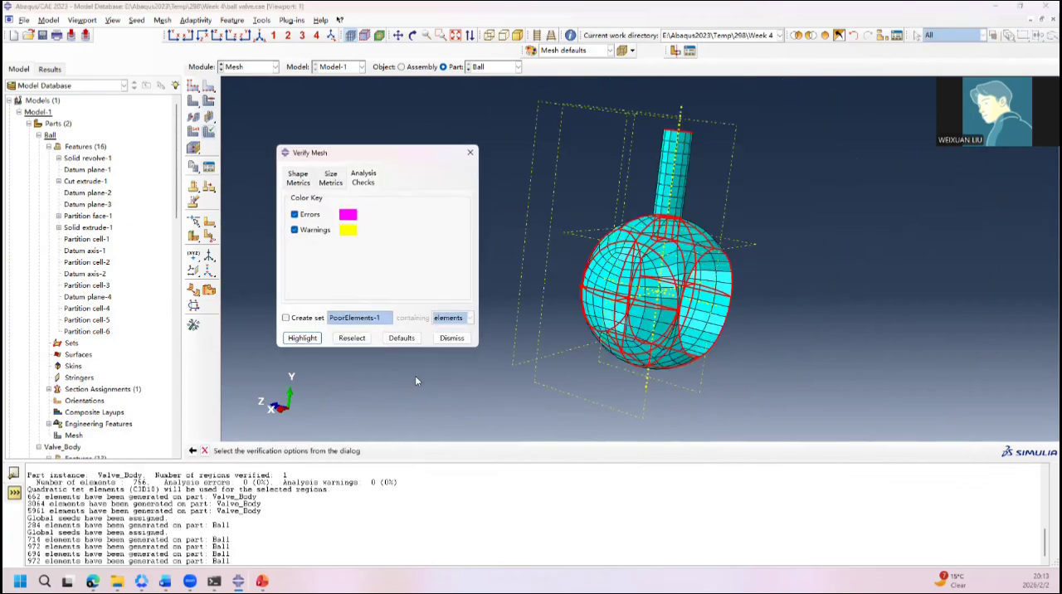
click(303, 339)
ctrl+alt+drag(541, 332, 831, 259)
ctrl+alt+drag(632, 278, 742, 169)
ctrl+alt+drag(573, 305, 519, 287)
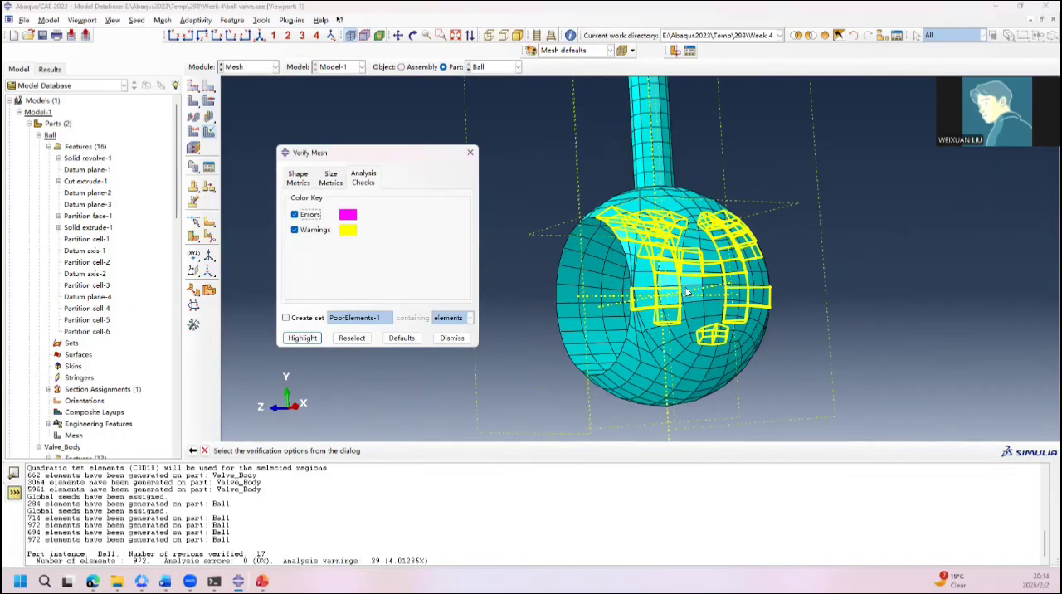
ctrl+alt+drag(686, 293, 595, 363)
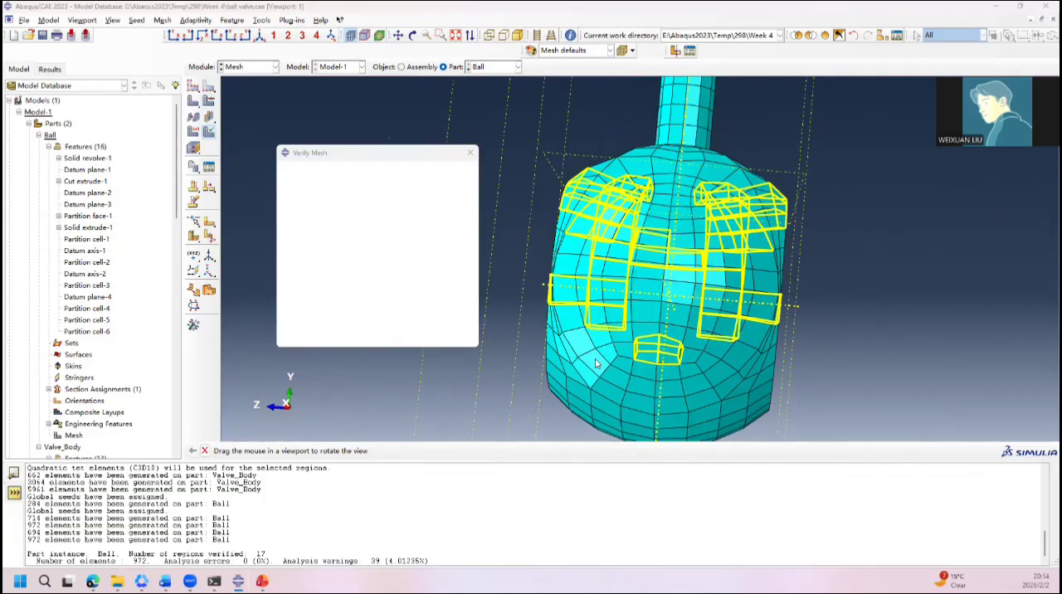
click(471, 152)
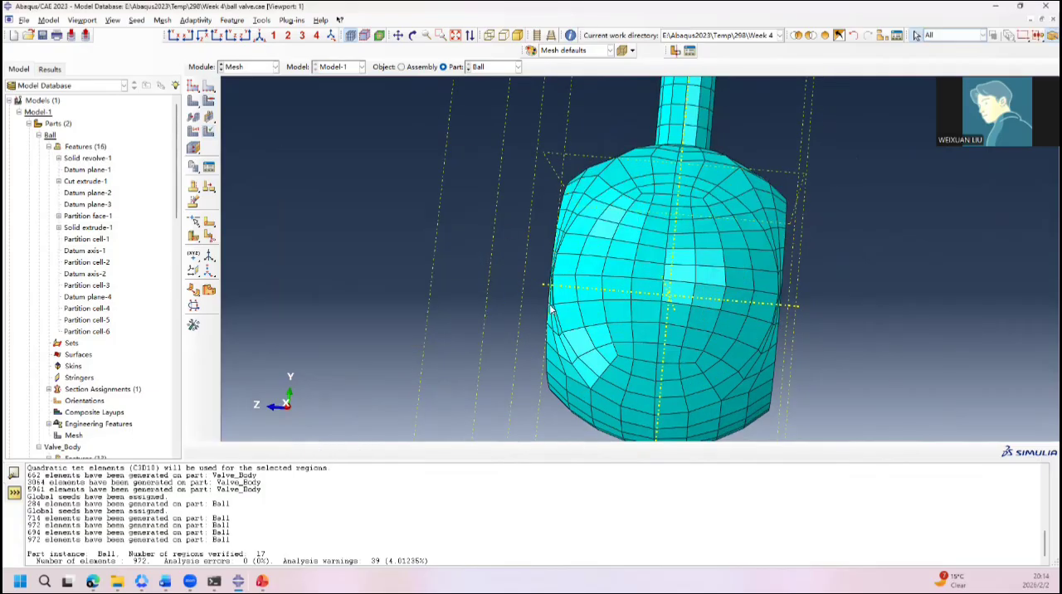
ctrl+alt+drag(559, 310, 756, 256)
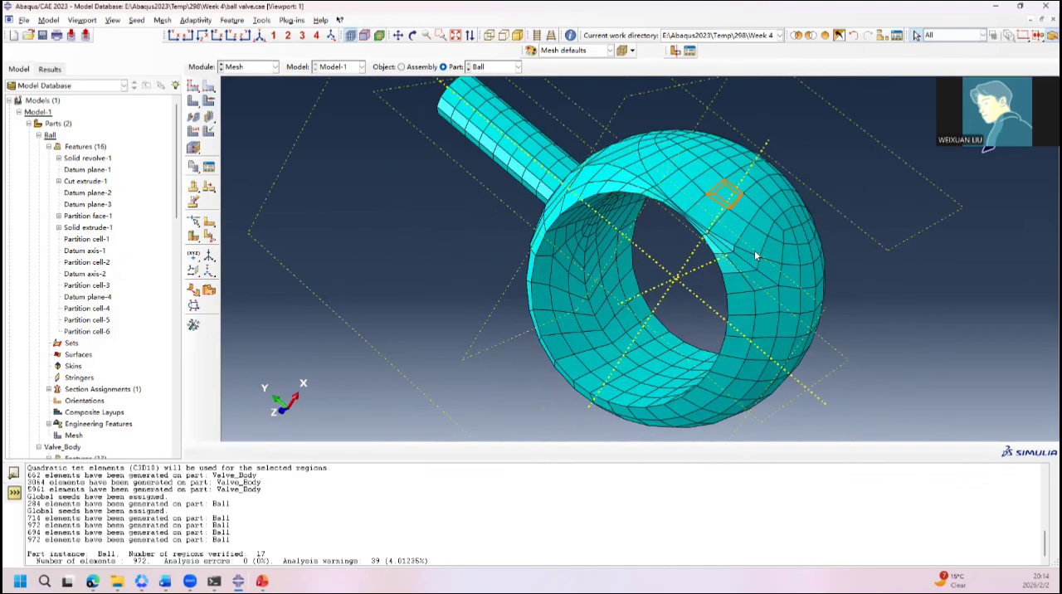
Step: Create a full-analysis job named Job-1 from Model-1 with the default submission settings
click(253, 66)
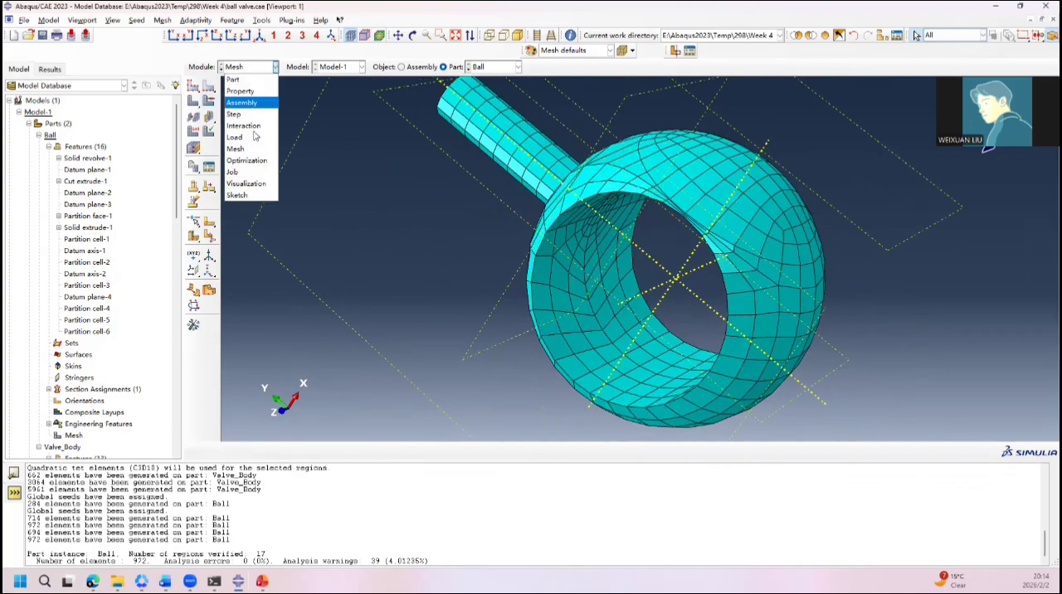
click(234, 171)
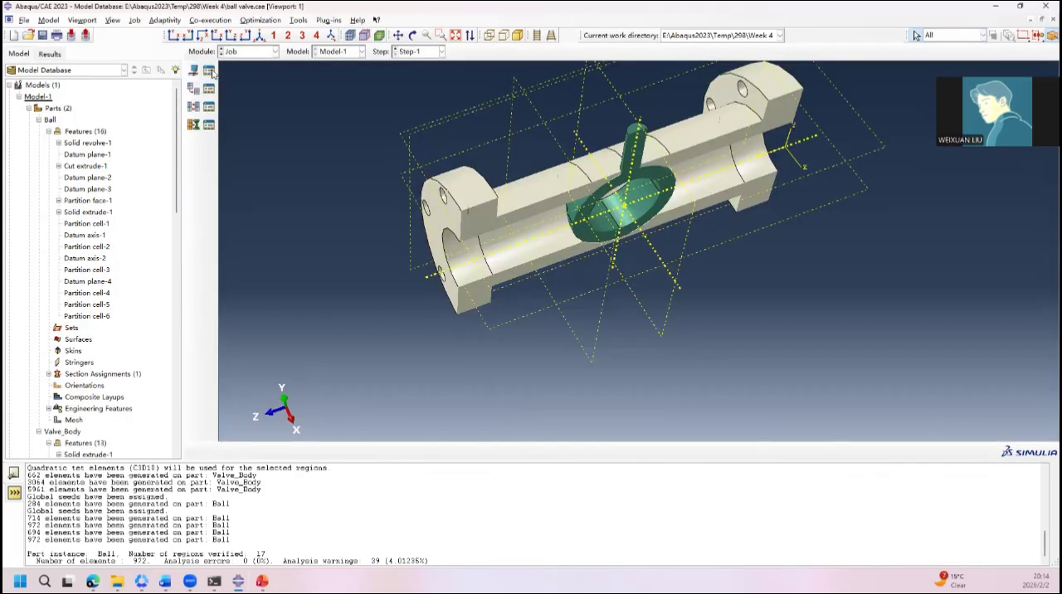
click(209, 69)
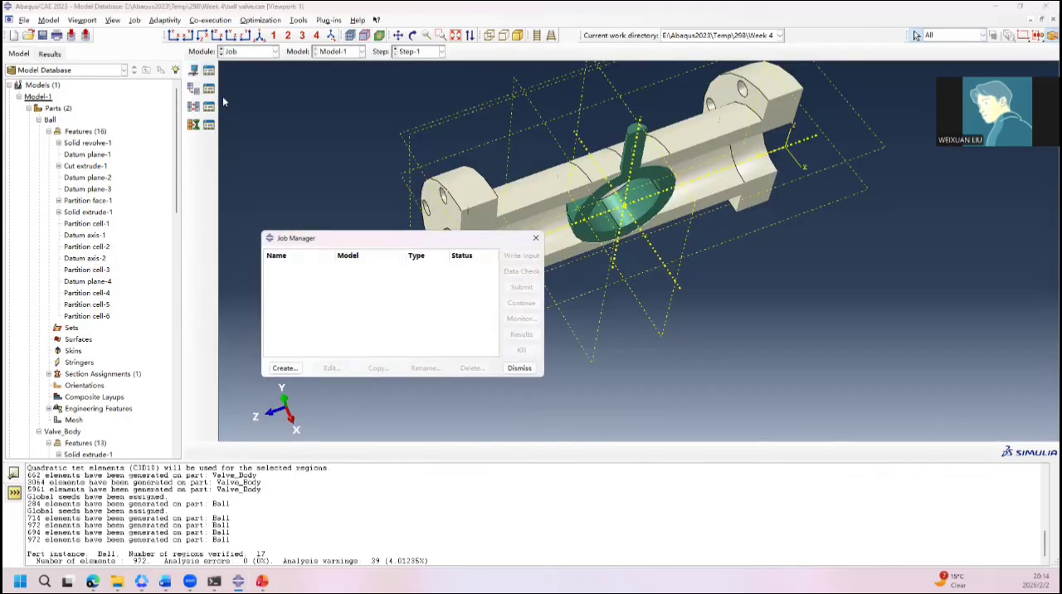
click(283, 368)
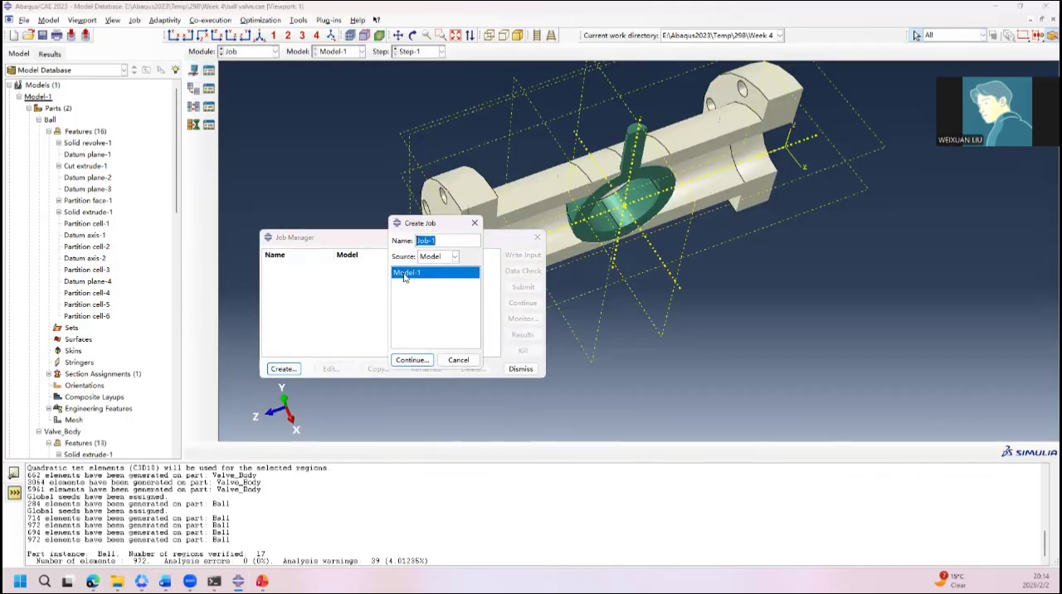
click(411, 359)
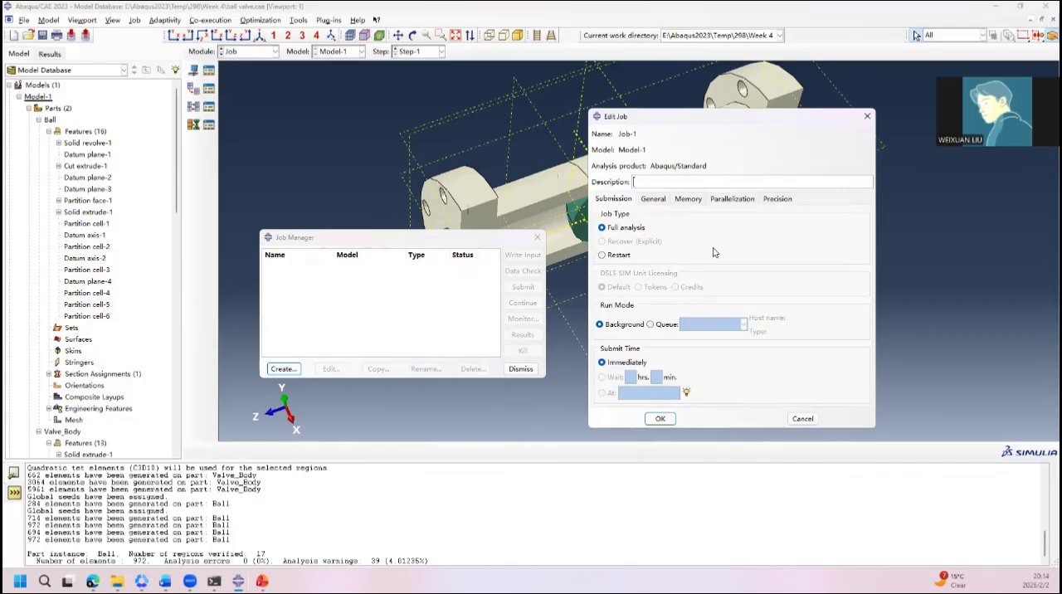
click(660, 418)
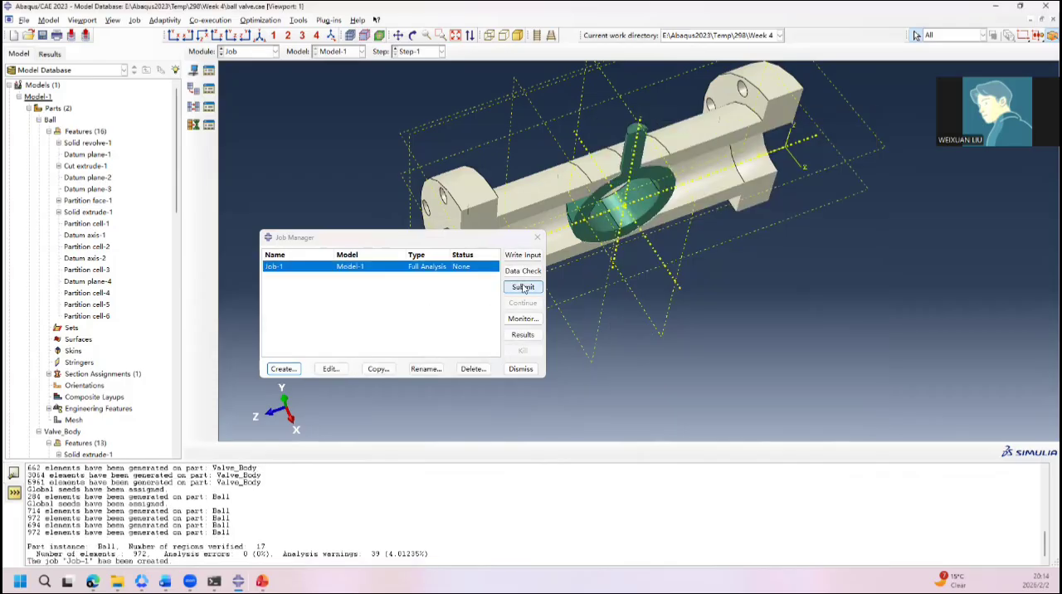
Step: Run a data check on Job-1, overwriting its existing job files, and monitor its progress
click(526, 271)
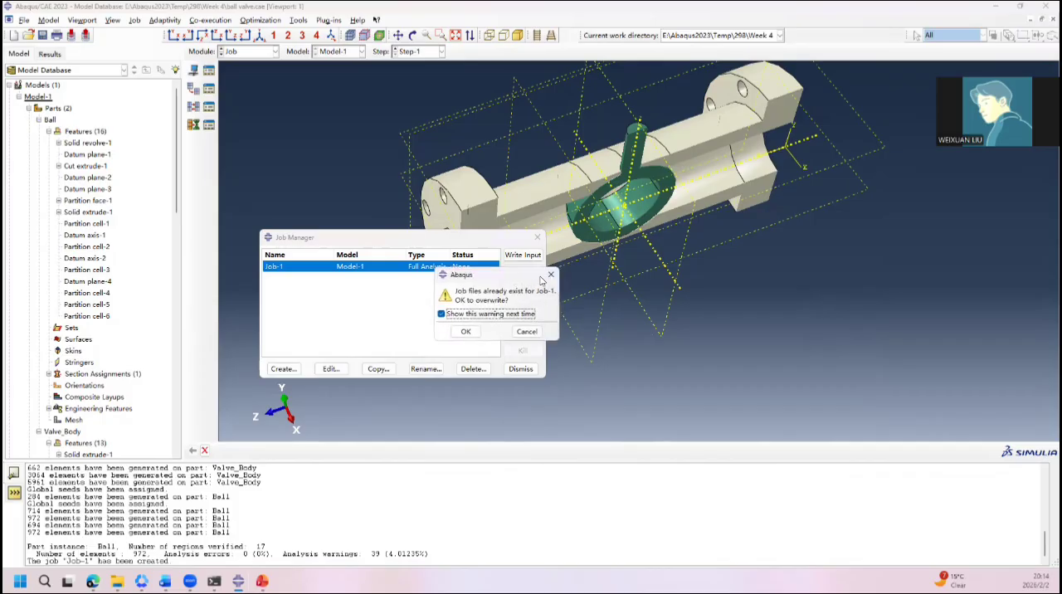
click(466, 334)
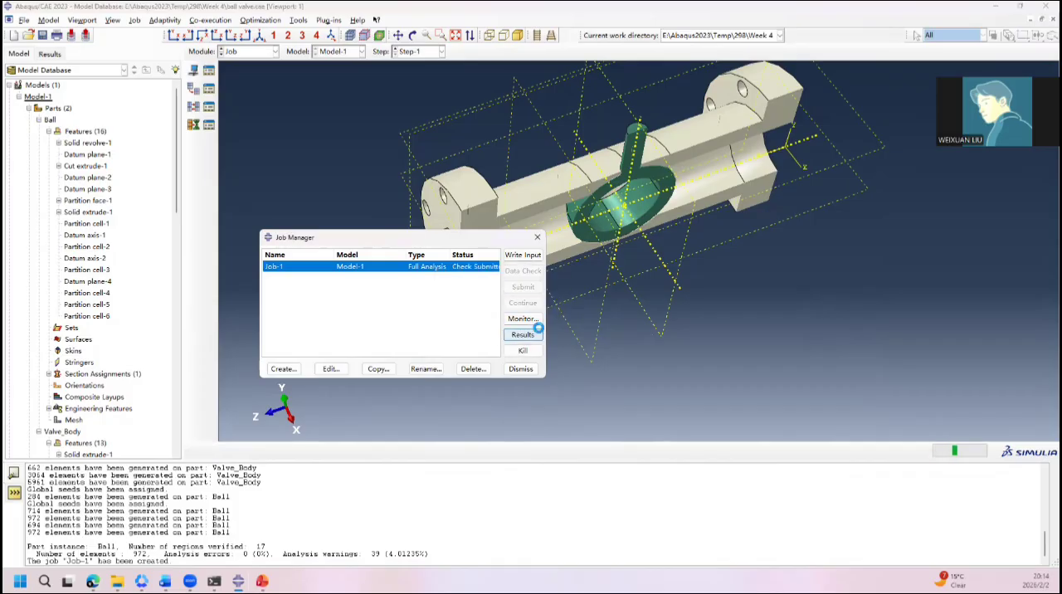
click(523, 318)
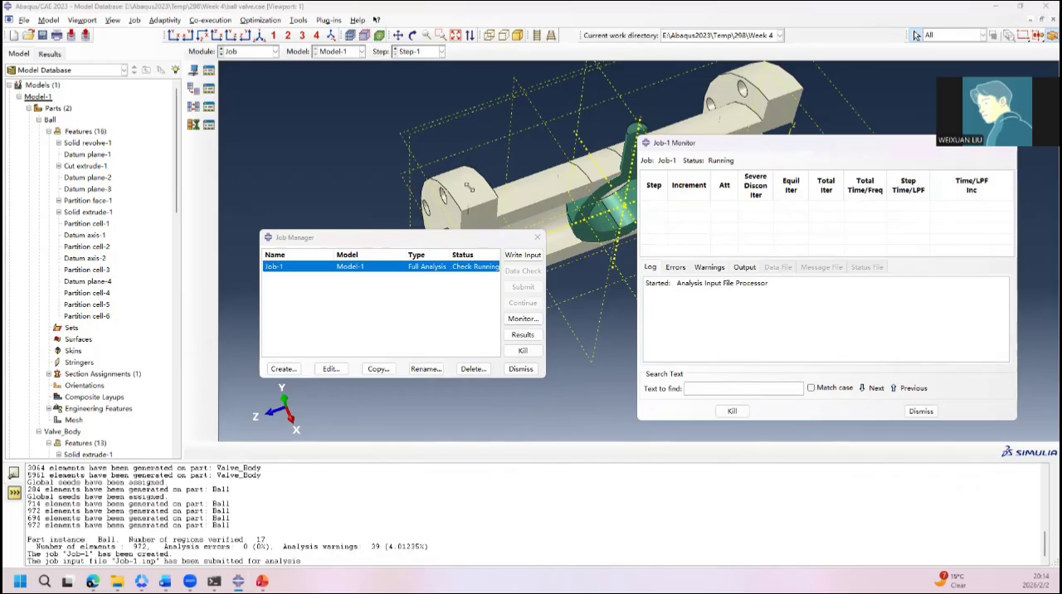
drag(708, 196, 710, 148)
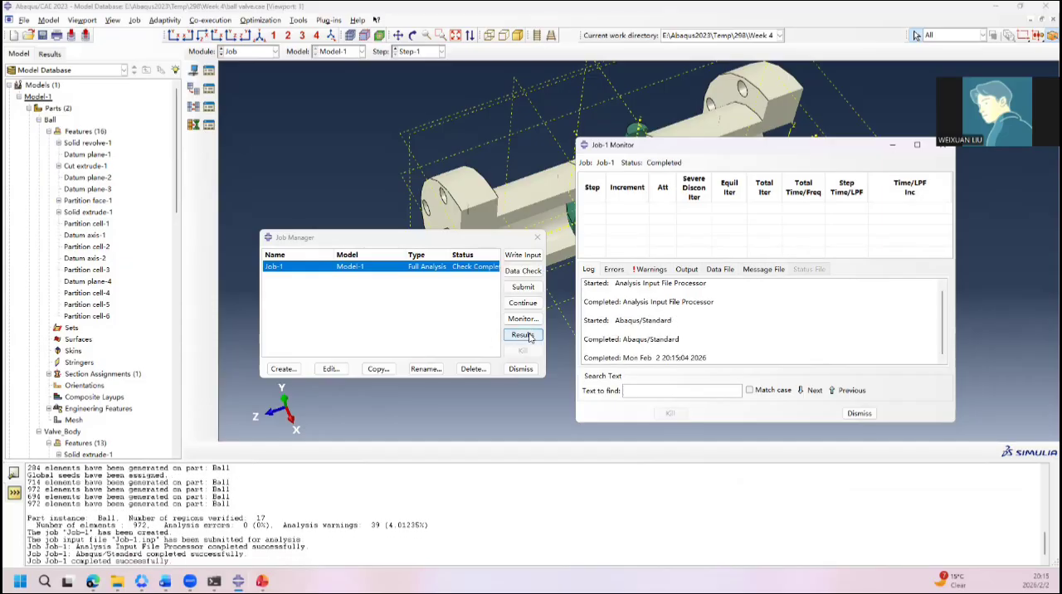
Step: Submit Job-1 for full analysis, overwriting the existing job files, and open its monitor
click(523, 287)
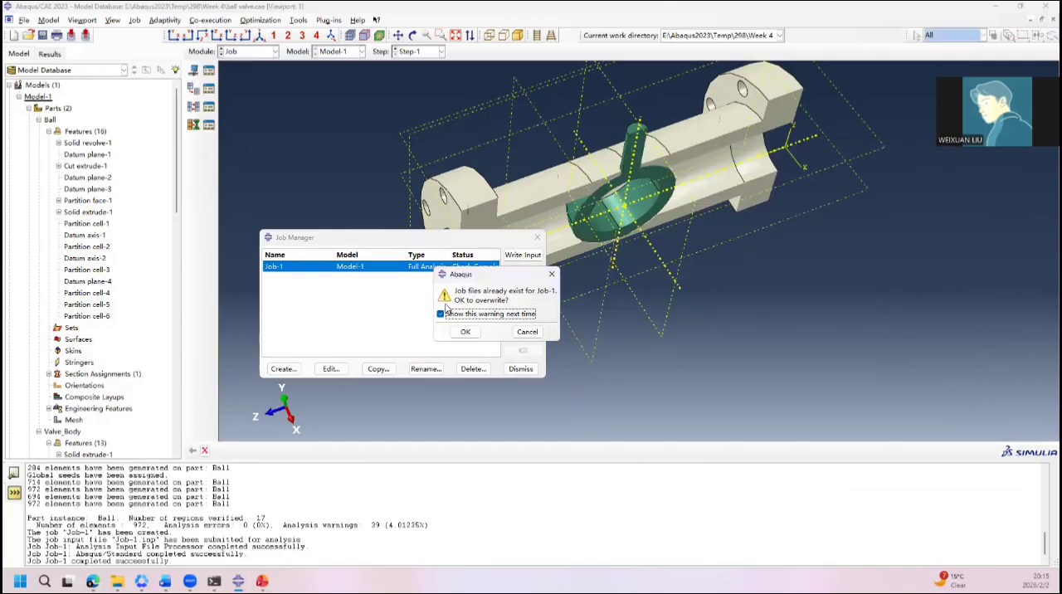
click(474, 331)
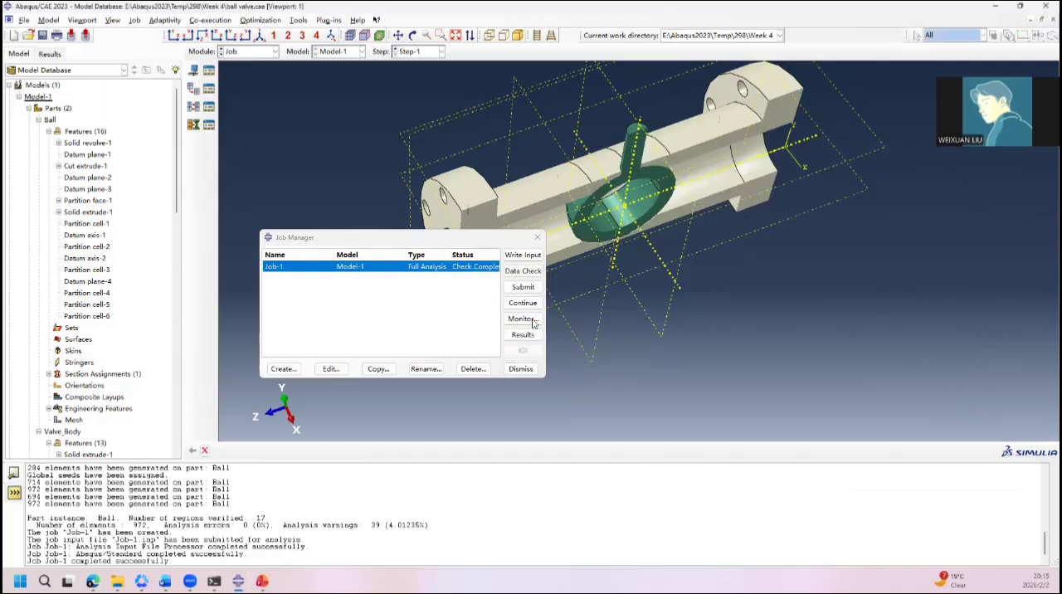
click(523, 318)
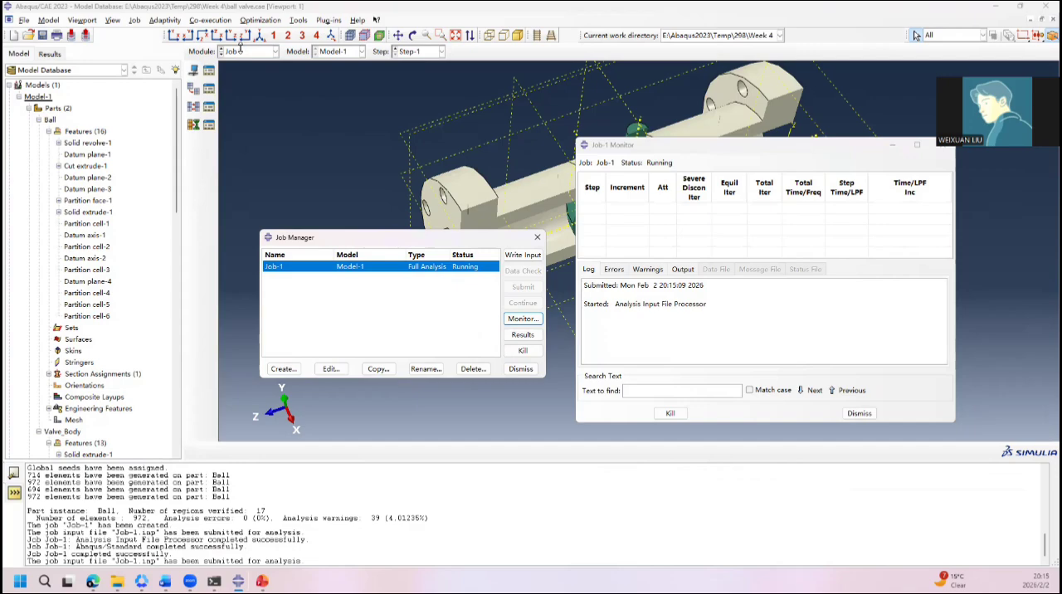
Step: Review the errors and warnings of the running Job-1, including the distorted-elements message, and return to its log
click(614, 269)
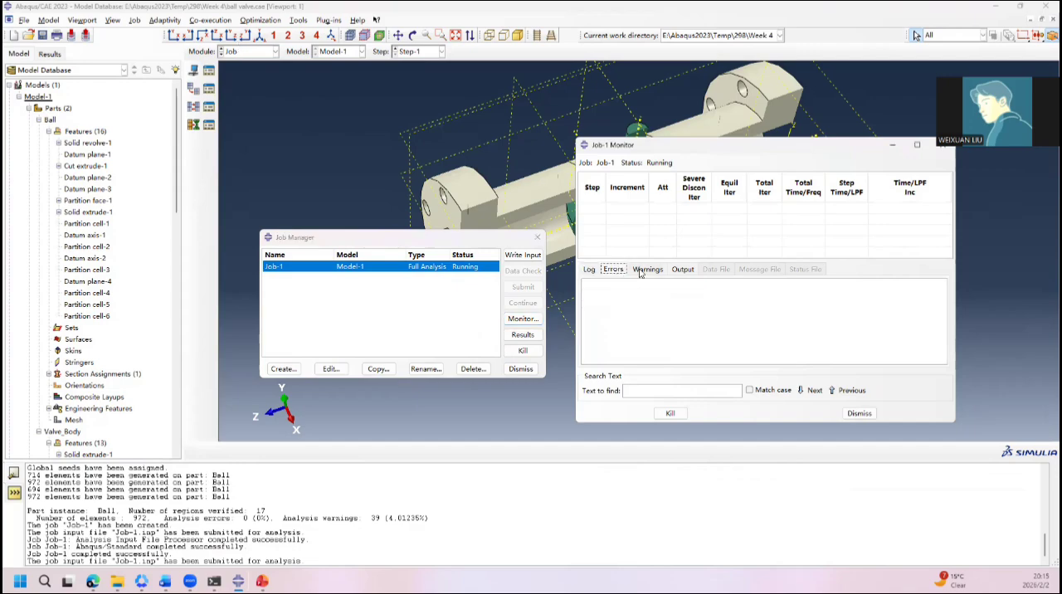
click(648, 270)
scroll(659, 308, up, 3)
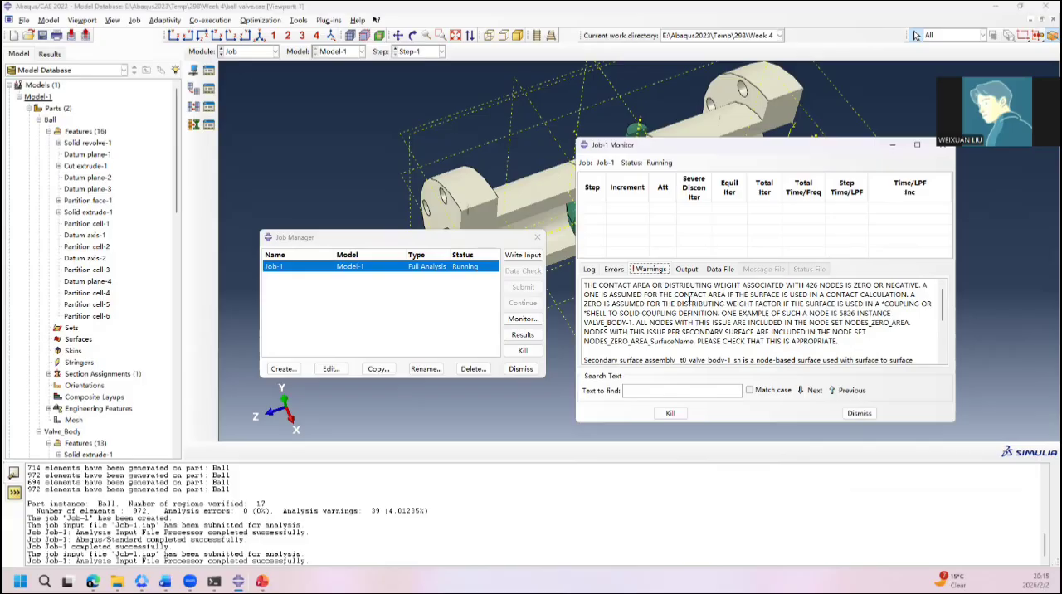
scroll(689, 301, down, 3)
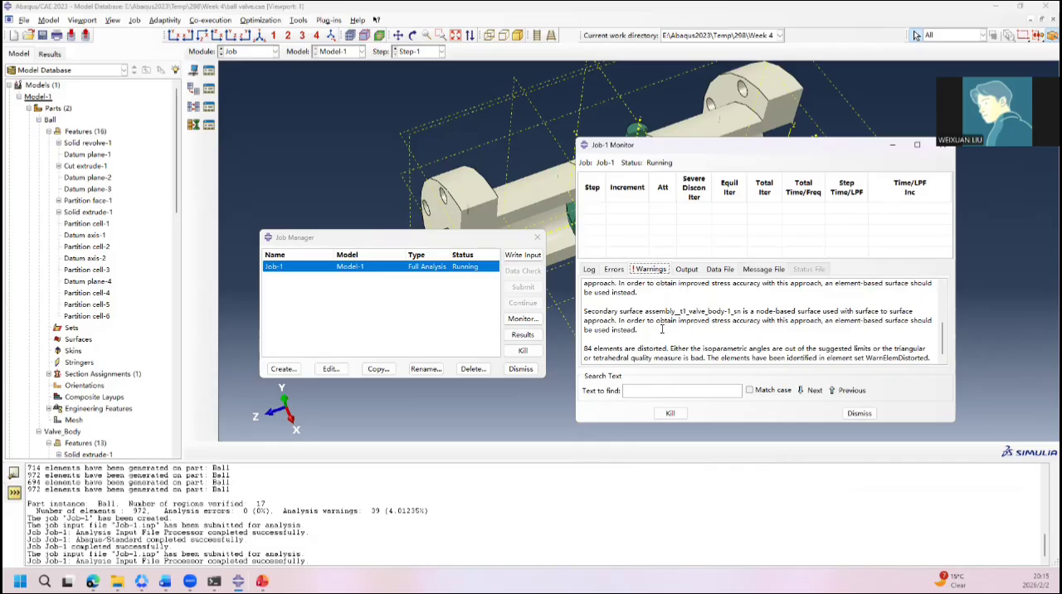
drag(669, 350, 774, 348)
click(804, 348)
click(589, 270)
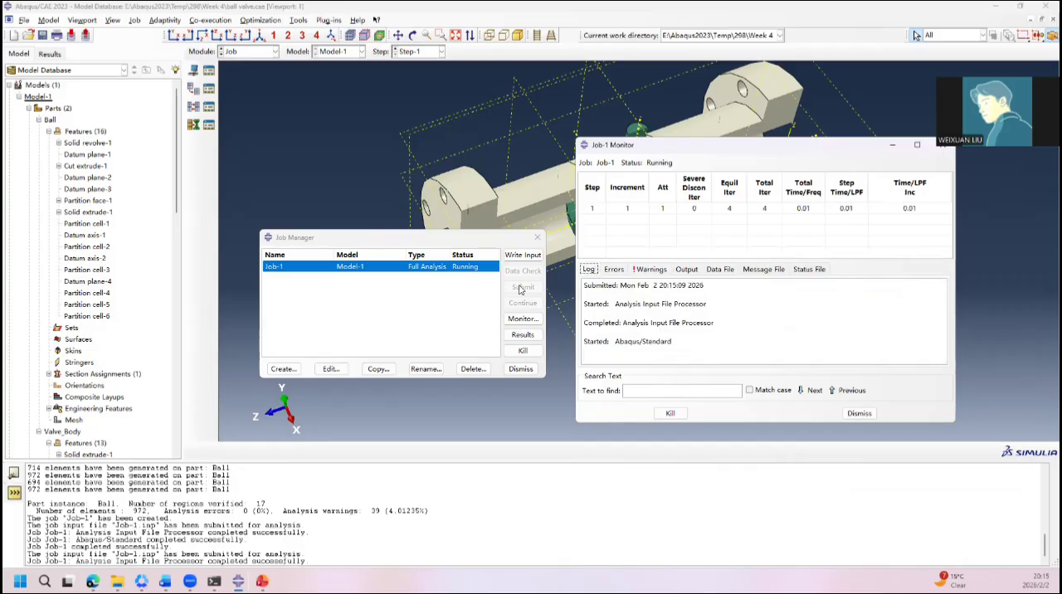
Step: Open the Job-1 results and plot the Mises stress contours on the deformed shape
click(521, 368)
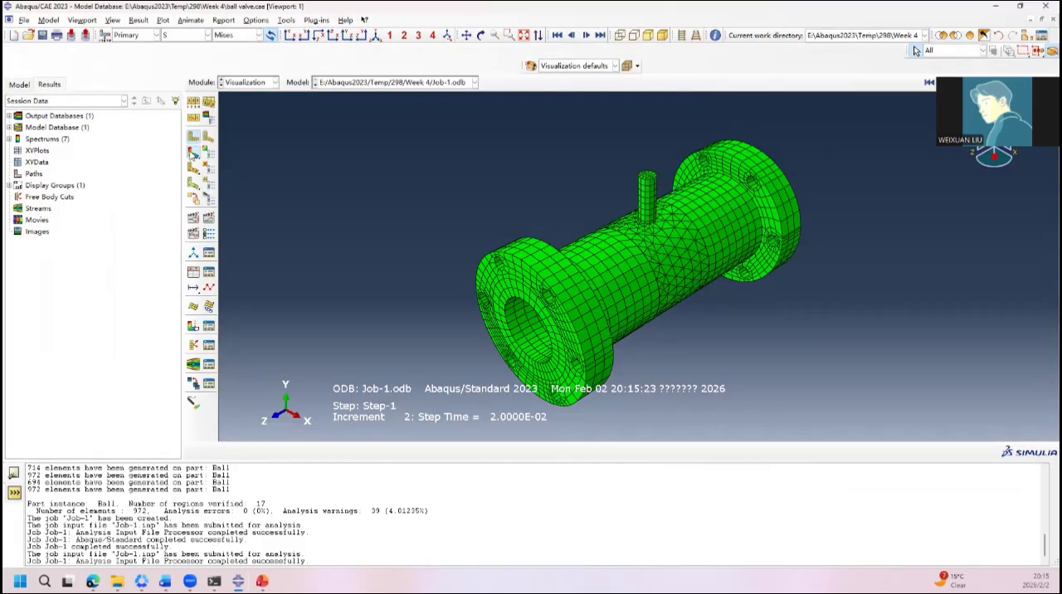
click(193, 153)
ctrl+alt+drag(710, 239, 710, 215)
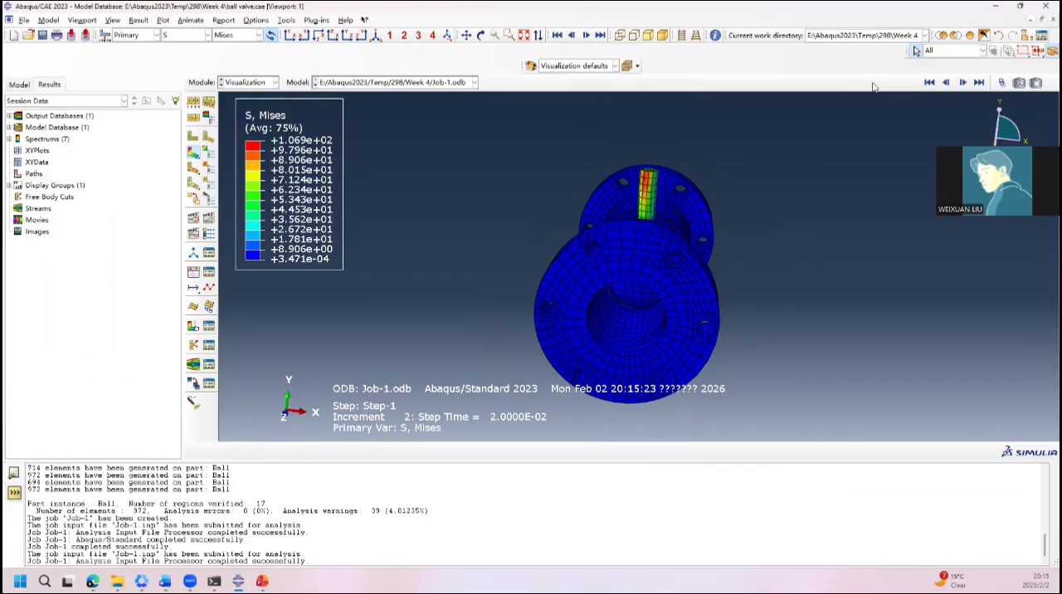
Step: Advance through the Job-1 result frames from the initial one, examining the stress on the stem, flanges and bore
click(930, 82)
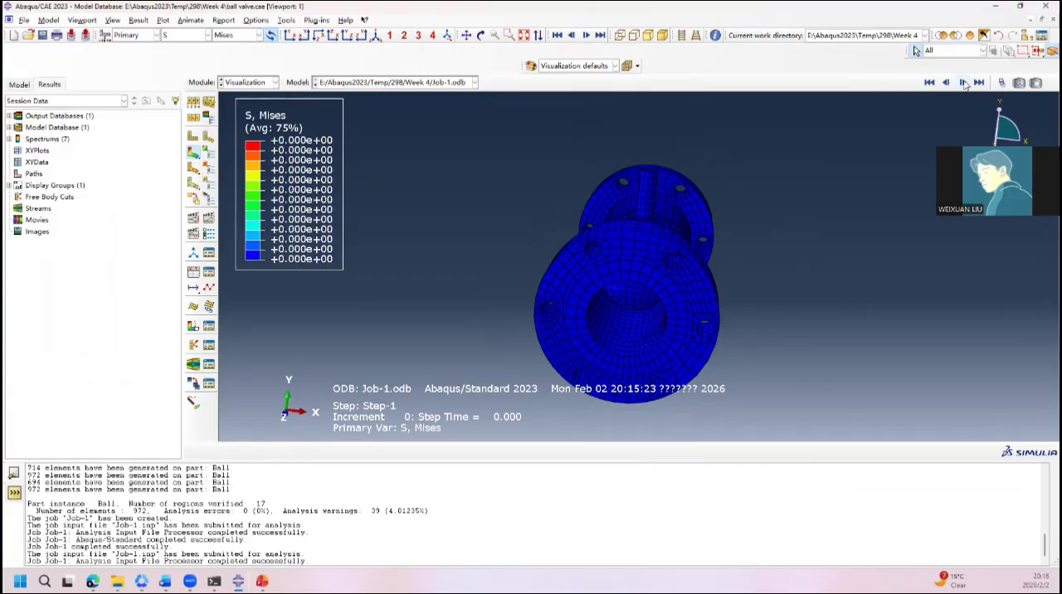
click(964, 84)
ctrl+alt+drag(743, 260, 672, 241)
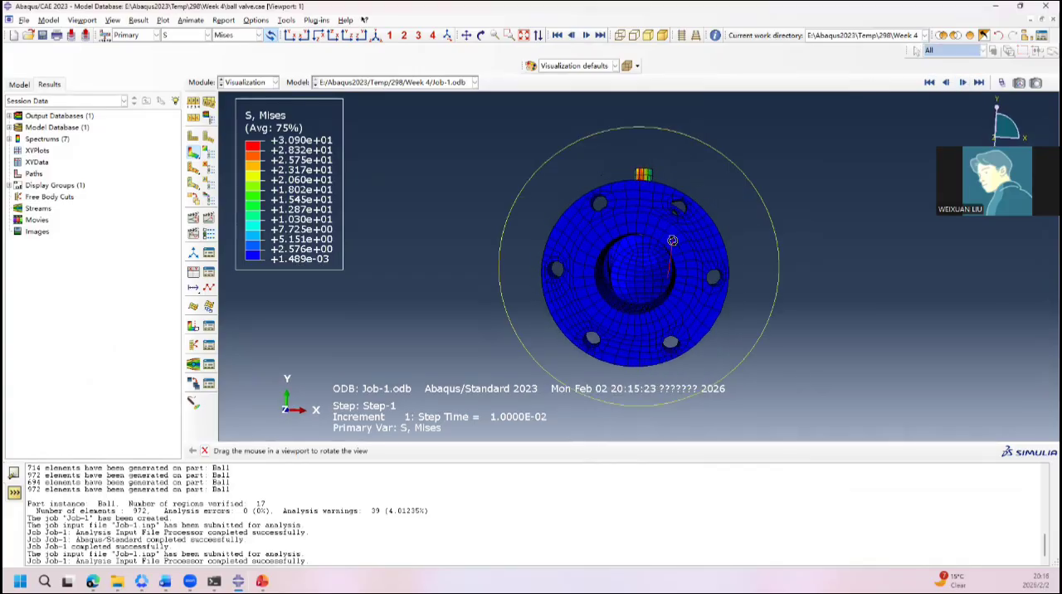
click(965, 84)
ctrl+alt+drag(615, 200, 626, 360)
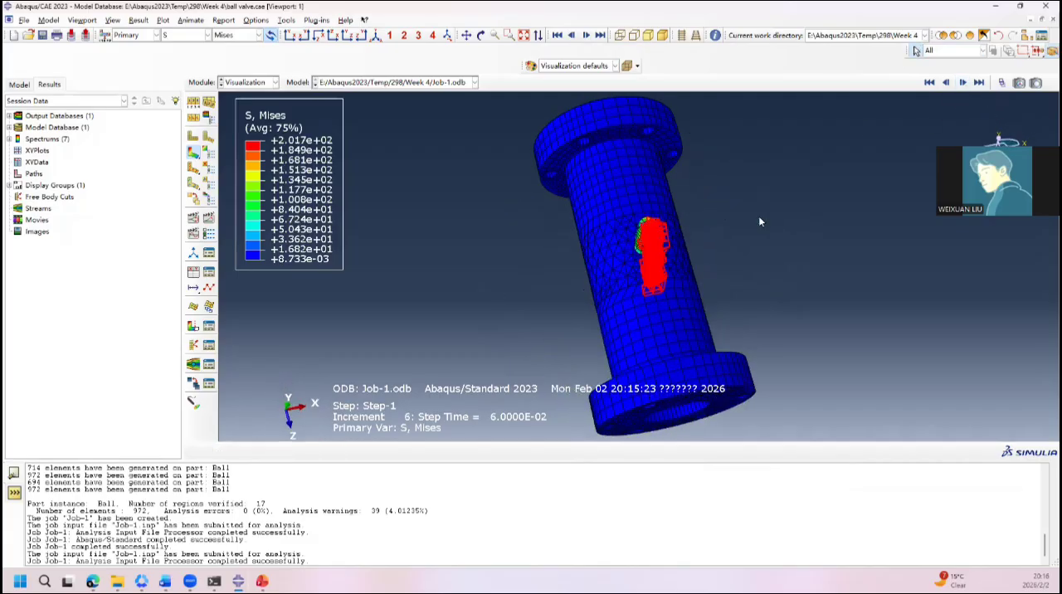
ctrl+alt+drag(671, 224, 649, 322)
scroll(640, 258, down, 5)
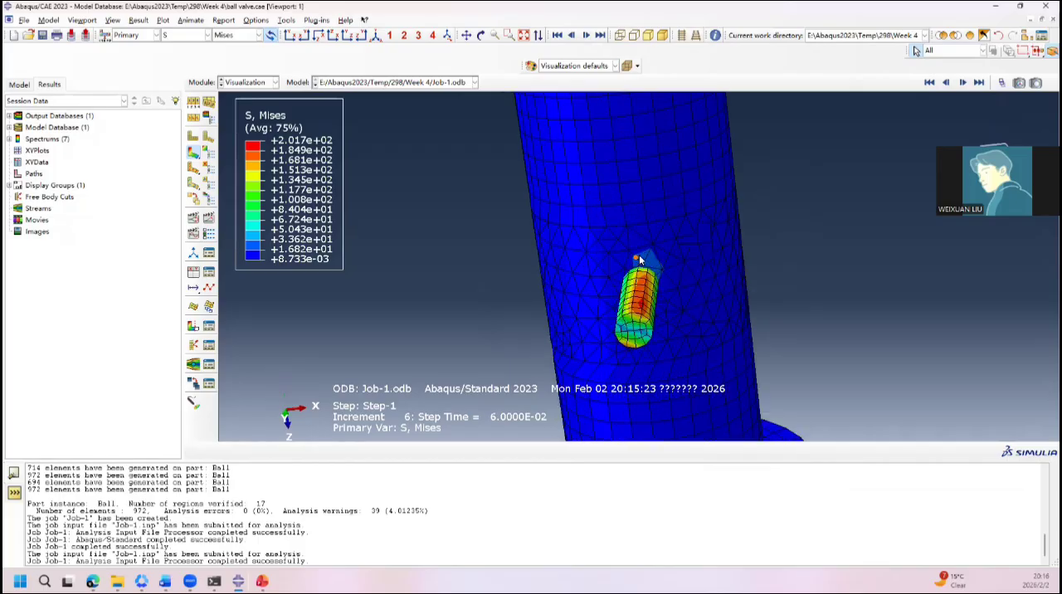
ctrl+alt+drag(639, 260, 548, 108)
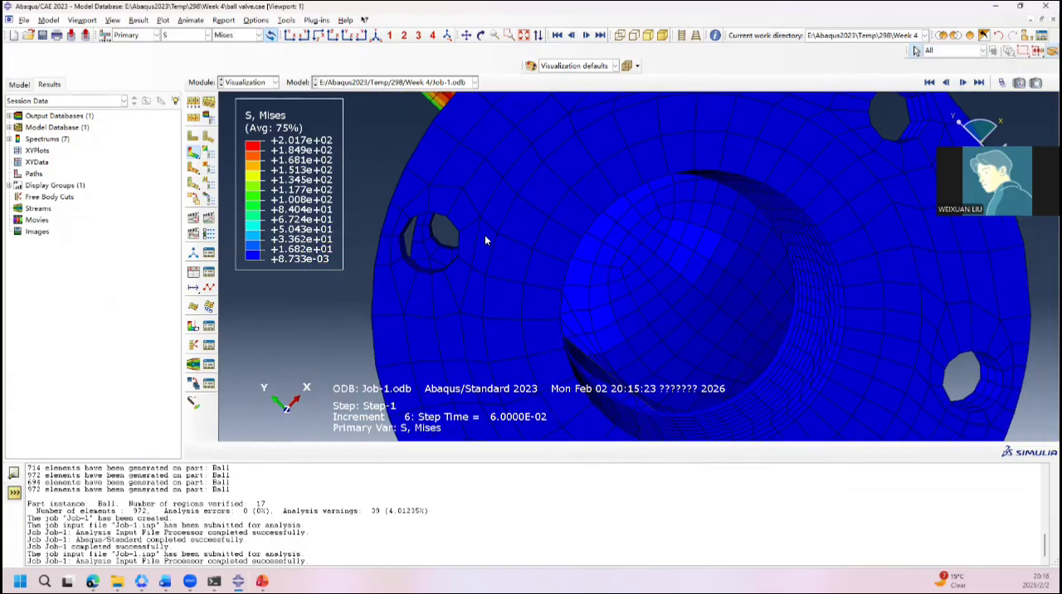
ctrl+alt+drag(694, 178, 664, 208)
Step: Go to the last available result frame and examine the stress where the stem meets the valve body
click(979, 82)
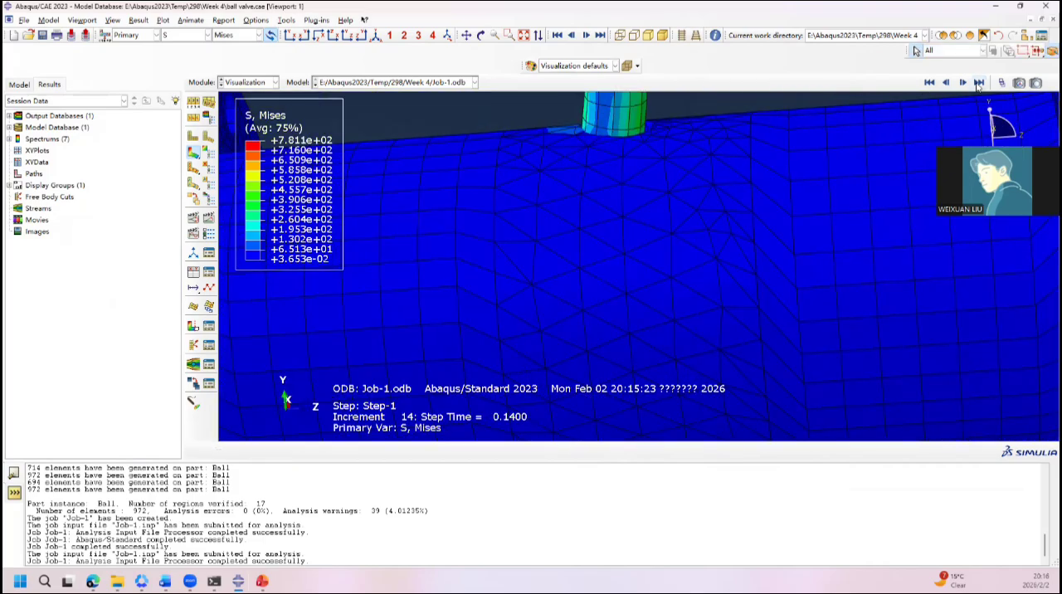
mouse_move(714, 179)
ctrl+alt+mouse_down()
mouse_move(670, 251)
mouse_move(701, 246)
mouse_move(717, 274)
mouse_move(695, 334)
mouse_move(705, 215)
mouse_move(685, 171)
mouse_move(721, 171)
ctrl+alt+mouse_up()
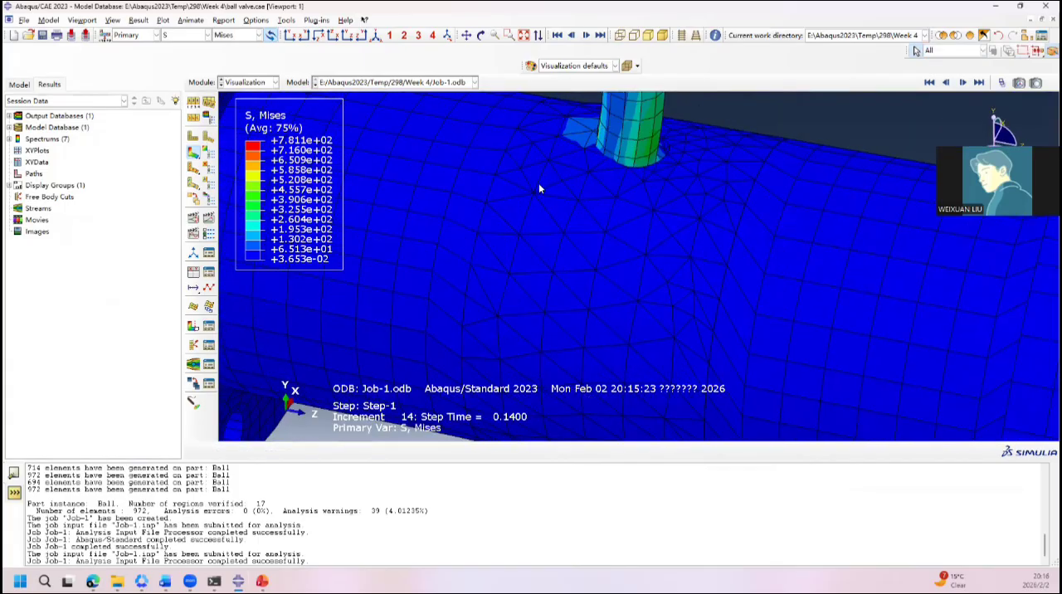
ctrl+alt+drag(539, 190, 479, 175)
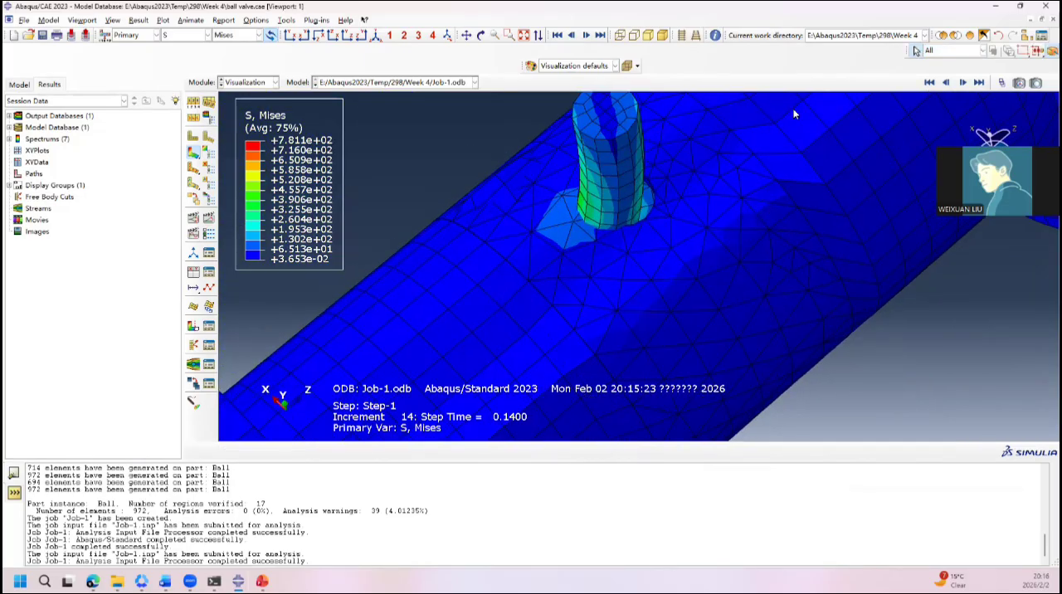
Step: Create a Displacement/Rotation boundary condition named BC-3 in Step-1 on the stem's cylindrical surface
click(252, 85)
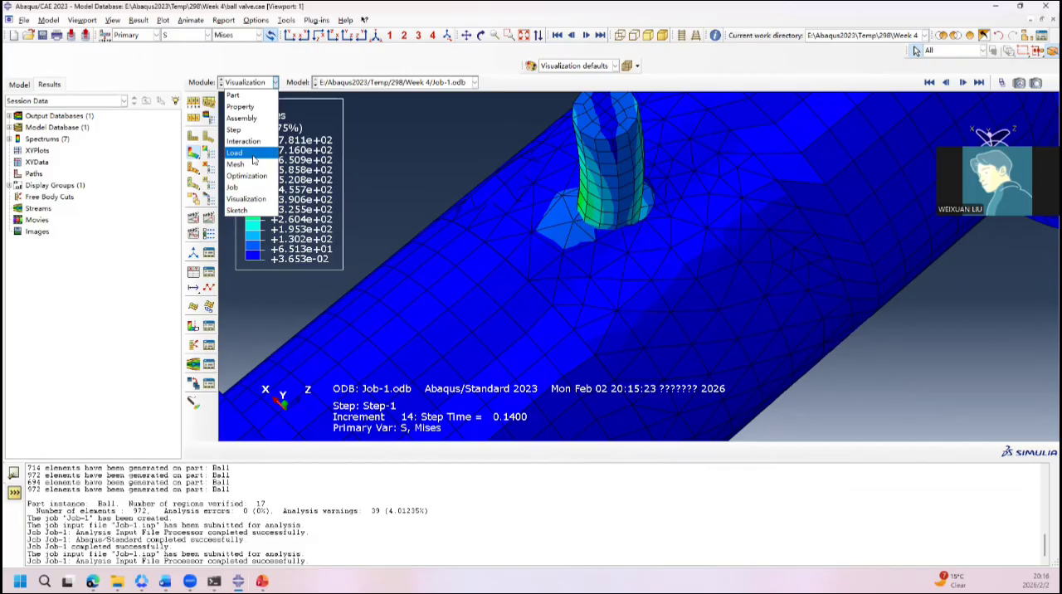
click(254, 160)
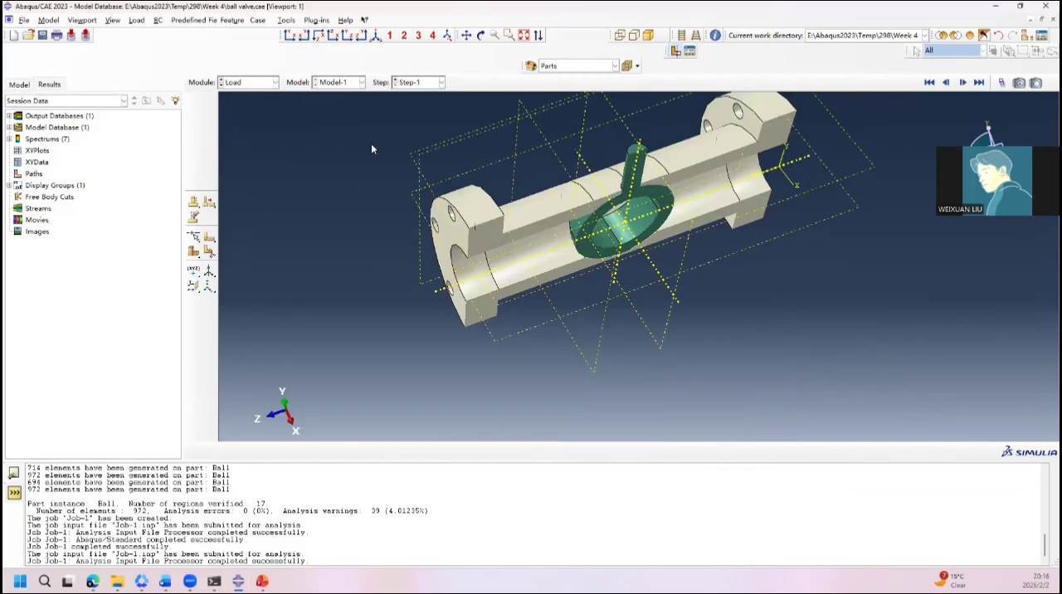
click(209, 105)
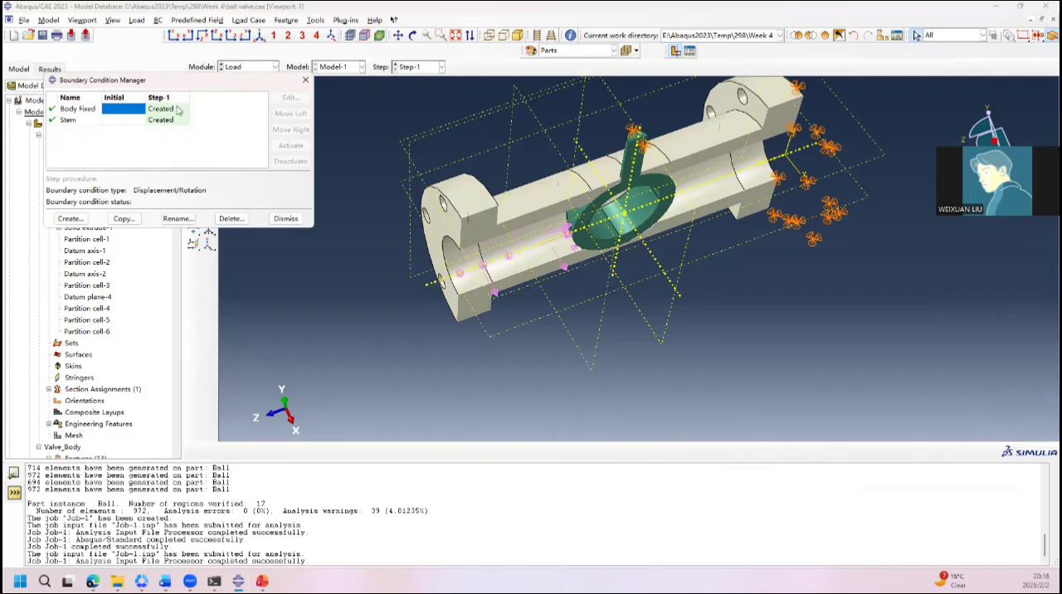
click(70, 219)
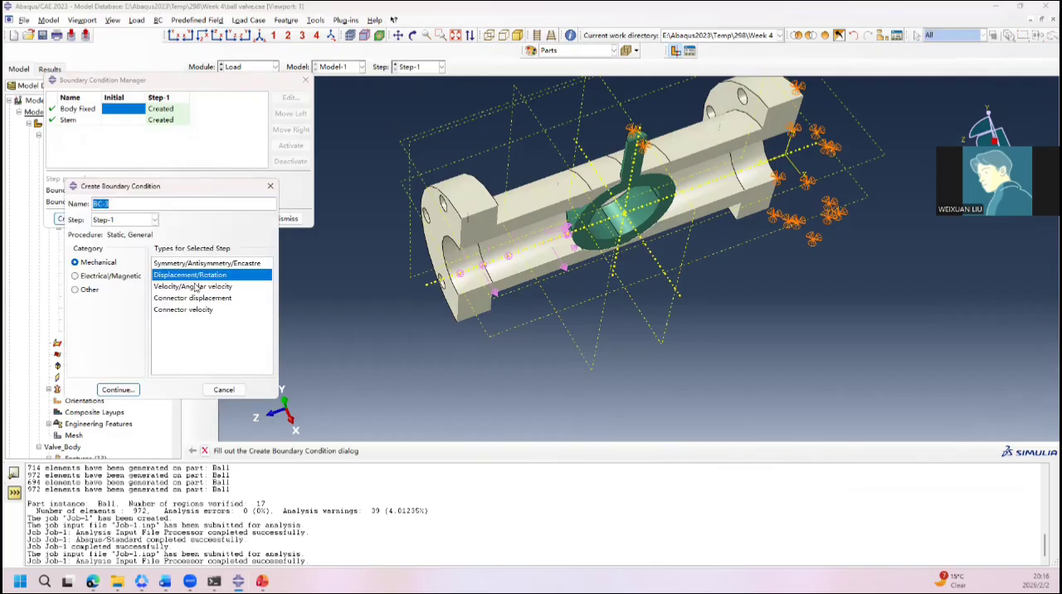
click(120, 390)
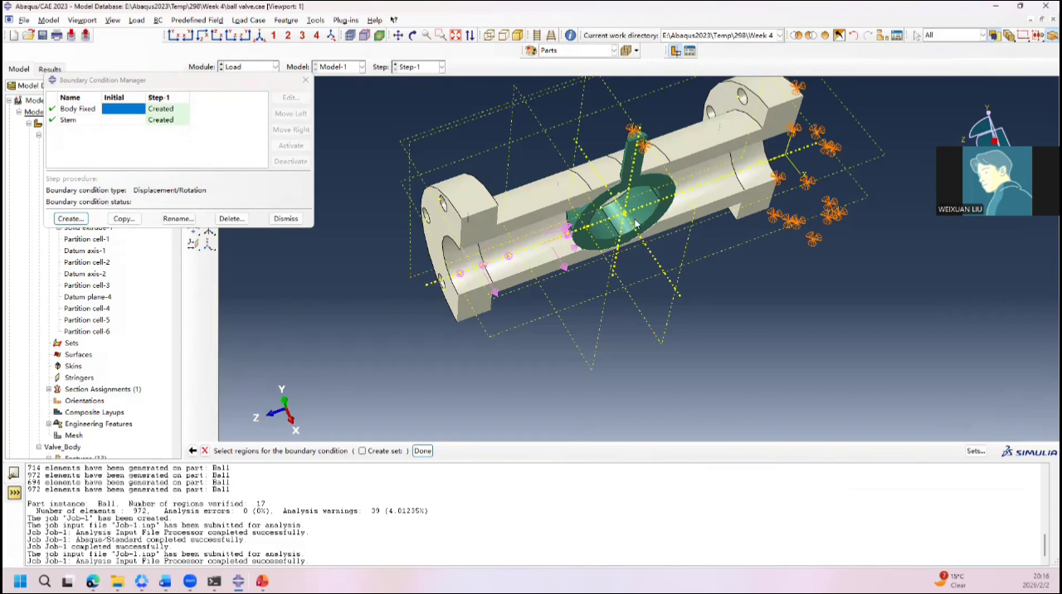
ctrl+alt+drag(637, 198, 711, 340)
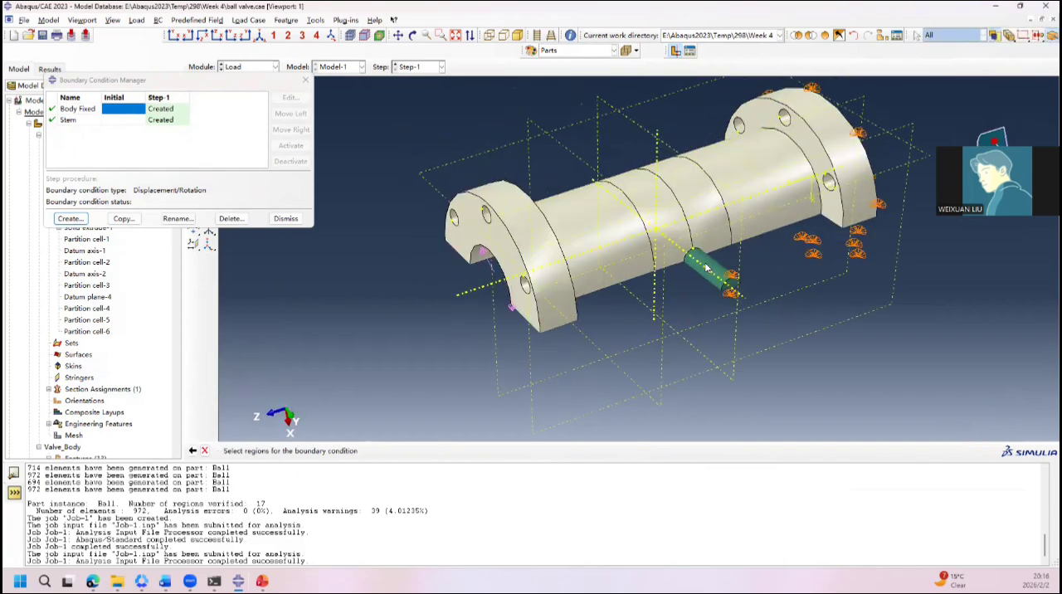
click(707, 266)
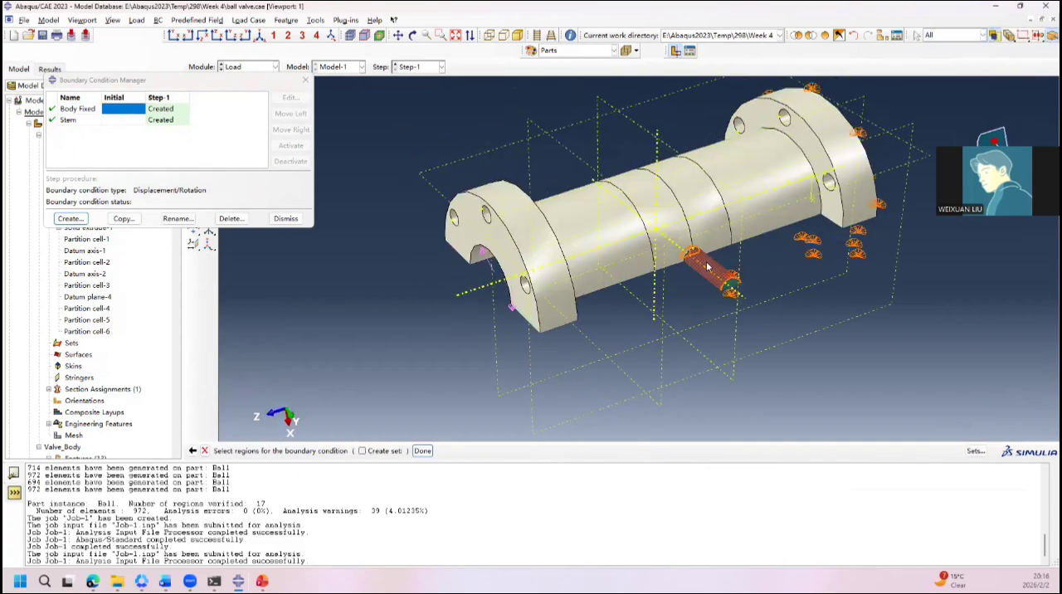
click(423, 451)
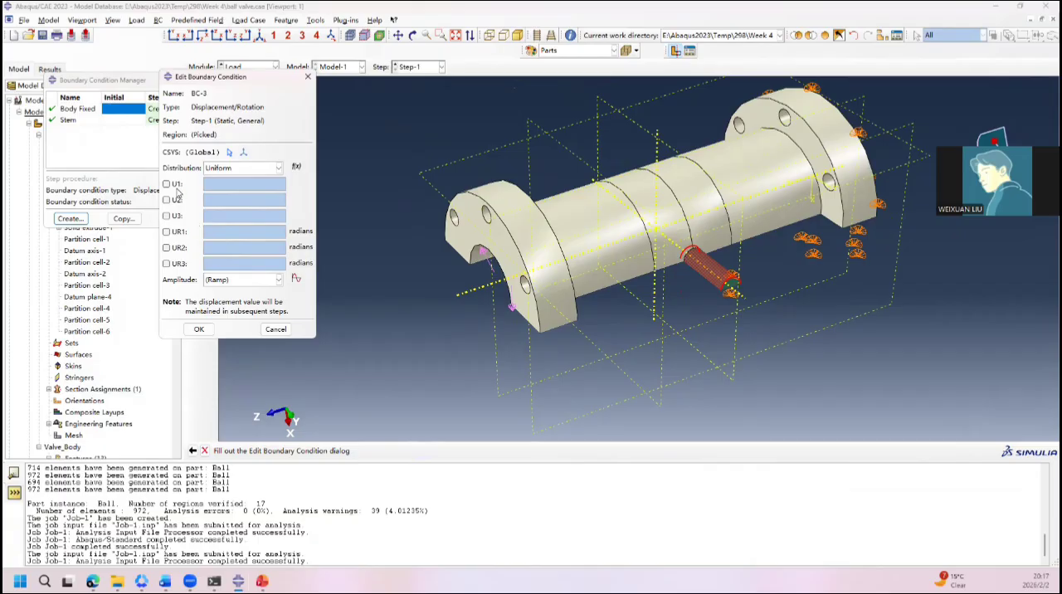
Step: Constrain U1, U2 and U3 for BC-3 and close the boundary condition manager
click(177, 184)
click(177, 200)
click(177, 216)
click(196, 329)
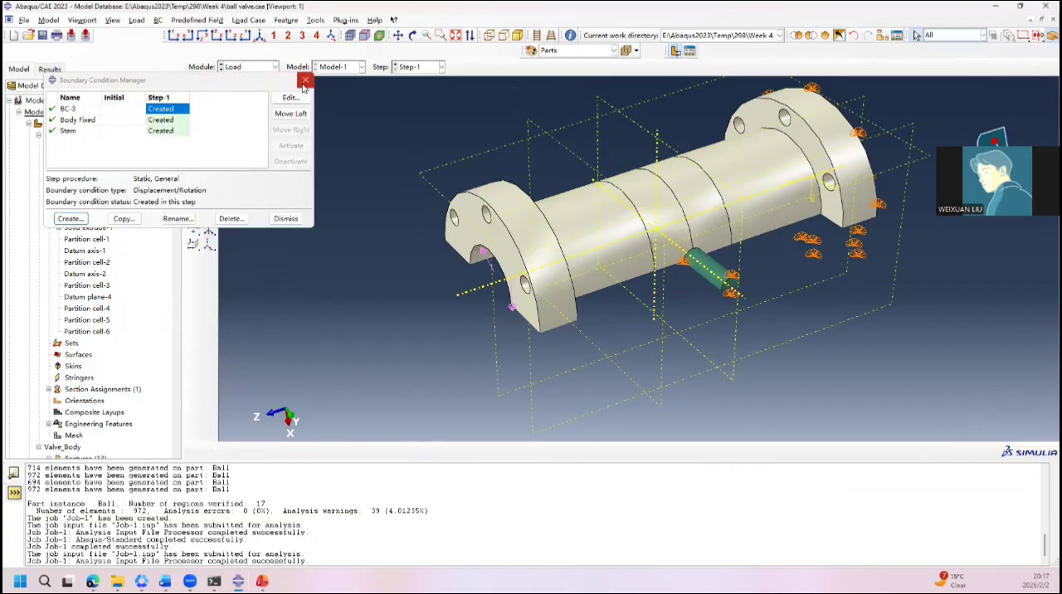
click(312, 81)
Step: Kill the running Job-1 and resubmit it, overwriting the existing job files
click(247, 68)
click(242, 170)
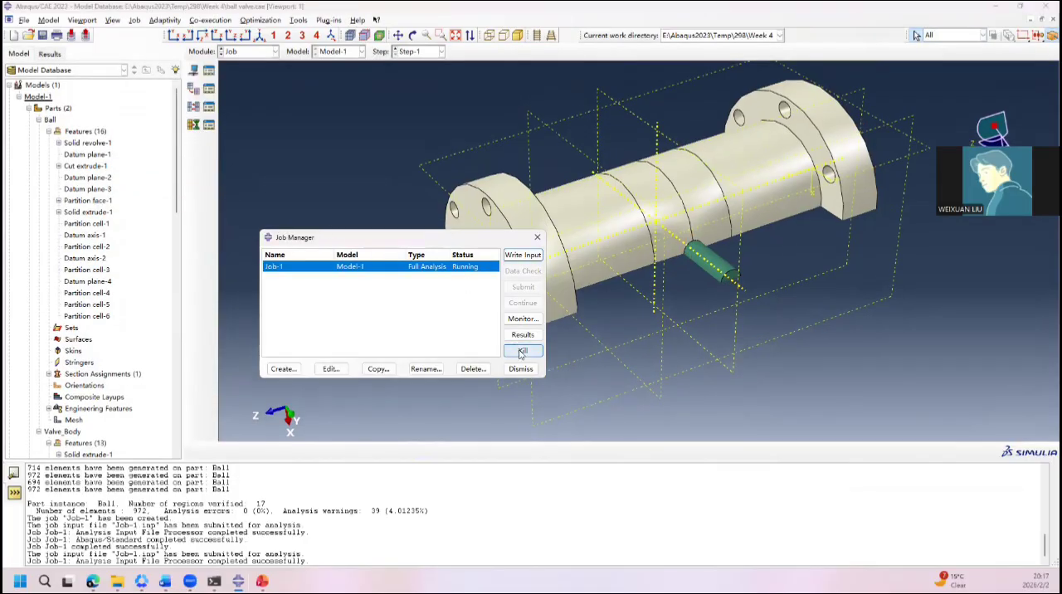
click(523, 352)
click(513, 302)
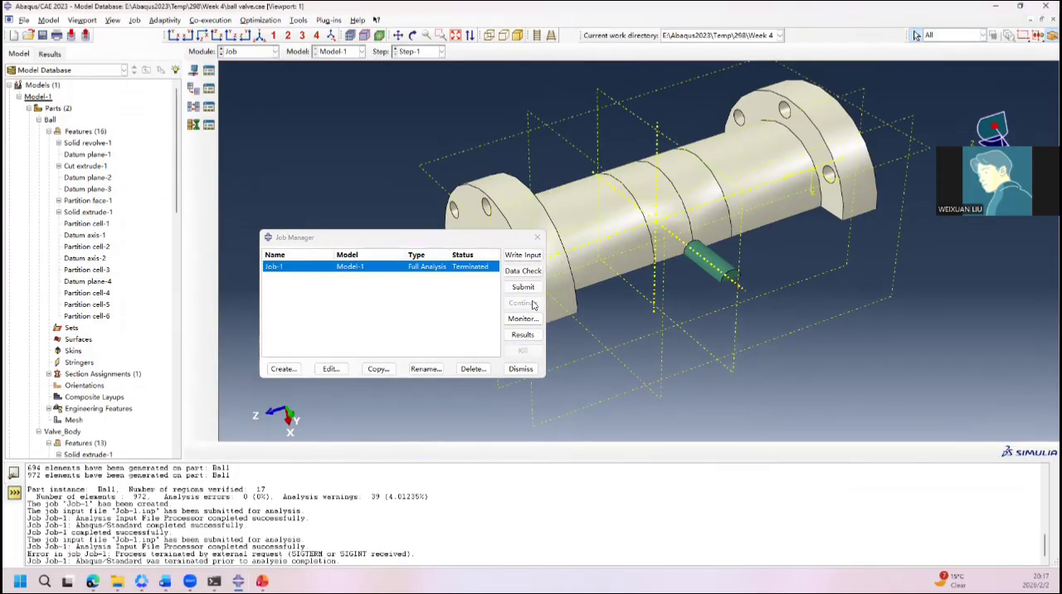
click(533, 288)
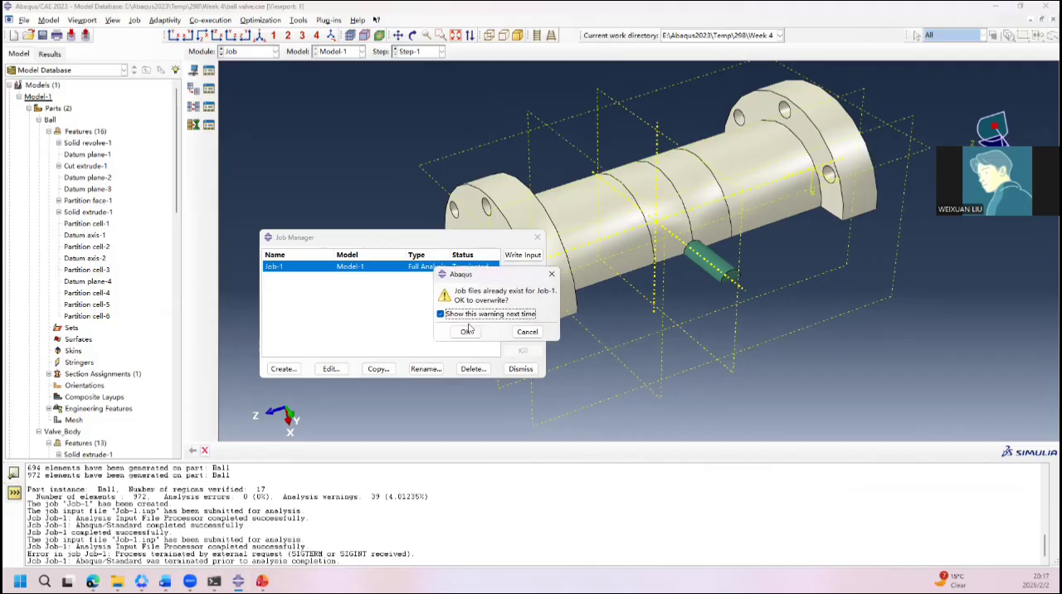
click(467, 331)
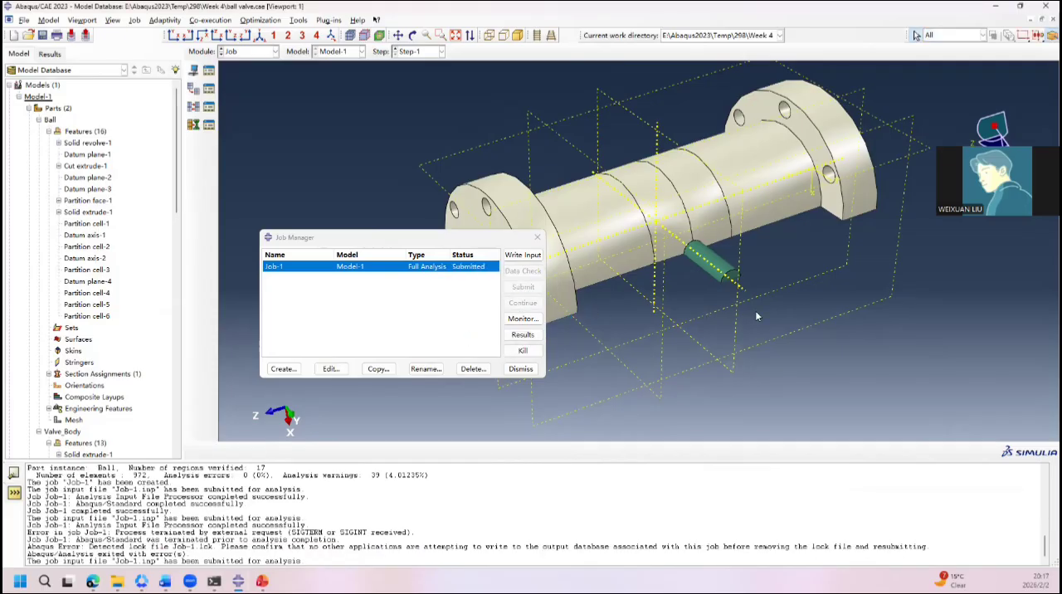
Step: Inspect the ball and stem geometry and check the errors in the Job-1 monitor
ctrl+alt+drag(756, 315, 595, 178)
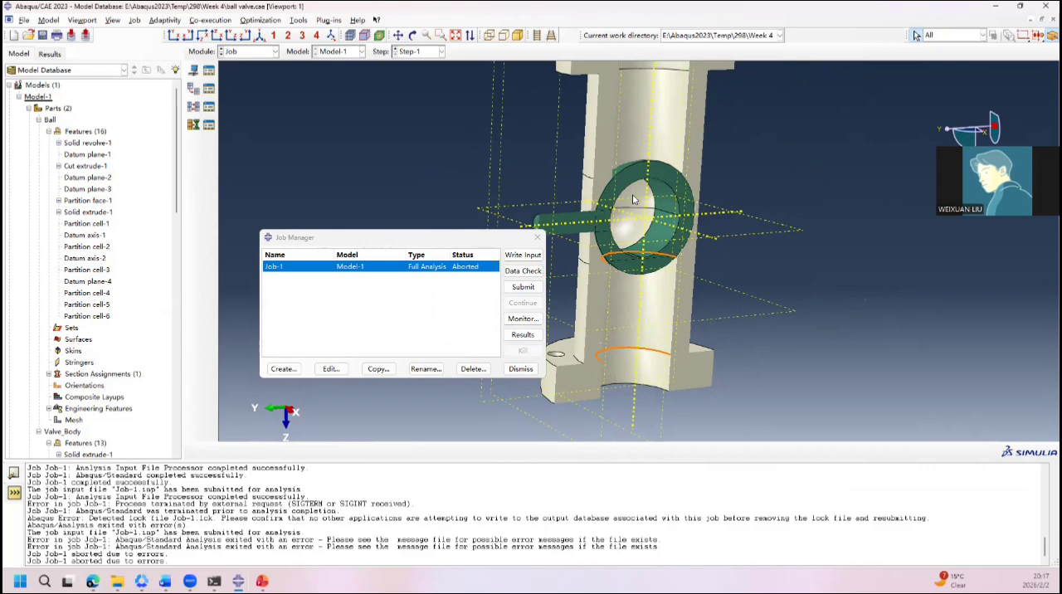
scroll(630, 233, down, 5)
ctrl+alt+drag(631, 217, 556, 181)
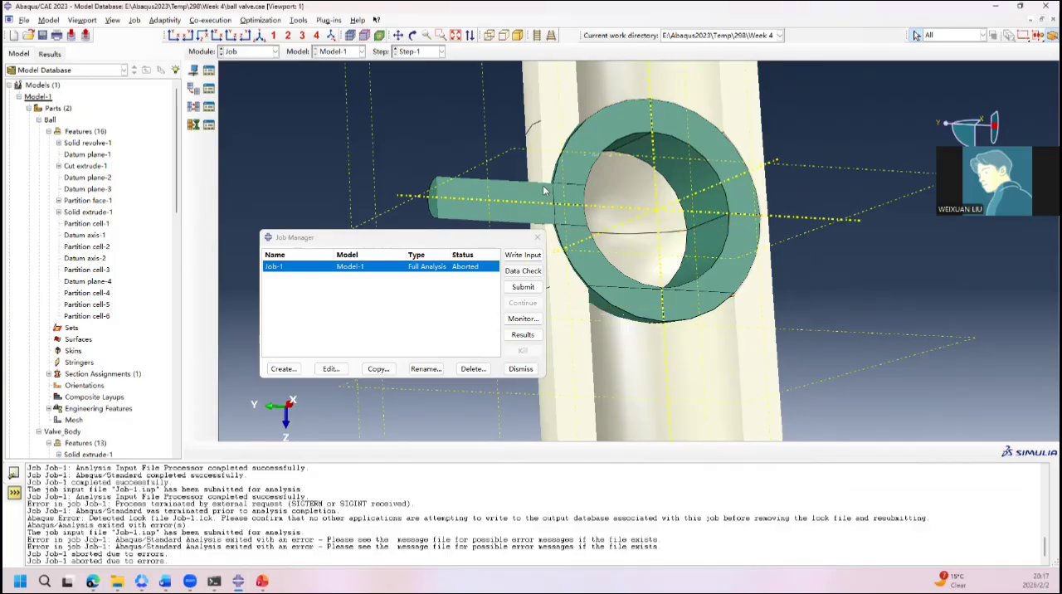
ctrl+alt+drag(540, 180, 597, 301)
click(523, 319)
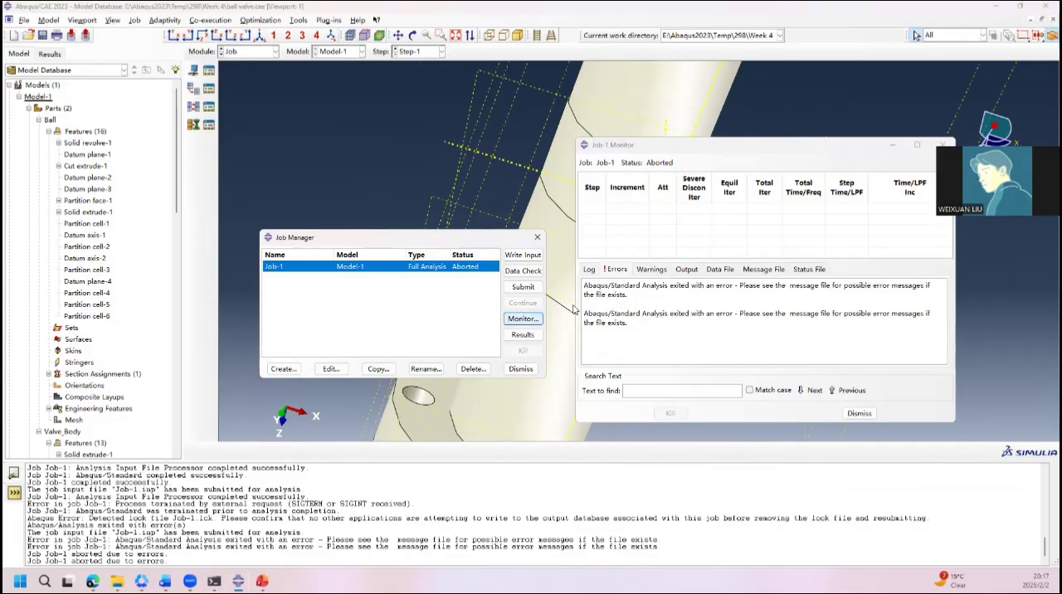
Step: Submit Job-1 again, overwriting the existing job files
click(523, 286)
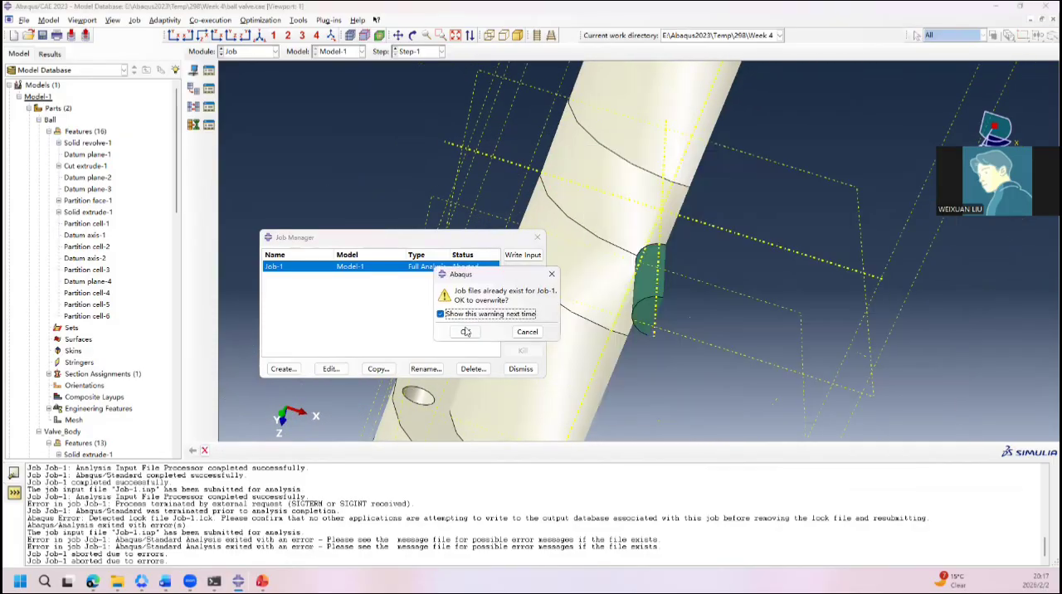
click(465, 332)
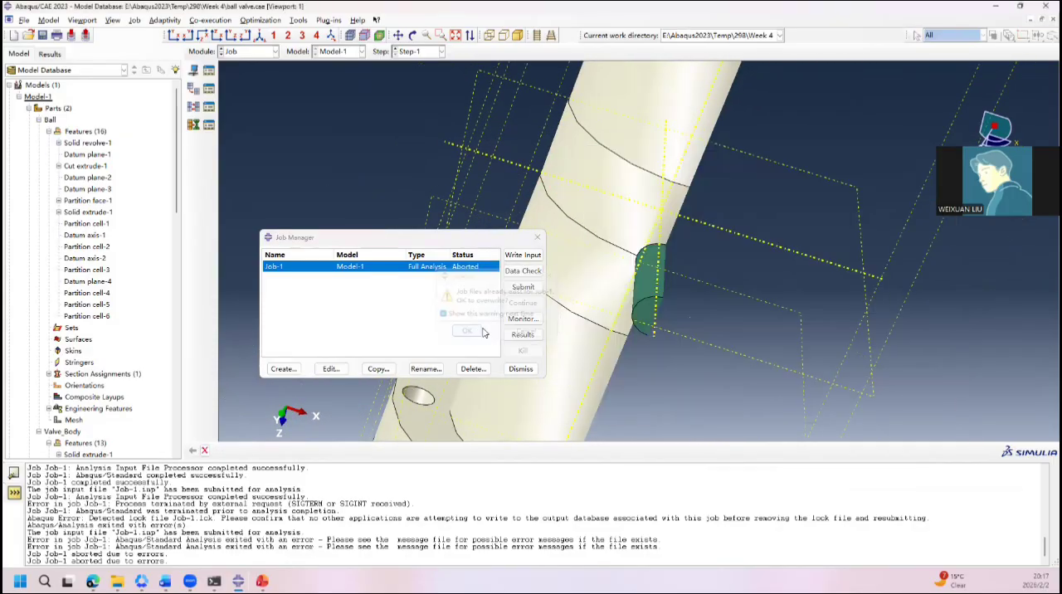
click(527, 289)
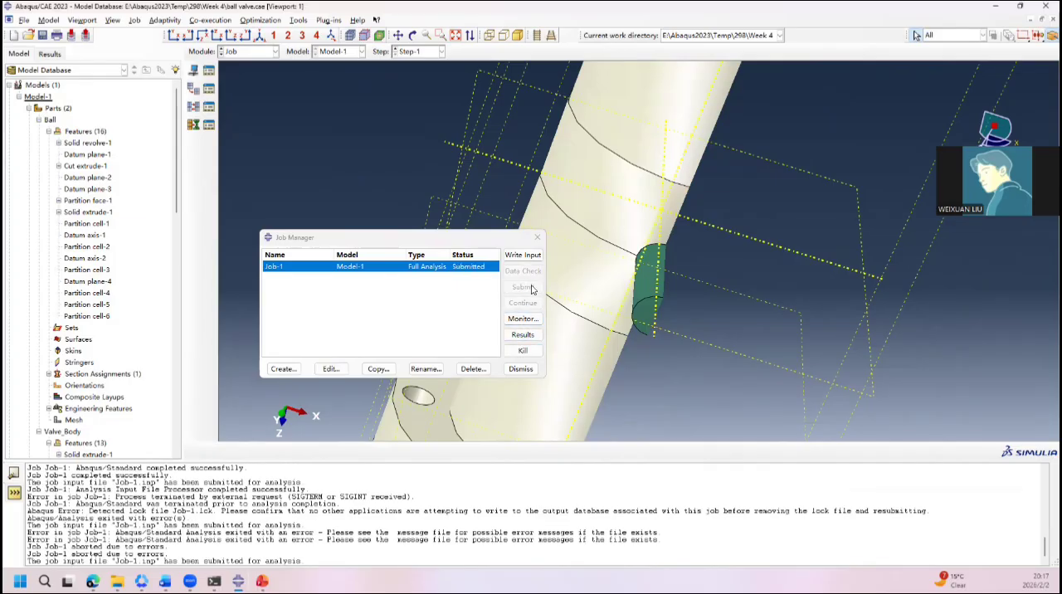
Step: Try to open the Job-1 results, dismiss the error, and return to the Job module
click(523, 335)
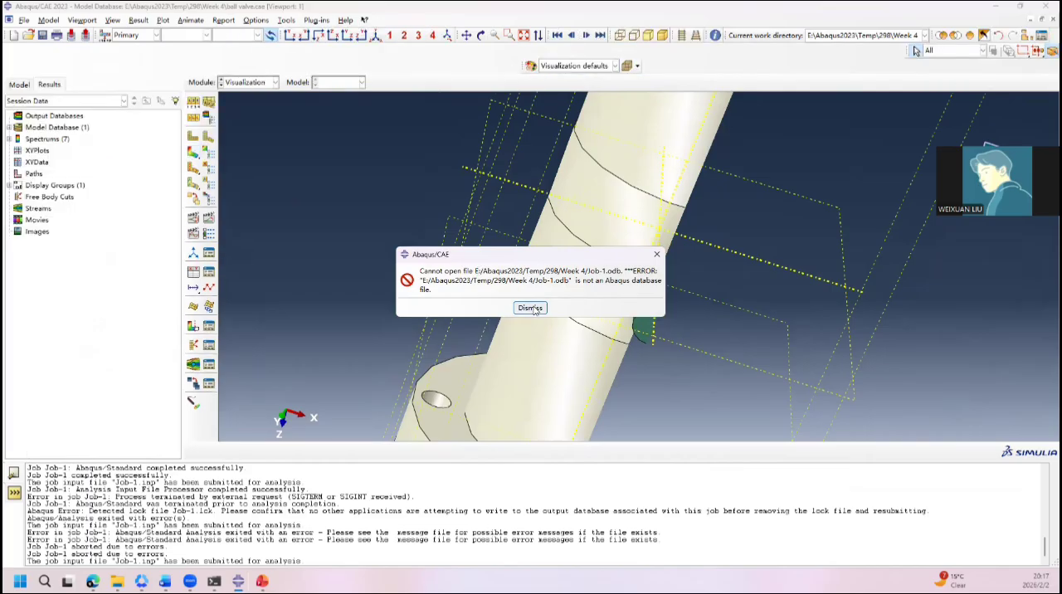
click(529, 308)
click(9, 127)
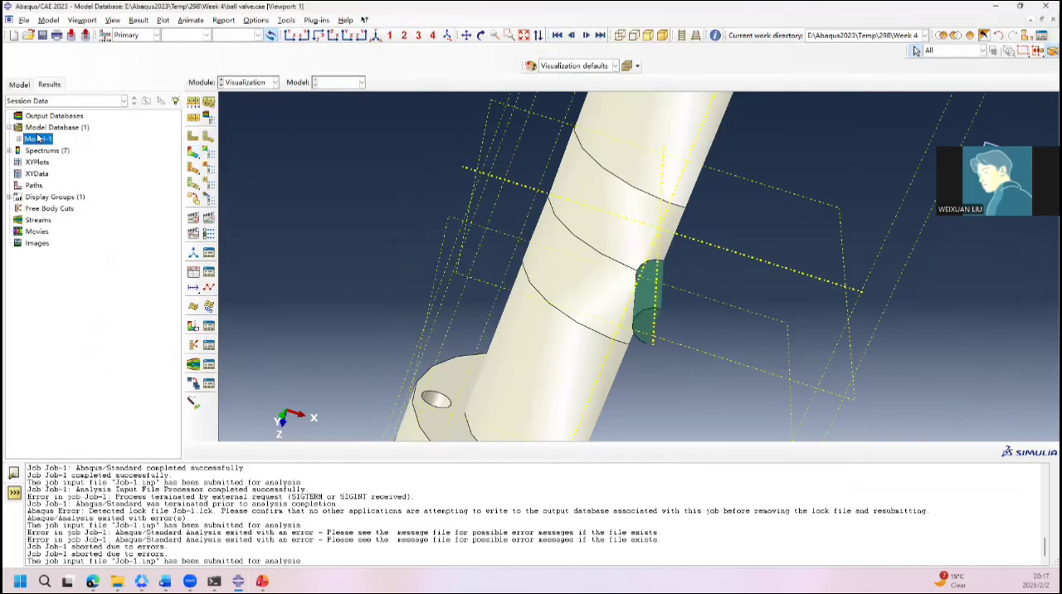
right_click(35, 139)
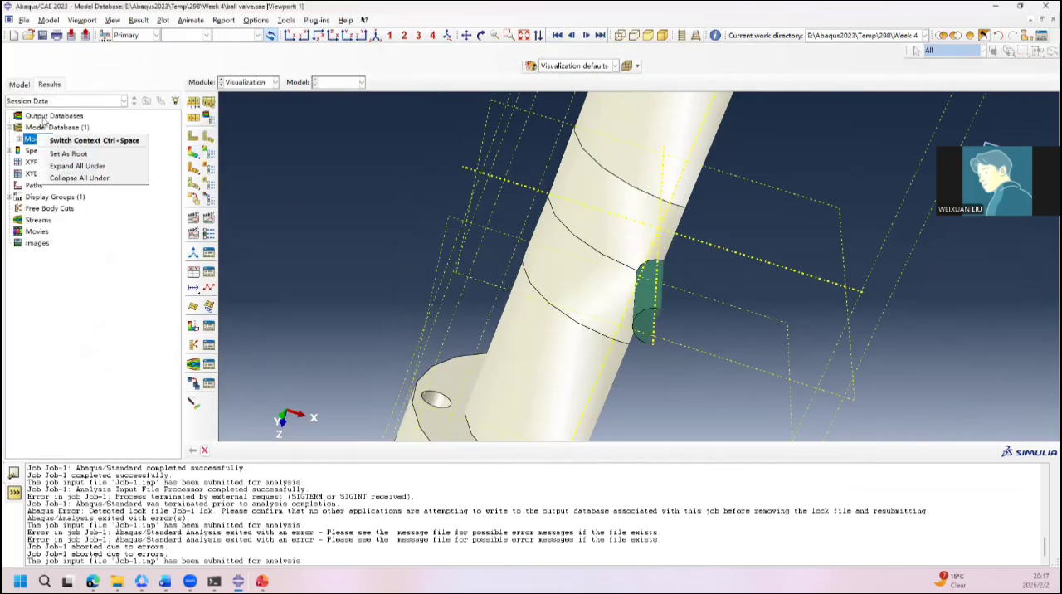
click(273, 83)
click(274, 82)
click(233, 187)
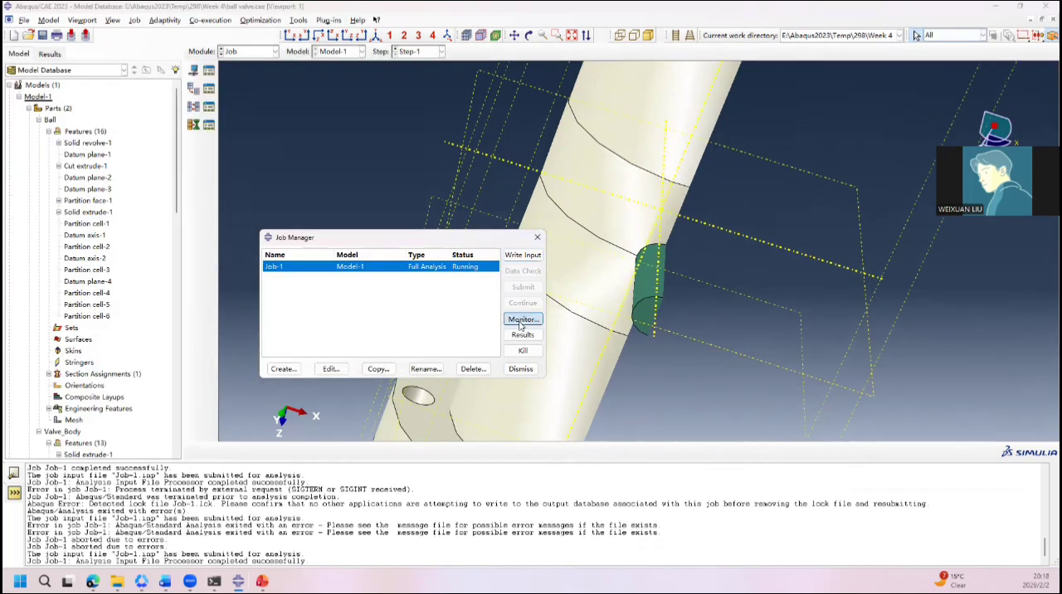
Step: Monitor the running Job-1 and open its output database for post-processing
click(523, 319)
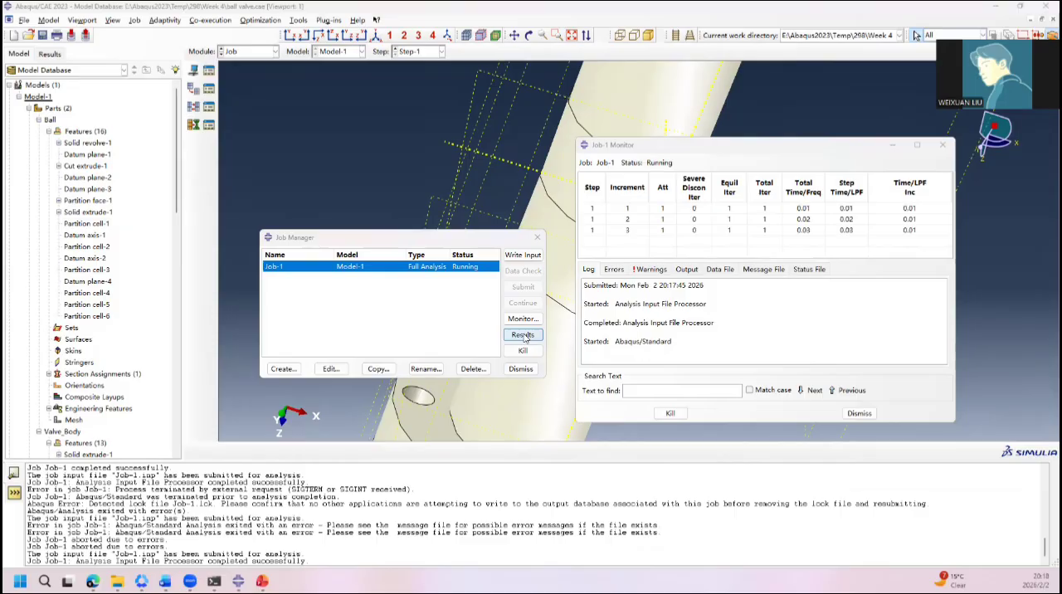
click(523, 335)
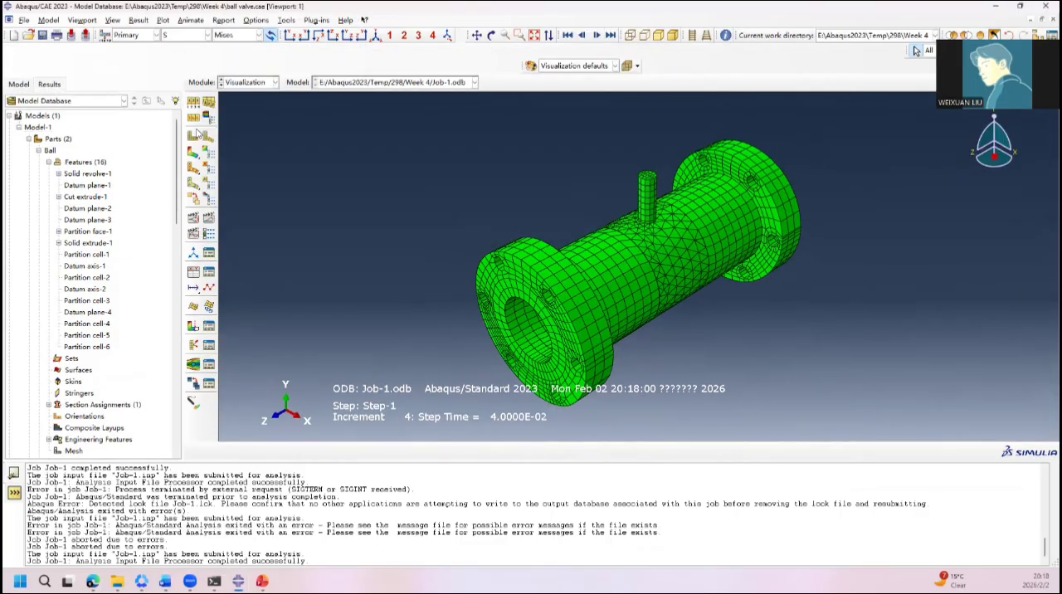
Step: Plot the Mises stress contours on the deformed valve and turn the view to look into the bore
click(196, 155)
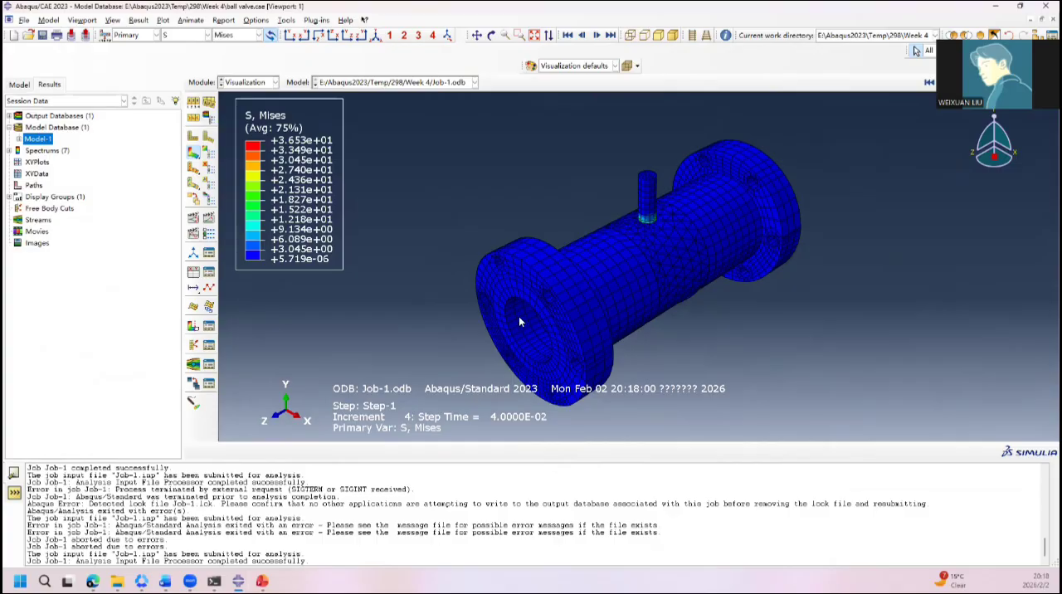
ctrl+alt+drag(518, 315, 581, 236)
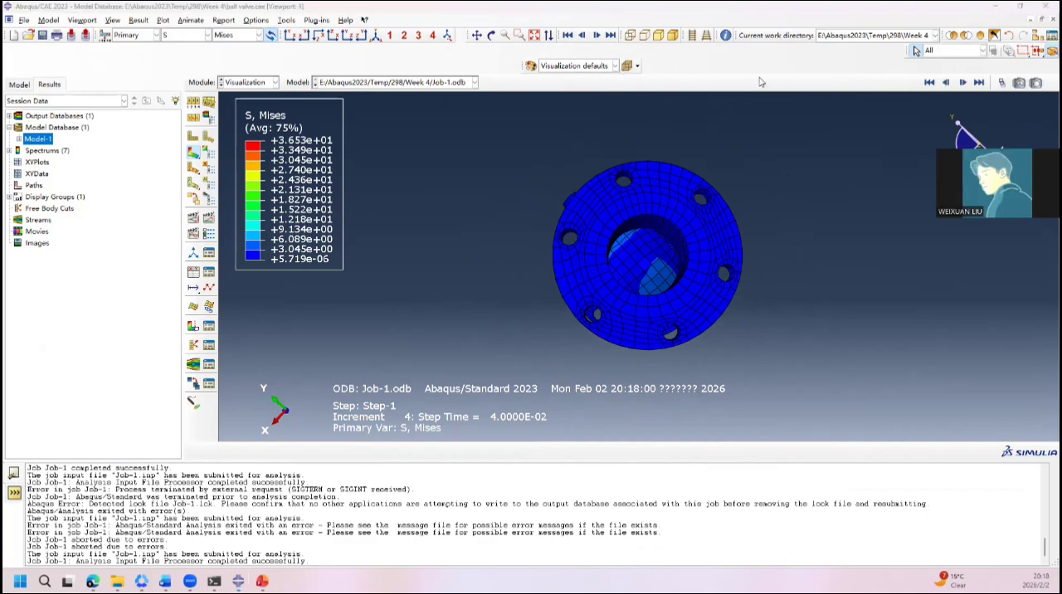
Step: Try making the valve contour plot translucent to see the ball inside, and switch translucency back off
click(638, 66)
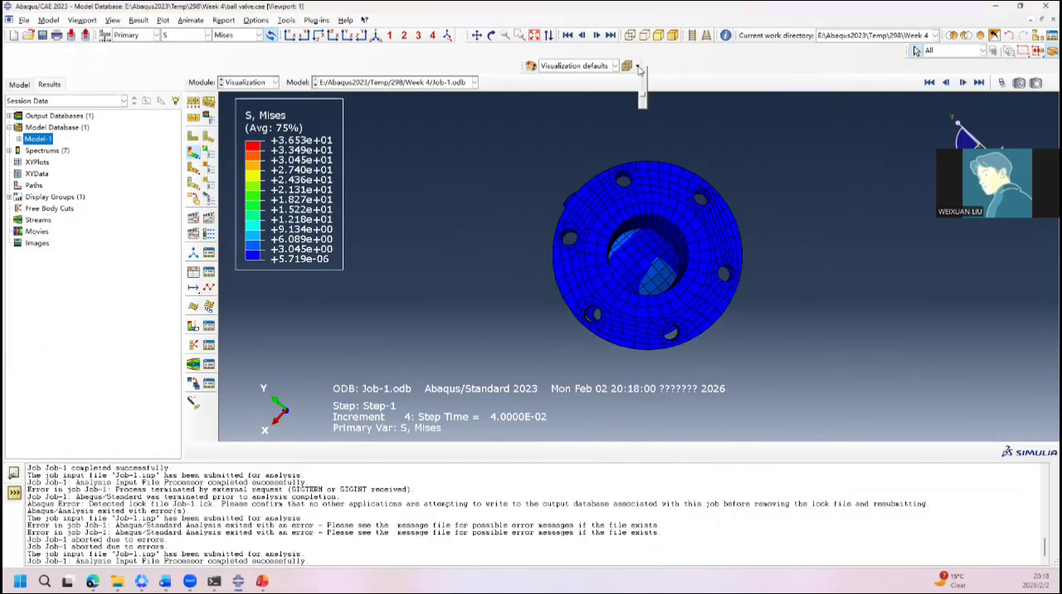
click(647, 72)
click(579, 67)
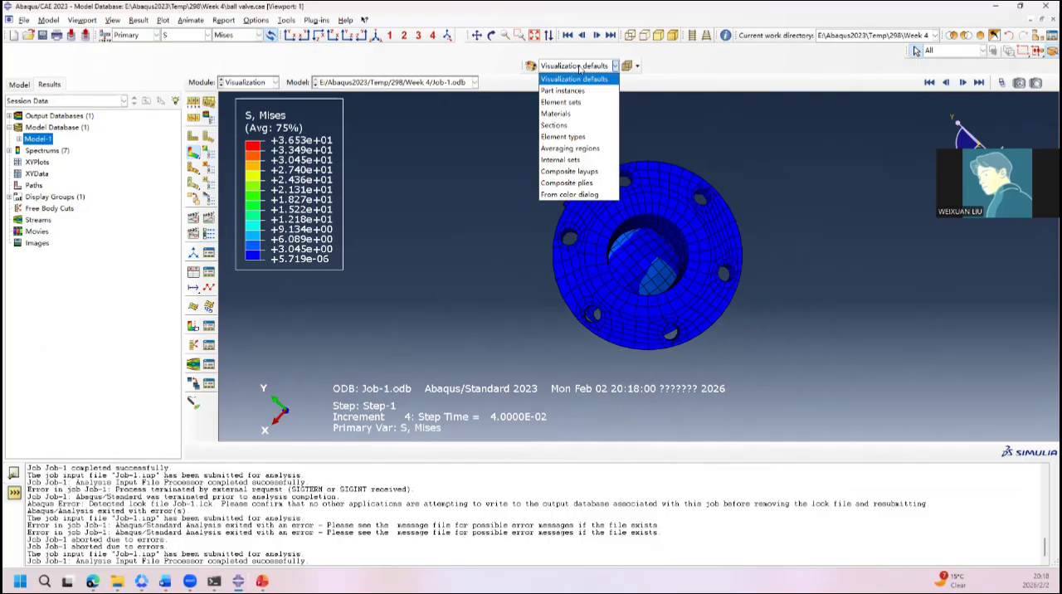
click(578, 68)
click(628, 71)
click(635, 68)
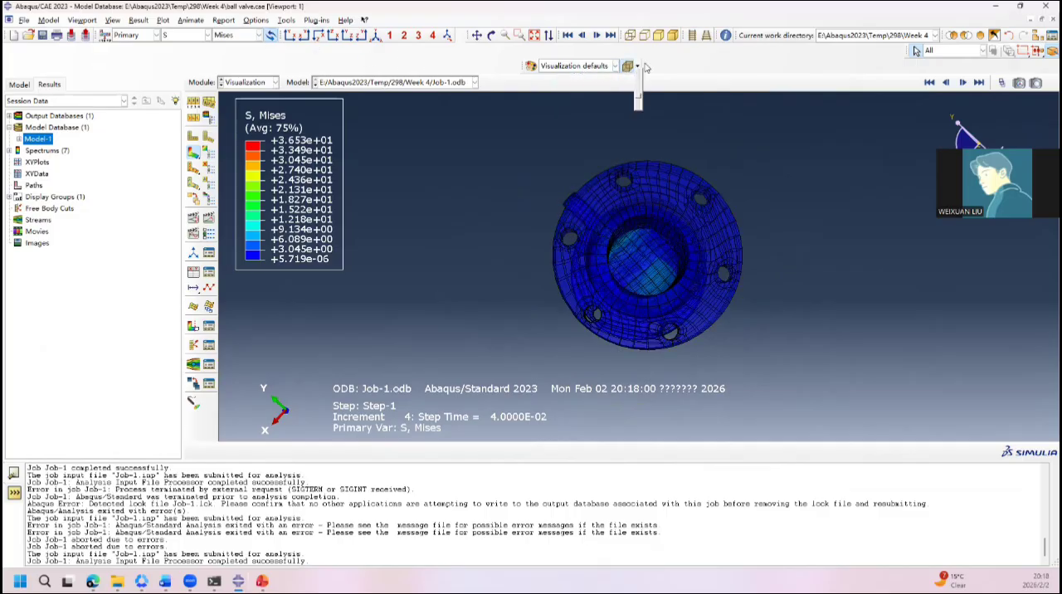
click(645, 63)
click(640, 64)
click(629, 72)
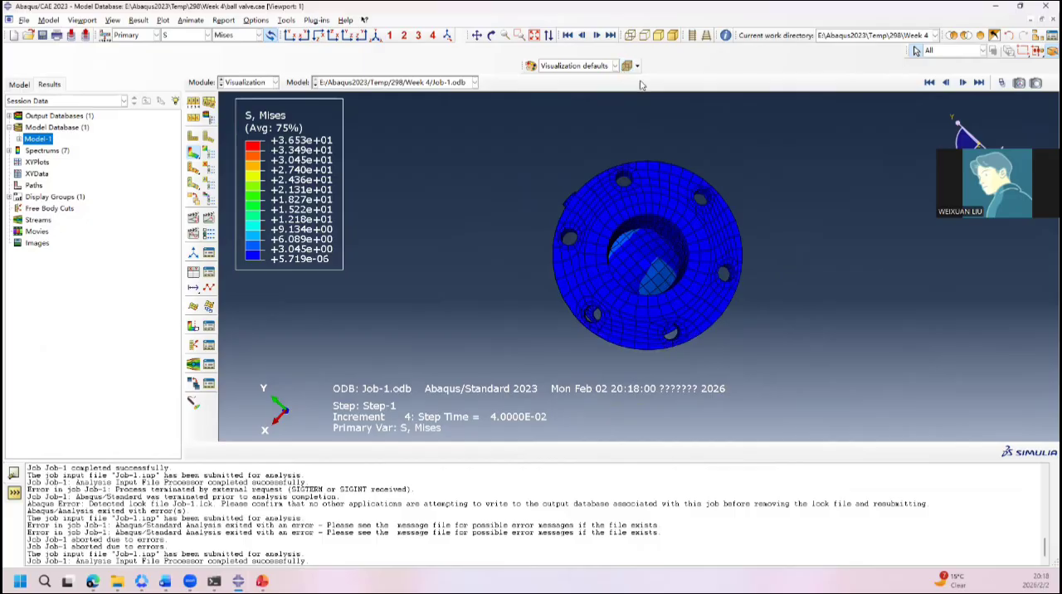
click(112, 20)
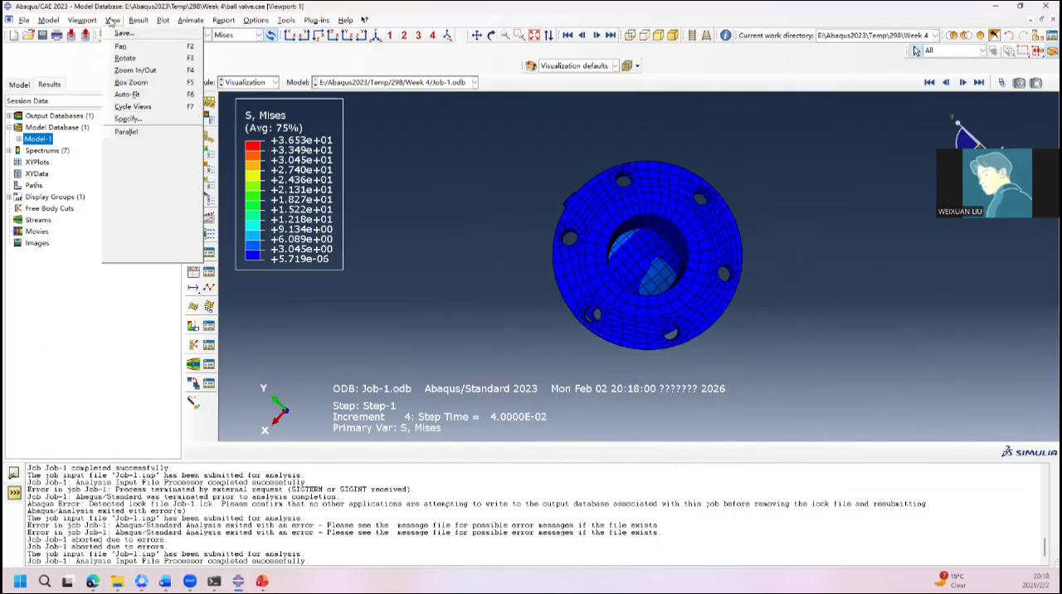
mouse_move(82, 20)
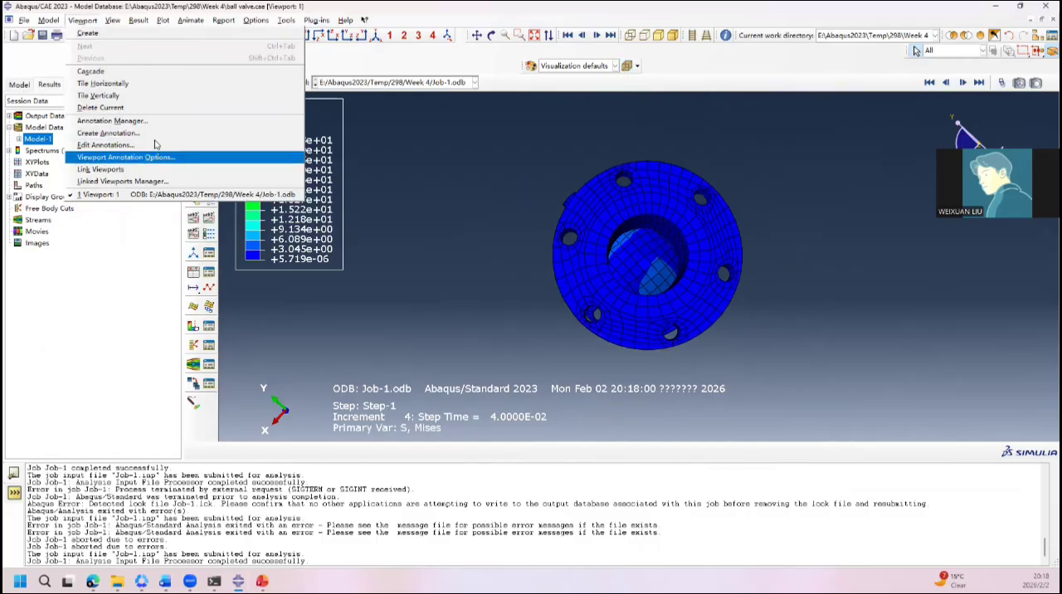
click(82, 19)
click(112, 20)
mouse_move(181, 184)
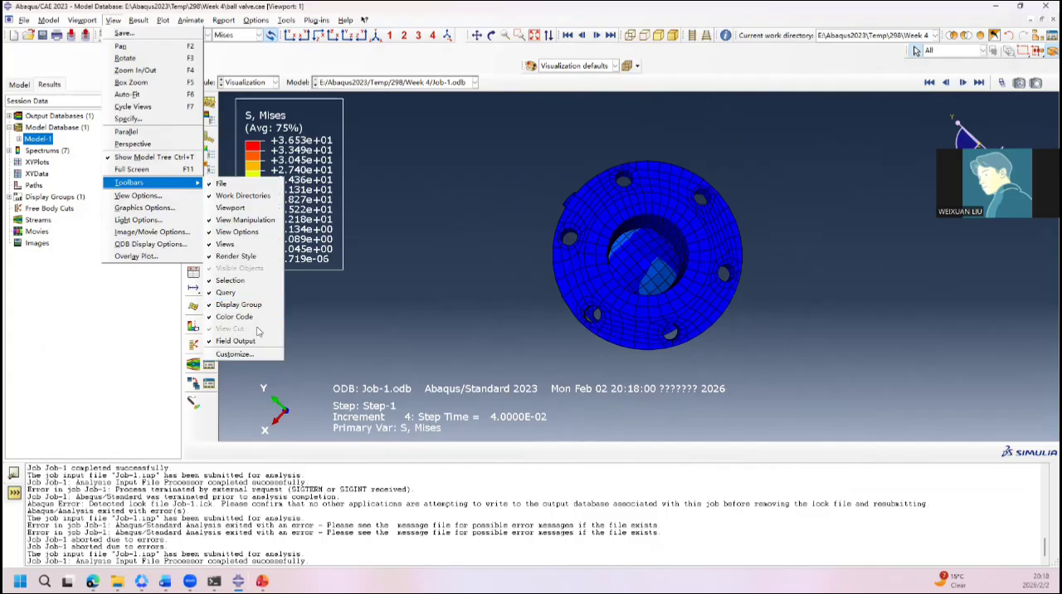
click(240, 335)
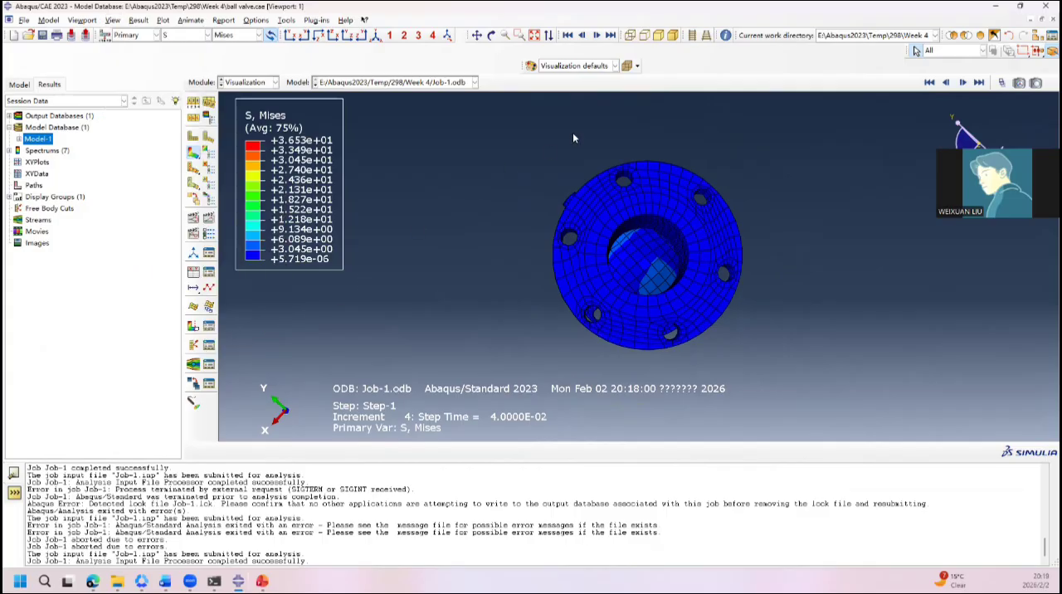
Step: Activate the view cut to section the valve lengthwise and compare the ball's stress at the initial frame and a loaded frame
drag(571, 181, 770, 187)
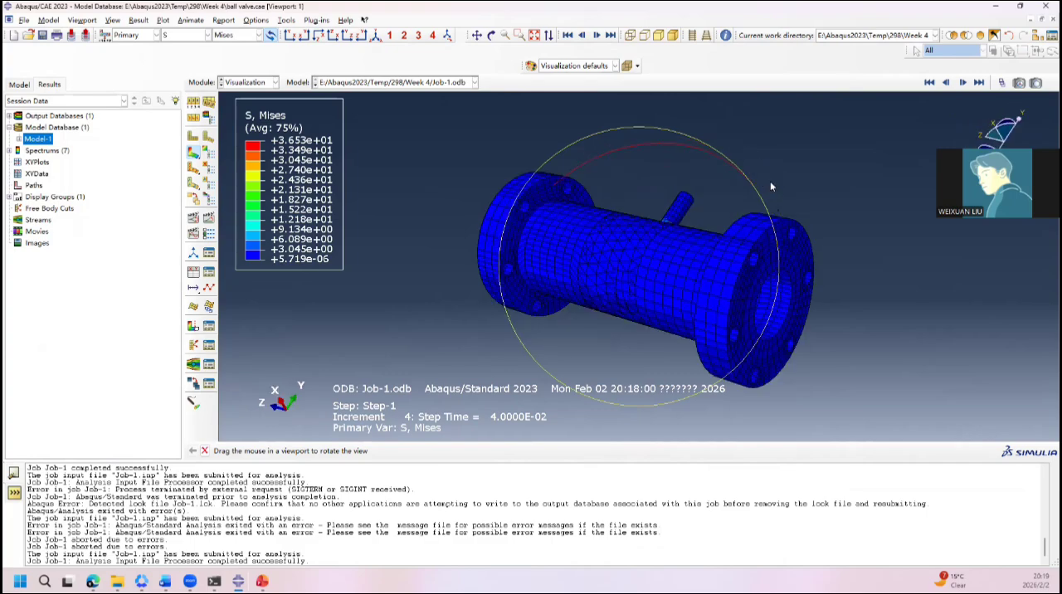
ctrl+alt+drag(402, 159, 428, 315)
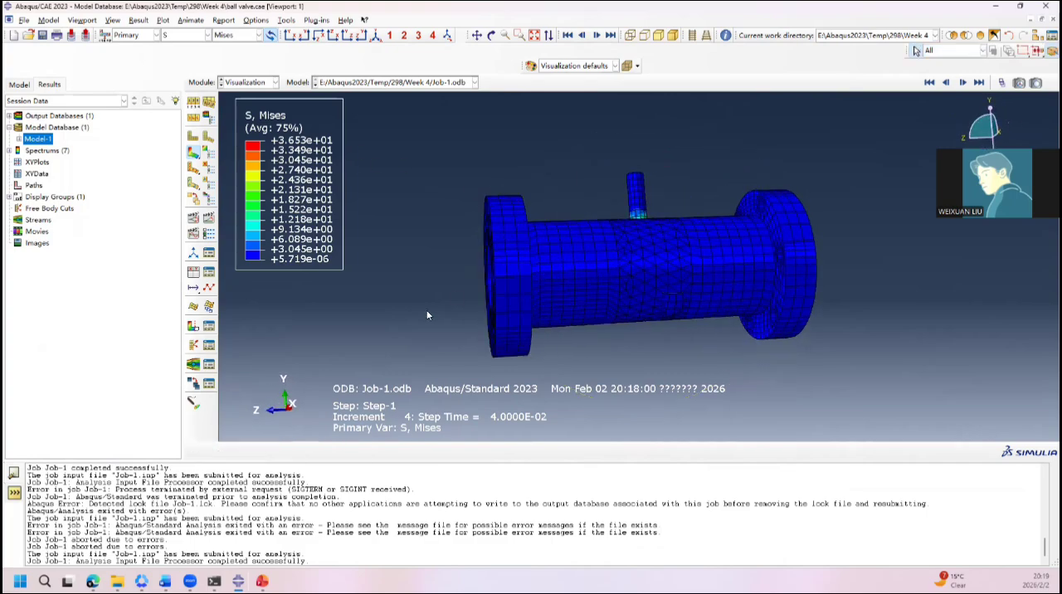
click(193, 327)
ctrl+alt+drag(624, 280, 494, 218)
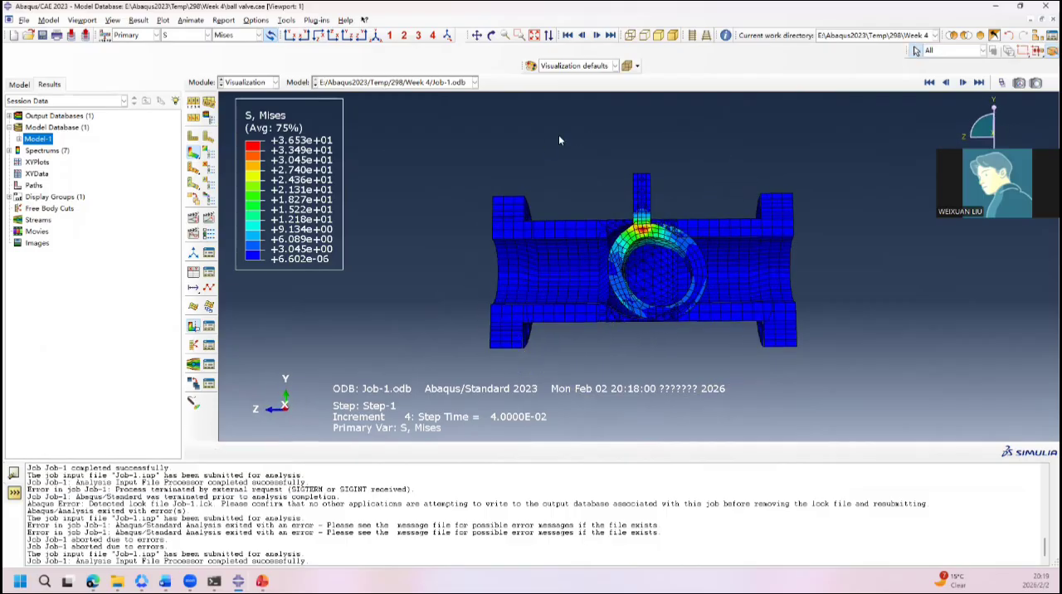
click(929, 82)
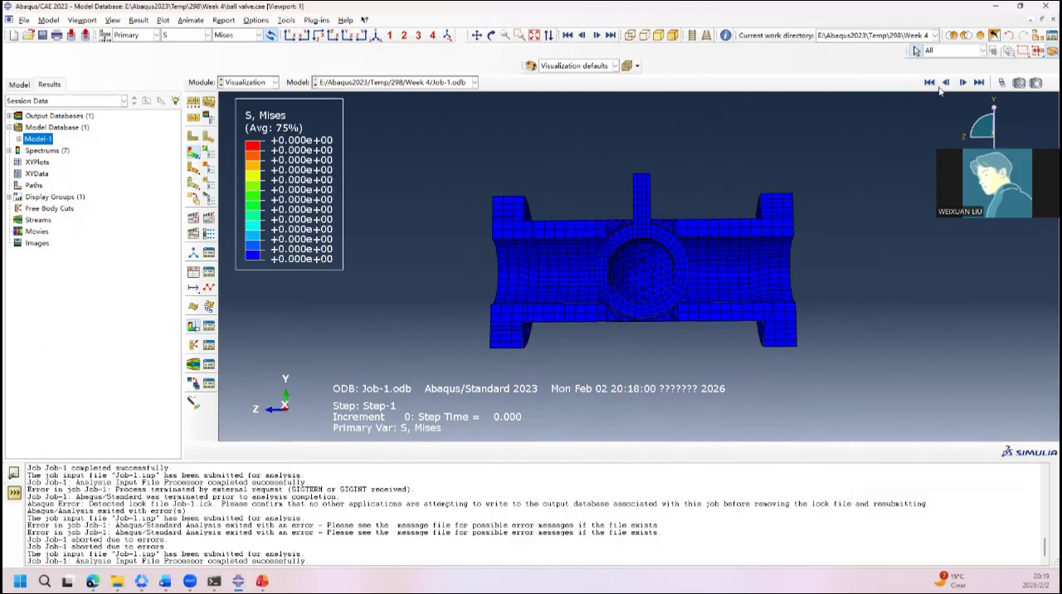
click(963, 82)
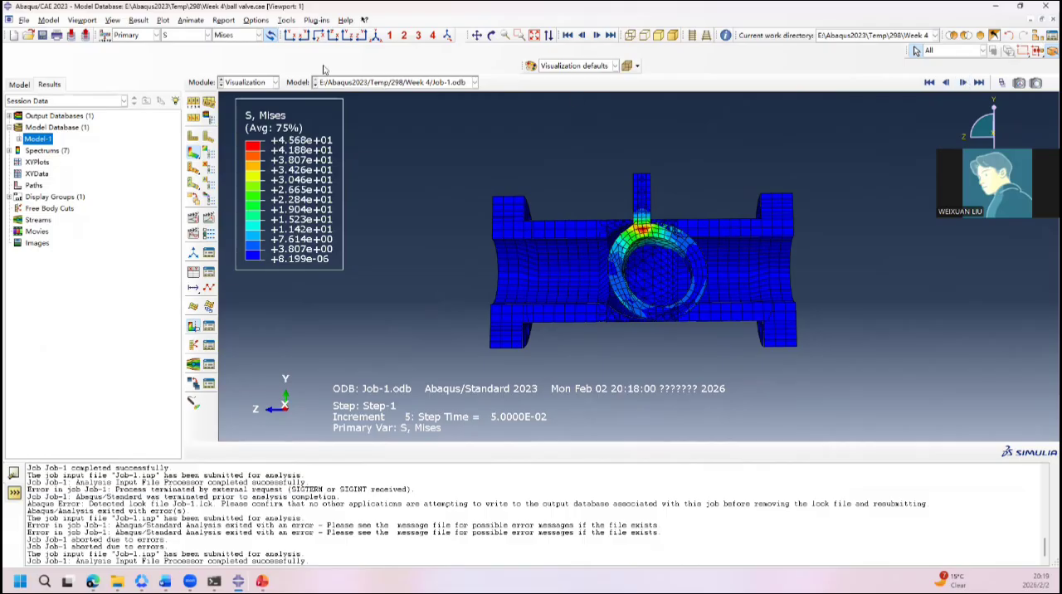
Step: Set the common plot options to a uniform deformation scale factor of 1
click(280, 20)
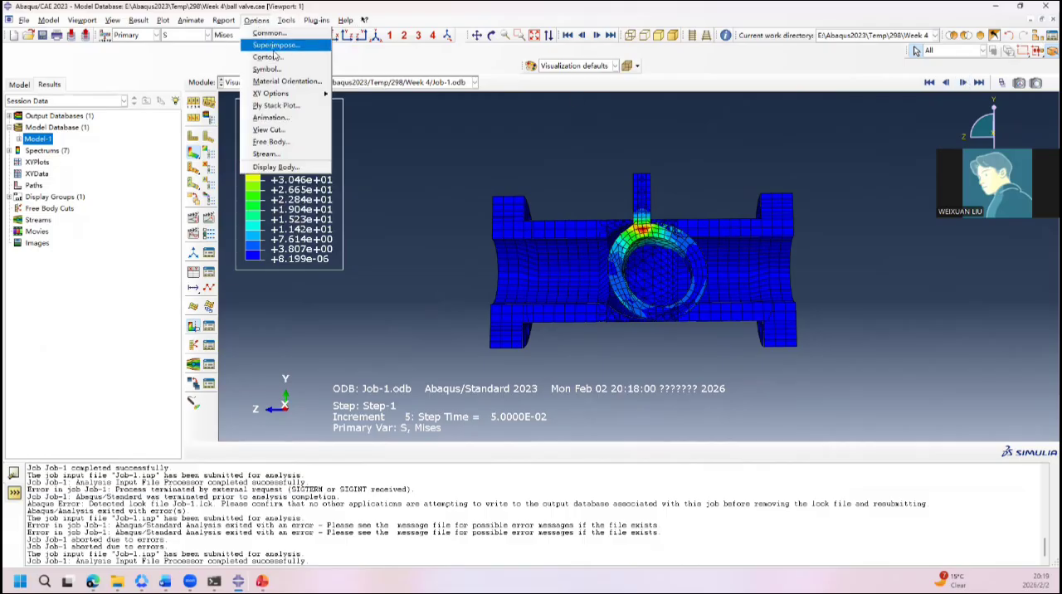
click(275, 34)
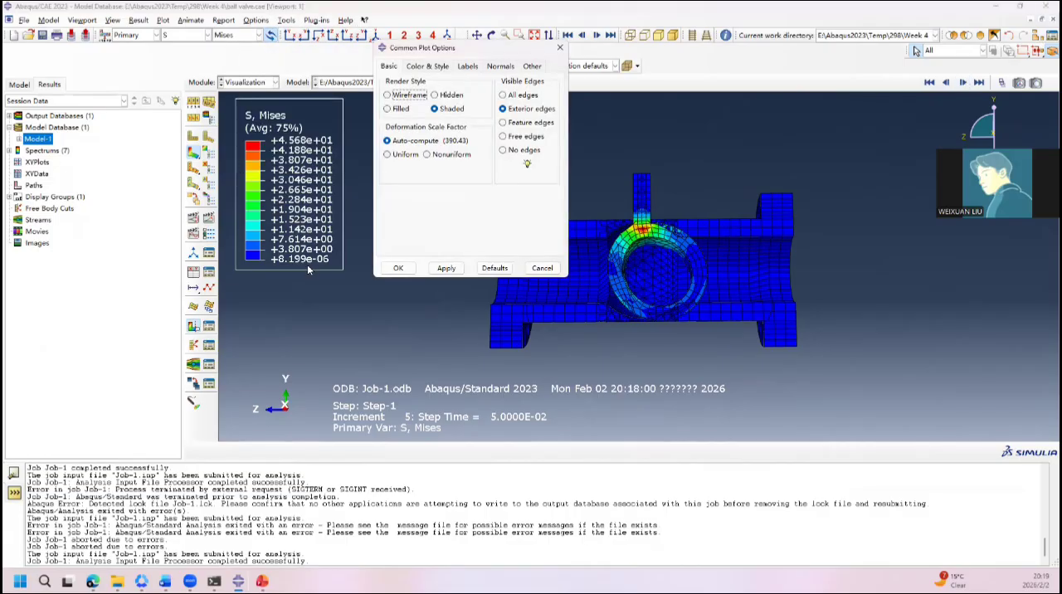
click(400, 158)
double_click(428, 171)
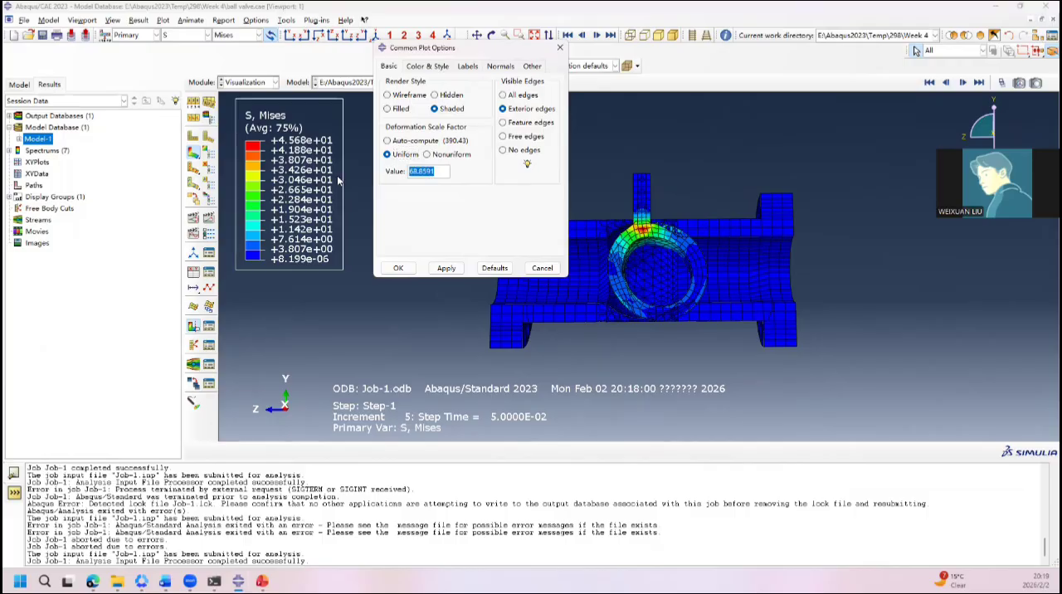
text(1)
click(447, 268)
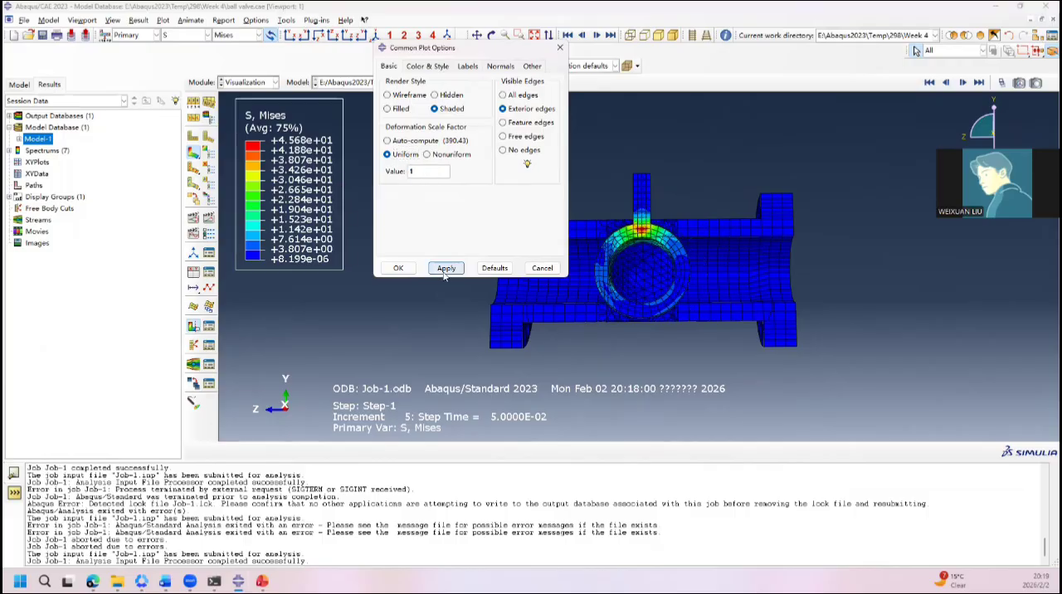
click(398, 268)
Step: Plot the Pressure component of stress and examine its distribution around the ball in the sectioned valve
scroll(597, 270, down, 4)
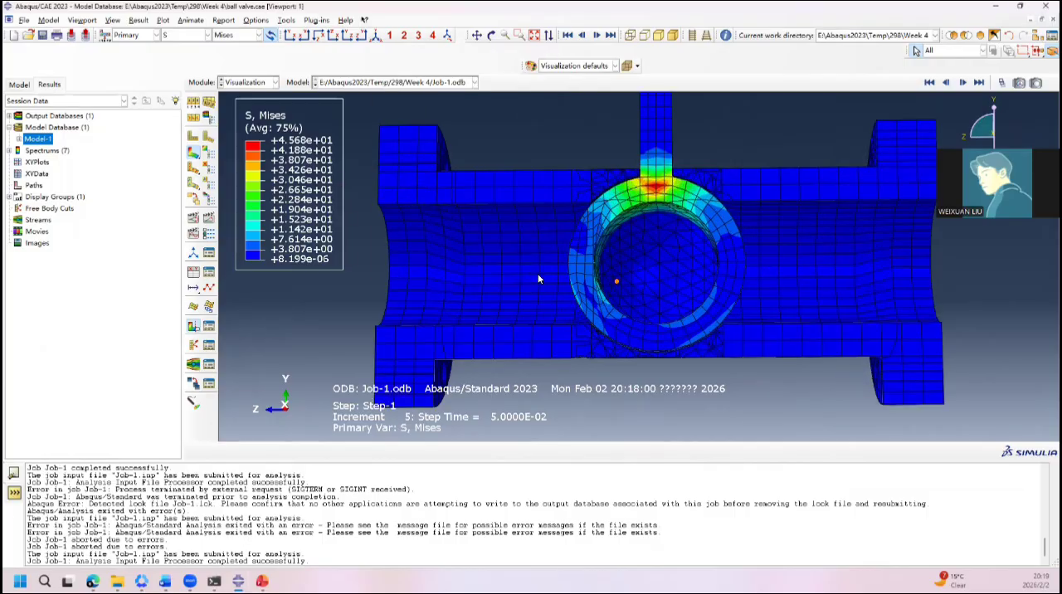
ctrl+alt+drag(636, 268, 686, 276)
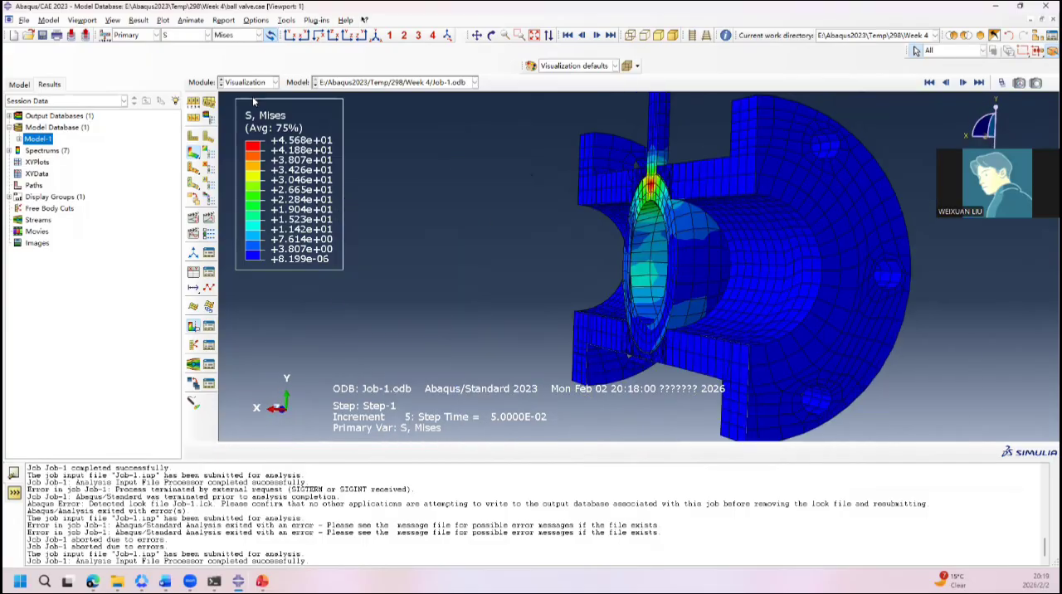
click(191, 36)
click(233, 30)
click(236, 35)
click(241, 124)
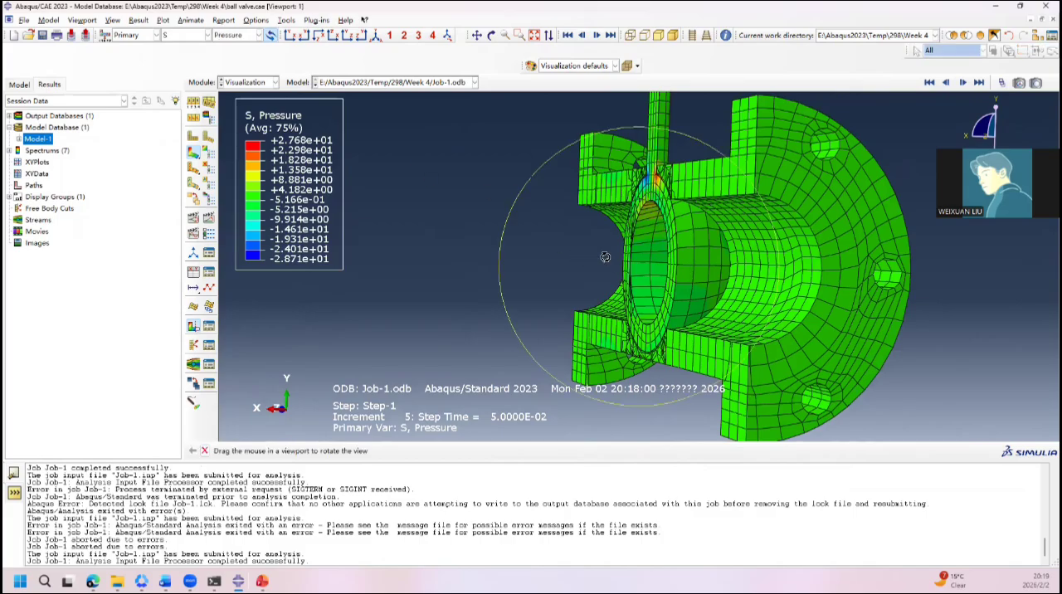
ctrl+alt+drag(606, 258, 731, 357)
scroll(648, 353, up, 3)
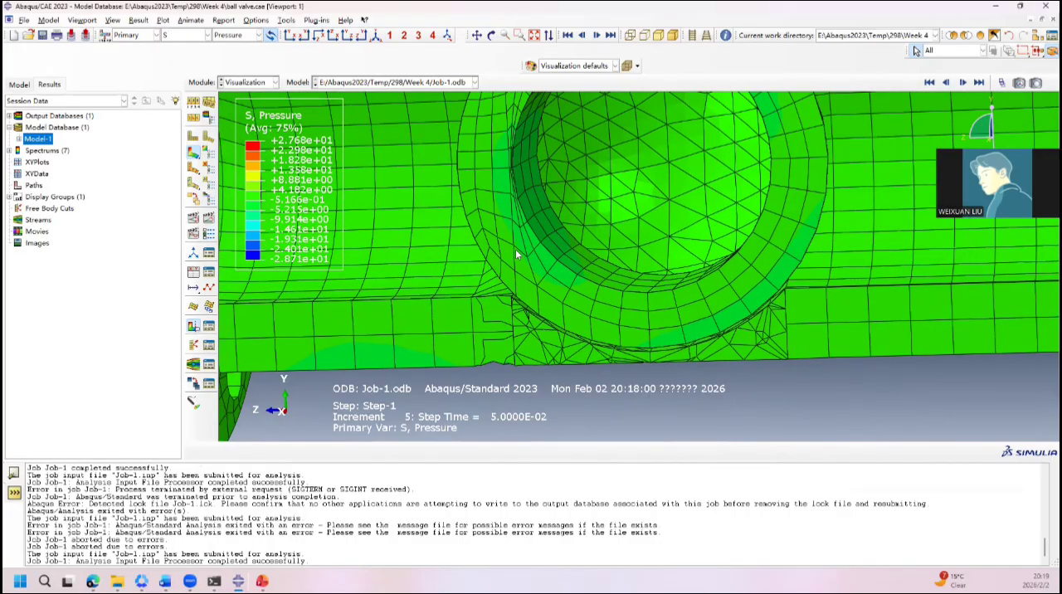
scroll(497, 312, down, 3)
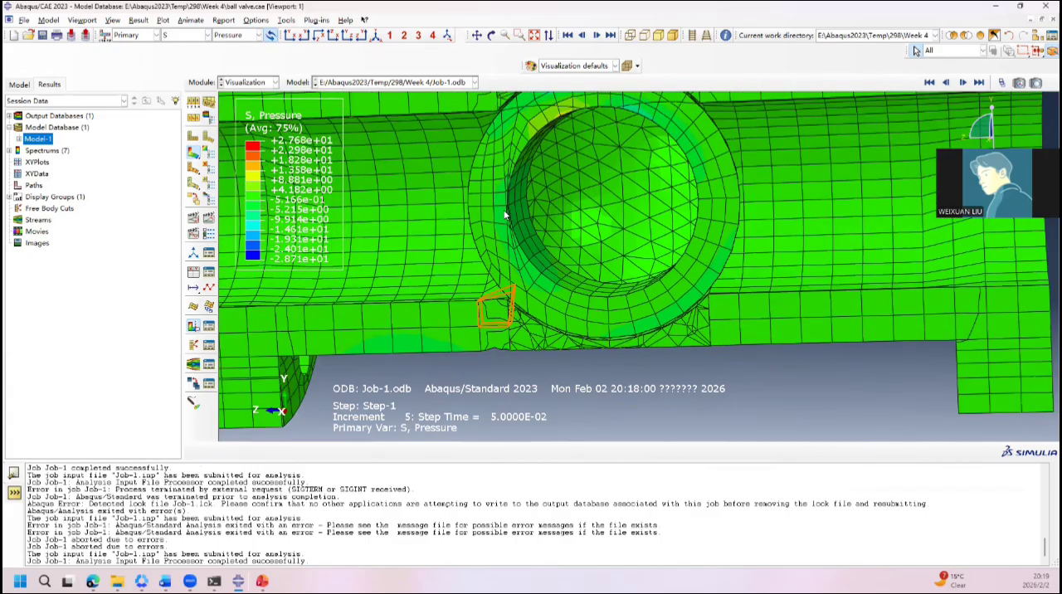
scroll(505, 215, up, 3)
scroll(512, 175, down, 5)
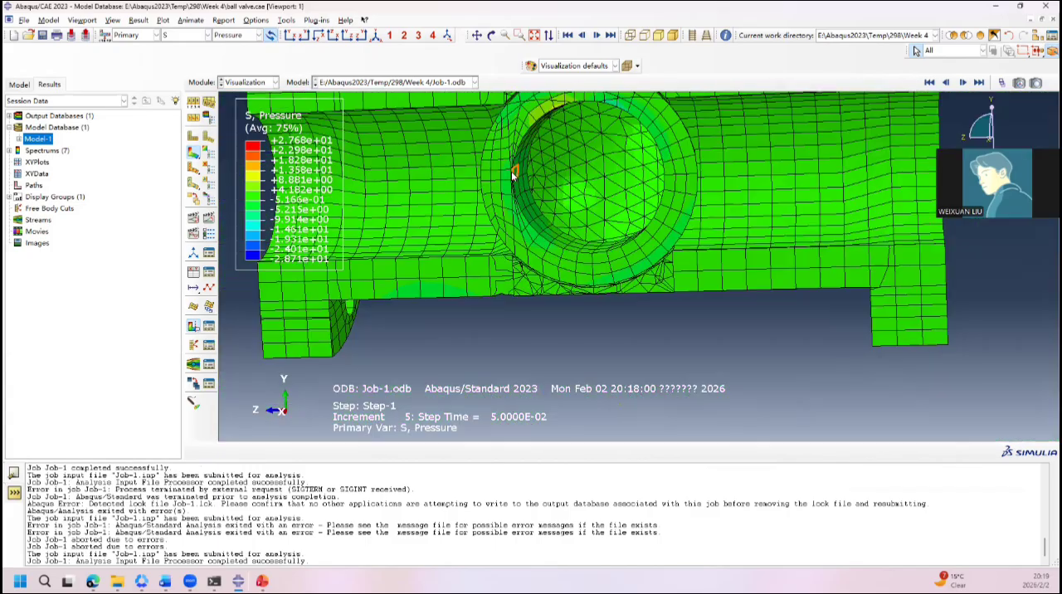
scroll(579, 140, up, 3)
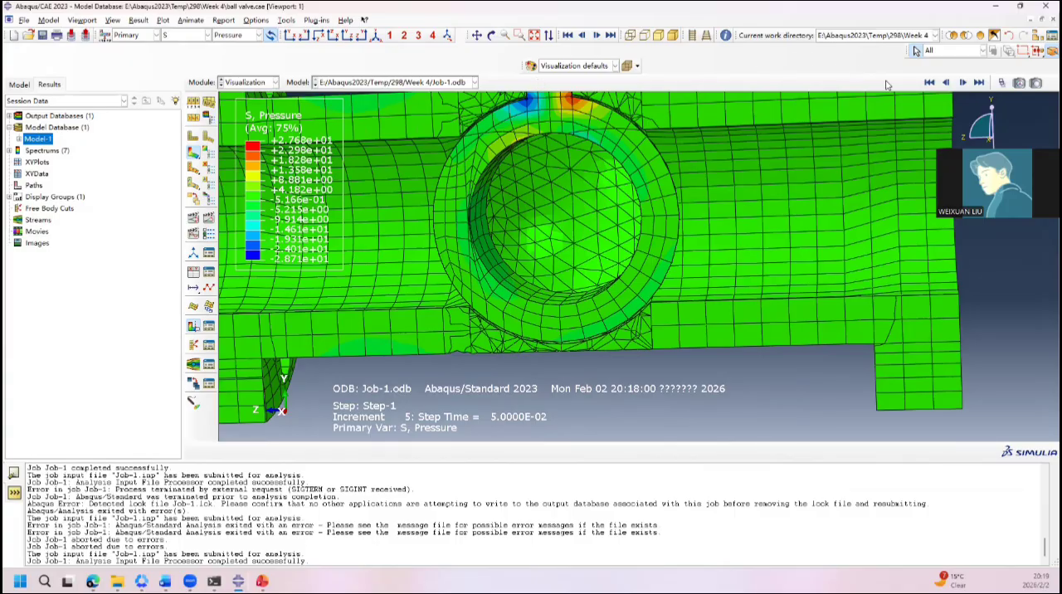
Step: Switch the stress contour plot to component S11 and show the last available frame
click(929, 83)
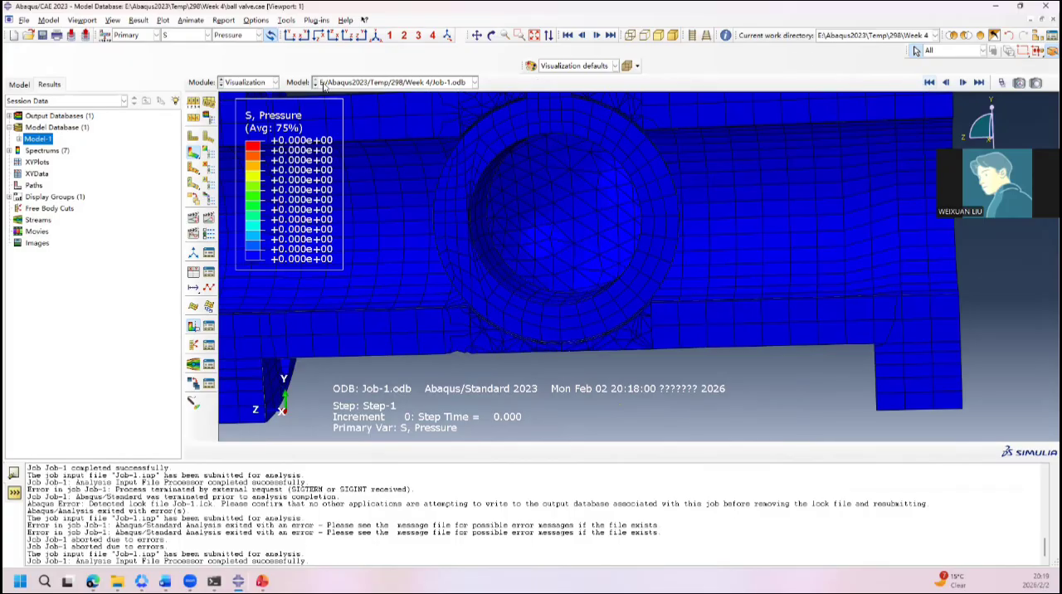
click(205, 35)
click(240, 42)
click(236, 38)
click(223, 140)
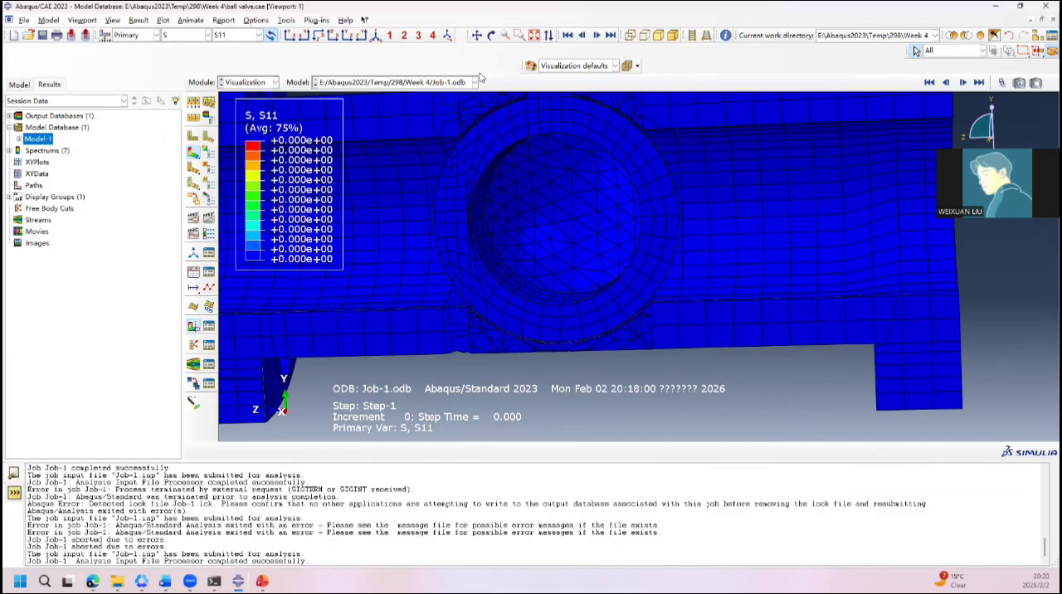
click(979, 82)
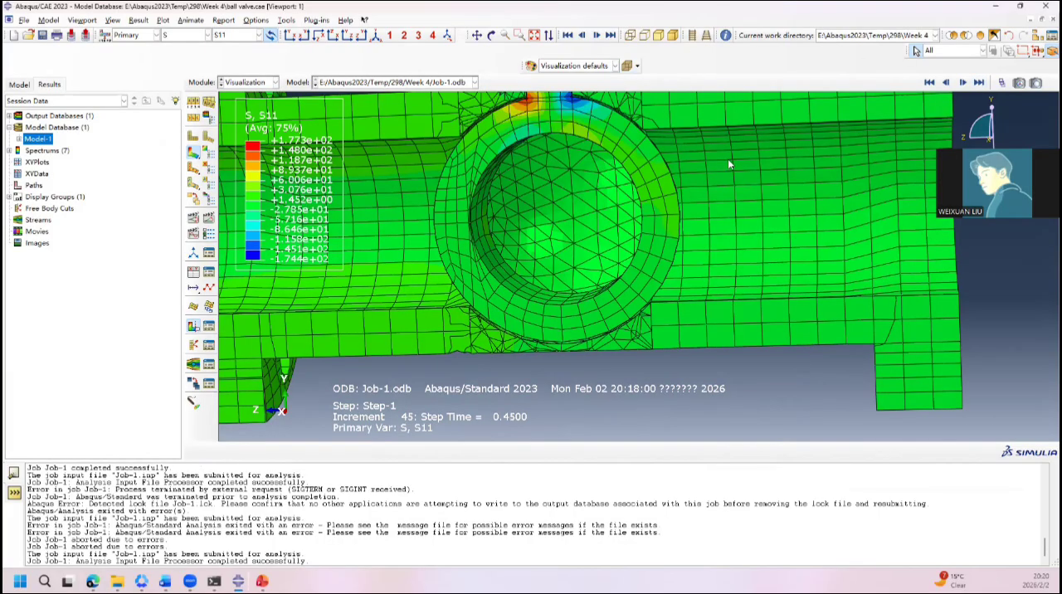
Step: Examine the S11 contours where the stem meets the ball and across the sectioned valve body
scroll(662, 139, up, 4)
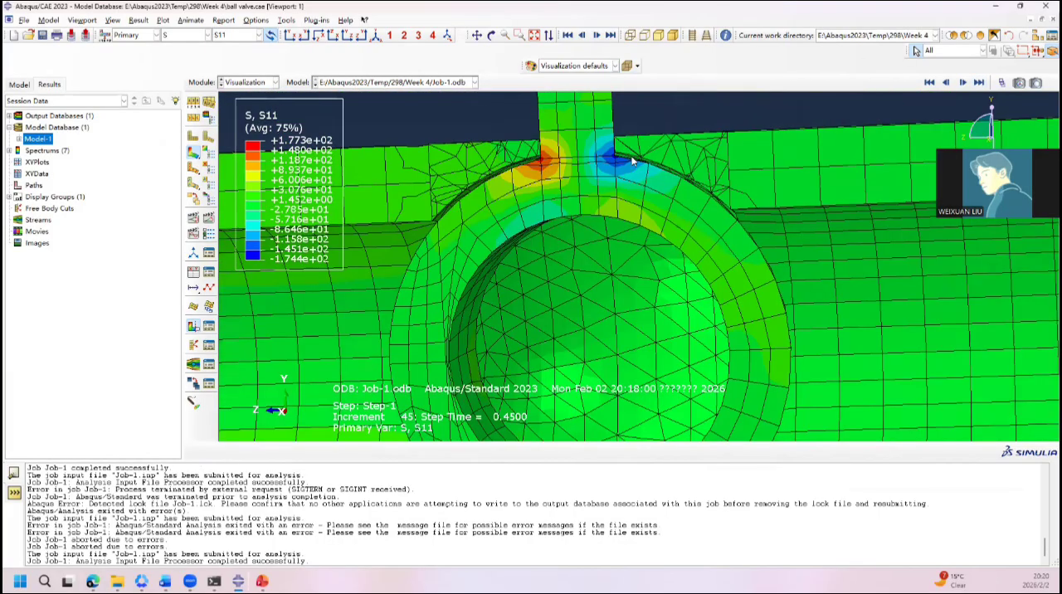
scroll(631, 160, up, 2)
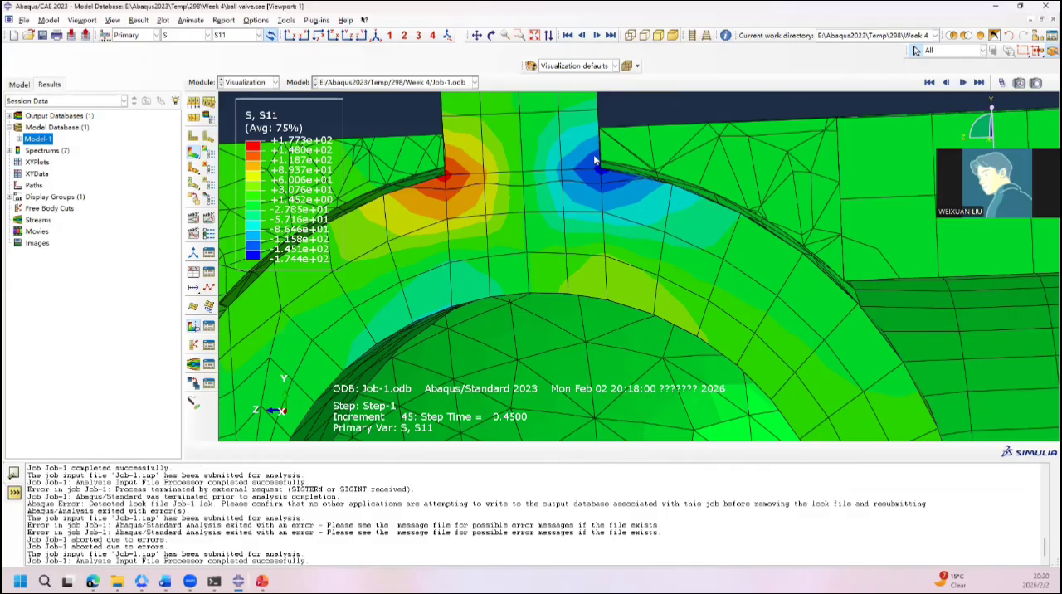
scroll(546, 296, down, 5)
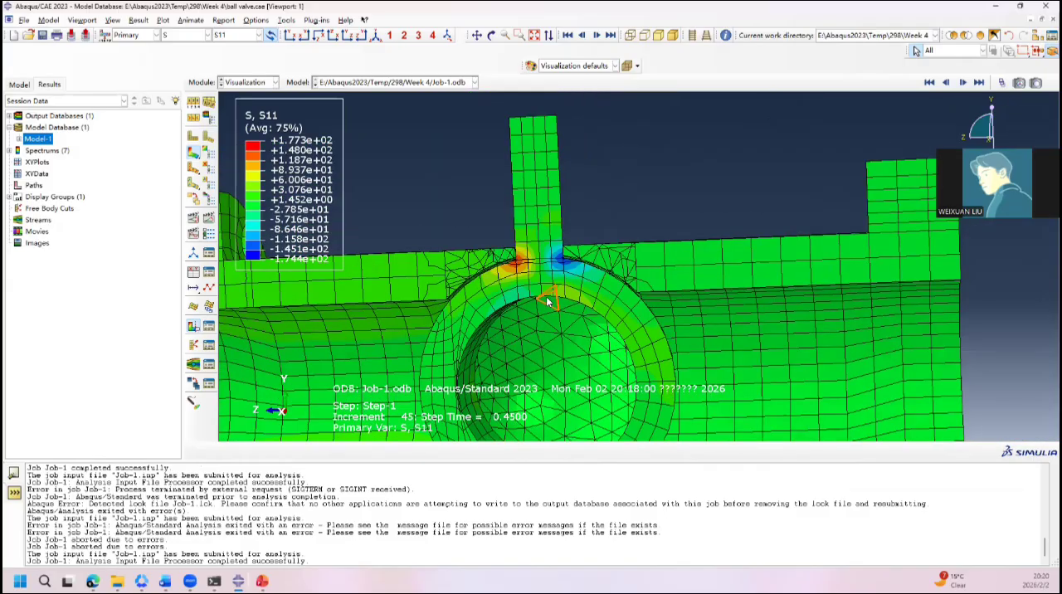
scroll(546, 296, down, 3)
ctrl+alt+drag(652, 360, 621, 338)
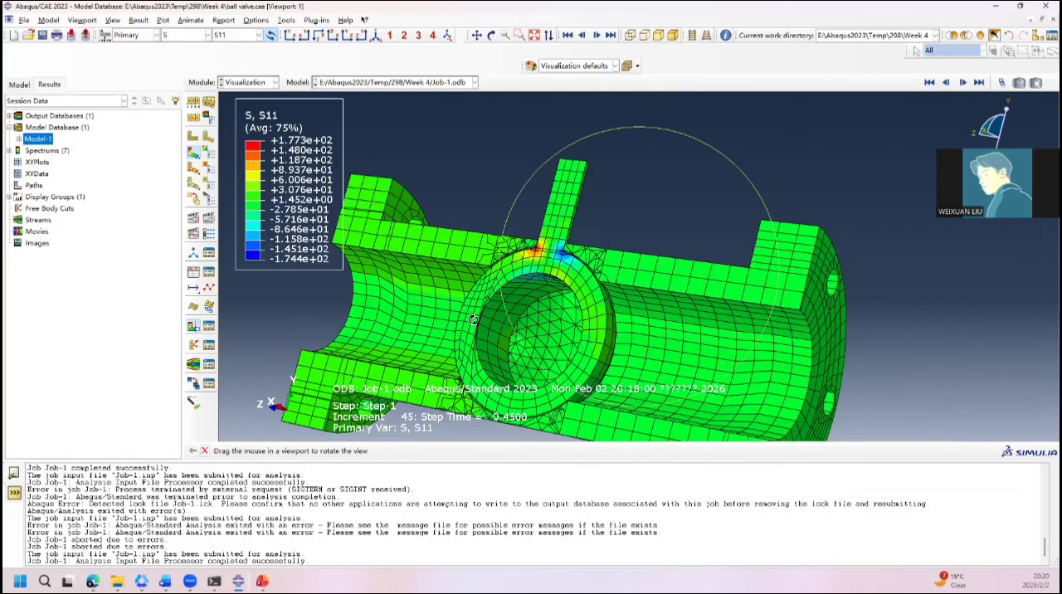
ctrl+alt+drag(473, 320, 534, 135)
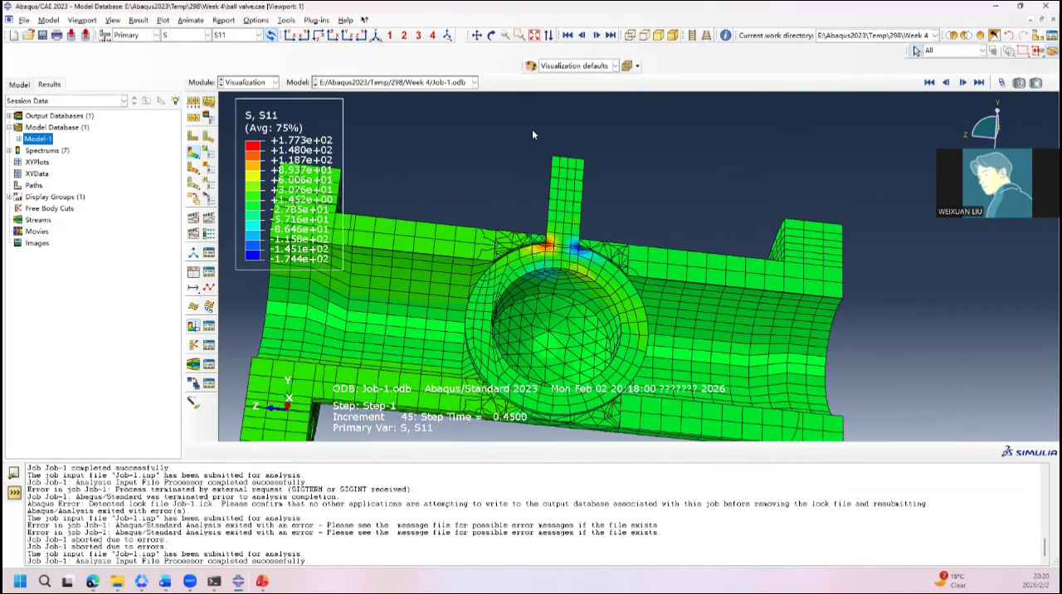
ctrl+alt+drag(633, 234, 629, 264)
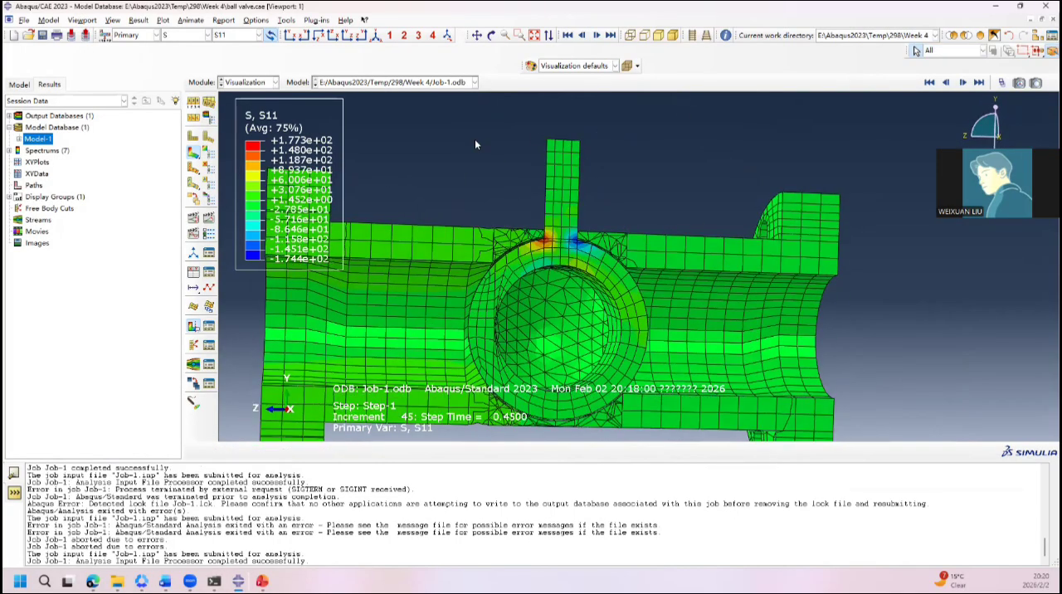
Step: Query probe values for the S11 stress and read element values on the sectioned valve body
click(287, 24)
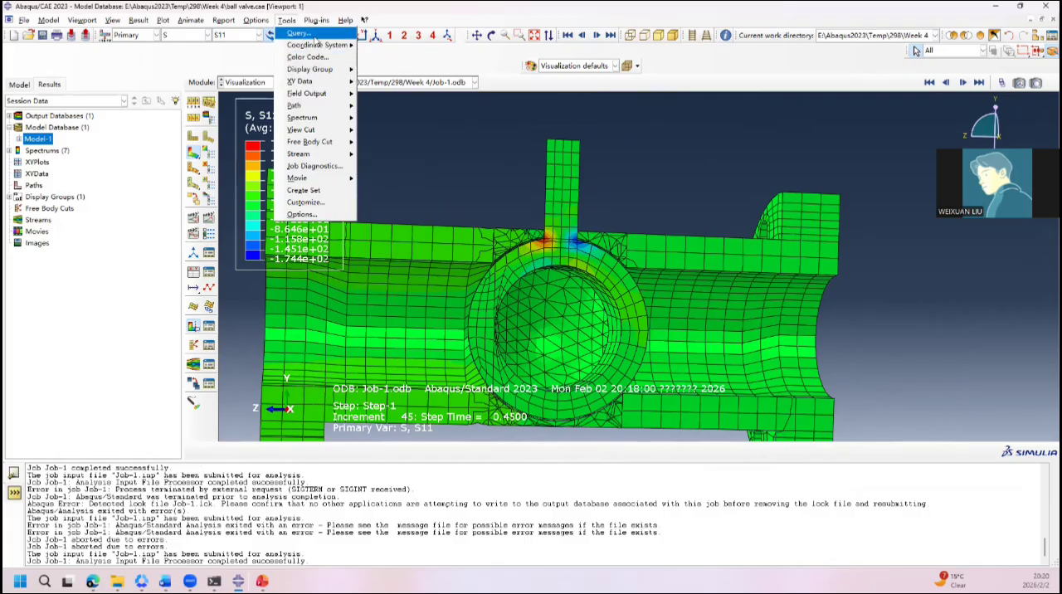
click(314, 34)
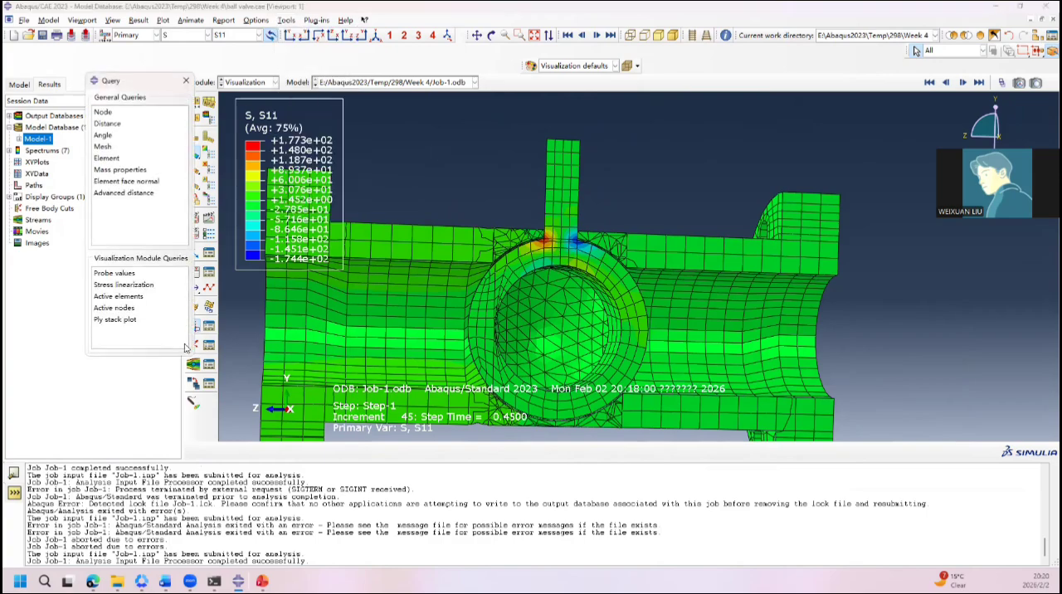
click(139, 278)
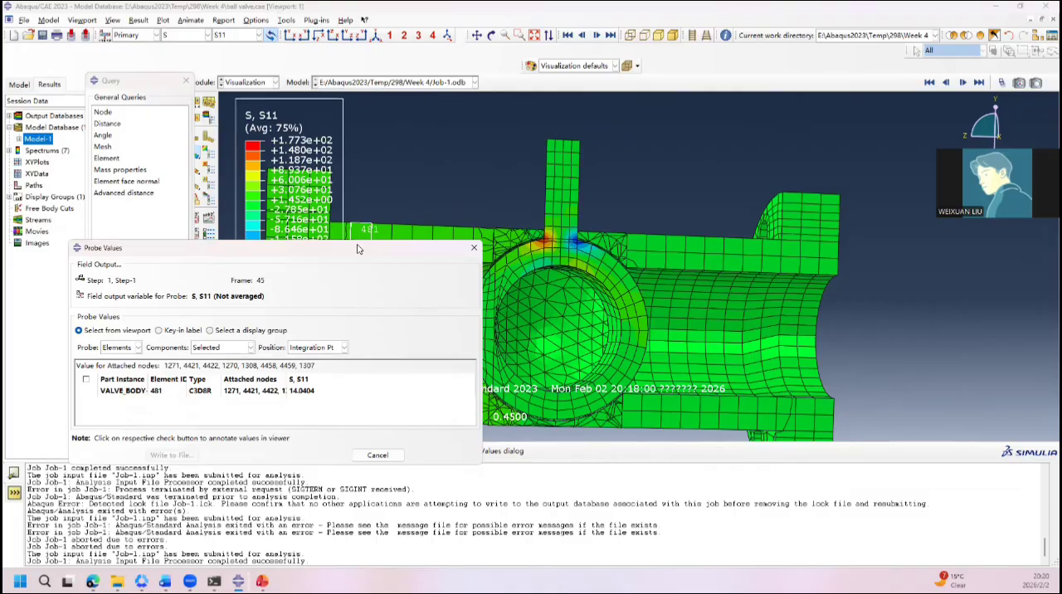
drag(357, 247, 288, 70)
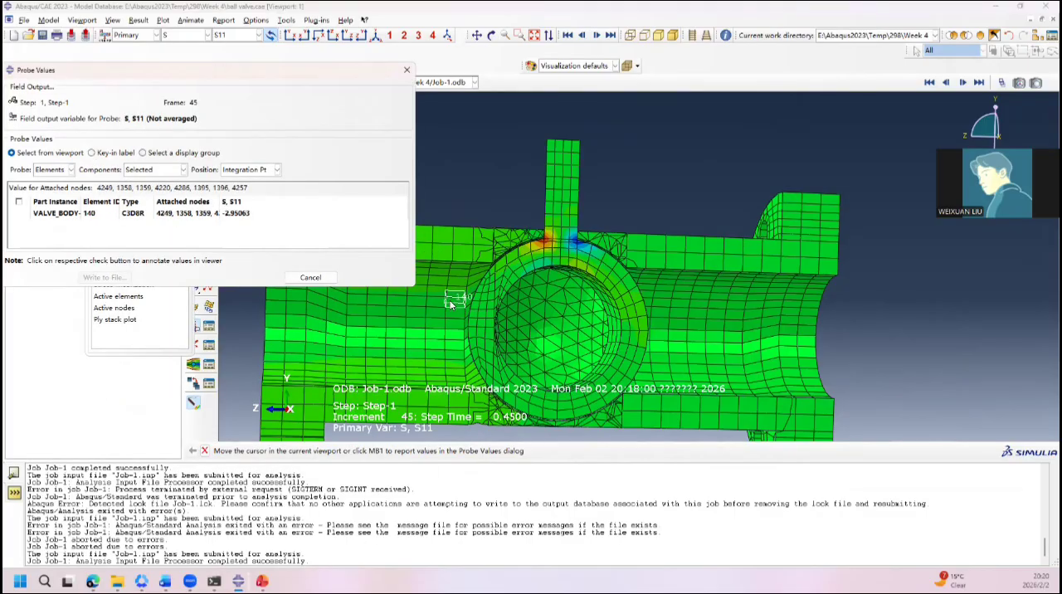
Step: Probe the Pressure stress component on elements inside the bore and view the sectioned ball from both sides
click(241, 35)
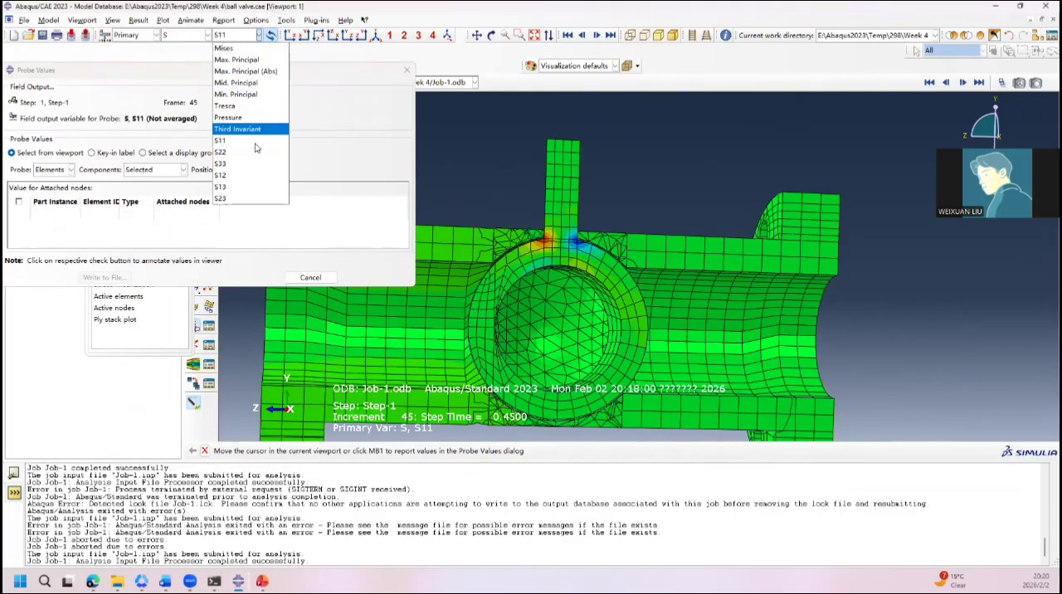
click(249, 117)
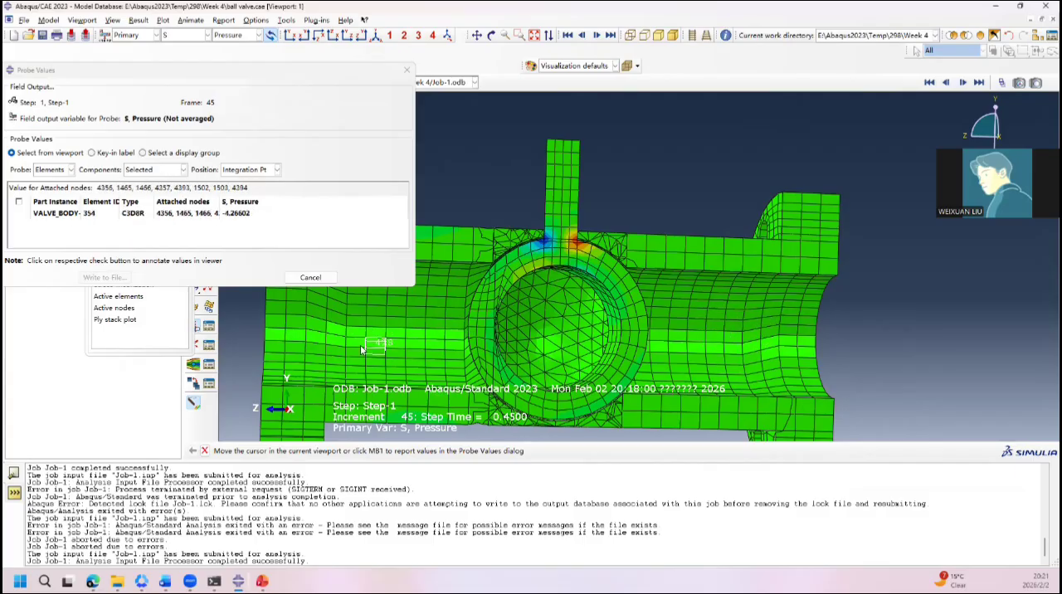
ctrl+alt+drag(360, 345, 584, 349)
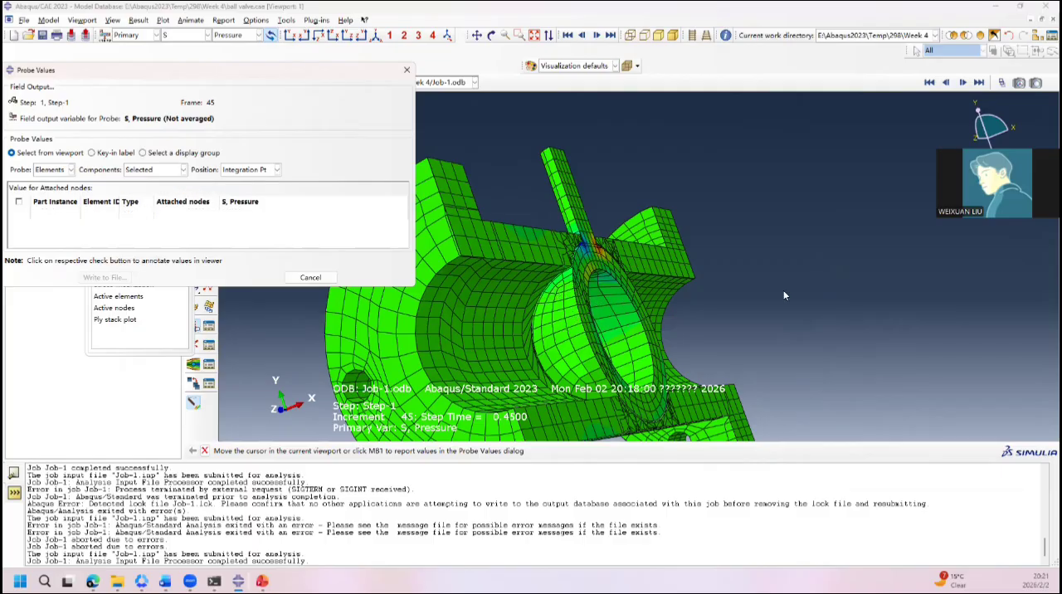
ctrl+alt+drag(598, 313, 693, 354)
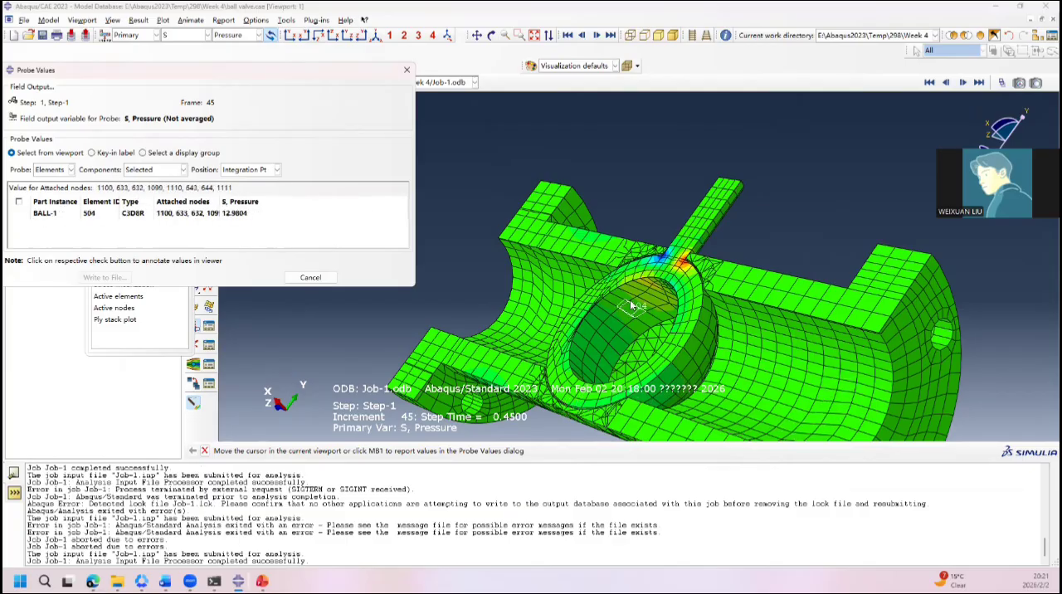
click(407, 70)
Step: Plot the CPRESS contact pressure on the sectioned valve and view the ball's contact face
click(207, 35)
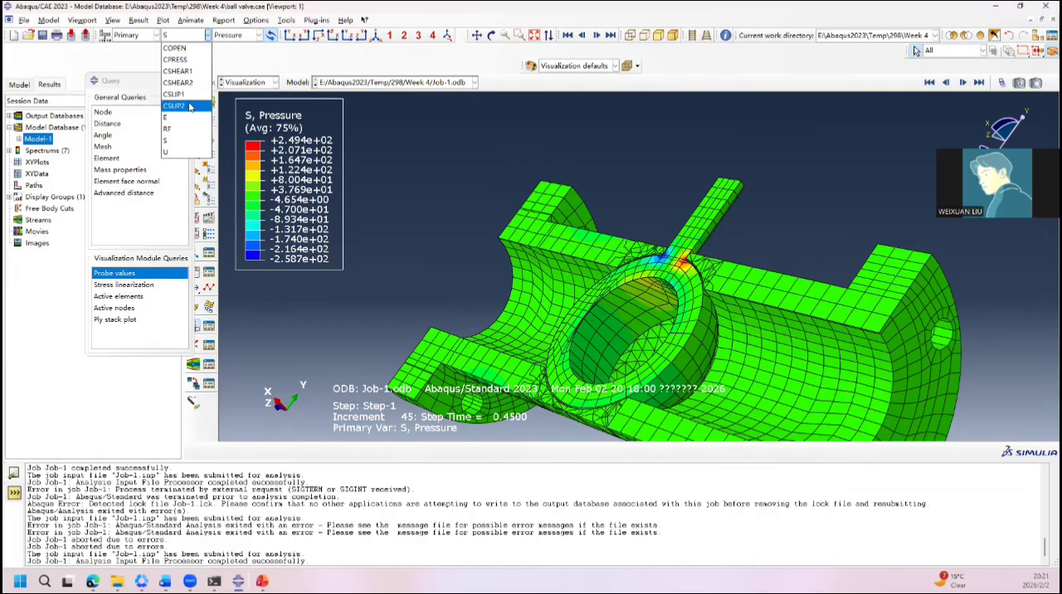
click(185, 60)
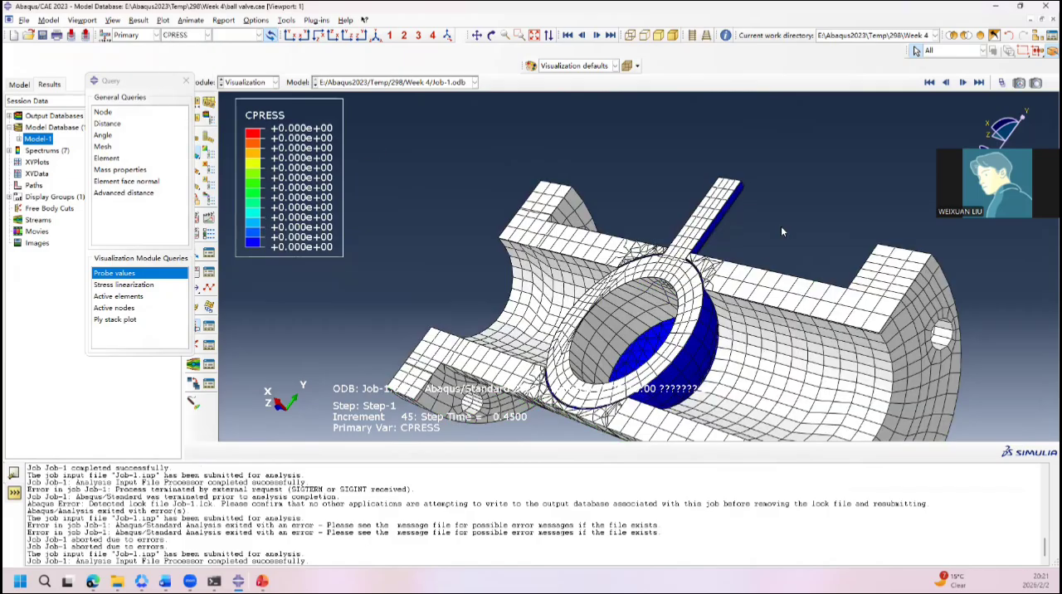
ctrl+alt+drag(781, 232, 755, 293)
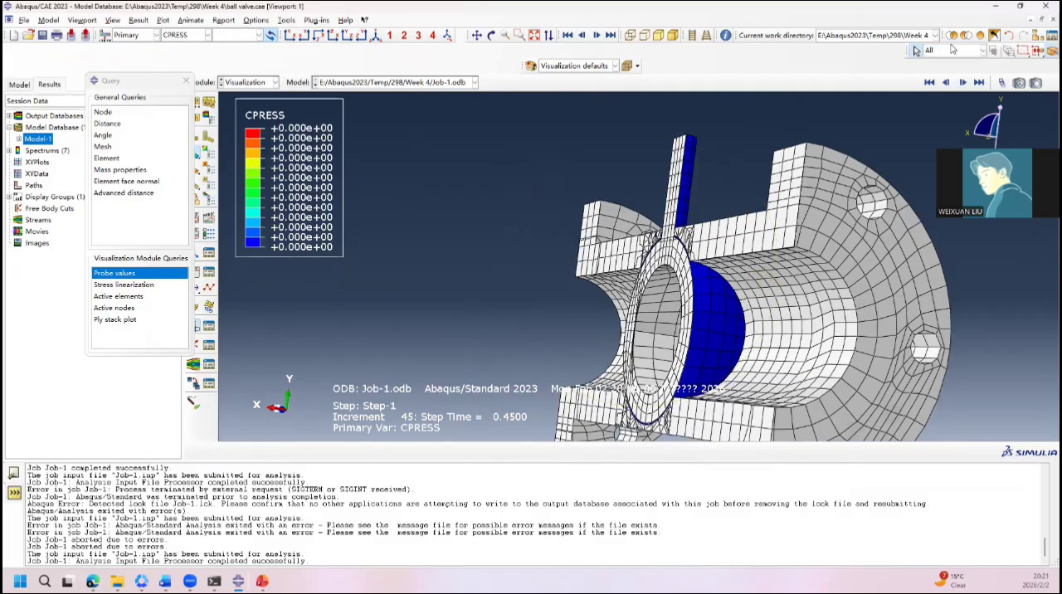
click(955, 51)
click(834, 107)
click(964, 36)
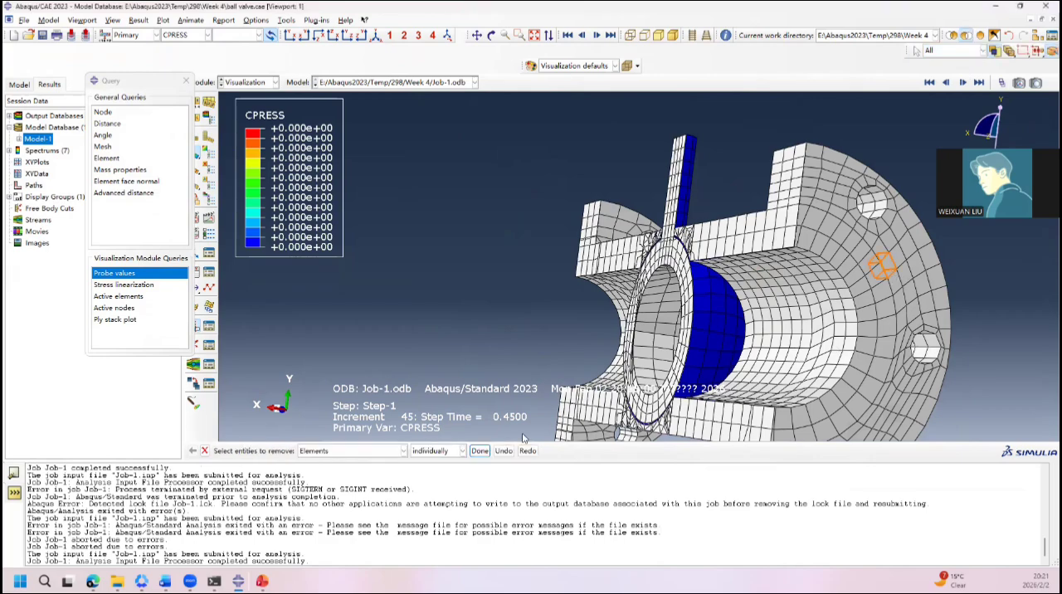
click(398, 451)
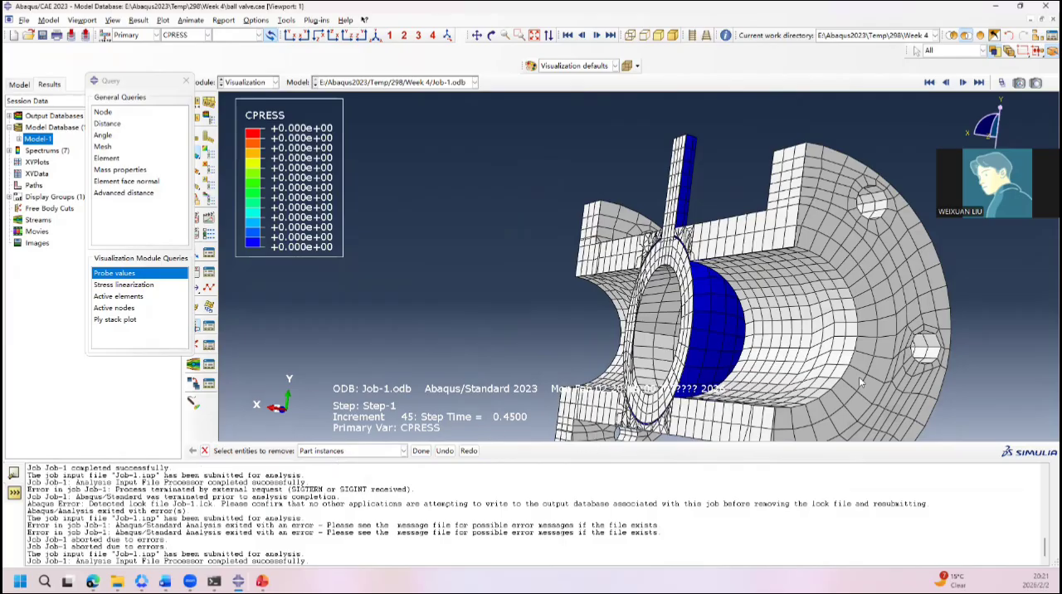
scroll(539, 348, down, 4)
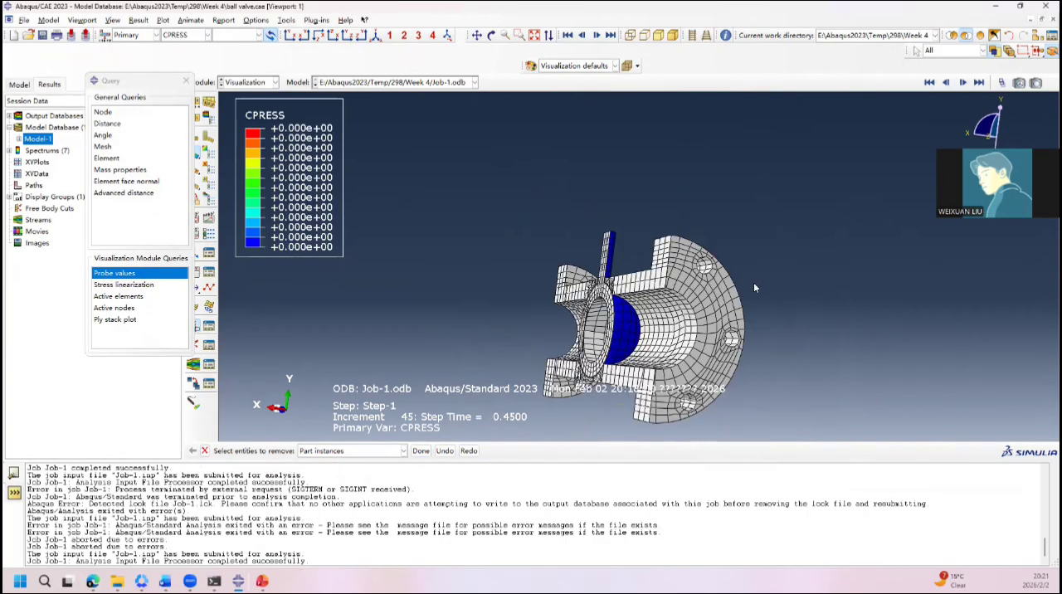
ctrl+alt+drag(754, 287, 624, 251)
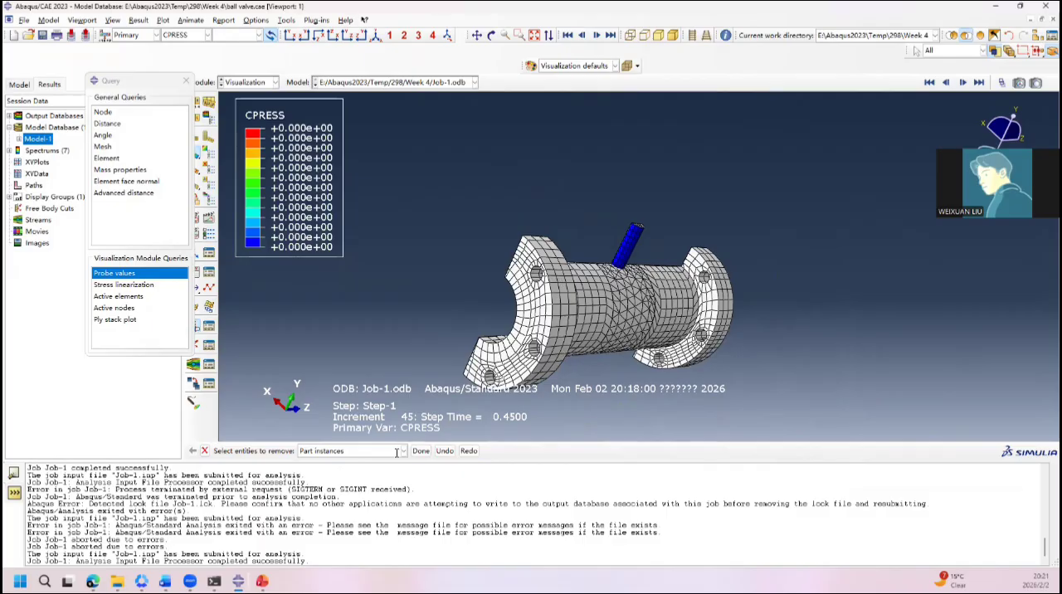
click(186, 80)
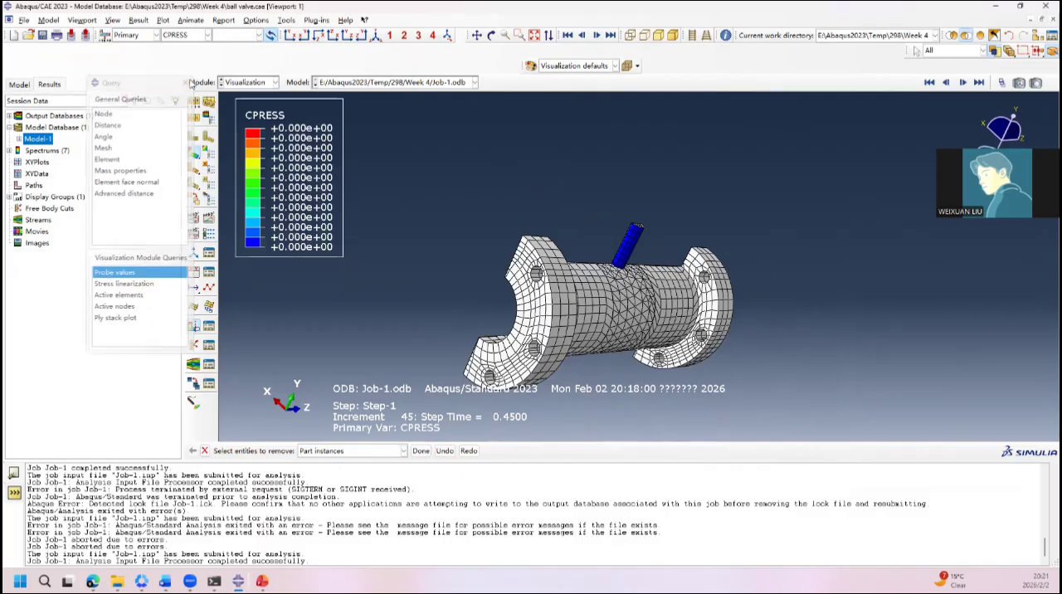
click(403, 451)
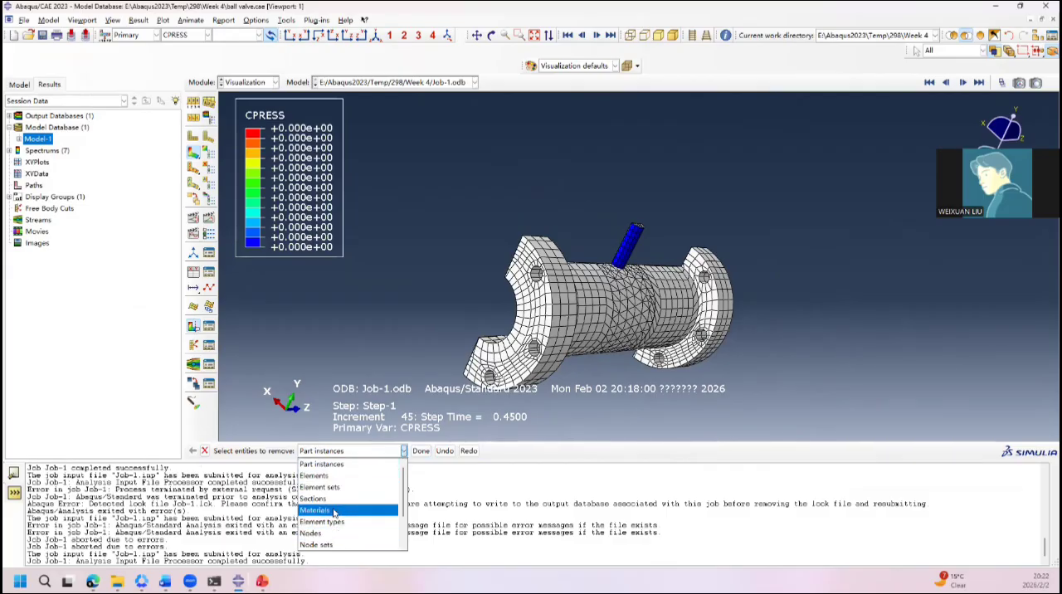
click(328, 464)
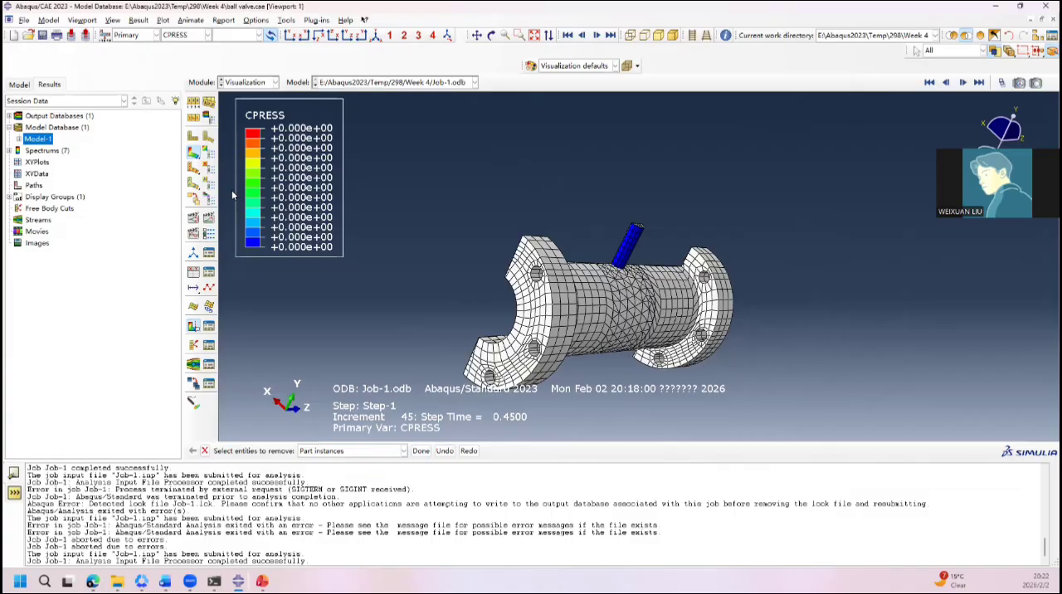
Step: Turn off the section cut to show the whole valve and display CPRESS at the last frame
click(194, 326)
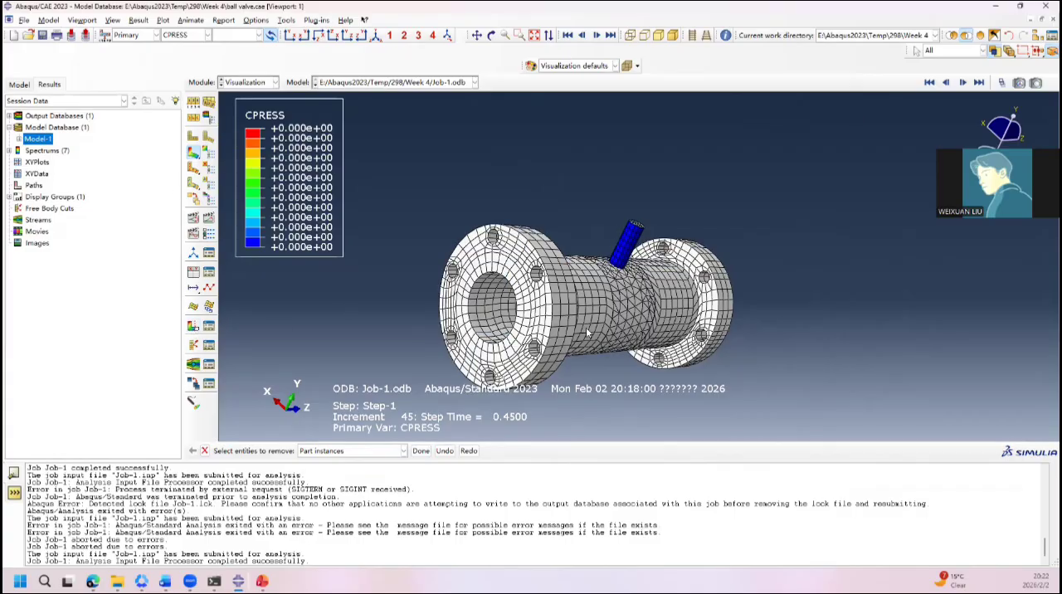
ctrl+alt+drag(587, 333, 678, 286)
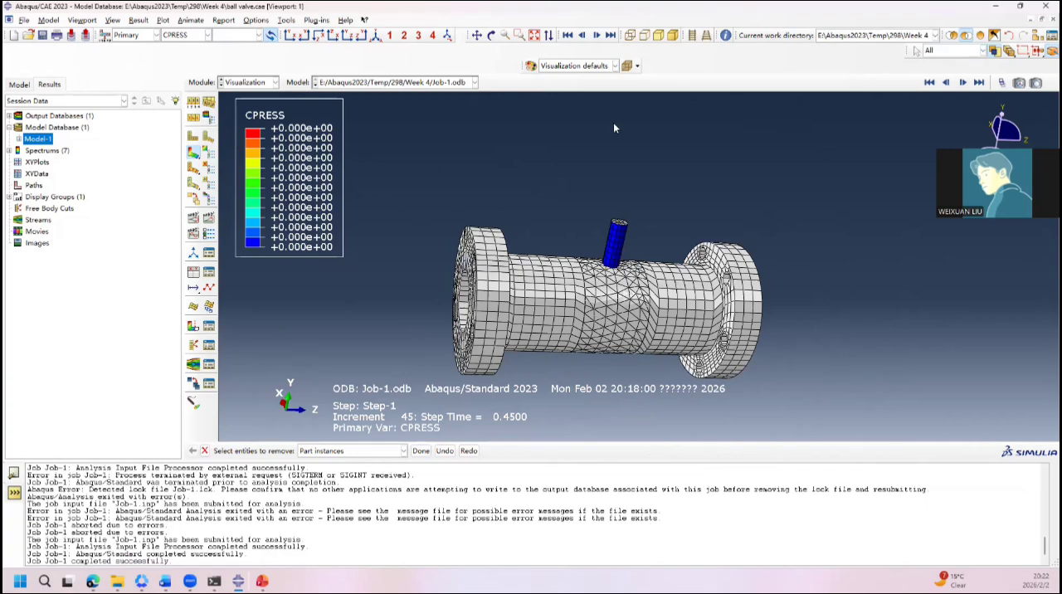
click(980, 83)
Step: Switch to the Load module and examine the pressure load and boundary conditions around the ball and stem
click(247, 82)
click(250, 153)
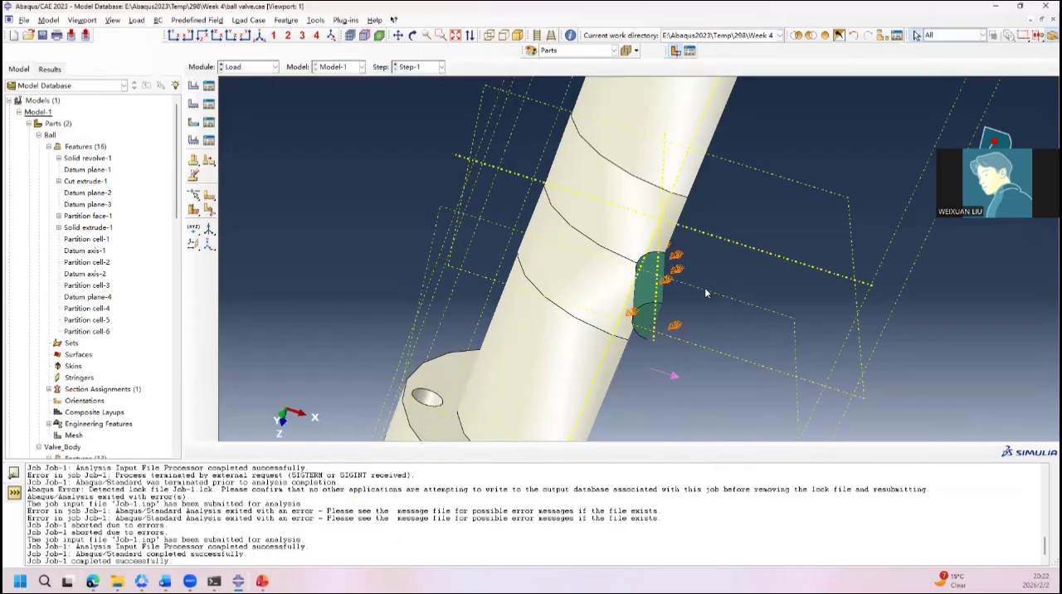
ctrl+alt+drag(705, 289, 624, 311)
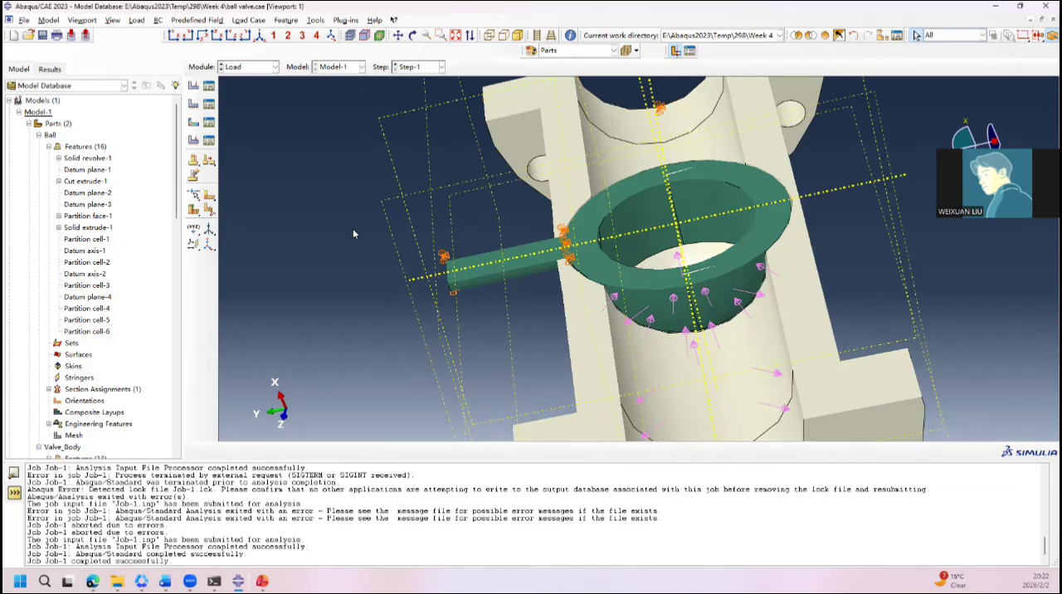
ctrl+alt+drag(634, 279, 599, 283)
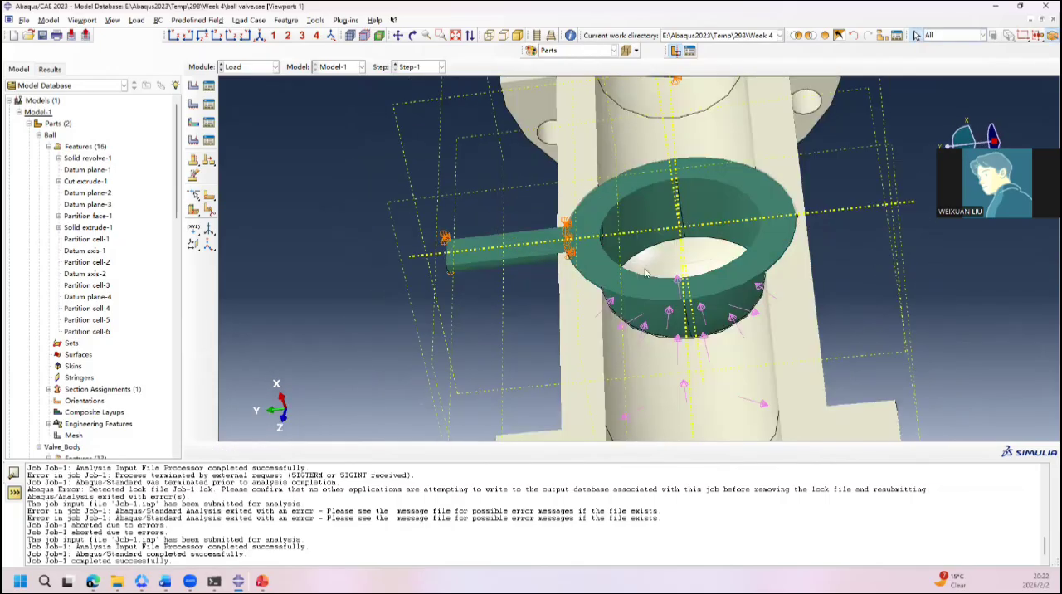
ctrl+alt+drag(586, 258, 387, 235)
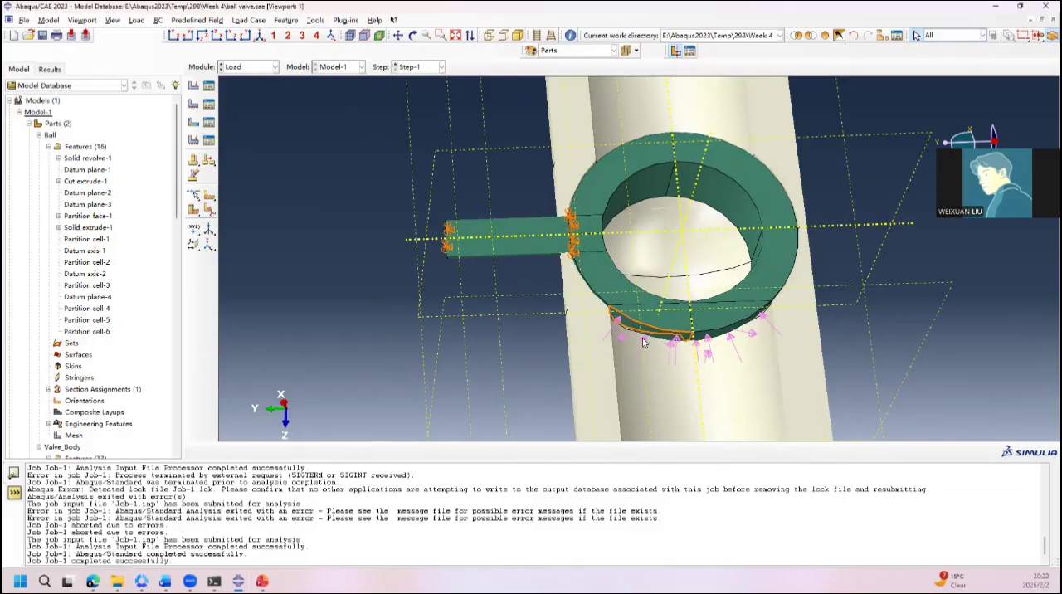
ctrl+alt+drag(642, 337, 597, 312)
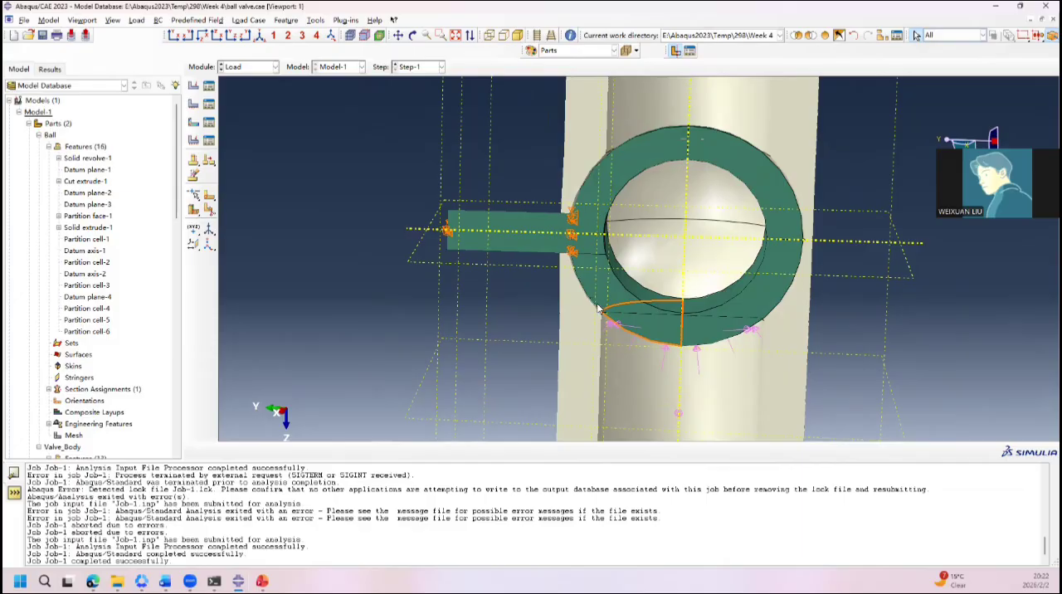
ctrl+alt+drag(774, 313, 486, 160)
Step: Suppress the Stem boundary condition
click(254, 70)
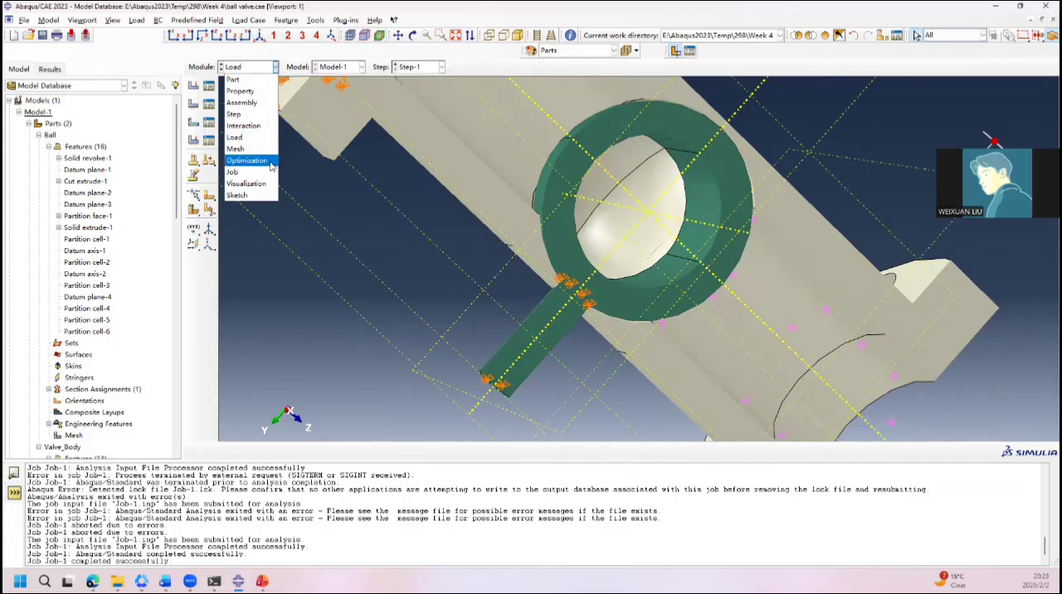
click(250, 139)
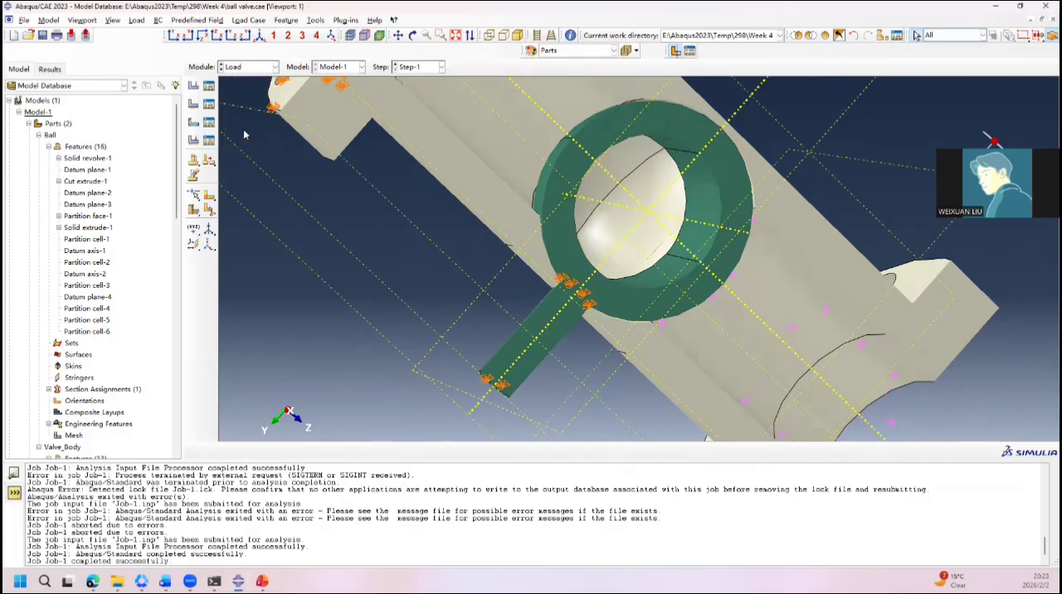
click(209, 104)
click(53, 132)
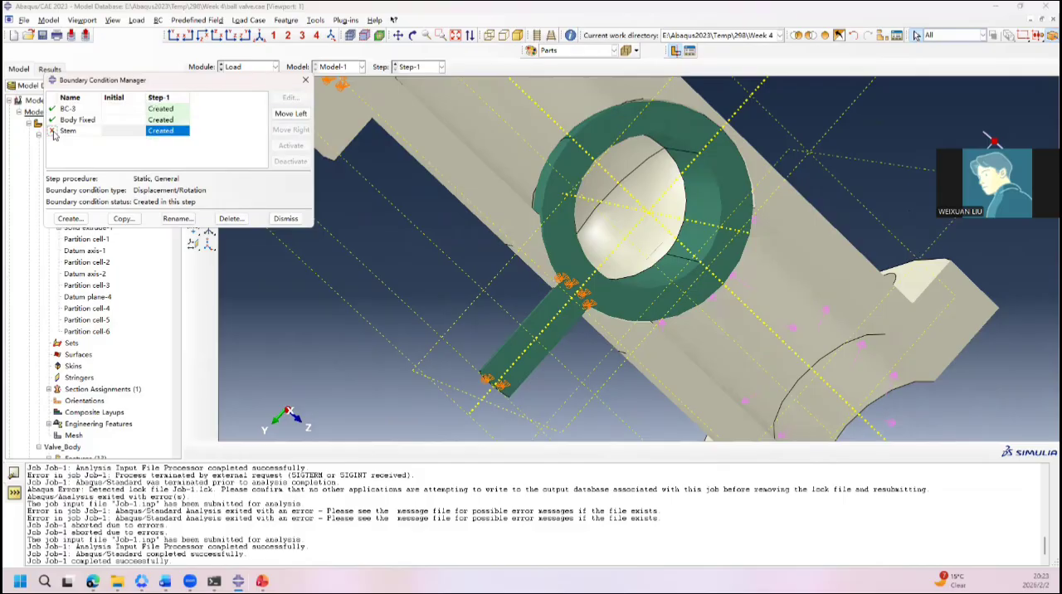
click(305, 80)
Step: Check the magnitude and region of the Pressure load and accept its definition
click(209, 86)
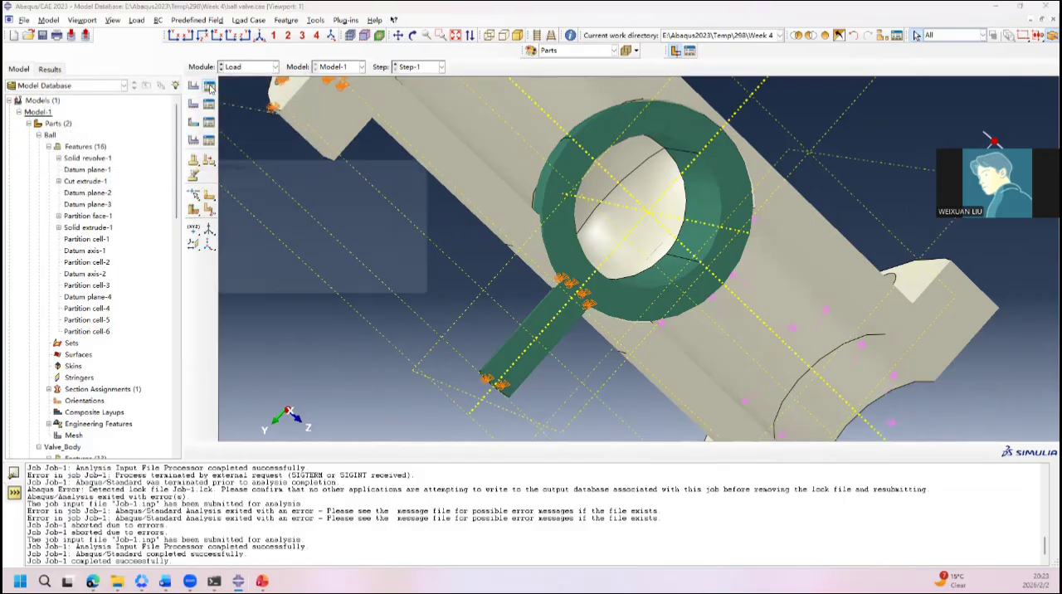
click(423, 174)
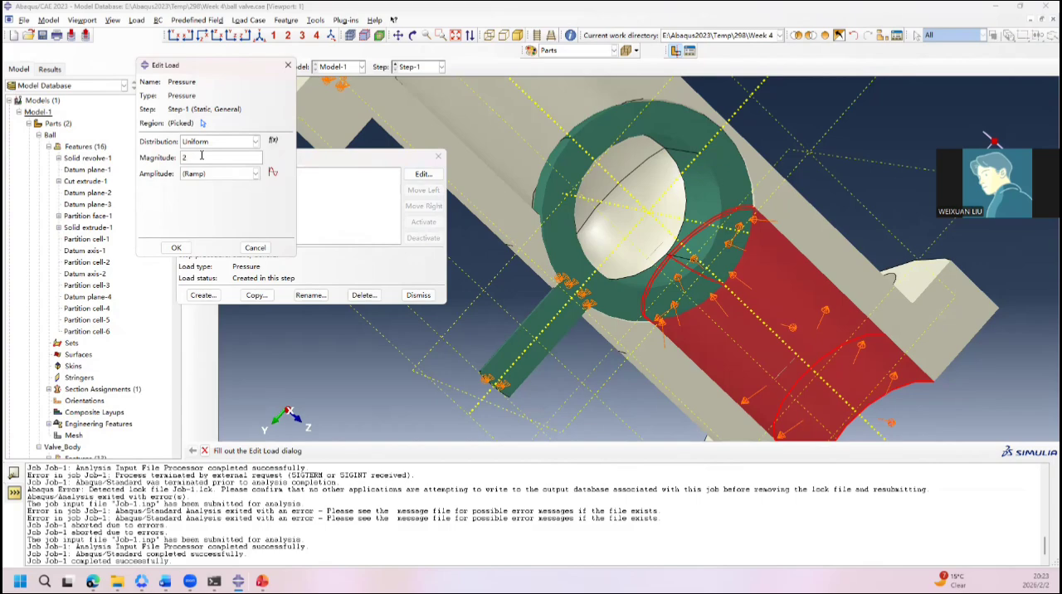
click(176, 247)
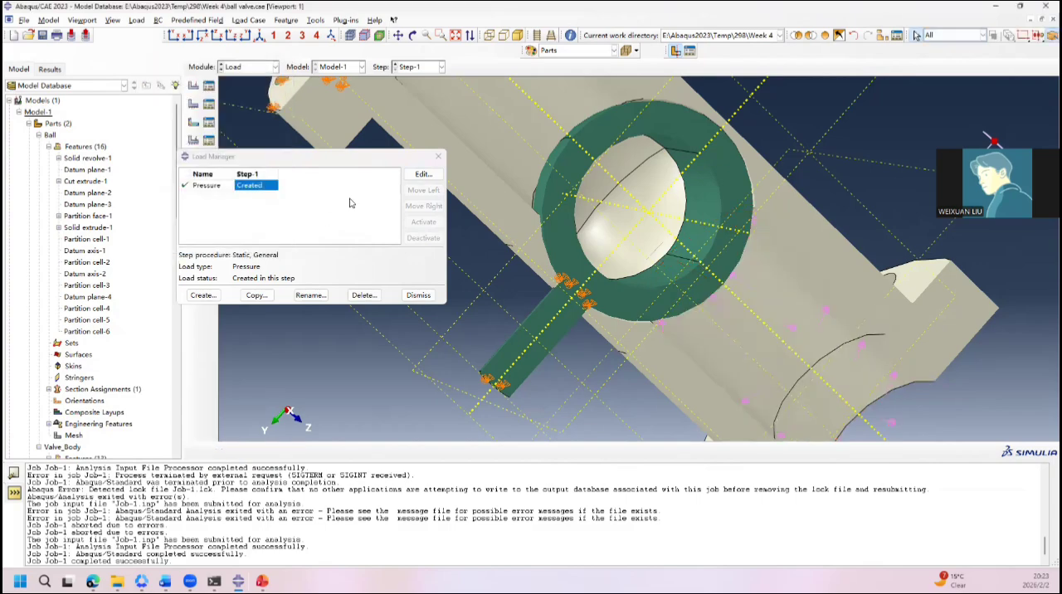
click(438, 156)
Step: Resubmit Job-1, overwriting its existing job files, and open the job monitor
click(249, 67)
click(263, 169)
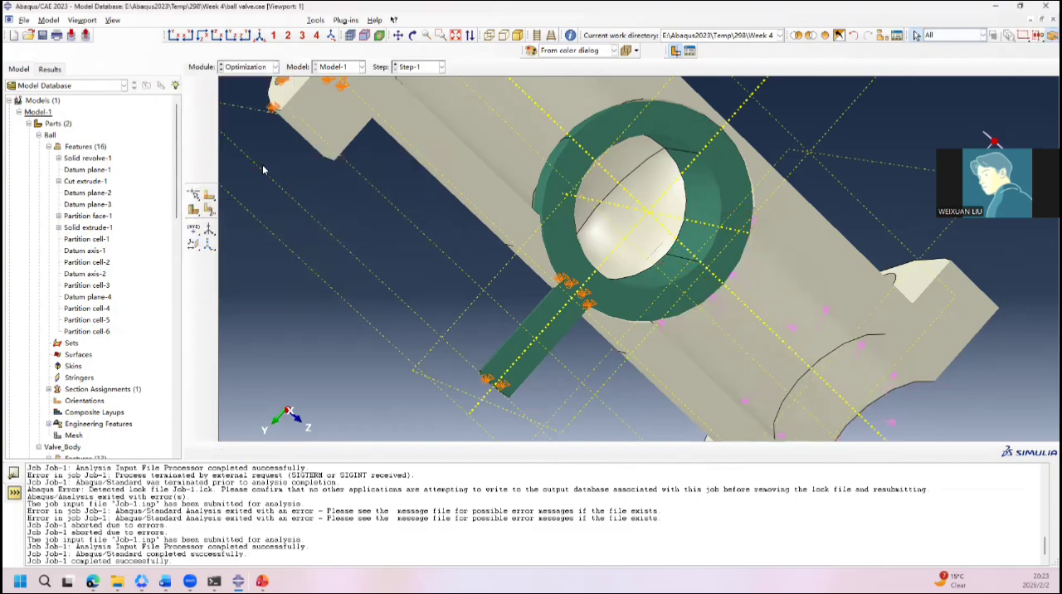
click(269, 68)
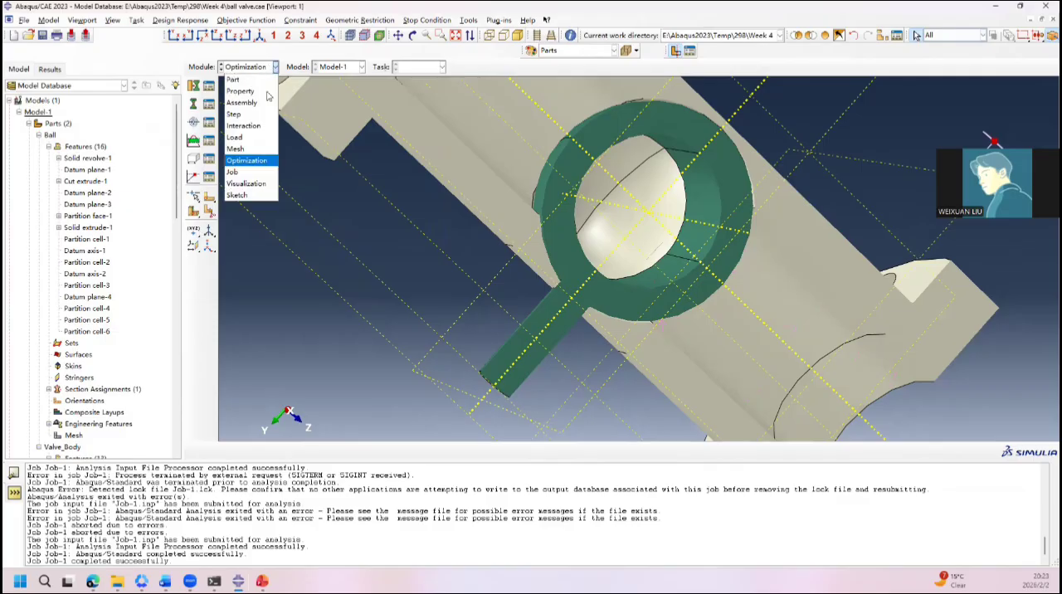
click(250, 171)
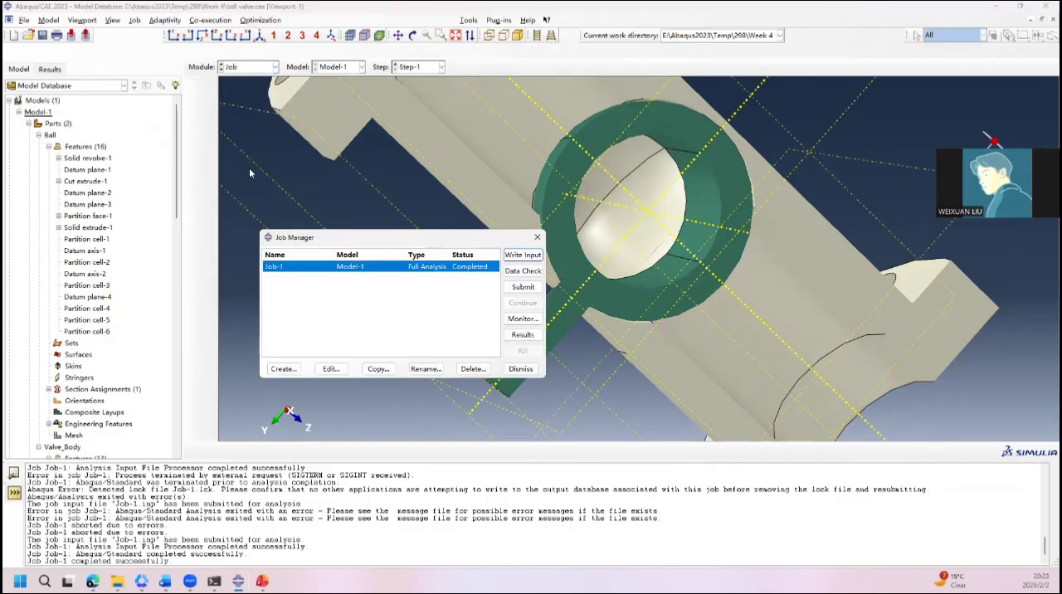
click(515, 287)
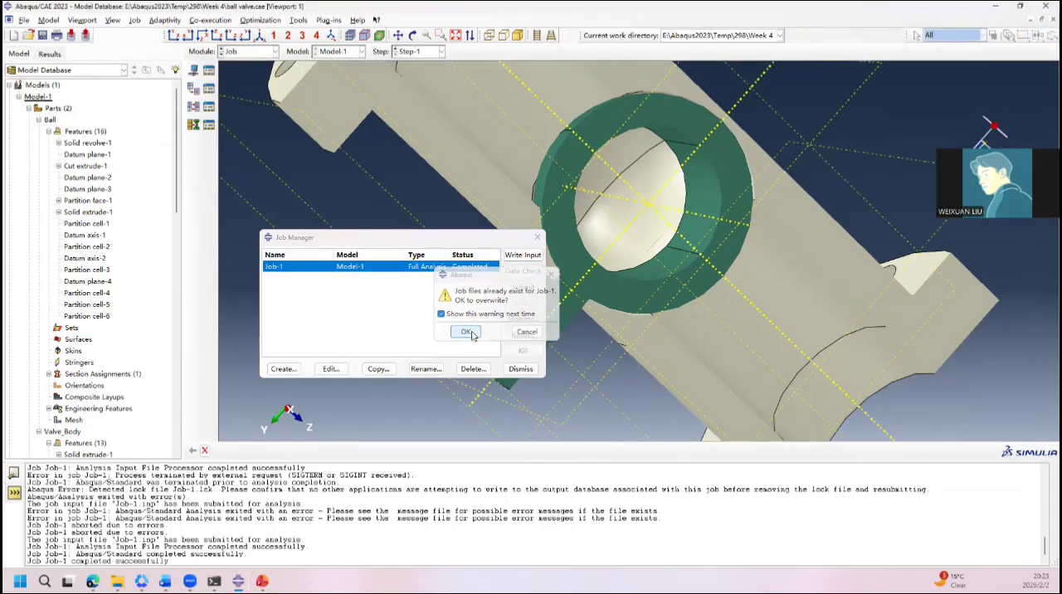
click(466, 332)
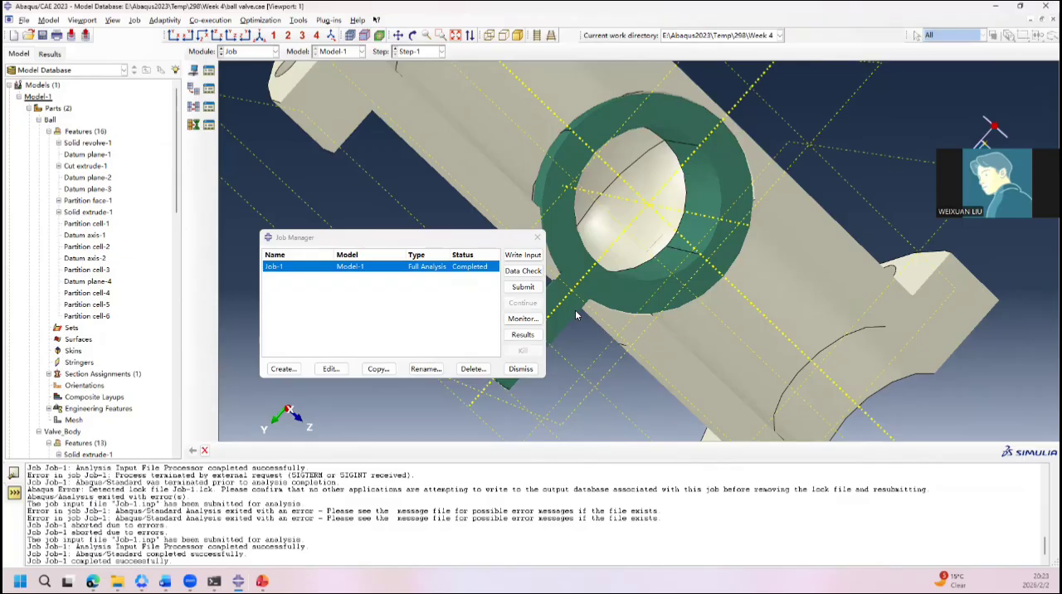
ctrl+alt+drag(623, 369, 710, 167)
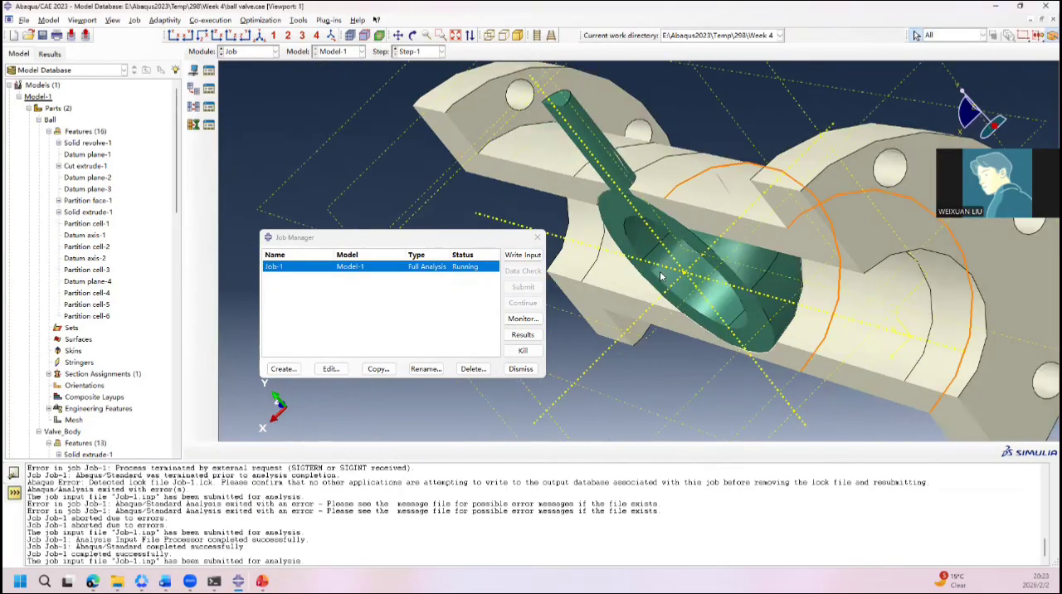
click(523, 319)
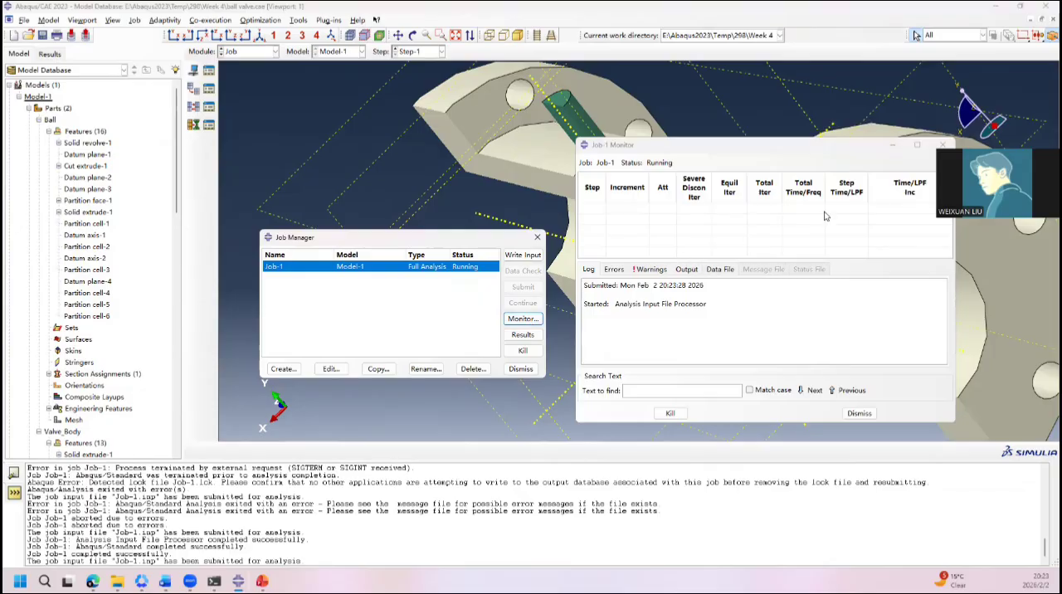
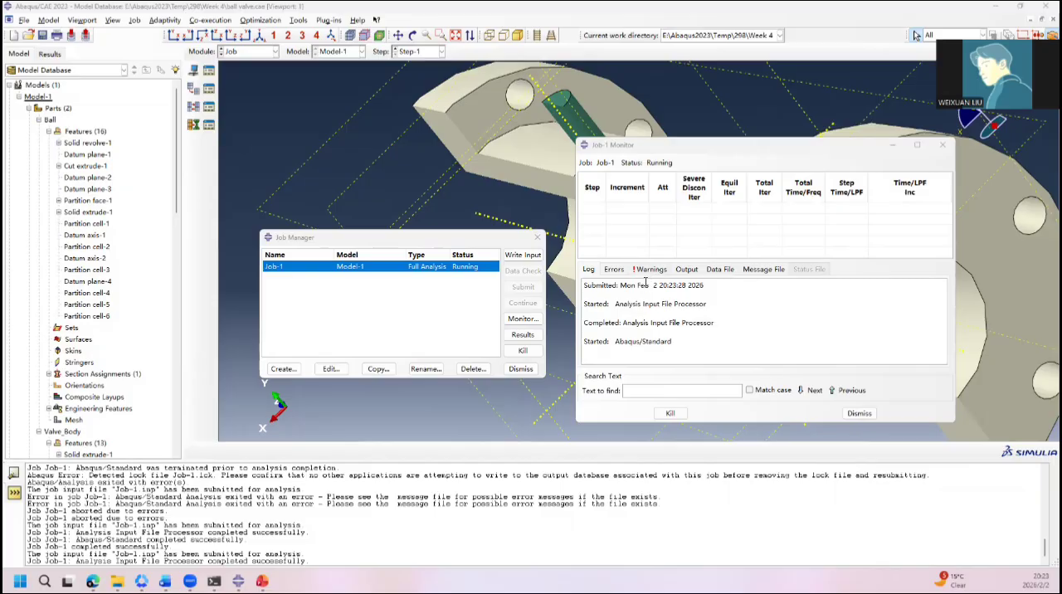
Step: Clear the job monitor from view and examine the ball and valve body assembly from several angles
click(886, 146)
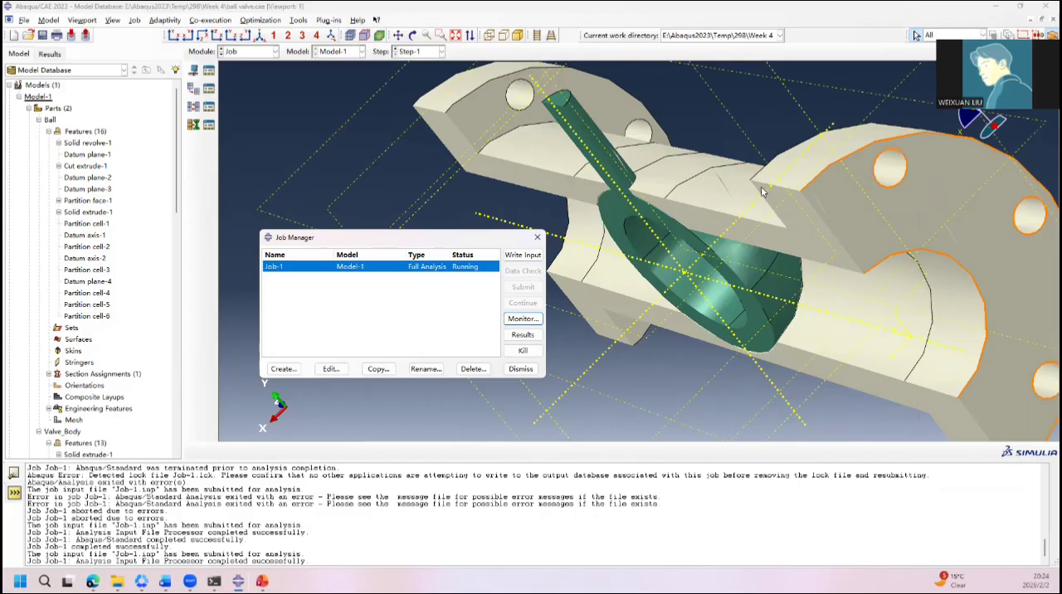
ctrl+alt+drag(717, 121, 815, 144)
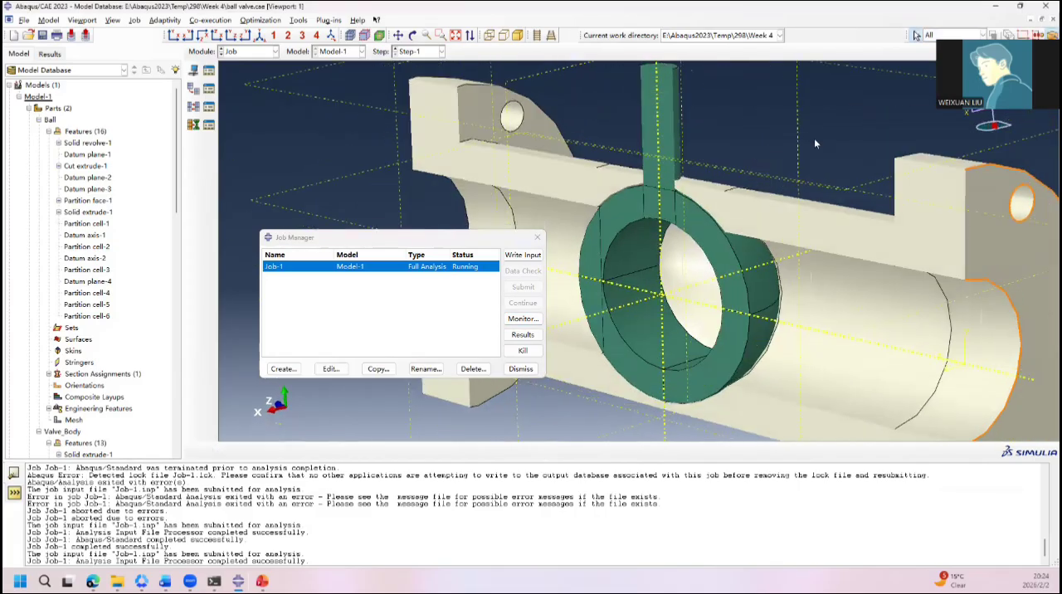
ctrl+alt+drag(653, 289, 580, 232)
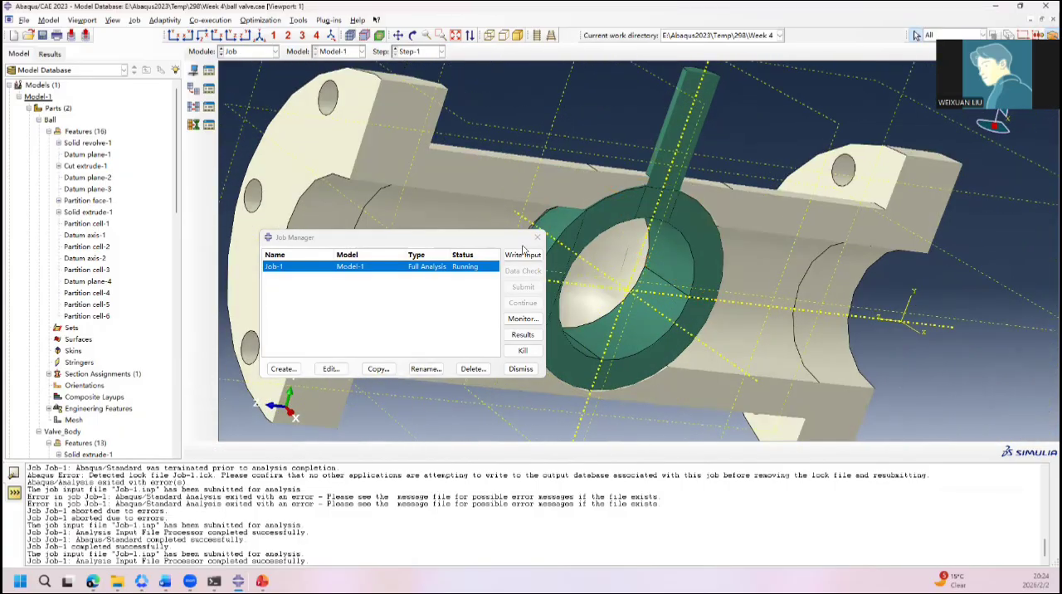
Step: Switch to the Property module and open the A216 WCC material for editing
click(253, 51)
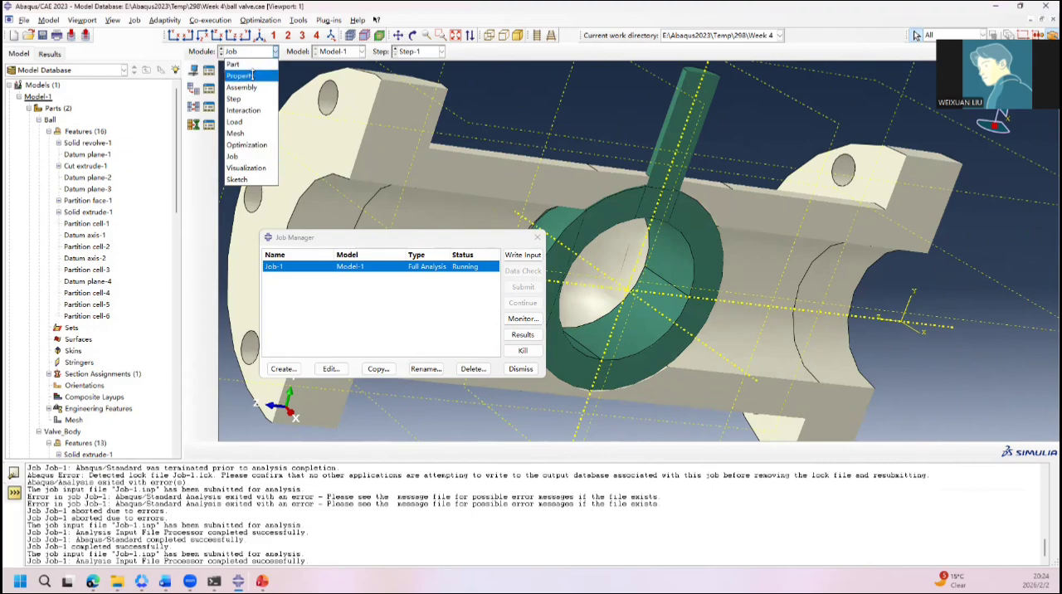
click(253, 74)
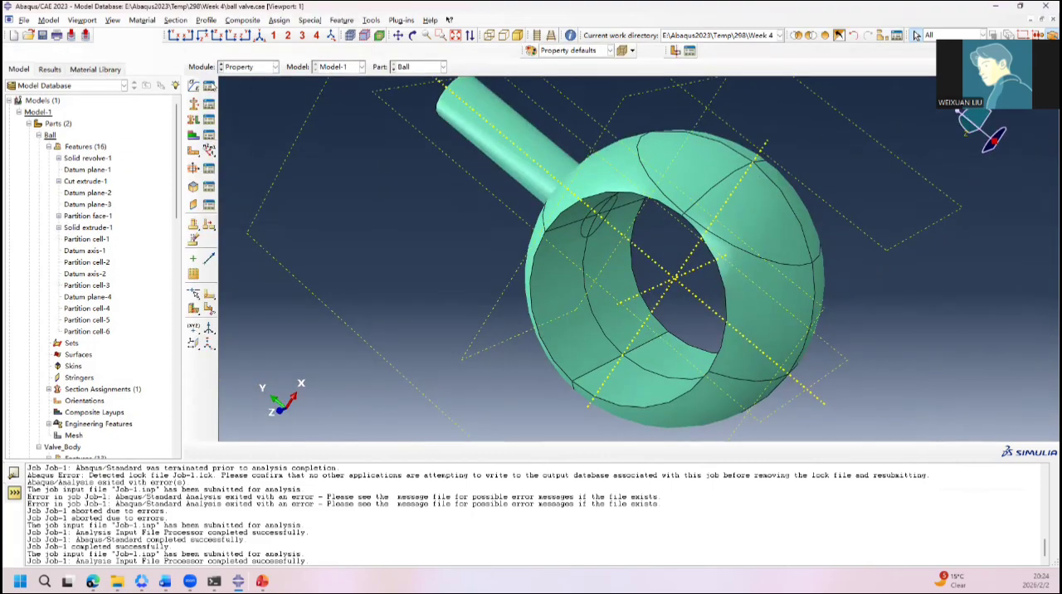
click(209, 86)
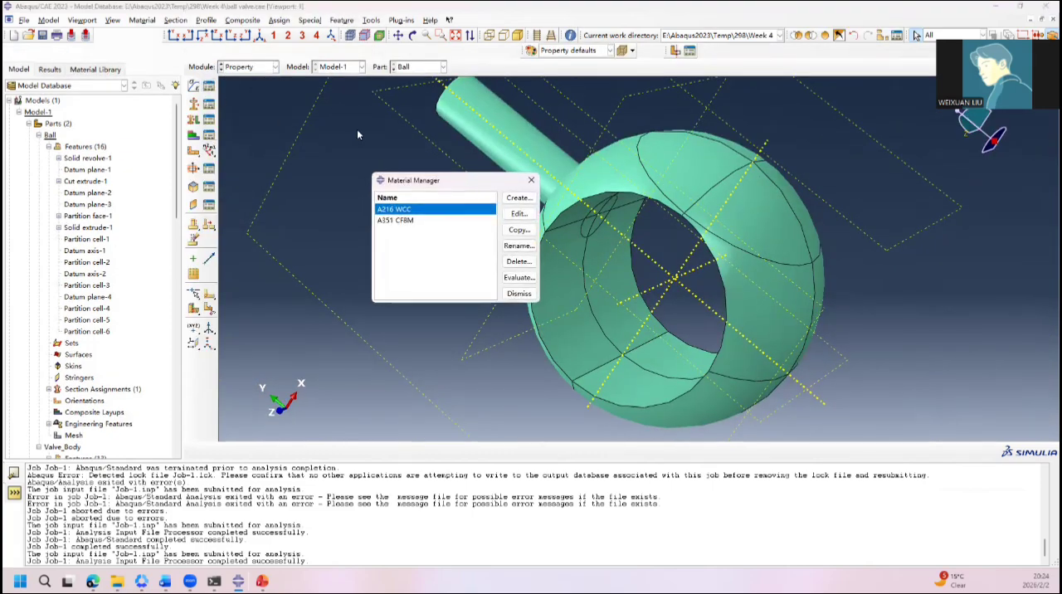
double_click(426, 212)
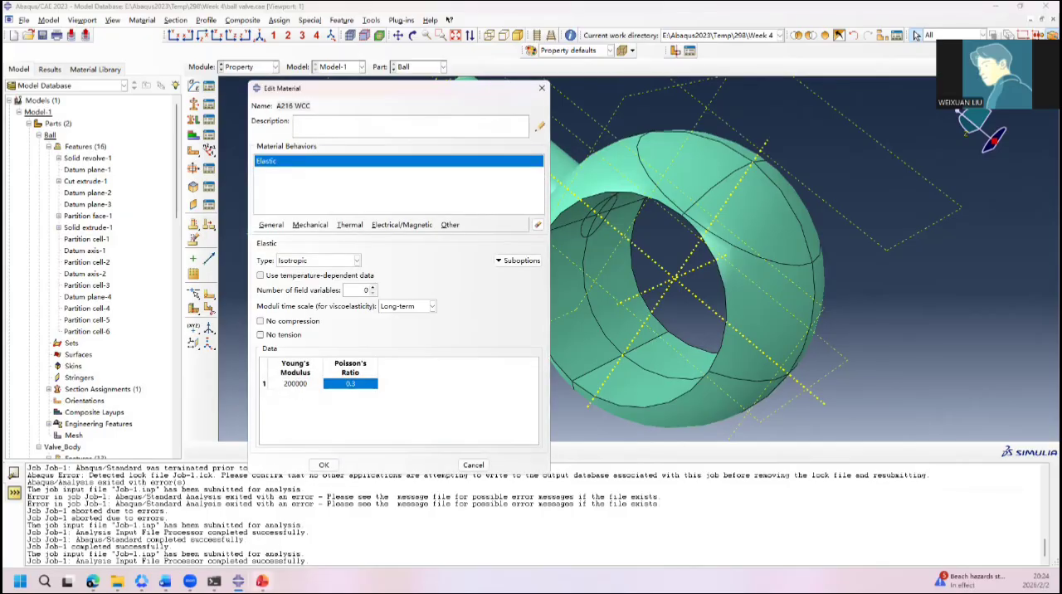
Step: Switch to the PowerPoint presentation and show the Material slide covering the body and ball
click(262, 581)
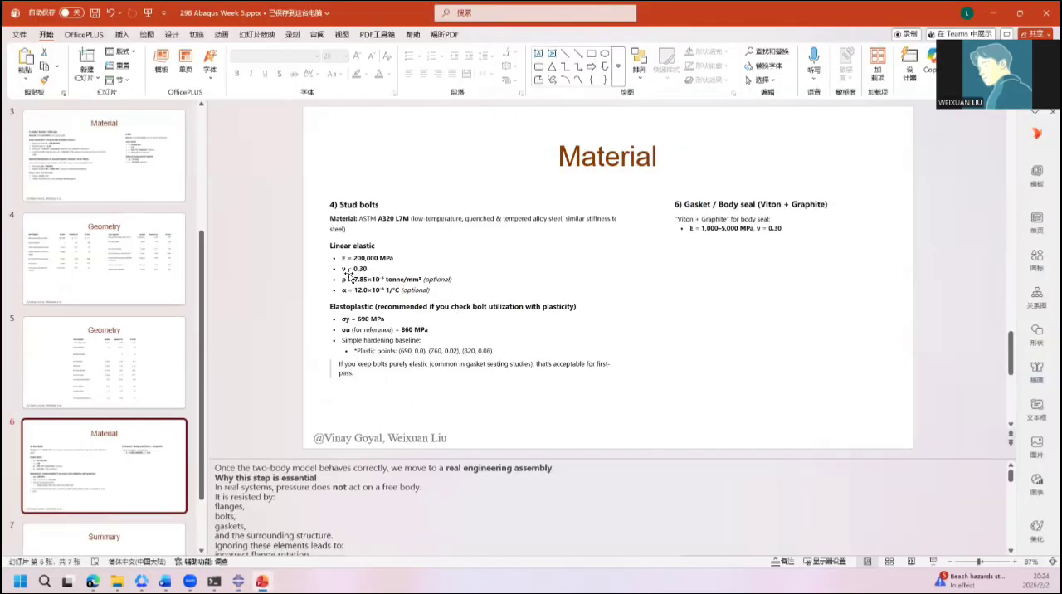
scroll(349, 277, up, 3)
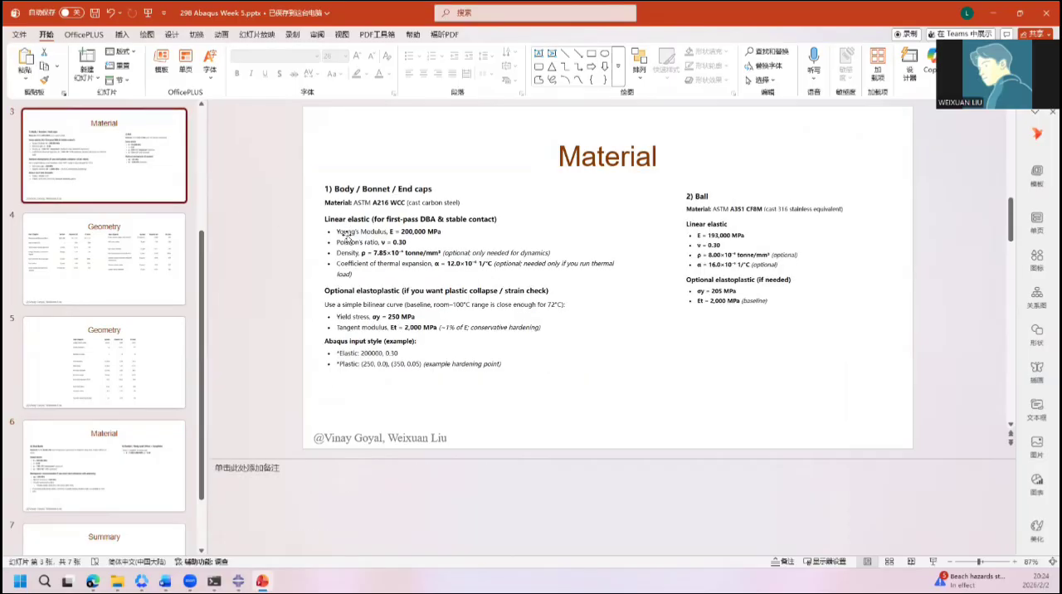
key(F1)
drag(308, 180, 912, 320)
click(856, 337)
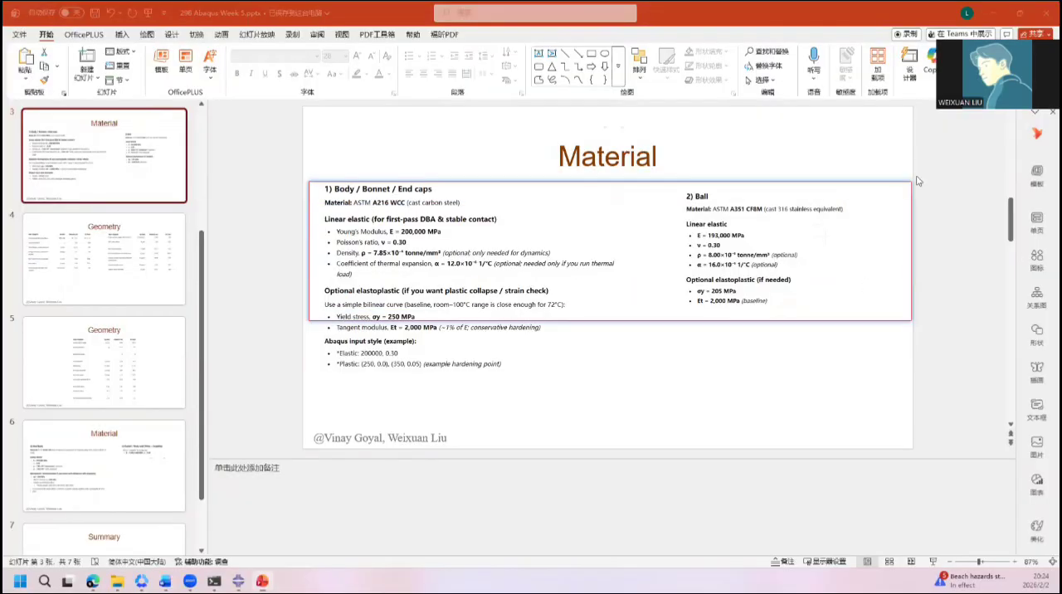
click(1000, 12)
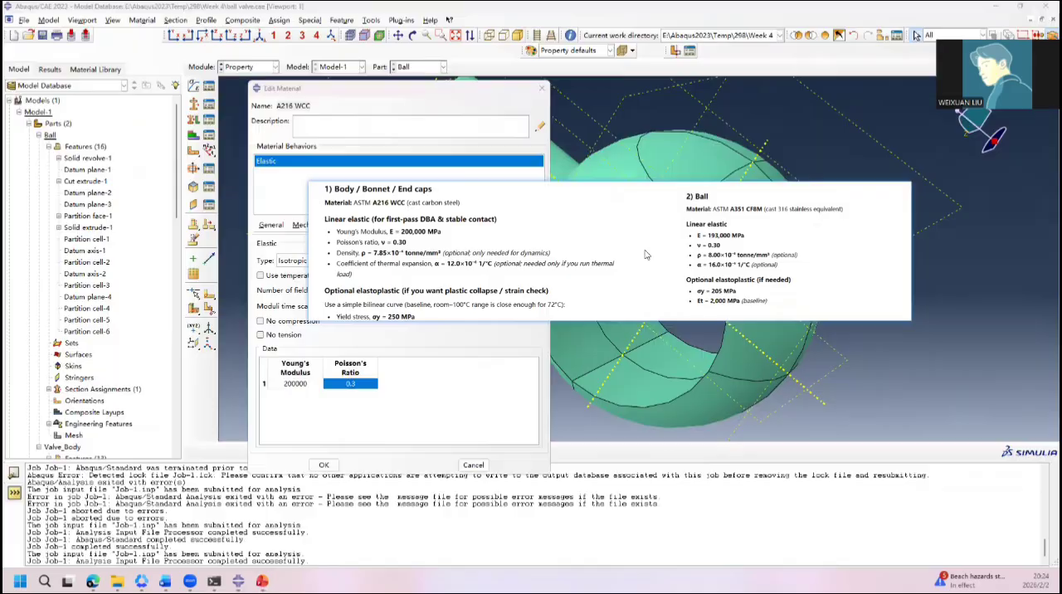
double_click(644, 253)
Step: Capture the slide's complete body and ball material data as a floating image and place it beside the Abaqus material editor
click(262, 581)
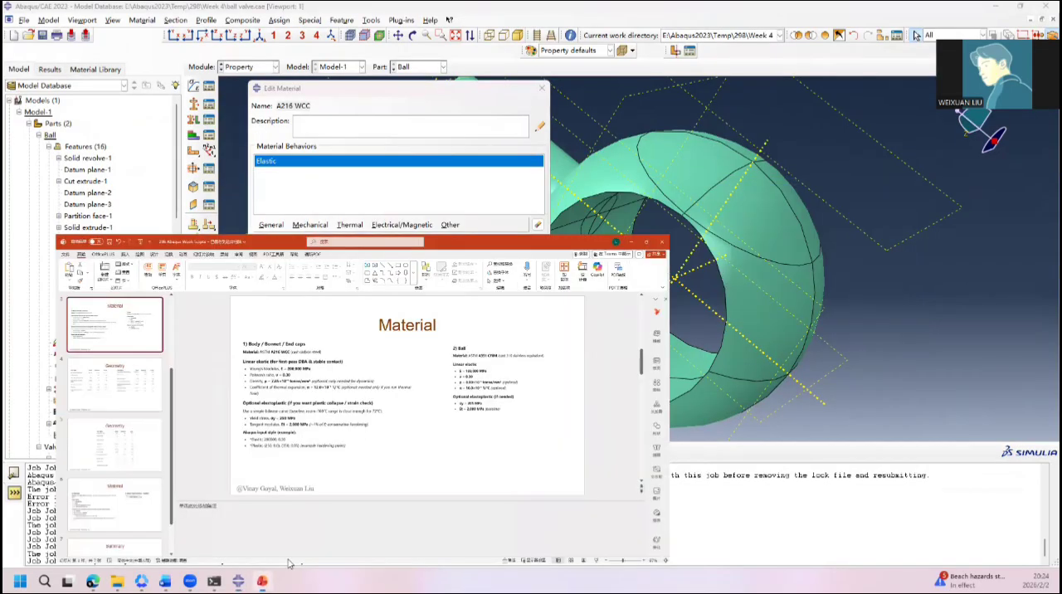
key(F1)
drag(301, 177, 928, 388)
click(876, 403)
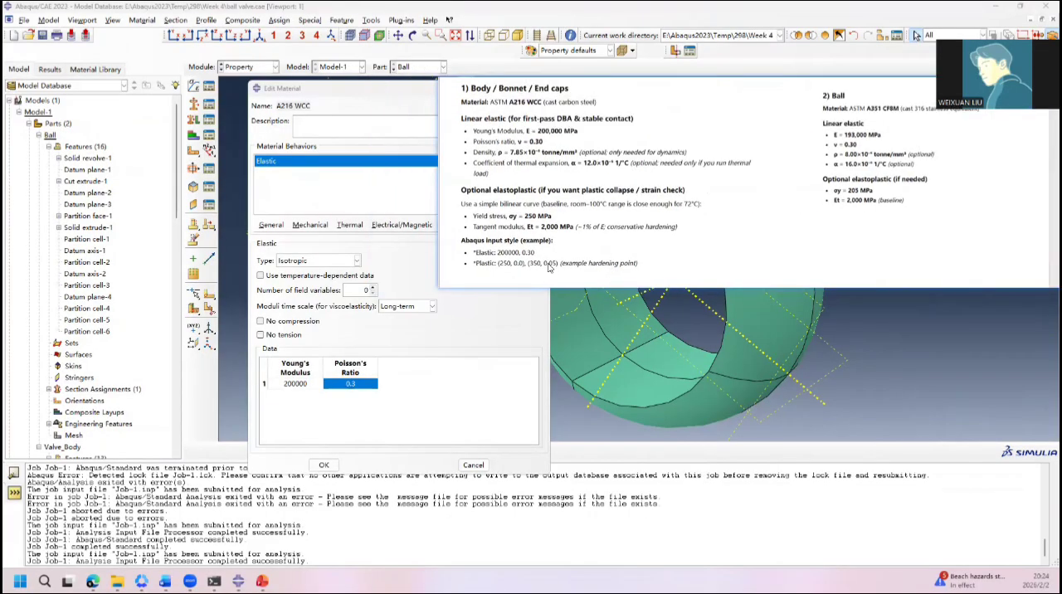
drag(548, 265, 585, 299)
Step: Add Plastic behavior to A216 WCC with yield stress 250 at plastic strain 0 and 350 at 0.05, and save it
click(311, 226)
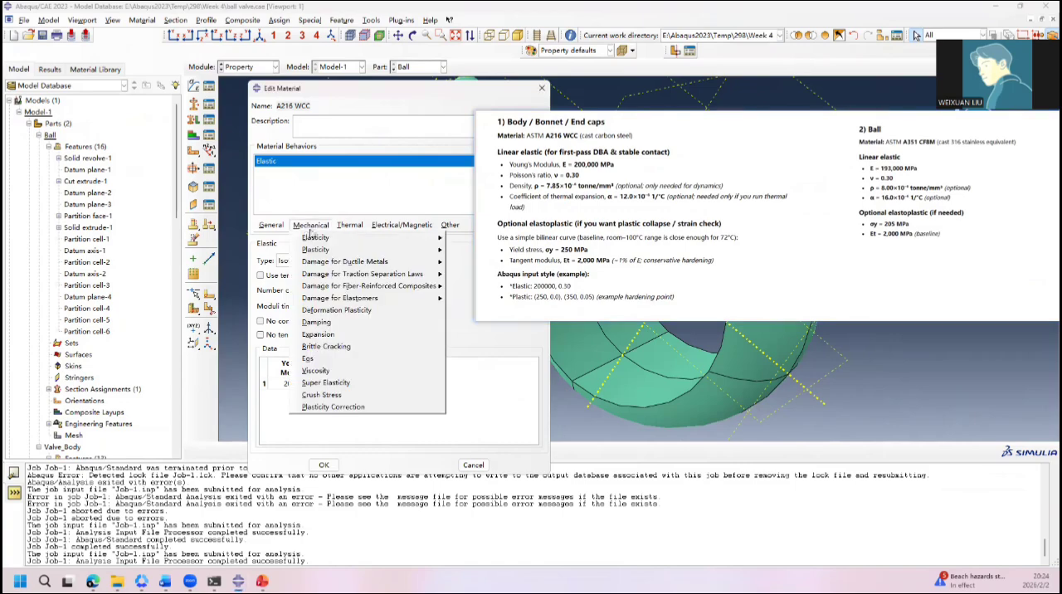
mouse_move(313, 237)
click(484, 250)
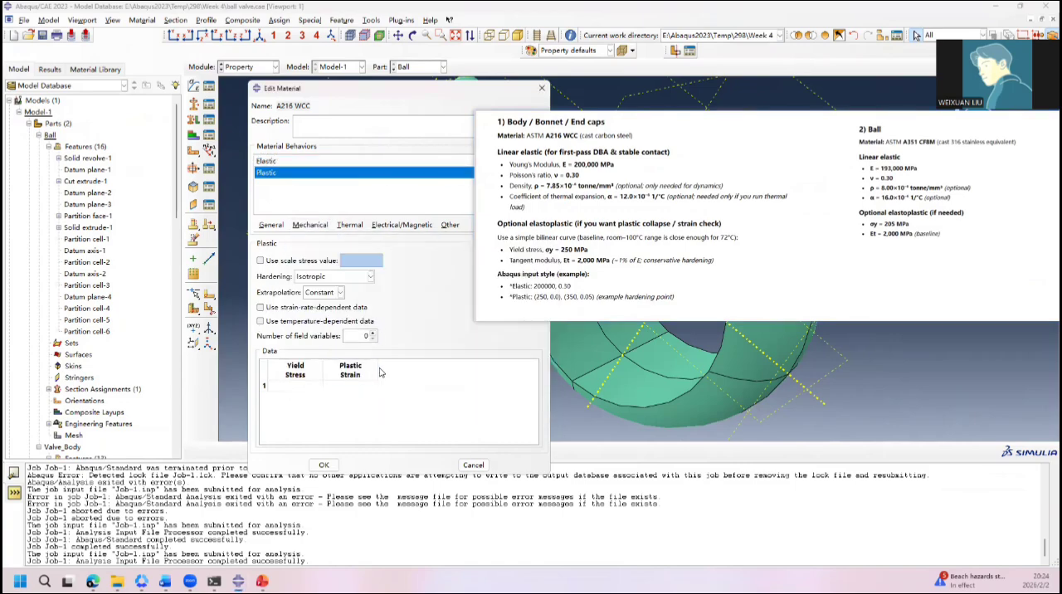
click(300, 387)
text(250)
click(345, 386)
key(Tab)
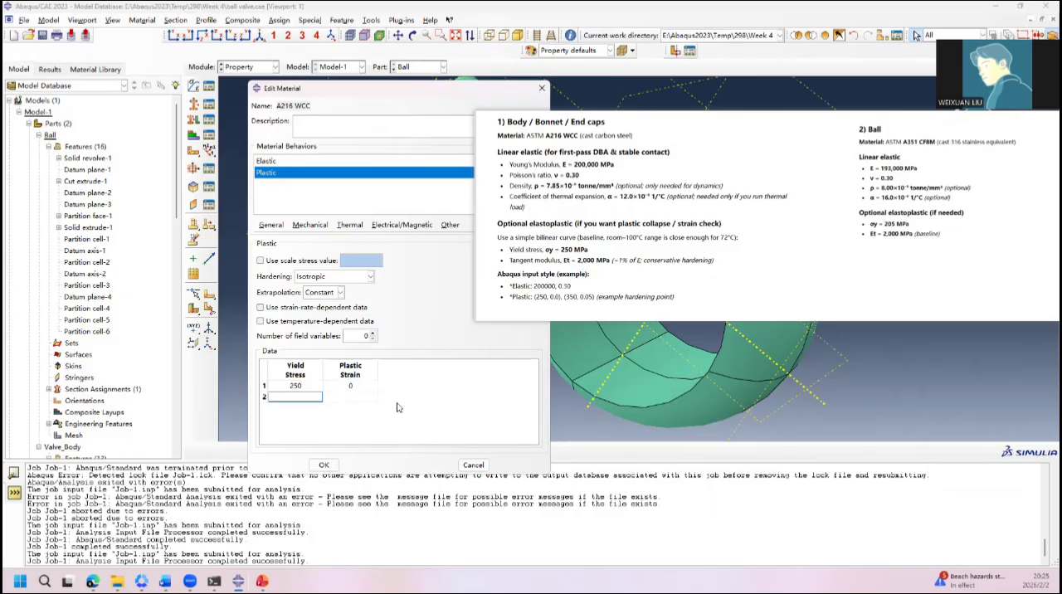
text(350)
click(343, 398)
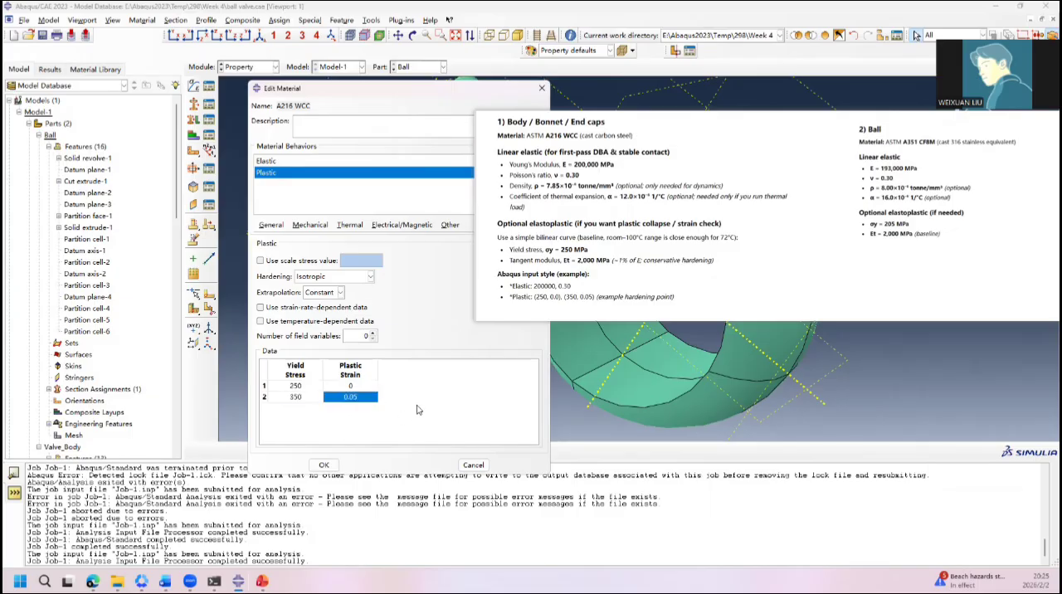
click(324, 465)
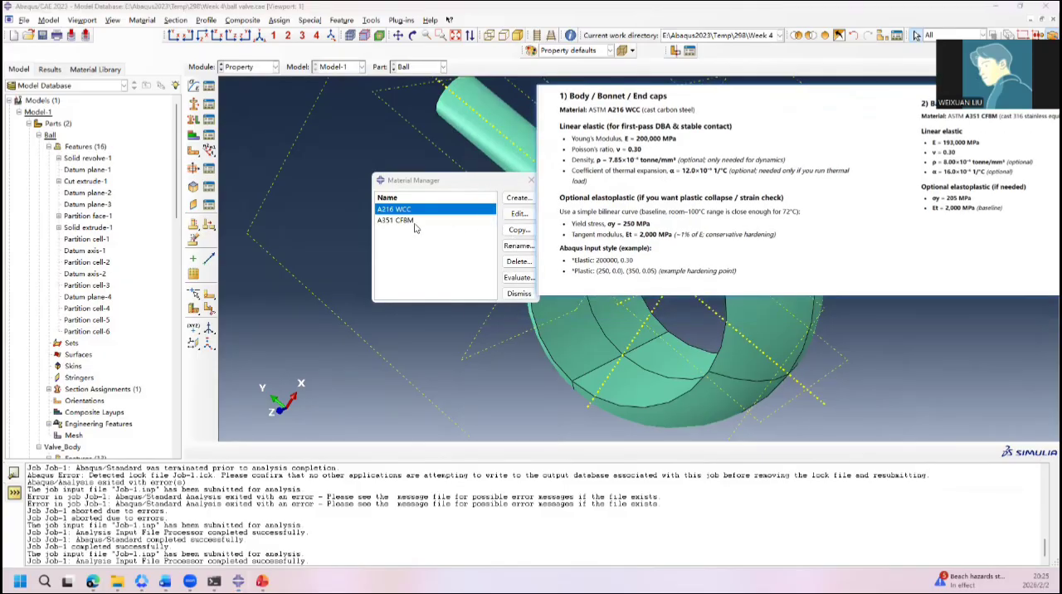
Step: Open the A351 CF8M material and add Plastic behavior with a first yield stress of 205
click(416, 222)
double_click(416, 222)
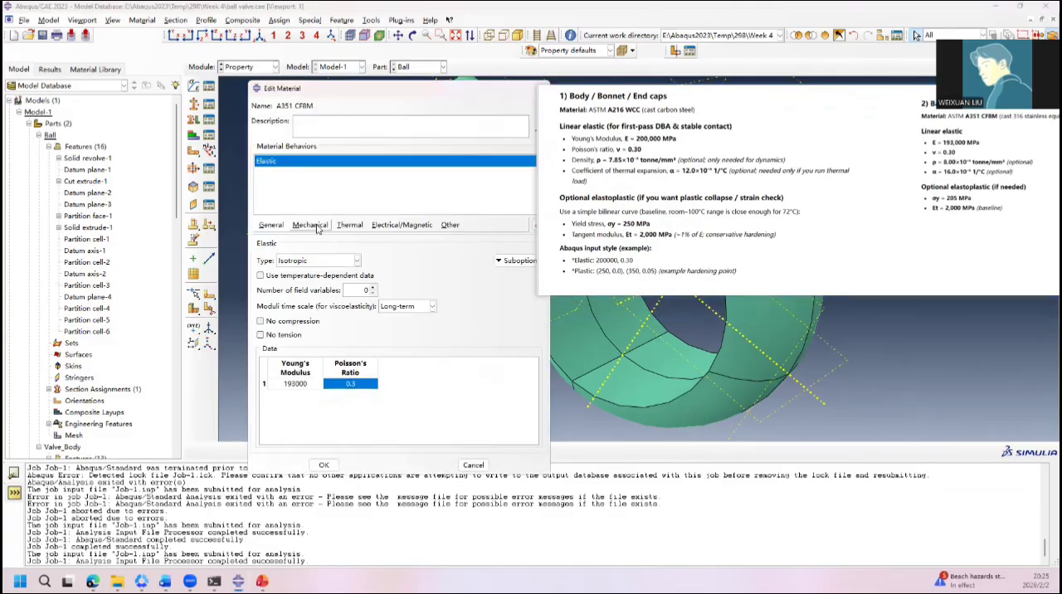
click(317, 226)
mouse_move(332, 250)
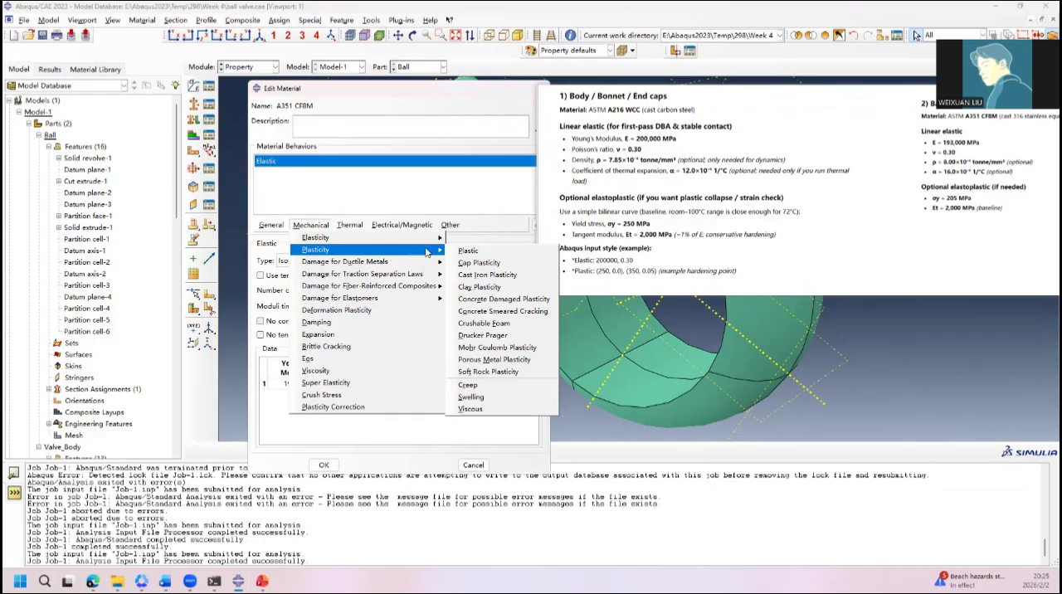
click(469, 251)
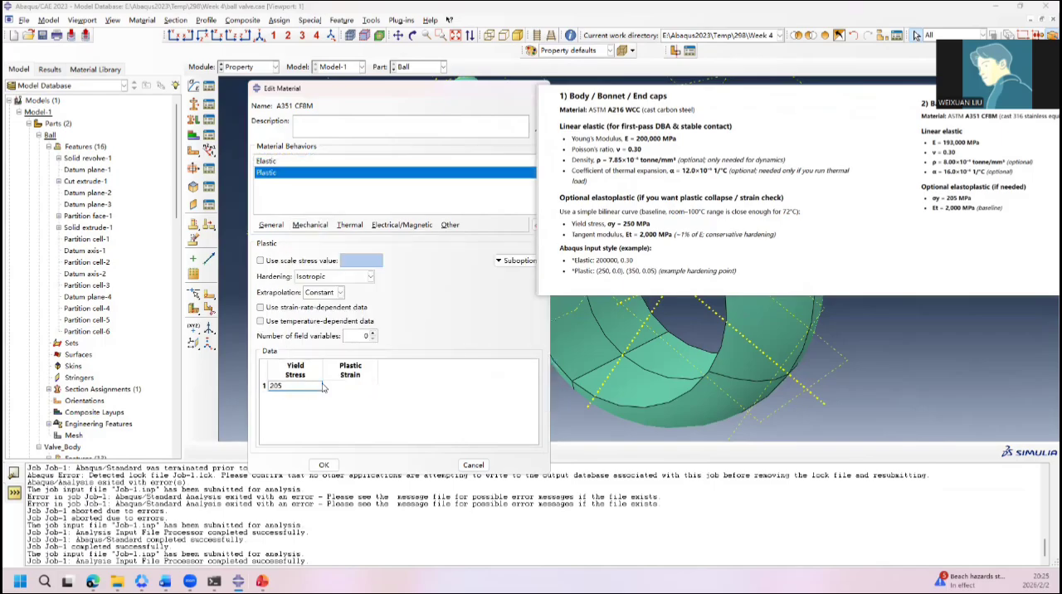
Step: Try to save A351 CF8M with a plastic strain of 2000/1.93e5 for the first yield point
click(351, 385)
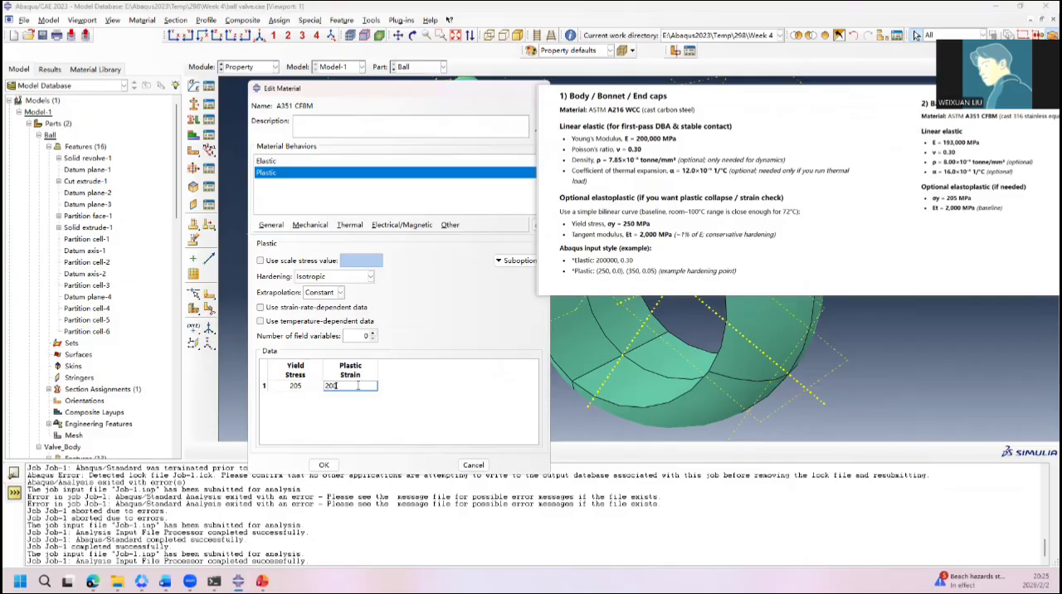
text(0/1.93e5)
double_click(355, 386)
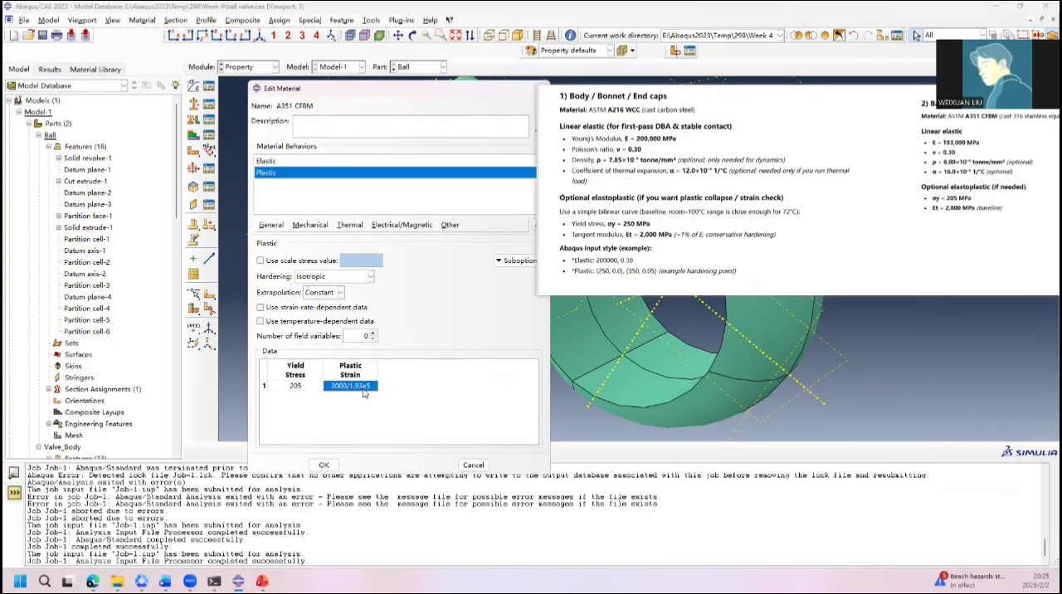
click(324, 466)
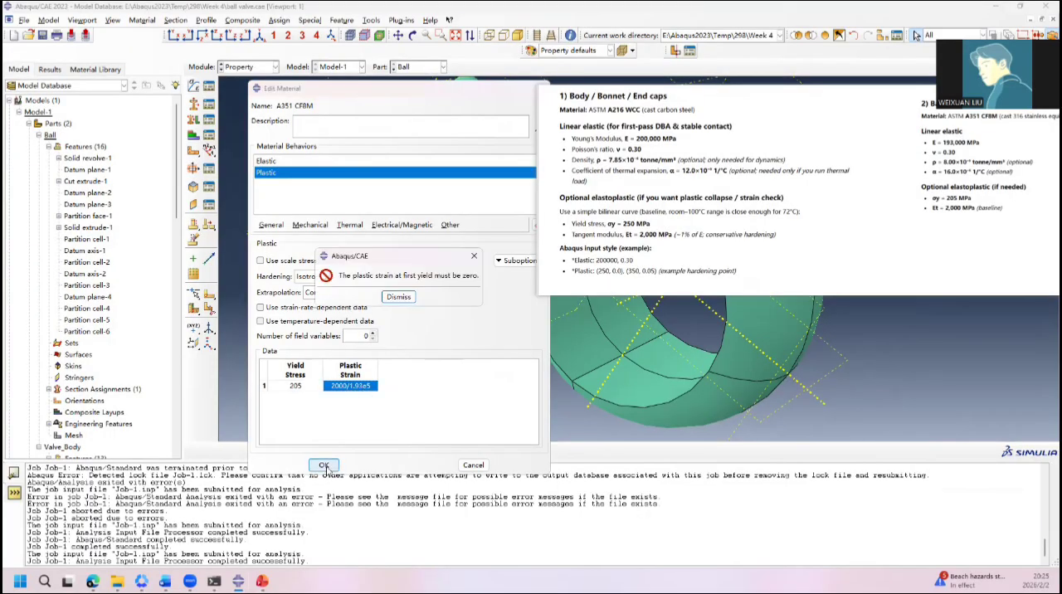
click(399, 297)
Step: Set the first plastic data row of A351 CF8M to plastic strain 0, keeping its yield stress at 205
double_click(364, 390)
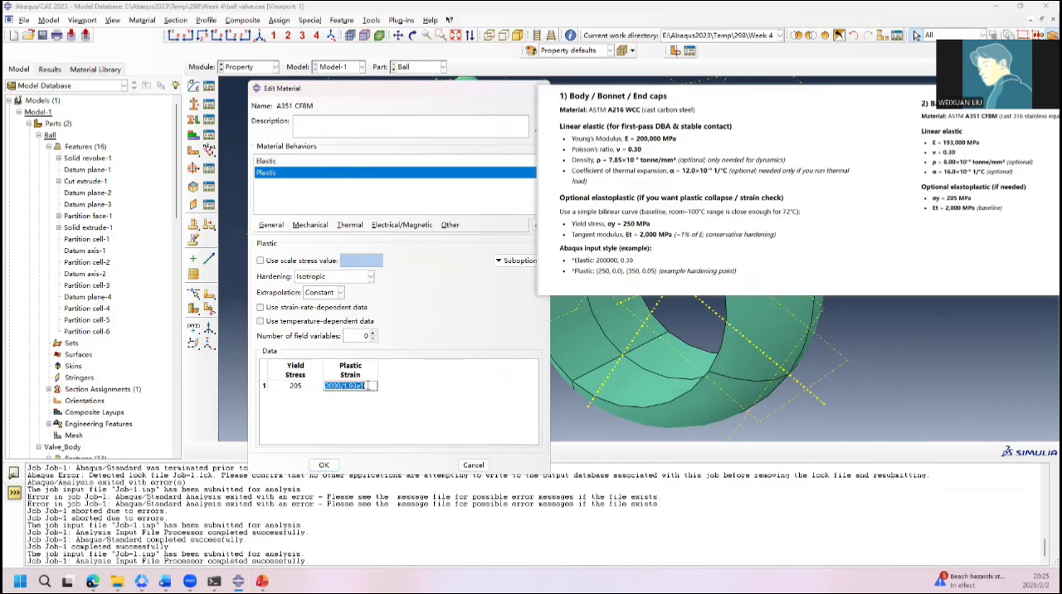
drag(368, 388, 303, 392)
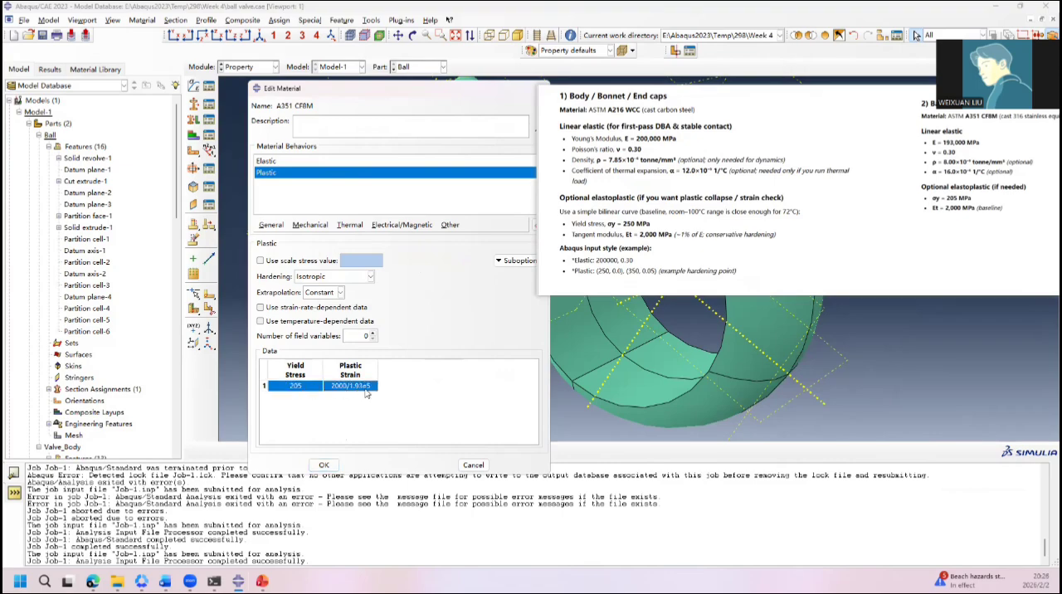
double_click(320, 387)
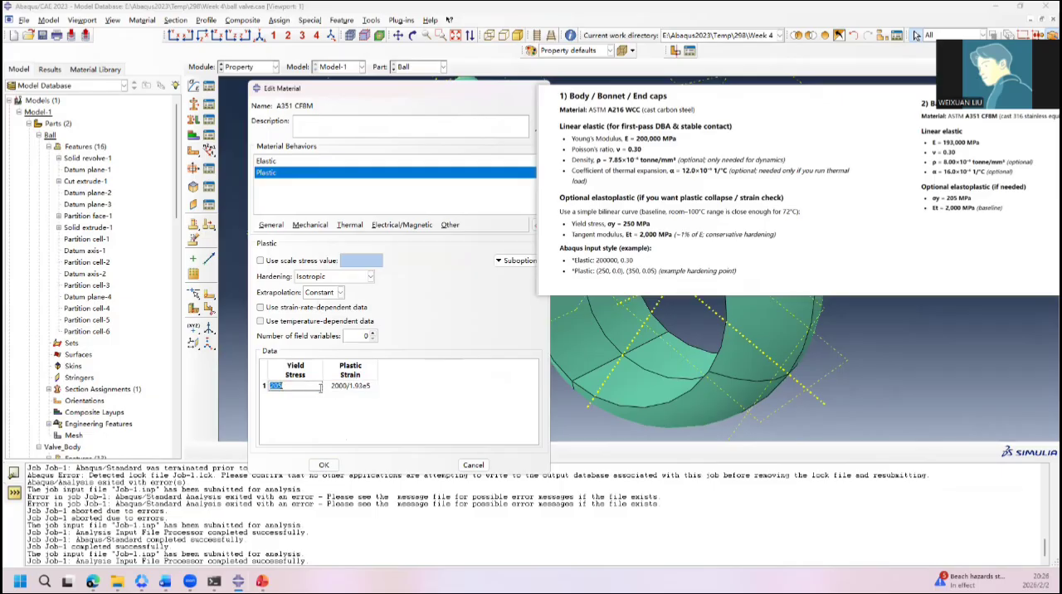
key(Tab)
text(0)
key(Return)
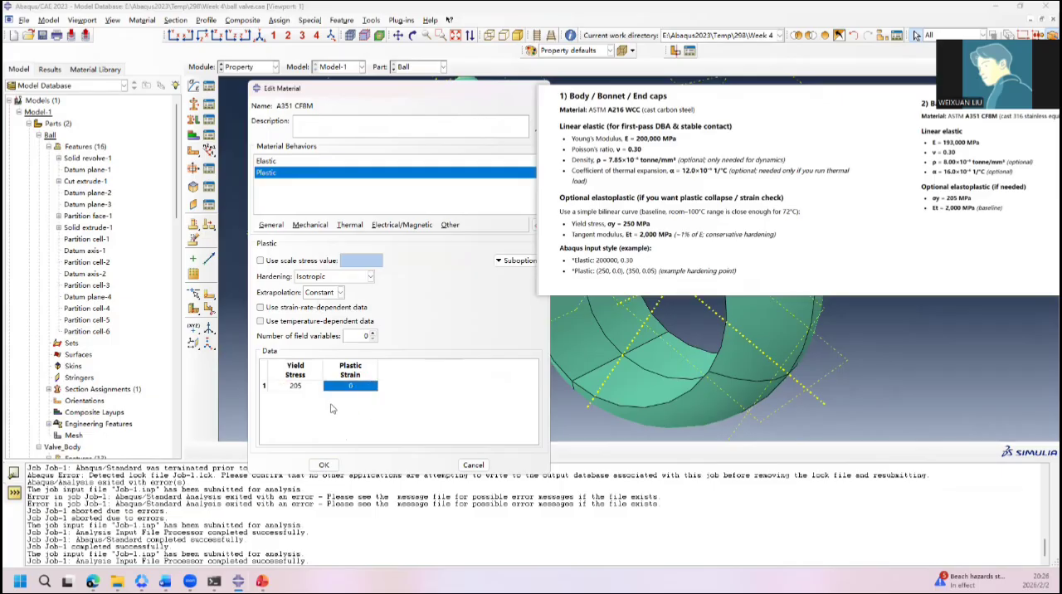
double_click(304, 387)
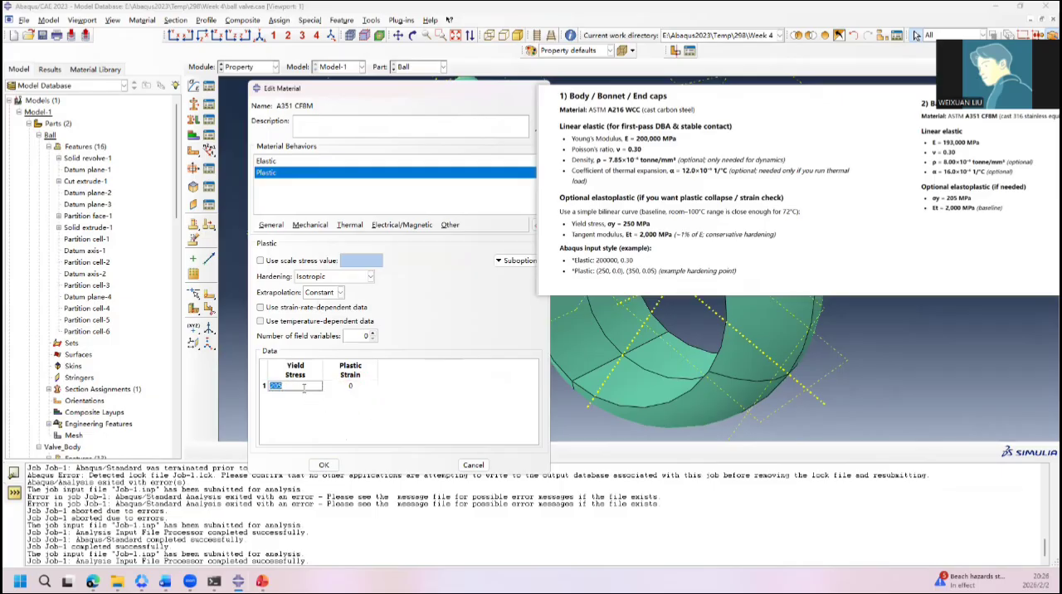
key(Return)
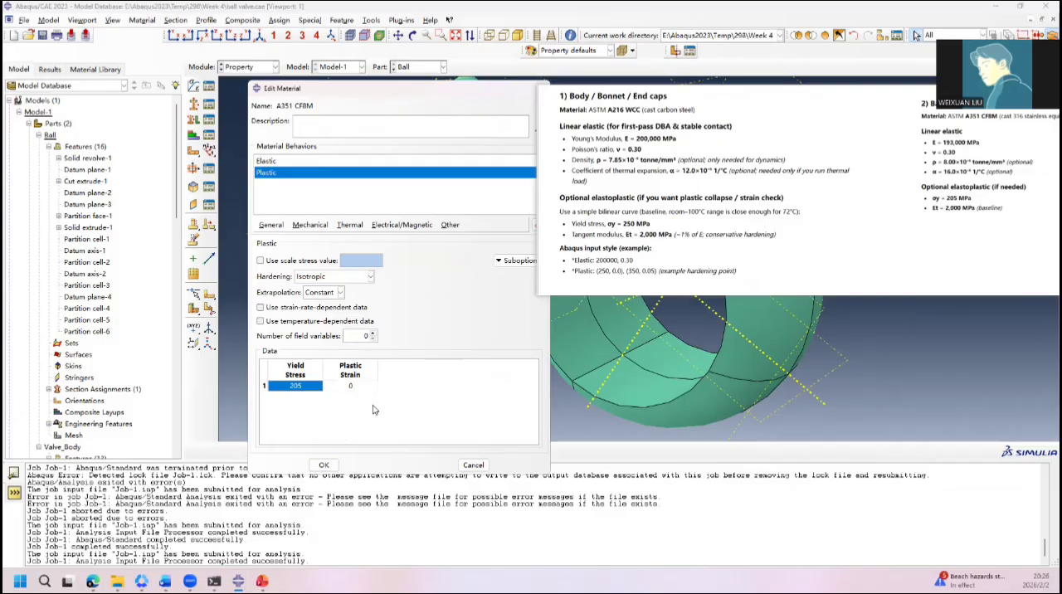
Step: Add a second row to the plastic data with a yield stress of 2000
click(362, 391)
key(Return)
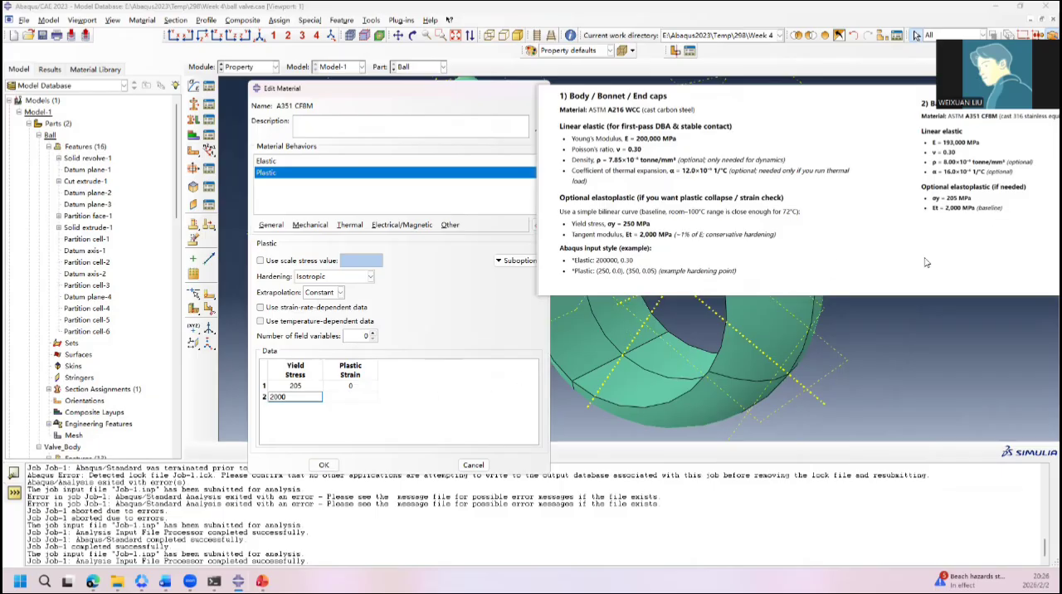
click(368, 408)
click(363, 397)
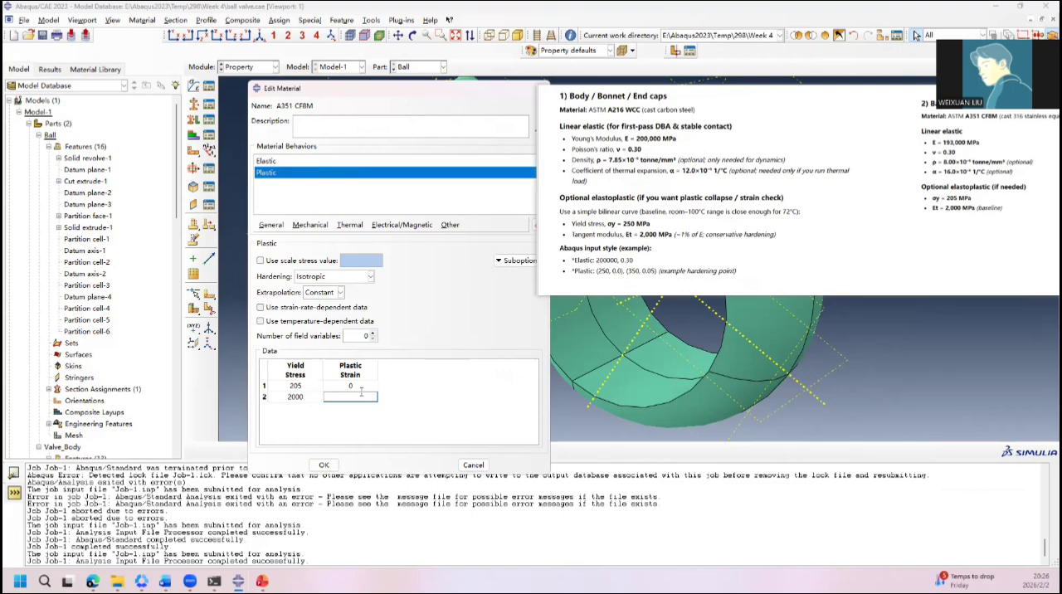
Step: Set the second plastic data row of A351 CF8M to yield stress 305 and plastic strain 0.05, and save the material
drag(859, 236, 737, 227)
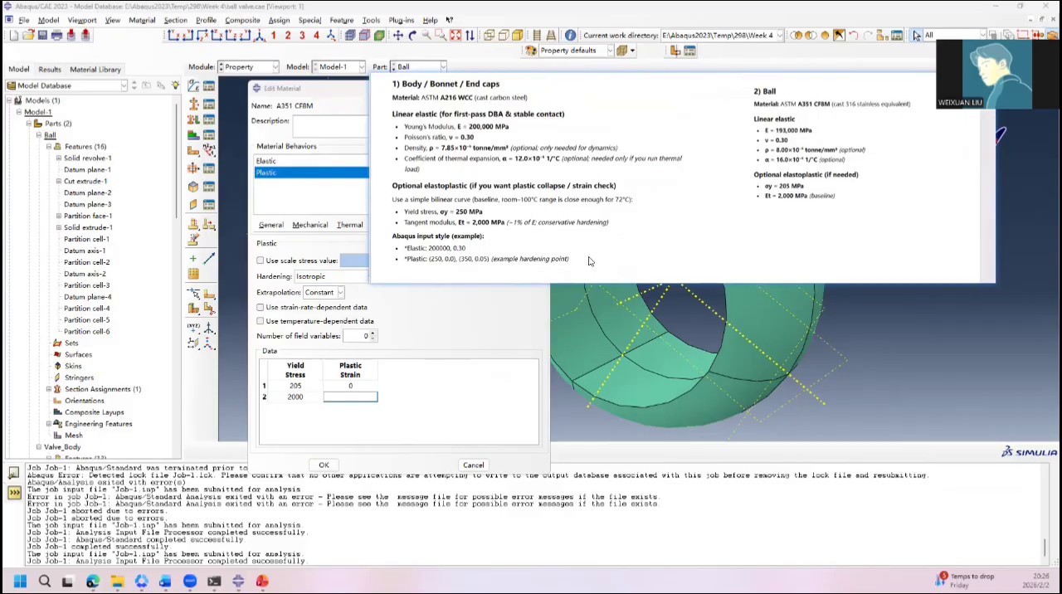
double_click(301, 398)
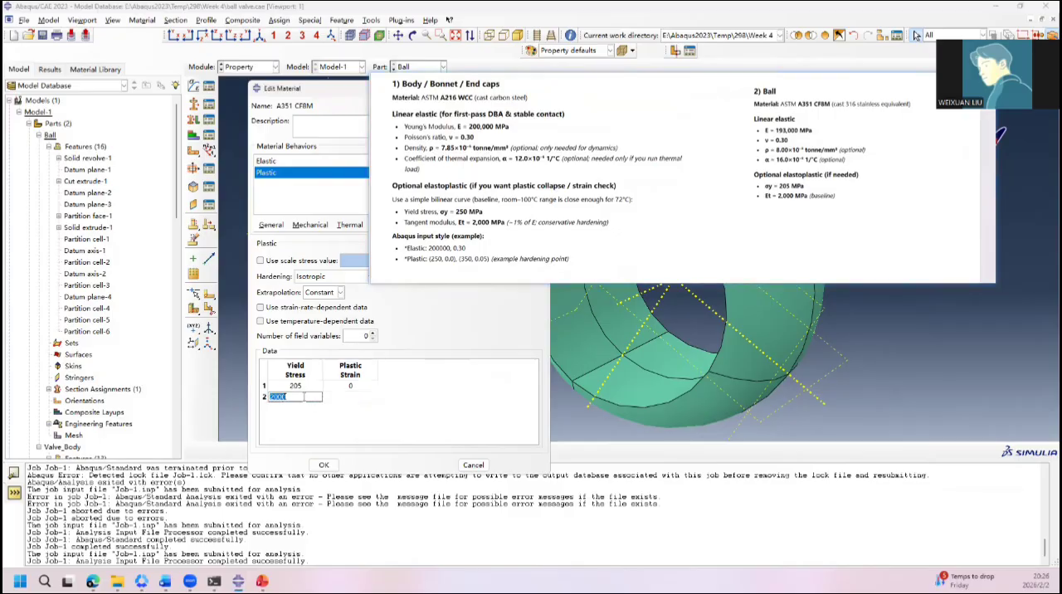
text(2)
click(350, 397)
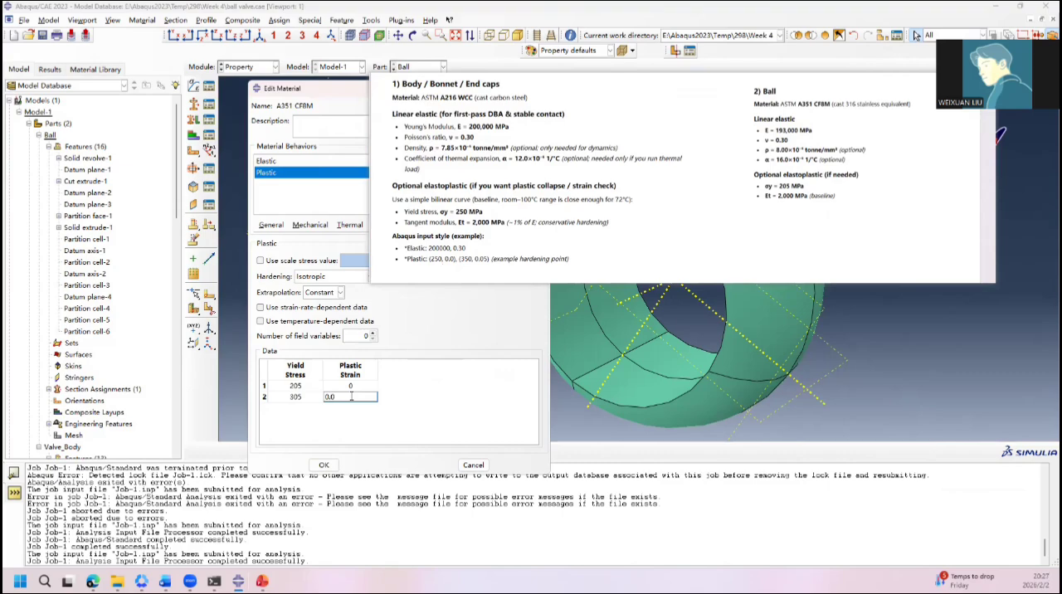
click(324, 464)
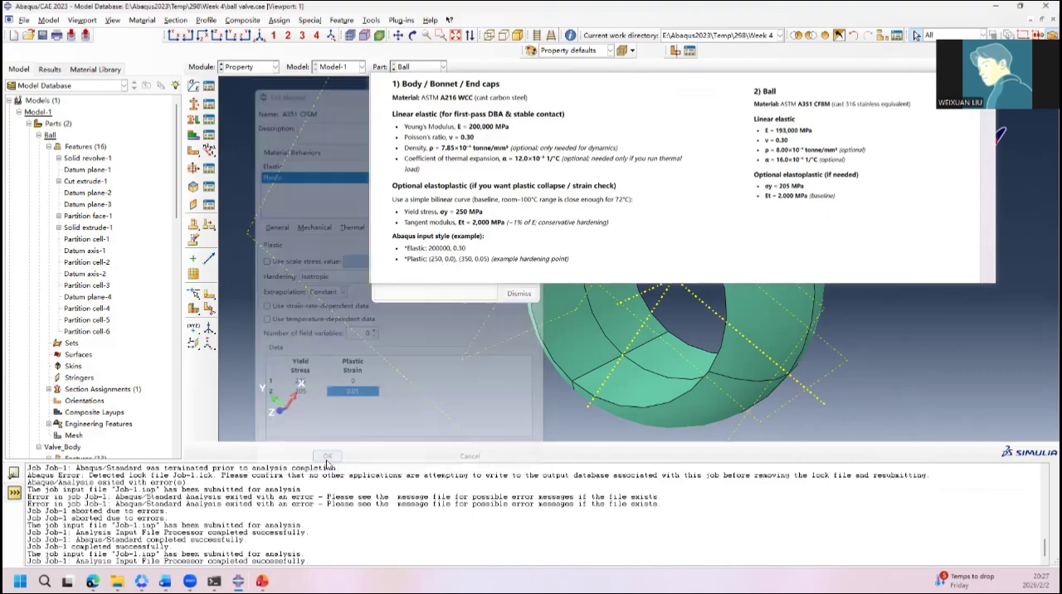
drag(506, 238, 775, 220)
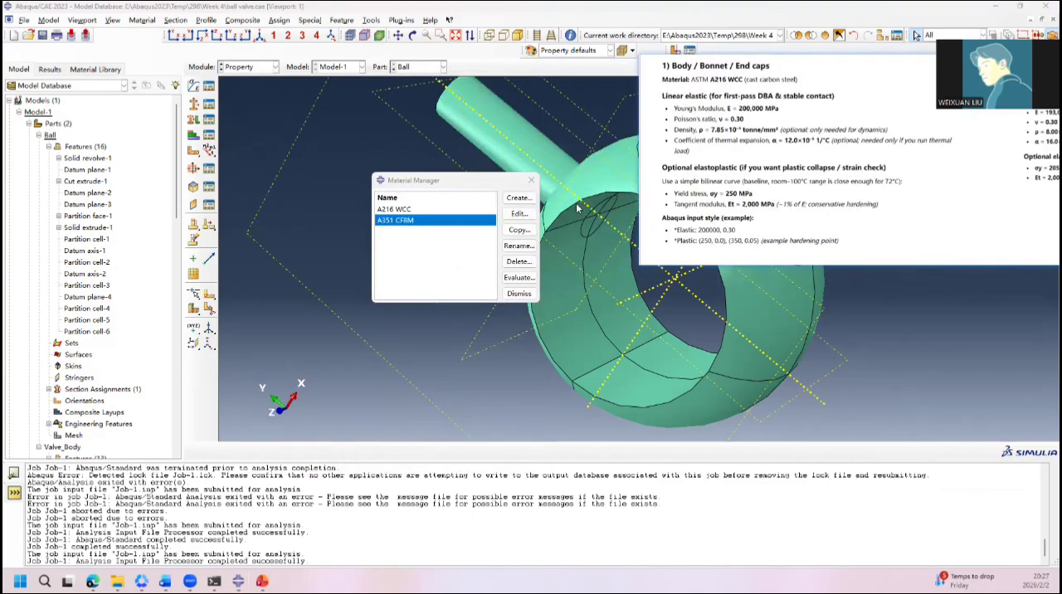
click(533, 182)
Step: Switch to the Job module and check the increment history of the running Job-1 in its monitor
click(249, 66)
click(251, 174)
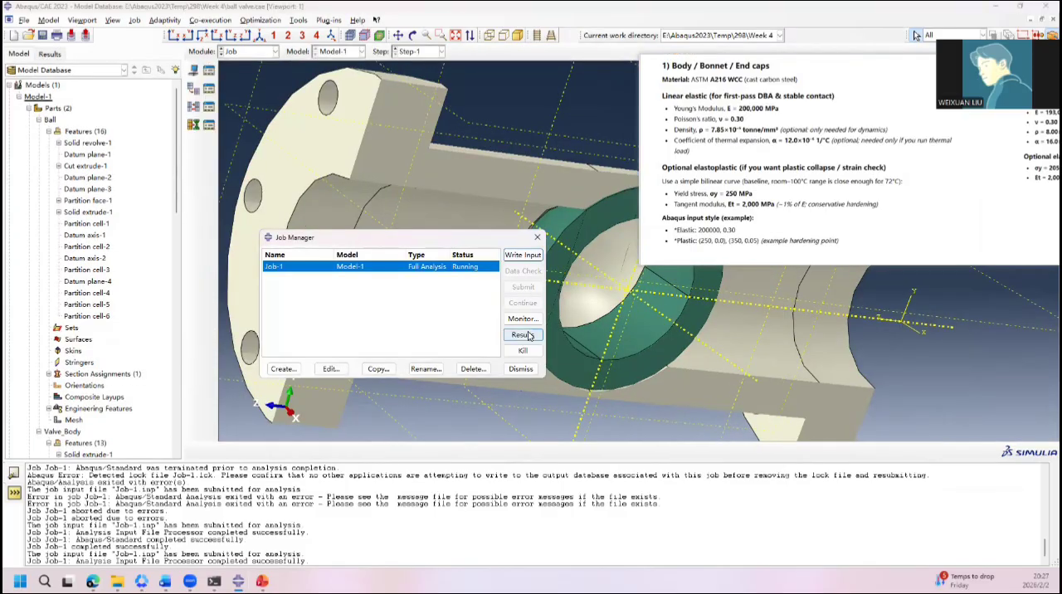
drag(691, 177, 717, 114)
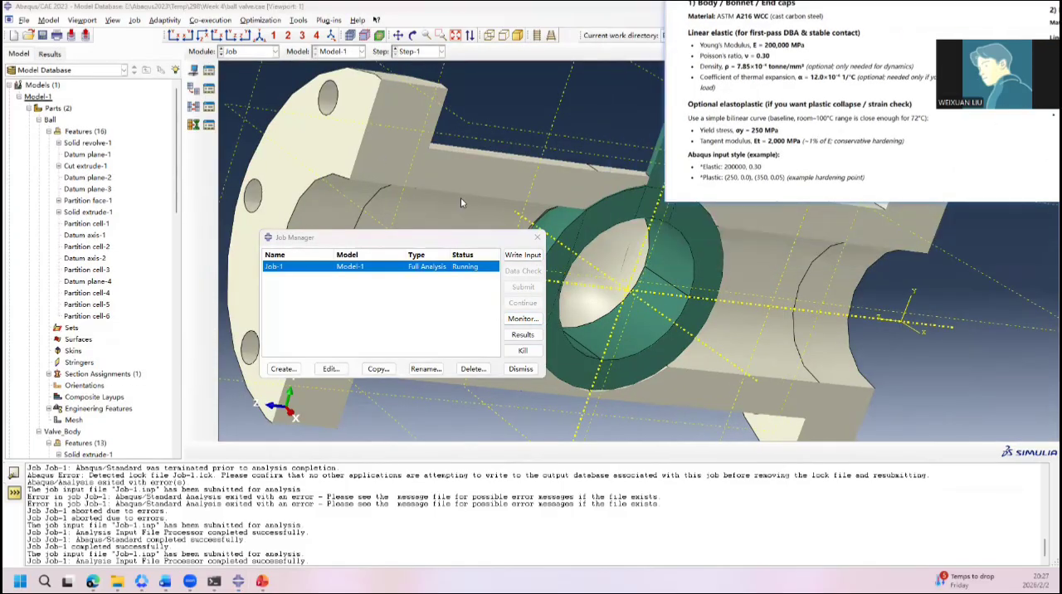
click(526, 322)
click(717, 159)
click(625, 244)
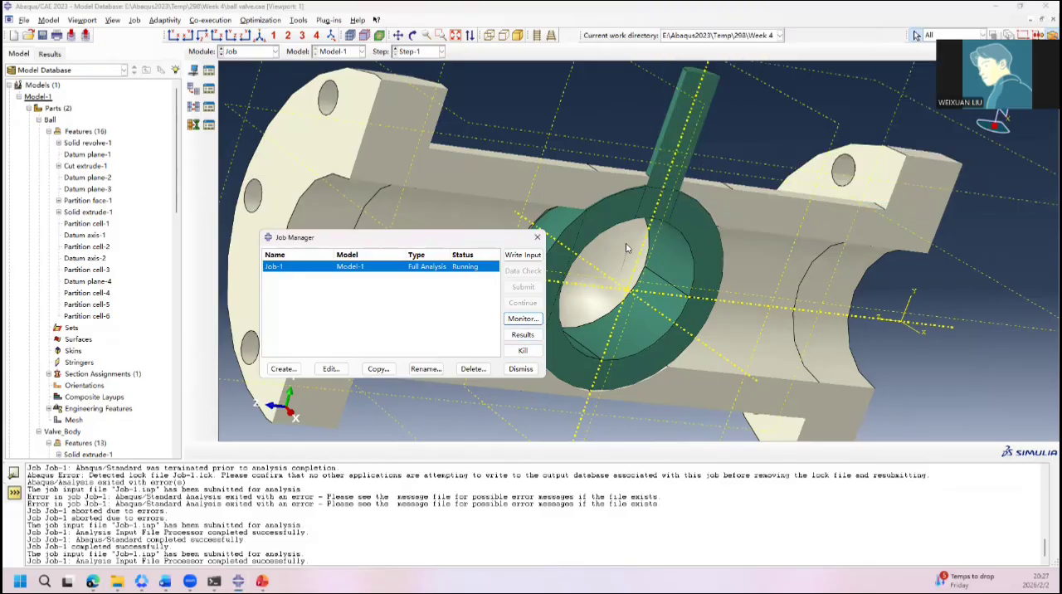
drag(458, 239, 419, 237)
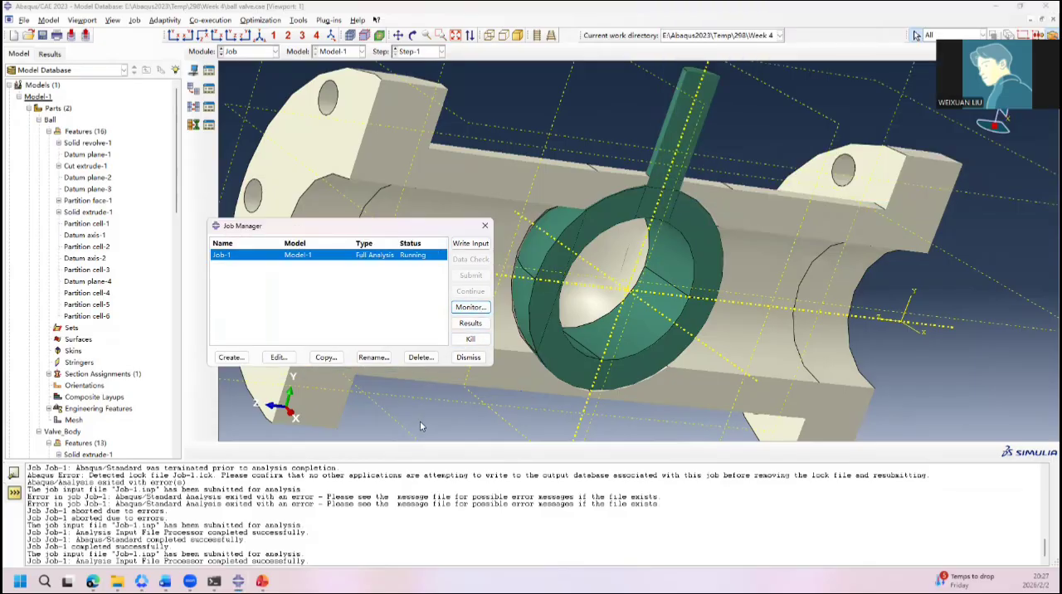
mouse_move(239, 580)
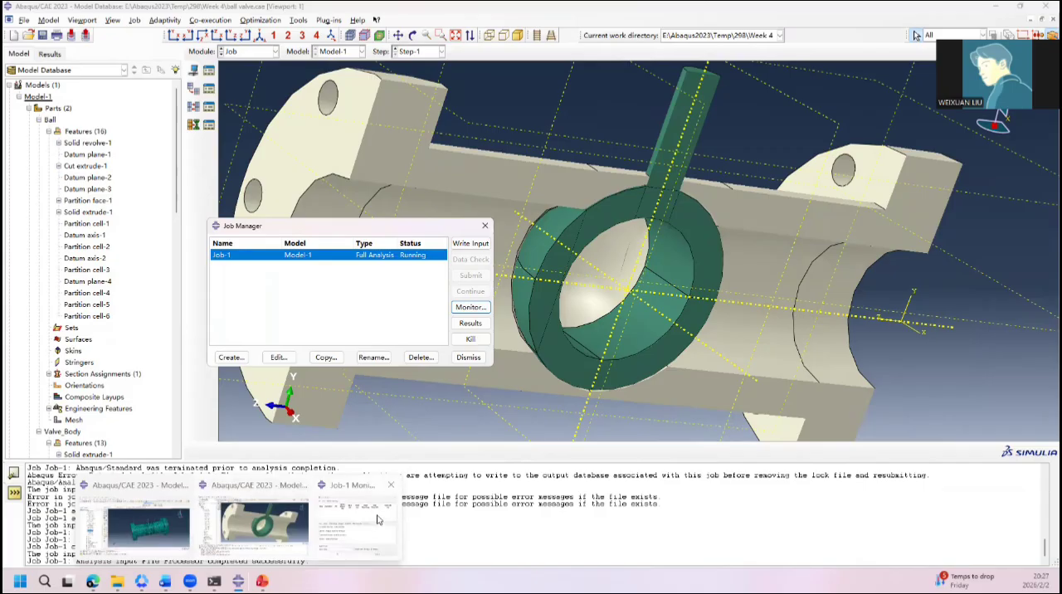
click(365, 531)
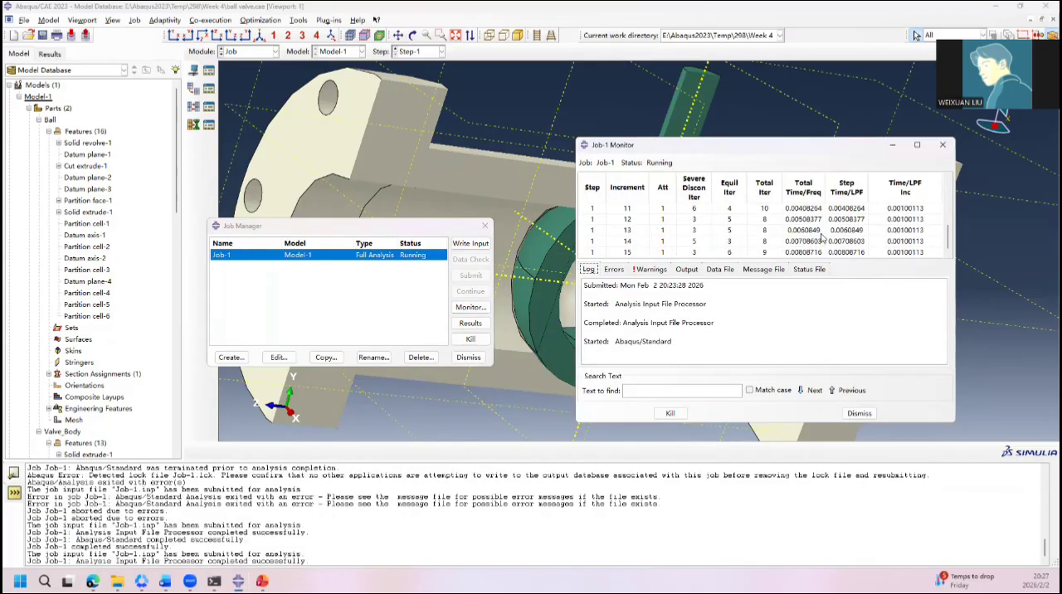
scroll(821, 238, up, 5)
scroll(821, 238, down, 5)
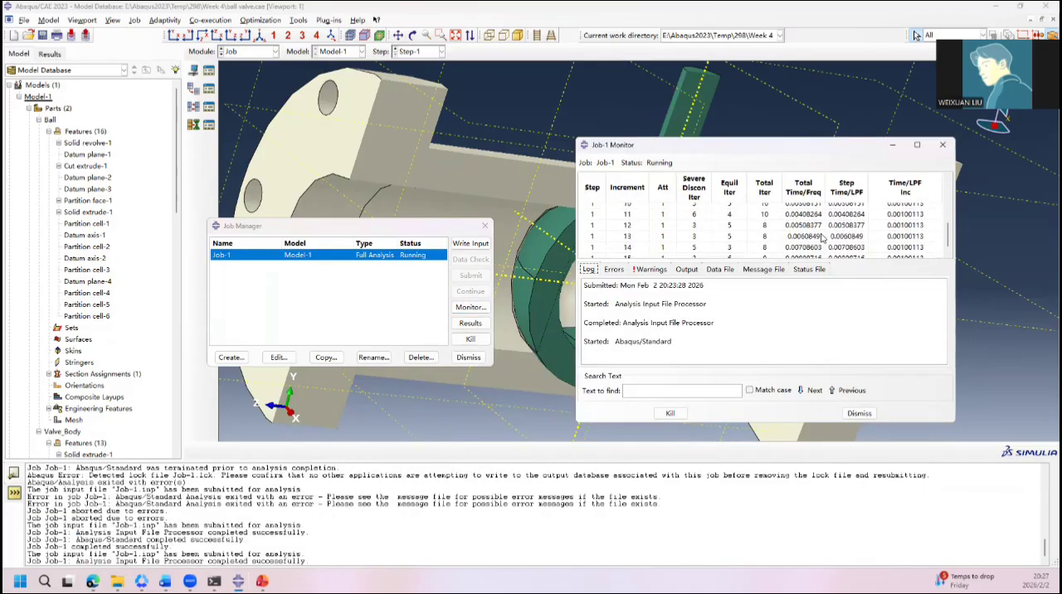
Step: Open the Job-1 results and plot the contact pressure CPRESS on the valve sectioned by a view cut
click(470, 323)
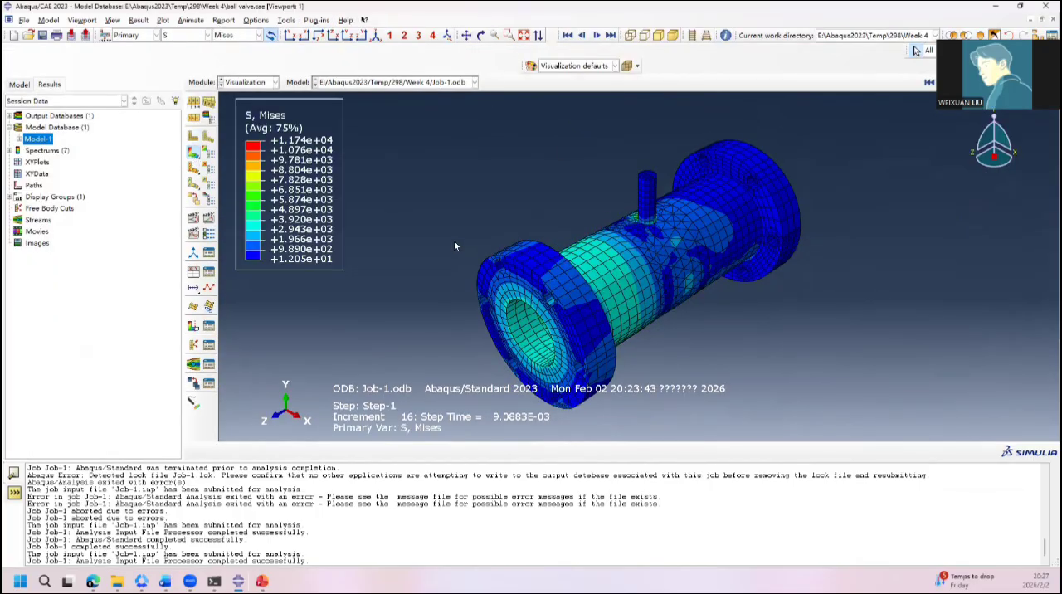
click(192, 327)
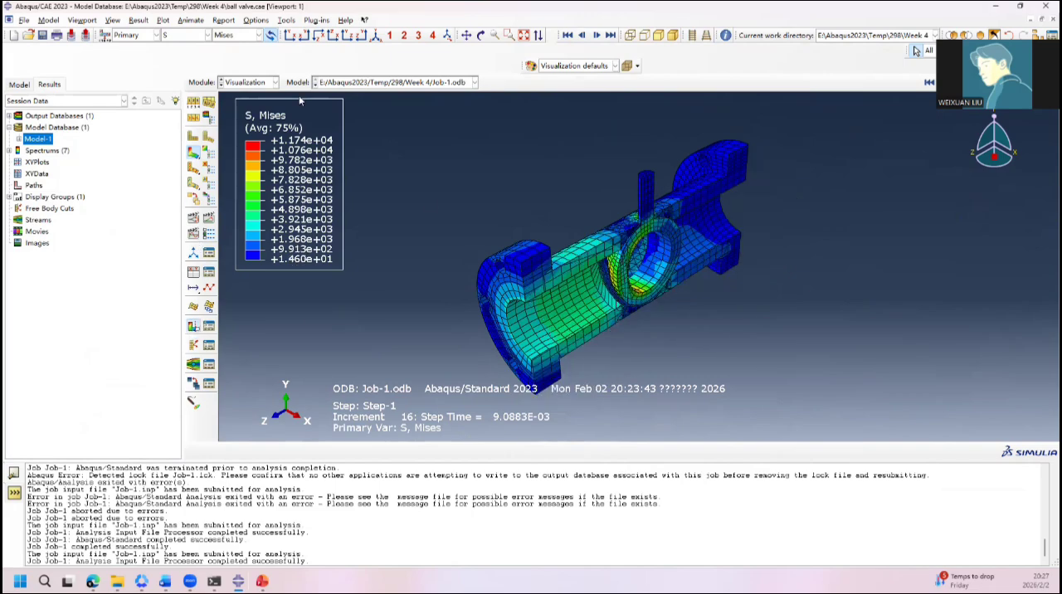
click(224, 35)
click(197, 38)
click(207, 35)
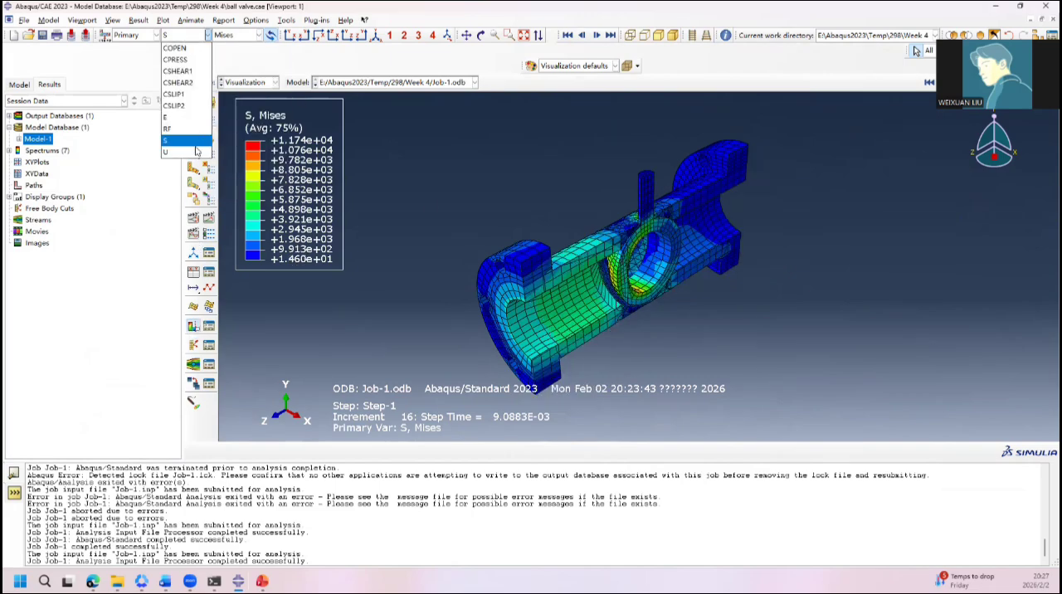
click(186, 61)
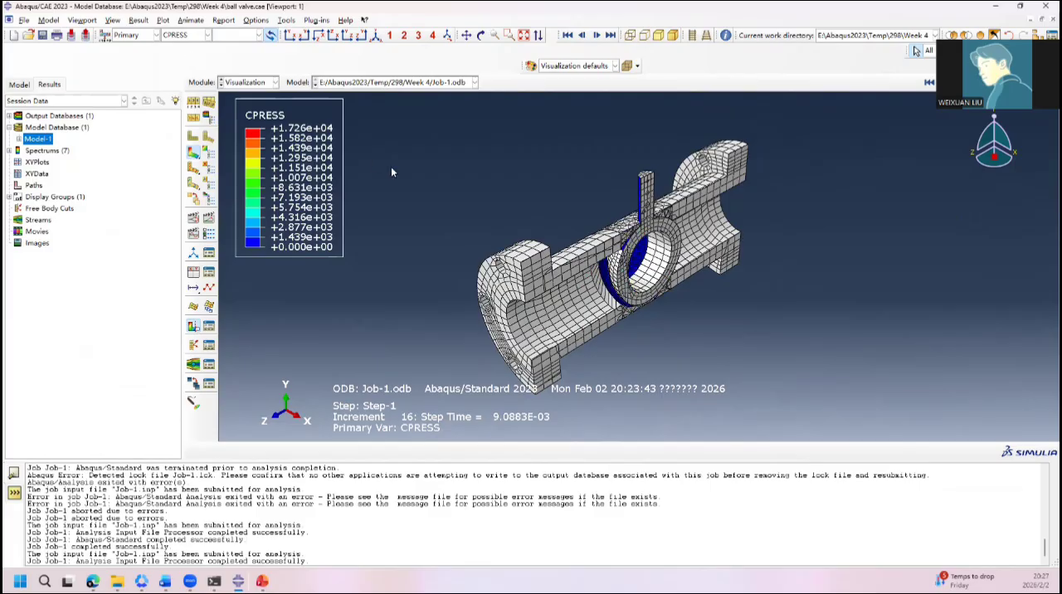
ctrl+alt+drag(625, 266, 536, 192)
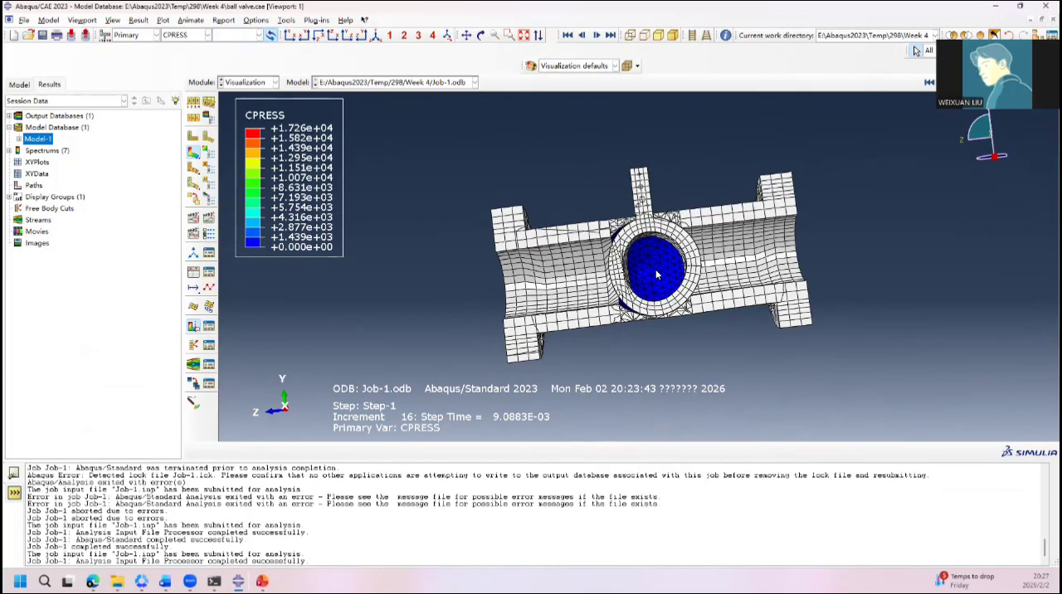
ctrl+alt+drag(623, 272, 838, 249)
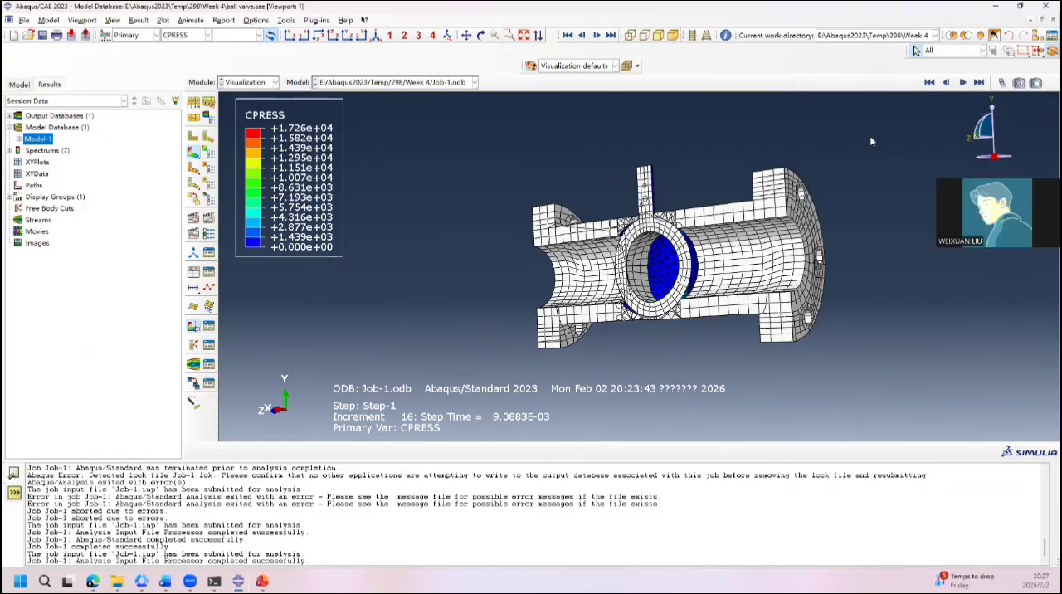
Step: Replace the display with a selection by material so that only the valve body is shown
click(956, 36)
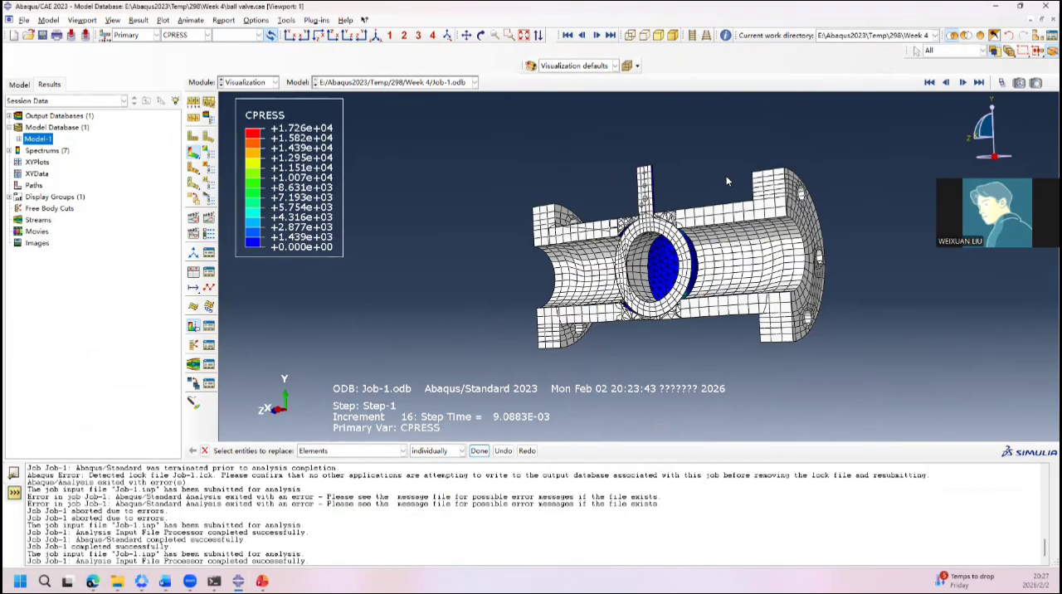
click(384, 451)
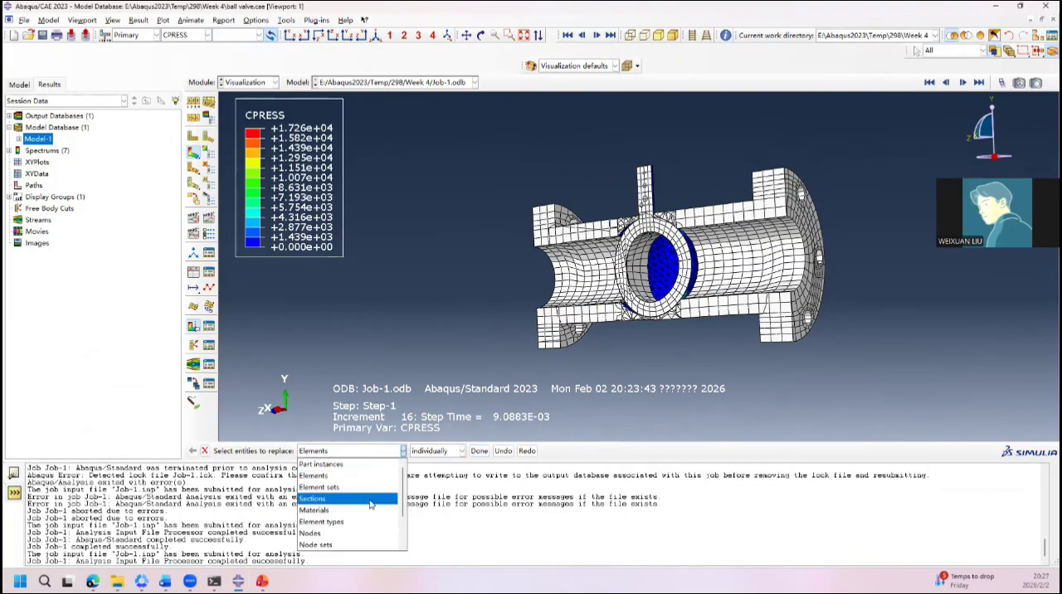
scroll(371, 508, down, 3)
scroll(369, 495, up, 3)
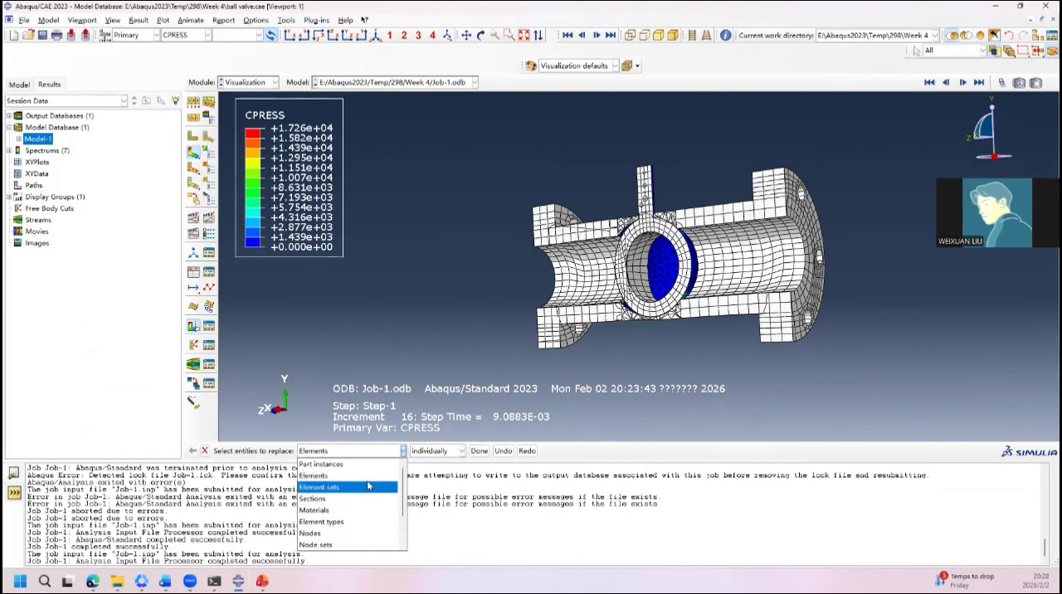
click(337, 511)
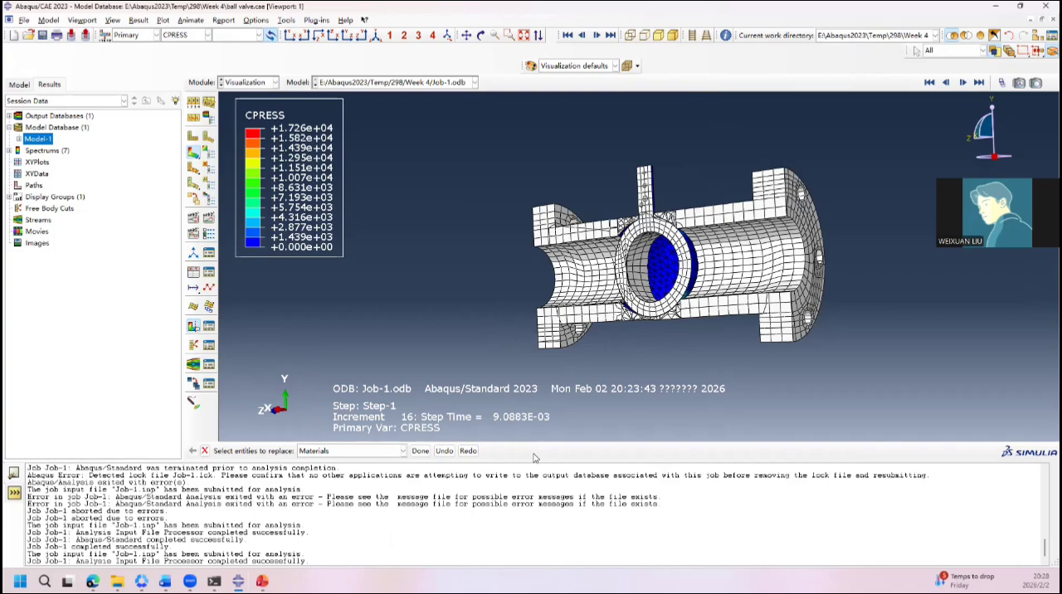
click(420, 450)
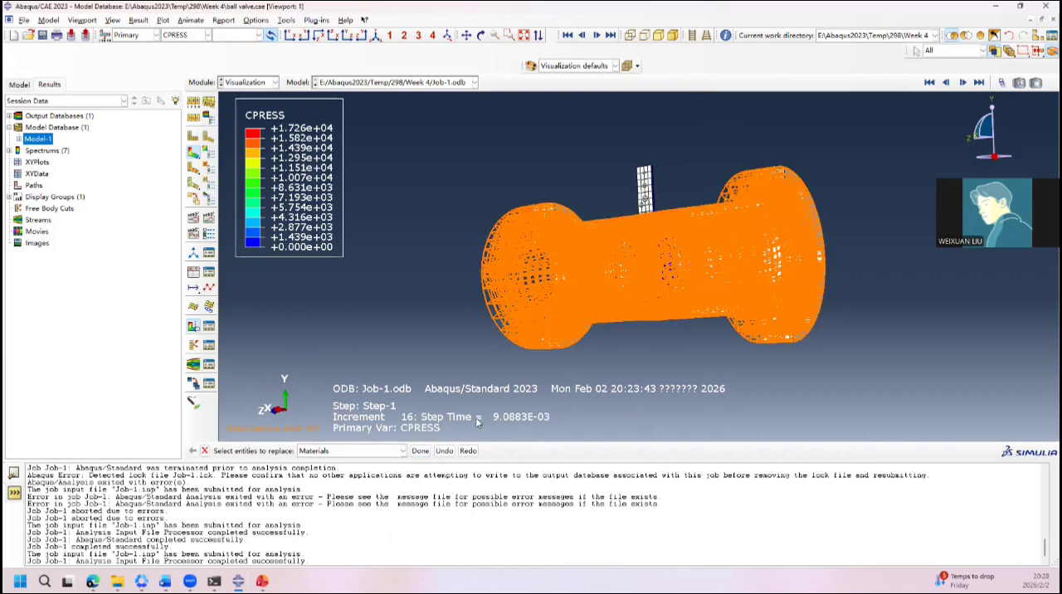
click(420, 450)
ctrl+alt+drag(705, 350, 735, 249)
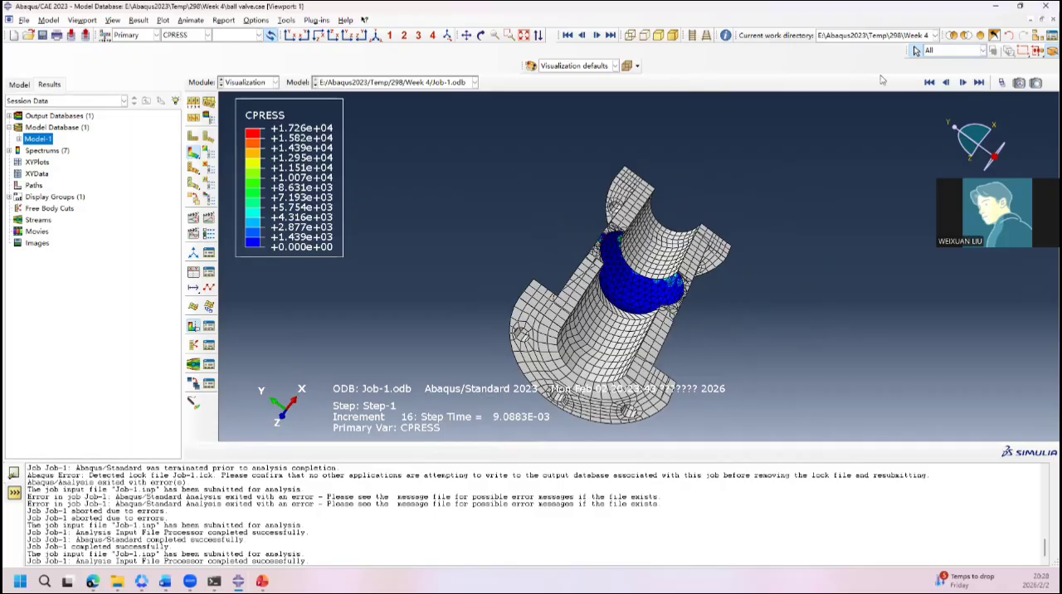
Step: Invert the display to show only the ball with its stem and examine its contact pressure
click(997, 34)
ctrl+alt+drag(683, 241, 566, 302)
ctrl+alt+drag(689, 206, 615, 273)
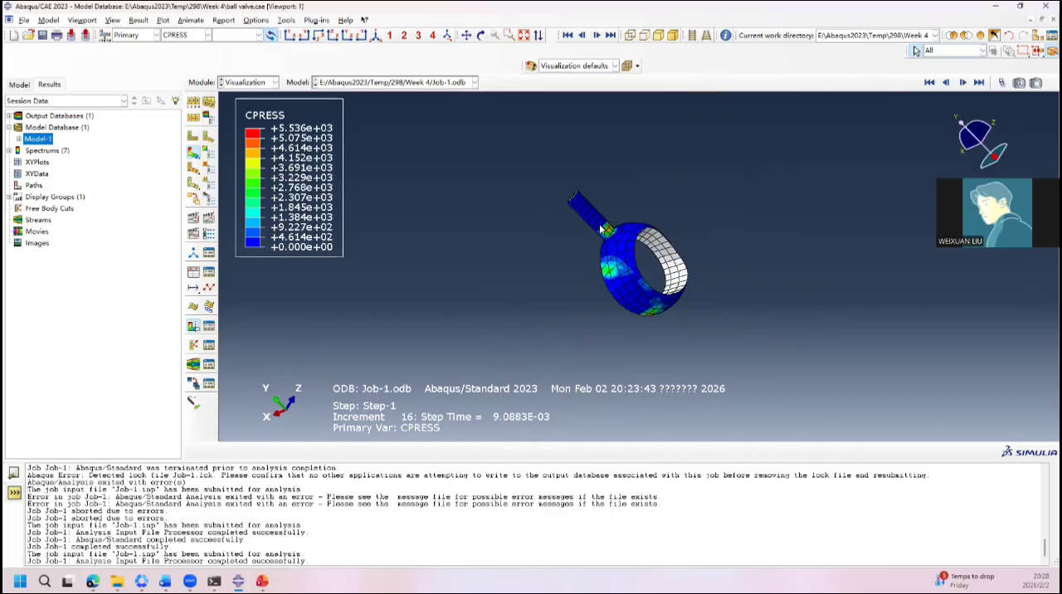
ctrl+alt+drag(625, 297, 630, 239)
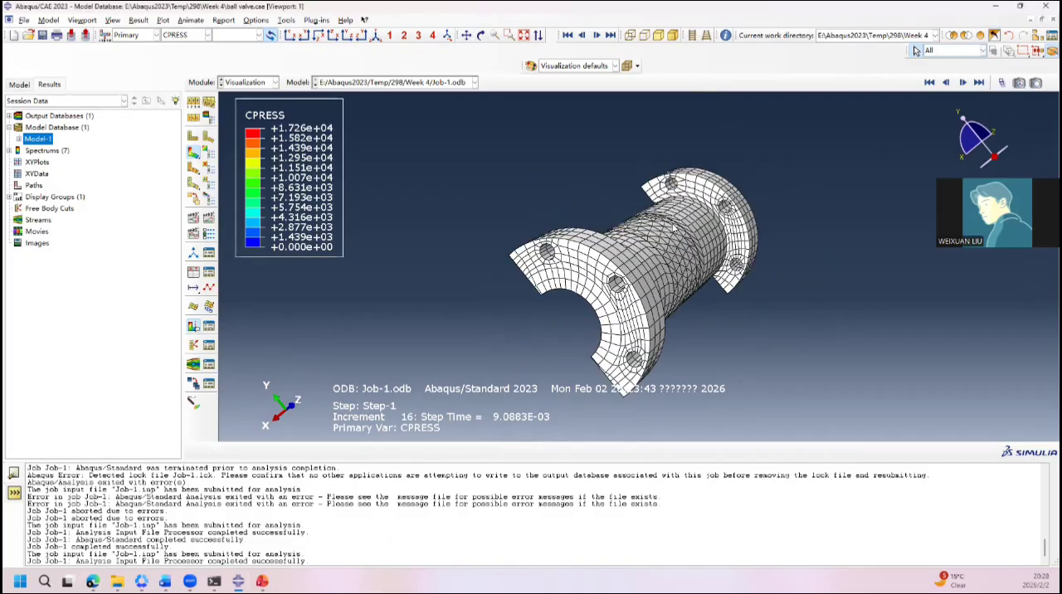
Step: Examine the contact pressure around the ball seat and stem opening inside the isolated valve body
click(994, 34)
ctrl+alt+drag(770, 199, 651, 270)
ctrl+alt+drag(617, 235, 662, 232)
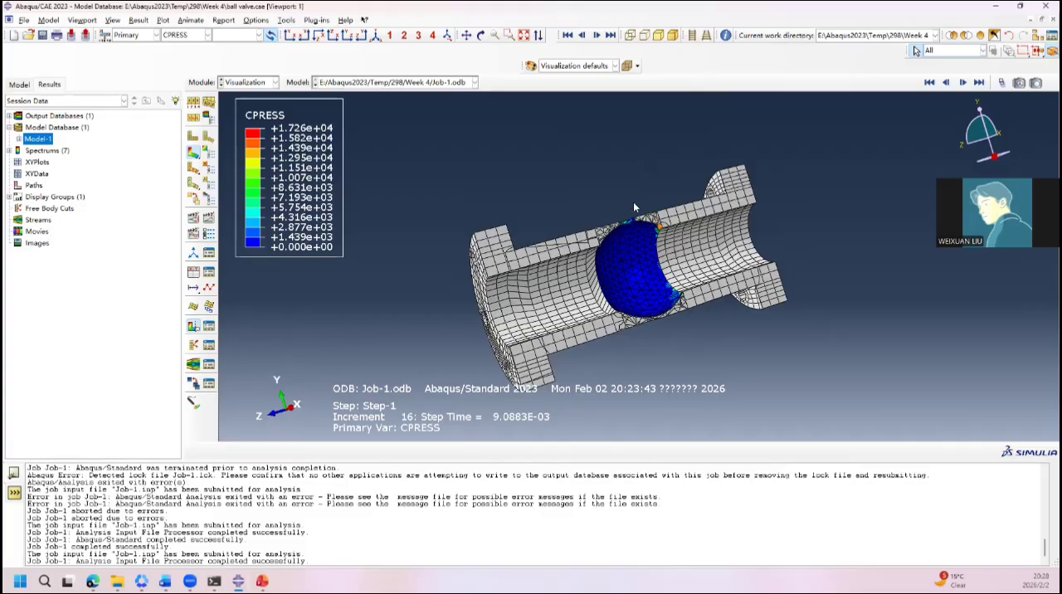
mouse_move(654, 233)
ctrl+alt+mouse_down()
mouse_move(662, 274)
mouse_move(635, 226)
ctrl+alt+mouse_up()
scroll(634, 226, up, 6)
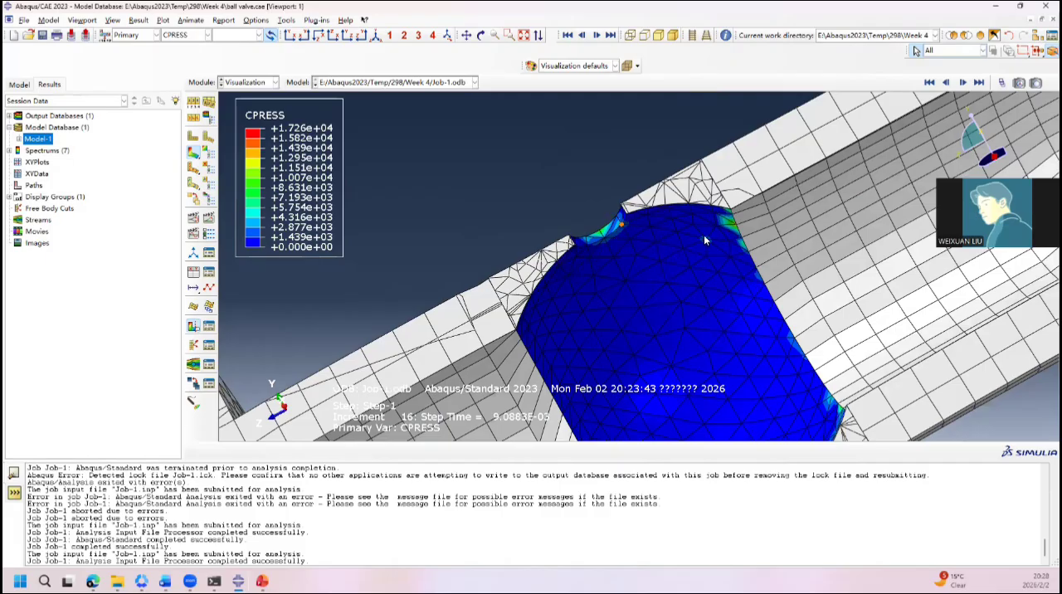
ctrl+alt+drag(732, 223, 842, 428)
Step: Plot the contact shear CSHEAR1 and the contact slips CSLIP1 and CSLIP2 on the valve body in turn
click(190, 39)
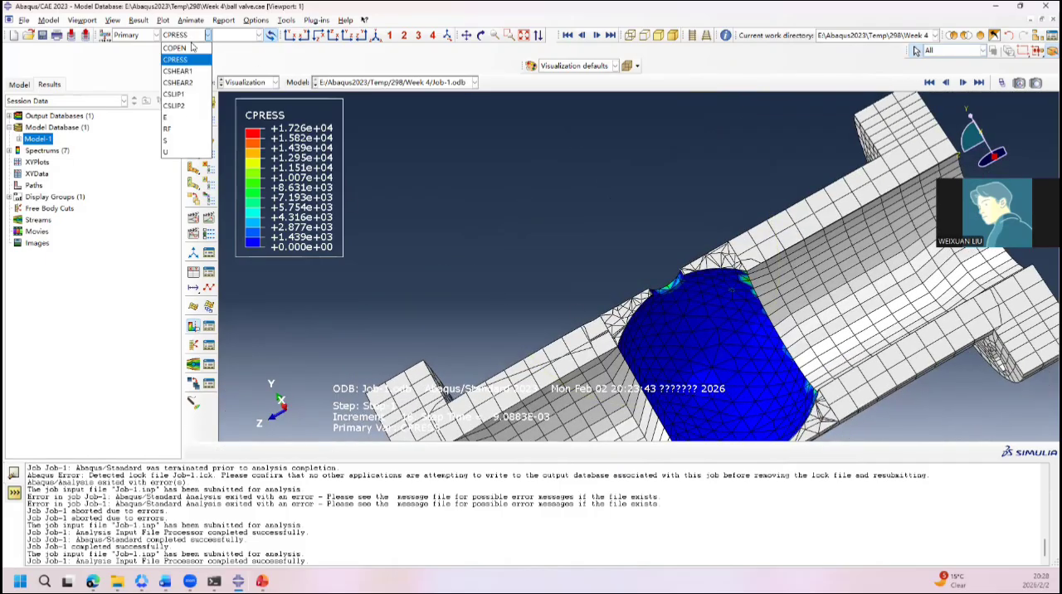
click(199, 71)
click(184, 37)
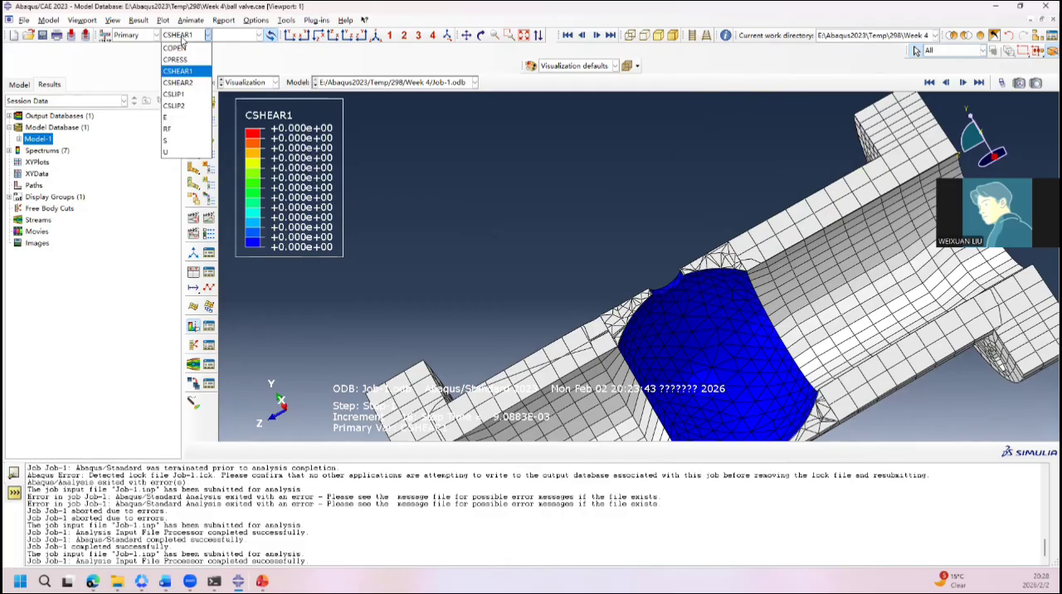
click(176, 95)
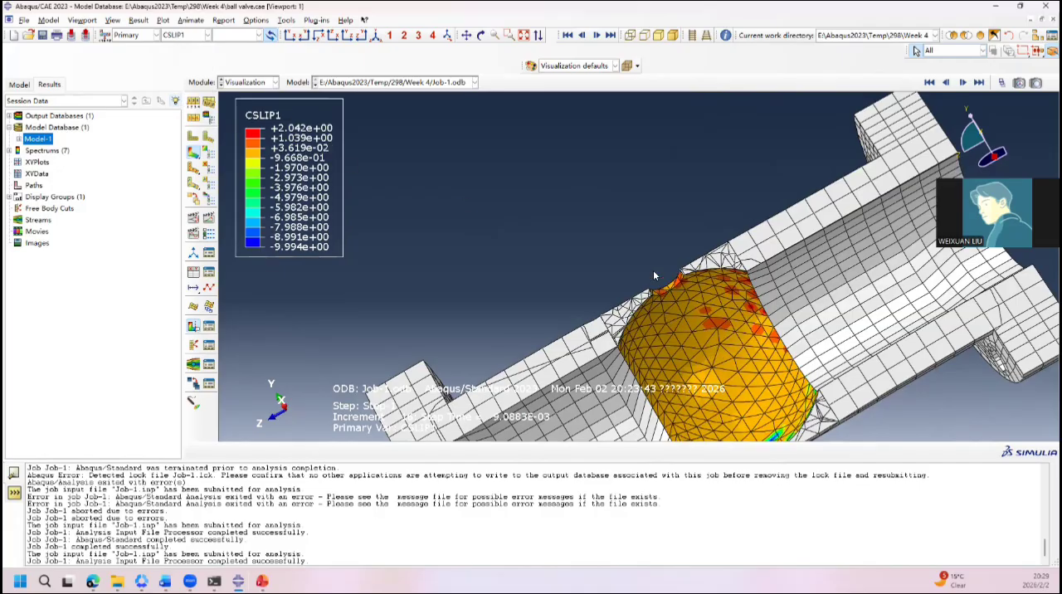
ctrl+alt+drag(651, 214, 459, 184)
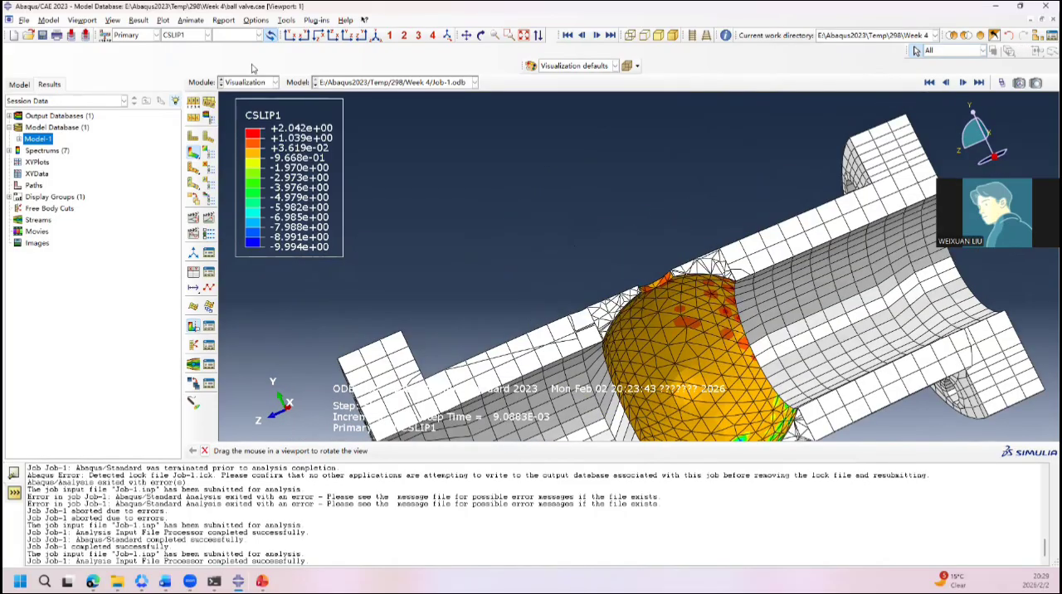
click(208, 35)
click(191, 107)
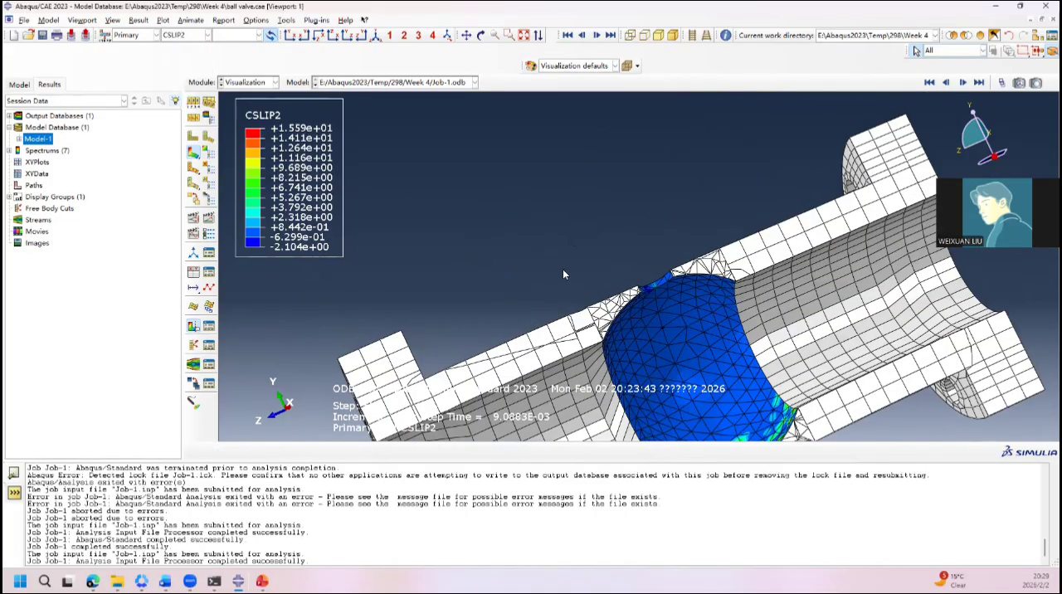
Step: Plot the reaction force RF magnitude on the valve body and examine its distribution on the end flange
click(208, 34)
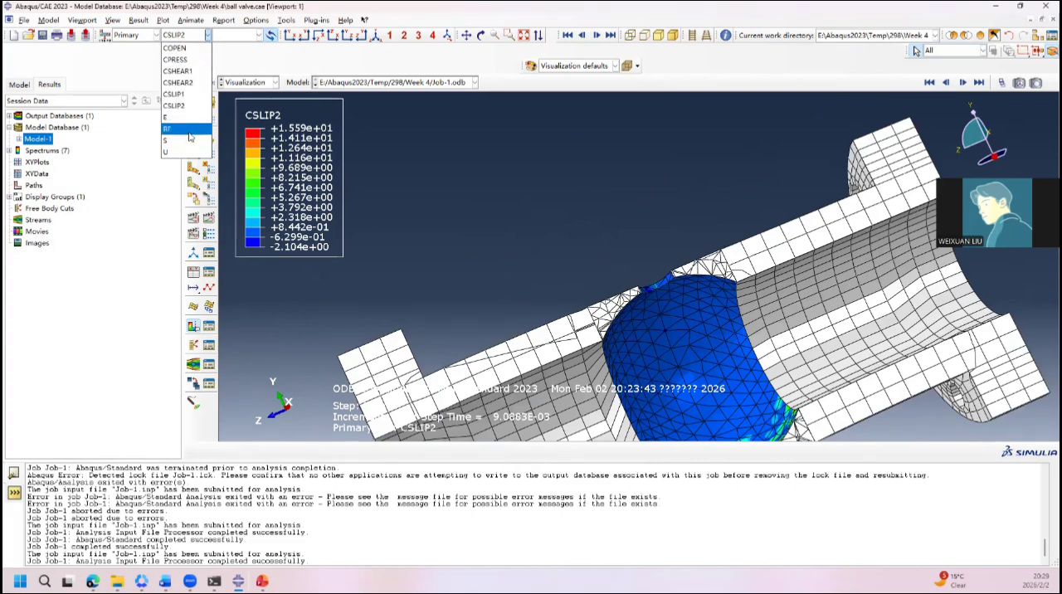
click(184, 128)
ctrl+alt+drag(463, 261, 644, 243)
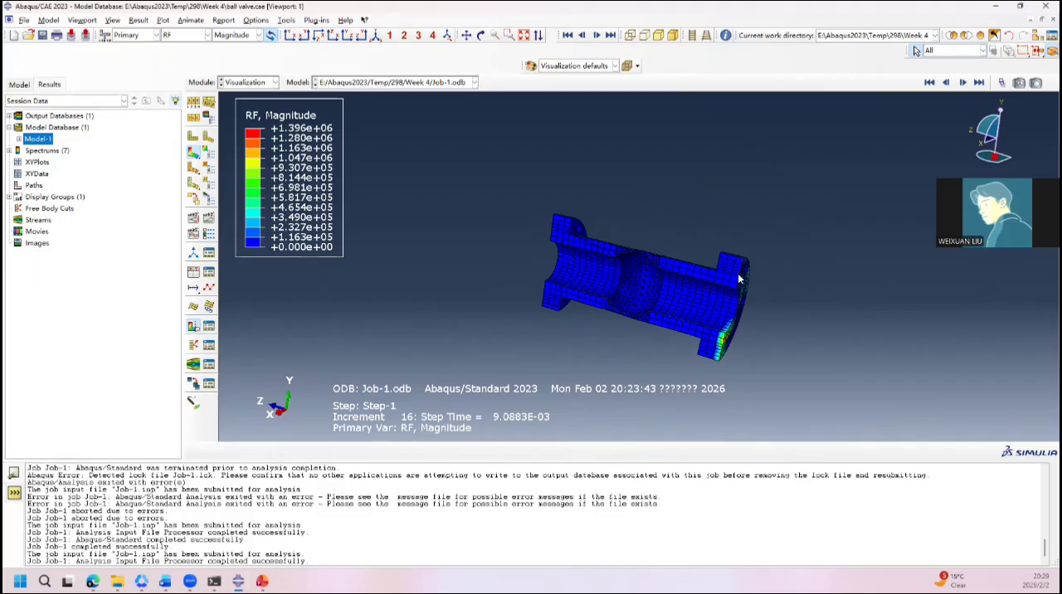
ctrl+alt+drag(731, 361, 670, 296)
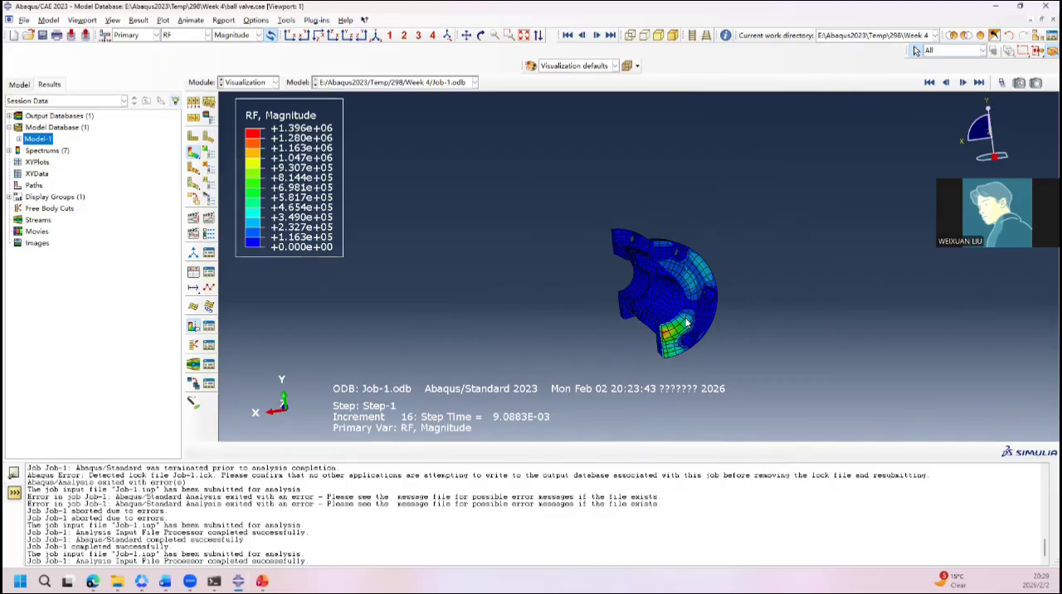
Step: Examine the reaction force distribution on the valve body's end flange by viewing its face straight on
ctrl+alt+drag(707, 283, 633, 254)
ctrl+alt+drag(754, 277, 675, 268)
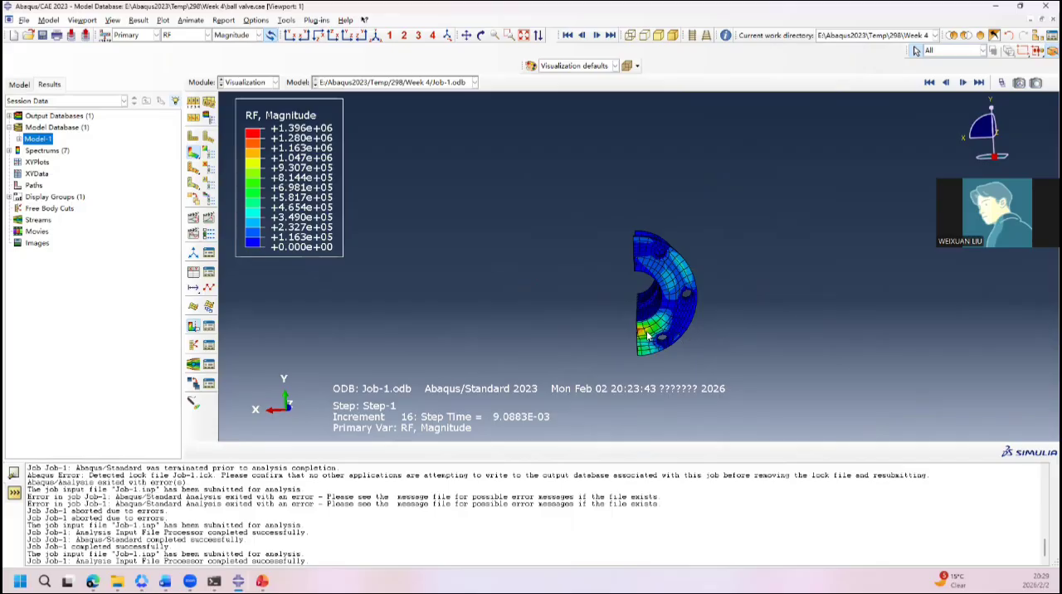
click(249, 82)
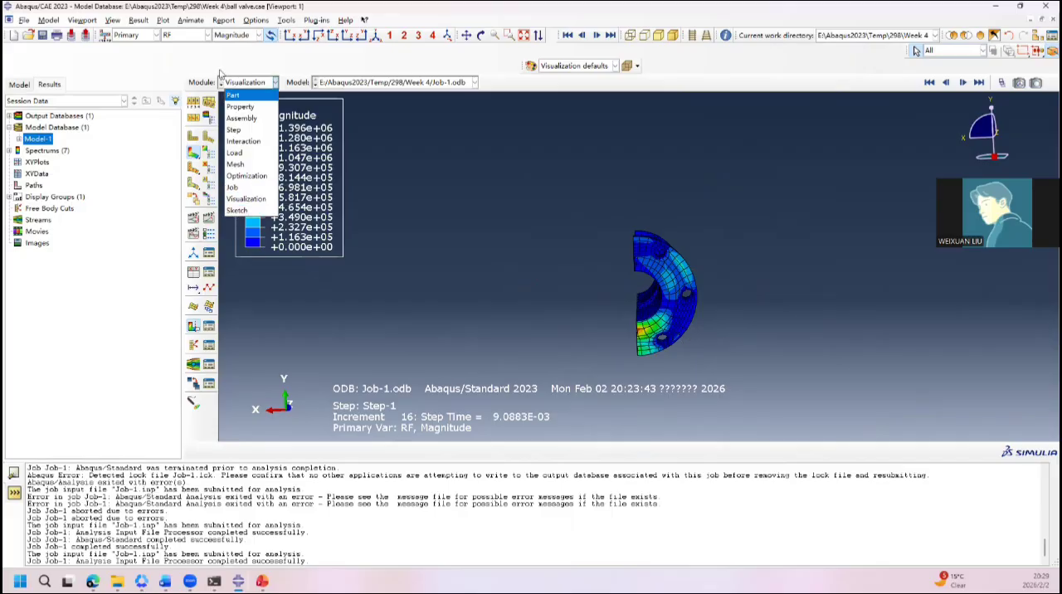
click(245, 199)
Step: Plot the contact opening COPEN and examine it around the ball seat inside the valve body
click(189, 35)
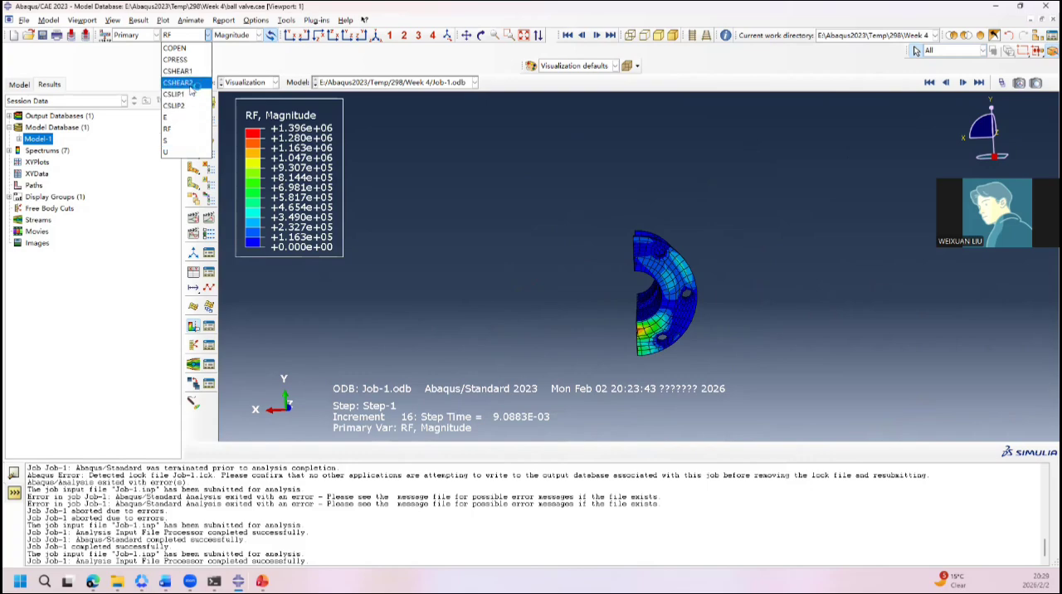
click(184, 48)
ctrl+alt+drag(510, 264, 601, 349)
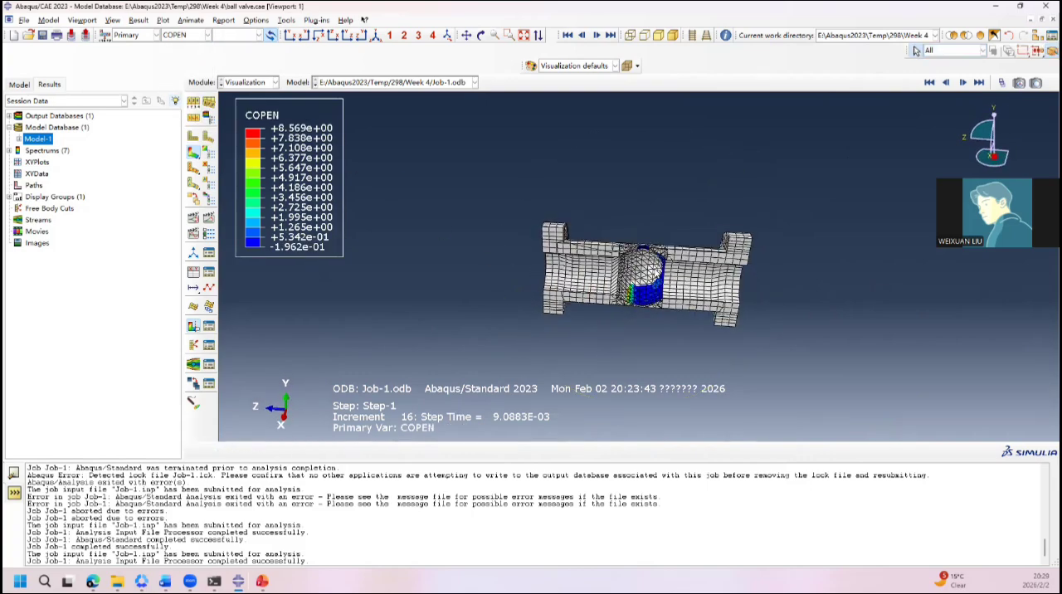
scroll(654, 246, down, 6)
ctrl+alt+drag(655, 284, 629, 227)
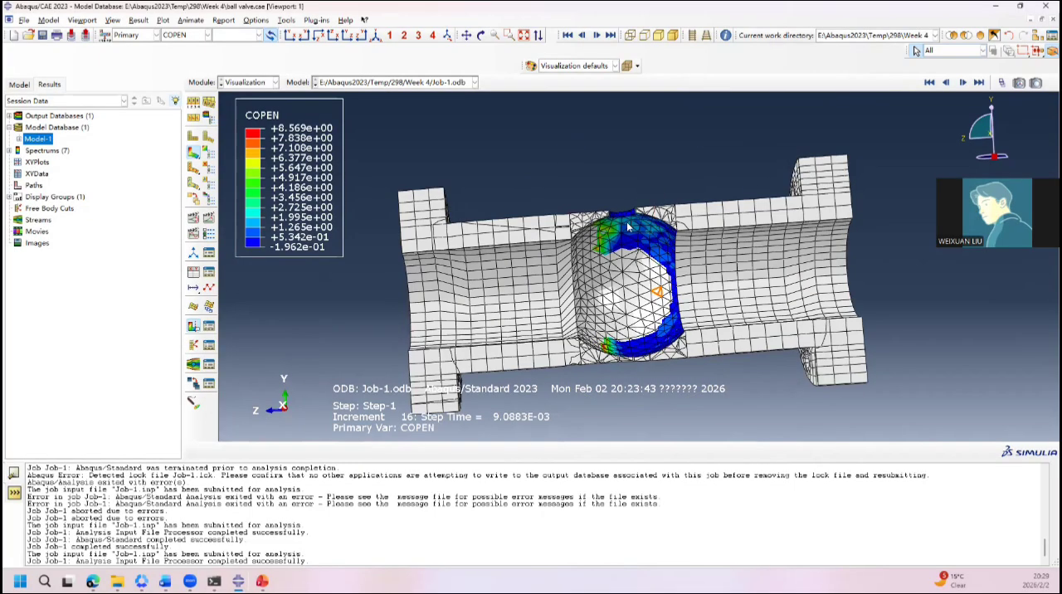
ctrl+alt+drag(605, 288, 622, 203)
Step: Review which field output variables are available for plotting in the Job-1 results
click(207, 35)
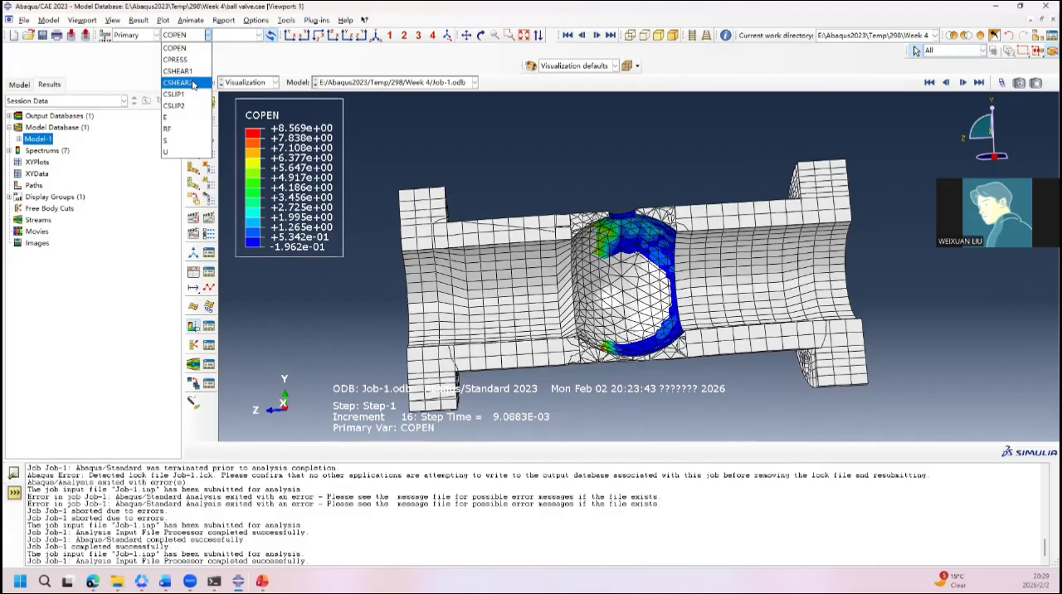
click(199, 48)
click(200, 38)
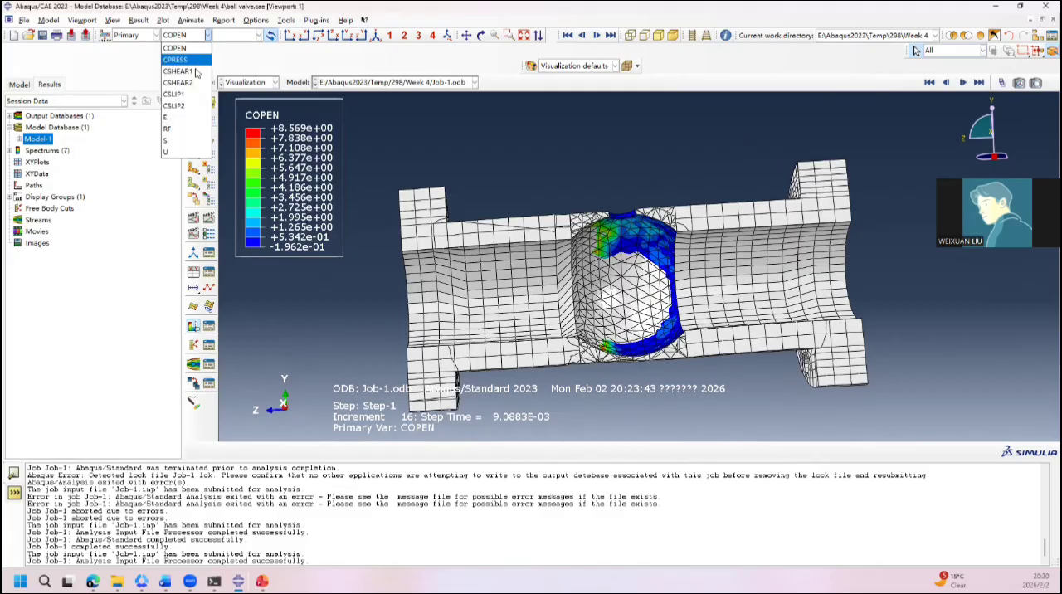
click(214, 174)
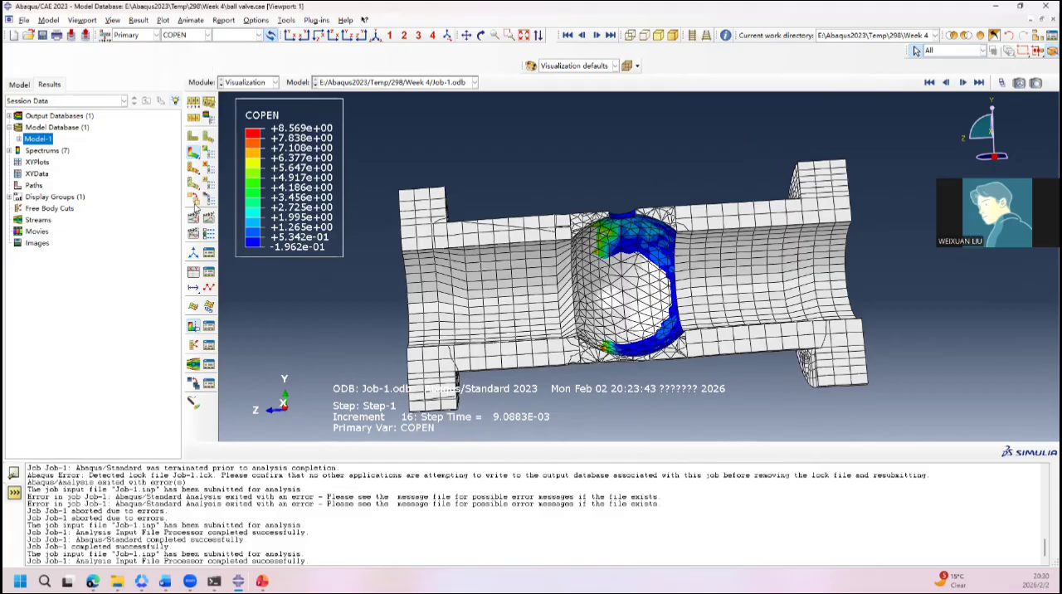
click(193, 36)
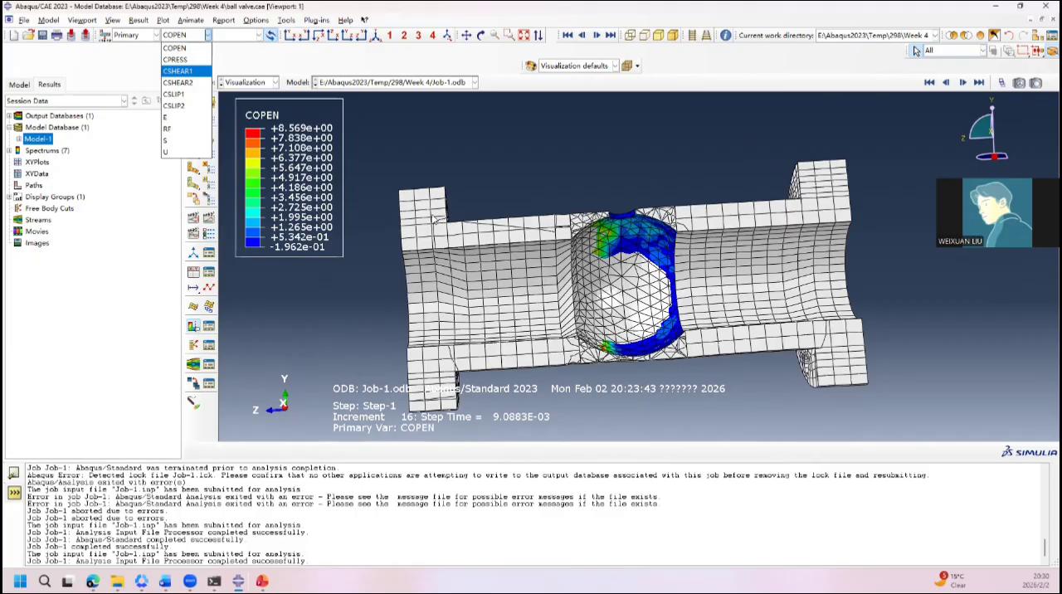
click(458, 205)
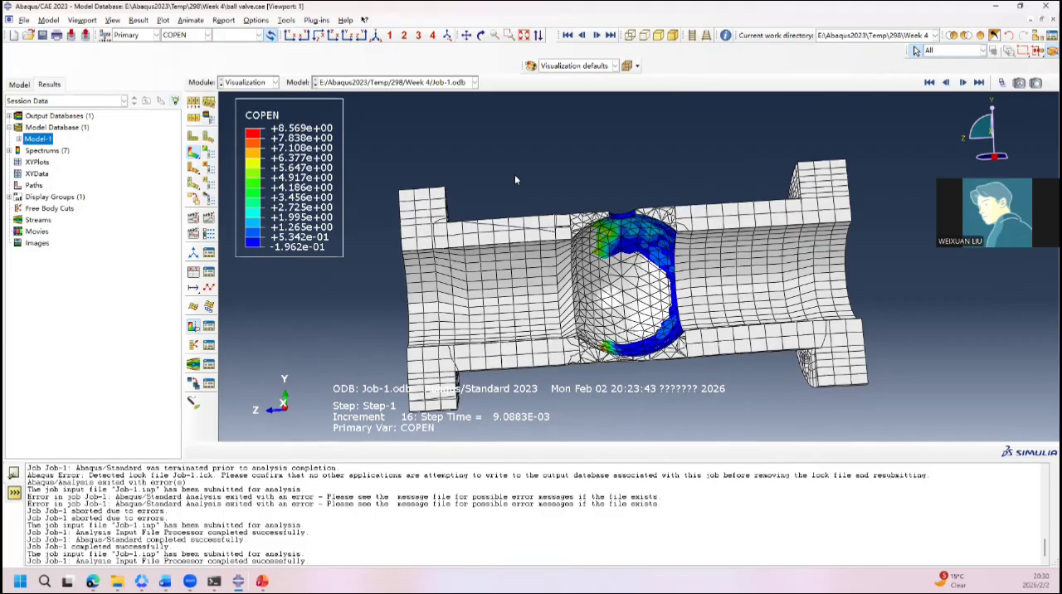
Step: Return to the Job module and kill the running Job-1 analysis
click(248, 82)
click(250, 190)
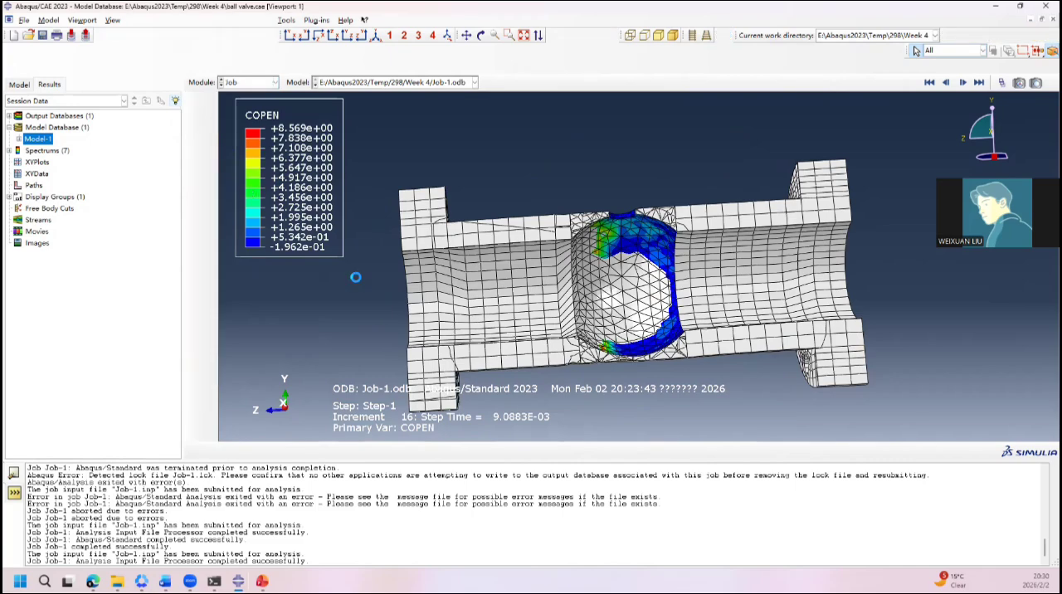
click(470, 340)
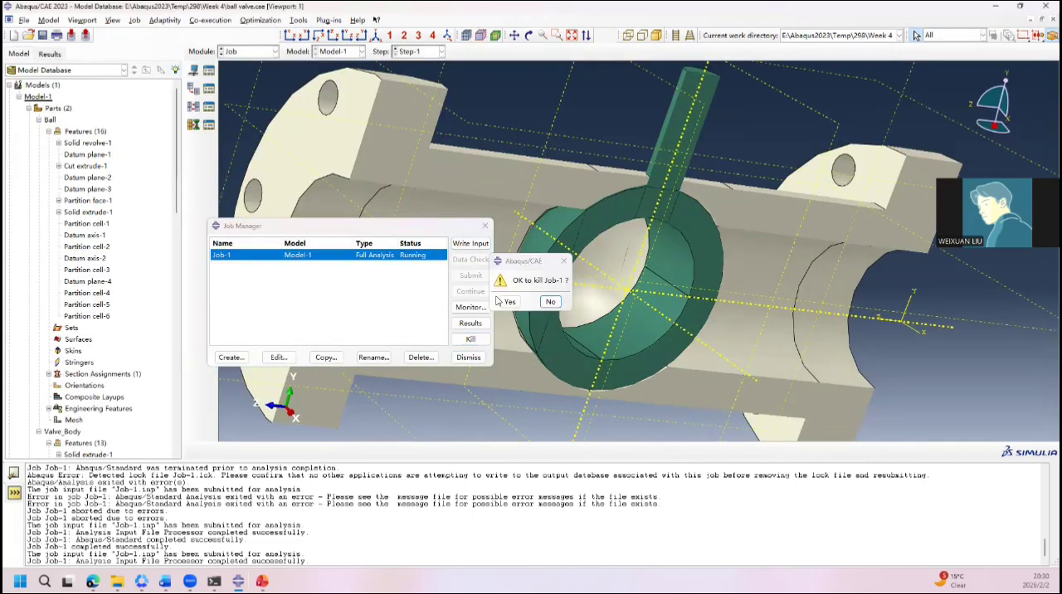
click(509, 302)
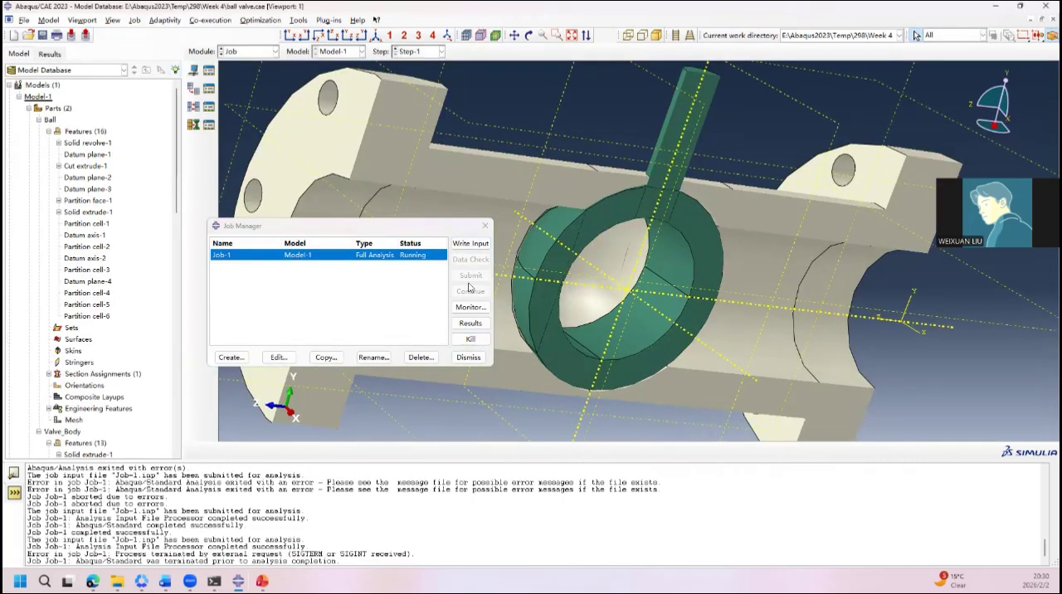
Step: Create a full analysis job named Job-2-Plasticity from Model-1 with default settings and submit it
click(231, 357)
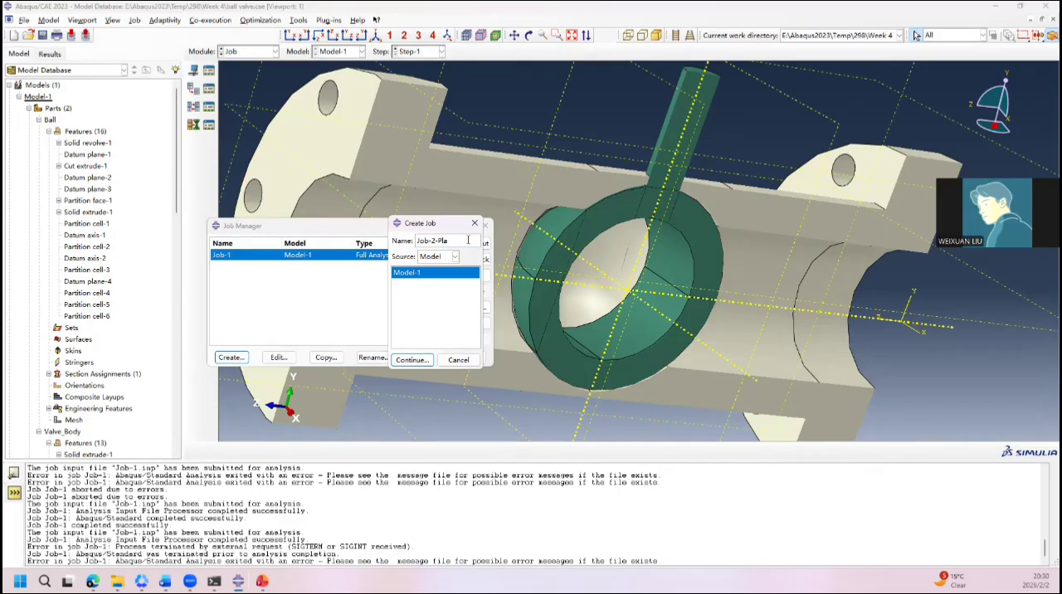
text(sticity)
click(412, 360)
click(661, 418)
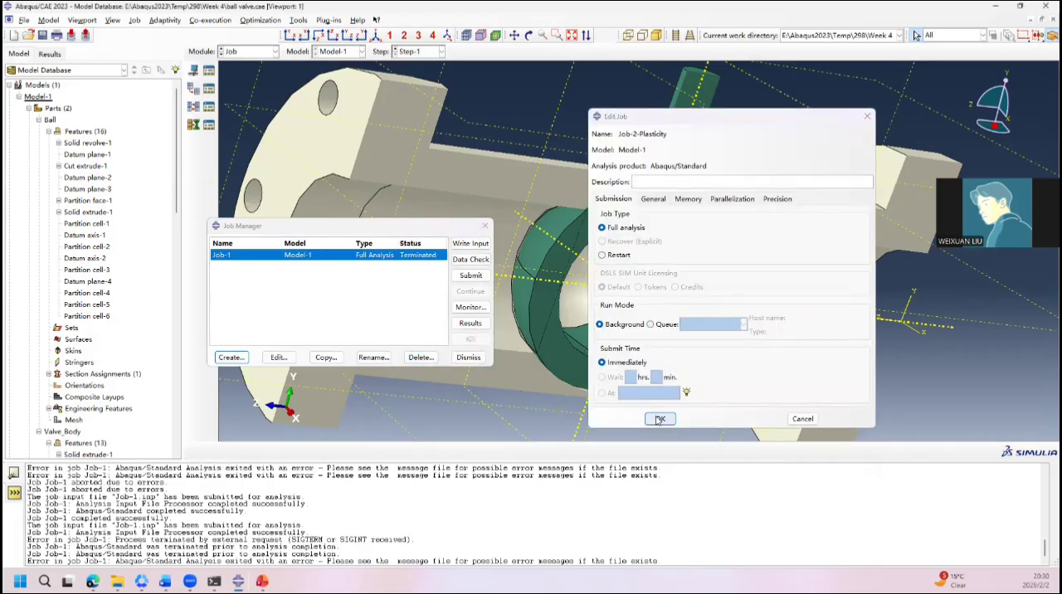
click(469, 279)
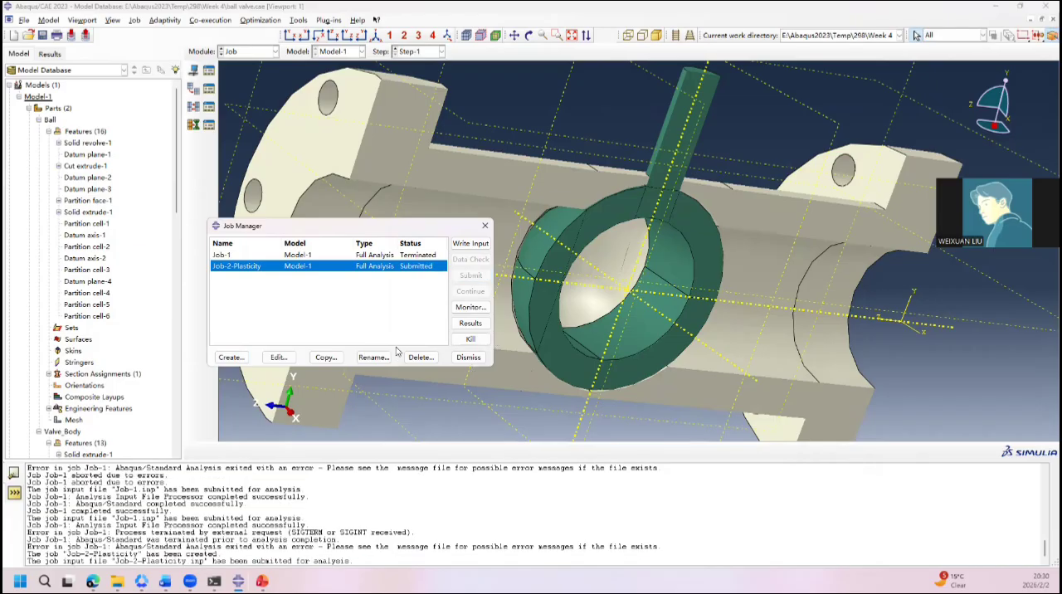
Step: Try to open the results of Job-2-Plasticity and monitor the job's progress
click(479, 330)
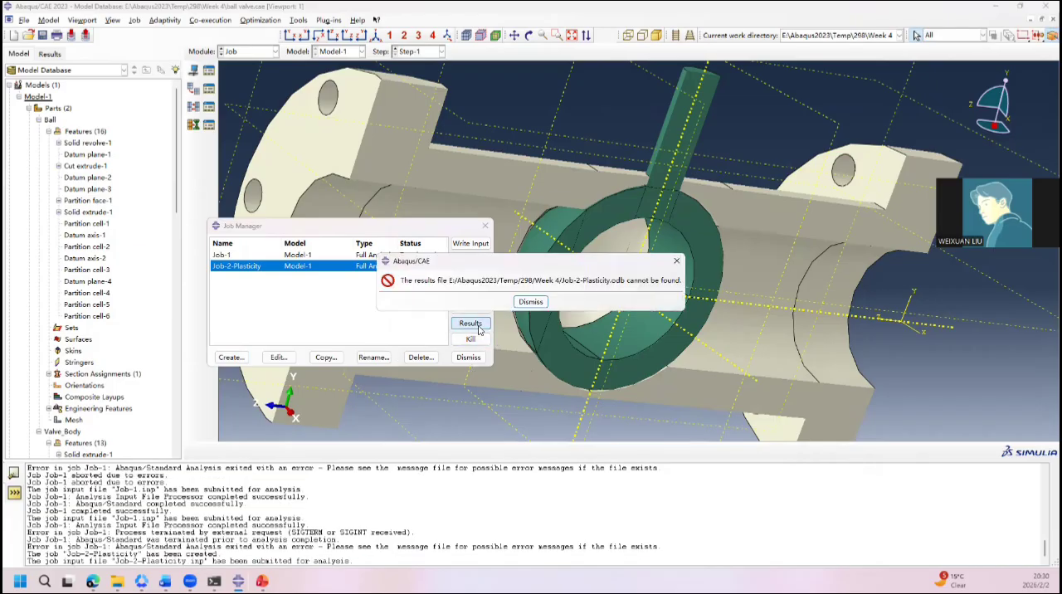
click(676, 260)
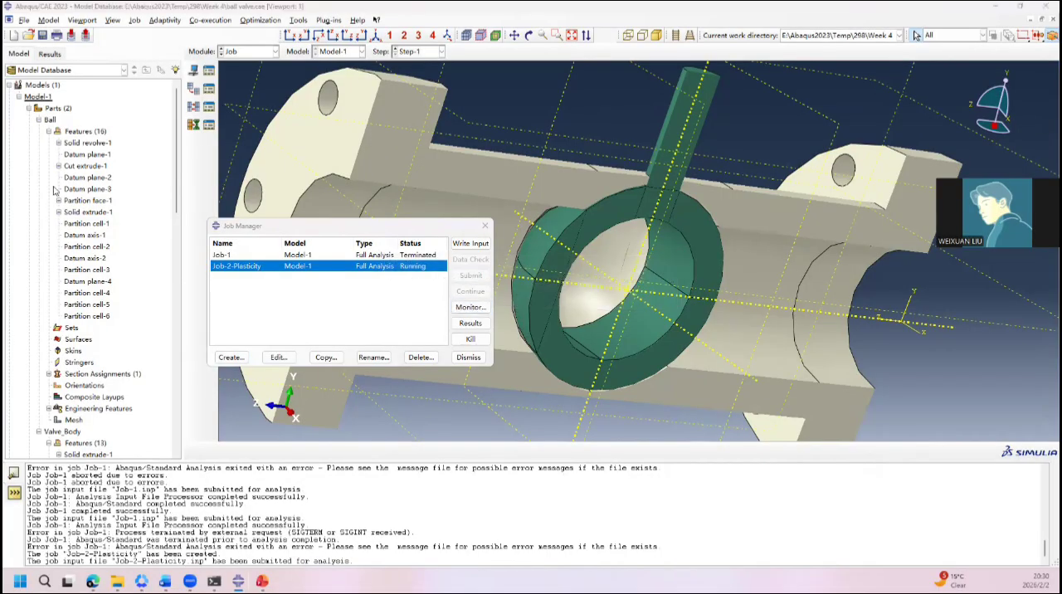
drag(2, 172, 681, 177)
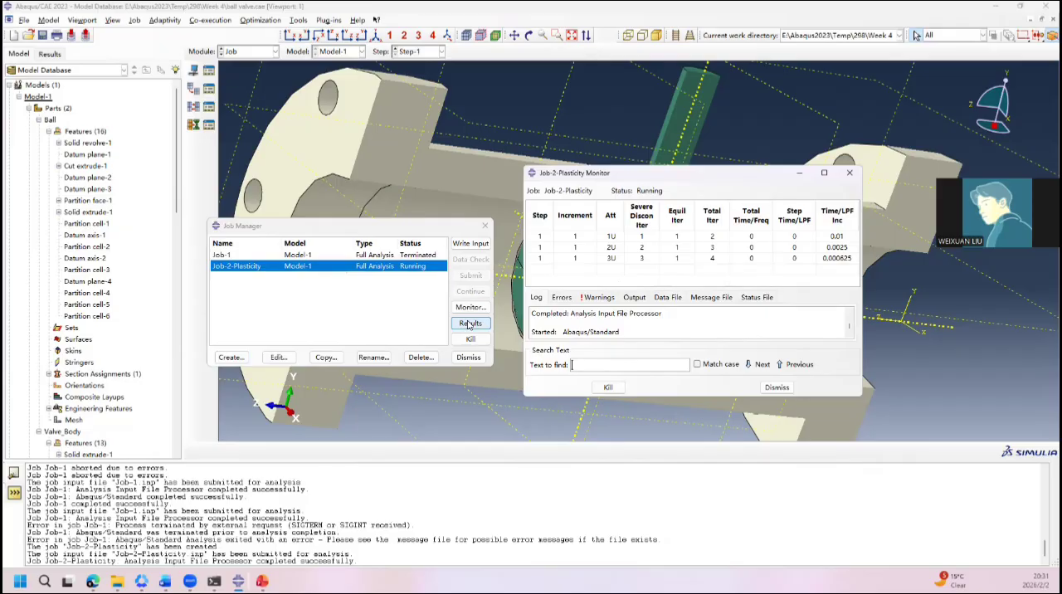
Step: Edit the F-Output-1 field output request of Step-1 to include the MISES equivalent stress
click(253, 51)
click(245, 108)
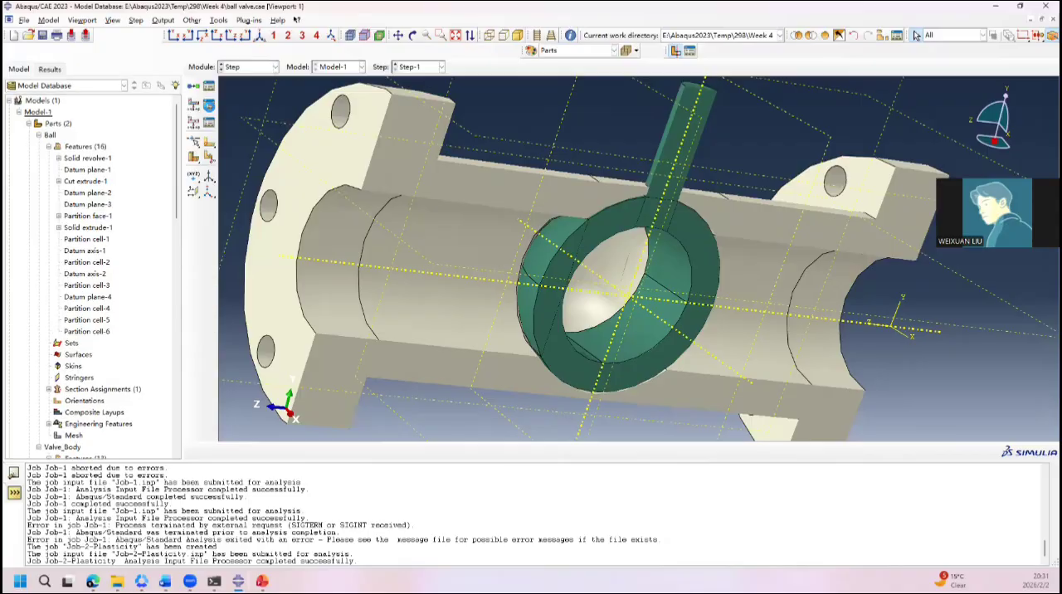
click(208, 104)
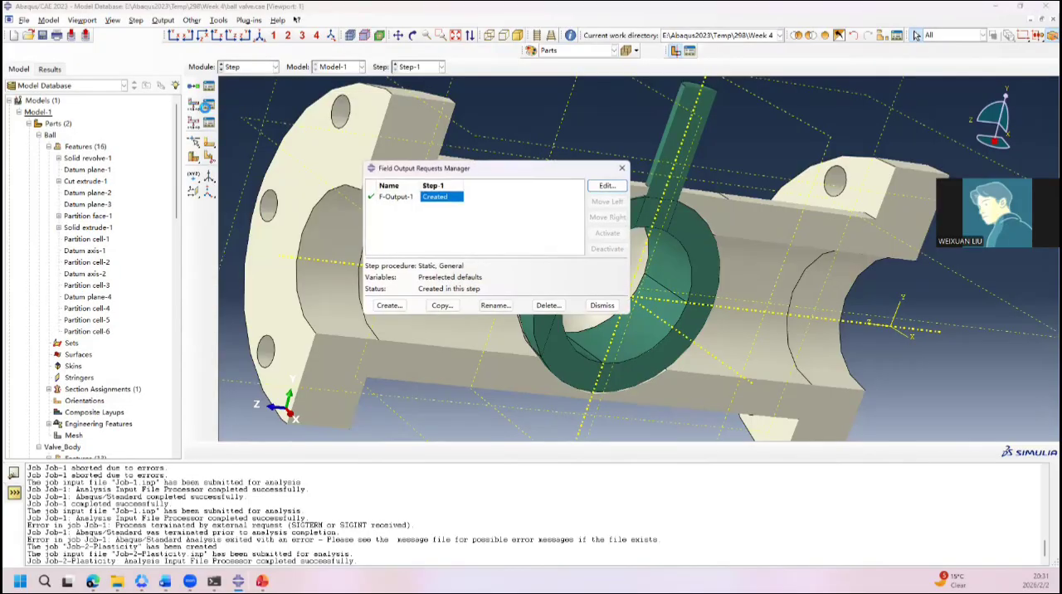
double_click(432, 197)
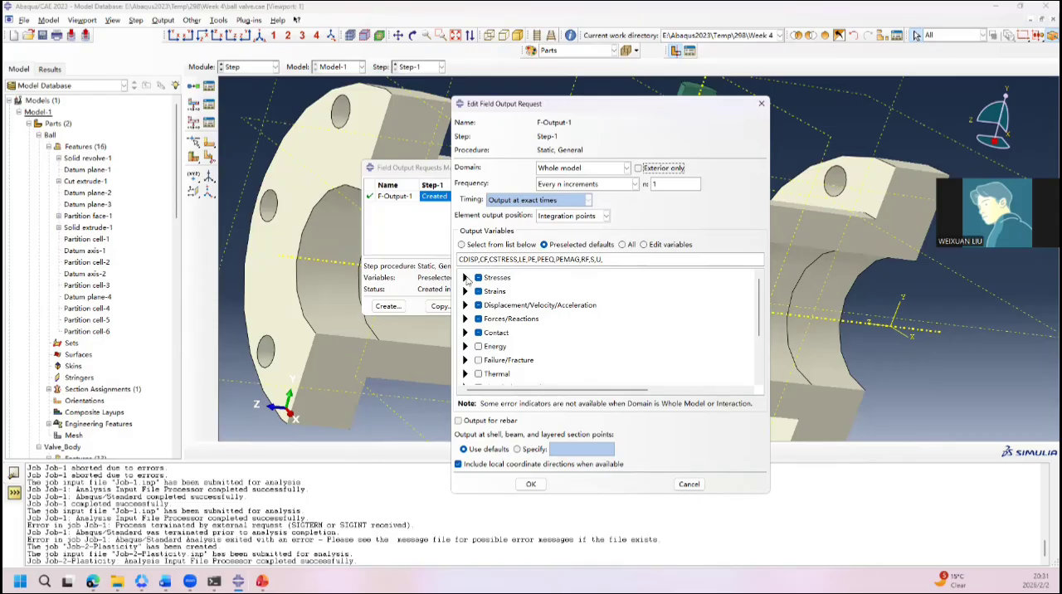
click(465, 278)
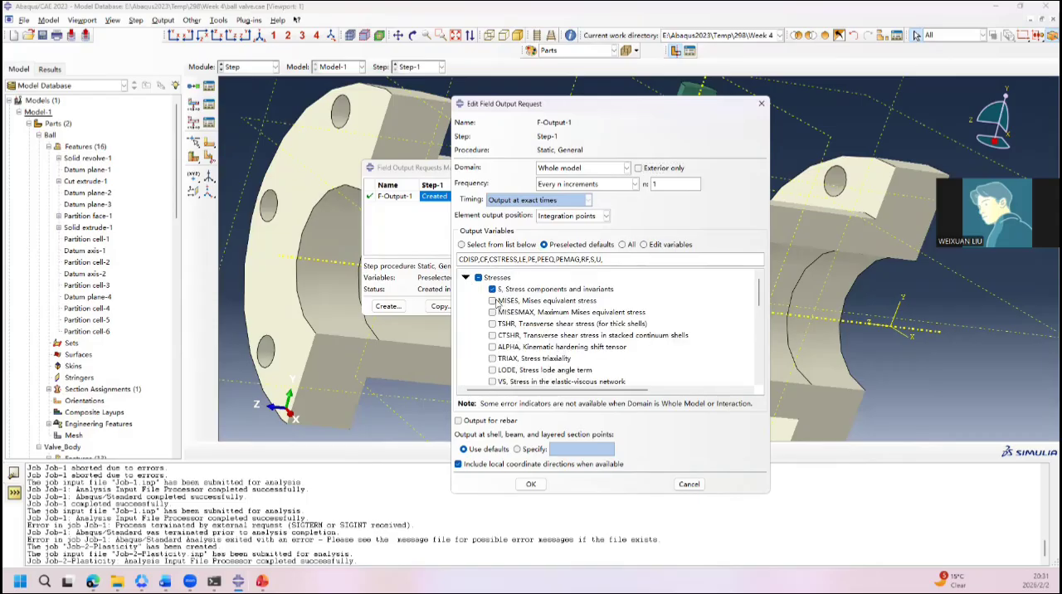
click(492, 301)
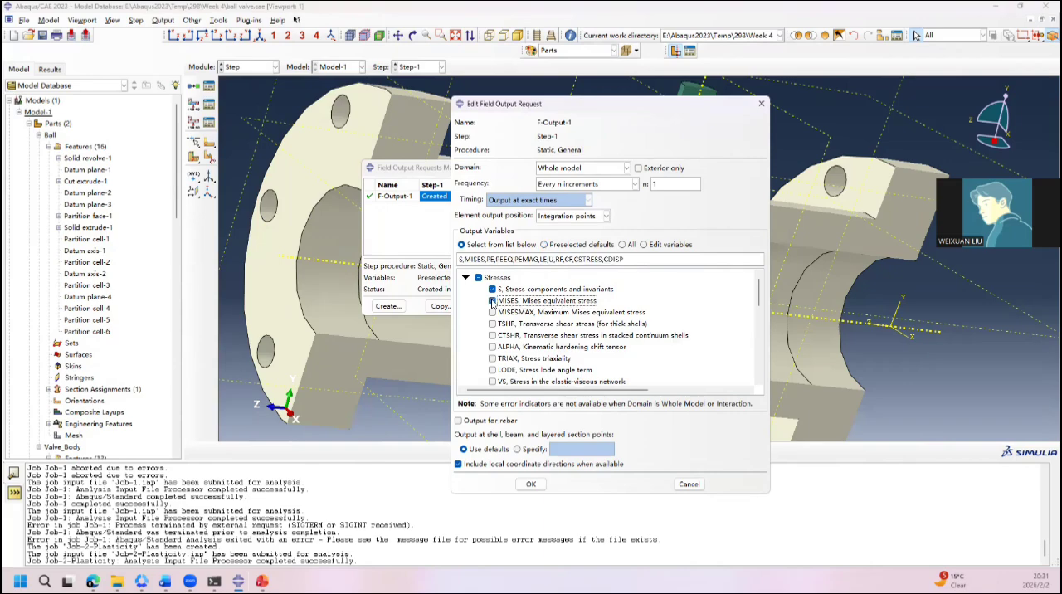
Step: Examine the remaining stress variables offered in the F-Output-1 request
scroll(546, 319, down, 1)
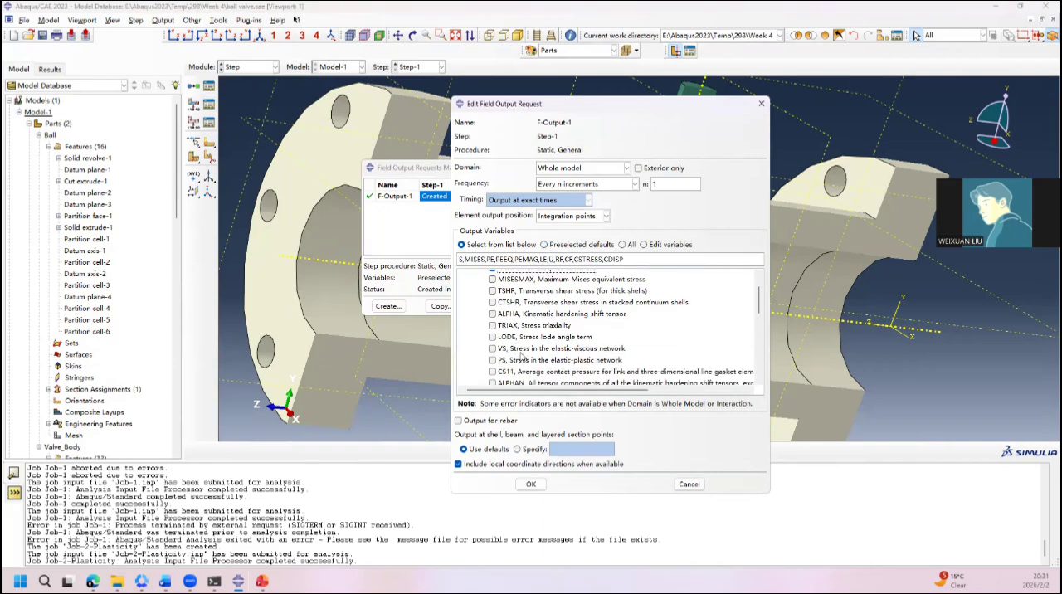
scroll(535, 338, down, 1)
scroll(550, 341, down, 1)
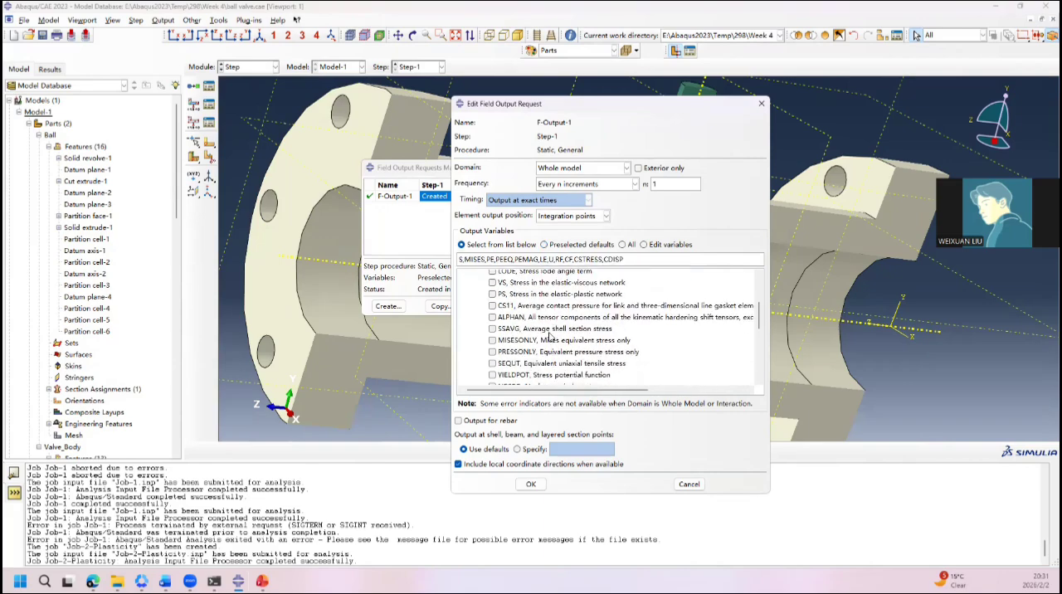
scroll(555, 331, down, 1)
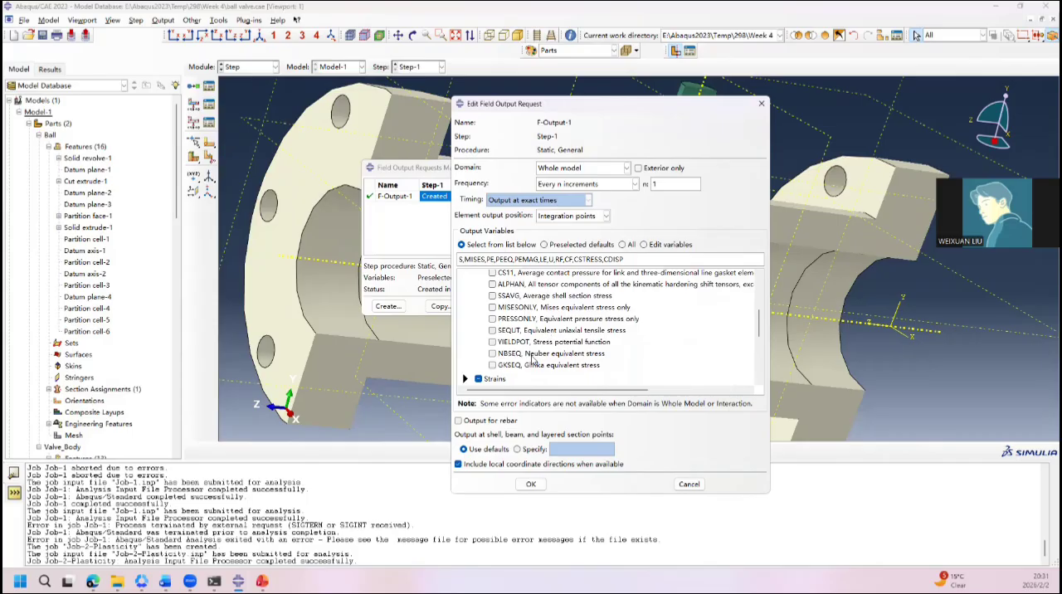
scroll(534, 357, up, 2)
scroll(535, 334, up, 1)
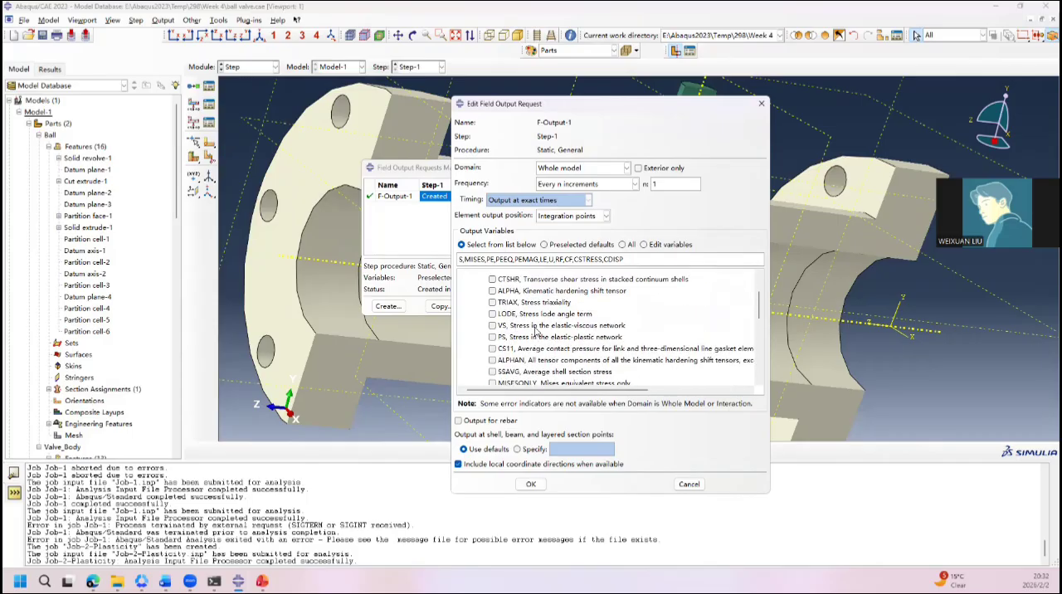
scroll(537, 333, up, 1)
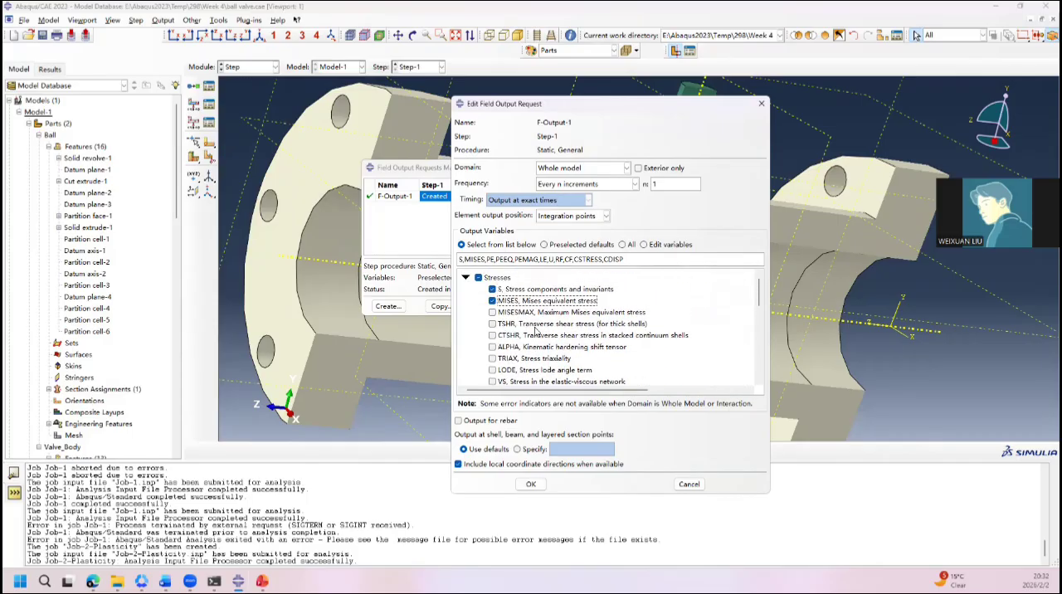
scroll(536, 332, down, 2)
scroll(535, 332, down, 2)
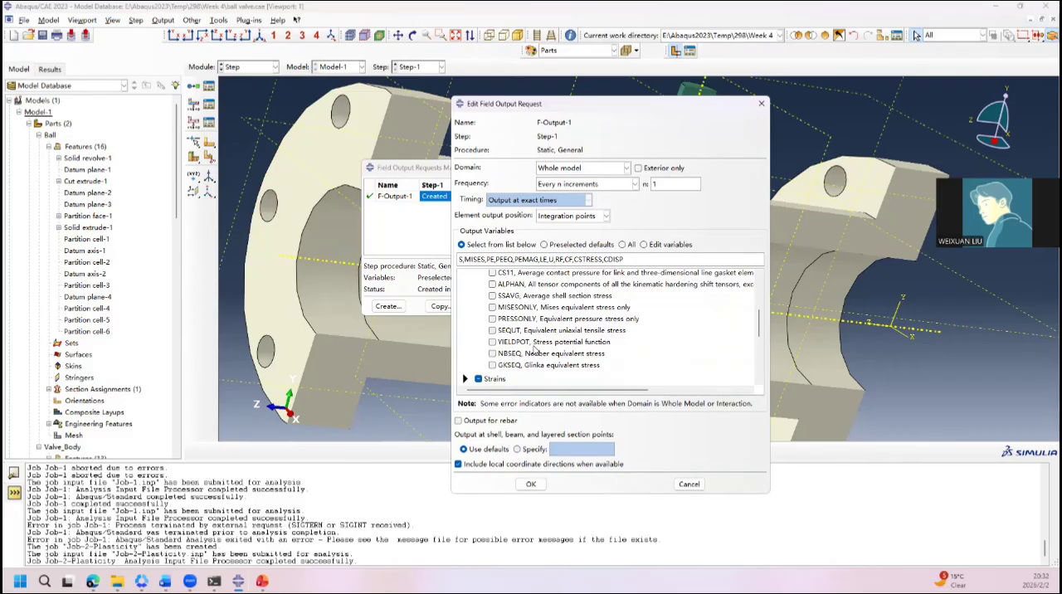
scroll(531, 310, up, 5)
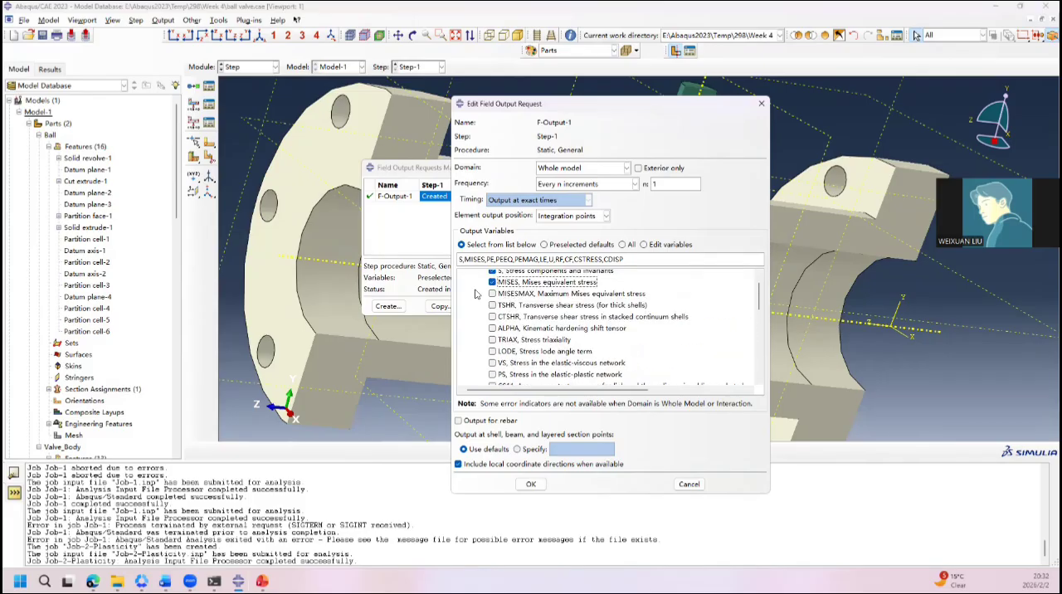
click(466, 277)
Step: Review the strain variables selected in the F-Output-1 request, including the plastic strain options
click(465, 291)
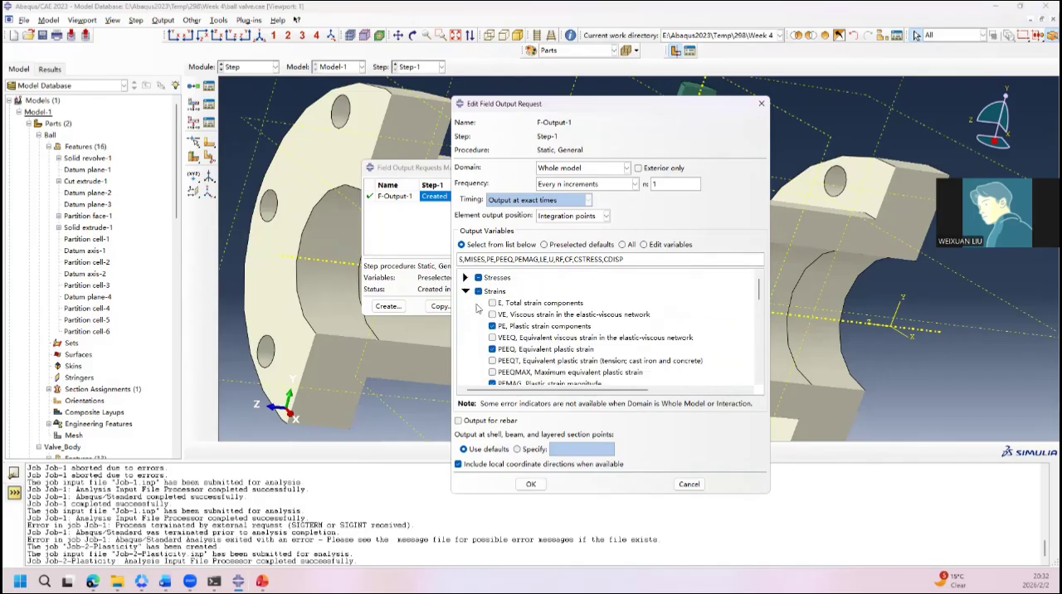
scroll(495, 318, down, 2)
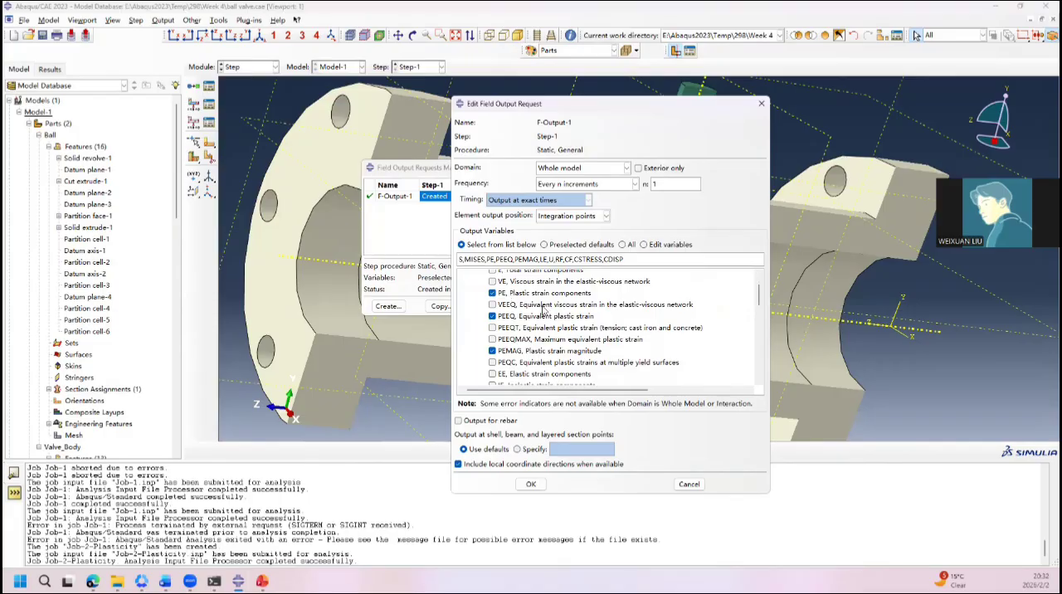
scroll(537, 314, up, 2)
scroll(524, 320, down, 5)
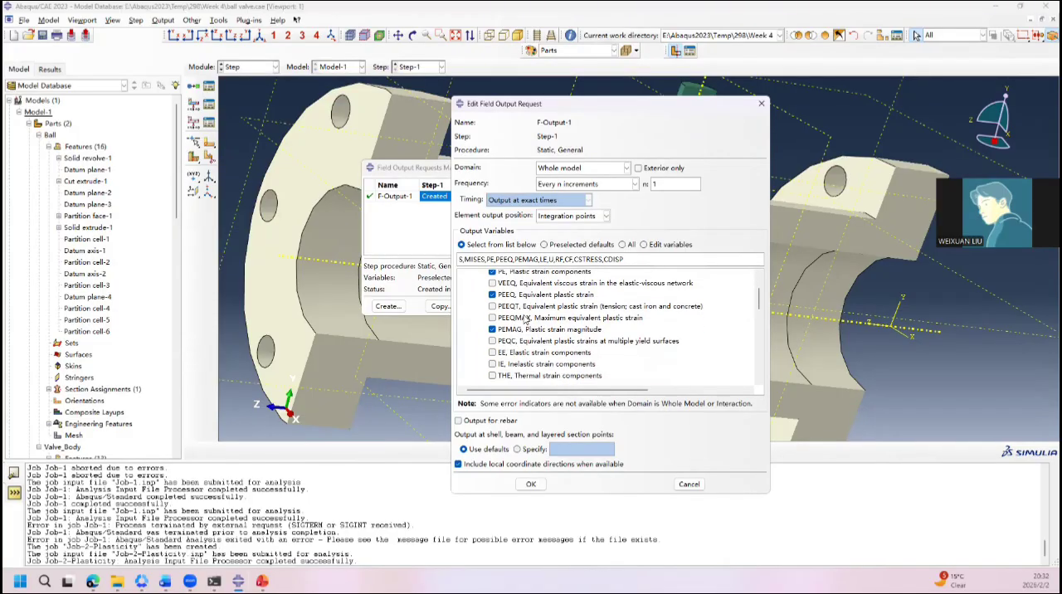
scroll(522, 357, down, 6)
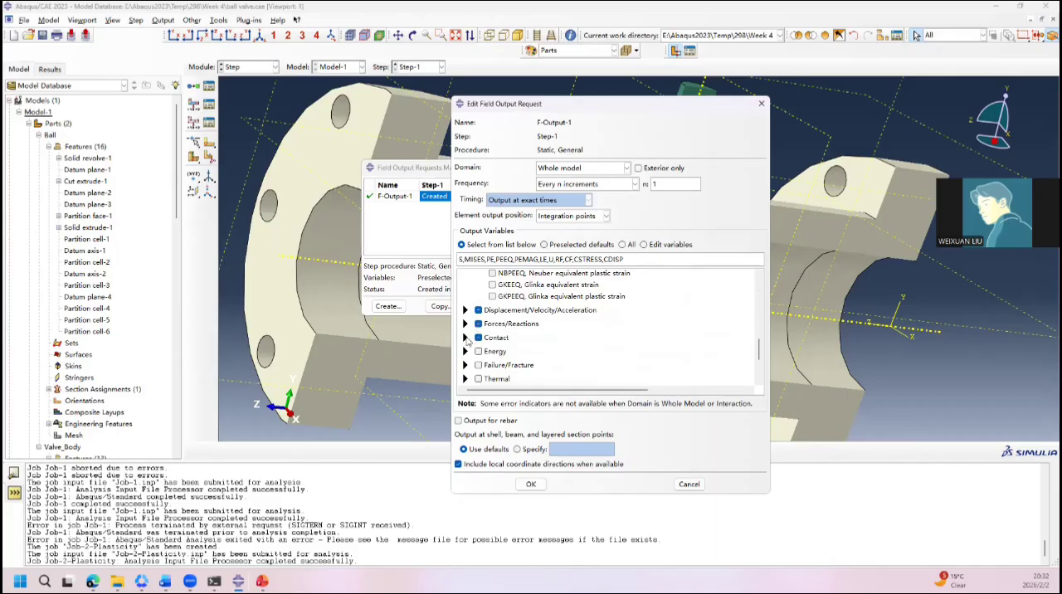
Step: Add the CNAREA contact area and CSTATUS contact status variables to the F-Output-1 field output request
click(466, 338)
scroll(502, 332, down, 2)
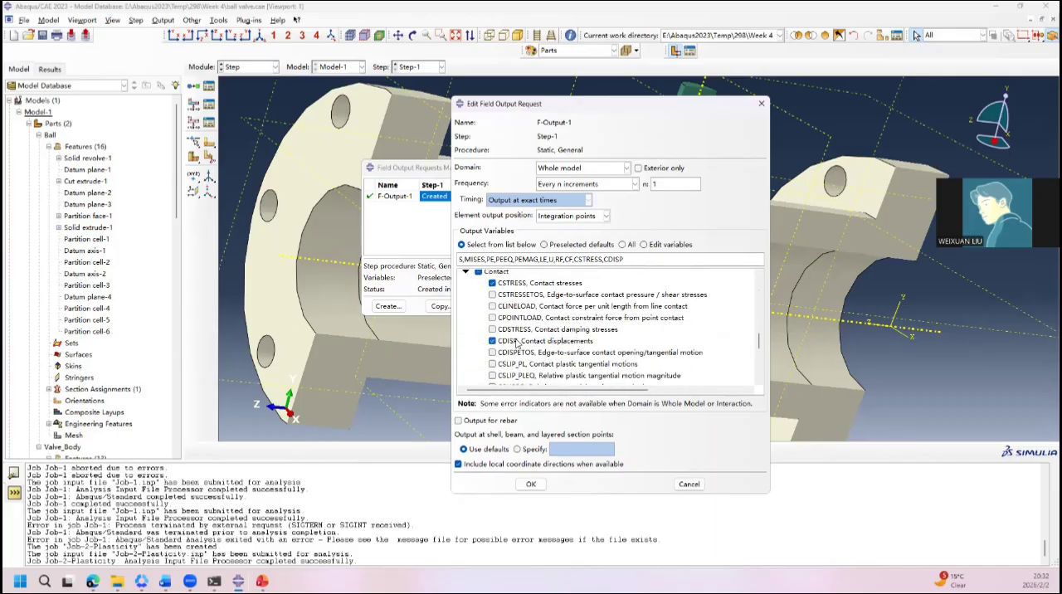
scroll(516, 344, down, 2)
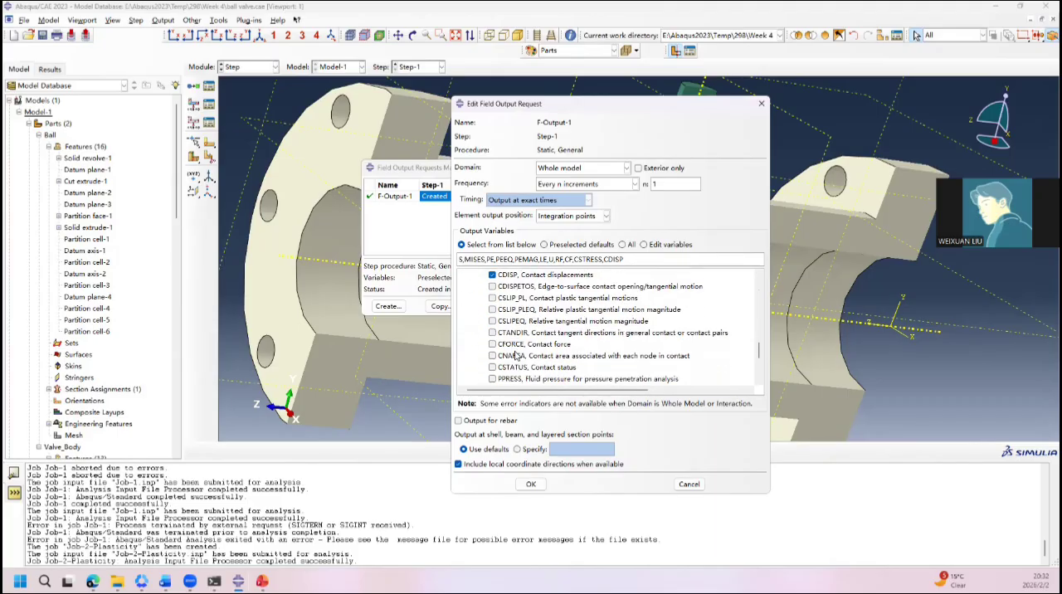
click(492, 356)
click(493, 367)
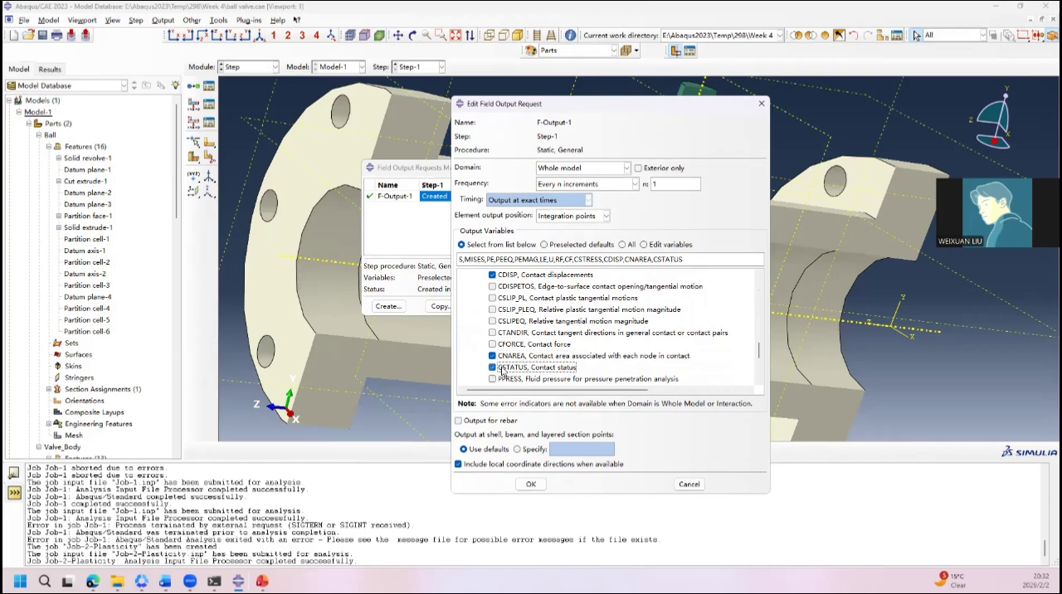
Step: Review the selected contact output variables, then save the edited F-Output-1 request and close the field output requests manager
scroll(544, 369, down, 1)
scroll(564, 349, up, 2)
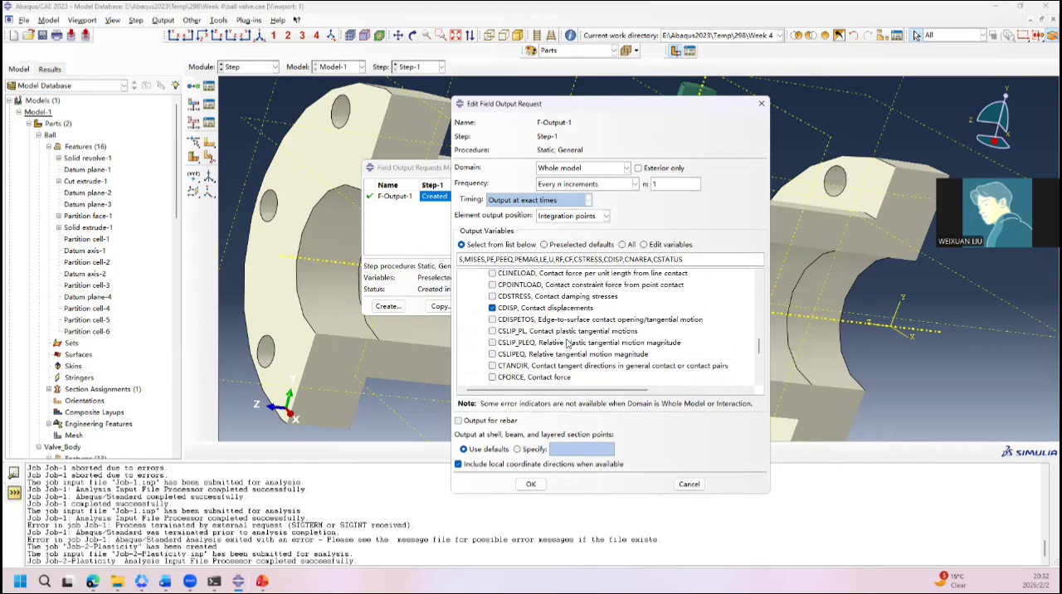
scroll(552, 352, down, 3)
scroll(545, 355, up, 2)
scroll(544, 355, down, 1)
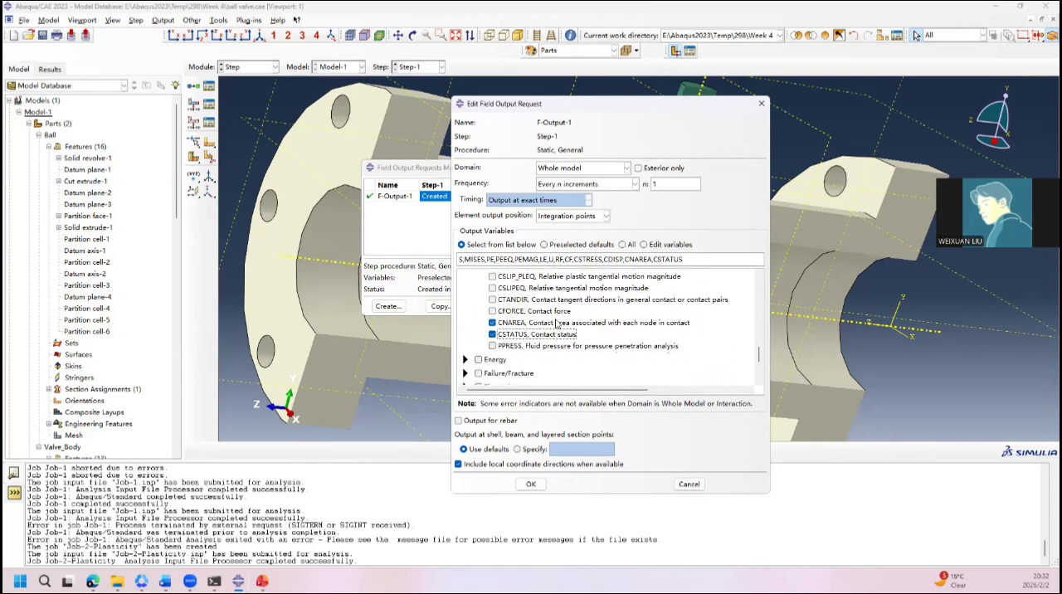
scroll(540, 340, up, 3)
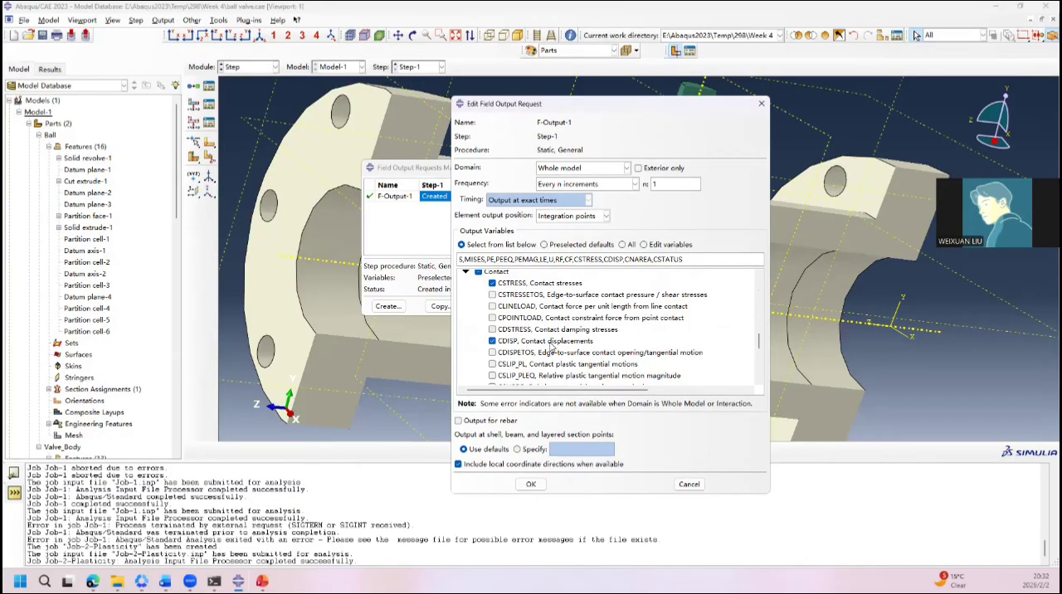
scroll(551, 345, down, 3)
click(532, 486)
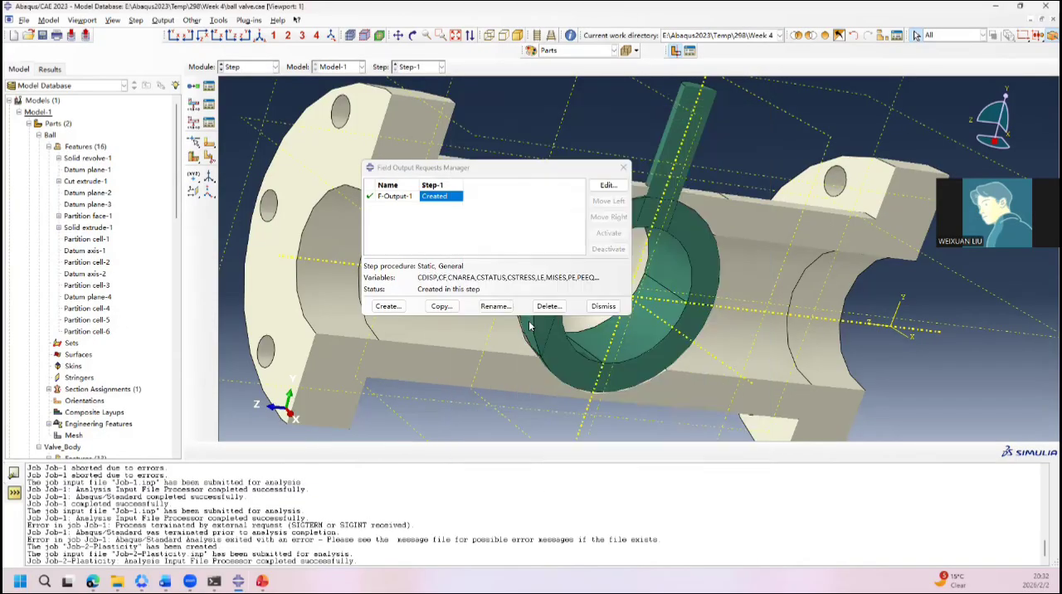
click(623, 168)
Step: Monitor the increments and iterations of the running Job-2-Plasticity analysis
click(248, 66)
click(234, 172)
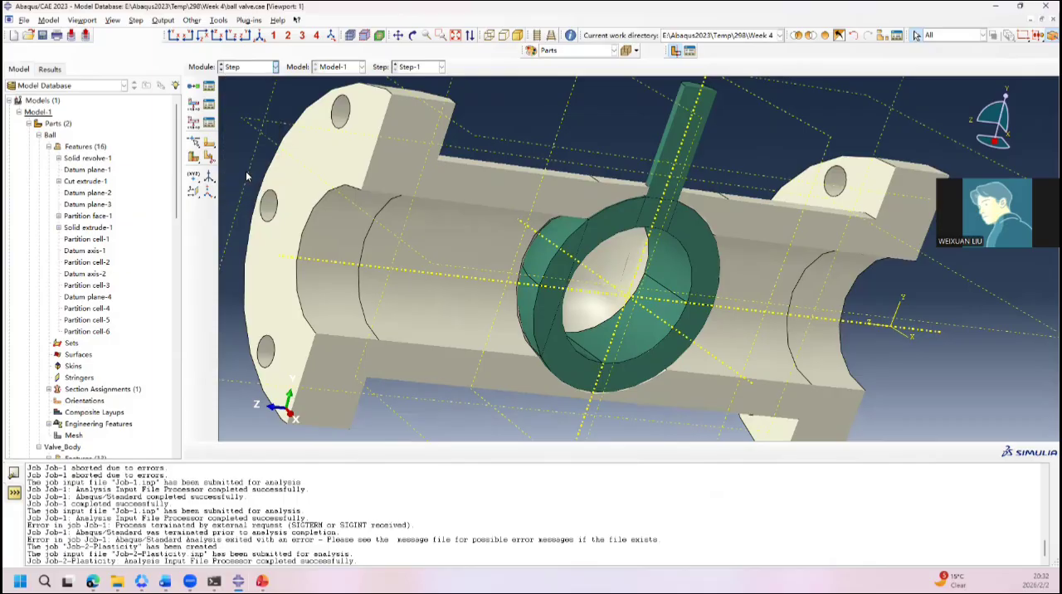
click(208, 86)
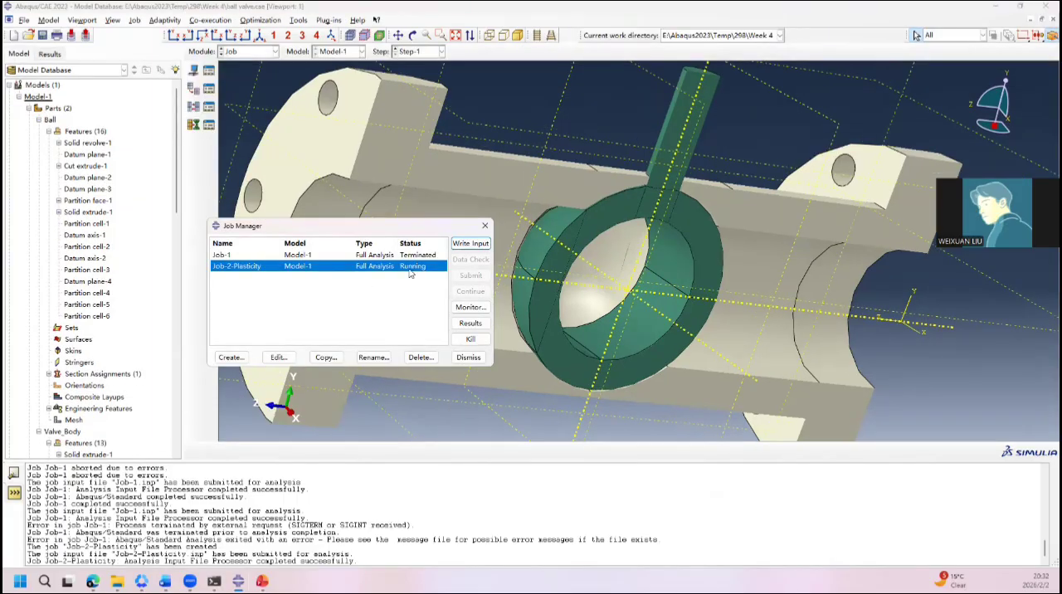
click(471, 307)
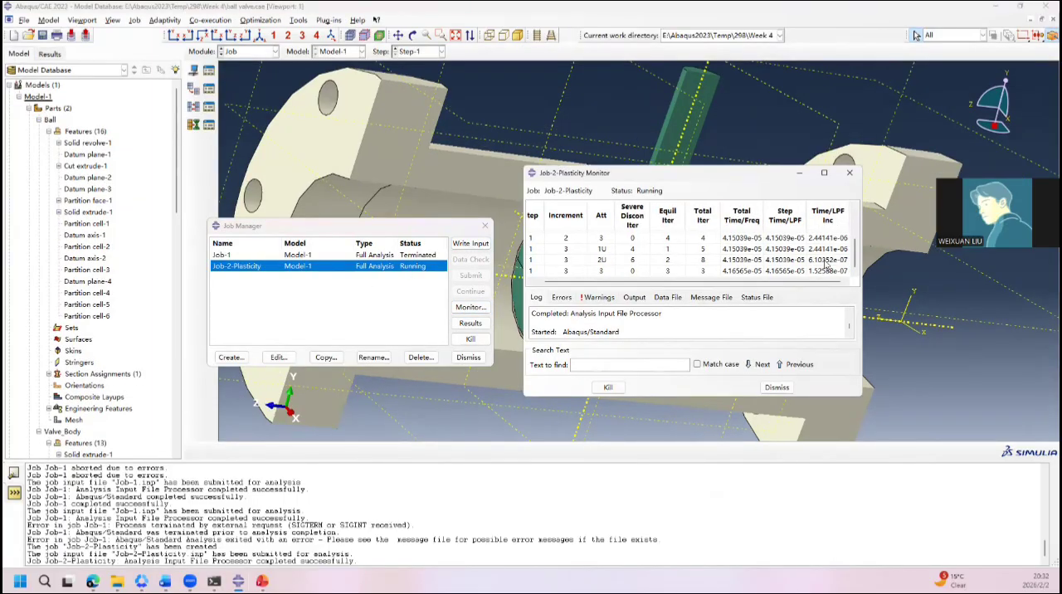
Step: Open the Job-2-Plasticity results and plot the Mises stress contours on the deformed valve
click(469, 357)
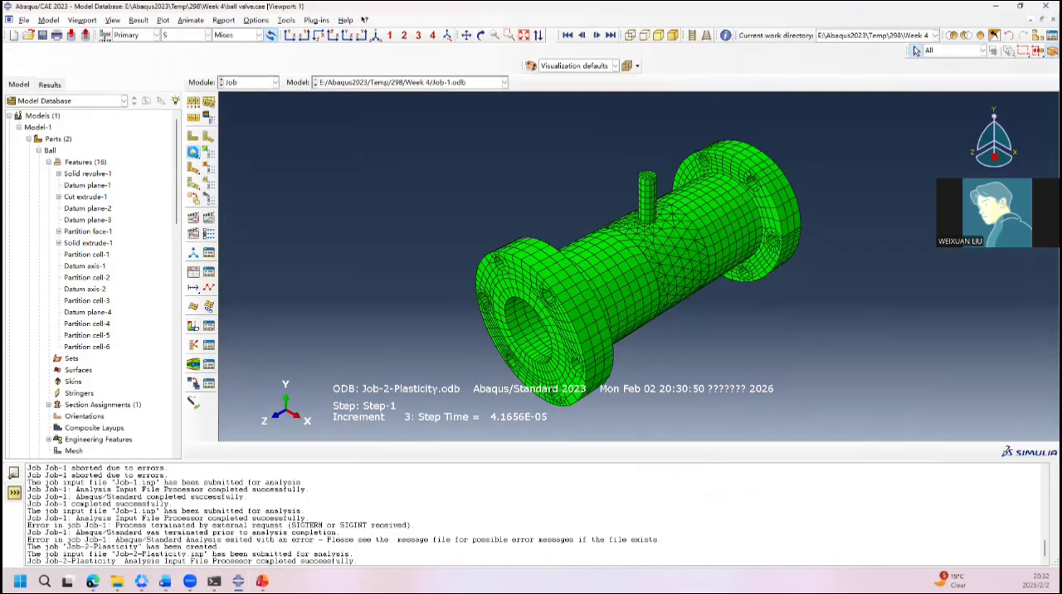
click(192, 154)
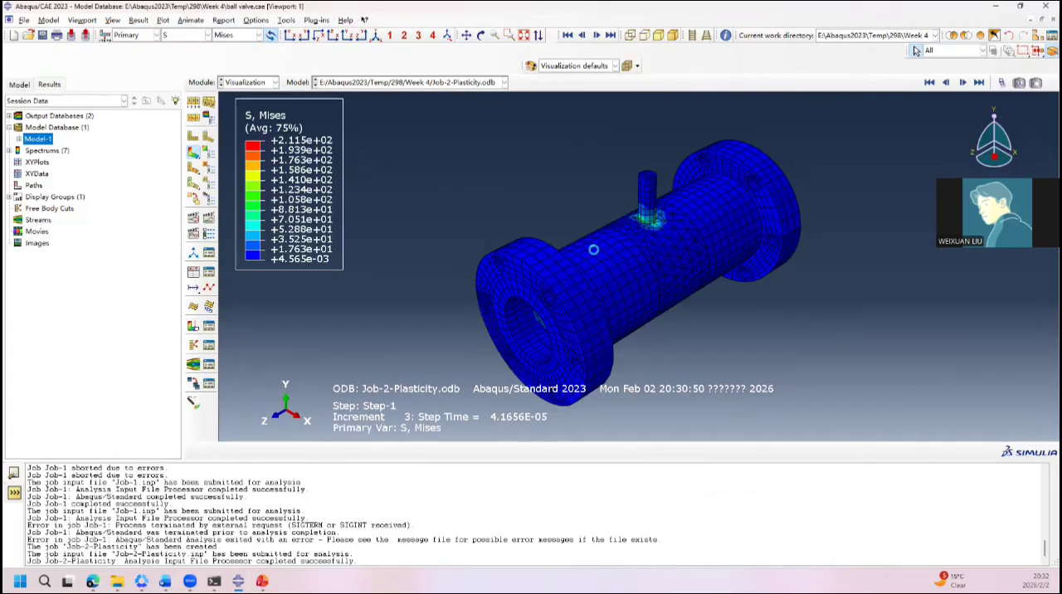
drag(580, 259, 572, 187)
key(Escape)
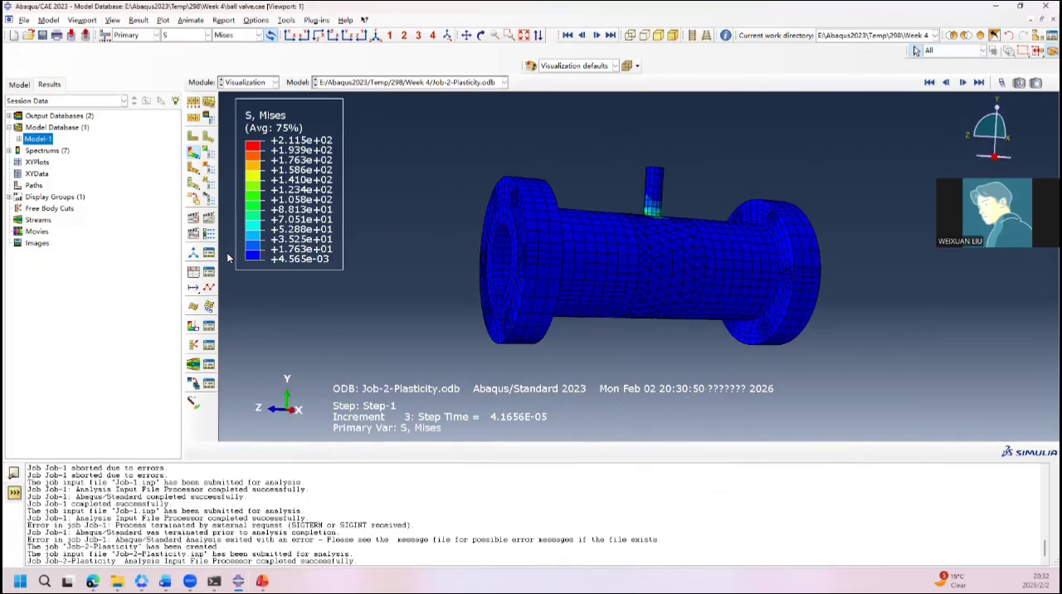
Step: Cut the valve open with a view cut and orient it to face the sectioned ball and stem
click(193, 325)
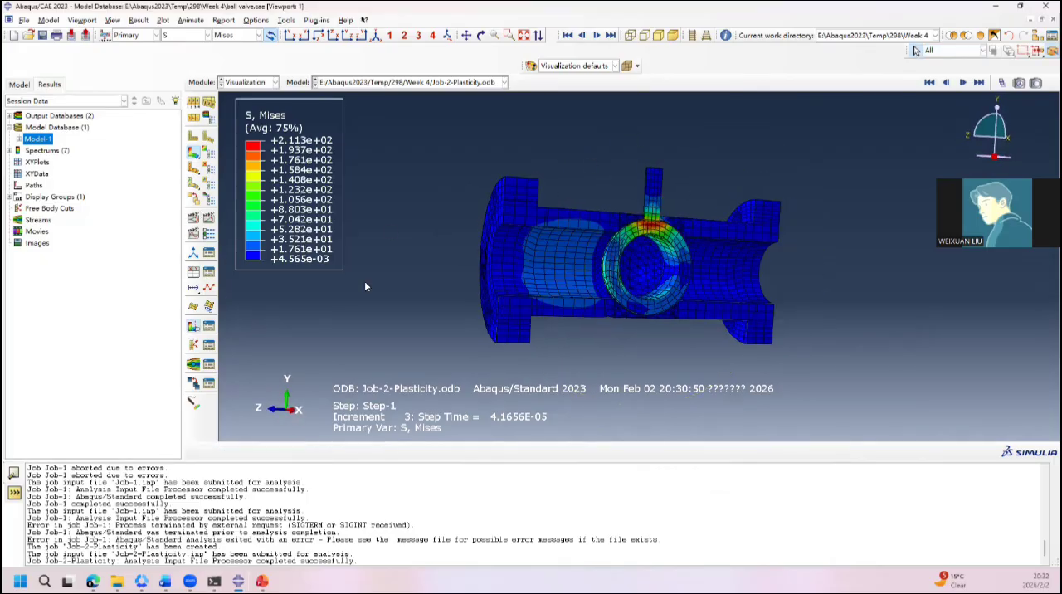
ctrl+alt+drag(468, 235, 478, 235)
ctrl+alt+drag(545, 217, 570, 223)
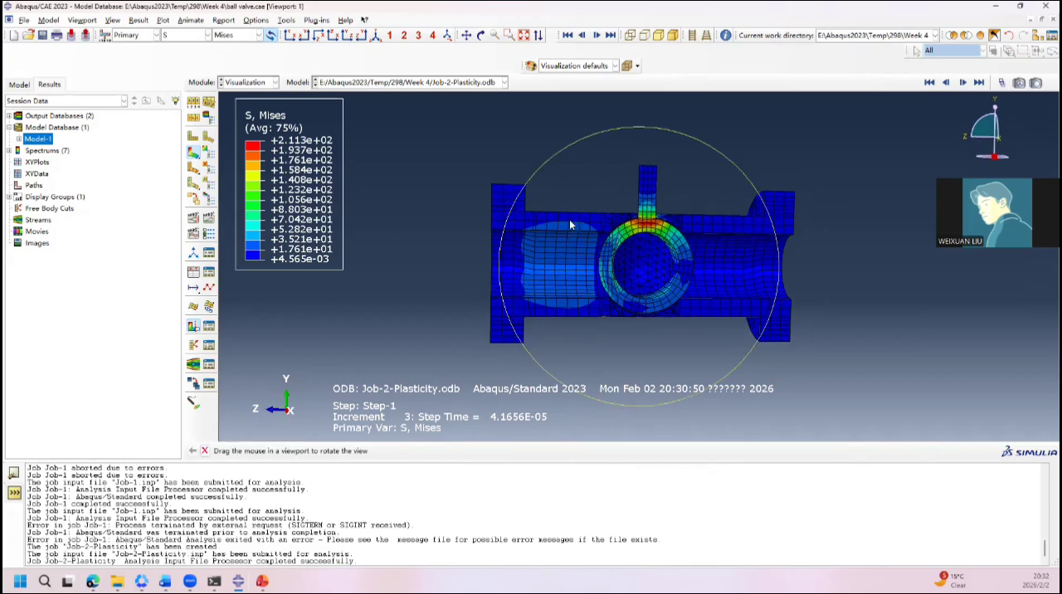
Step: Plot the maximum principal plastic strain PE at the latest available increment, viewed close to the ball and stem junction
click(207, 35)
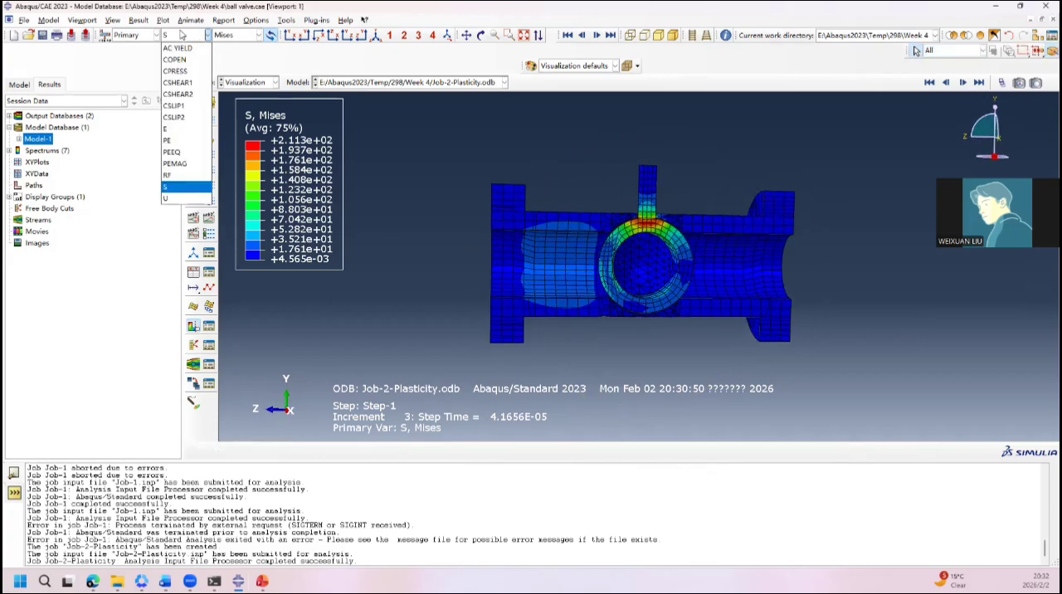
click(196, 141)
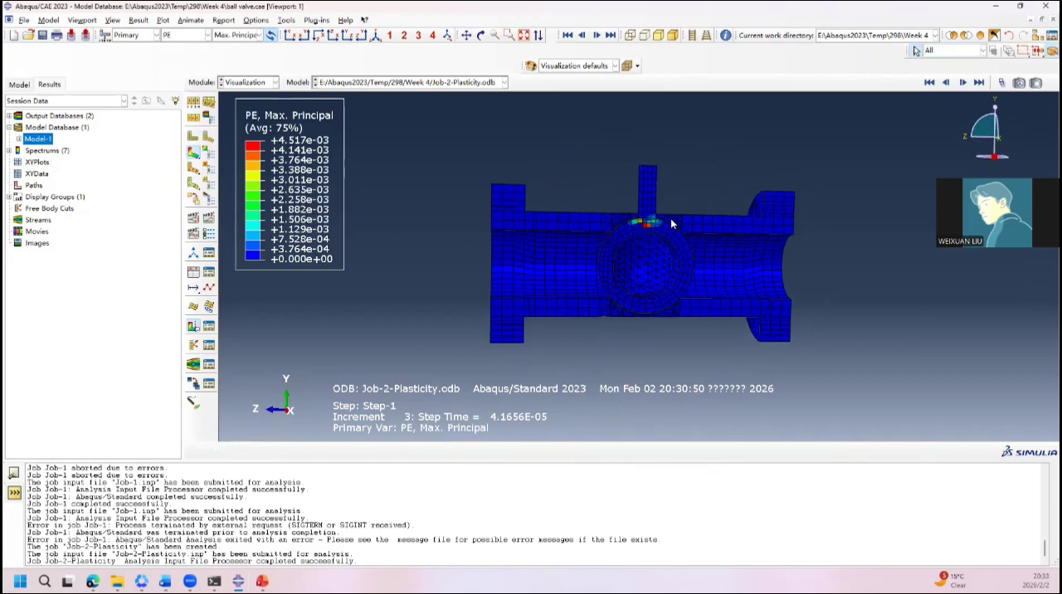
scroll(670, 219, up, 5)
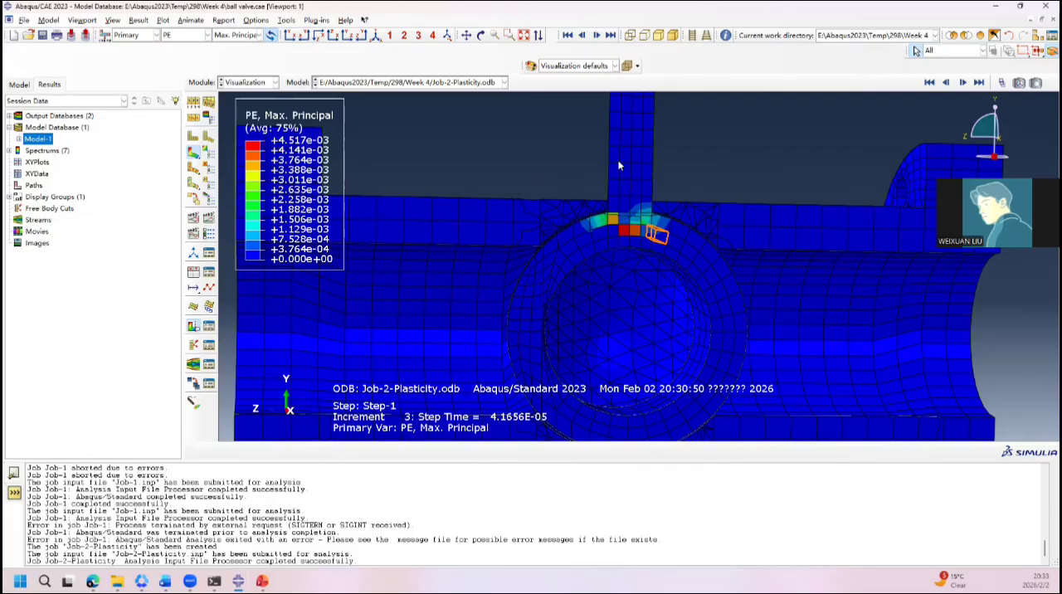
click(979, 83)
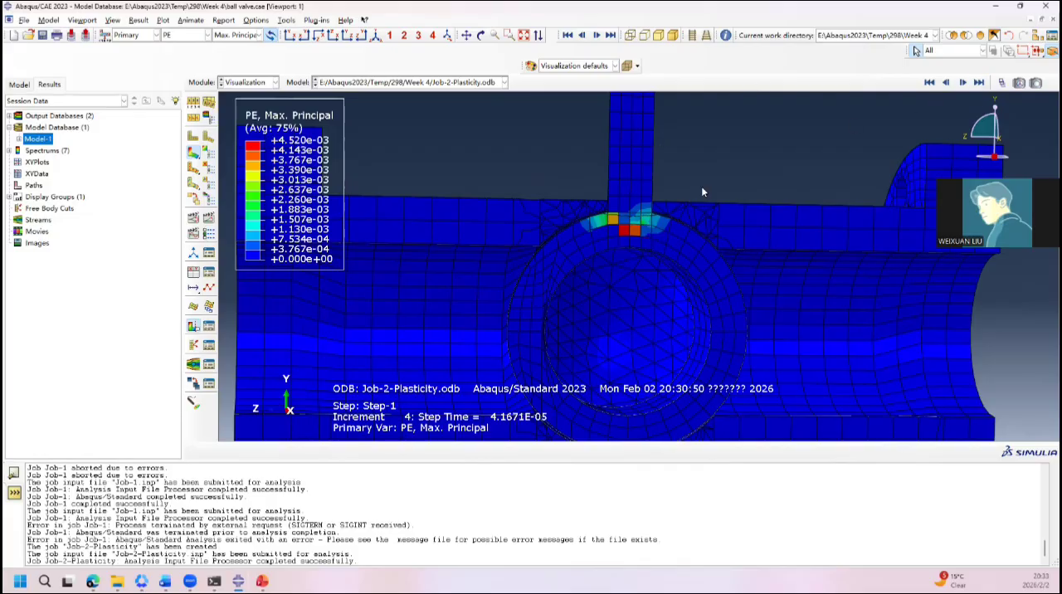
ctrl+alt+drag(578, 317, 536, 316)
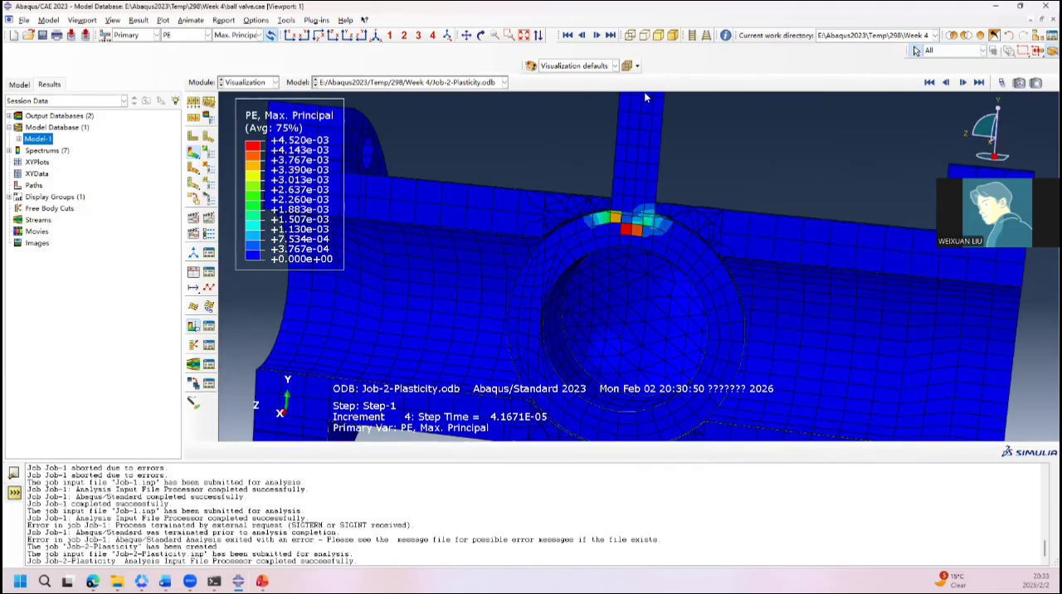
Step: Check the Job-2-Plasticity iteration progress in its monitor and update the plastic strain plot to the latest increment
click(980, 83)
mouse_move(238, 582)
click(392, 522)
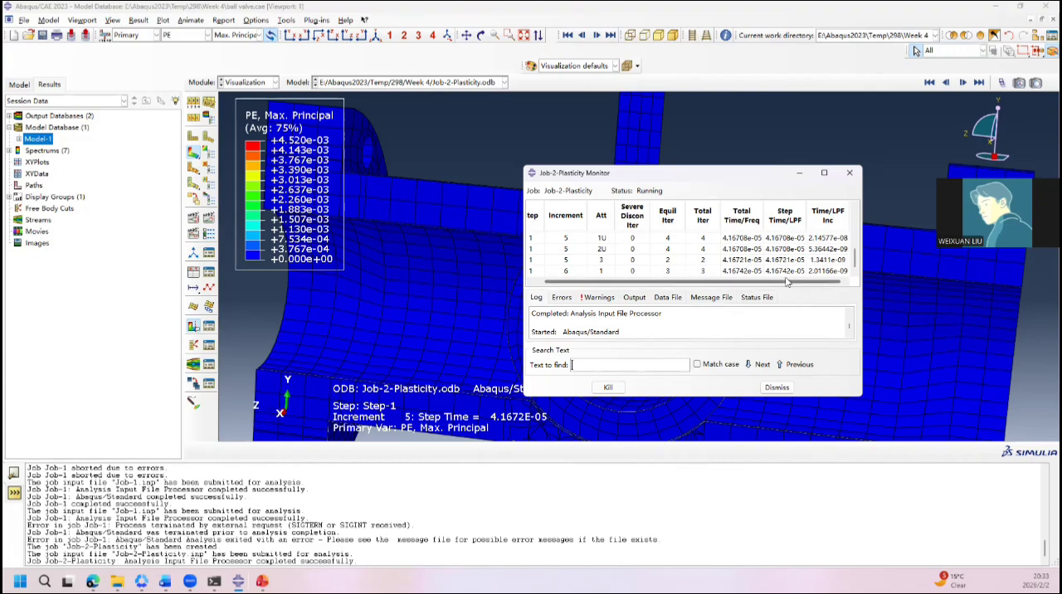
drag(799, 282, 787, 282)
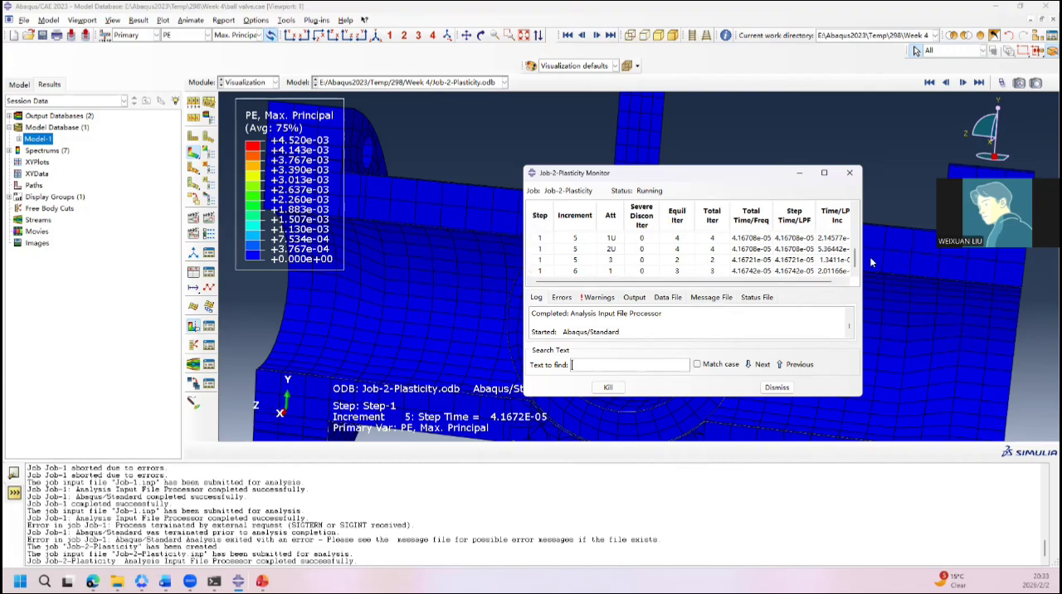
click(799, 173)
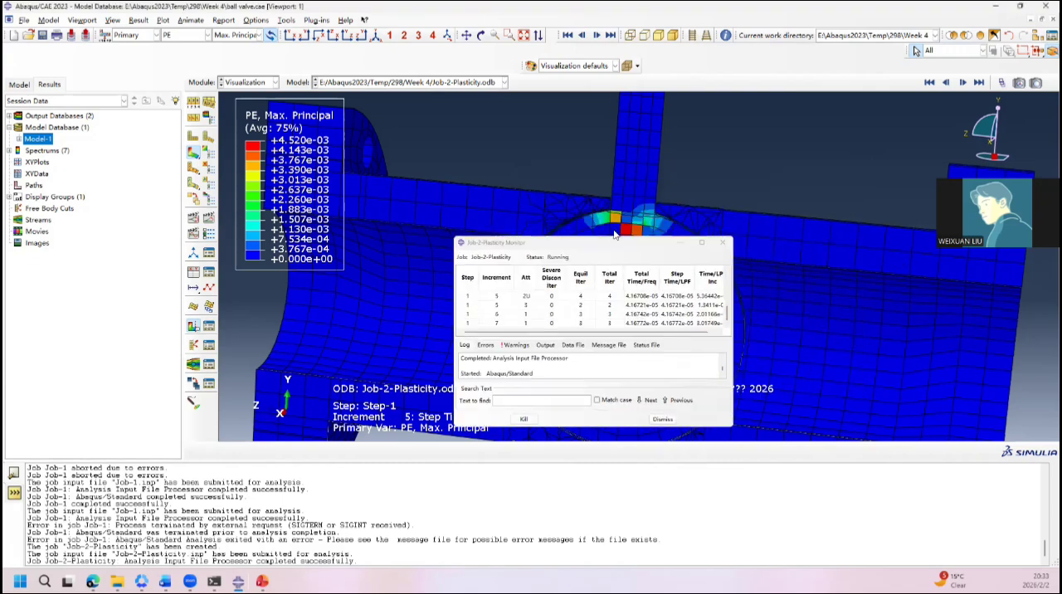
click(978, 83)
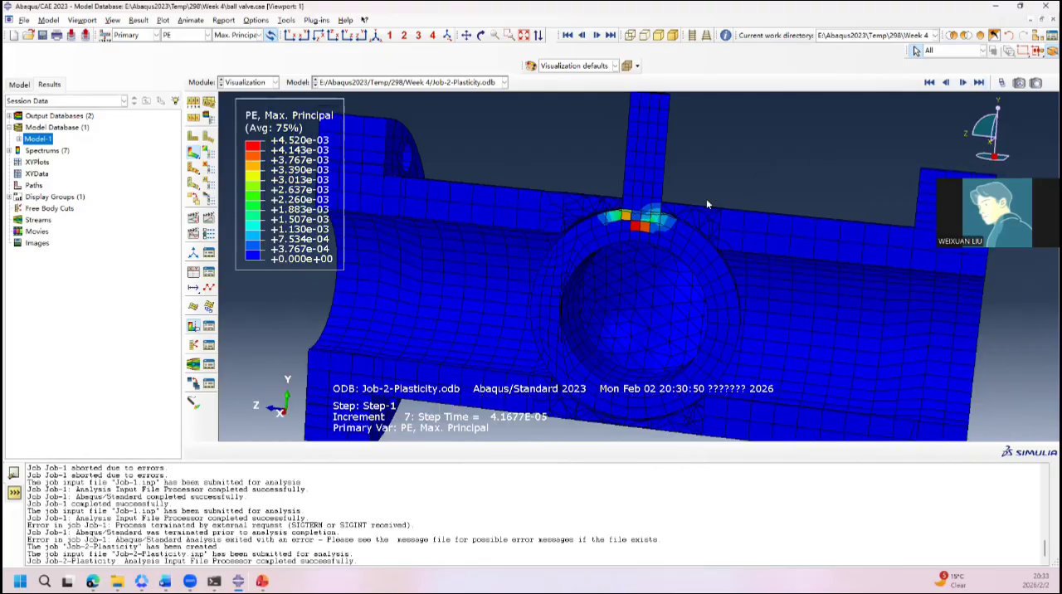
Step: Inspect the plastic strain along the lower contact zone between the ball and the valve body
scroll(701, 266, down, 3)
scroll(700, 267, up, 5)
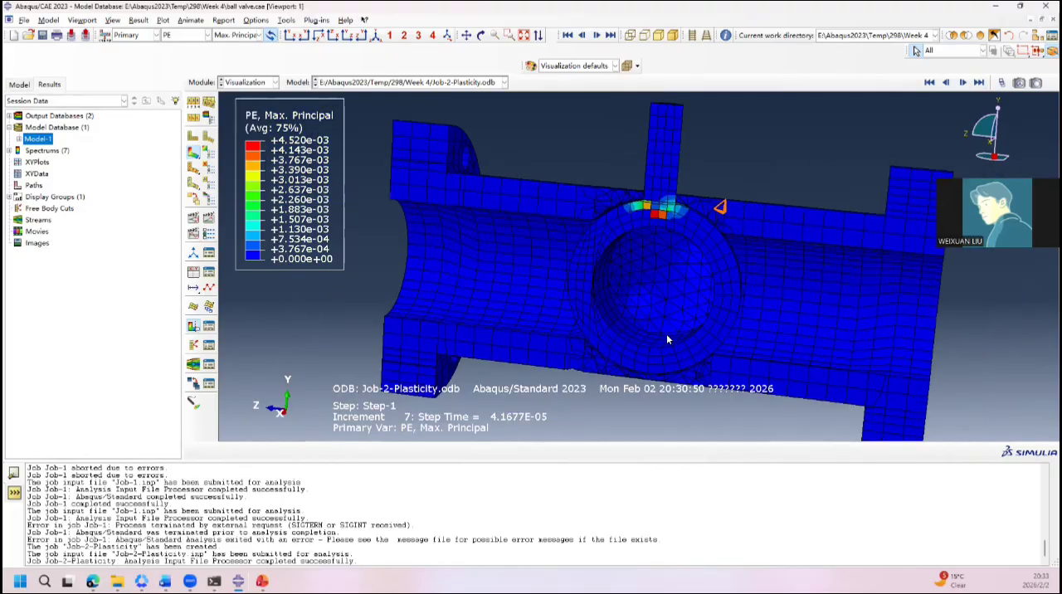
scroll(548, 391, up, 5)
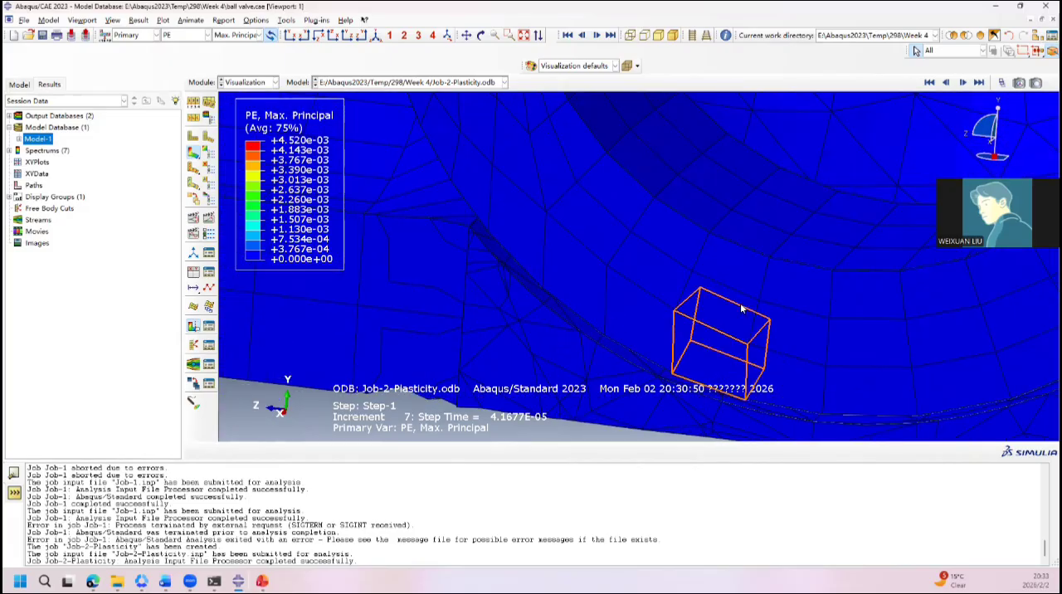
ctrl+alt+middle_drag(744, 301, 723, 183)
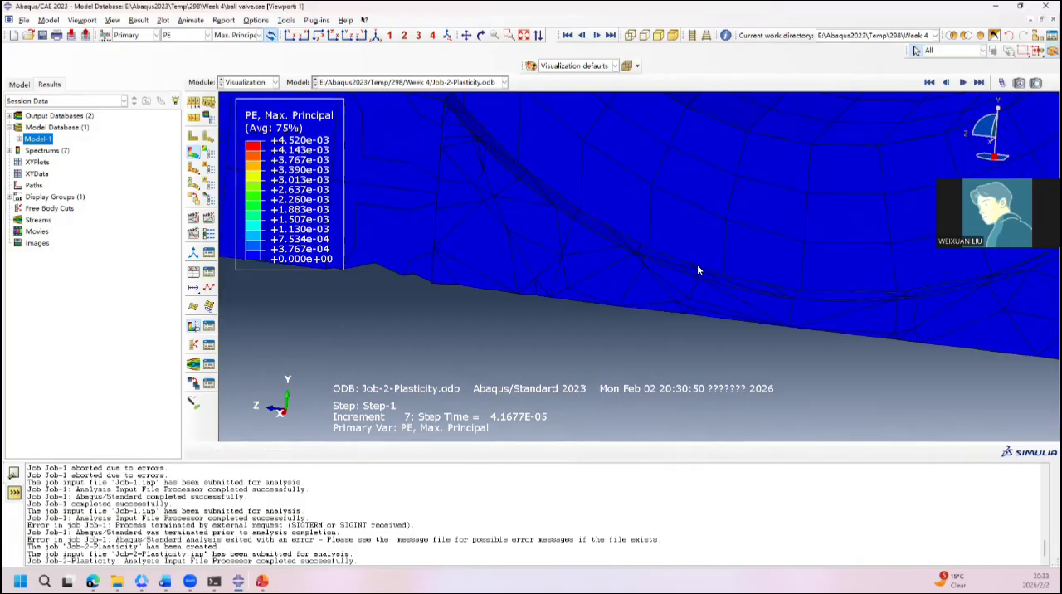
scroll(698, 265, down, 4)
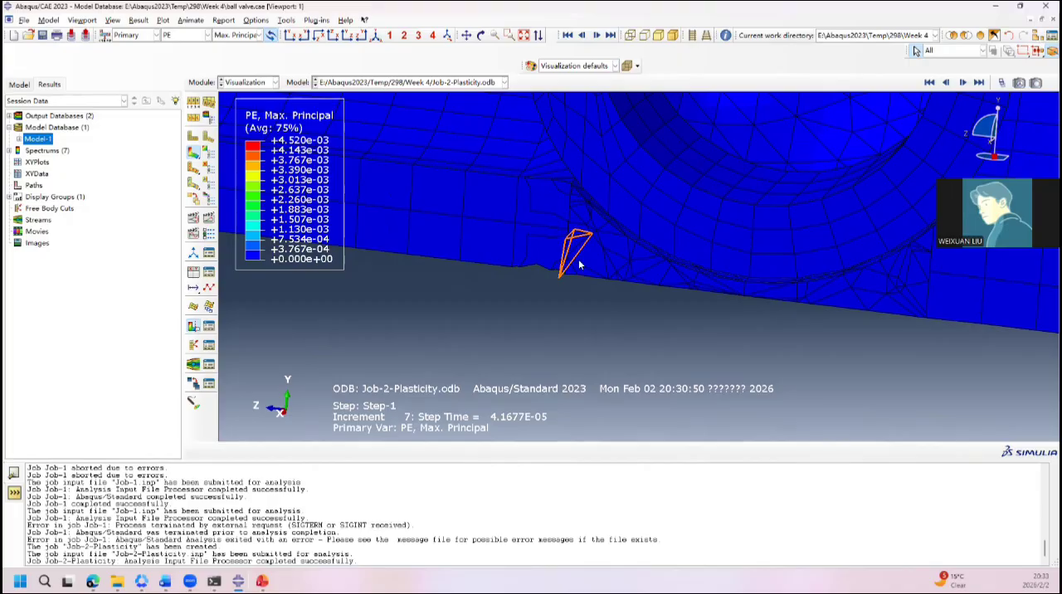
scroll(639, 255, down, 6)
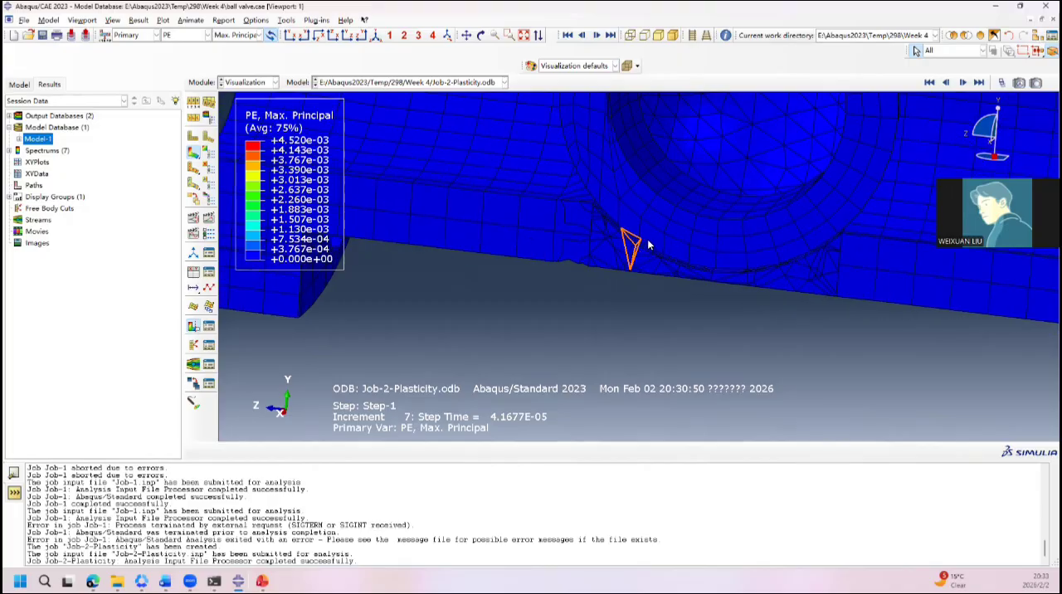
Step: Examine the plastic strain concentration where the stem meets the top of the ball from several angles
scroll(681, 148, up, 3)
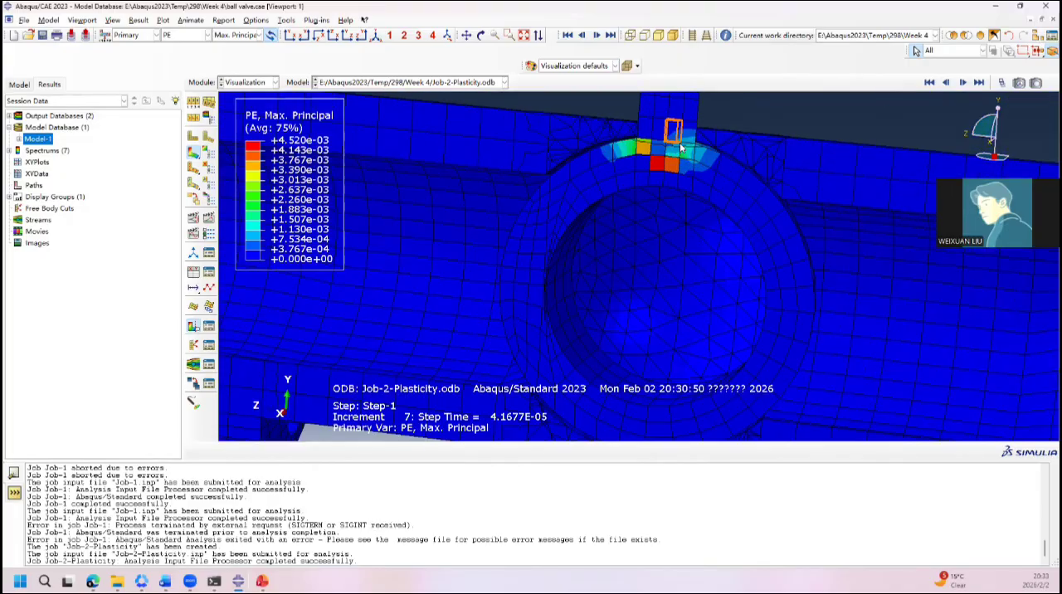
scroll(681, 148, up, 1)
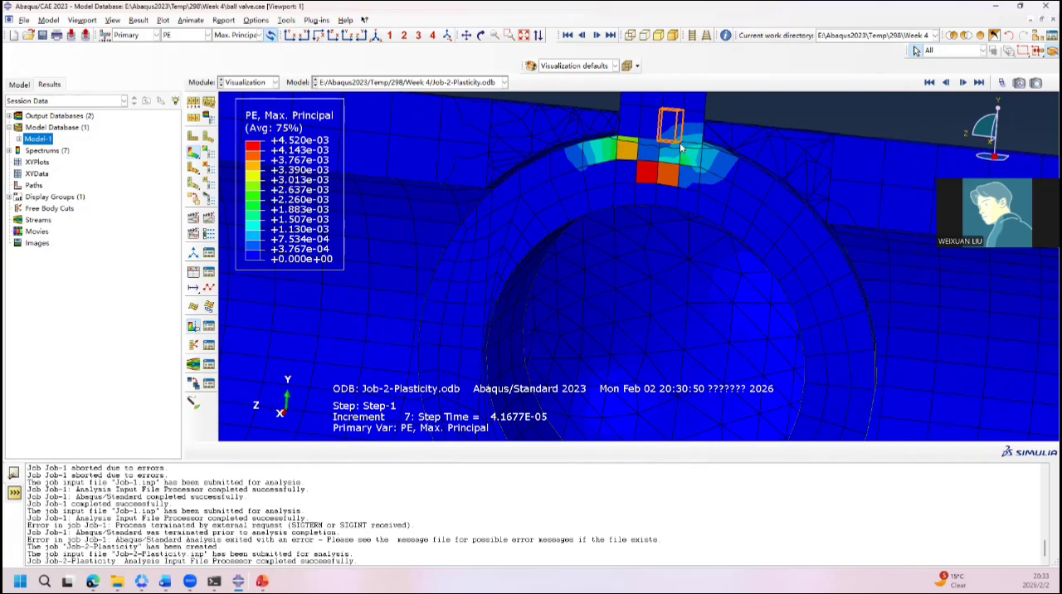
scroll(679, 141, down, 1)
scroll(648, 153, up, 2)
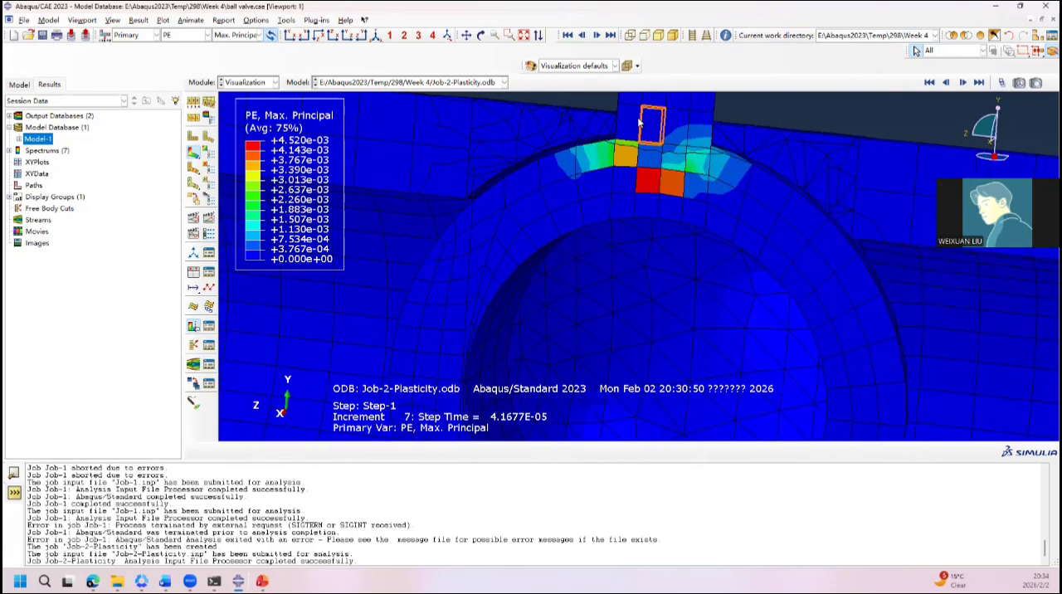
scroll(542, 168, down, 2)
scroll(539, 177, down, 2)
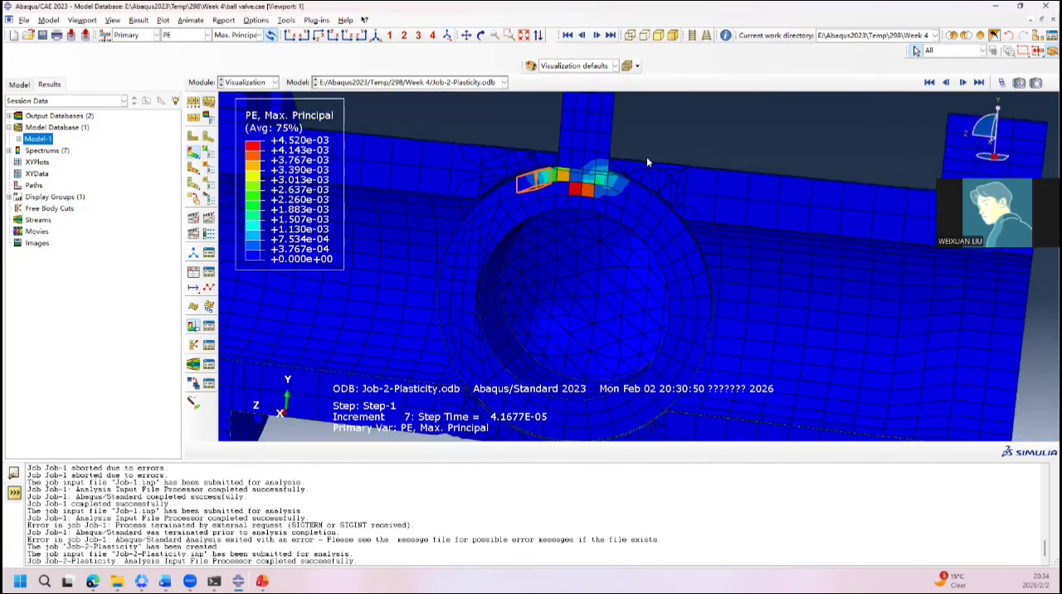
ctrl+alt+drag(683, 130, 626, 193)
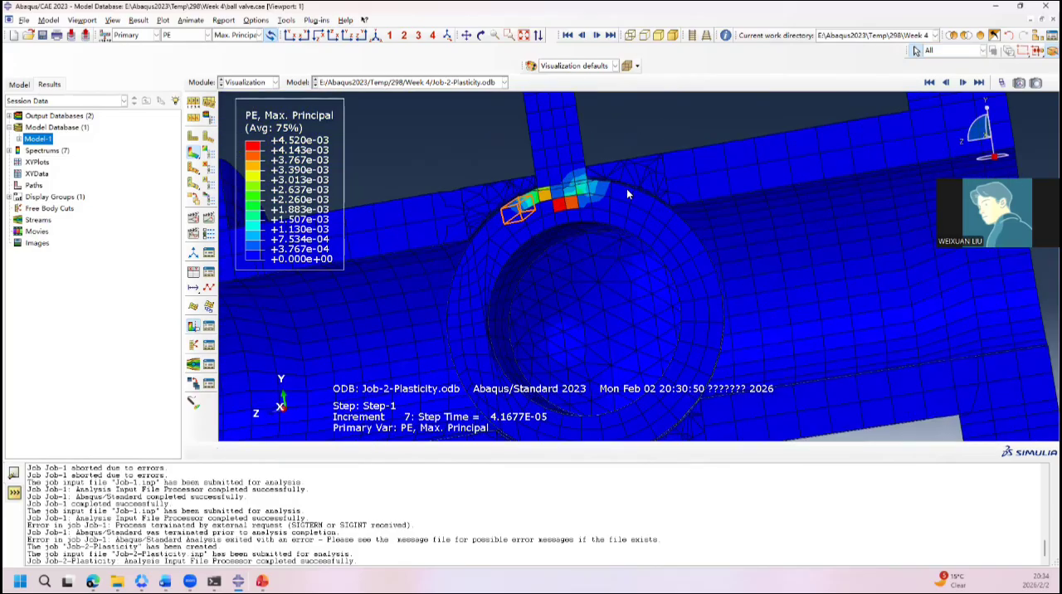
ctrl+alt+drag(457, 234, 627, 242)
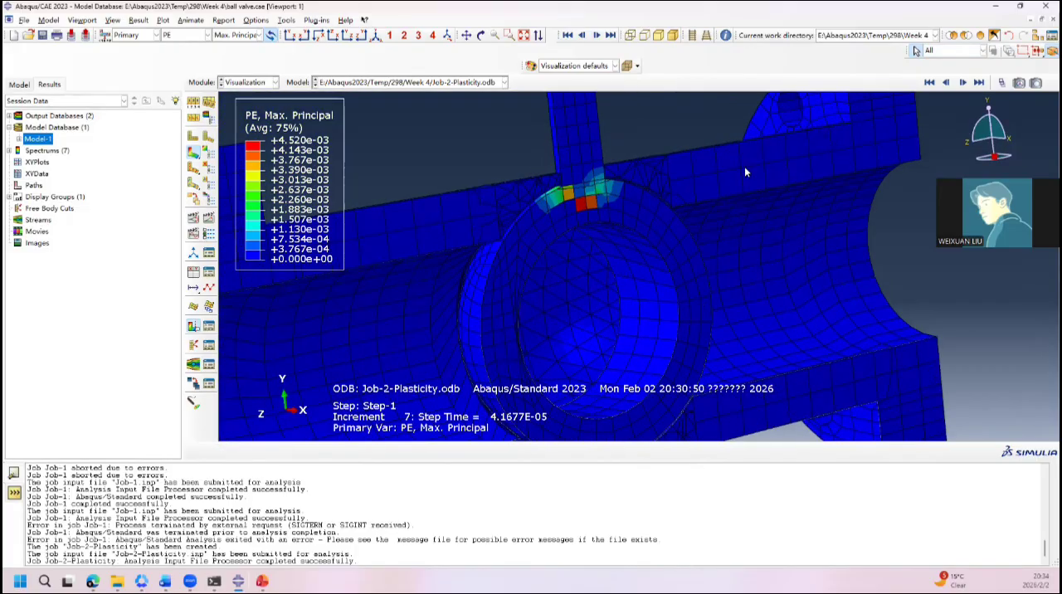
Step: Advance the results to the latest available increment and plot the equivalent plastic strain PEEQ around the ball and stem junction
ctrl+alt+drag(646, 230, 581, 220)
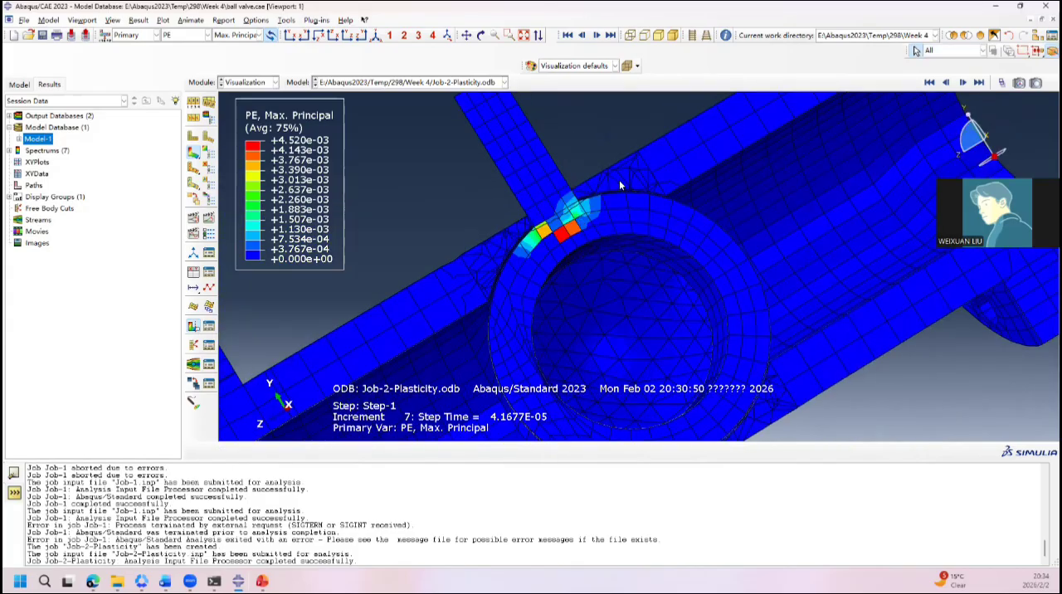
click(979, 83)
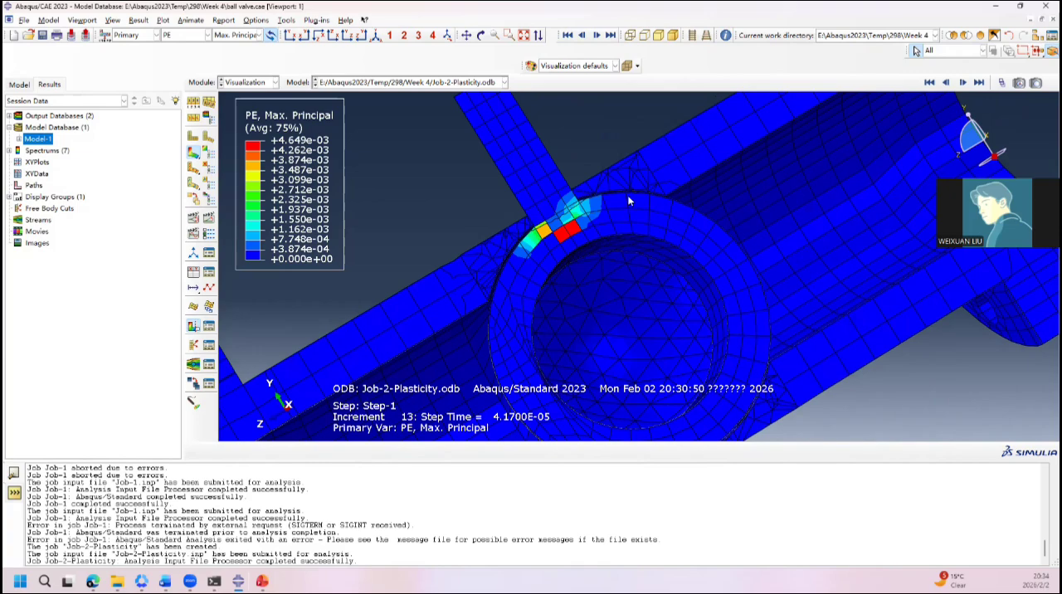
click(197, 35)
click(196, 158)
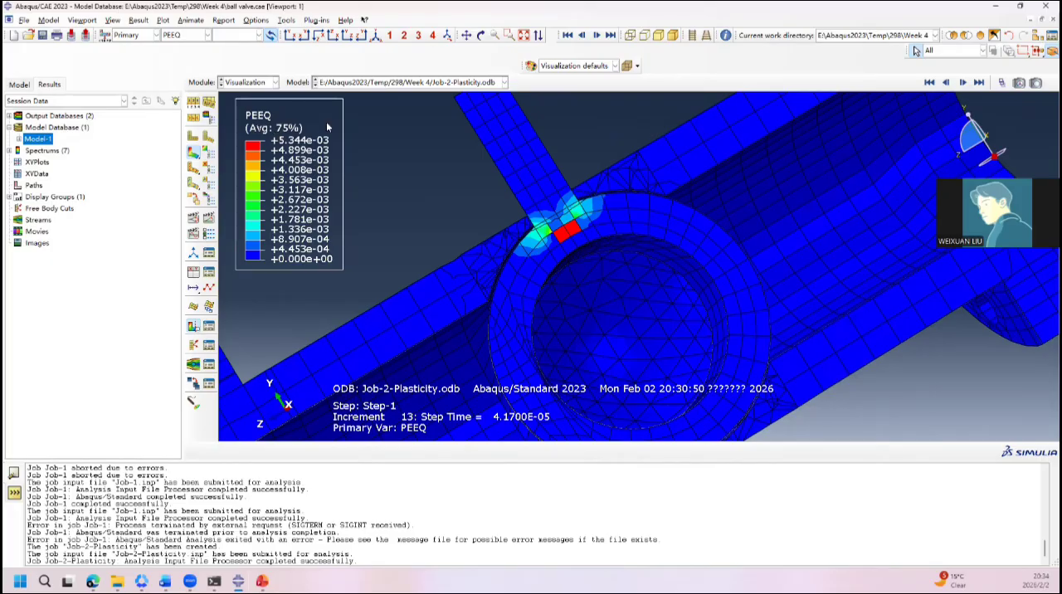
Step: Plot the active yield flag AC YIELD and inspect the yielded elements at the ball and stem junction
click(190, 38)
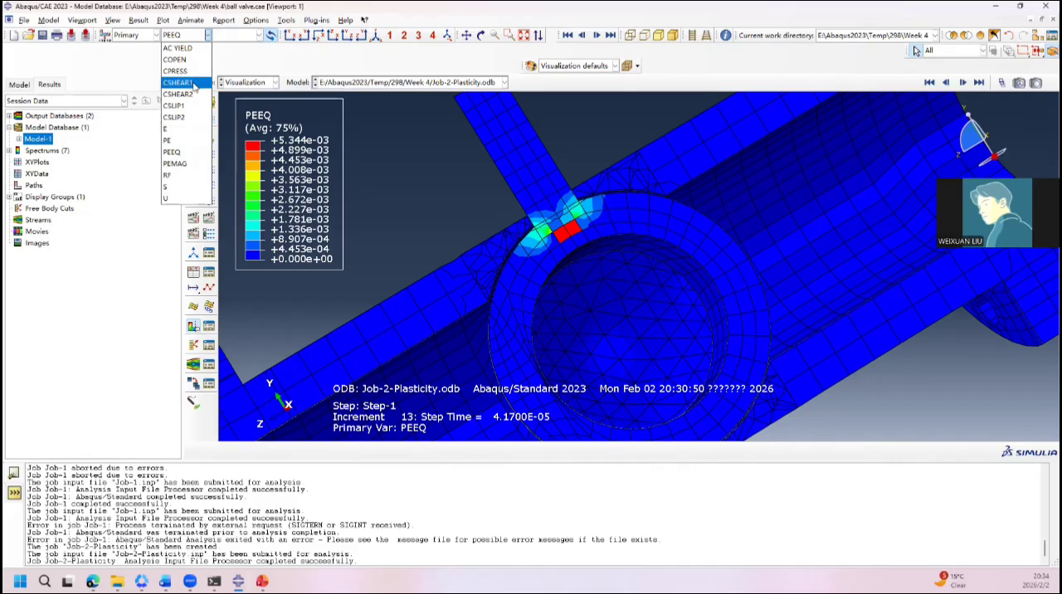
click(178, 48)
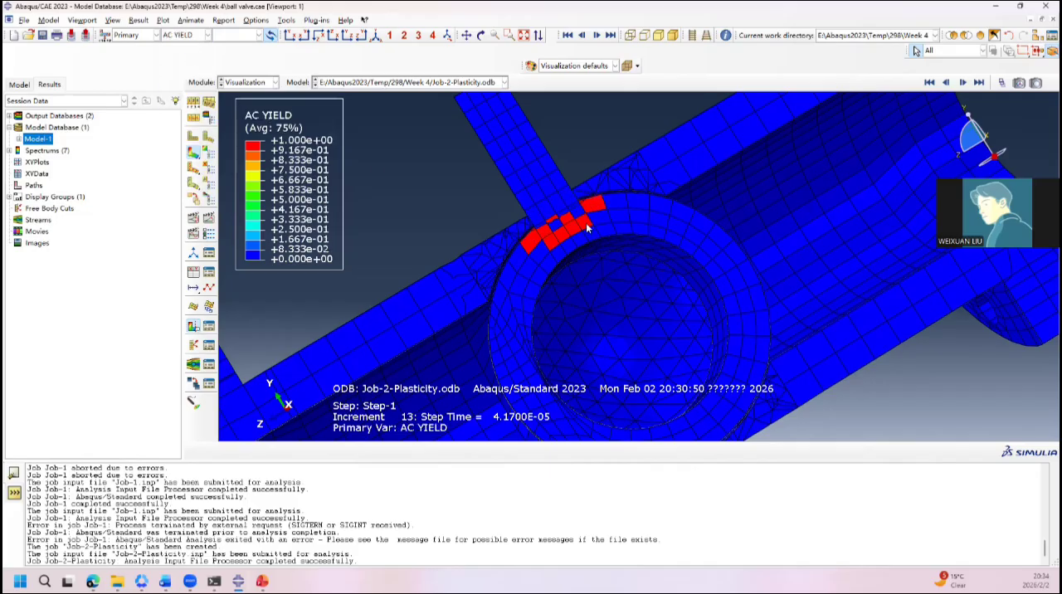
ctrl+alt+drag(514, 294, 487, 317)
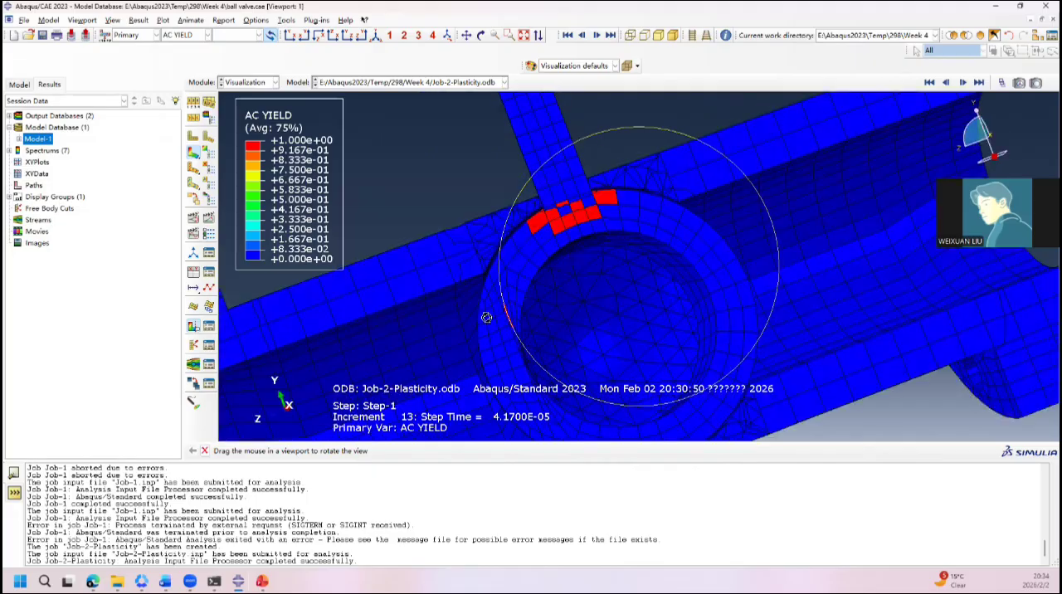
ctrl+alt+drag(322, 229, 290, 123)
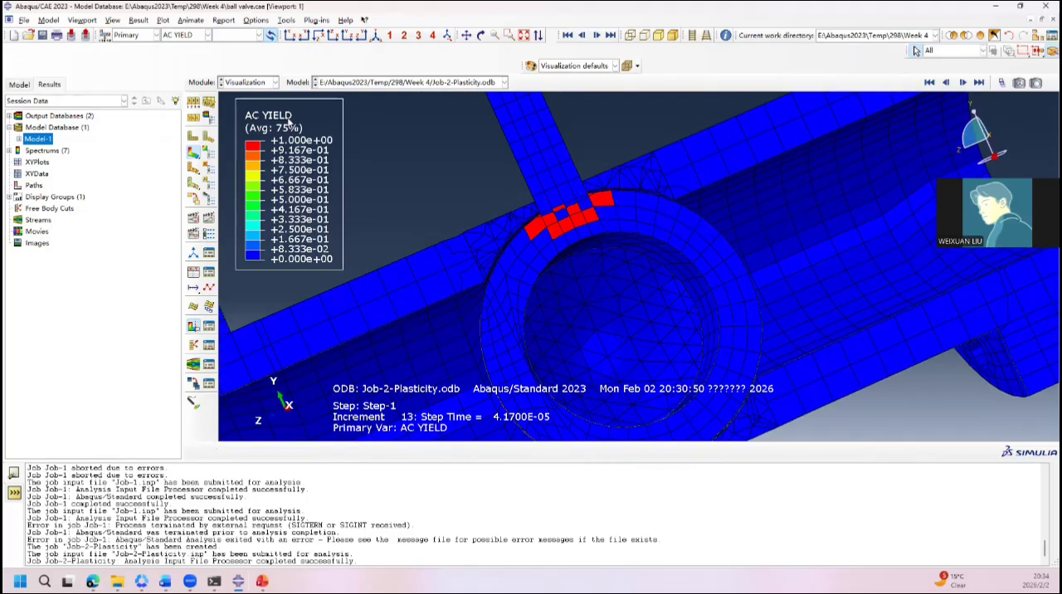
Step: Plot the maximum principal total strain E, and return the contour to the maximum principal plastic strain PE
click(208, 35)
click(187, 129)
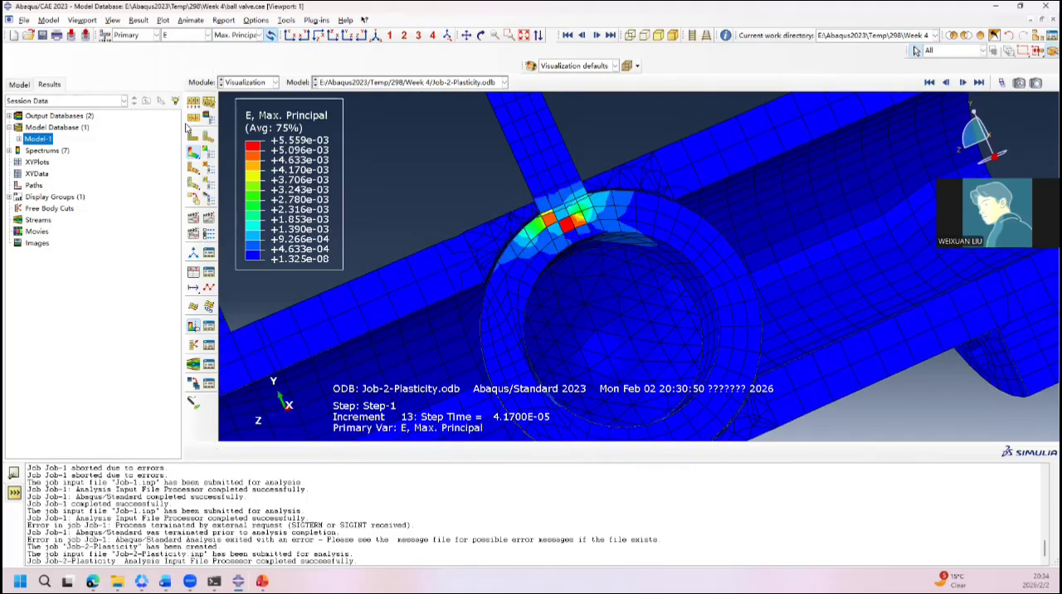
click(183, 35)
click(191, 139)
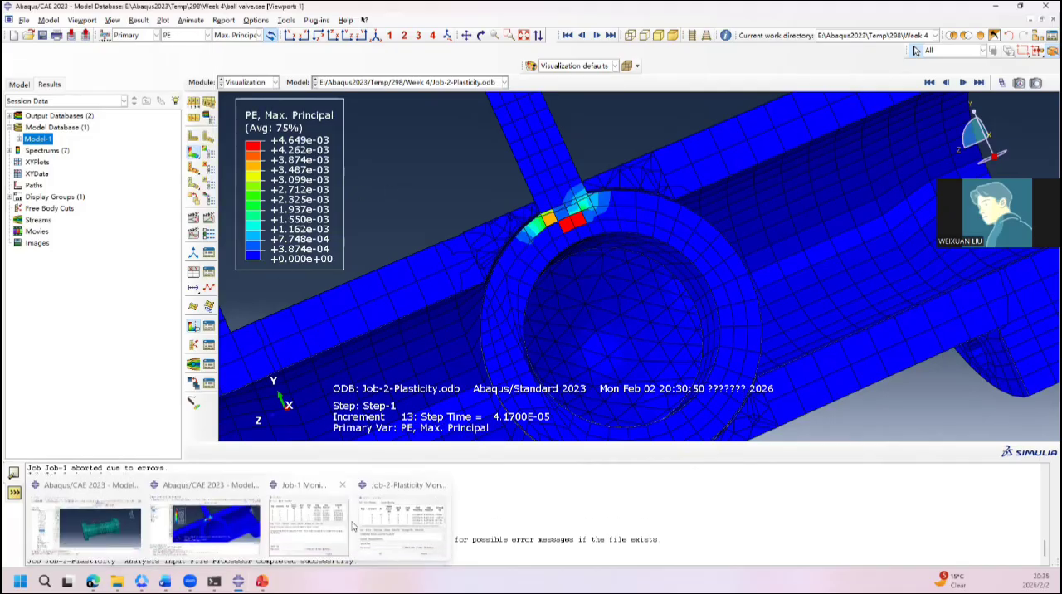
Step: Switch to the PowerPoint presentation, show the Material slide for stud bolts and gasket, and shrink the notes area to enlarge it
click(263, 581)
scroll(216, 412, down, 3)
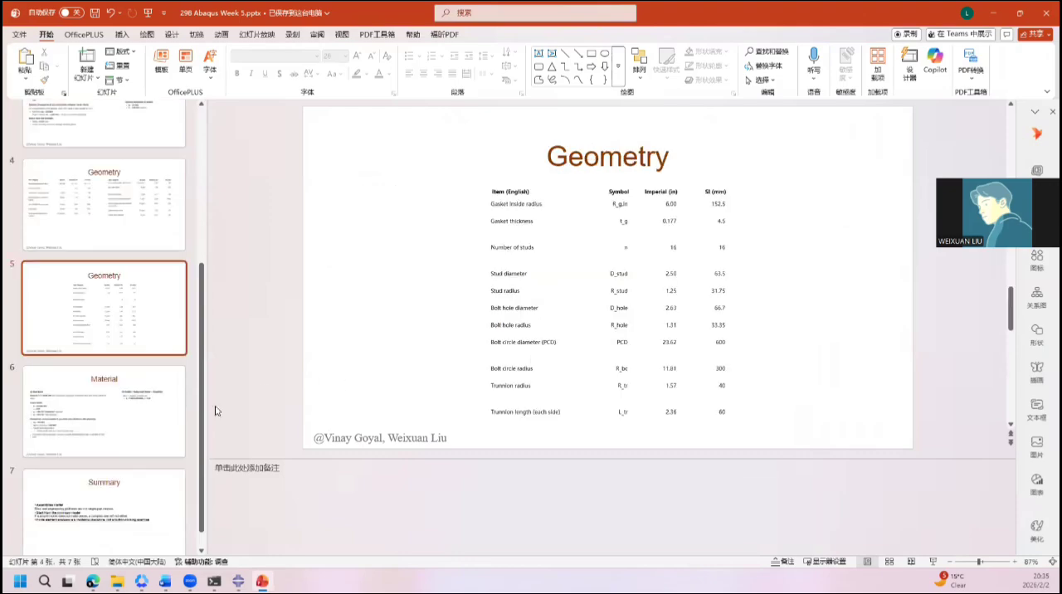
click(139, 336)
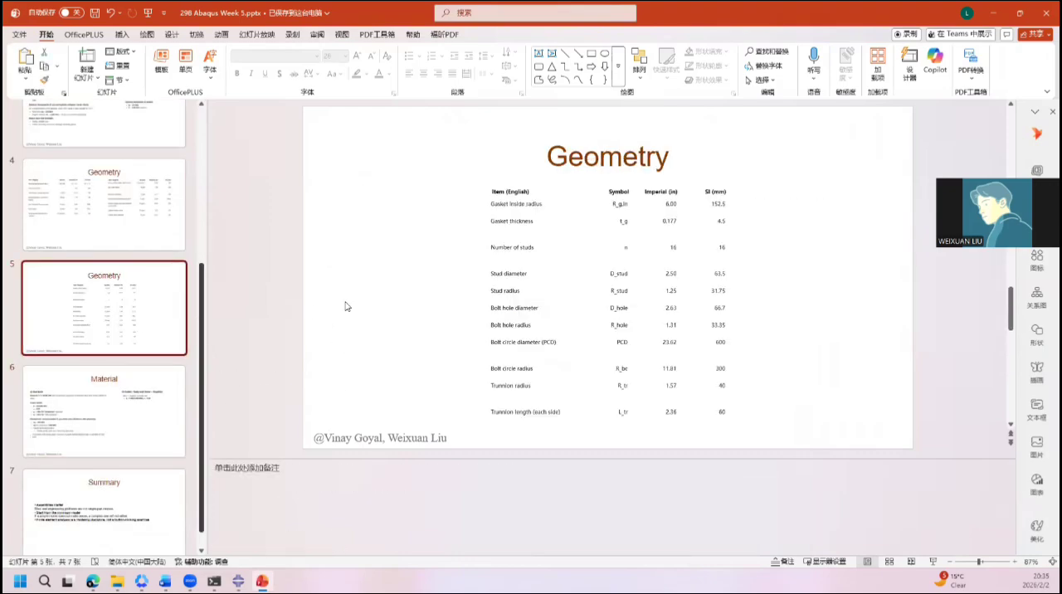
key(Down)
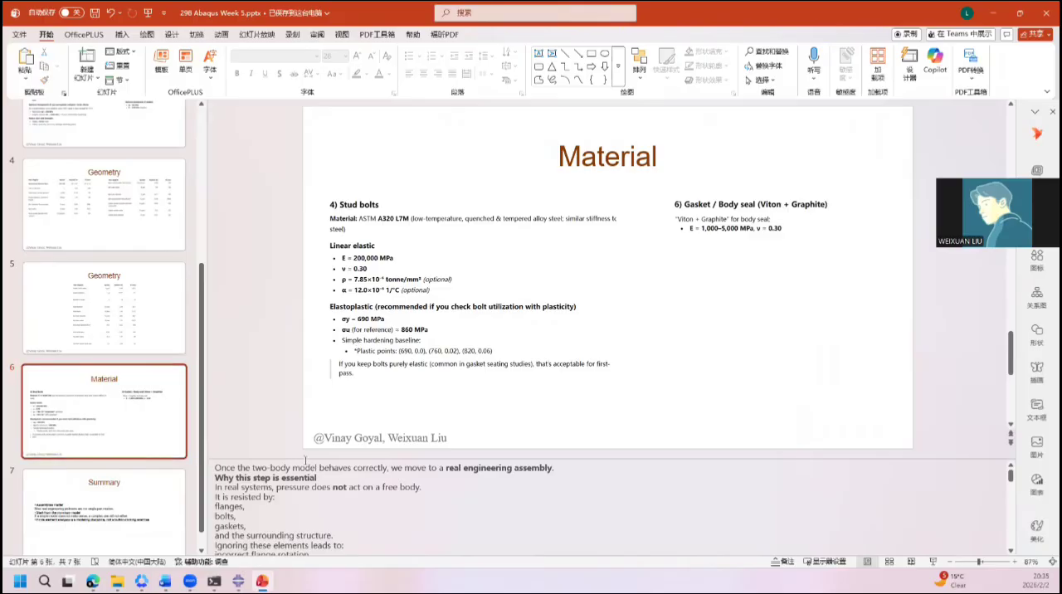
drag(304, 458, 332, 538)
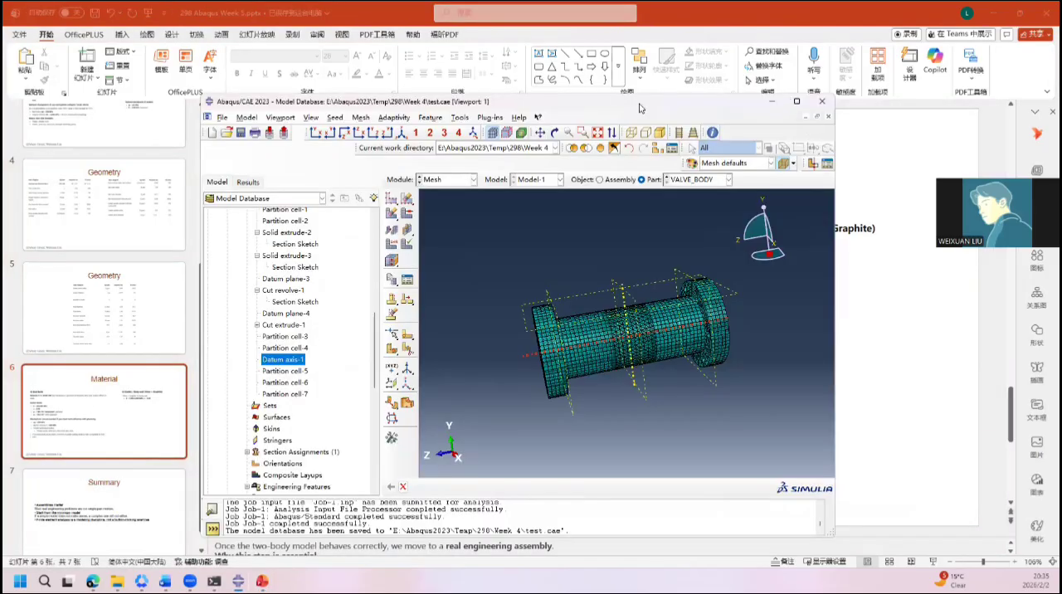
Step: Switch to the Abaqus window with test.cae, maximize it and display the model in the Assembly module
double_click(640, 105)
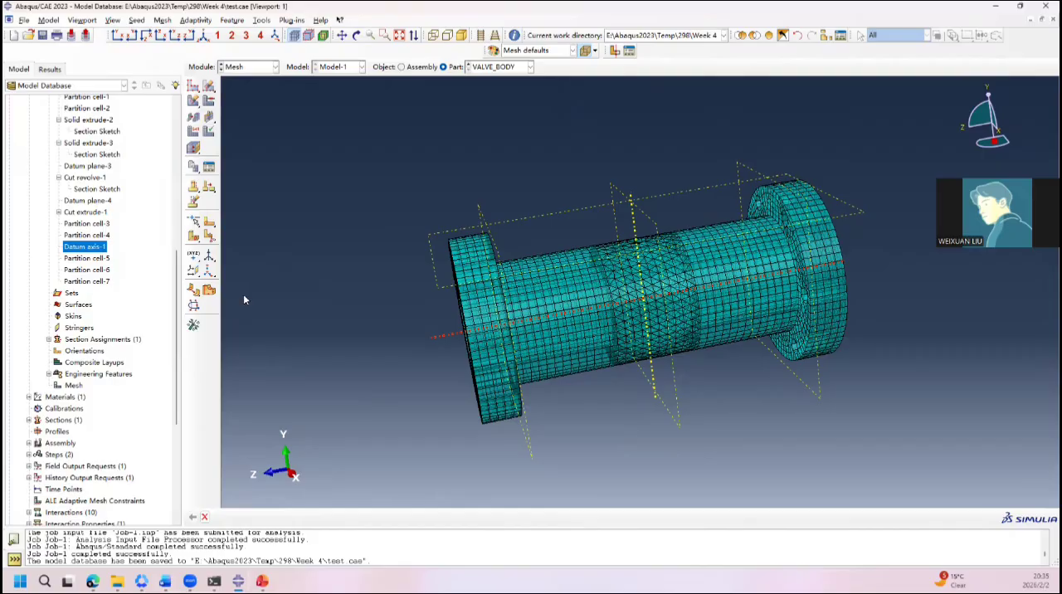
click(247, 67)
click(253, 103)
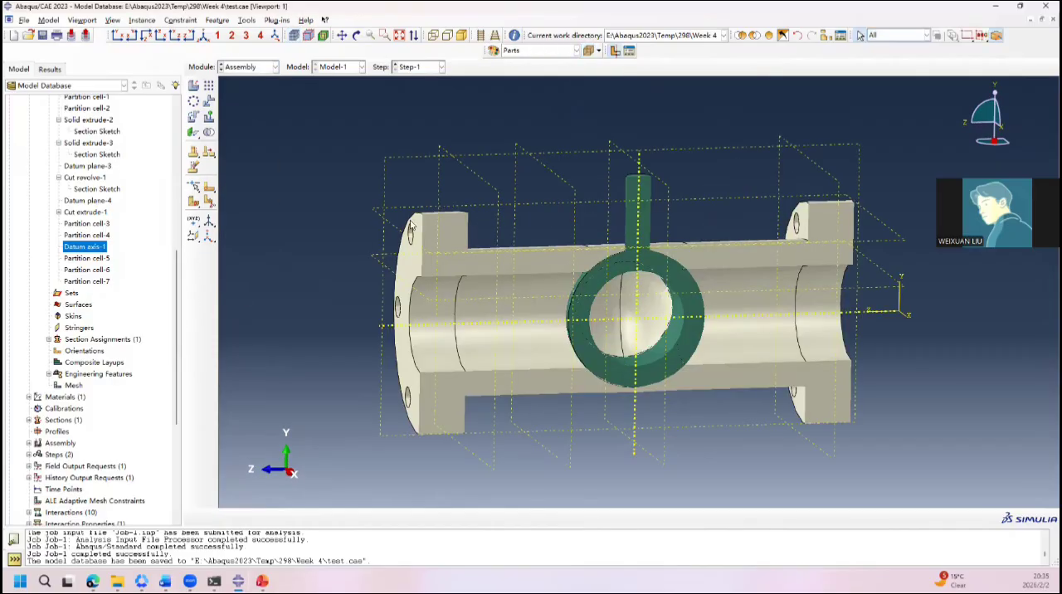
Step: Collapse the Parts branch of the model tree and expand the Assembly branch
scroll(78, 208, up, 9)
scroll(80, 208, down, 12)
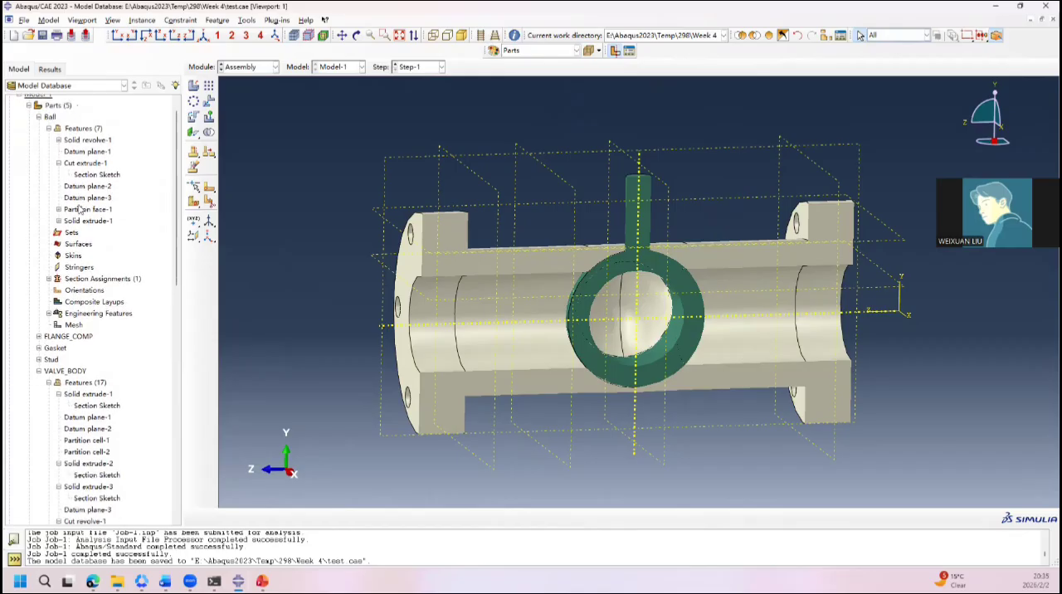
scroll(81, 209, up, 5)
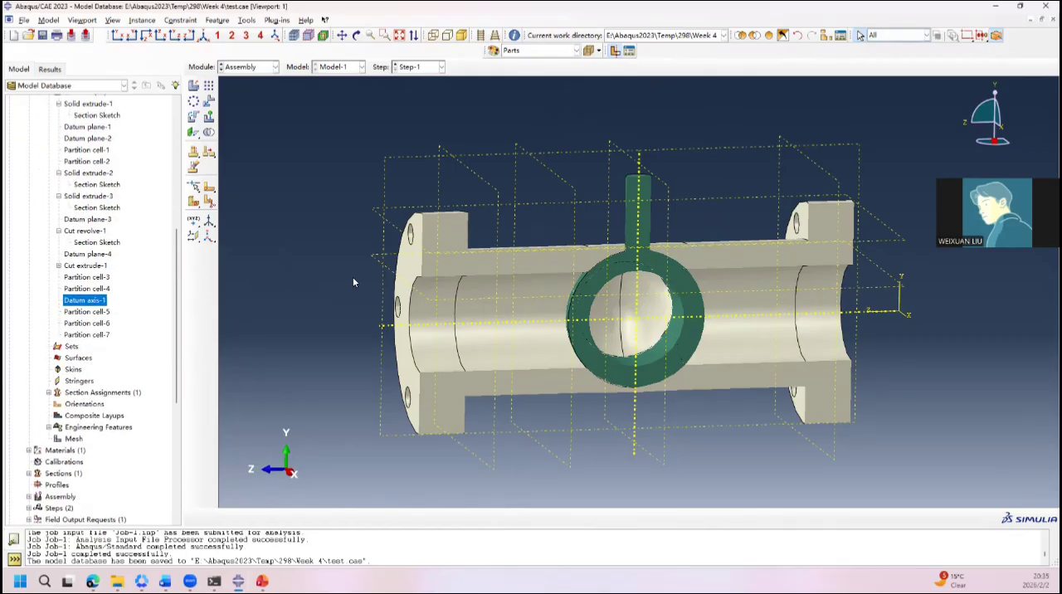
scroll(129, 250, up, 8)
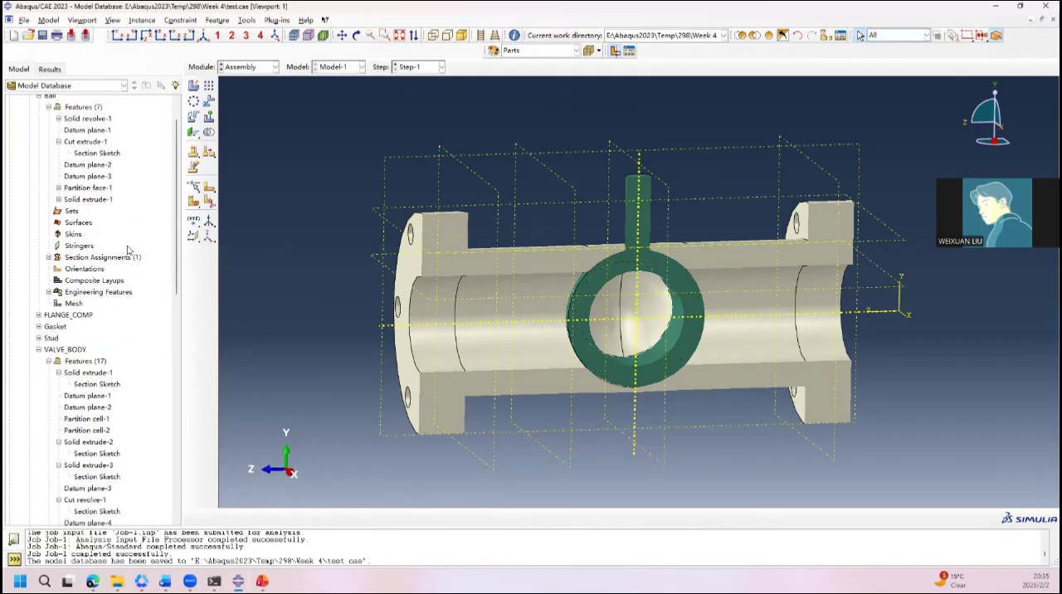
scroll(129, 251, down, 5)
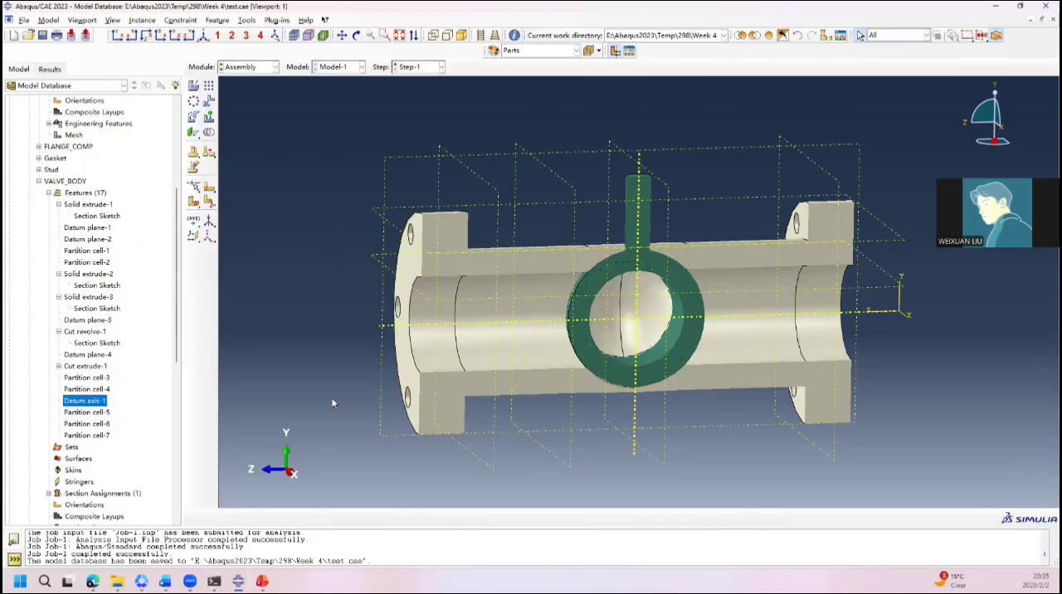
scroll(136, 311, up, 9)
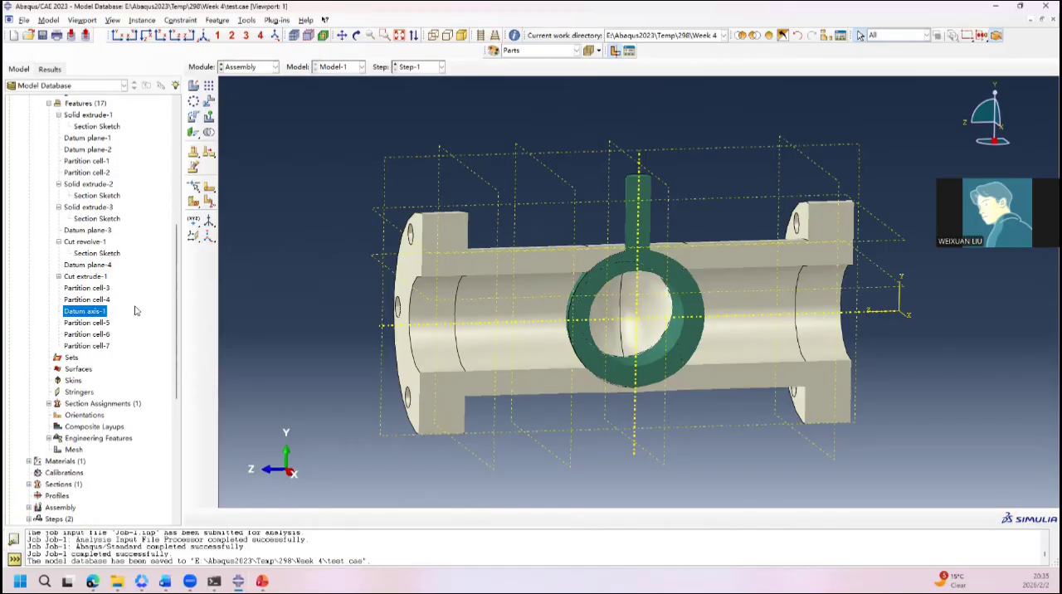
scroll(136, 311, up, 1)
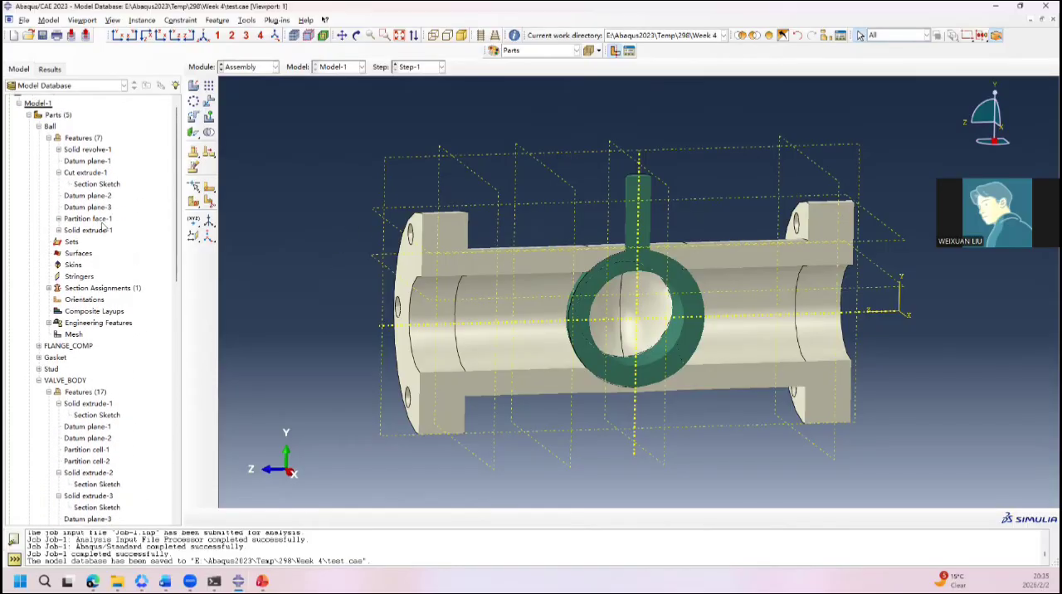
click(29, 123)
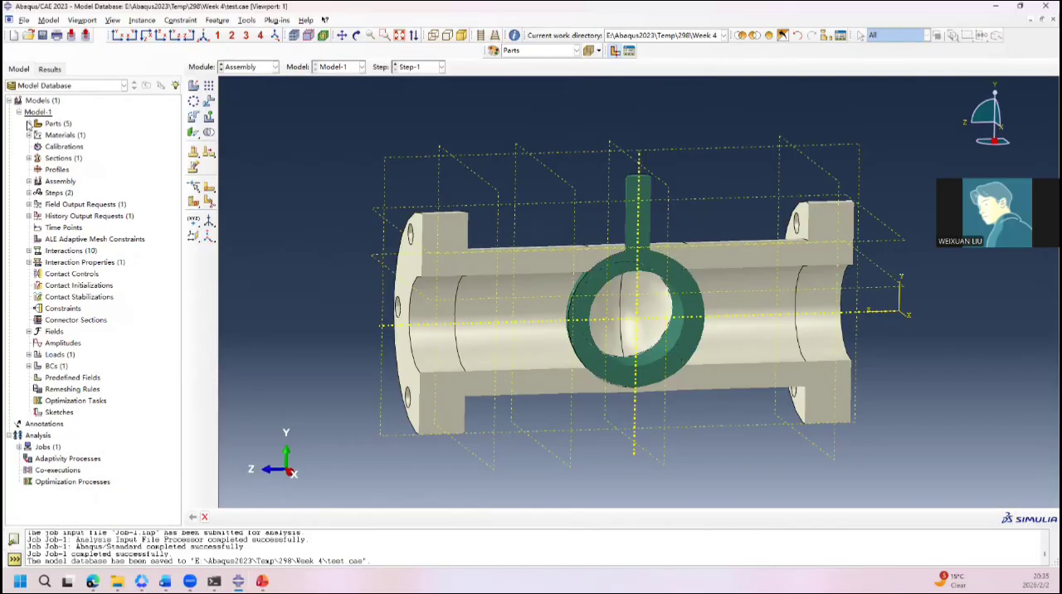
click(29, 181)
click(77, 217)
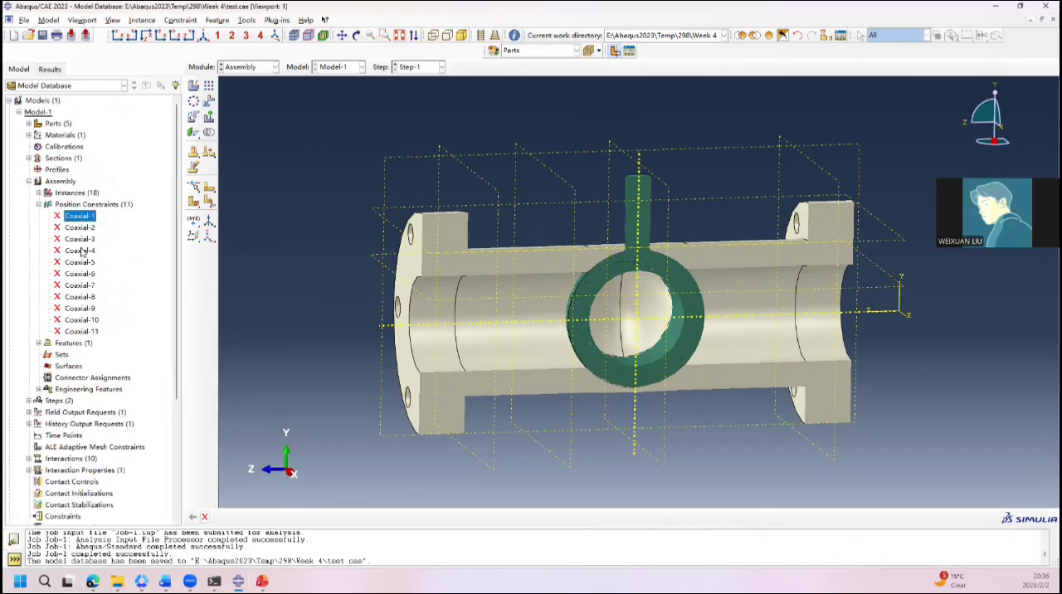
Step: Resume the suppressed flange, gasket and stud instances of the assembly, from FLANGE_COMP-1 through Stud-1-lin-12-1
click(38, 193)
click(73, 204)
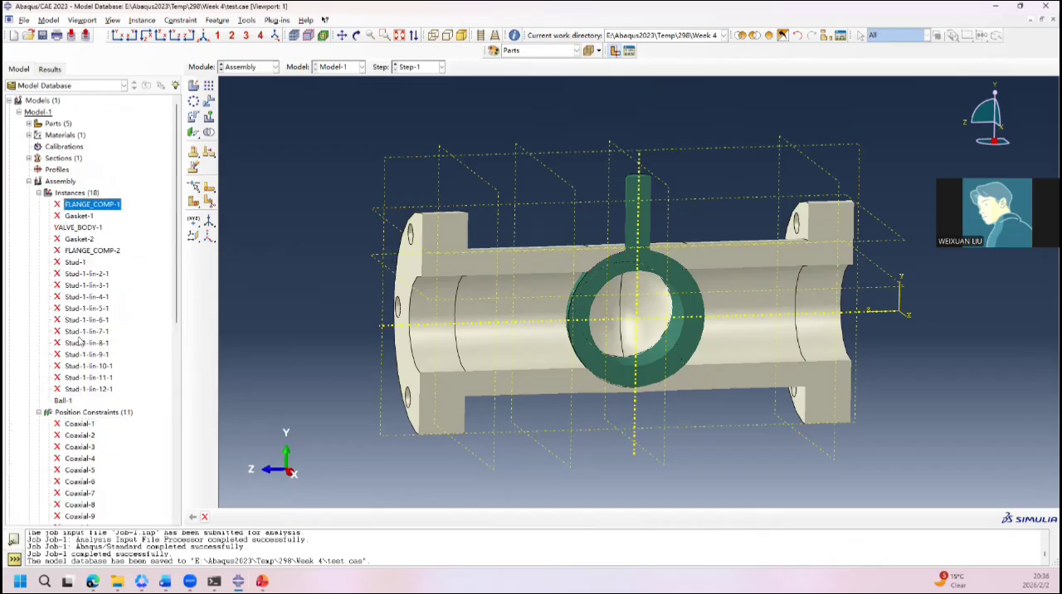
shift+click(80, 389)
right_click(83, 389)
click(108, 390)
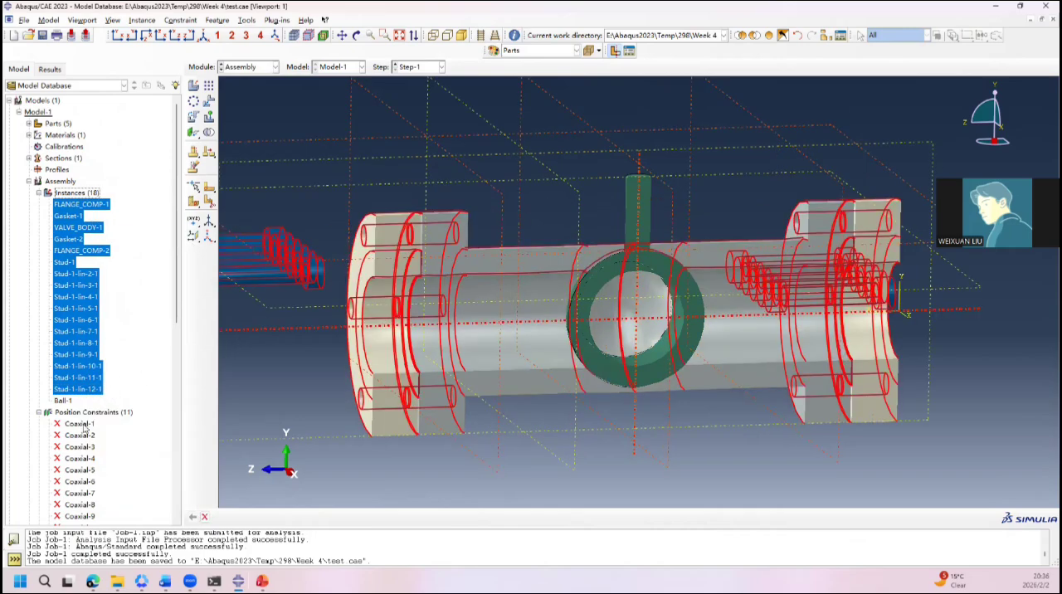
Step: Resume the suppressed position constraints Coaxial-1 through Coaxial-11 so the studs are positioned in the flange holes
click(80, 424)
scroll(83, 425, down, 3)
scroll(83, 426, down, 3)
shift+click(83, 400)
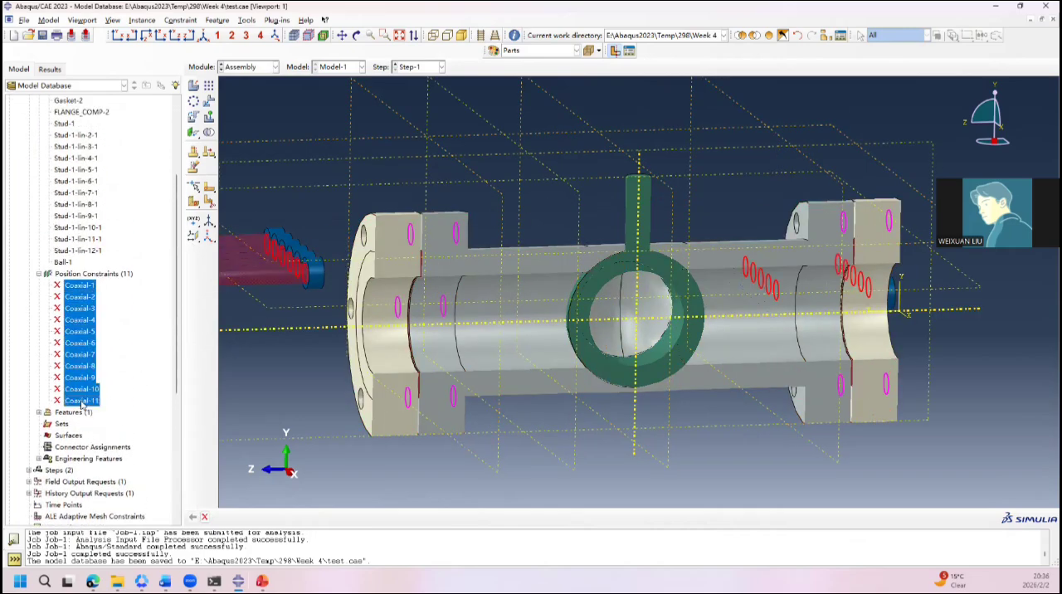
right_click(84, 402)
click(120, 446)
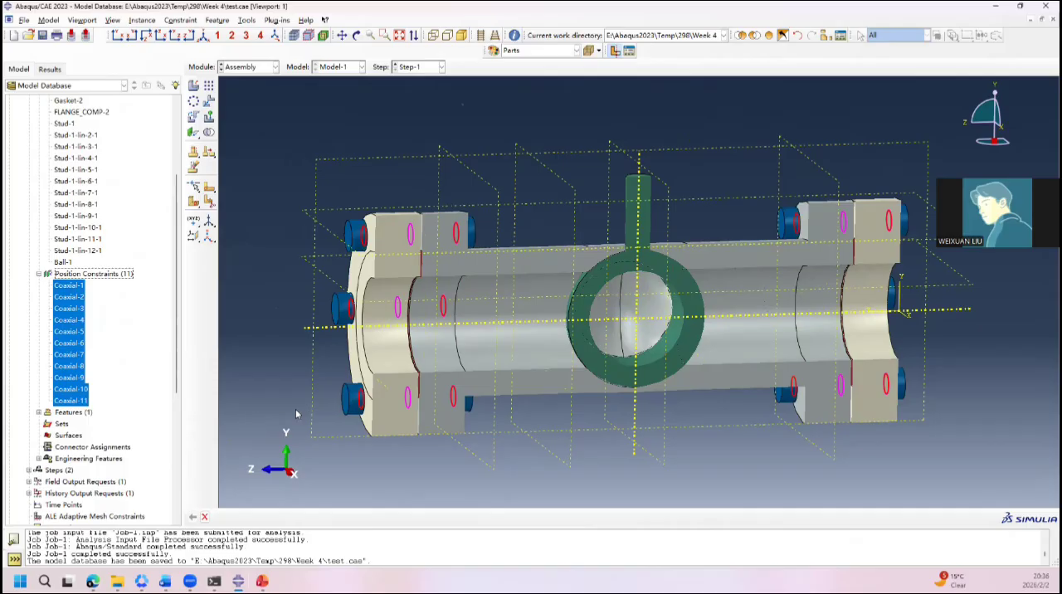
Step: Inspect the full valve assembly with compression flanges, gaskets, studs and ball from several angles
mouse_move(419, 344)
ctrl+alt+mouse_down()
mouse_move(581, 327)
mouse_move(425, 352)
ctrl+alt+mouse_up()
ctrl+alt+drag(872, 326, 915, 267)
ctrl+alt+drag(822, 233, 732, 175)
ctrl+alt+drag(628, 160, 451, 216)
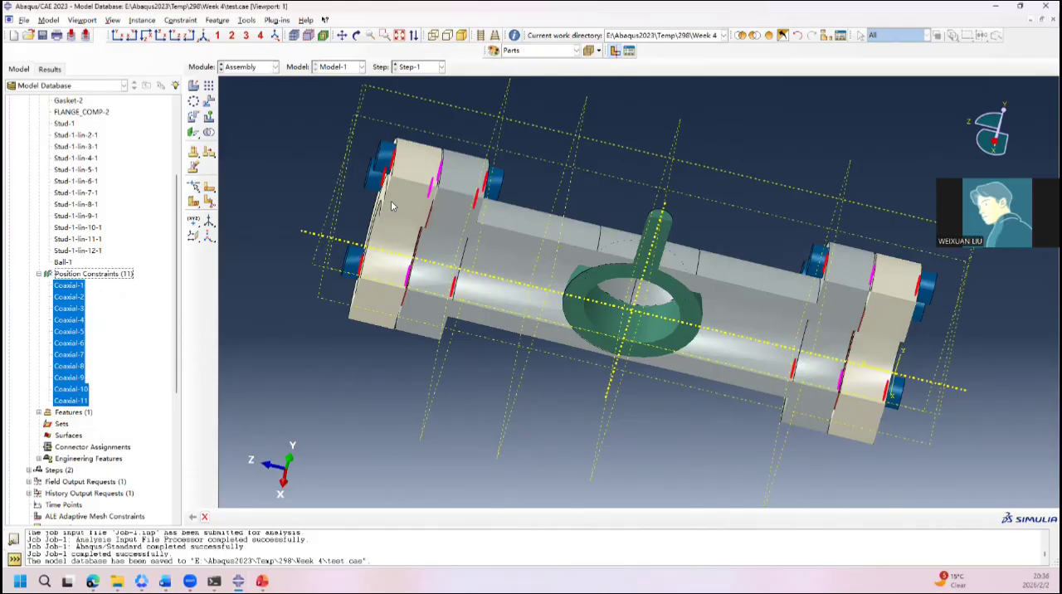
ctrl+alt+drag(467, 170, 531, 320)
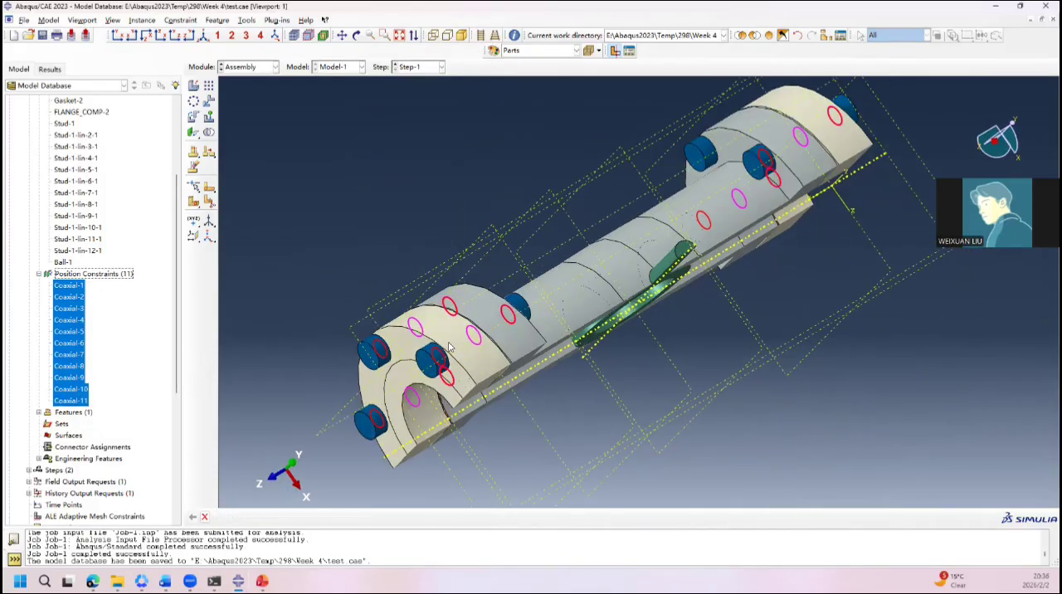
ctrl+alt+drag(449, 347, 465, 308)
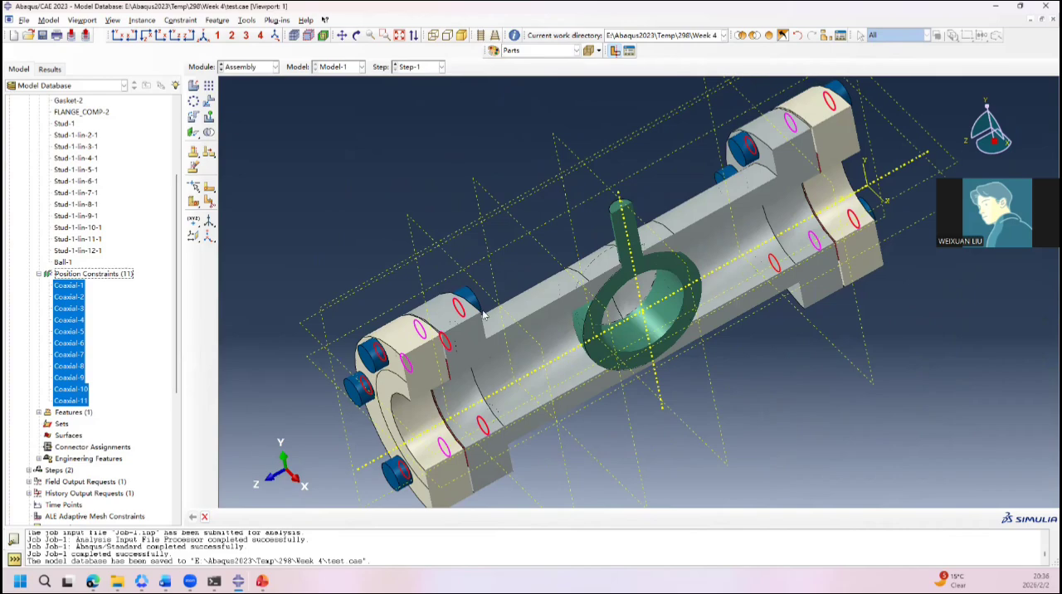
ctrl+alt+drag(673, 299, 612, 245)
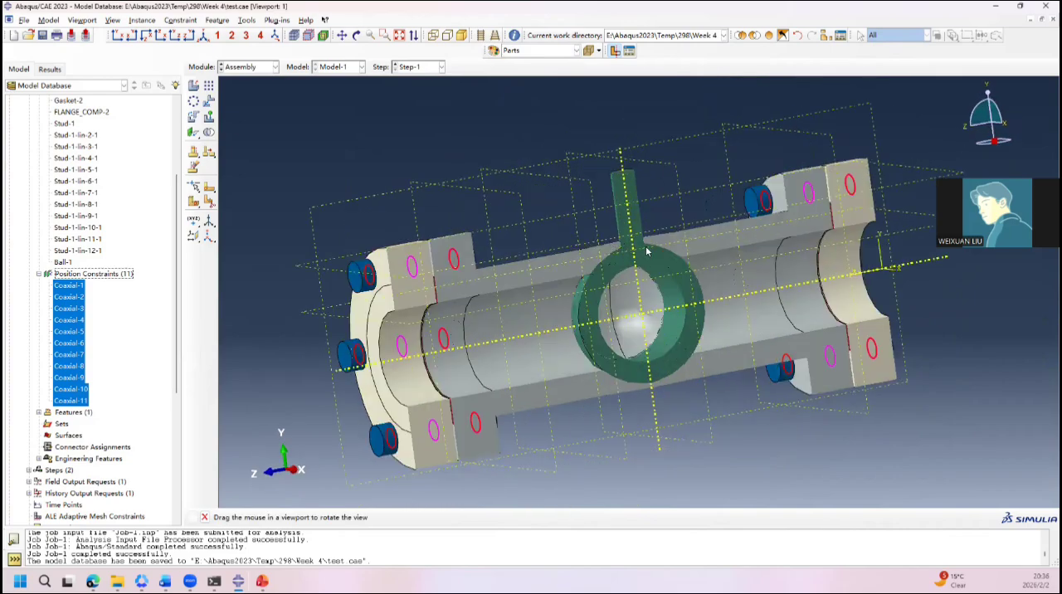
ctrl+alt+drag(677, 262, 618, 284)
scroll(612, 272, down, 3)
scroll(607, 279, up, 7)
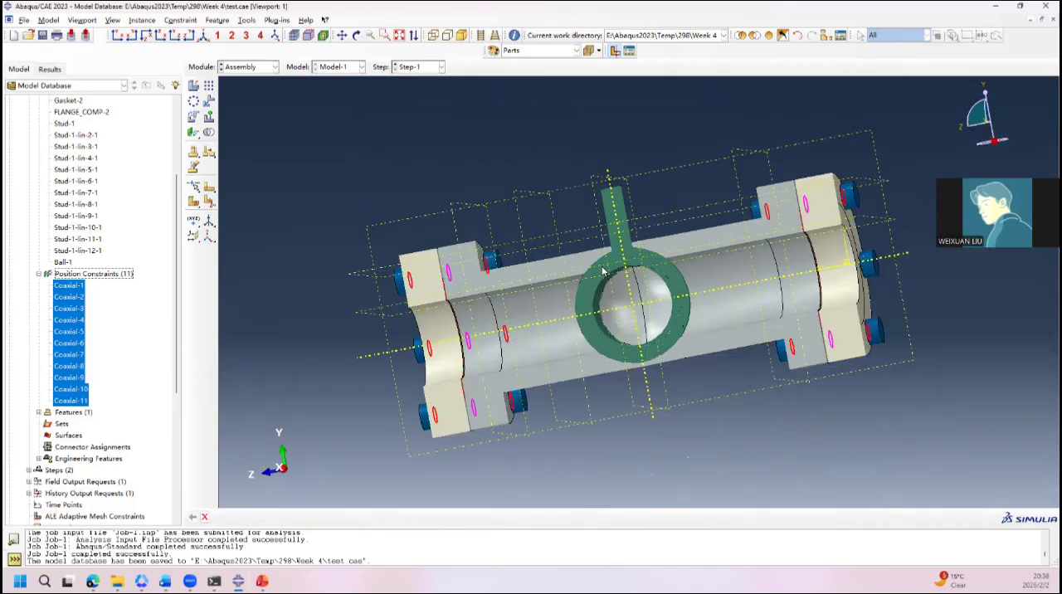
scroll(604, 293, down, 3)
scroll(595, 260, down, 2)
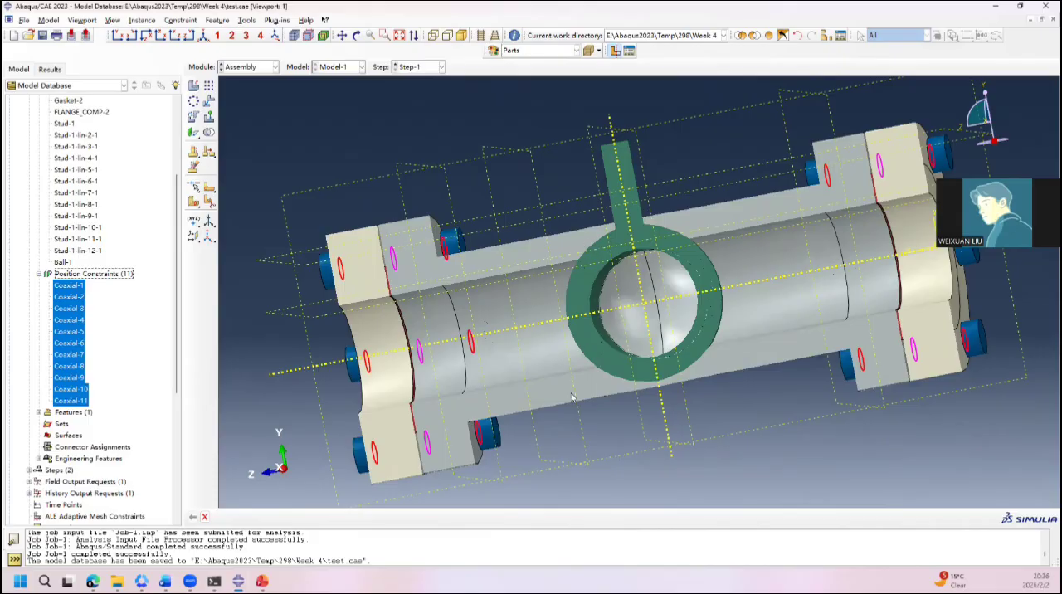
Step: Check the stud bolt and gasket material properties on the PowerPoint Material slide and return to the Abaqus assembly
key(alt+Tab)
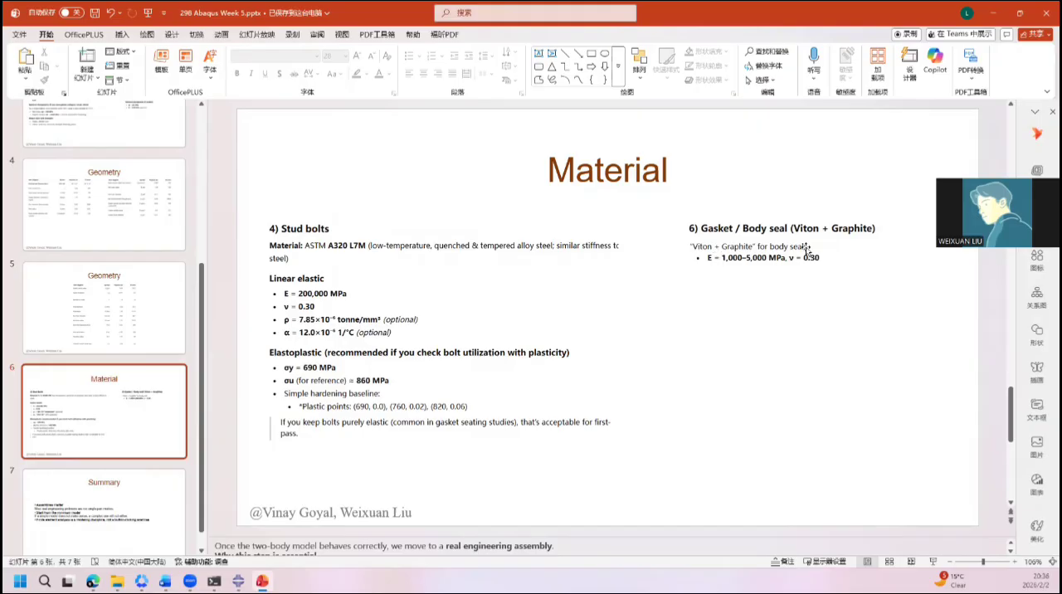
key(alt+Tab)
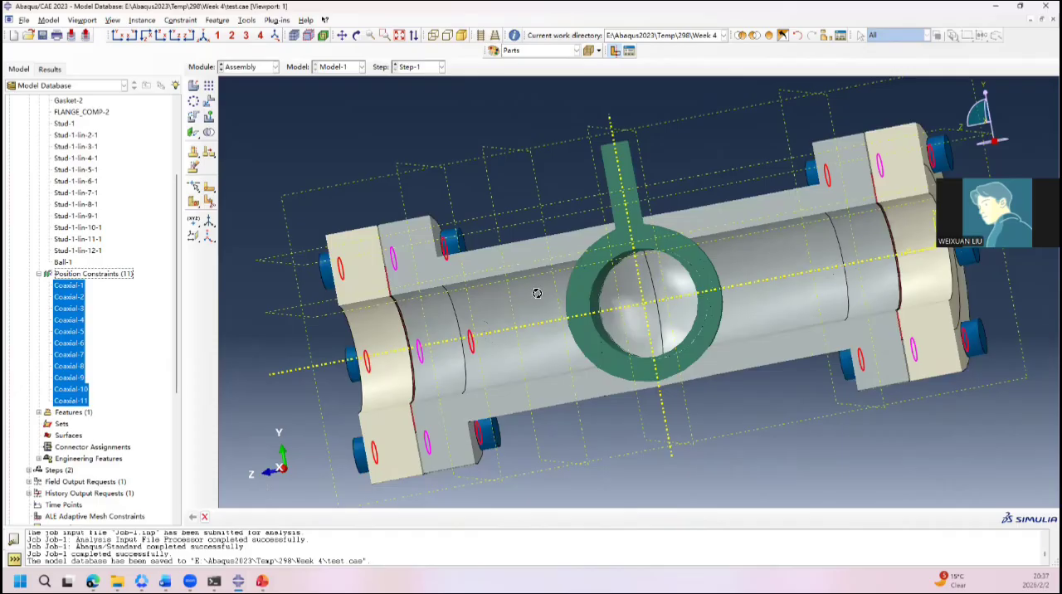
Step: Examine the cutaway valve assembly from both sides, including the ball, stem, body bore, flanges, gaskets and studs
drag(539, 294, 600, 260)
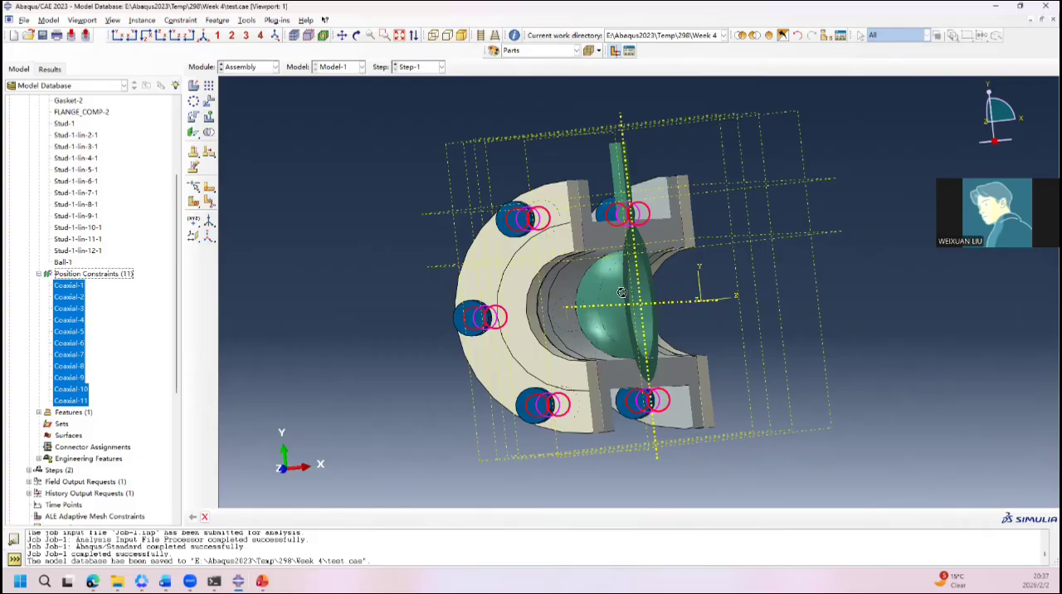
drag(576, 261, 512, 299)
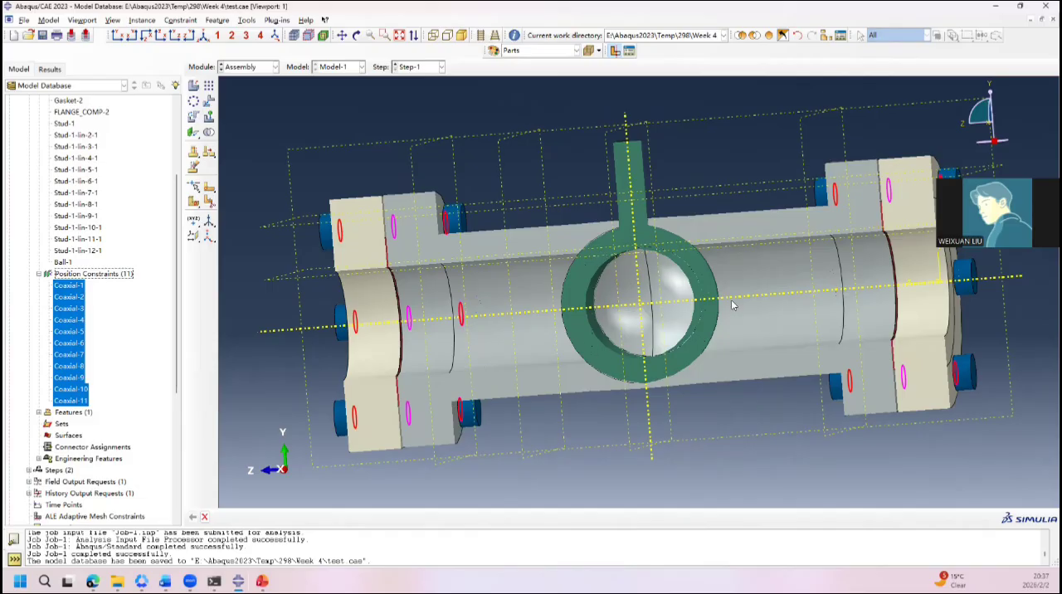
ctrl+alt+drag(944, 296, 489, 256)
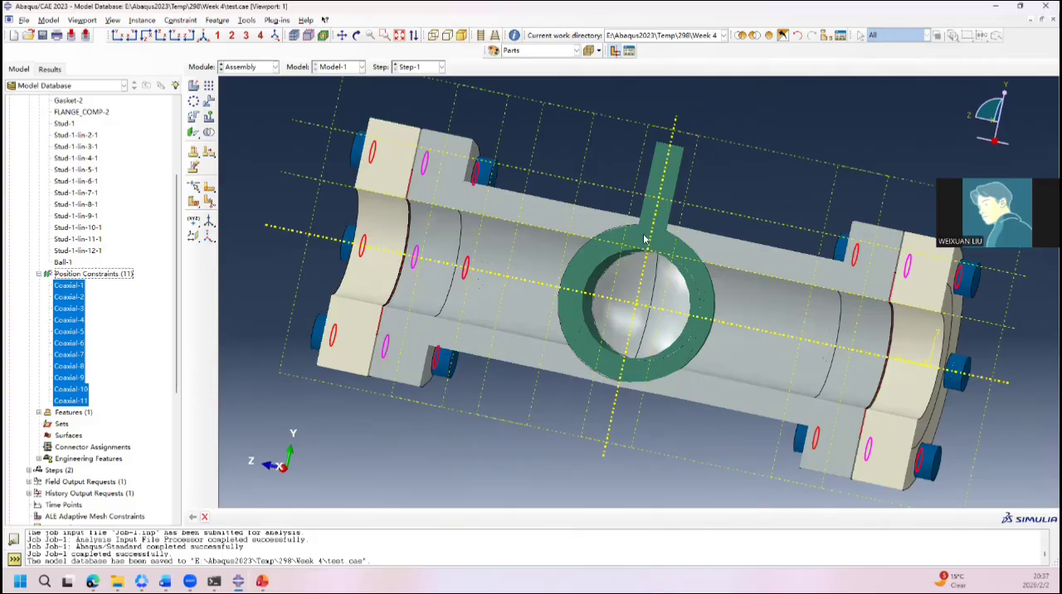
mouse_move(637, 232)
ctrl+alt+mouse_down()
mouse_move(567, 242)
mouse_move(652, 221)
ctrl+alt+mouse_up()
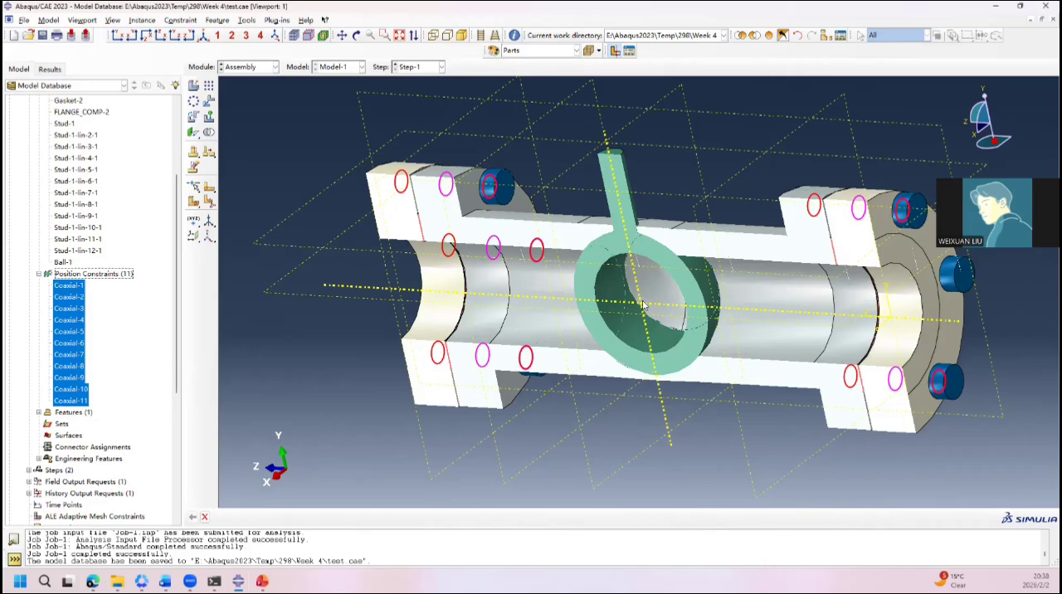
ctrl+alt+drag(555, 308, 644, 283)
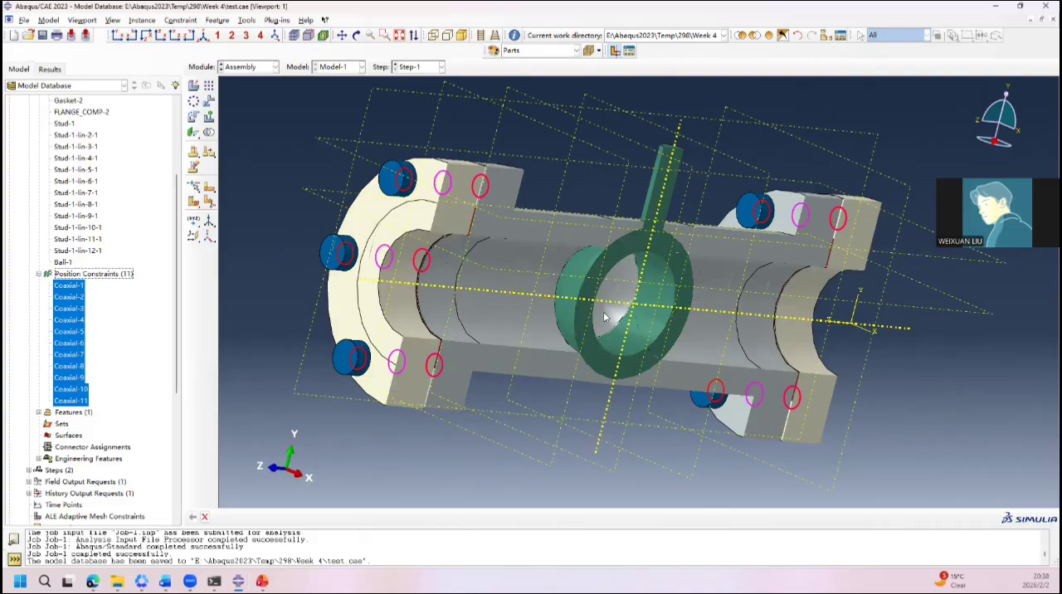
ctrl+alt+drag(764, 310, 673, 280)
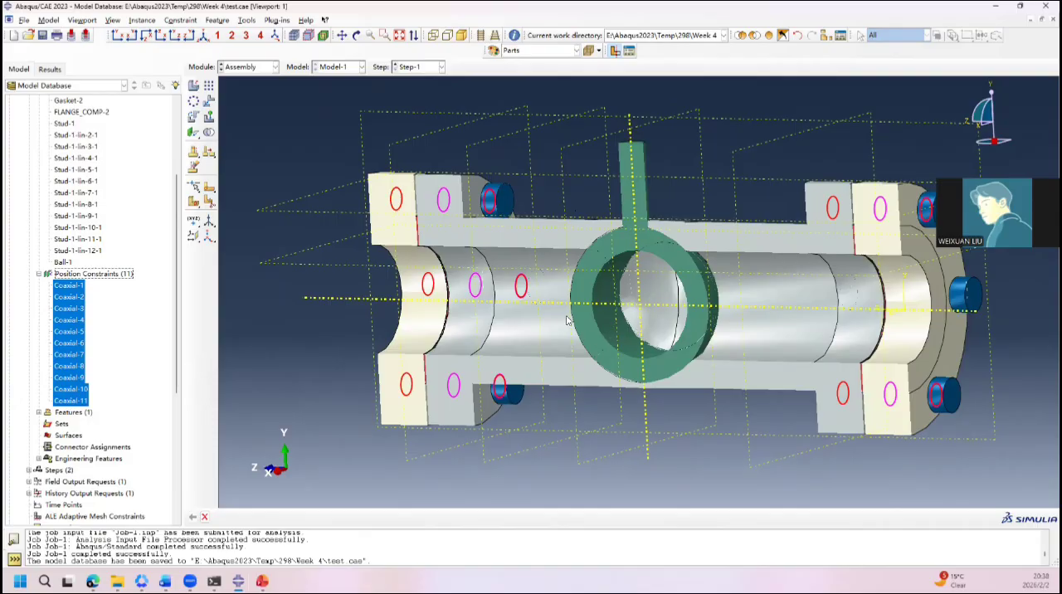
ctrl+alt+drag(543, 280, 573, 305)
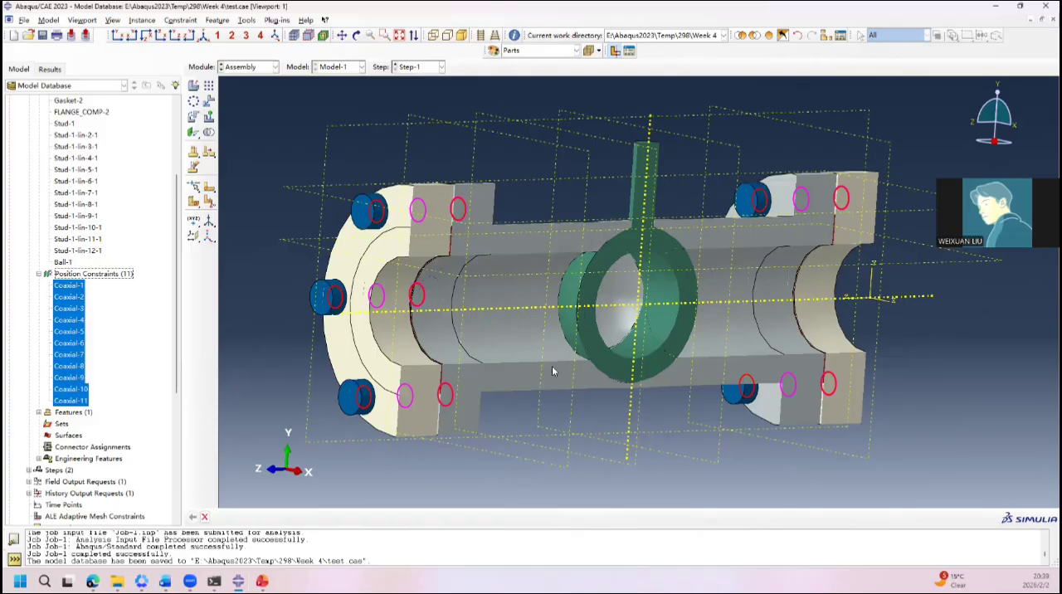
ctrl+alt+drag(731, 327, 530, 350)
drag(581, 350, 637, 289)
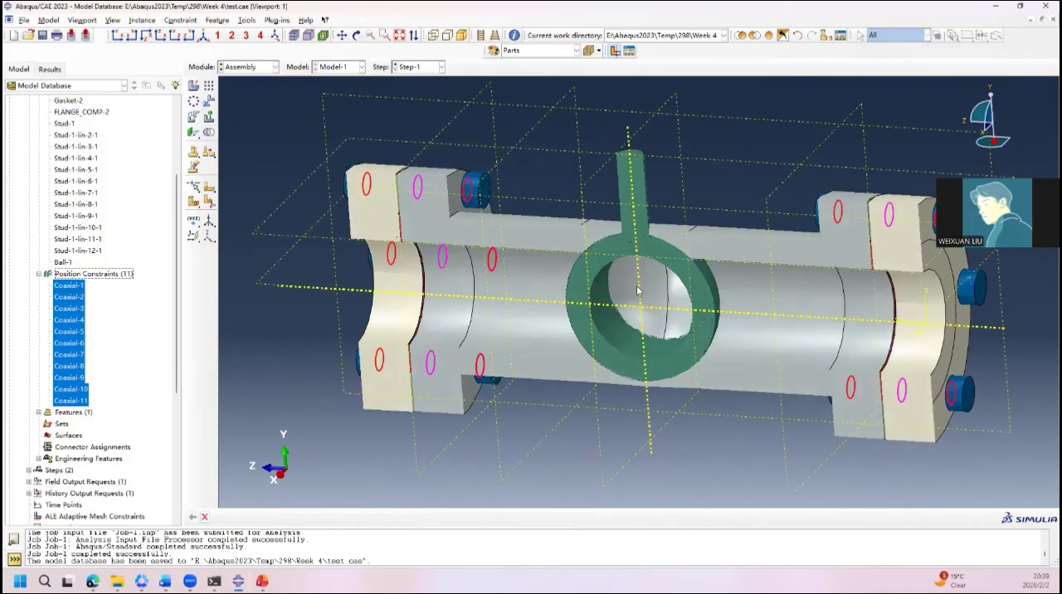
Step: Switch to the ball valve Job-2-Plasticity results and compare the maximum principal plastic strain at the first and last frames
mouse_move(238, 580)
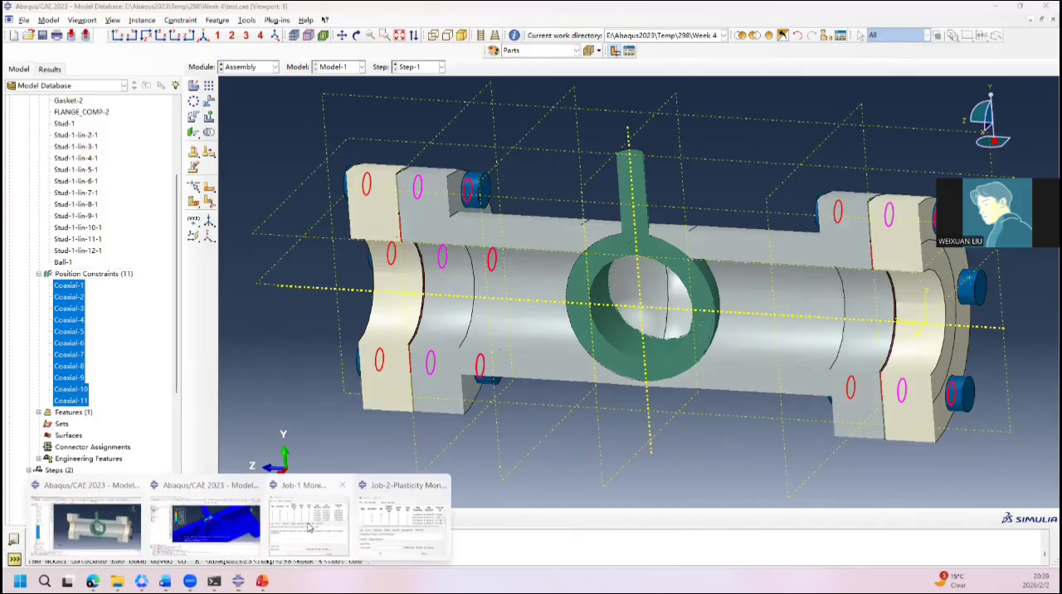
click(320, 498)
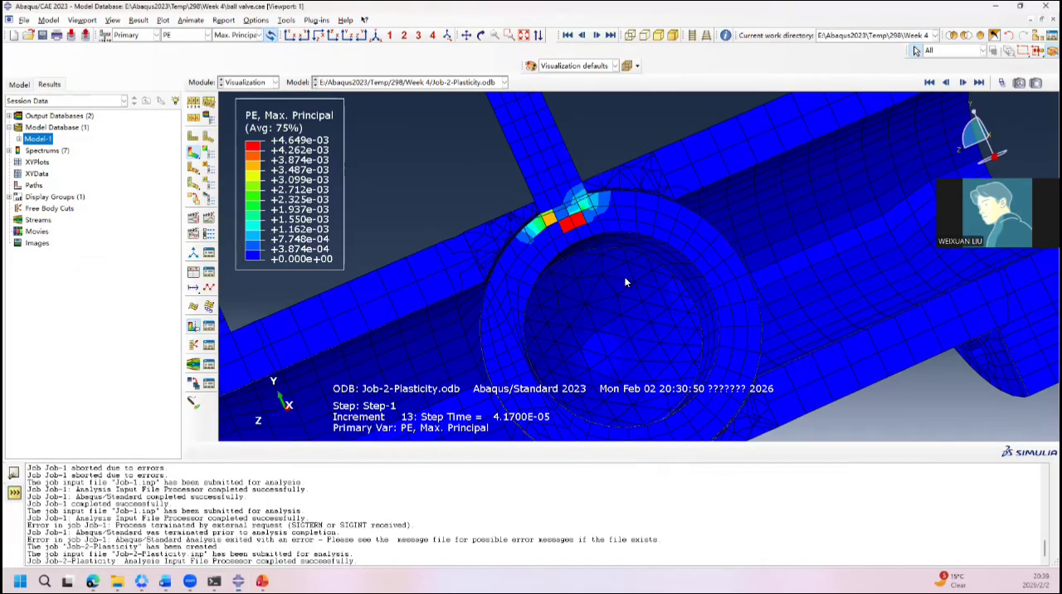
click(979, 82)
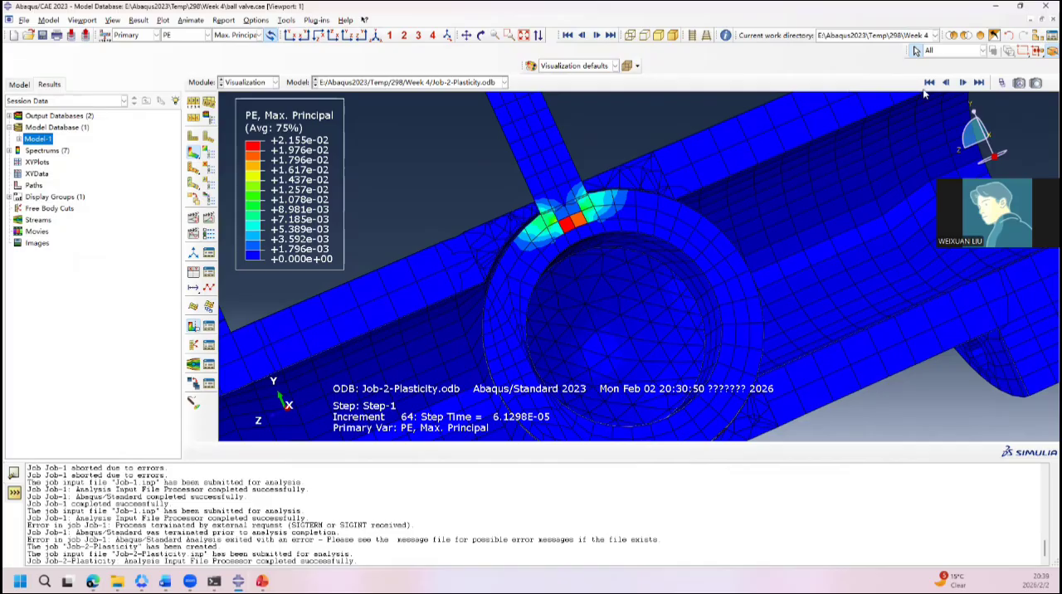
click(930, 83)
click(979, 82)
Step: Plot the equivalent plastic strain PEEQ, the plastic strain magnitude PEMAG and the yield flag AC YIELD in turn
click(190, 35)
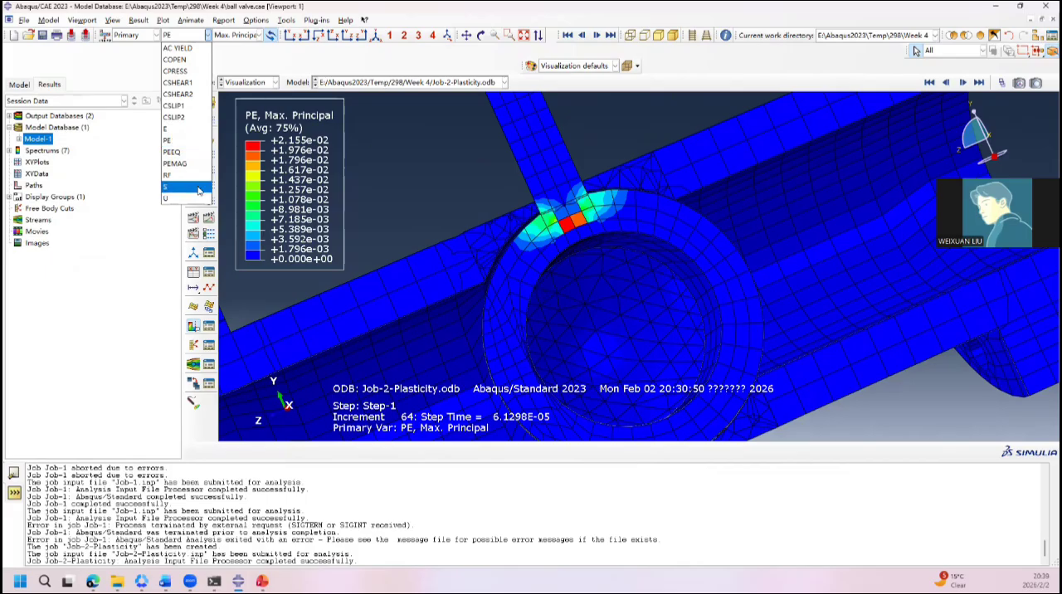
click(179, 152)
click(188, 36)
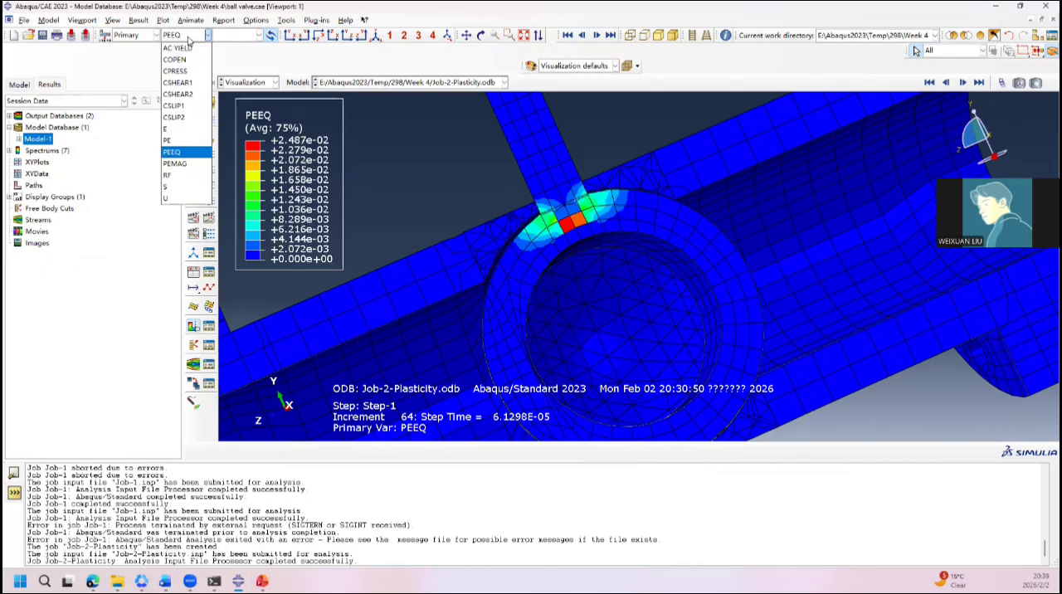
click(190, 163)
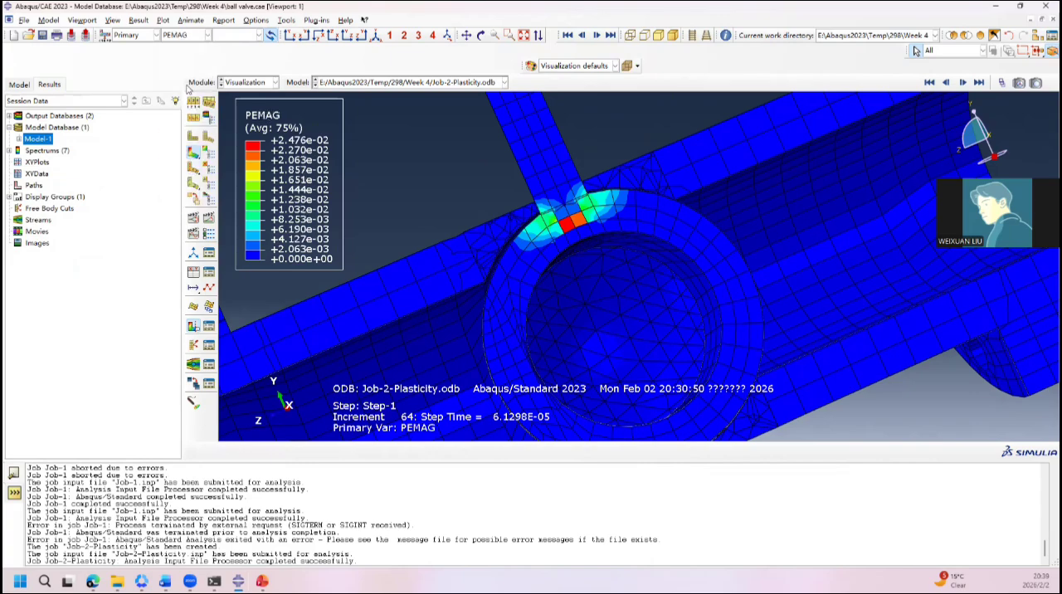
click(186, 36)
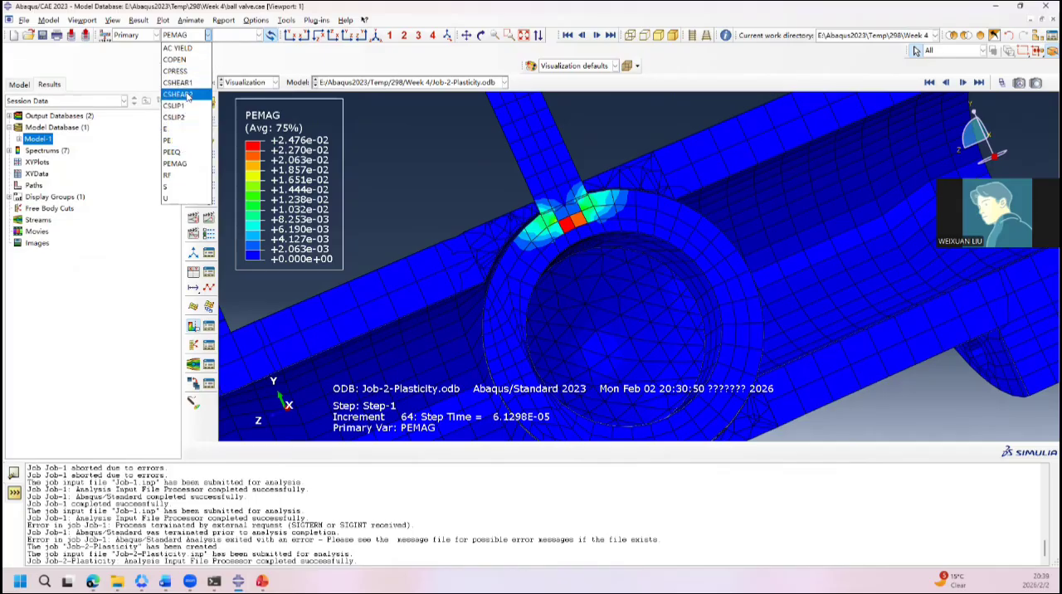
click(185, 48)
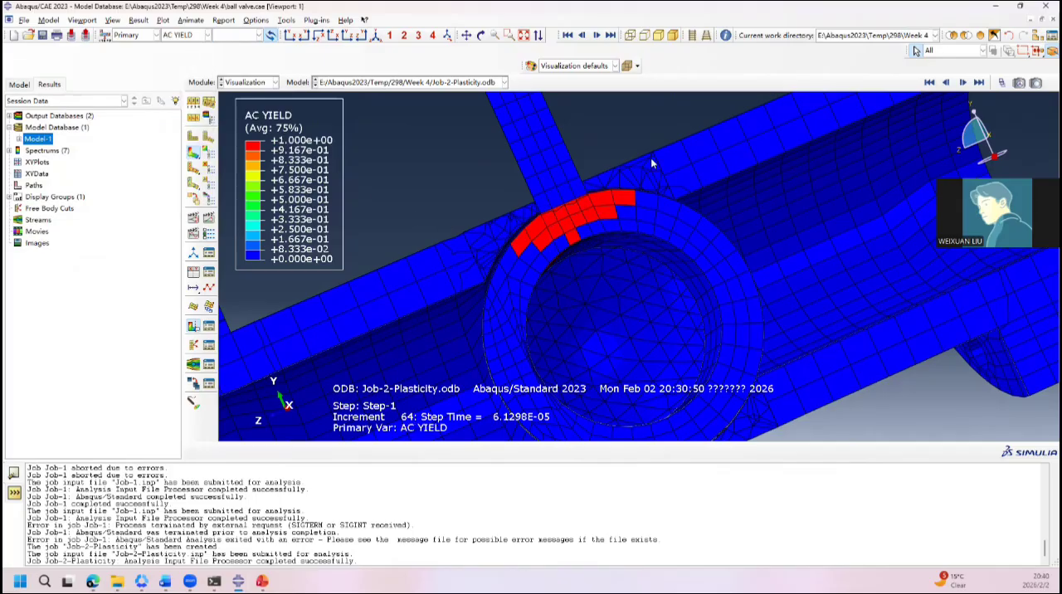
Step: Step through the AC YIELD contour from the first frame onward and finish at the last available frame
click(929, 84)
click(963, 85)
click(963, 85)
click(963, 84)
click(963, 84)
click(964, 85)
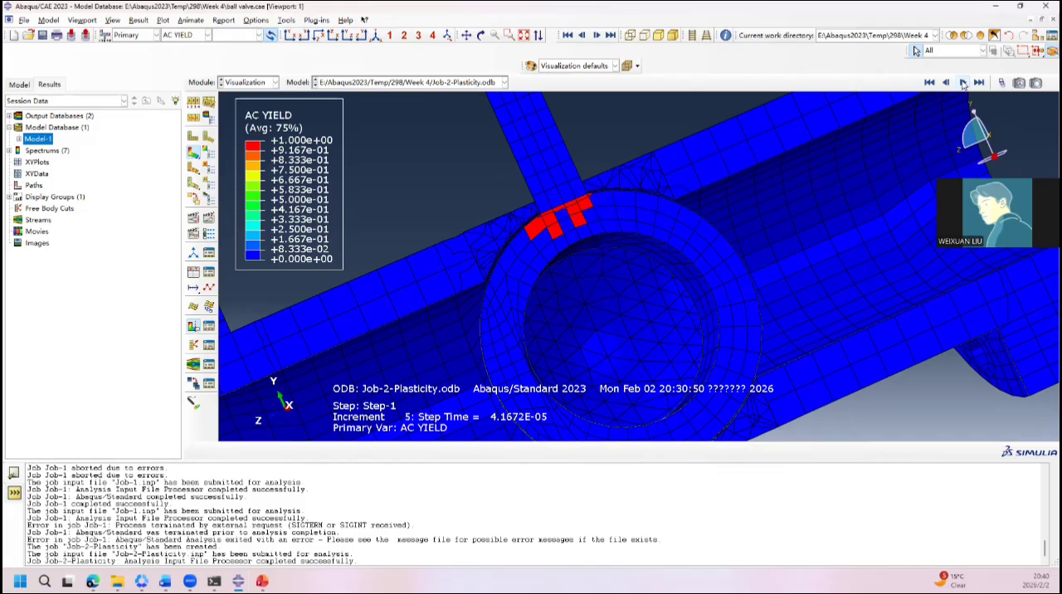
click(964, 84)
click(963, 85)
click(963, 84)
click(964, 84)
click(963, 85)
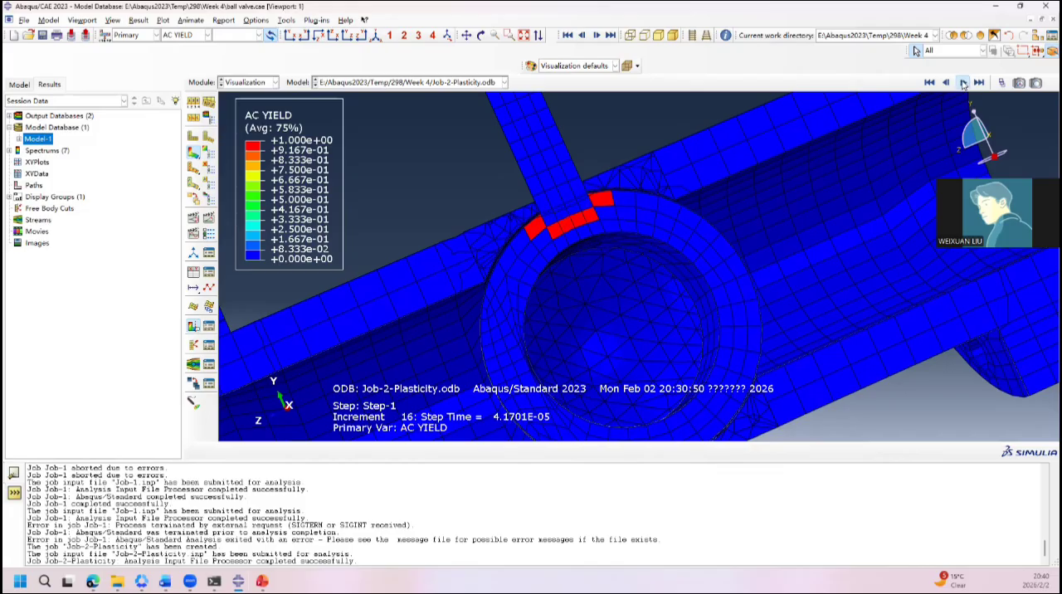
click(964, 85)
click(964, 84)
click(980, 83)
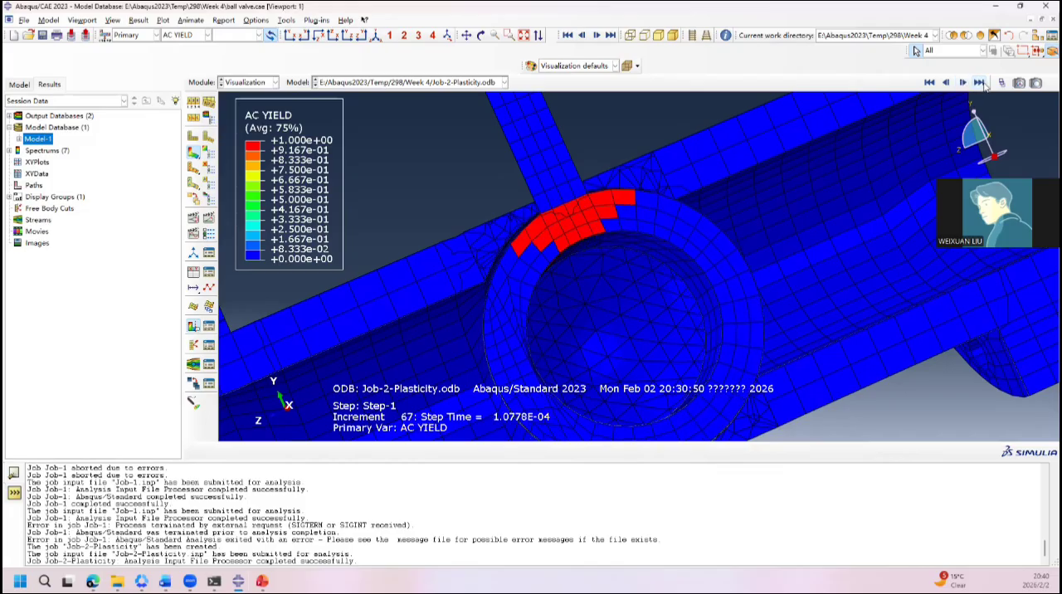
Step: Inspect the yielded zone at the stem on the whole valve in an oblique view, and switch to the PowerPoint Material slide
scroll(733, 187, up, 4)
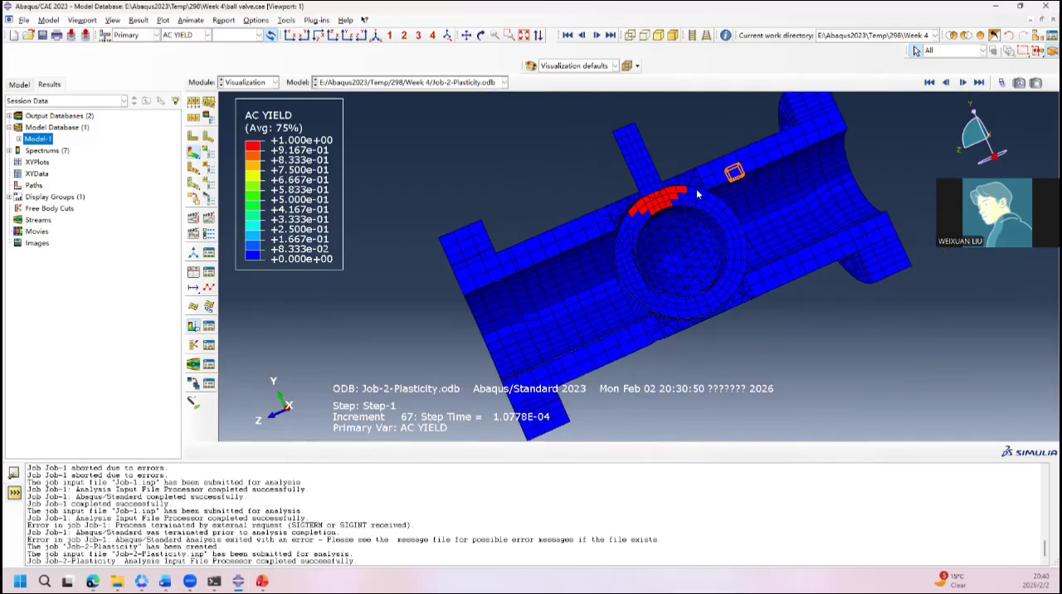
ctrl+alt+drag(678, 189, 531, 367)
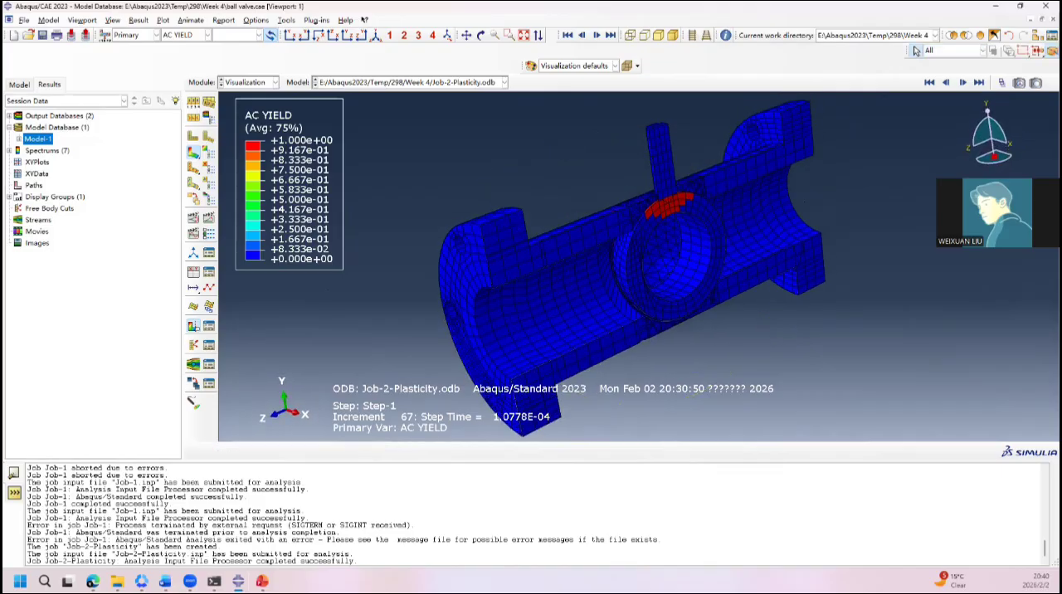
click(262, 581)
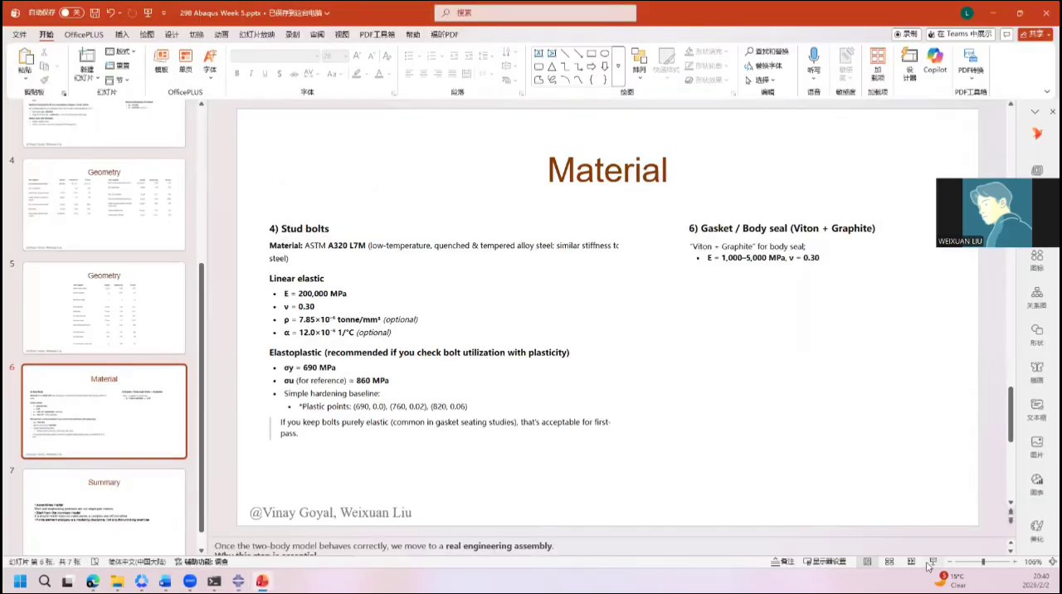